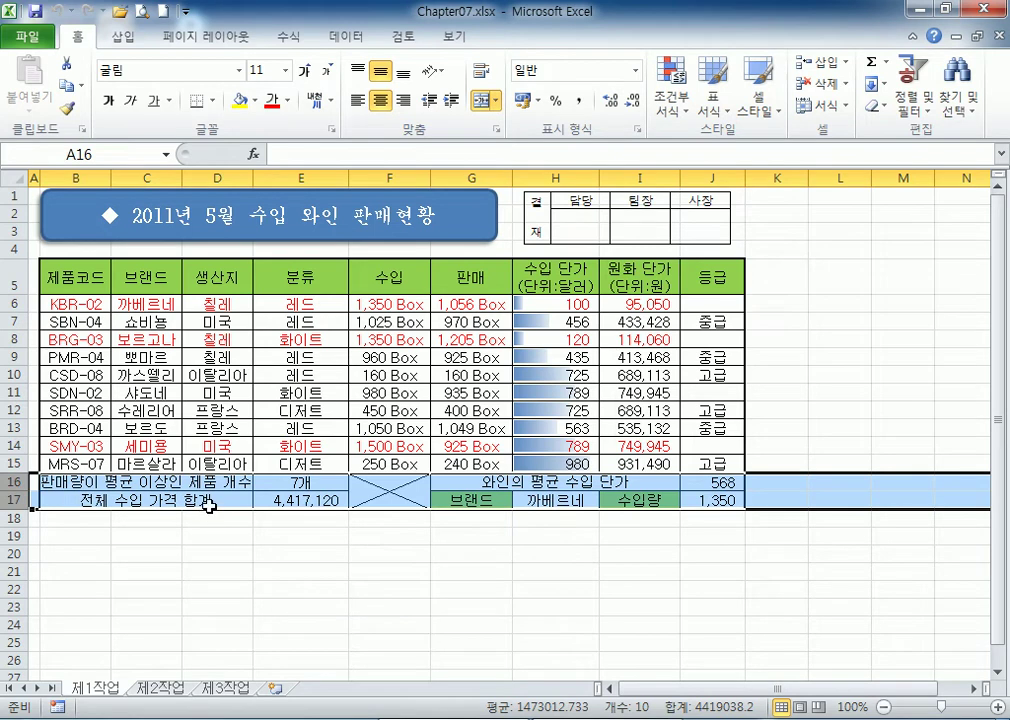
pyautogui.click(203, 572)
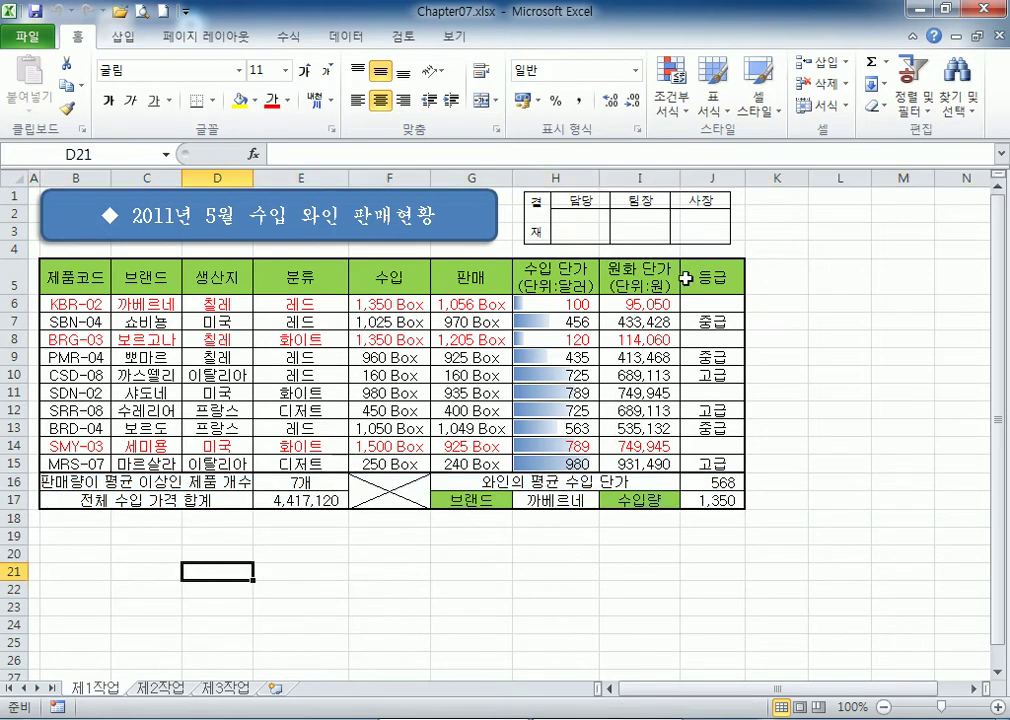
pyautogui.moveTo(654, 178); pyautogui.dragTo(712, 178)
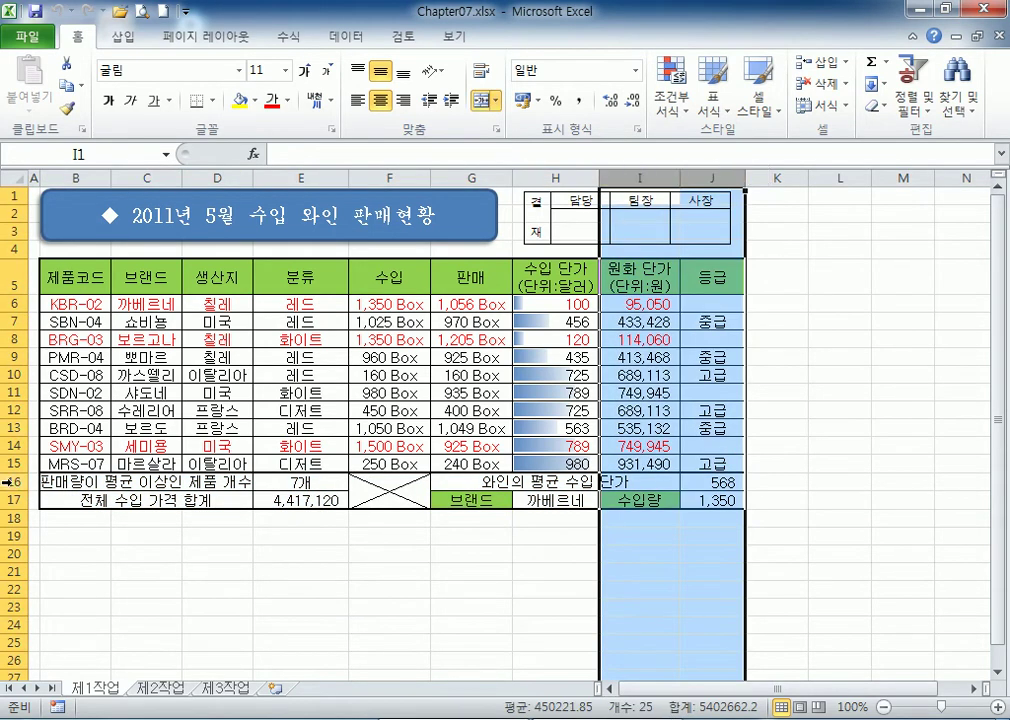
pyautogui.moveTo(12, 486); pyautogui.dragTo(14, 500)
# Copy the wine table range B5:H15 on the 제1작업 sheet.
pyautogui.moveTo(75, 262); pyautogui.dragTo(545, 460)
pyautogui.hotkey('ctrl', 'c')
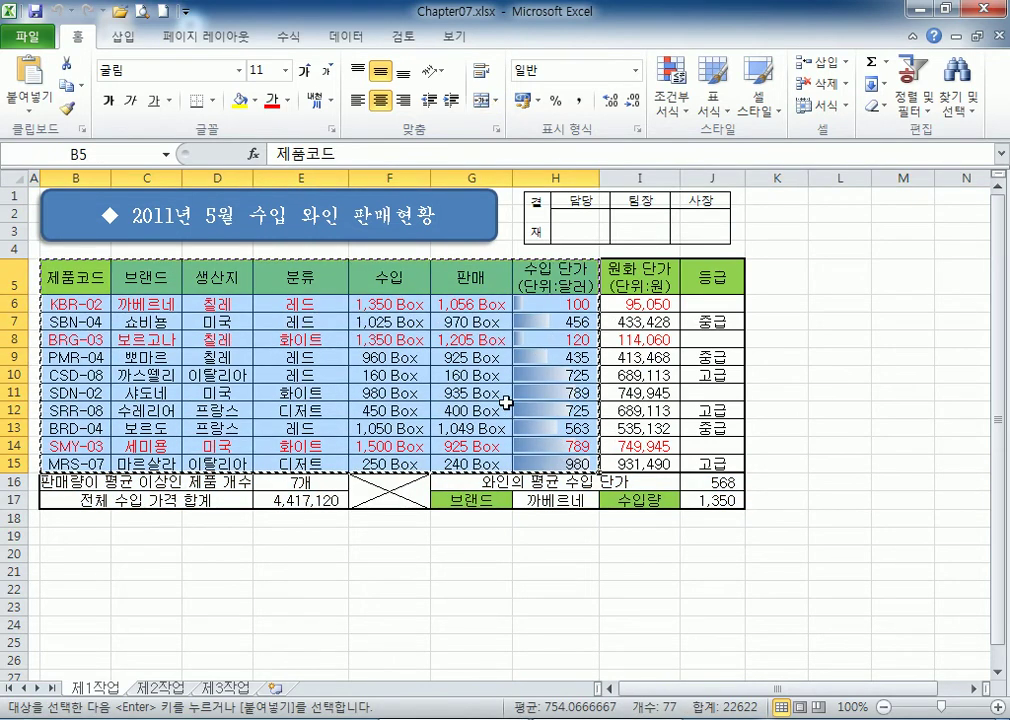
# Paste the copied range's column widths (열 너비) and then the full table at cell B2 of the 제2작업 sheet.
pyautogui.click(157, 688)
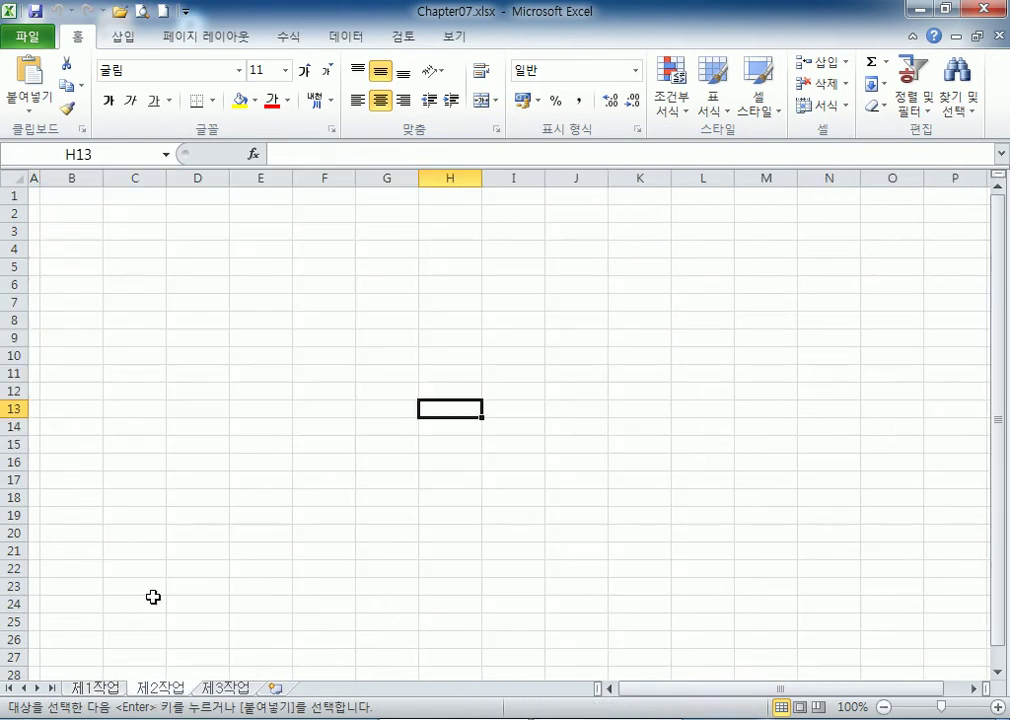
pyautogui.click(68, 215)
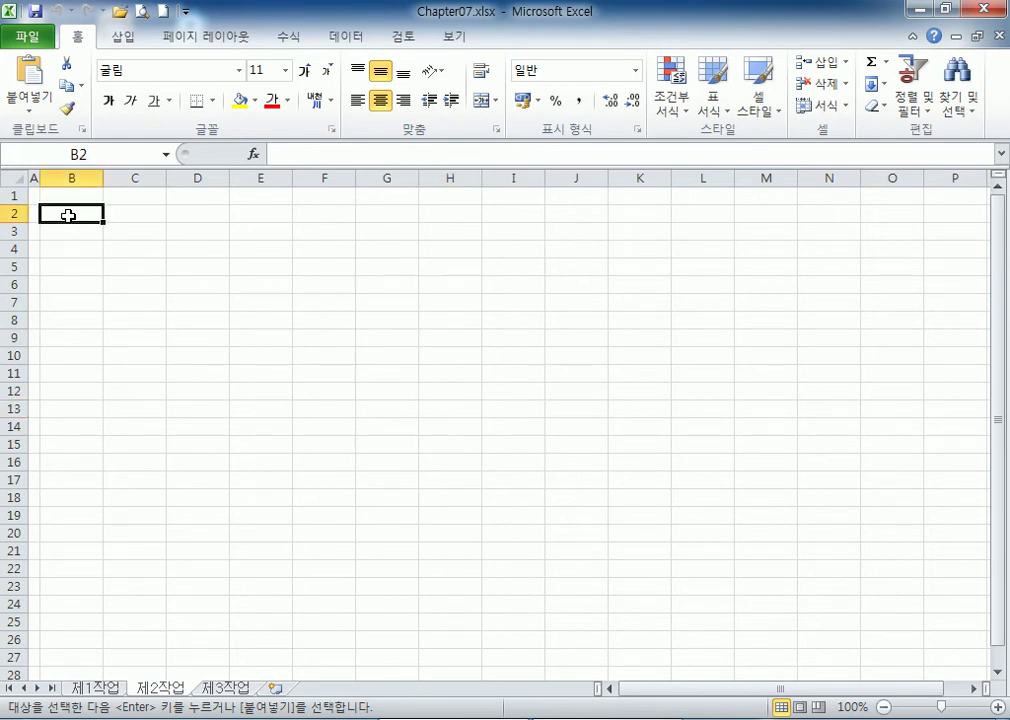
pyautogui.rightClick(68, 215)
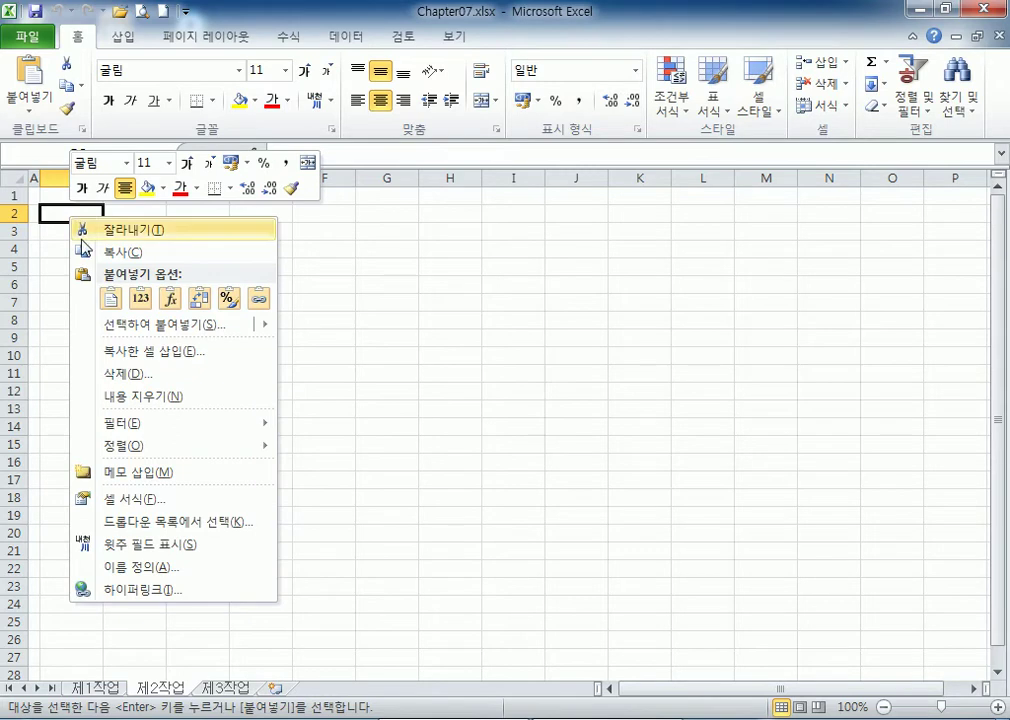
pyautogui.click(140, 333)
pyautogui.click(232, 260)
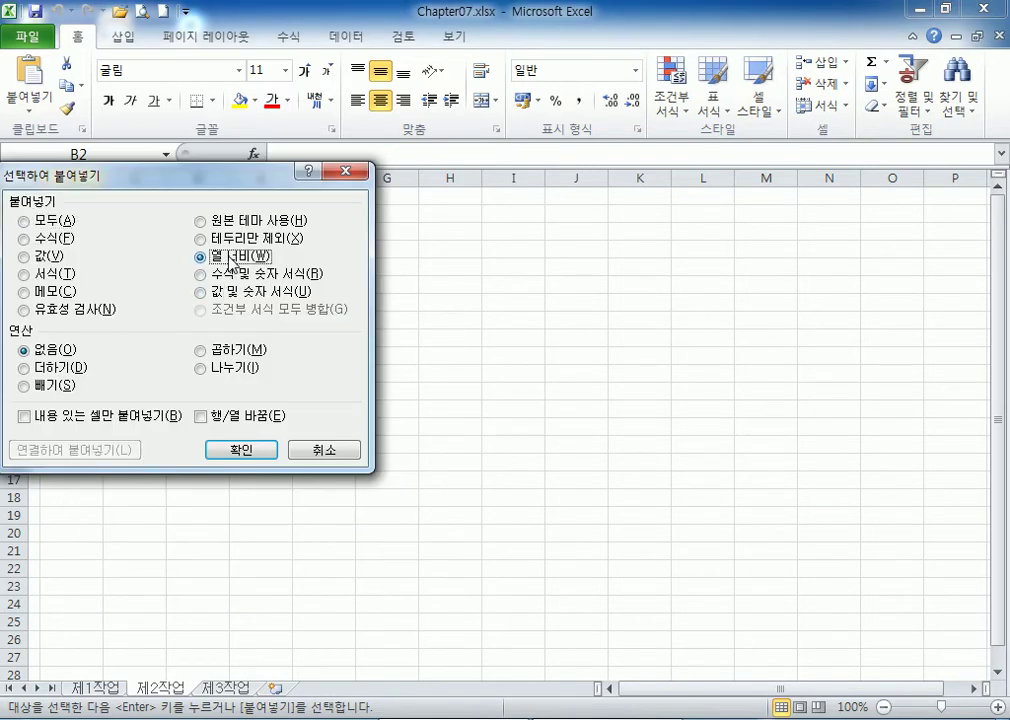
pyautogui.click(234, 451)
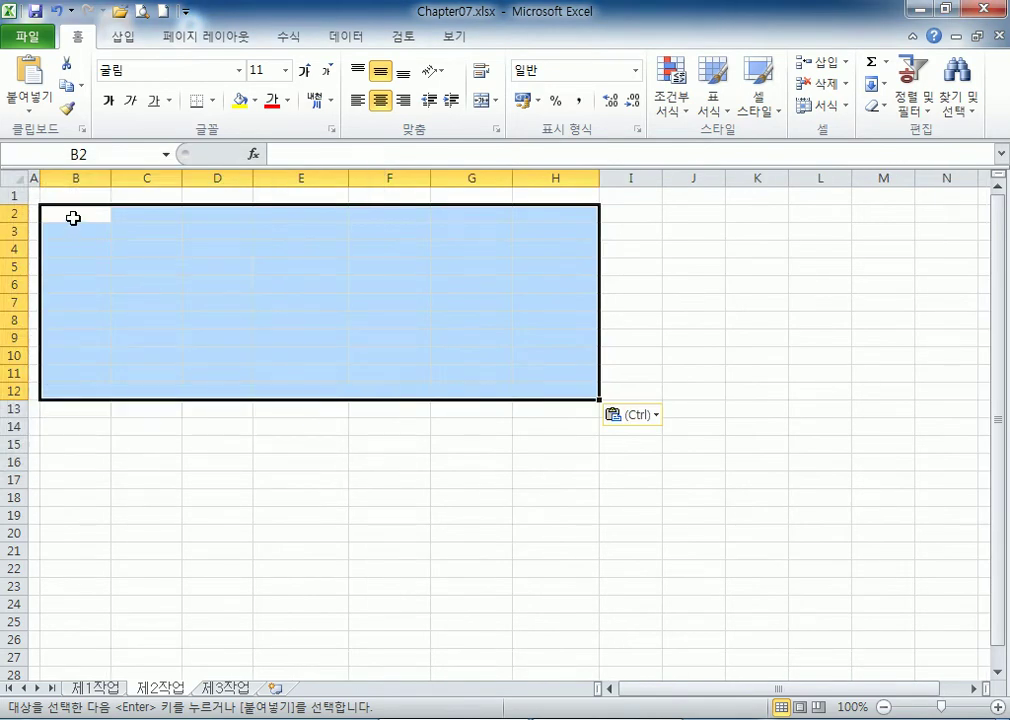
pyautogui.hotkey('ctrl', 'v')
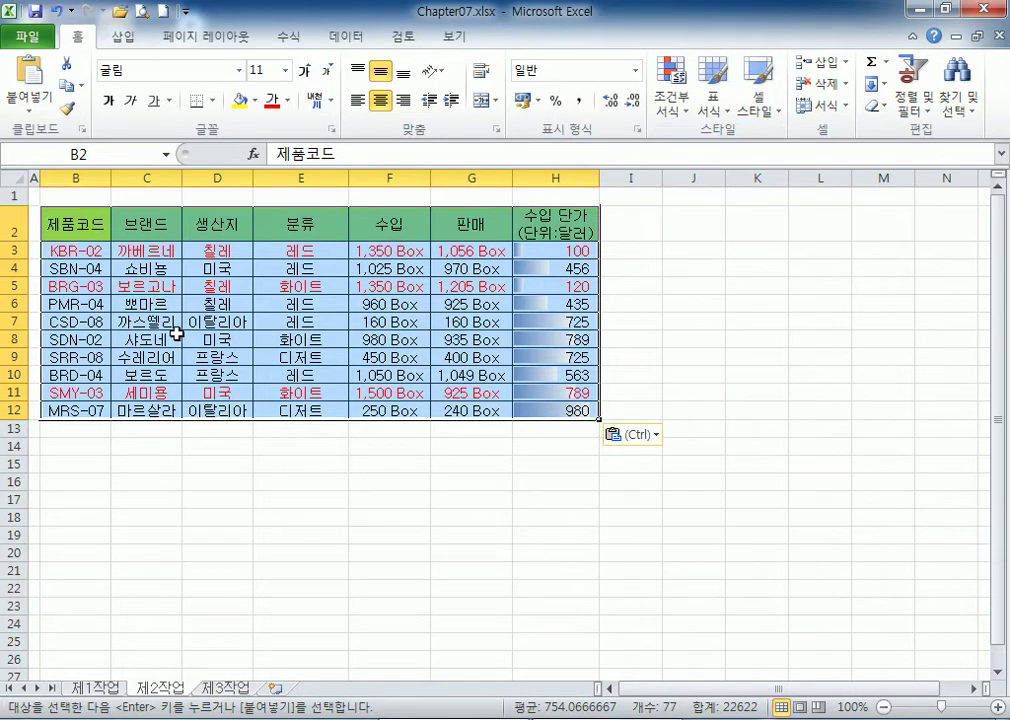
# Undo the table and column-width pastes on the 제2작업 sheet and select cell B2.
pyautogui.click(92, 687)
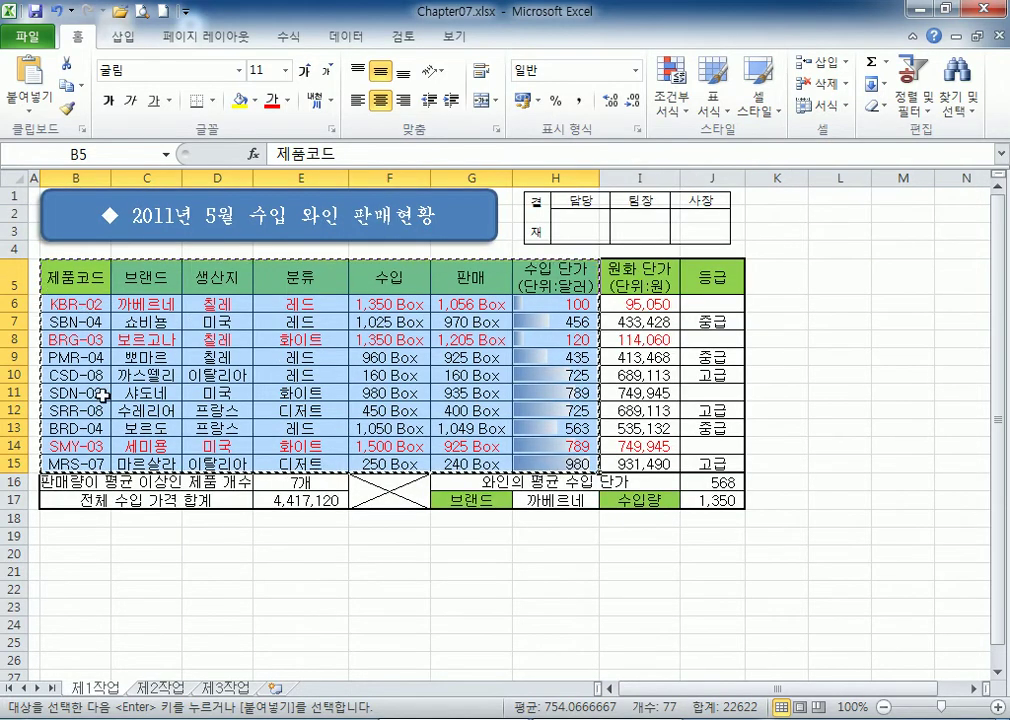
pyautogui.press('super+d')
pyautogui.hotkey('alt', 'Tab')
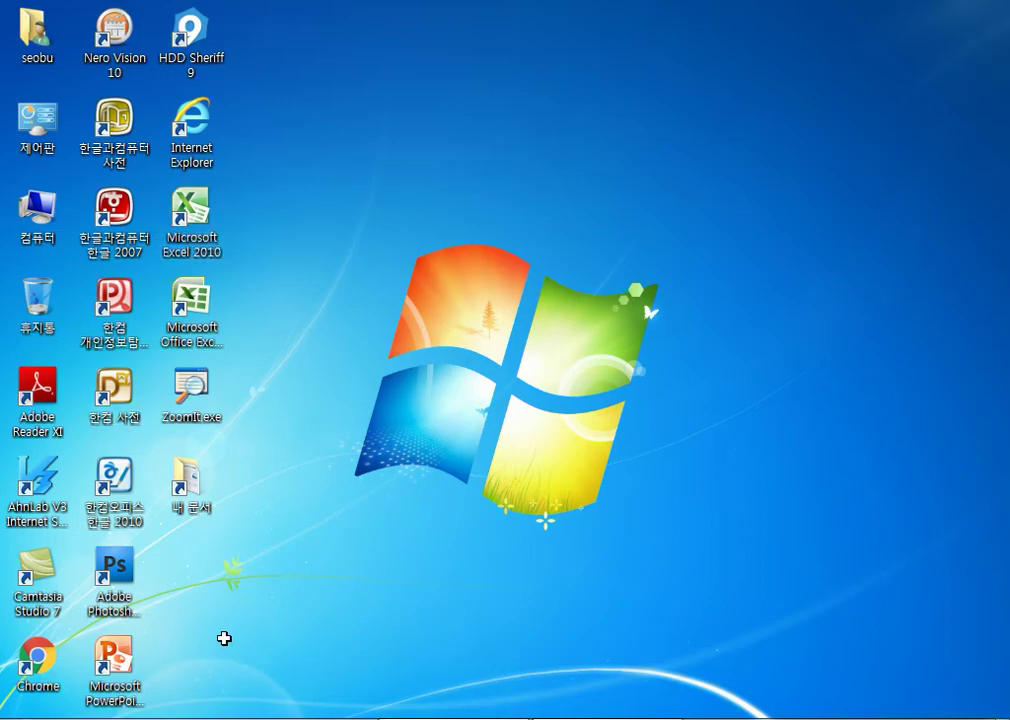
pyautogui.click(160, 687)
pyautogui.press('Delete')
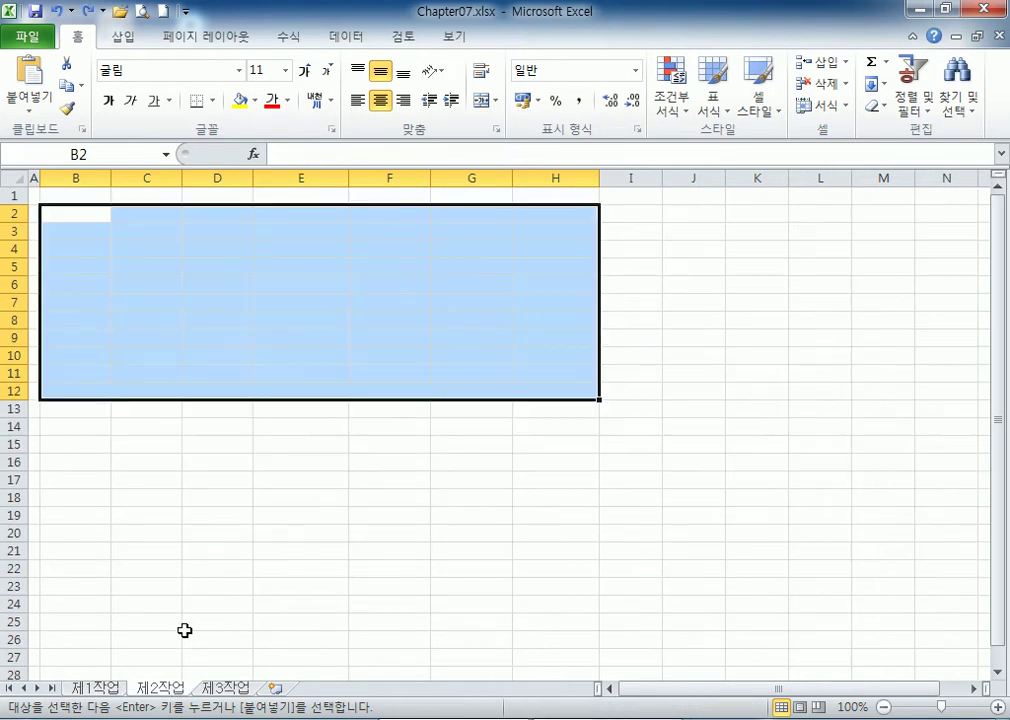
pyautogui.press('Escape')
pyautogui.click(88, 218)
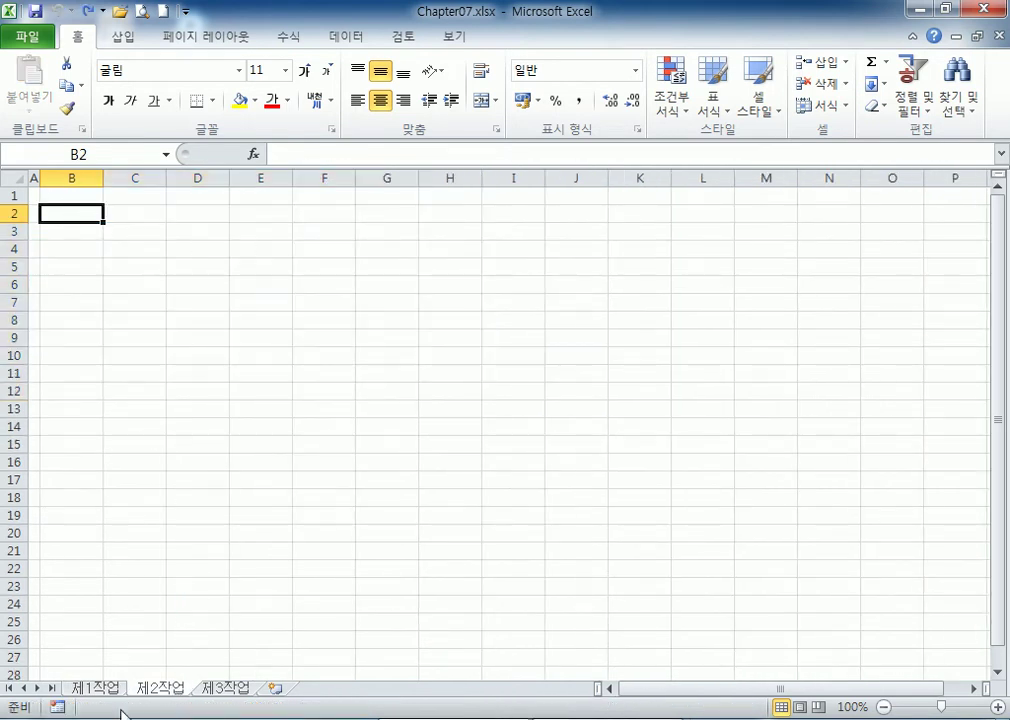
# Copy the selected range B5:H15 on the 제1작업 sheet again and return to the 제2작업 sheet.
pyautogui.click(95, 687)
pyautogui.hotkey('ctrl', 'c')
pyautogui.click(160, 687)
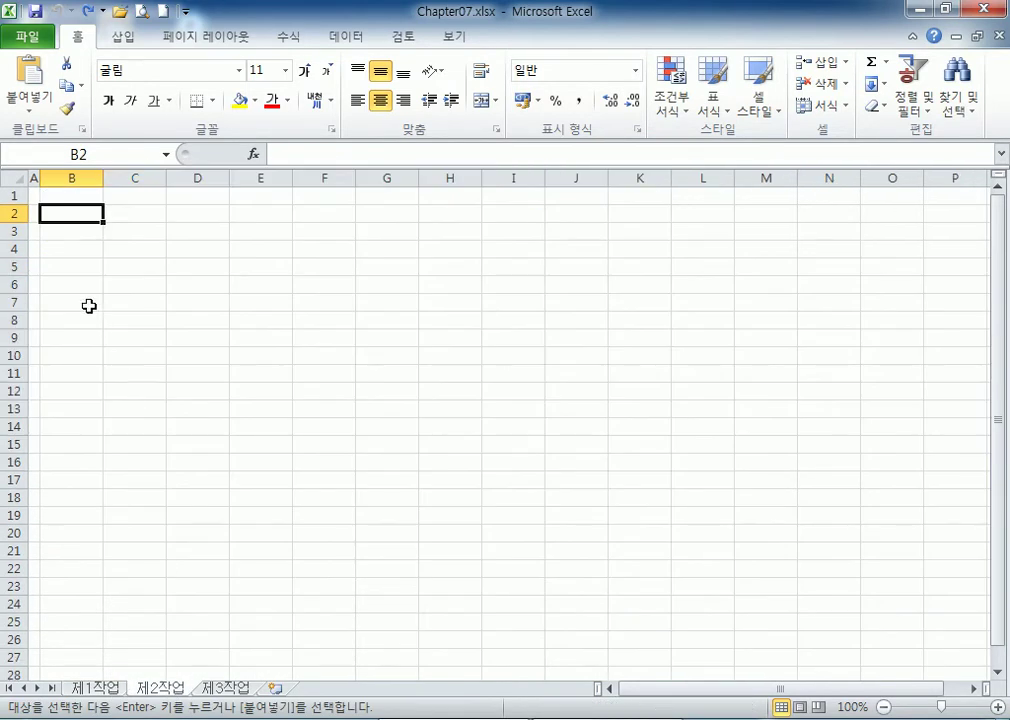
# Try a plain paste of the table at B2, then undo it.
pyautogui.hotkey('ctrl', 'v')
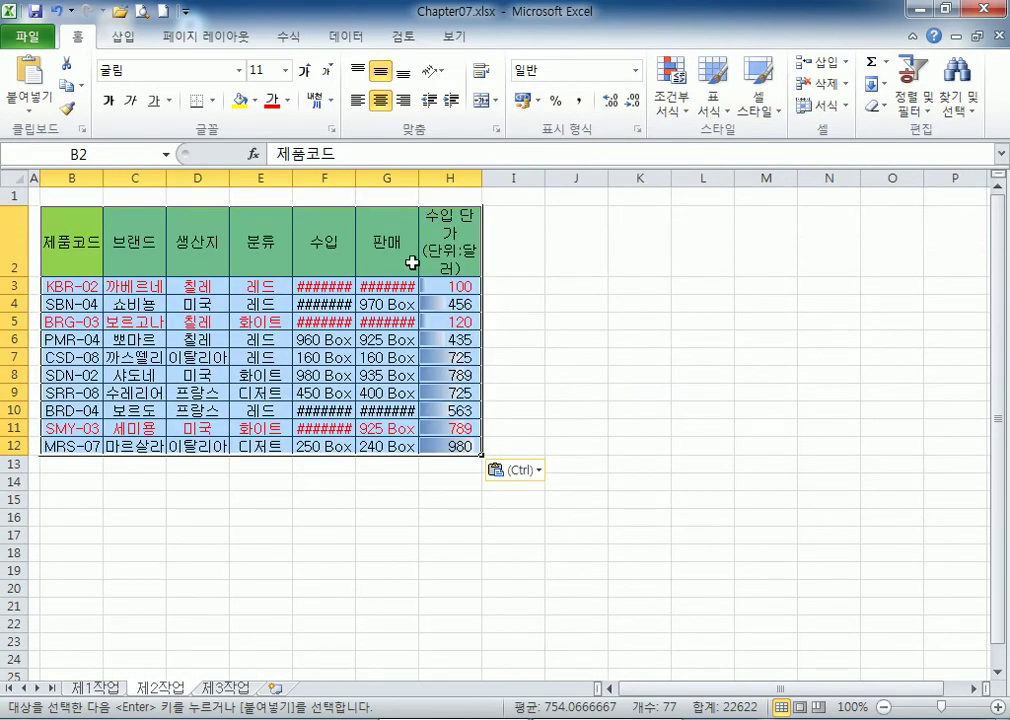
pyautogui.hotkey('ctrl', 'z')
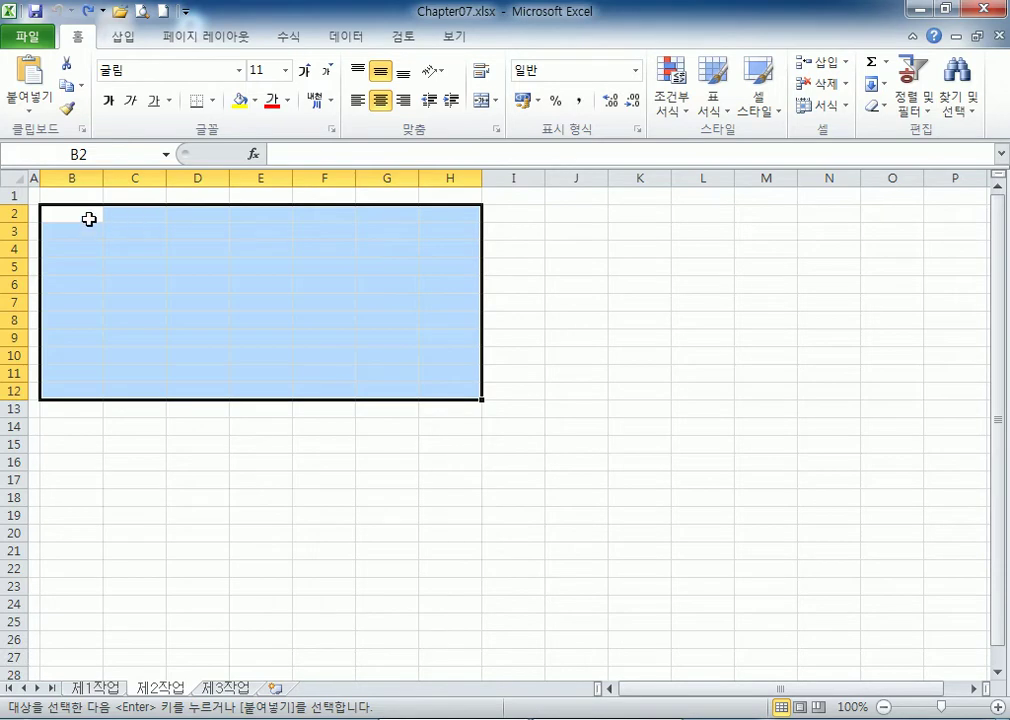
# Paste the column widths (열 너비) of the copied range at B2 with Paste Special, followed by the full table.
pyautogui.click(77, 217)
pyautogui.rightClick(78, 217)
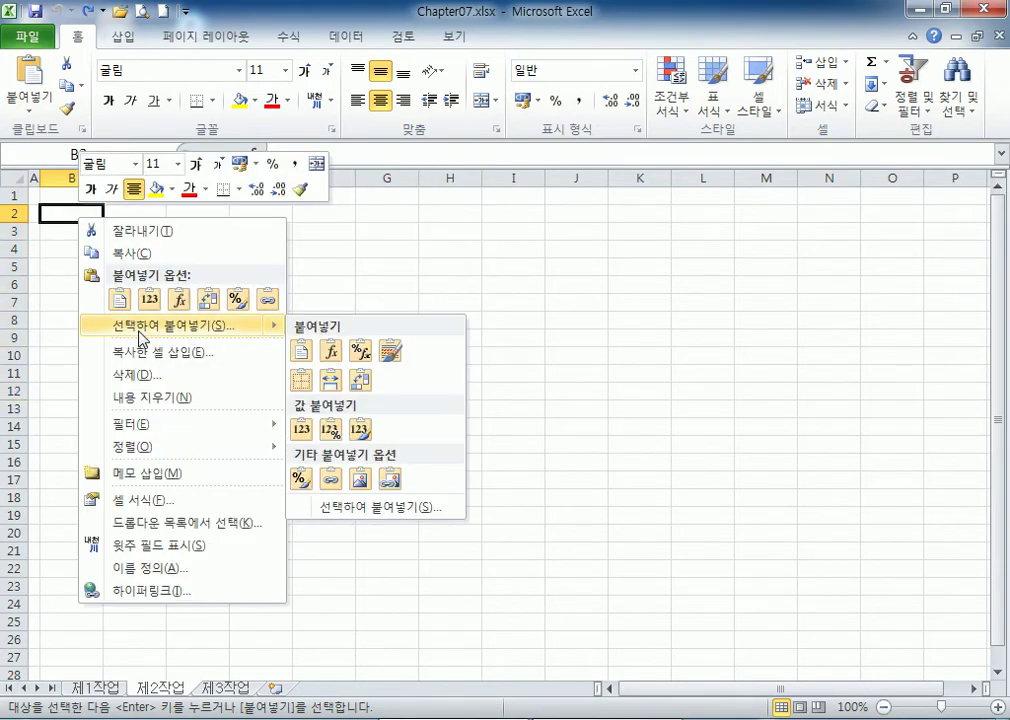
pyautogui.click(140, 333)
pyautogui.click(201, 257)
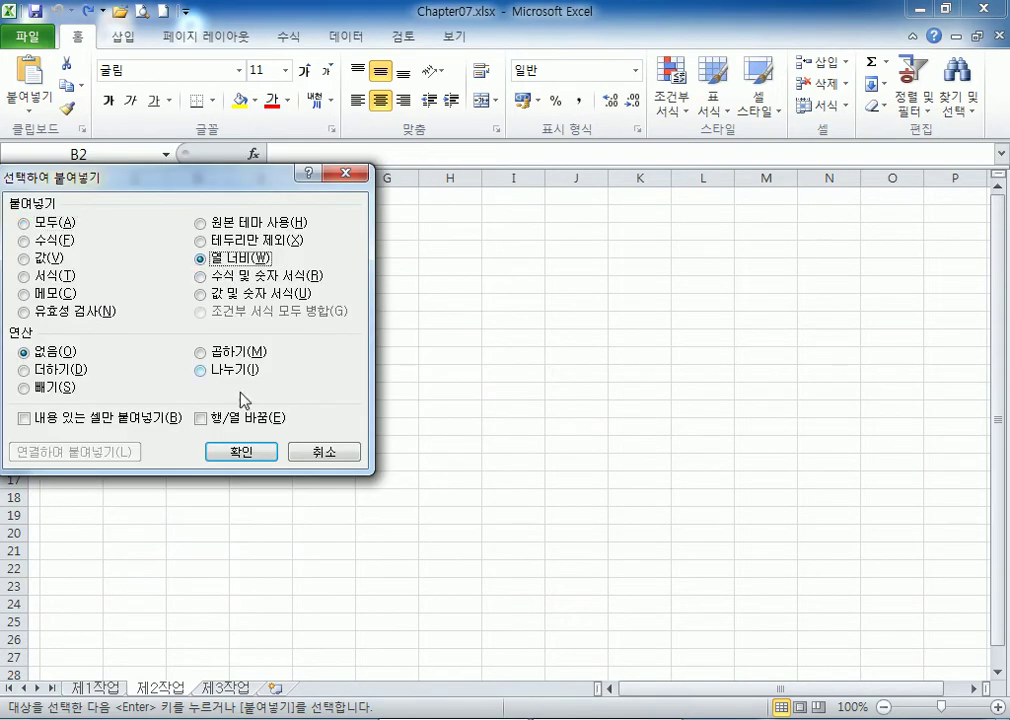
pyautogui.click(250, 460)
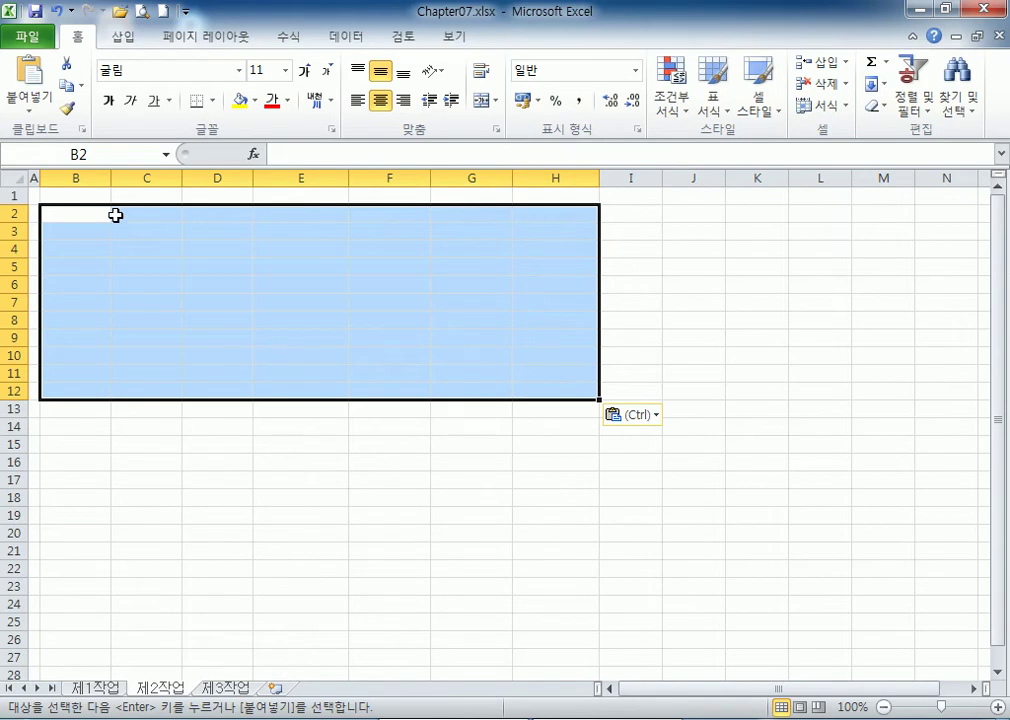
pyautogui.hotkey('ctrl', 'v')
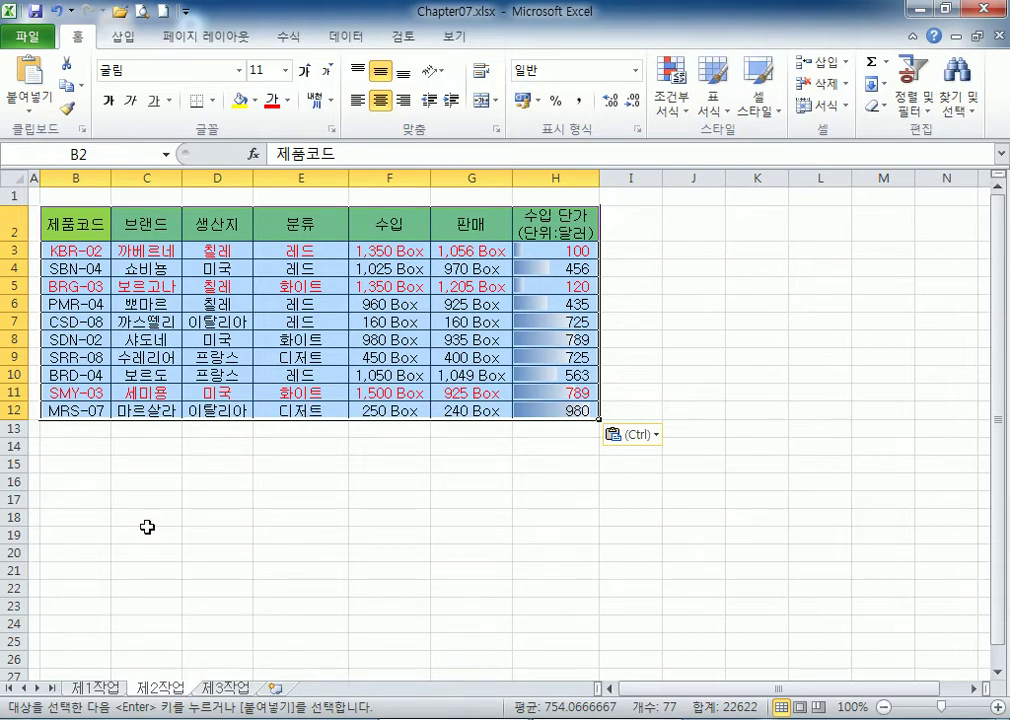
# Examine the repeated entries in the 생산지 column of the pasted table.
pyautogui.click(89, 440)
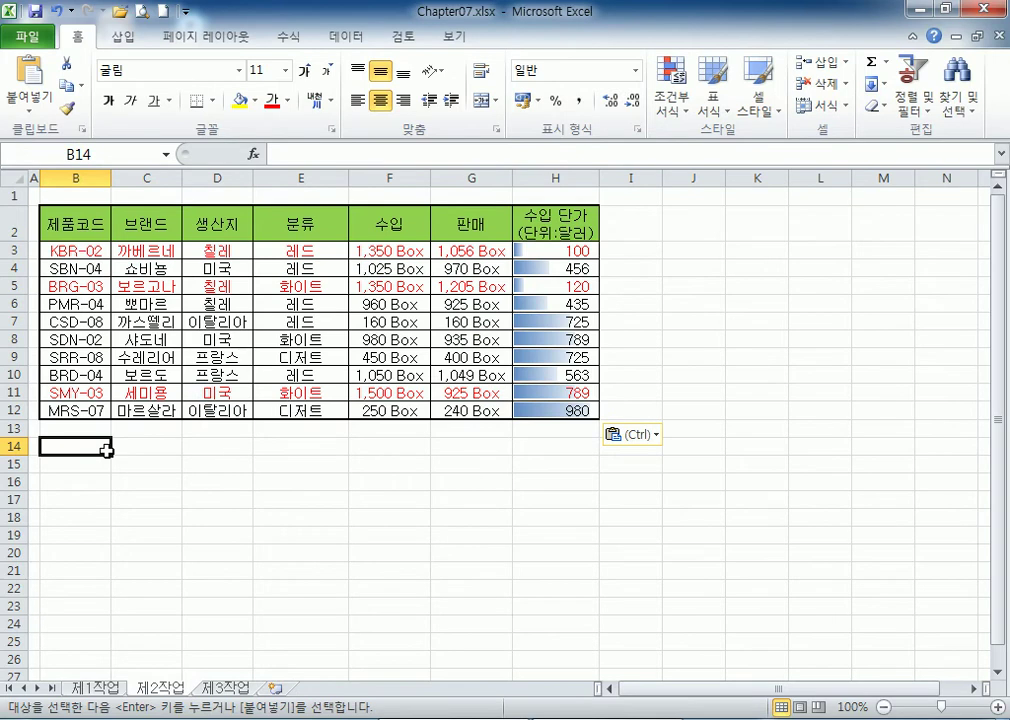
pyautogui.click(218, 178)
pyautogui.click(201, 254)
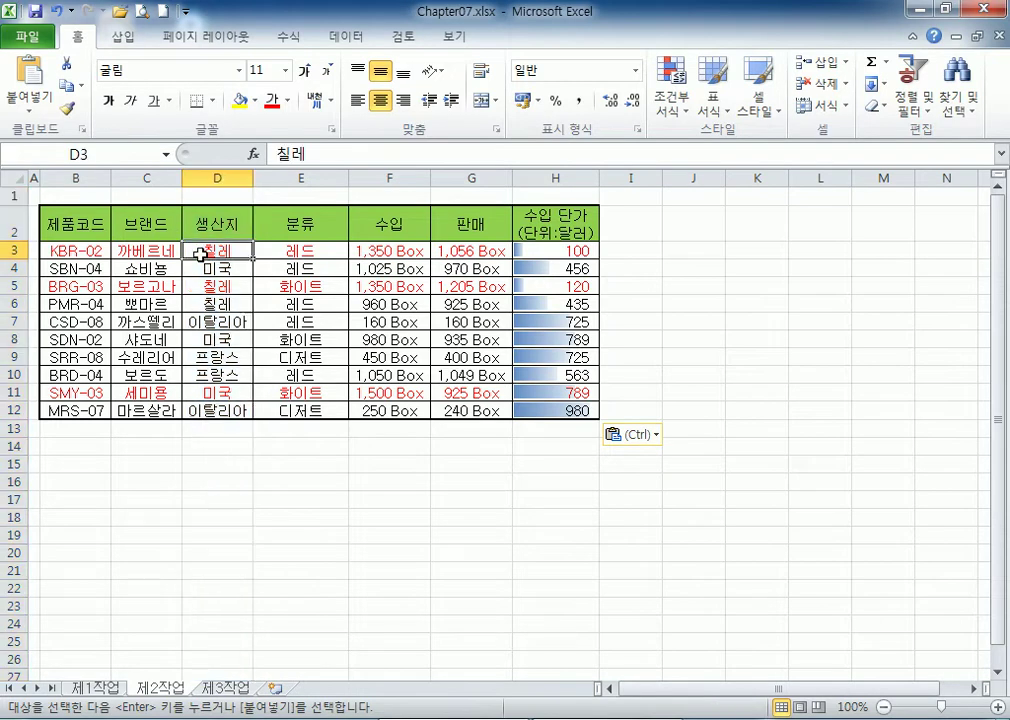
pyautogui.click(201, 268)
pyautogui.click(201, 286)
pyautogui.click(201, 303)
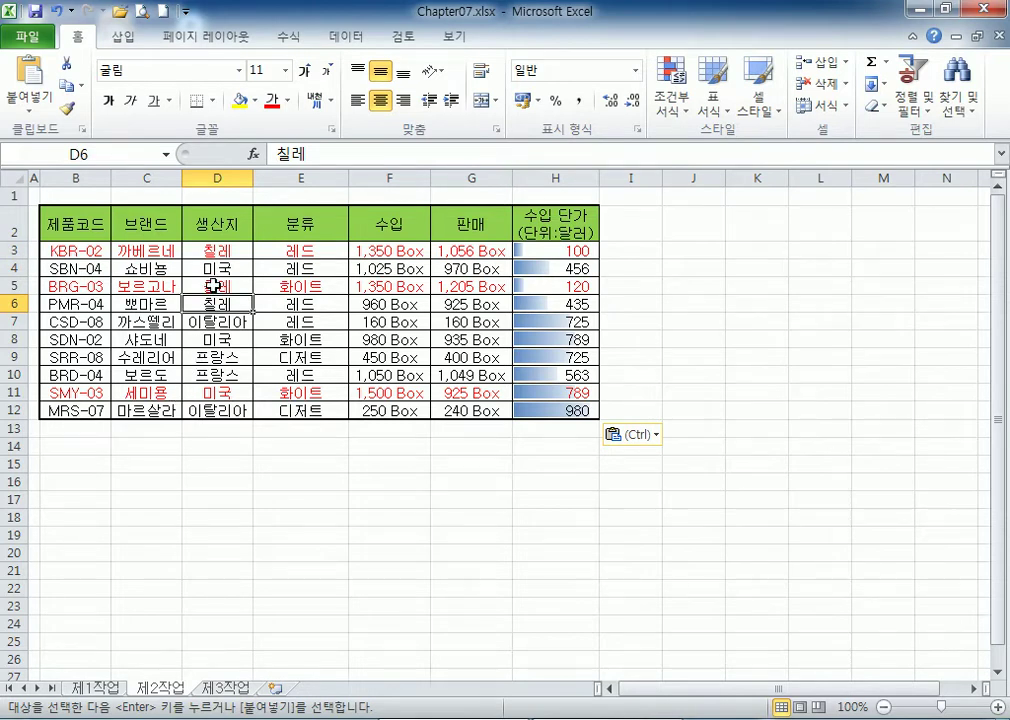
pyautogui.click(217, 251)
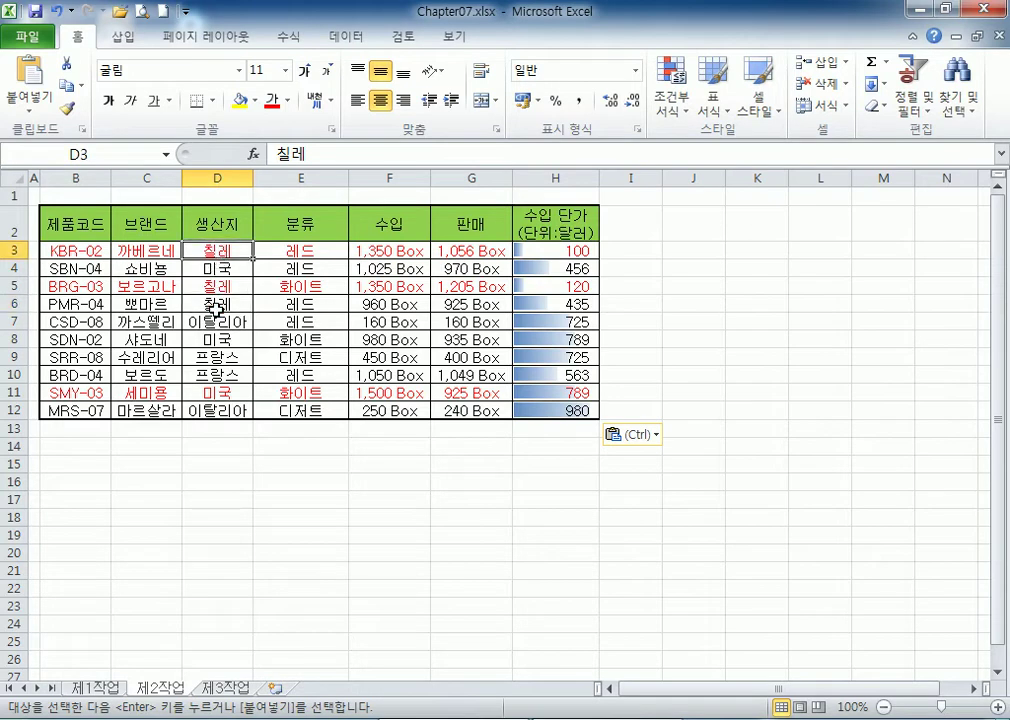
pyautogui.click(217, 270)
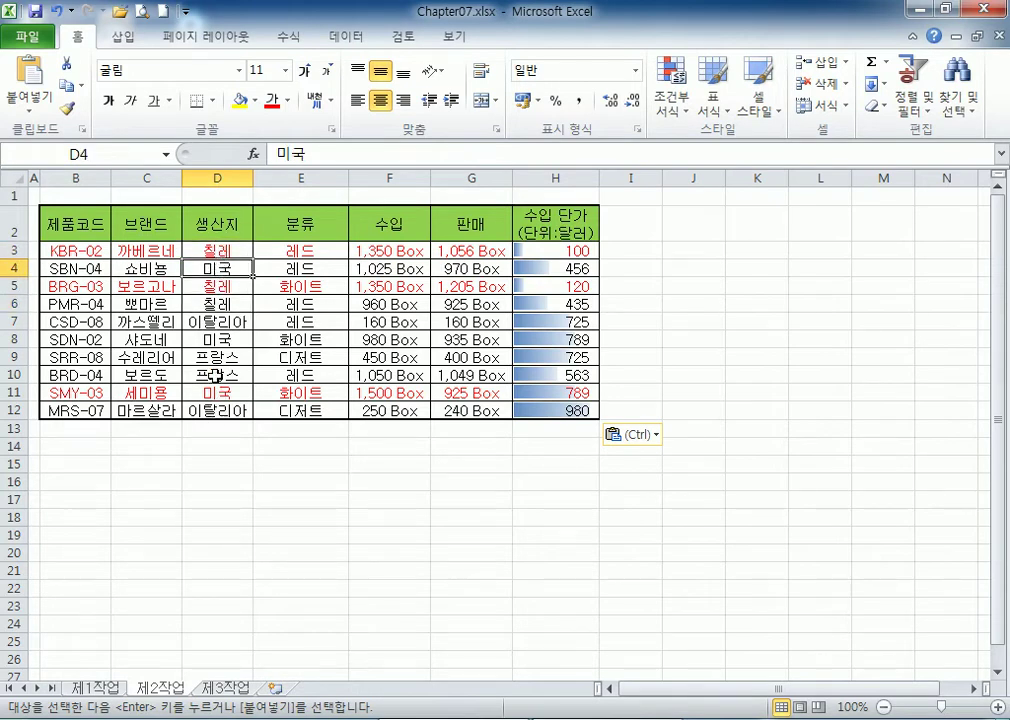
pyautogui.click(216, 252)
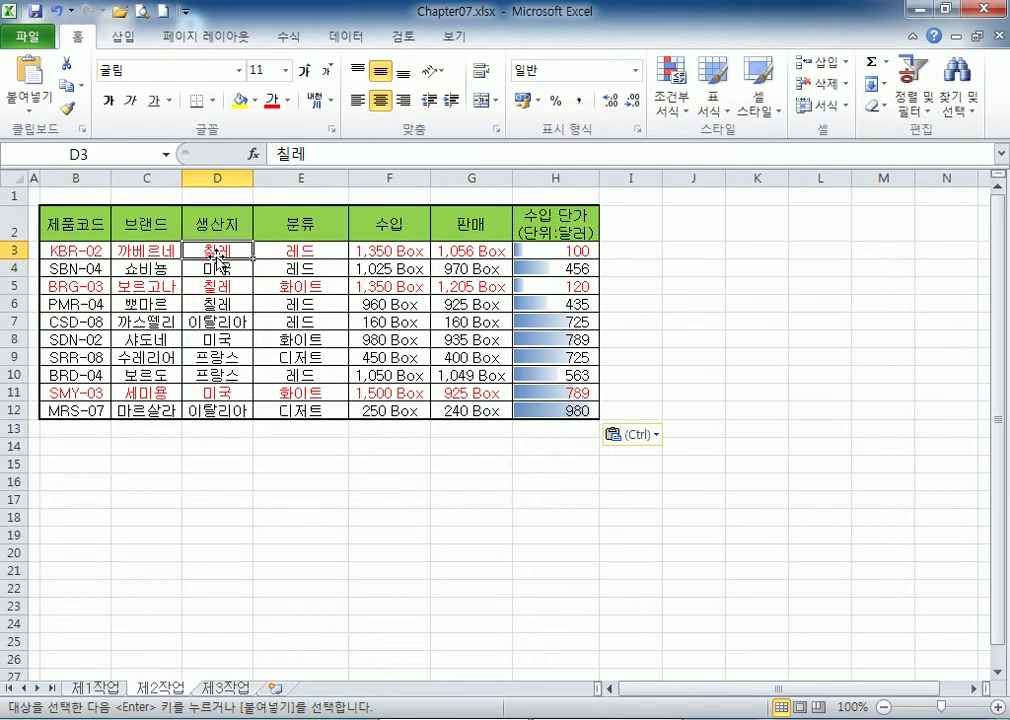
# Open Remove Duplicates (중복된 항목 제거) for the table in B2:H12.
pyautogui.moveTo(64, 226); pyautogui.dragTo(555, 408)
pyautogui.click(196, 225)
pyautogui.click(178, 228)
pyautogui.click(331, 40)
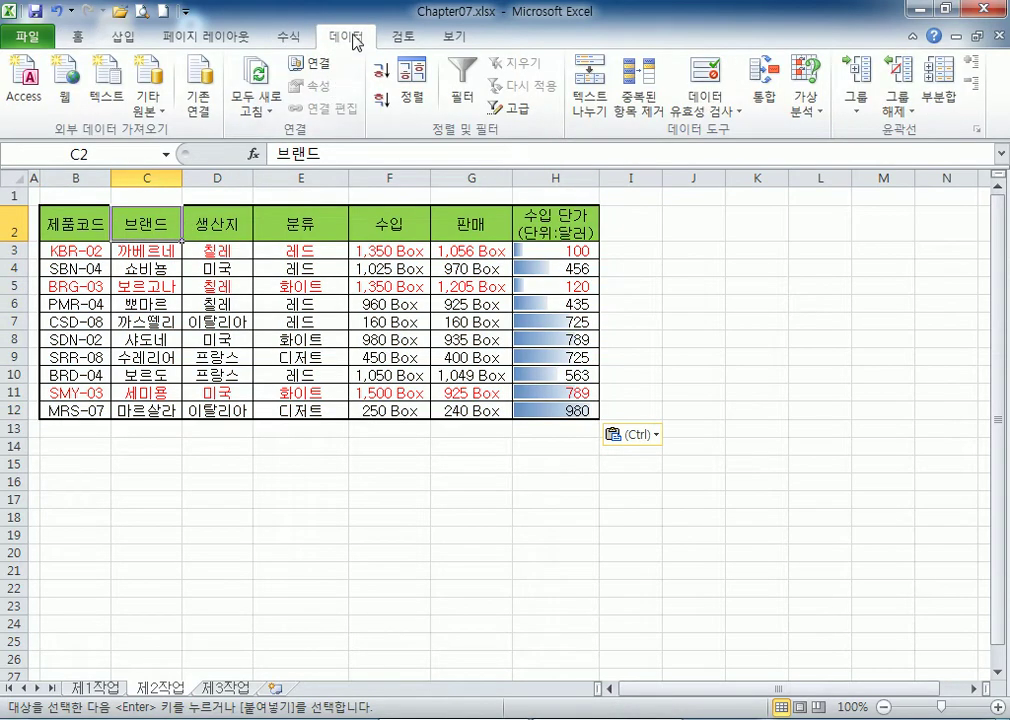
pyautogui.click(646, 120)
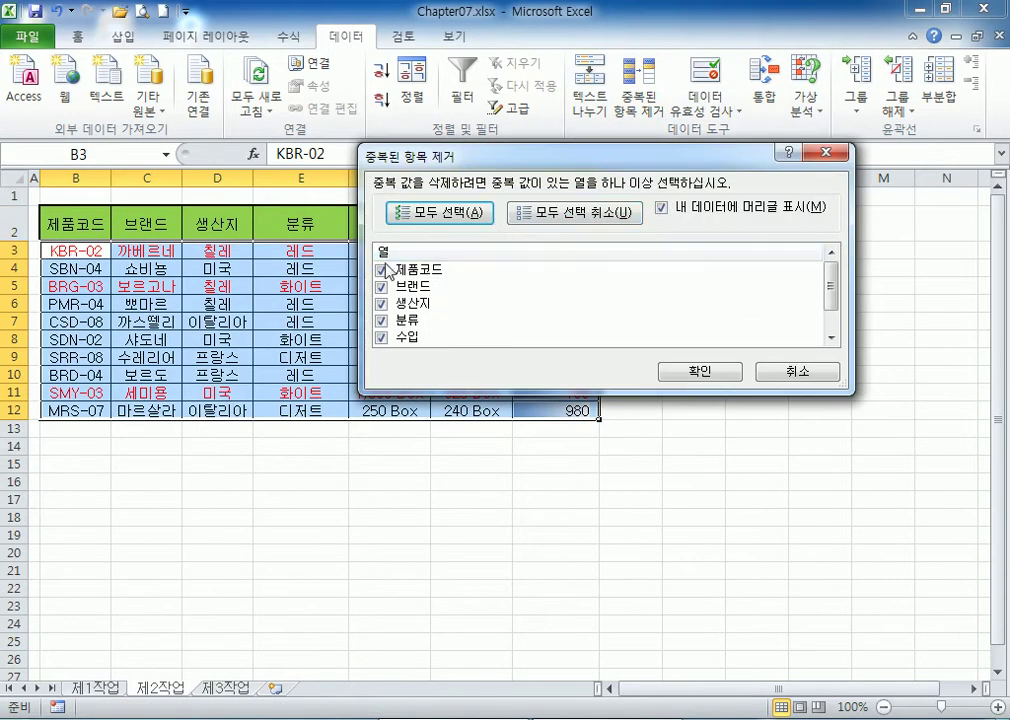
pyautogui.click(381, 270)
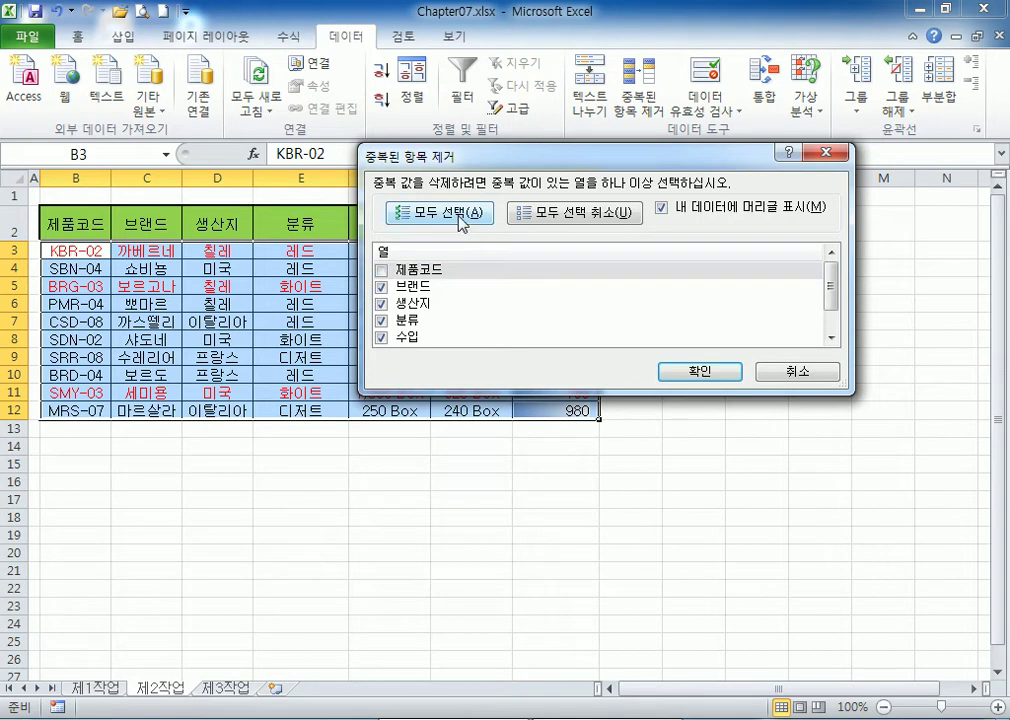
pyautogui.click(590, 212)
pyautogui.click(380, 305)
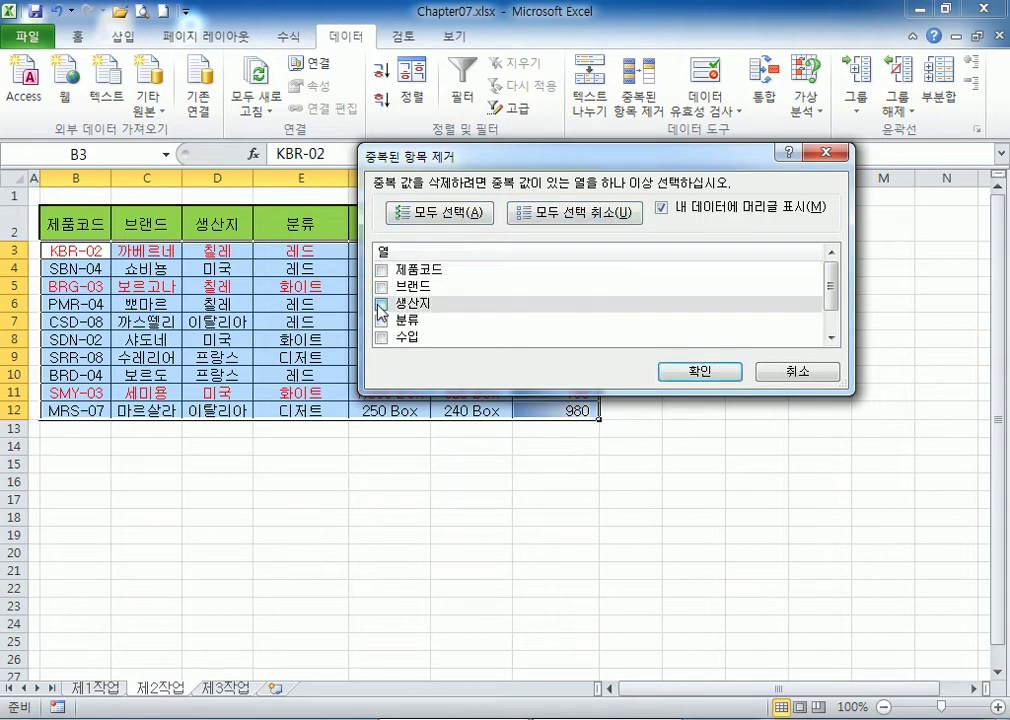
pyautogui.click(440, 212)
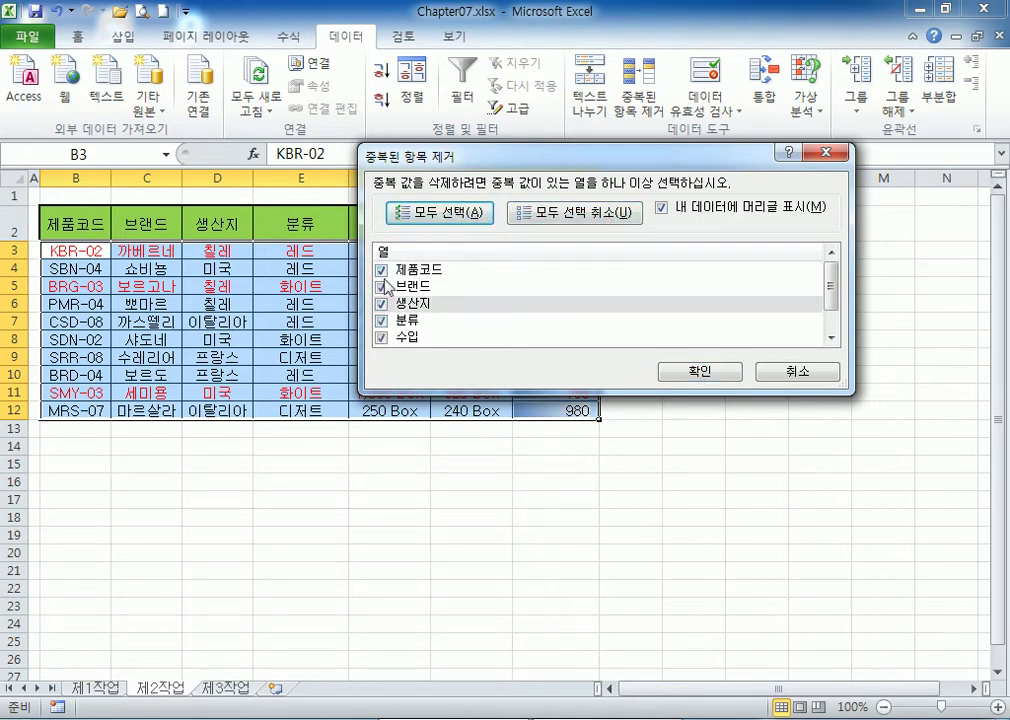
# Remove the table's duplicate rows, comparing only the 생산지 column.
pyautogui.moveTo(449, 160); pyautogui.dragTo(431, 77)
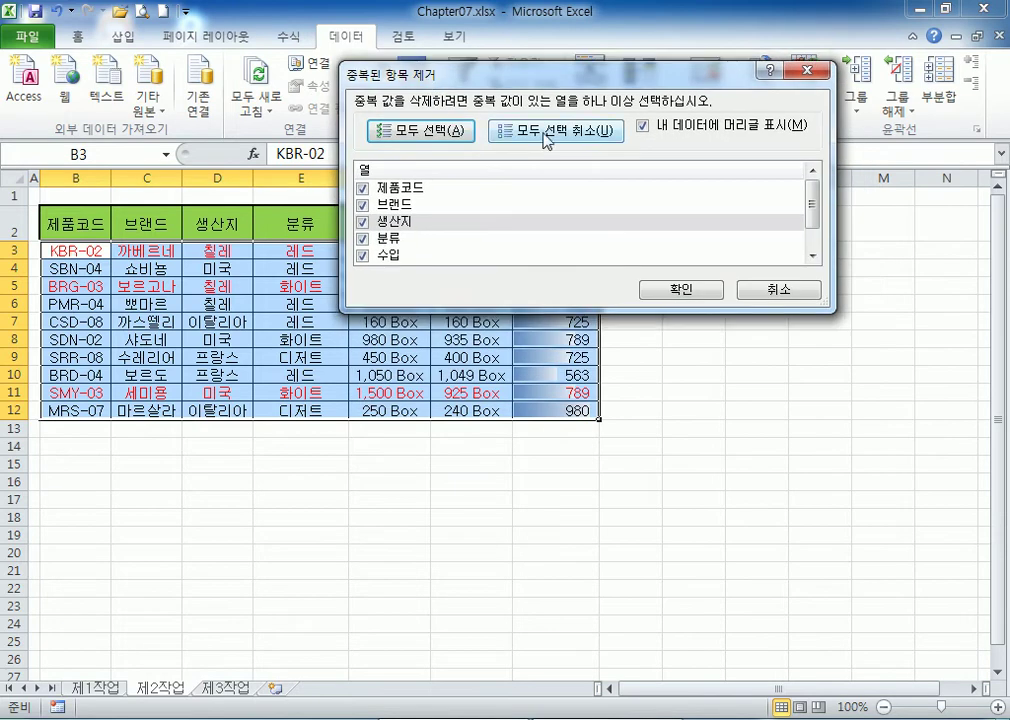
pyautogui.click(546, 133)
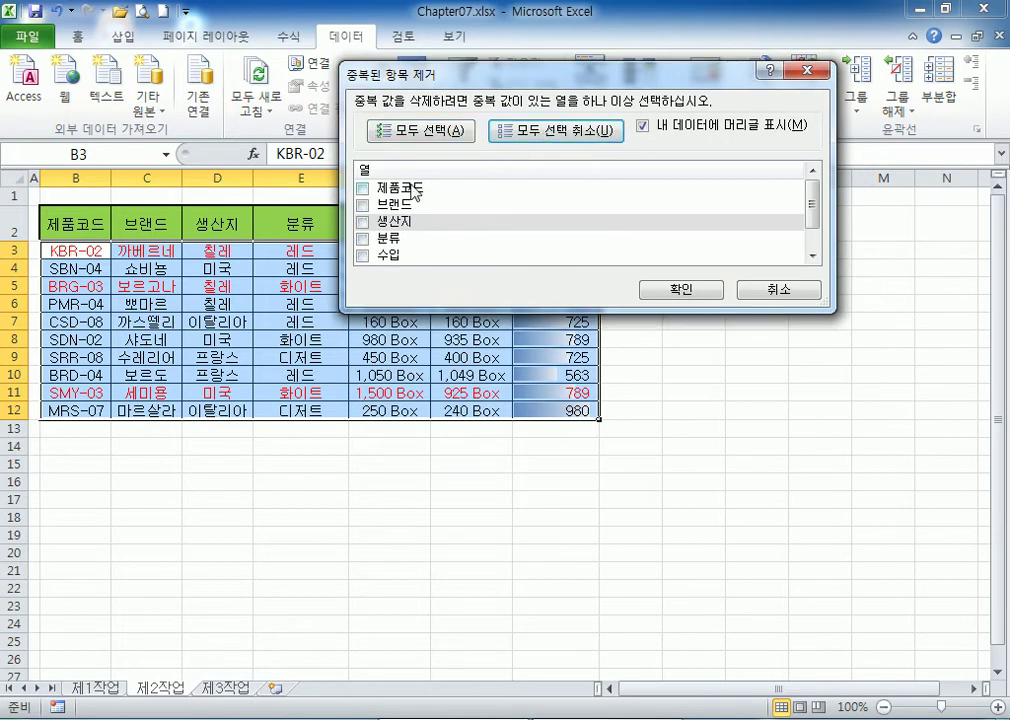
pyautogui.click(363, 222)
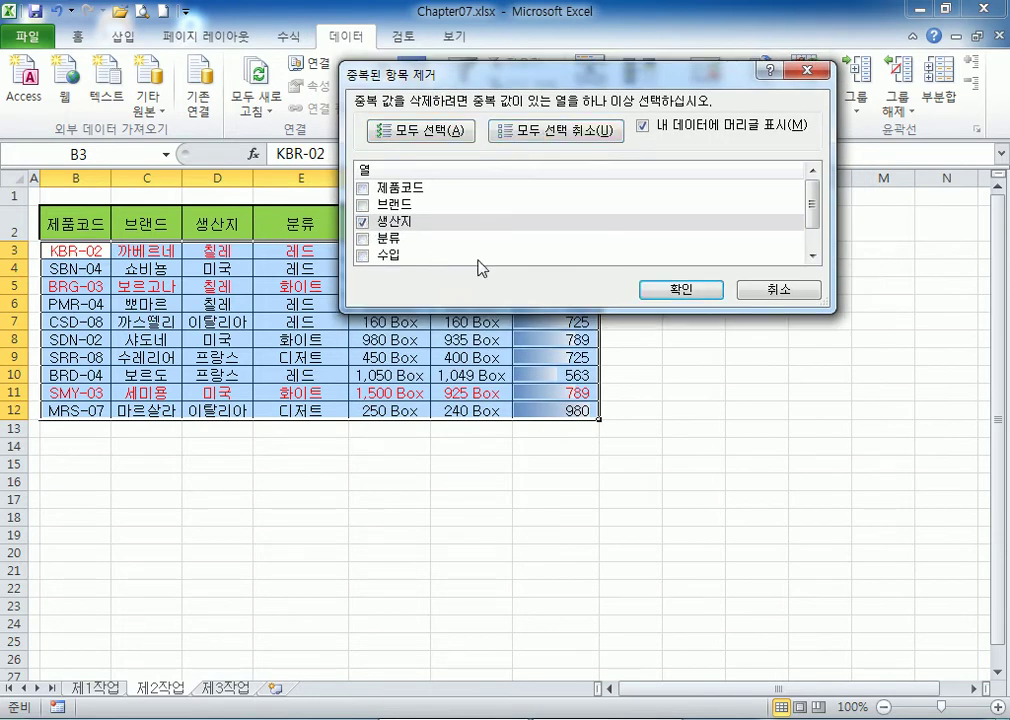
pyautogui.click(680, 290)
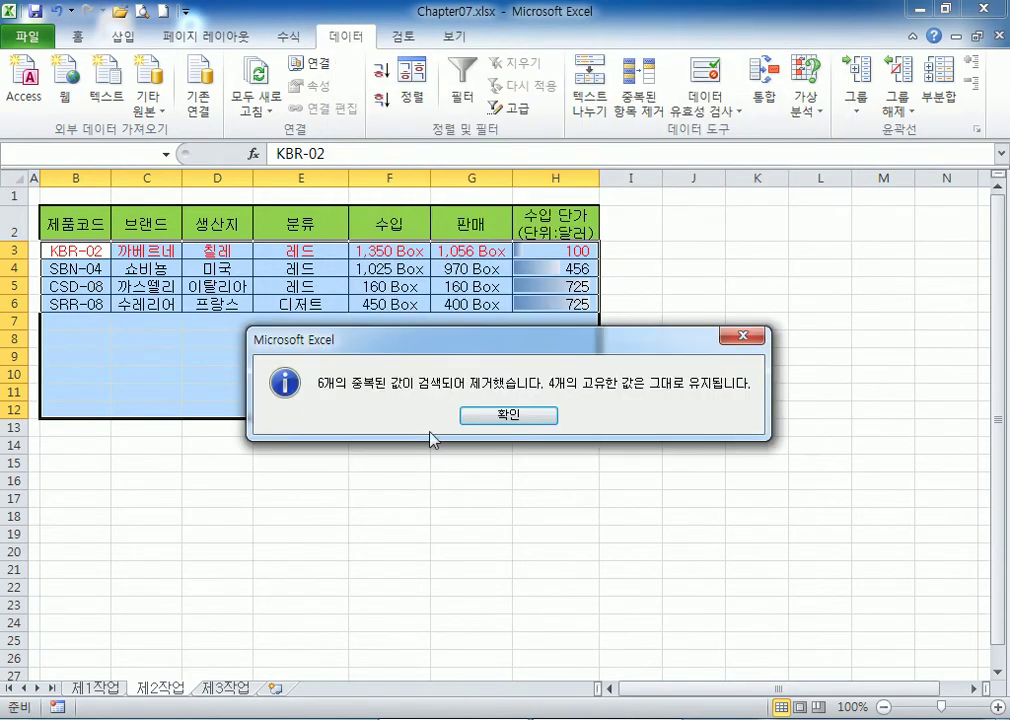
# Dismiss the duplicate-removal message and turn on filtering for the remaining wine table in B2:H6.
pyautogui.click(508, 427)
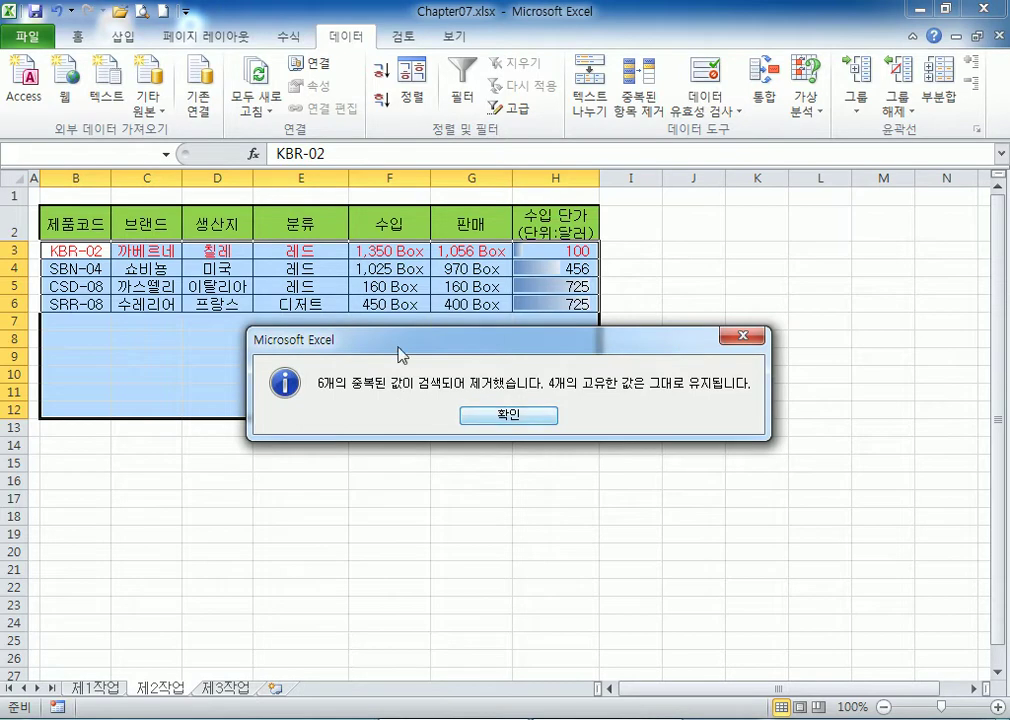
pyautogui.click(500, 420)
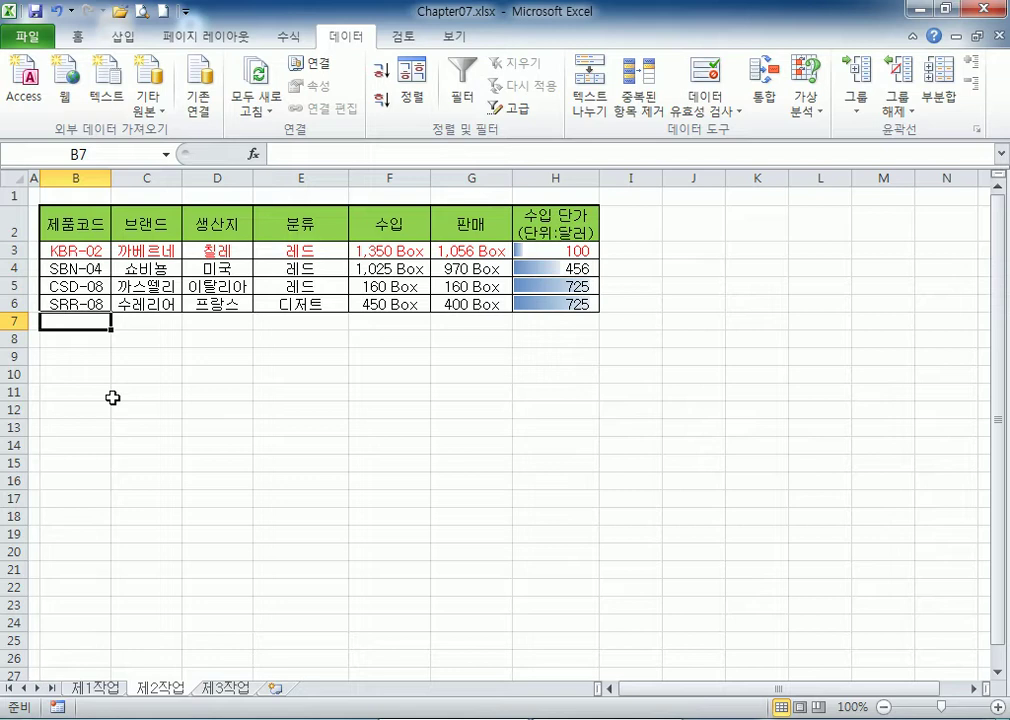
pyautogui.moveTo(100, 228); pyautogui.dragTo(350, 281)
pyautogui.click(338, 272)
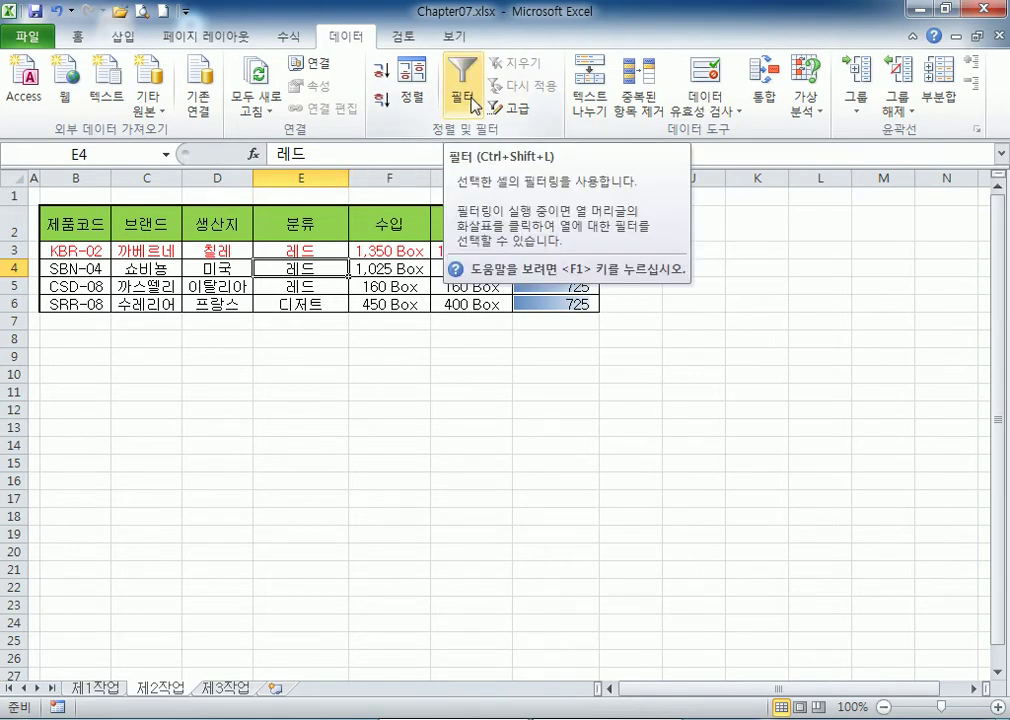
pyautogui.click(514, 108)
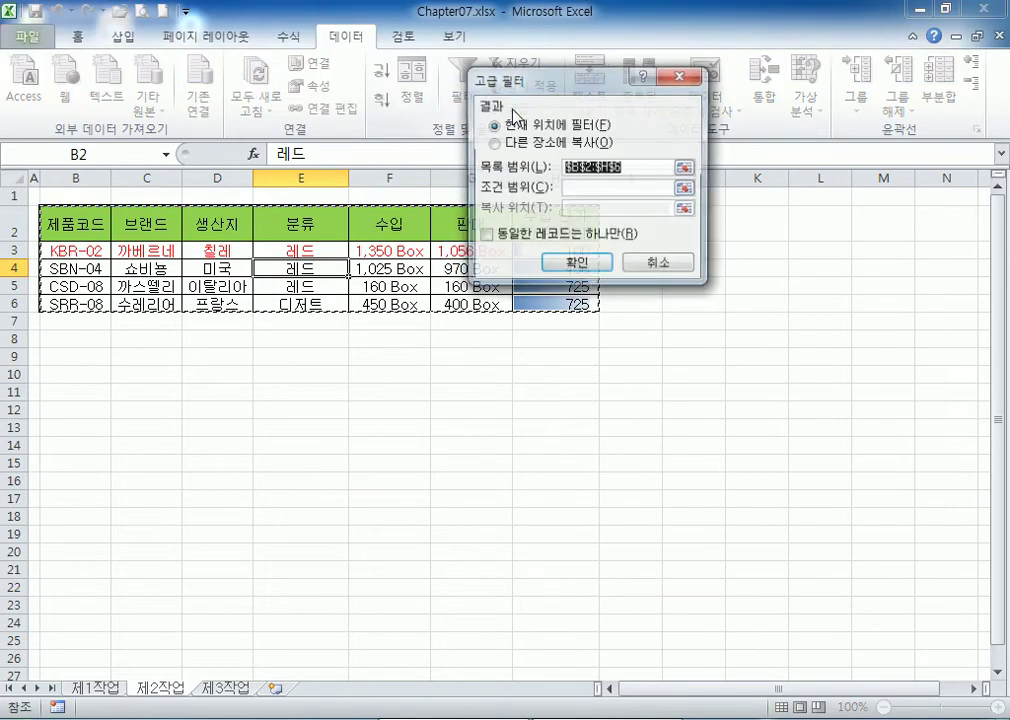
pyautogui.click(680, 75)
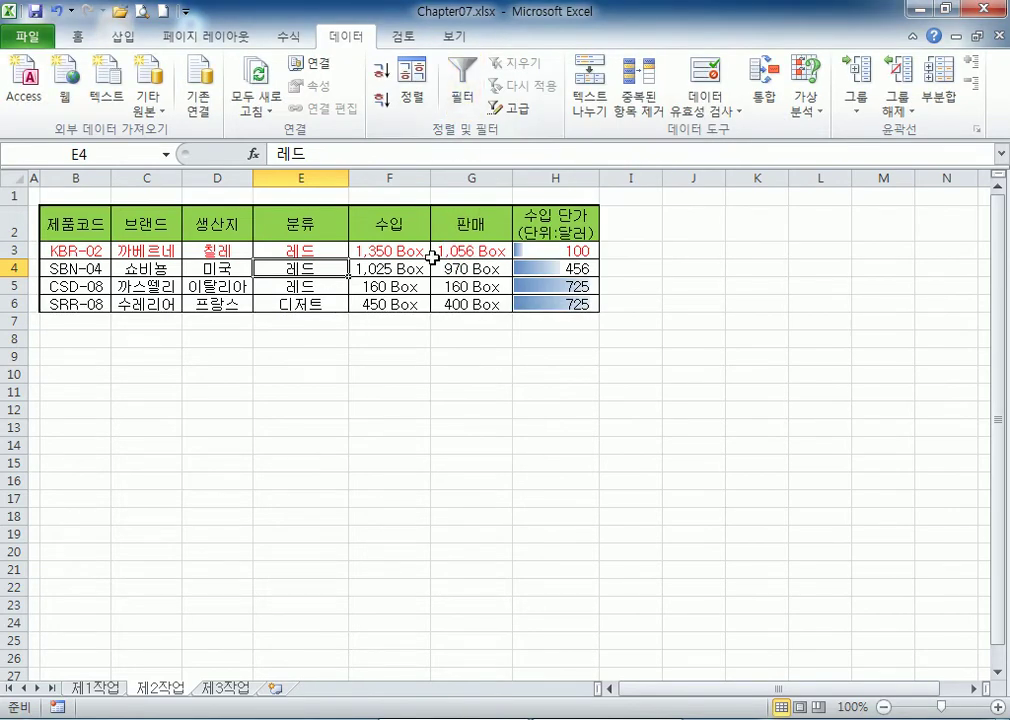
pyautogui.click(468, 98)
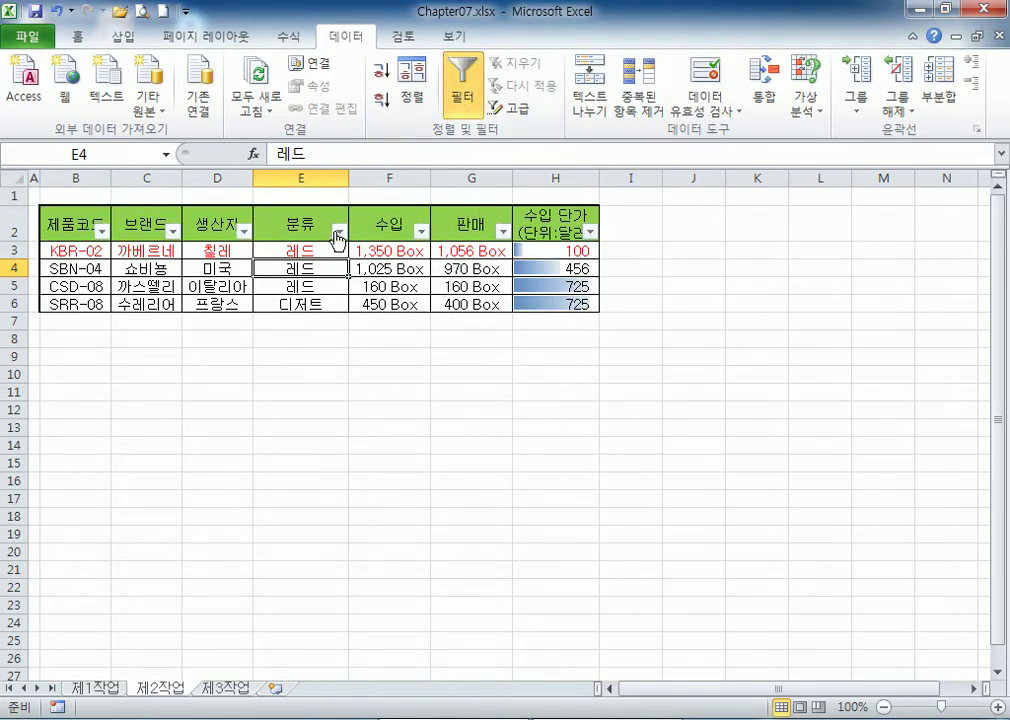
# Examine the 제품코드 entries and the 판매 values of the table rows to decide on the filter condition.
pyautogui.scroll(3, 210, 287)
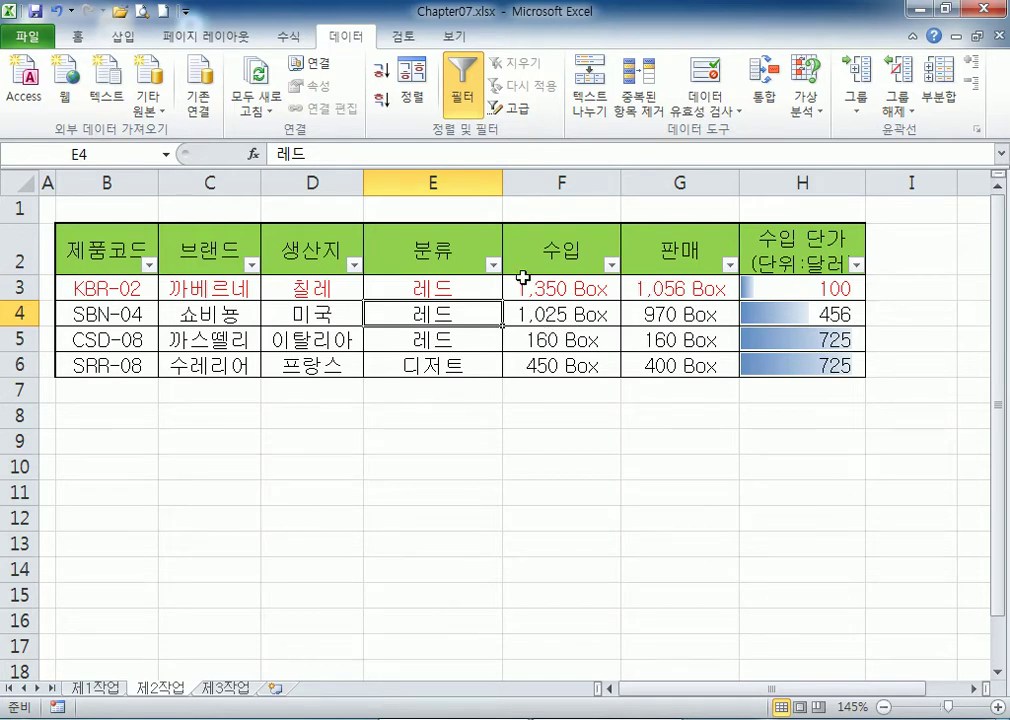
pyautogui.click(96, 287)
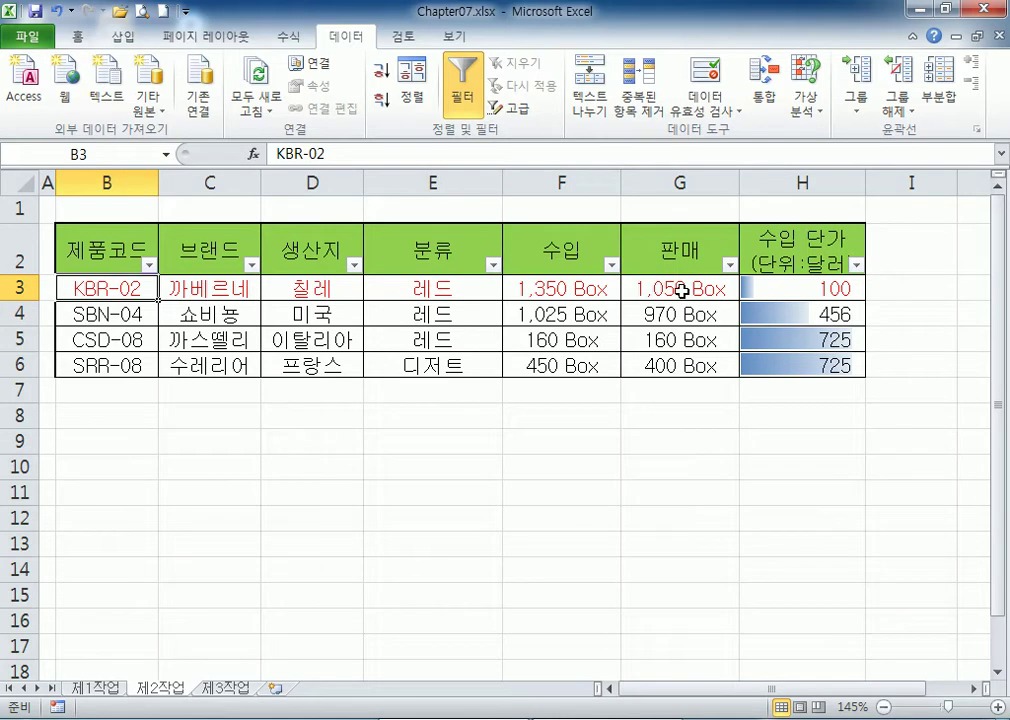
pyautogui.moveTo(95, 287); pyautogui.dragTo(87, 363)
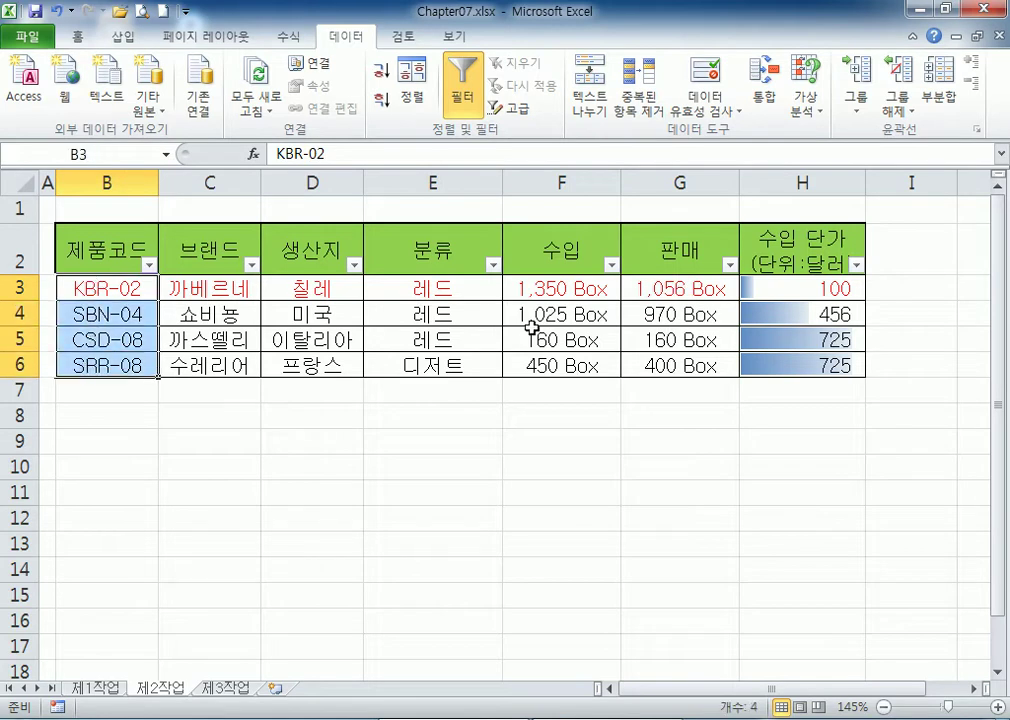
pyautogui.click(662, 291)
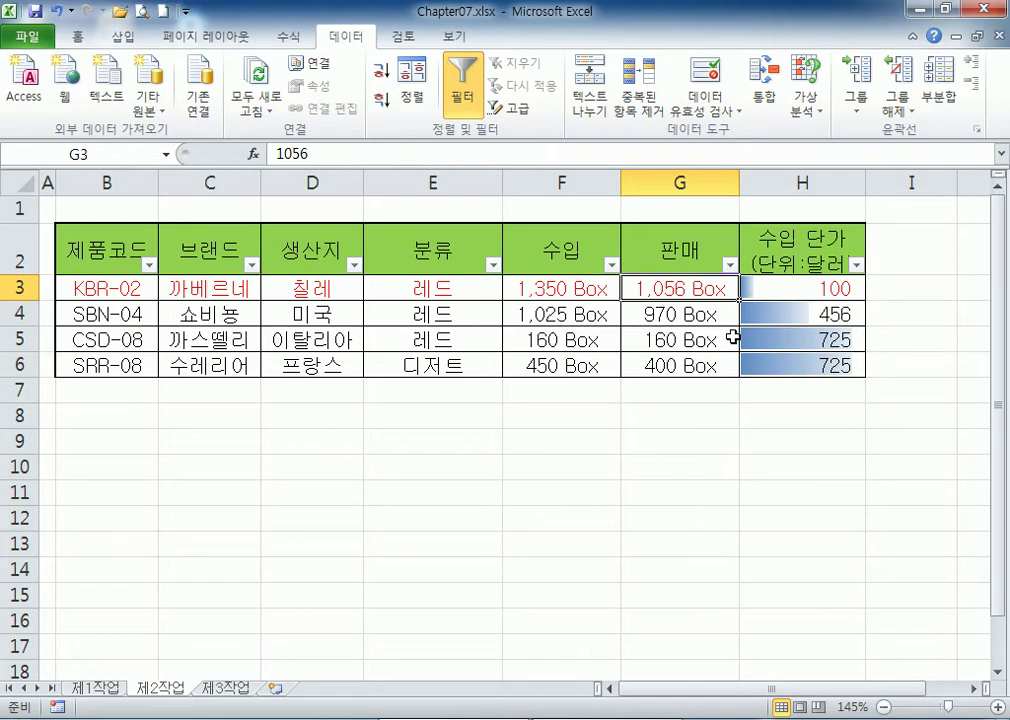
pyautogui.click(684, 318)
pyautogui.click(682, 290)
pyautogui.moveTo(128, 248); pyautogui.dragTo(793, 313)
pyautogui.click(665, 345)
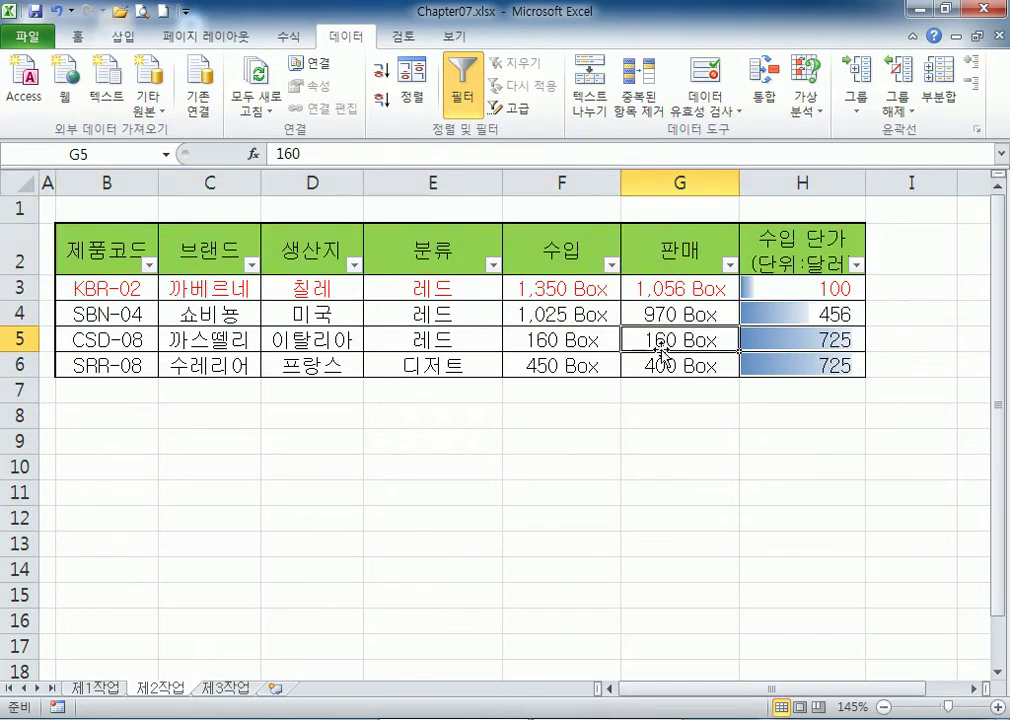
# Filter the 판매 column with a number range of at least 500 and at most 1100.
pyautogui.click(729, 264)
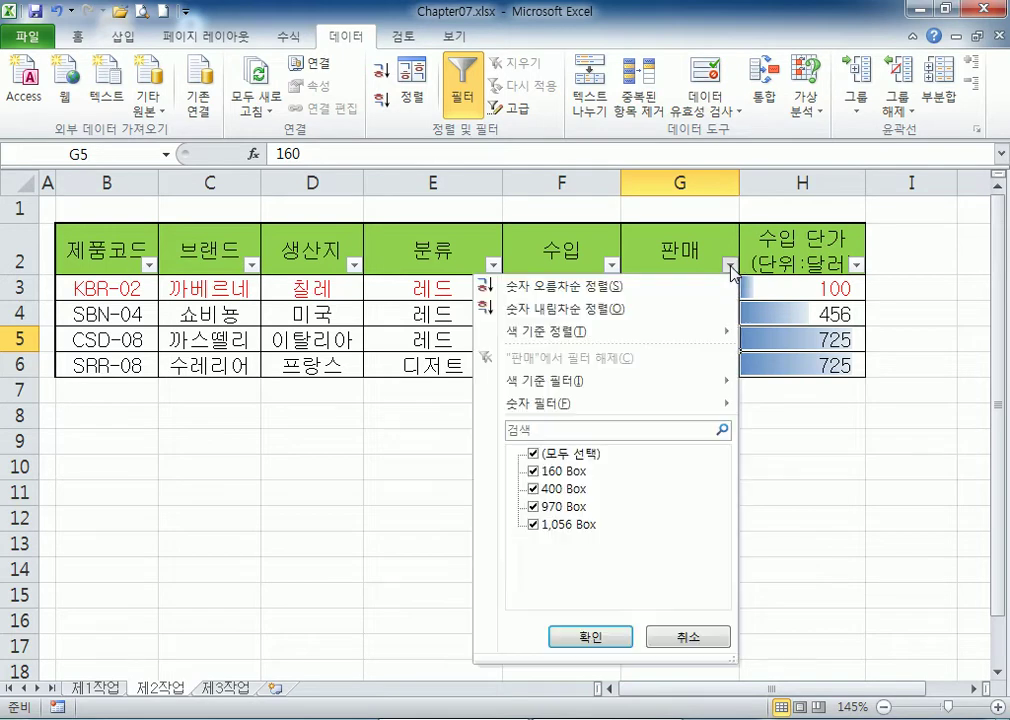
pyautogui.moveTo(617, 415)
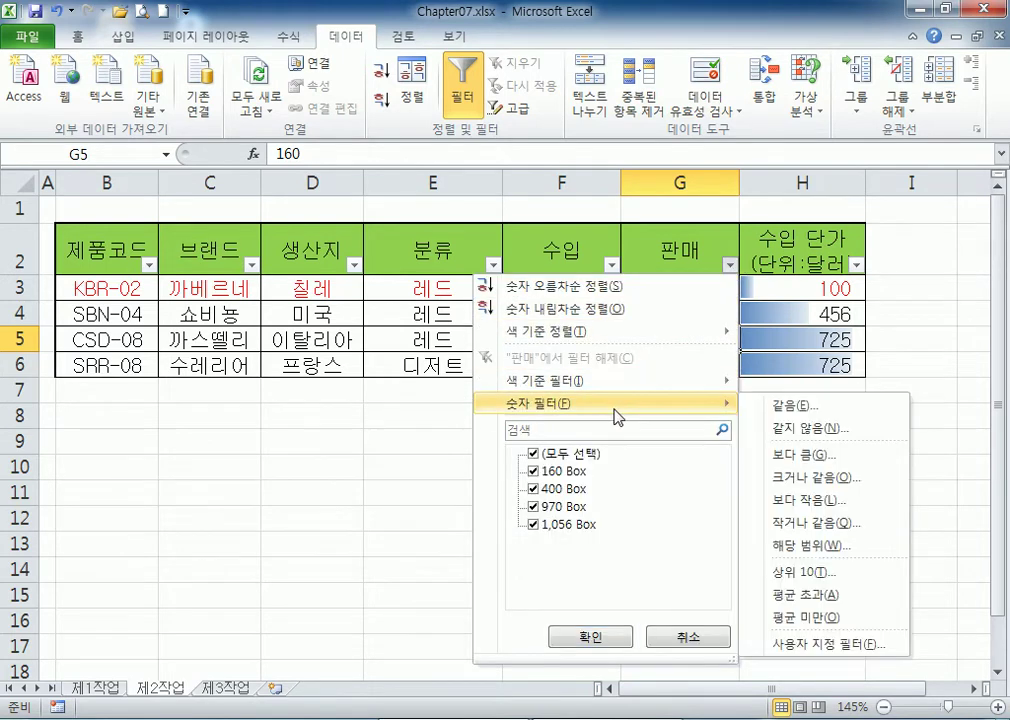
pyautogui.click(778, 546)
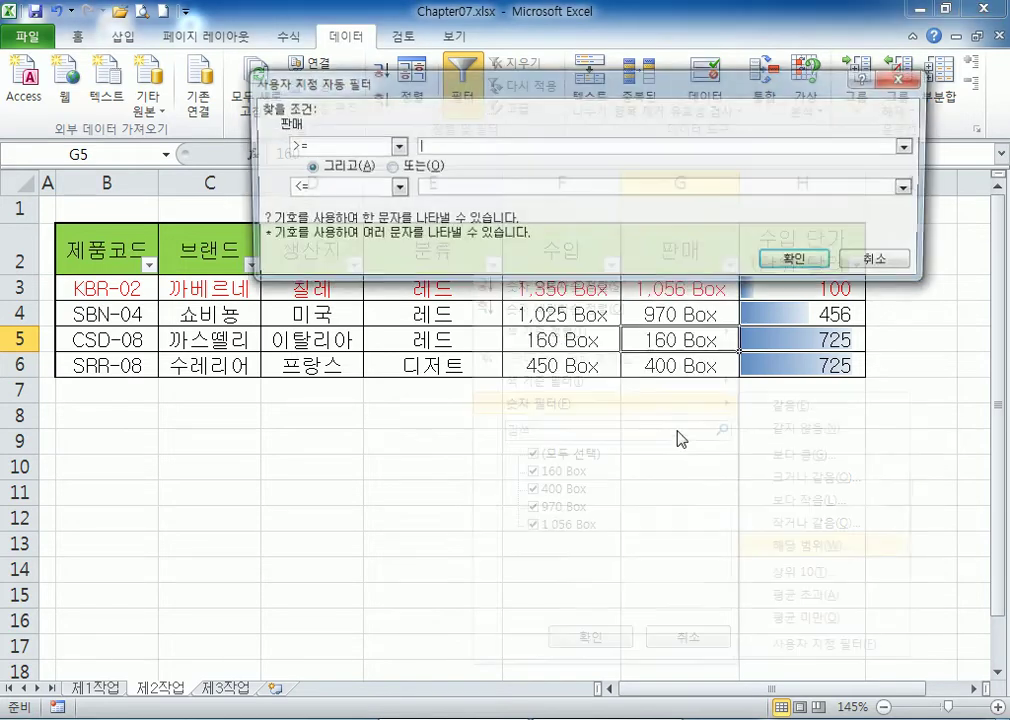
pyautogui.write('500')
pyautogui.click(518, 185)
pyautogui.write('1100')
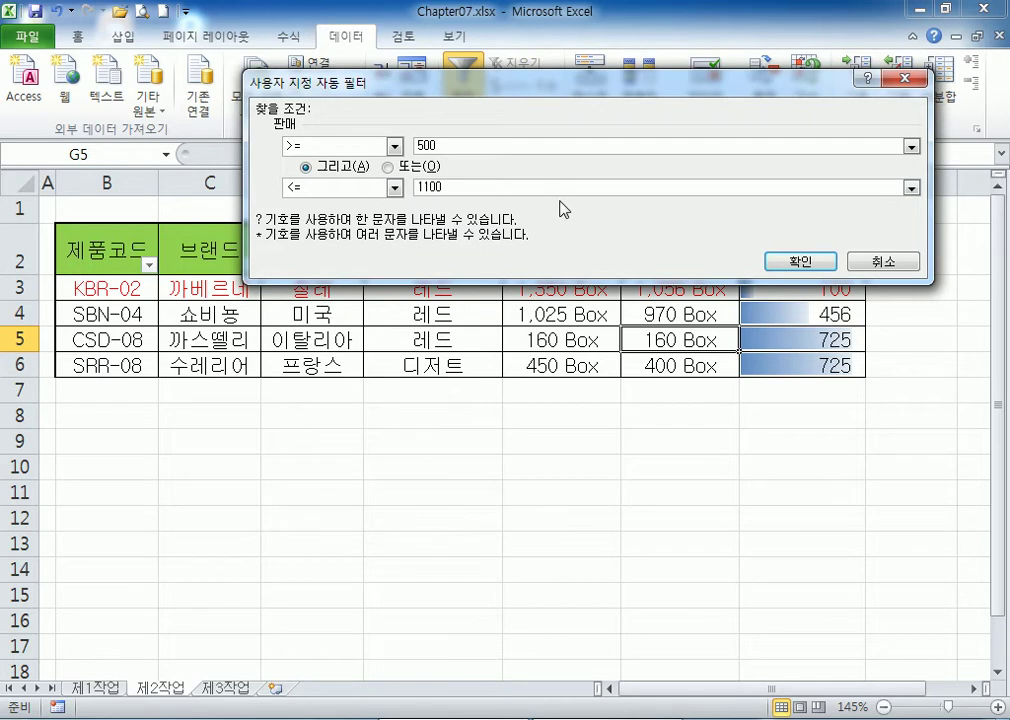
pyautogui.click(807, 264)
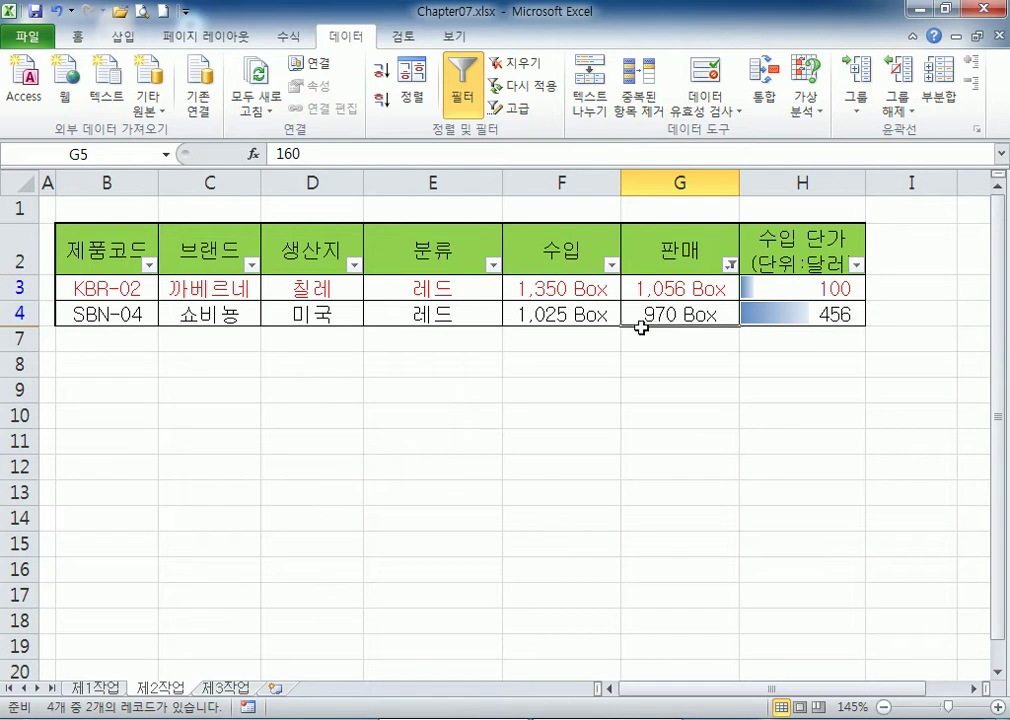
# Examine how the filtered table's headings and rows map onto a transposed layout starting at B9.
pyautogui.click(150, 389)
pyautogui.scroll(-2, 116, 313)
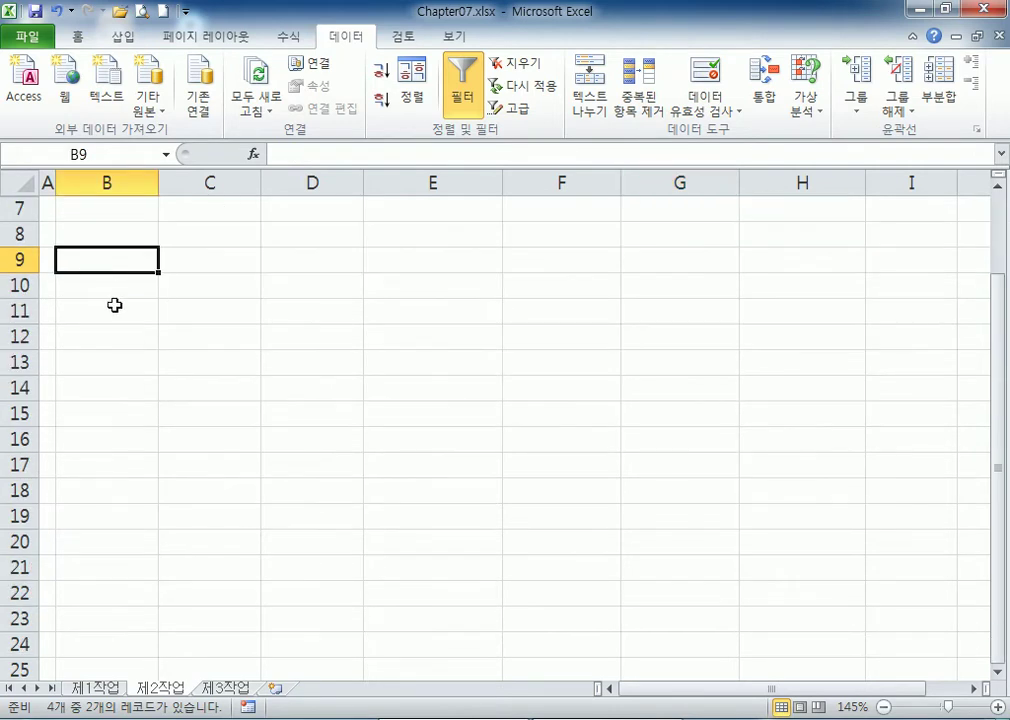
pyautogui.scroll(2, 113, 286)
pyautogui.moveTo(125, 243); pyautogui.dragTo(726, 307)
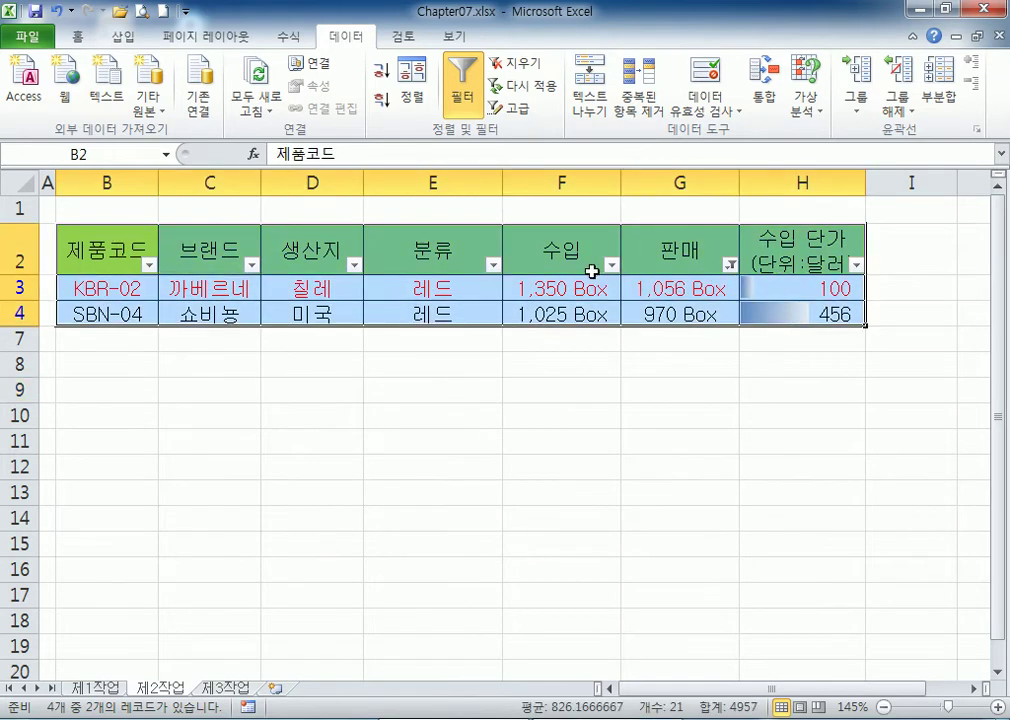
pyautogui.click(113, 386)
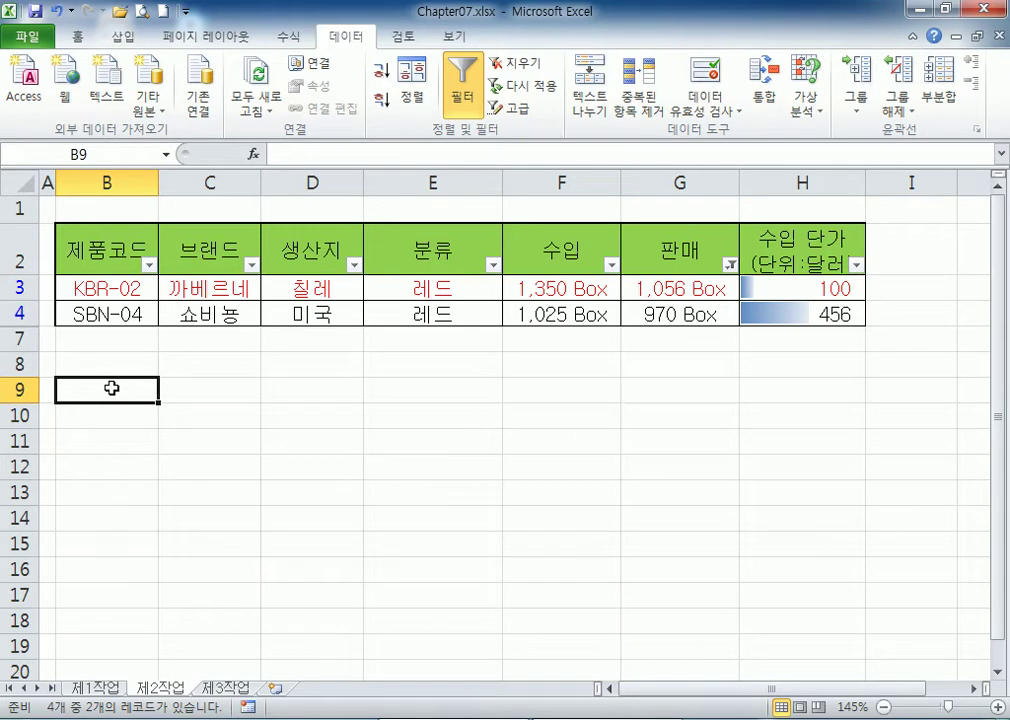
pyautogui.moveTo(125, 250); pyautogui.dragTo(654, 253)
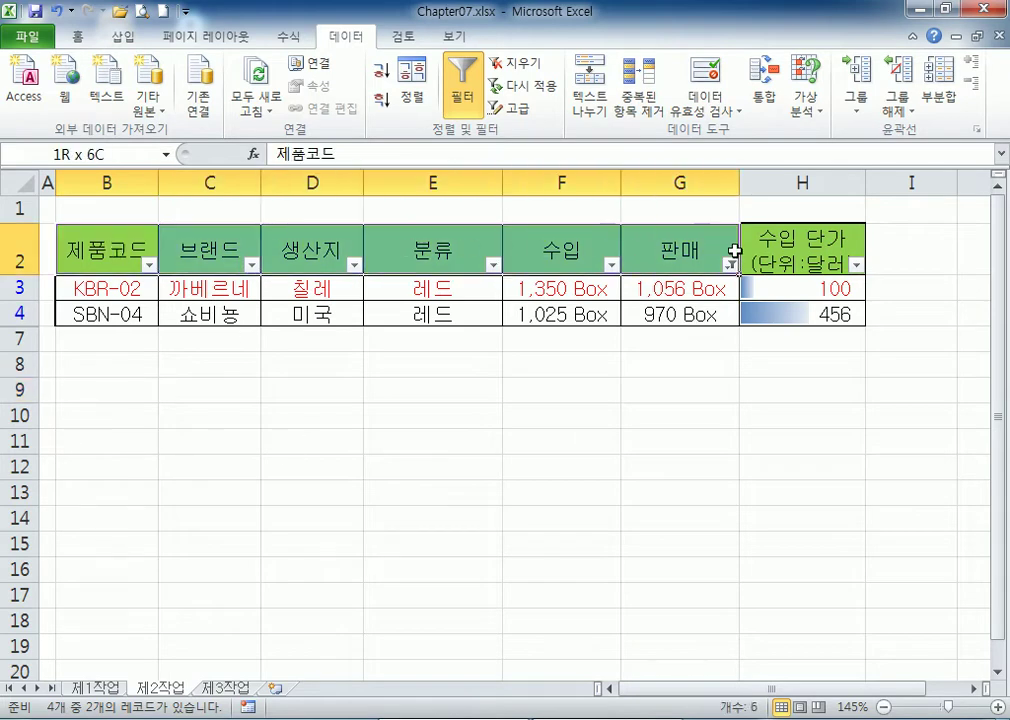
pyautogui.moveTo(72, 388); pyautogui.dragTo(74, 574)
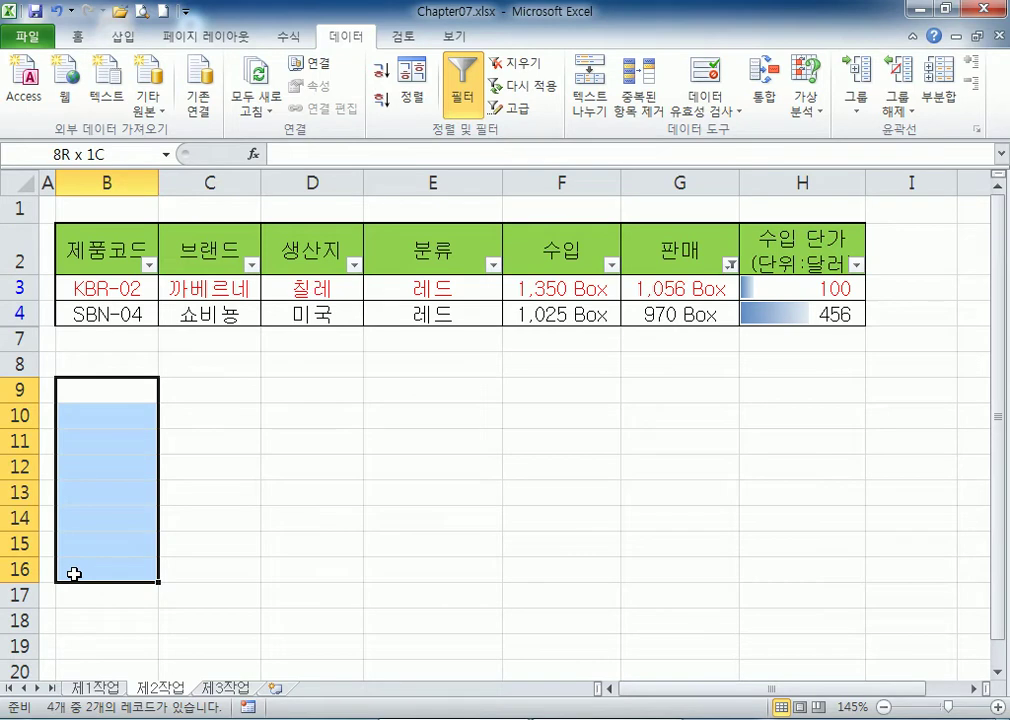
pyautogui.moveTo(74, 574); pyautogui.dragTo(74, 574)
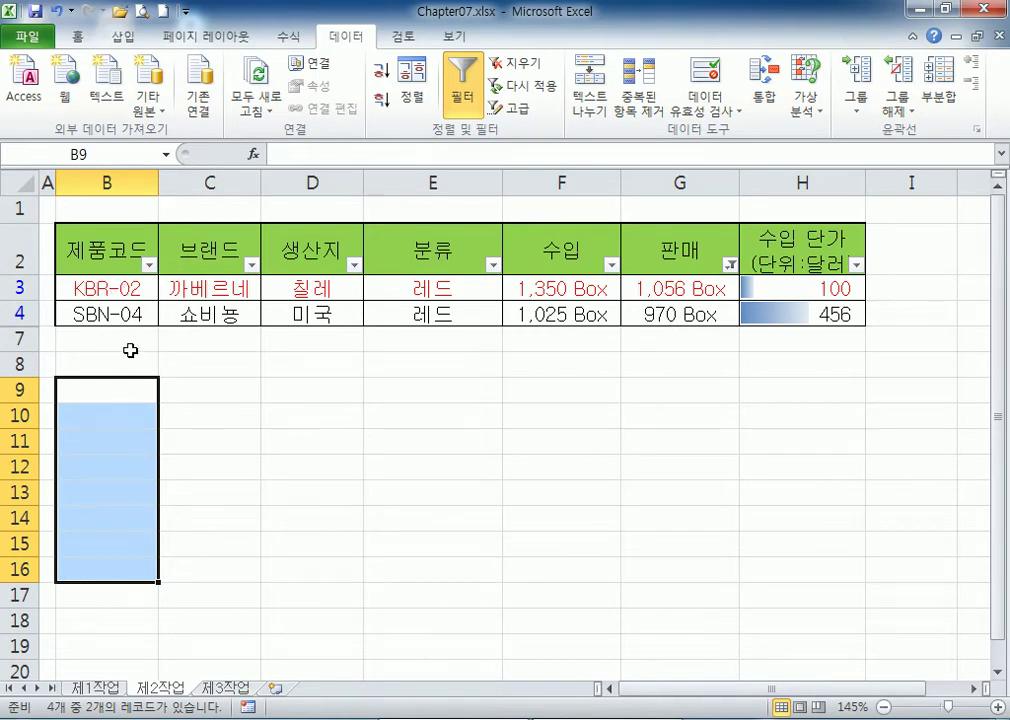
pyautogui.moveTo(180, 389); pyautogui.dragTo(289, 401)
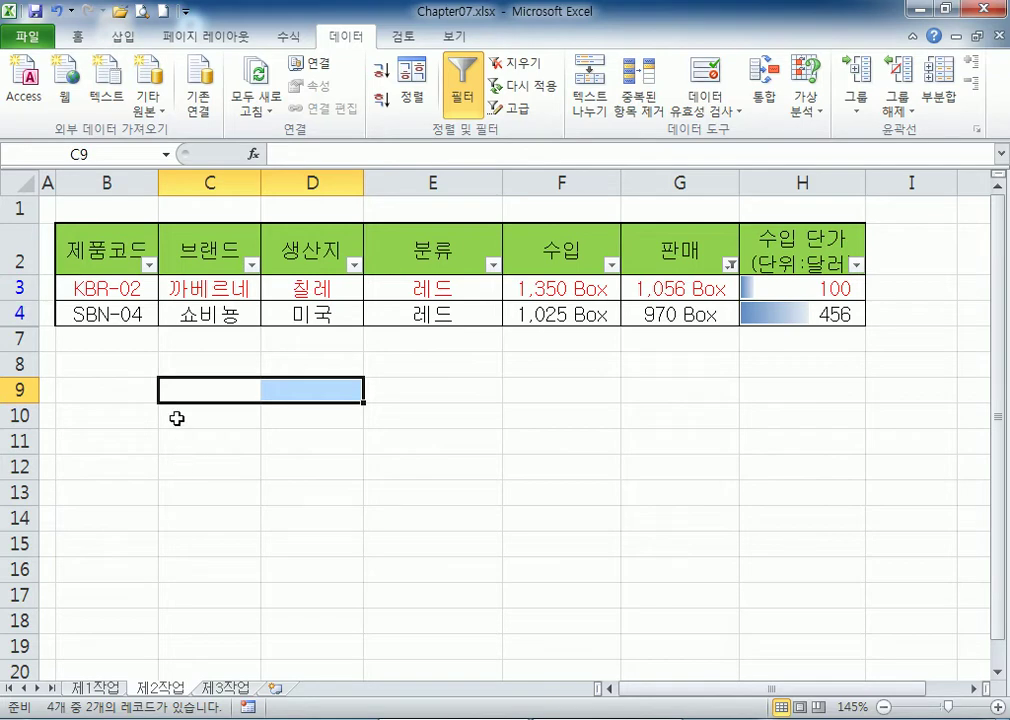
# Copy the filtered table in B2:H4, including its heading row.
pyautogui.moveTo(124, 234); pyautogui.dragTo(779, 314)
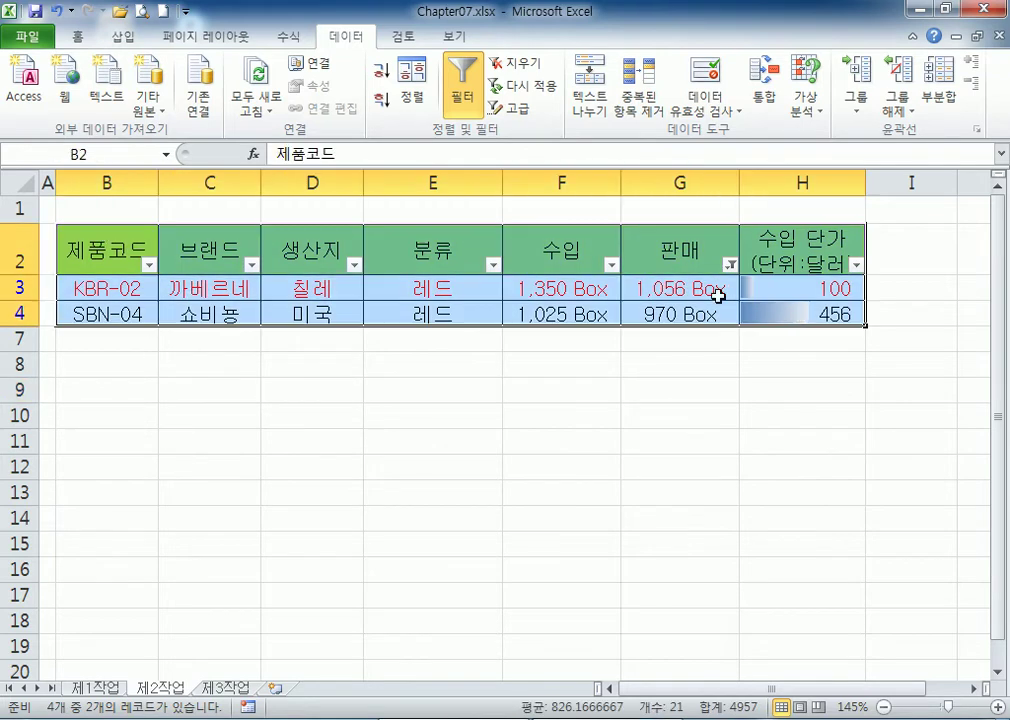
pyautogui.rightClick(458, 250)
pyautogui.click(470, 287)
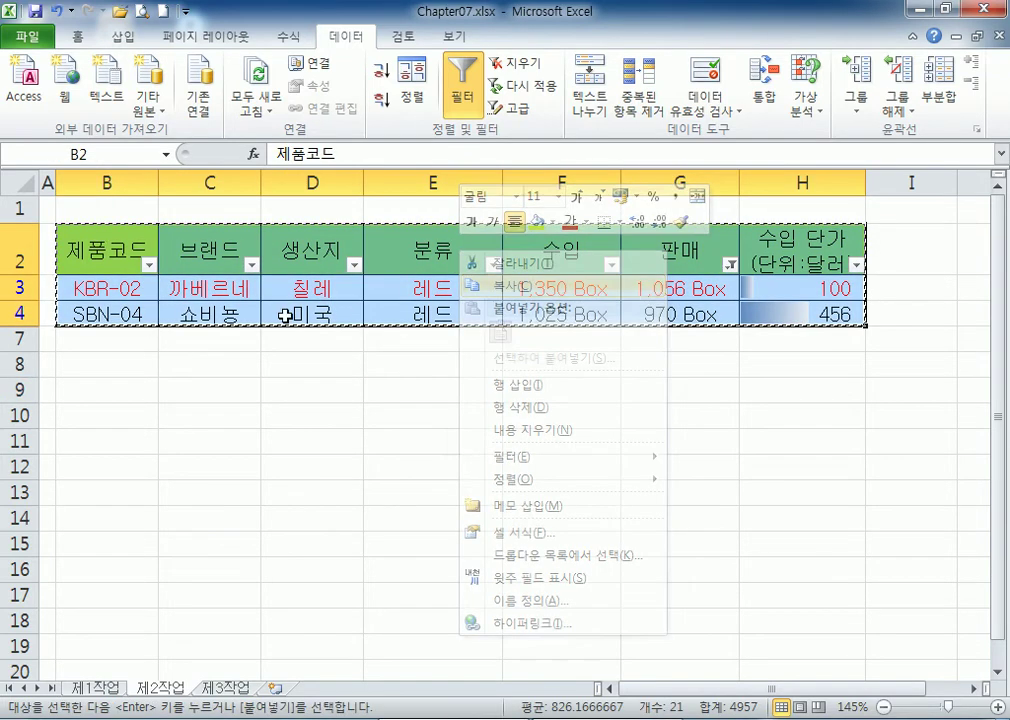
pyautogui.rightClick(197, 254)
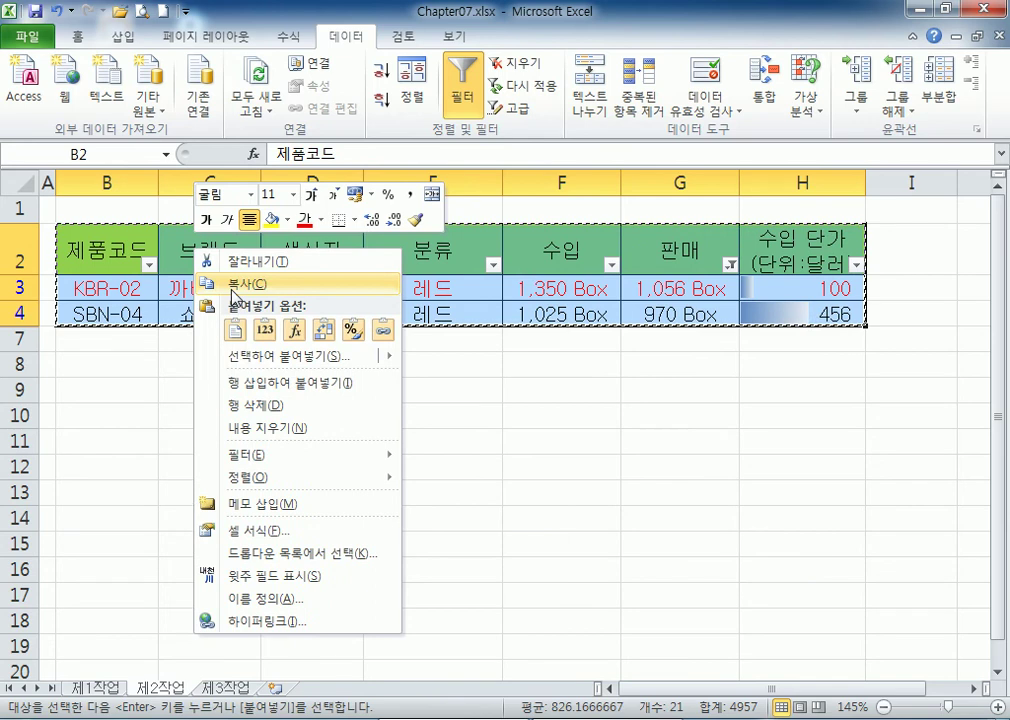
pyautogui.click(232, 287)
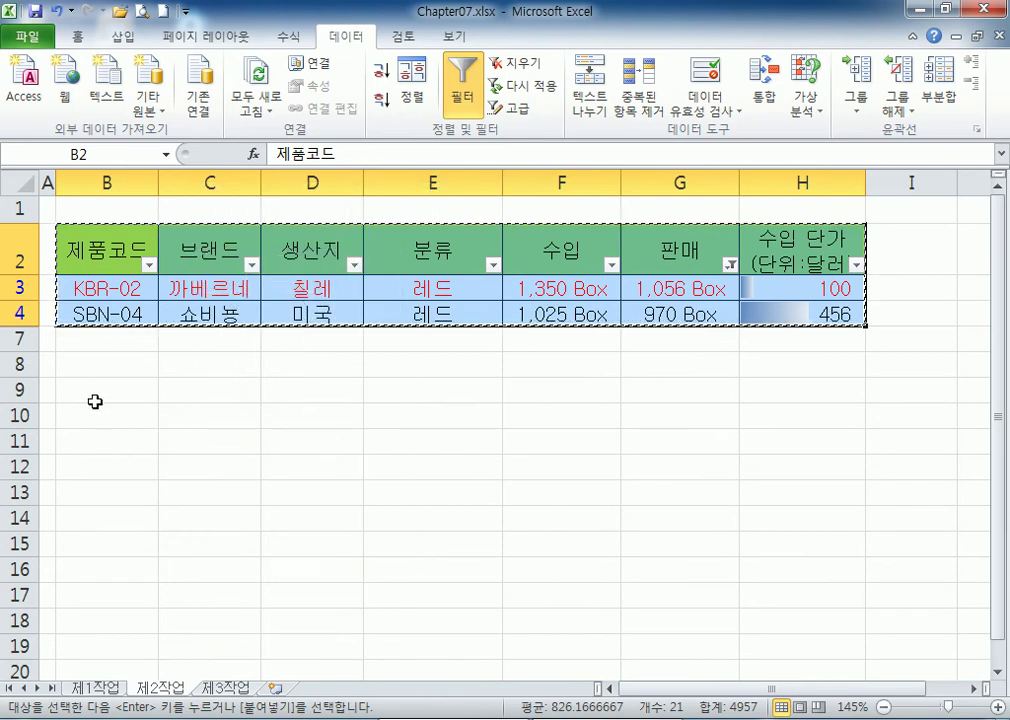
# Paste the copied table at B9 with Paste Special, keeping 모두 and swapping rows and columns (행/열 바꿈).
pyautogui.click(95, 391)
pyautogui.scroll(-1, 95, 392)
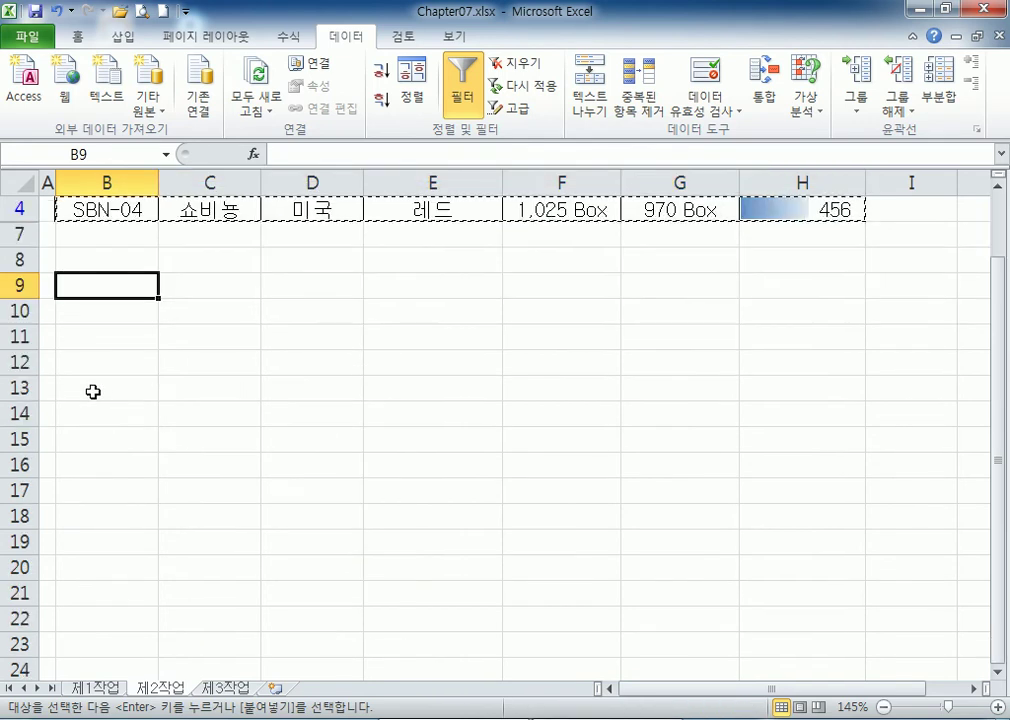
pyautogui.rightClick(101, 278)
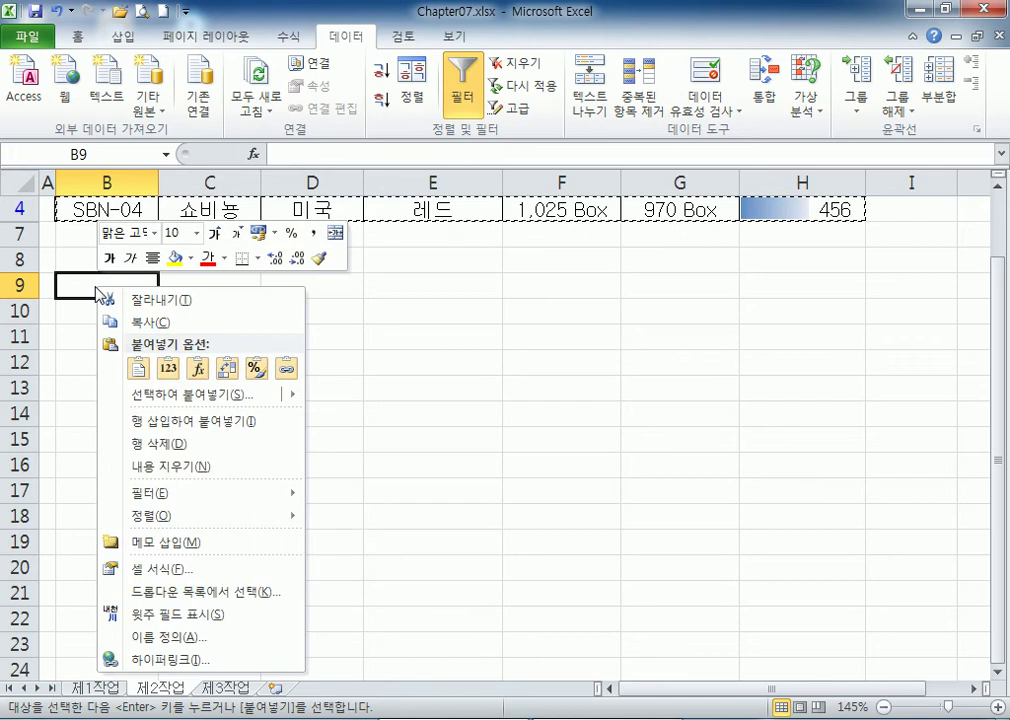
pyautogui.moveTo(146, 395)
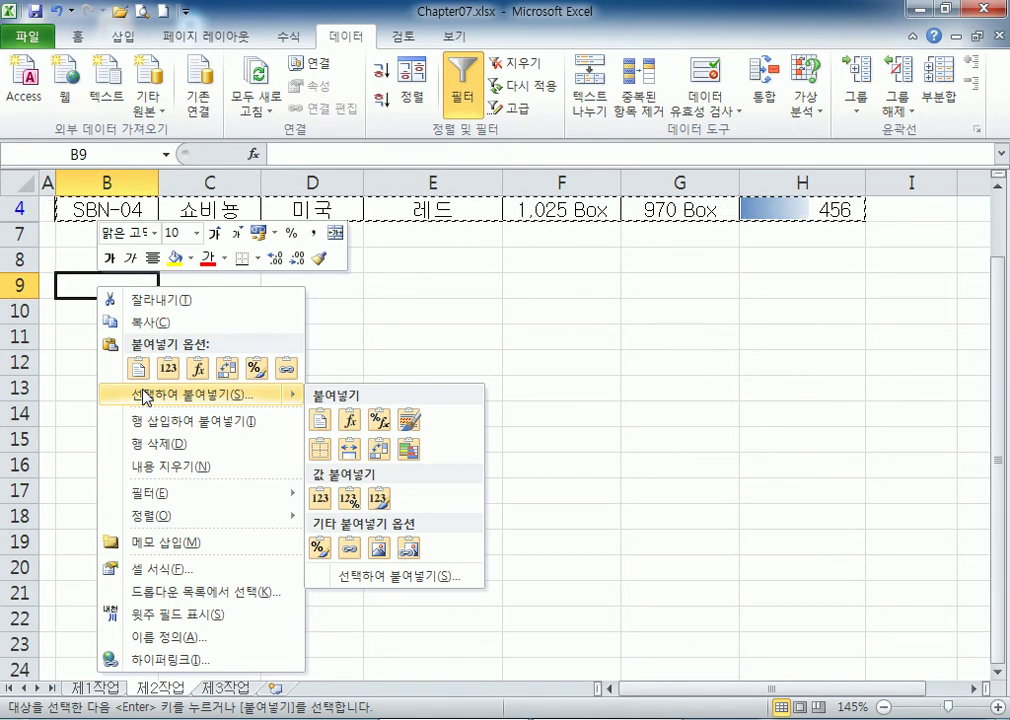
pyautogui.click(145, 395)
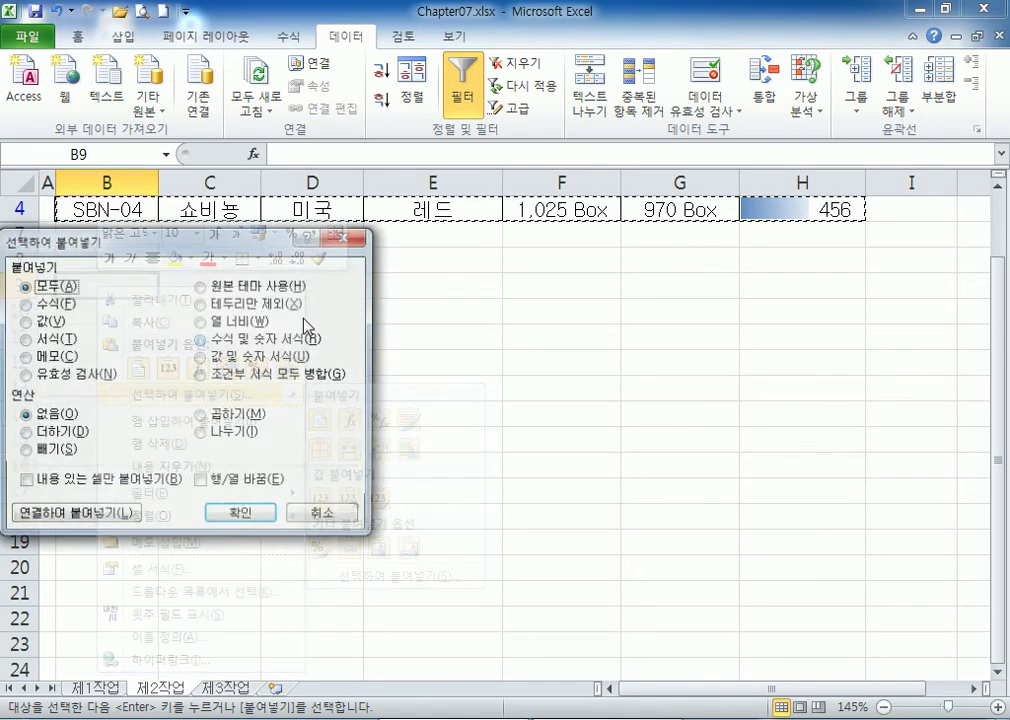
pyautogui.moveTo(226, 251); pyautogui.dragTo(452, 82)
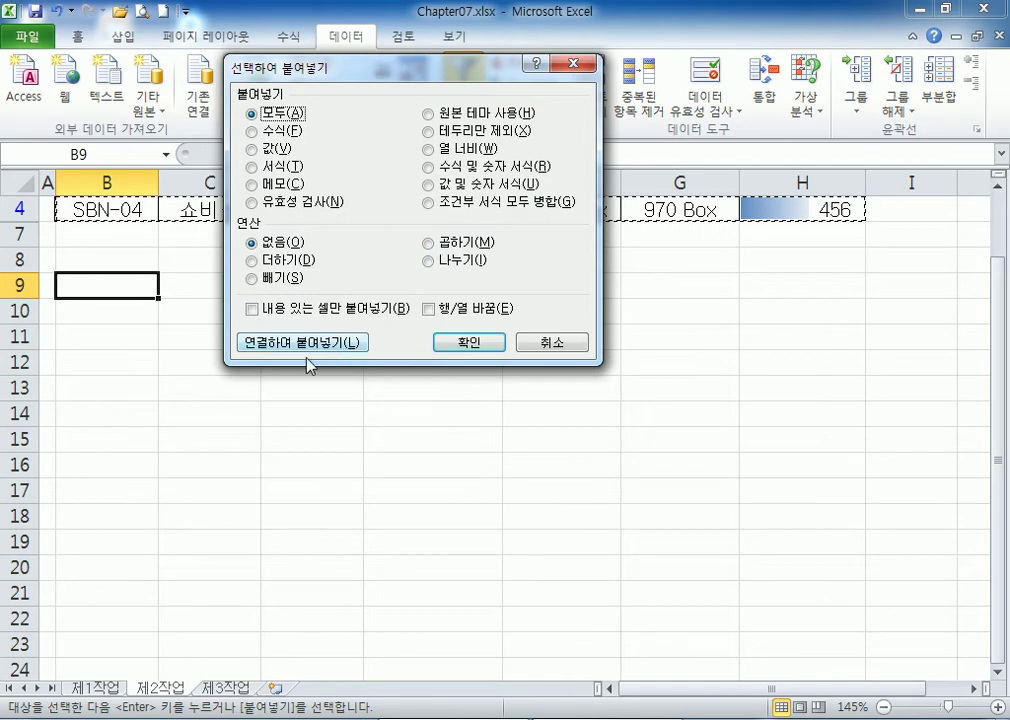
pyautogui.click(429, 310)
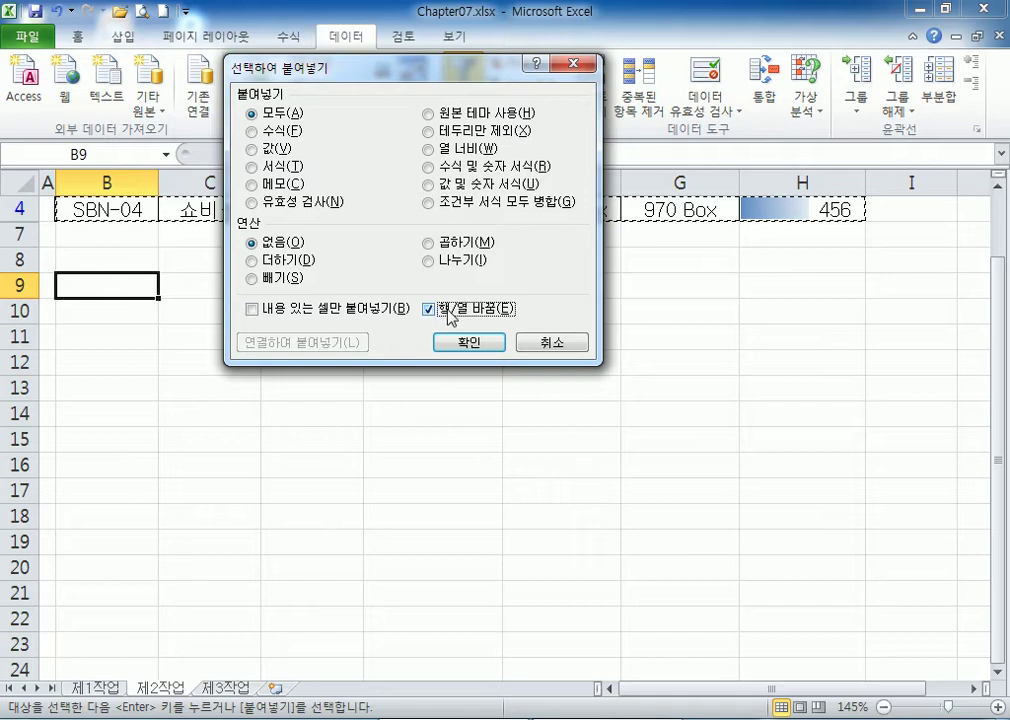
pyautogui.click(460, 343)
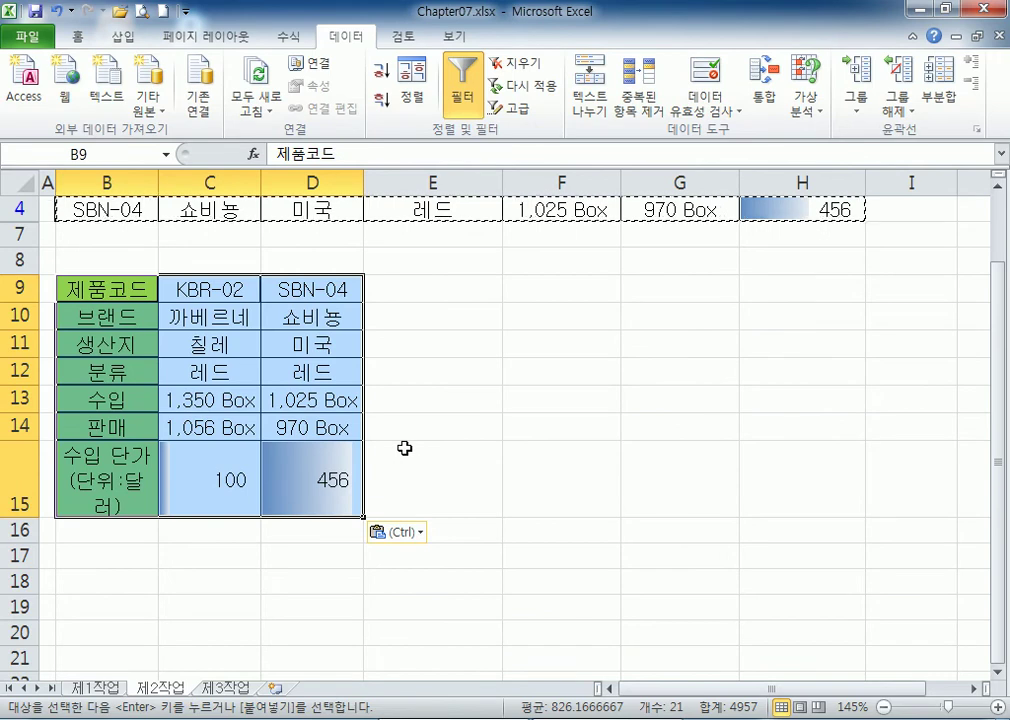
# Widen column B until the 수입 단가 (단위:달러) heading in B15 fits on two lines, and end the pending copy.
pyautogui.click(90, 428)
pyautogui.click(107, 181)
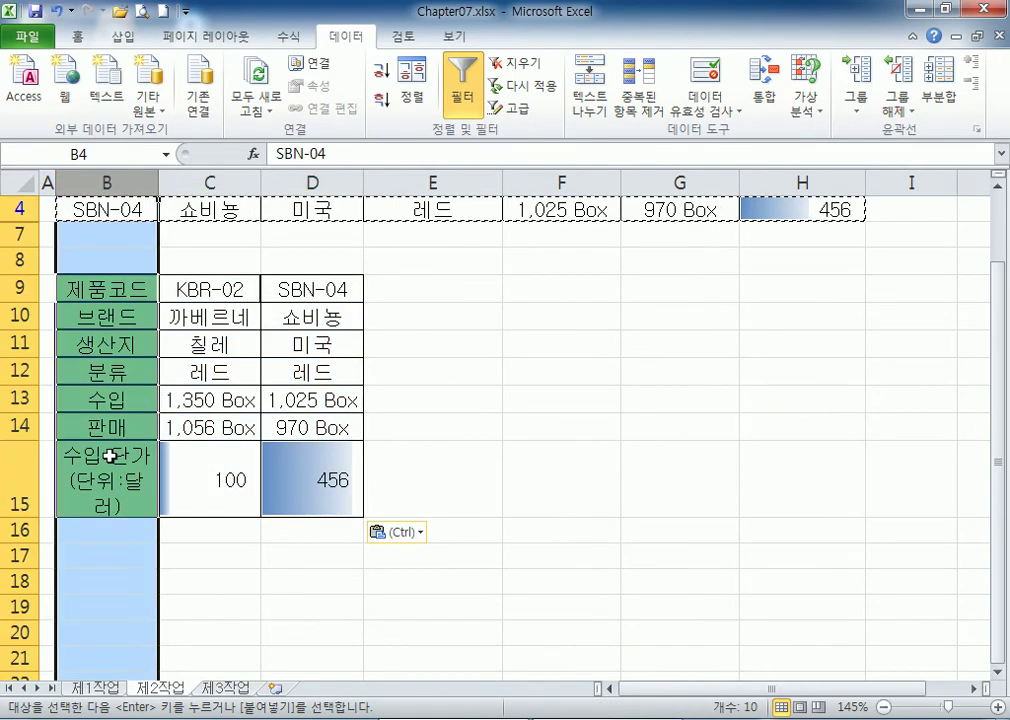
pyautogui.scroll(-2, 110, 453)
pyautogui.click(128, 399)
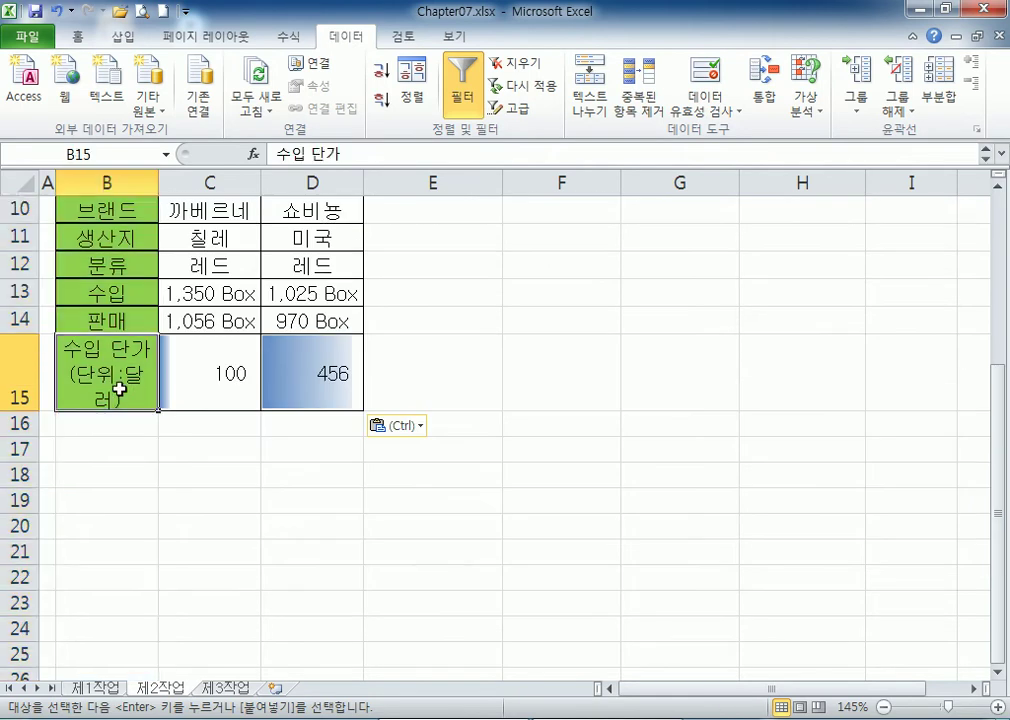
pyautogui.moveTo(161, 184); pyautogui.dragTo(174, 184)
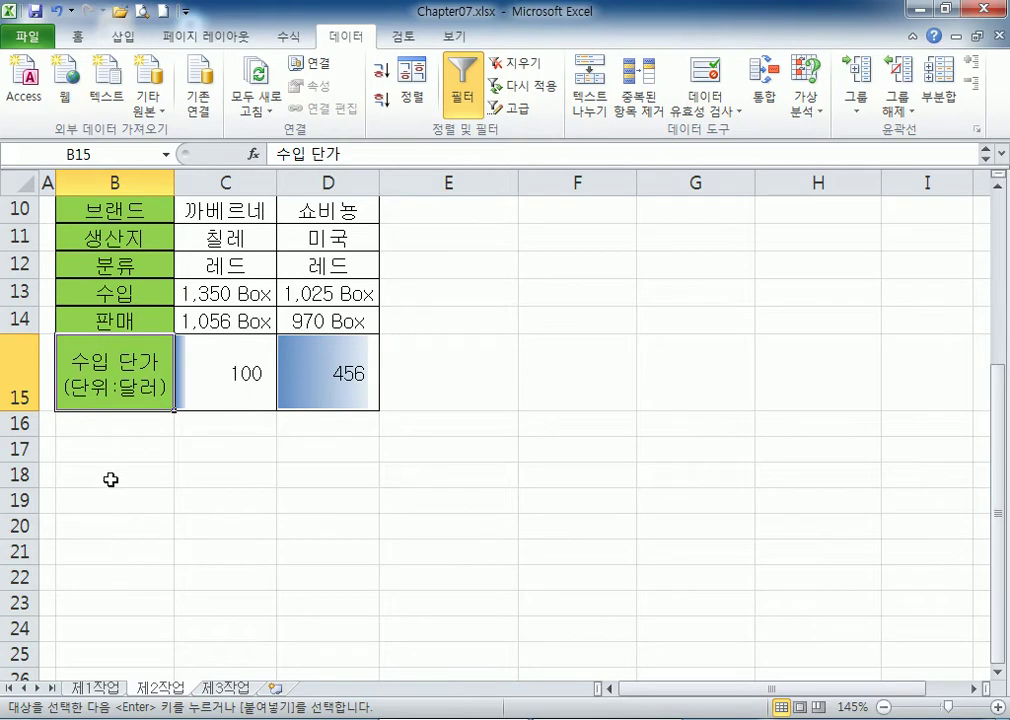
pyautogui.scroll(3, 110, 481)
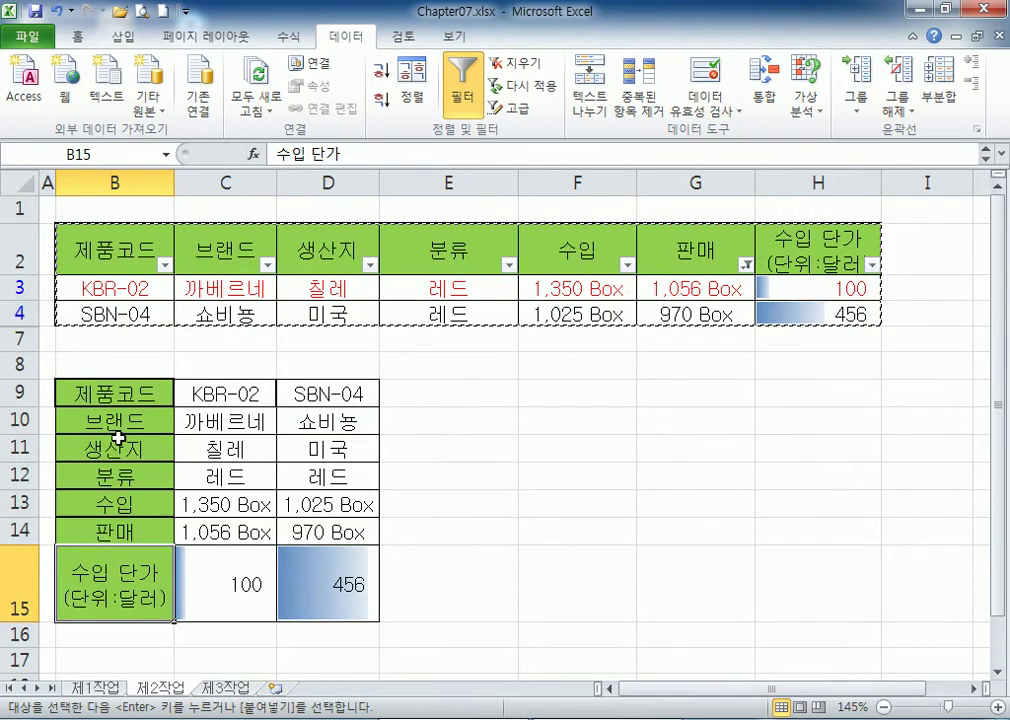
pyautogui.click(580, 450)
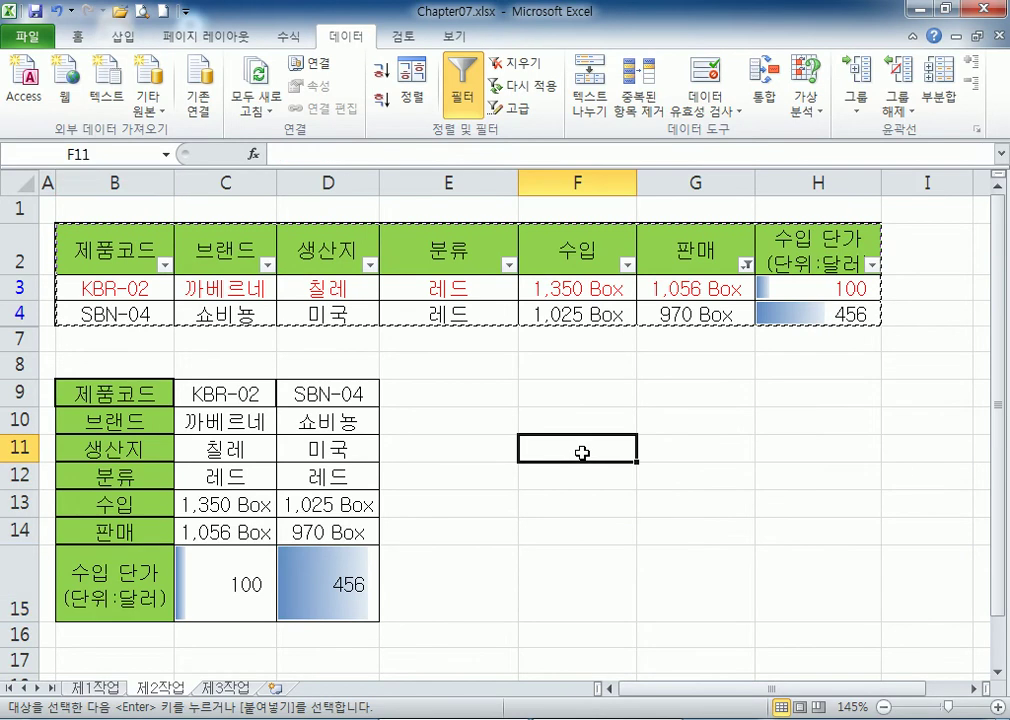
pyautogui.press('Escape')
# Compare the filtered table B2:H4 with its transposed copy, and reduce the height of row 15.
pyautogui.moveTo(94, 235); pyautogui.dragTo(765, 312)
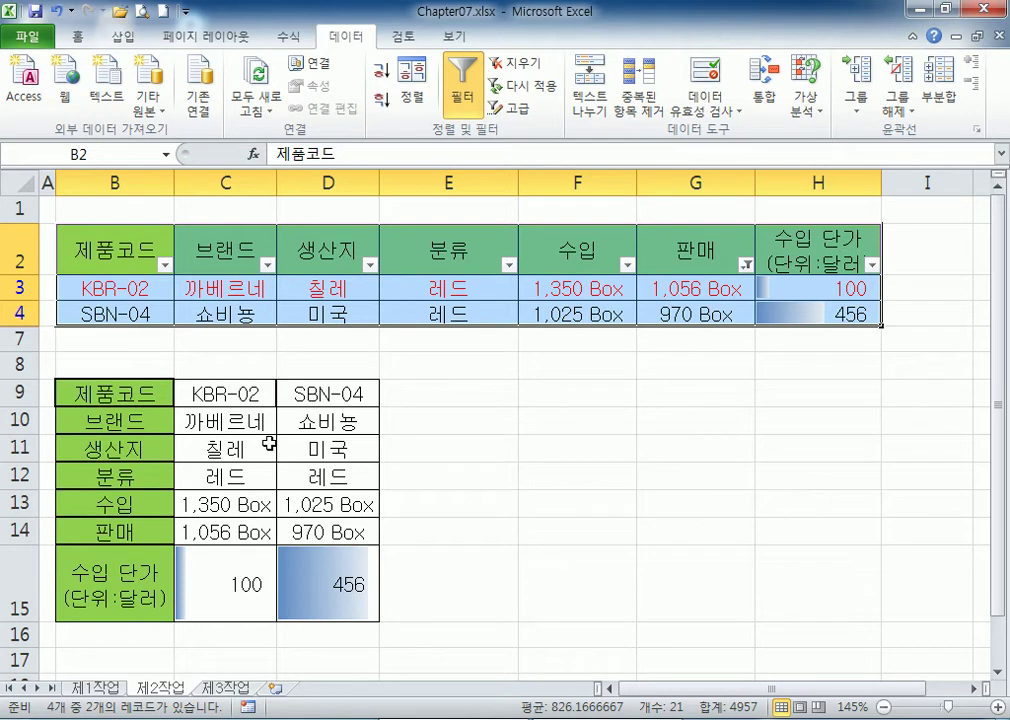
pyautogui.click(559, 440)
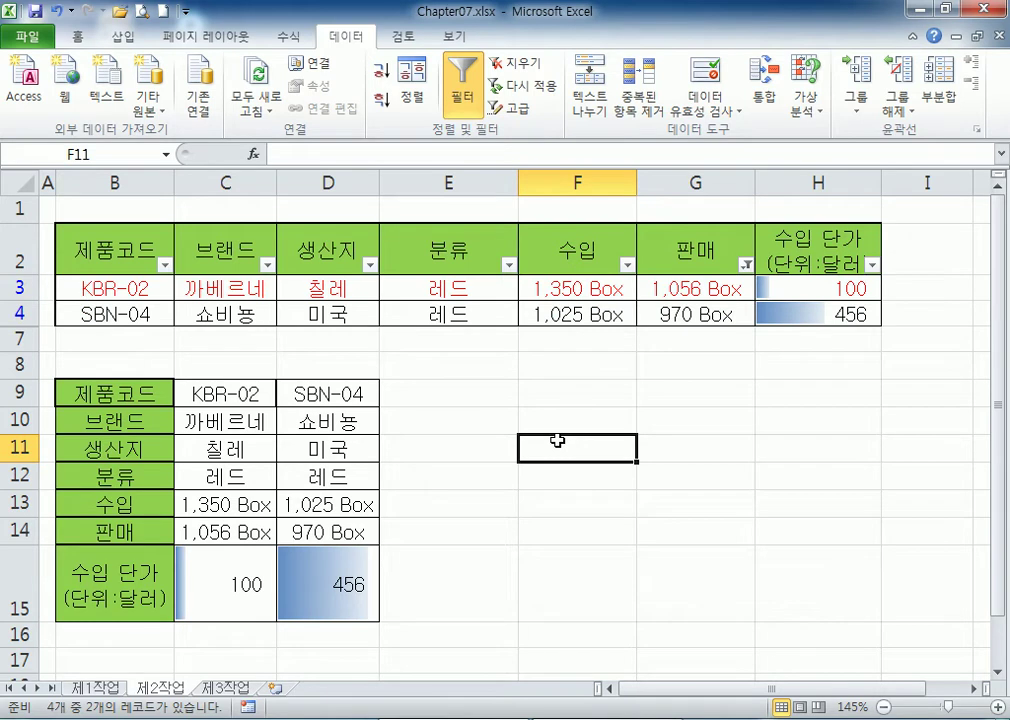
pyautogui.moveTo(130, 245); pyautogui.dragTo(800, 314)
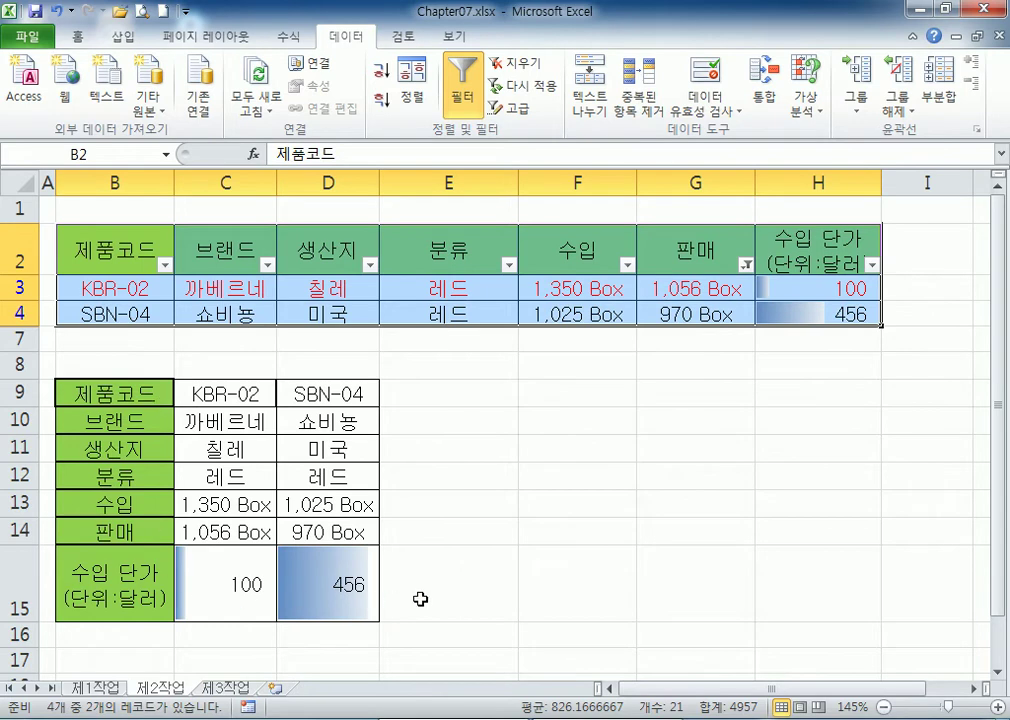
pyautogui.moveTo(24, 621); pyautogui.dragTo(24, 596)
pyautogui.click(548, 390)
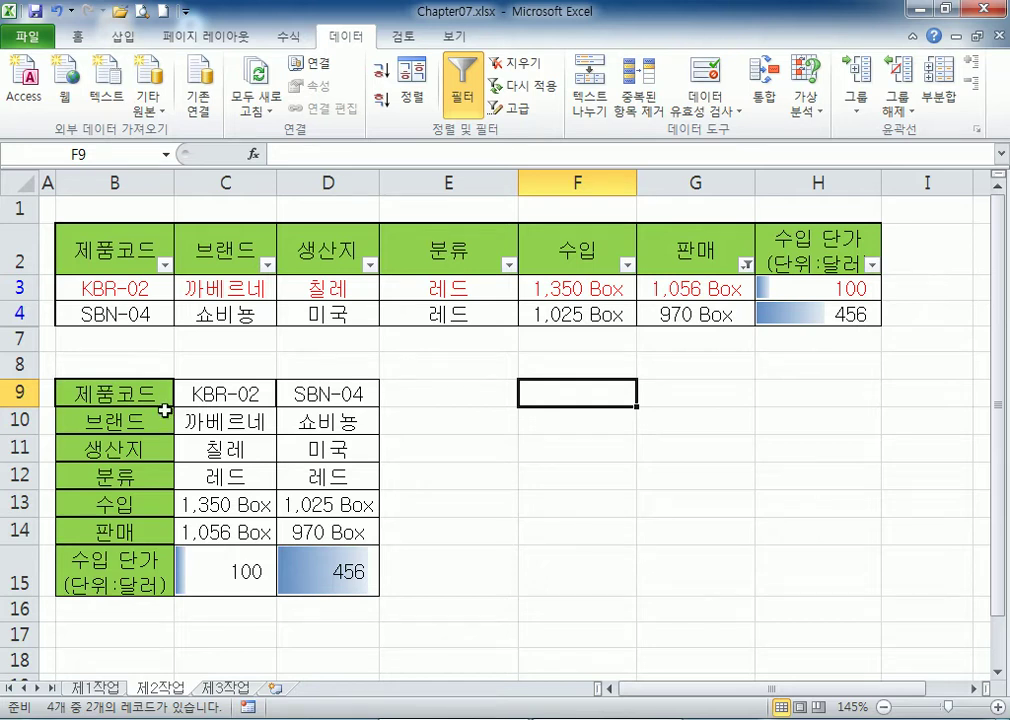
# Examine on 제1작업 the source block B5:H15 against the omitted columns I:J and rows 16:17, and check the 제3작업 sheet.
pyautogui.click(84, 687)
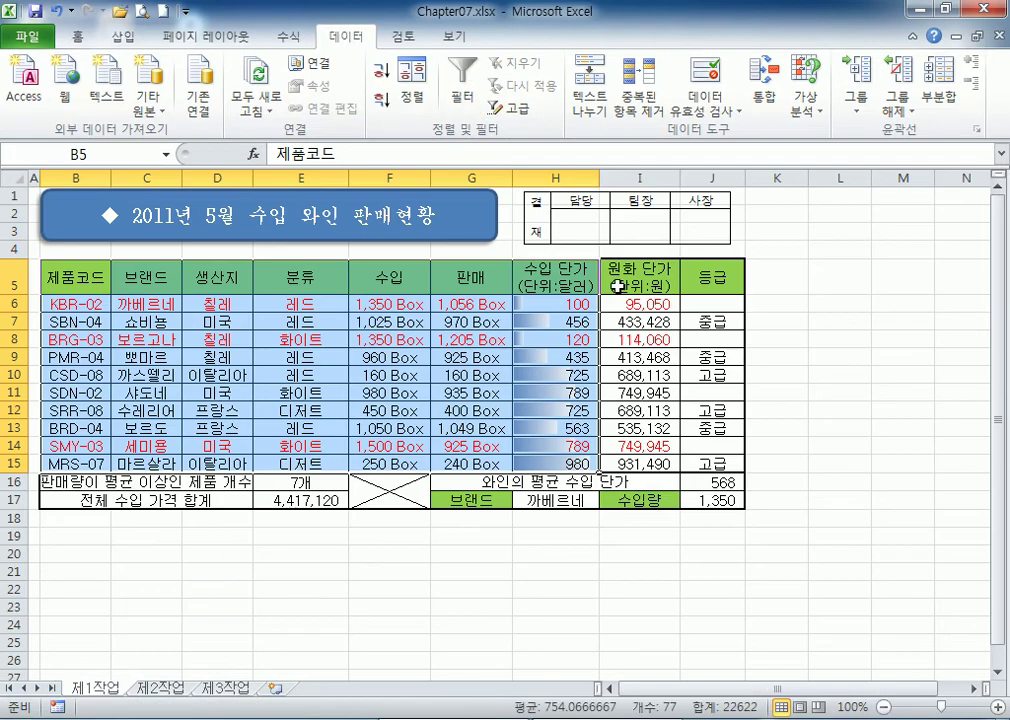
pyautogui.click(645, 177)
pyautogui.moveTo(645, 175); pyautogui.dragTo(722, 172)
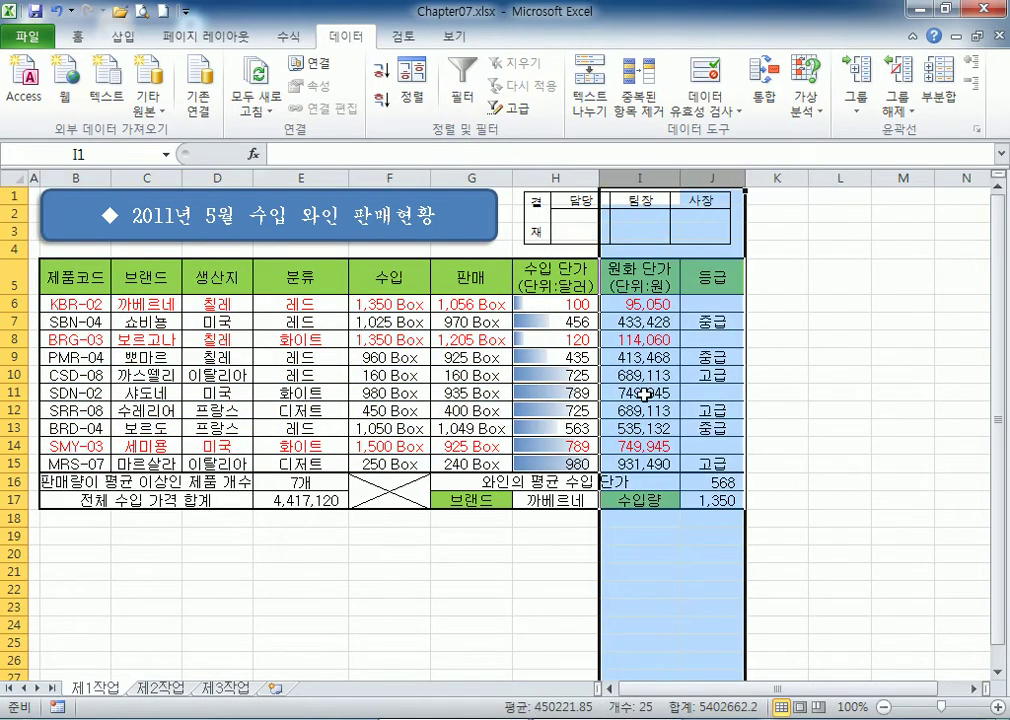
pyautogui.click(640, 303)
pyautogui.click(735, 300)
pyautogui.scroll(-2, 129, 453)
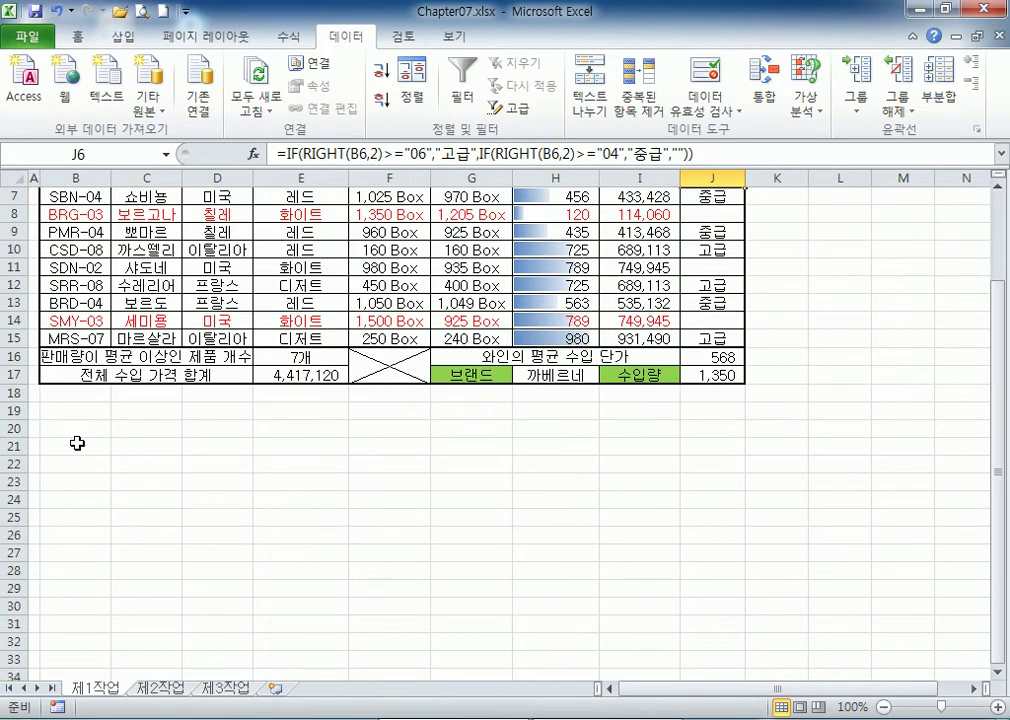
pyautogui.moveTo(16, 366); pyautogui.dragTo(8, 371)
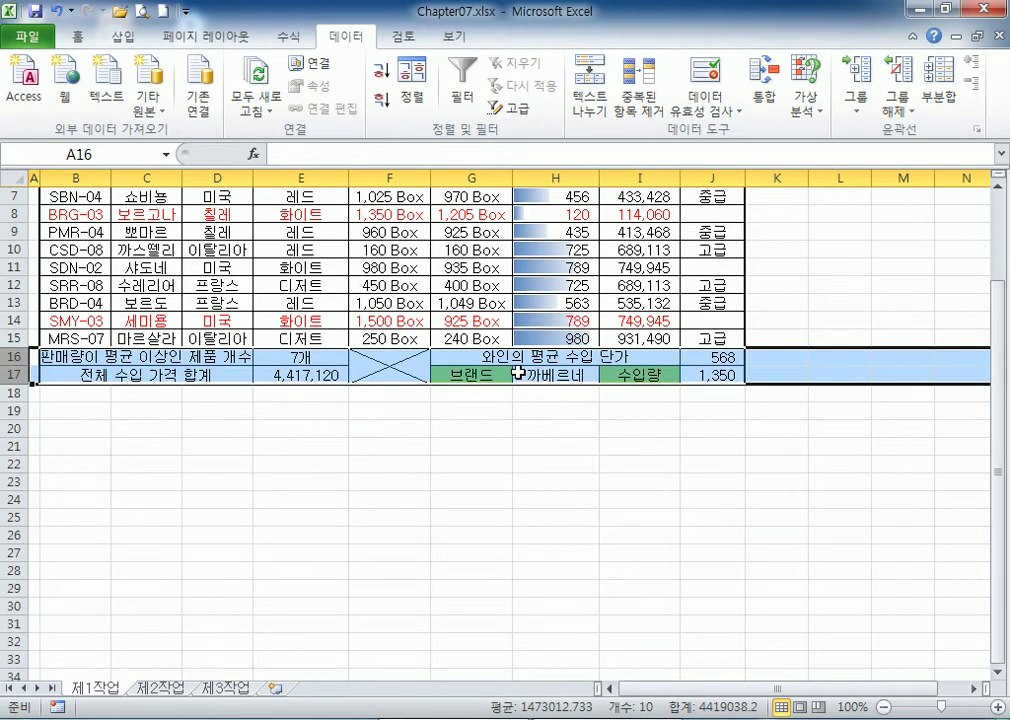
pyautogui.scroll(2, 266, 357)
pyautogui.moveTo(75, 277); pyautogui.dragTo(591, 453)
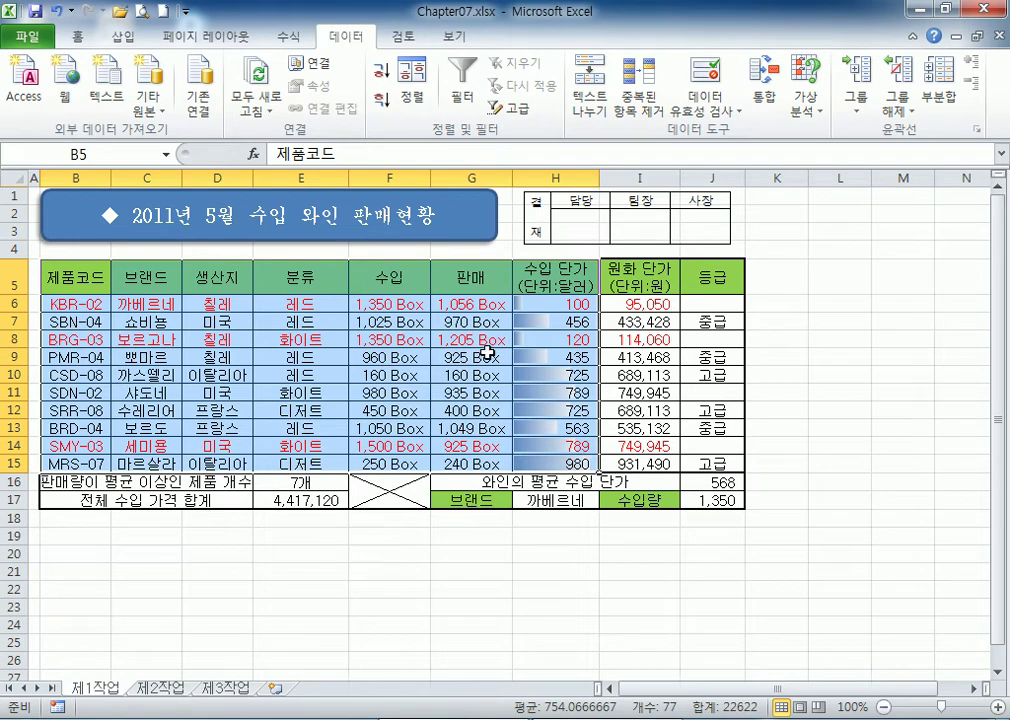
pyautogui.click(166, 690)
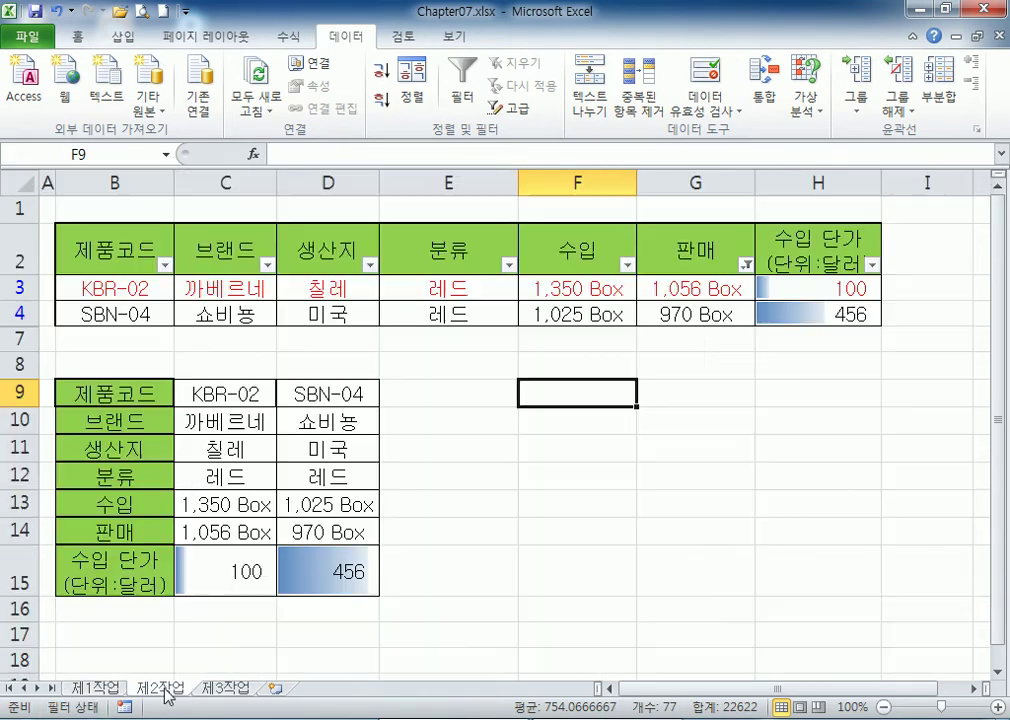
pyautogui.click(226, 688)
pyautogui.click(60, 220)
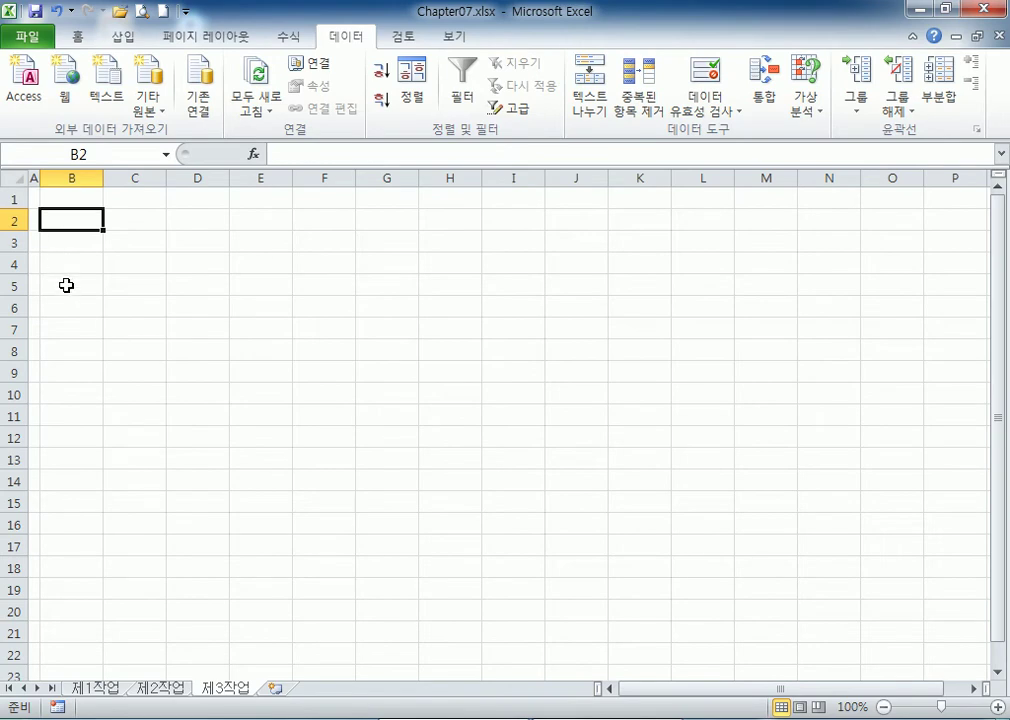
pyautogui.click(164, 688)
# Zoom the 제2작업 sheet out to 115% and copy the wine table B5:H15 from 제1작업 for pasting beside the filtered table.
pyautogui.moveTo(735, 690); pyautogui.dragTo(780, 560)
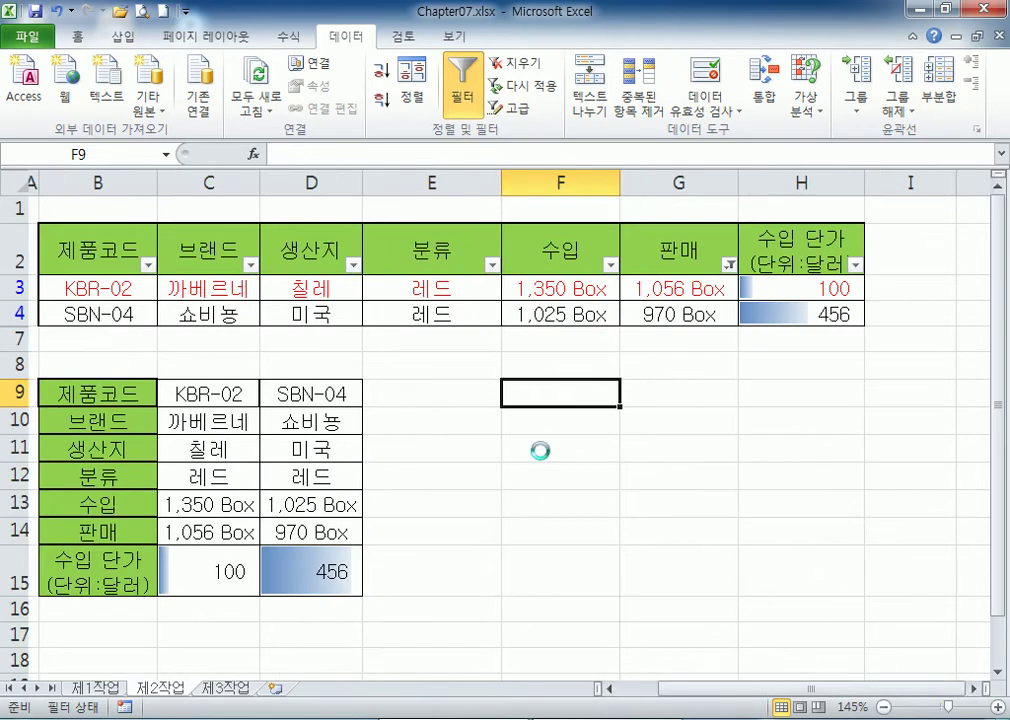
pyautogui.scroll(-2, 541, 451)
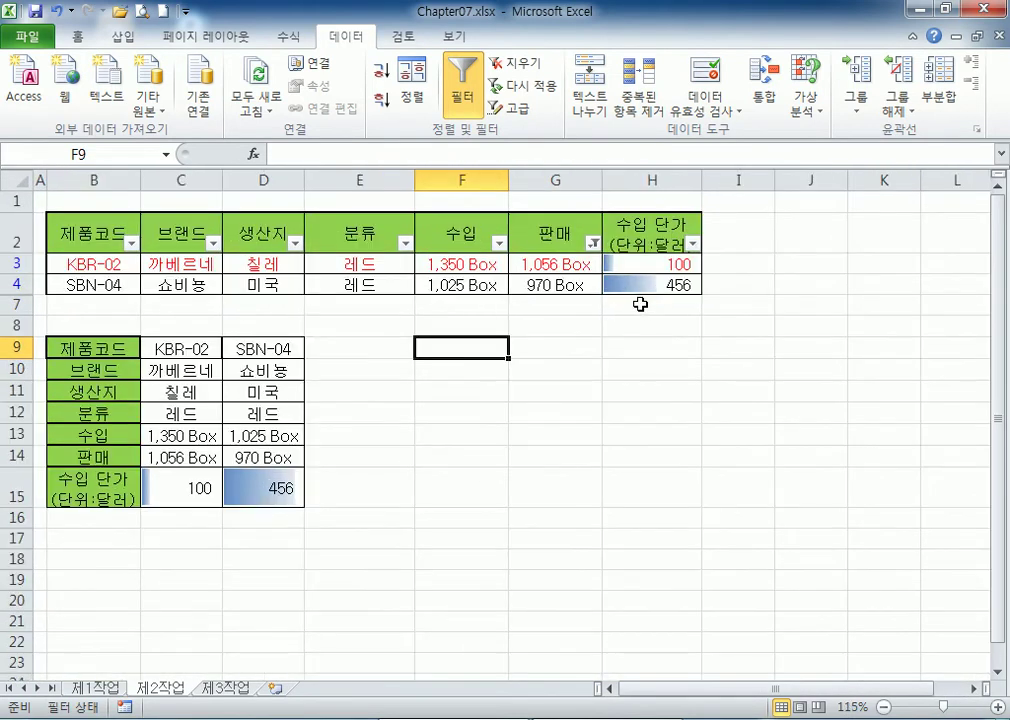
pyautogui.click(824, 226)
pyautogui.rightClick(826, 228)
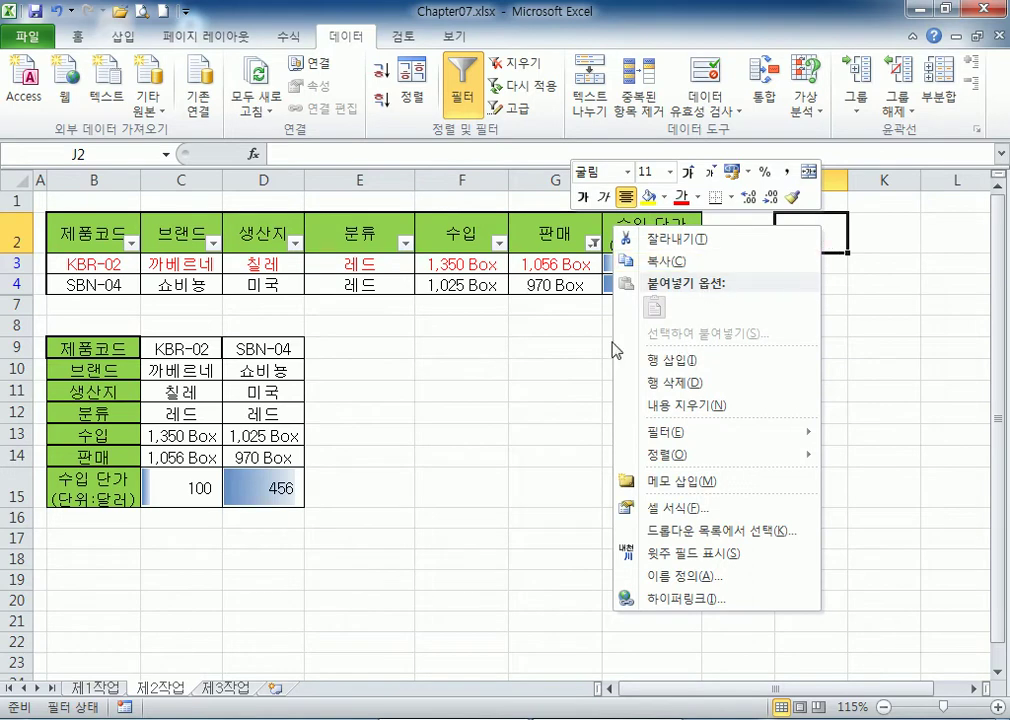
pyautogui.click(197, 655)
pyautogui.hotkey('ctrl', 'c')
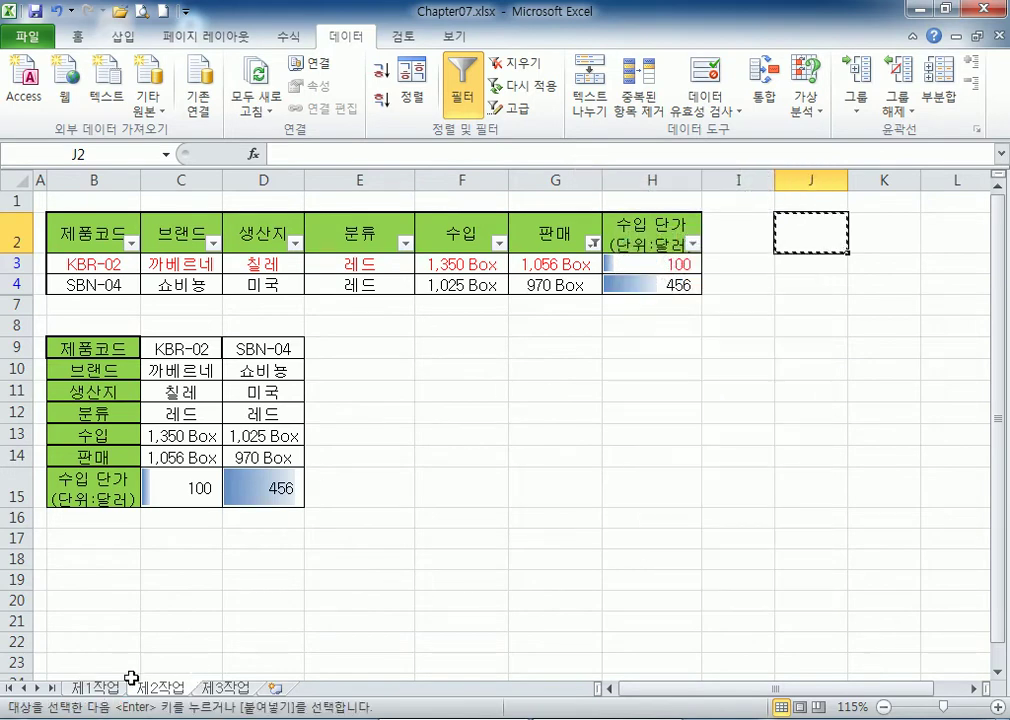
pyautogui.click(96, 688)
pyautogui.click(190, 687)
# Paste only the column widths (열 너비) of the copied wine table at J2 on 제2작업, and try pasting its contents there.
pyautogui.rightClick(829, 234)
pyautogui.click(734, 345)
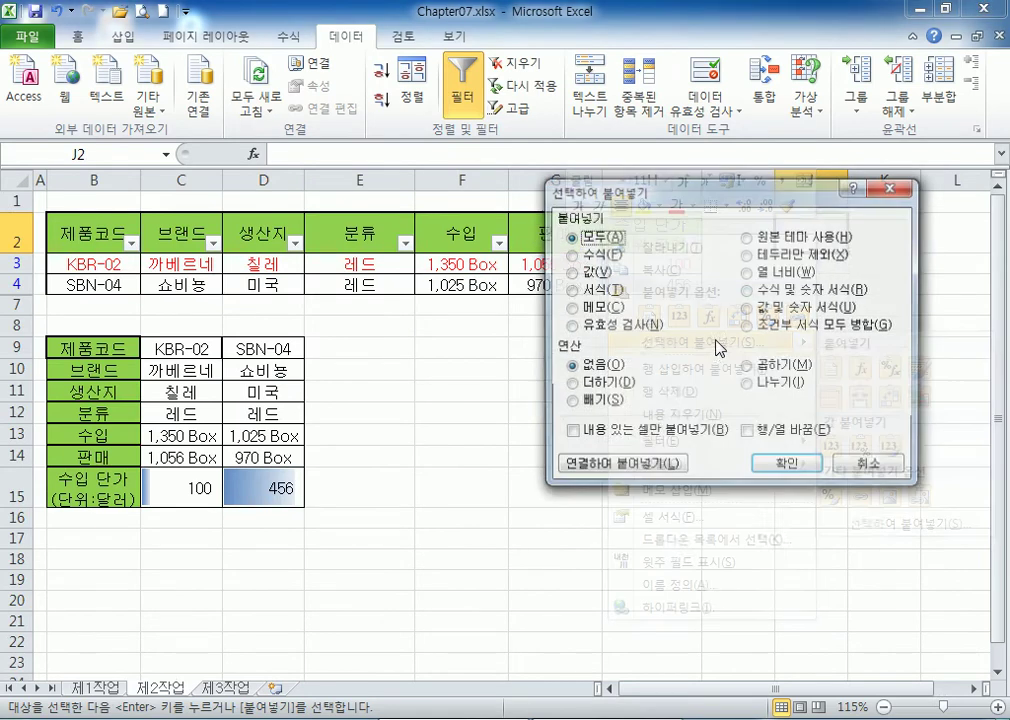
pyautogui.click(771, 272)
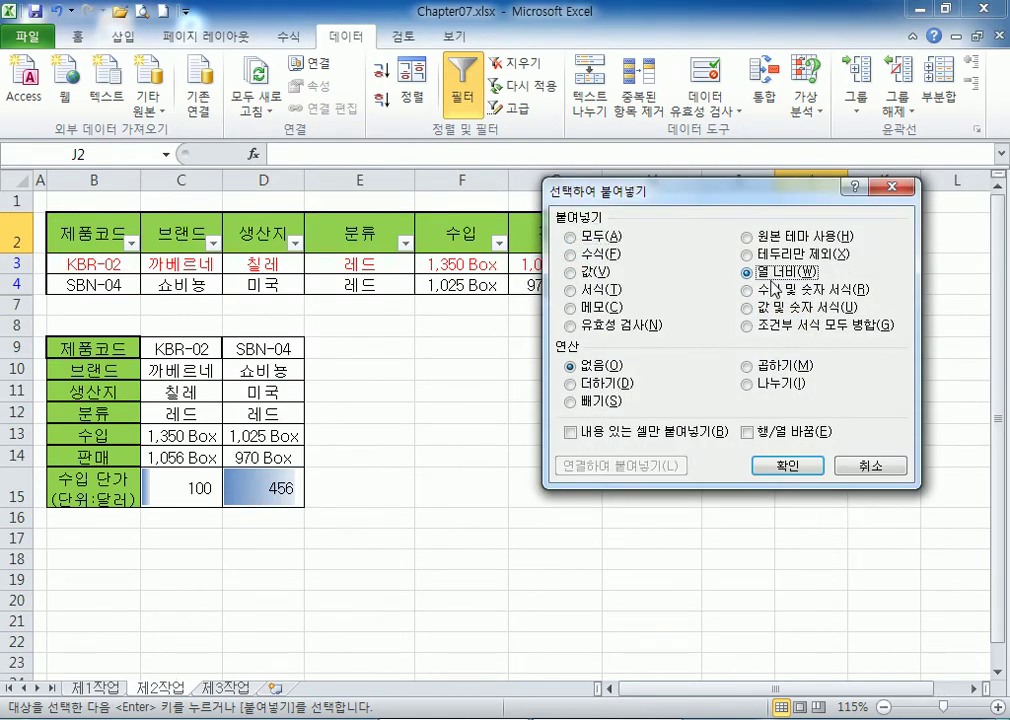
pyautogui.click(788, 466)
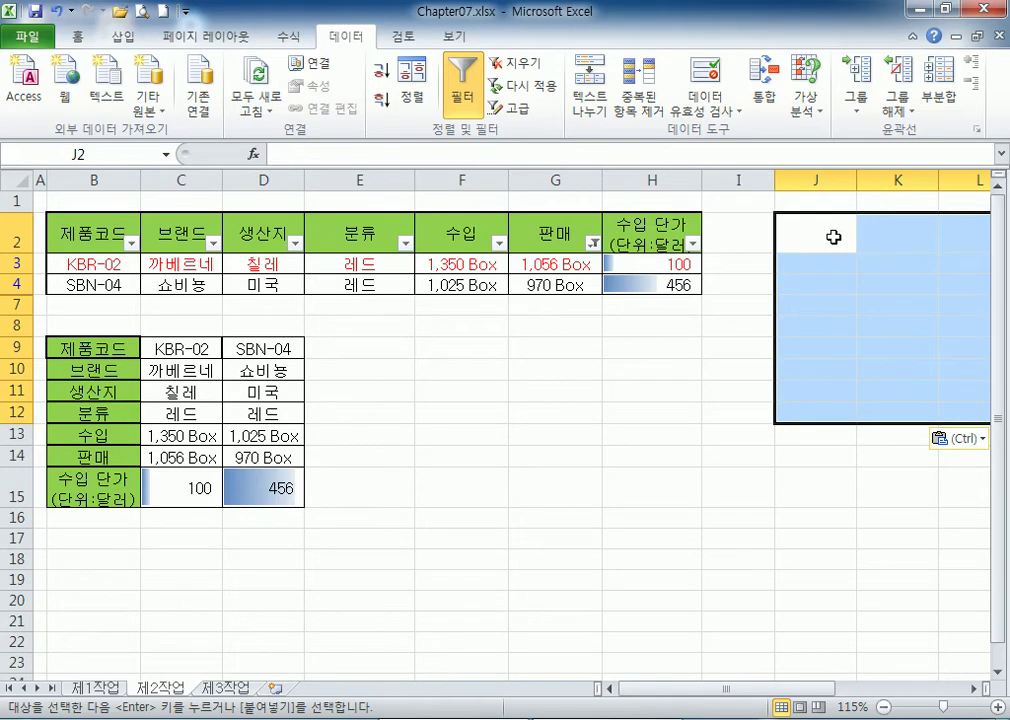
pyautogui.hotkey('ctrl', 'v')
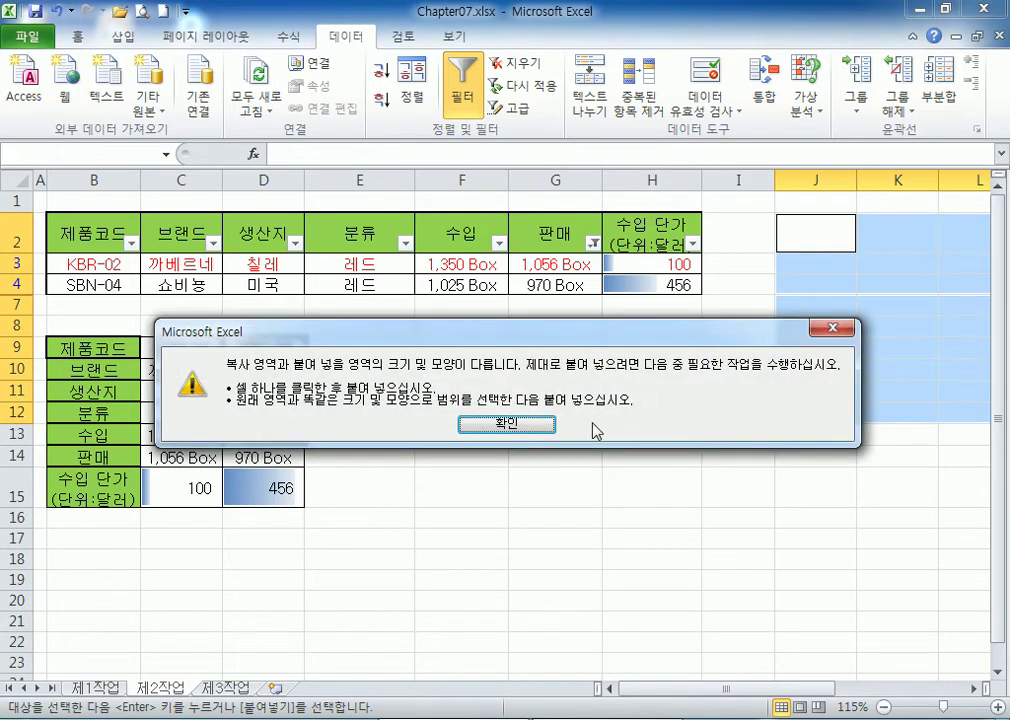
pyautogui.click(537, 430)
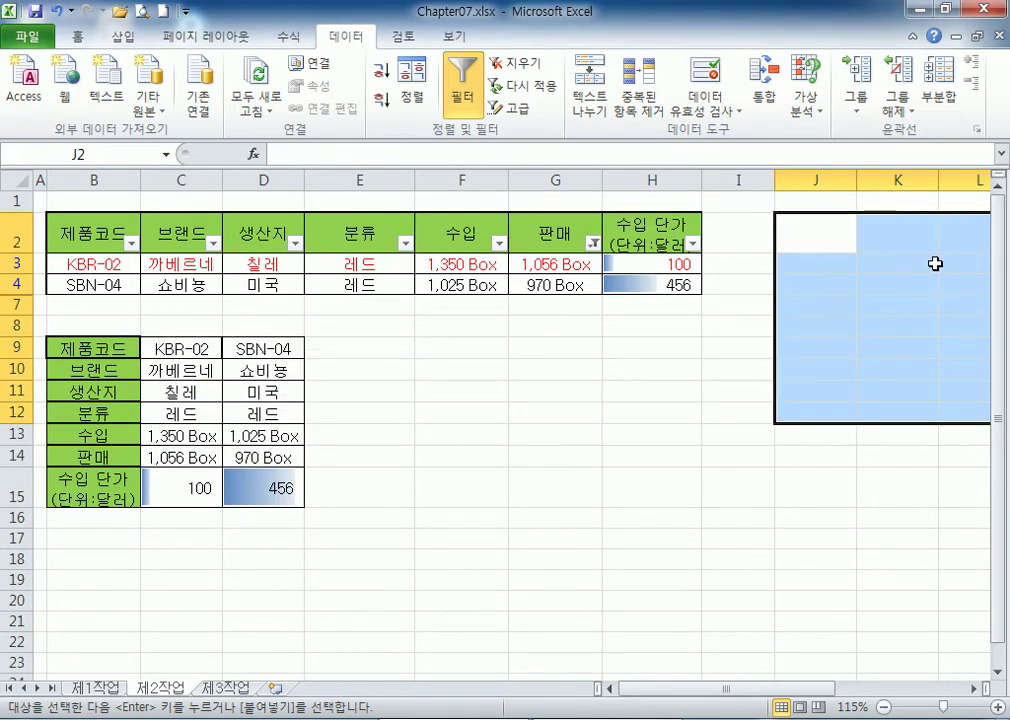
pyautogui.click(68, 582)
pyautogui.scroll(-3, 155, 556)
pyautogui.scroll(-1, 155, 556)
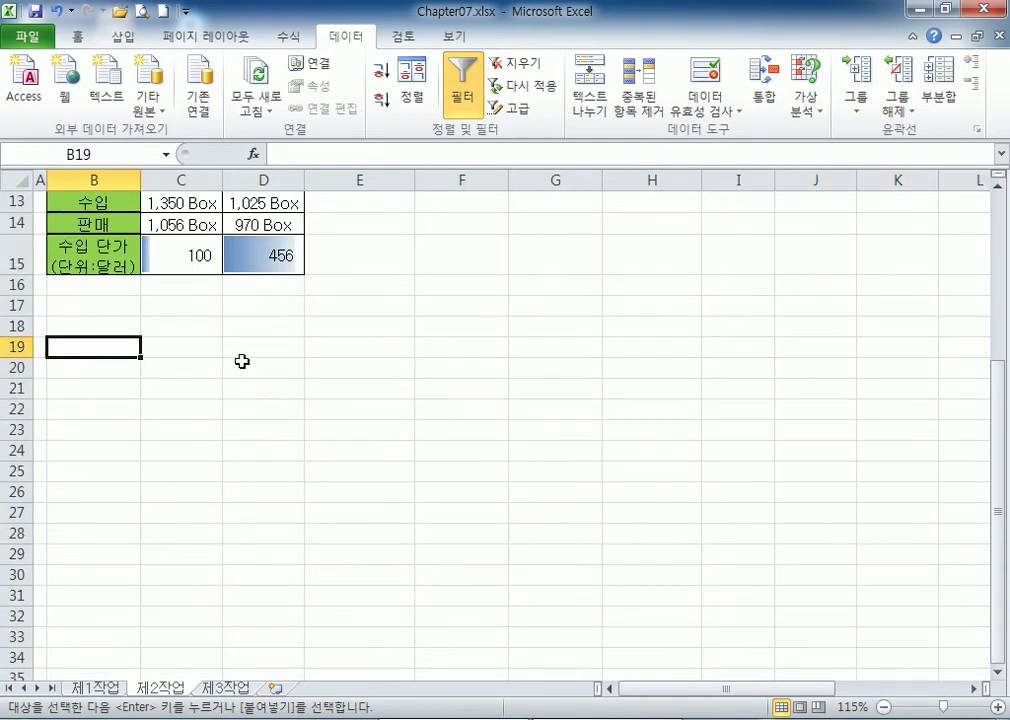
pyautogui.scroll(4, 233, 371)
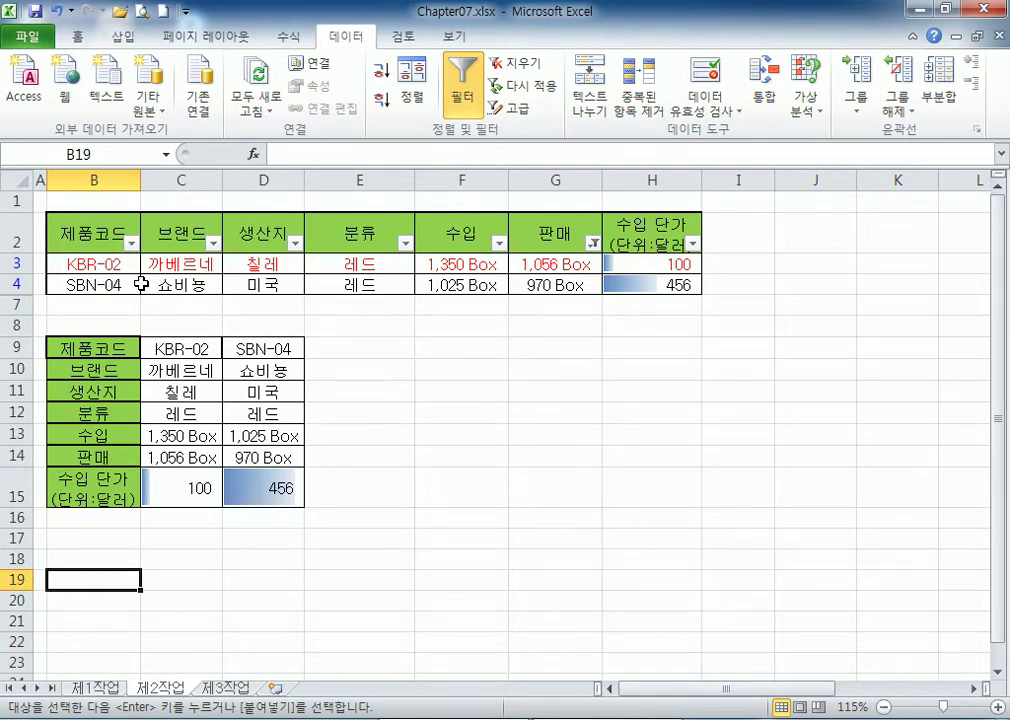
# Open Notepad and write the heading line "제1작업의 내용을 제2작업으로 붙여넣기 한 다음에 작업을 수행".
pyautogui.press('super')
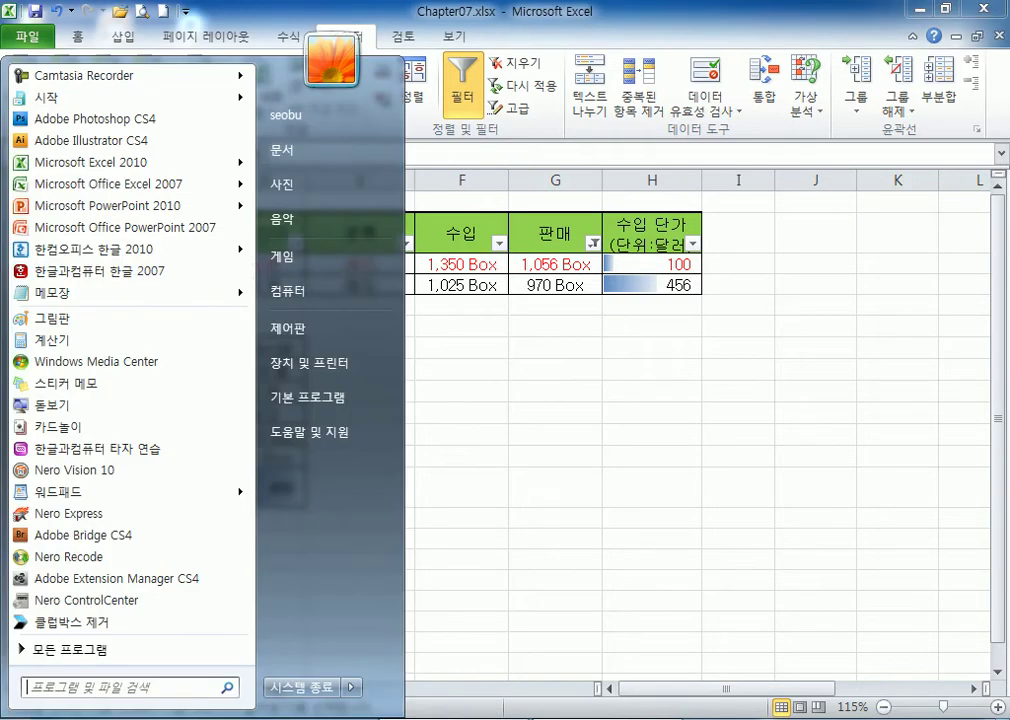
pyautogui.click(78, 294)
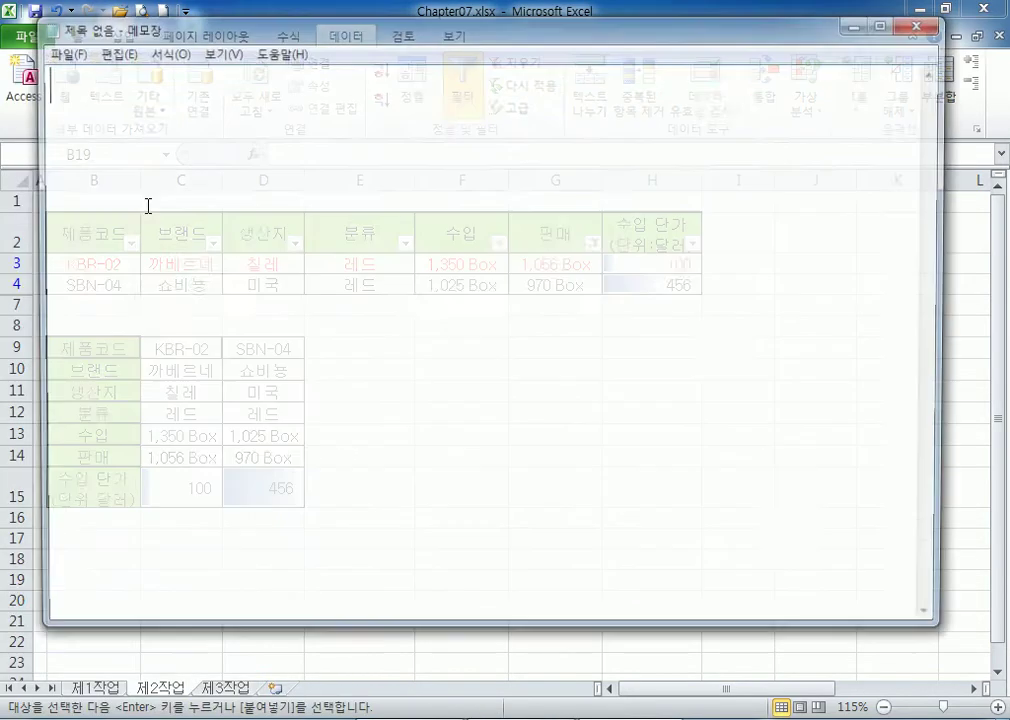
pyautogui.write('제1작업으의 내용을 제2ㅈ작업으로 붙ㅇ여넣기')
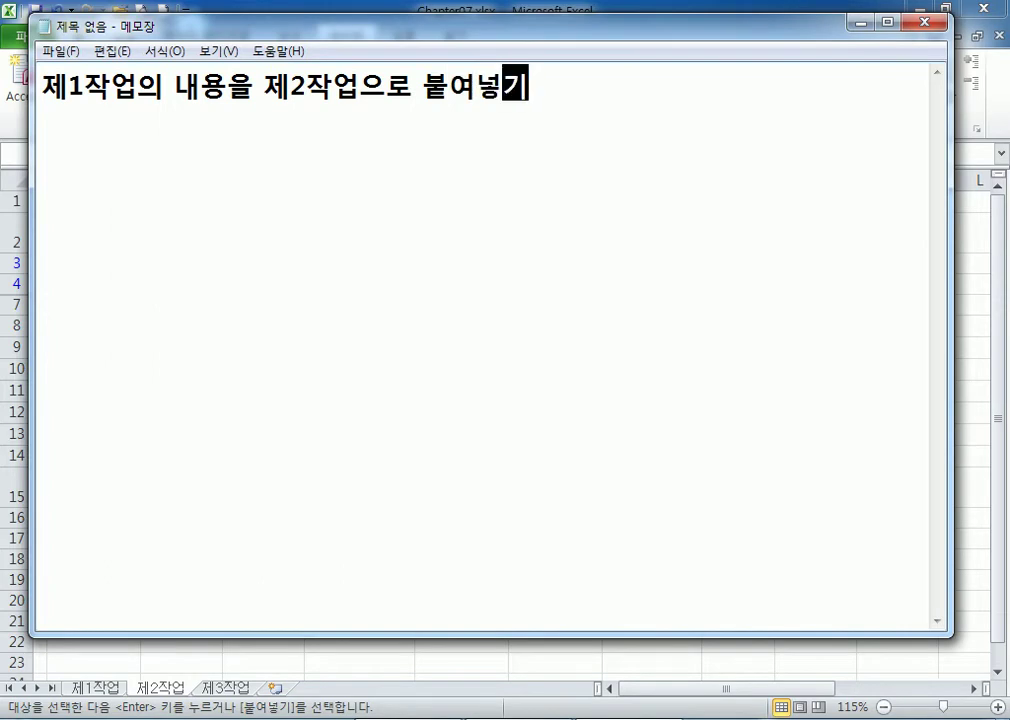
pyautogui.write(' 한 다으')
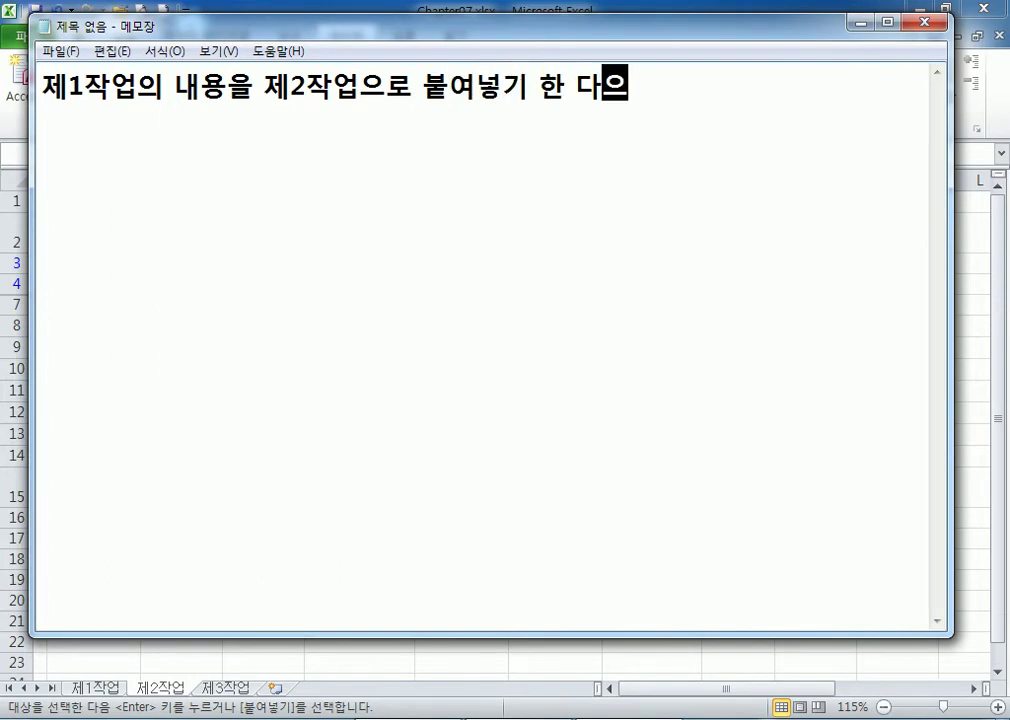
pyautogui.write('음에 ')
pyautogui.write('작업으')
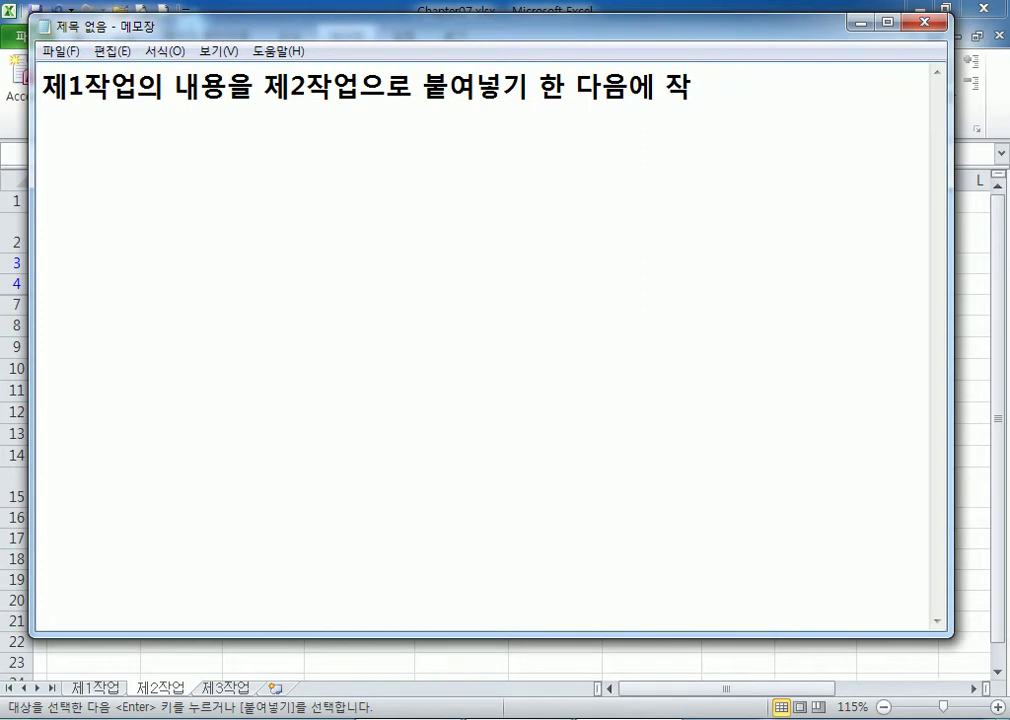
pyautogui.write('을 수행')
# Add the first numbered note "1. 제1작업, 복사" below the heading line.
pyautogui.press('Return')
pyautogui.write('1.')
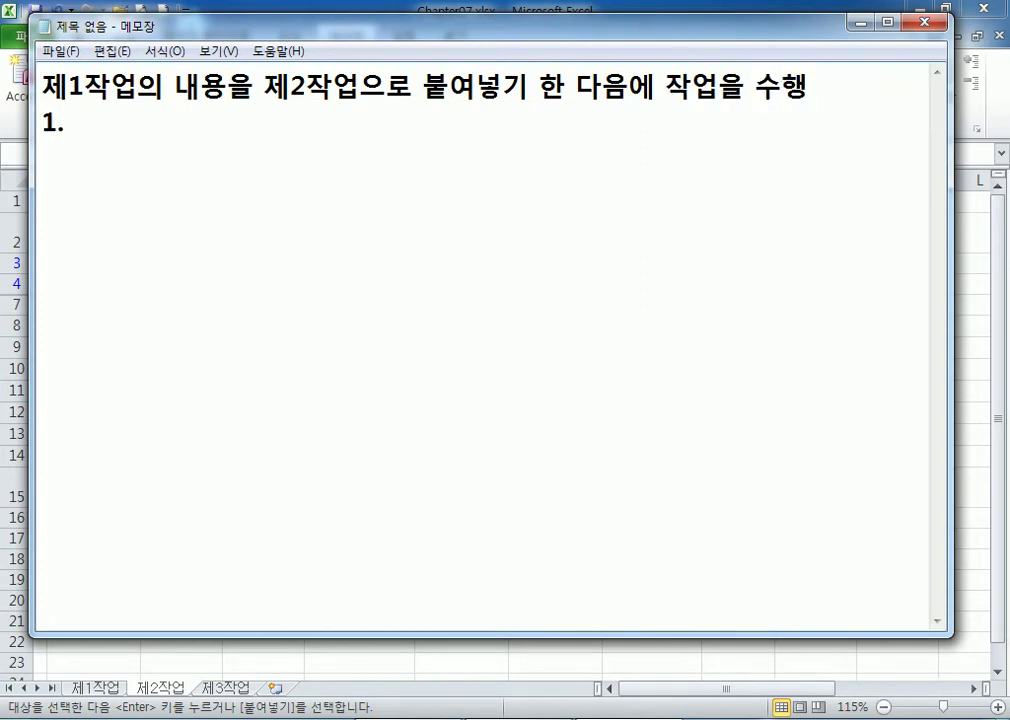
pyautogui.write(' ㅈ제1작업, ')
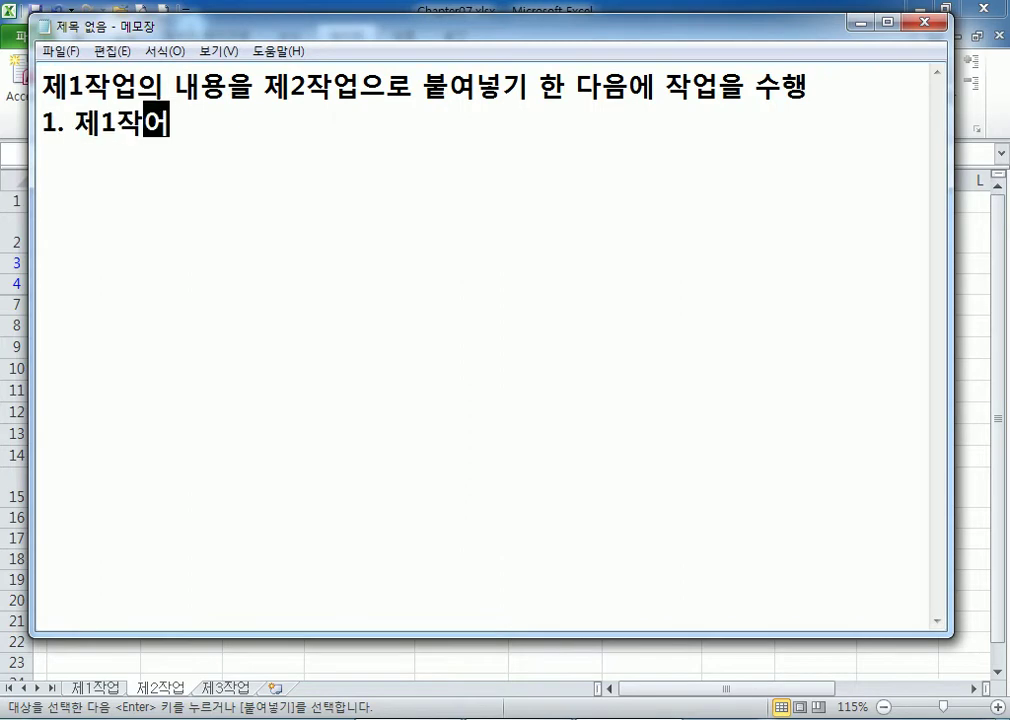
pyautogui.write('복사')
# Add the second numbered note "2. 제2작업, B2셀, 선택하여 붙여넣기, 열 너비" on a new line.
pyautogui.press('Return')
pyautogui.write('2. 제2작')
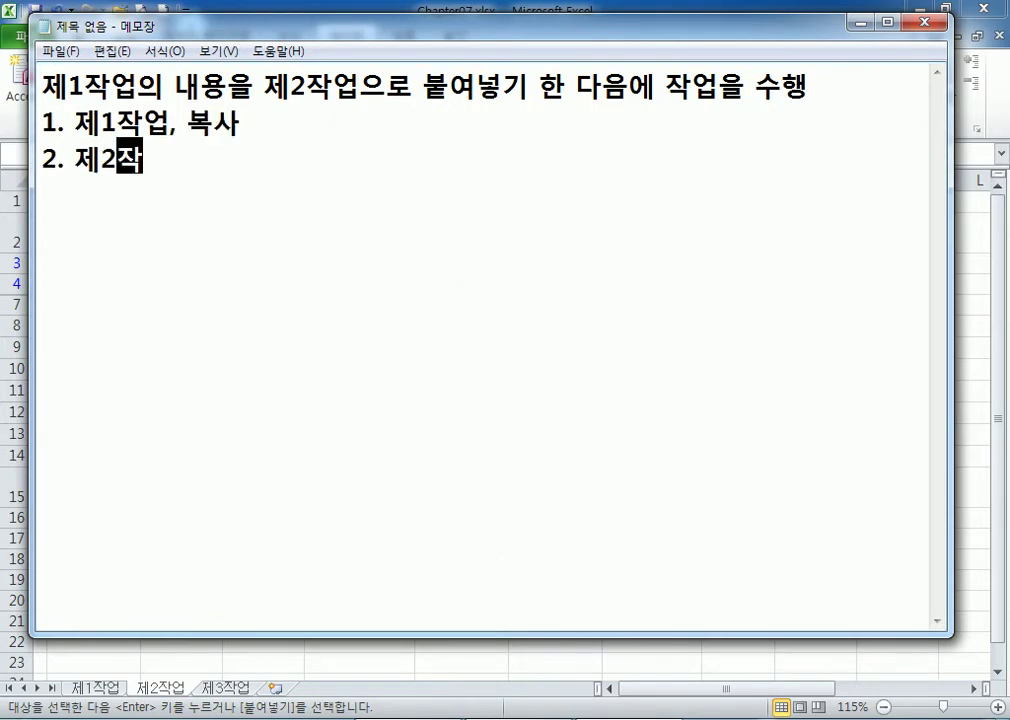
pyautogui.write('업, 선')
pyautogui.press('BackSpace')
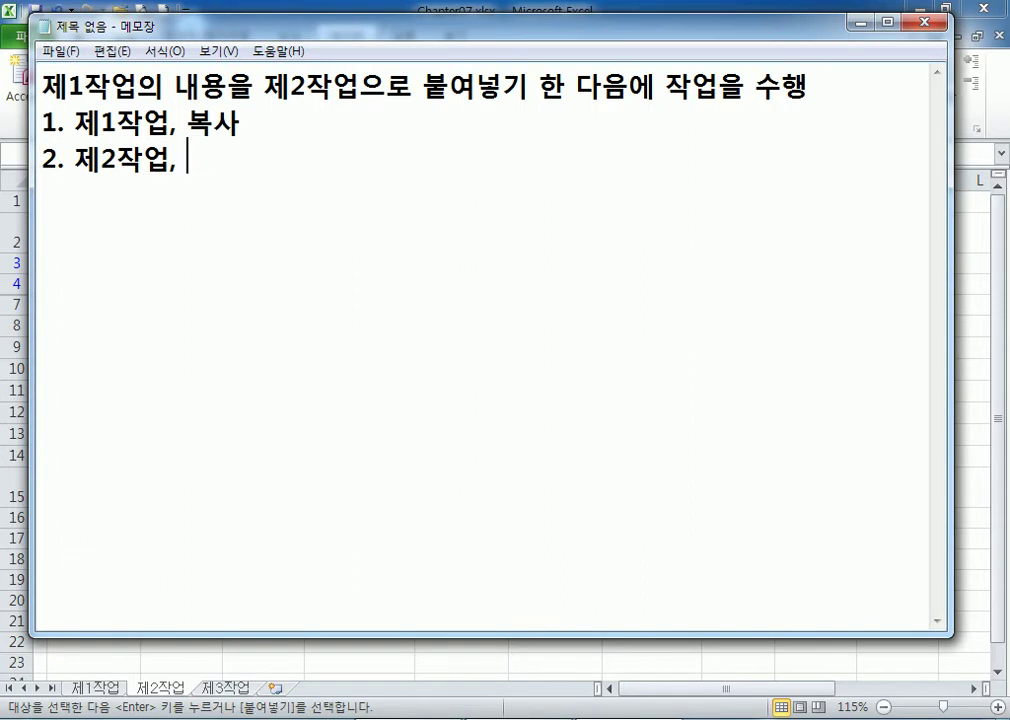
pyautogui.write('B2')
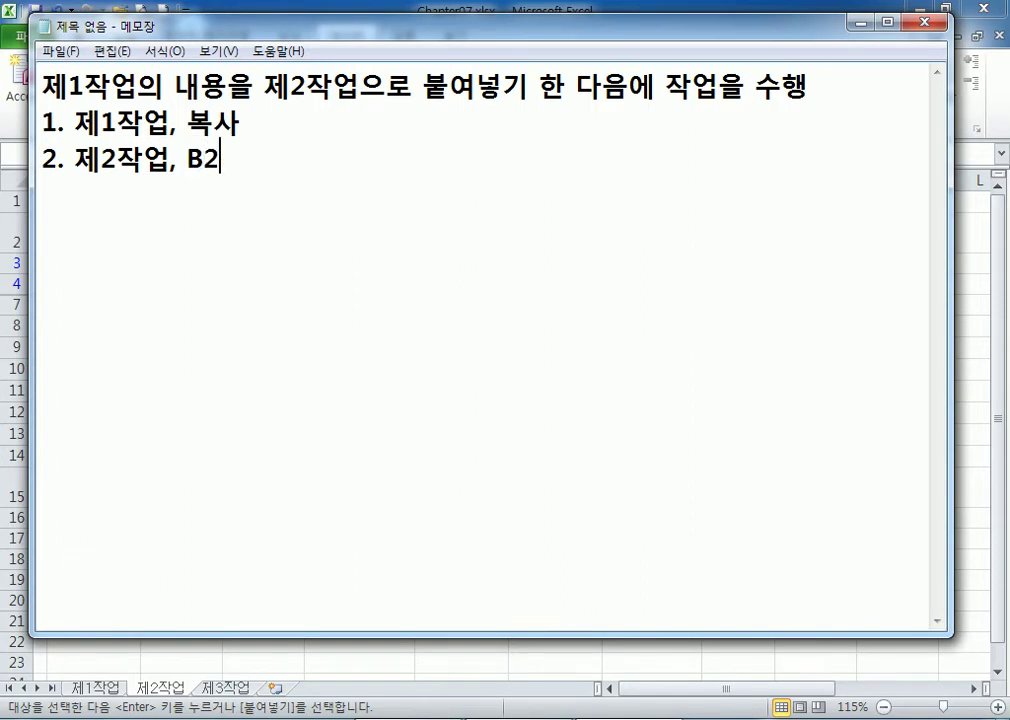
pyautogui.write('셀, 선택하여 ')
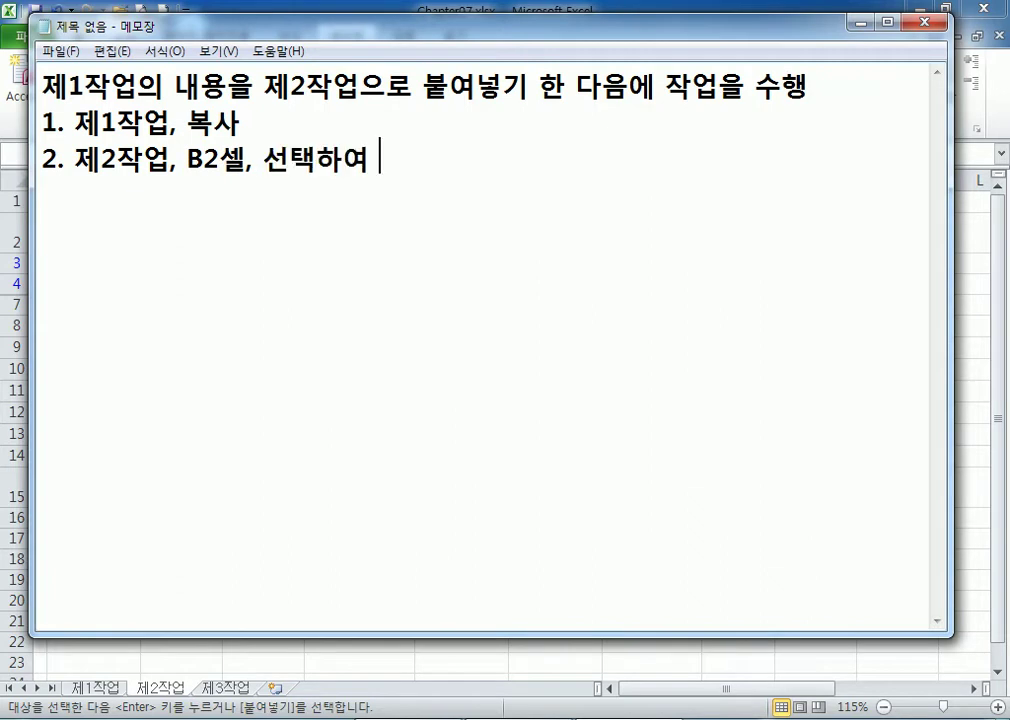
pyautogui.write('붙')
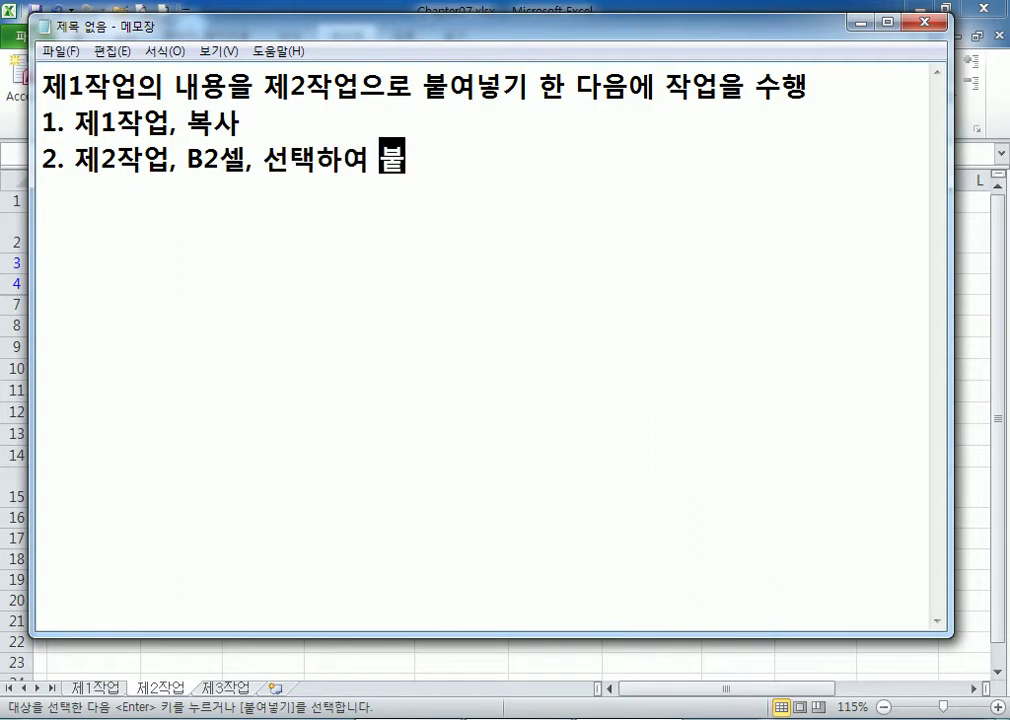
pyautogui.write('여넣기,')
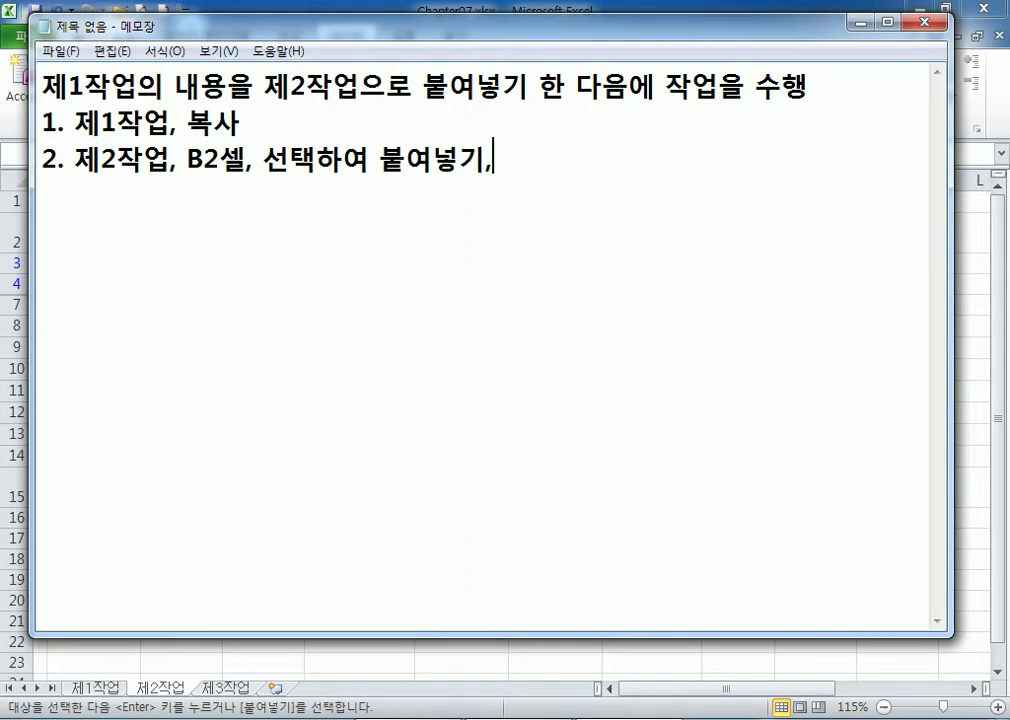
pyautogui.write(' 열 너비')
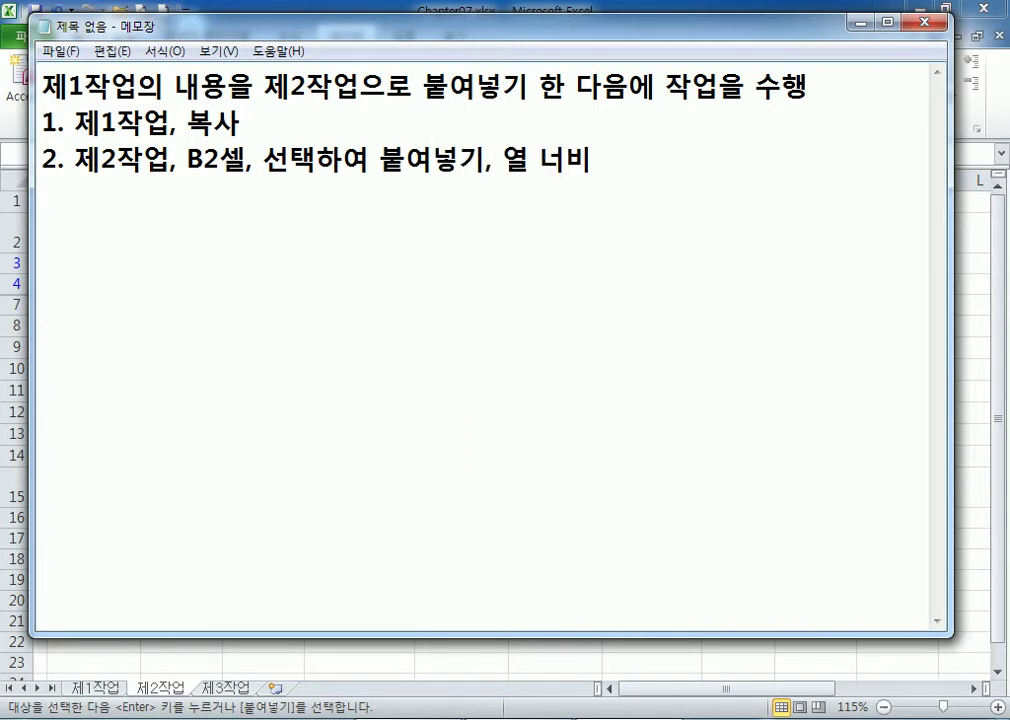
# Add the third numbered note "3. 붙여넣기" and start a new line below it.
pyautogui.press('Return')
pyautogui.write('3. 부ㅌ여넣기')
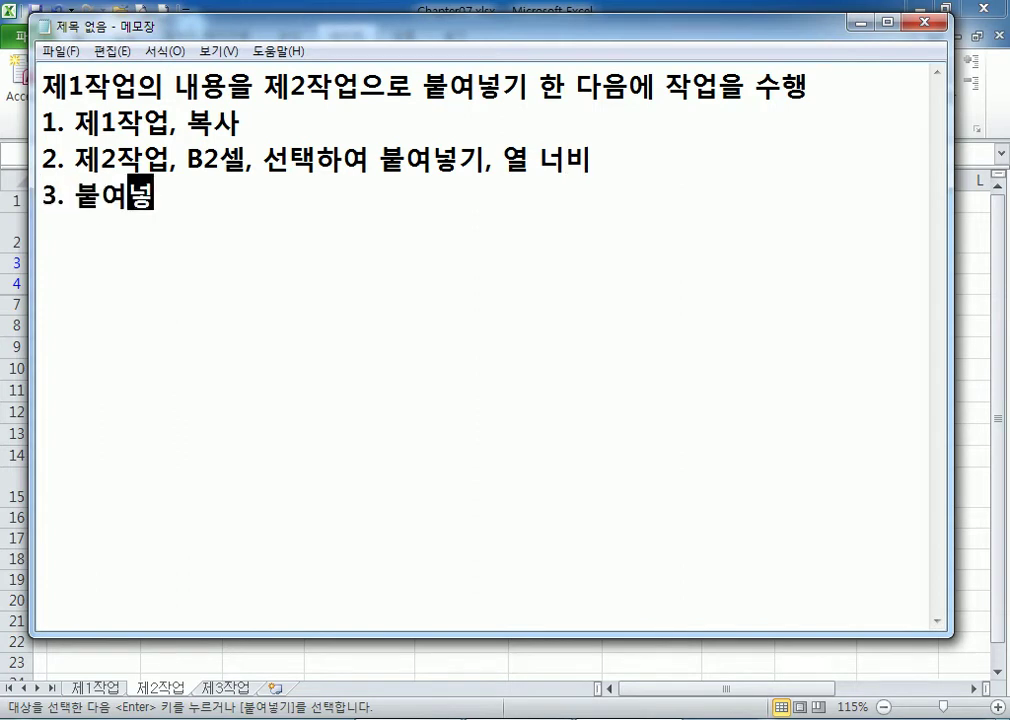
pyautogui.press('Return')
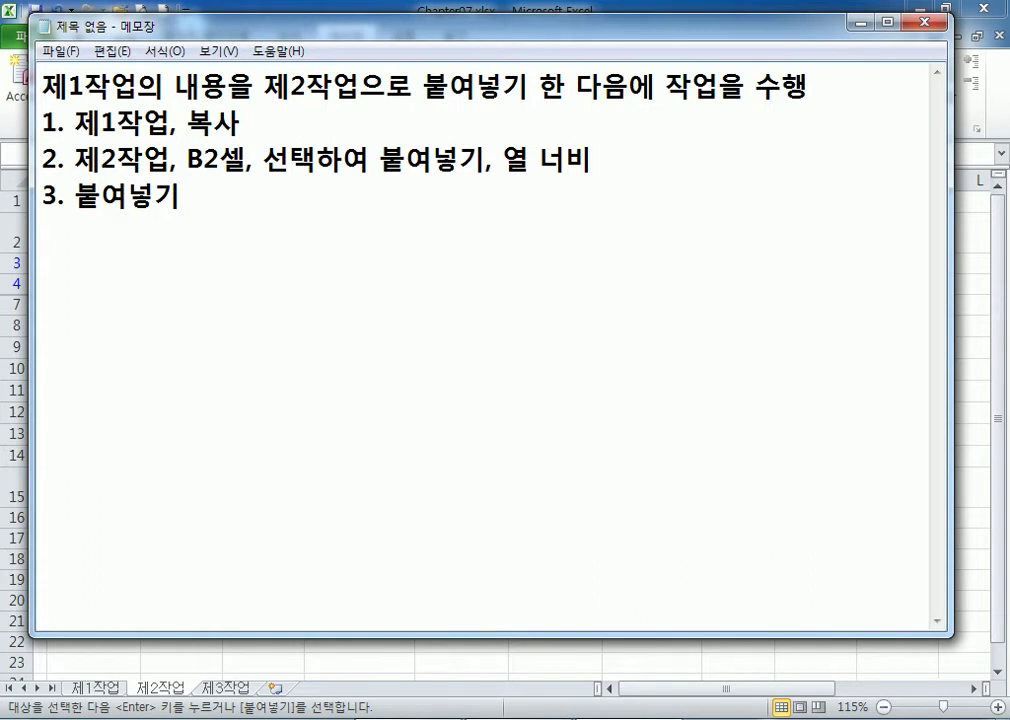
# Switch to Excel and check the between-range number filter conditions of the 판매 column in the 제2작업 wine table.
pyautogui.hotkey('alt', 'Tab')
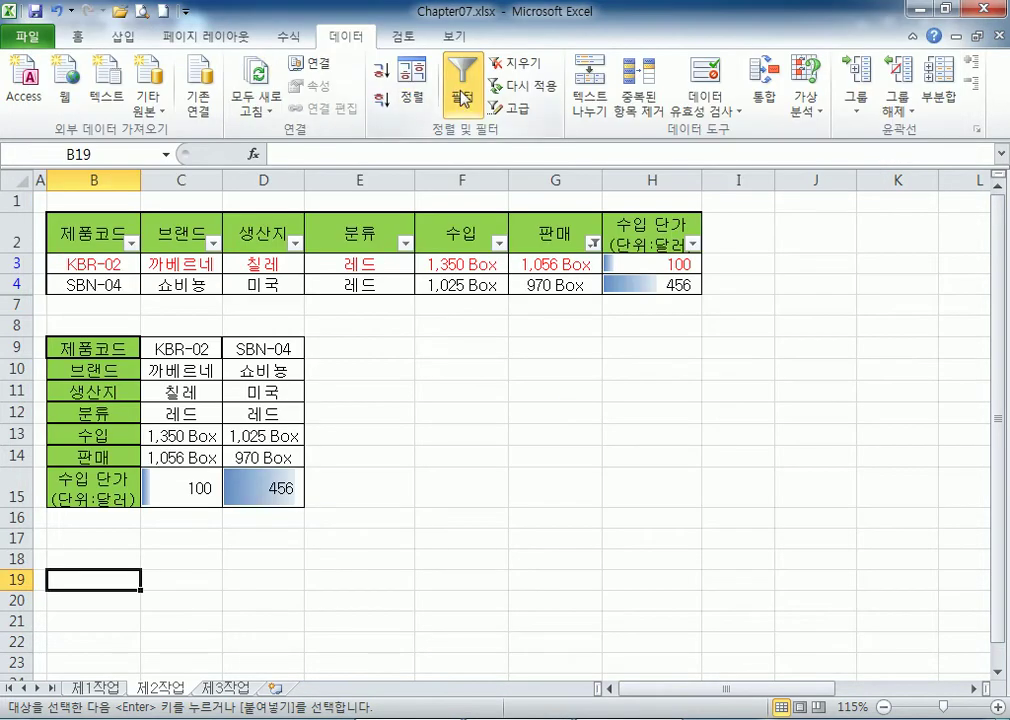
pyautogui.click(392, 264)
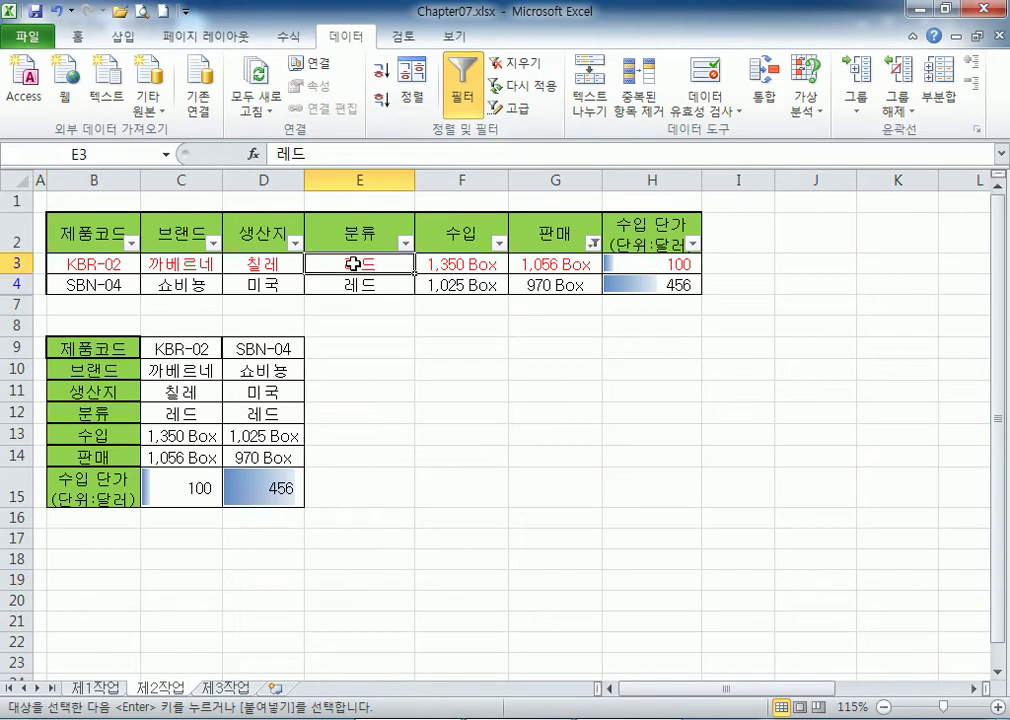
pyautogui.click(363, 457)
pyautogui.click(386, 267)
pyautogui.click(594, 243)
pyautogui.moveTo(510, 389)
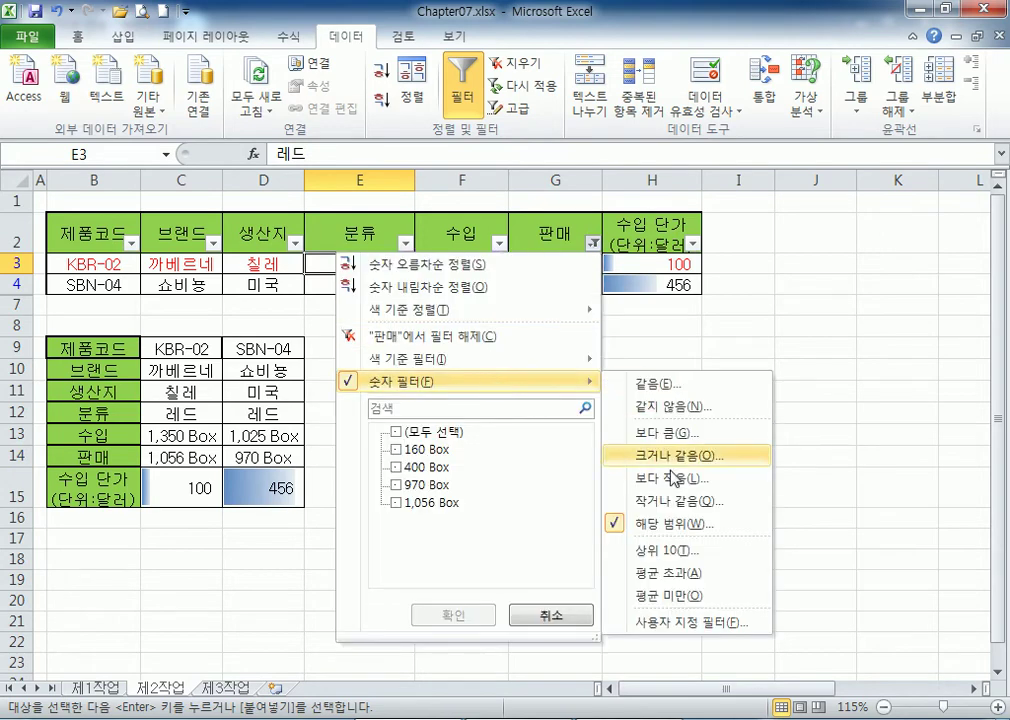
pyautogui.click(672, 525)
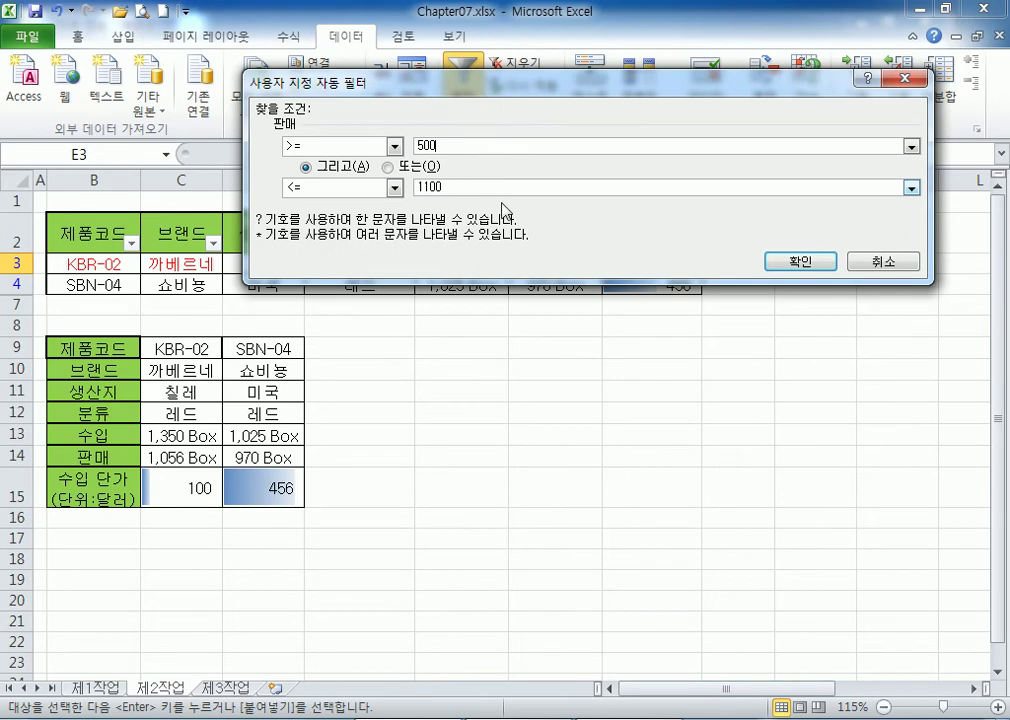
pyautogui.click(850, 268)
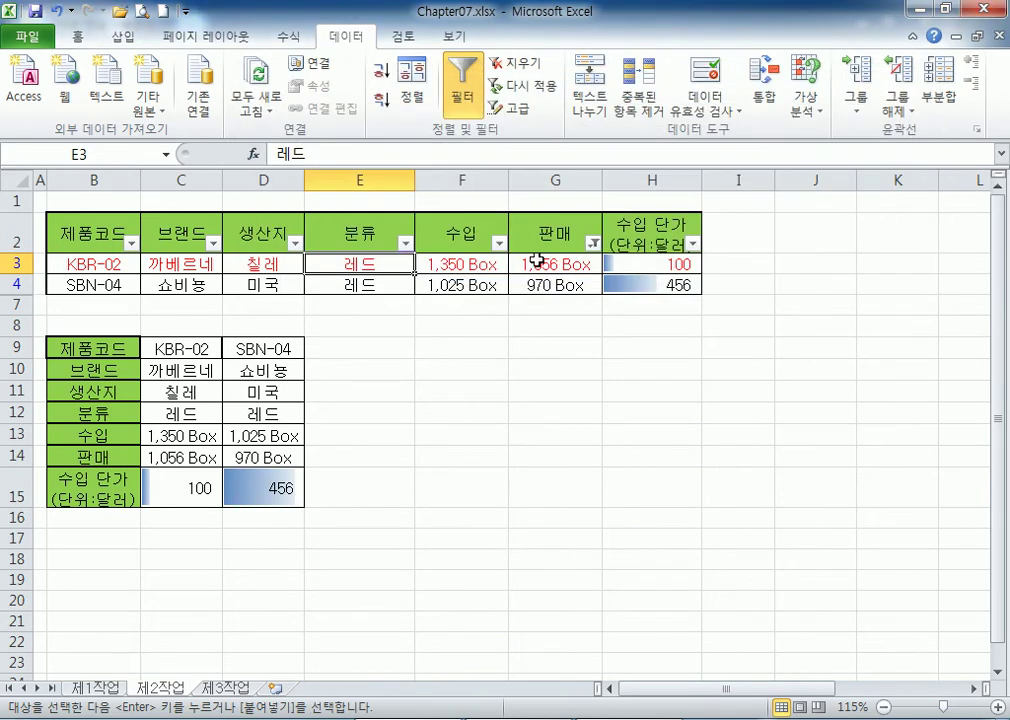
# Copy the filtered wine table from B2 to H4 on 제2작업 and paste it at B19.
pyautogui.moveTo(90, 223); pyautogui.dragTo(633, 278)
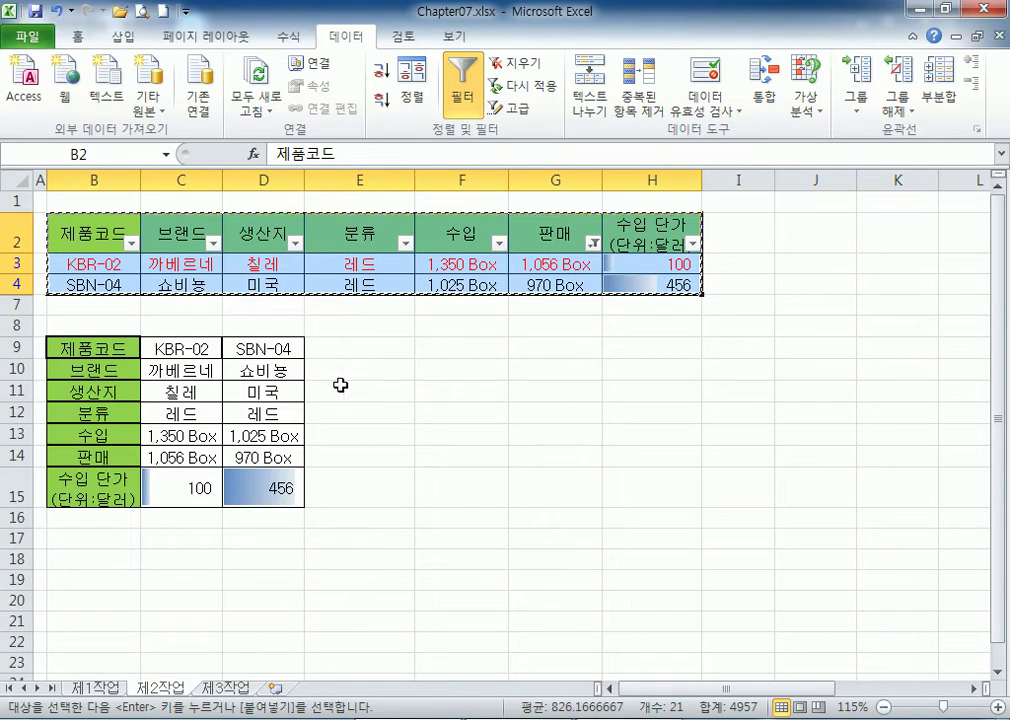
pyautogui.scroll(-3, 300, 380)
pyautogui.click(86, 415)
pyautogui.hotkey('ctrl', 'v')
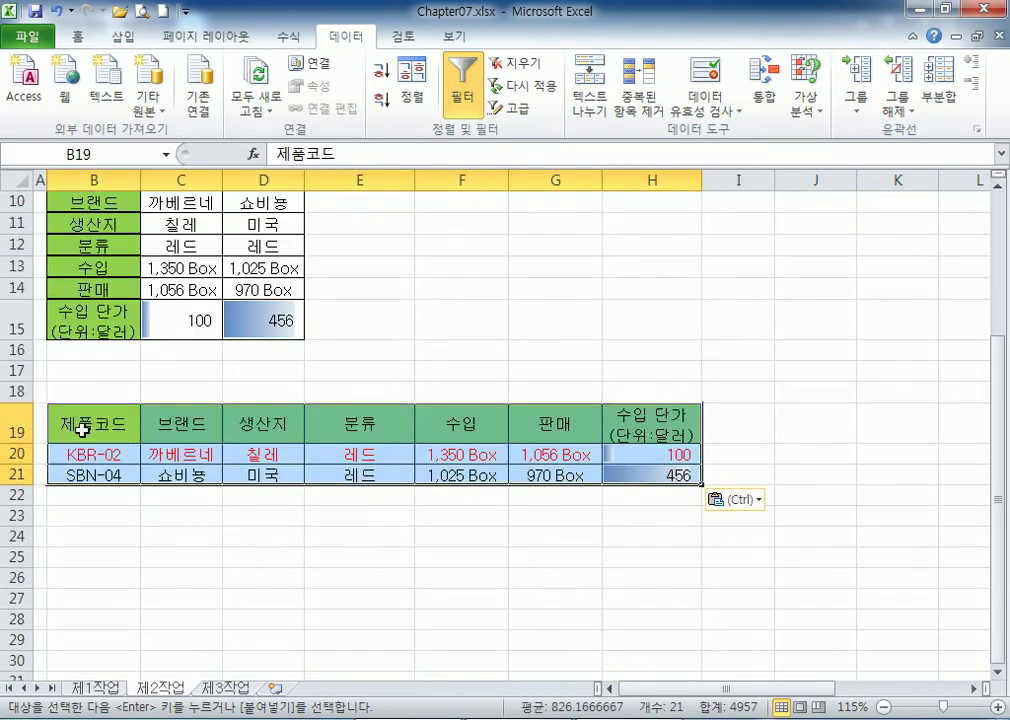
# Paste the copied filtered table at B24 with rows and columns transposed (행/열 바꿈), keeping everything (모두).
pyautogui.scroll(-3, 83, 430)
pyautogui.rightClick(92, 323)
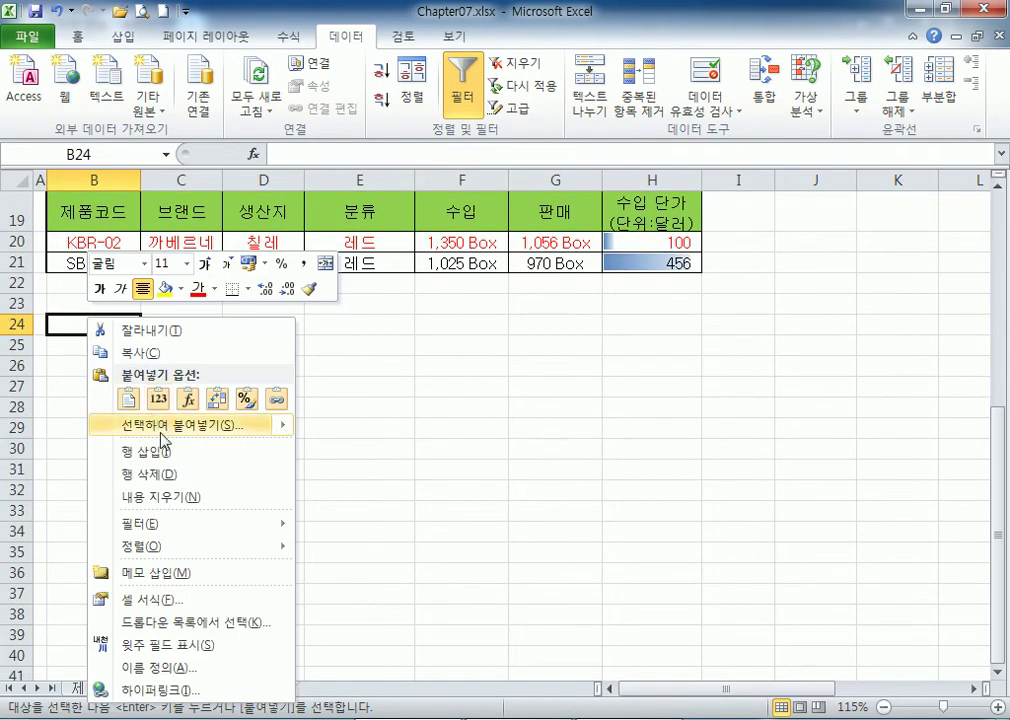
pyautogui.click(262, 425)
pyautogui.moveTo(236, 290); pyautogui.dragTo(618, 94)
pyautogui.click(584, 320)
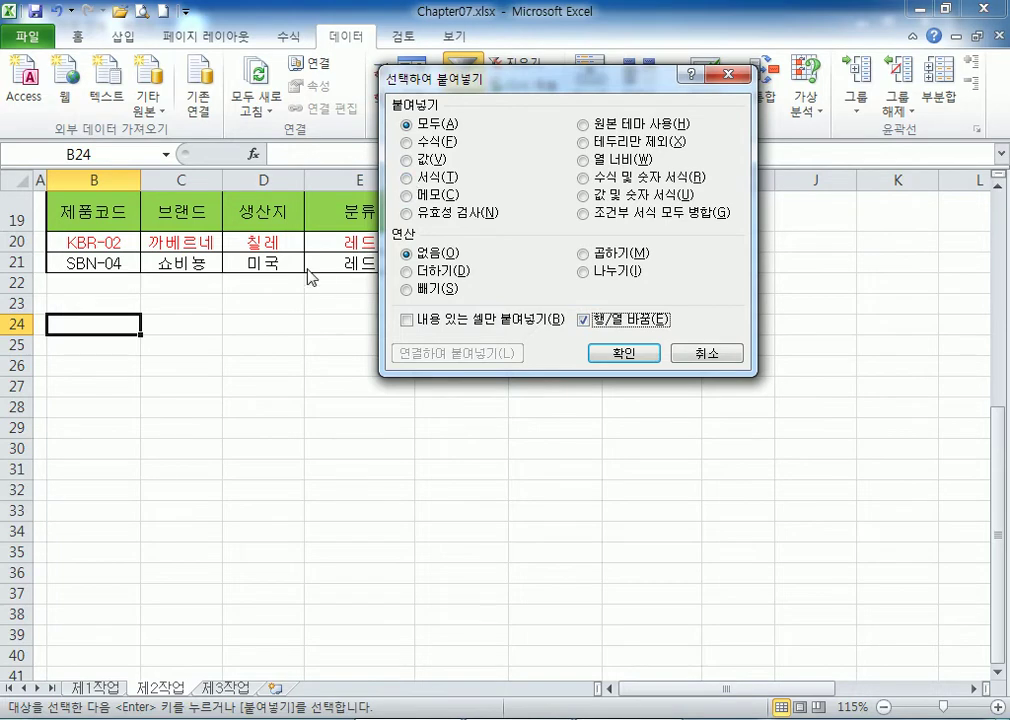
pyautogui.click(622, 354)
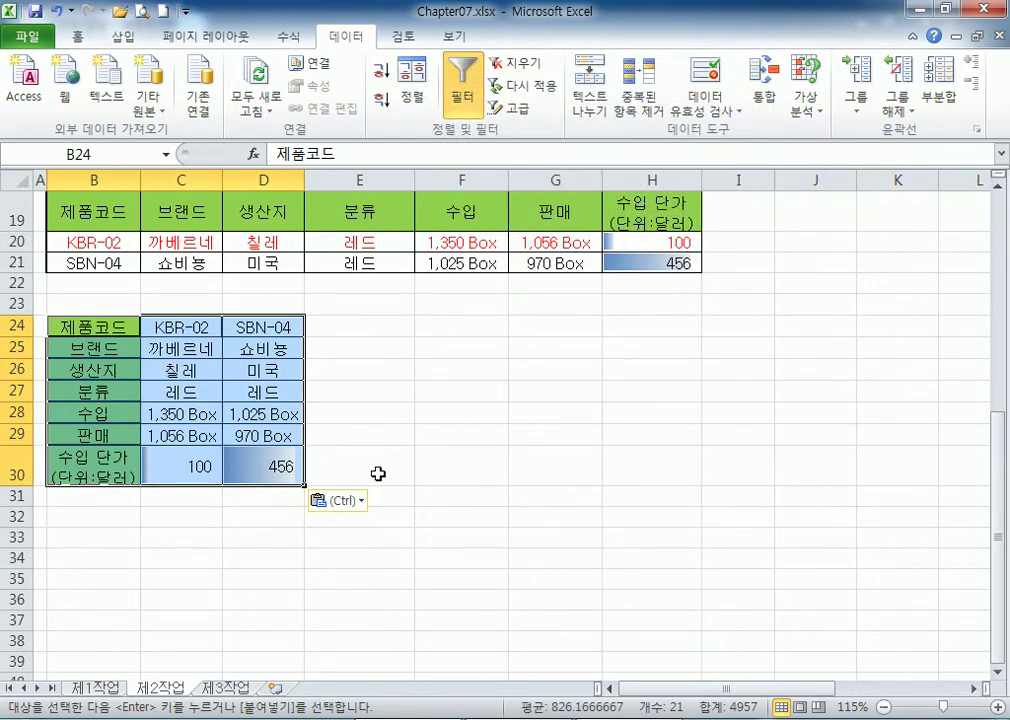
# End the copy mode and compare the filtered wine table with its pasted and transposed copies on 제2작업.
pyautogui.click(453, 456)
pyautogui.scroll(6, 453, 456)
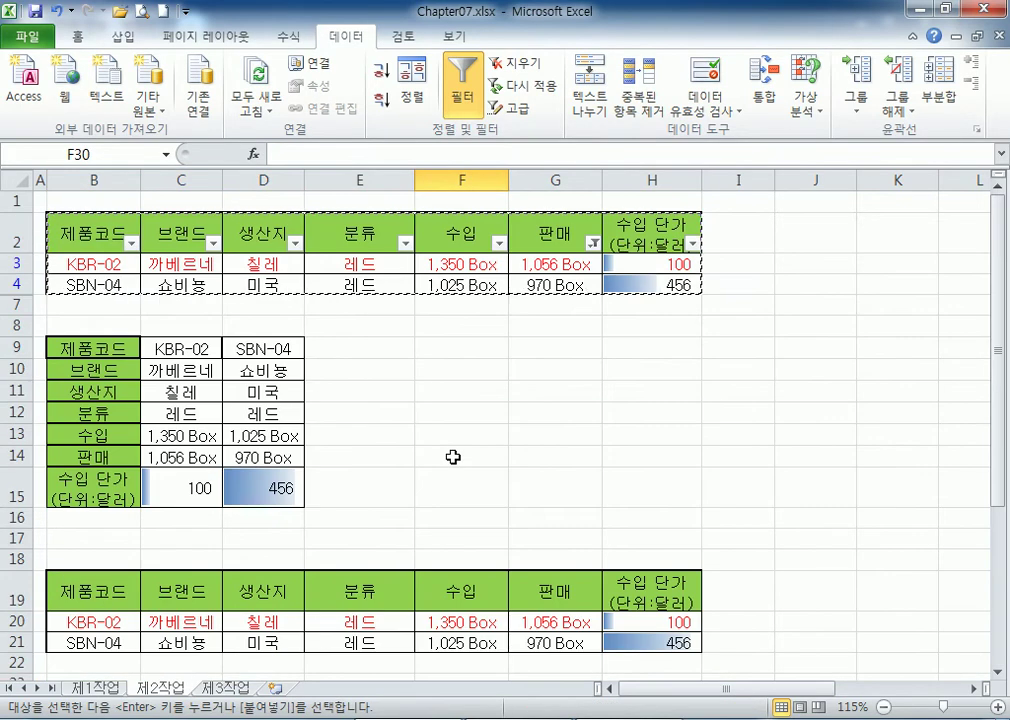
pyautogui.press('Escape')
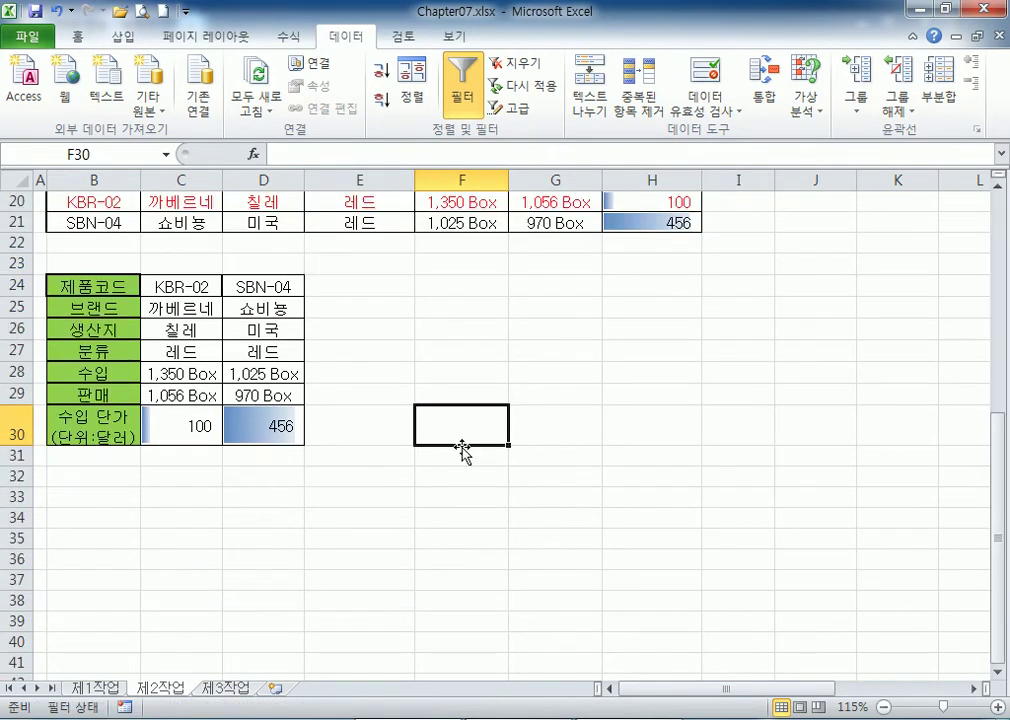
pyautogui.click(469, 349)
pyautogui.scroll(3, 463, 425)
pyautogui.scroll(4, 463, 425)
pyautogui.click(486, 368)
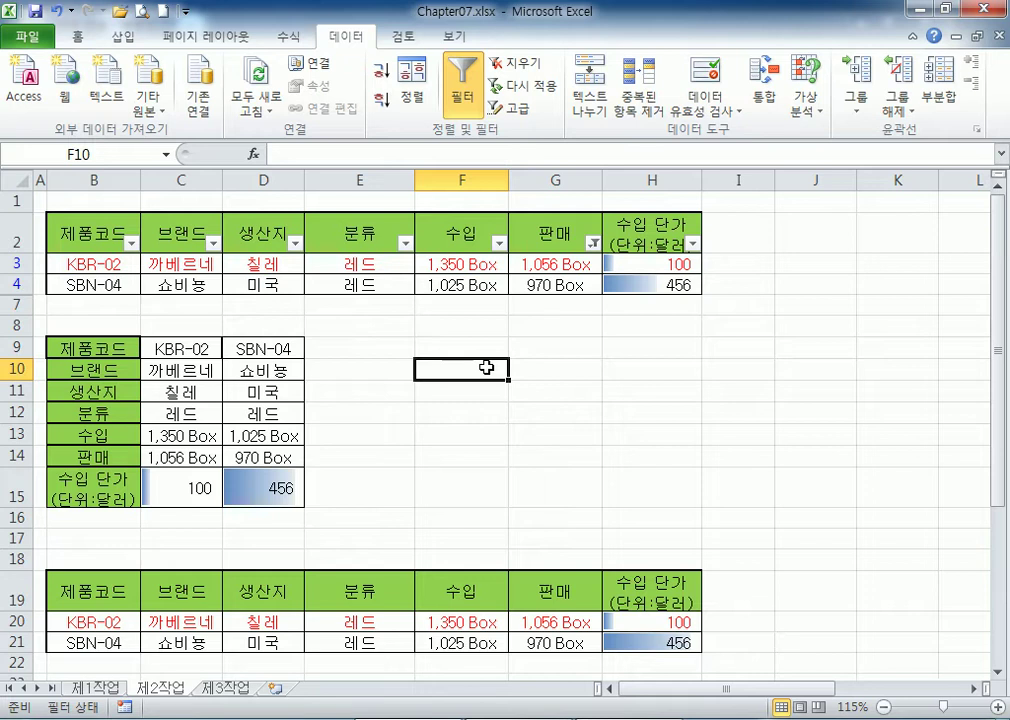
pyautogui.scroll(-3, 361, 347)
pyautogui.scroll(3, 400, 310)
# Open the workbook Chapter08.xlsx from the Part 1 folder.
pyautogui.click(25, 36)
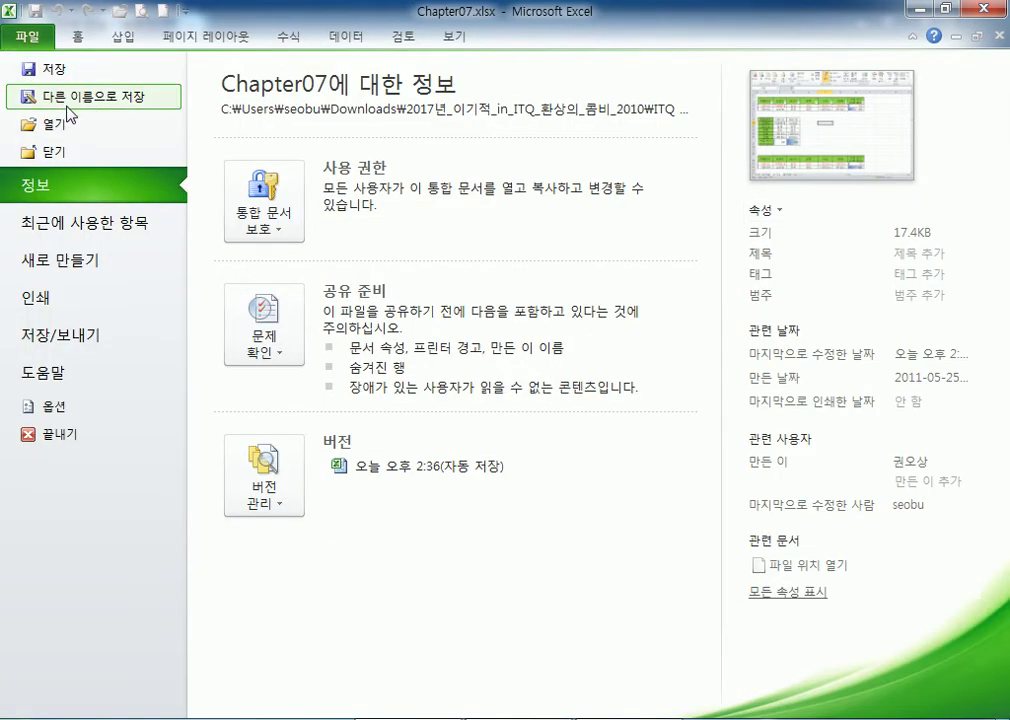
pyautogui.click(55, 125)
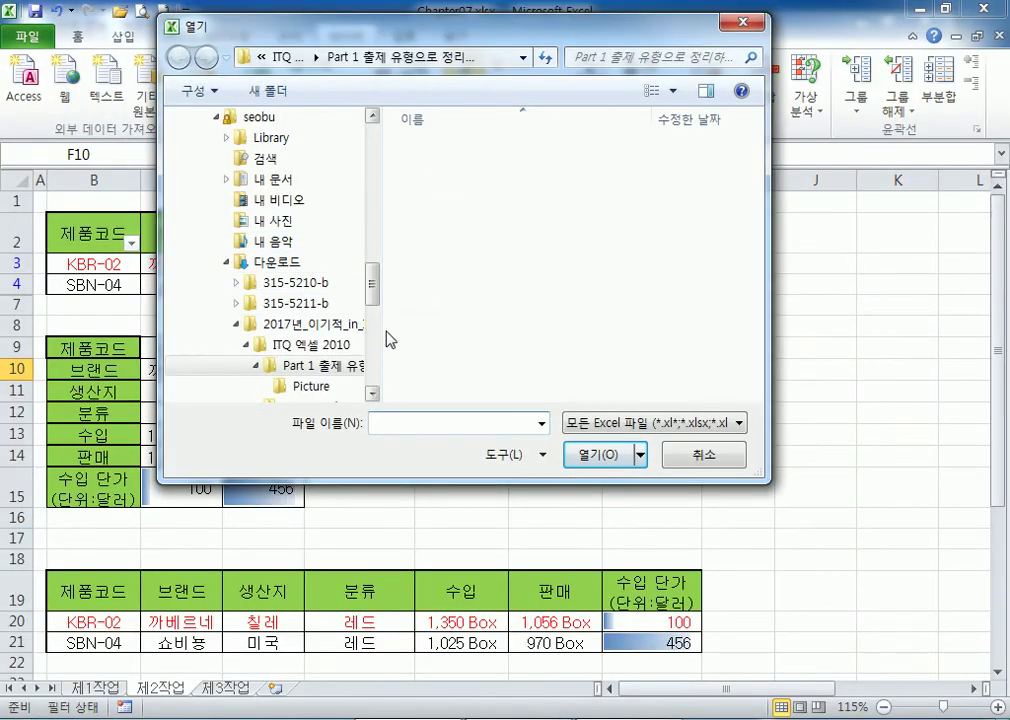
pyautogui.click(480, 354)
pyautogui.scroll(-3, 481, 325)
pyautogui.click(472, 279)
pyautogui.doubleClick(470, 280)
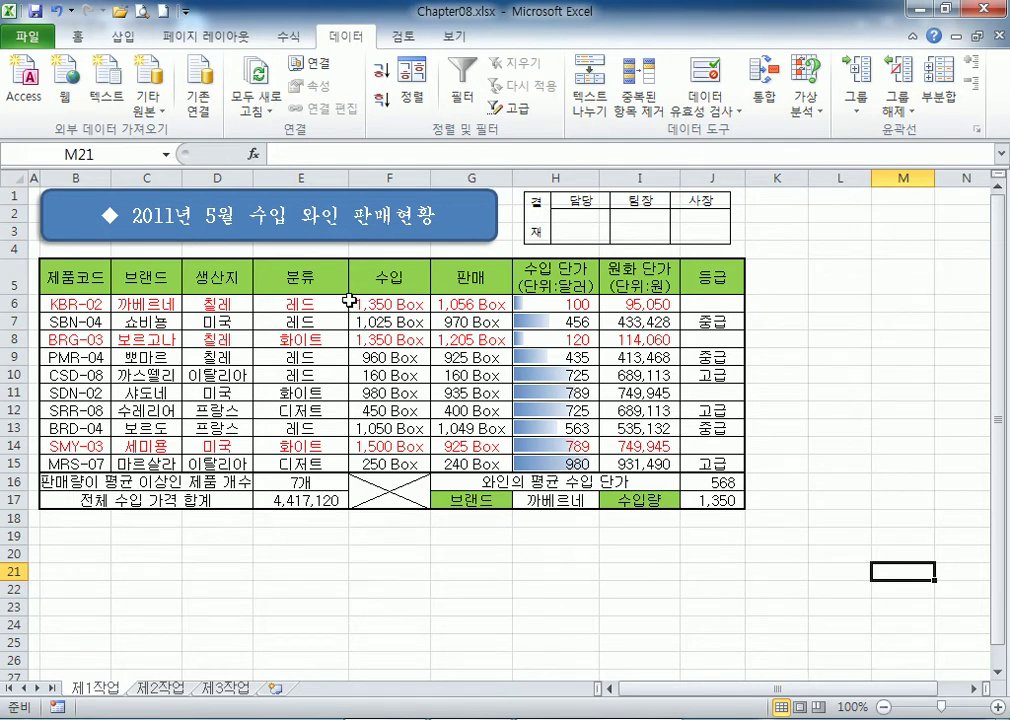
# Examine the source block B5:H15 on 제1작업 and, in GE03-11B.pdf, the crop table's columns I:J, rows 13:14 and main data block.
pyautogui.moveTo(94, 272); pyautogui.dragTo(522, 461)
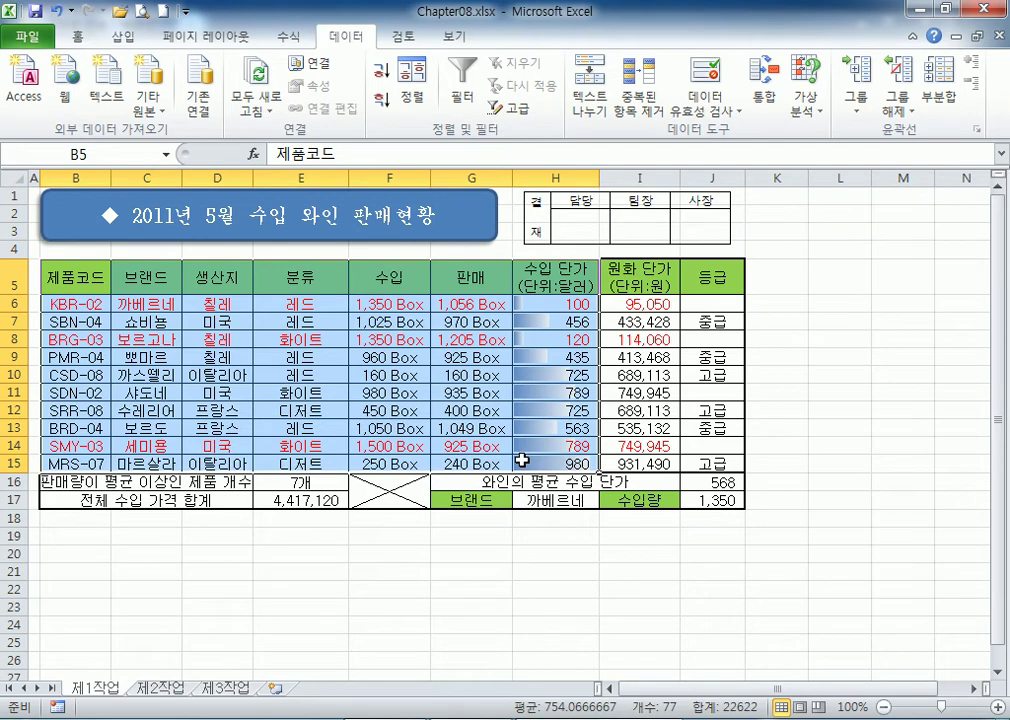
pyautogui.click(88, 277)
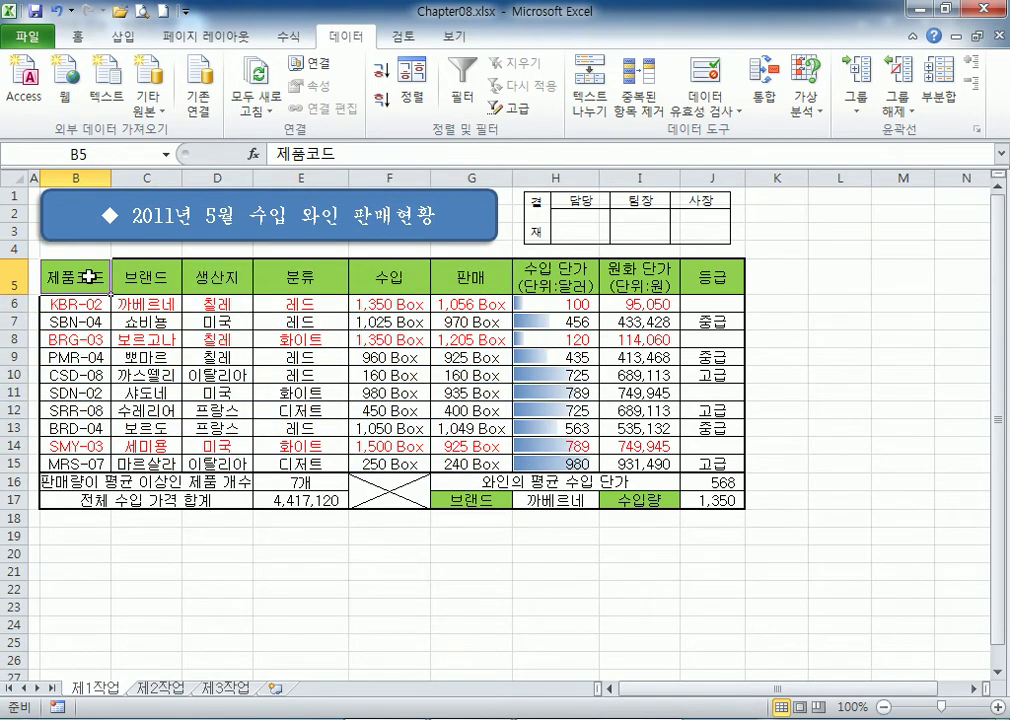
pyautogui.hotkey('alt', 'Tab')
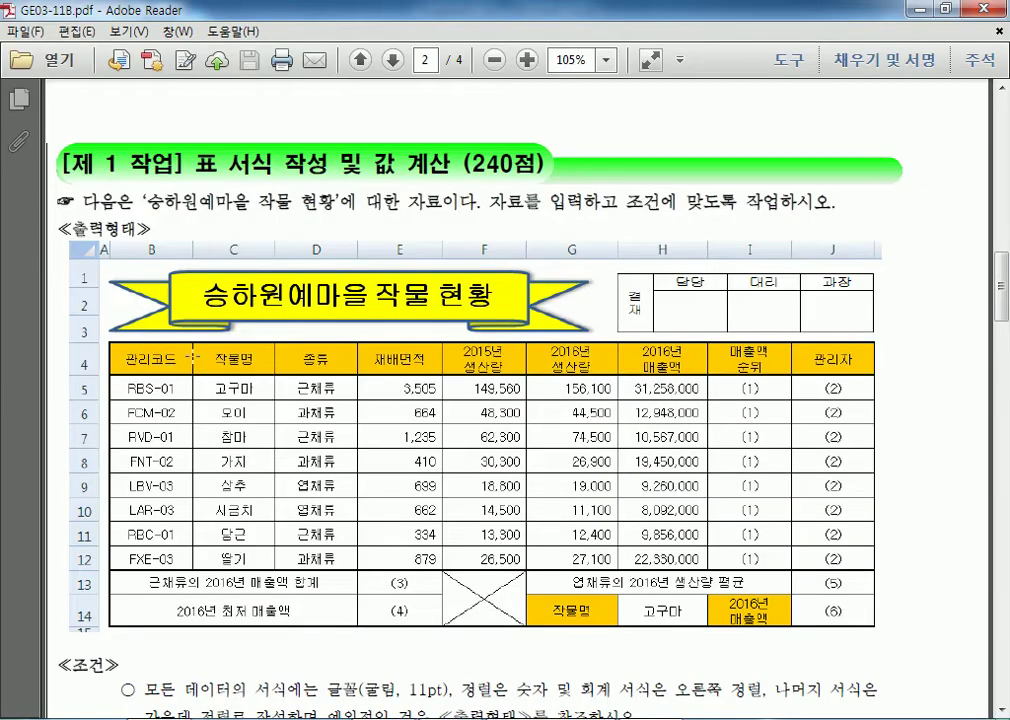
pyautogui.scroll(-2, 722, 262)
pyautogui.moveTo(720, 258); pyautogui.dragTo(862, 464)
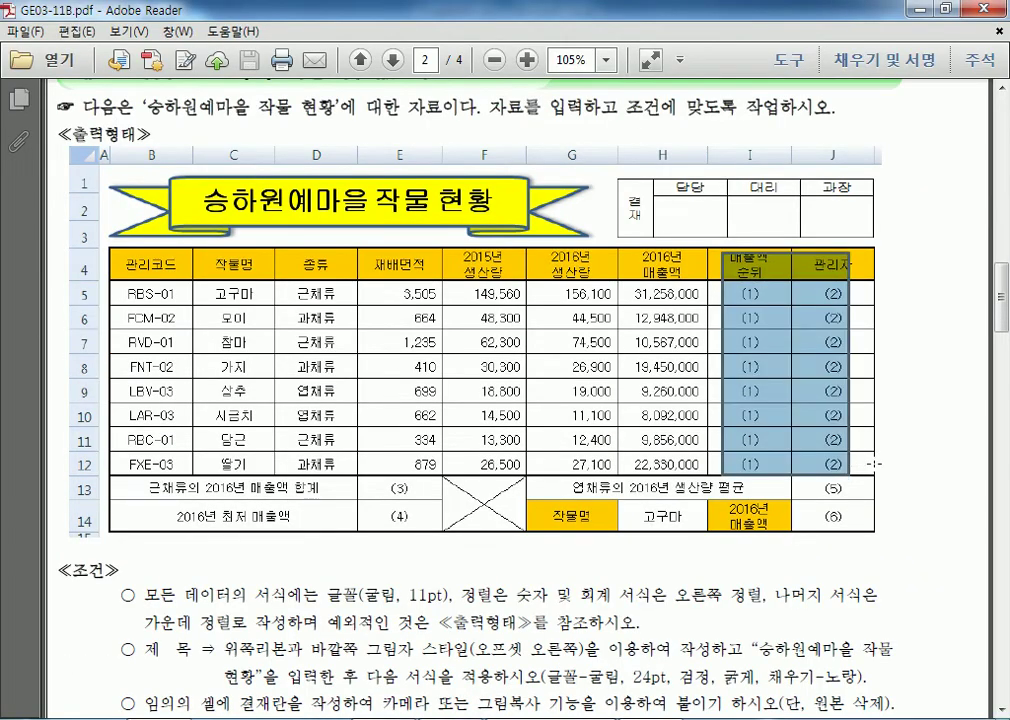
pyautogui.scroll(-4, 88, 372)
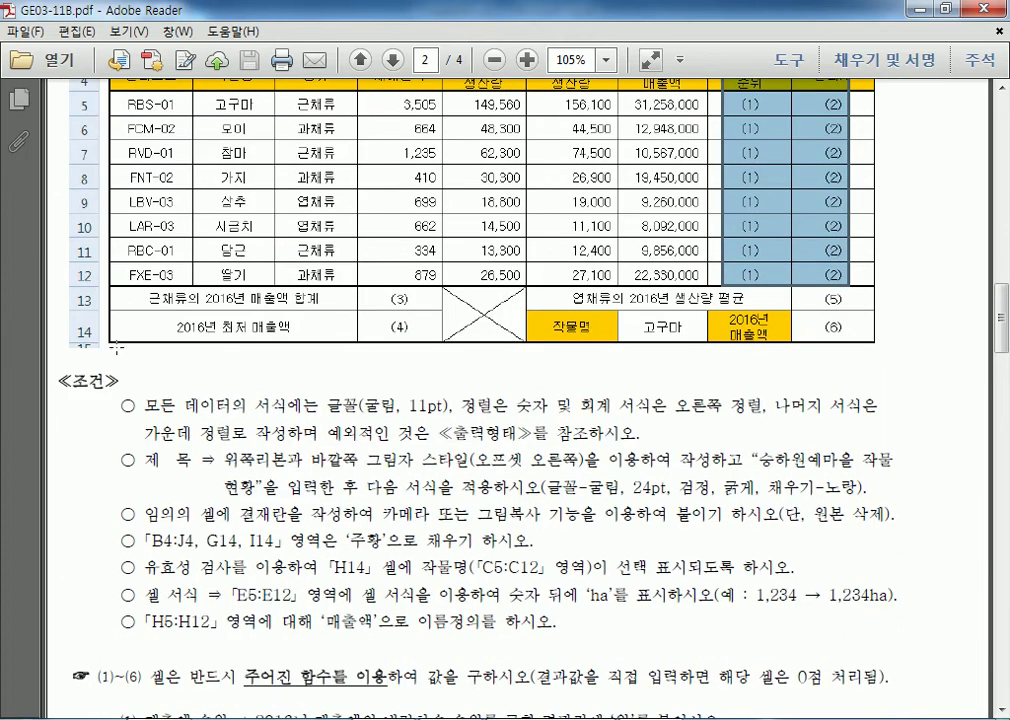
pyautogui.moveTo(115, 298); pyautogui.dragTo(873, 345)
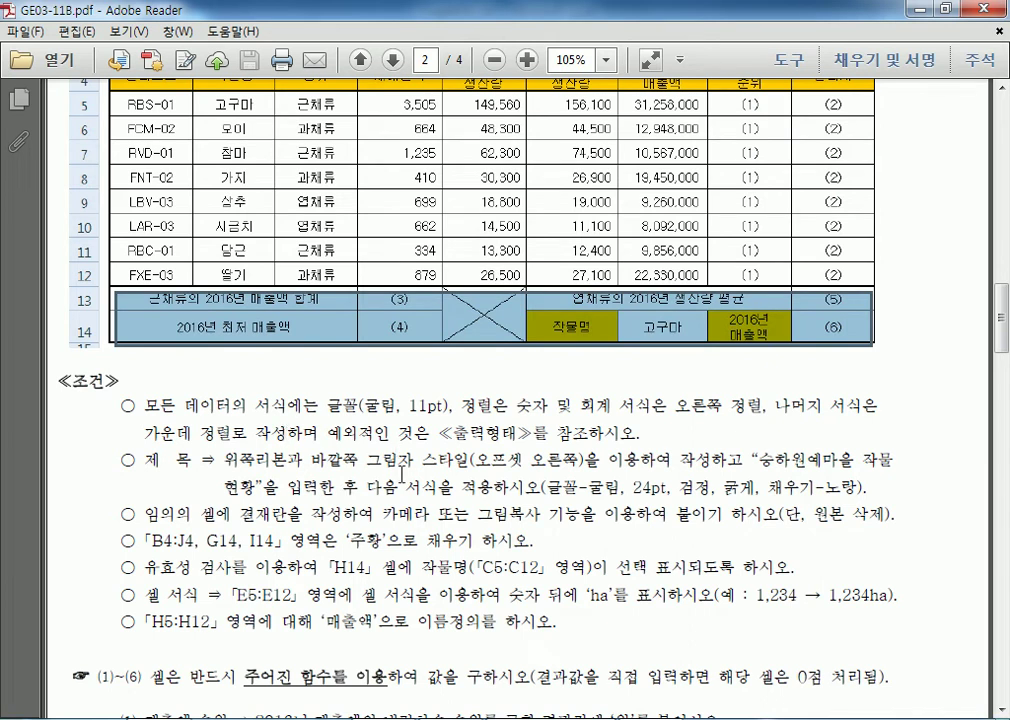
pyautogui.scroll(3, 795, 255)
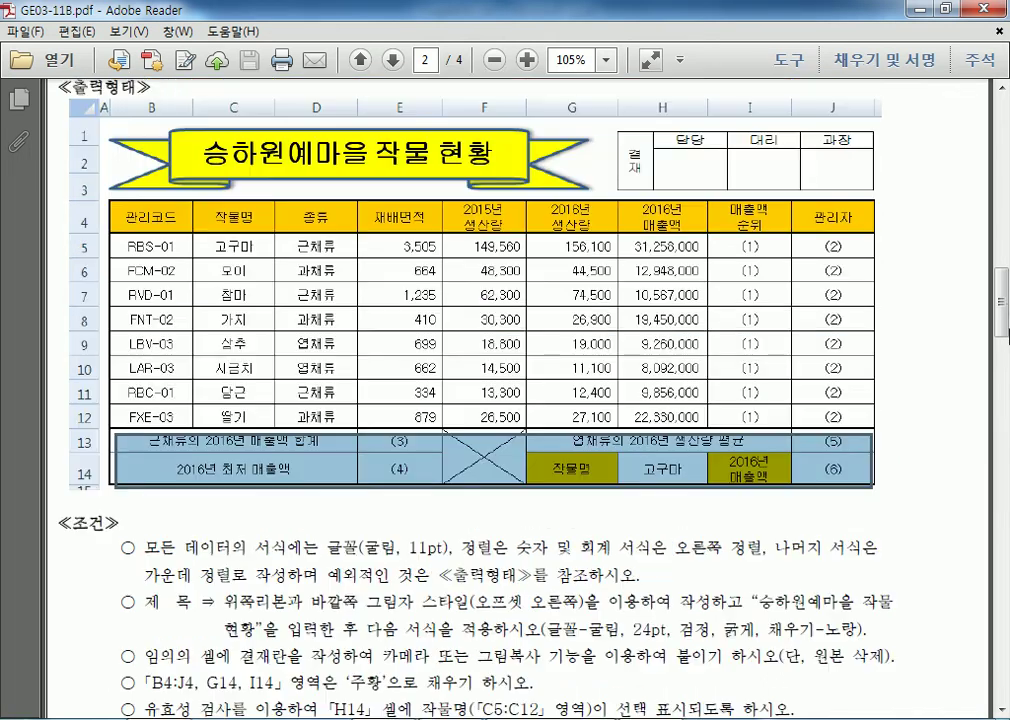
pyautogui.moveTo(115, 203); pyautogui.dragTo(770, 424)
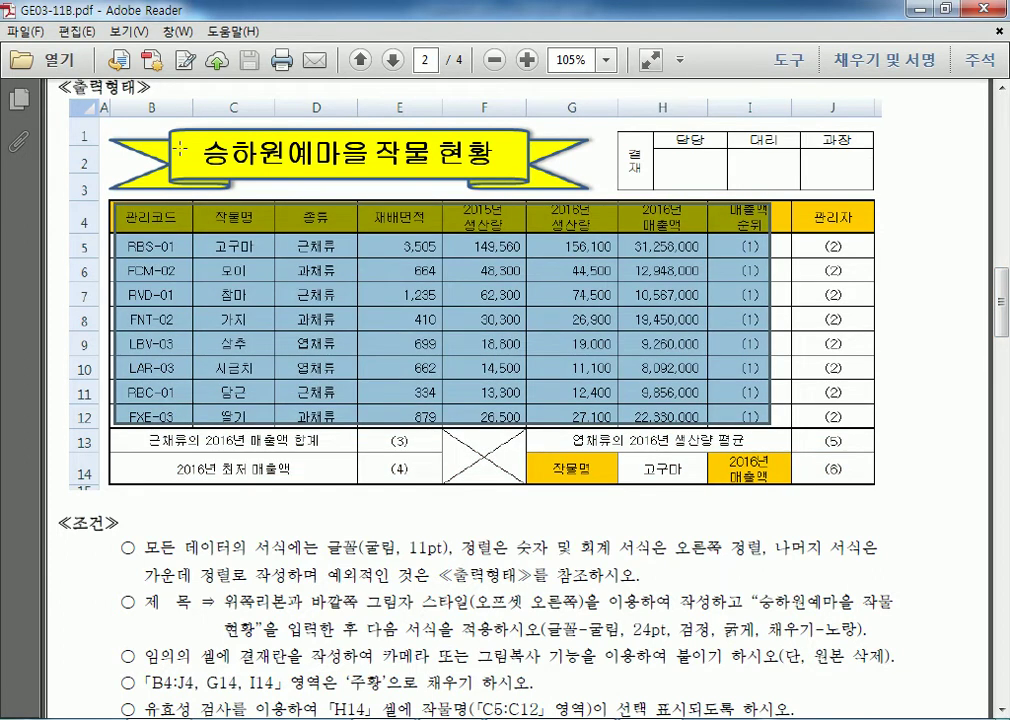
# Examine the title ribbon, approval box, block B4:H12, columns I:J and rows 13:14 of the crop table in GE03-11B.pdf.
pyautogui.moveTo(168, 127); pyautogui.dragTo(535, 200)
pyautogui.moveTo(632, 130); pyautogui.dragTo(845, 190)
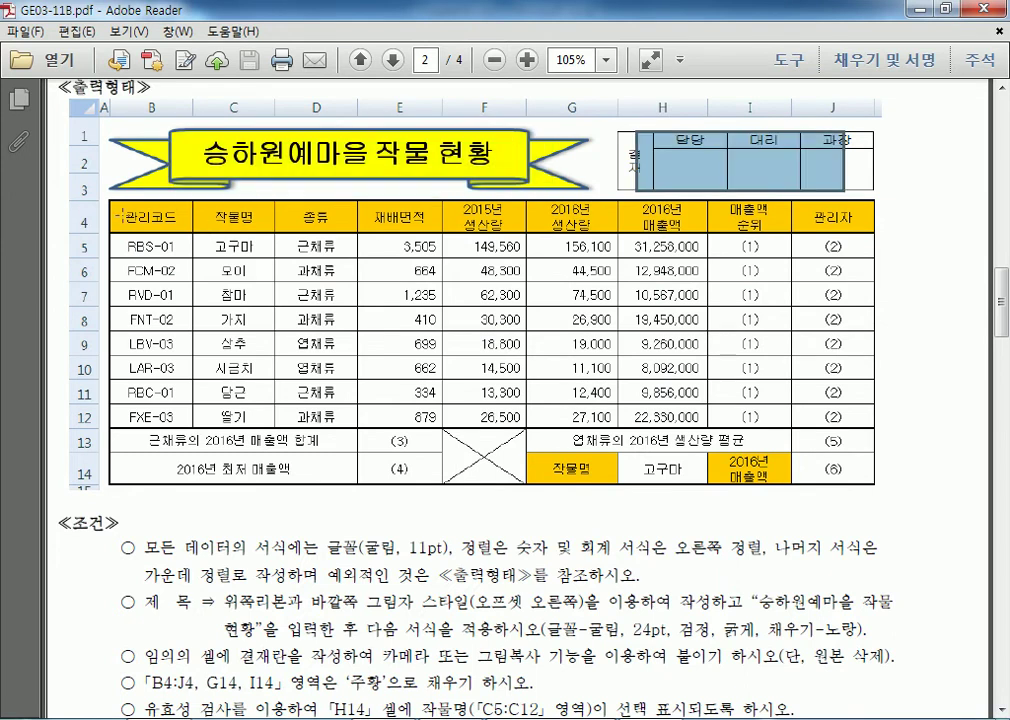
pyautogui.moveTo(111, 206); pyautogui.dragTo(689, 428)
pyautogui.moveTo(730, 197); pyautogui.dragTo(880, 230)
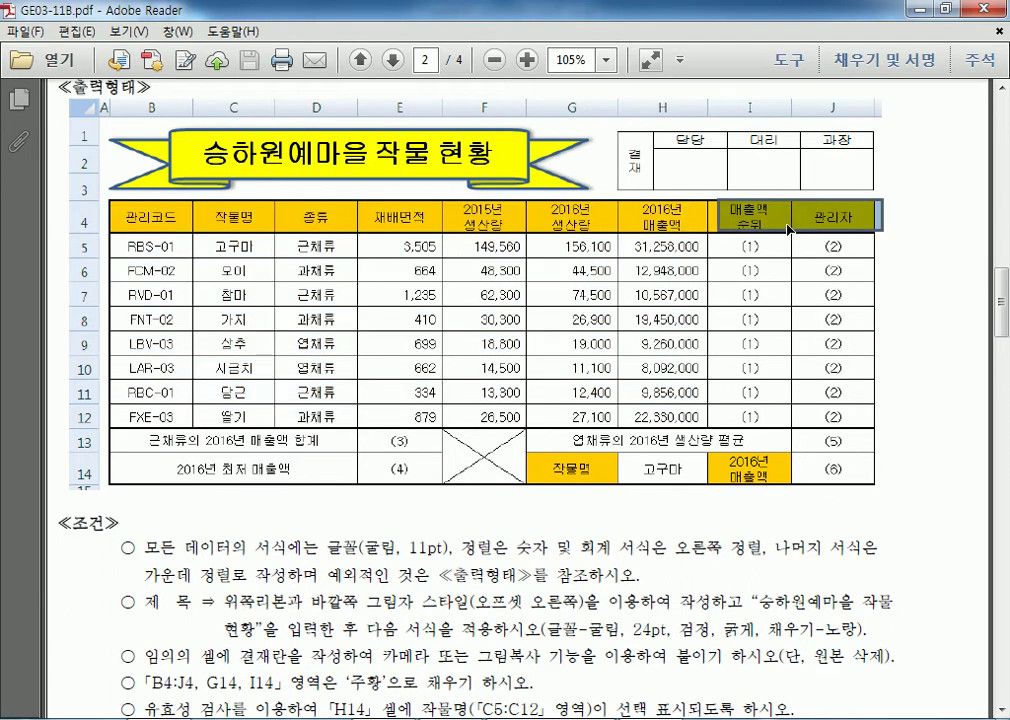
pyautogui.moveTo(138, 431); pyautogui.dragTo(331, 447)
pyautogui.moveTo(451, 430); pyautogui.dragTo(518, 487)
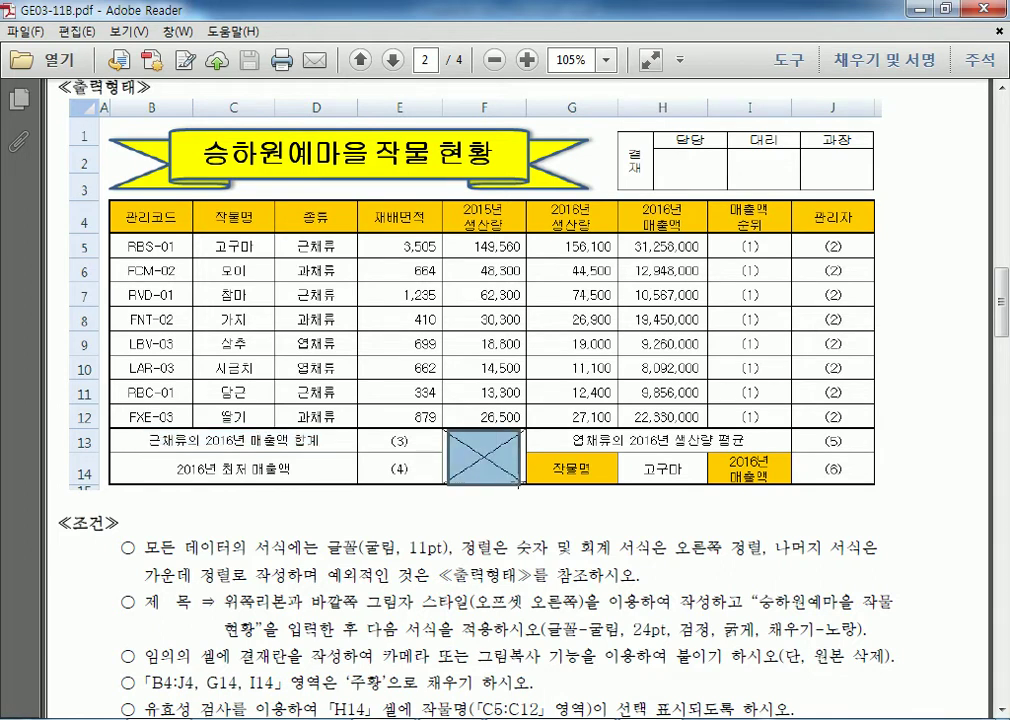
pyautogui.moveTo(739, 243); pyautogui.dragTo(828, 429)
pyautogui.moveTo(381, 431); pyautogui.dragTo(423, 479)
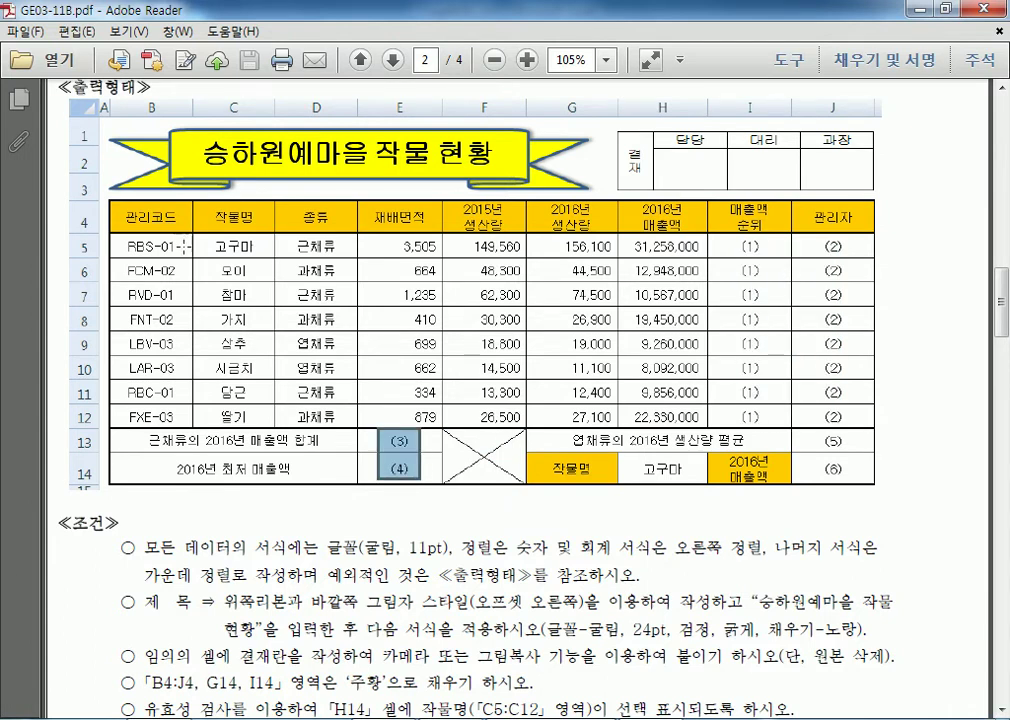
pyautogui.moveTo(112, 200)
pyautogui.mouseDown()
pyautogui.moveTo(552, 330)
pyautogui.moveTo(552, 425)
pyautogui.moveTo(697, 427)
pyautogui.mouseUp()
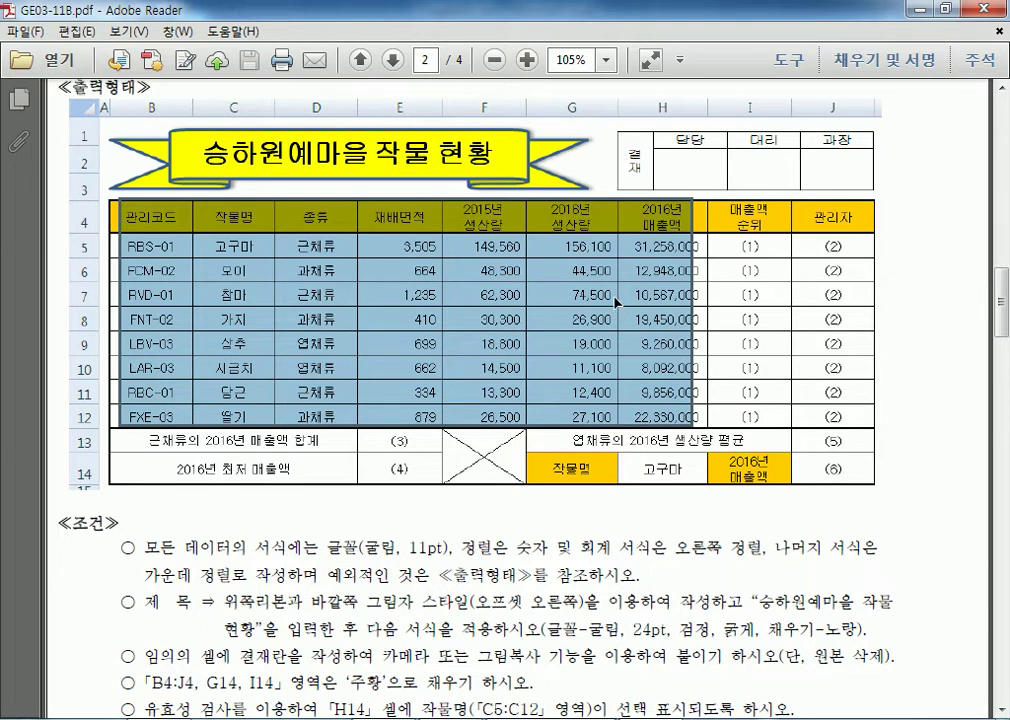
pyautogui.moveTo(727, 236); pyautogui.dragTo(848, 416)
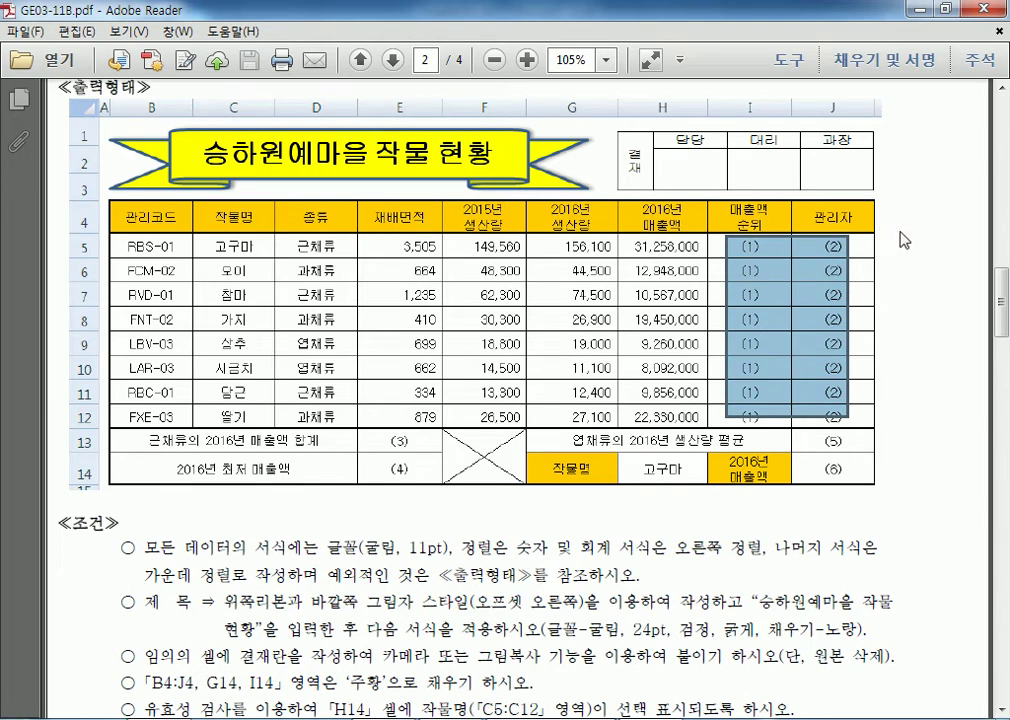
pyautogui.press('Escape')
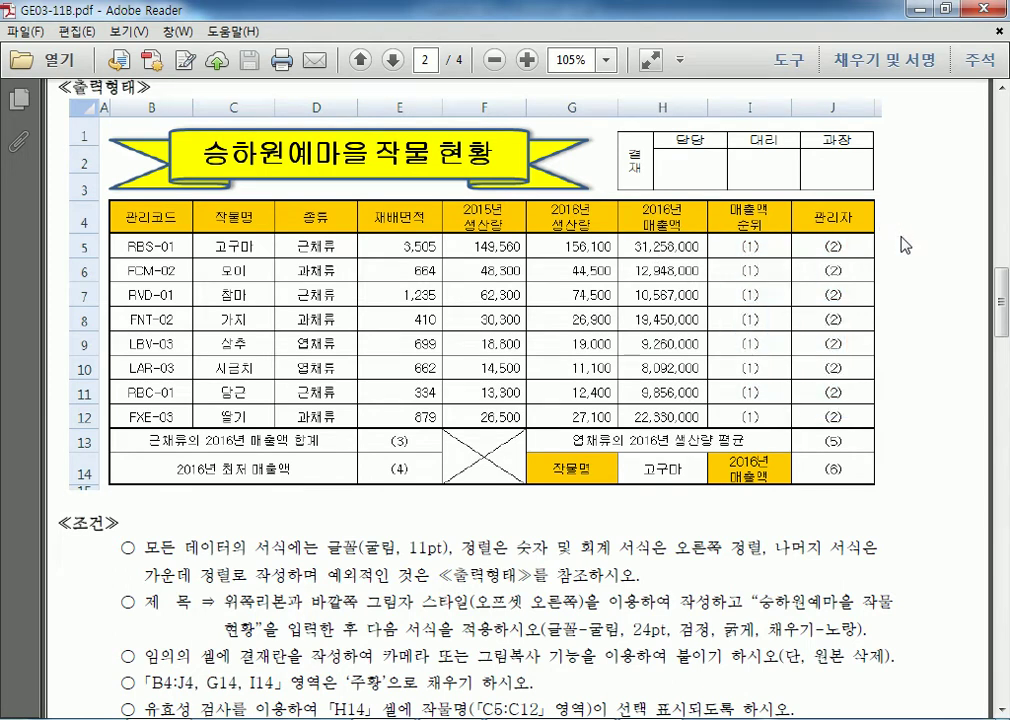
# Switch to Chapter08.xlsx in Excel and copy the wine table range B5:H15 on 제1작업.
pyautogui.hotkey('alt', 'F4')
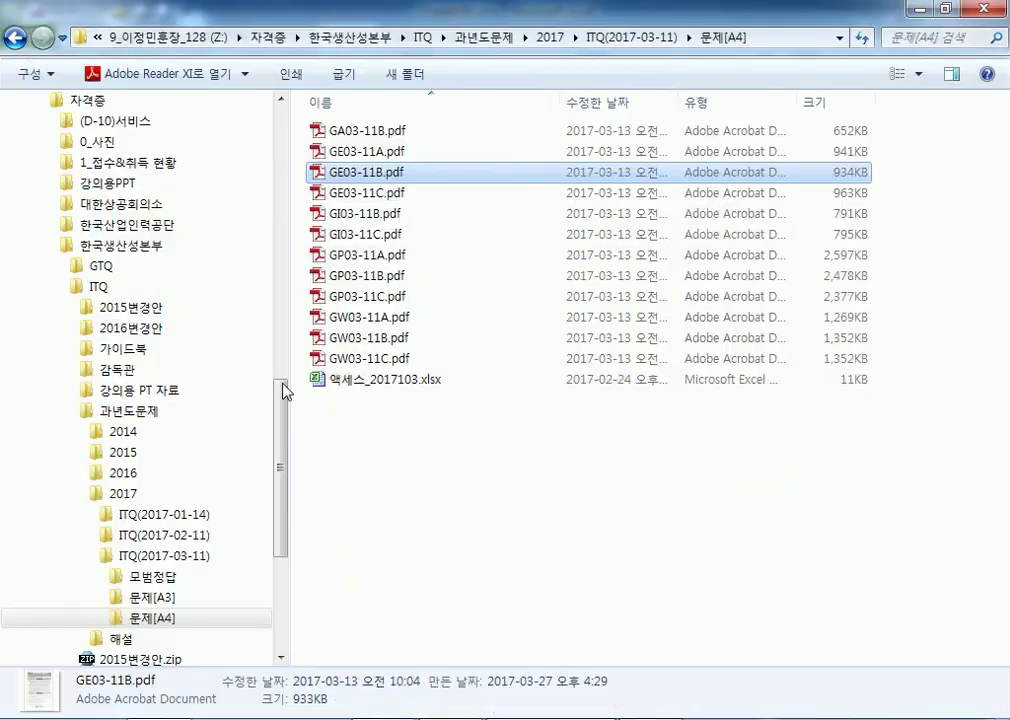
pyautogui.rightClick(514, 716)
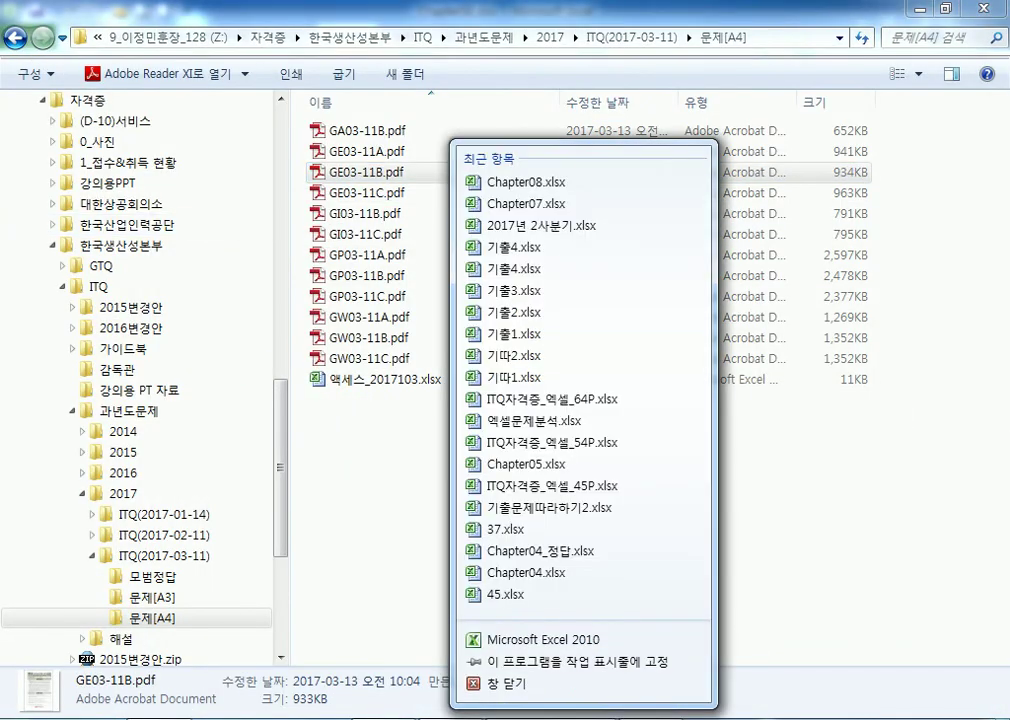
pyautogui.click(514, 716)
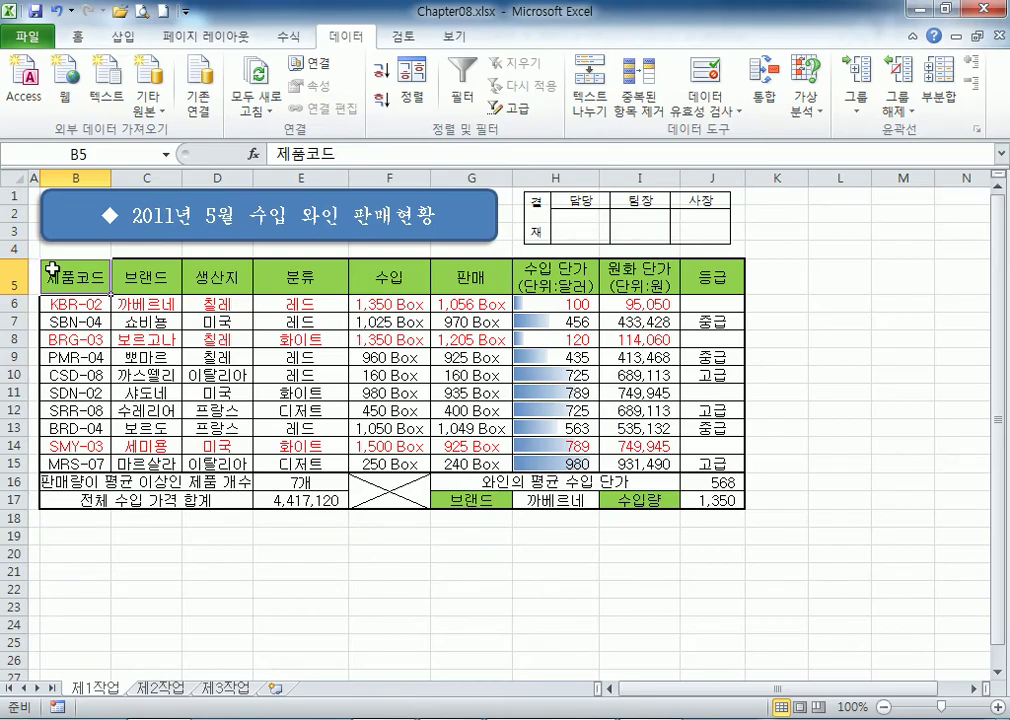
pyautogui.moveTo(52, 268); pyautogui.dragTo(560, 462)
pyautogui.rightClick(432, 310)
pyautogui.click(451, 323)
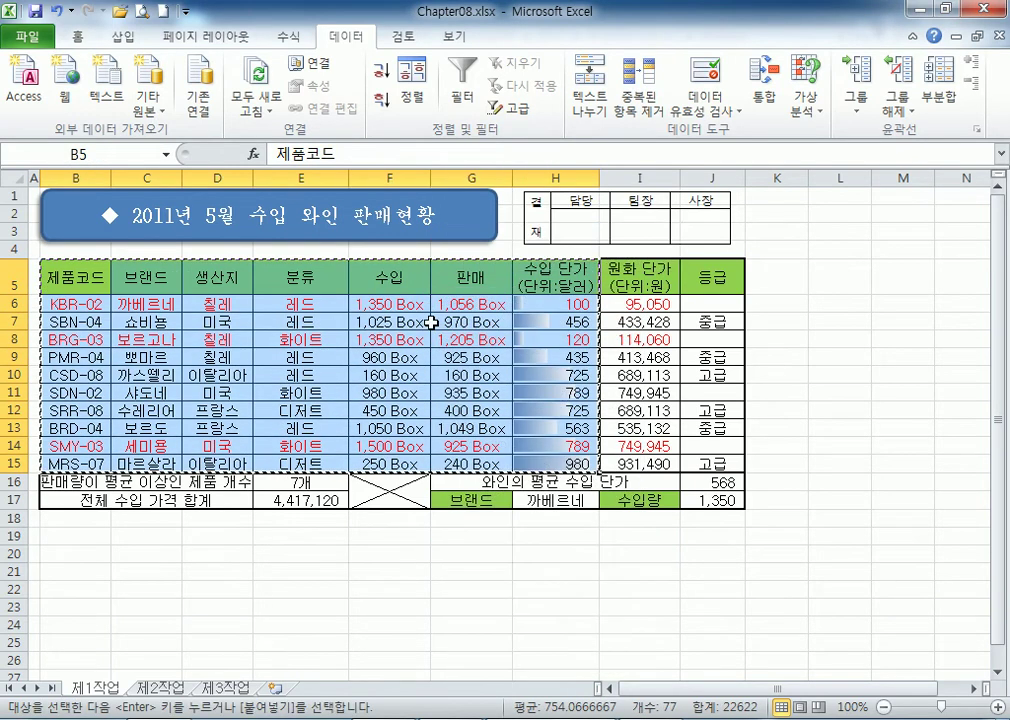
# Paste only the column widths (열 너비) of the copied wine block at B2 on 제2작업.
pyautogui.click(163, 688)
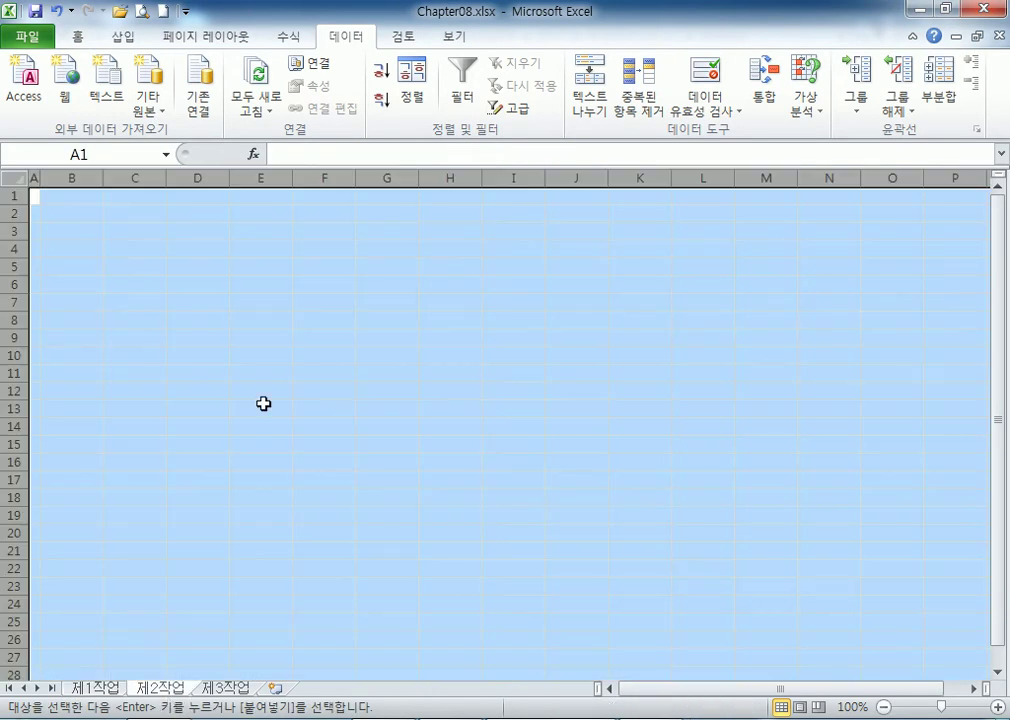
pyautogui.click(63, 210)
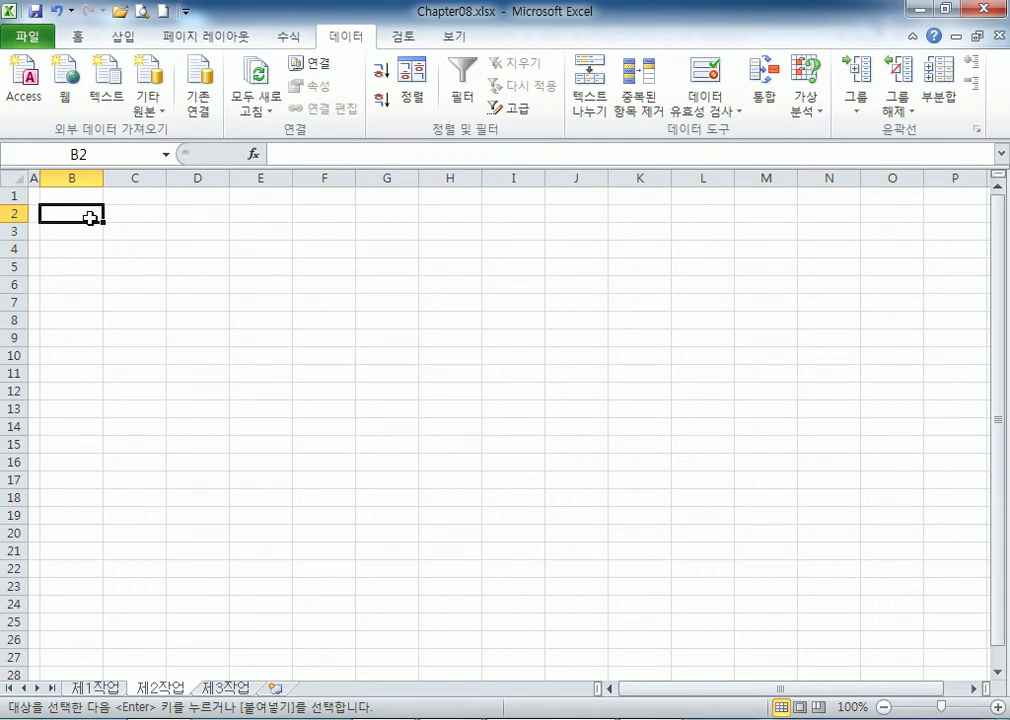
pyautogui.rightClick(83, 214)
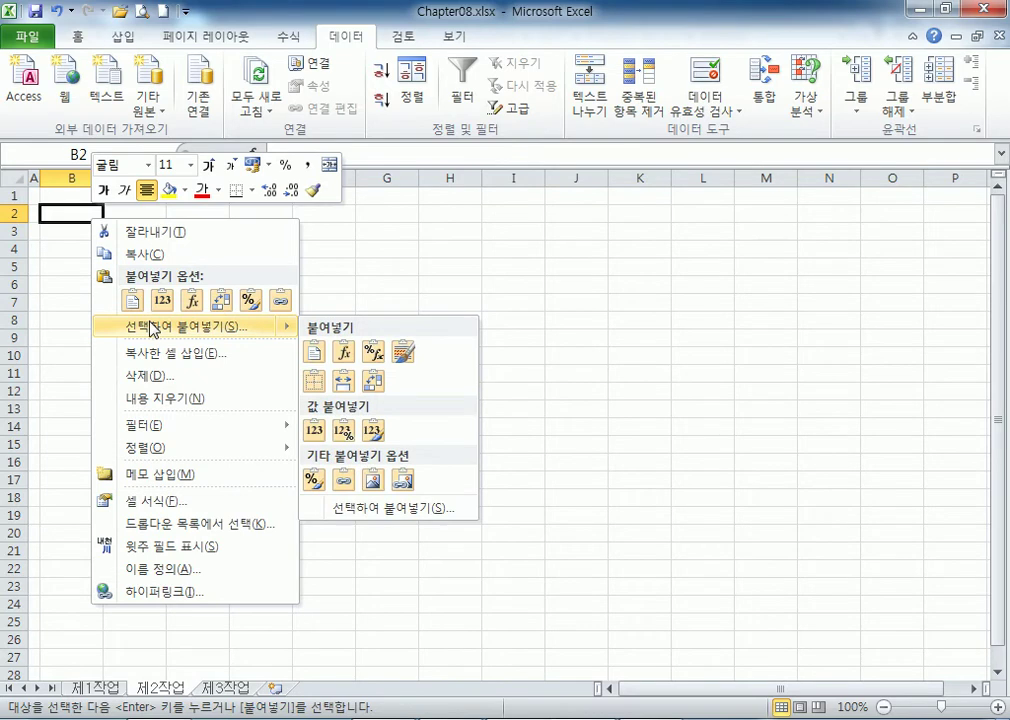
pyautogui.click(153, 330)
pyautogui.click(200, 246)
pyautogui.moveTo(267, 160); pyautogui.dragTo(500, 100)
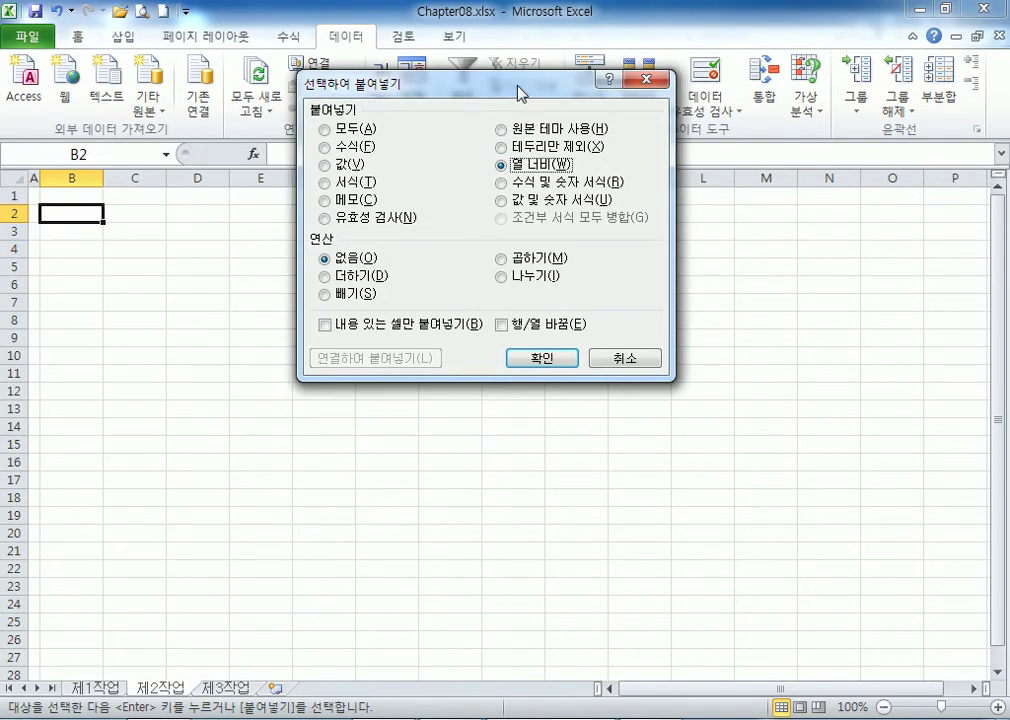
pyautogui.click(475, 379)
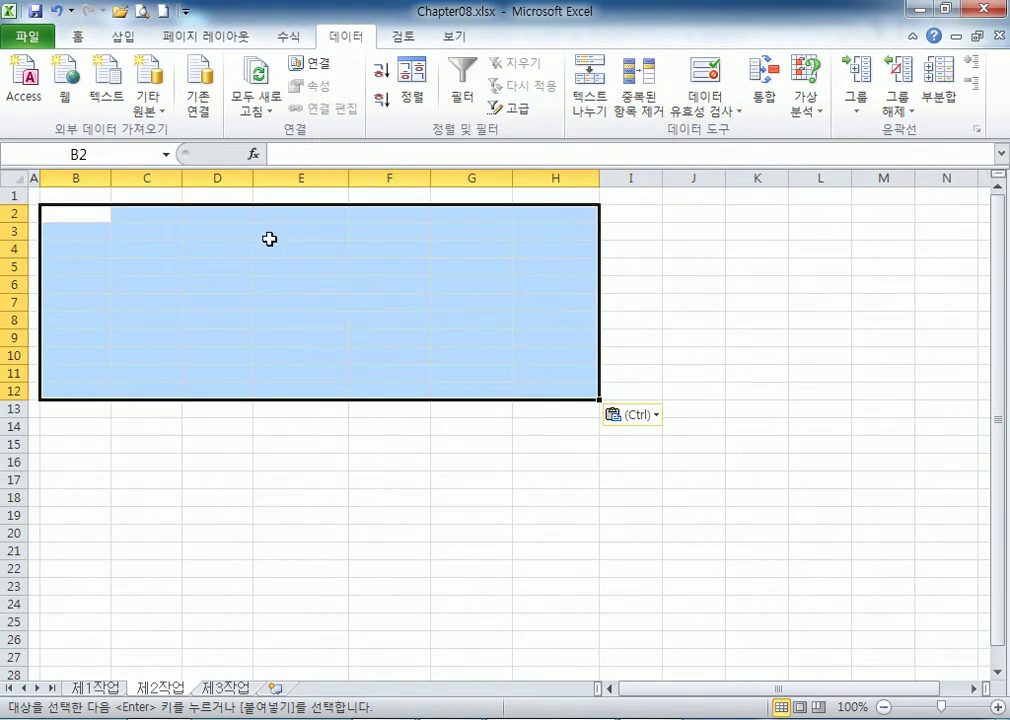
# Paste the full copied wine table with its contents and formatting at B2 on 제2작업.
pyautogui.rightClick(74, 213)
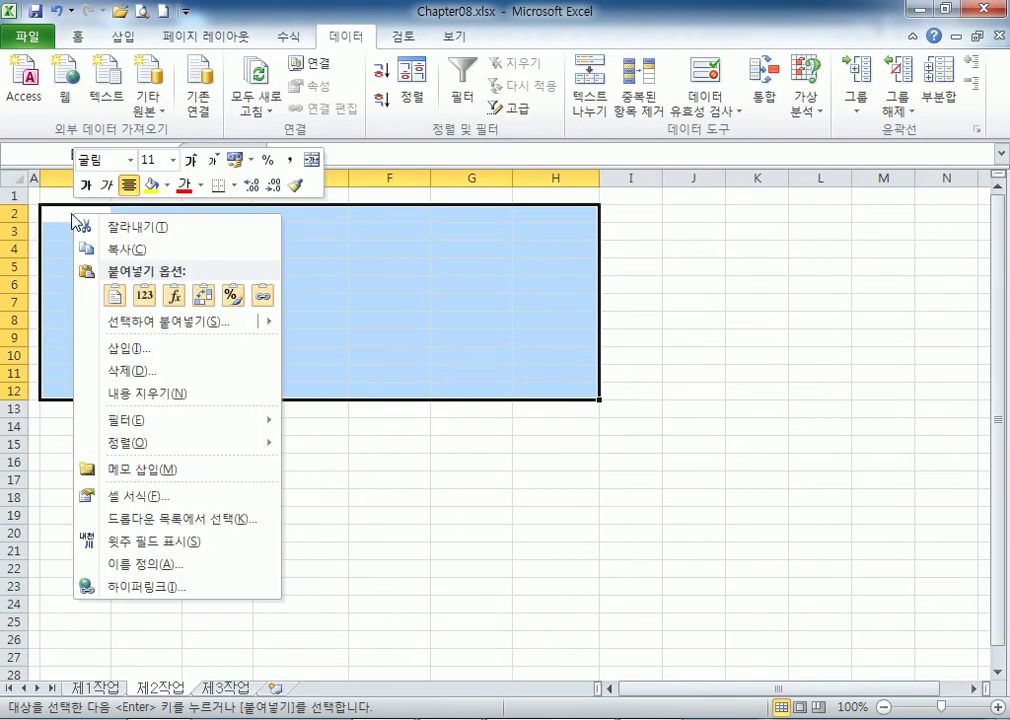
pyautogui.click(115, 296)
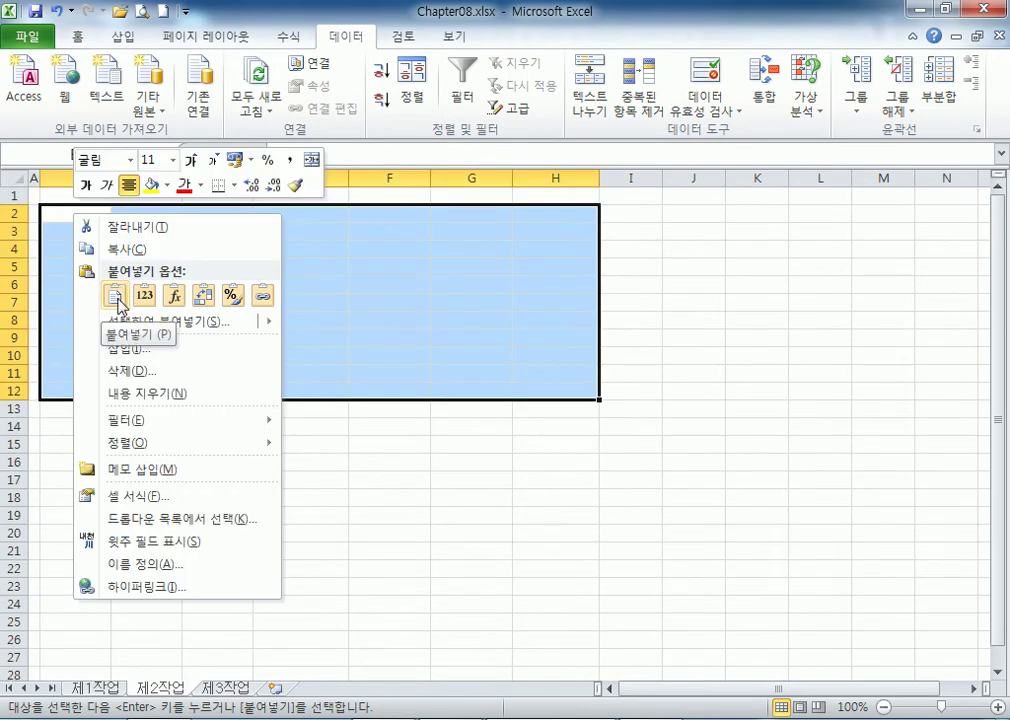
pyautogui.click(113, 295)
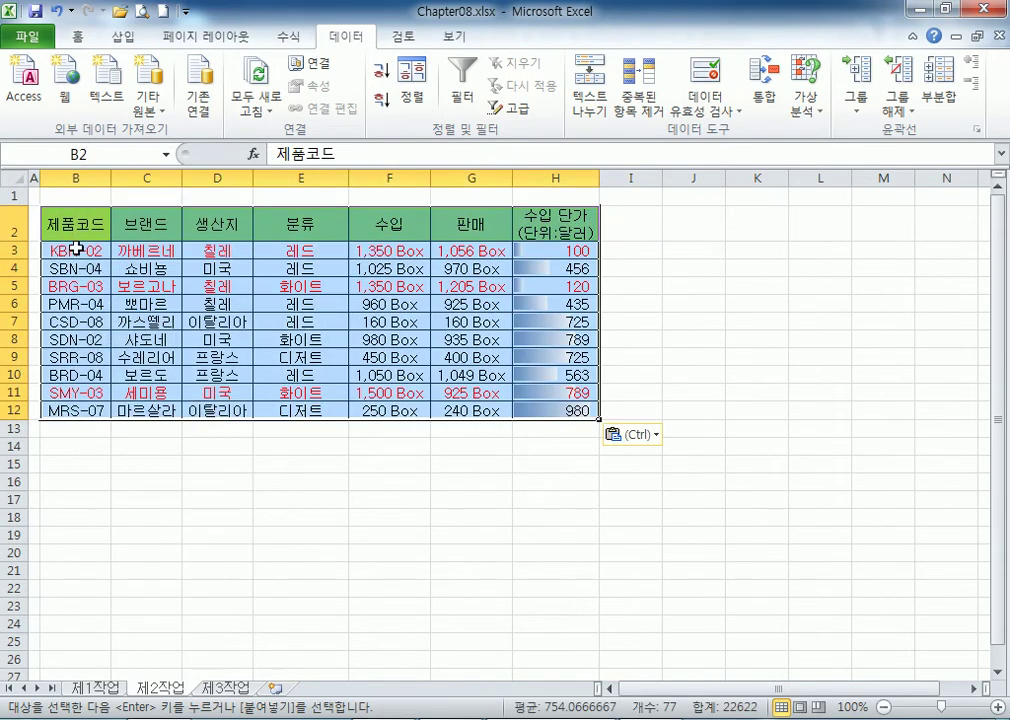
pyautogui.click(232, 323)
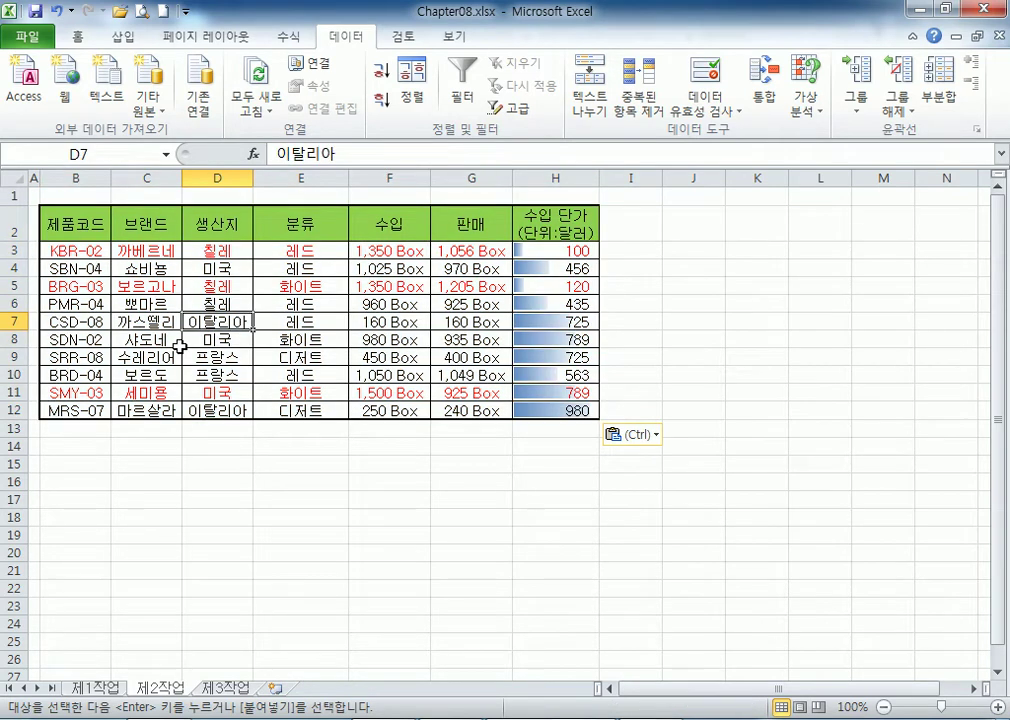
# Switch to GE03-11B.pdf and review block B4:H12 and the 제2 작업 copy instruction, 목표값 찾기 and 고급필터 conditions.
pyautogui.hotkey('alt', 'Tab')
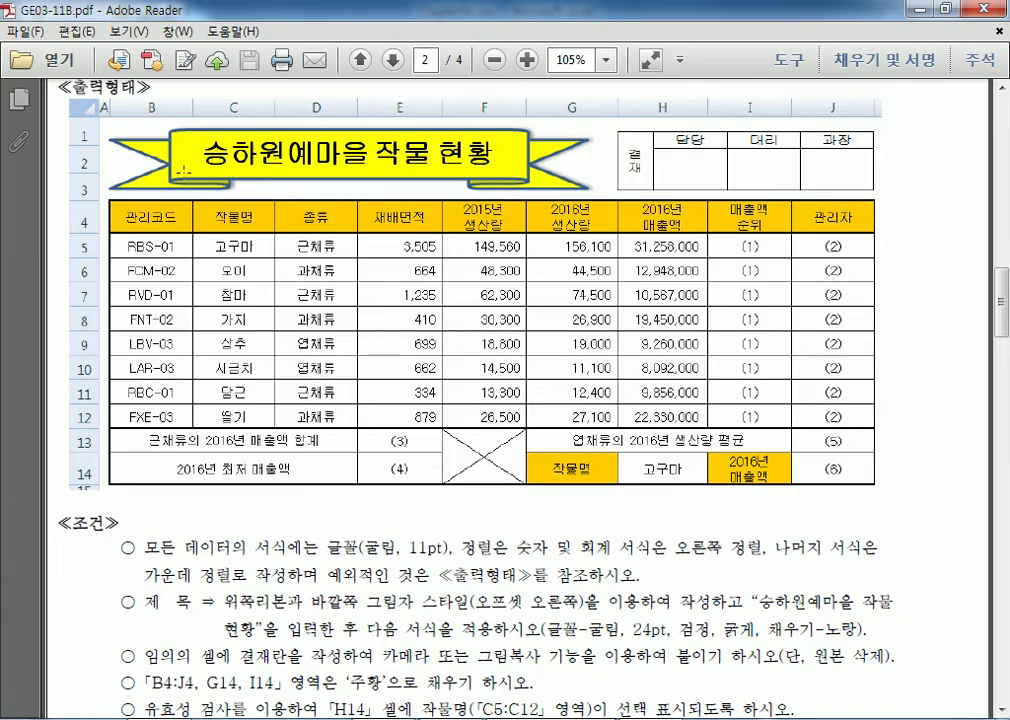
pyautogui.moveTo(103, 168); pyautogui.dragTo(565, 400)
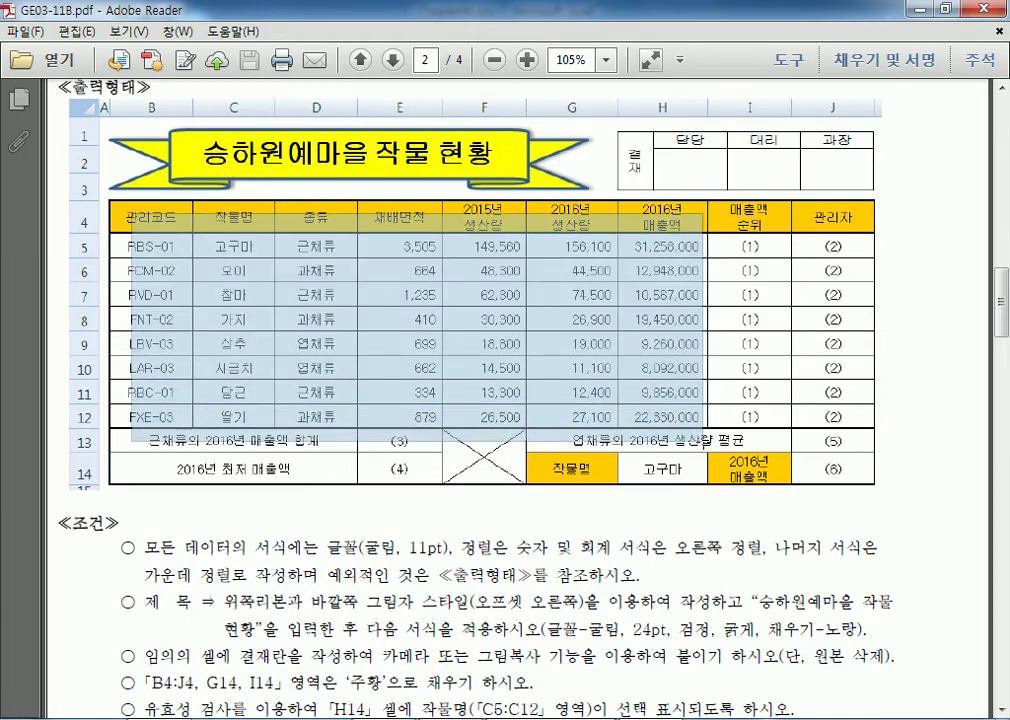
pyautogui.scroll(-10, 236, 342)
pyautogui.scroll(-8, 236, 342)
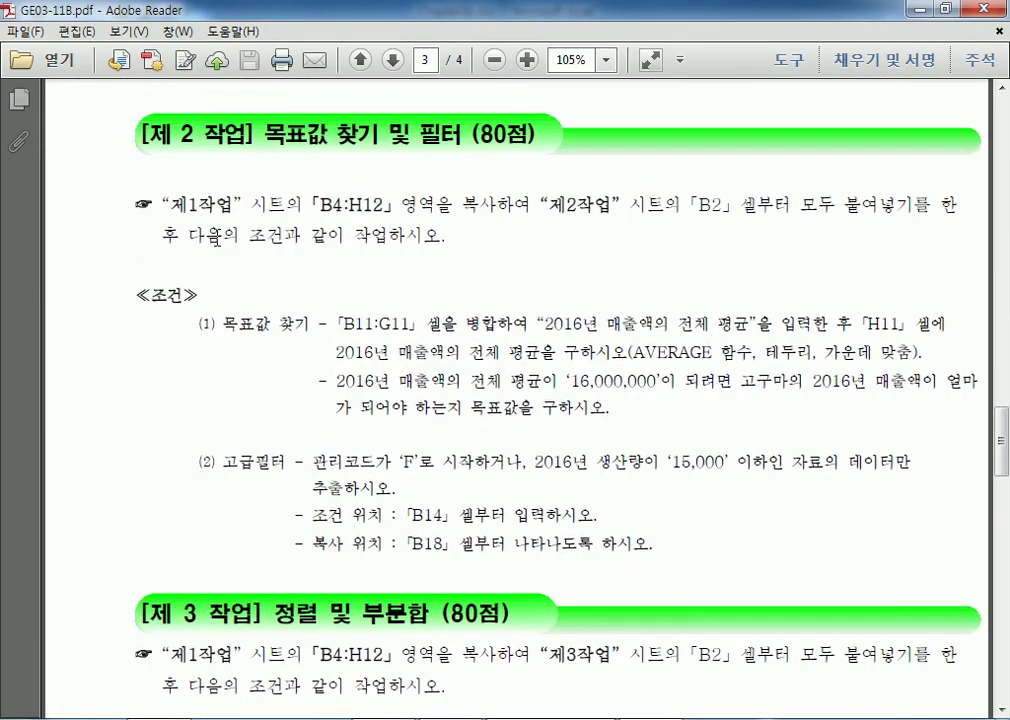
pyautogui.moveTo(172, 207); pyautogui.dragTo(462, 206)
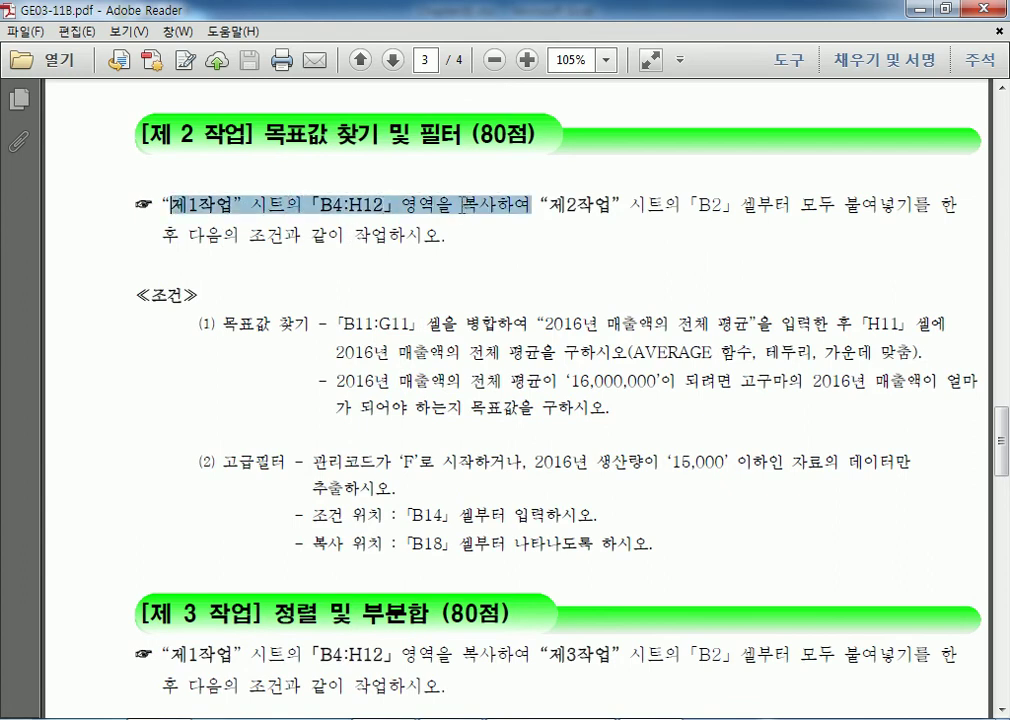
pyautogui.moveTo(550, 207); pyautogui.dragTo(790, 207)
pyautogui.click(291, 233)
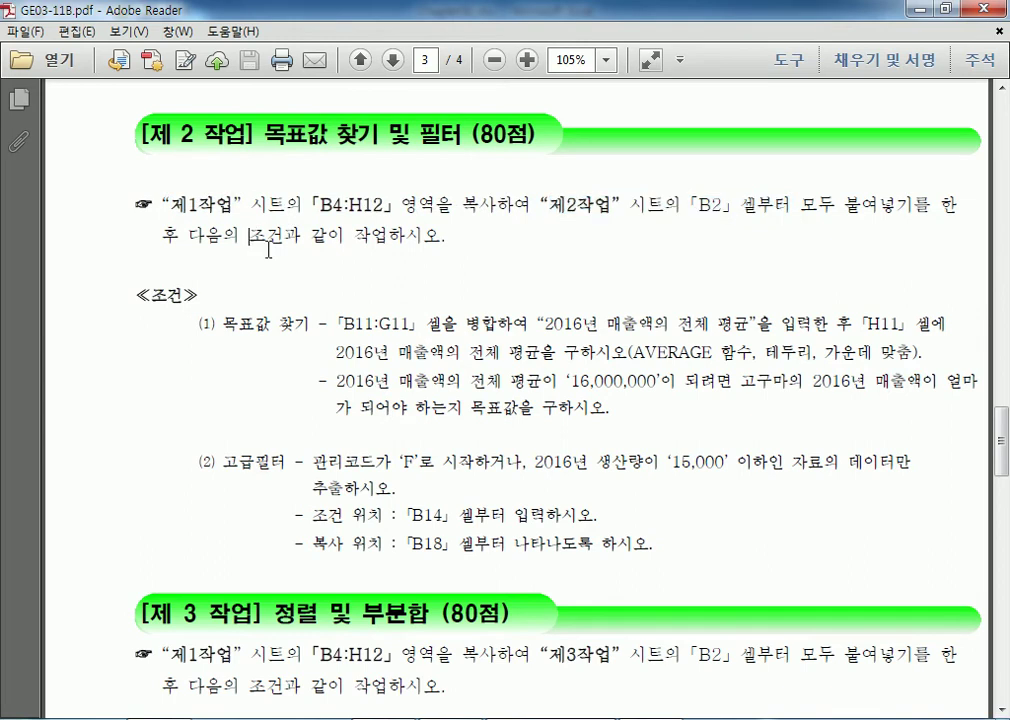
pyautogui.scroll(-3, 270, 260)
pyautogui.moveTo(221, 181); pyautogui.dragTo(460, 240)
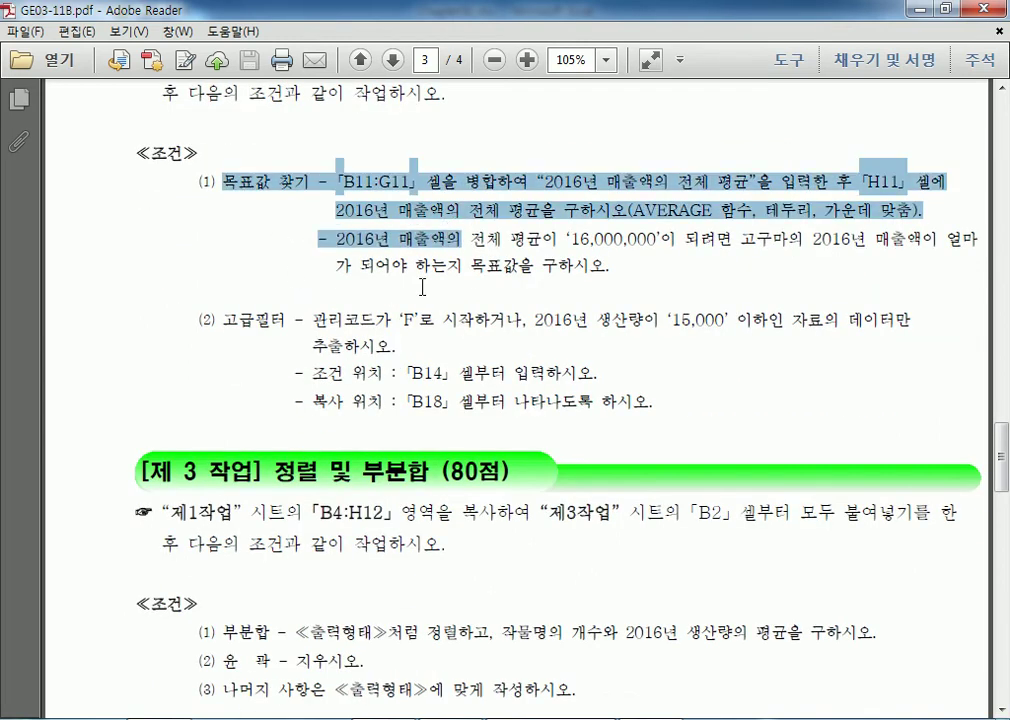
pyautogui.moveTo(313, 320); pyautogui.dragTo(451, 402)
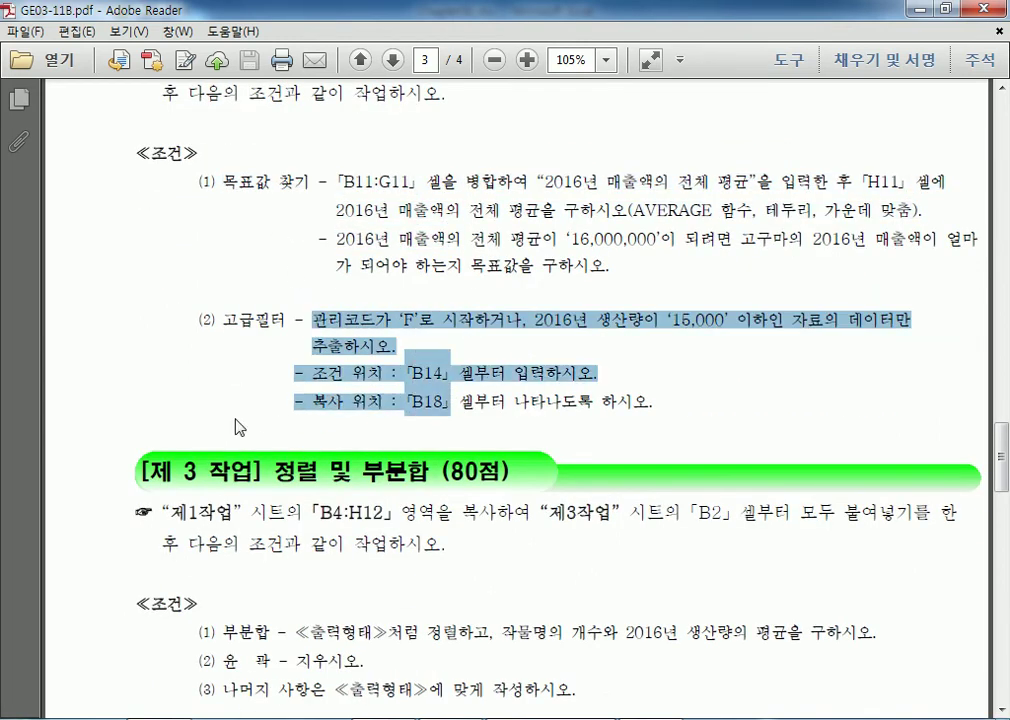
# Read the 제3 작업 copy instruction, its subtotal conditions and the output table in the exam sheet.
pyautogui.scroll(-5, 235, 427)
pyautogui.moveTo(168, 277); pyautogui.dragTo(485, 455)
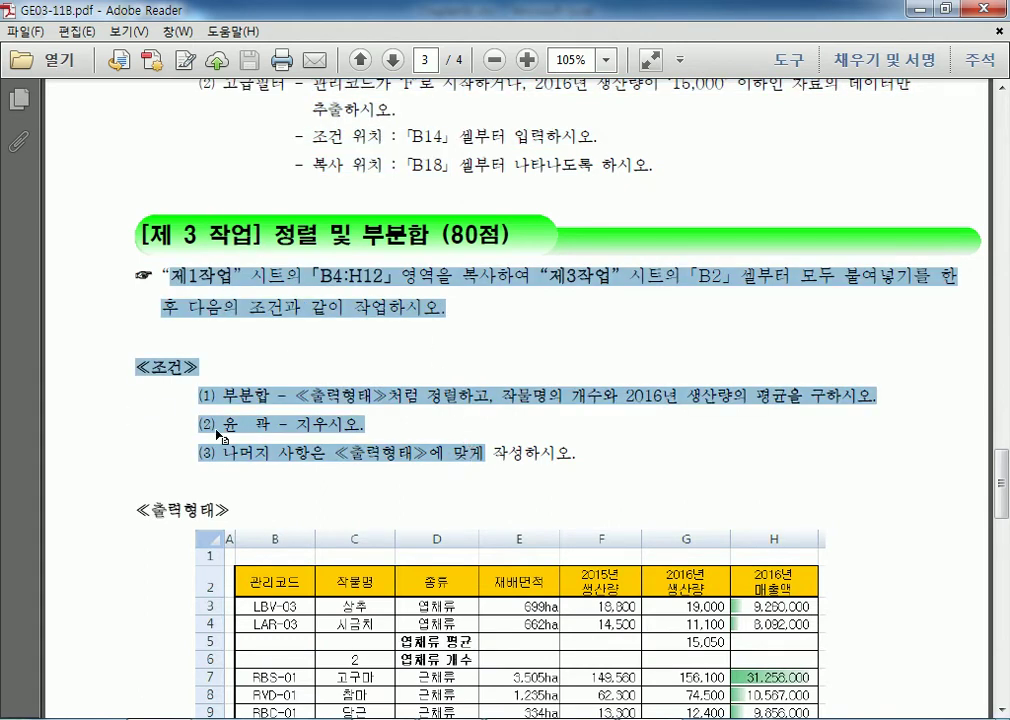
pyautogui.scroll(-4, 220, 435)
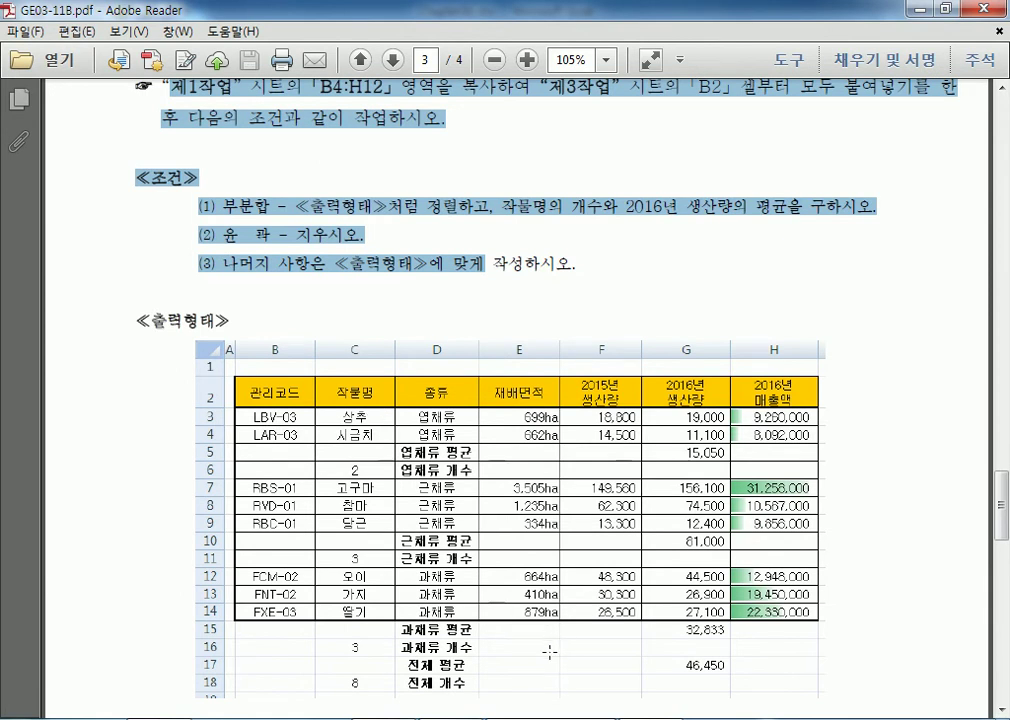
# Return to Chapter08.xlsx and paste only the column widths (열 너비) of the copied block at B2 on 제3작업.
pyautogui.hotkey('alt', 'Tab')
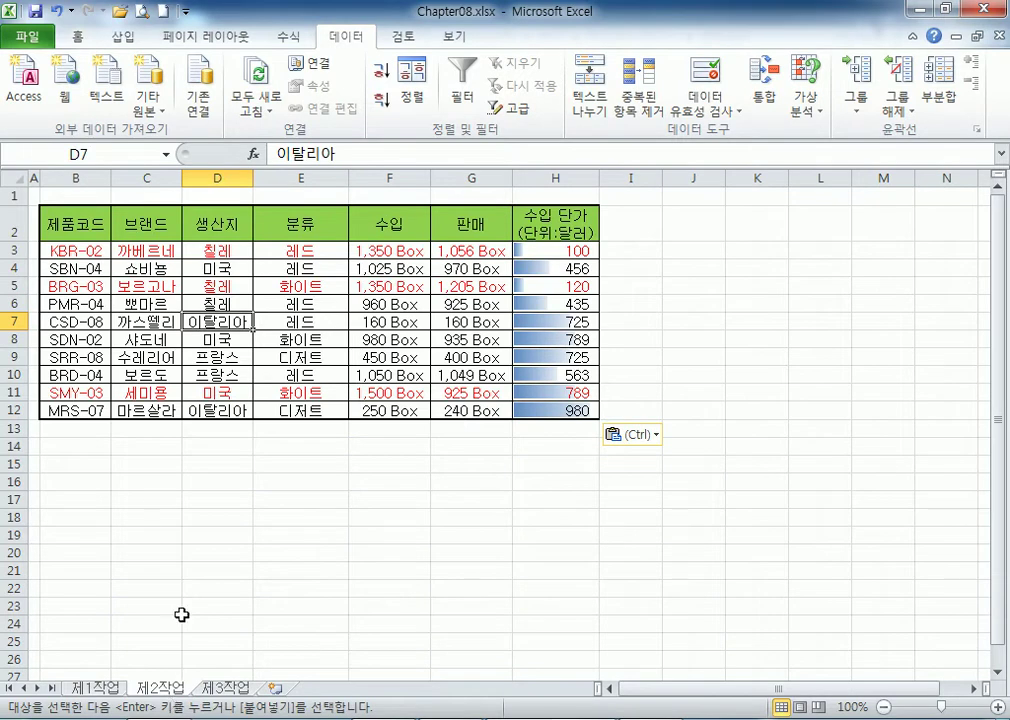
pyautogui.hotkey('ctrl', 'pagedown')
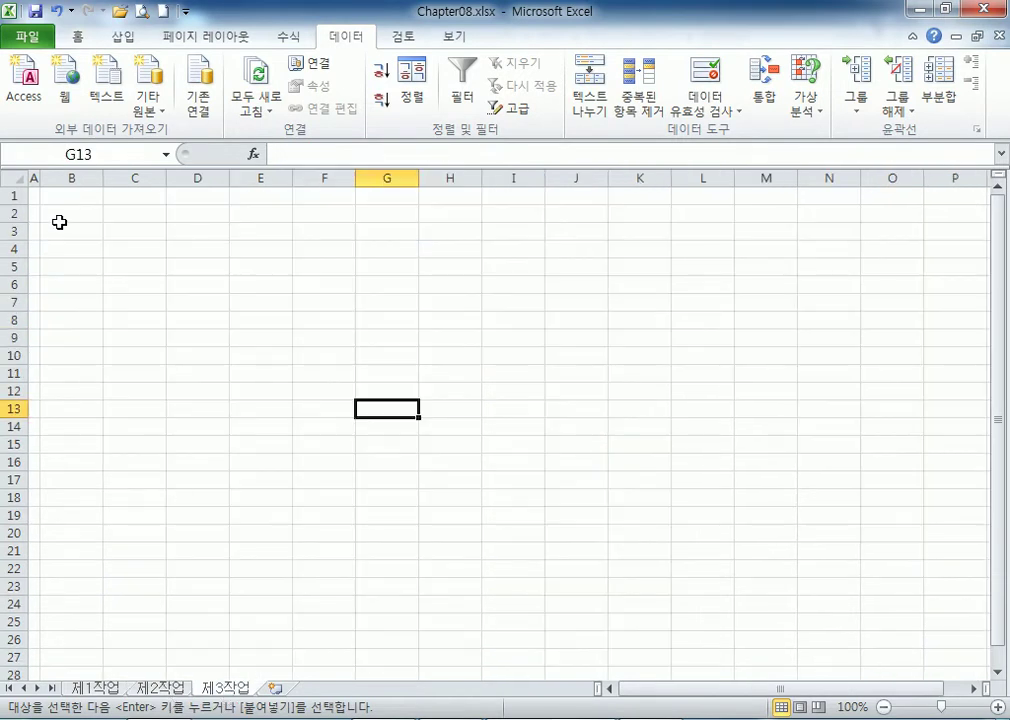
pyautogui.click(100, 689)
pyautogui.click(155, 688)
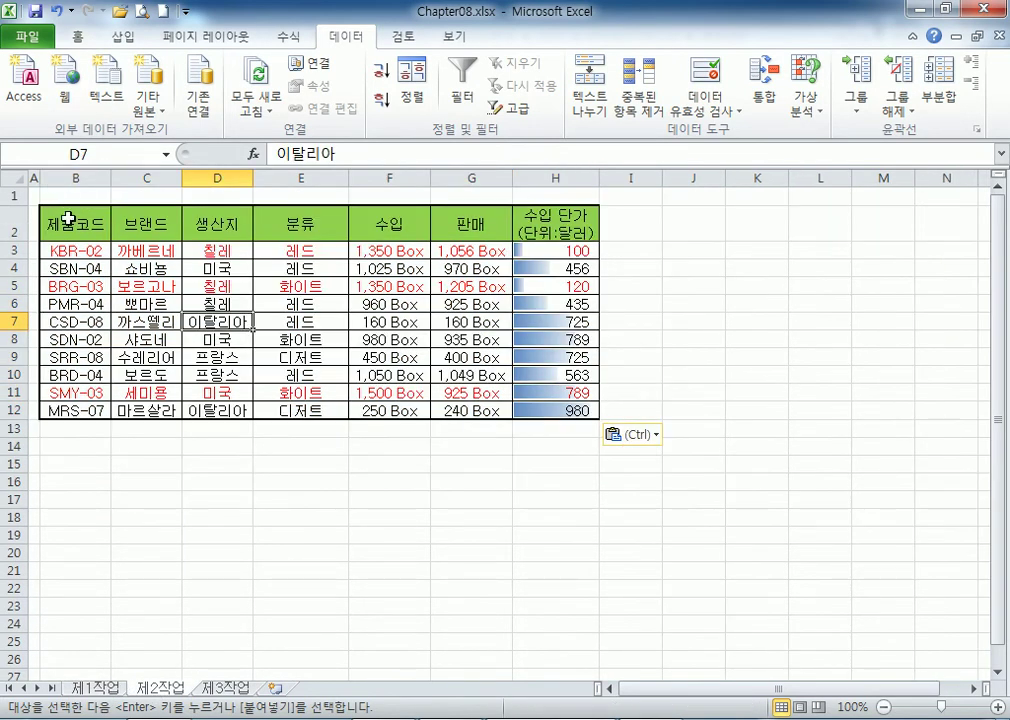
pyautogui.hotkey('ctrl', 'pagedown')
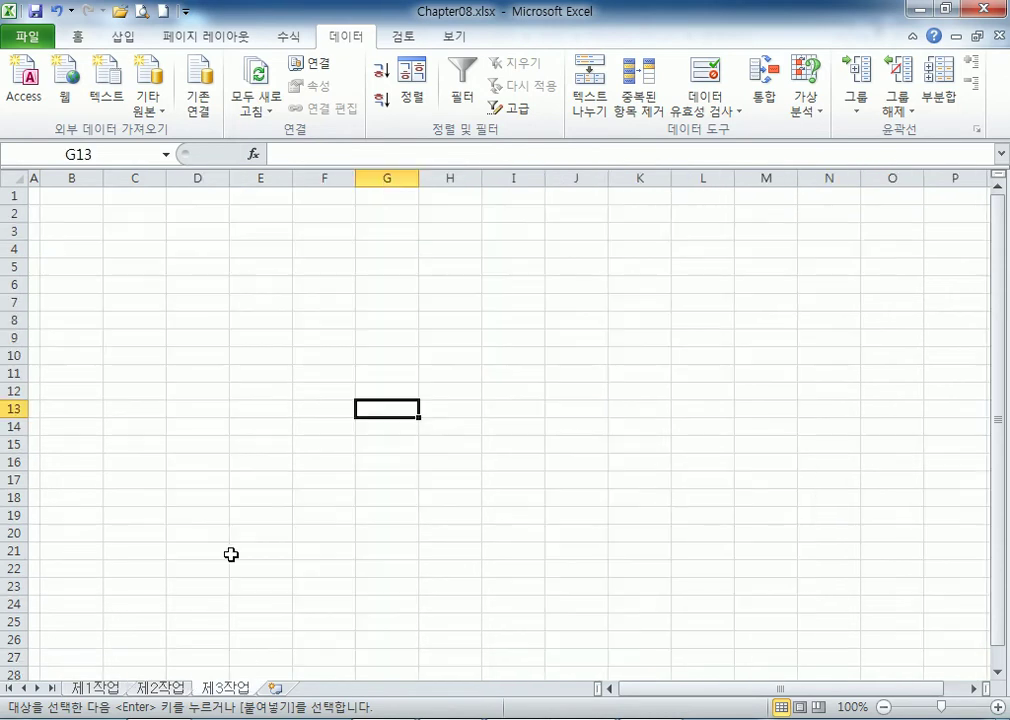
pyautogui.rightClick(88, 205)
pyautogui.click(180, 315)
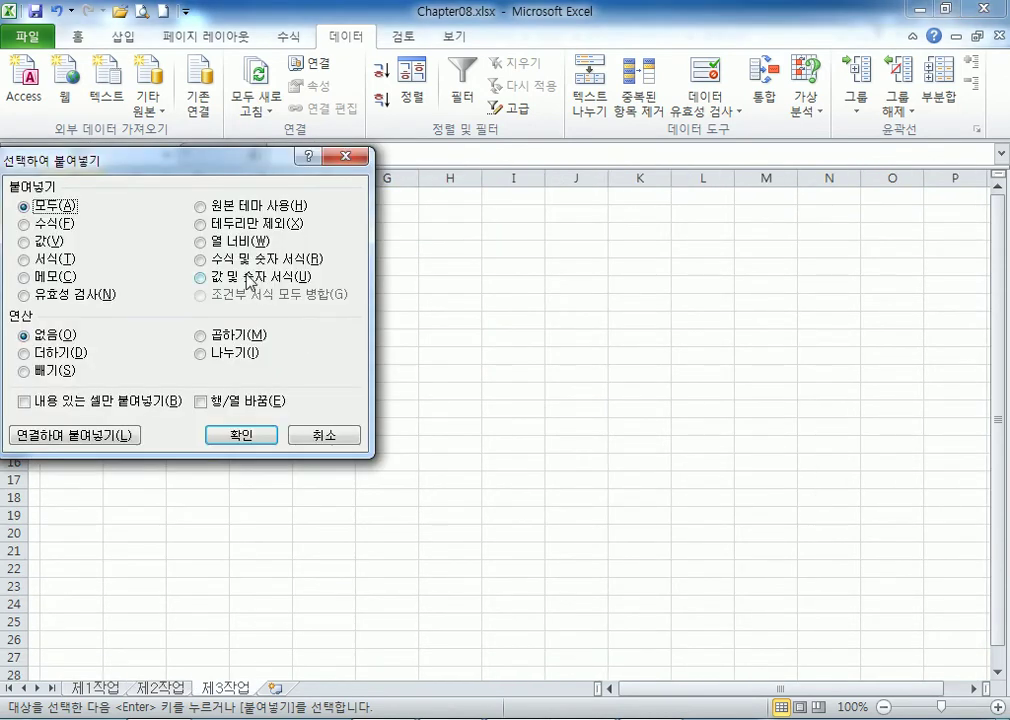
pyautogui.click(220, 241)
pyautogui.click(240, 434)
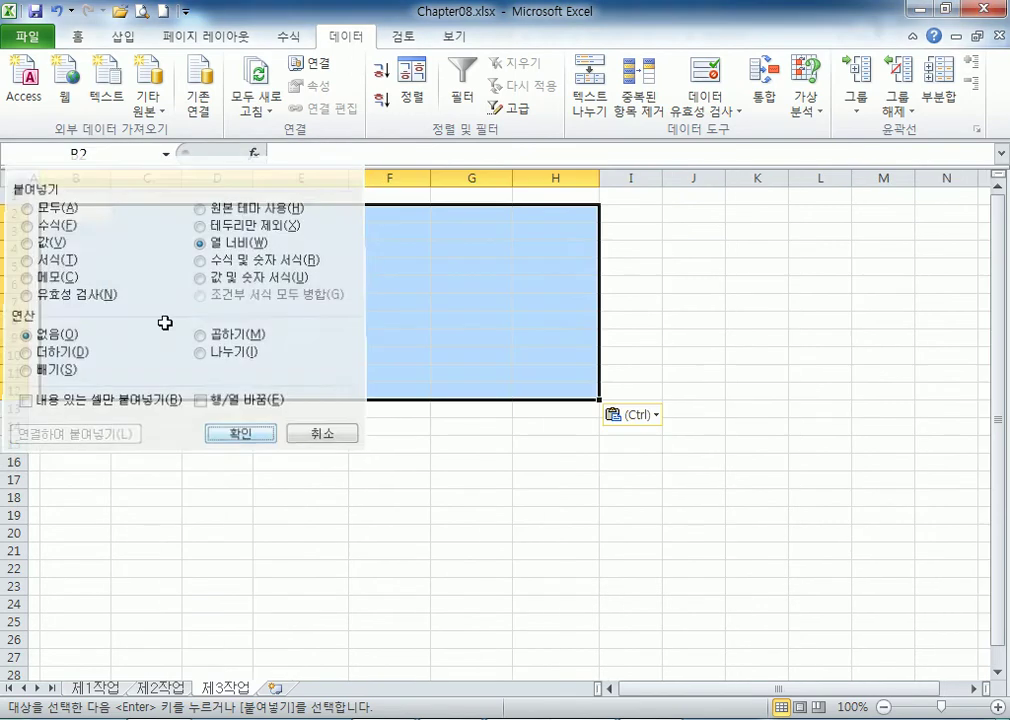
# Paste the full copied wine table with its contents and formatting at B2 on 제3작업.
pyautogui.rightClick(63, 214)
pyautogui.click(108, 298)
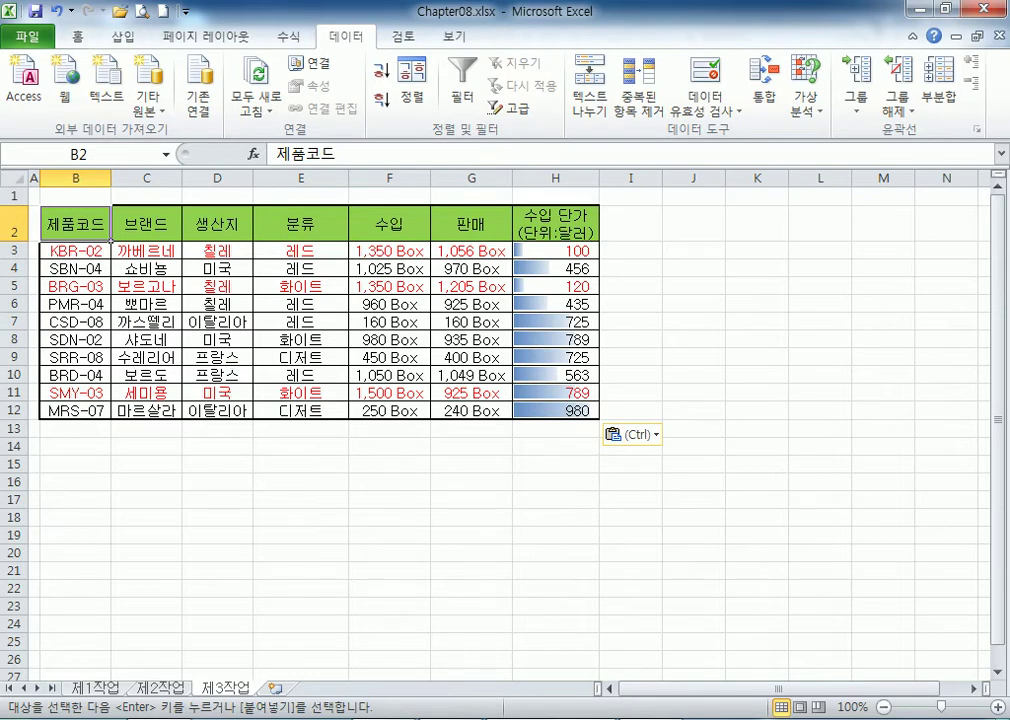
# Switch to the Notepad notes and add the heading "* 정렬 및 부분합" below the paste instructions.
pyautogui.hotkey('alt', 'Tab')
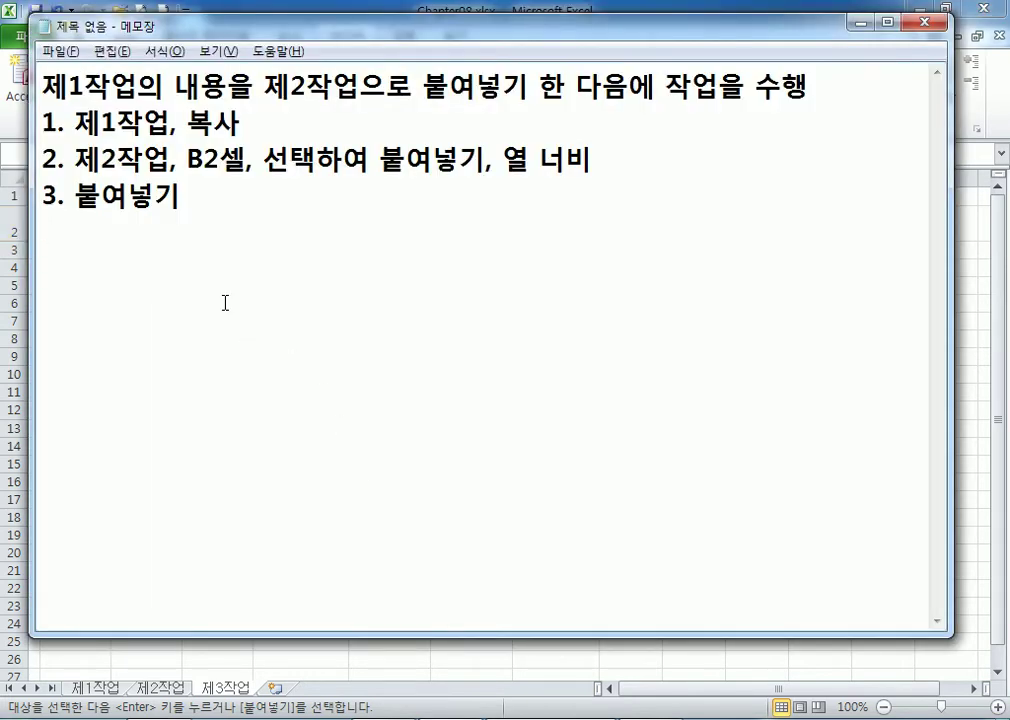
pyautogui.scroll(-5, 246, 326)
pyautogui.scroll(5, 246, 326)
pyautogui.write('정렬 및 부분합')
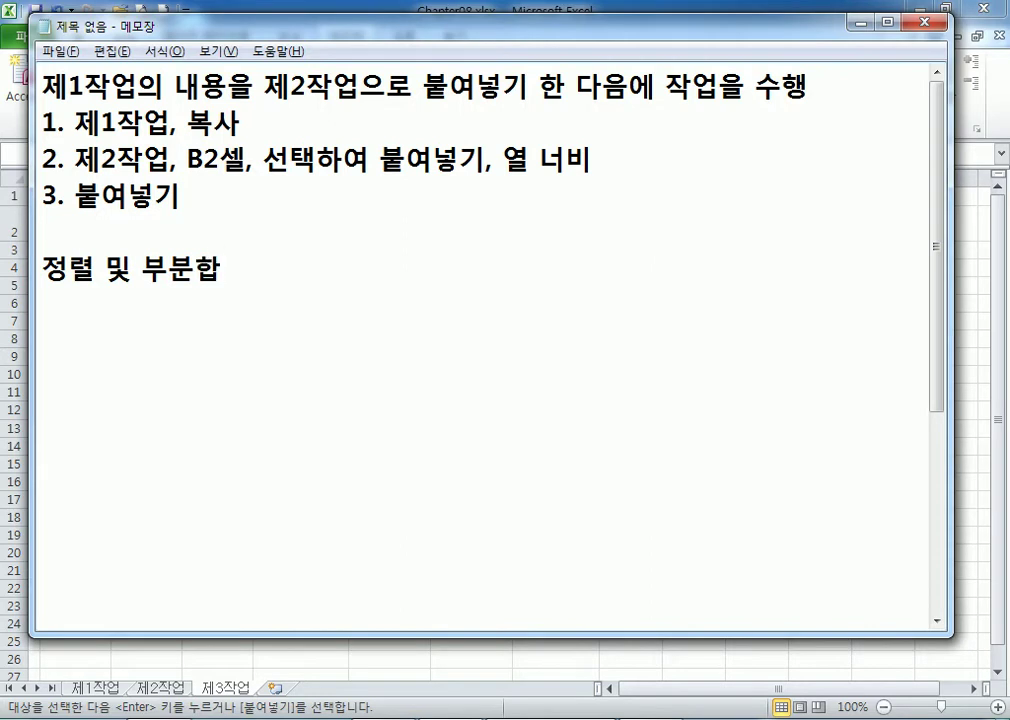
pyautogui.press('Return')
pyautogui.press('Up')
pyautogui.write('*')
# Write the line "부분합을 하기 위해서는 반드시 정렬을 먼저 한다." under the new heading.
pyautogui.press('Down')
pyautogui.write('ㅂㅜ분합을 학')
pyautogui.write('ㅣ 위해서는 ')
pyautogui.write('반드시 ')
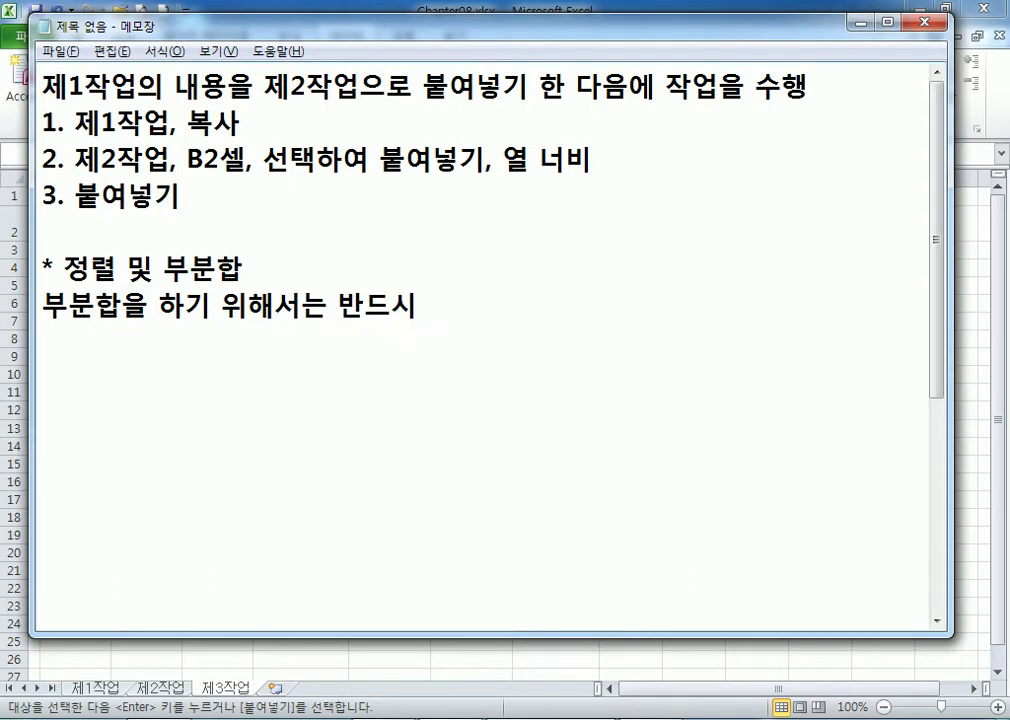
pyautogui.write('정렬을 ㅁ')
pyautogui.write('ㅓㄴ저 한다.')
pyautogui.press('Return')
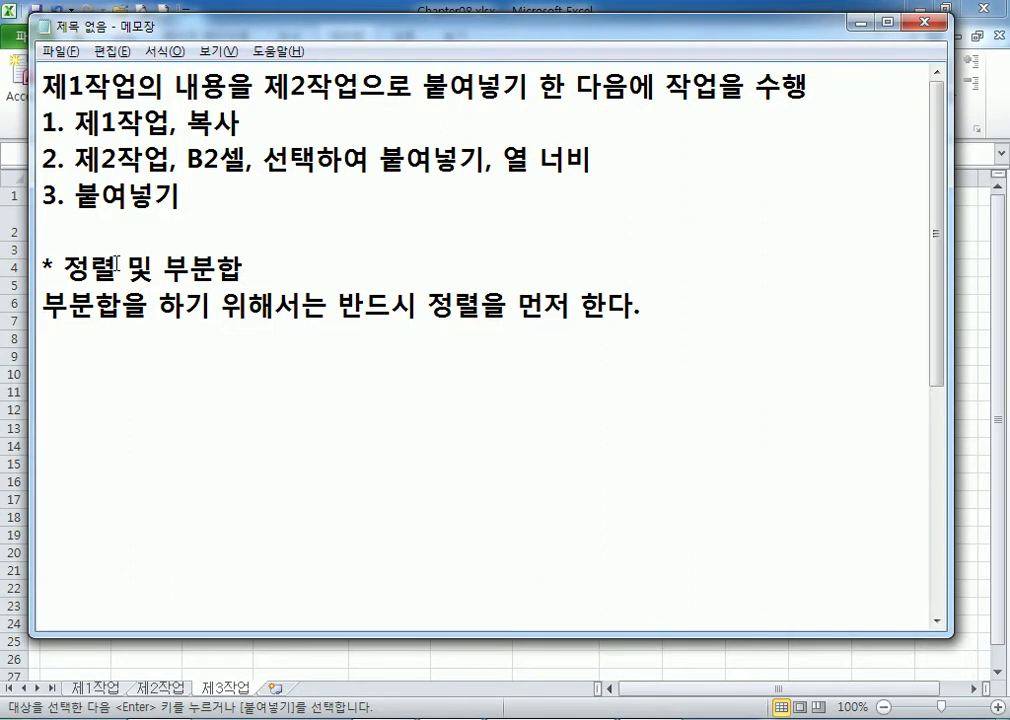
# Add the explanation "부분합 : 그룹별 계산, 그룹별로 정렬을 먼저 해야만 한다." on the following line.
pyautogui.write('부부ㄴ합')
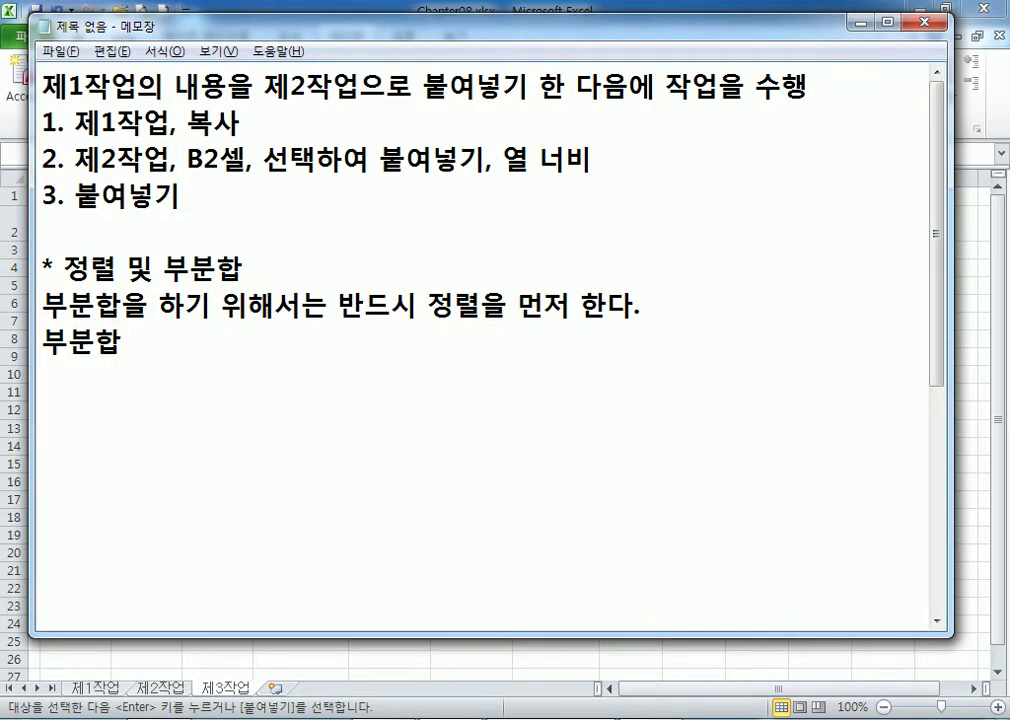
pyautogui.write(' : 그룹별')
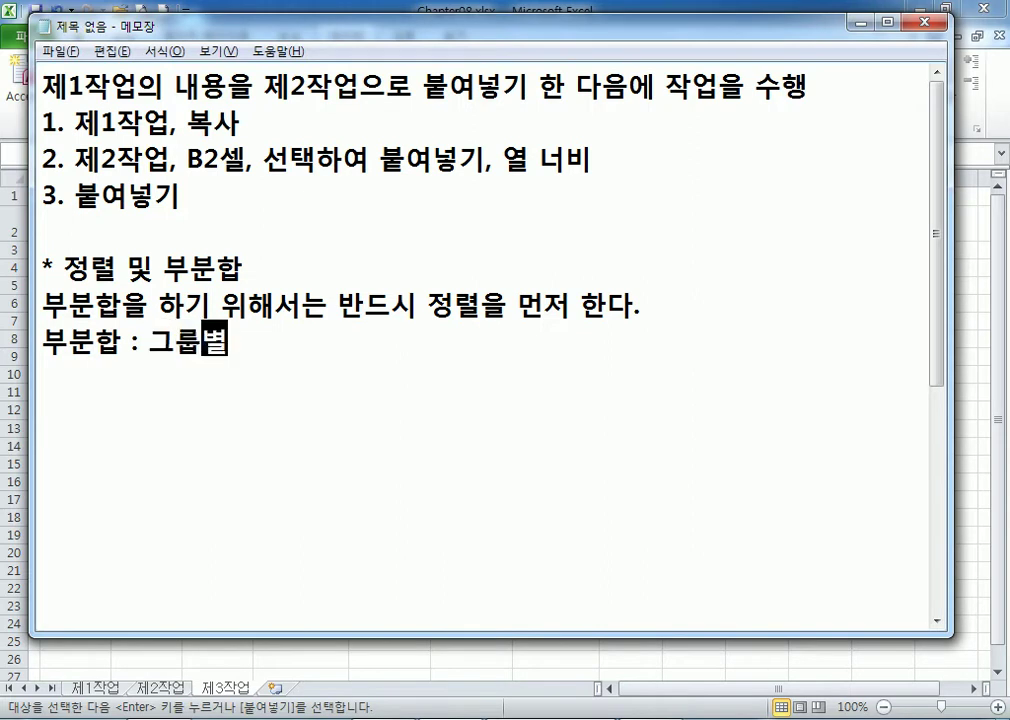
pyautogui.write(' ㄱㅖ산')
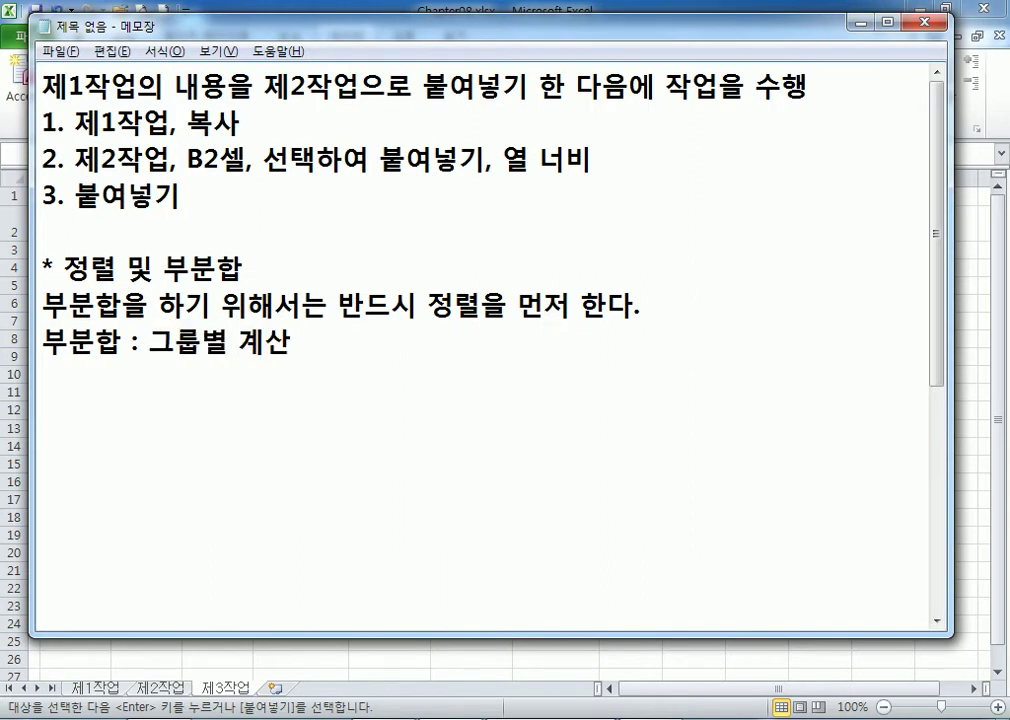
pyautogui.write(', 그룹')
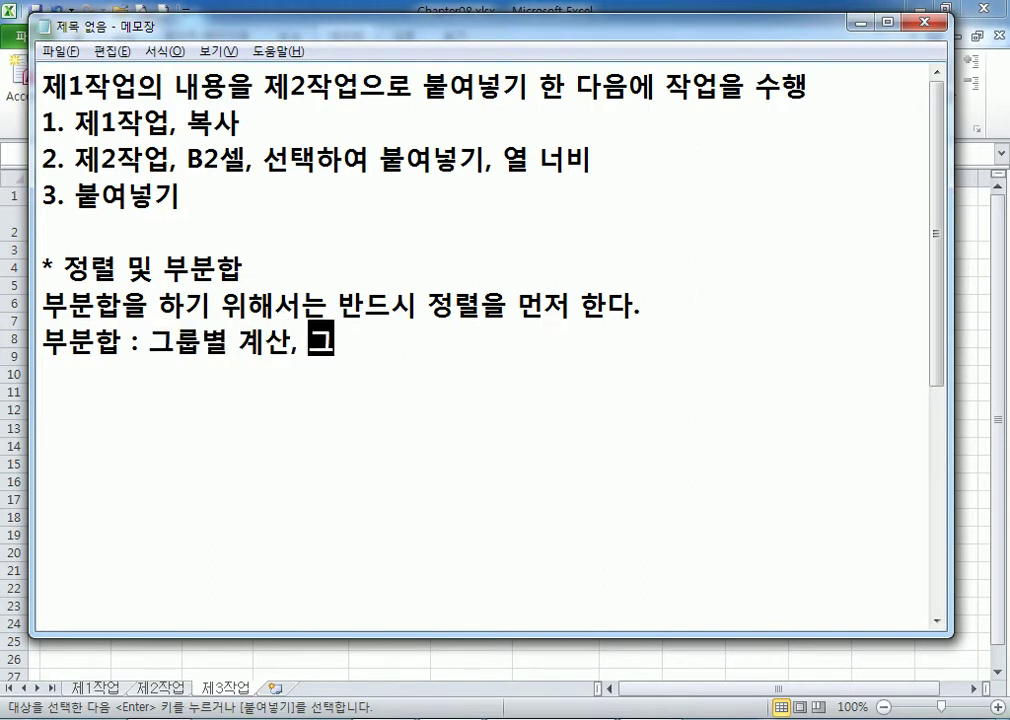
pyautogui.write('별로 정렬')
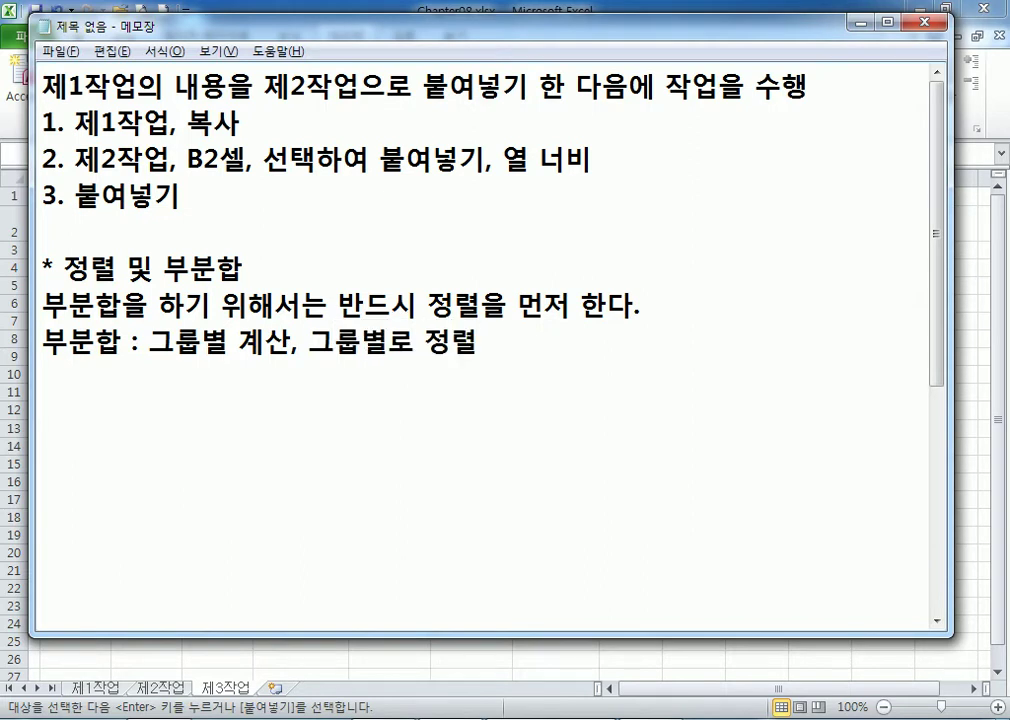
pyautogui.write('을 먼저 ')
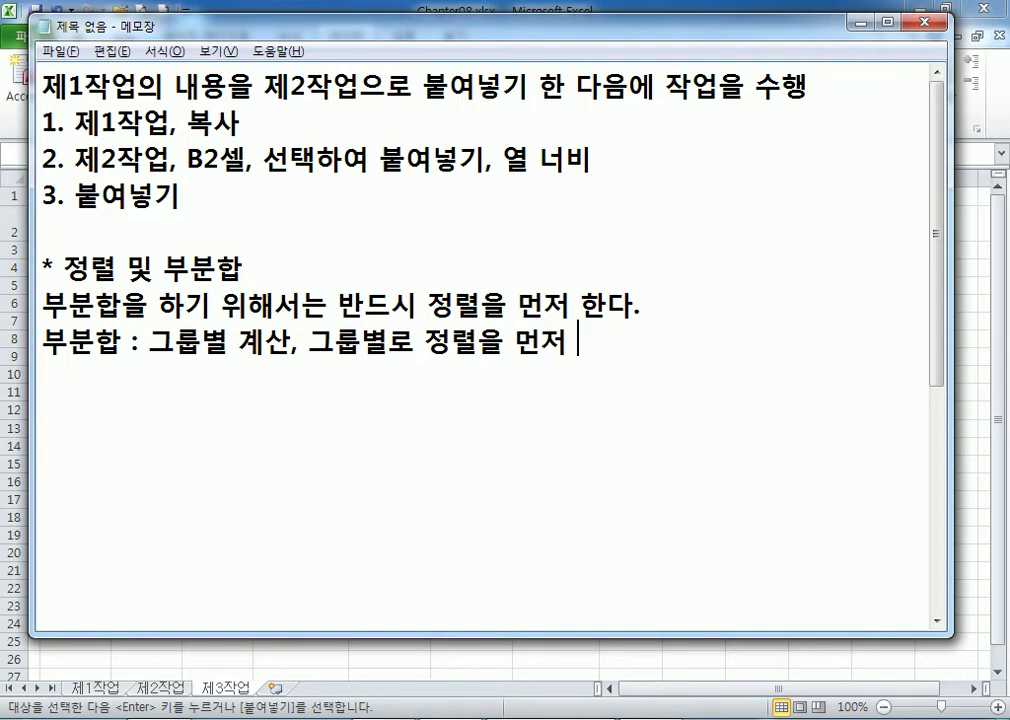
pyautogui.write('해야만 하낟.')
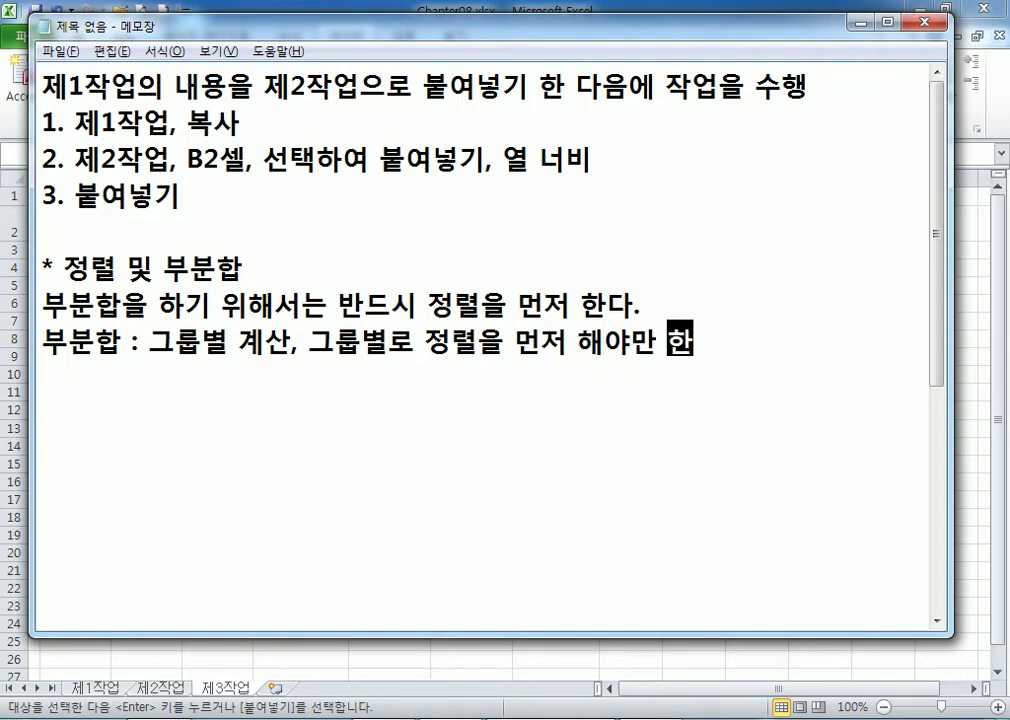
pyautogui.press('BackSpace')
pyautogui.press('BackSpace')
pyautogui.press('BackSpace')
pyautogui.write('한다.')
pyautogui.press('Return')
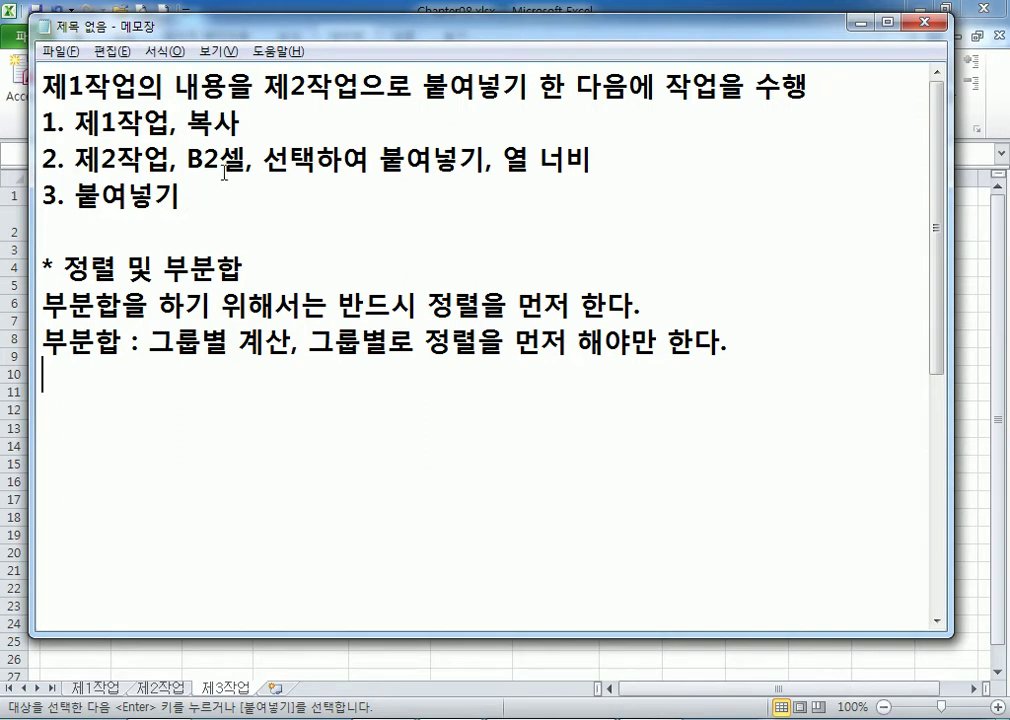
# Switch back to Chapter08.xlsx and examine the 분류 column entries of the wine table on 제3작업.
pyautogui.hotkey('alt', 'Tab')
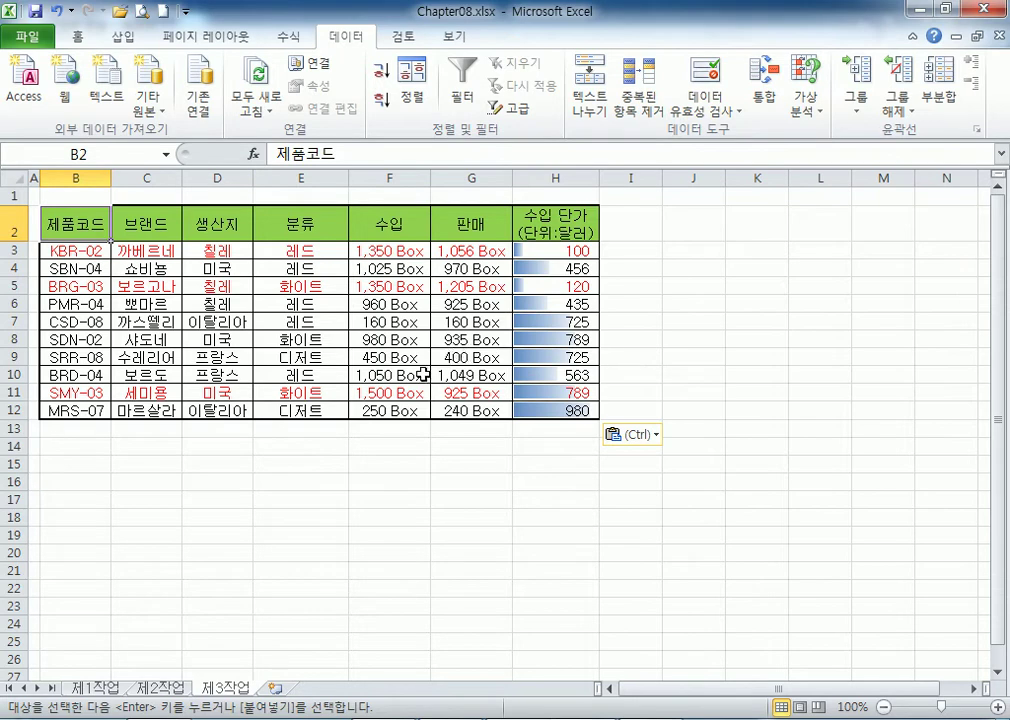
pyautogui.click(283, 320)
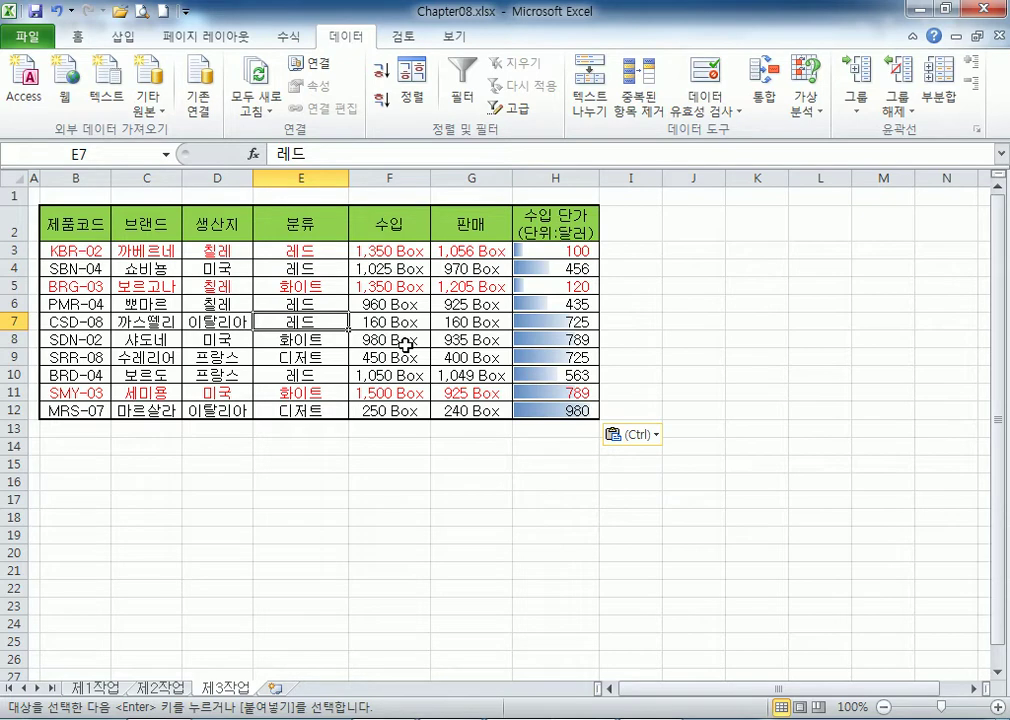
pyautogui.click(309, 177)
pyautogui.click(322, 286)
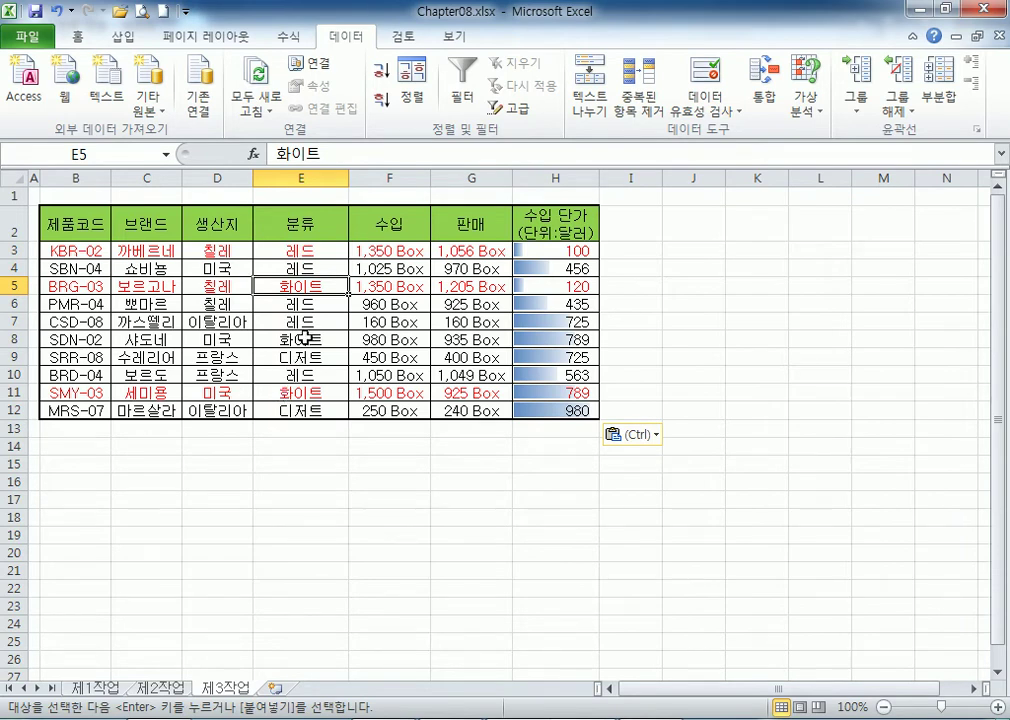
# Return to the Notepad notes and add the definition "* 정렬 : 순서대로 나열하는 것" after a blank line.
pyautogui.click(434, 712)
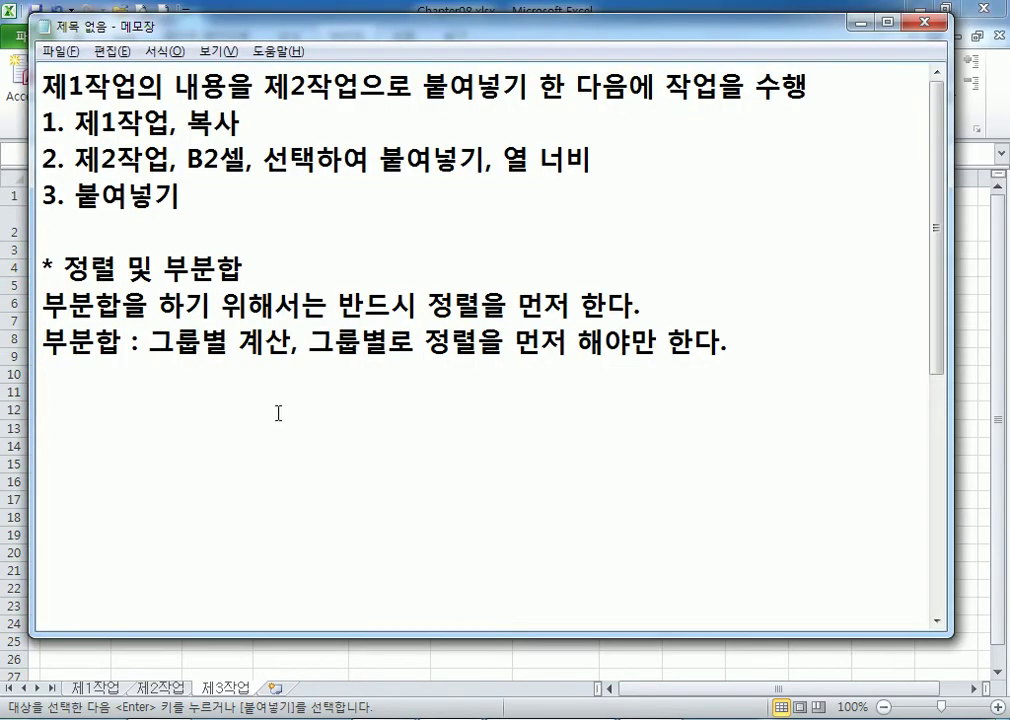
pyautogui.press('Return')
pyautogui.write('* 정렬 : 순서')
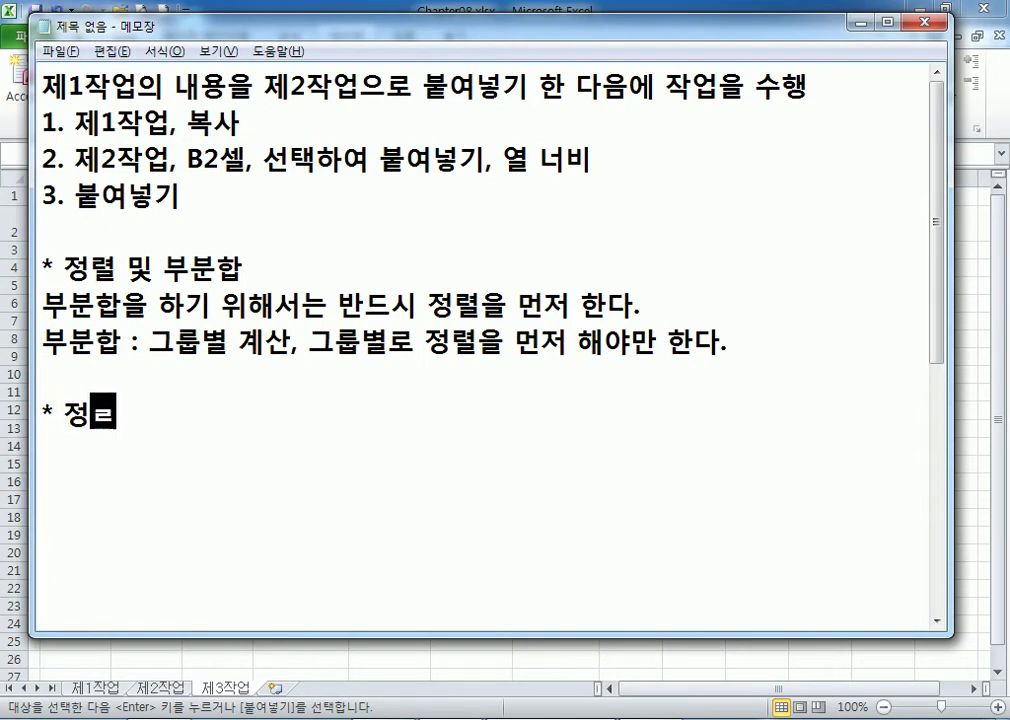
pyautogui.write('대로 ')
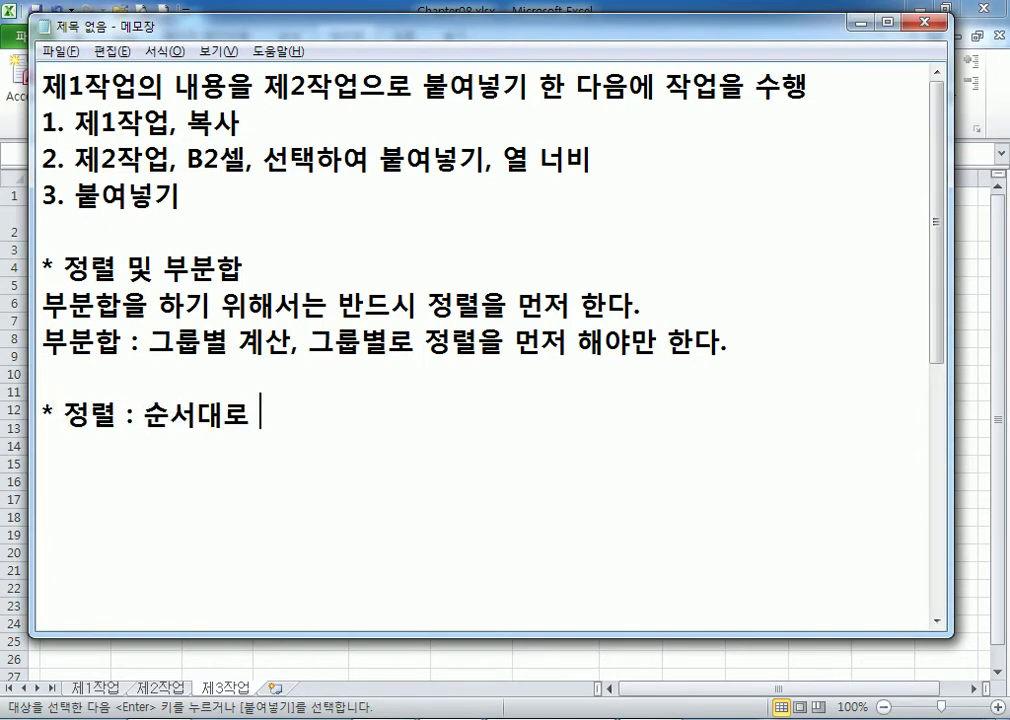
pyautogui.write('나열하는 것')
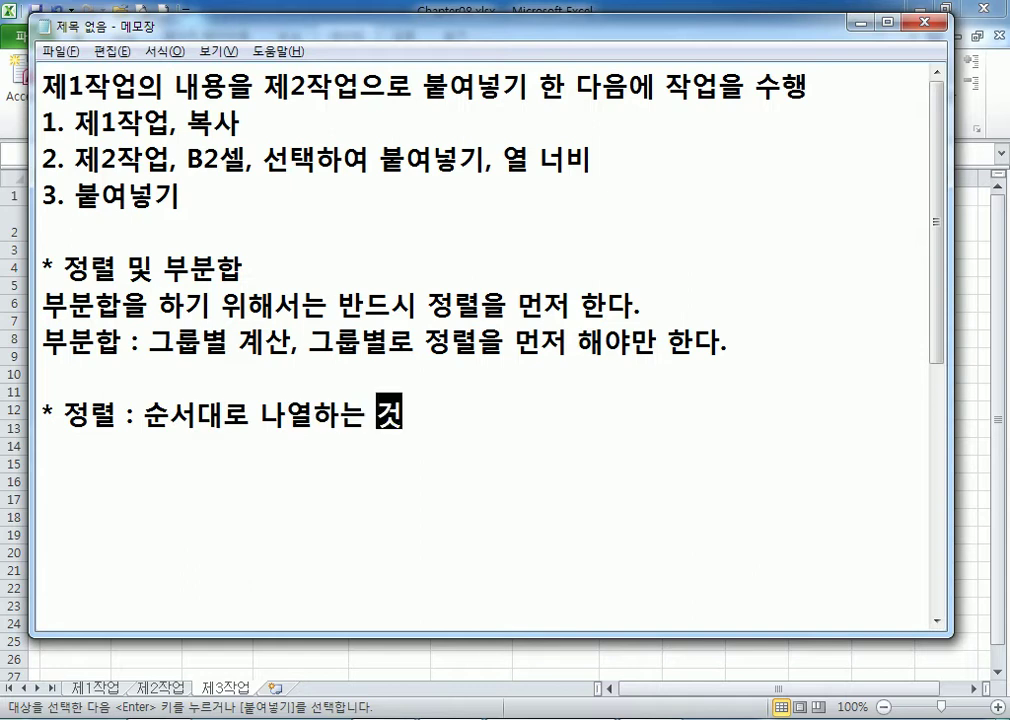
pyautogui.press('Return')
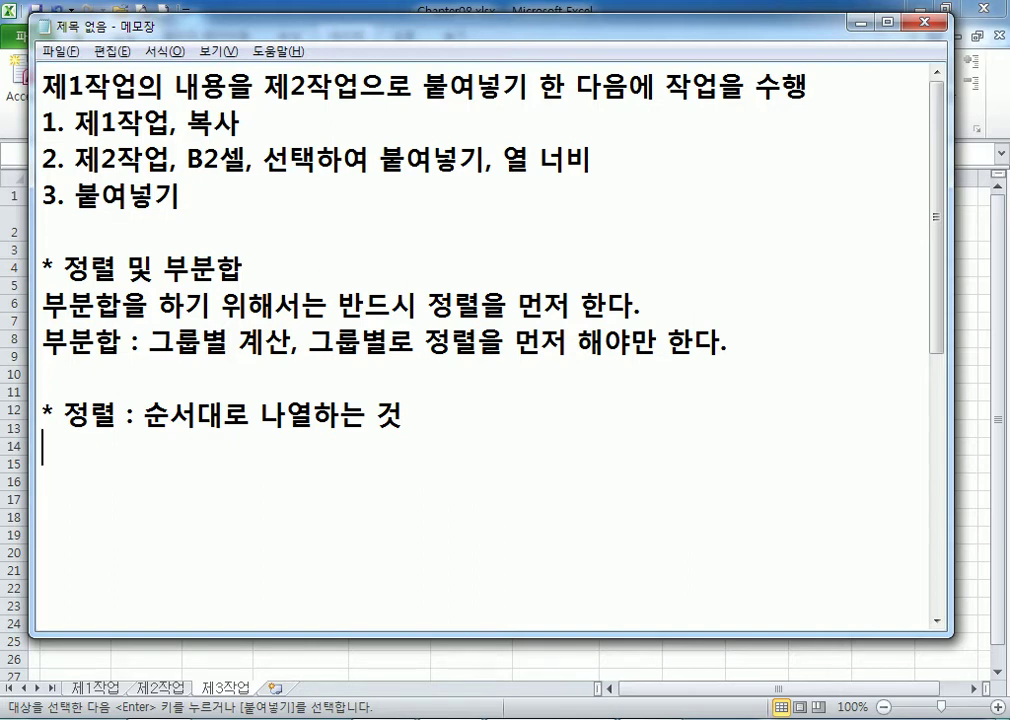
# Add the line "정렬방법 : 오름차순, 내림차순," under the 정렬 definition.
pyautogui.write('정')
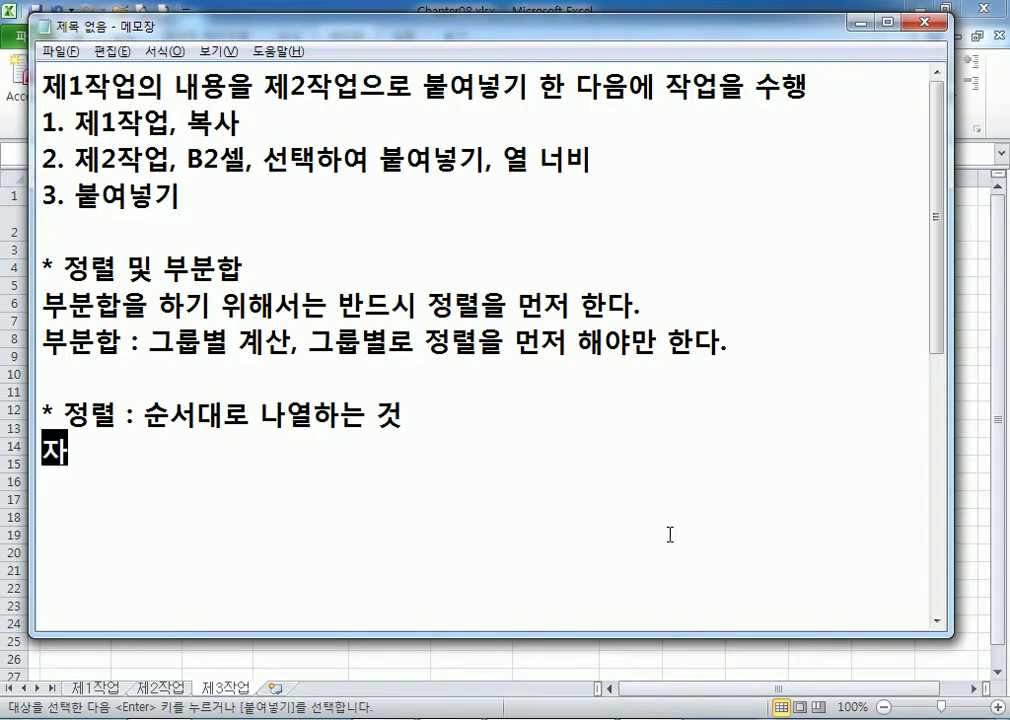
pyautogui.write('렬방법')
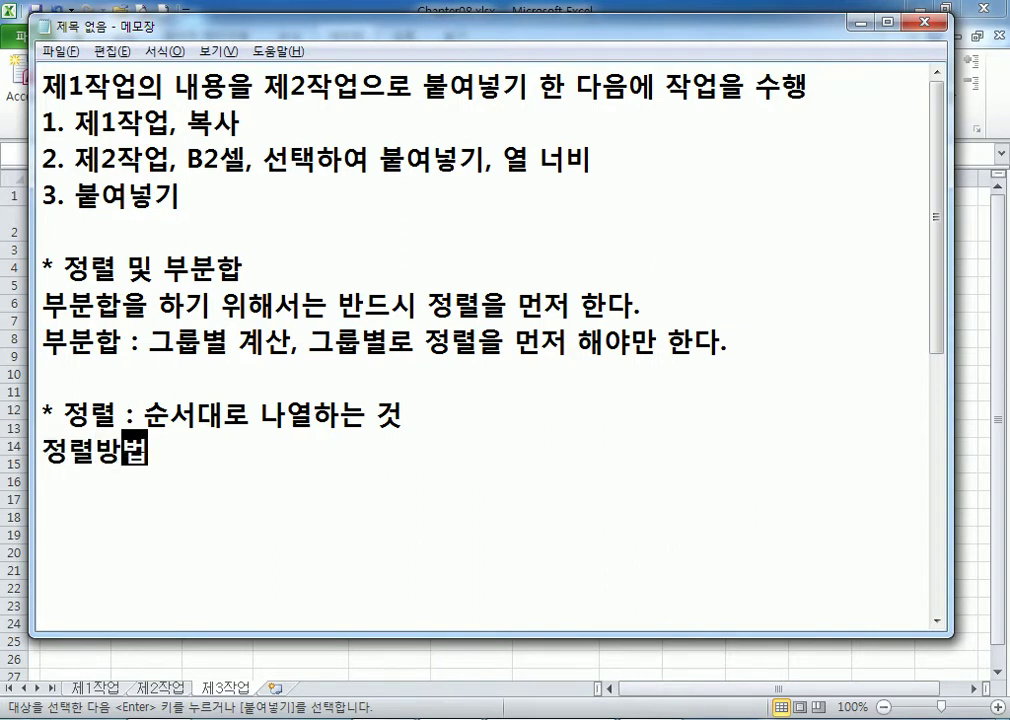
pyautogui.write(' : 올름차순')
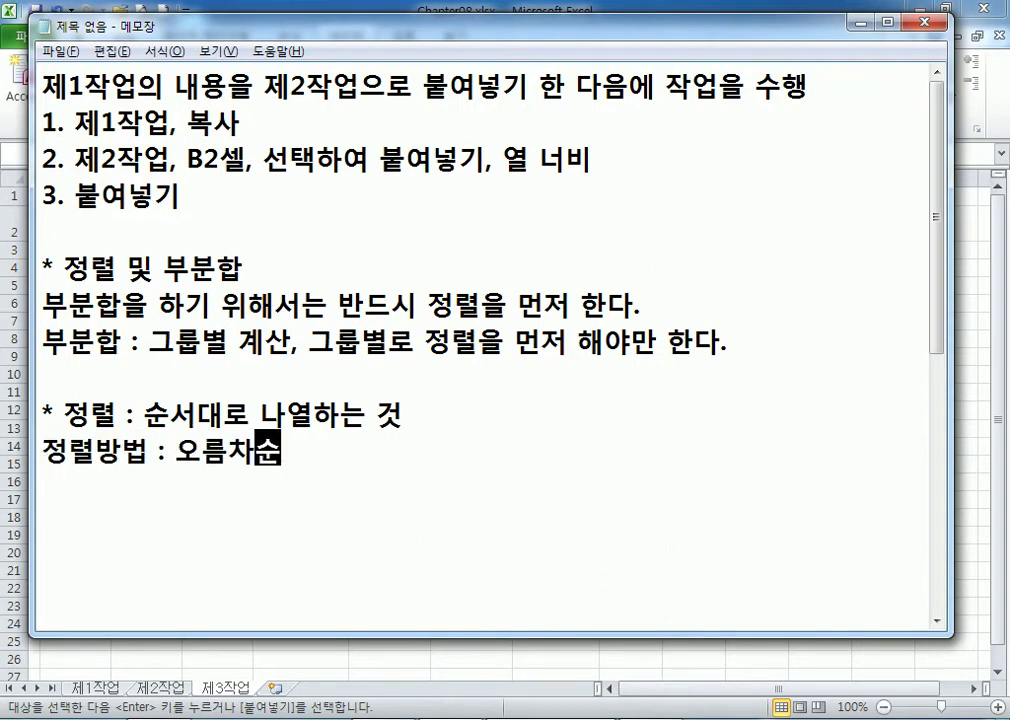
pyautogui.write(', 내림차순,')
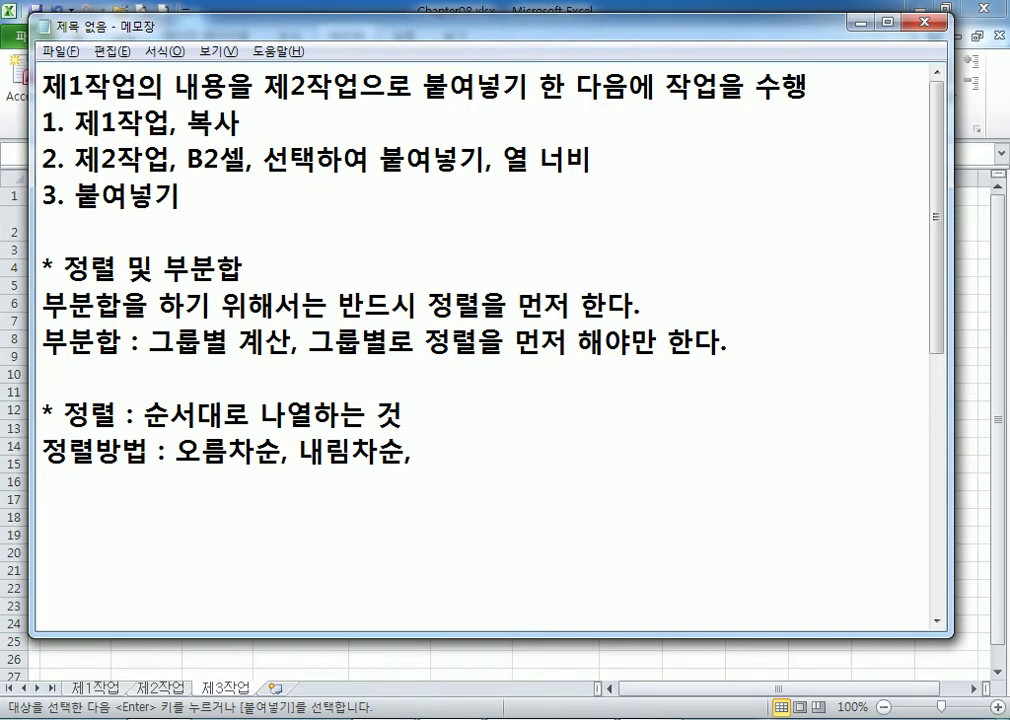
# Write the custom sort order "레드 > 화이트 > 디저트" on a new line below the sort methods.
pyautogui.press('Return')
pyautogui.write('레드')
pyautogui.write(' > 호')
pyautogui.write('화이트 ?')
pyautogui.press('BackSpace')
pyautogui.write('> ㄷ')
pyautogui.write('디저트')
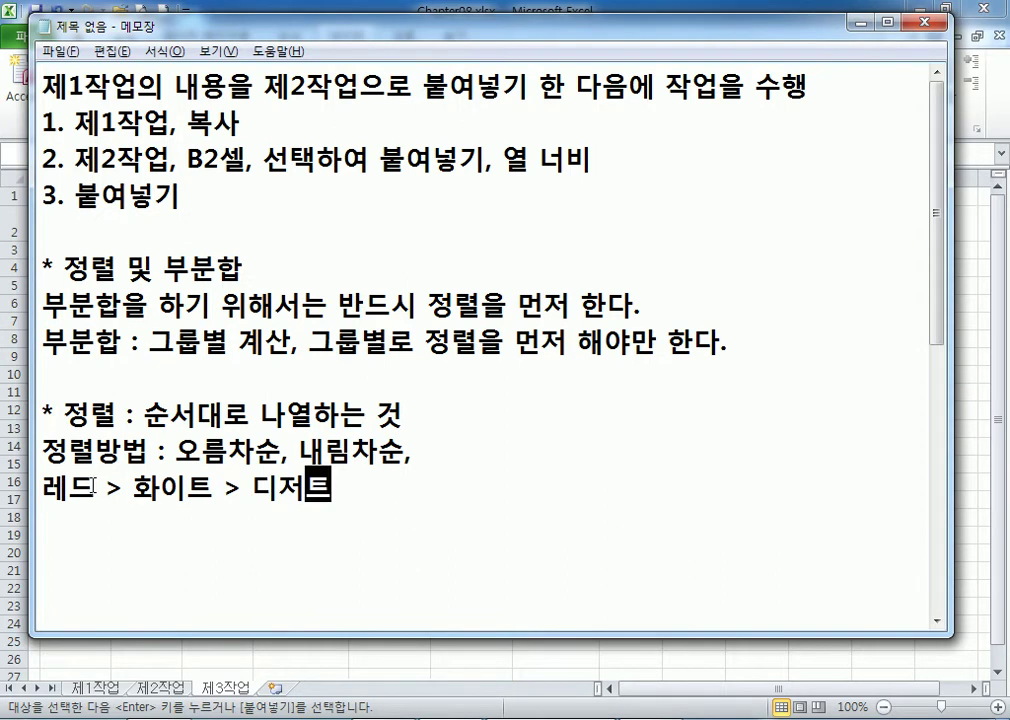
# Compare the first syllables of 레드, 화이트 and 디저트 with the 오름차순 and 내림차순 methods.
pyautogui.scroll(-3, 93, 487)
pyautogui.moveTo(42, 160); pyautogui.dragTo(68, 160)
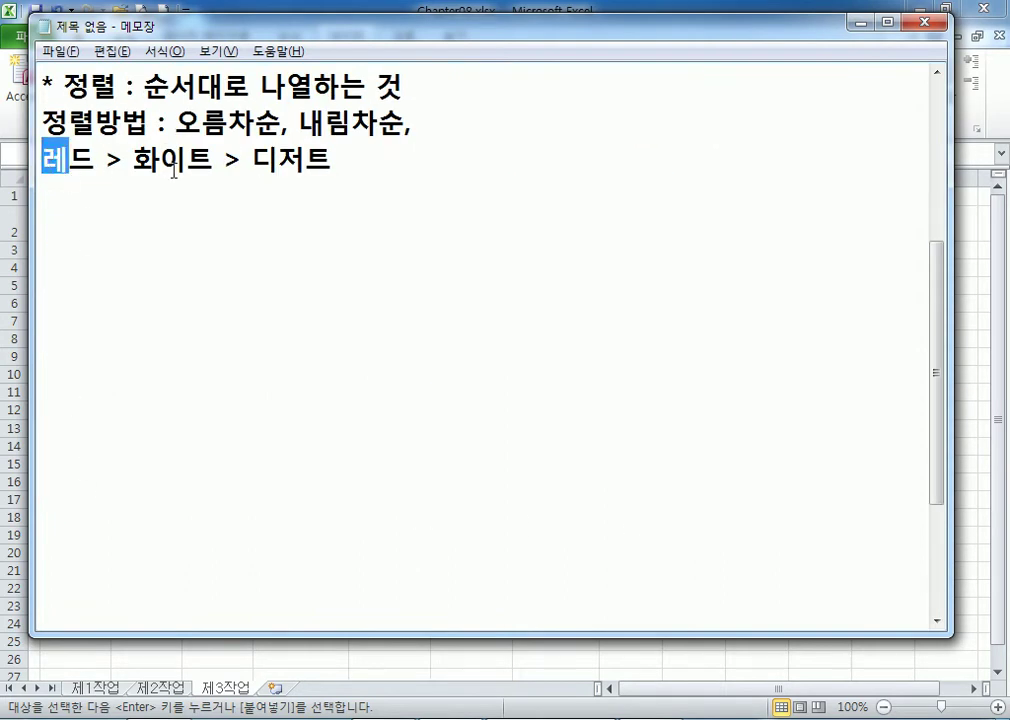
pyautogui.moveTo(134, 160); pyautogui.dragTo(158, 160)
pyautogui.moveTo(253, 160); pyautogui.dragTo(277, 160)
pyautogui.click(397, 200)
pyautogui.scroll(1, 361, 232)
pyautogui.moveTo(176, 232); pyautogui.dragTo(352, 232)
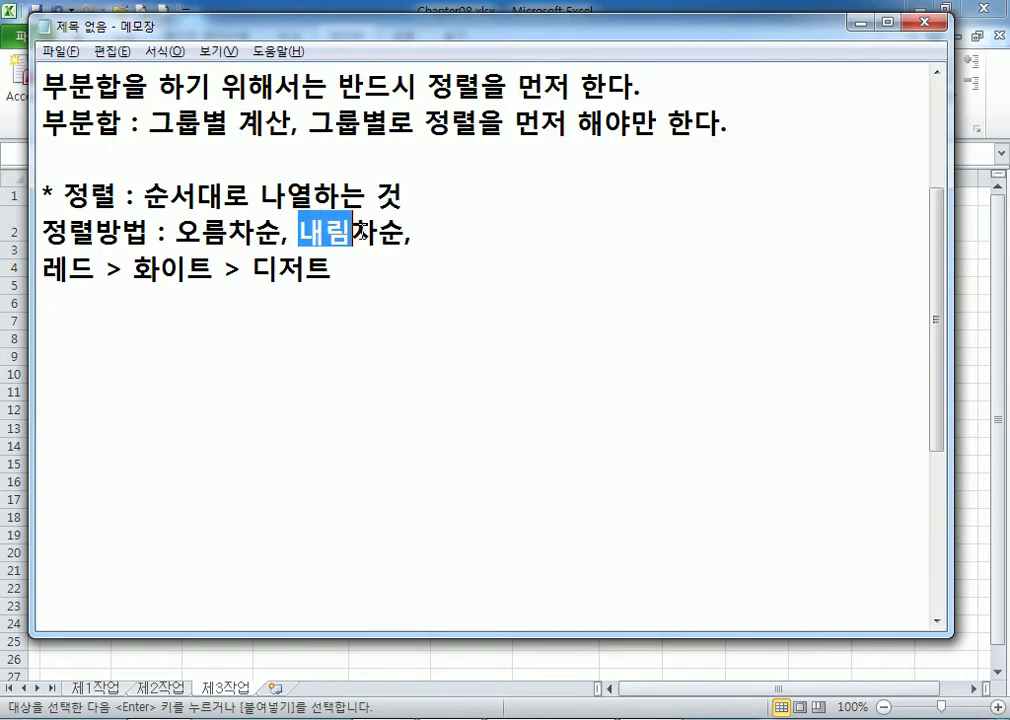
# Annotate 오름차순 with "(ㄱ~ㅎ)" and 내림차순 with "(ㅎ~ㄱ)" in the 정렬방법 line.
pyautogui.moveTo(280, 232); pyautogui.dragTo(290, 232)
pyautogui.press('Left')
pyautogui.write('(ㄱ~')
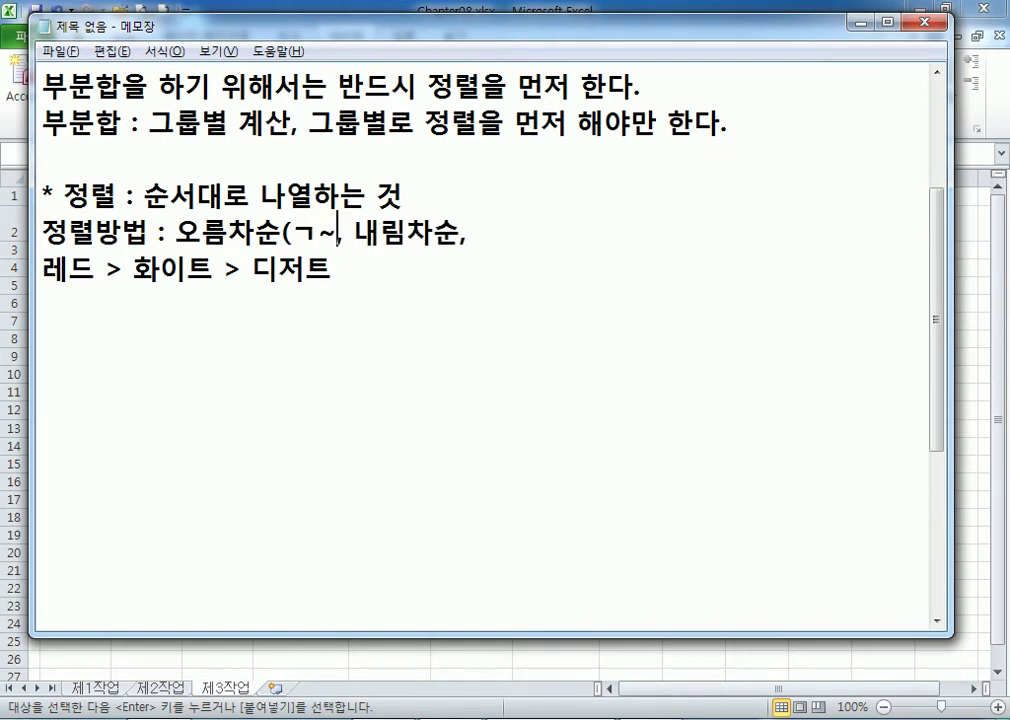
pyautogui.write('ㅎ)')
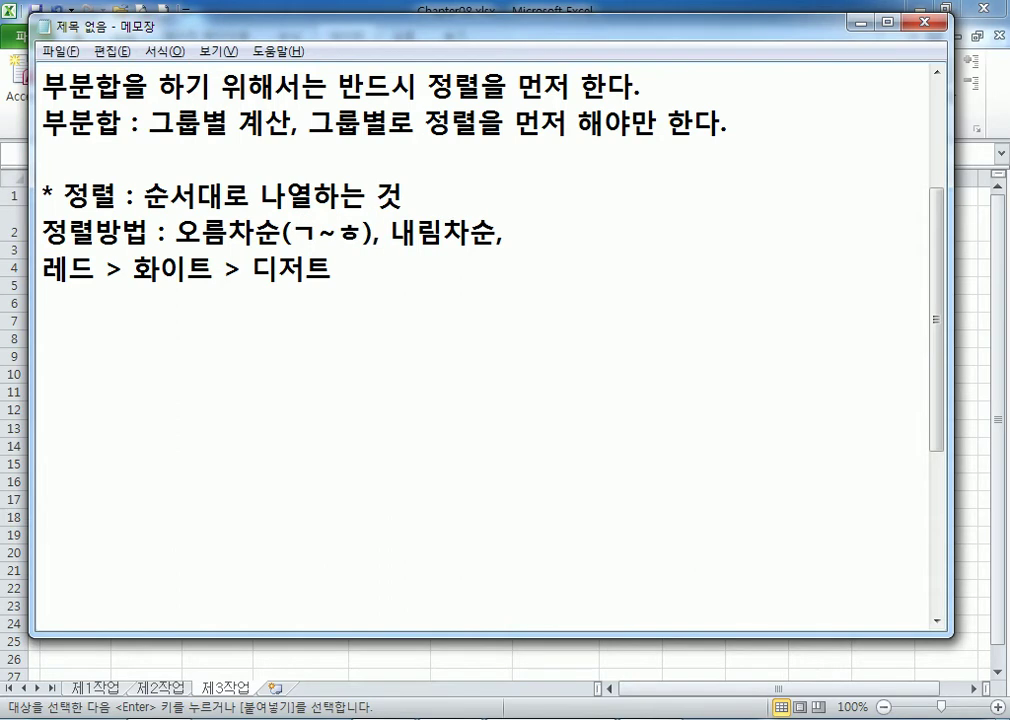
pyautogui.press('End')
pyautogui.press('Left')
pyautogui.press('Left')
pyautogui.write('(ㅎ')
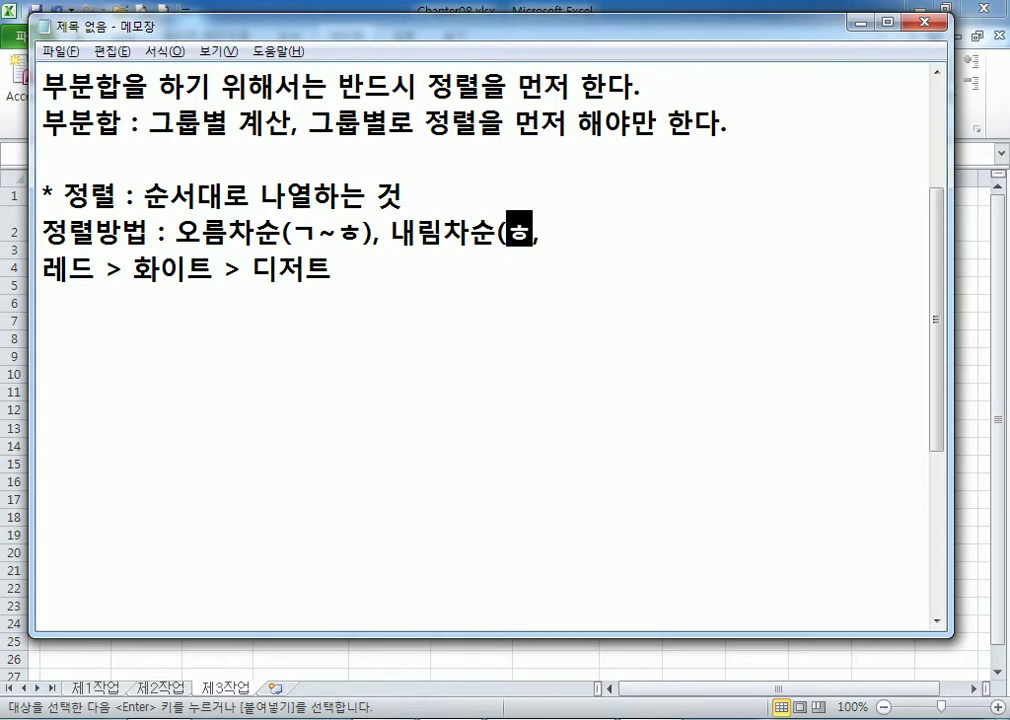
pyautogui.write('~ㄱ)')
# Append "사용자 지정 정렬" as the third method at the end of the 정렬방법 line.
pyautogui.click(604, 233)
pyautogui.write('사용자 ㅣㅈ')
pyautogui.press('BackSpace')
pyautogui.press('BackSpace')
pyautogui.write('지정')
pyautogui.press('BackSpace')
pyautogui.press('BackSpace')
pyautogui.write('정렬')
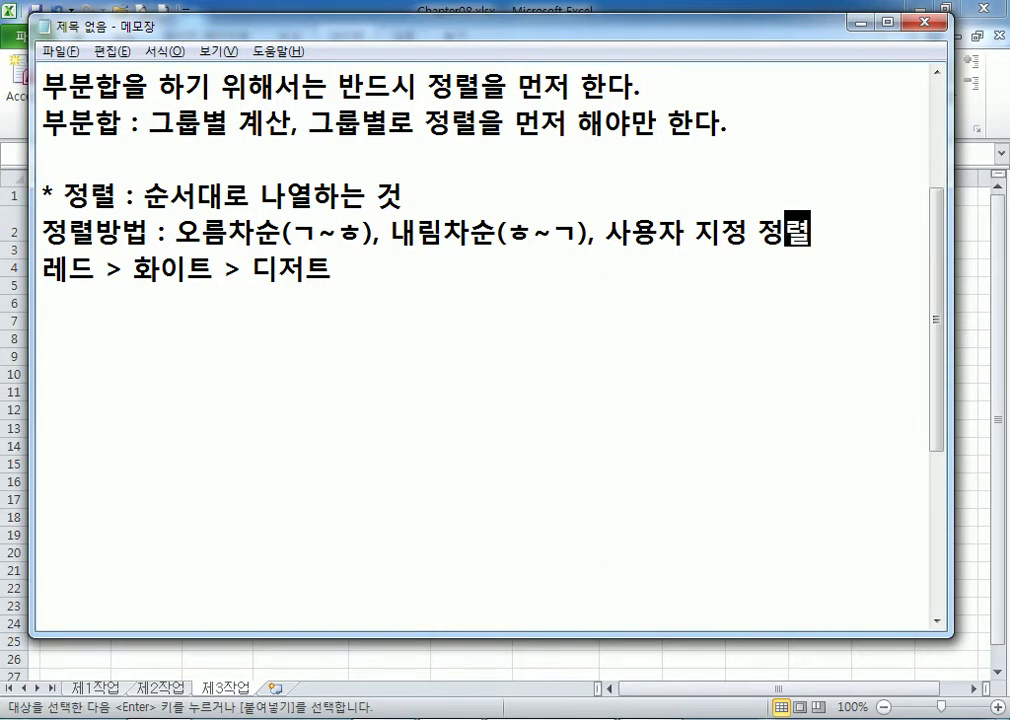
# Review the three sort methods in the 정렬방법 line, then return to the 제3작업 sheet in Chapter08.xlsx.
pyautogui.moveTo(229, 232); pyautogui.dragTo(255, 232)
pyautogui.moveTo(416, 232); pyautogui.dragTo(443, 232)
pyautogui.moveTo(607, 232); pyautogui.dragTo(813, 233)
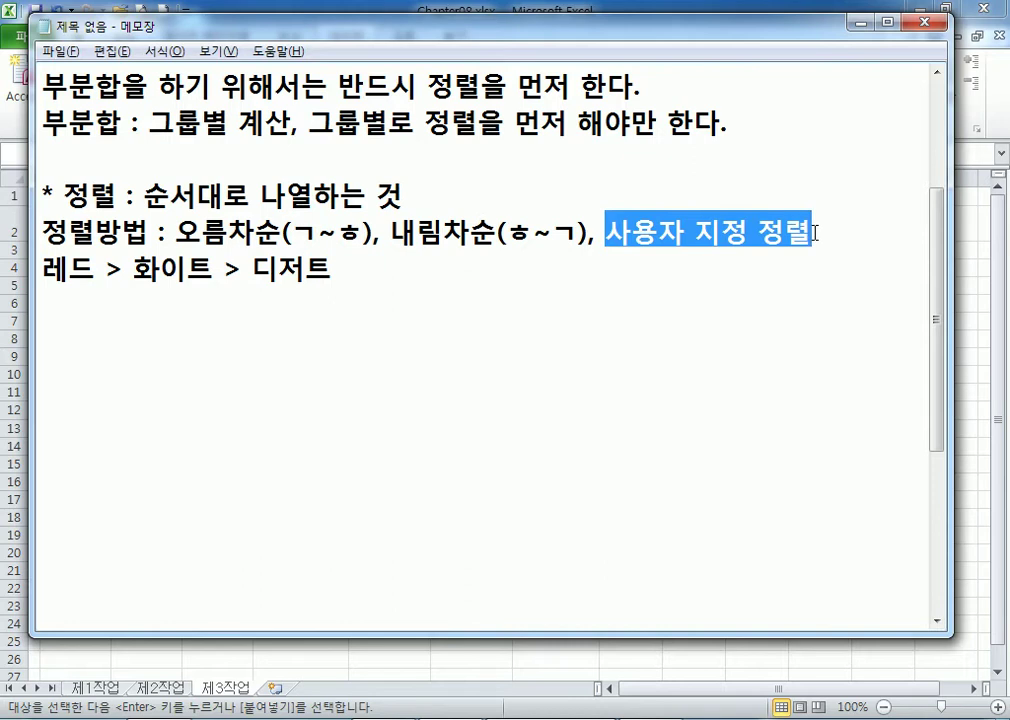
pyautogui.click(737, 289)
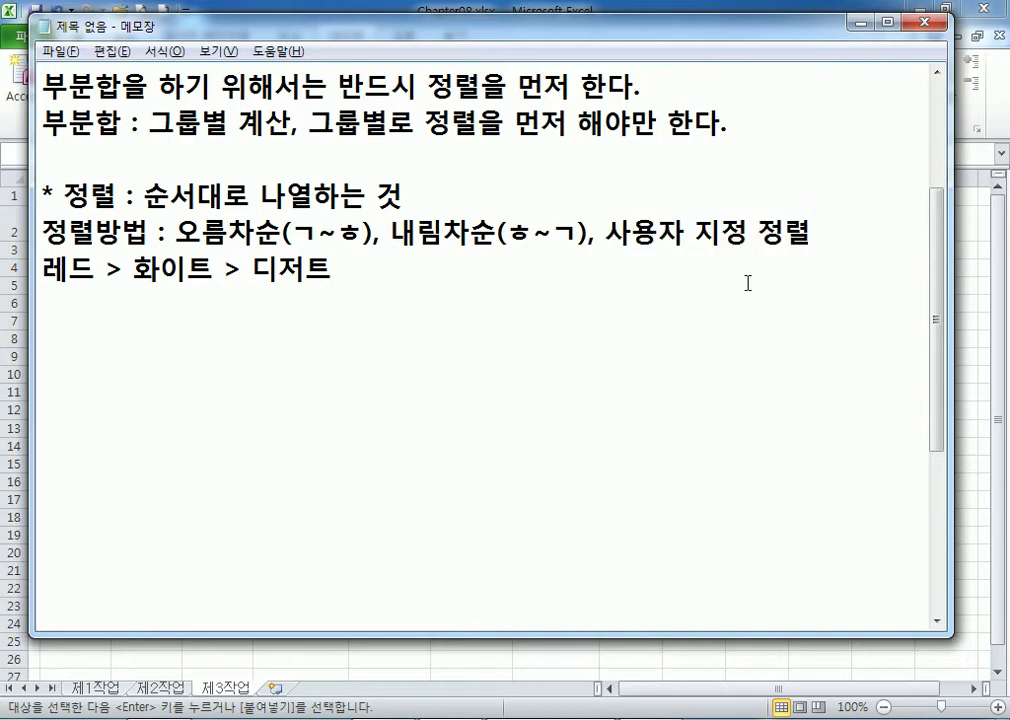
pyautogui.press('Return')
pyautogui.hotkey('alt', 'Tab')
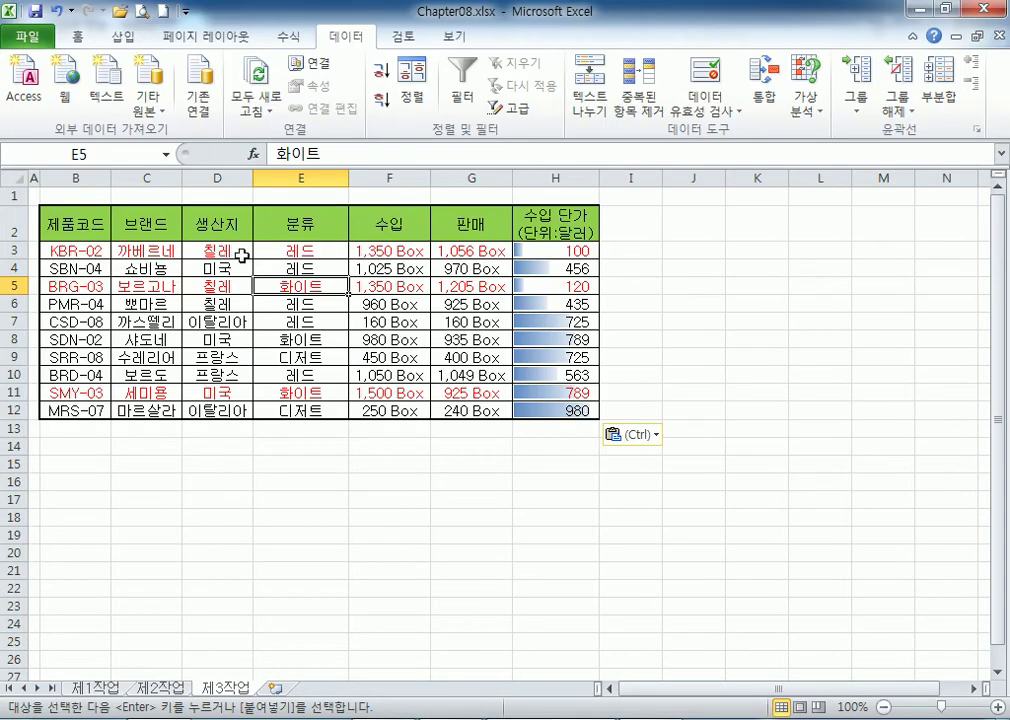
pyautogui.moveTo(79, 221); pyautogui.dragTo(559, 408)
pyautogui.click(416, 104)
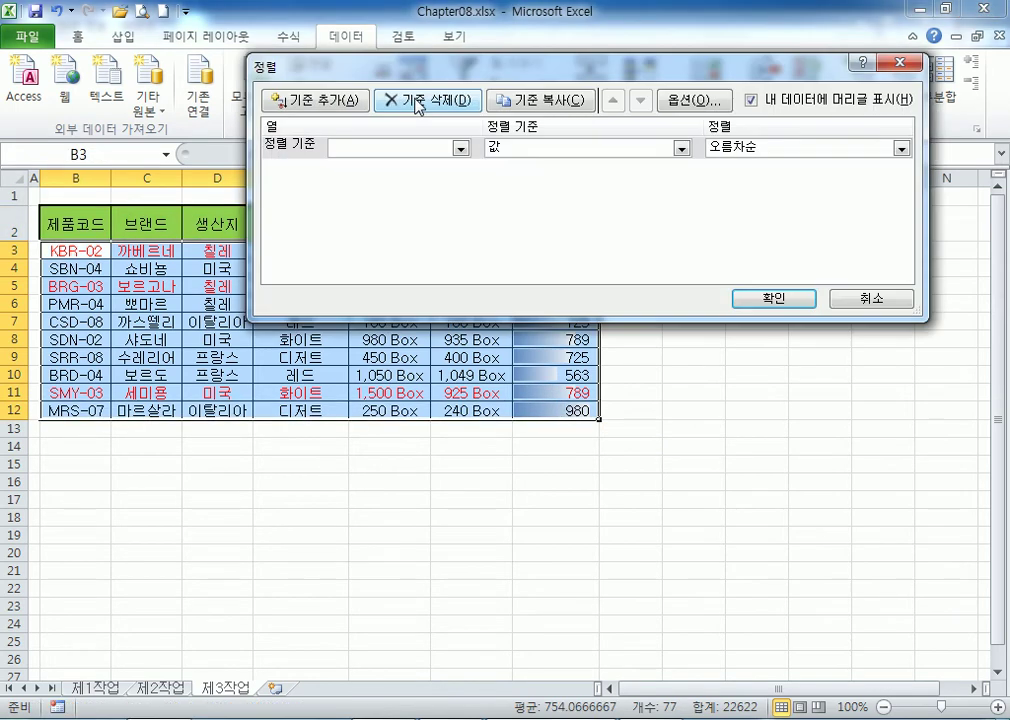
pyautogui.press('Escape')
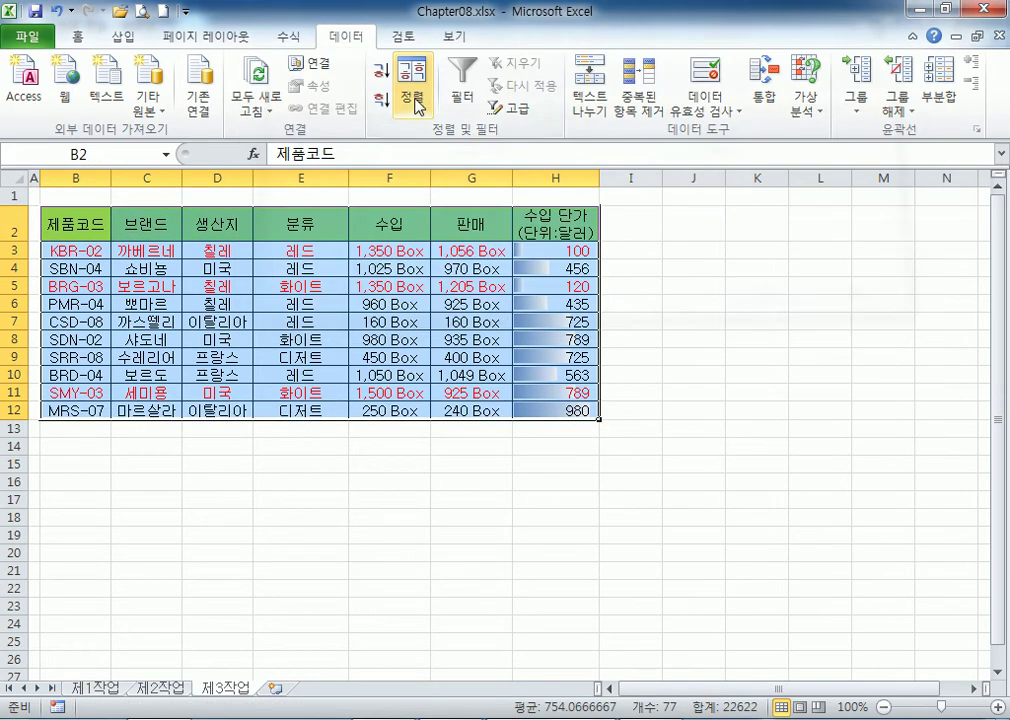
pyautogui.click(288, 220)
pyautogui.click(412, 97)
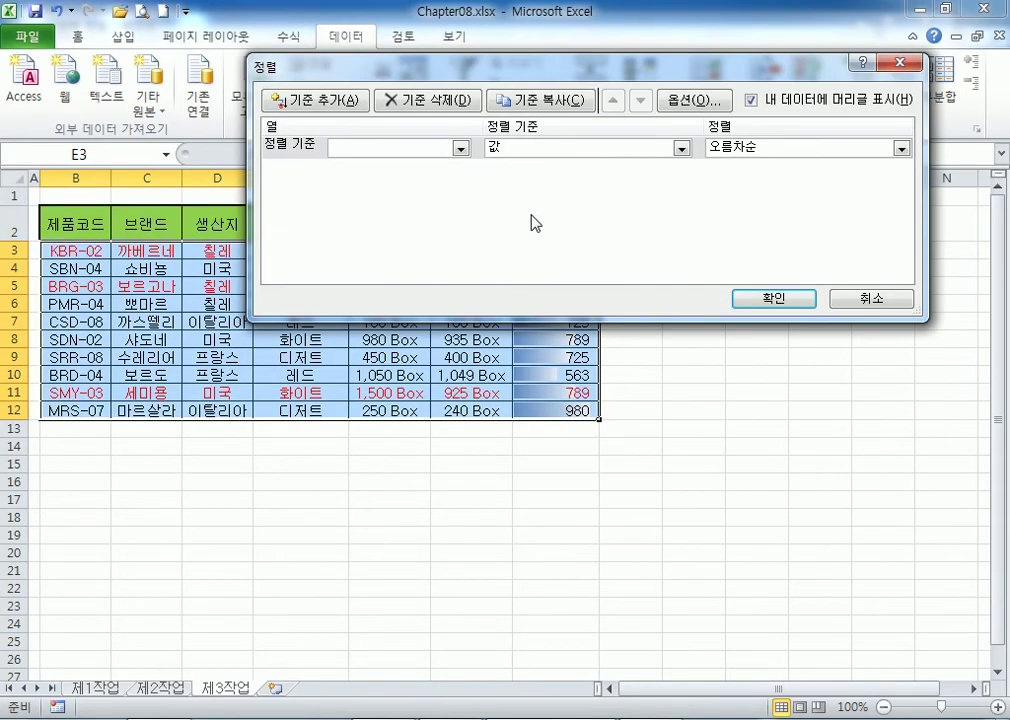
pyautogui.click(460, 148)
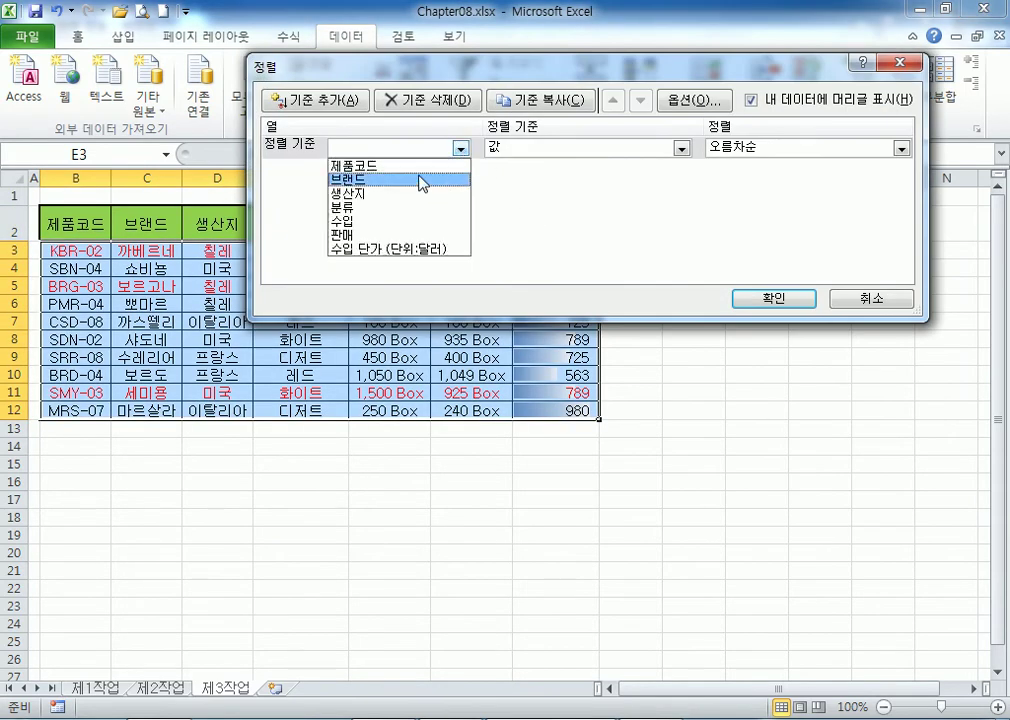
pyautogui.click(397, 207)
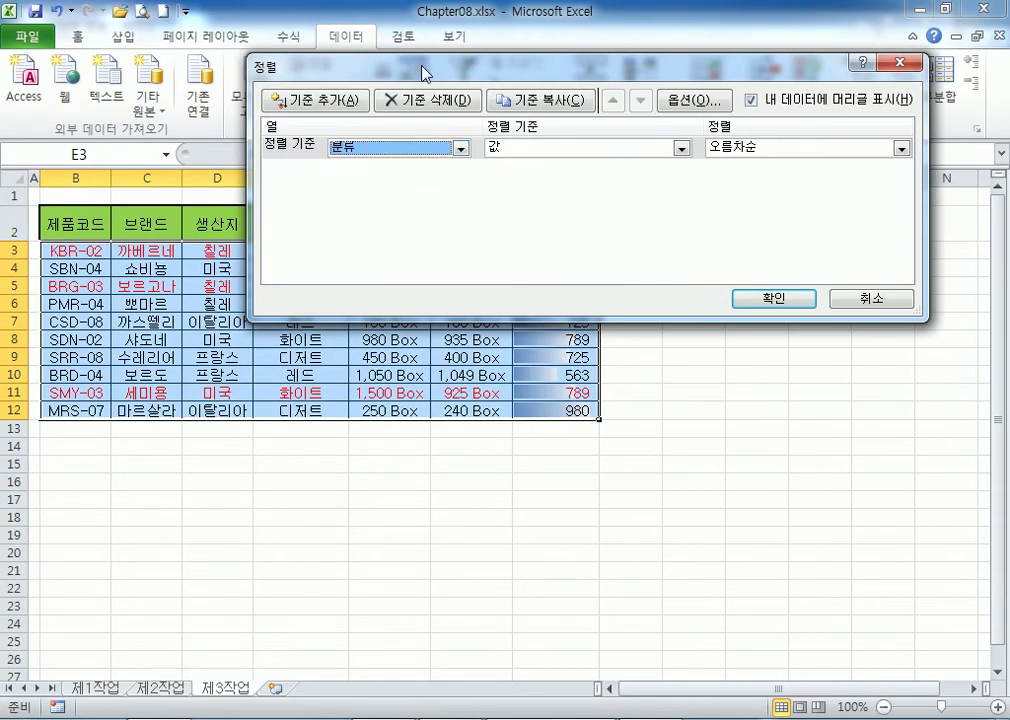
pyautogui.moveTo(423, 75); pyautogui.dragTo(581, 57)
pyautogui.press('Escape')
pyautogui.moveTo(79, 226); pyautogui.dragTo(541, 410)
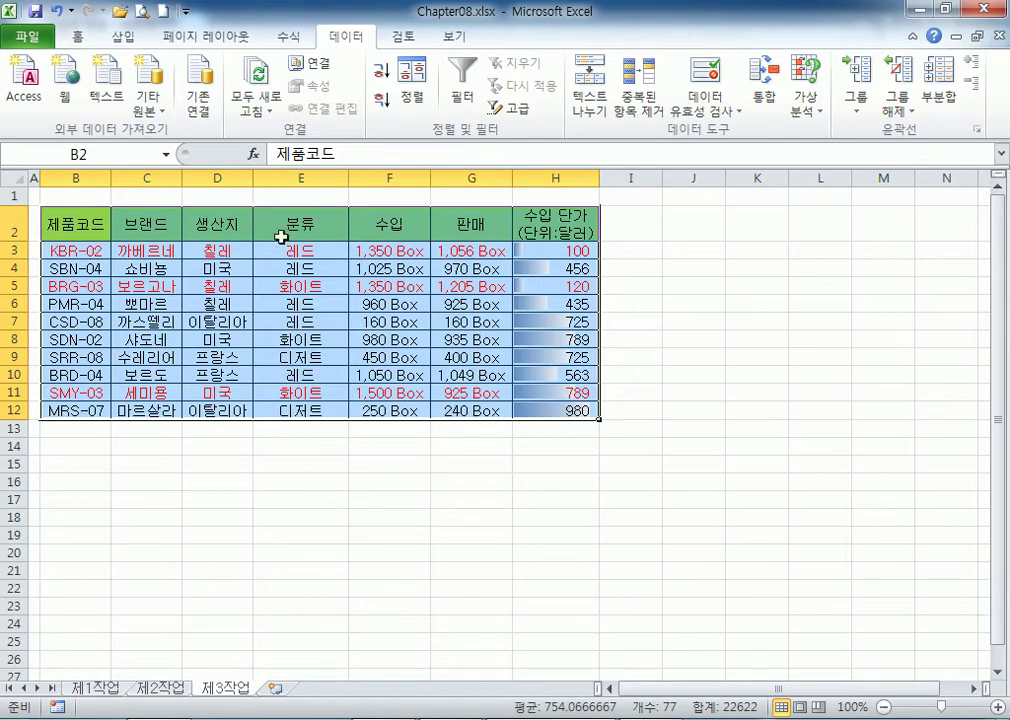
# Set up a sort of the wine table by 분류 values, choosing a custom list as the sort order.
pyautogui.click(142, 266)
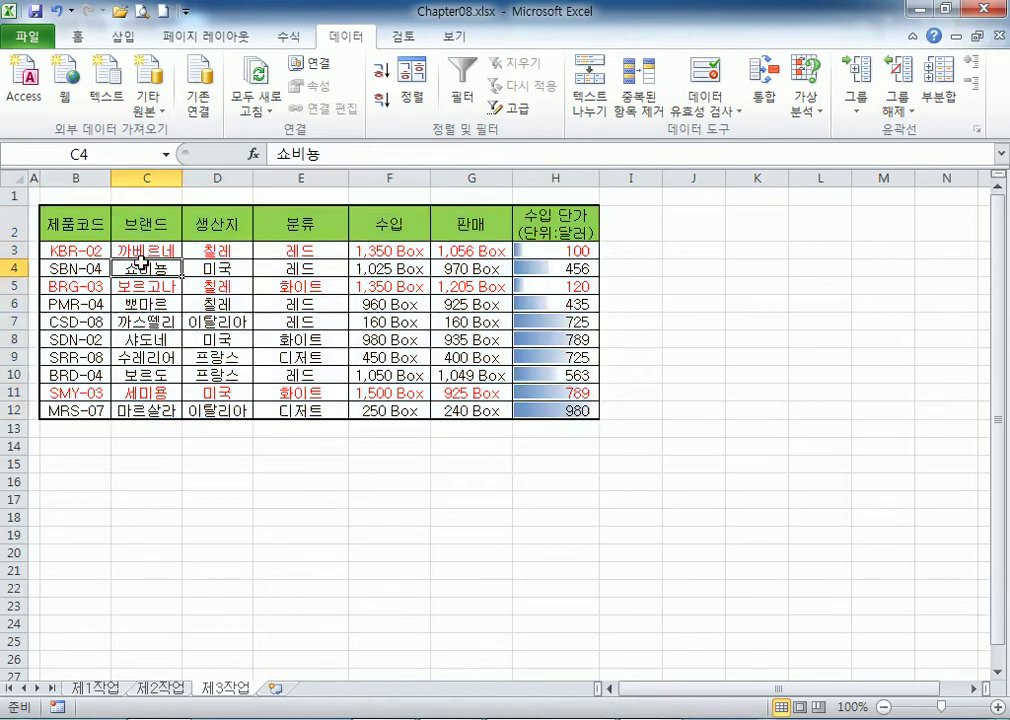
pyautogui.click(414, 98)
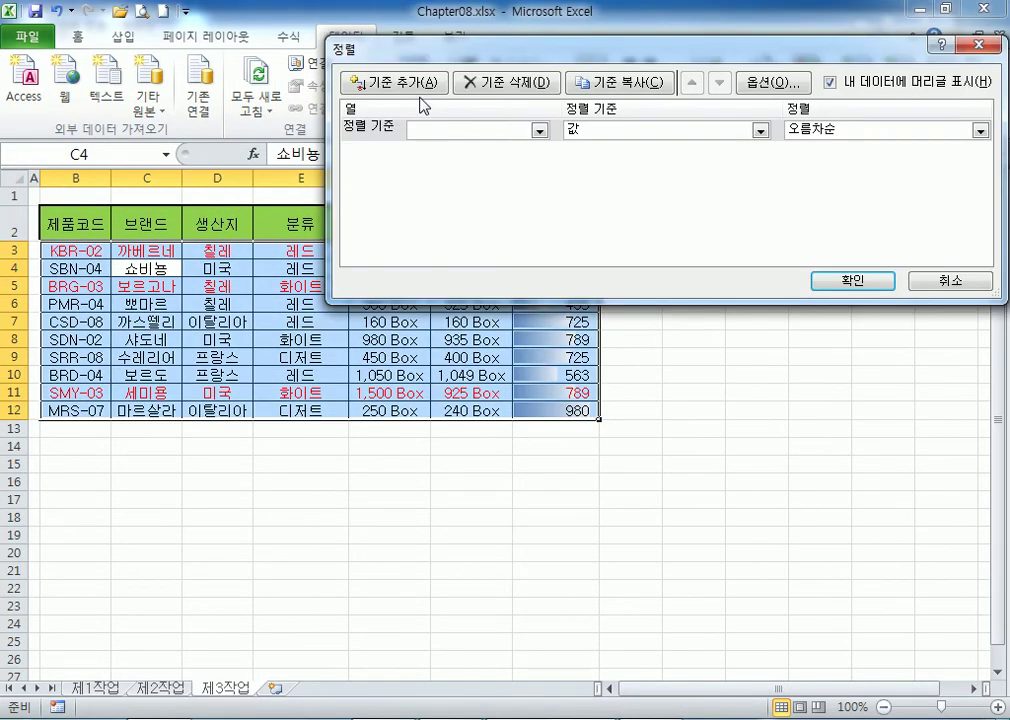
pyautogui.click(539, 132)
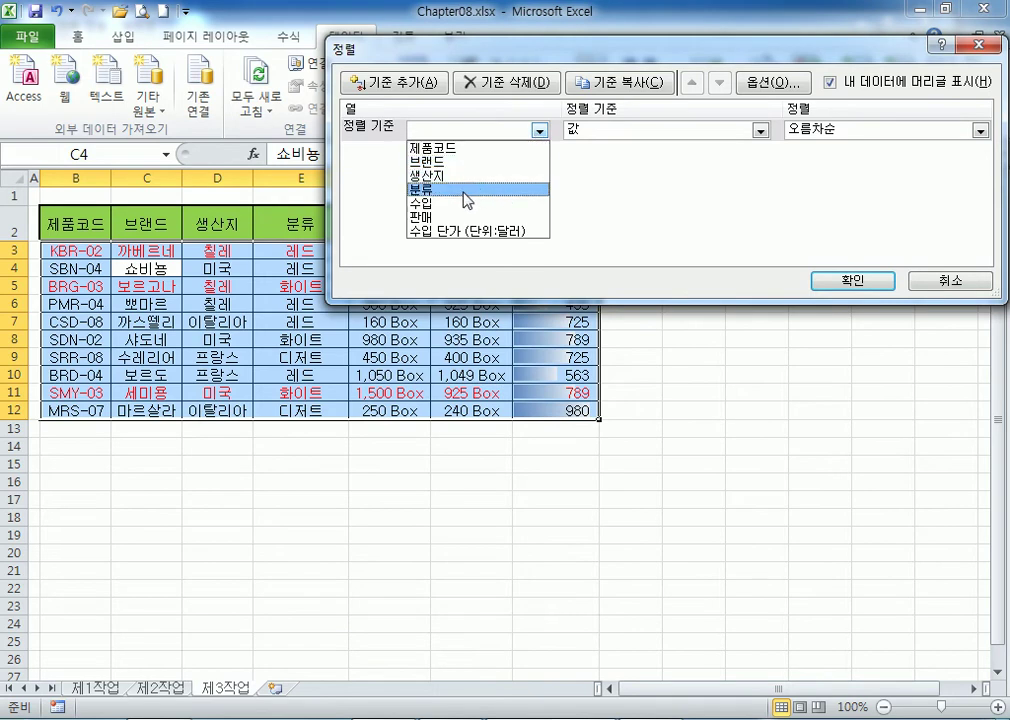
pyautogui.click(428, 187)
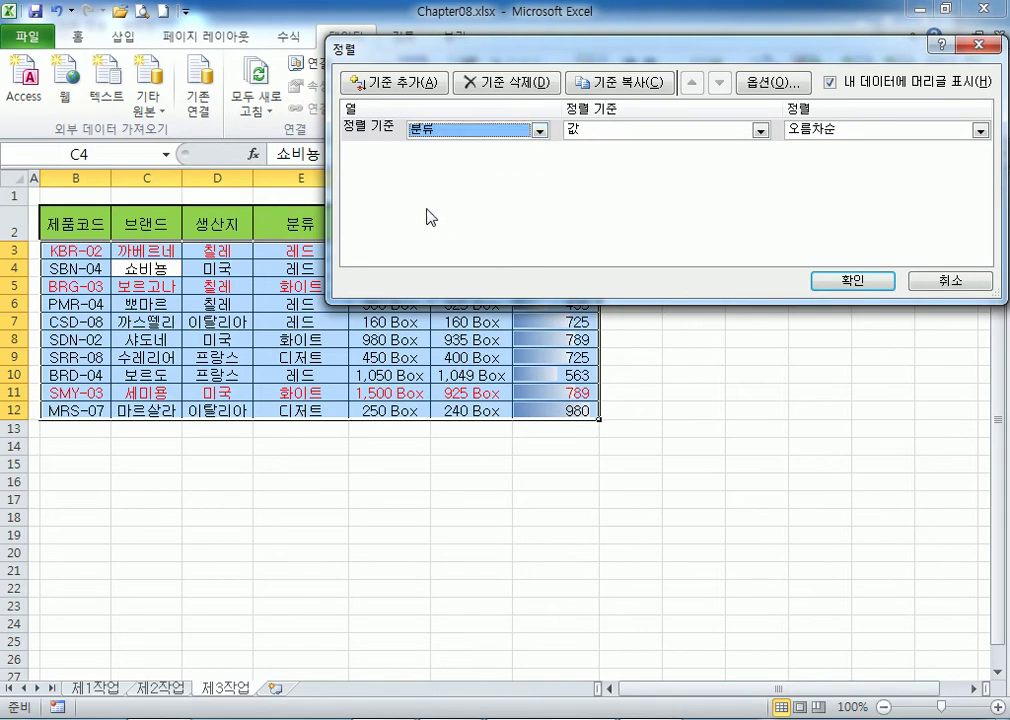
pyautogui.click(830, 130)
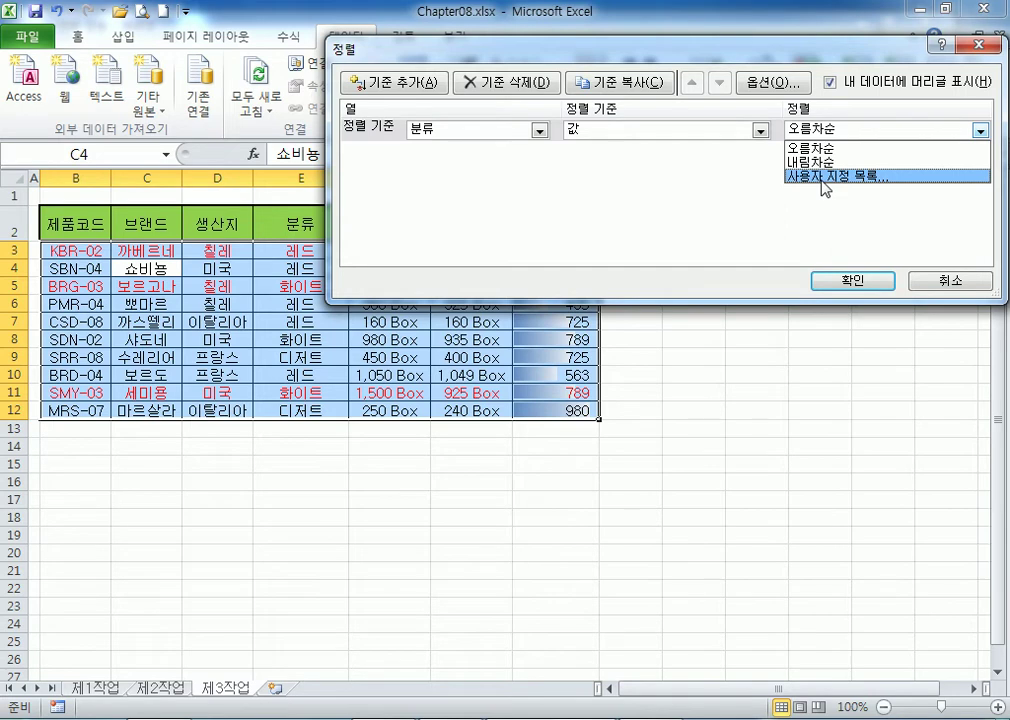
pyautogui.click(823, 177)
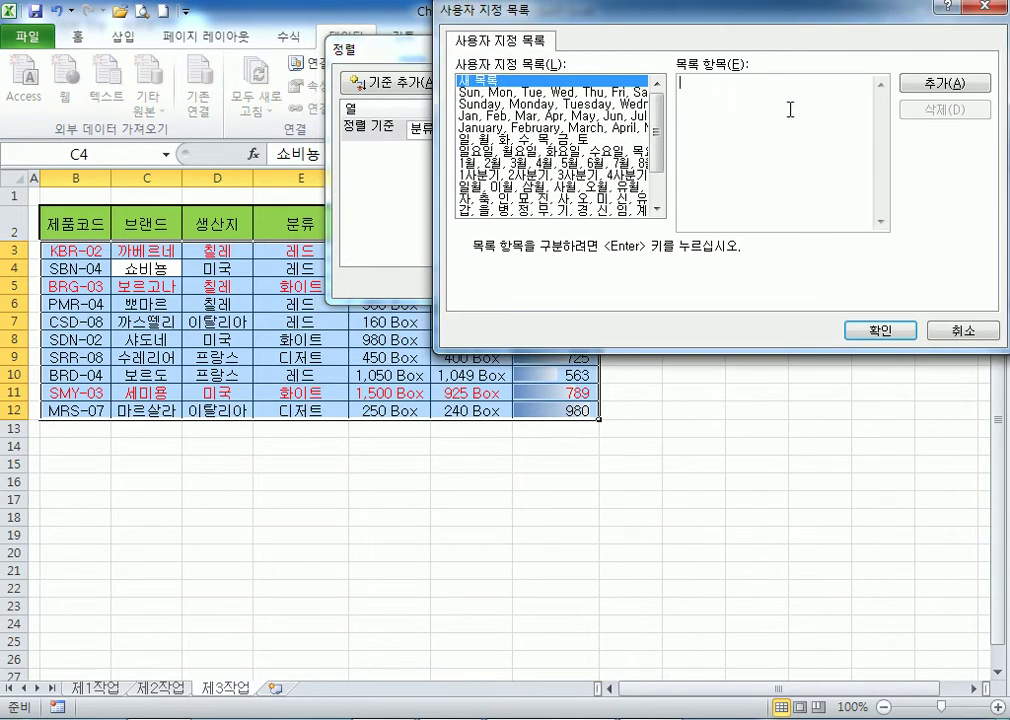
# Add the custom list 레드, 화이트, 디저트 and sort the wine table in that order.
pyautogui.click(786, 108)
pyautogui.write('뷰티')
pyautogui.press('BackSpace')
pyautogui.press('BackSpace')
pyautogui.write('레드')
pyautogui.press('Return')
pyautogui.write('화이트')
pyautogui.press('Return')
pyautogui.write('디저트')
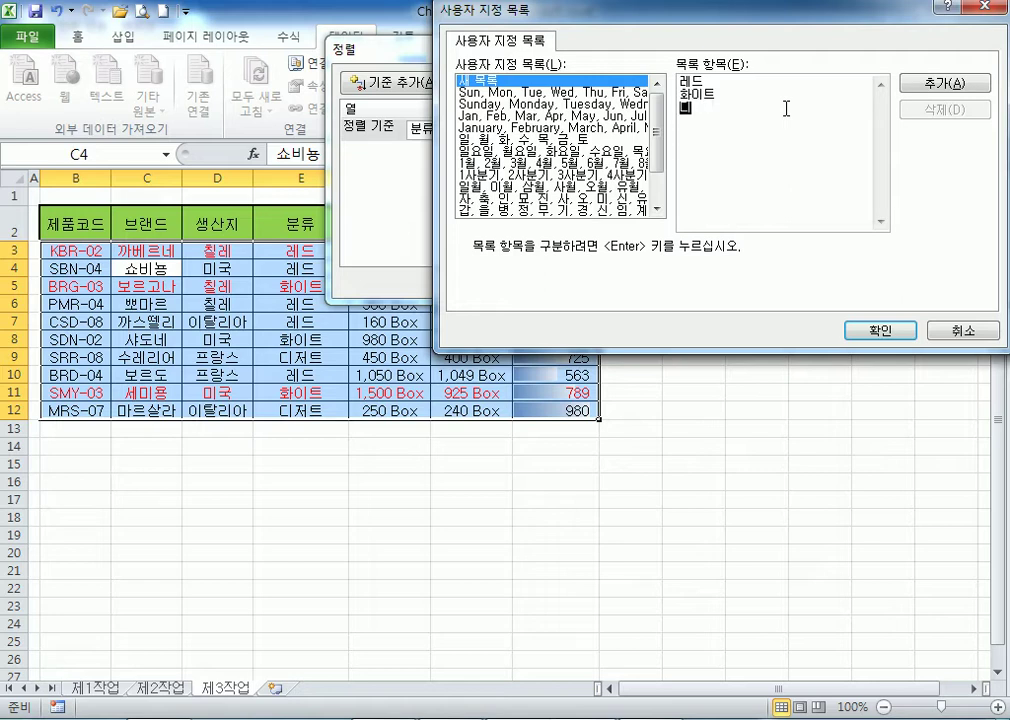
pyautogui.press('Return')
pyautogui.click(935, 85)
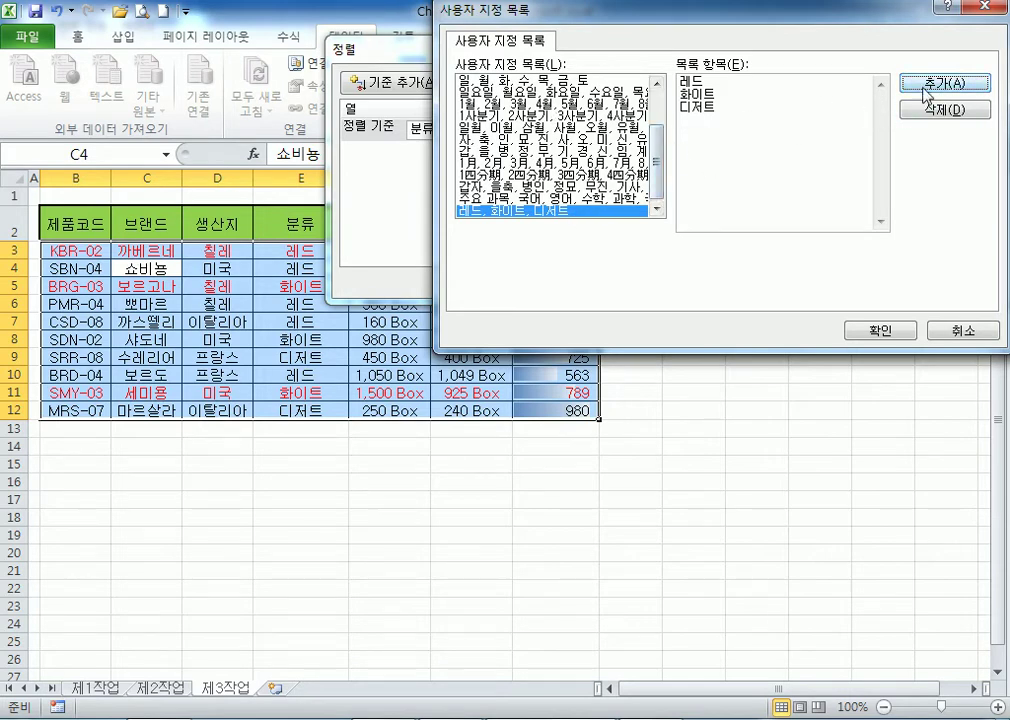
pyautogui.click(882, 331)
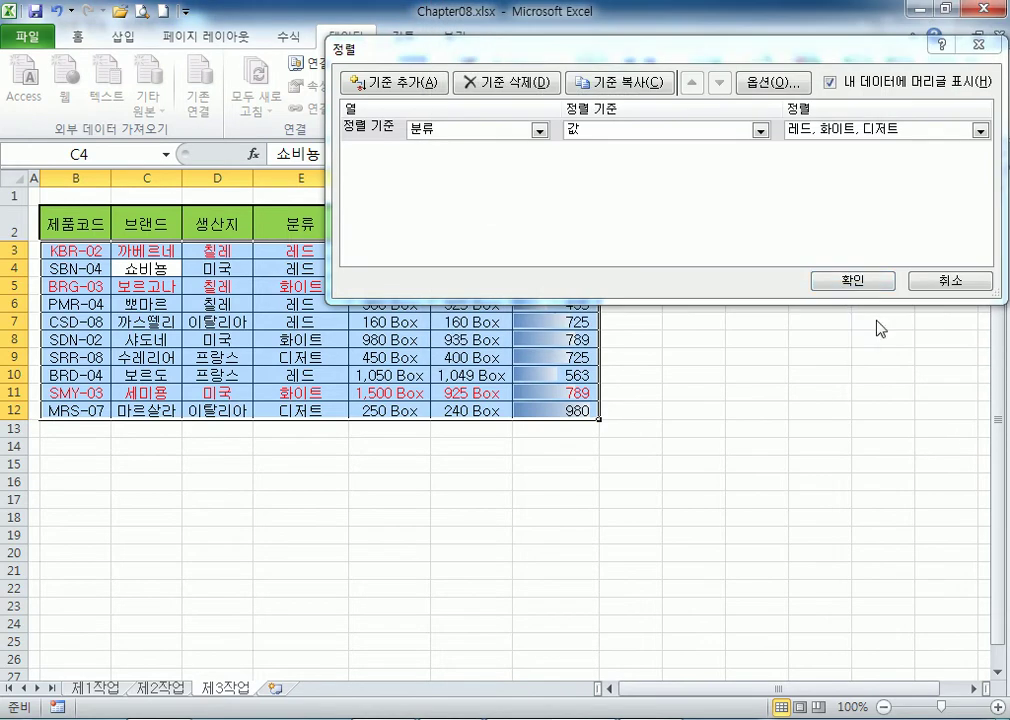
pyautogui.click(846, 284)
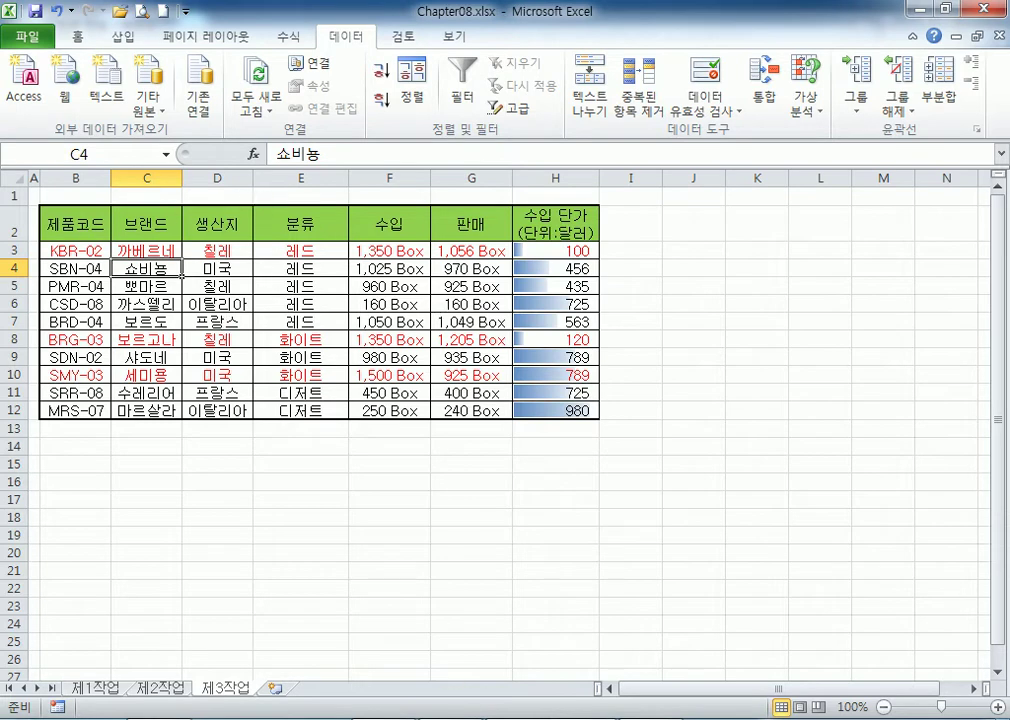
# Review the memo's note about sorting before 부분합 in Notepad, then return to the 제3작업 sheet in Excel.
pyautogui.hotkey('alt', 'Tab')
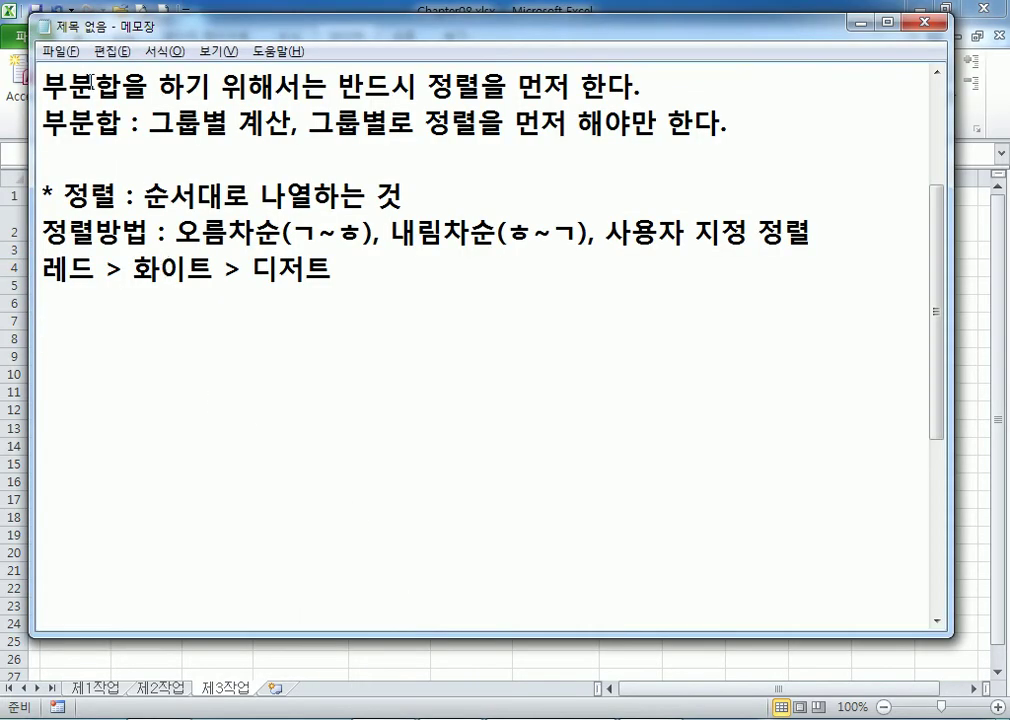
pyautogui.moveTo(417, 86); pyautogui.dragTo(543, 86)
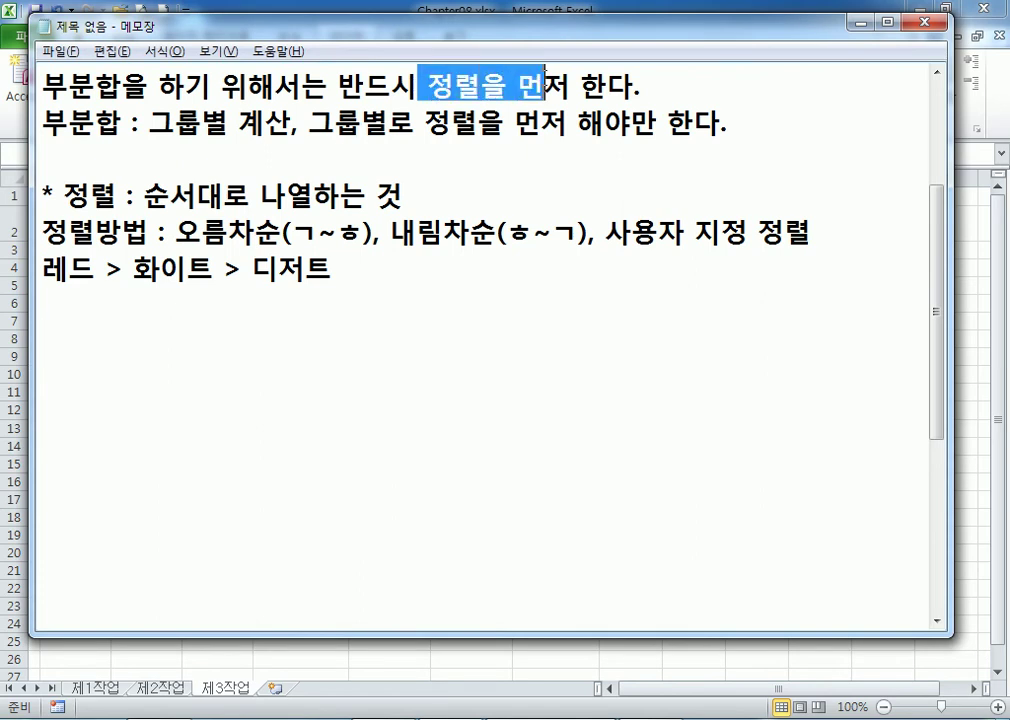
pyautogui.click(256, 369)
pyautogui.hotkey('alt', 'Tab')
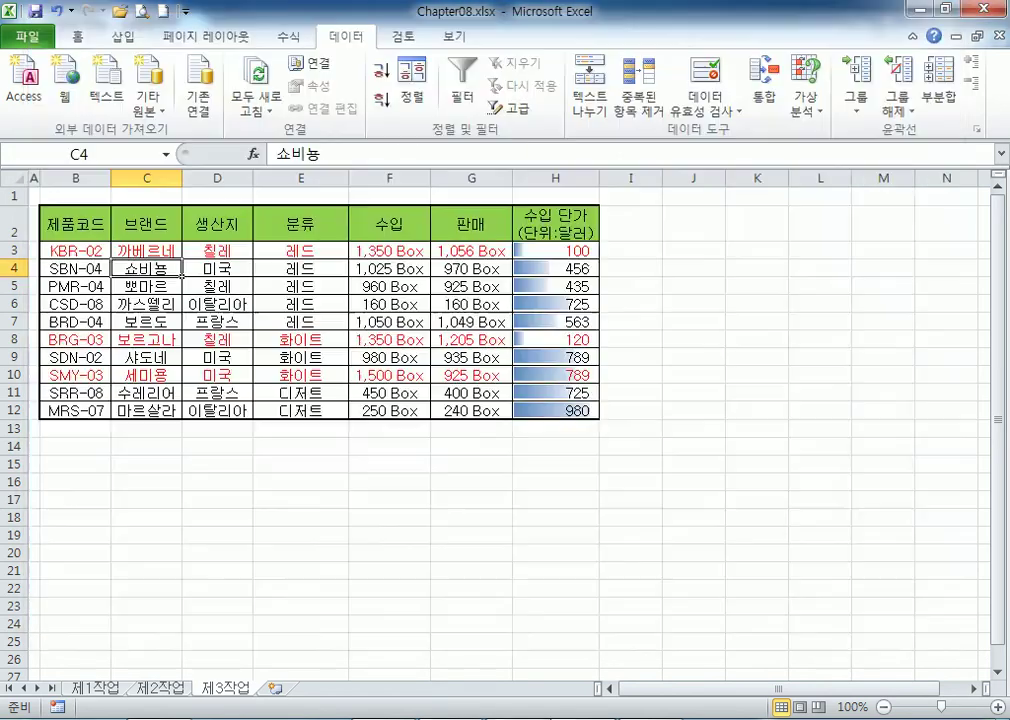
# Start a subtotal (부분합) on the sorted wine table and group it by 분류.
pyautogui.click(940, 80)
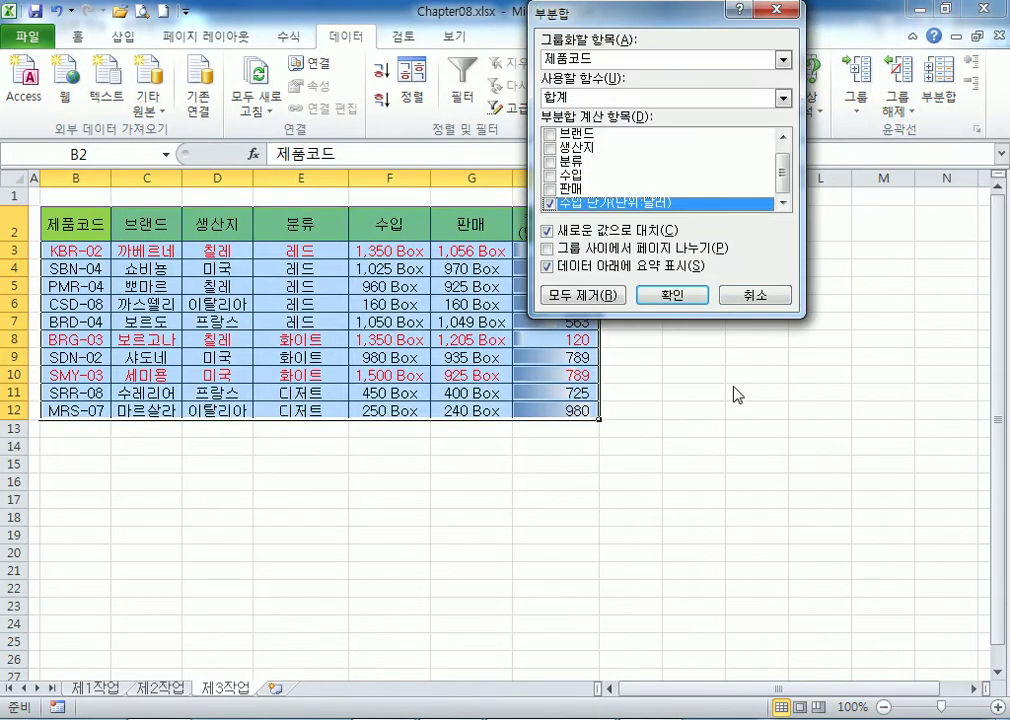
pyautogui.click(764, 296)
pyautogui.click(940, 80)
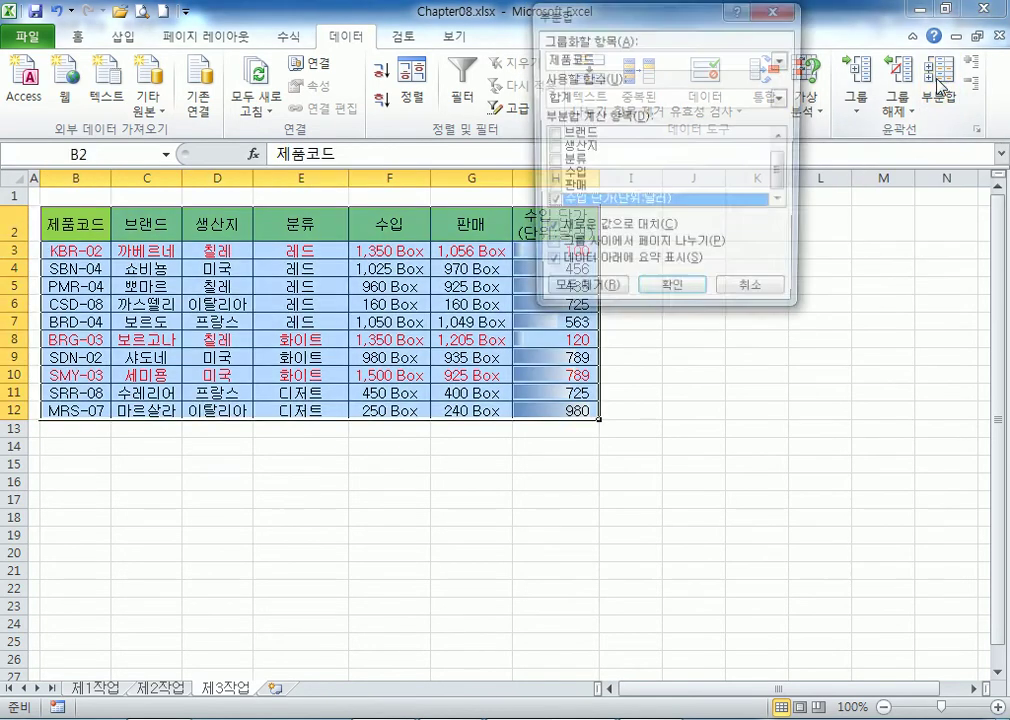
pyautogui.moveTo(600, 12); pyautogui.dragTo(447, 117)
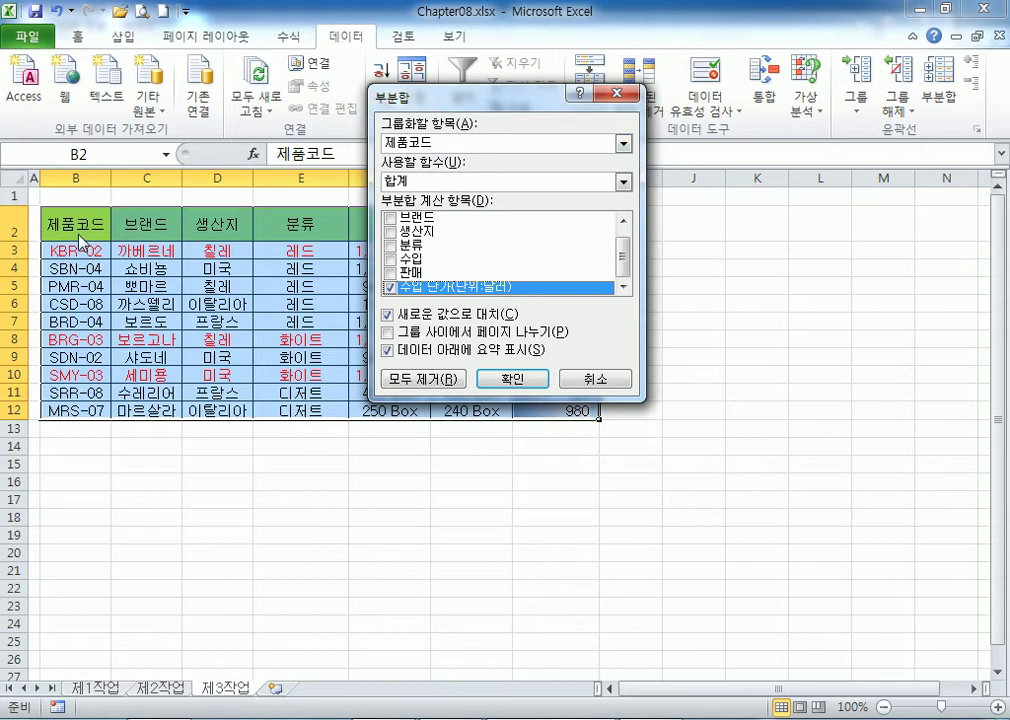
pyautogui.click(525, 145)
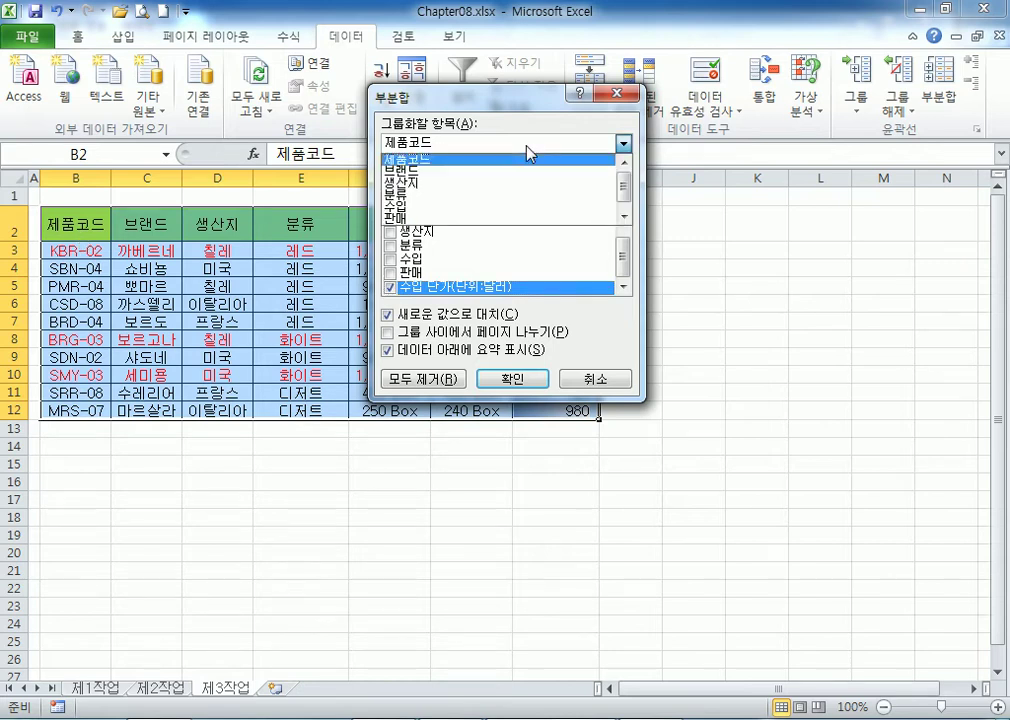
pyautogui.click(435, 196)
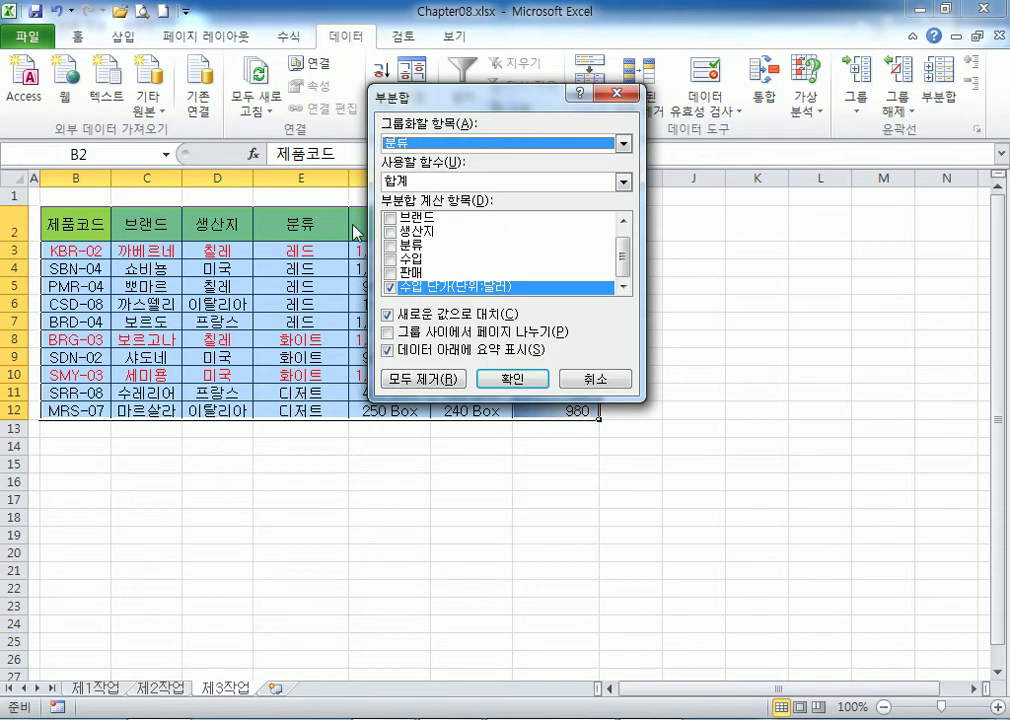
pyautogui.click(440, 147)
pyautogui.click(440, 147)
pyautogui.click(438, 145)
pyautogui.click(420, 198)
# Make 제품코드 the subtotal item instead of 수입 단가(단위:달러) and set the function to 개수.
pyautogui.click(389, 288)
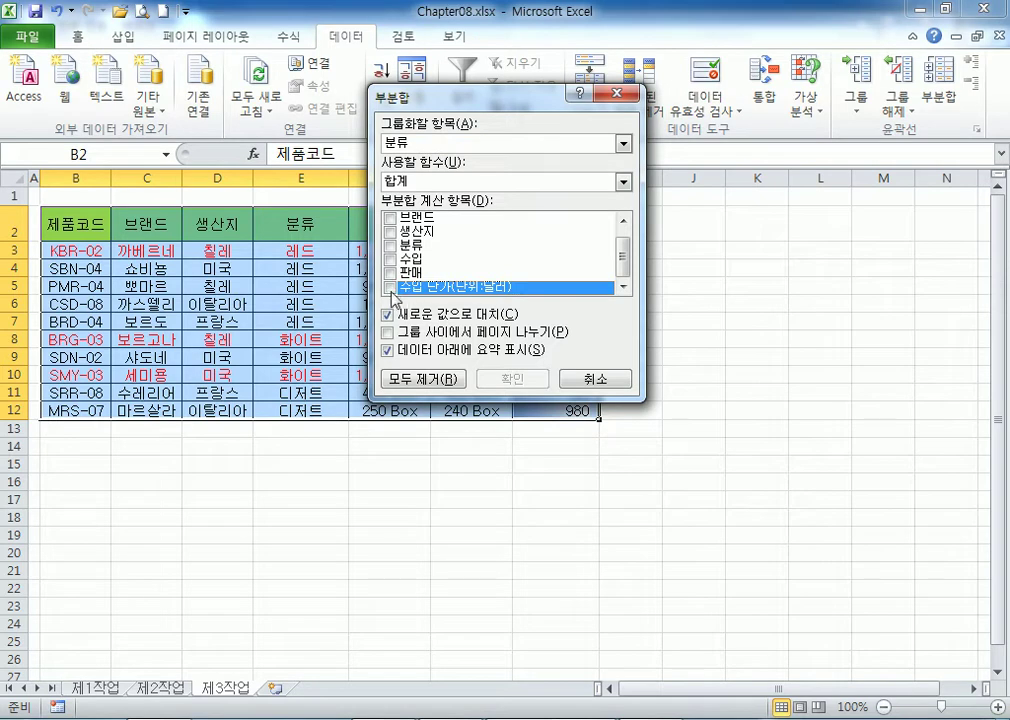
pyautogui.scroll(1, 446, 276)
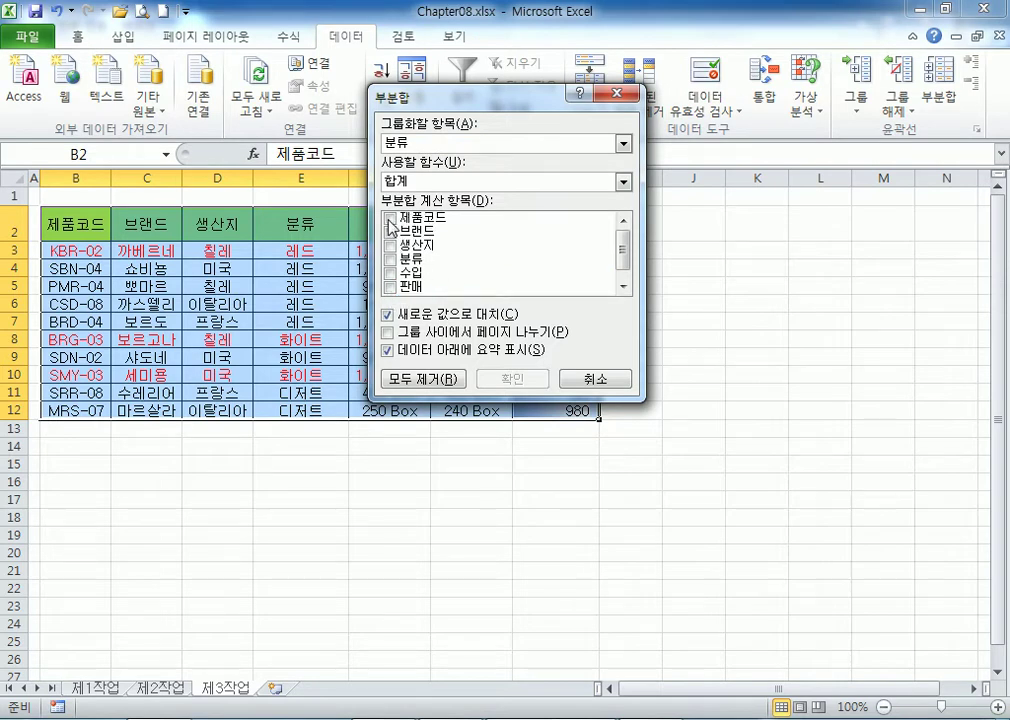
pyautogui.scroll(-1, 389, 226)
pyautogui.click(391, 288)
pyautogui.click(390, 289)
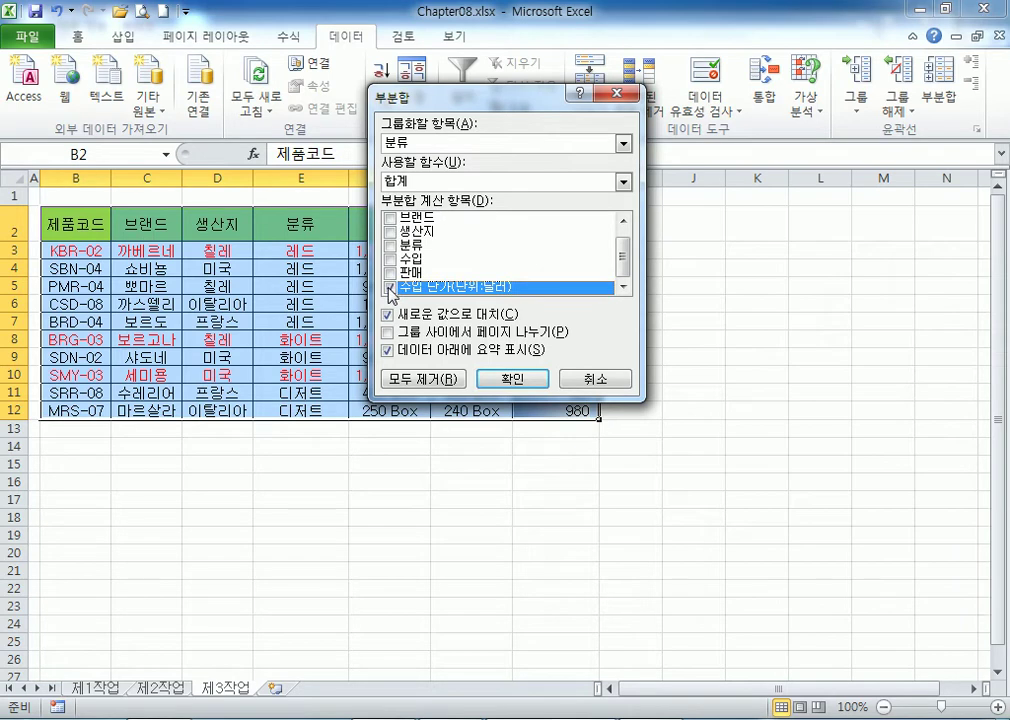
pyautogui.click(390, 289)
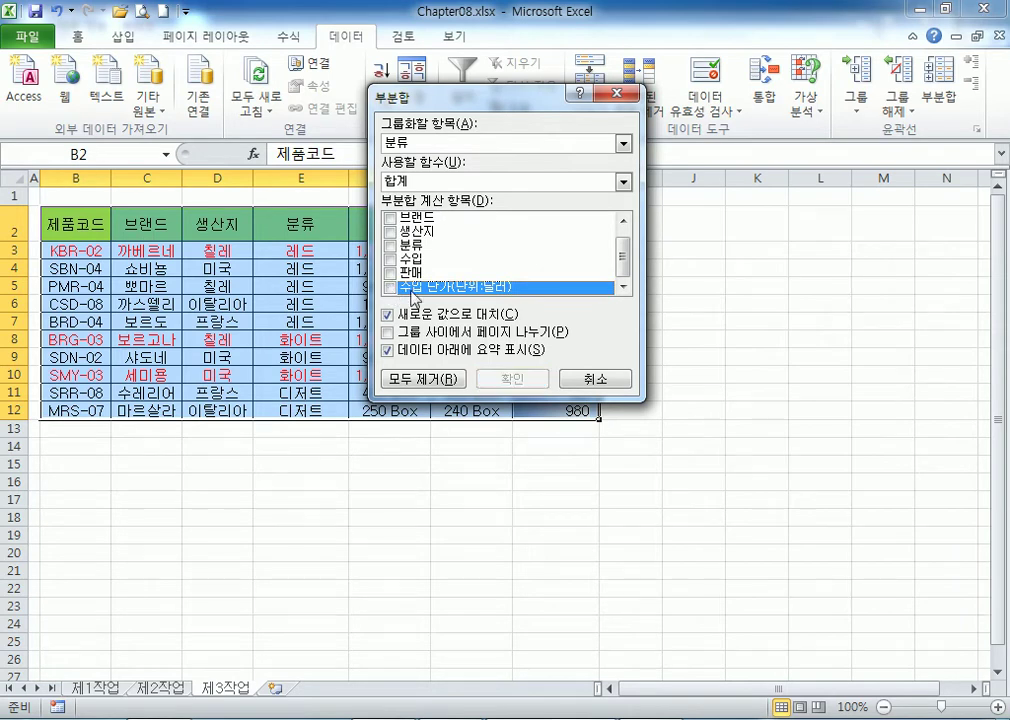
pyautogui.scroll(1, 392, 240)
pyautogui.click(390, 219)
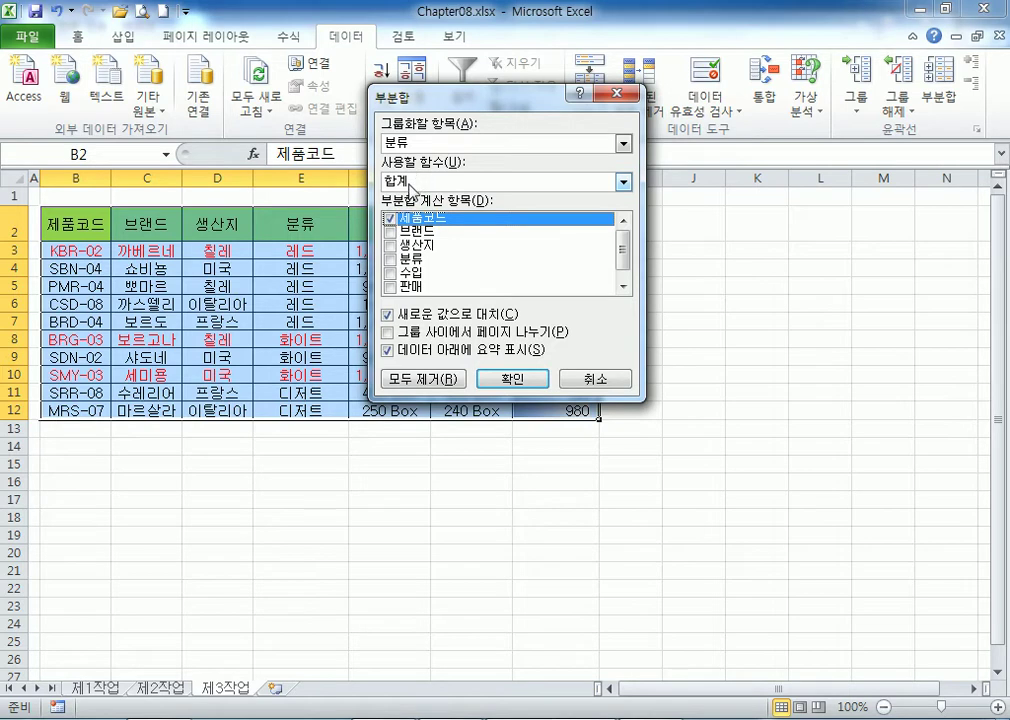
pyautogui.click(410, 186)
pyautogui.click(445, 208)
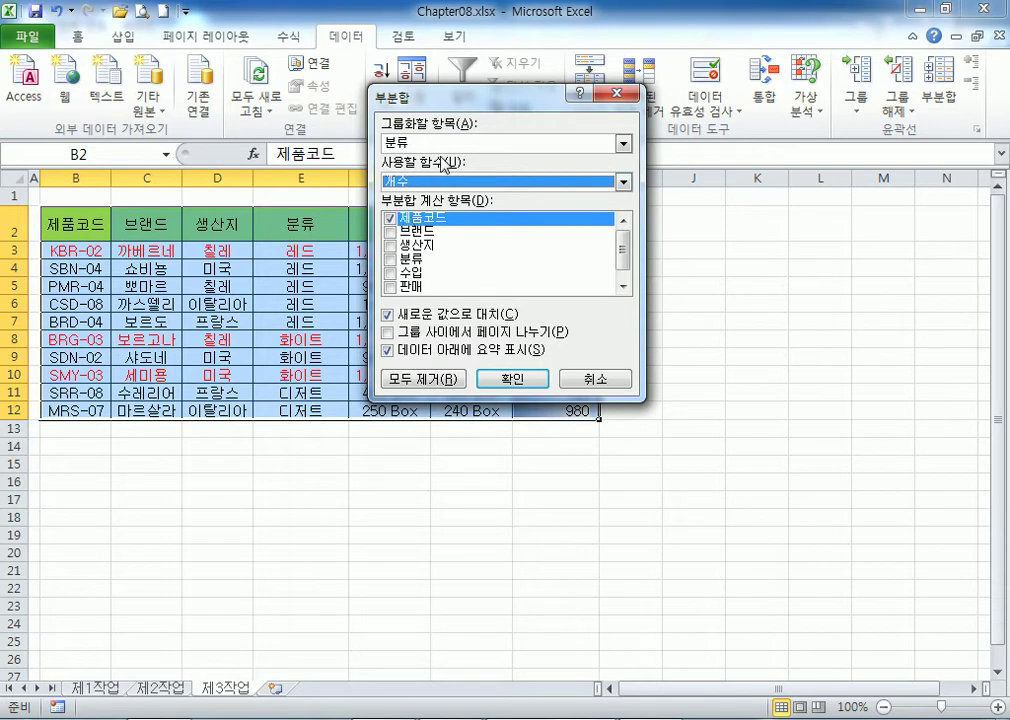
# Try subtotalling 수입 단가(단위:달러) with the 합계 function in place of 제품코드.
pyautogui.click(623, 286)
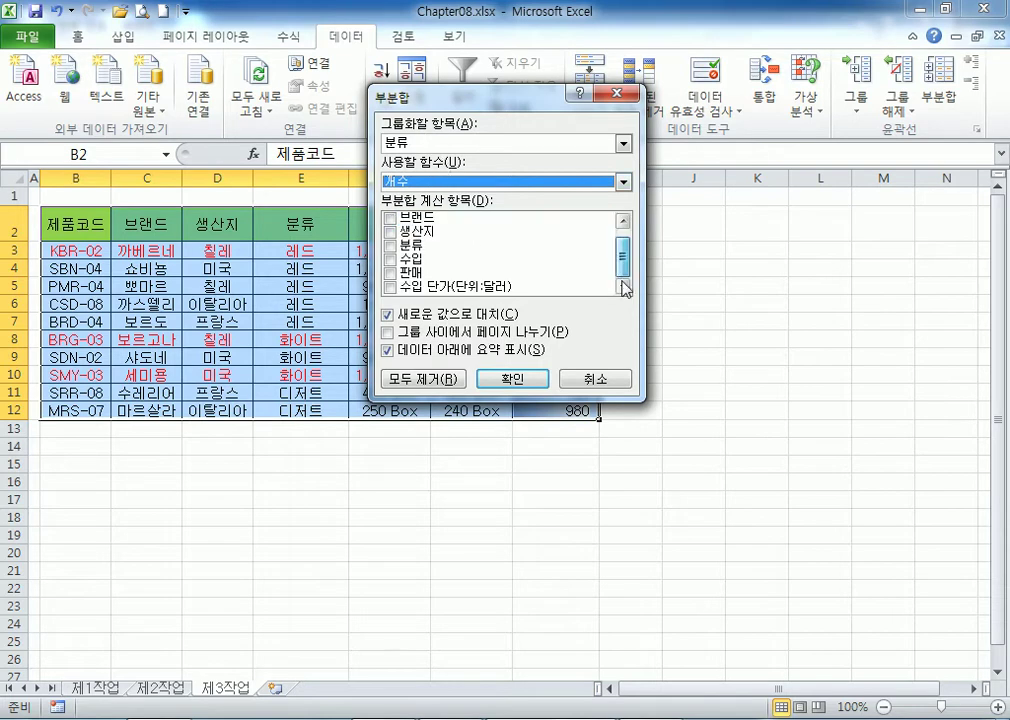
pyautogui.click(389, 287)
pyautogui.scroll(1, 440, 255)
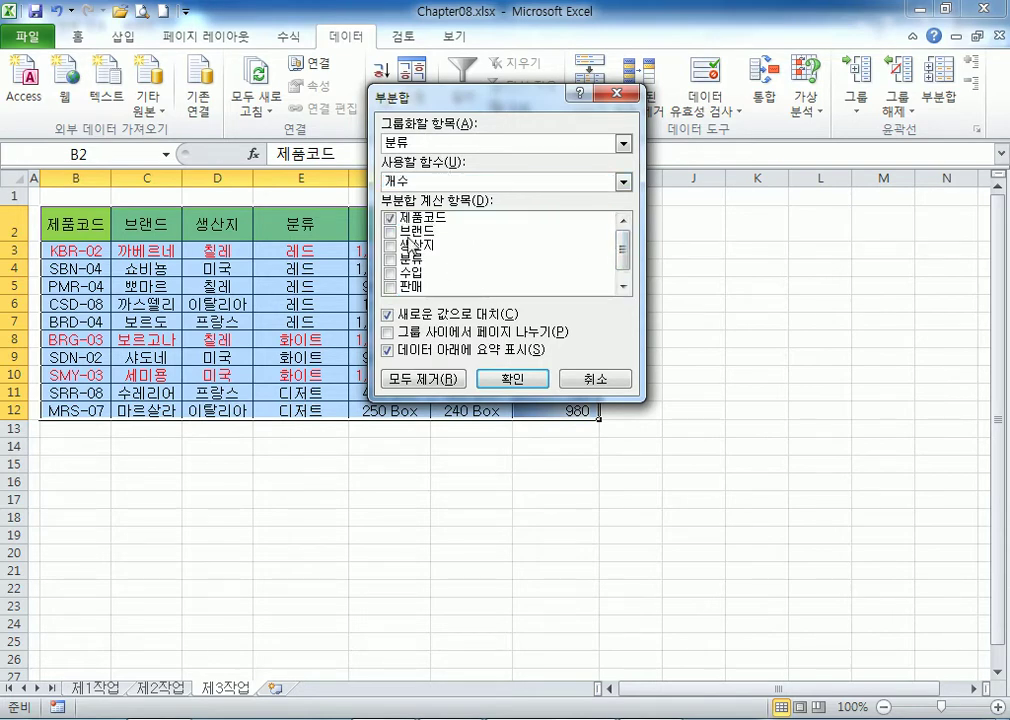
pyautogui.click(390, 218)
pyautogui.click(410, 182)
pyautogui.click(412, 197)
# Set the subtotal function to 개수 and apply the 제품코드 subtotal for each 분류.
pyautogui.click(405, 181)
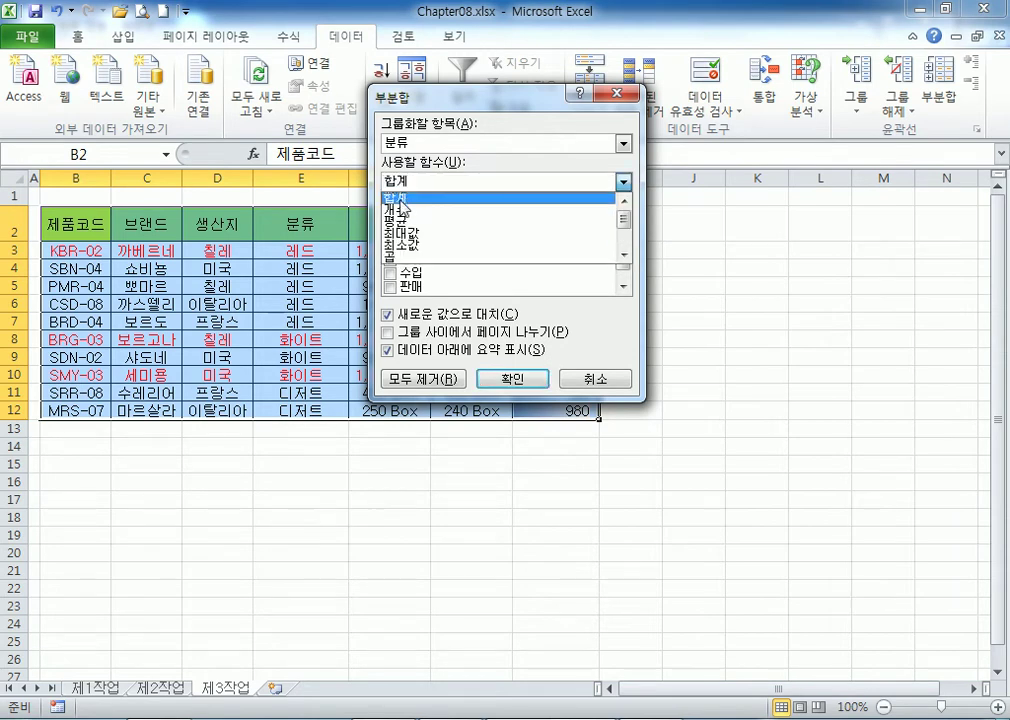
pyautogui.click(405, 209)
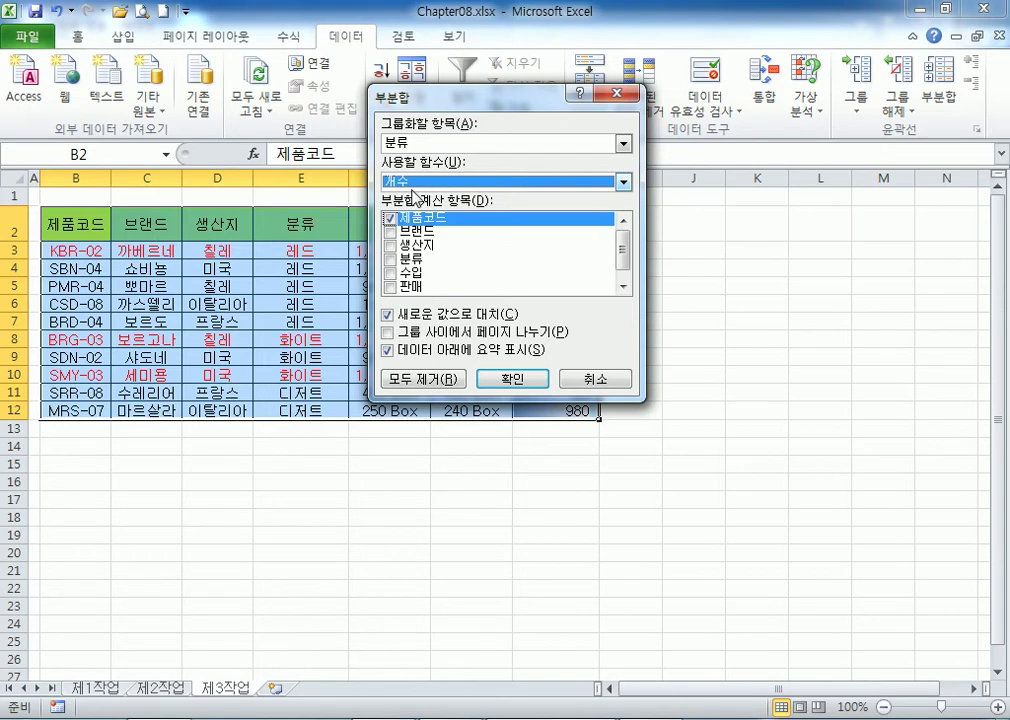
pyautogui.click(512, 378)
pyautogui.click(202, 268)
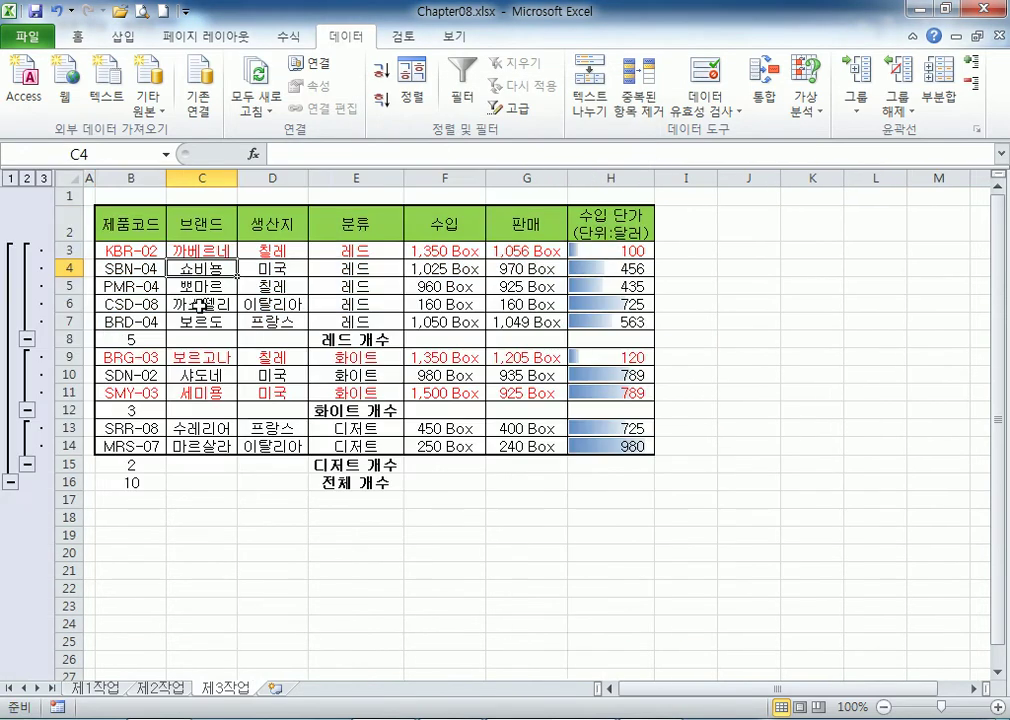
# Examine the SUBTOTAL formulas behind the 제품코드 counts of the 레드 and 화이트 groups.
pyautogui.click(125, 339)
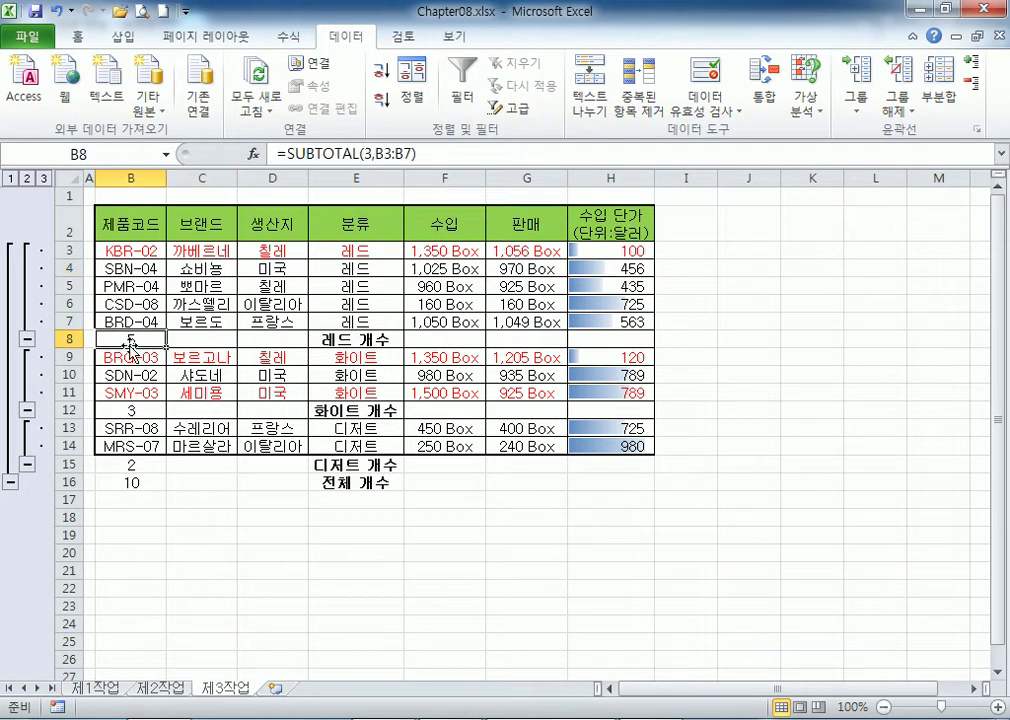
pyautogui.click(129, 411)
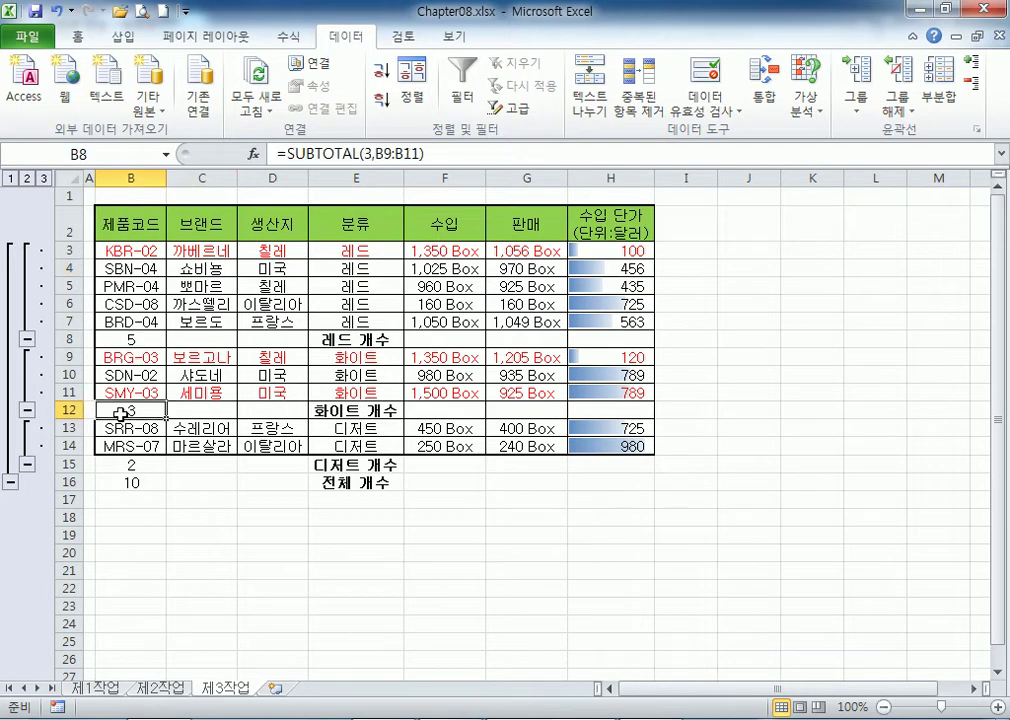
# Set up another subtotal by 분류 on the wine table, using 수입 단가(단위:달러) instead of 제품코드 and the 평균 function.
pyautogui.click(177, 284)
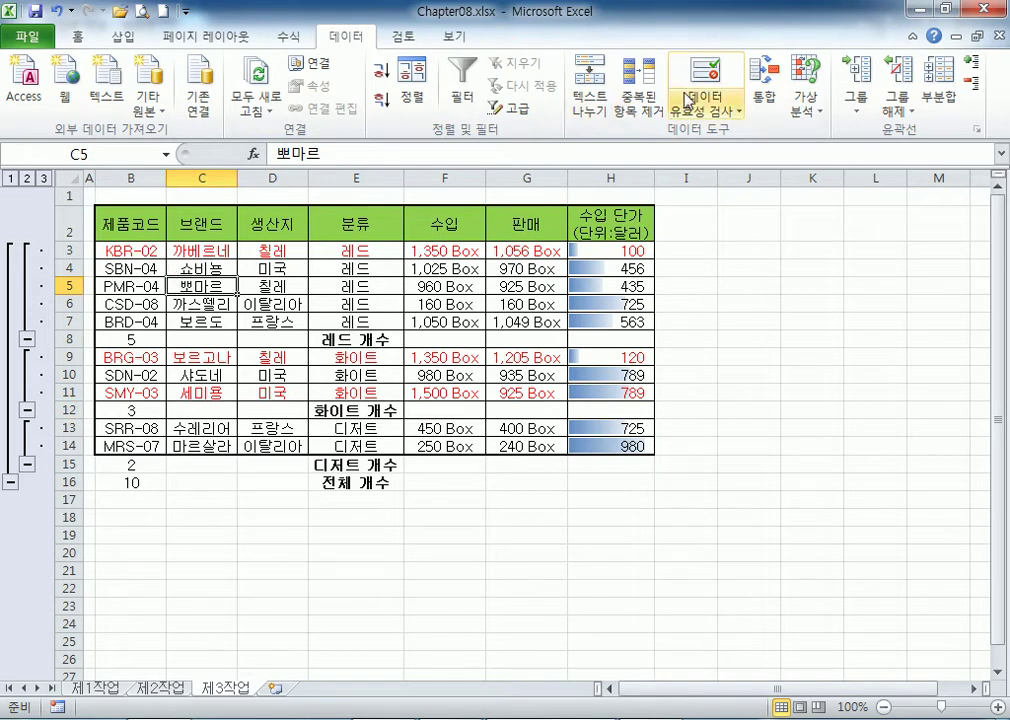
pyautogui.click(940, 97)
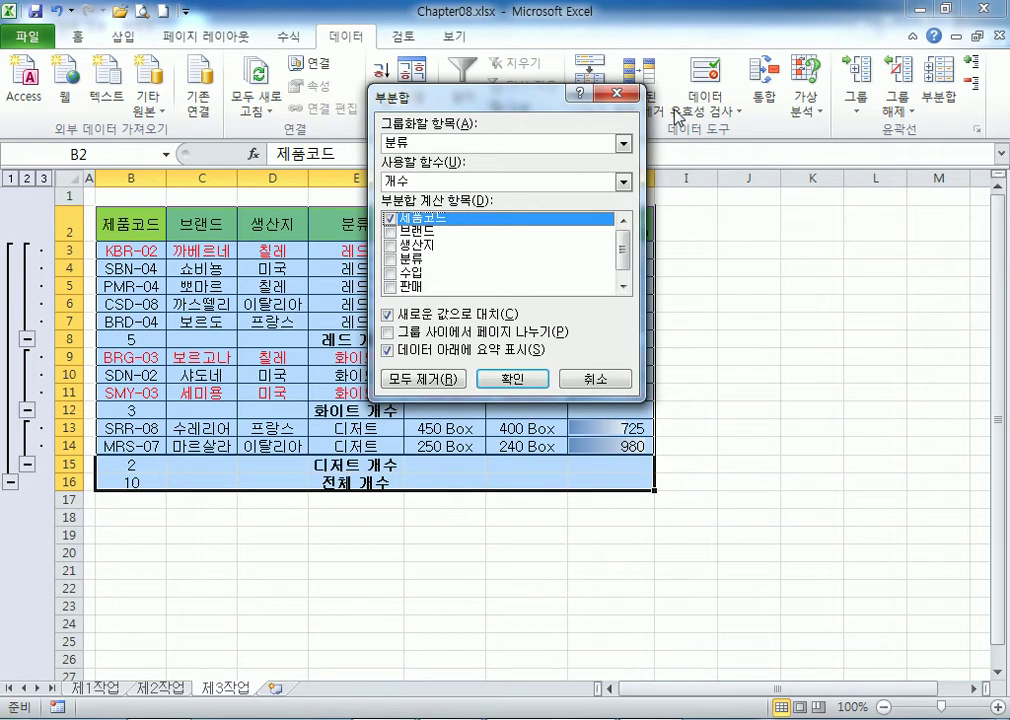
pyautogui.click(390, 219)
pyautogui.scroll(-1, 440, 250)
pyautogui.click(390, 288)
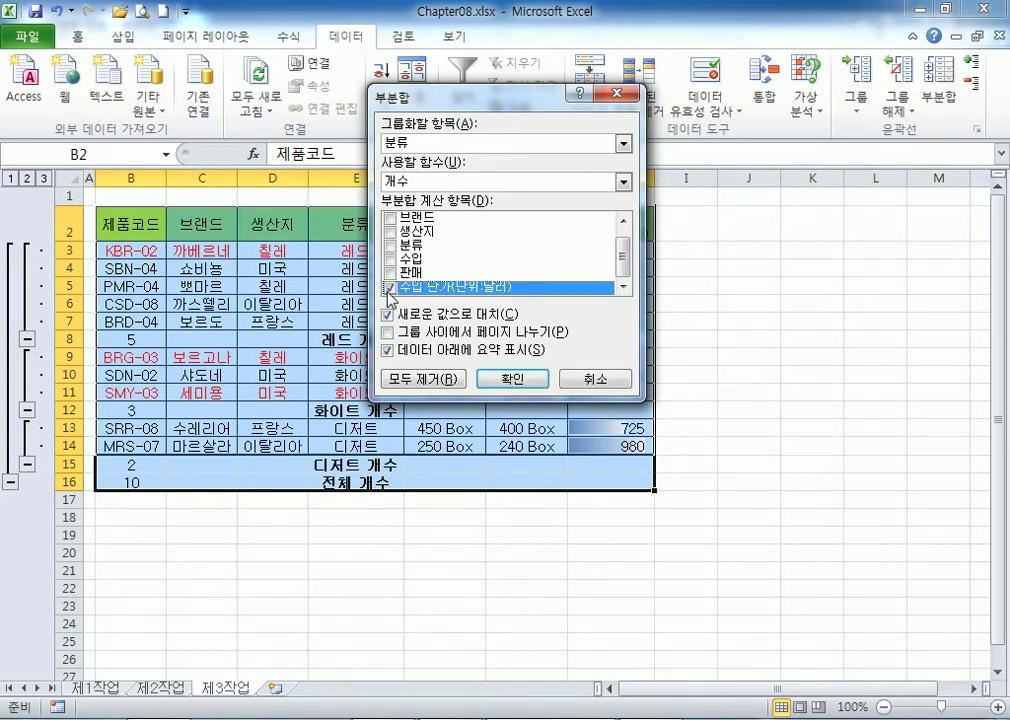
pyautogui.click(421, 182)
pyautogui.click(414, 222)
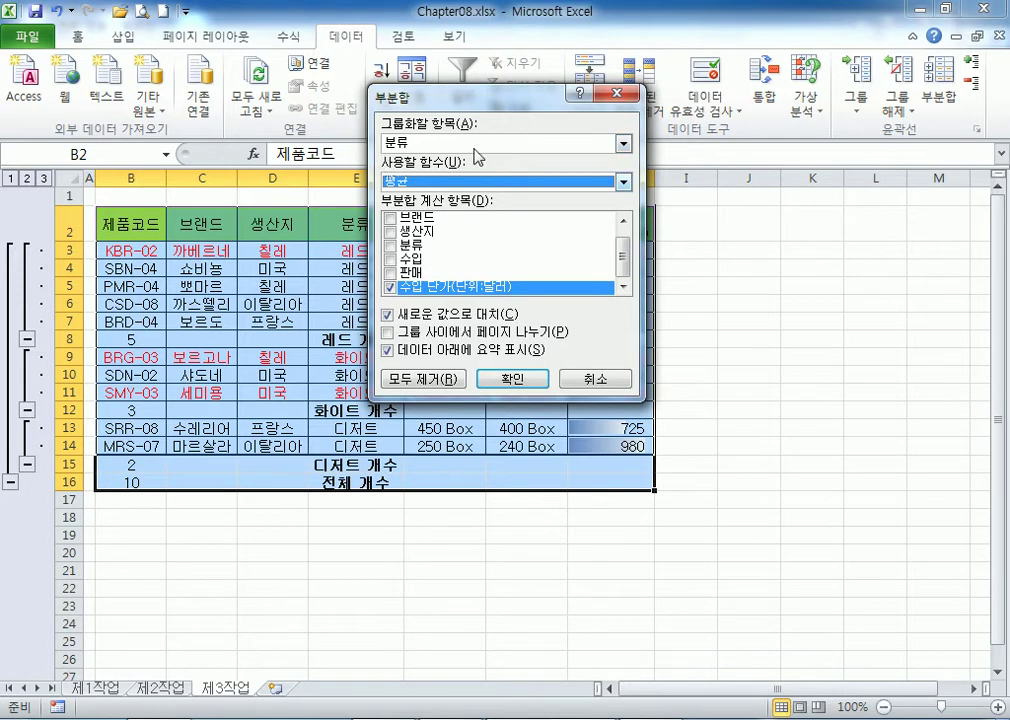
# Review the subtotal items and functions, leaving only 수입 단가(단위:달러) selected with 평균.
pyautogui.moveTo(448, 96); pyautogui.dragTo(458, 47)
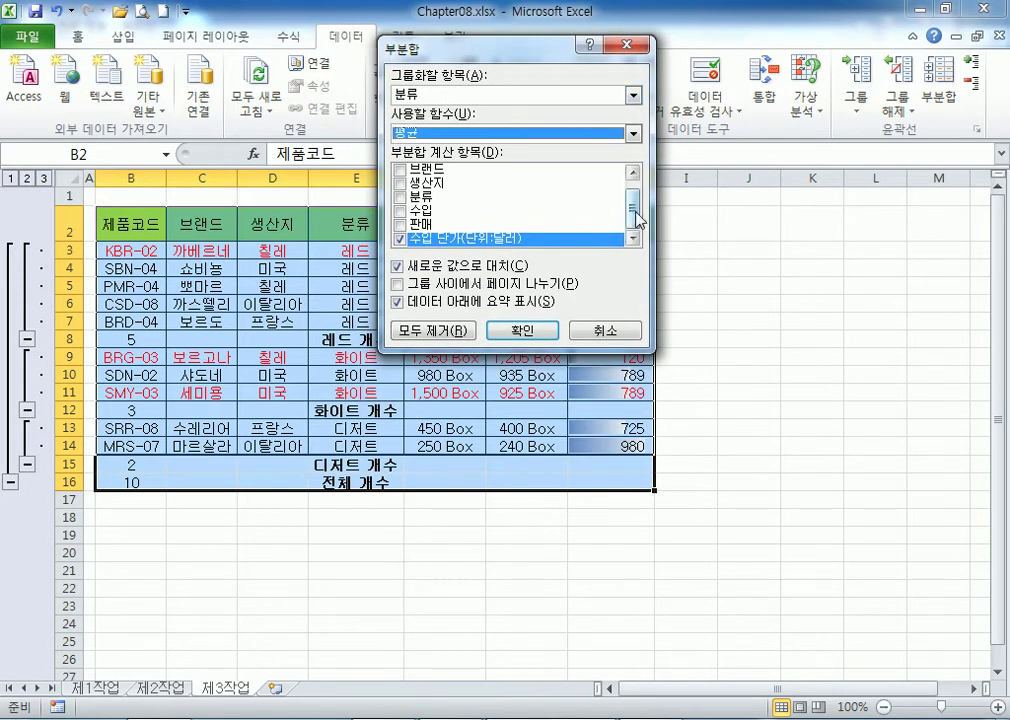
pyautogui.click(632, 170)
pyautogui.click(443, 172)
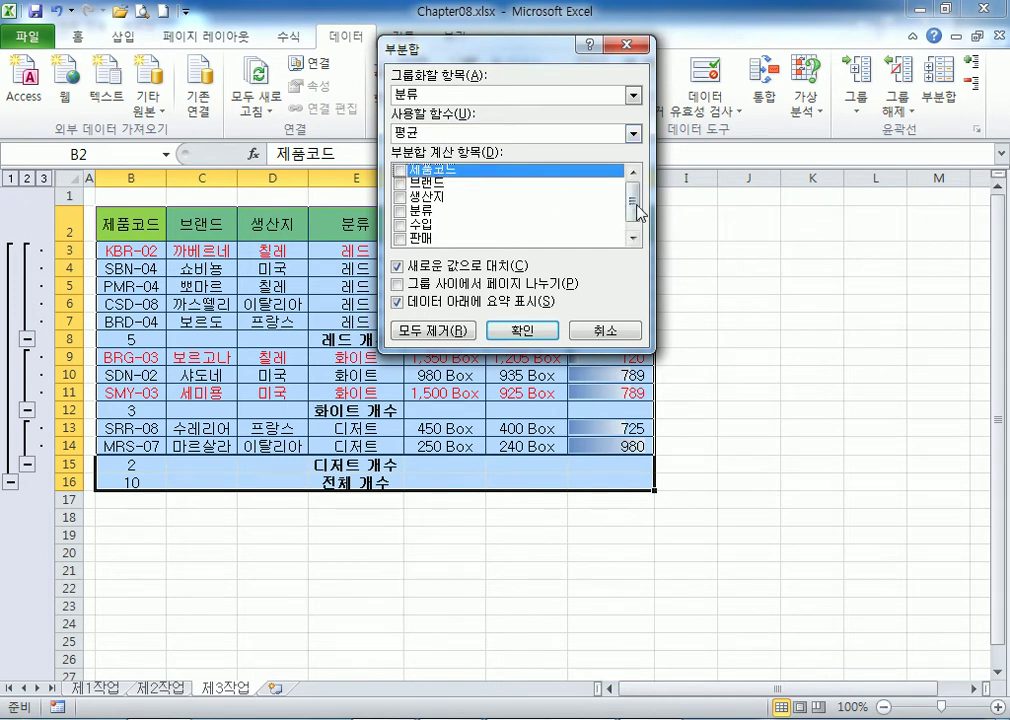
pyautogui.scroll(-1, 634, 228)
pyautogui.click(472, 226)
pyautogui.click(476, 240)
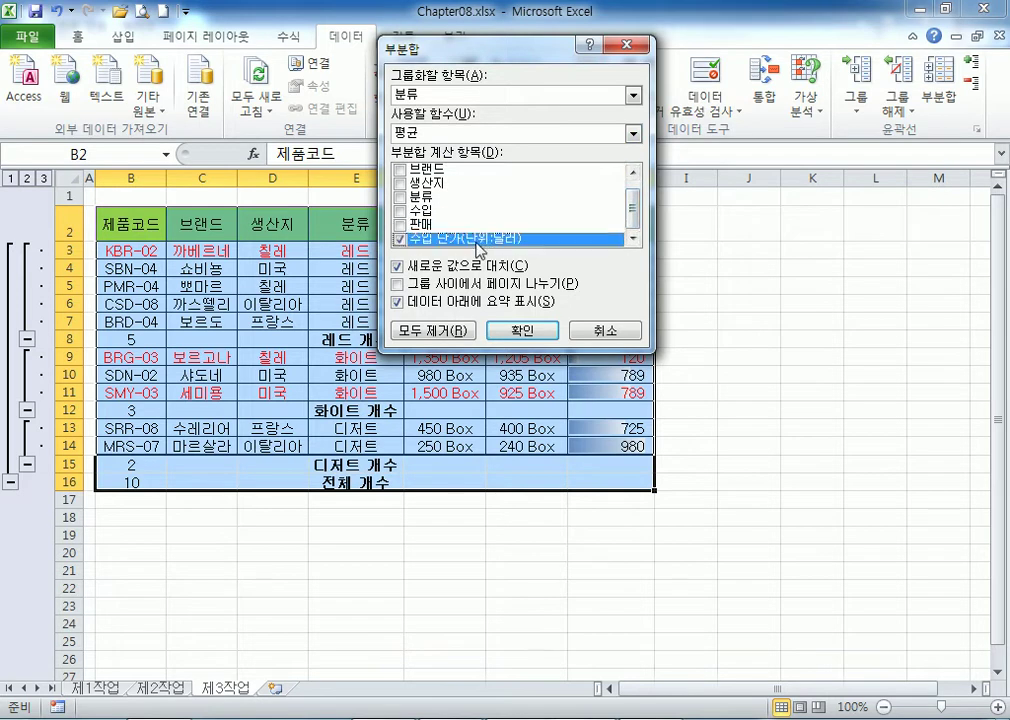
pyautogui.click(455, 133)
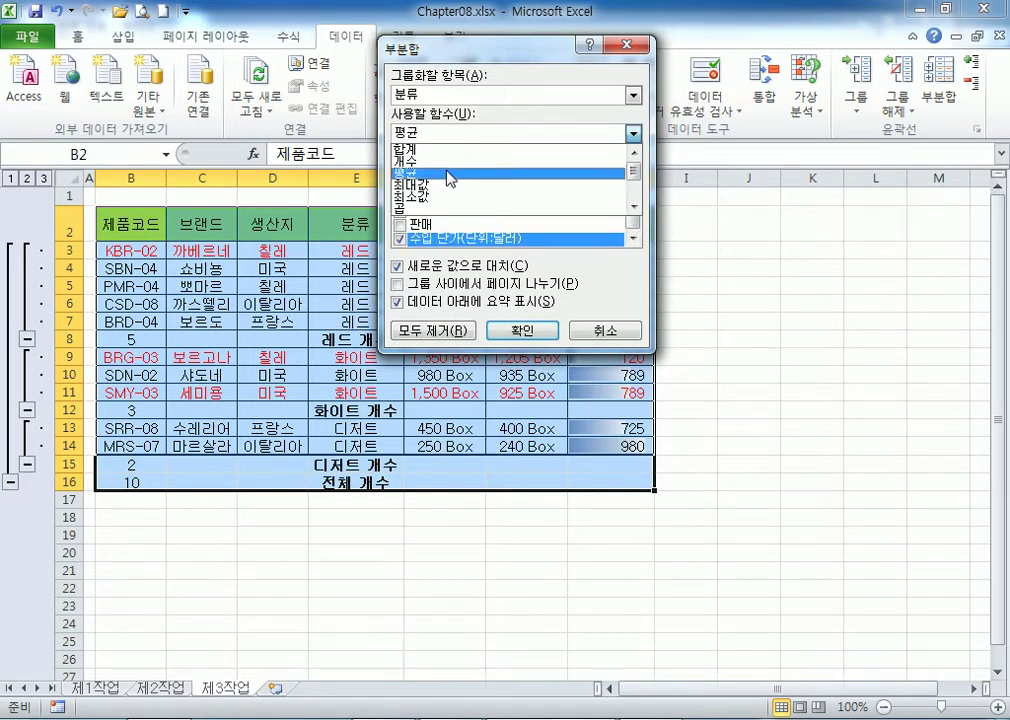
pyautogui.click(455, 172)
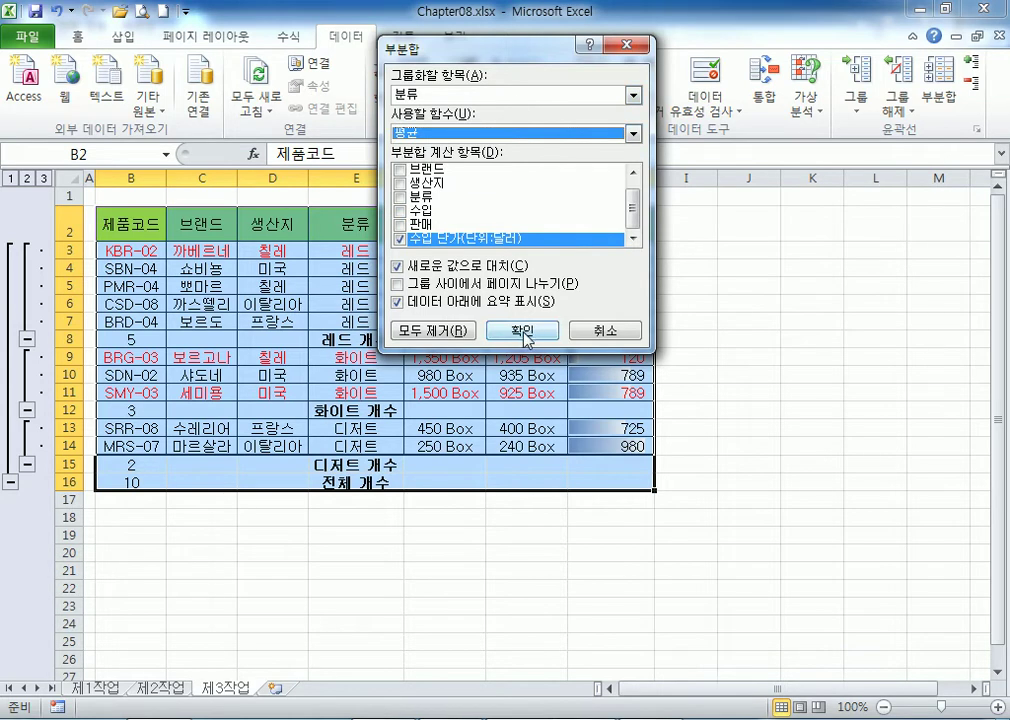
# Apply the 수입 단가 average subtotal with 새로운 값으로 대치 turned on.
pyautogui.moveTo(430, 45); pyautogui.dragTo(595, 22)
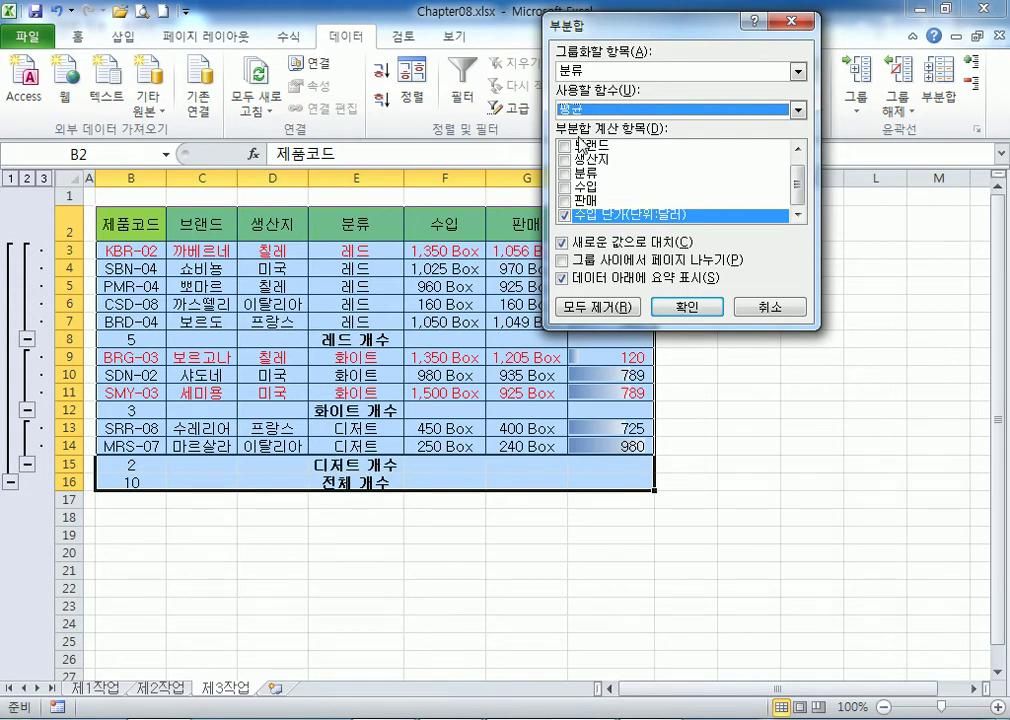
pyautogui.click(598, 243)
pyautogui.click(600, 246)
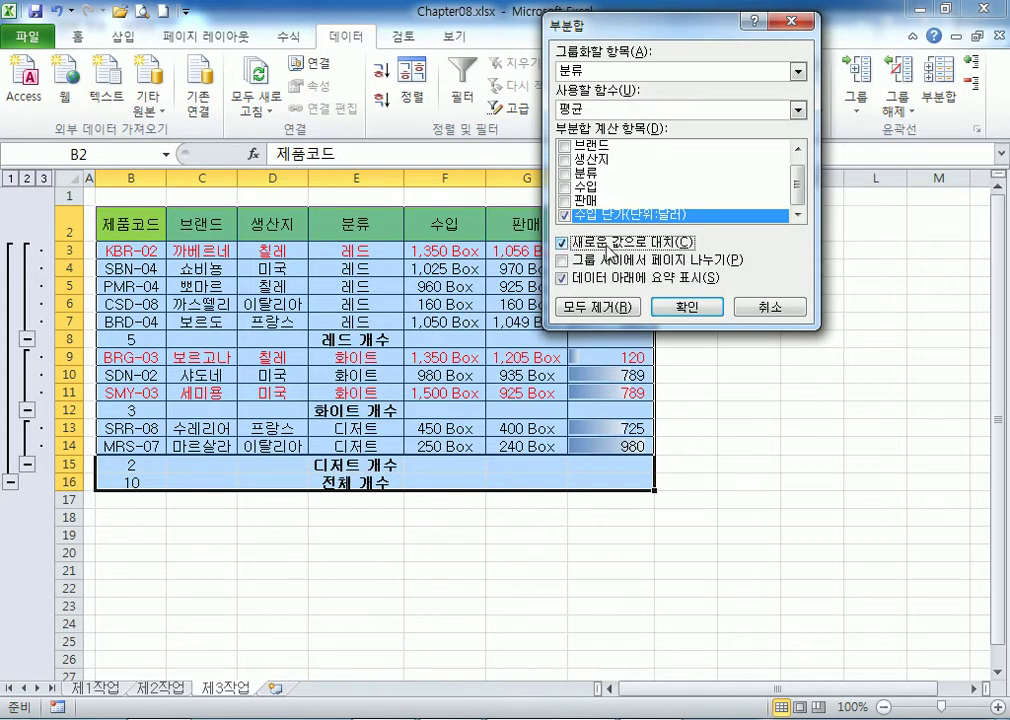
pyautogui.click(606, 251)
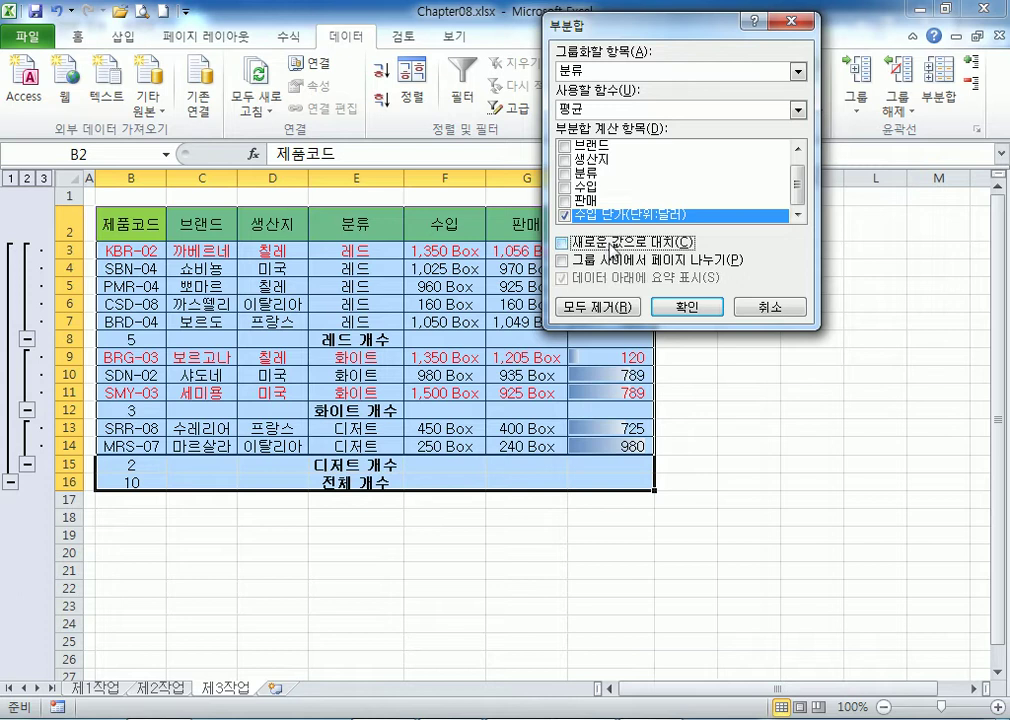
pyautogui.click(610, 243)
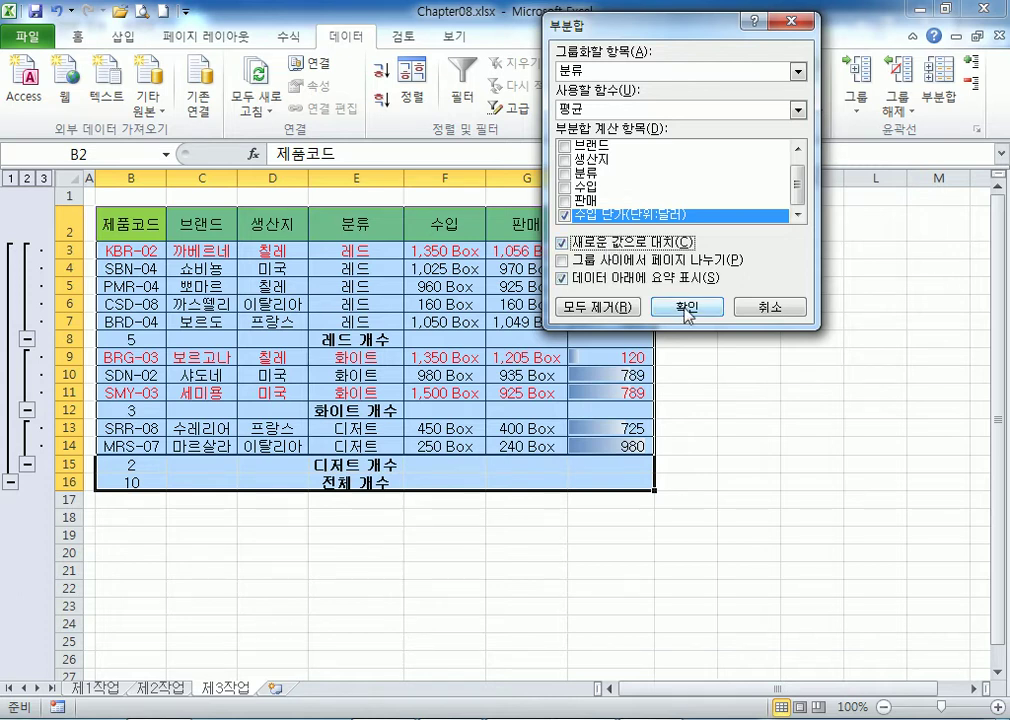
pyautogui.click(687, 305)
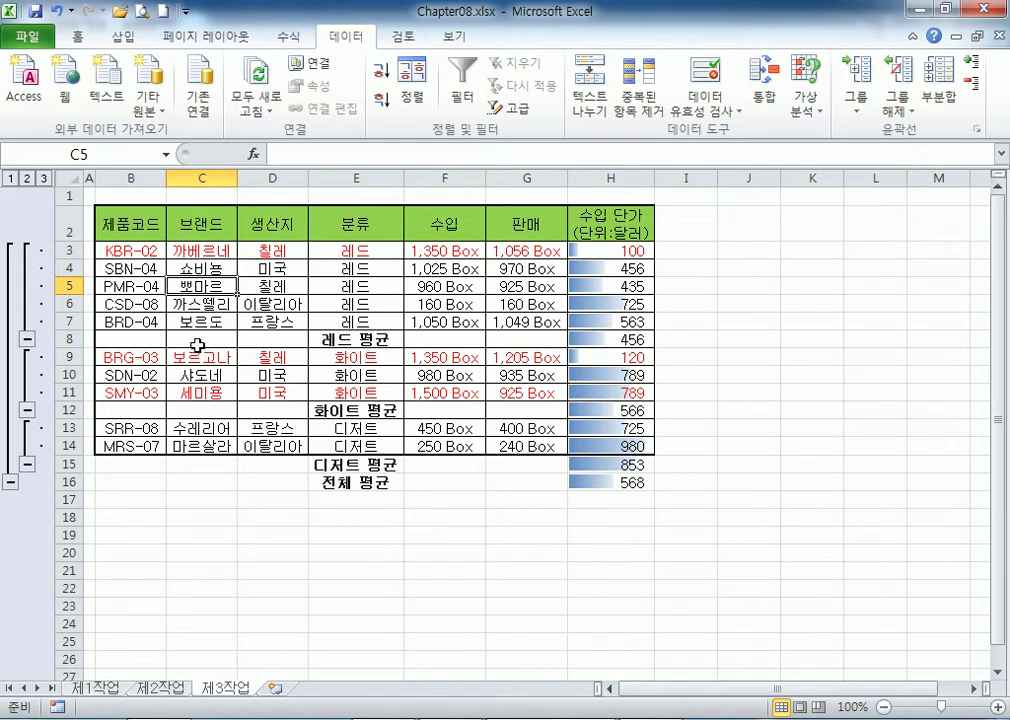
# Replace the average subtotals with a 개수 subtotal of 제품코드 for each 분류.
pyautogui.click(938, 97)
pyautogui.scroll(1, 567, 225)
pyautogui.click(597, 113)
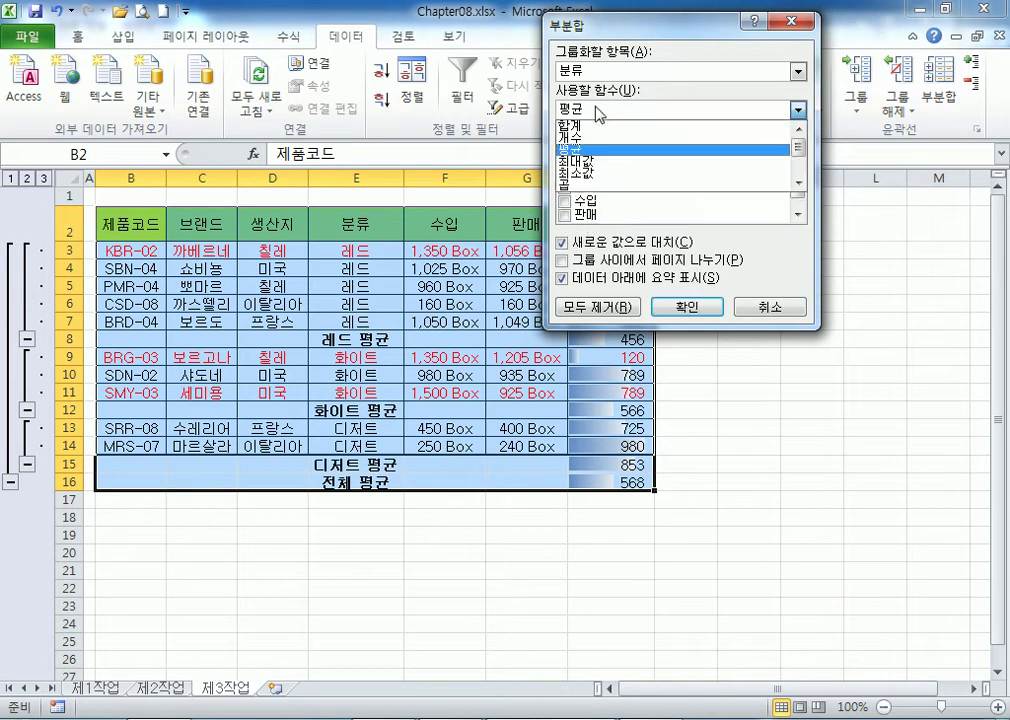
pyautogui.click(590, 136)
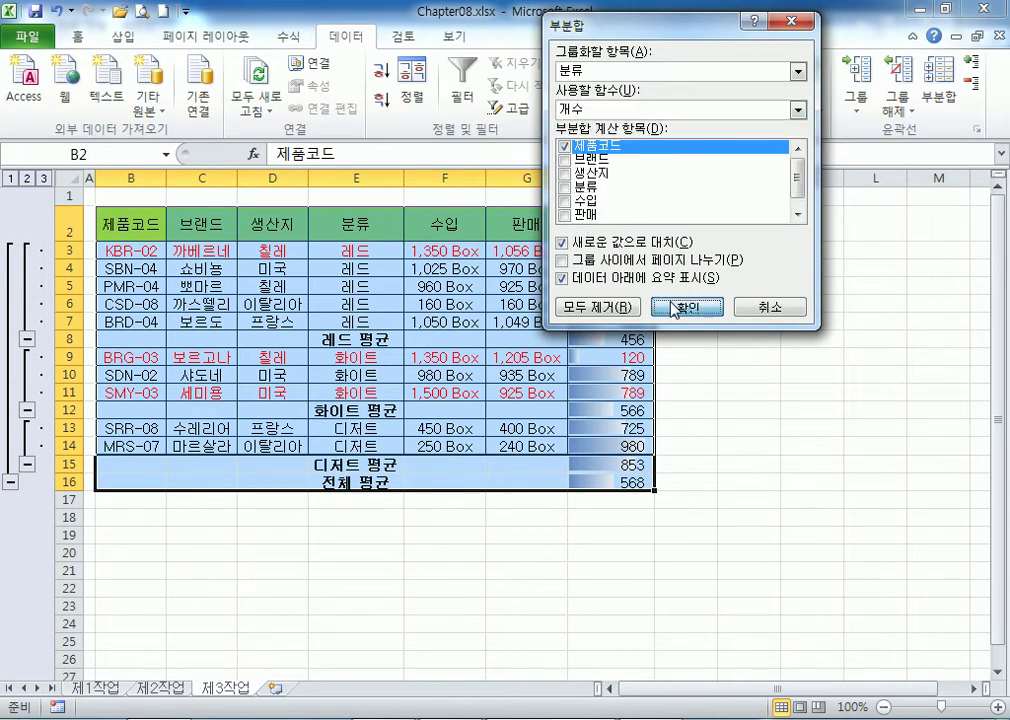
pyautogui.click(675, 308)
# Add a 평균 subtotal of 수입 단가(단위:달러) alongside the 제품코드 counts, with 새로운 값으로 대치 turned off.
pyautogui.click(201, 286)
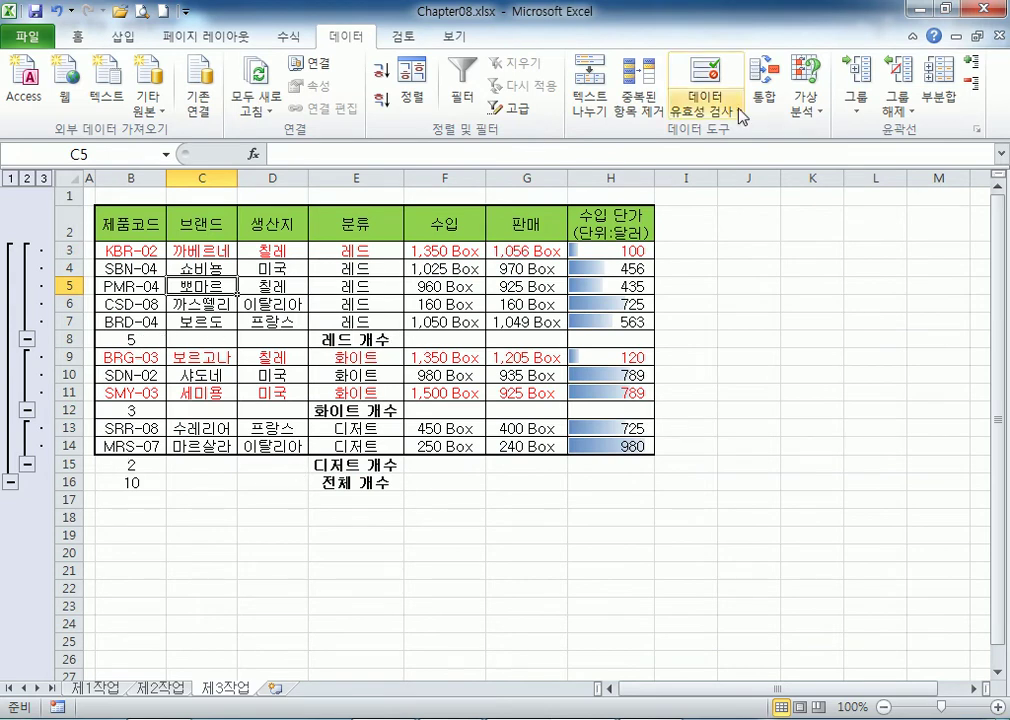
pyautogui.click(940, 85)
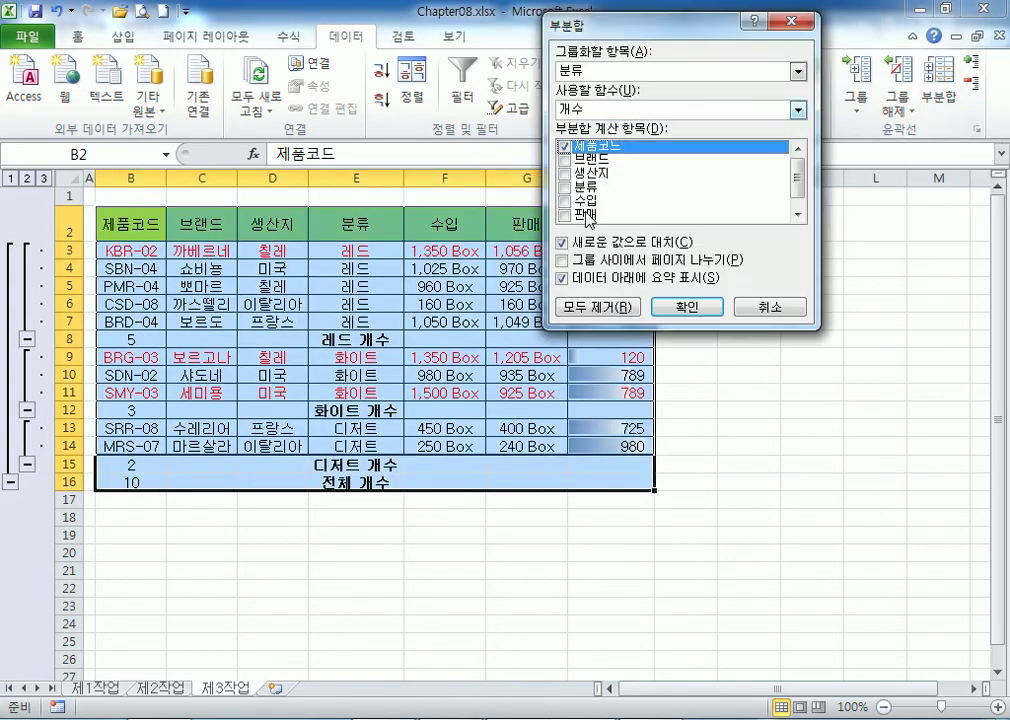
pyautogui.scroll(-1, 600, 192)
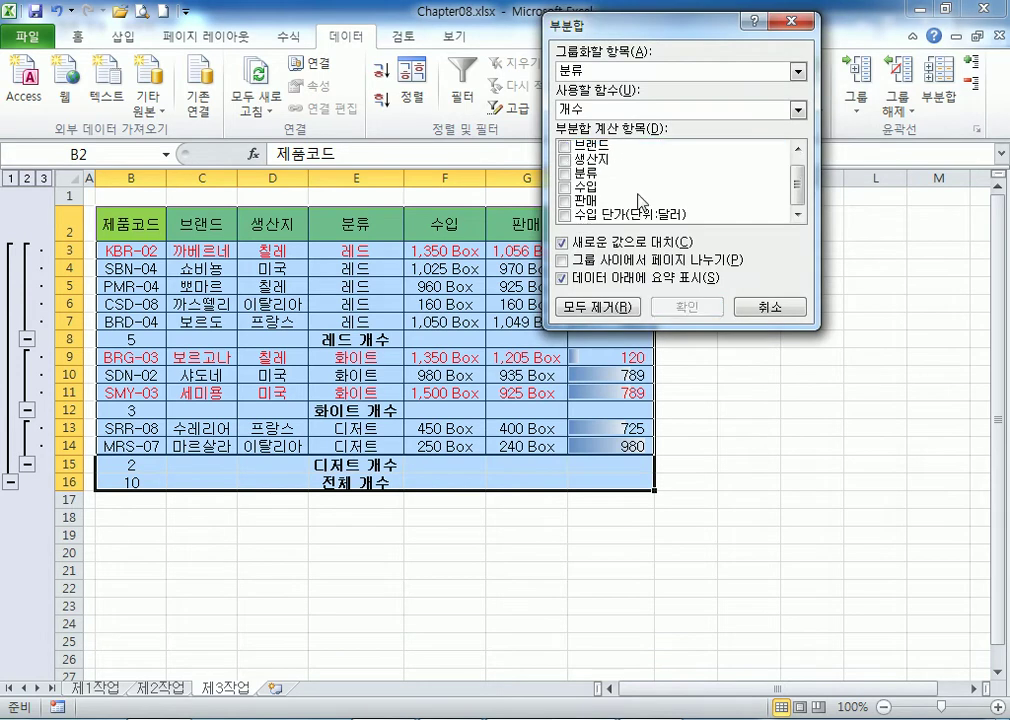
pyautogui.click(585, 214)
pyautogui.click(563, 215)
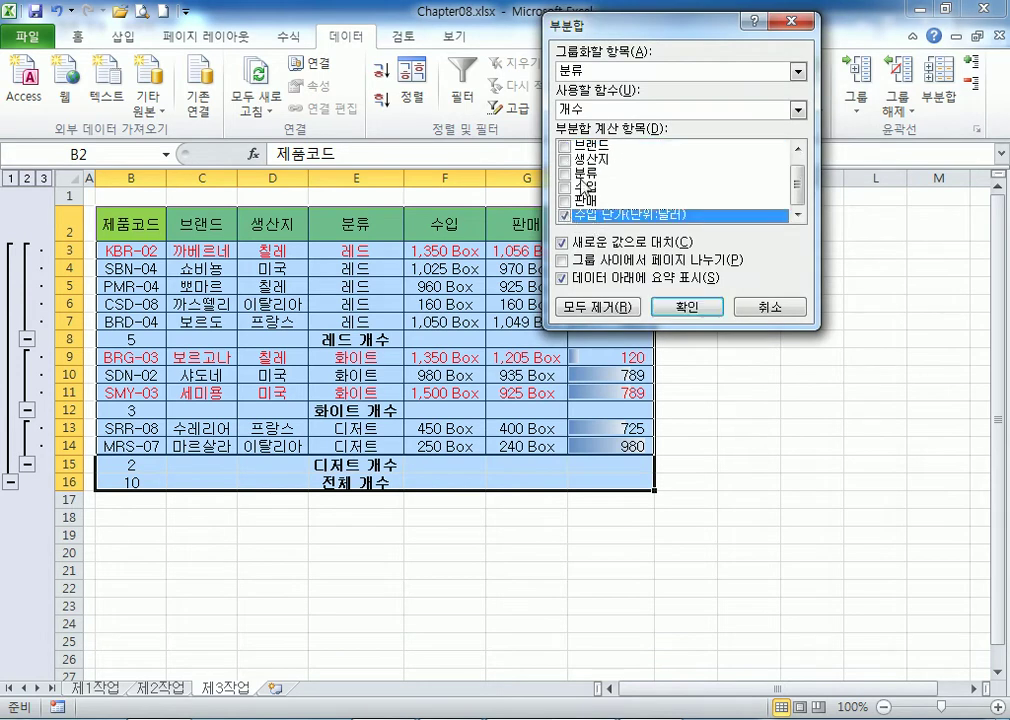
pyautogui.click(603, 108)
pyautogui.click(589, 150)
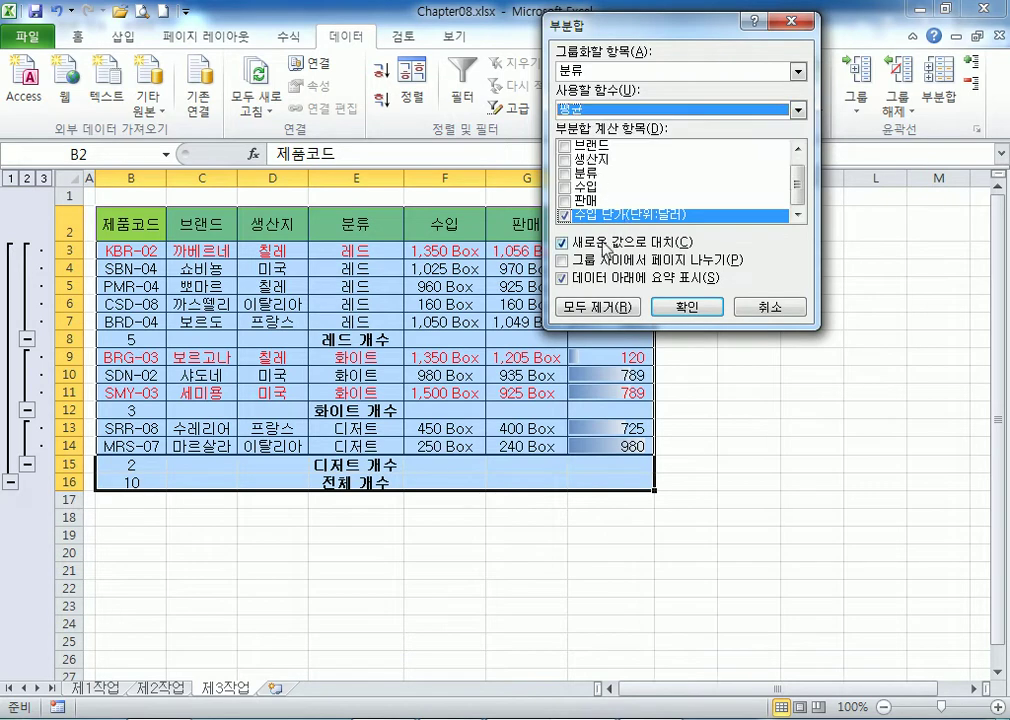
pyautogui.click(566, 244)
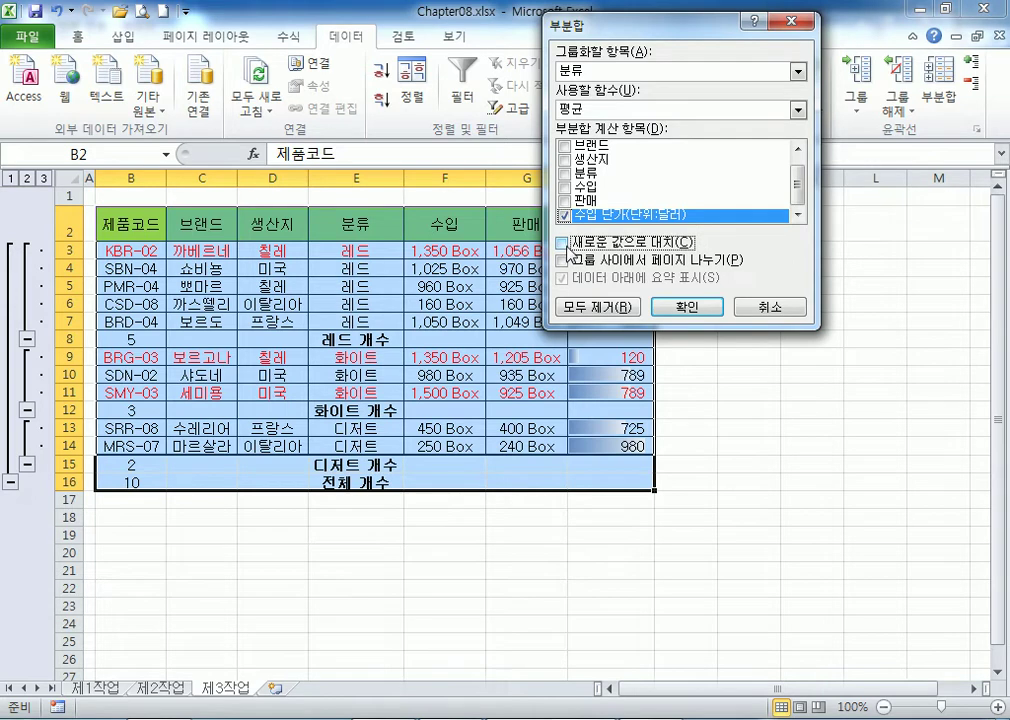
pyautogui.click(686, 307)
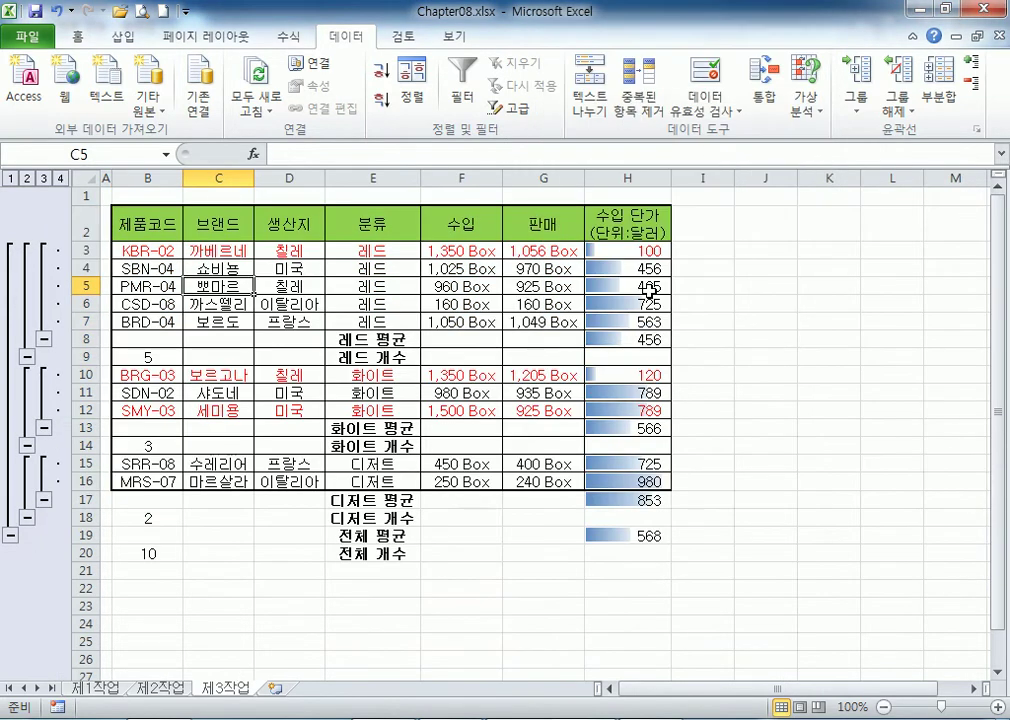
# Examine the count and average subtotal rows of the 레드 group and their labels.
pyautogui.click(155, 355)
pyautogui.click(348, 355)
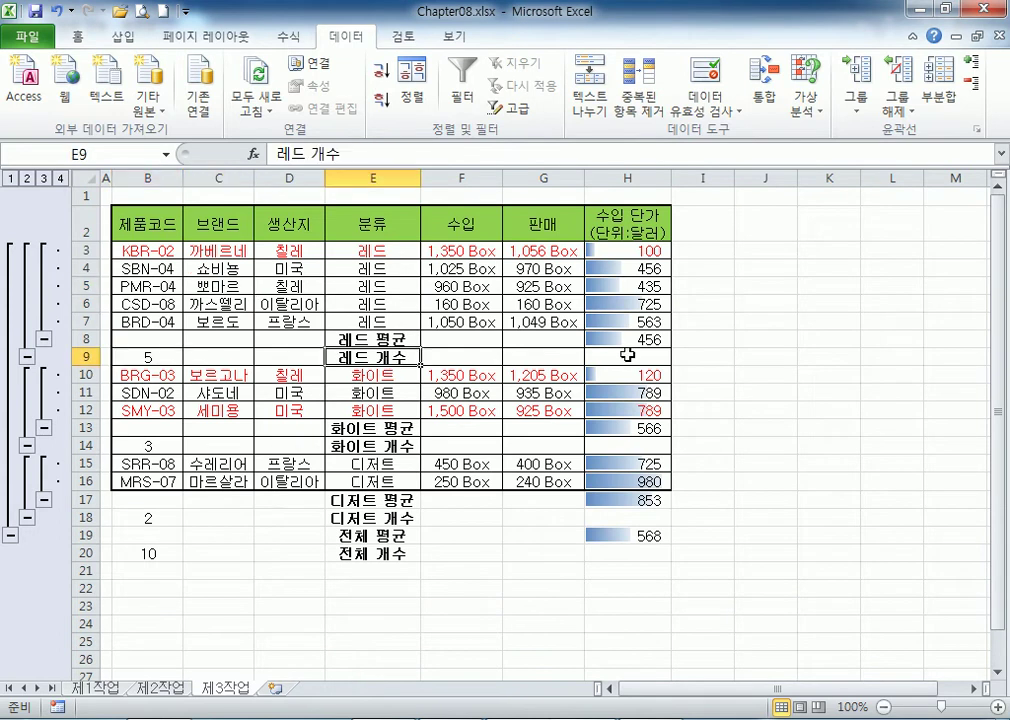
pyautogui.click(640, 340)
pyautogui.click(400, 340)
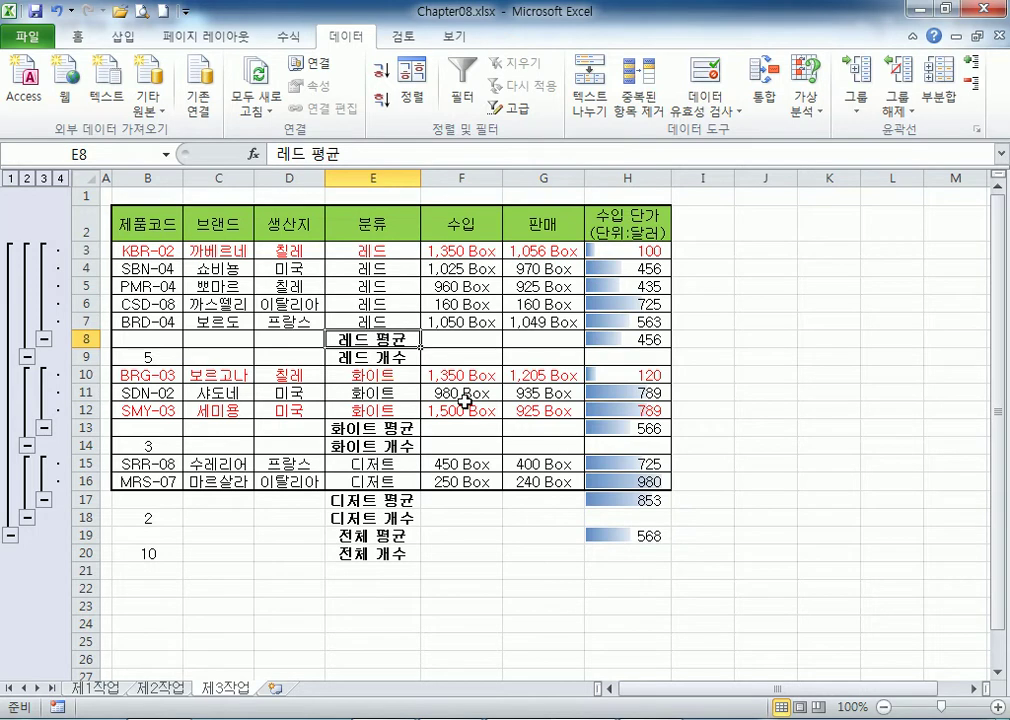
pyautogui.scroll(-3, 465, 400)
pyautogui.scroll(3, 462, 400)
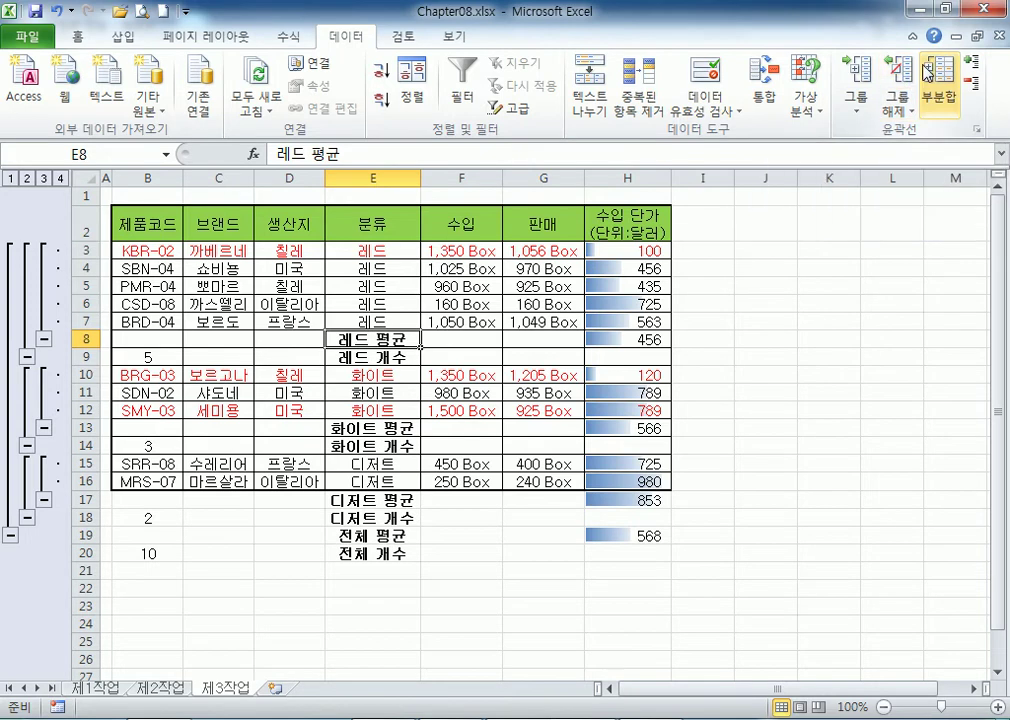
# Remove all subtotals from the wine table.
pyautogui.click(940, 96)
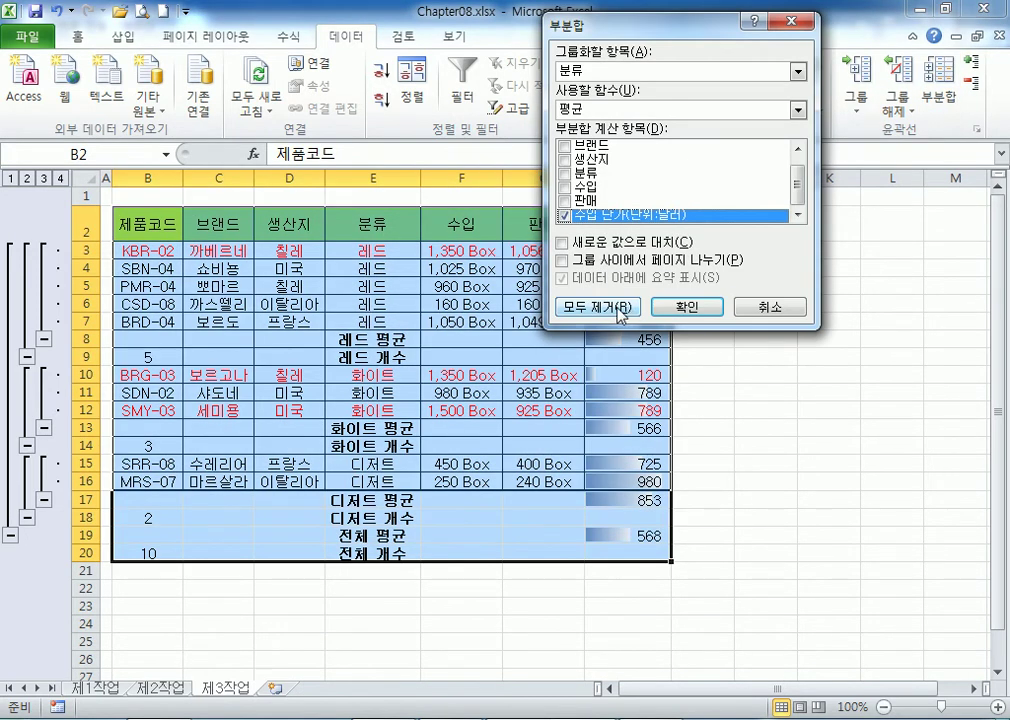
pyautogui.click(618, 300)
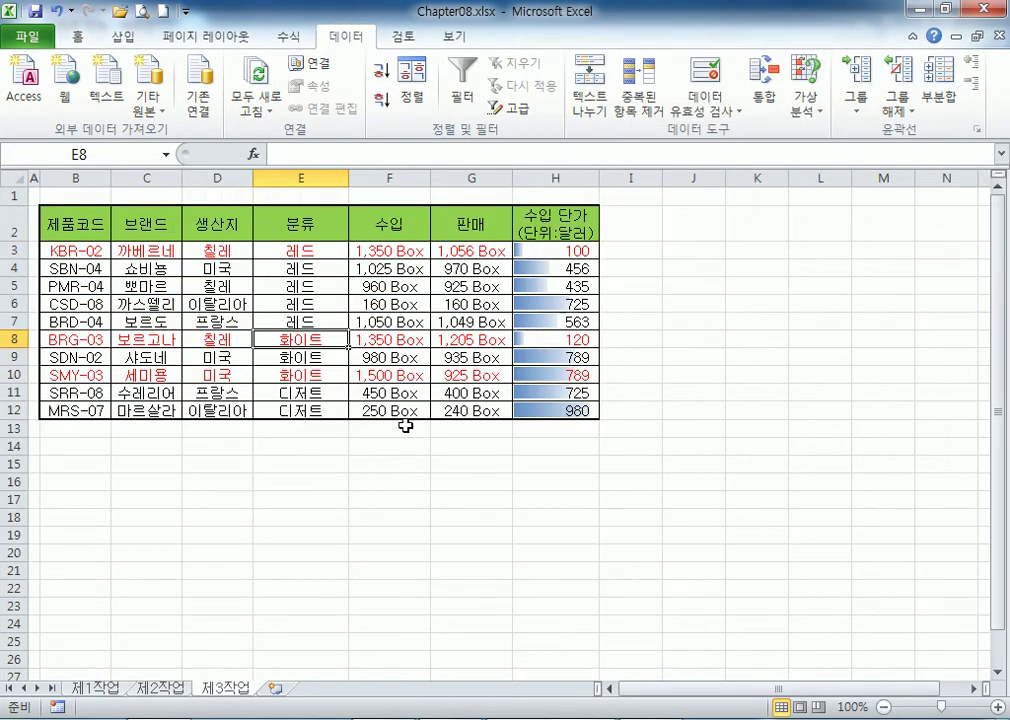
pyautogui.click(205, 285)
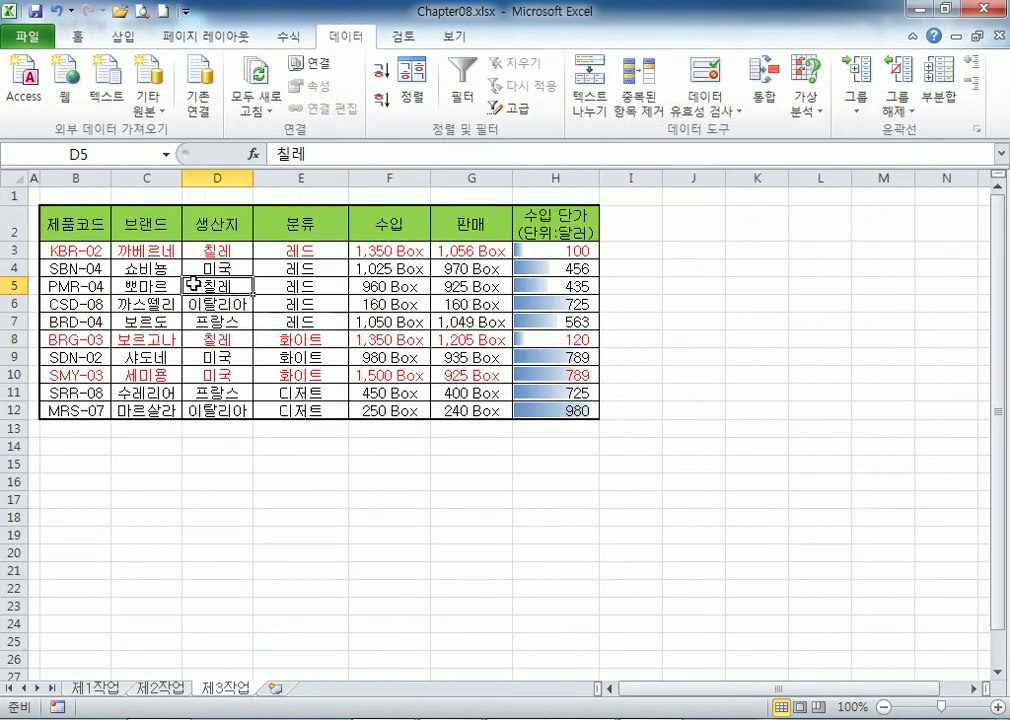
pyautogui.click(299, 431)
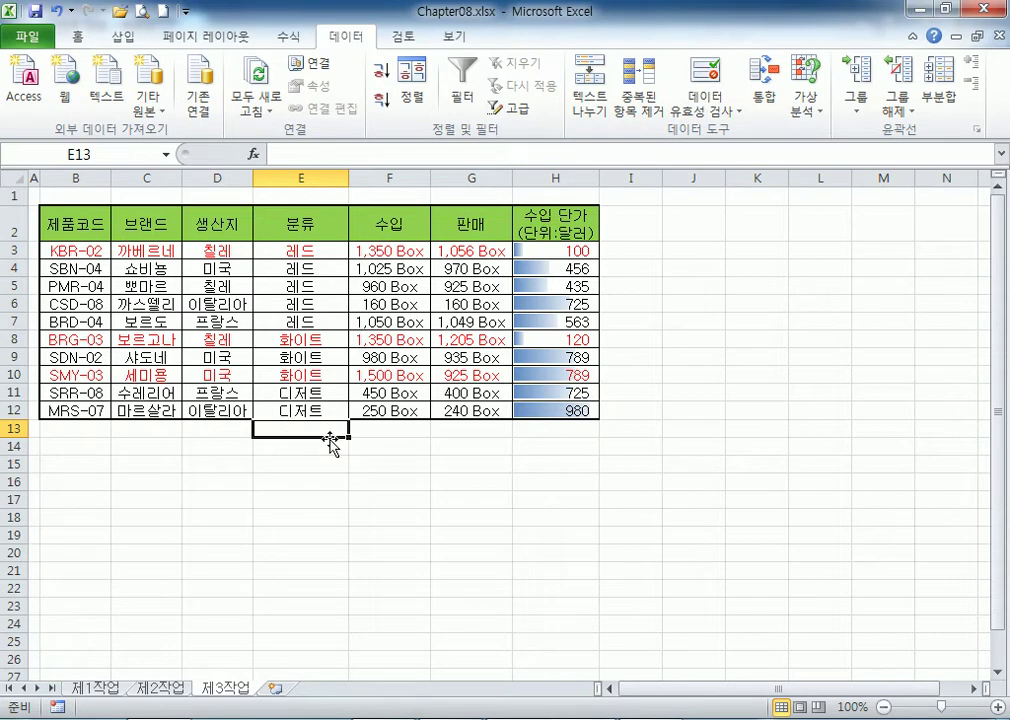
pyautogui.click(189, 427)
pyautogui.click(323, 468)
# Add a 개수 subtotal of 제품코드 for each 분류 to the wine table, with 새로운 값으로 대치 turned on.
pyautogui.click(330, 320)
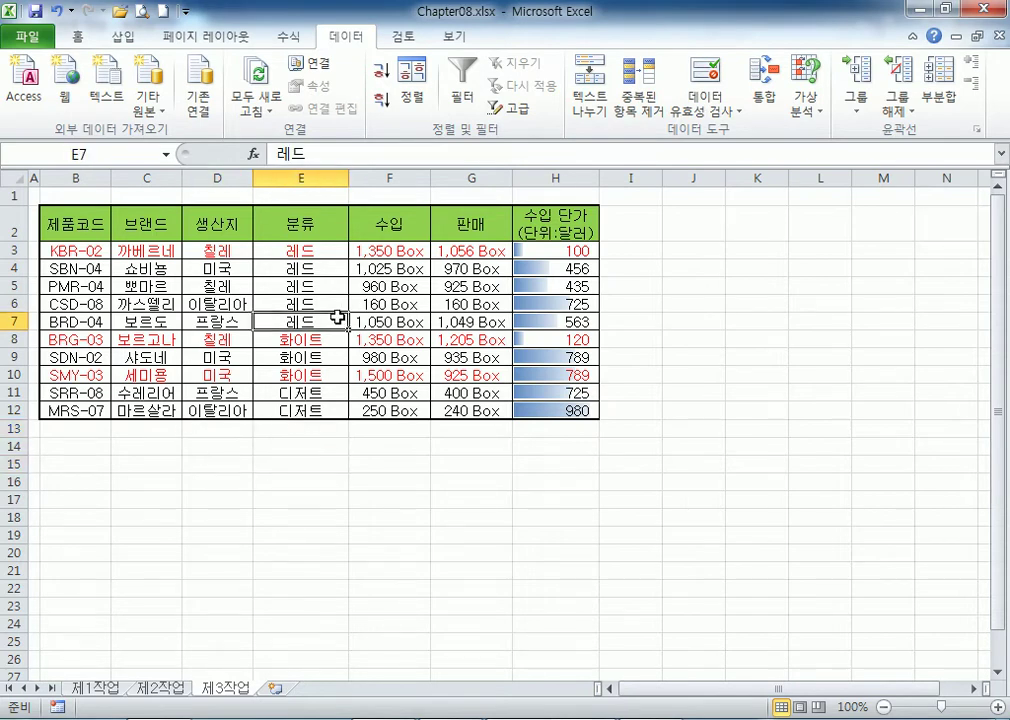
pyautogui.click(939, 97)
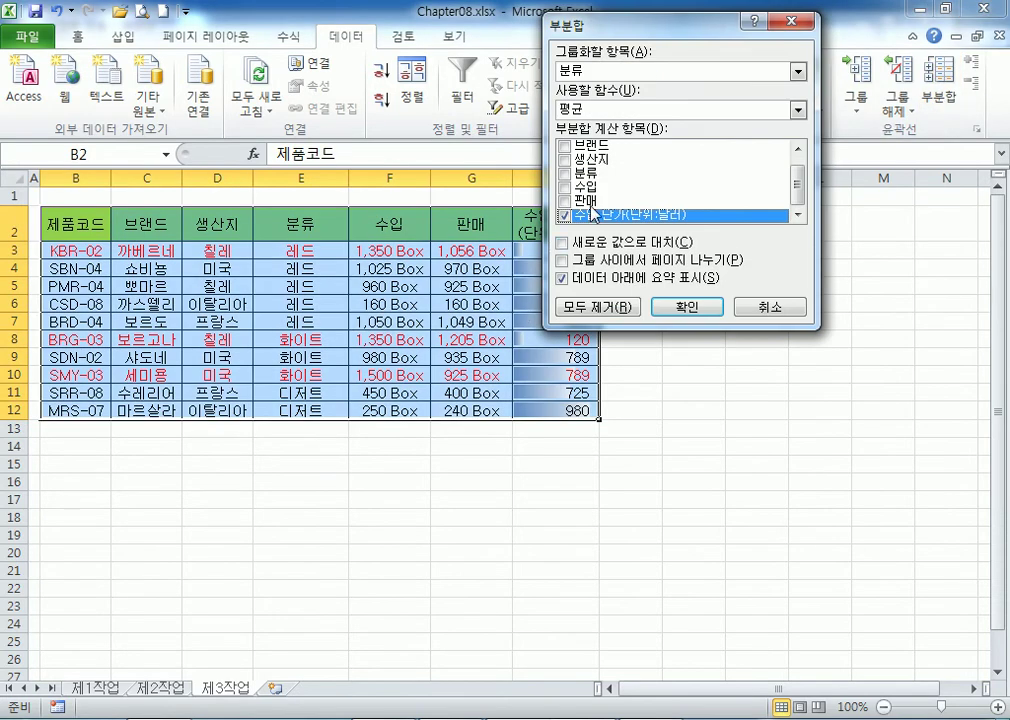
pyautogui.click(564, 215)
pyautogui.scroll(1, 566, 180)
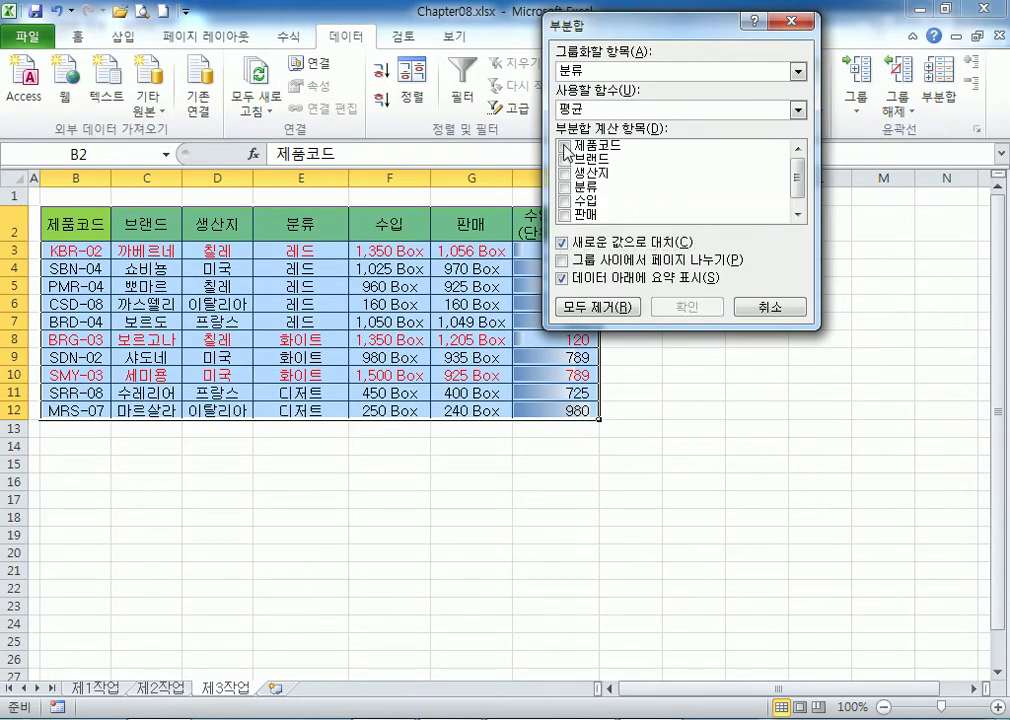
pyautogui.click(564, 146)
pyautogui.click(640, 110)
pyautogui.click(585, 145)
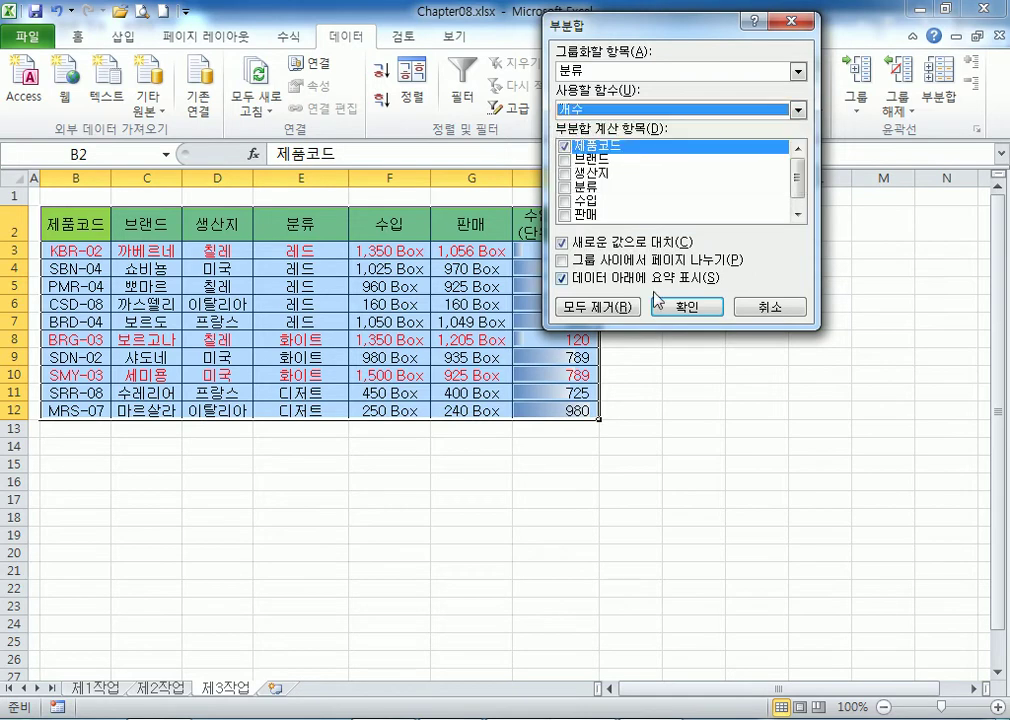
pyautogui.click(588, 72)
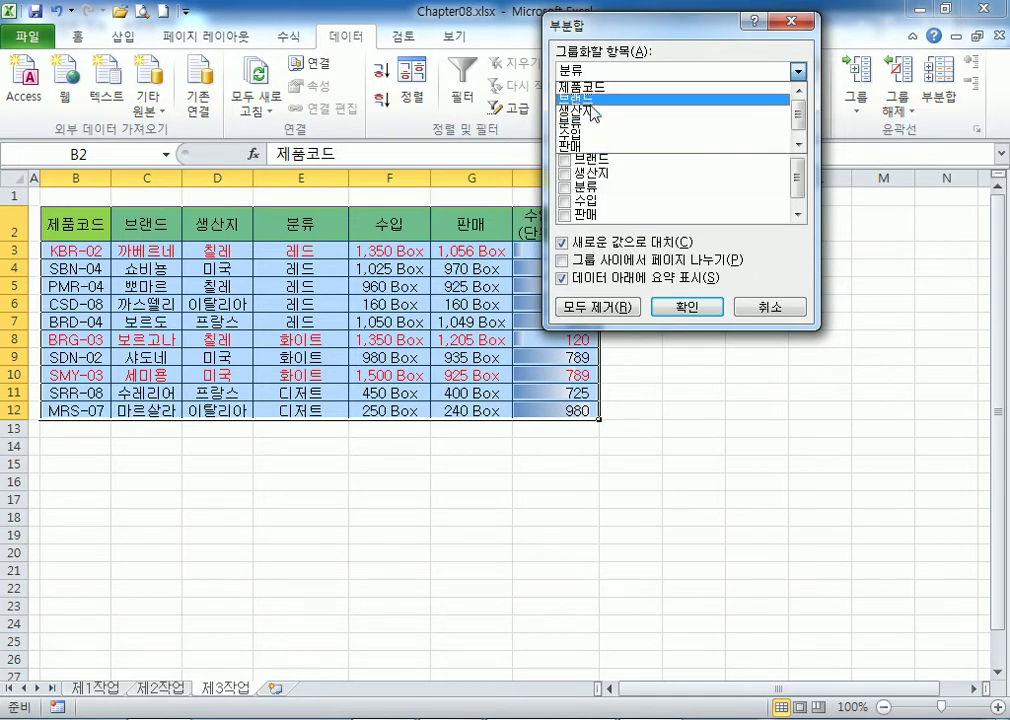
pyautogui.click(365, 240)
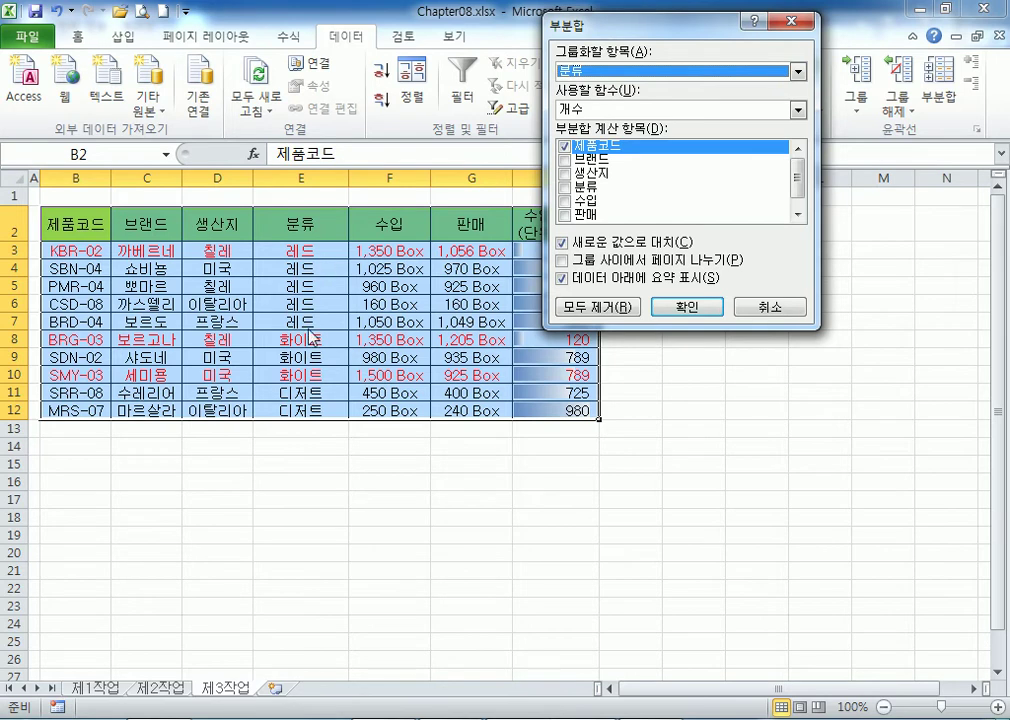
pyautogui.click(670, 307)
pyautogui.click(356, 322)
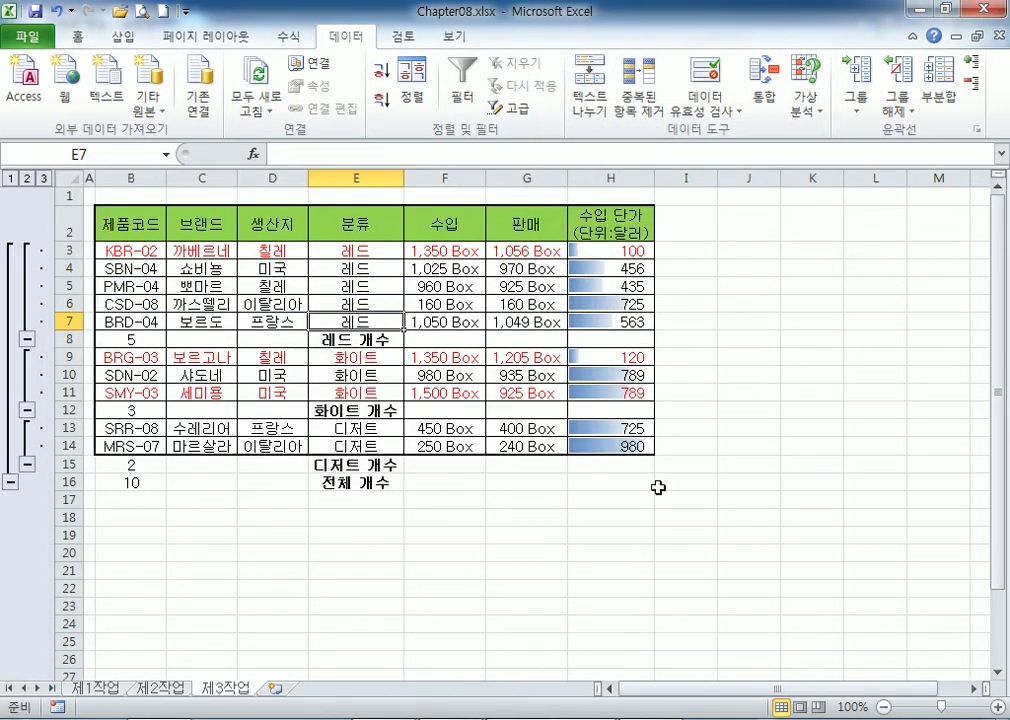
pyautogui.click(686, 535)
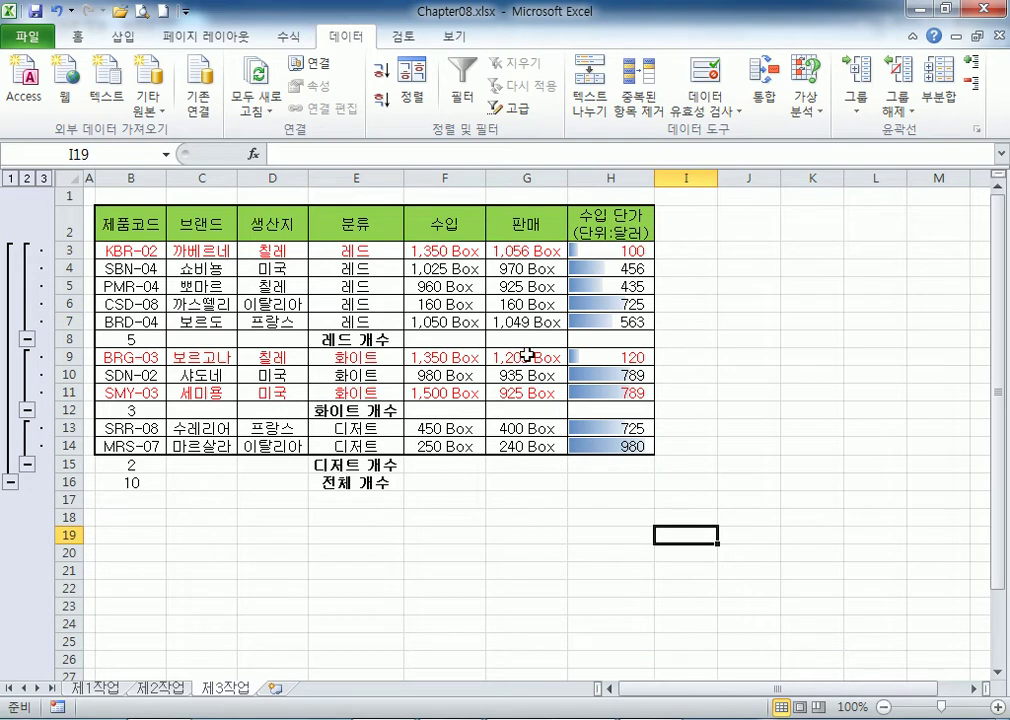
pyautogui.click(327, 268)
pyautogui.moveTo(198, 224); pyautogui.dragTo(490, 366)
pyautogui.moveTo(141, 221); pyautogui.dragTo(603, 482)
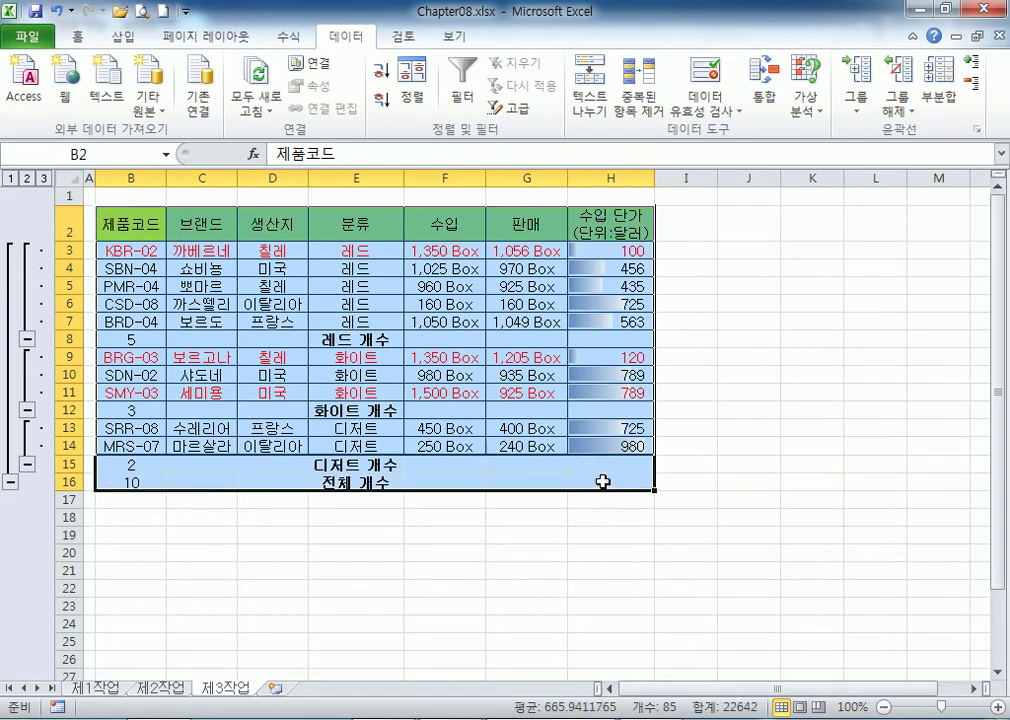
pyautogui.click(745, 588)
pyautogui.click(267, 290)
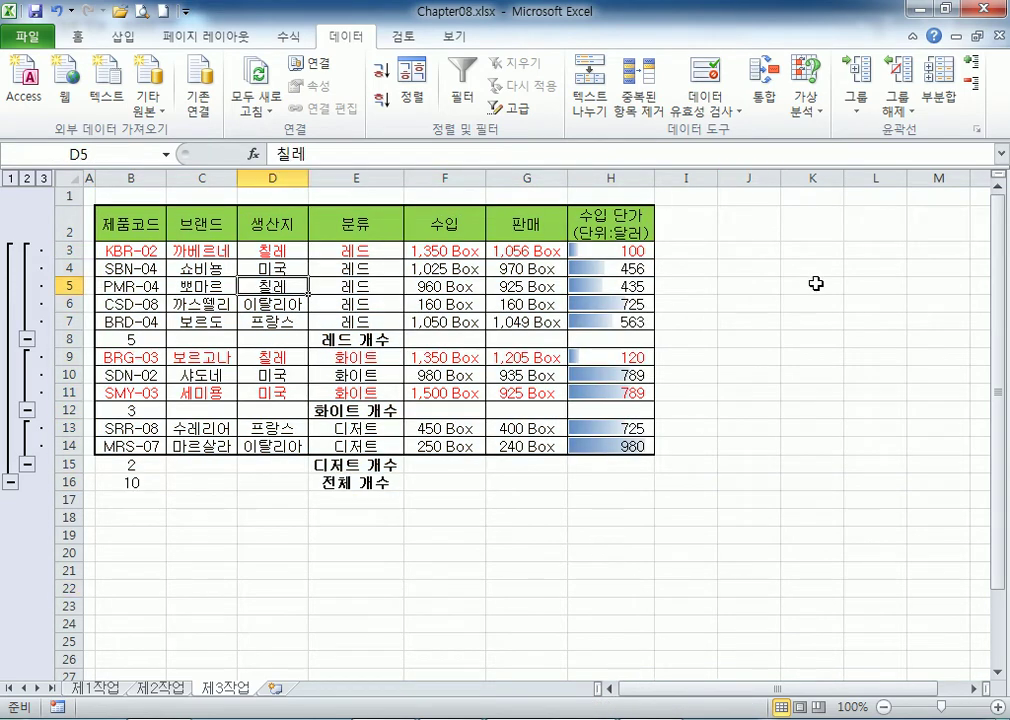
pyautogui.click(813, 285)
pyautogui.click(200, 215)
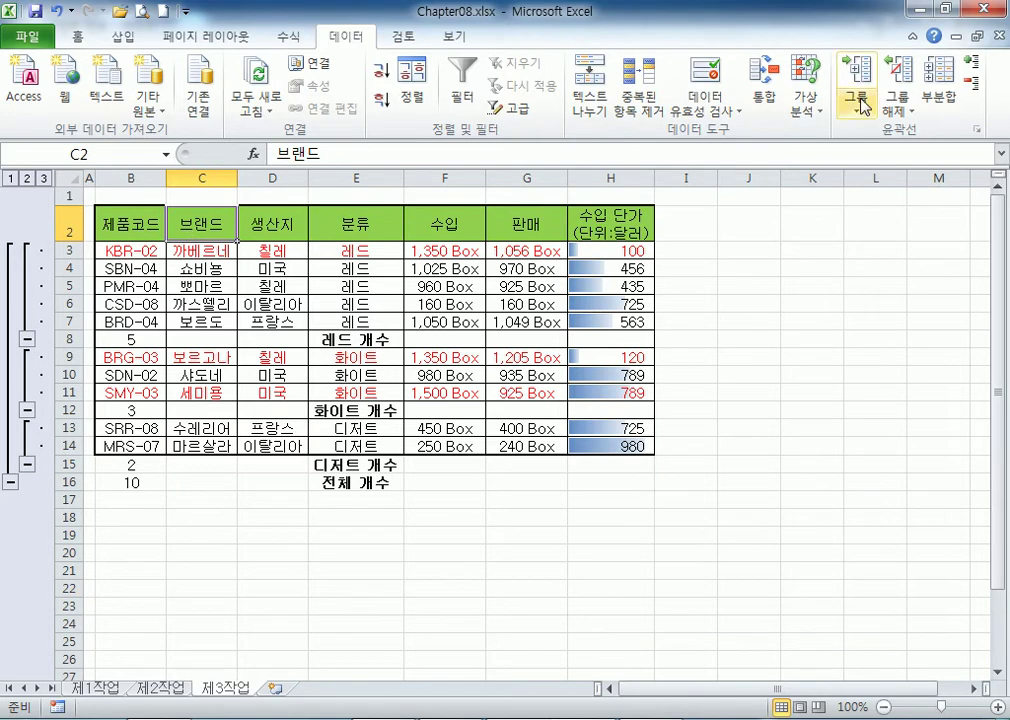
pyautogui.click(938, 90)
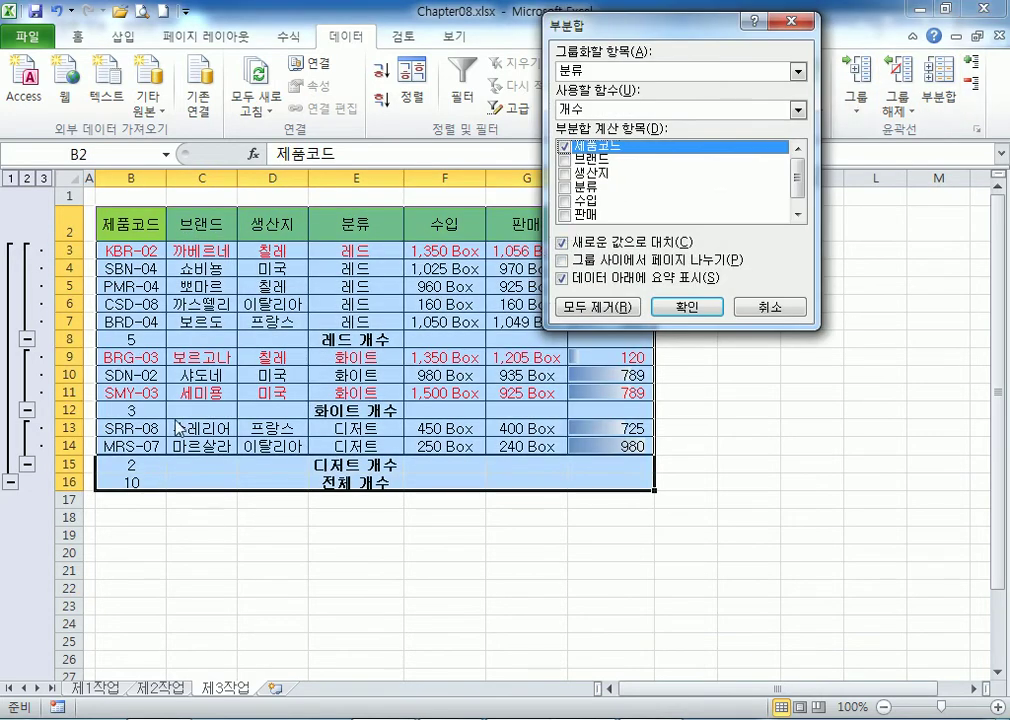
pyautogui.click(770, 307)
pyautogui.moveTo(160, 223); pyautogui.dragTo(522, 376)
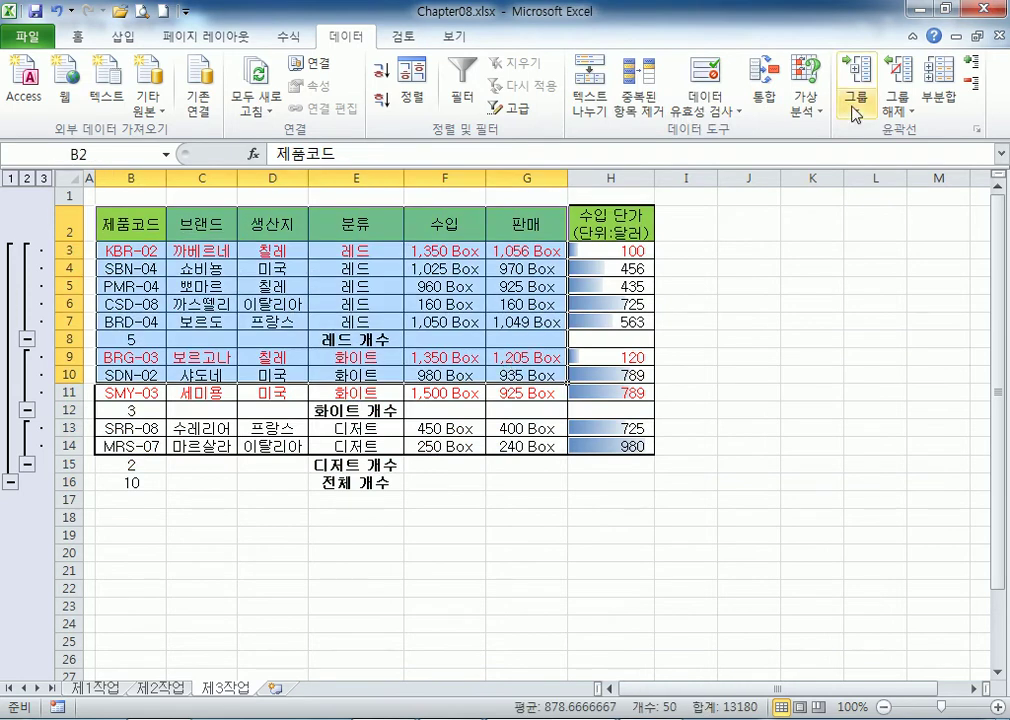
pyautogui.click(938, 95)
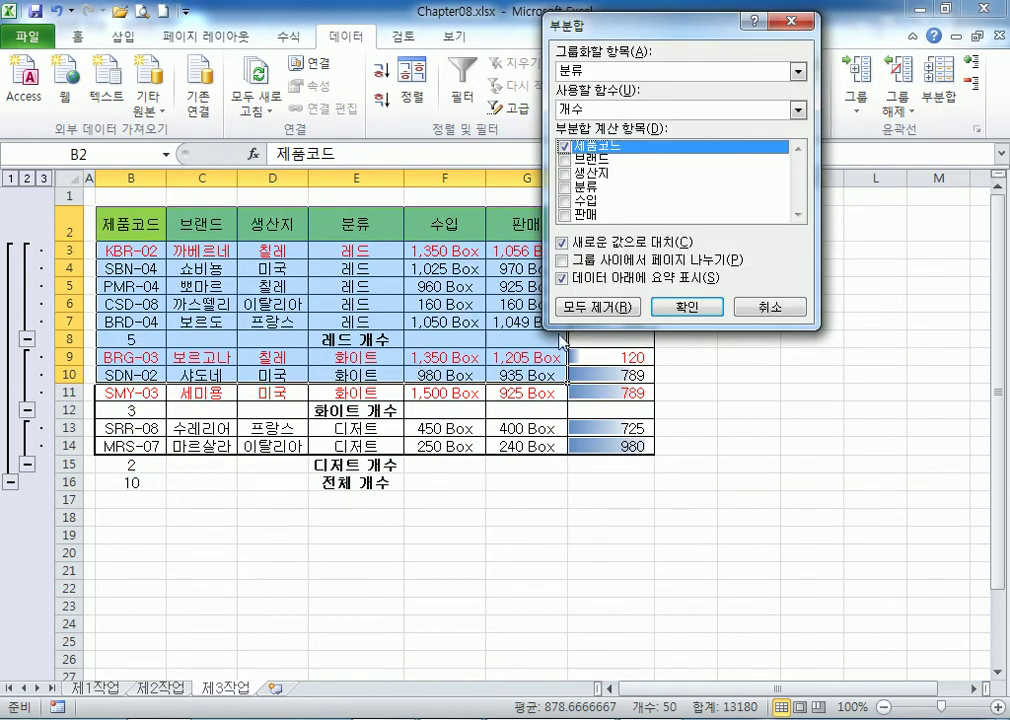
pyautogui.click(768, 307)
# Add a 평균 subtotal of 수입 단가(단위:달러) for each 분류, turning off 새로운 값으로 대치 and excluding 제품코드.
pyautogui.click(243, 275)
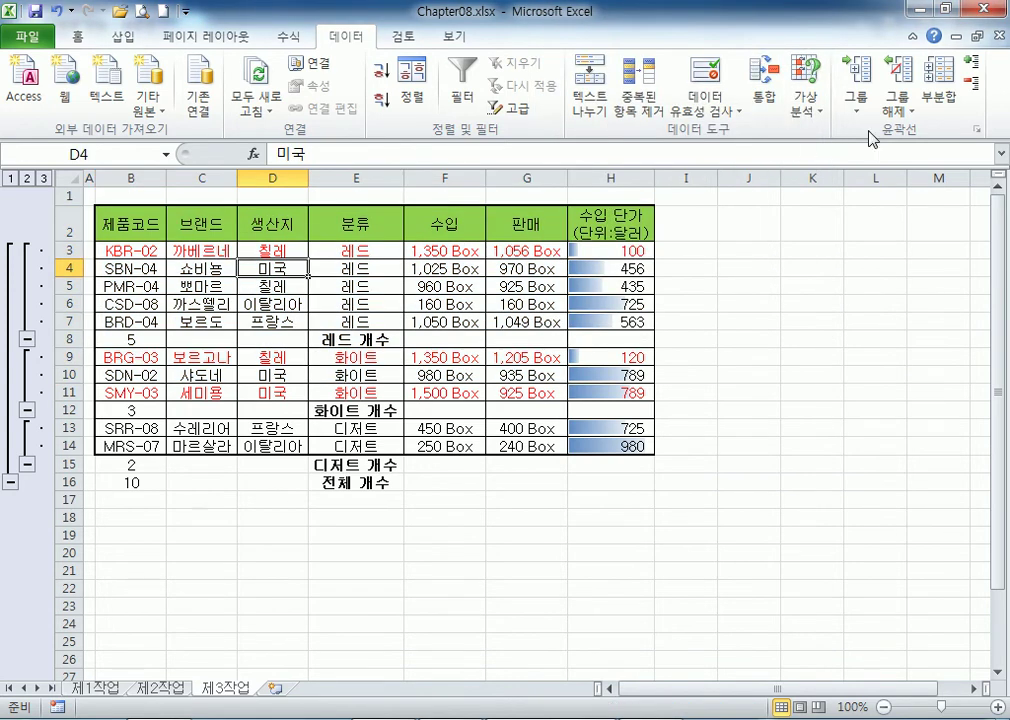
pyautogui.click(938, 95)
pyautogui.click(565, 146)
pyautogui.click(566, 216)
pyautogui.click(566, 216)
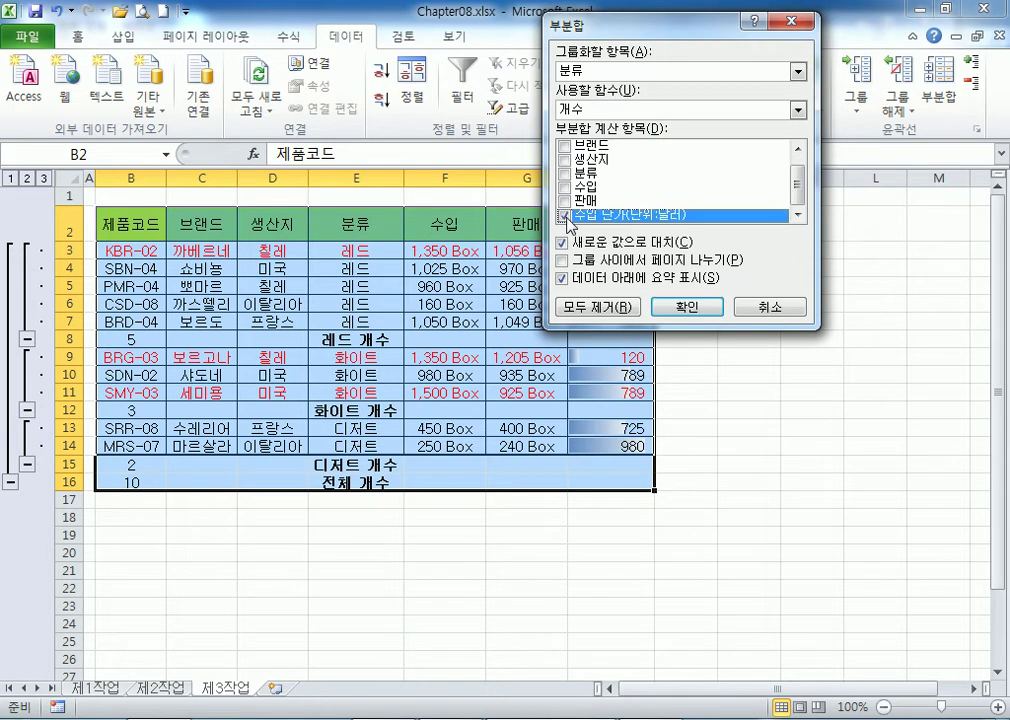
pyautogui.click(580, 110)
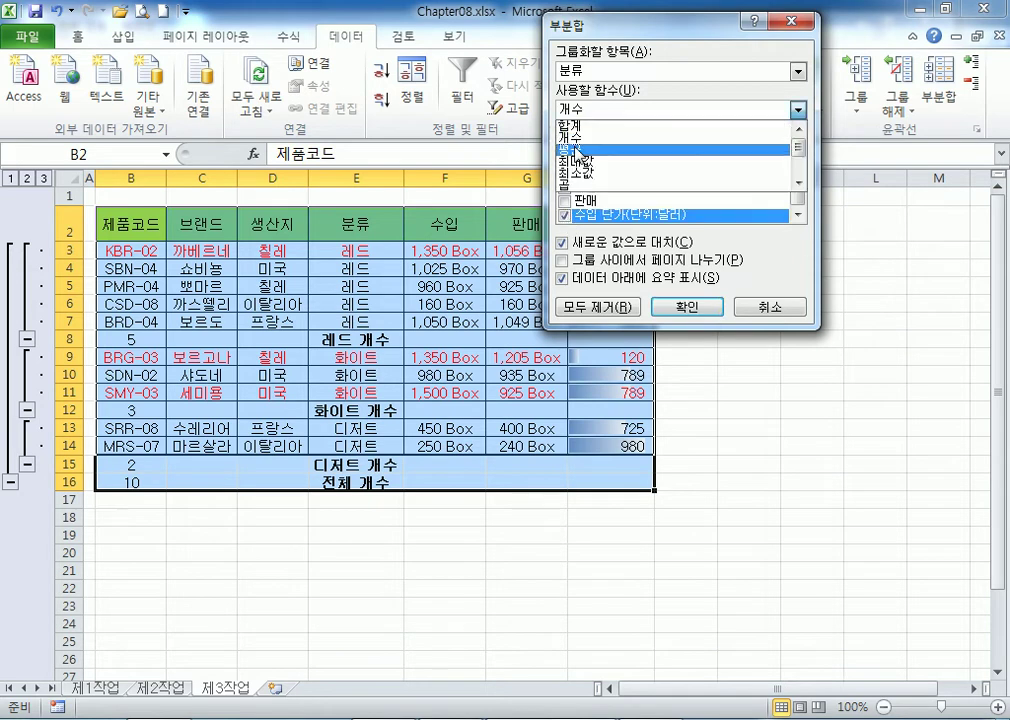
pyautogui.click(576, 125)
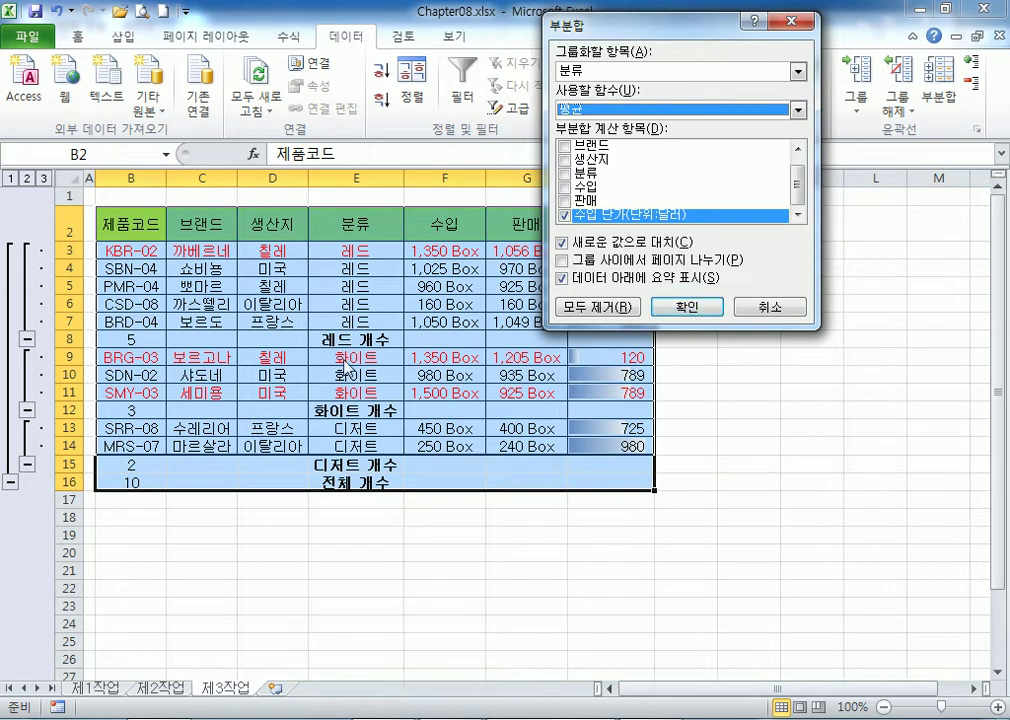
pyautogui.click(563, 243)
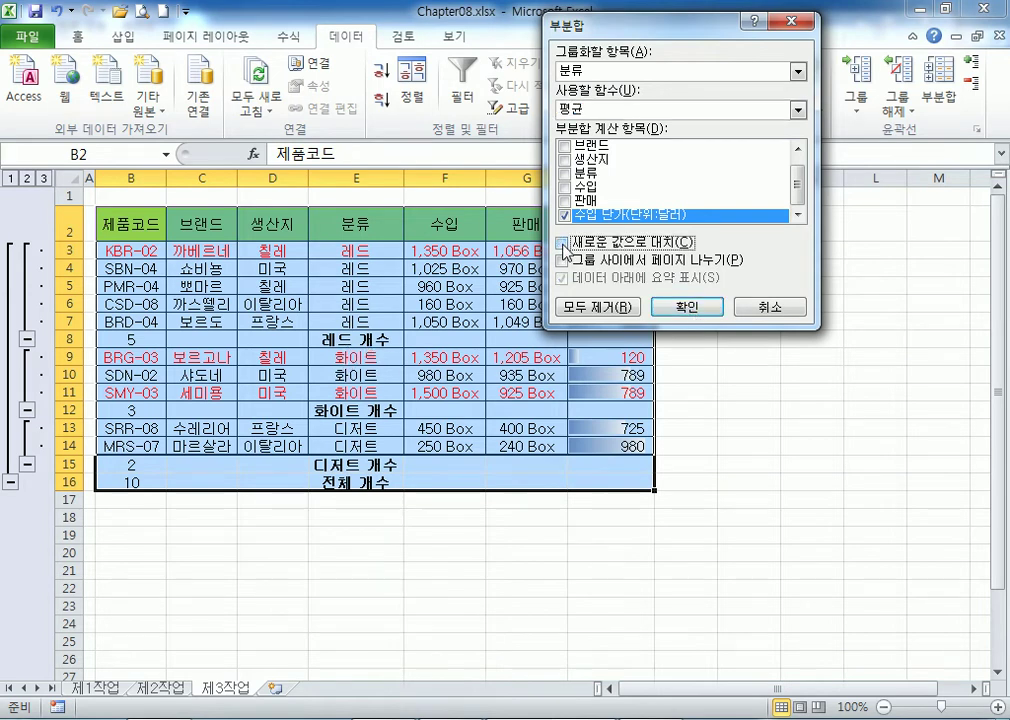
pyautogui.click(701, 309)
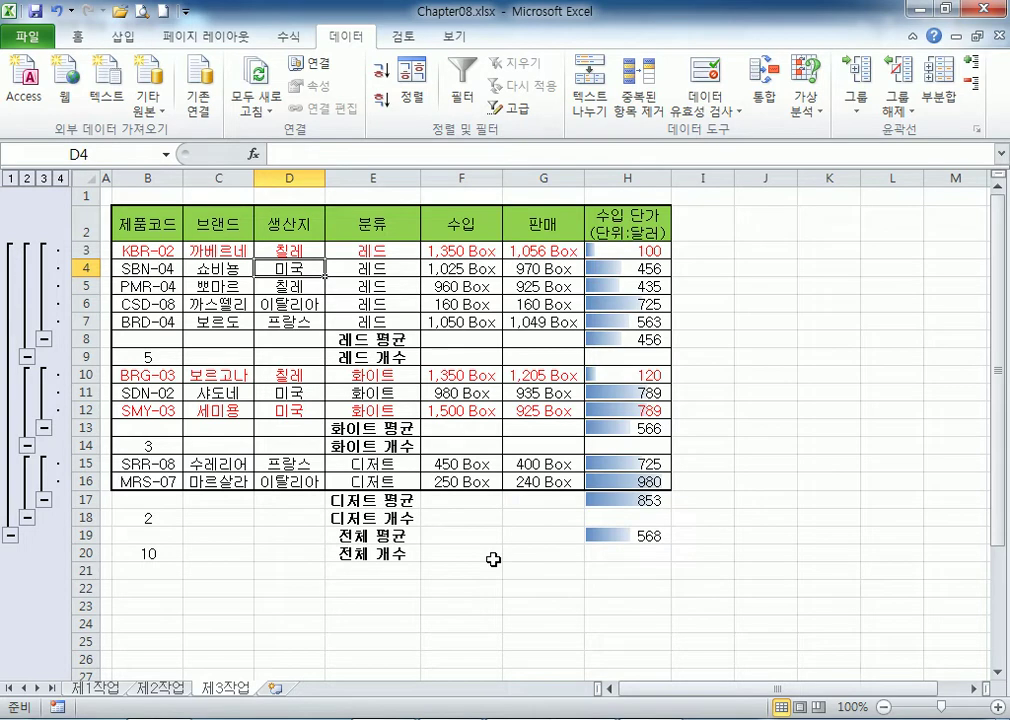
# Clear the outline from the subtotalled wine table on 제3작업.
pyautogui.click(899, 115)
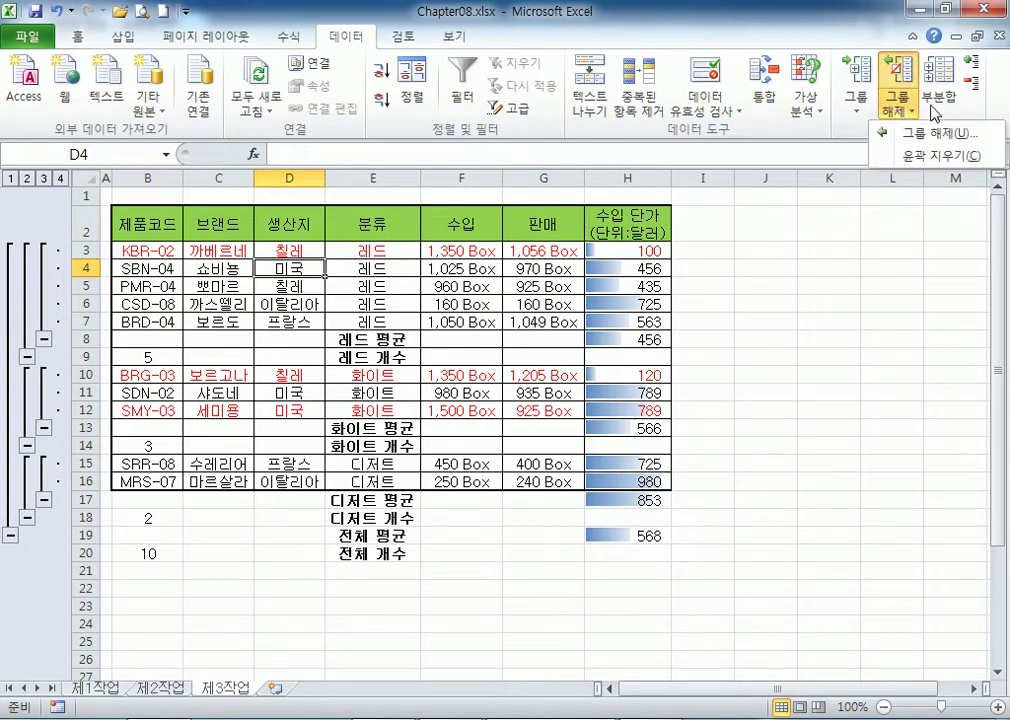
pyautogui.click(529, 327)
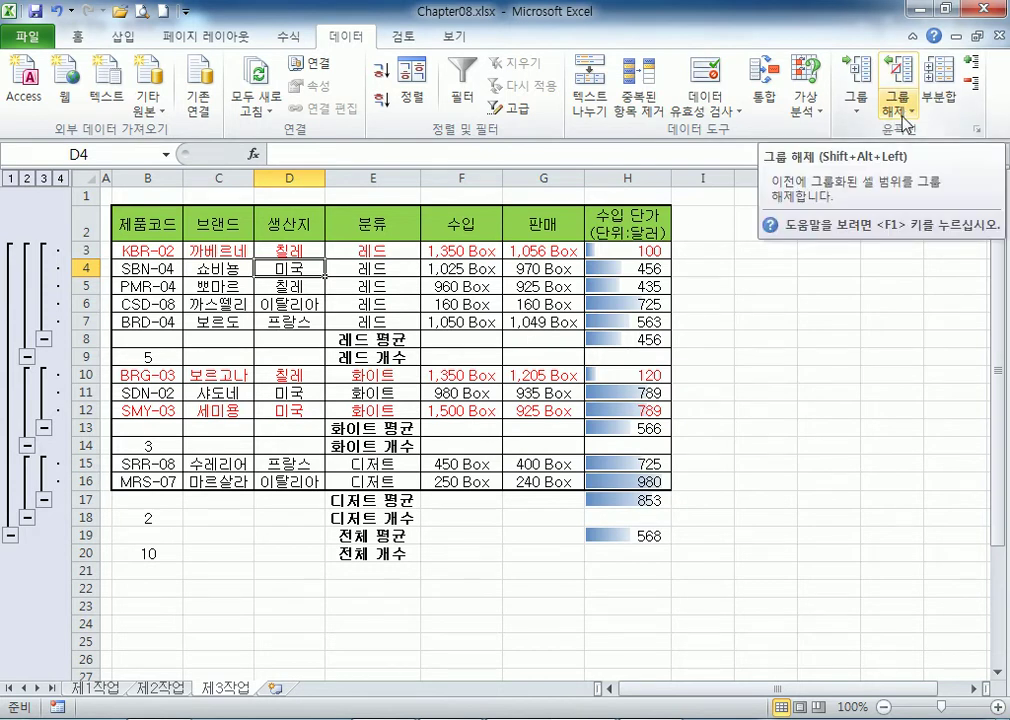
pyautogui.click(907, 120)
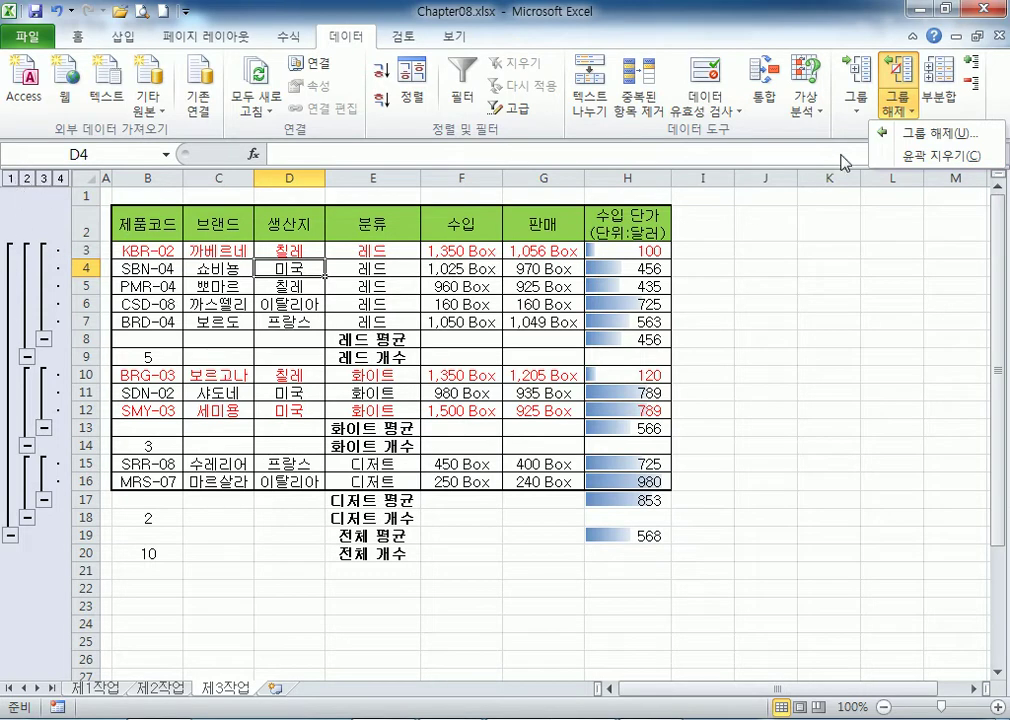
pyautogui.click(938, 158)
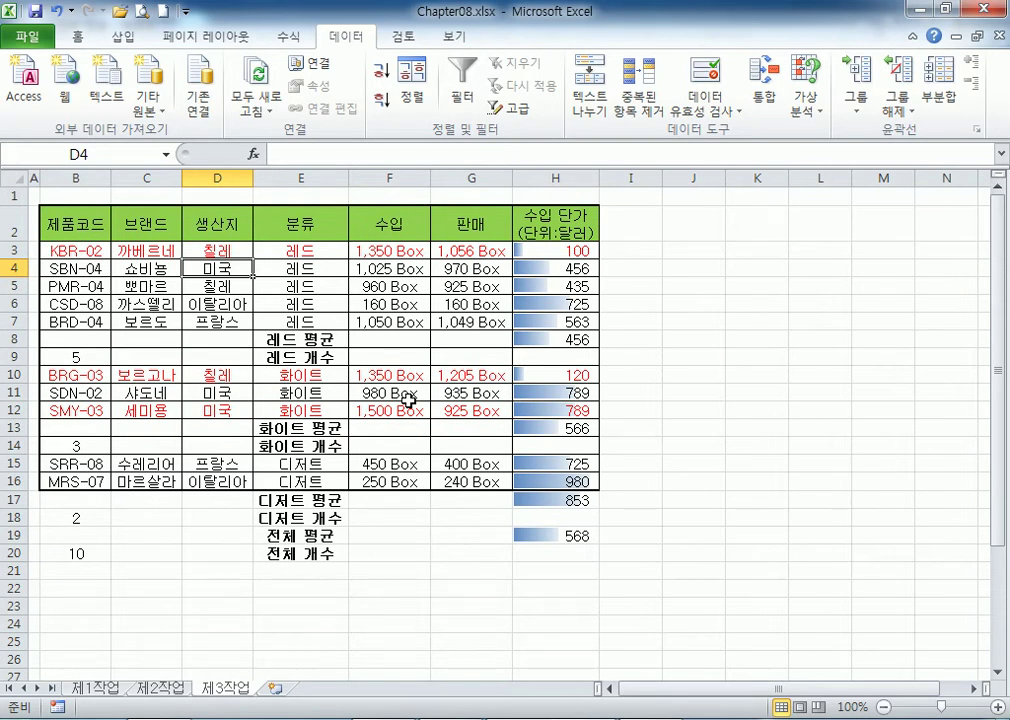
# Switch to GE03-11B.pdf in Adobe Reader and review the [제 3 작업] 정렬 및 부분합 instructions.
pyautogui.hotkey('alt', 'Tab')
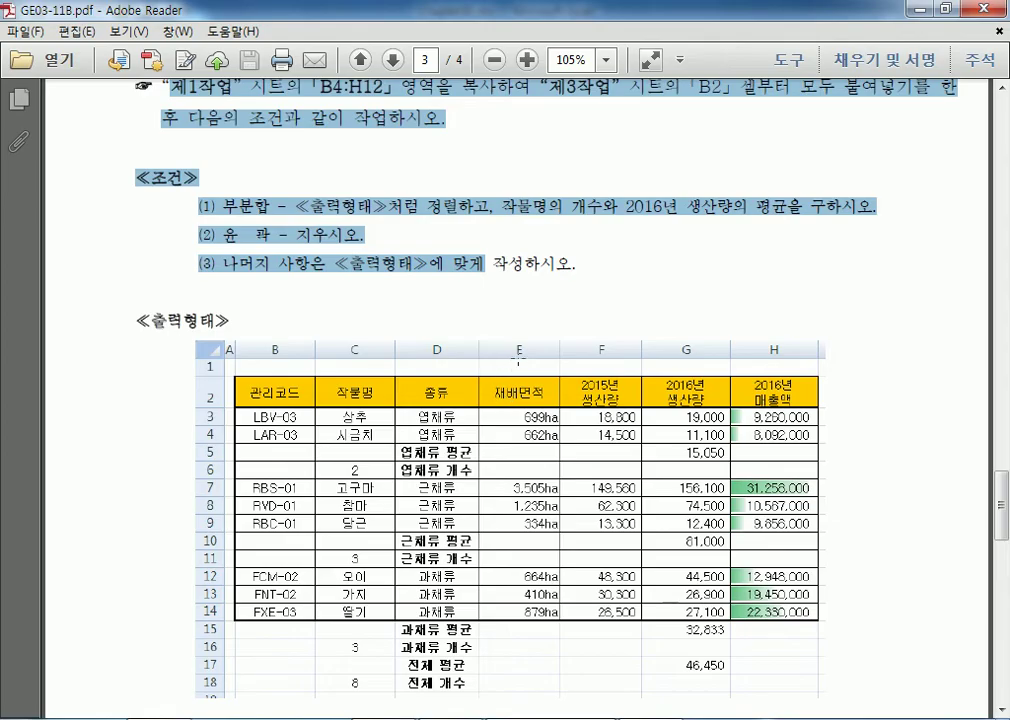
pyautogui.scroll(5, 483, 334)
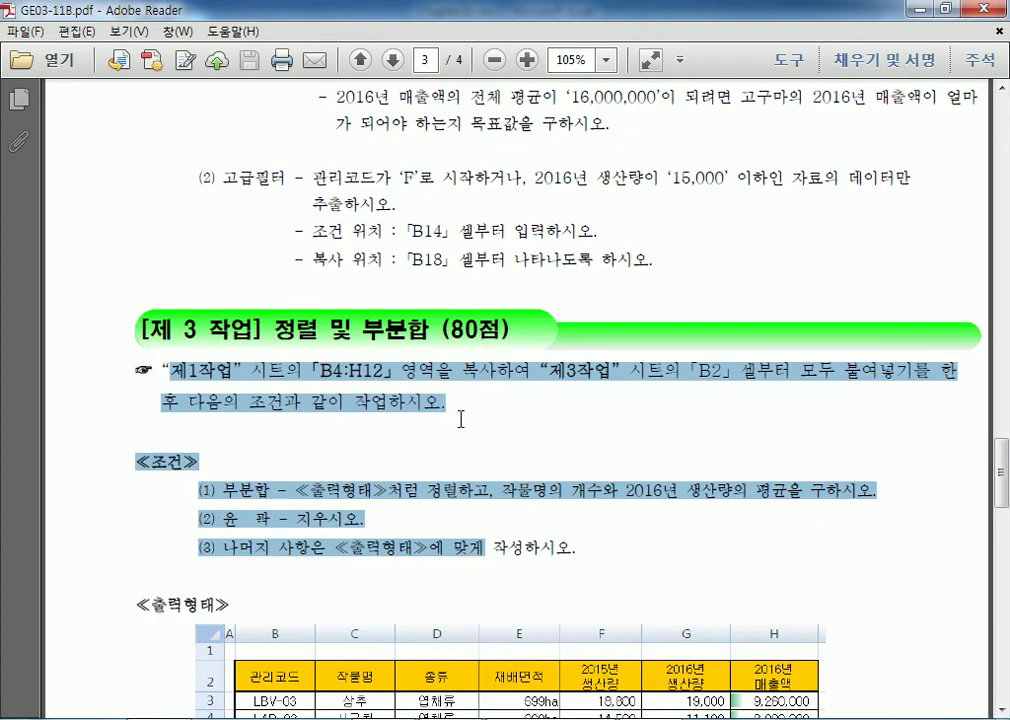
pyautogui.click(459, 450)
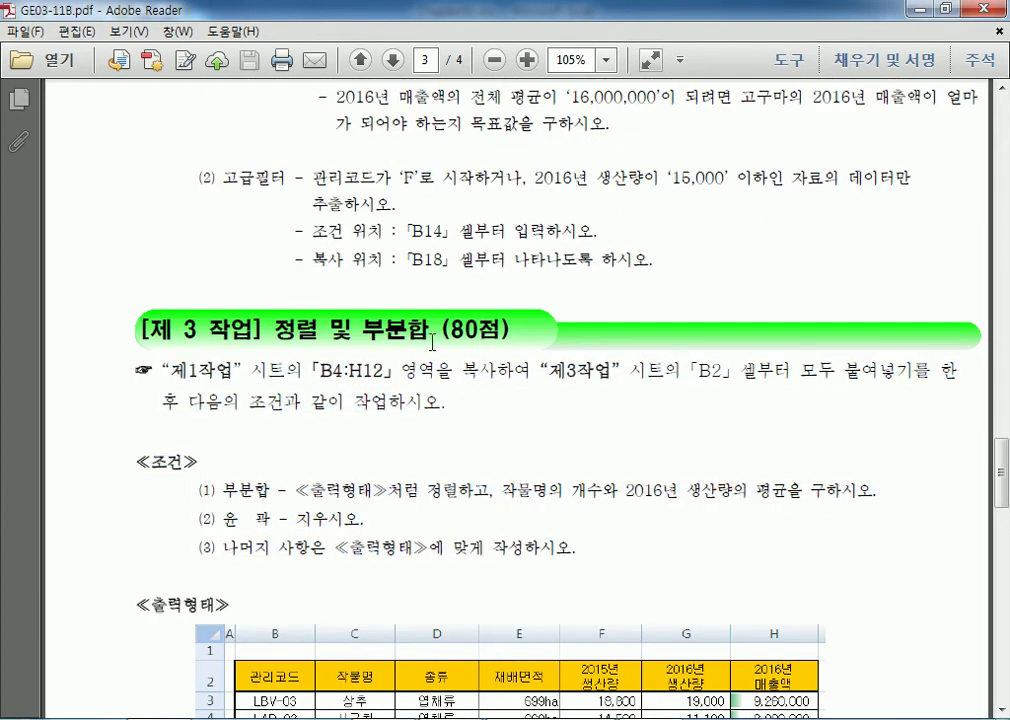
# Review the ≪출력형태≫ table of [제 3 작업] in GE03-11B.pdf, enlarging it to examine the 종류 column.
pyautogui.scroll(-5, 426, 370)
pyautogui.scroll(-4, 424, 381)
pyautogui.scroll(-1, 486, 378)
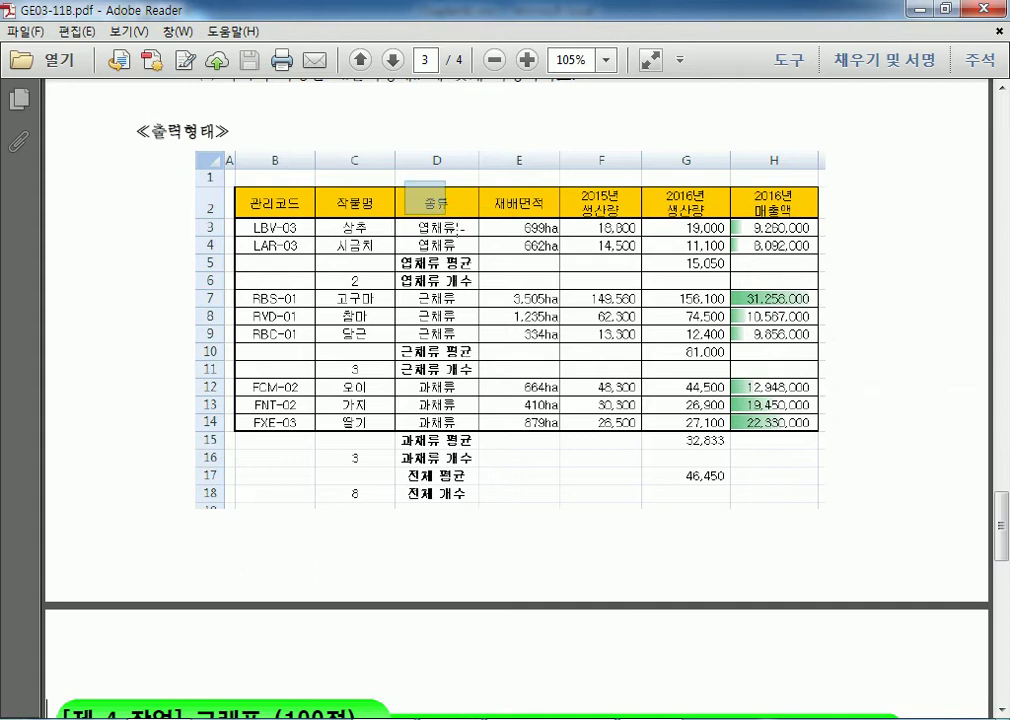
pyautogui.moveTo(405, 180); pyautogui.dragTo(470, 549)
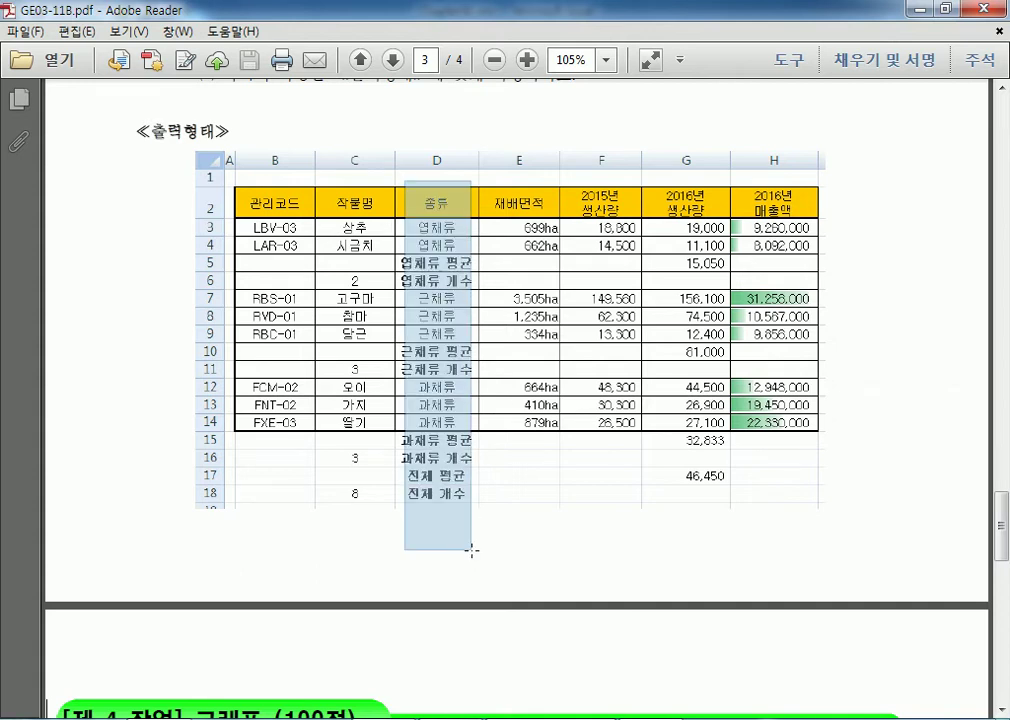
pyautogui.press('Escape')
pyautogui.scroll(2, 440, 422)
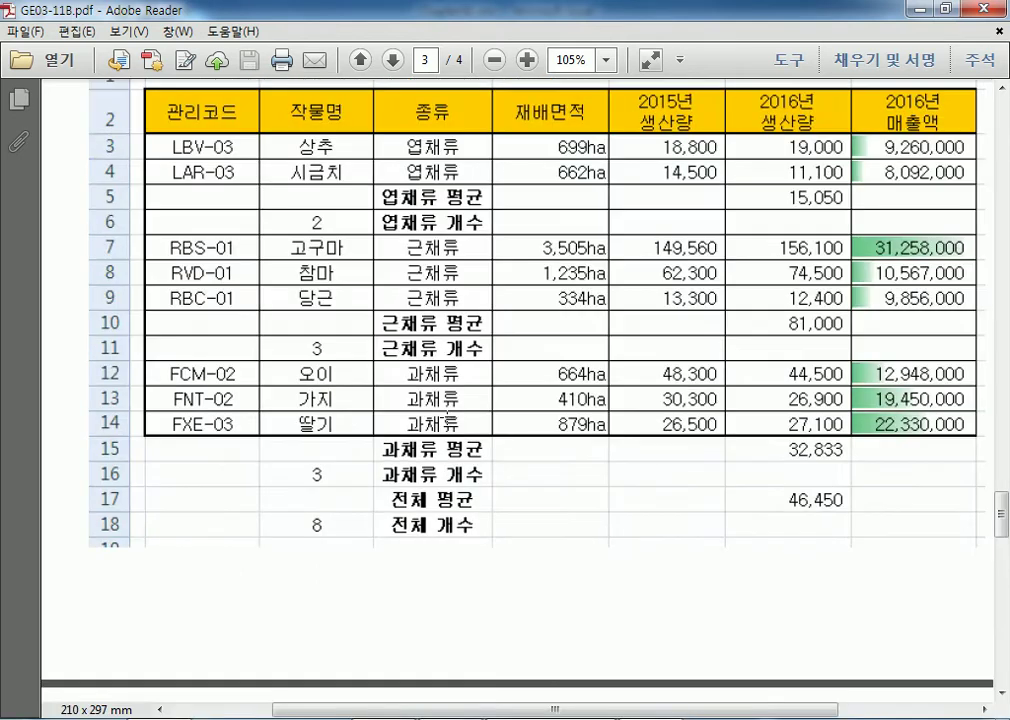
pyautogui.moveTo(388, 90); pyautogui.dragTo(478, 547)
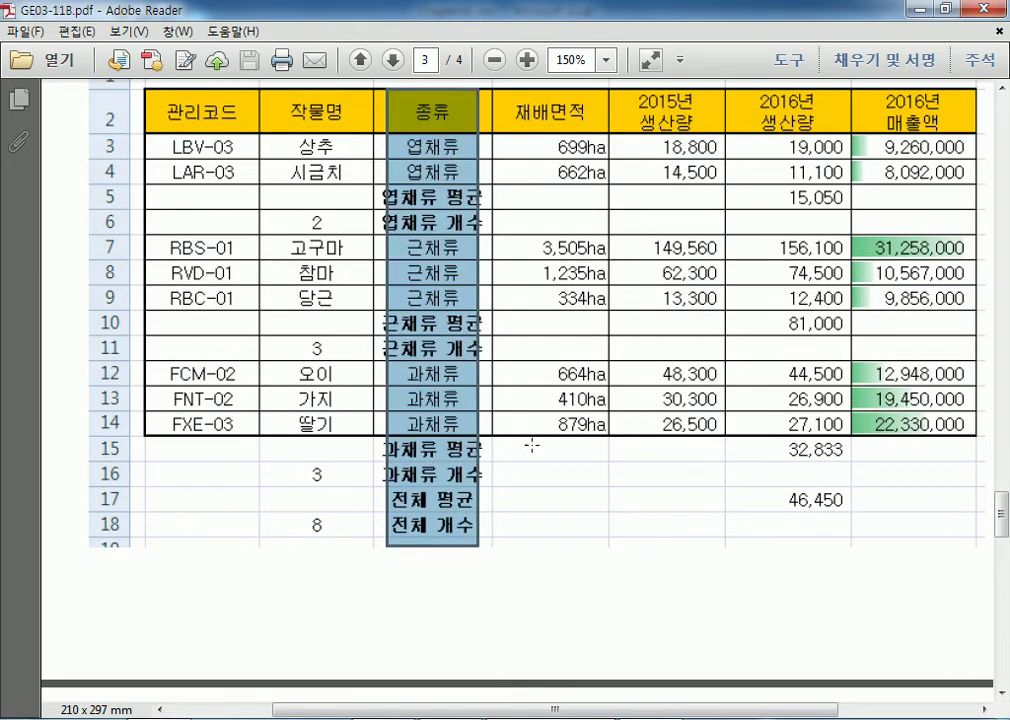
pyautogui.click(531, 446)
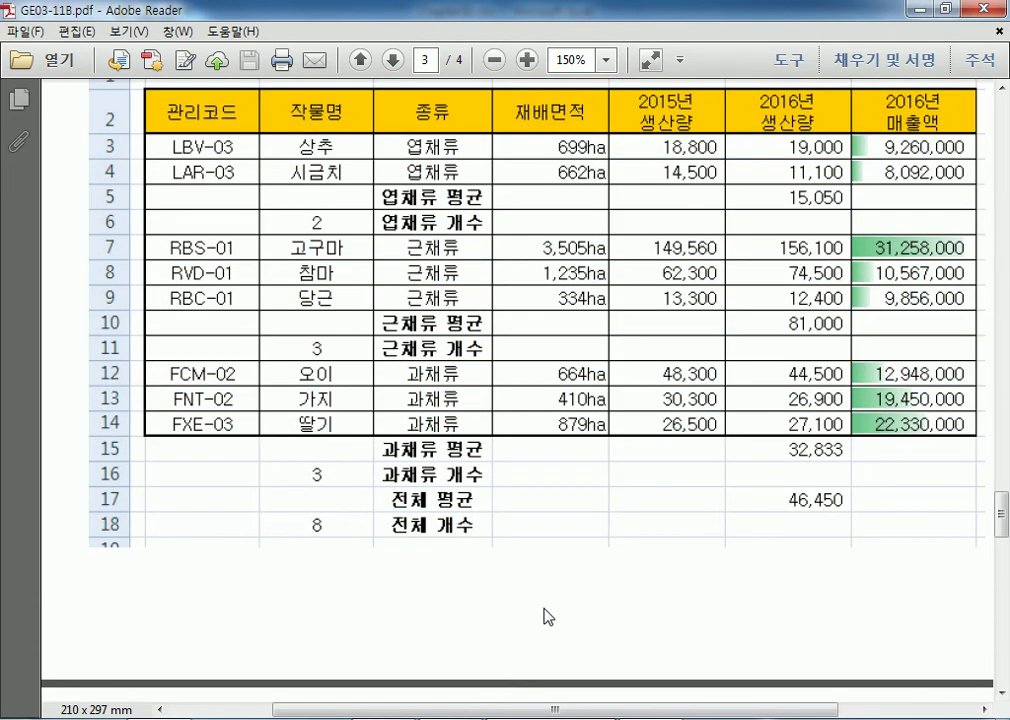
# Examine the order of the 엽채류, 근채류 and 과채류 groups in the 종류 column of the sample output.
pyautogui.moveTo(391, 135); pyautogui.dragTo(428, 170)
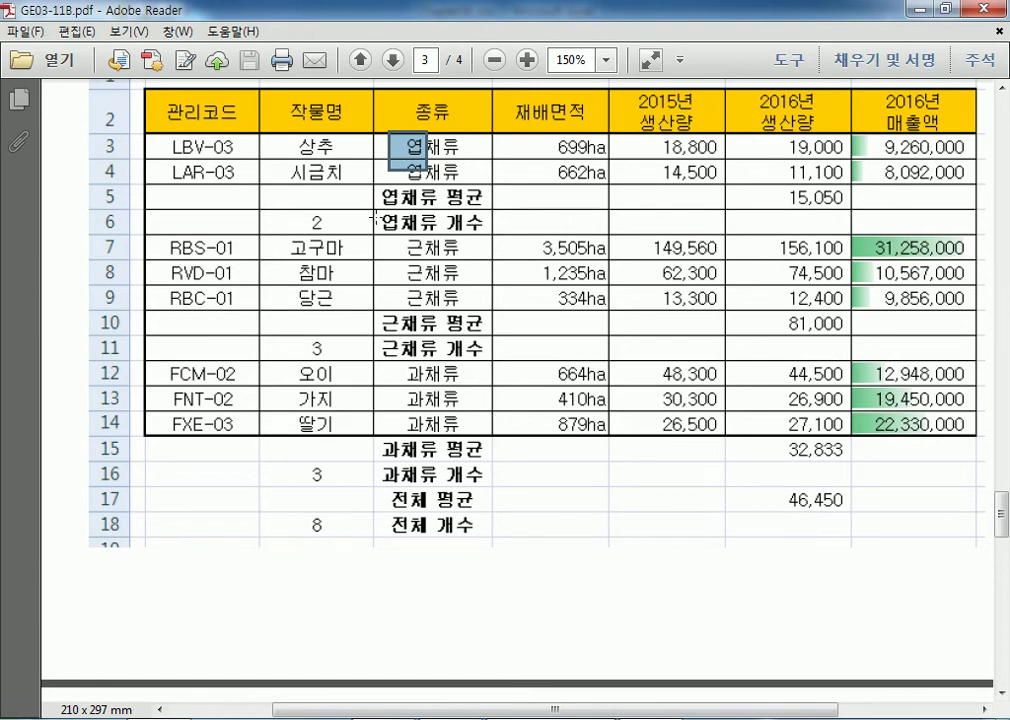
pyautogui.moveTo(415, 94); pyautogui.dragTo(471, 330)
pyautogui.click(416, 262)
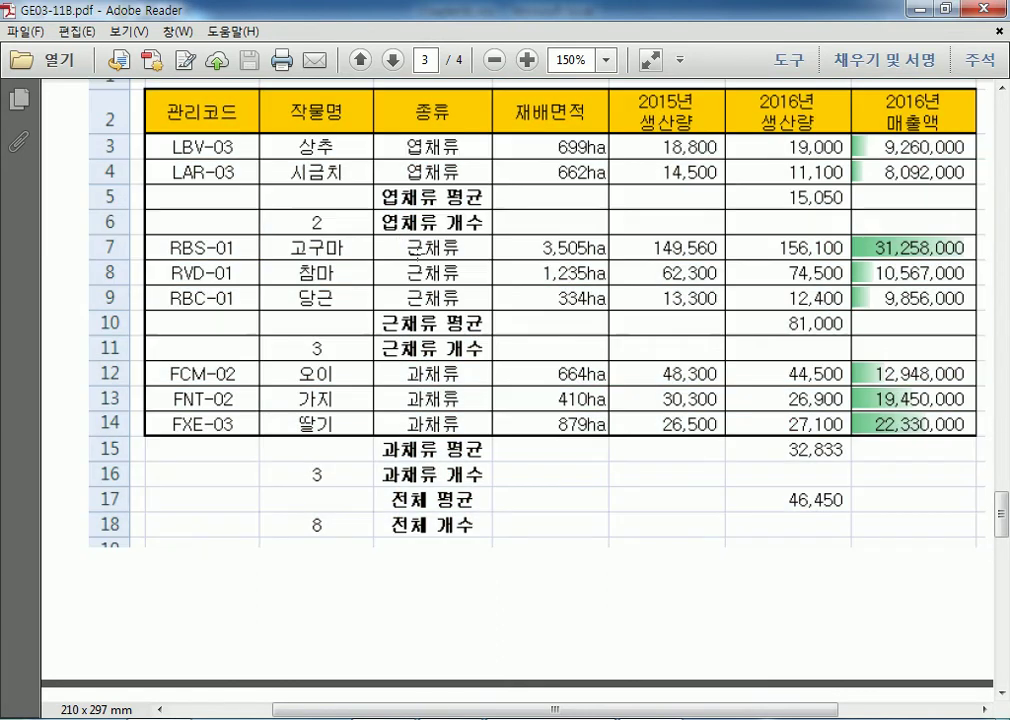
pyautogui.moveTo(390, 242); pyautogui.dragTo(442, 271)
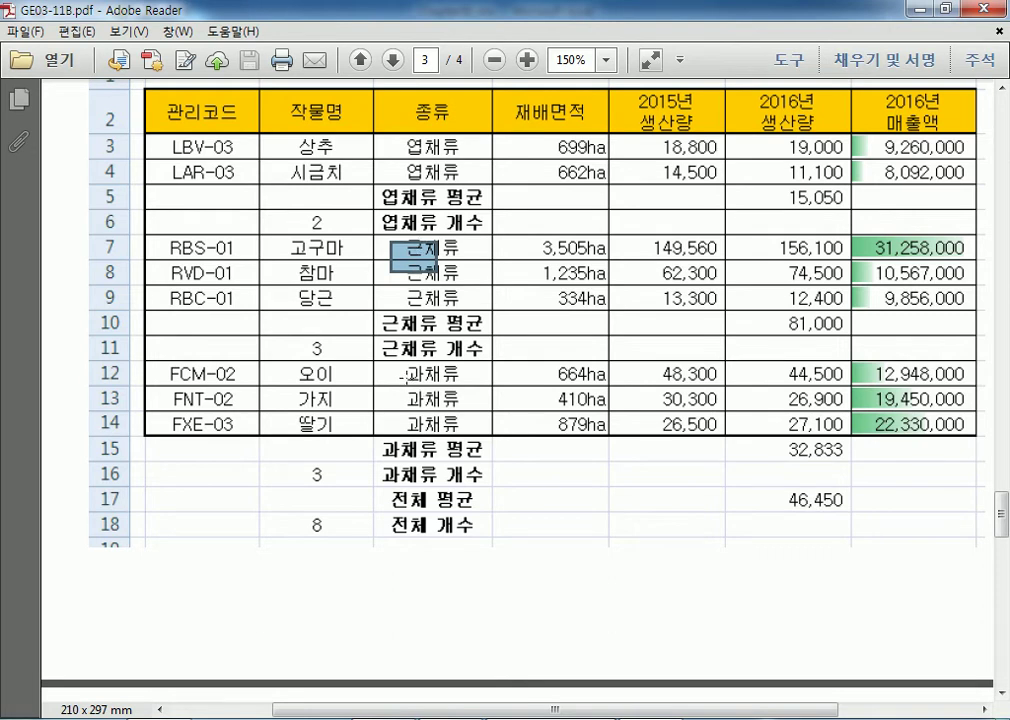
pyautogui.moveTo(385, 137); pyautogui.dragTo(505, 428)
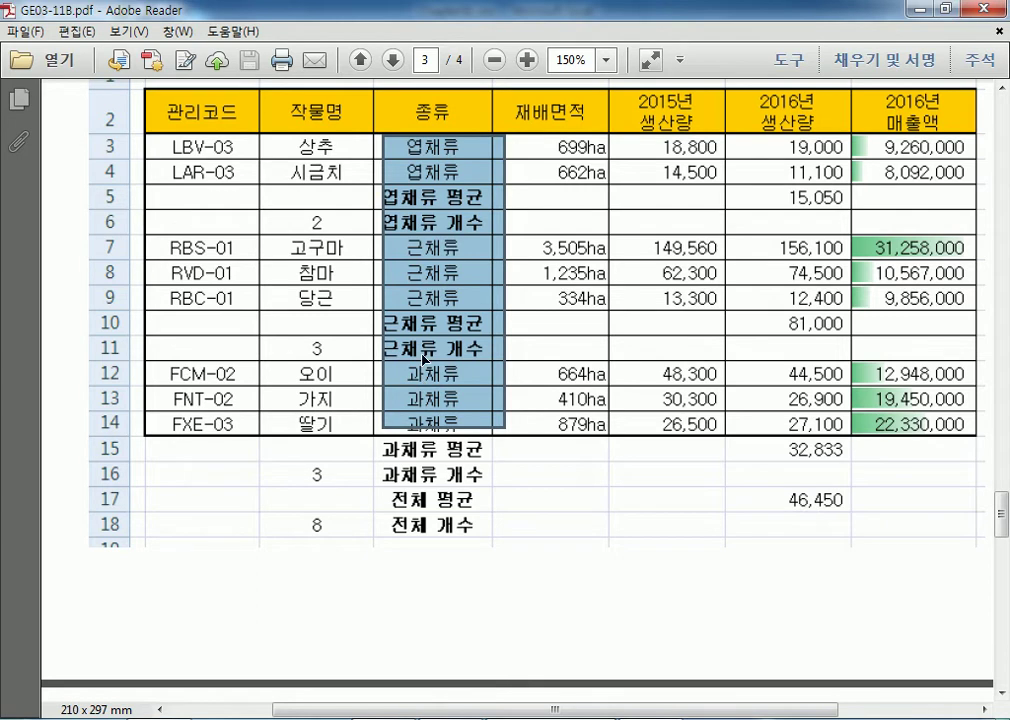
pyautogui.click(560, 594)
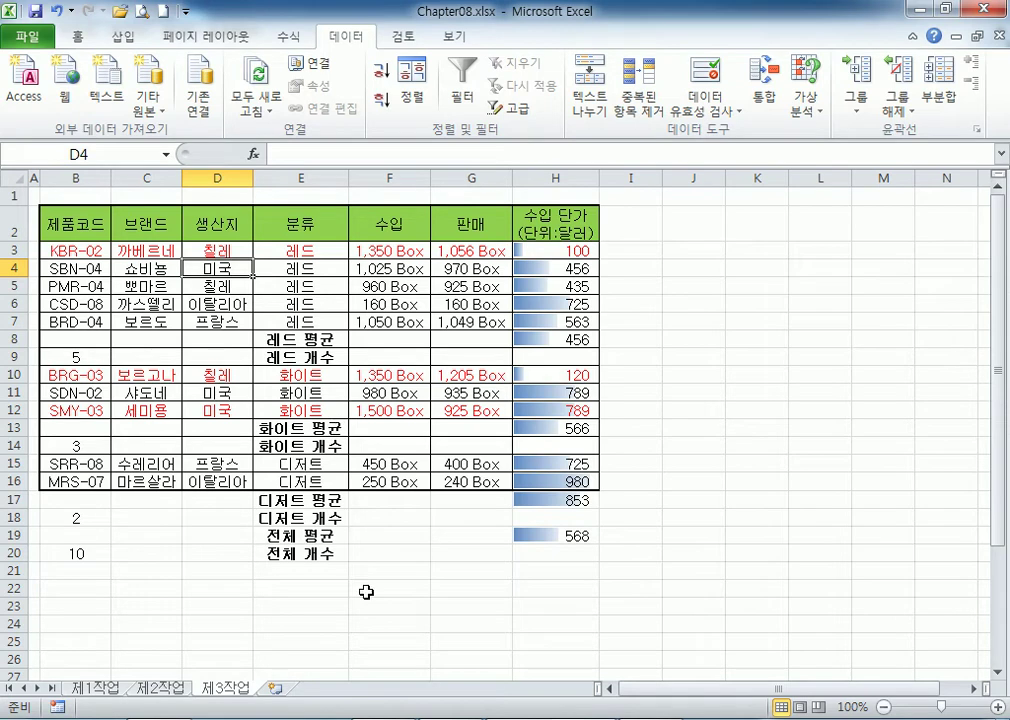
# Open the workbook Chapter09.xlsx in Excel.
pyautogui.click(28, 38)
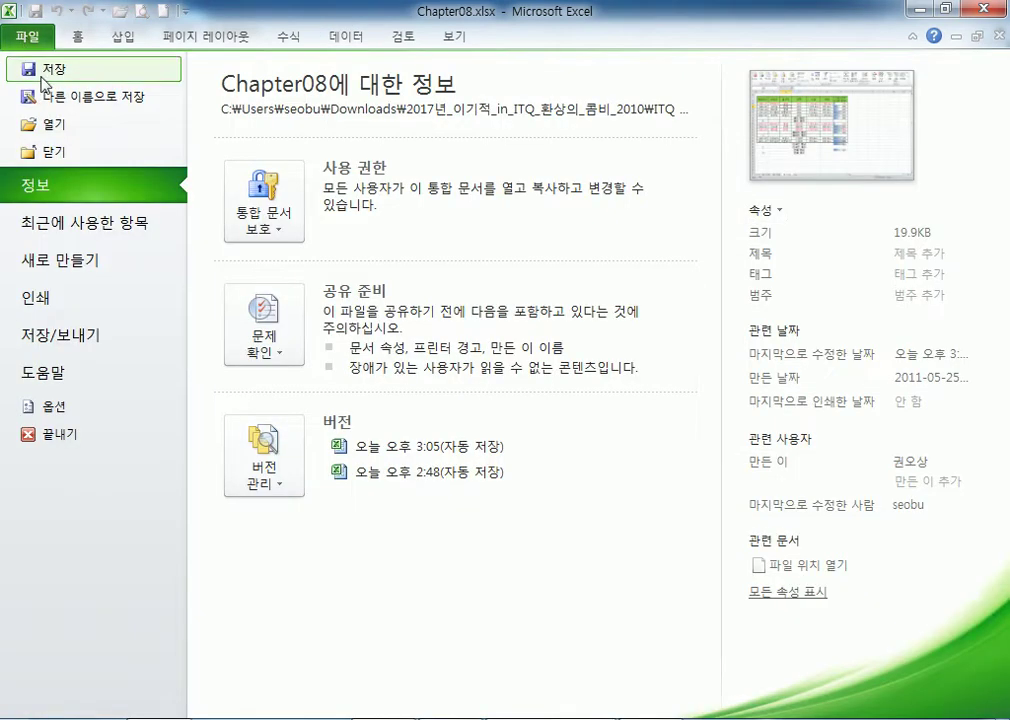
pyautogui.click(45, 123)
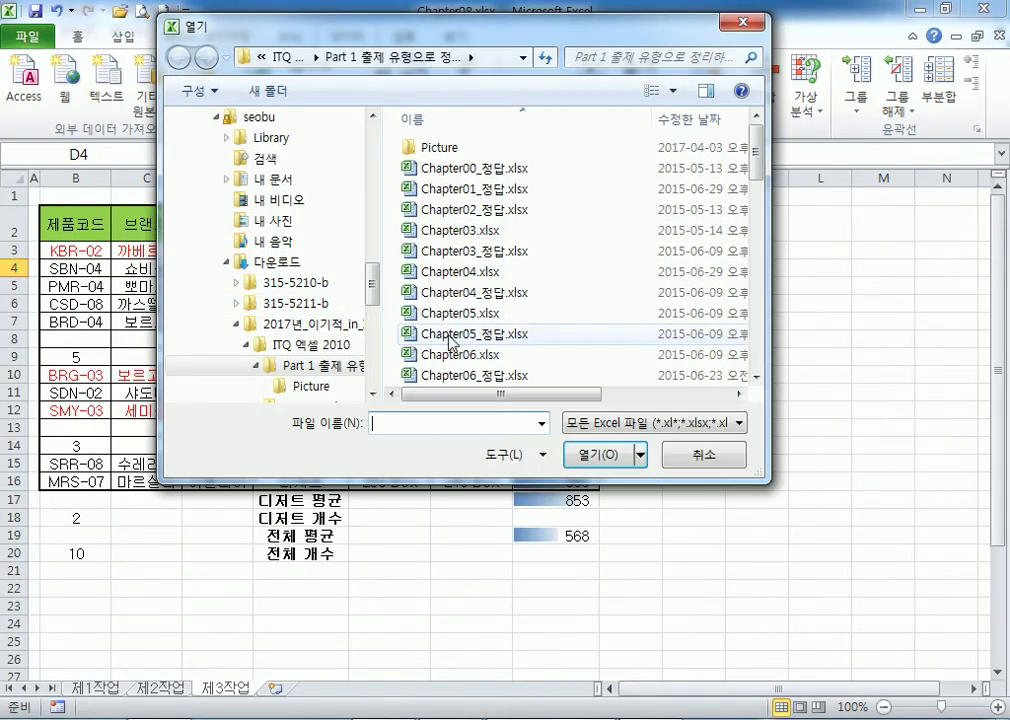
pyautogui.click(458, 353)
pyautogui.scroll(-3, 465, 340)
pyautogui.click(479, 318)
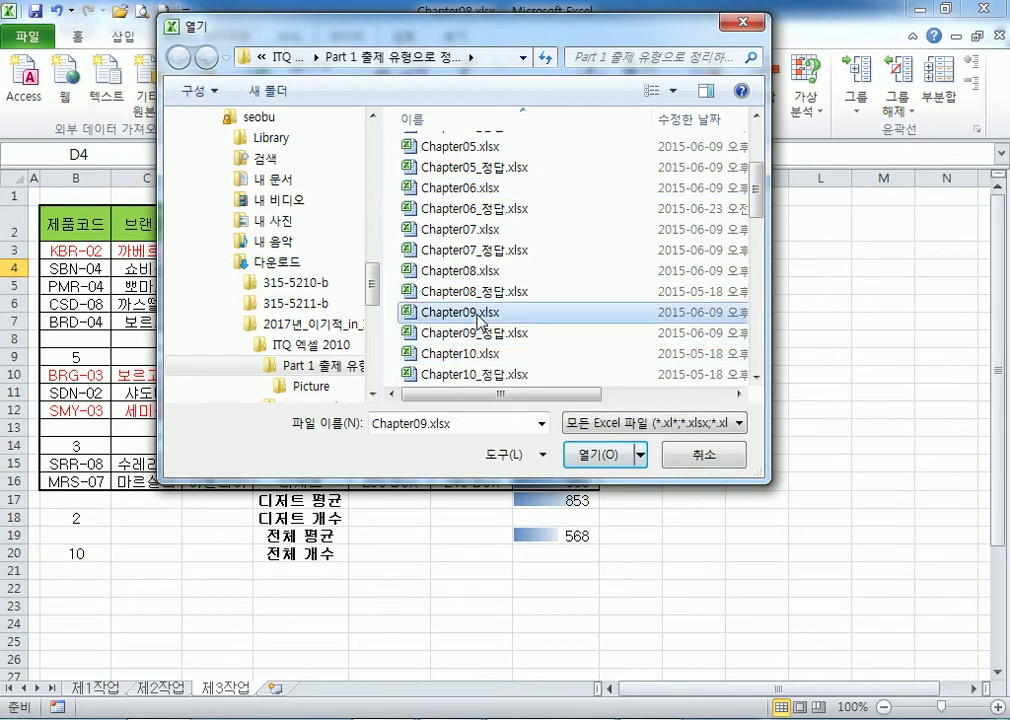
pyautogui.scroll(-3, 479, 318)
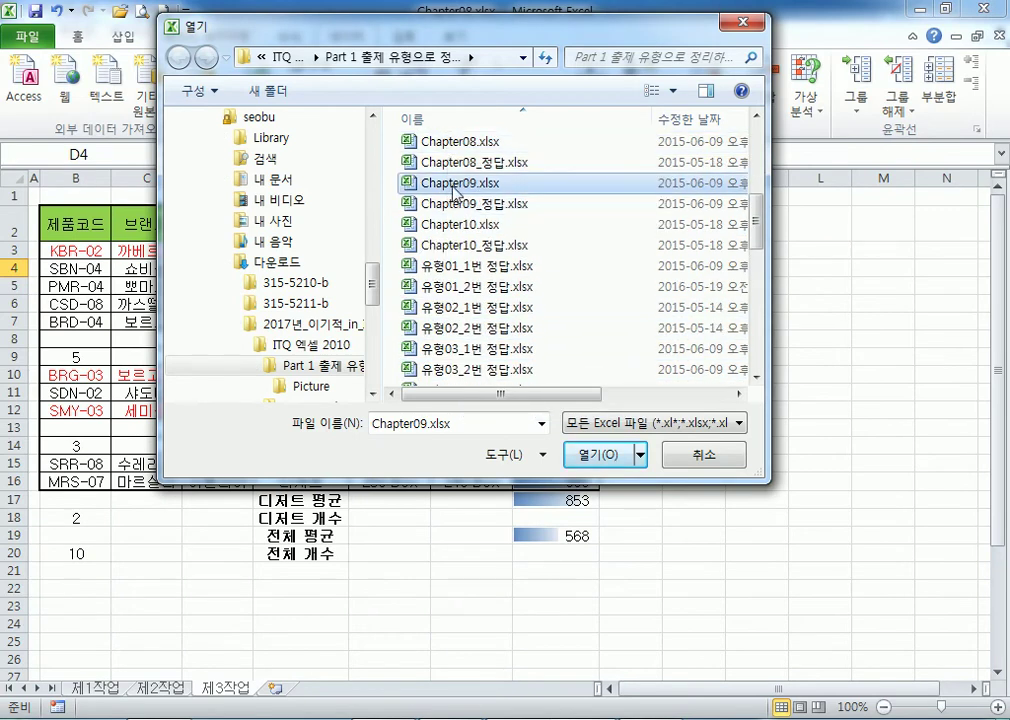
pyautogui.press('Return')
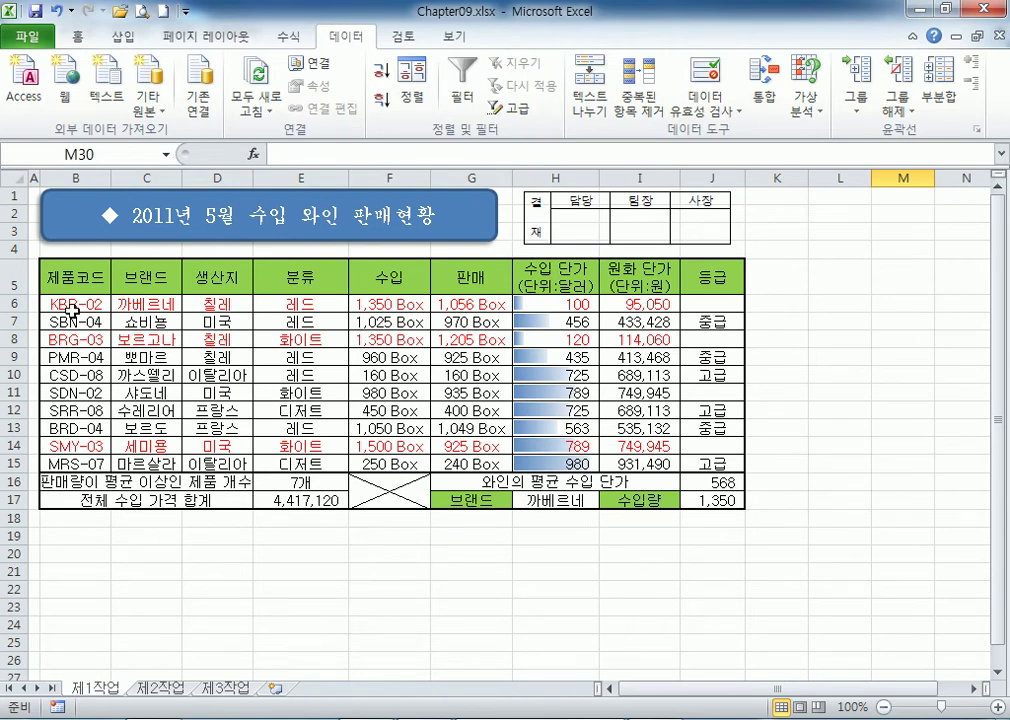
# Review the 정렬 및 부분합 heading of [제 3 작업] in GE03-11B.pdf and return to Chapter09.xlsx in Excel.
pyautogui.moveTo(66, 275); pyautogui.dragTo(555, 462)
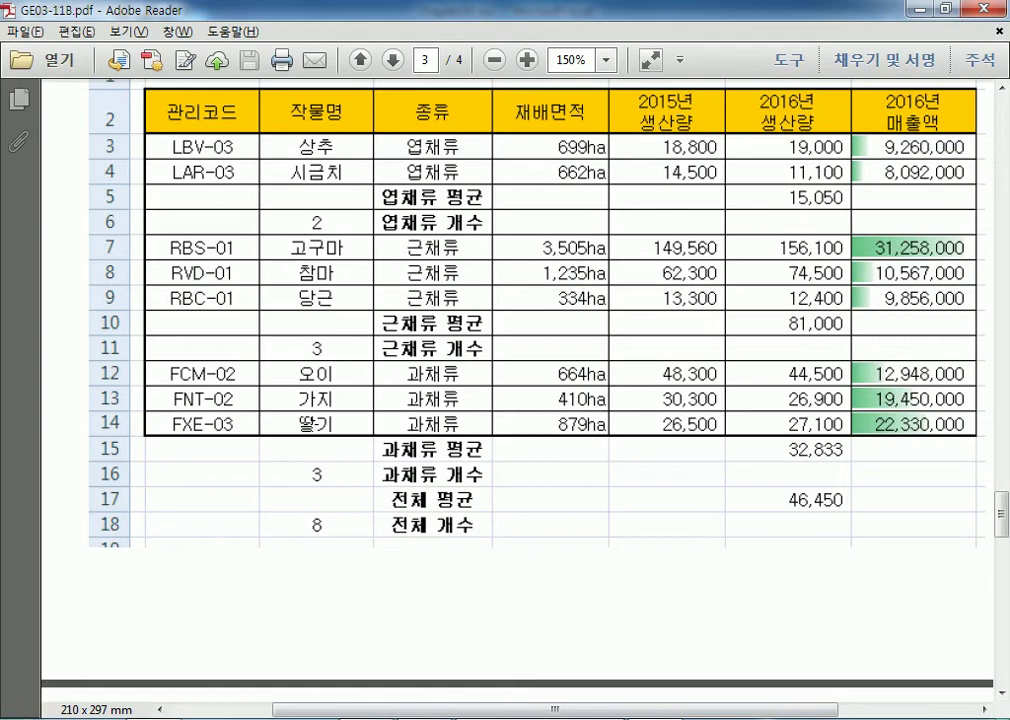
pyautogui.scroll(10, 316, 474)
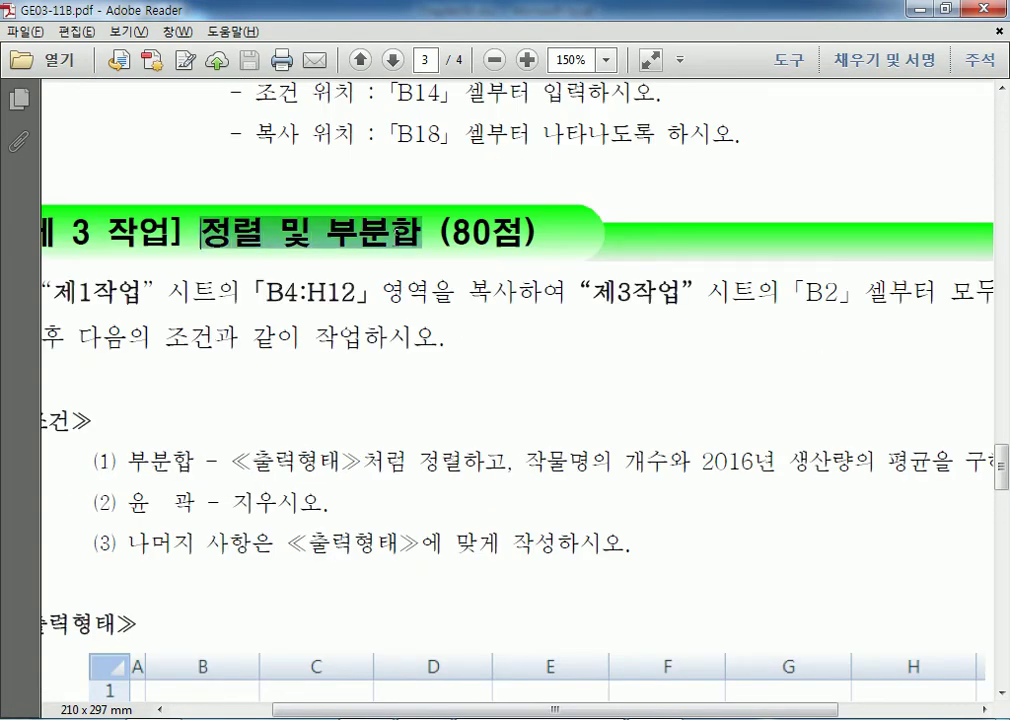
pyautogui.moveTo(201, 233); pyautogui.dragTo(401, 251)
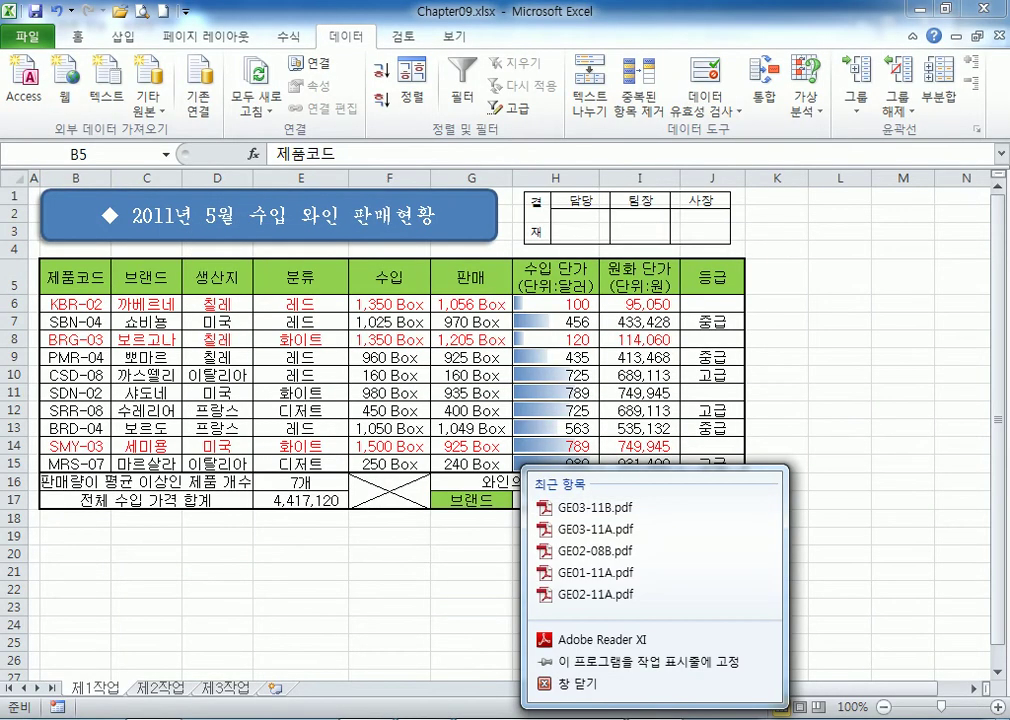
pyautogui.click(609, 385)
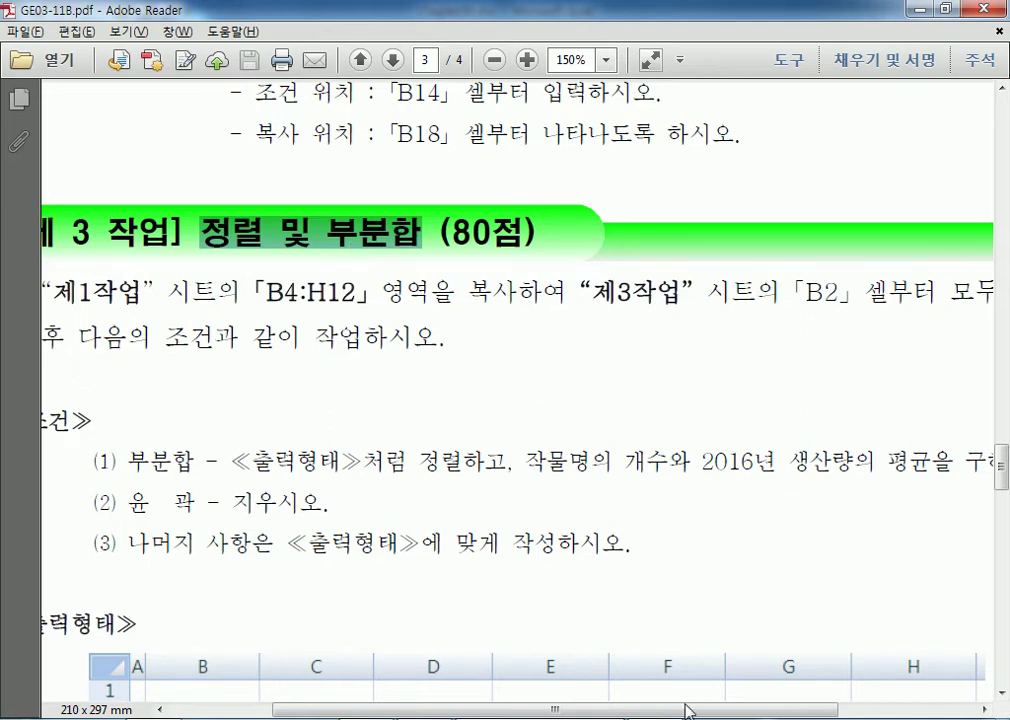
pyautogui.click(578, 718)
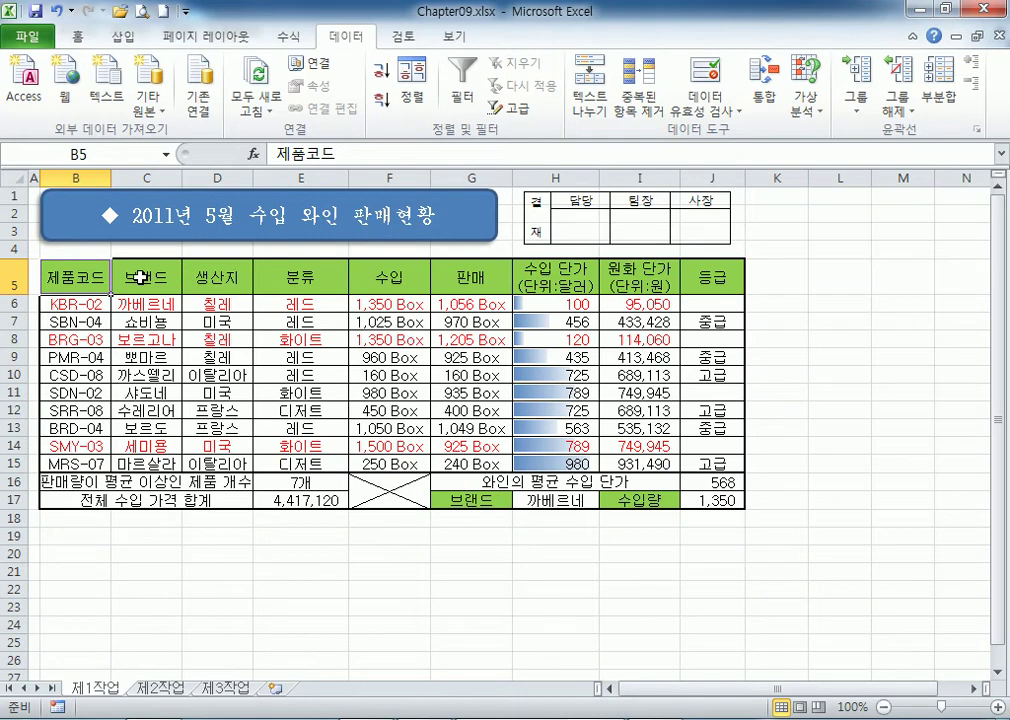
# Examine the source range B5:H15 on 제1작업, leaving out 원화 단가, 등급 and the summary rows, and check cell B2 on 제3작업.
pyautogui.moveTo(50, 302); pyautogui.dragTo(555, 467)
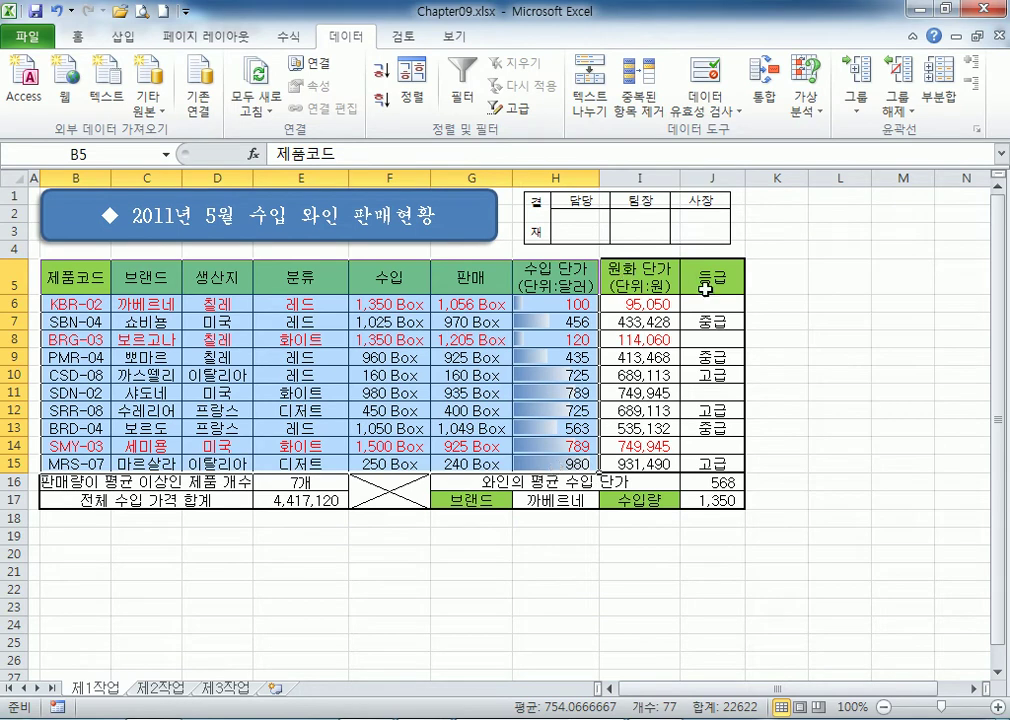
pyautogui.moveTo(650, 178); pyautogui.dragTo(712, 177)
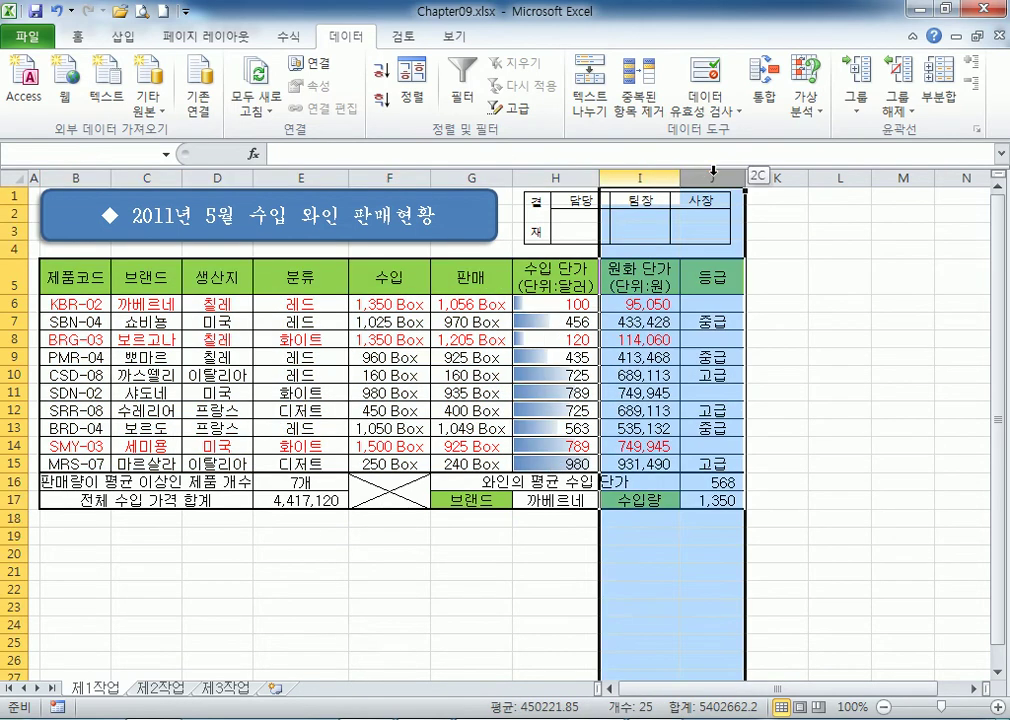
pyautogui.click(10, 481)
pyautogui.moveTo(75, 276); pyautogui.dragTo(557, 462)
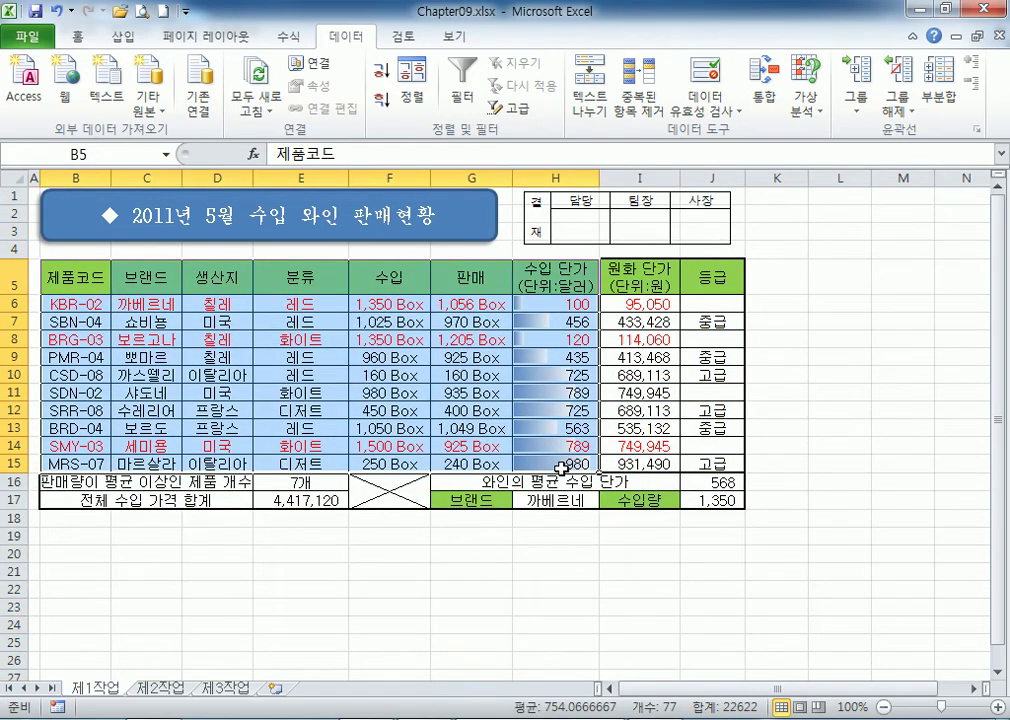
pyautogui.click(95, 280)
pyautogui.moveTo(127, 281); pyautogui.dragTo(555, 464)
pyautogui.click(222, 688)
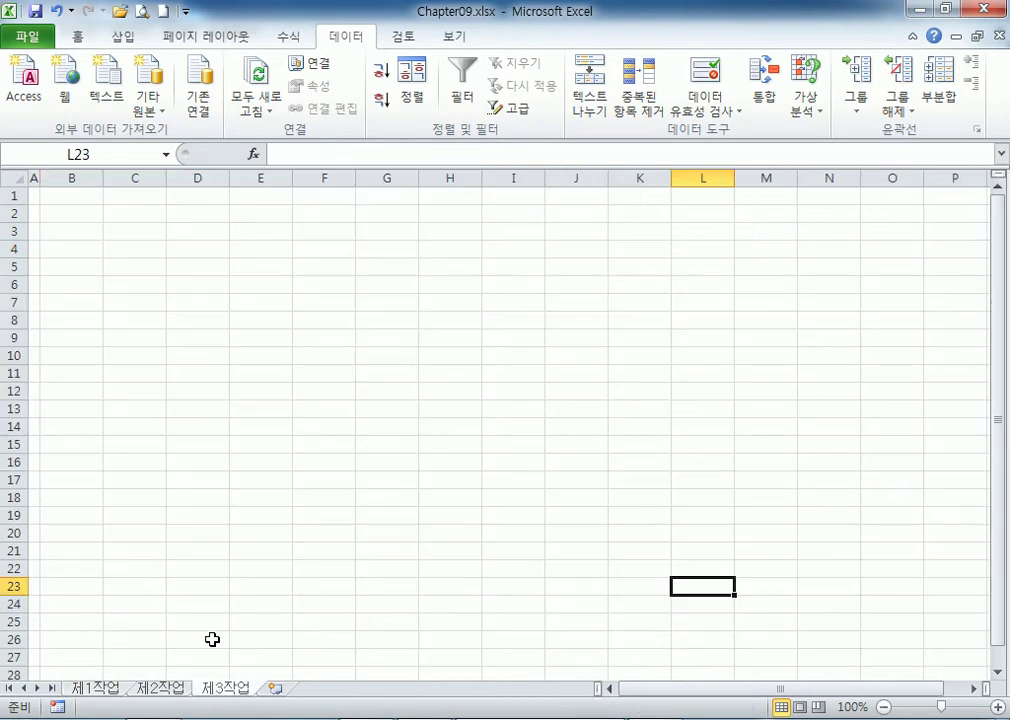
pyautogui.click(56, 213)
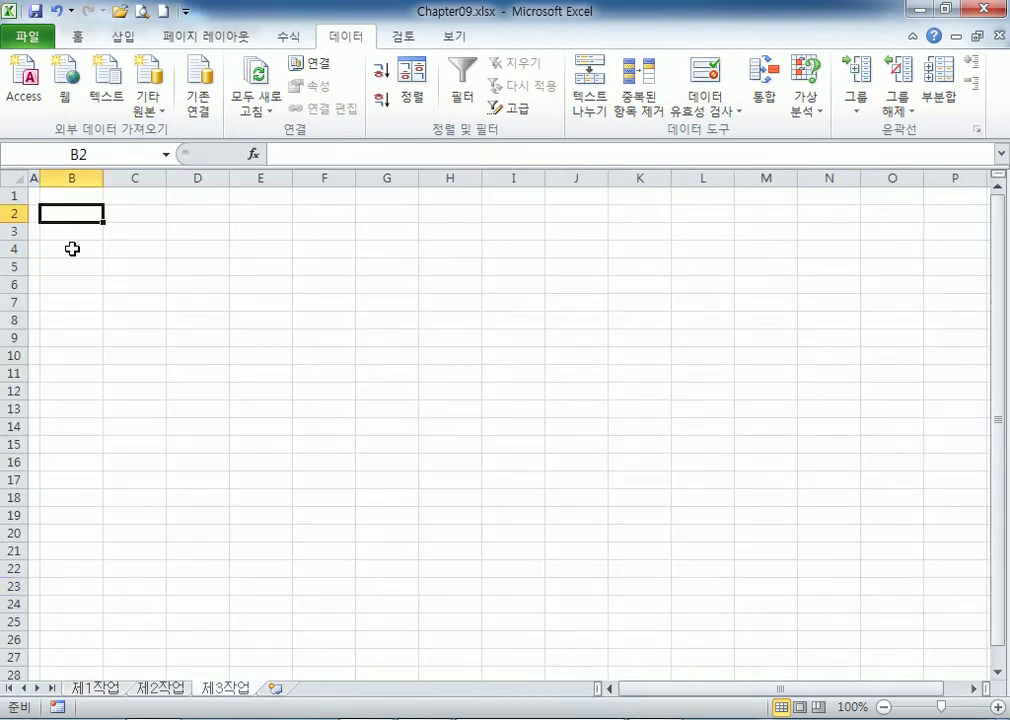
# Start creating a pivot table from the wine data in B5:H15 on 제1작업.
pyautogui.click(97, 689)
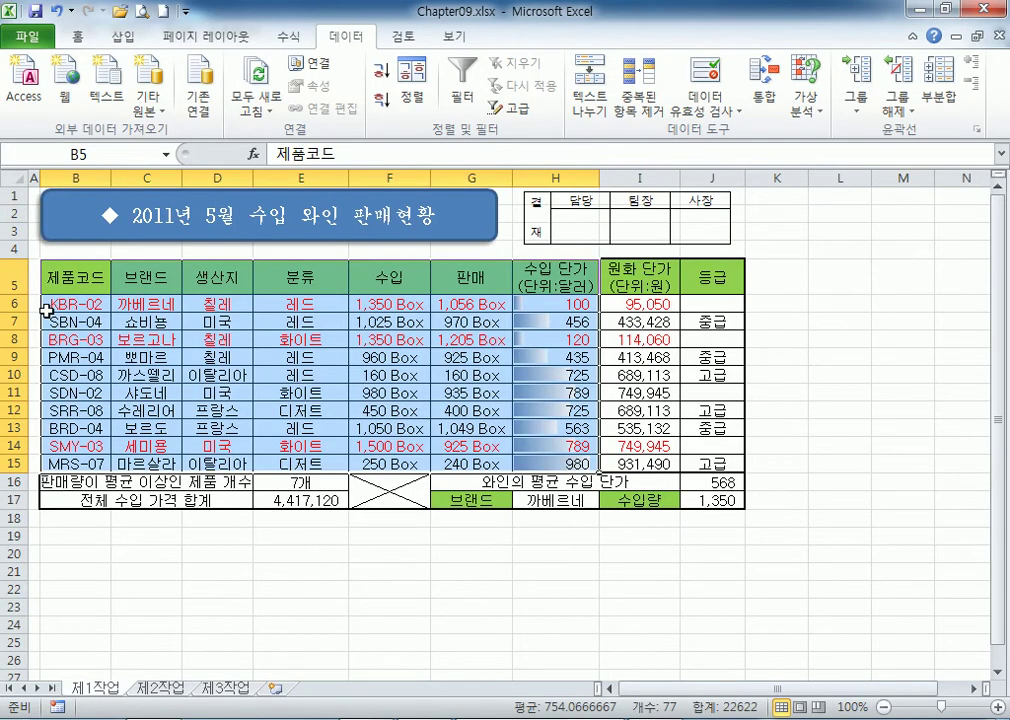
pyautogui.moveTo(67, 283); pyautogui.dragTo(553, 461)
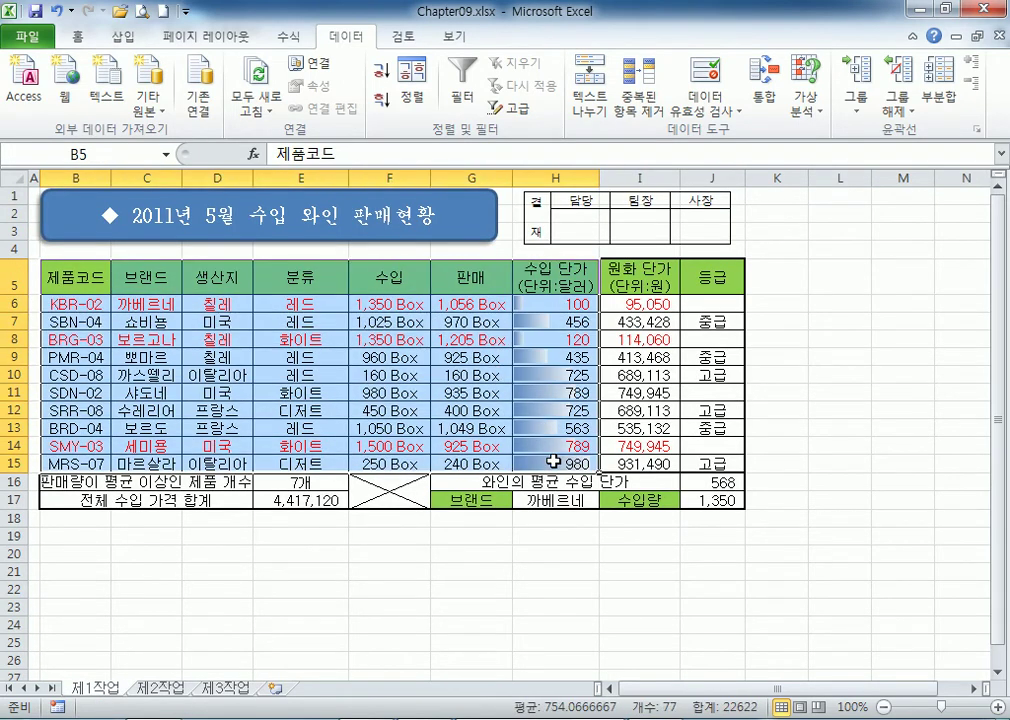
pyautogui.click(128, 38)
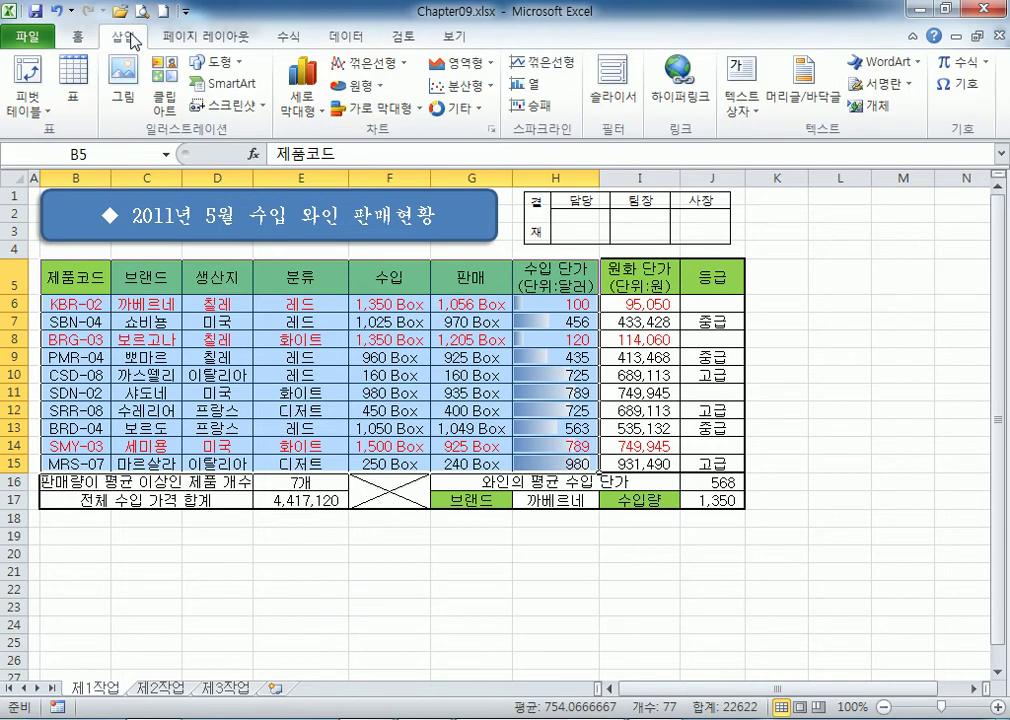
pyautogui.click(37, 120)
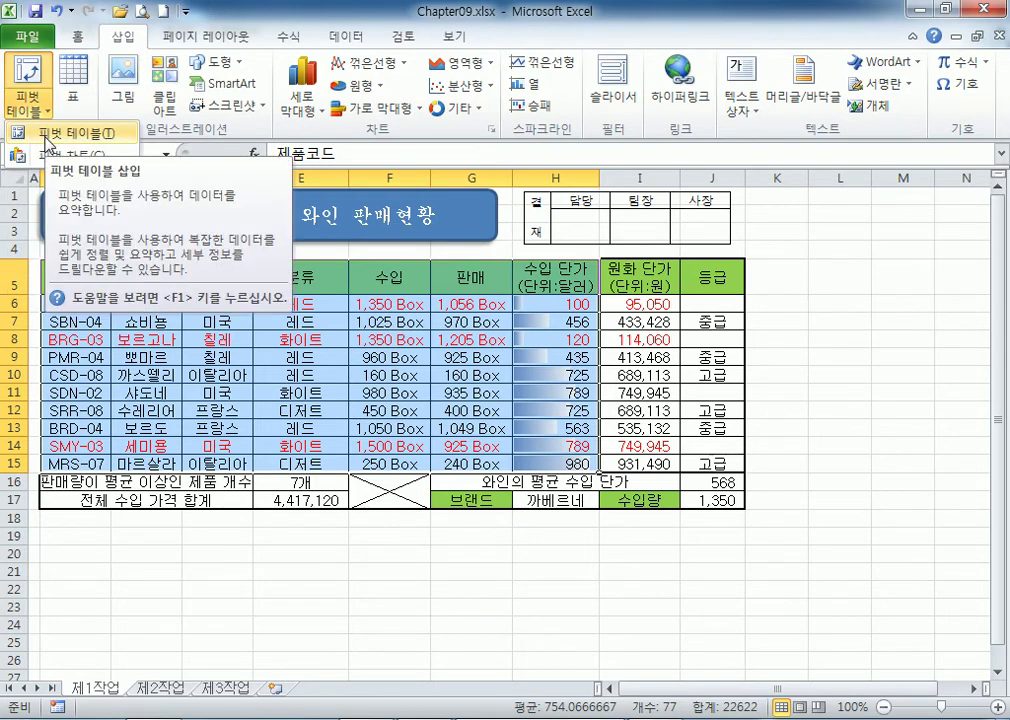
pyautogui.click(45, 133)
pyautogui.moveTo(580, 68); pyautogui.dragTo(362, 20)
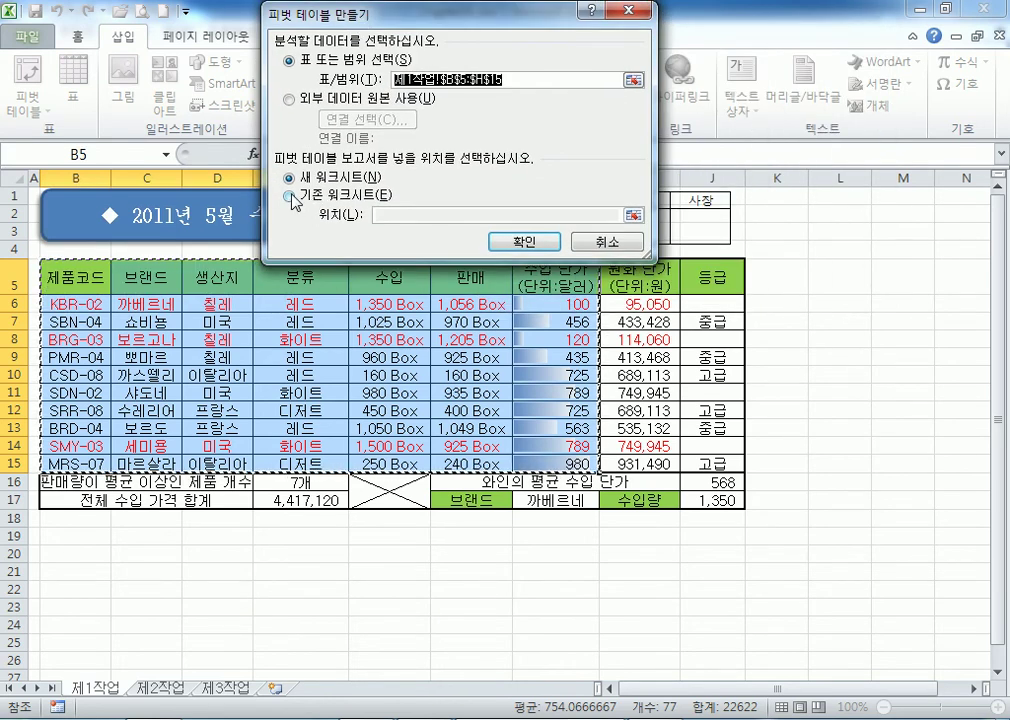
pyautogui.click(291, 197)
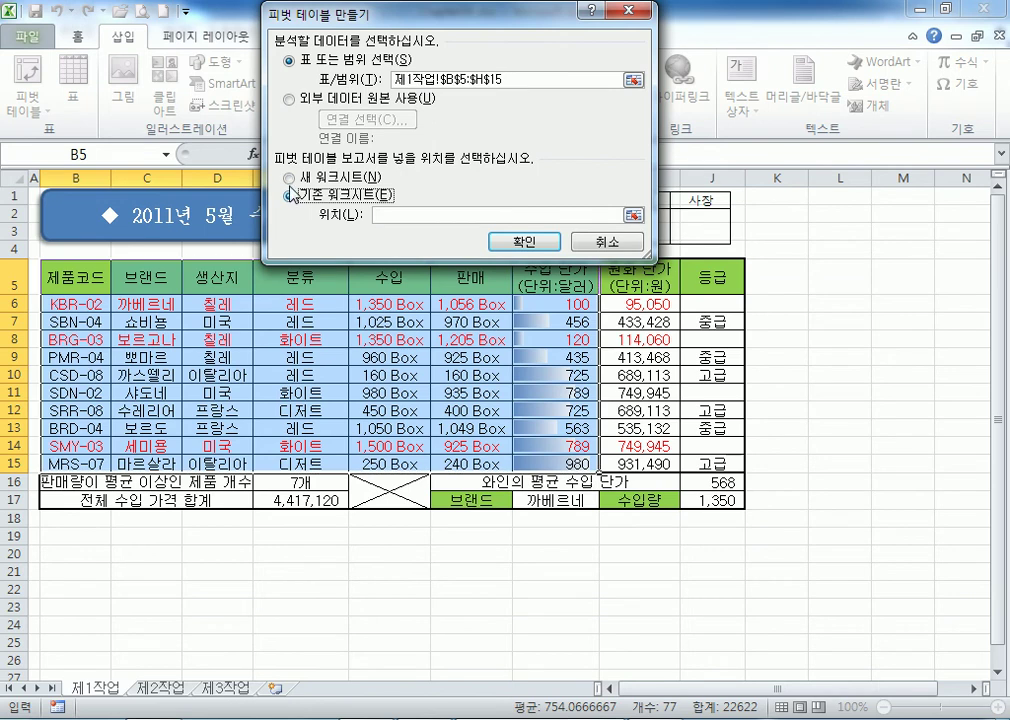
pyautogui.press('Up')
pyautogui.click(292, 196)
pyautogui.click(225, 688)
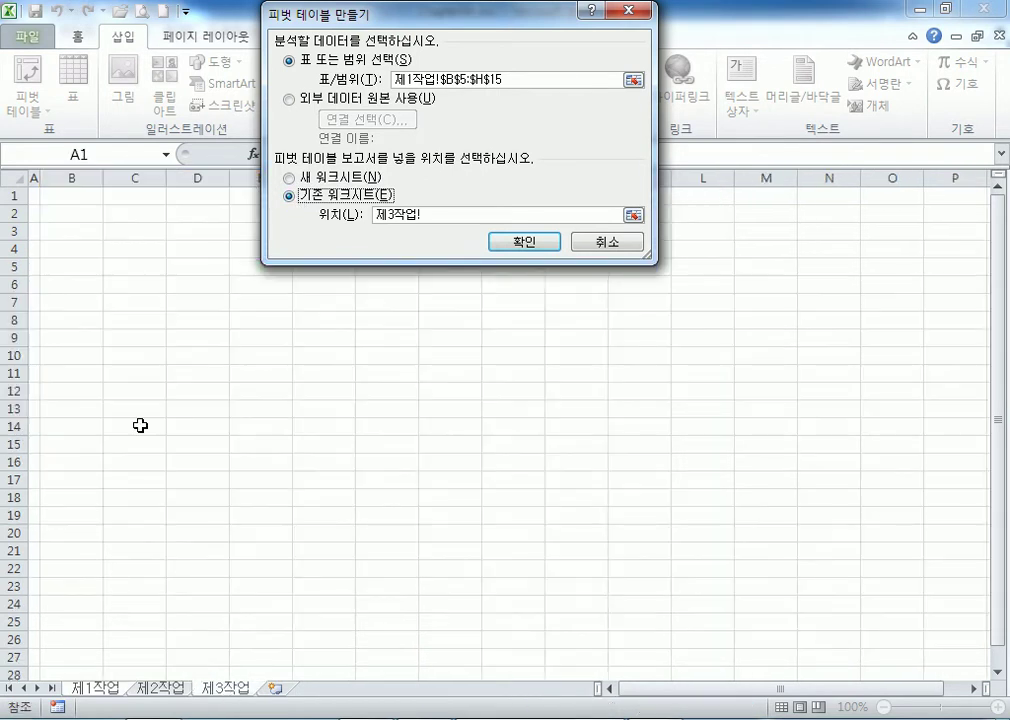
pyautogui.click(92, 213)
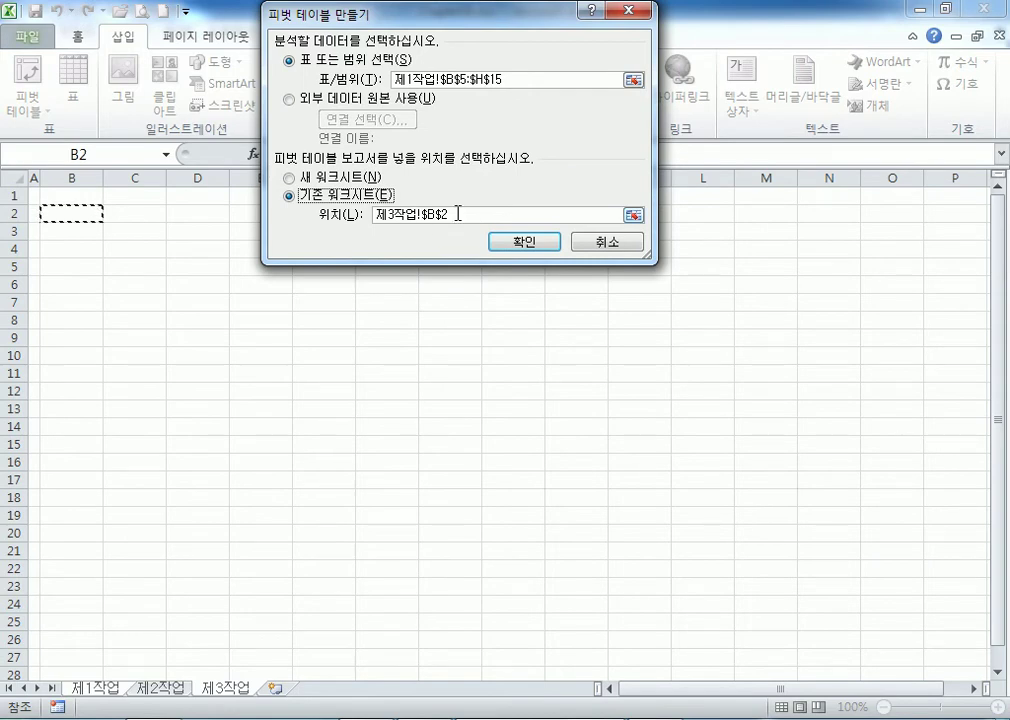
pyautogui.click(607, 248)
# Insert a pivot table from range B5:H15 of sheet 제1작업, placing it on the existing worksheet 제3작업 at cell B2.
pyautogui.moveTo(62, 277); pyautogui.dragTo(558, 463)
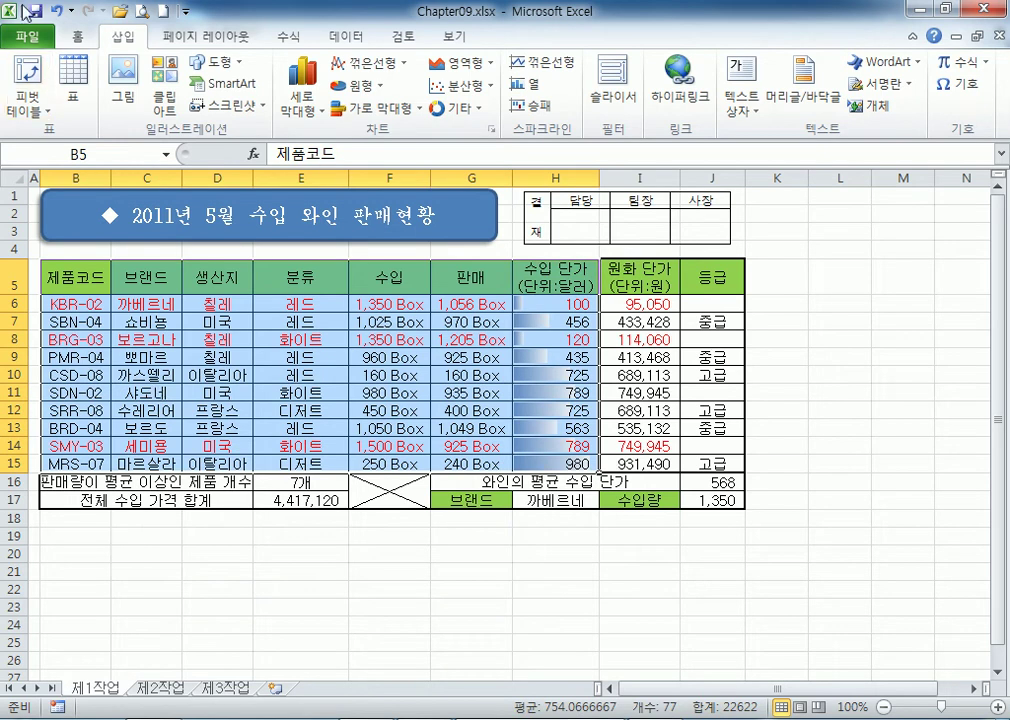
pyautogui.click(80, 38)
pyautogui.click(102, 36)
pyautogui.click(22, 110)
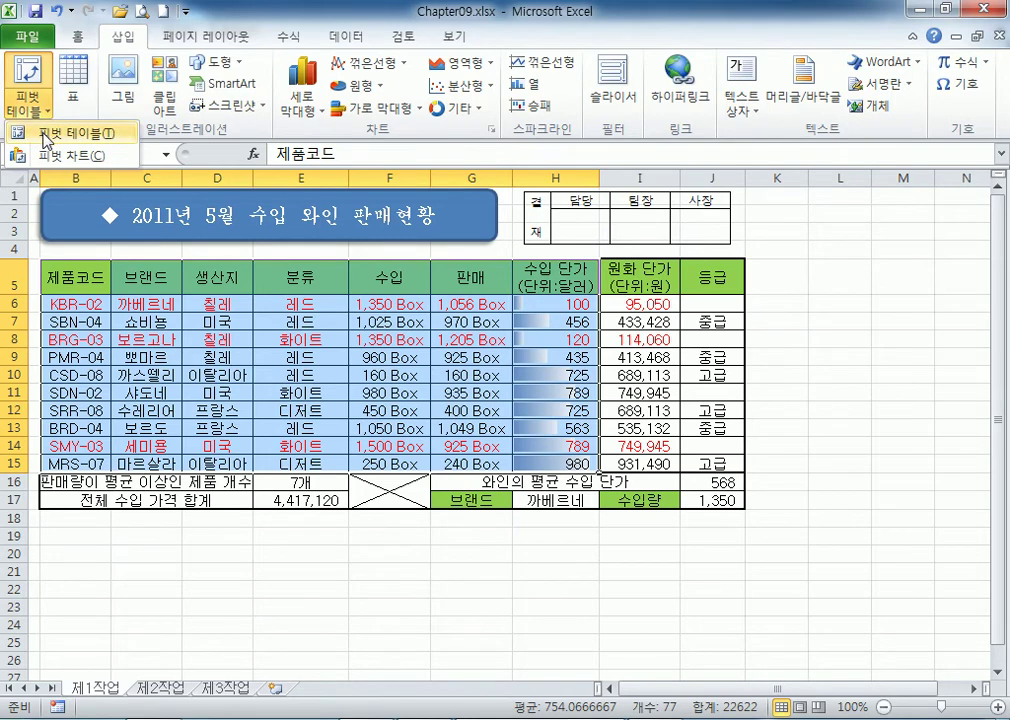
pyautogui.click(44, 136)
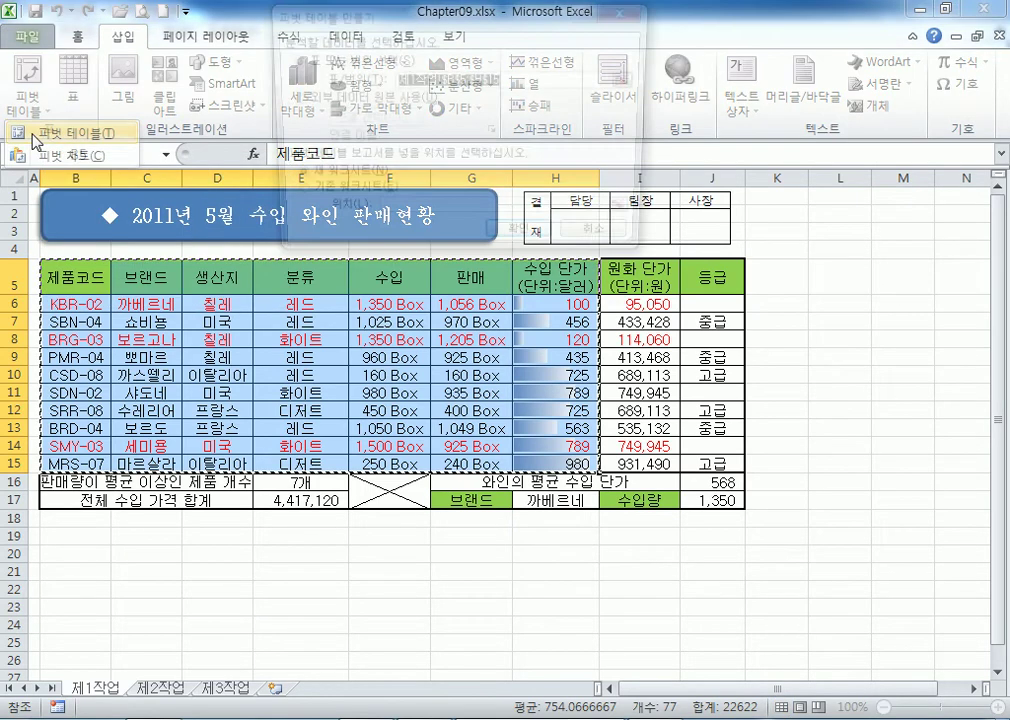
pyautogui.click(304, 199)
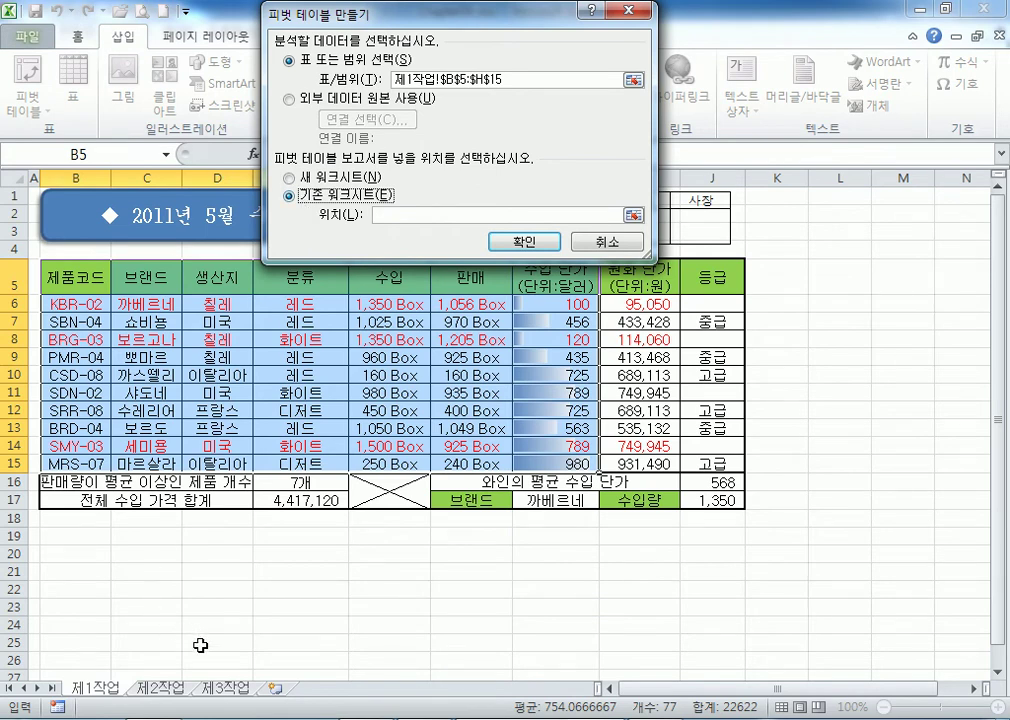
pyautogui.click(226, 689)
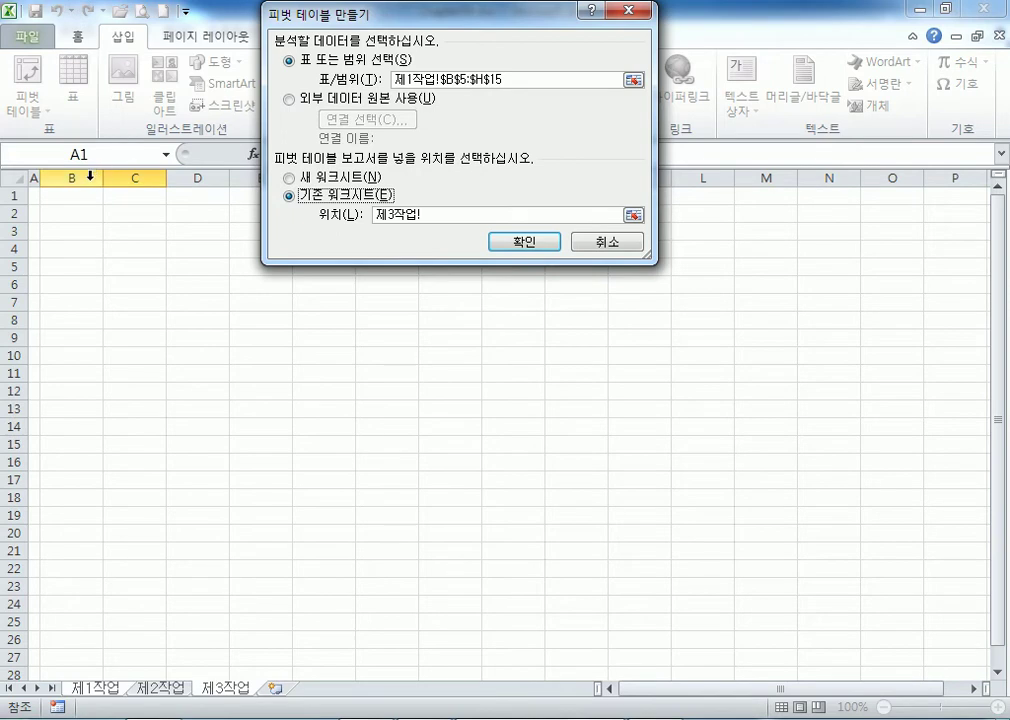
pyautogui.click(81, 216)
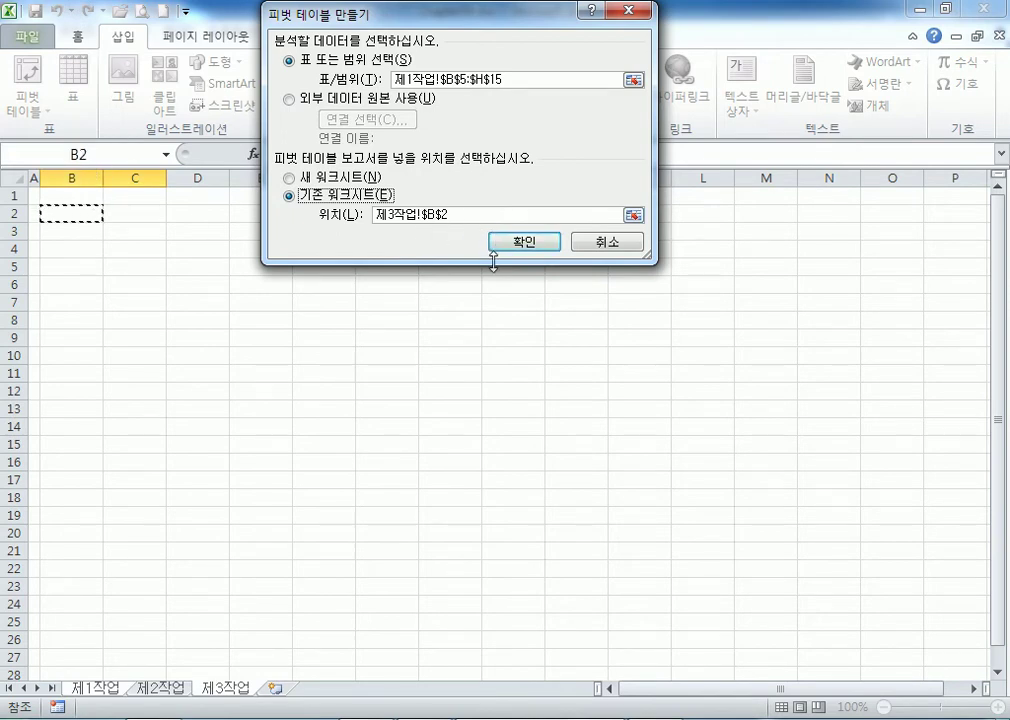
pyautogui.click(523, 245)
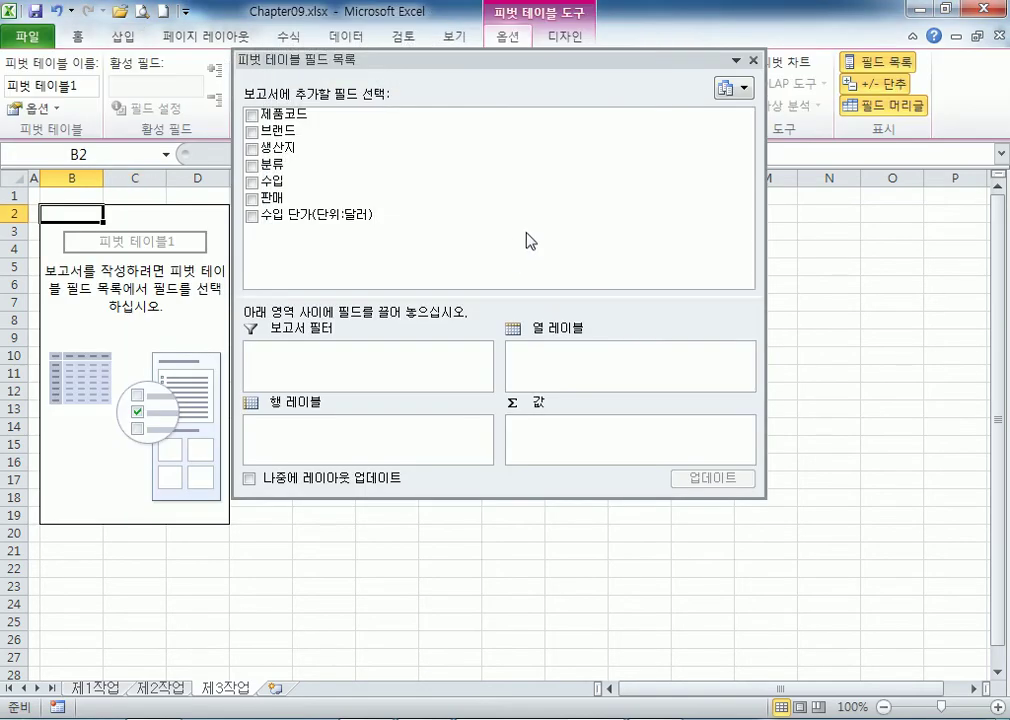
# Dock the pivot table field list beside the worksheet and enlarge its field layout areas.
pyautogui.doubleClick(643, 68)
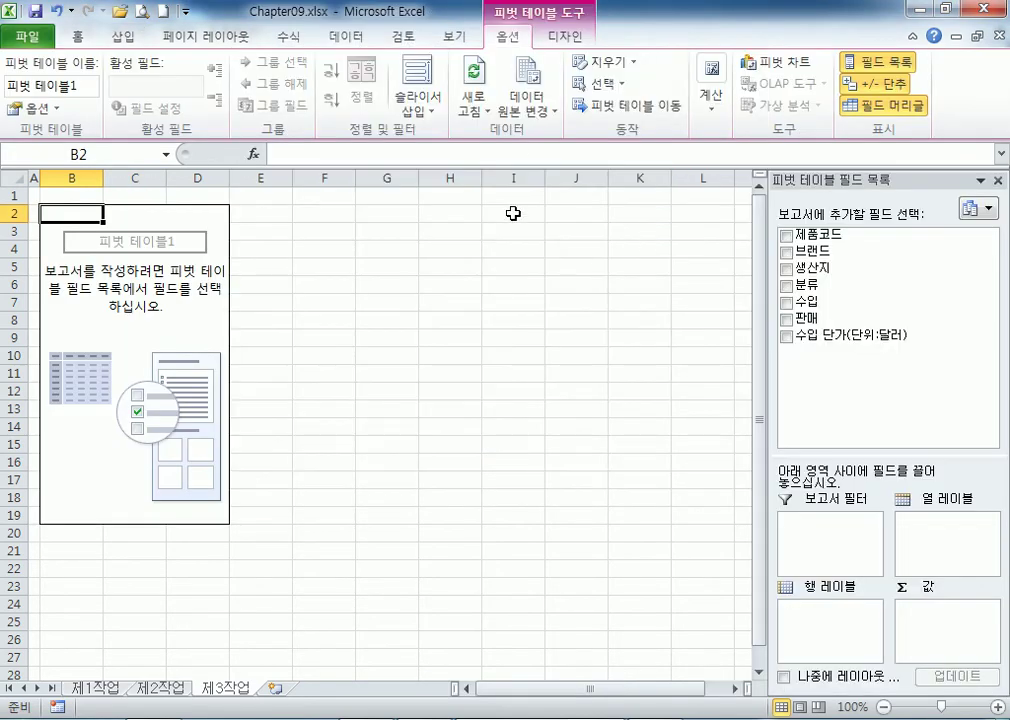
pyautogui.moveTo(830, 453); pyautogui.dragTo(826, 390)
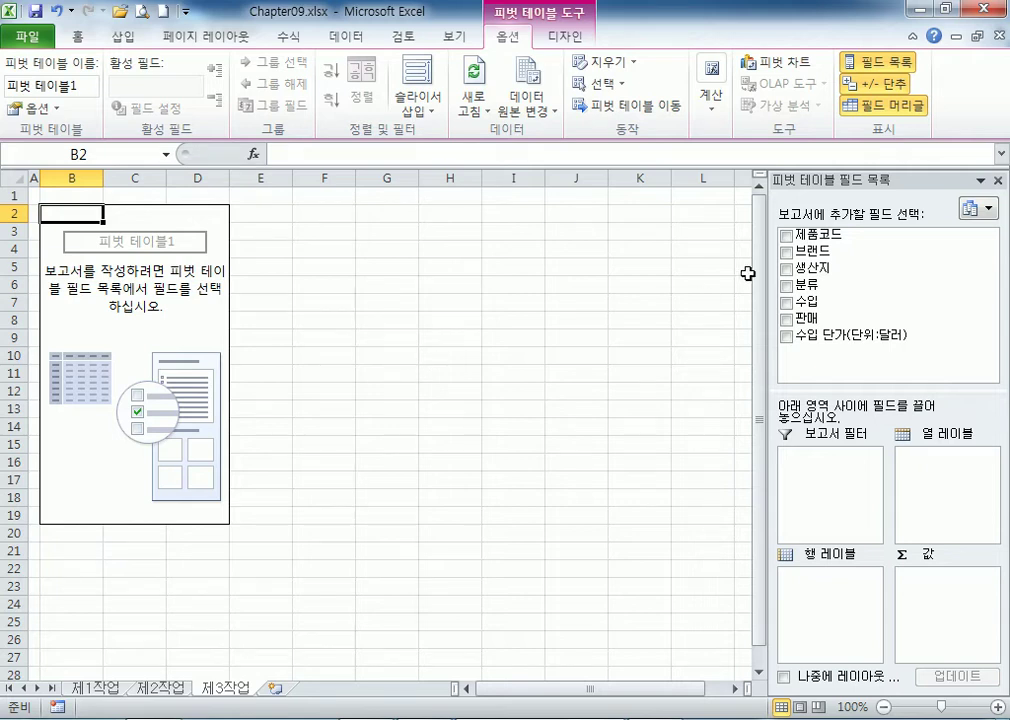
pyautogui.moveTo(825, 178); pyautogui.dragTo(536, 177)
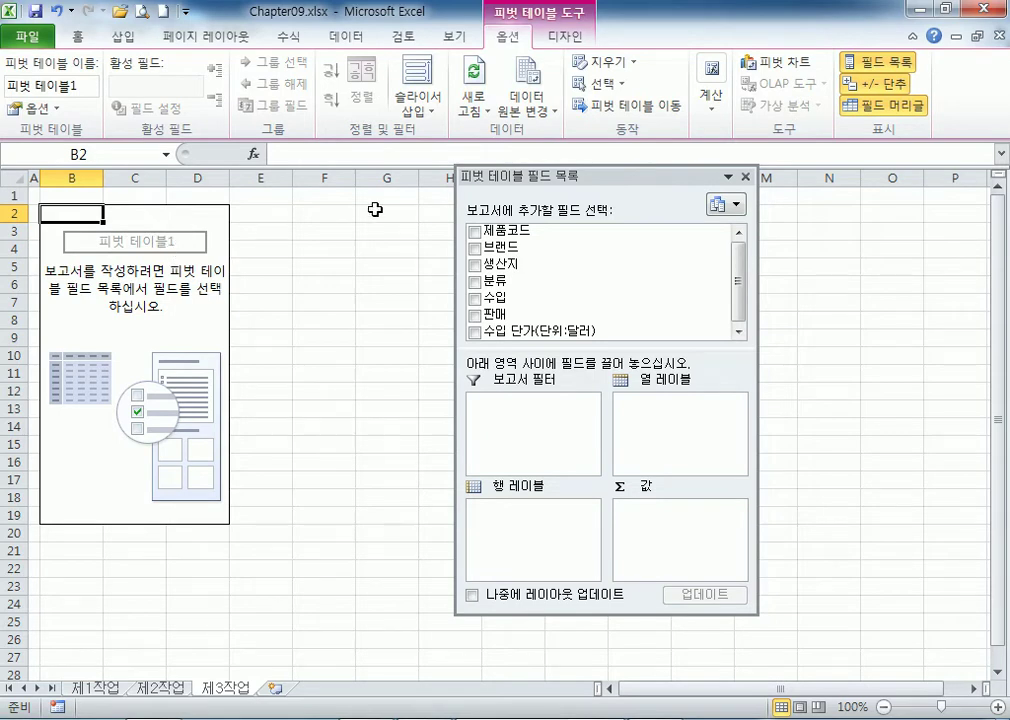
pyautogui.doubleClick(565, 177)
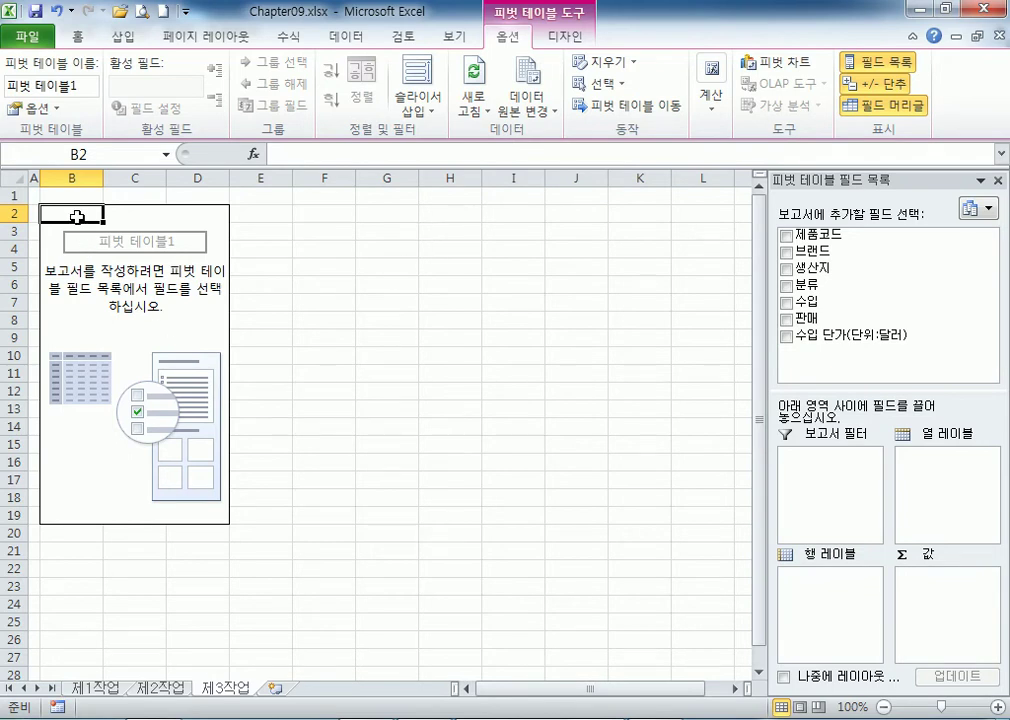
# Delete the sheet 제3작업 together with the empty pivot table on it.
pyautogui.rightClick(224, 692)
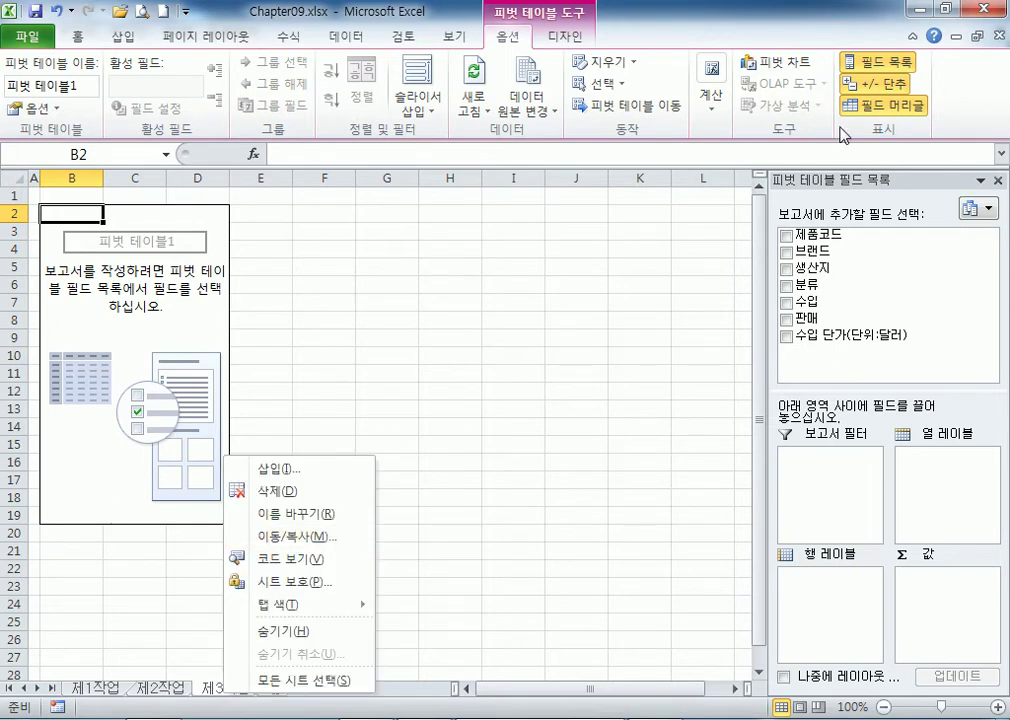
pyautogui.doubleClick(752, 8)
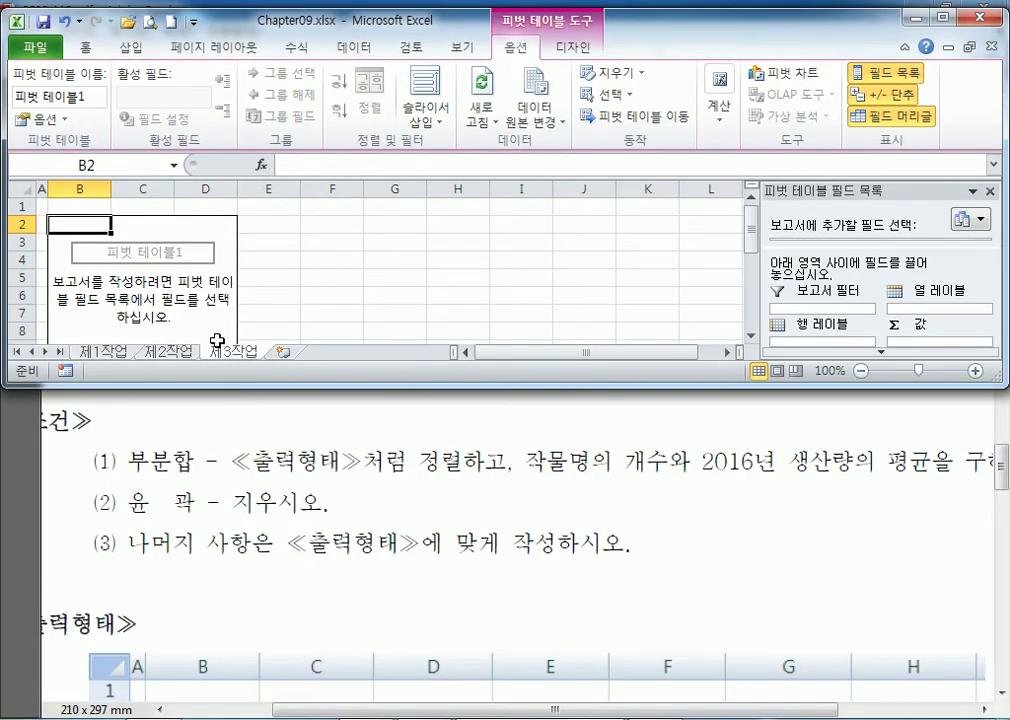
pyautogui.scroll(-3, 262, 318)
pyautogui.scroll(-2, 235, 357)
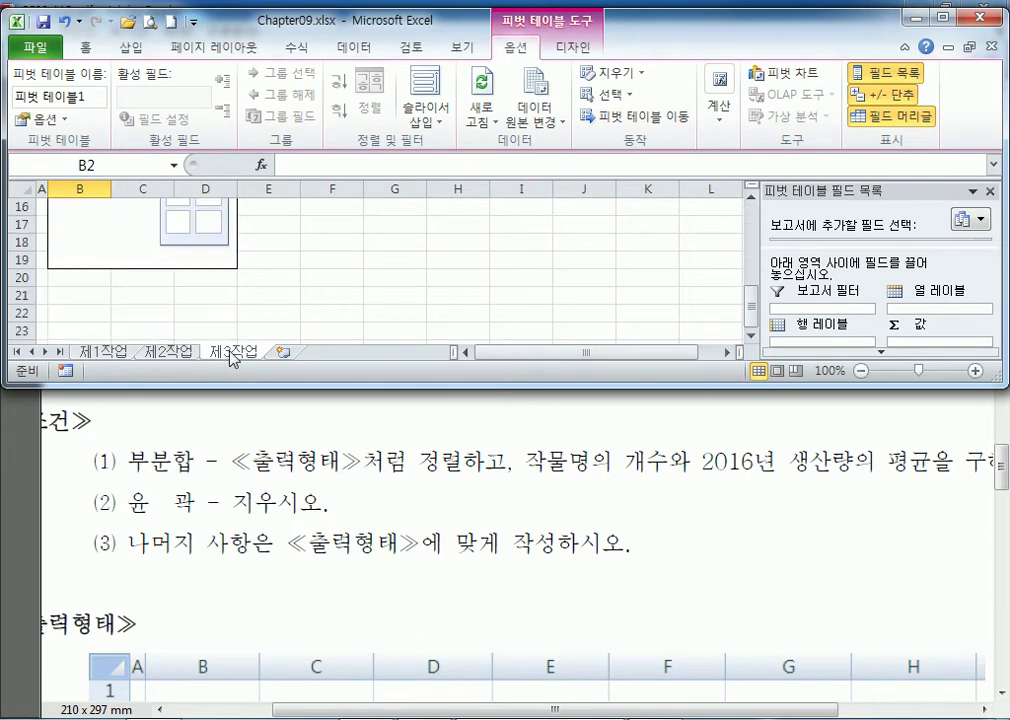
pyautogui.rightClick(232, 358)
pyautogui.click(275, 387)
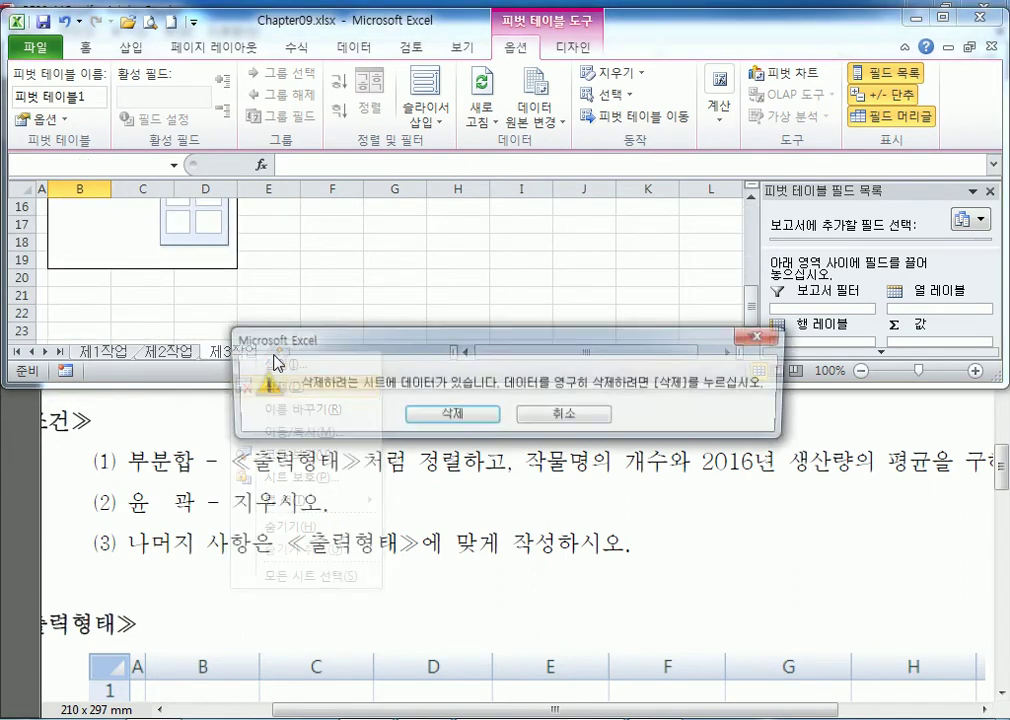
pyautogui.click(441, 415)
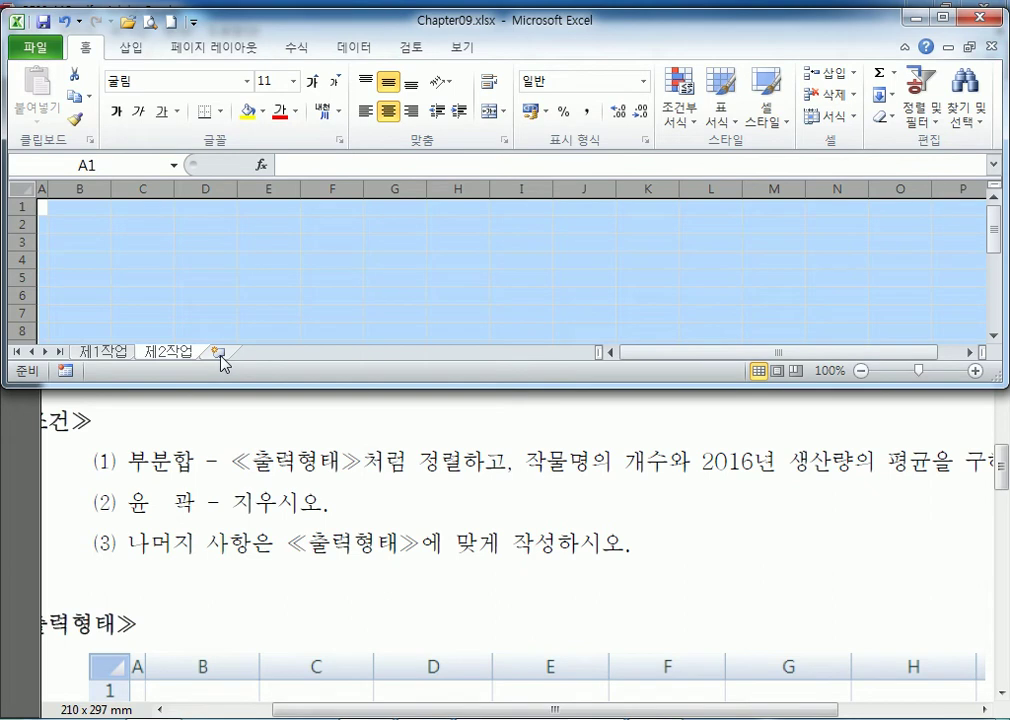
# Add a new worksheet after 제2작업 and name it 제3작업.
pyautogui.click(180, 278)
pyautogui.click(216, 352)
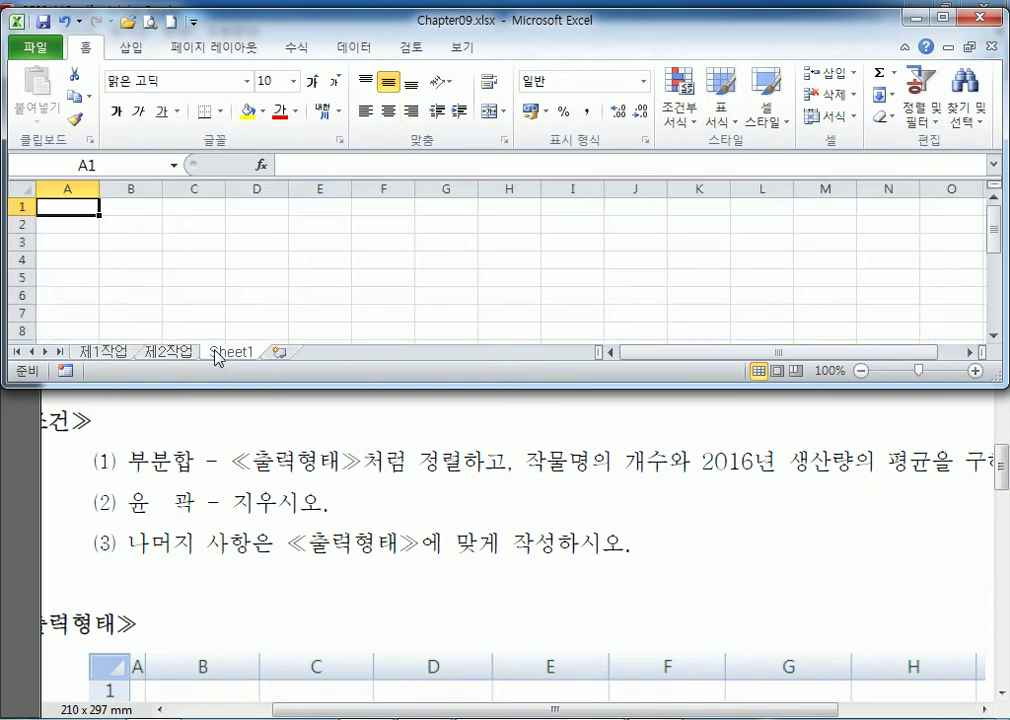
pyautogui.doubleClick(233, 351)
pyautogui.write('제3')
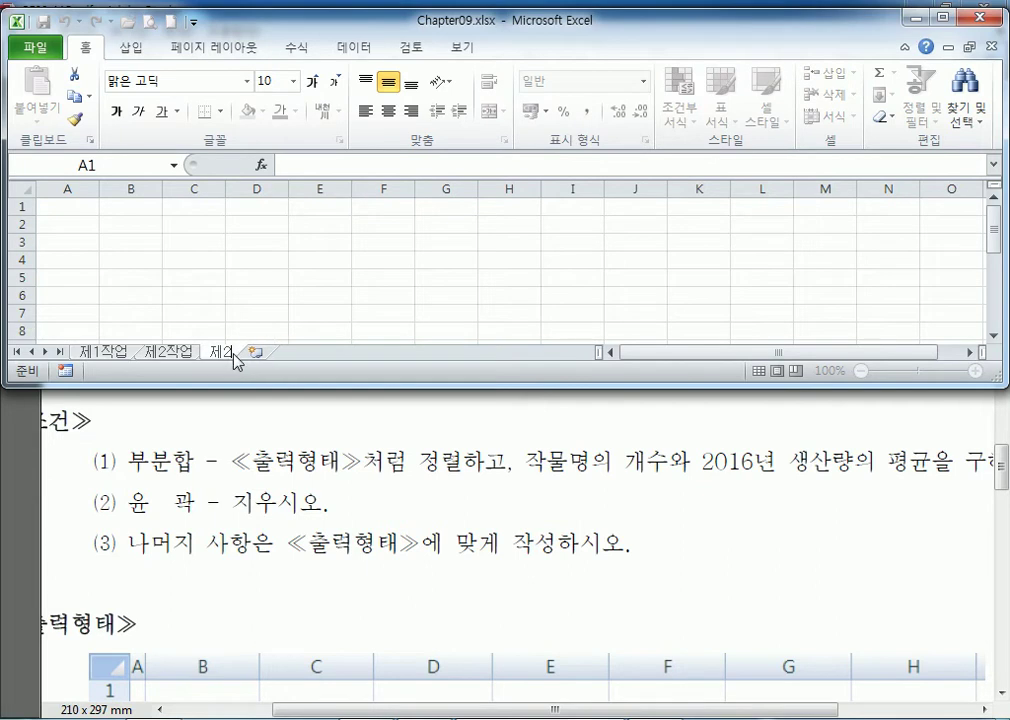
pyautogui.write('작업')
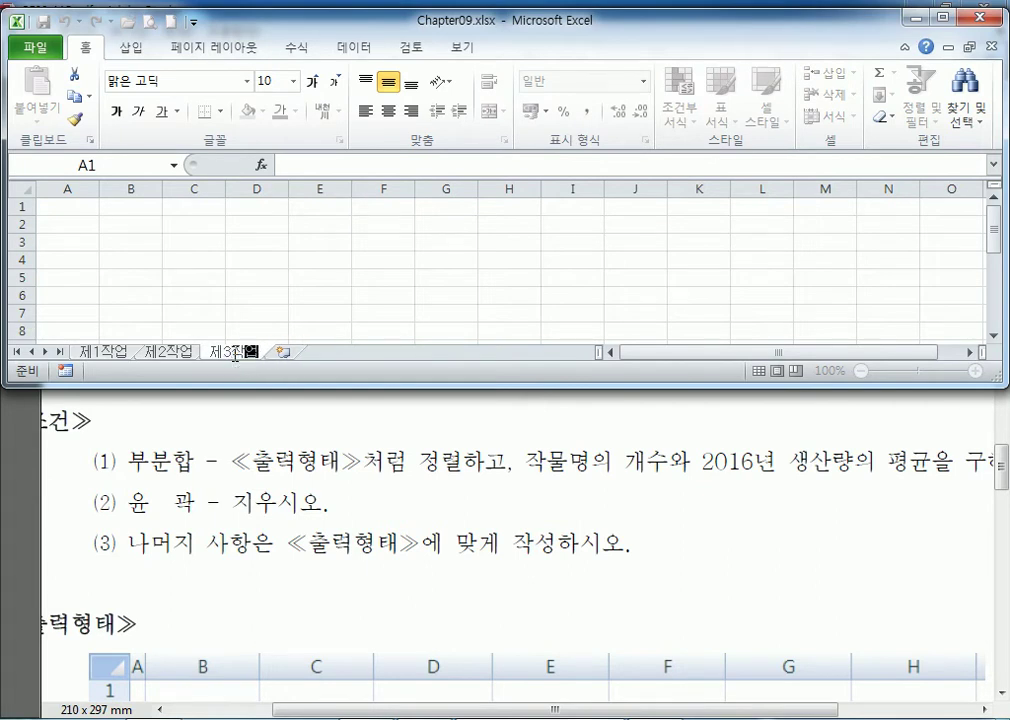
pyautogui.press('Return')
# Set the width of column A on sheet 제3작업 to 1 and select cell B2.
pyautogui.rightClick(65, 187)
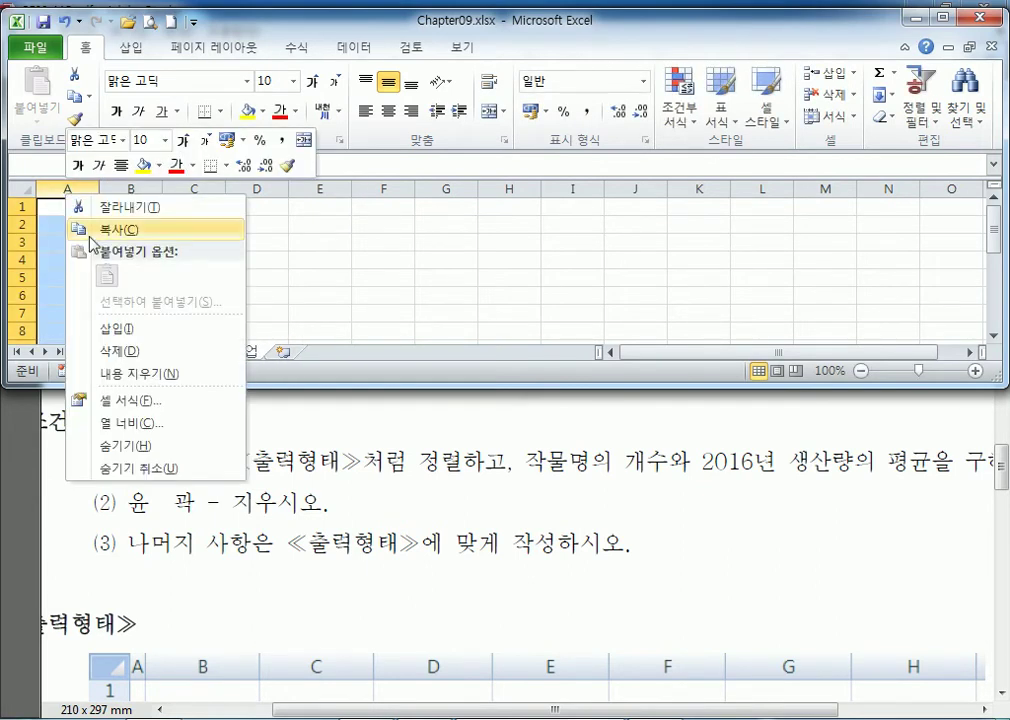
pyautogui.click(112, 419)
pyautogui.write('1')
pyautogui.click(66, 432)
pyautogui.click(72, 222)
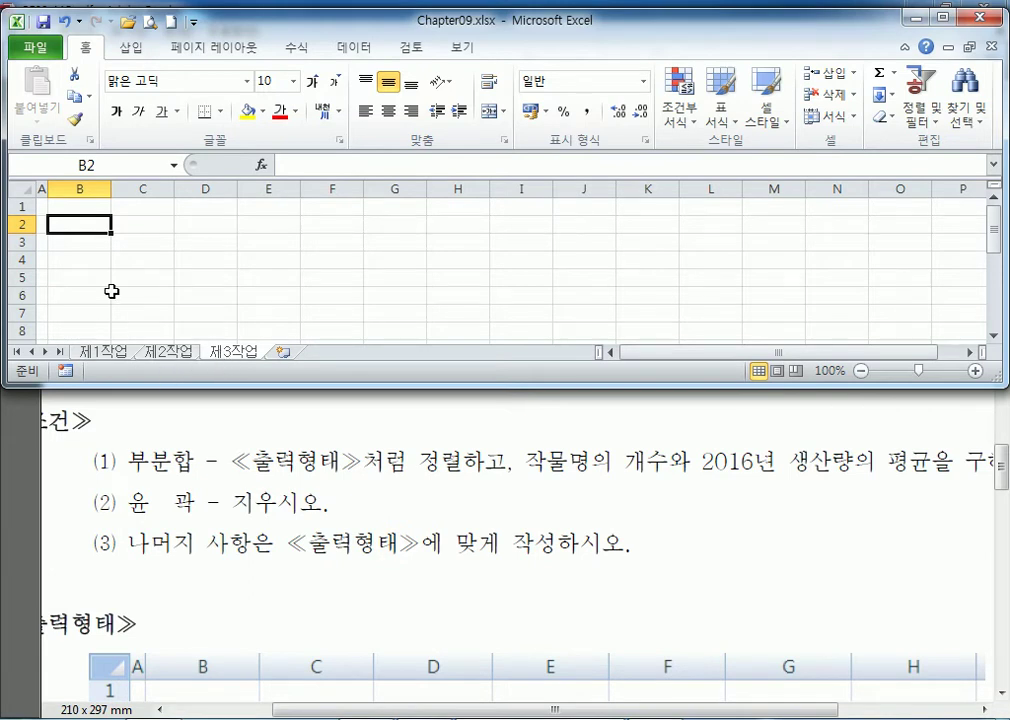
# Add an extra blank worksheet after 제3작업 and delete it again.
pyautogui.click(284, 351)
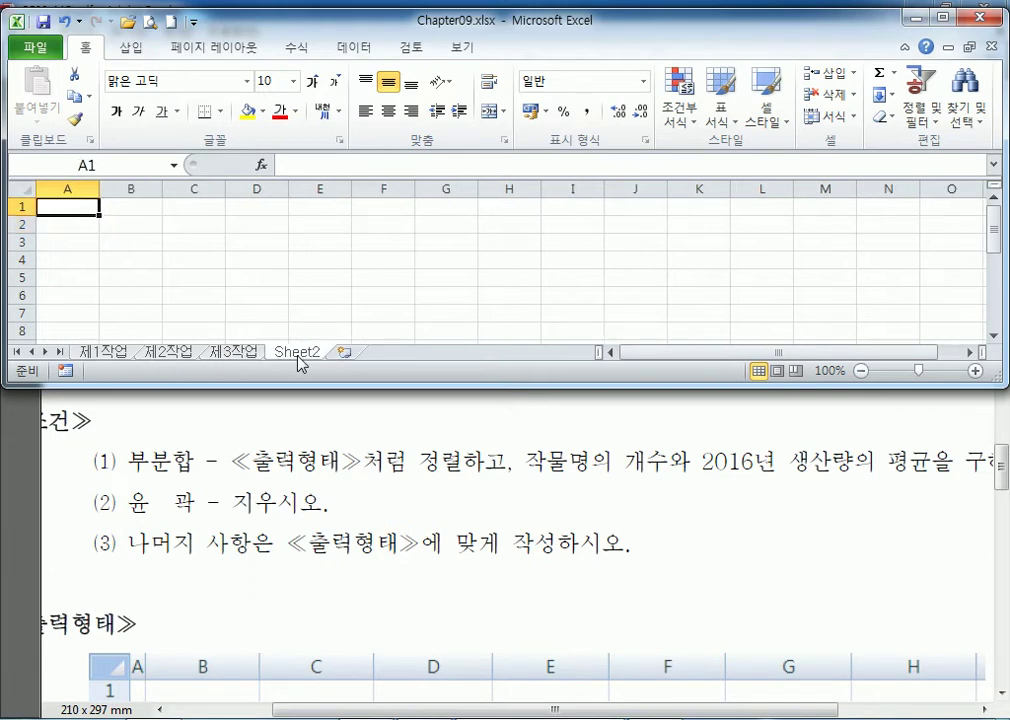
pyautogui.rightClick(300, 362)
pyautogui.click(354, 388)
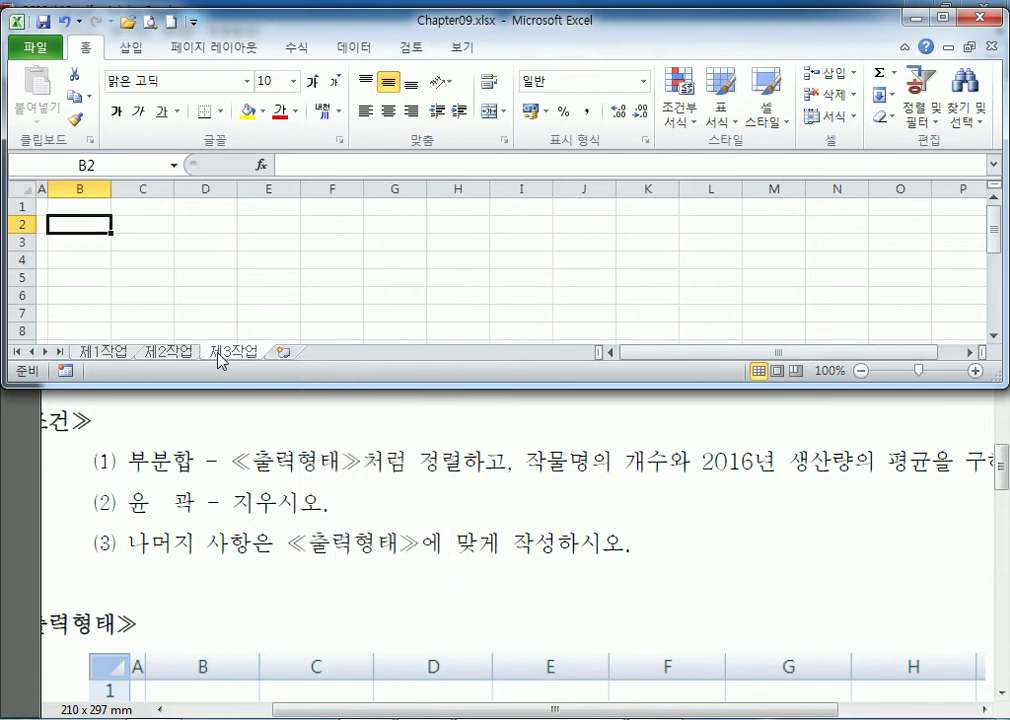
# Maximize the workbook window and select the data range B5:H15 on sheet 제1작업.
pyautogui.doubleClick(437, 24)
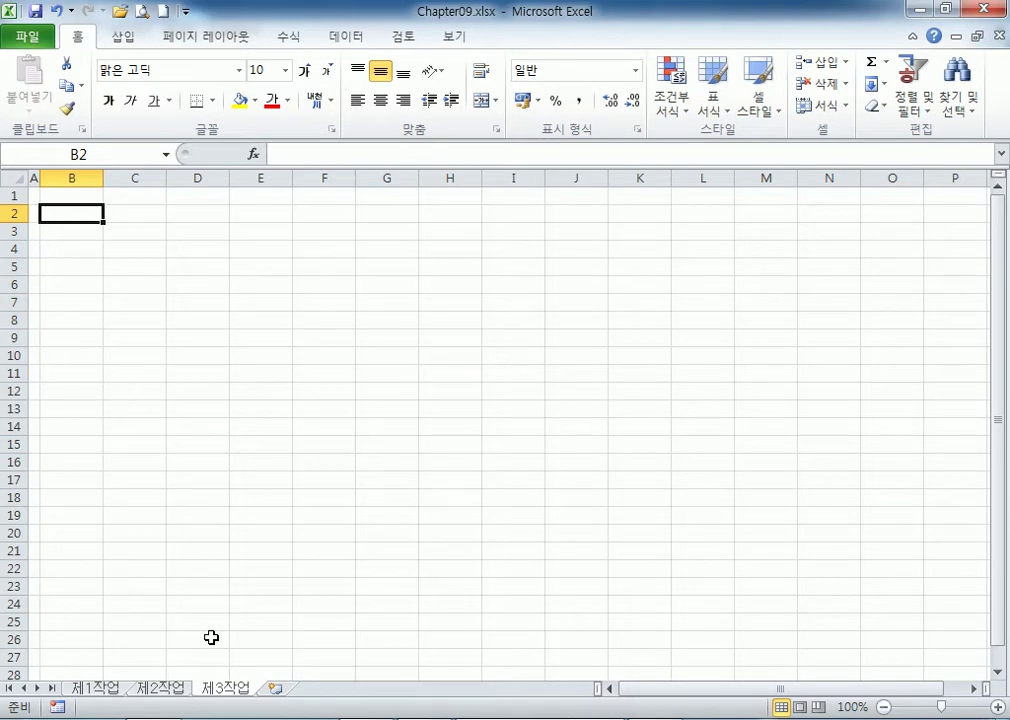
pyautogui.click(95, 688)
pyautogui.moveTo(78, 280); pyautogui.dragTo(567, 464)
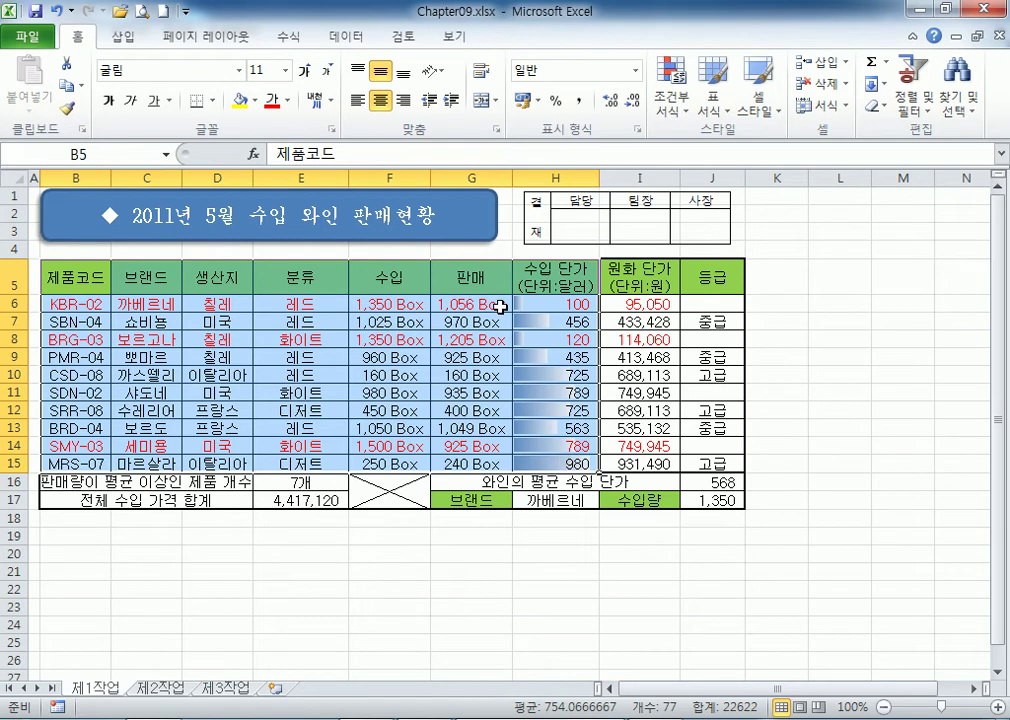
pyautogui.click(122, 40)
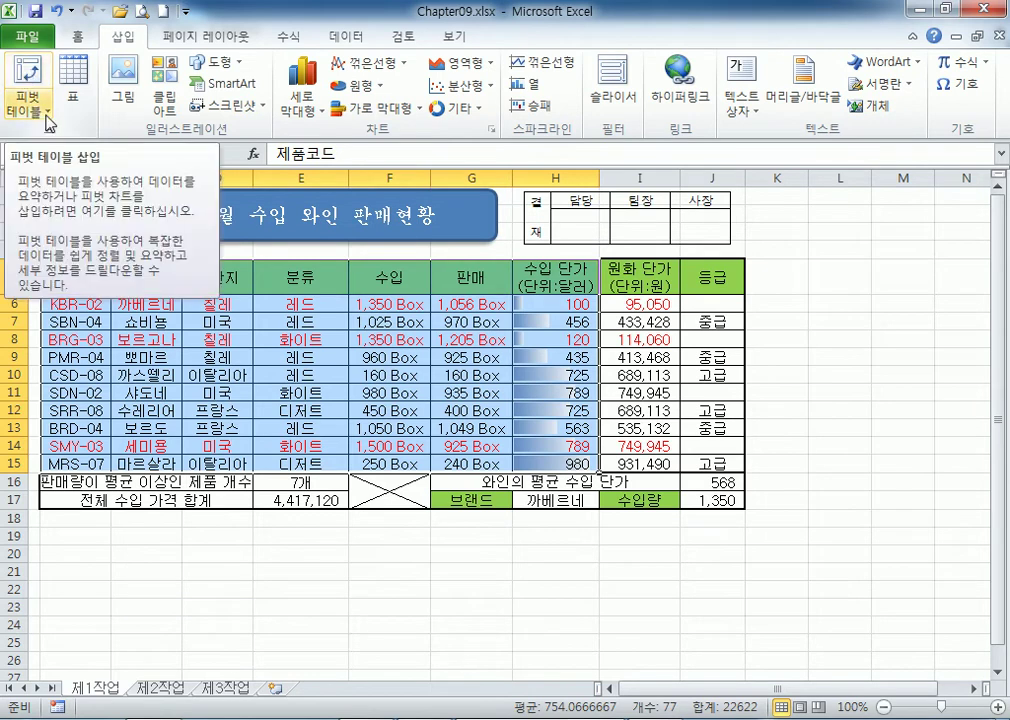
pyautogui.click(46, 122)
pyautogui.click(32, 80)
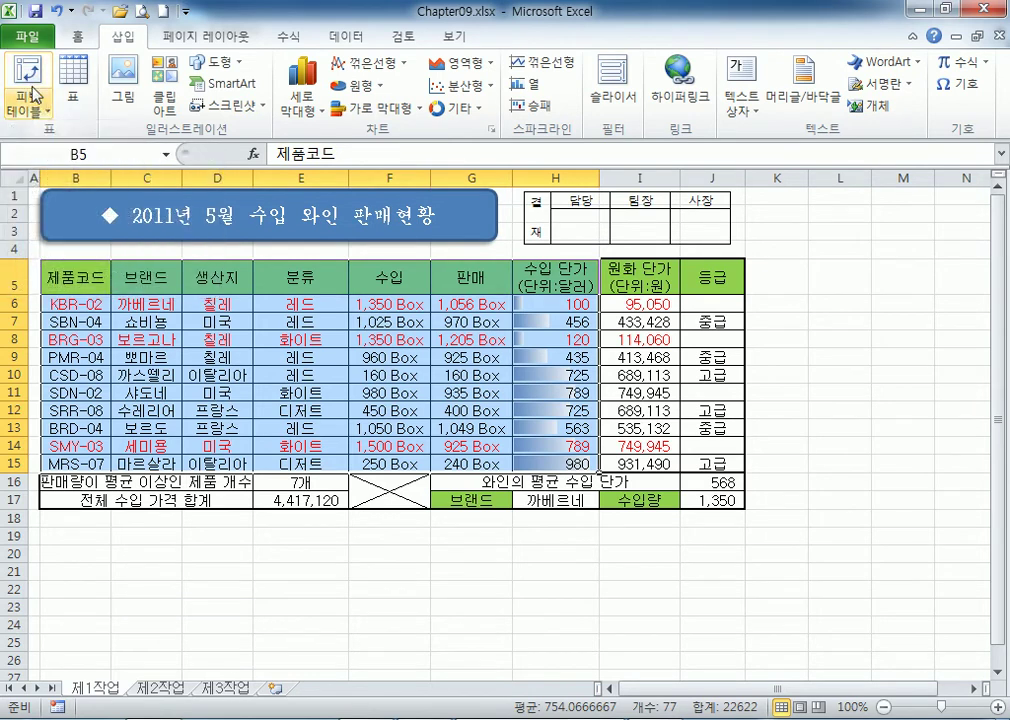
pyautogui.click(32, 80)
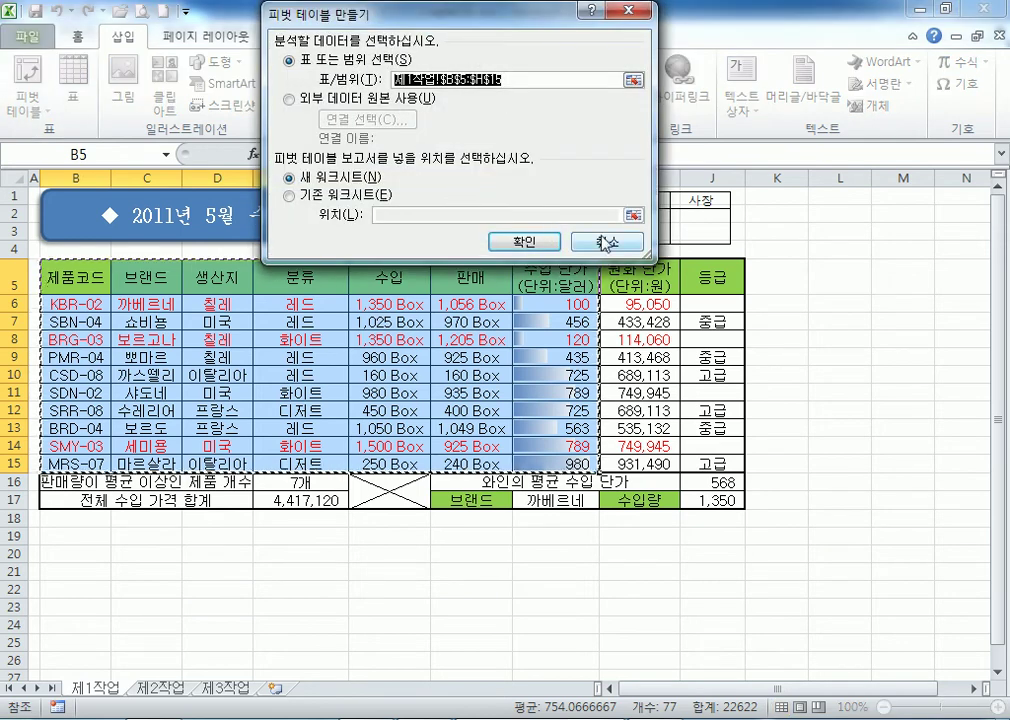
pyautogui.click(597, 238)
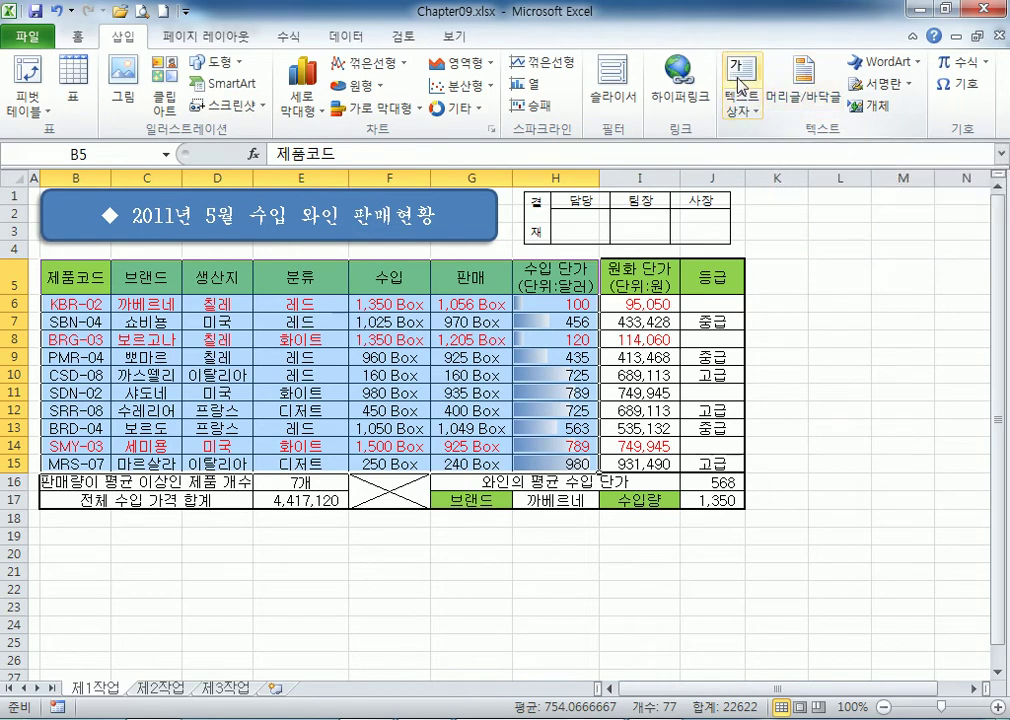
pyautogui.click(127, 106)
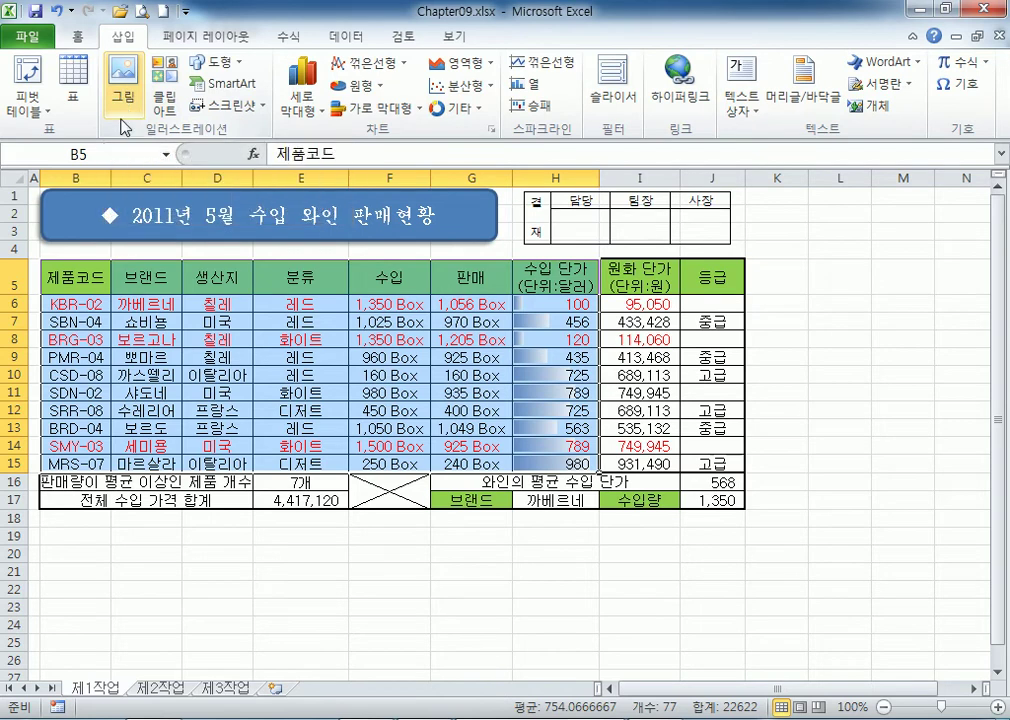
pyautogui.click(30, 76)
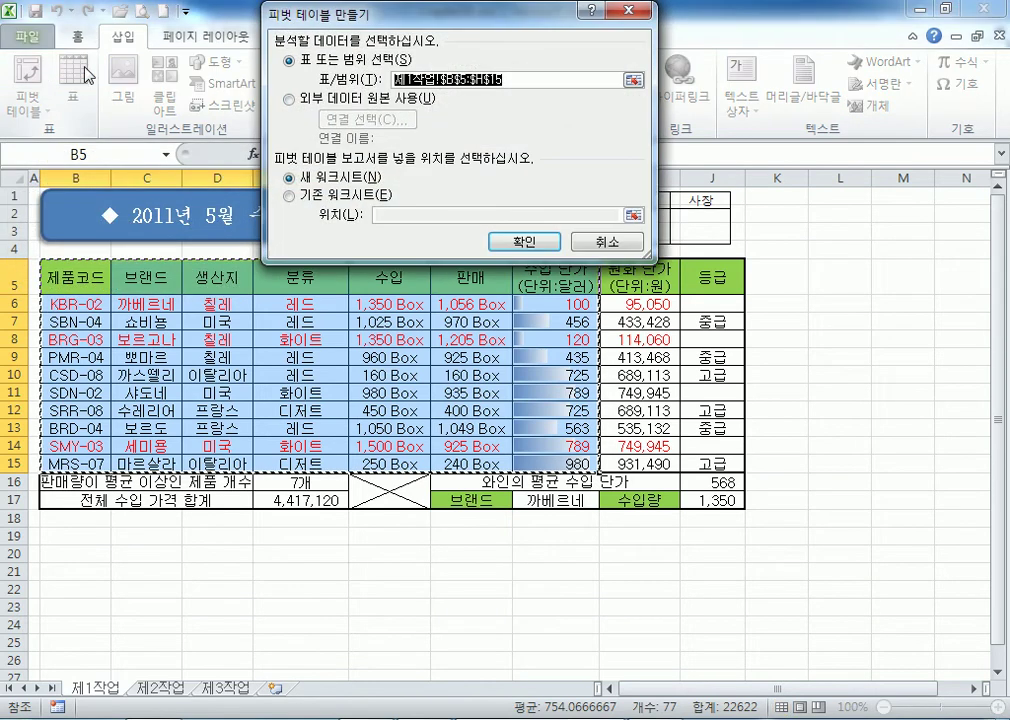
pyautogui.click(591, 240)
pyautogui.click(38, 110)
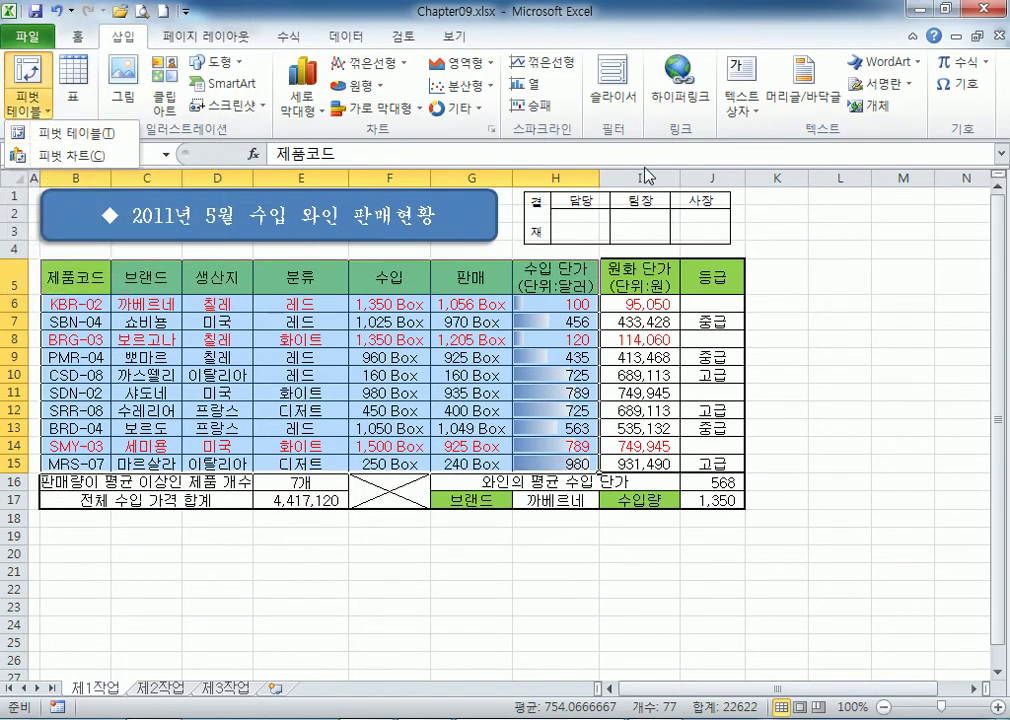
pyautogui.click(756, 114)
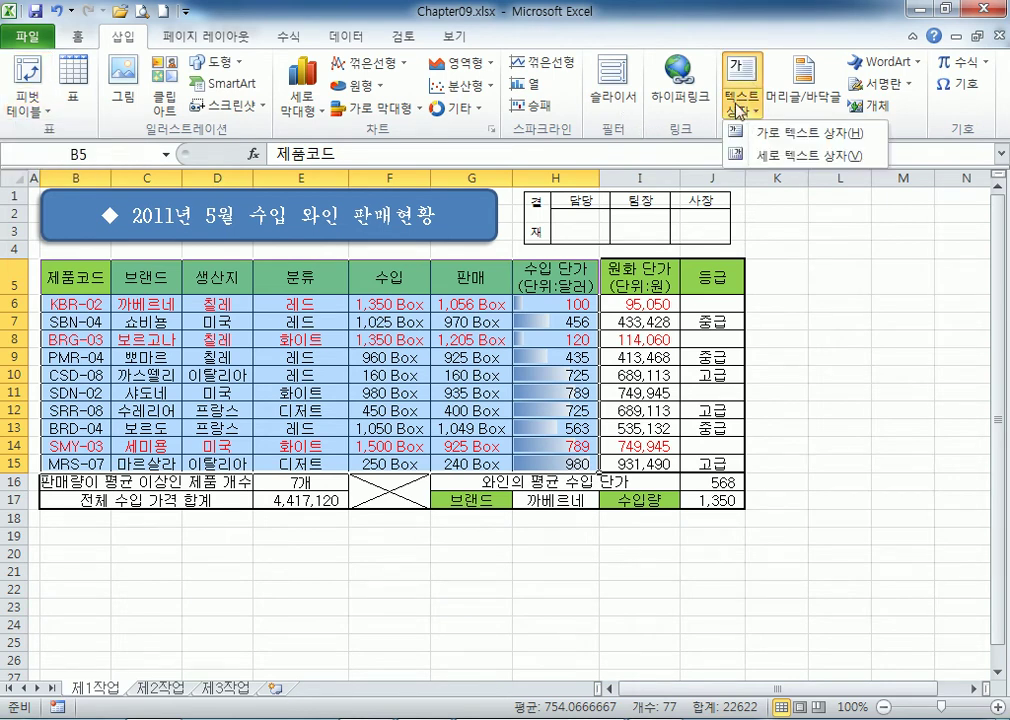
pyautogui.click(808, 113)
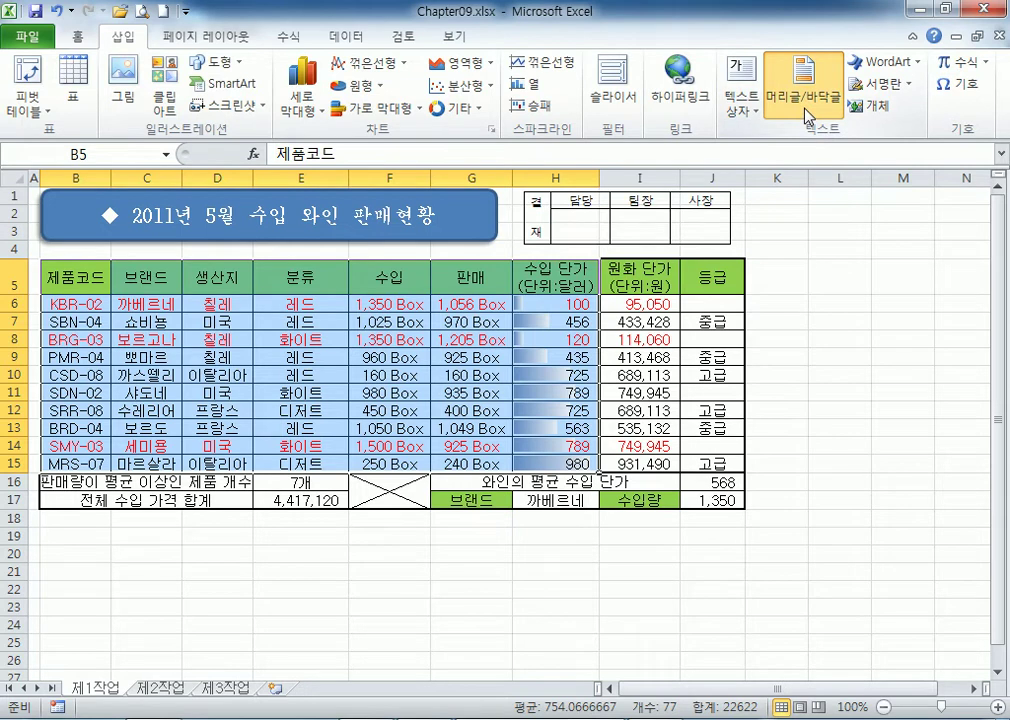
pyautogui.click(740, 100)
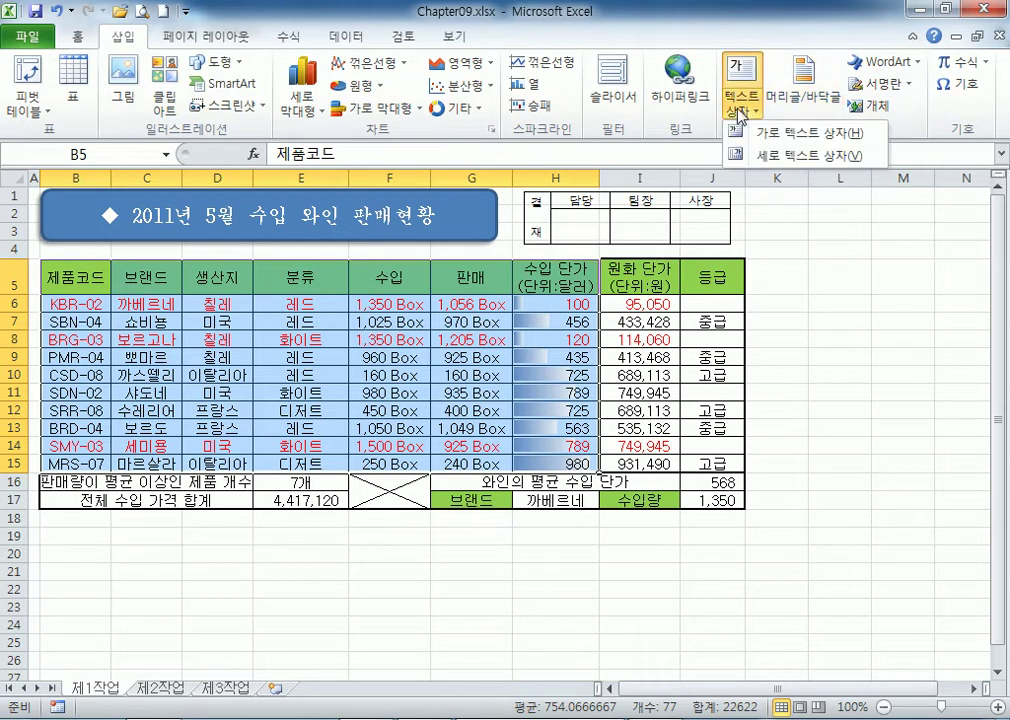
# Create a pivot table from 제1작업!$B$5:$H$15 on the existing worksheet at 제3작업!$B$2.
pyautogui.click(22, 112)
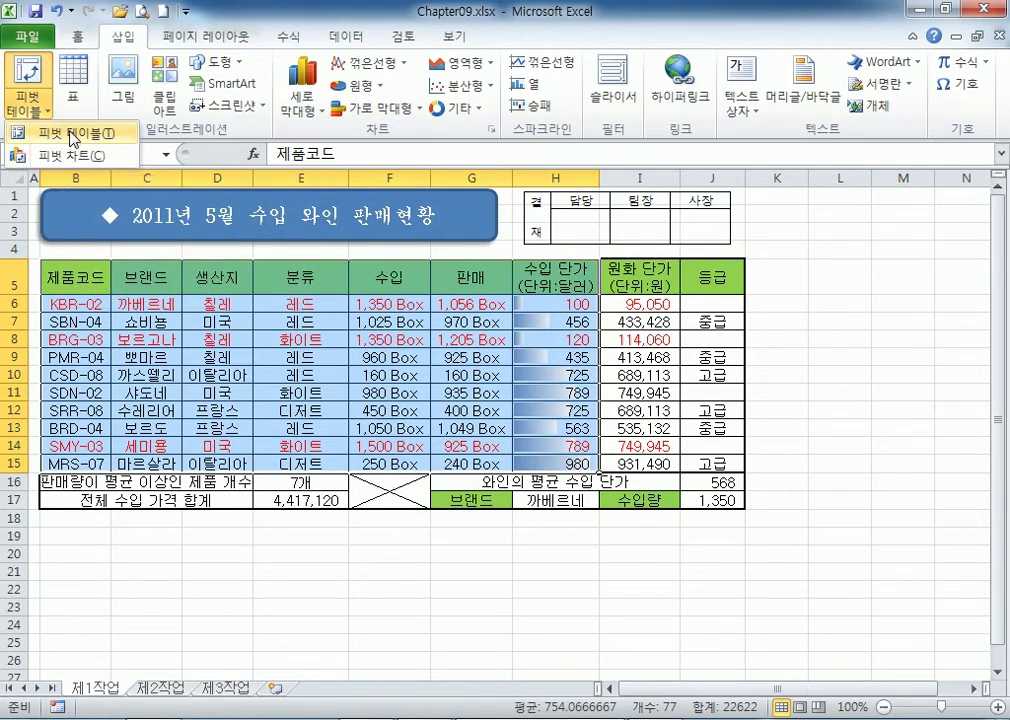
pyautogui.click(72, 134)
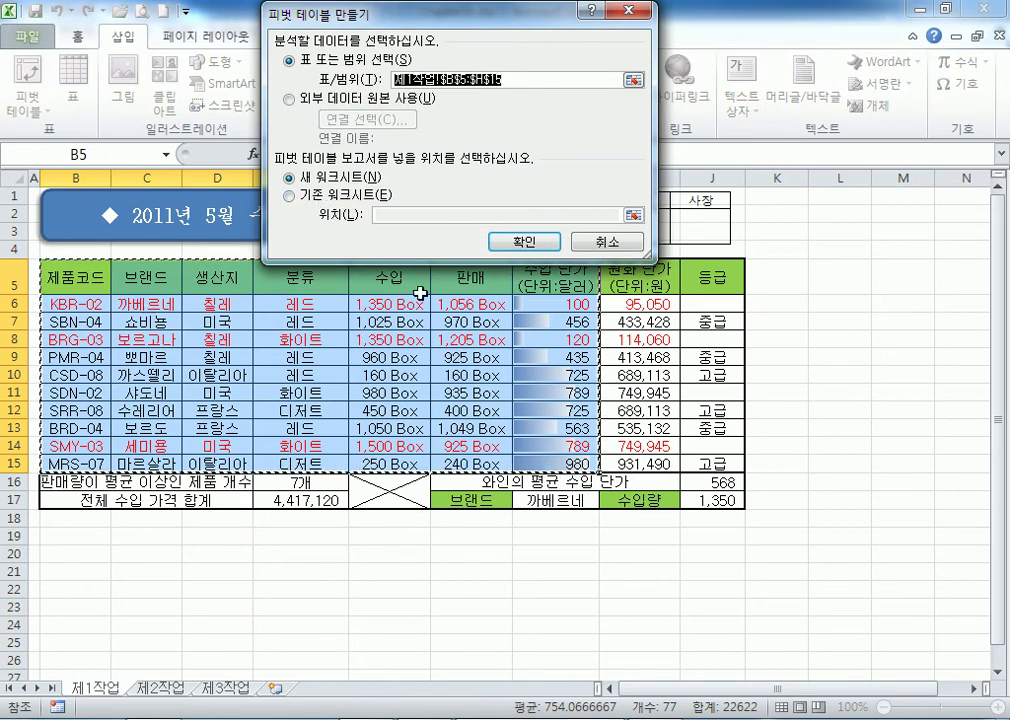
pyautogui.click(338, 196)
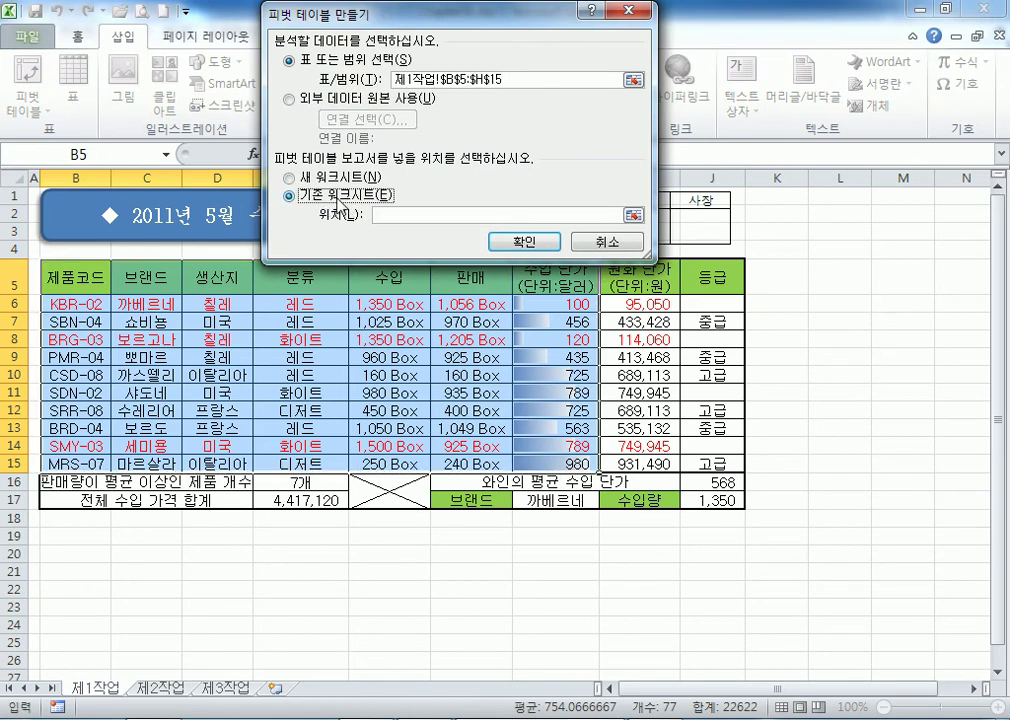
pyautogui.click(227, 689)
pyautogui.click(80, 213)
pyautogui.click(523, 243)
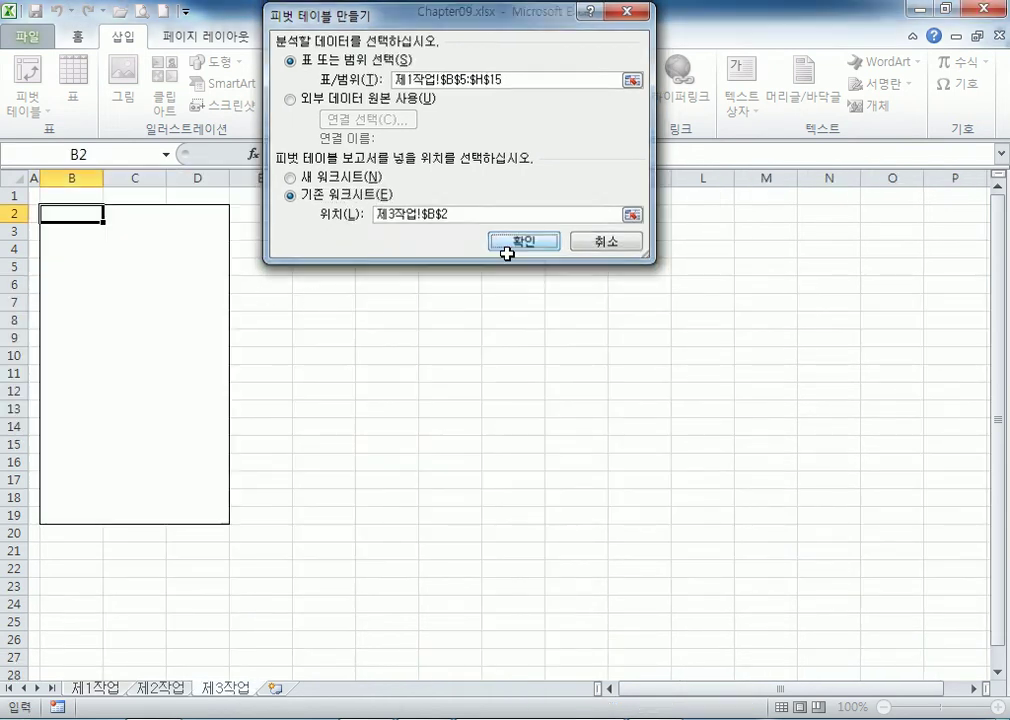
# Assign 생산지 to the pivot table's column labels, 판매 to the row labels and 분류 to the report filter.
pyautogui.moveTo(893, 181); pyautogui.dragTo(587, 108)
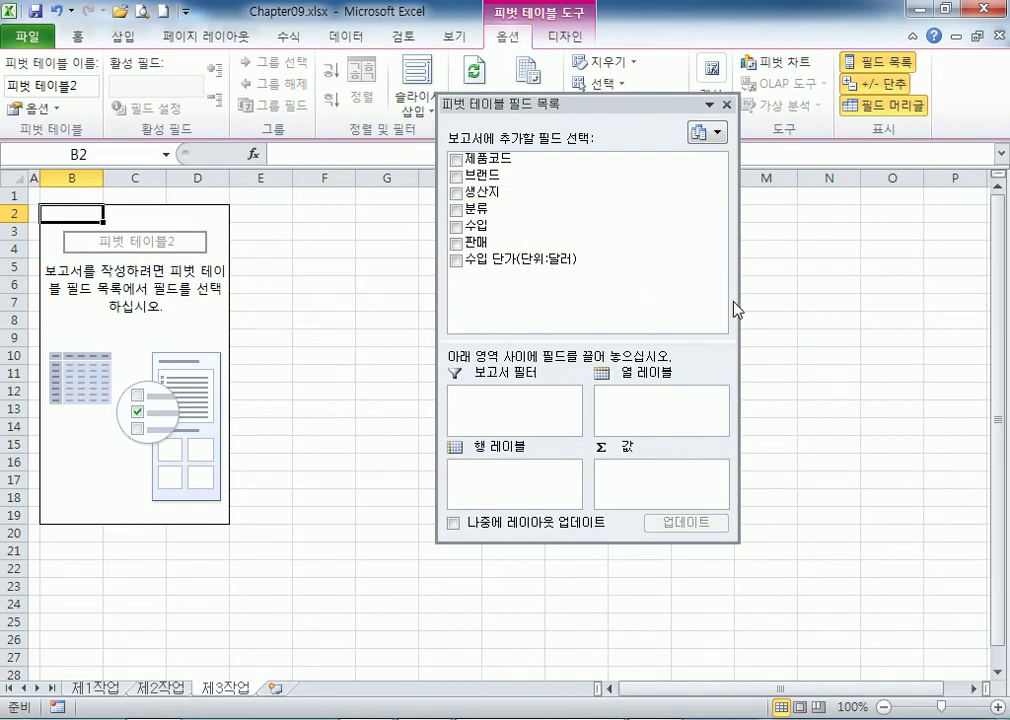
pyautogui.moveTo(737, 300); pyautogui.dragTo(771, 302)
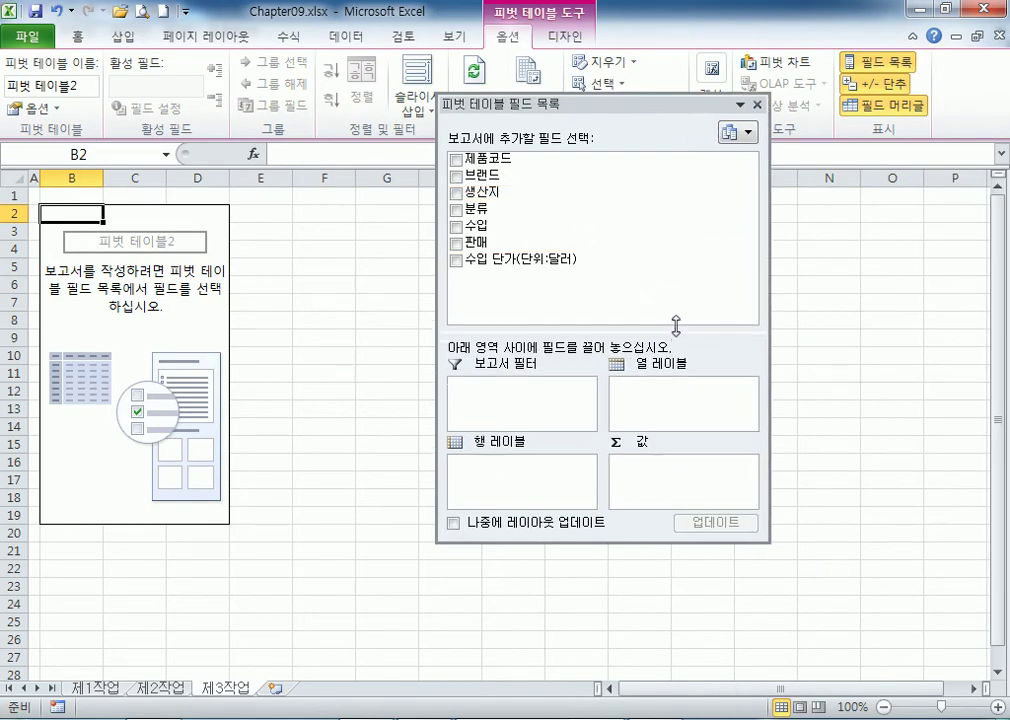
pyautogui.moveTo(594, 110); pyautogui.dragTo(612, 86)
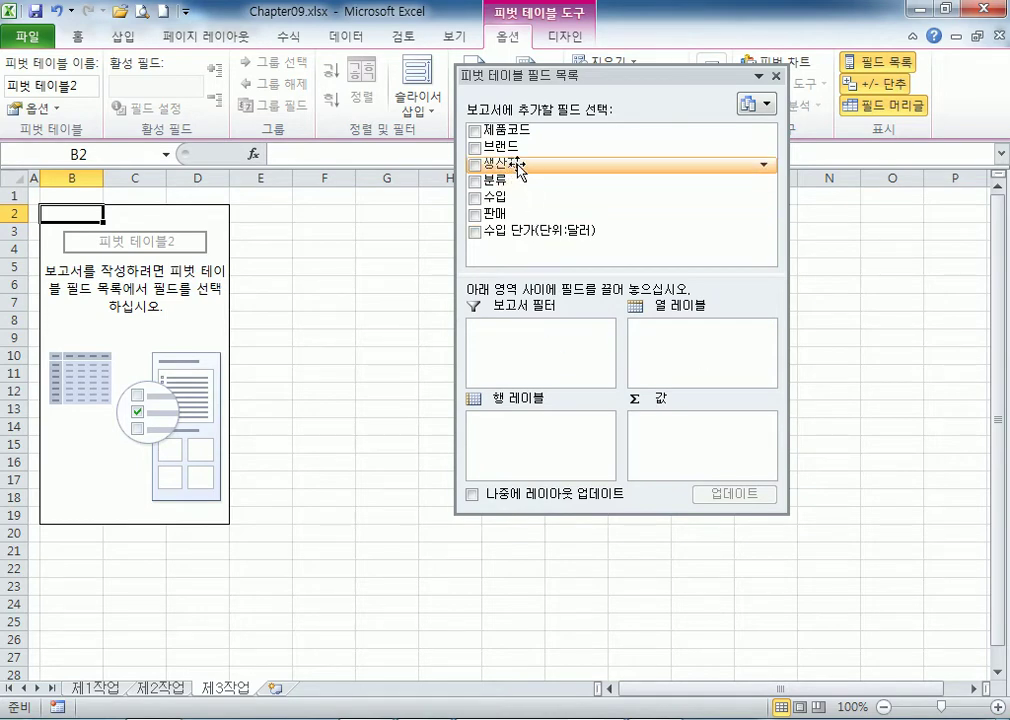
pyautogui.moveTo(518, 170); pyautogui.dragTo(670, 355)
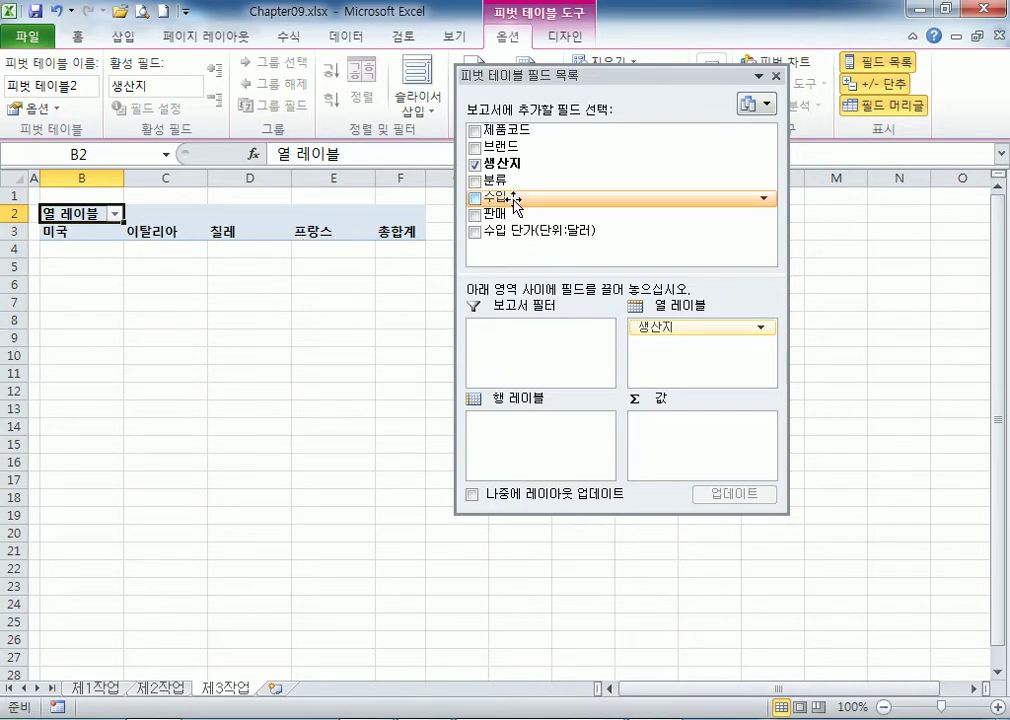
pyautogui.moveTo(490, 214); pyautogui.dragTo(591, 428)
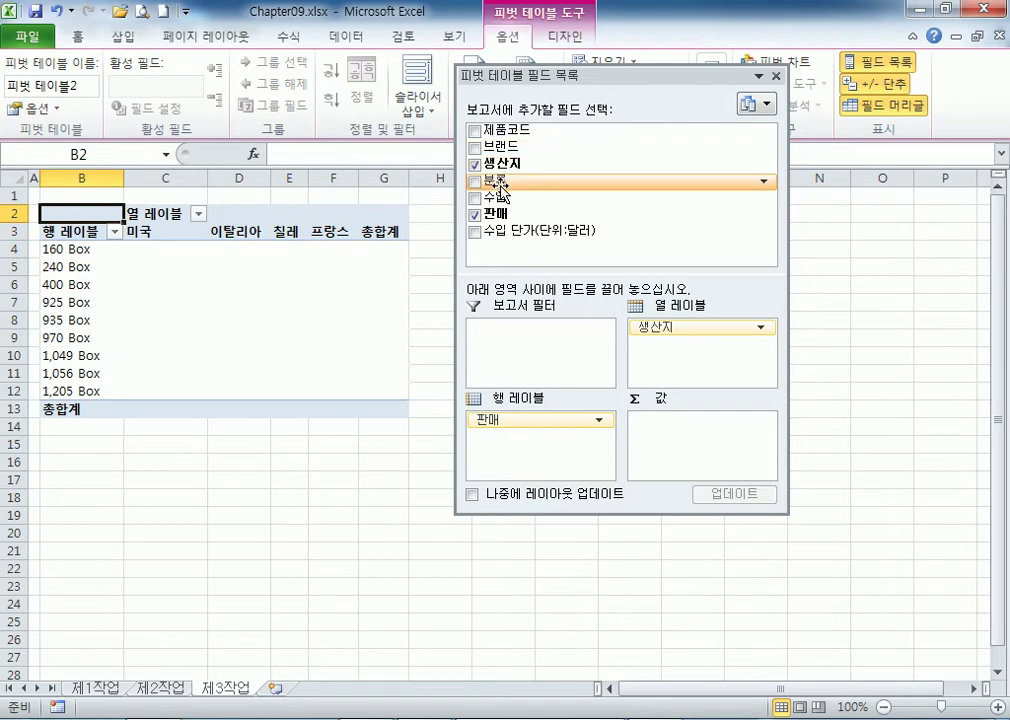
pyautogui.moveTo(495, 185); pyautogui.dragTo(519, 337)
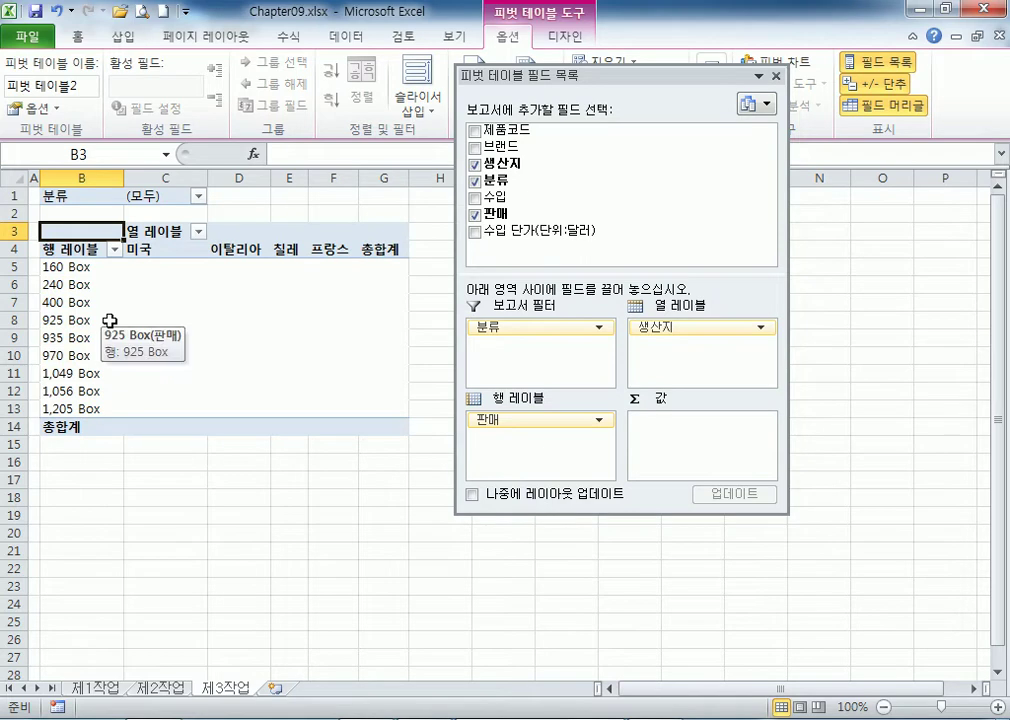
# Add 브랜드 and 수입 단가(단위:달러) to the pivot table's values area.
pyautogui.moveTo(138, 250); pyautogui.dragTo(394, 253)
pyautogui.moveTo(65, 267); pyautogui.dragTo(73, 407)
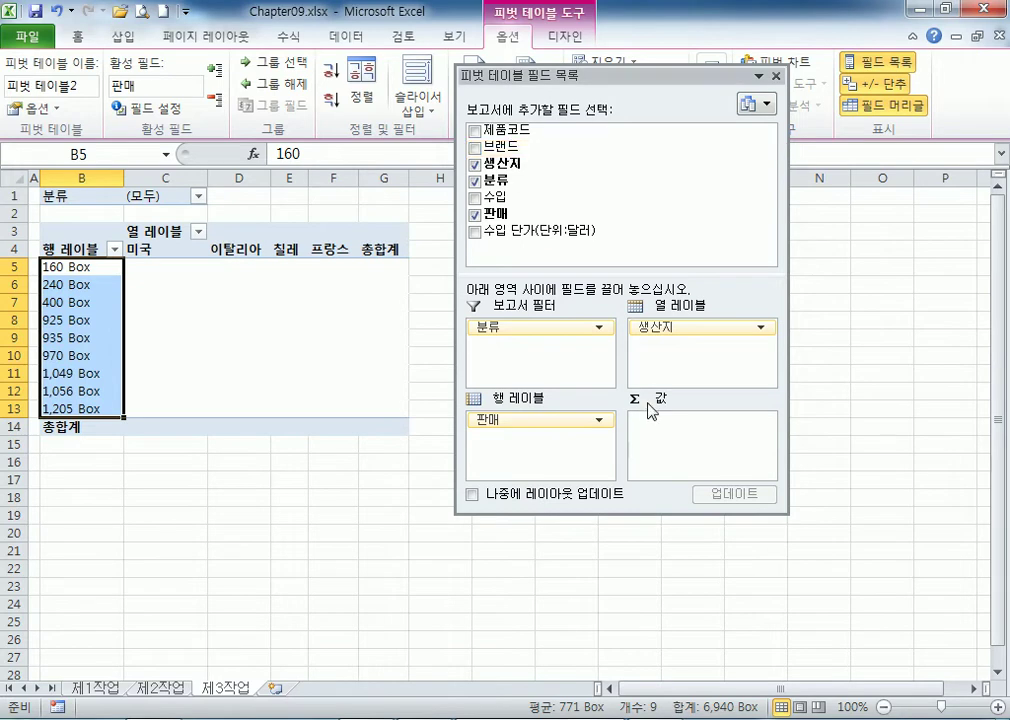
pyautogui.moveTo(508, 150); pyautogui.dragTo(676, 460)
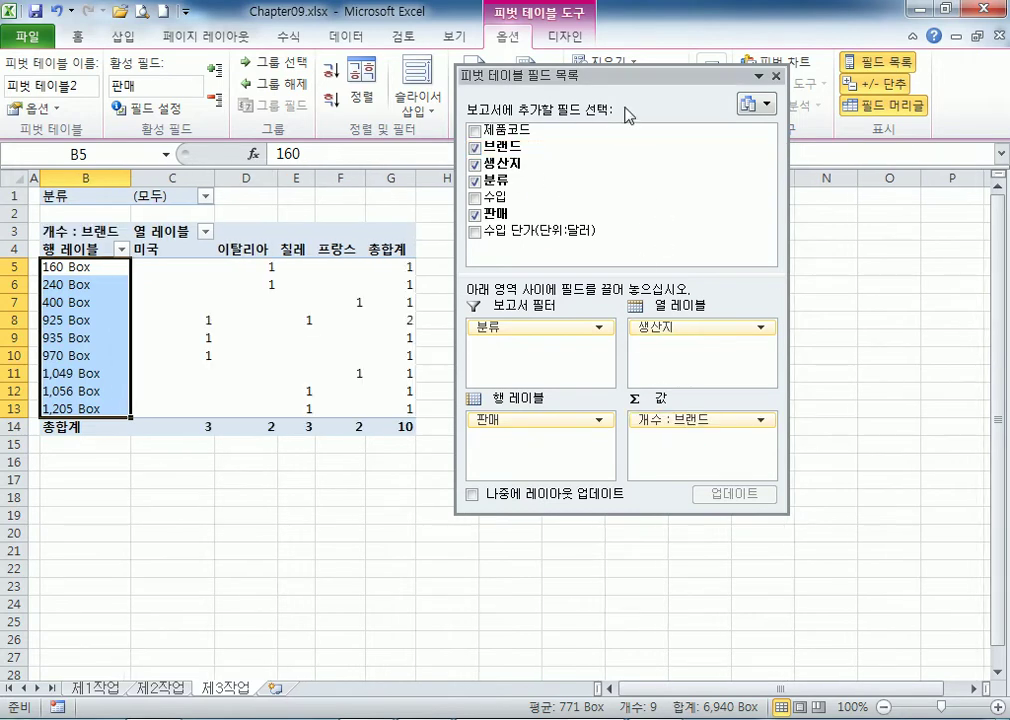
pyautogui.moveTo(597, 62); pyautogui.dragTo(542, 28)
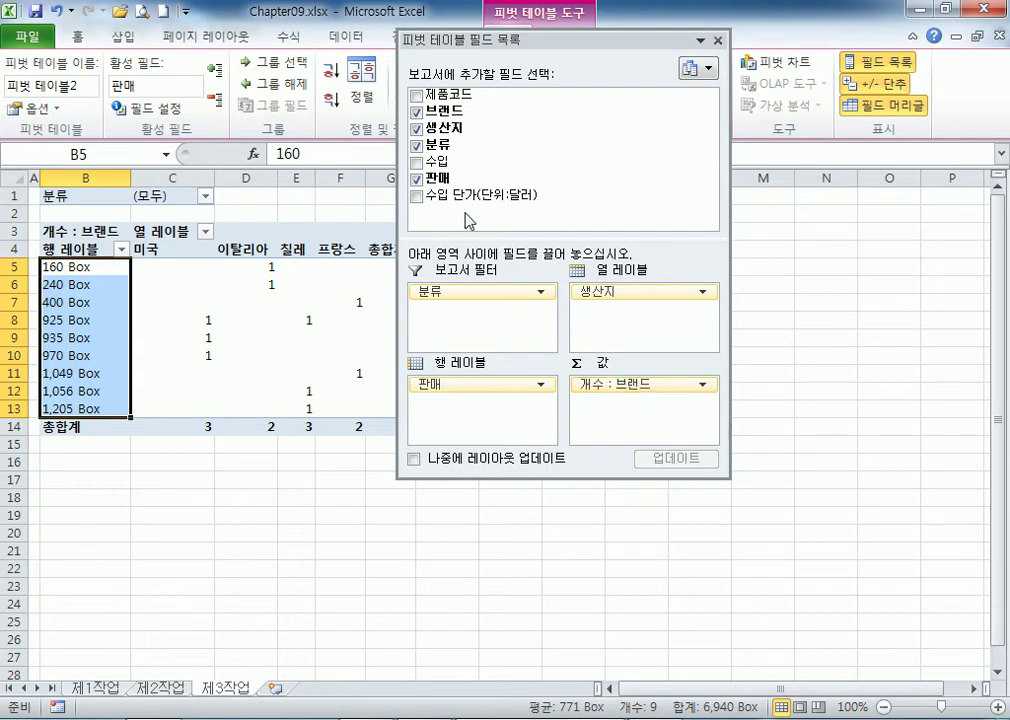
pyautogui.moveTo(480, 194); pyautogui.dragTo(637, 423)
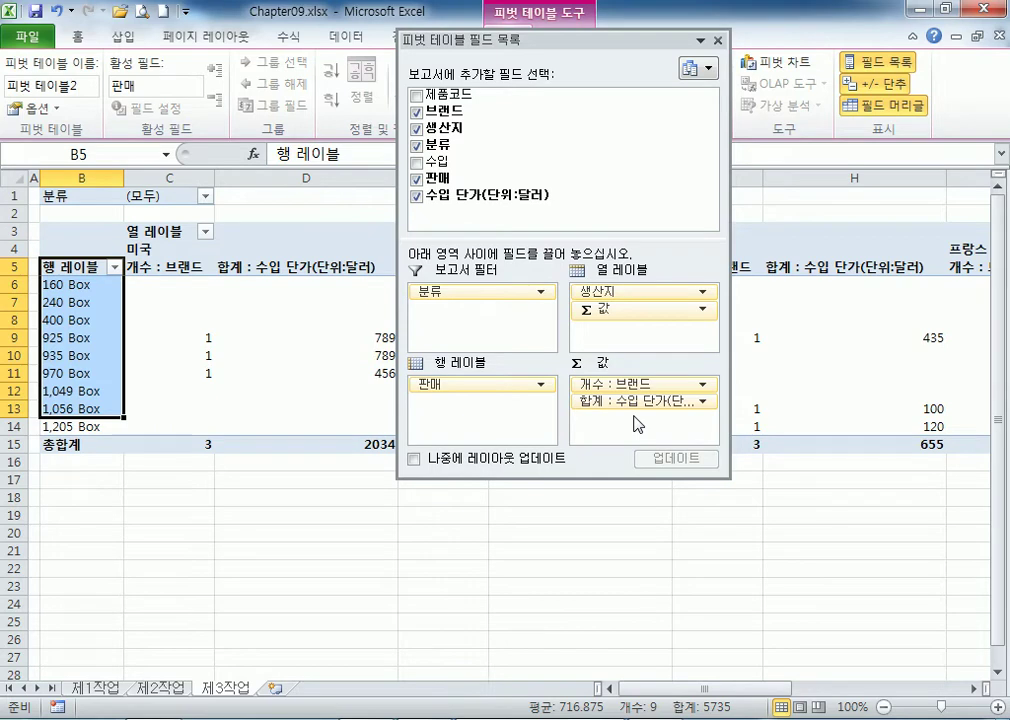
pyautogui.moveTo(405, 40); pyautogui.dragTo(643, 71)
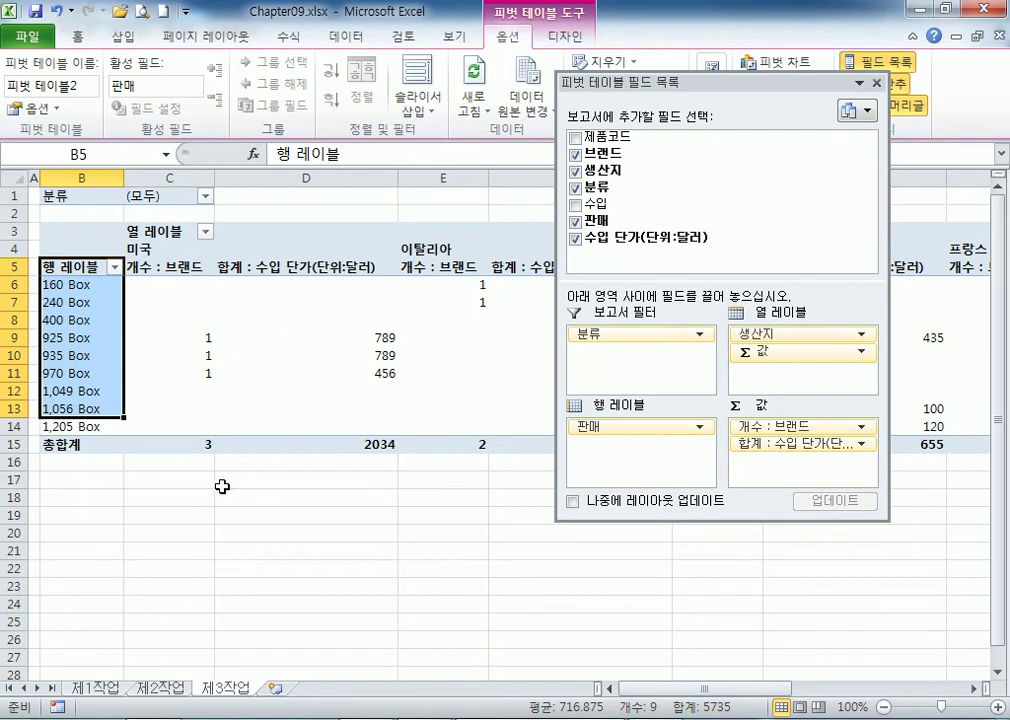
# Examine how the filter, row, column and value field areas correspond to the cells of the pivot table.
pyautogui.moveTo(272, 417)
pyautogui.moveTo(142, 266); pyautogui.dragTo(325, 268)
pyautogui.moveTo(140, 248); pyautogui.dragTo(538, 252)
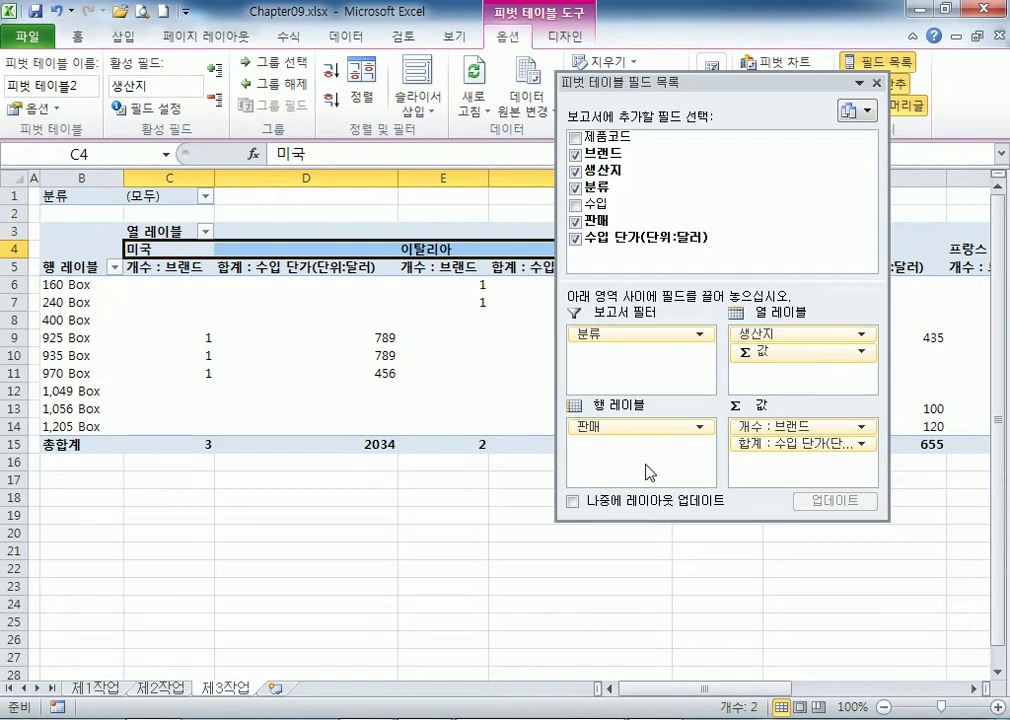
pyautogui.click(631, 428)
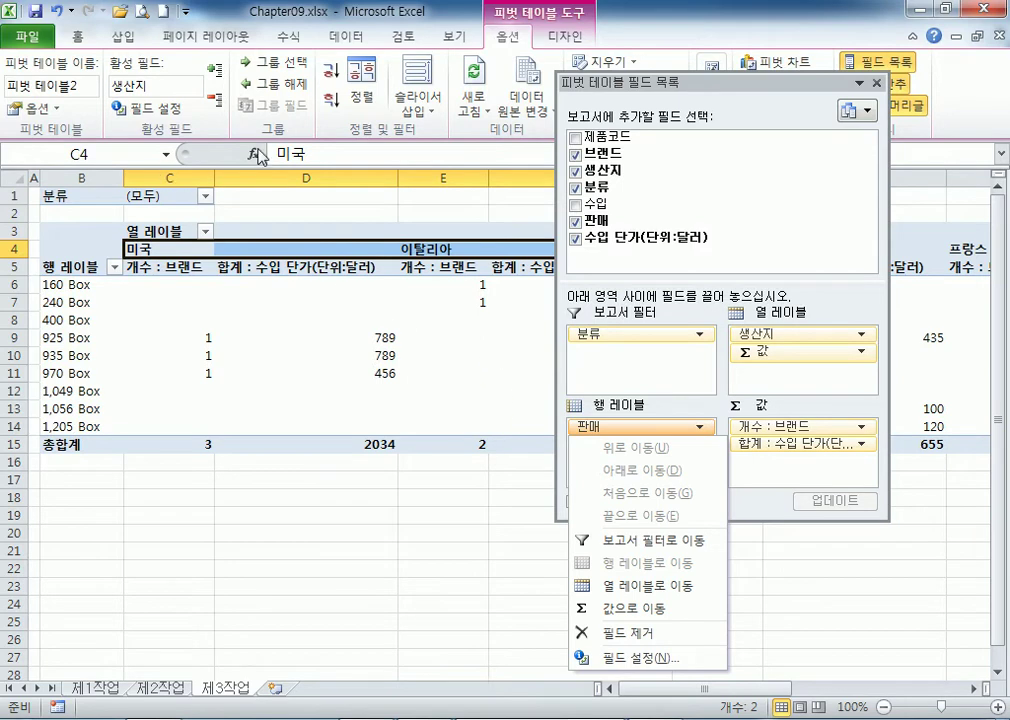
pyautogui.click(82, 196)
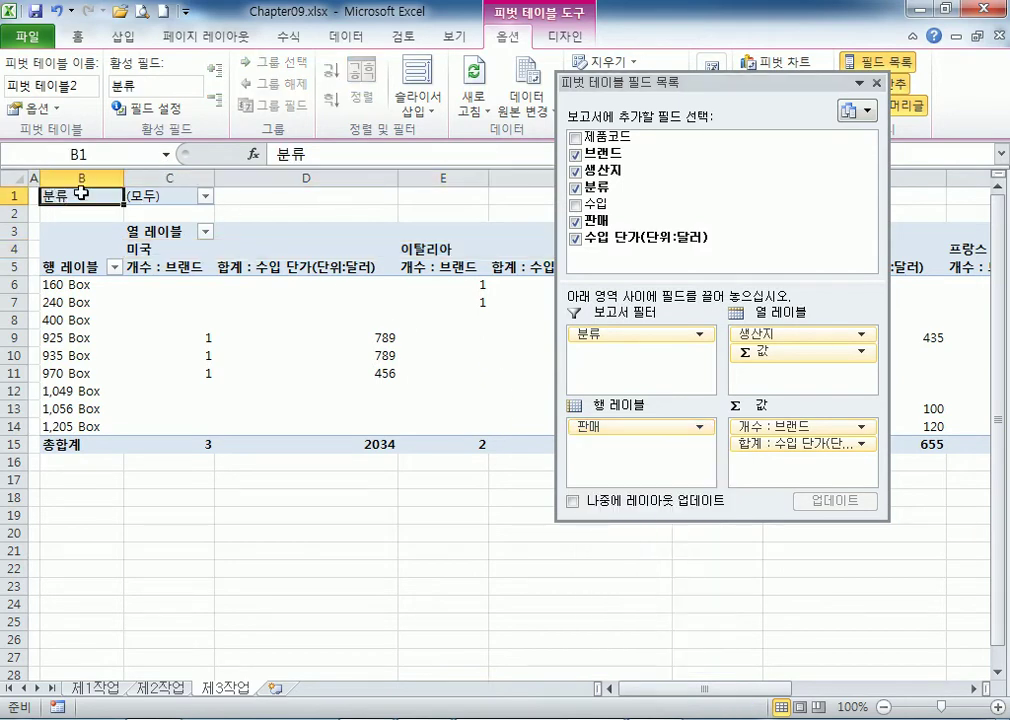
pyautogui.click(632, 336)
pyautogui.click(632, 337)
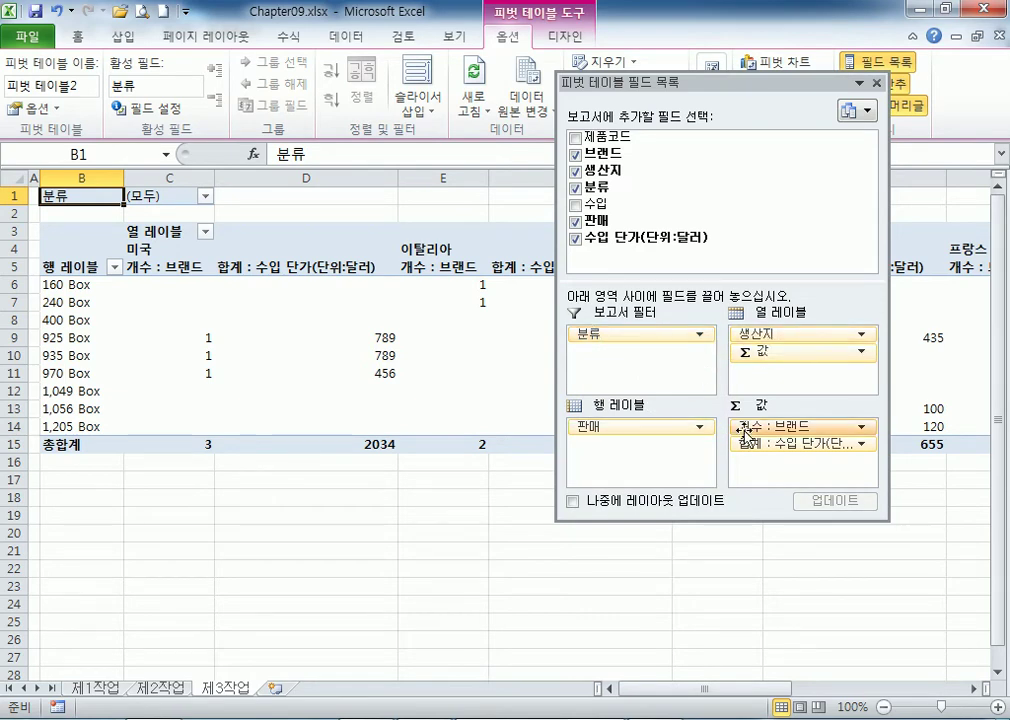
pyautogui.moveTo(227, 294); pyautogui.dragTo(860, 430)
pyautogui.moveTo(170, 286); pyautogui.dragTo(721, 462)
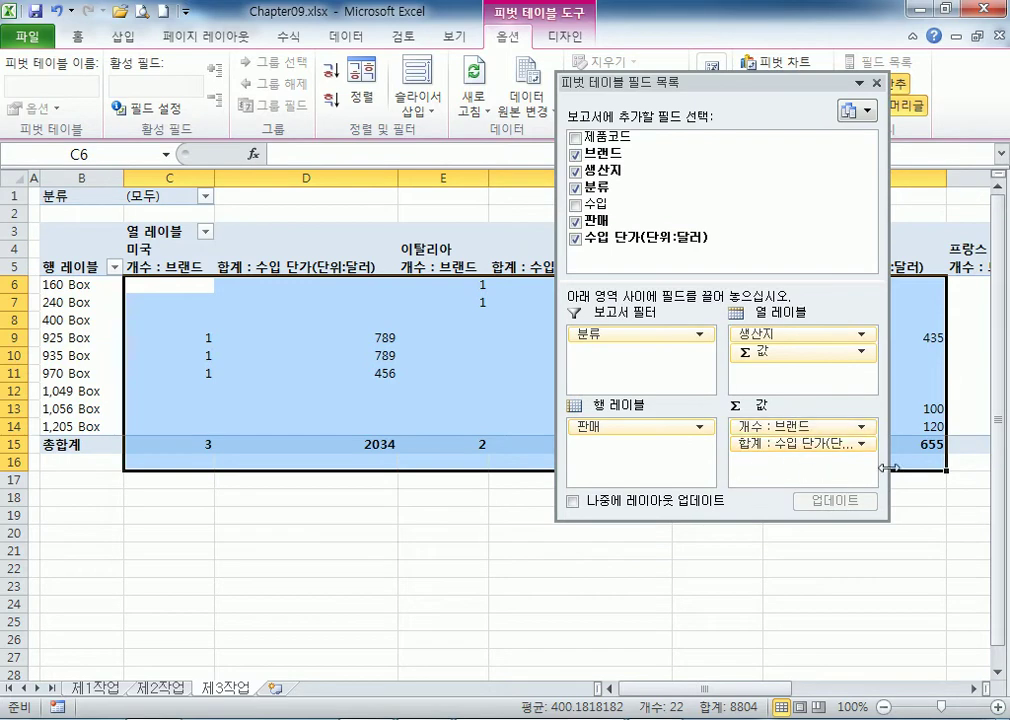
pyautogui.moveTo(888, 465); pyautogui.dragTo(977, 465)
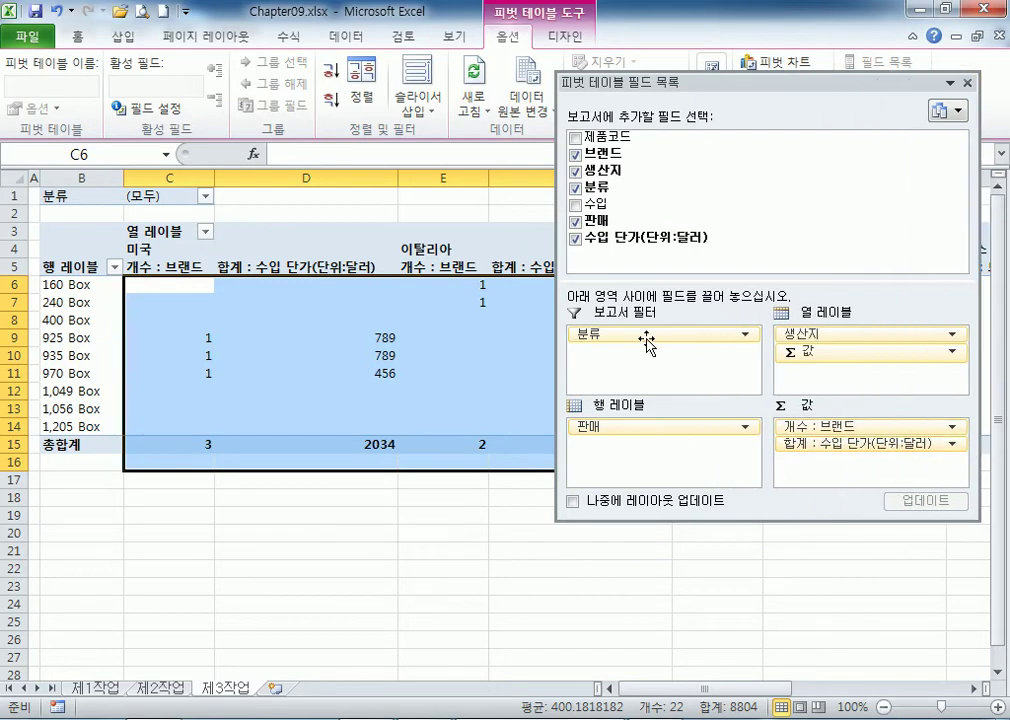
pyautogui.click(313, 336)
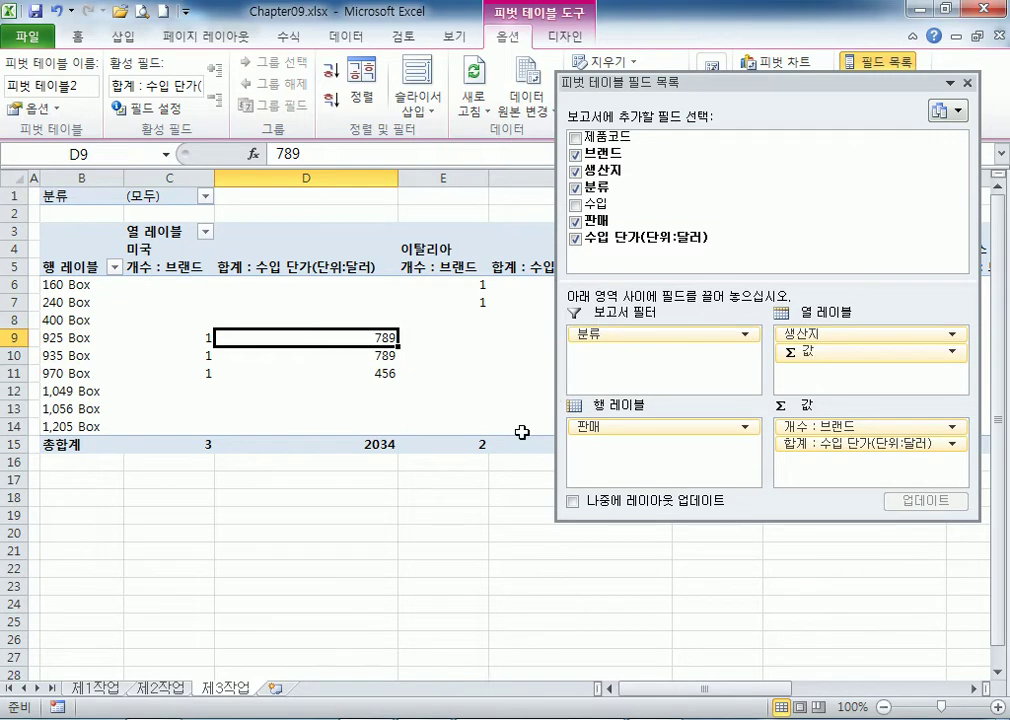
pyautogui.click(74, 285)
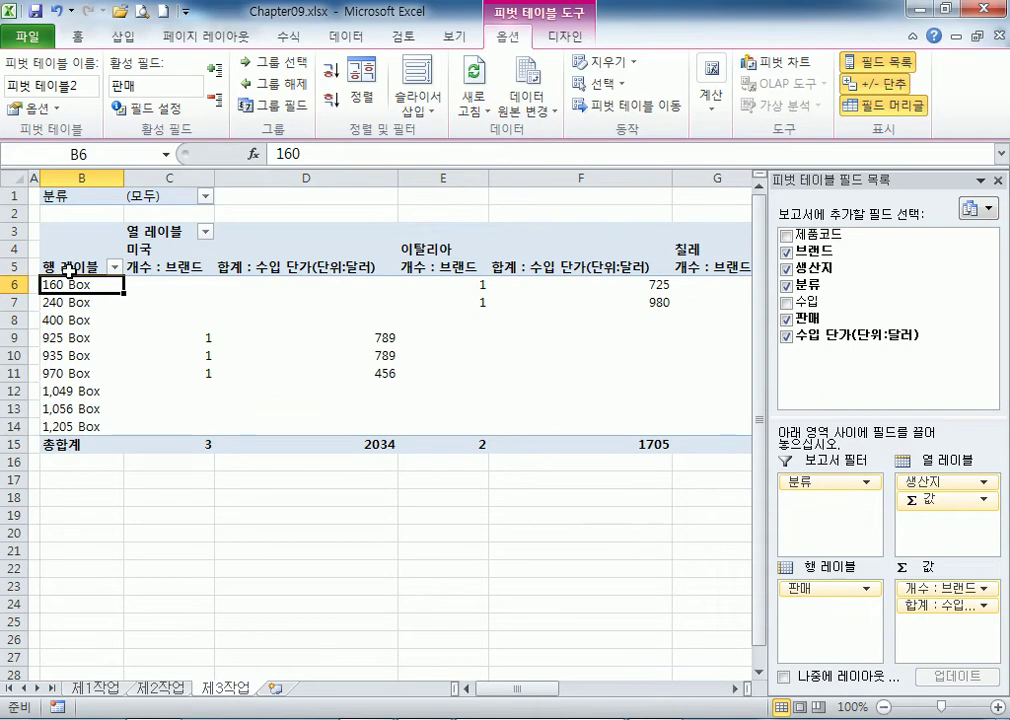
pyautogui.moveTo(46, 284); pyautogui.dragTo(46, 391)
pyautogui.click(72, 312)
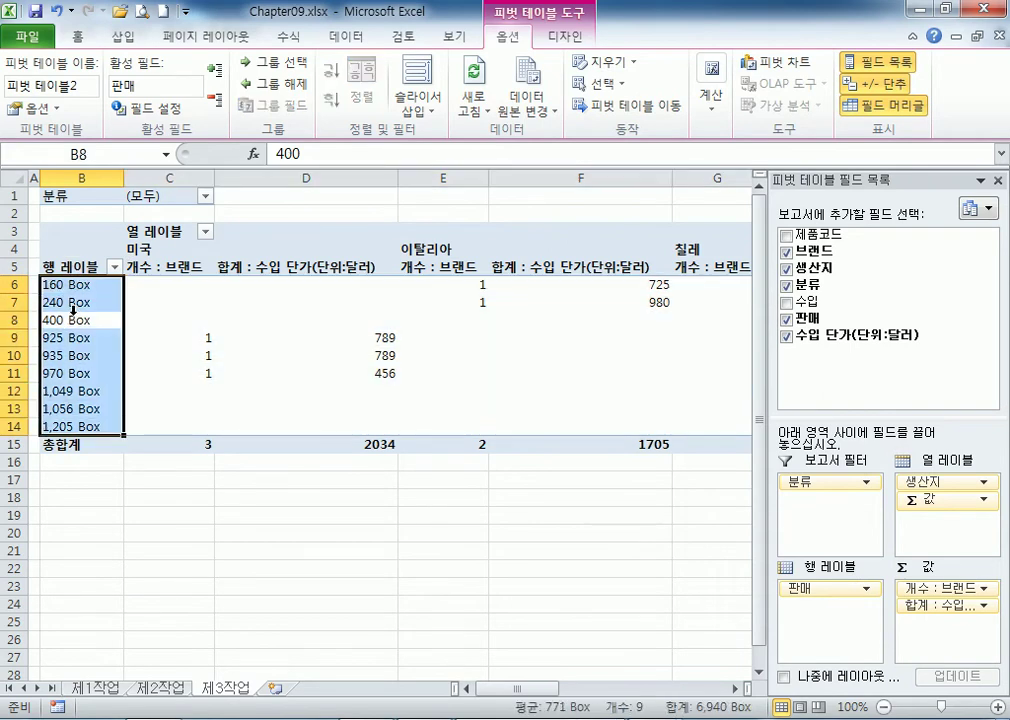
pyautogui.click(72, 302)
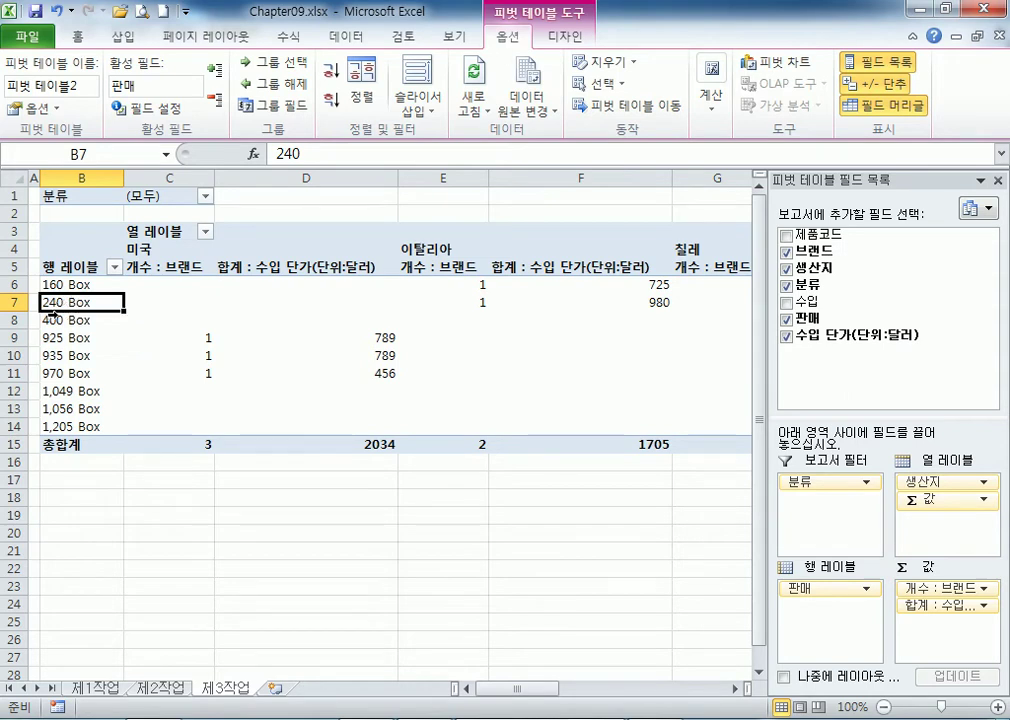
pyautogui.click(48, 320)
pyautogui.rightClick(48, 320)
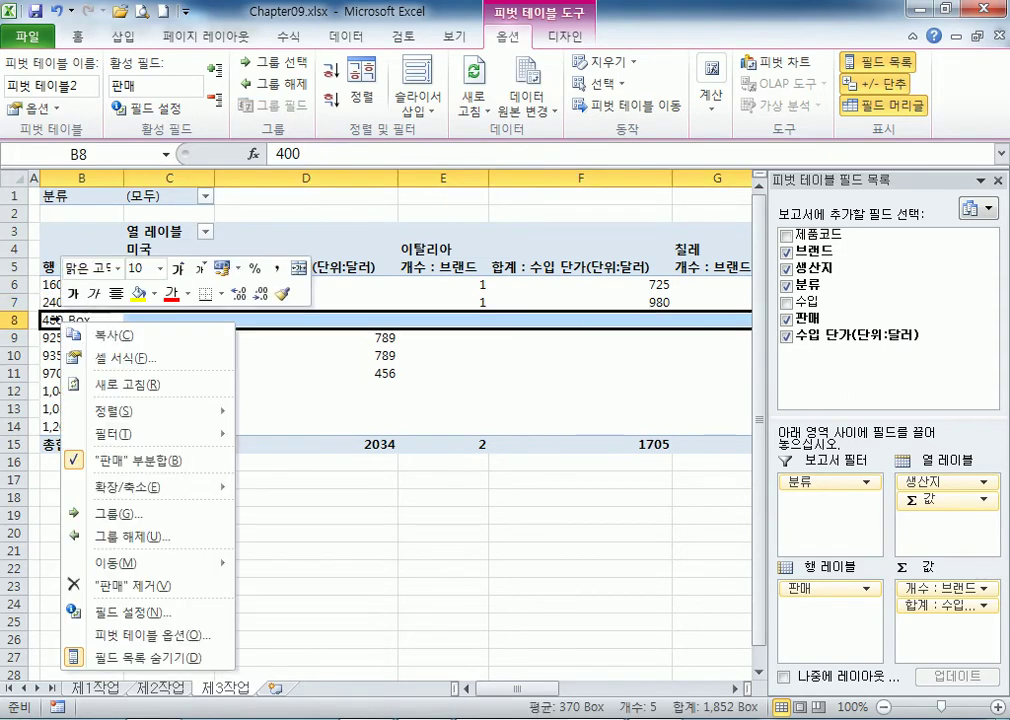
pyautogui.click(80, 320)
pyautogui.rightClick(80, 320)
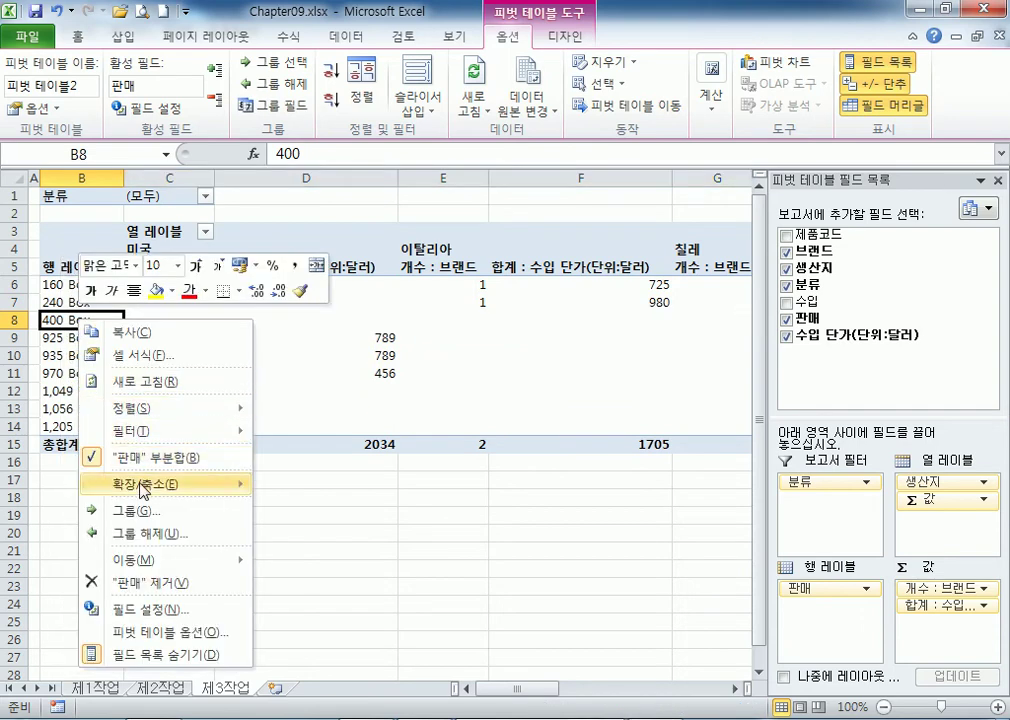
pyautogui.click(138, 509)
pyautogui.moveTo(80, 424); pyautogui.dragTo(272, 212)
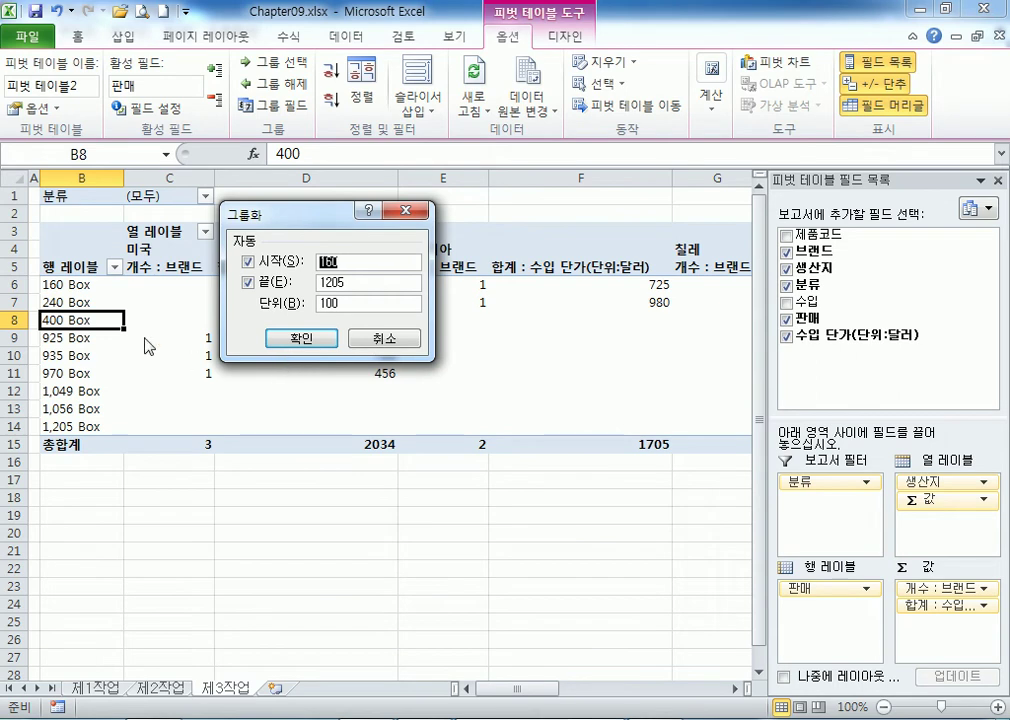
pyautogui.click(387, 345)
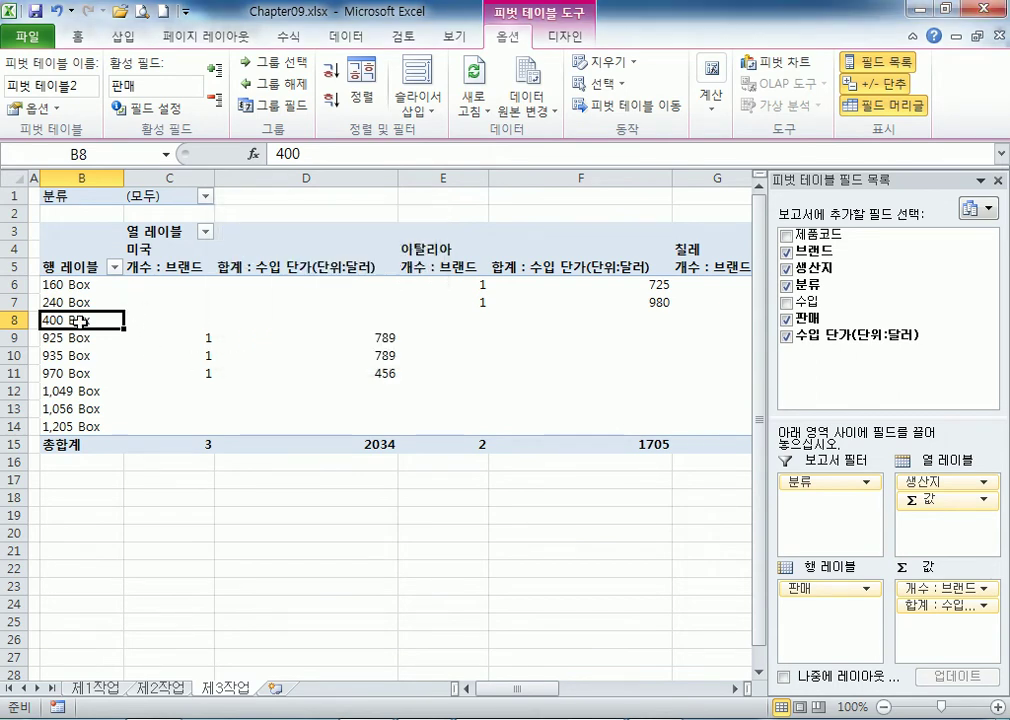
# Group the 판매 row labels starting at 250, ending at 1000, in intervals of 250.
pyautogui.rightClick(80, 321)
pyautogui.click(148, 517)
pyautogui.moveTo(170, 445); pyautogui.dragTo(318, 236)
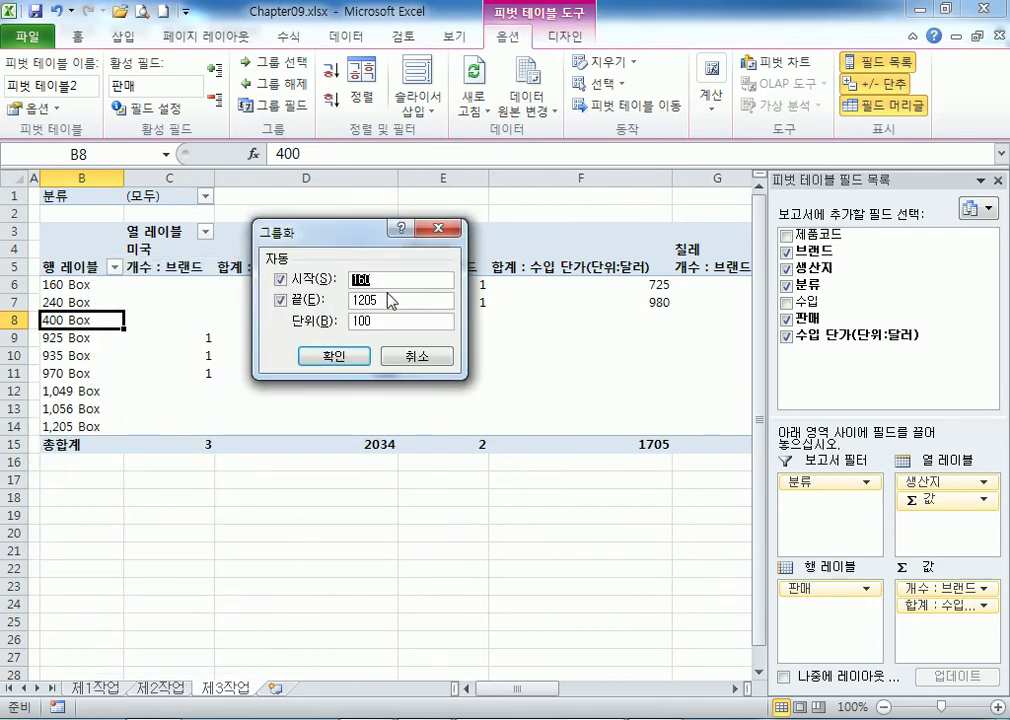
pyautogui.write('250')
pyautogui.doubleClick(386, 321)
pyautogui.doubleClick(385, 300)
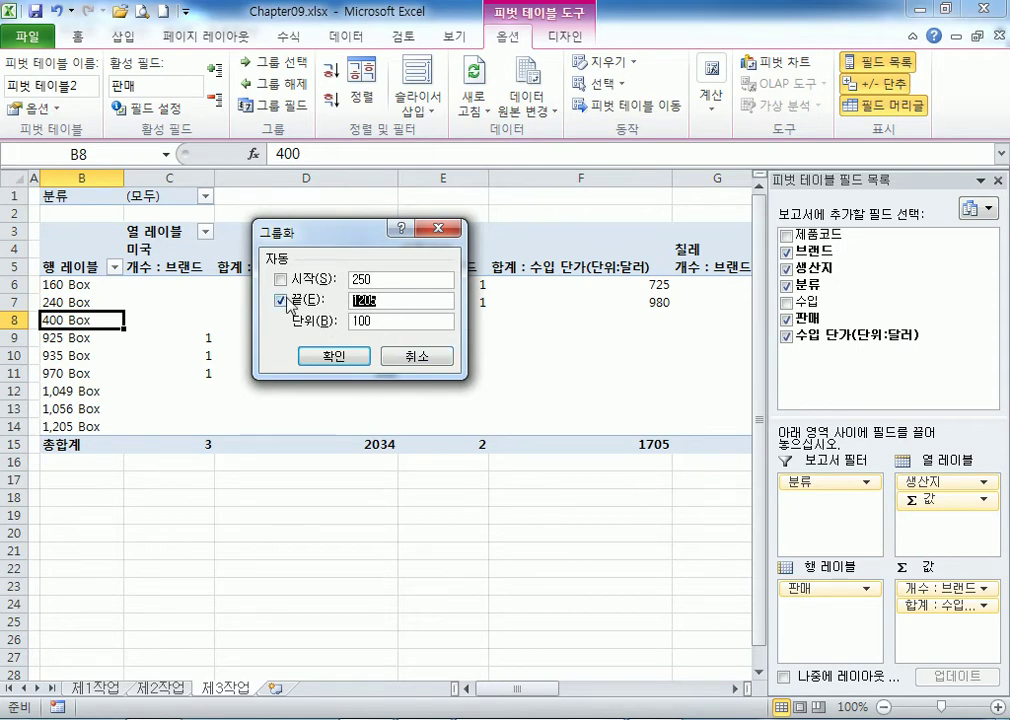
pyautogui.write('1000')
pyautogui.doubleClick(392, 321)
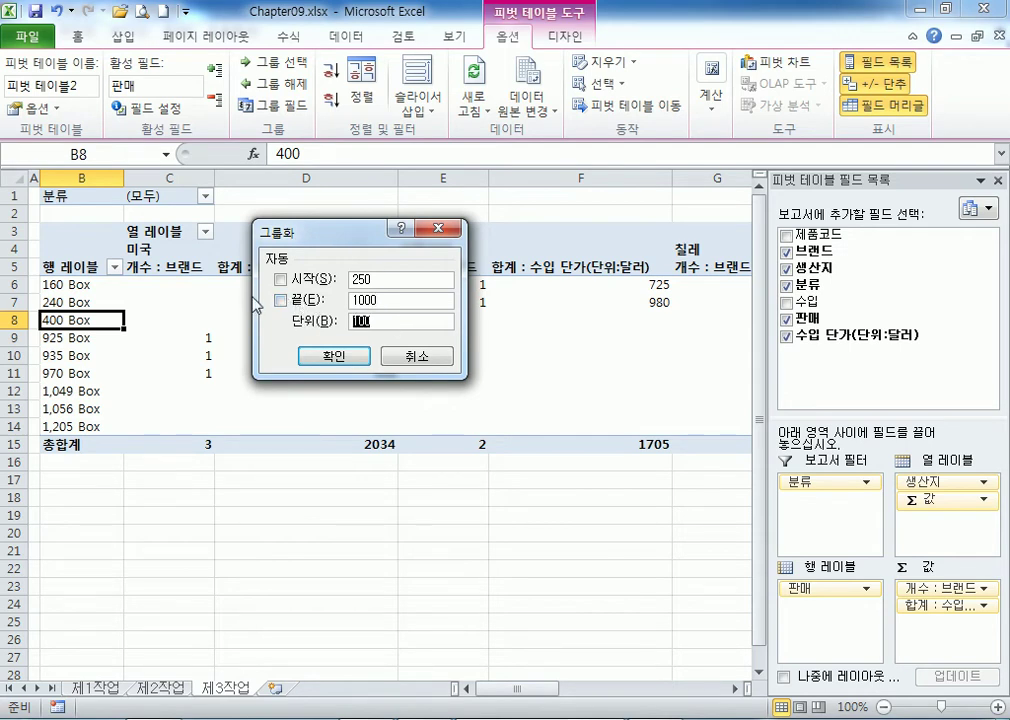
pyautogui.write('250')
pyautogui.doubleClick(390, 280)
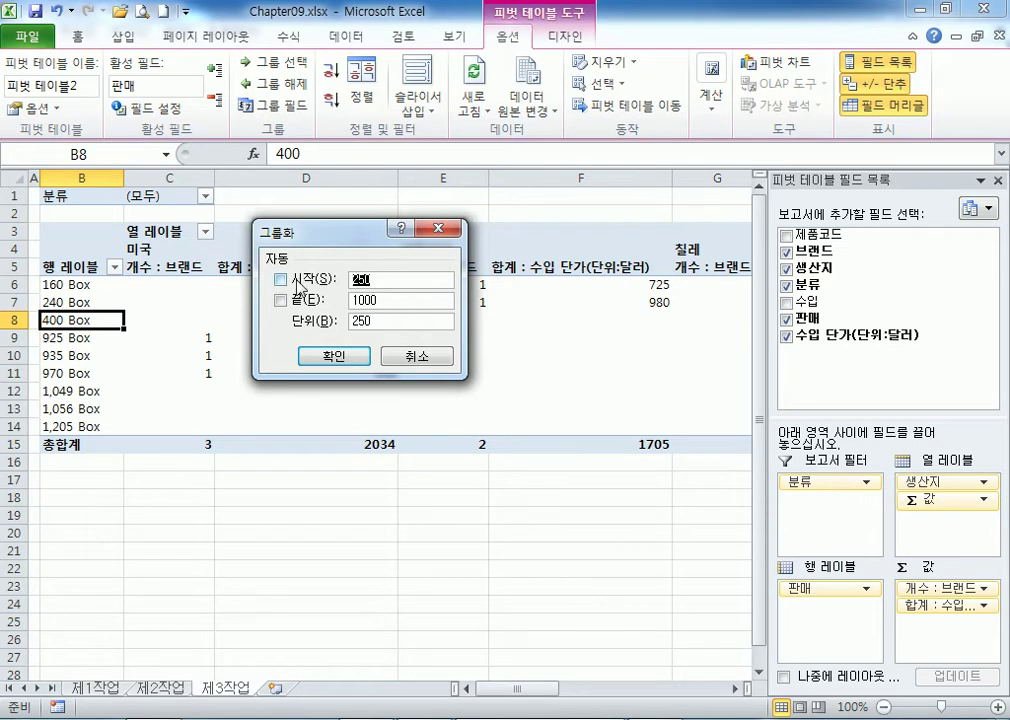
pyautogui.moveTo(379, 320); pyautogui.dragTo(310, 330)
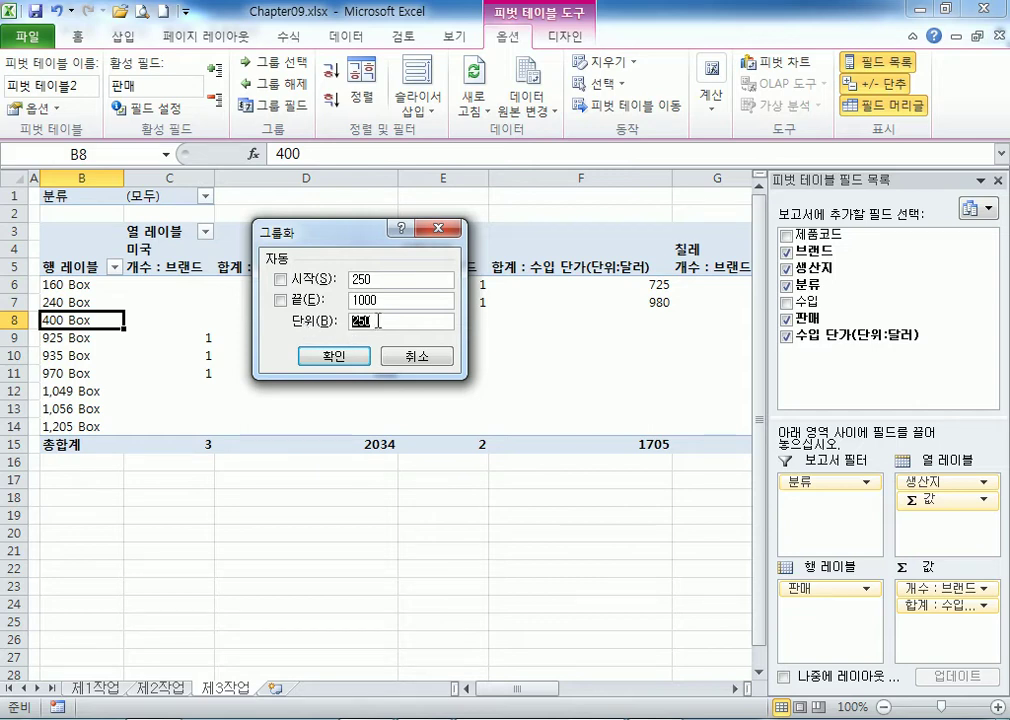
pyautogui.click(350, 362)
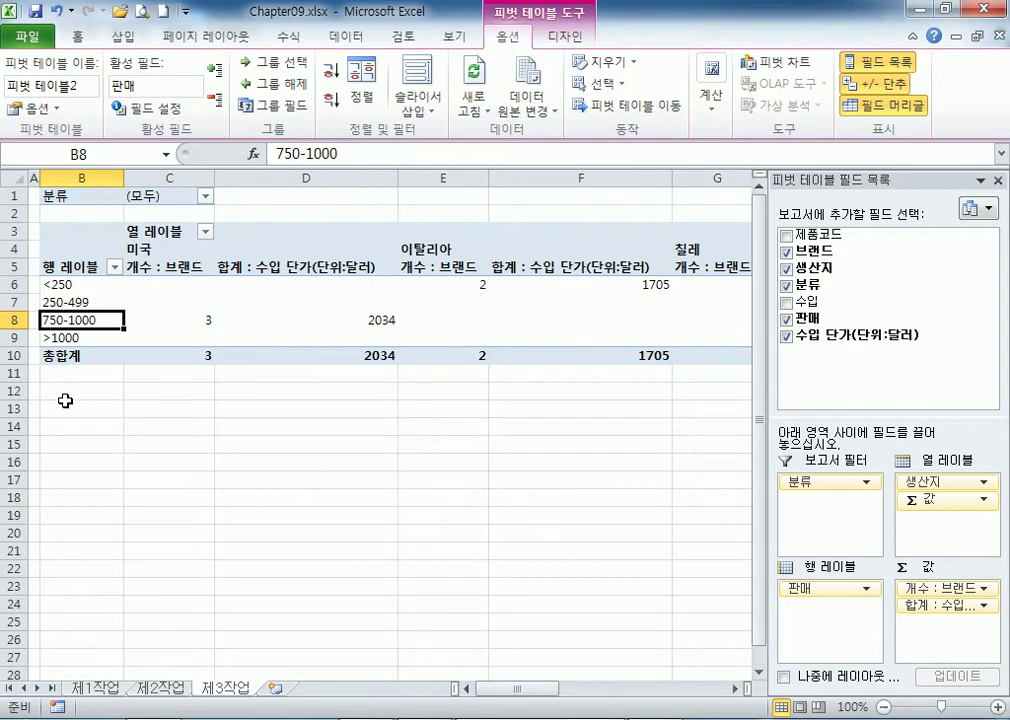
# In the pivot table options, enable merging and centering of cells with labels and display empty cells as *.
pyautogui.click(86, 284)
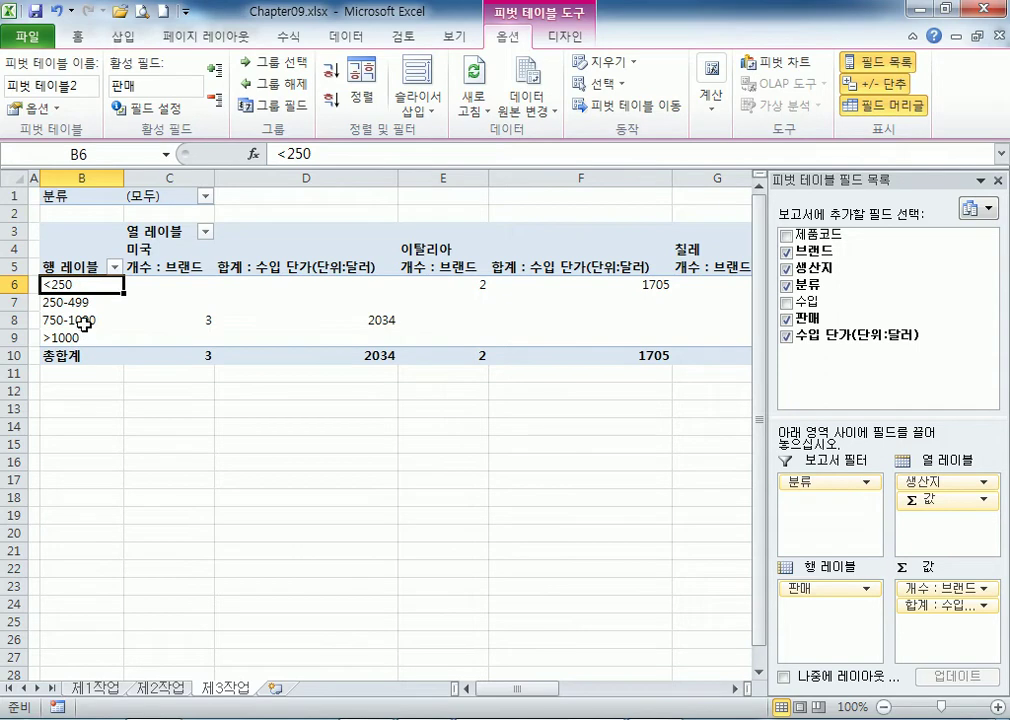
pyautogui.click(86, 319)
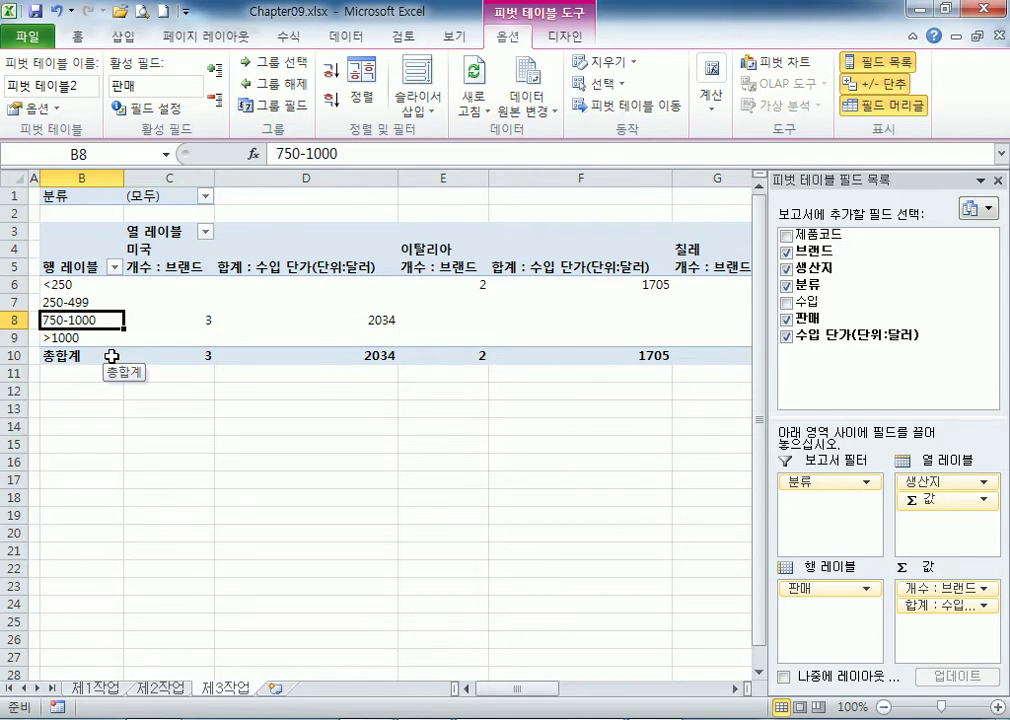
pyautogui.click(116, 302)
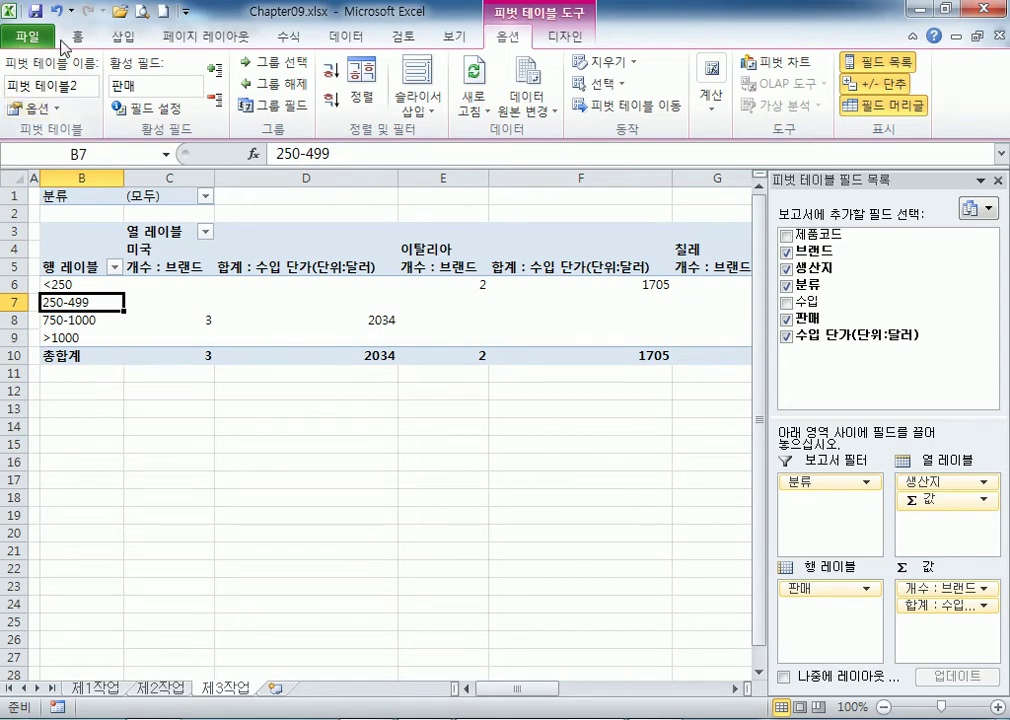
pyautogui.click(45, 110)
pyautogui.click(631, 405)
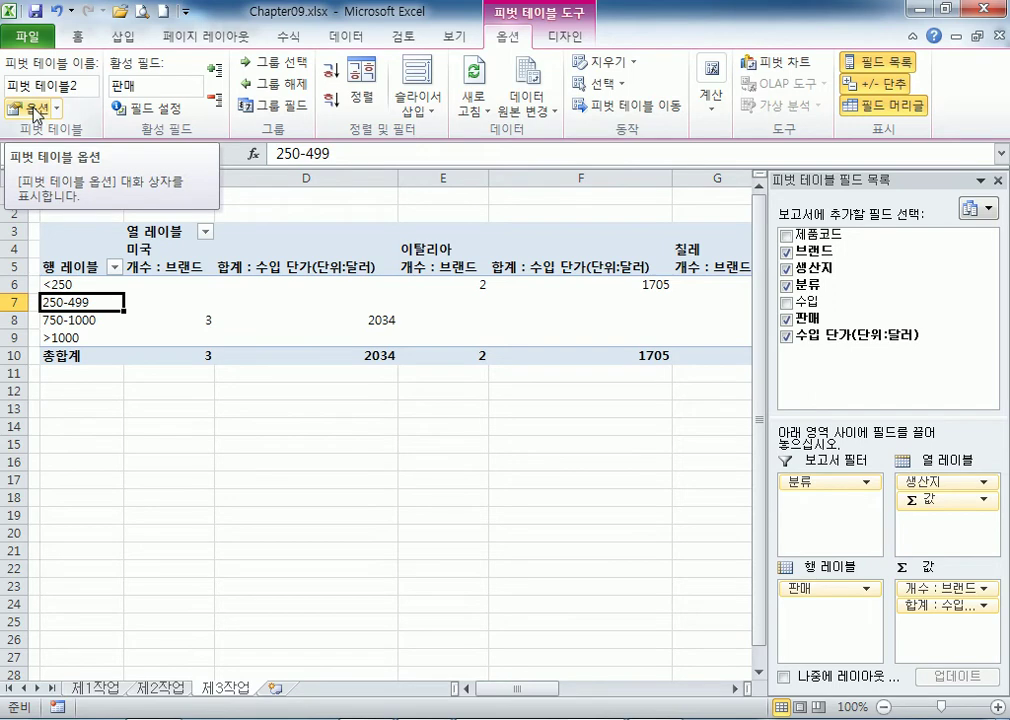
pyautogui.click(37, 108)
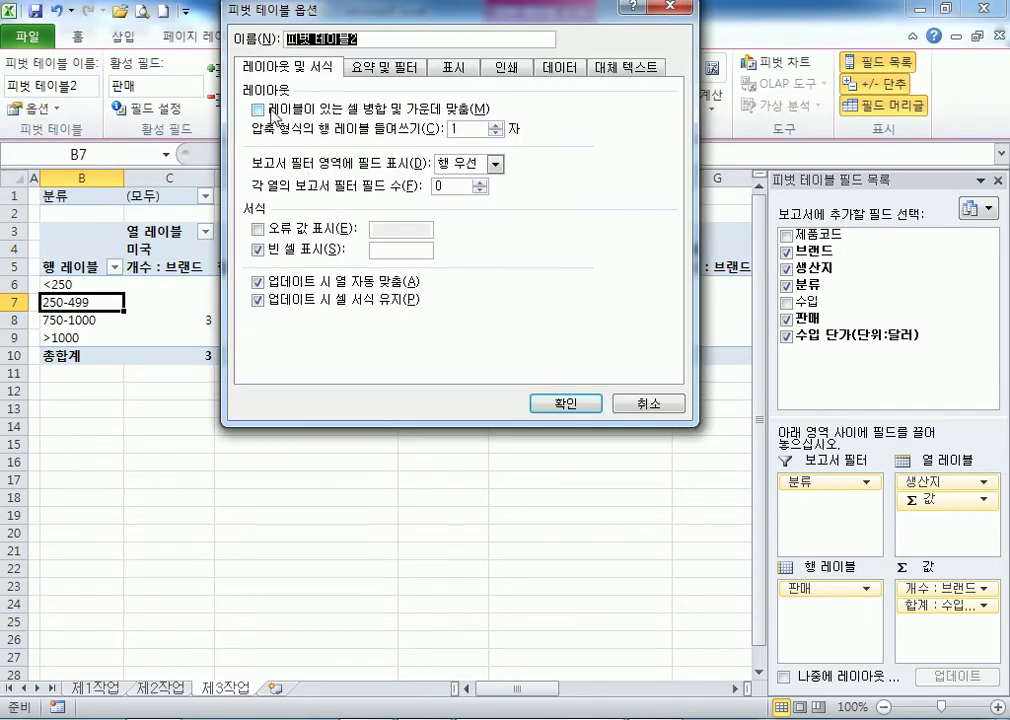
pyautogui.click(272, 112)
pyautogui.click(271, 112)
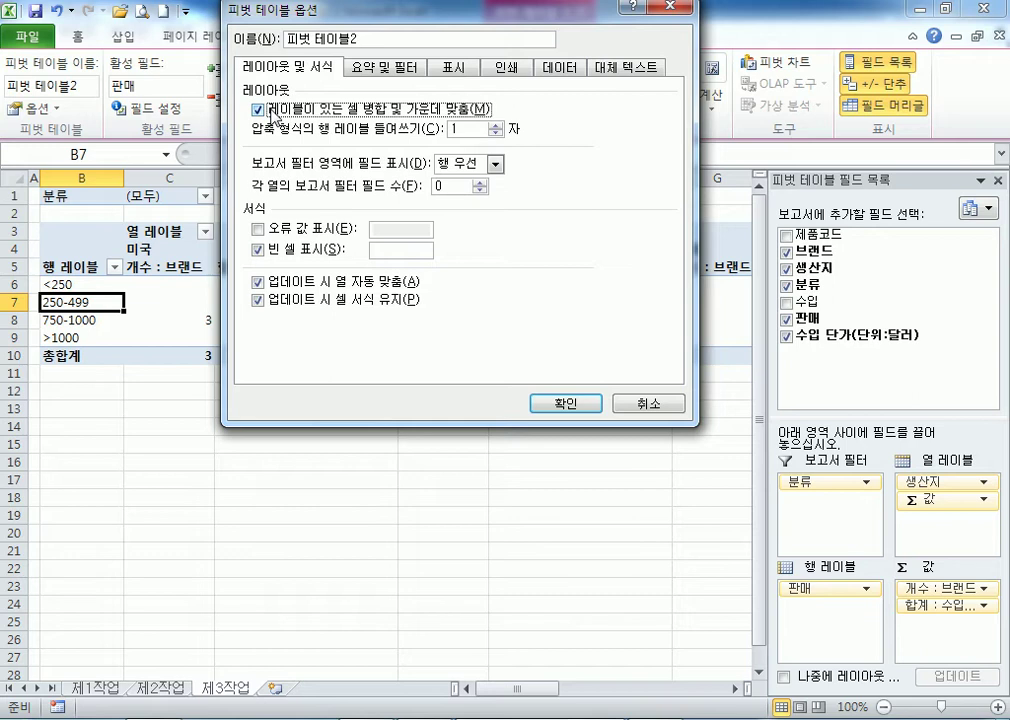
pyautogui.click(272, 112)
pyautogui.click(258, 110)
pyautogui.write('*')
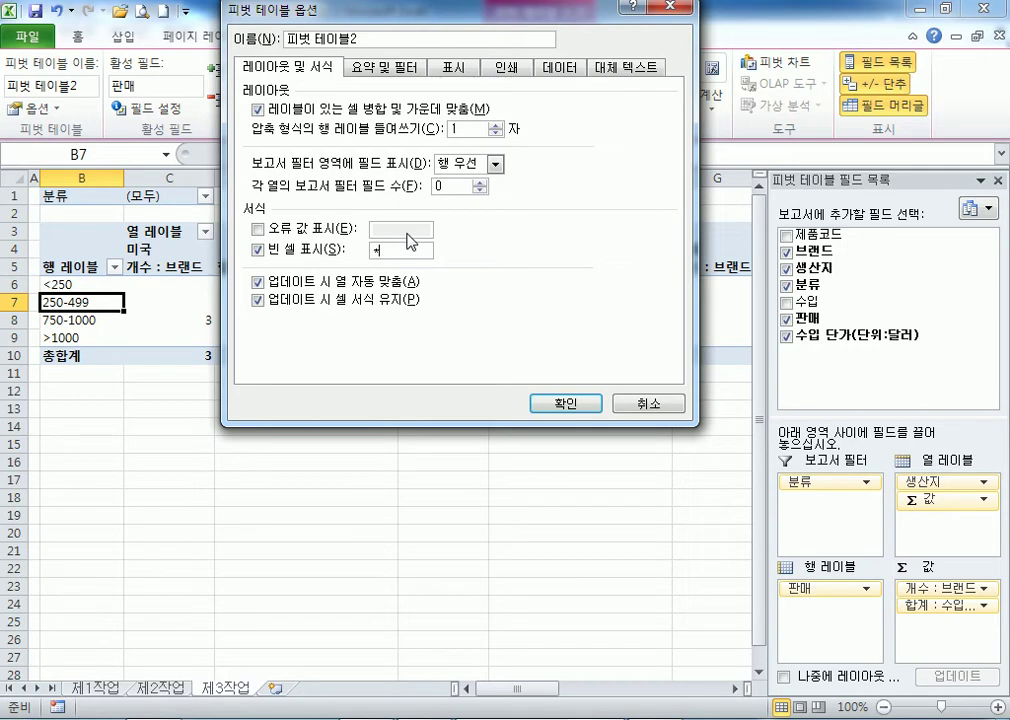
# Turn off the row grand totals (행 총합계 표시) in the pivot table options.
pyautogui.click(378, 70)
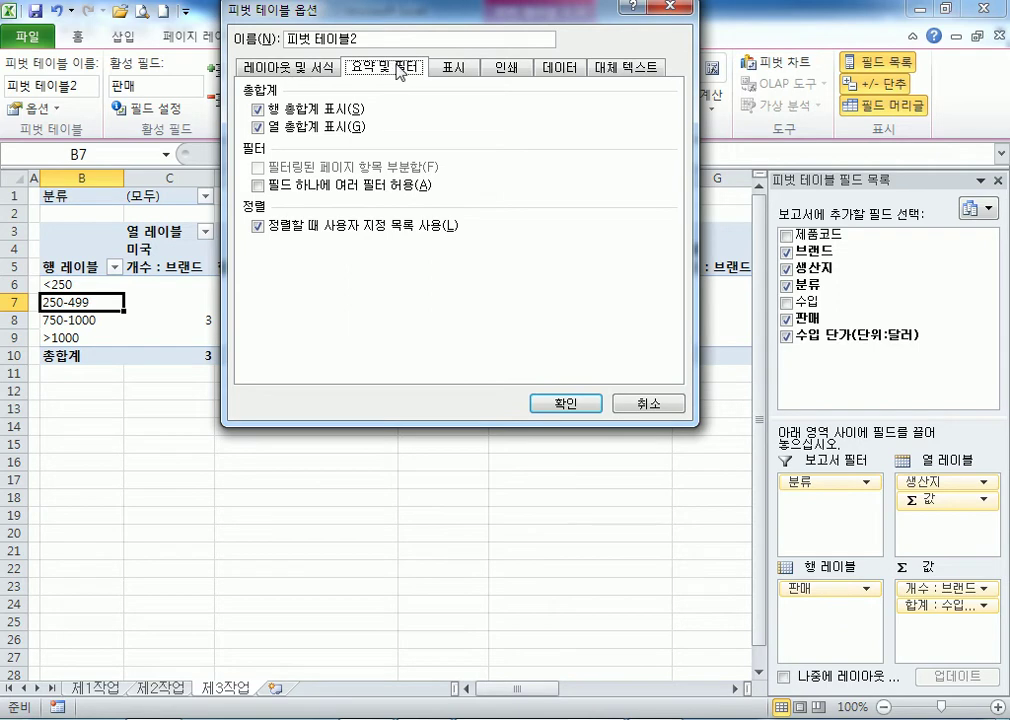
pyautogui.click(318, 70)
pyautogui.click(397, 70)
pyautogui.click(259, 111)
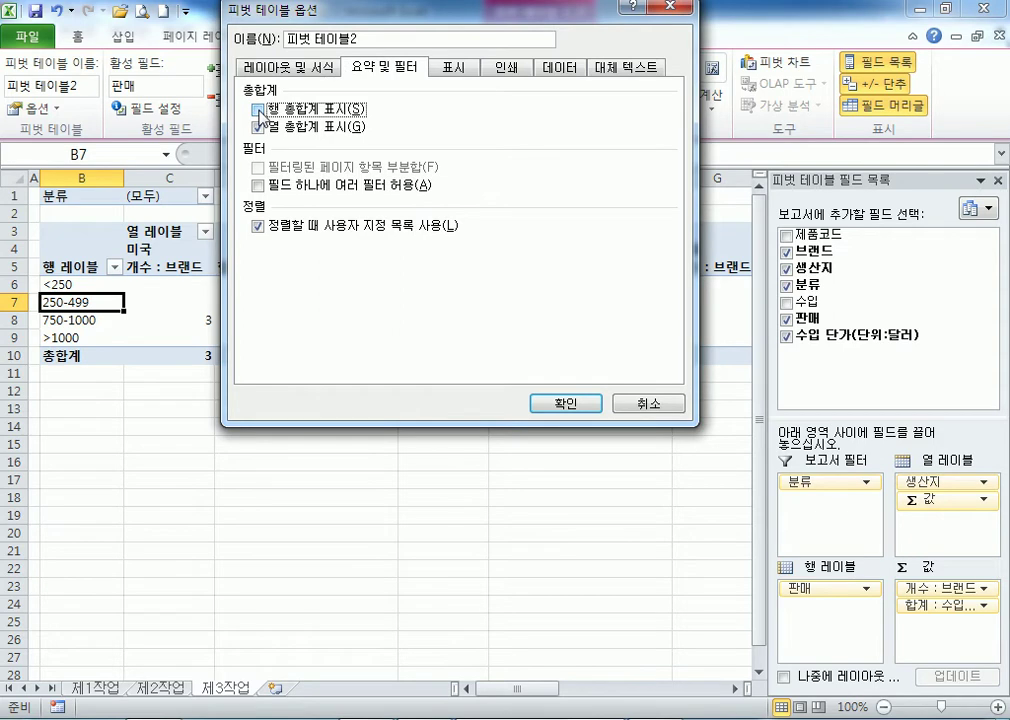
pyautogui.click(259, 111)
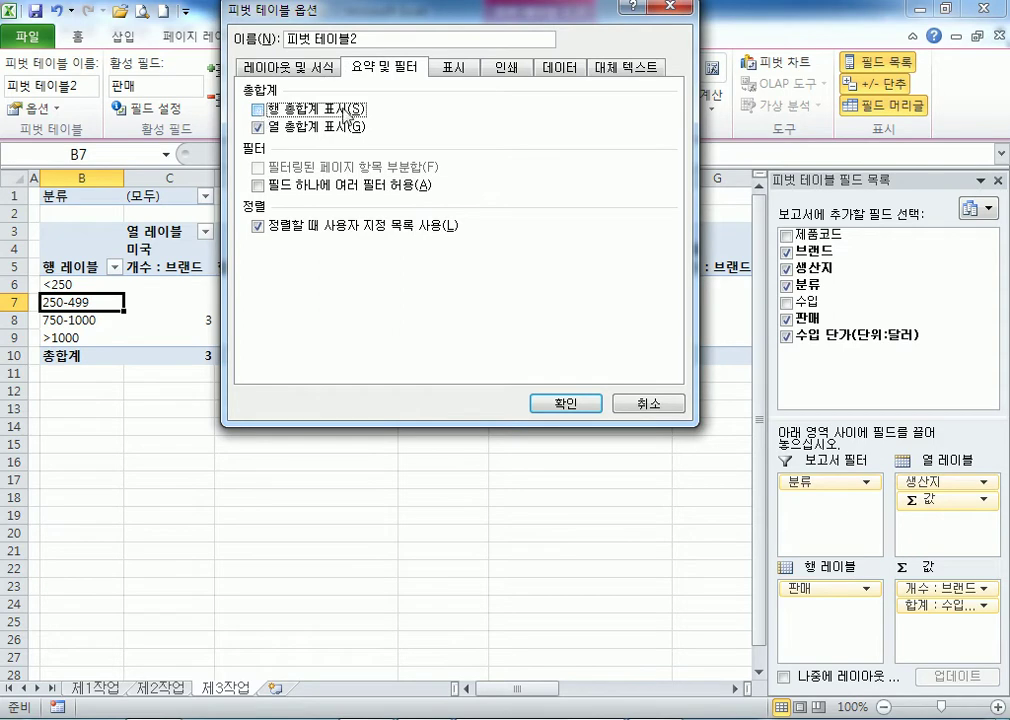
pyautogui.click(258, 111)
# Review the layout and totals settings in the pivot table options and apply them to the pivot table.
pyautogui.click(245, 66)
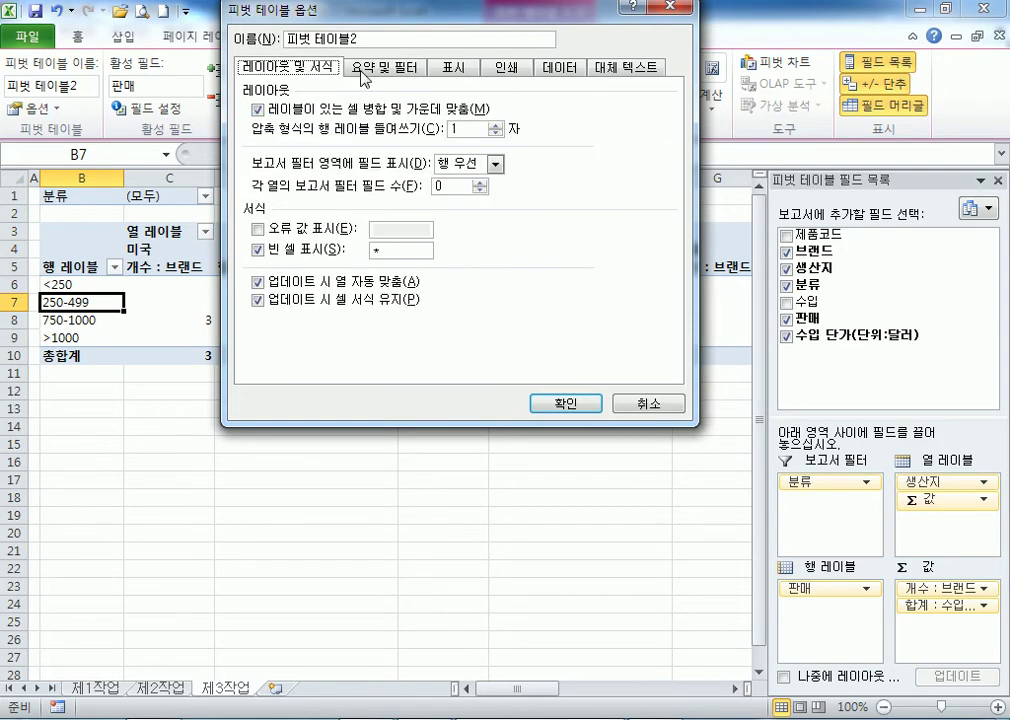
pyautogui.click(352, 68)
pyautogui.click(322, 68)
pyautogui.click(360, 68)
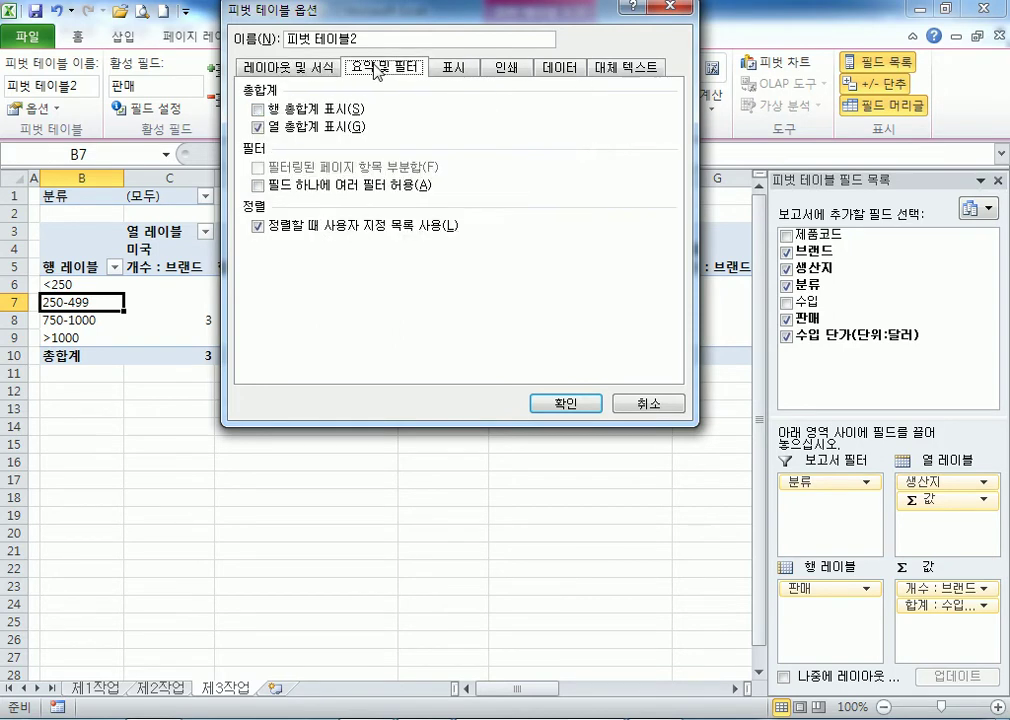
pyautogui.click(325, 70)
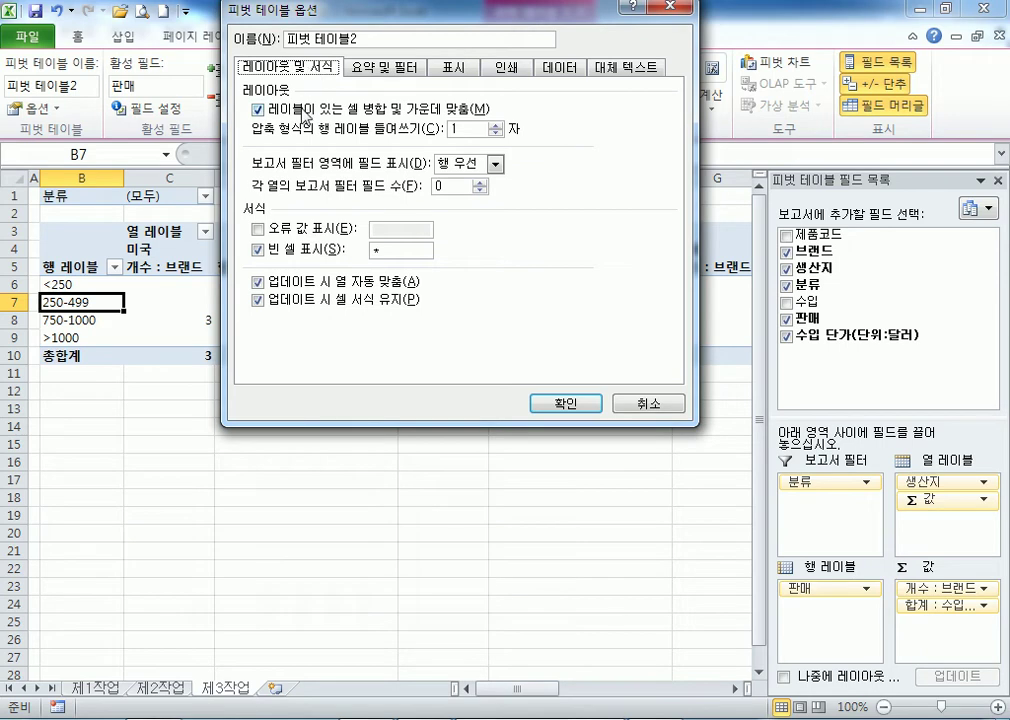
pyautogui.doubleClick(366, 249)
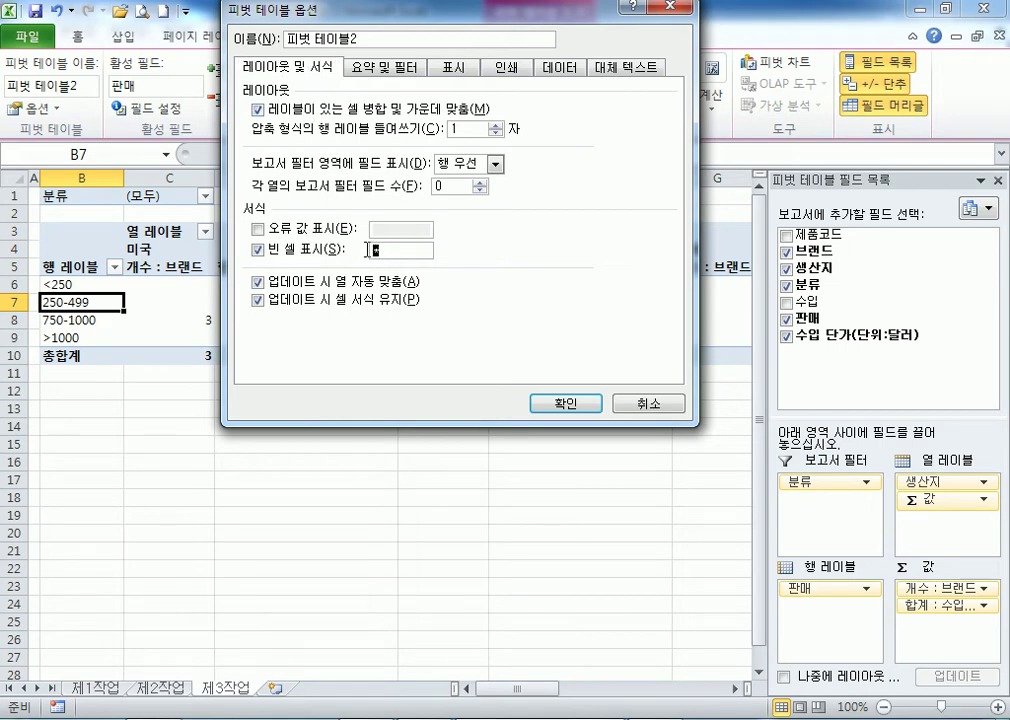
pyautogui.click(385, 68)
pyautogui.click(305, 112)
pyautogui.click(304, 112)
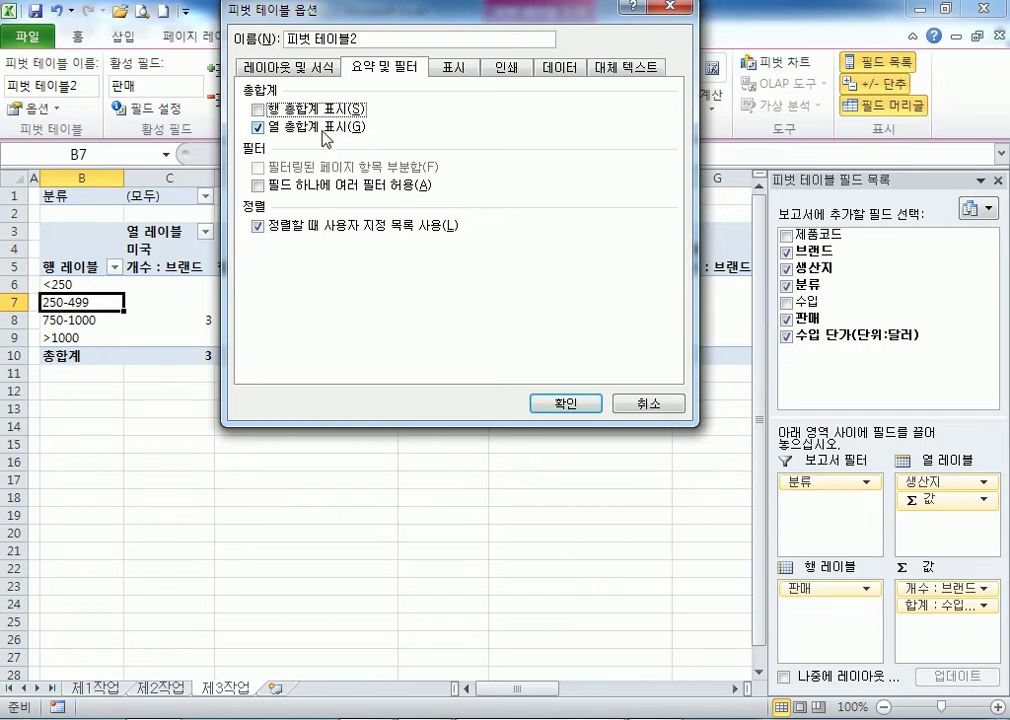
pyautogui.click(565, 404)
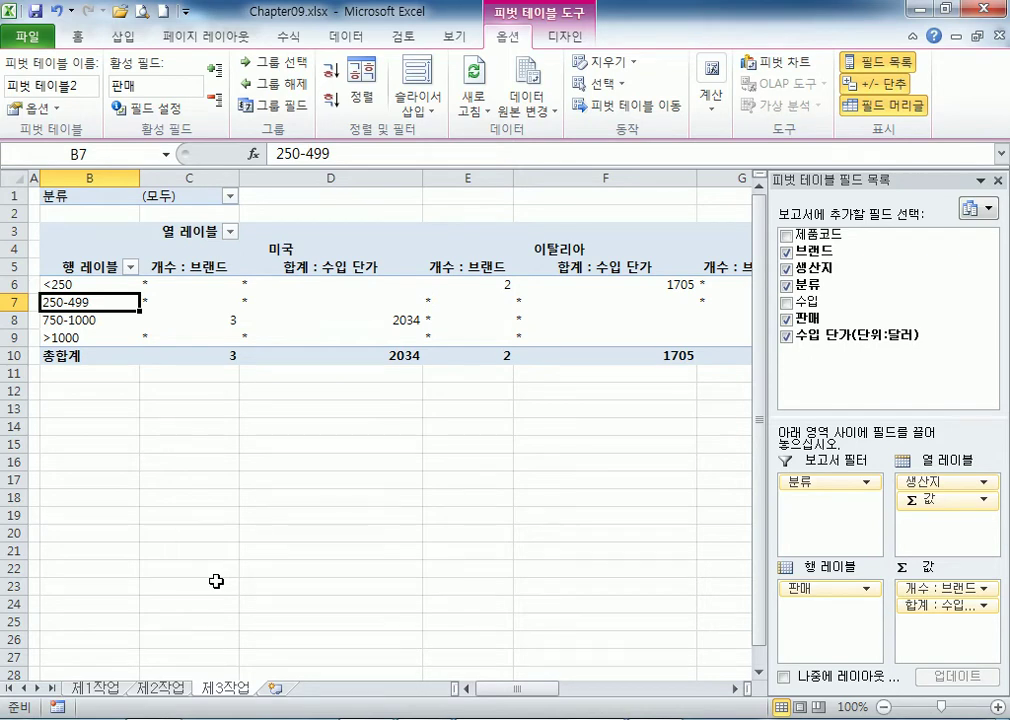
# Center-align the pivot table's row labels, values and grand totals in B6:J10.
pyautogui.click(91, 277)
pyautogui.moveTo(91, 280); pyautogui.dragTo(534, 362)
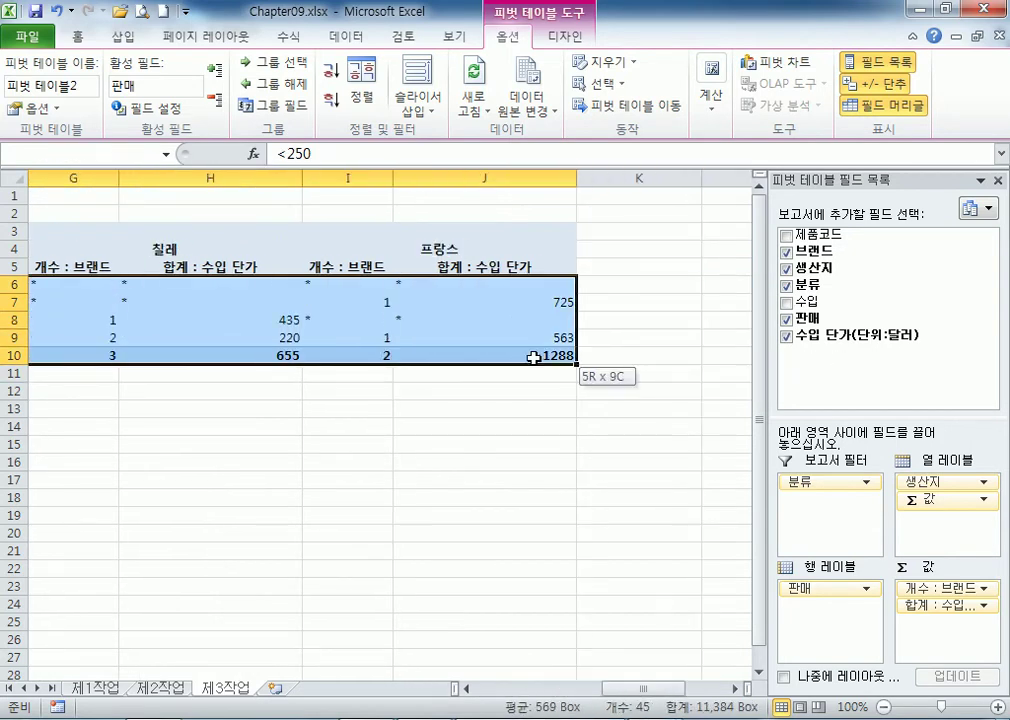
pyautogui.click(58, 32)
pyautogui.click(380, 100)
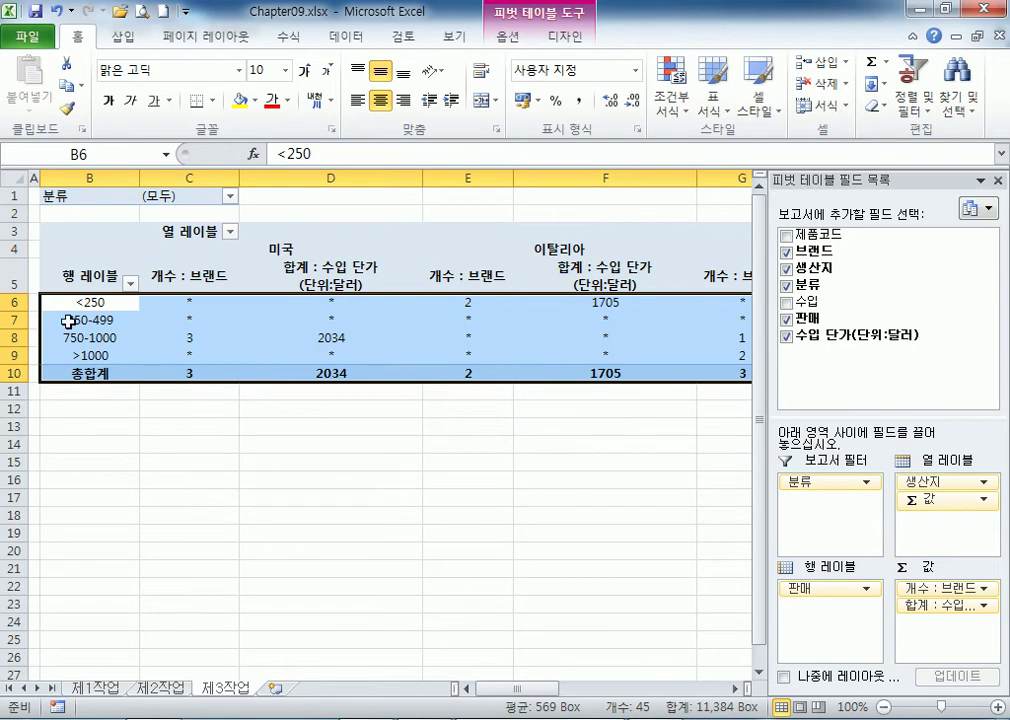
pyautogui.moveTo(148, 341)
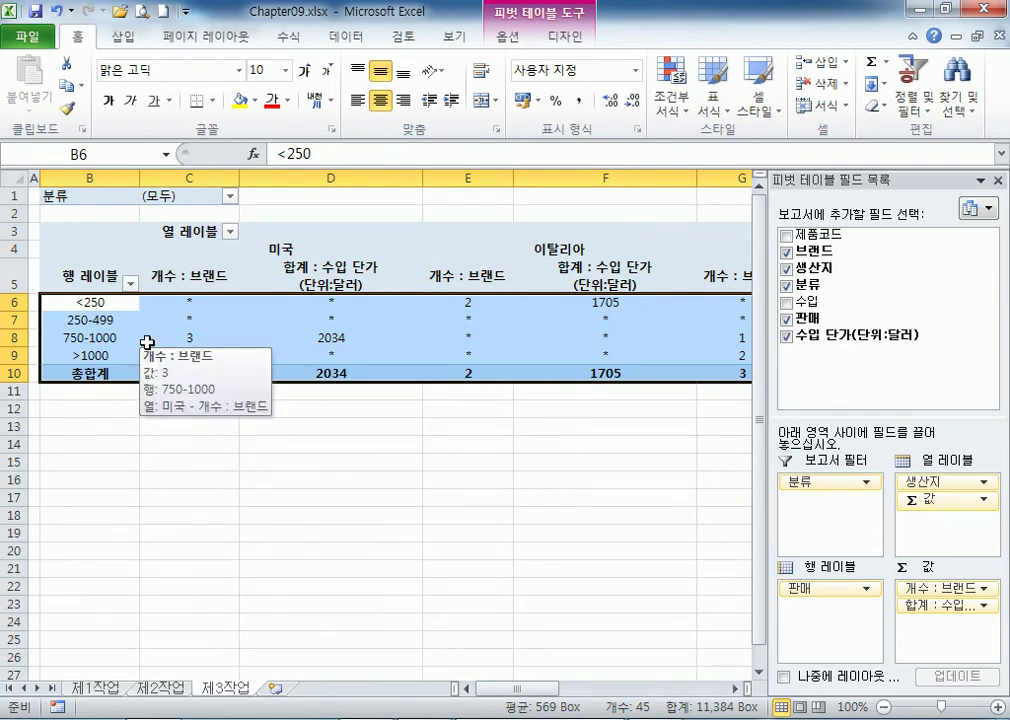
pyautogui.moveTo(238, 374)
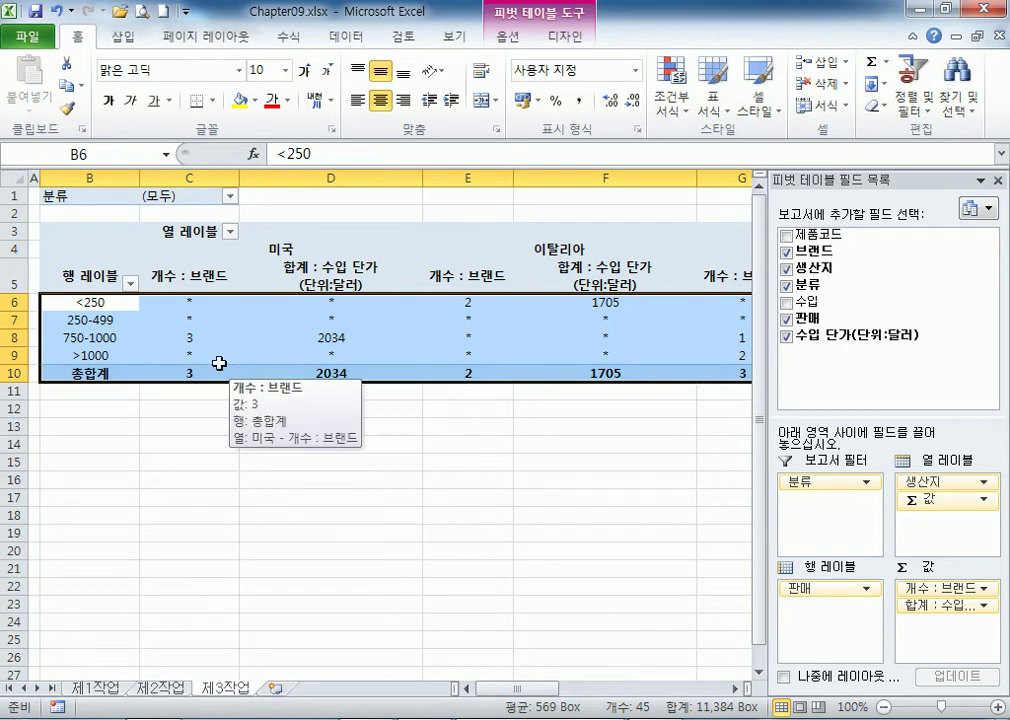
pyautogui.click(379, 100)
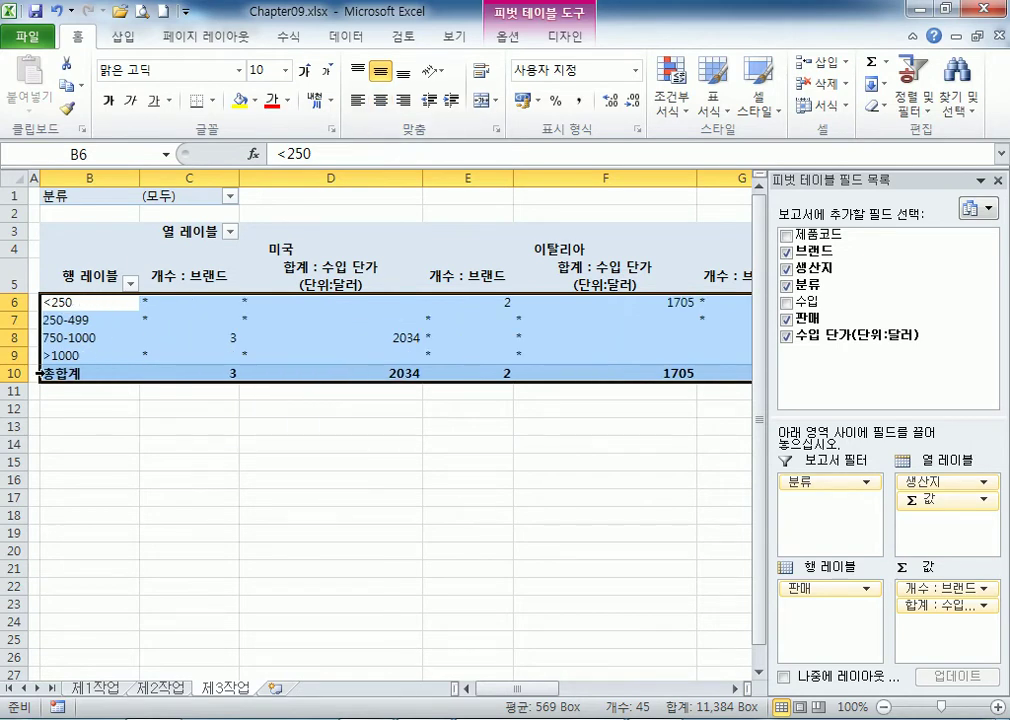
pyautogui.click(379, 100)
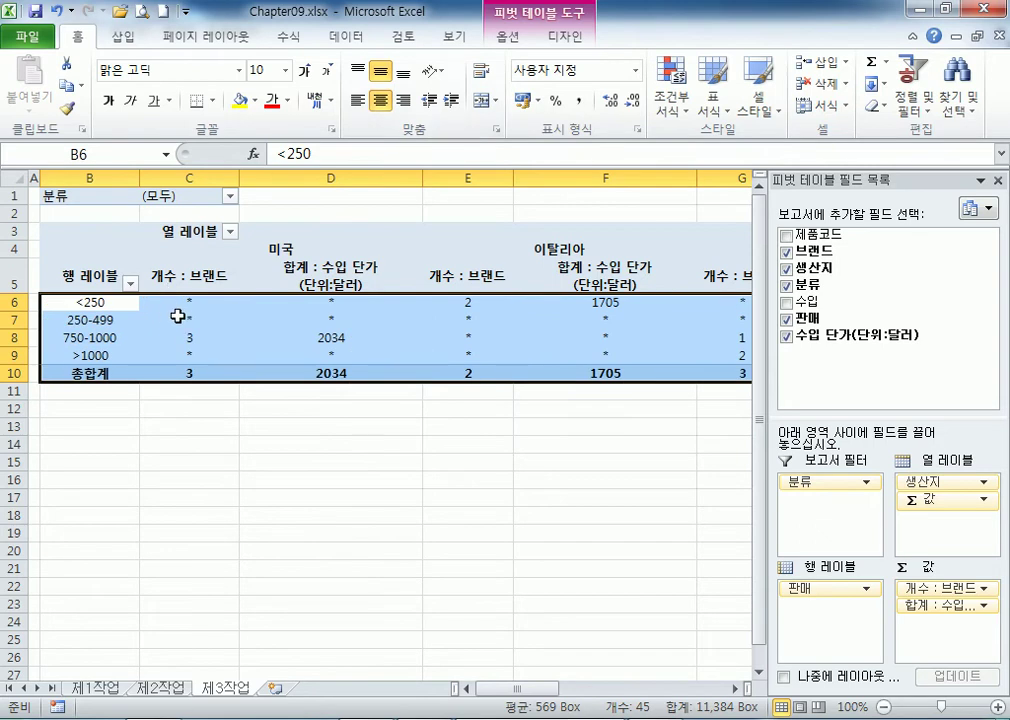
# Examine the pivot table's value cells, value headings and 생산지 column headers across the sheet.
pyautogui.moveTo(188, 368)
pyautogui.click(205, 303)
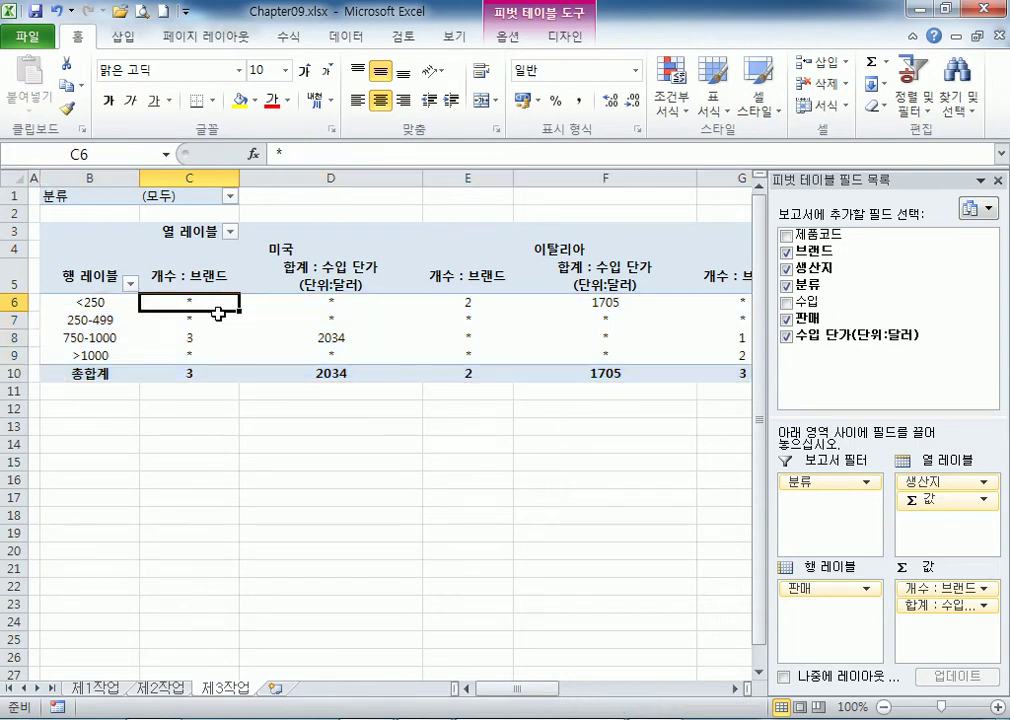
pyautogui.moveTo(356, 370)
pyautogui.moveTo(302, 321)
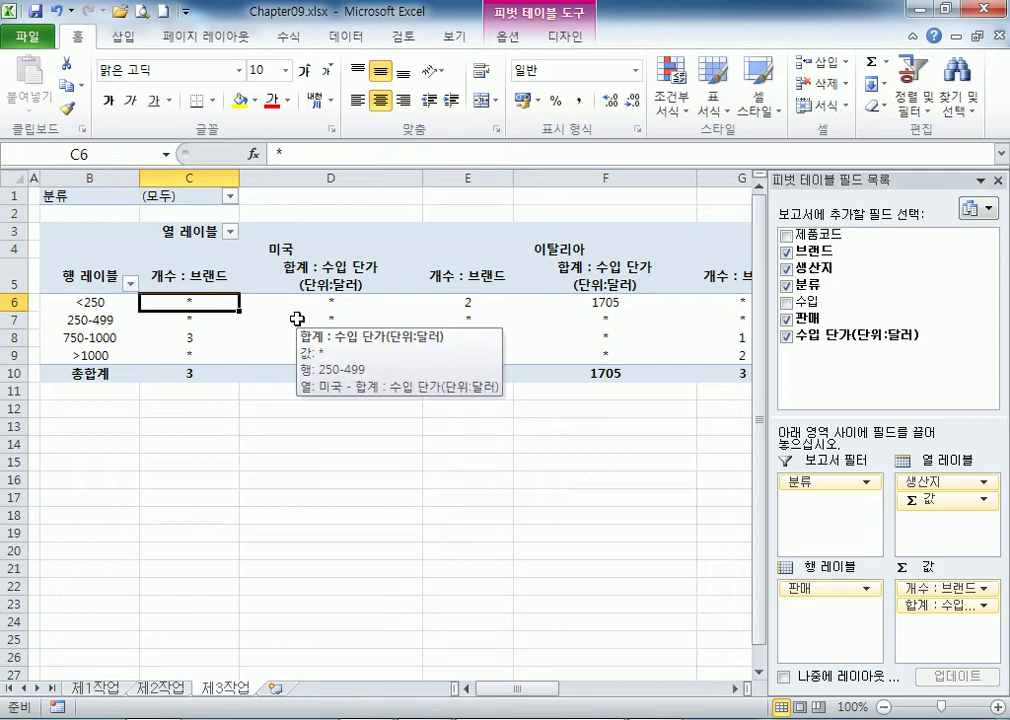
pyautogui.click(210, 280)
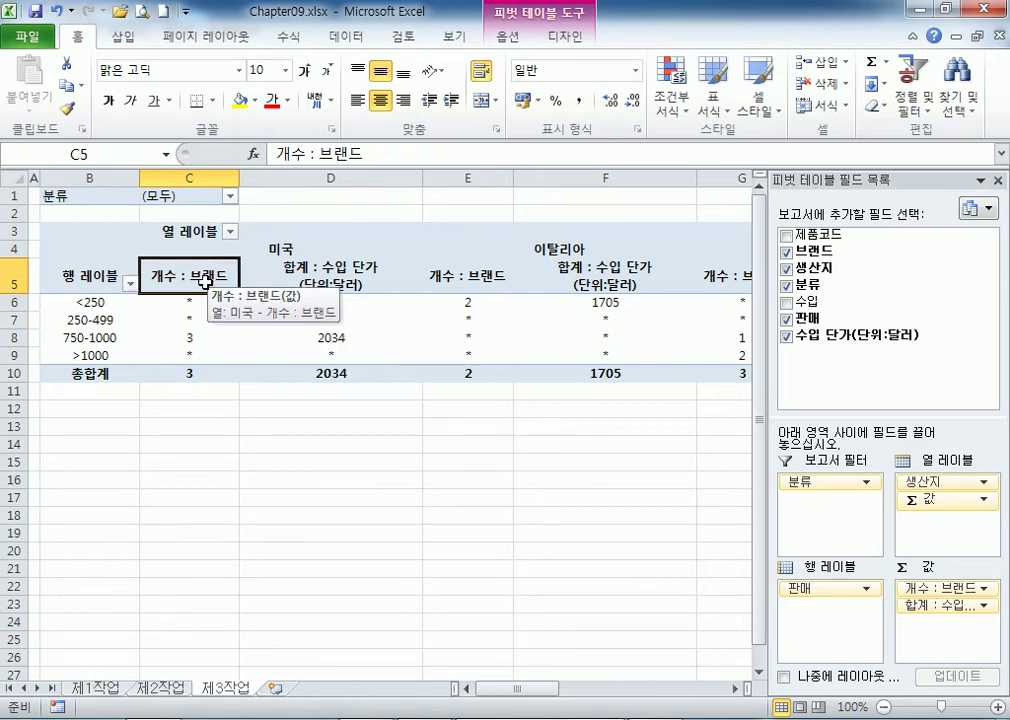
pyautogui.click(312, 250)
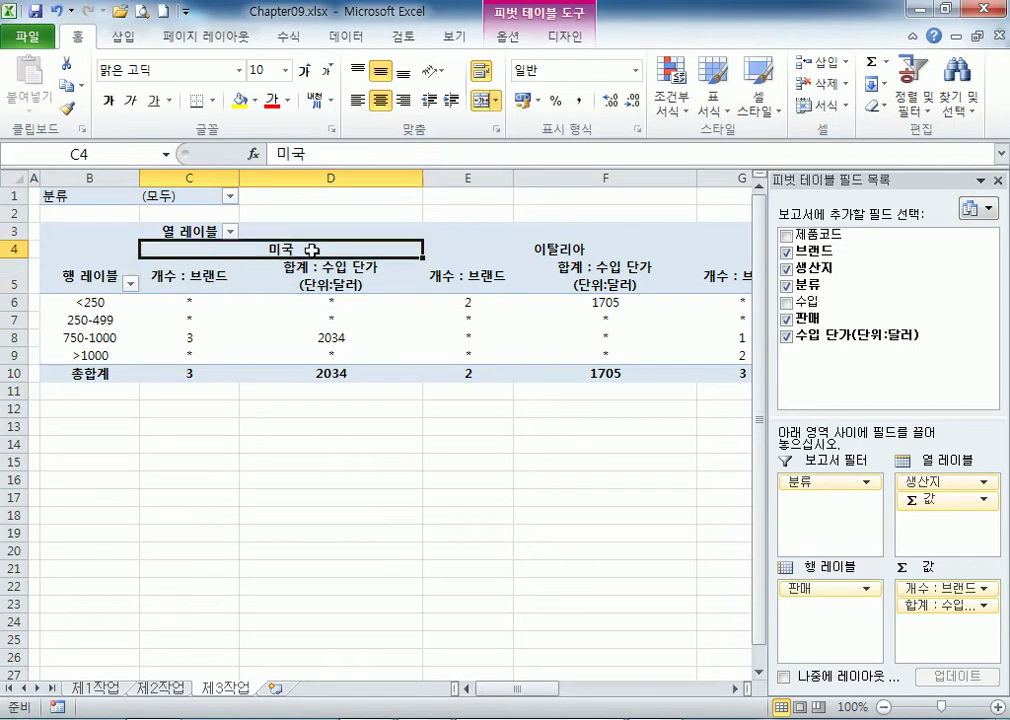
pyautogui.moveTo(312, 250)
pyautogui.click(516, 249)
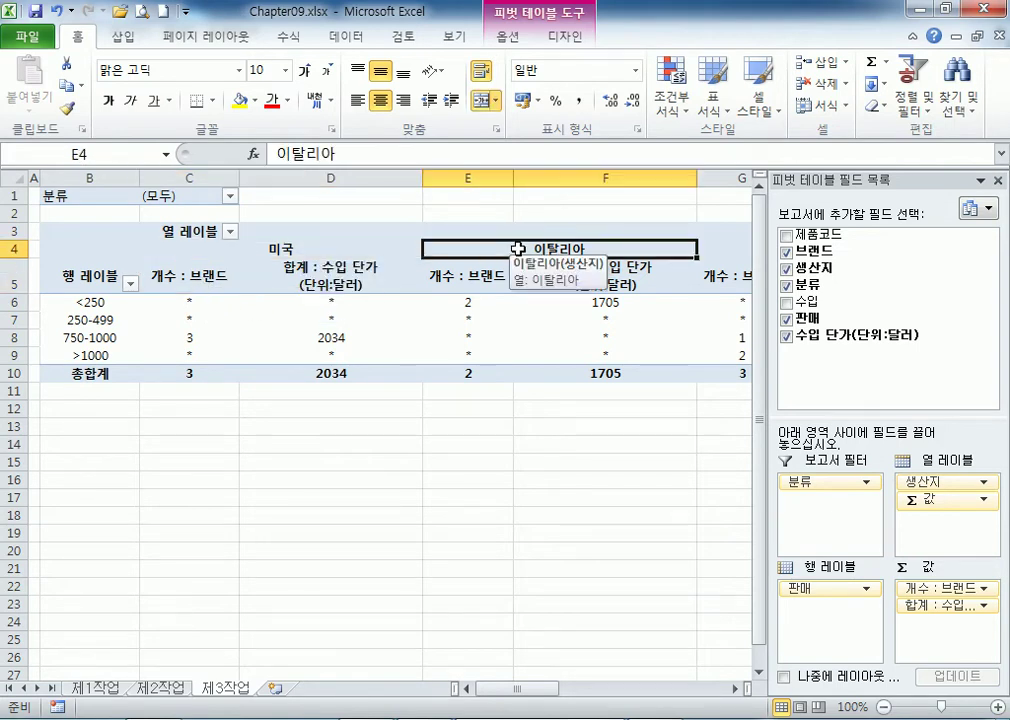
pyautogui.moveTo(523, 289)
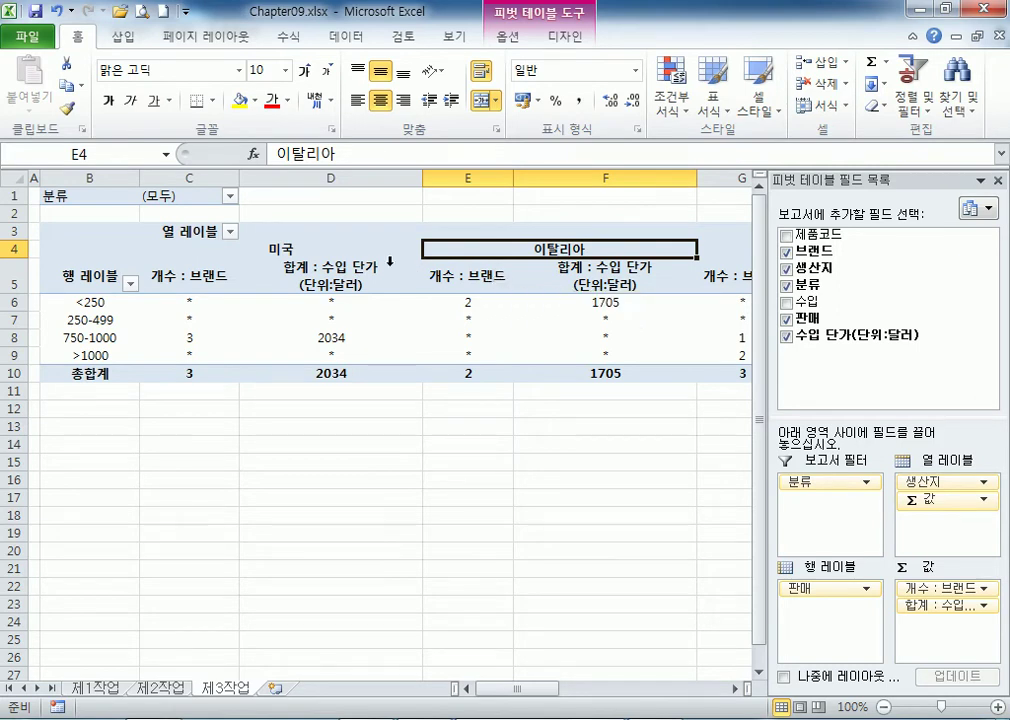
pyautogui.click(316, 250)
pyautogui.moveTo(513, 688); pyautogui.dragTo(537, 670)
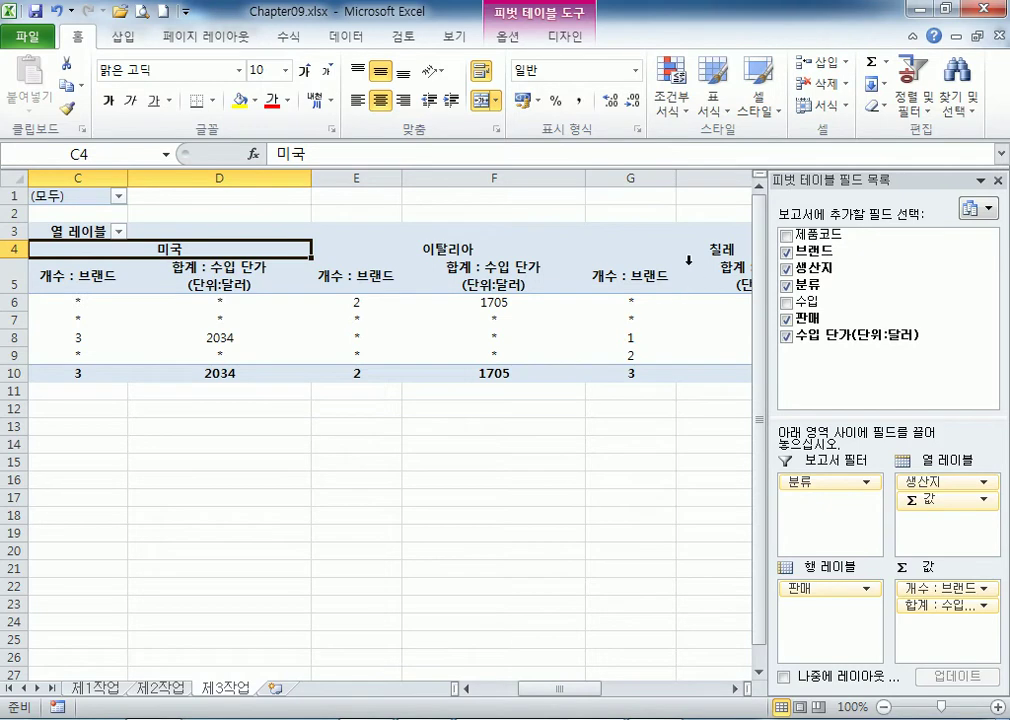
# Sort the pivot table's 생산지 column labels in descending order, trying ascending order in between.
pyautogui.moveTo(550, 694); pyautogui.dragTo(606, 690)
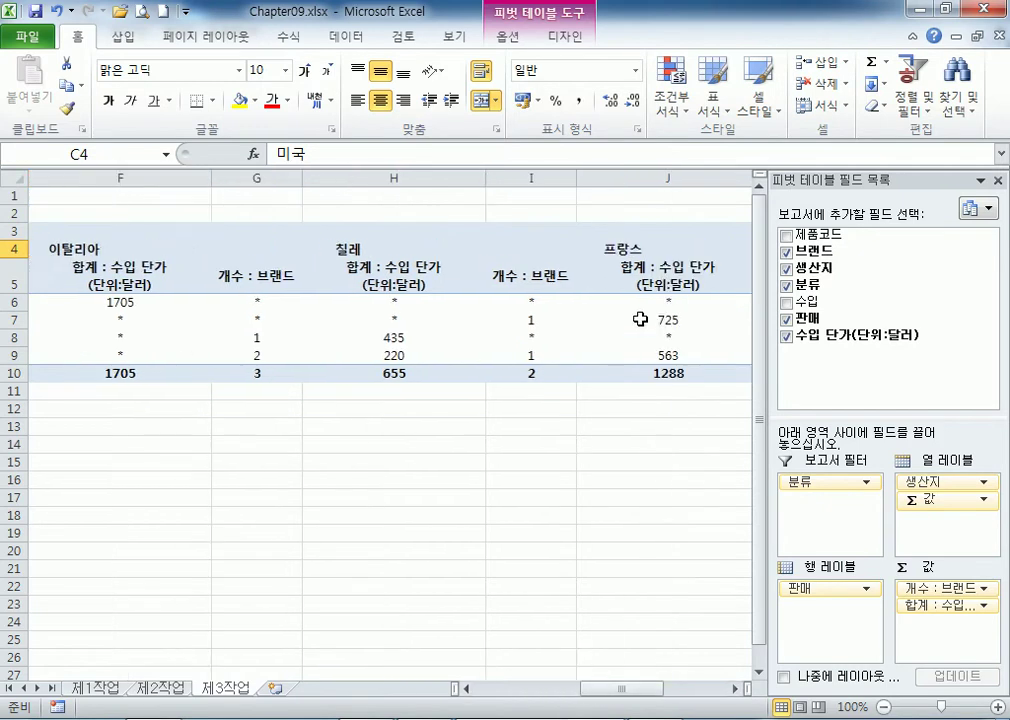
pyautogui.click(331, 249)
pyautogui.click(331, 249)
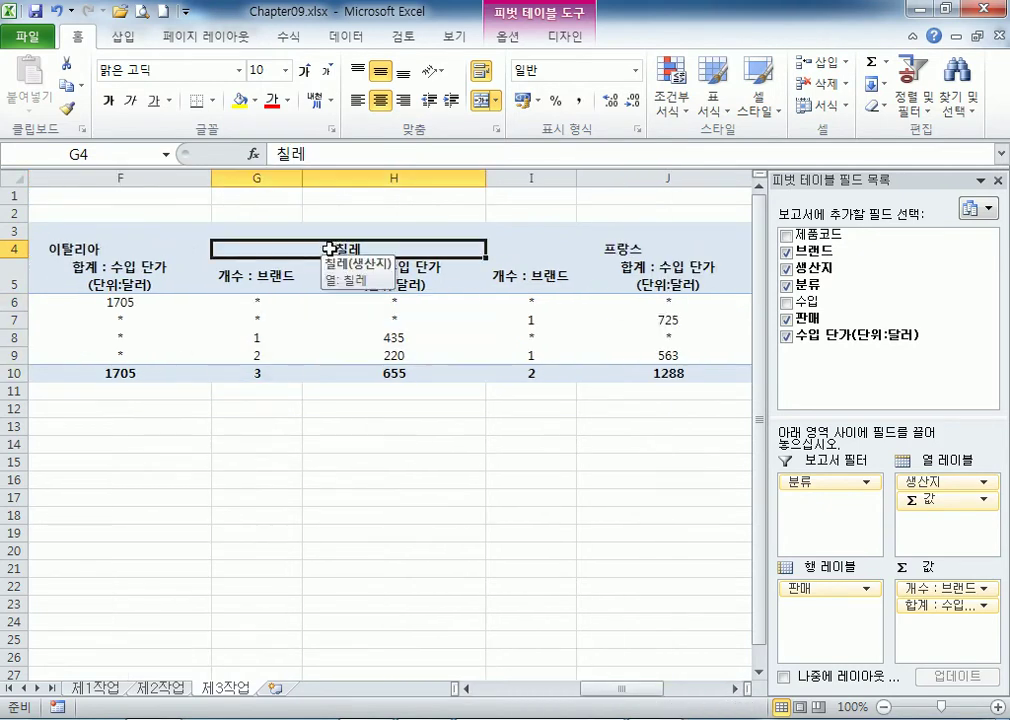
pyautogui.click(346, 40)
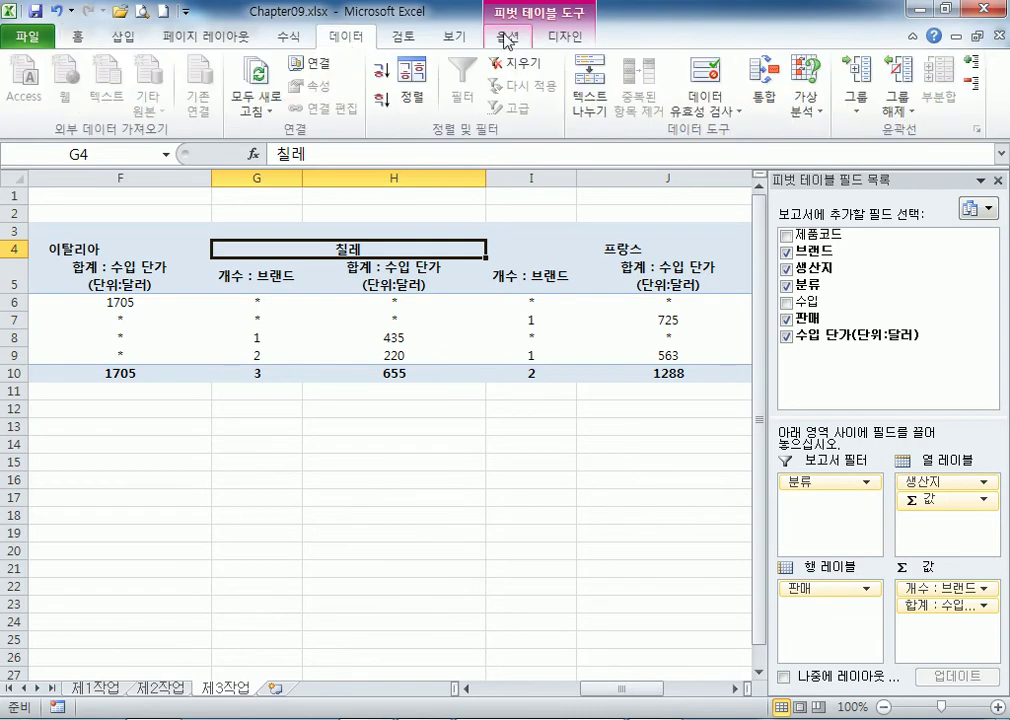
pyautogui.click(565, 40)
pyautogui.click(510, 38)
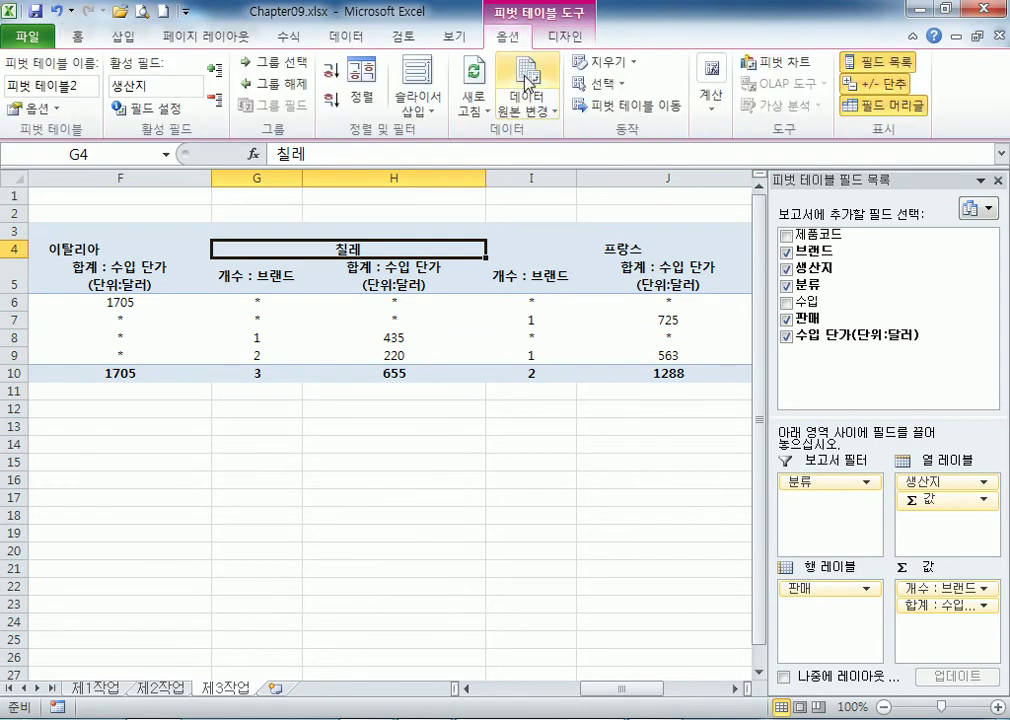
pyautogui.click(331, 72)
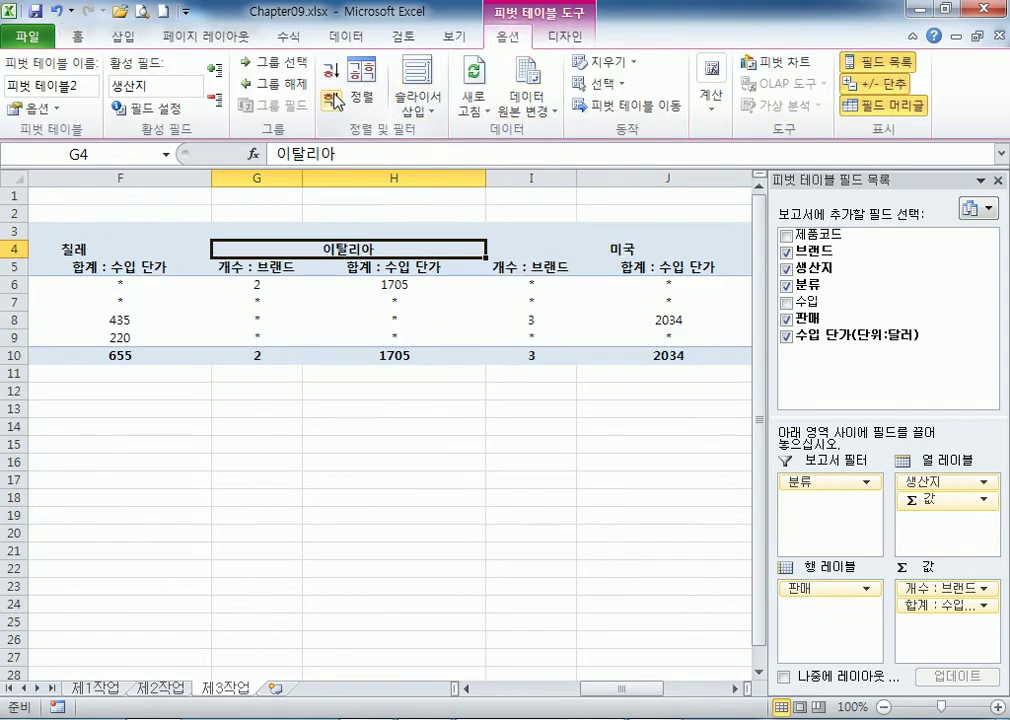
pyautogui.click(331, 97)
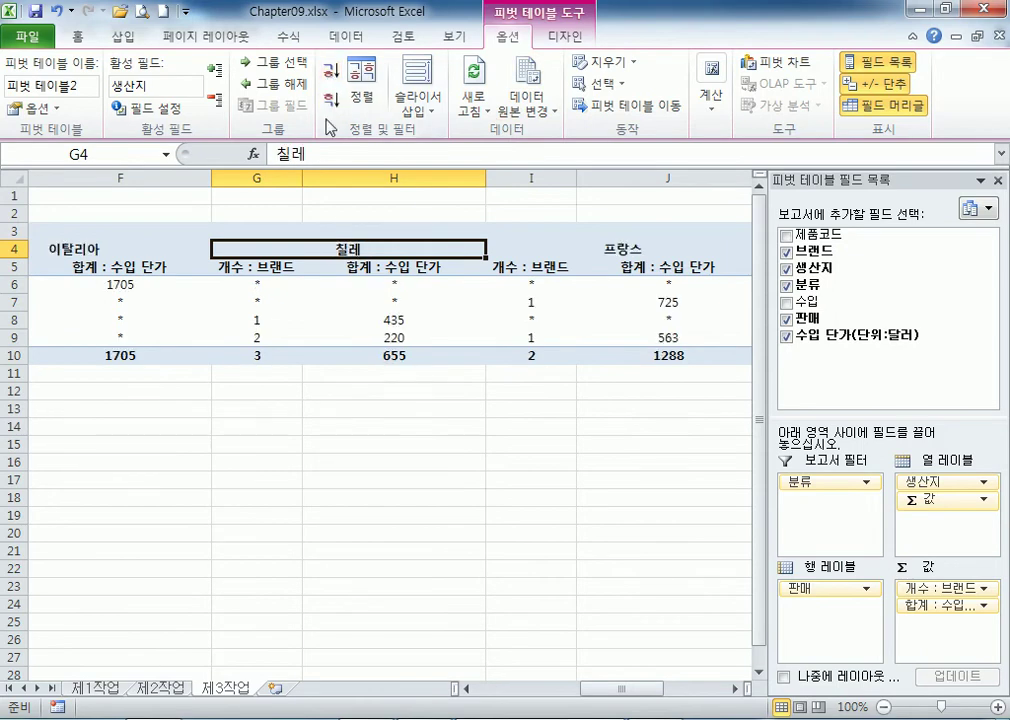
pyautogui.click(331, 97)
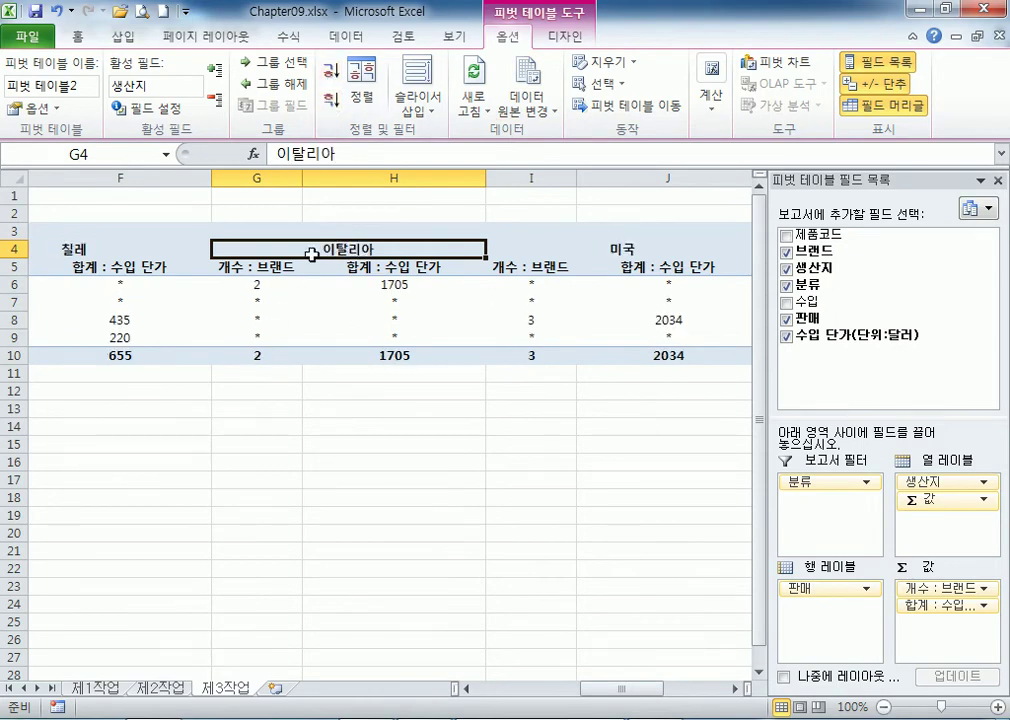
# Switch the 생산지 column labels to ascending order from the 프랑스 header and back to descending order.
pyautogui.moveTo(620, 700); pyautogui.dragTo(559, 693)
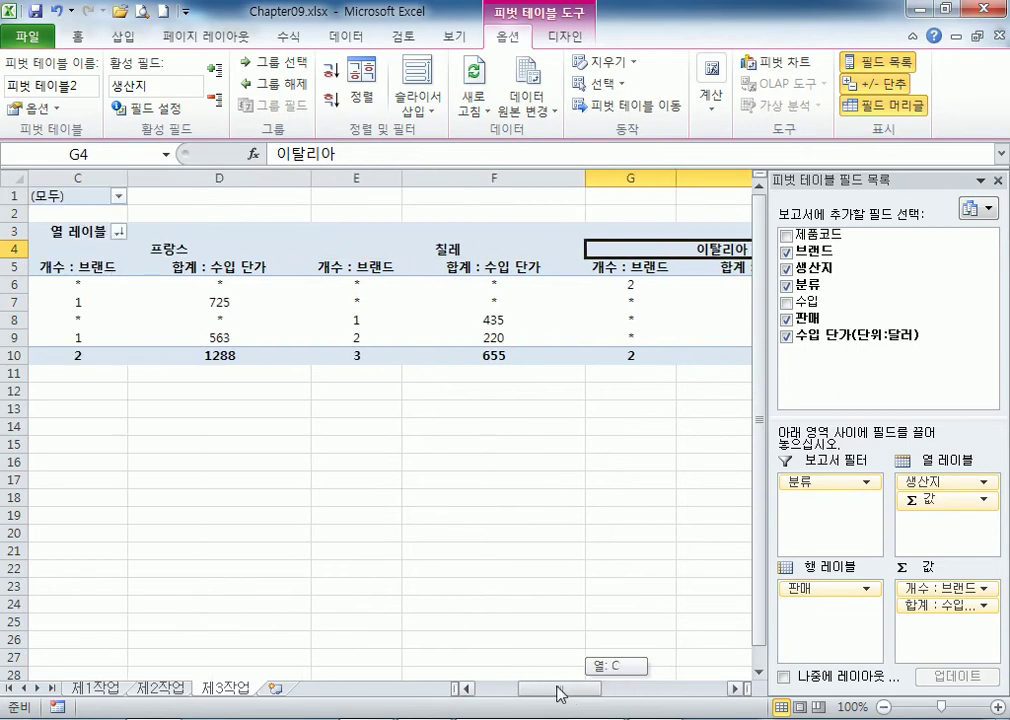
pyautogui.click(172, 249)
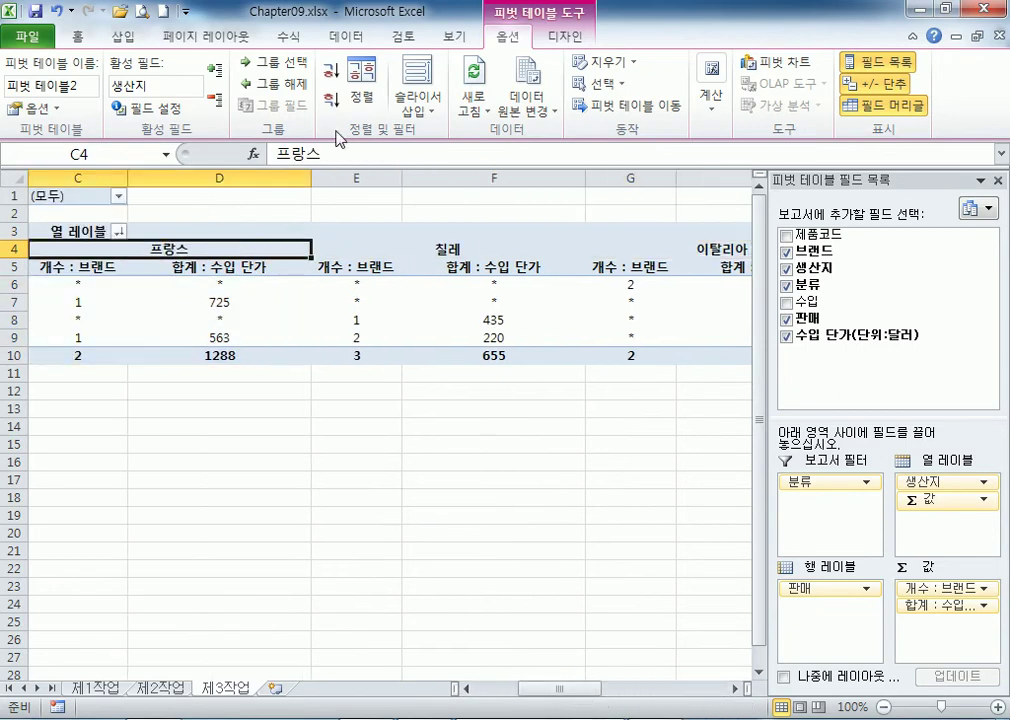
pyautogui.click(331, 71)
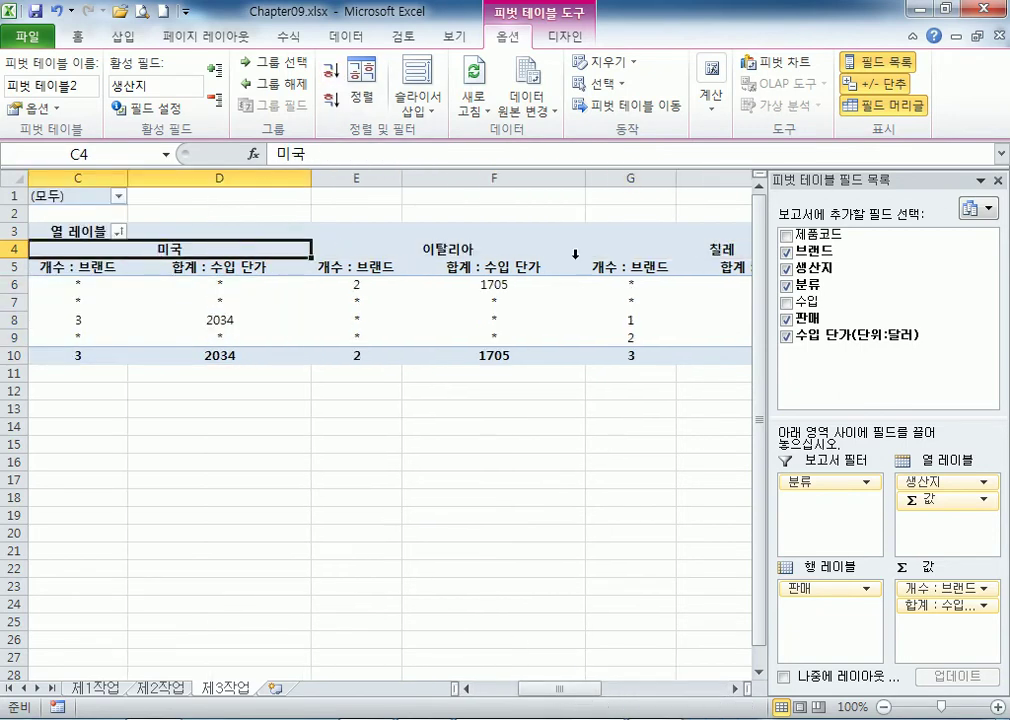
pyautogui.moveTo(395, 336)
pyautogui.click(330, 99)
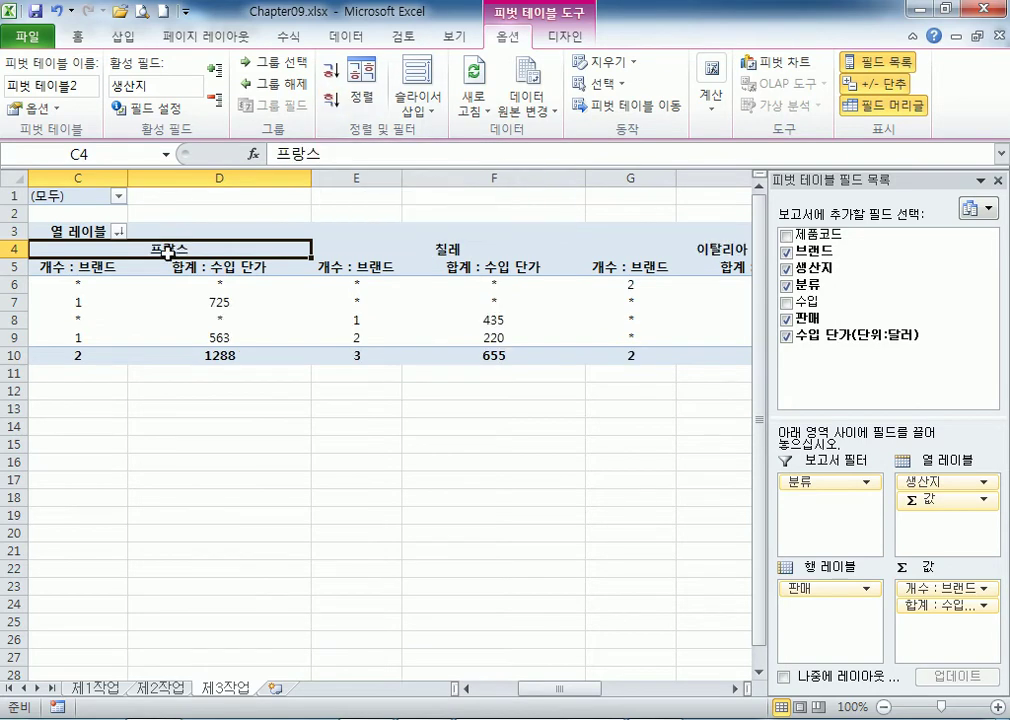
# Examine the order of the 생산지 column headers and the criteria offered in the 생산지 sort options.
pyautogui.click(455, 250)
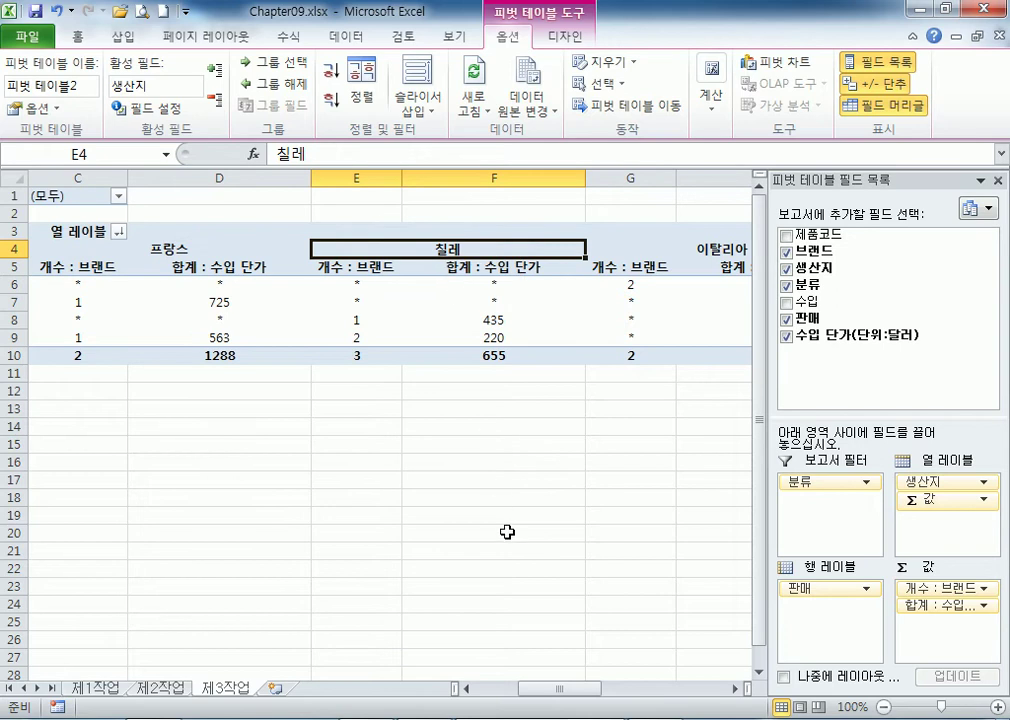
pyautogui.moveTo(540, 697); pyautogui.dragTo(604, 691)
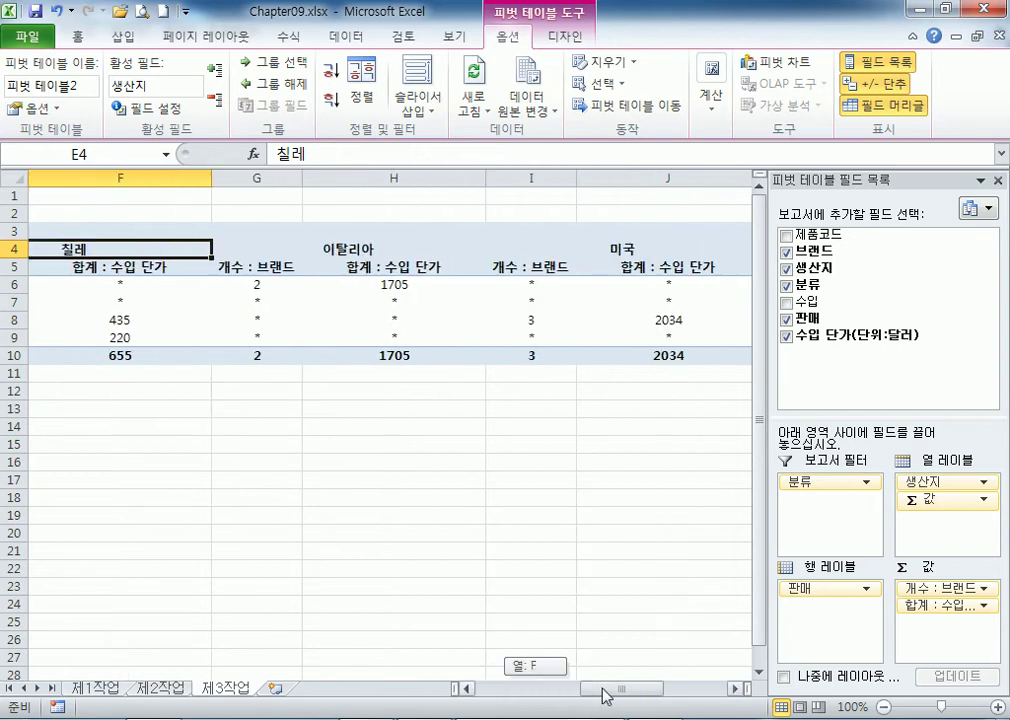
pyautogui.click(597, 253)
pyautogui.click(589, 240)
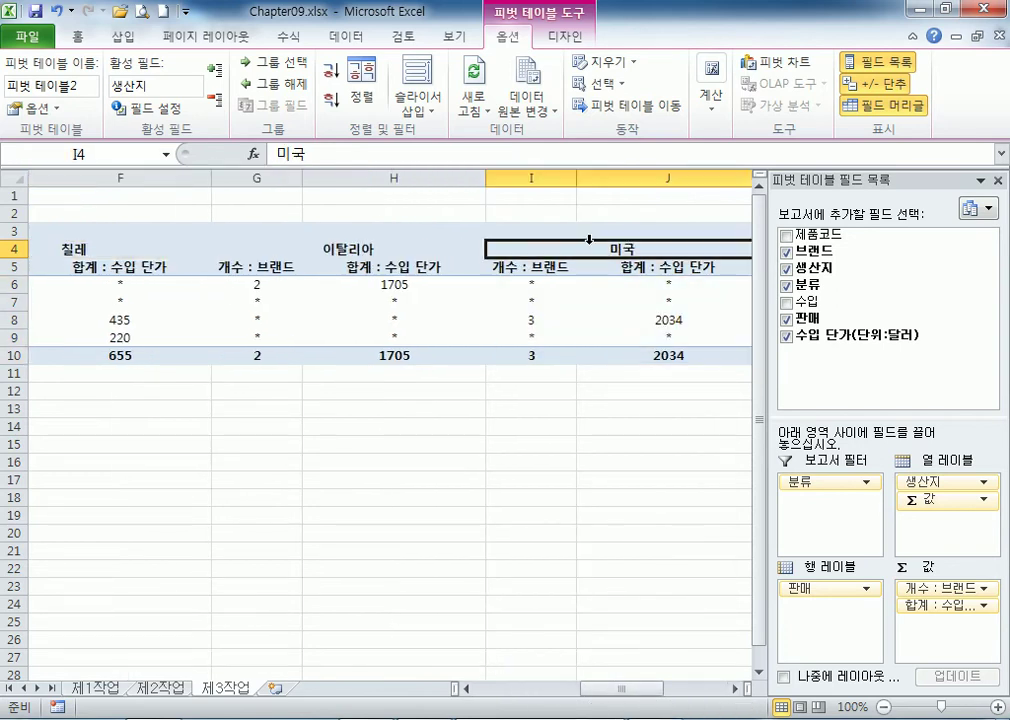
pyautogui.click(83, 252)
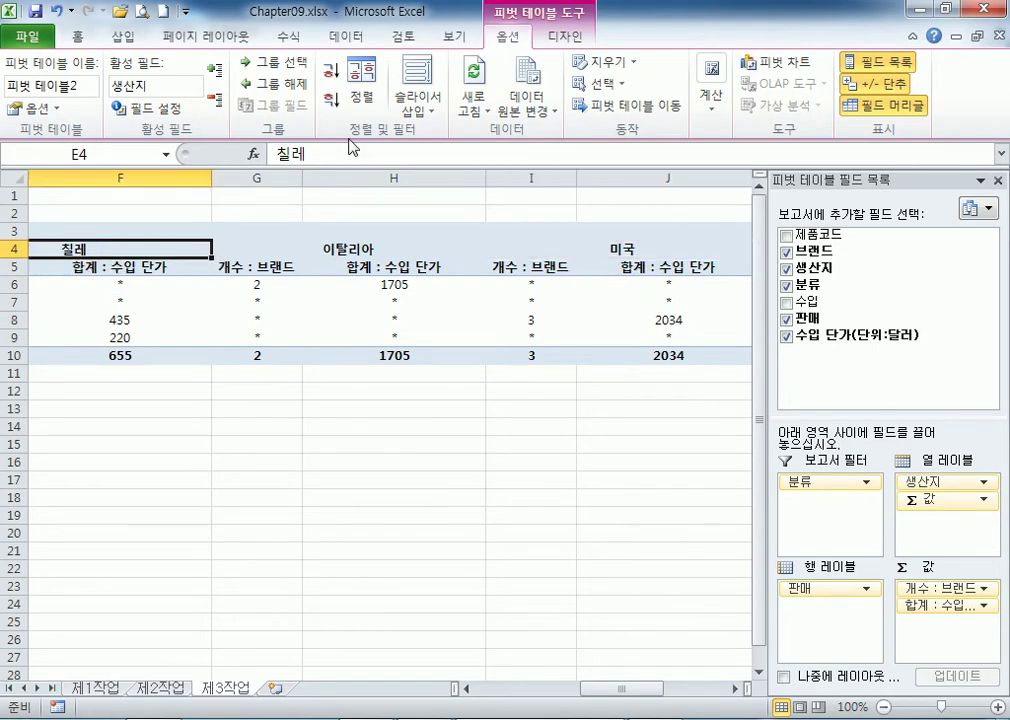
pyautogui.click(362, 85)
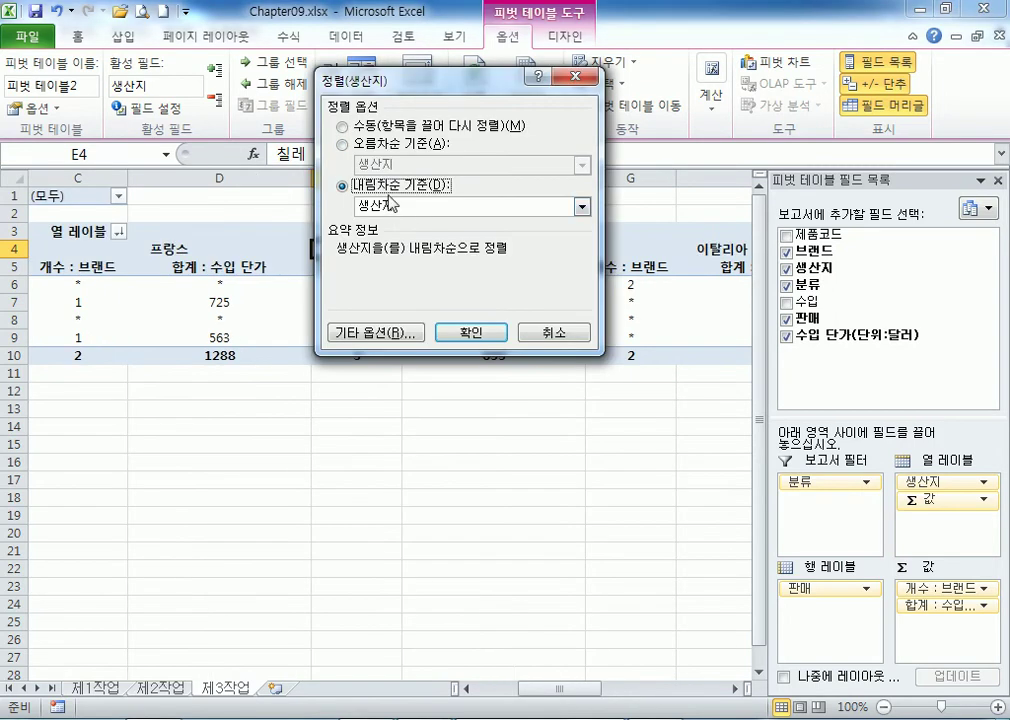
pyautogui.click(388, 208)
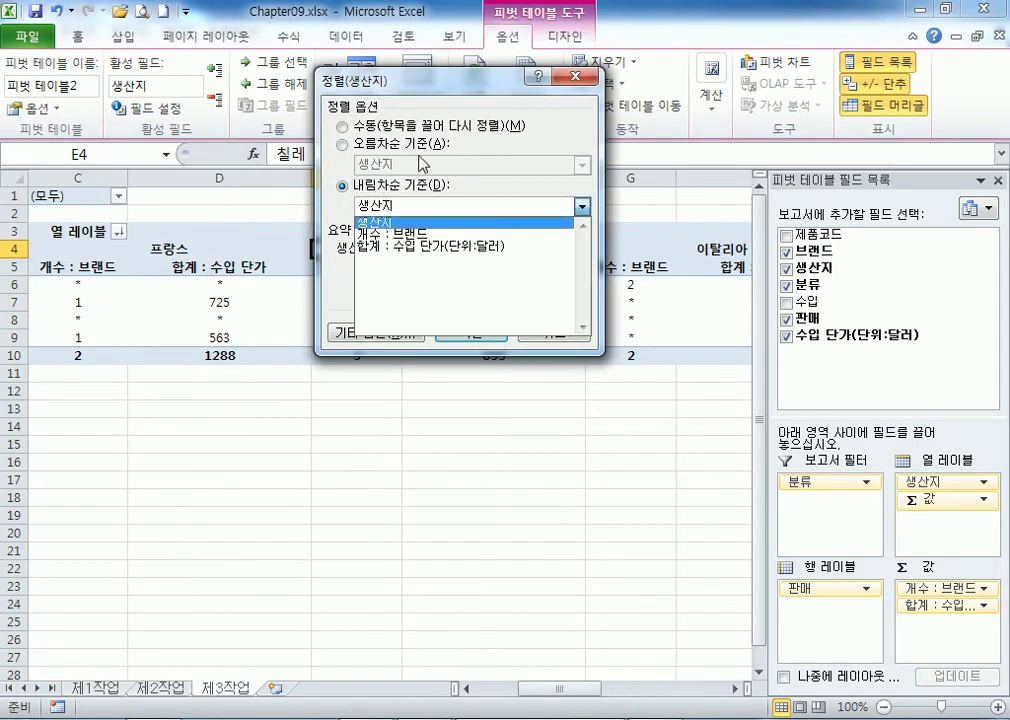
pyautogui.click(503, 347)
pyautogui.click(551, 338)
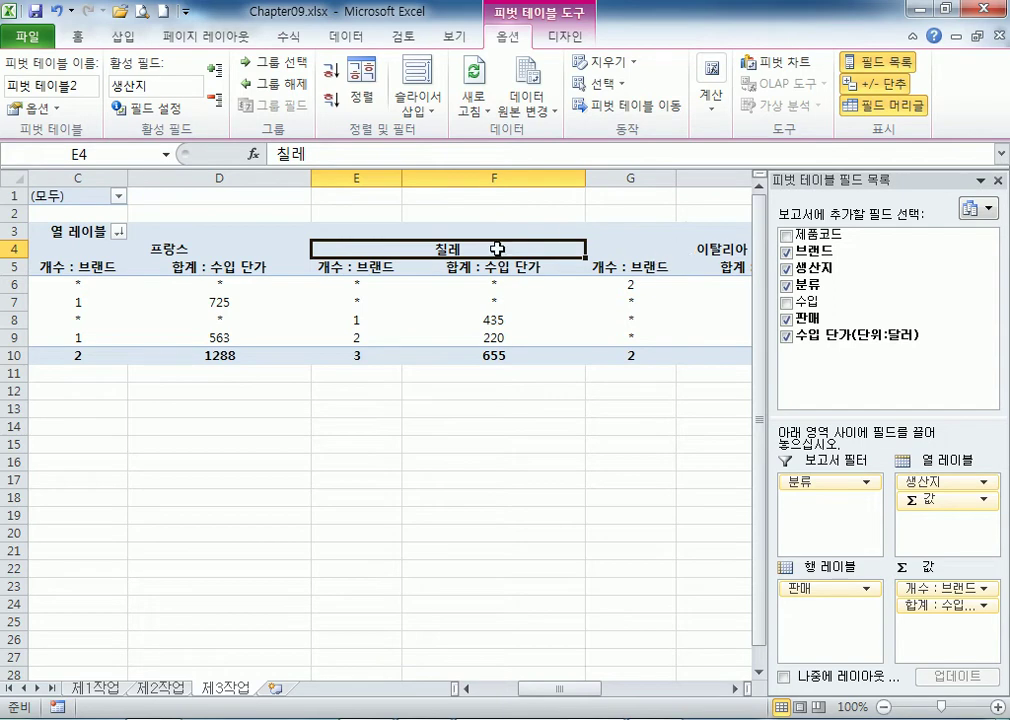
# Manually move the 칠레 columns directly after 이탈리아, and place the 미국 columns between 프랑스 and 이탈리아.
pyautogui.moveTo(577, 688); pyautogui.dragTo(610, 688)
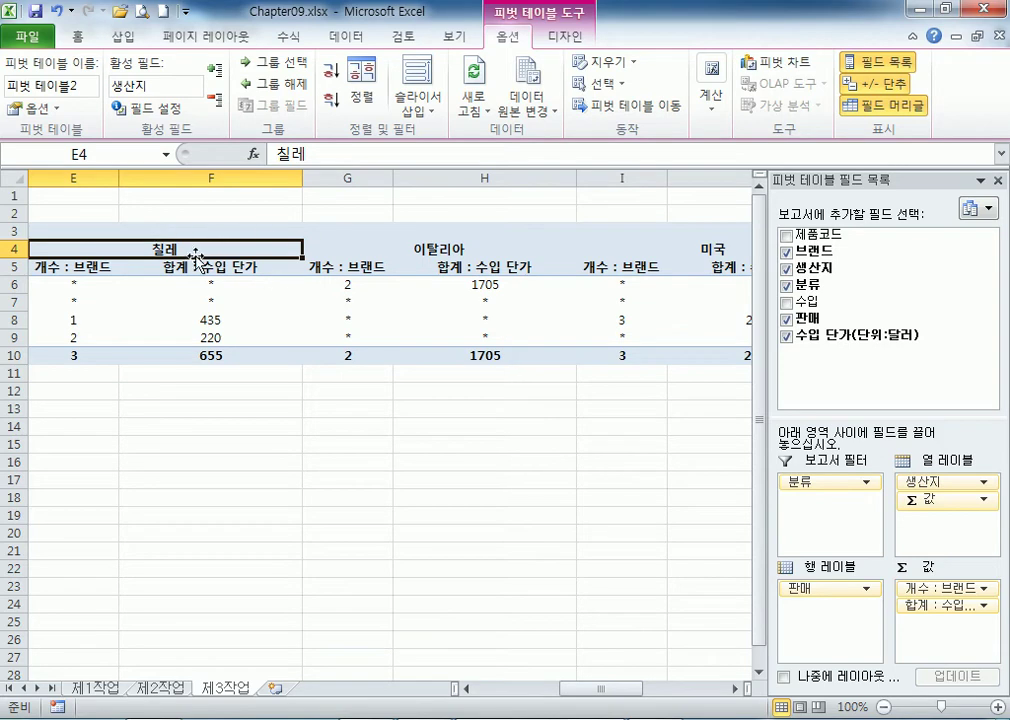
pyautogui.moveTo(197, 258); pyautogui.dragTo(577, 270)
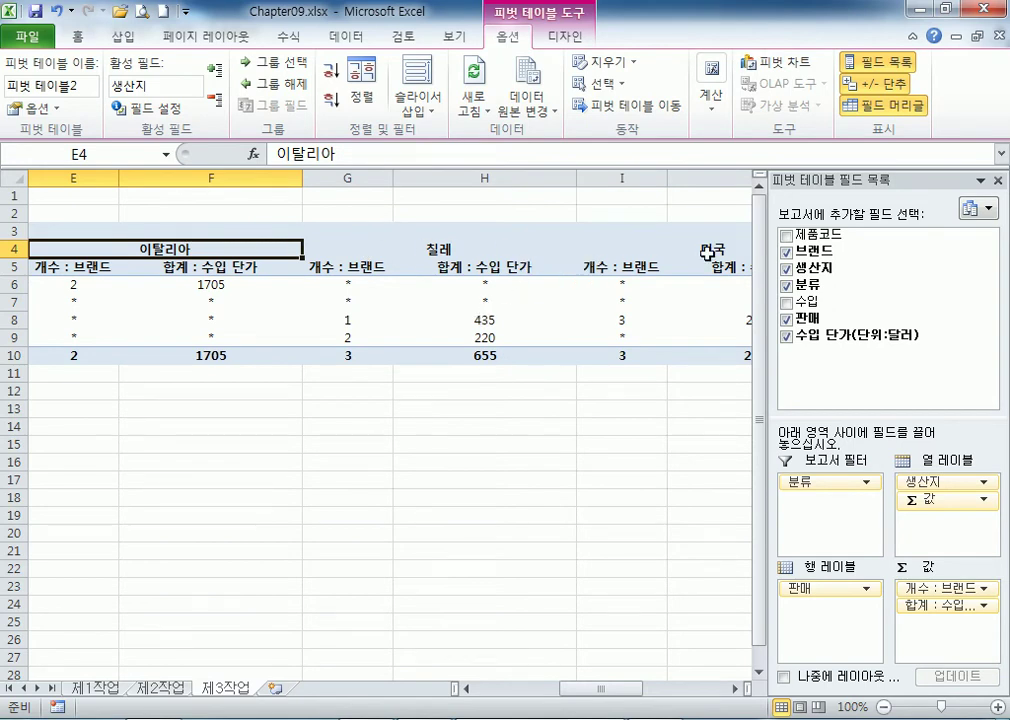
pyautogui.click(672, 248)
pyautogui.moveTo(672, 248); pyautogui.dragTo(657, 265)
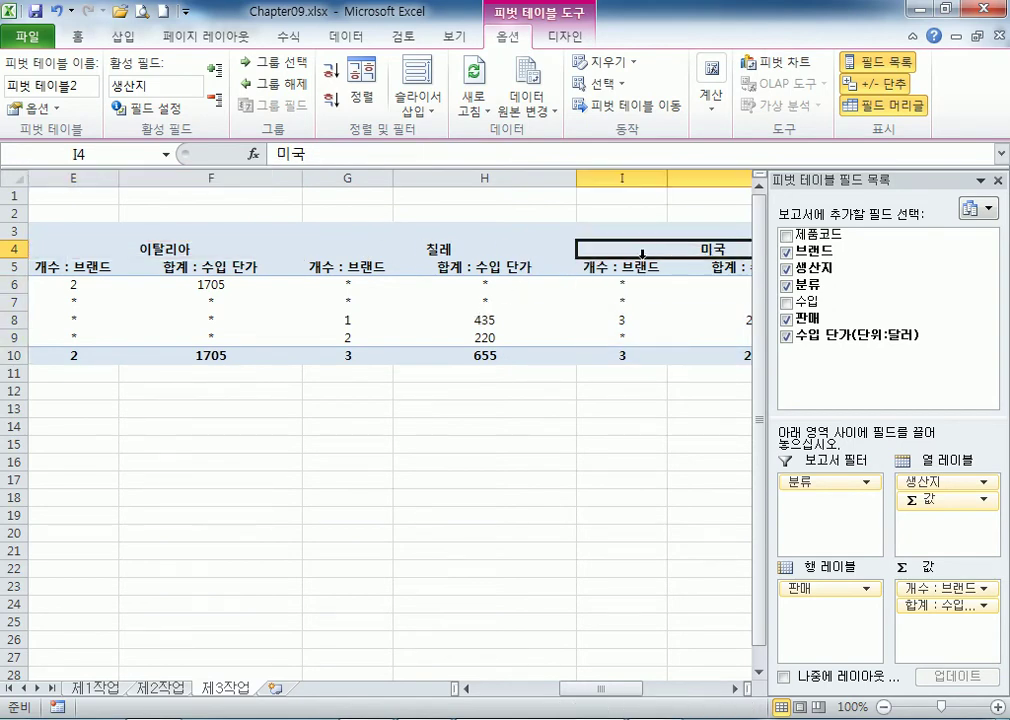
pyautogui.moveTo(609, 242); pyautogui.dragTo(190, 304)
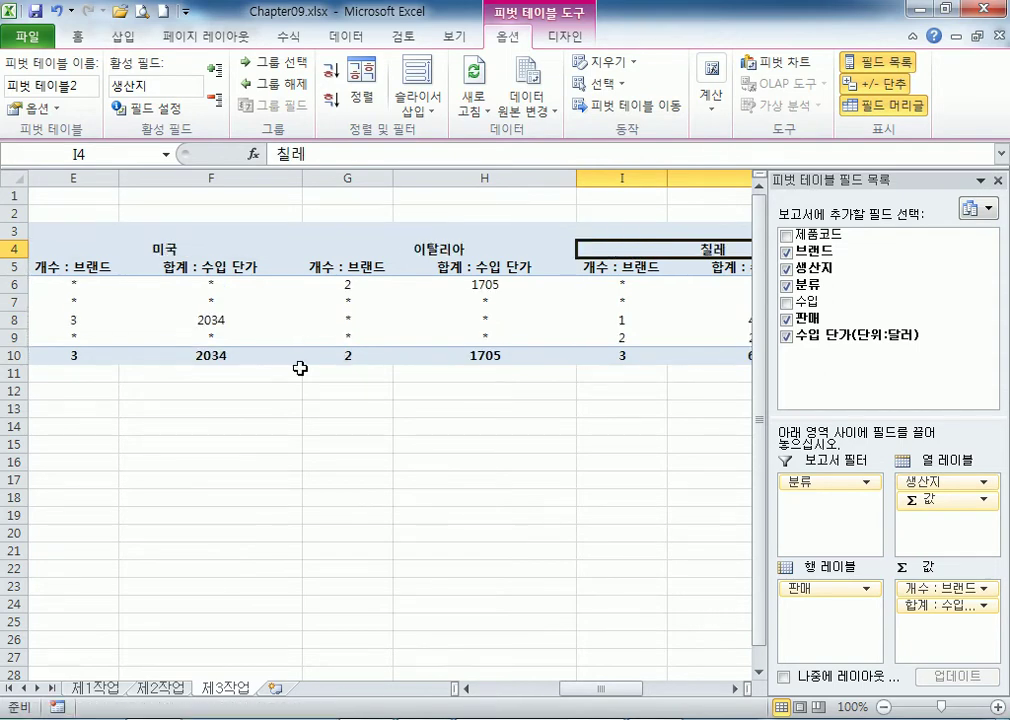
# Check the order of the 생산지 headers and move the 칠레 columns between 미국 and 이탈리아.
pyautogui.moveTo(620, 694); pyautogui.dragTo(580, 694)
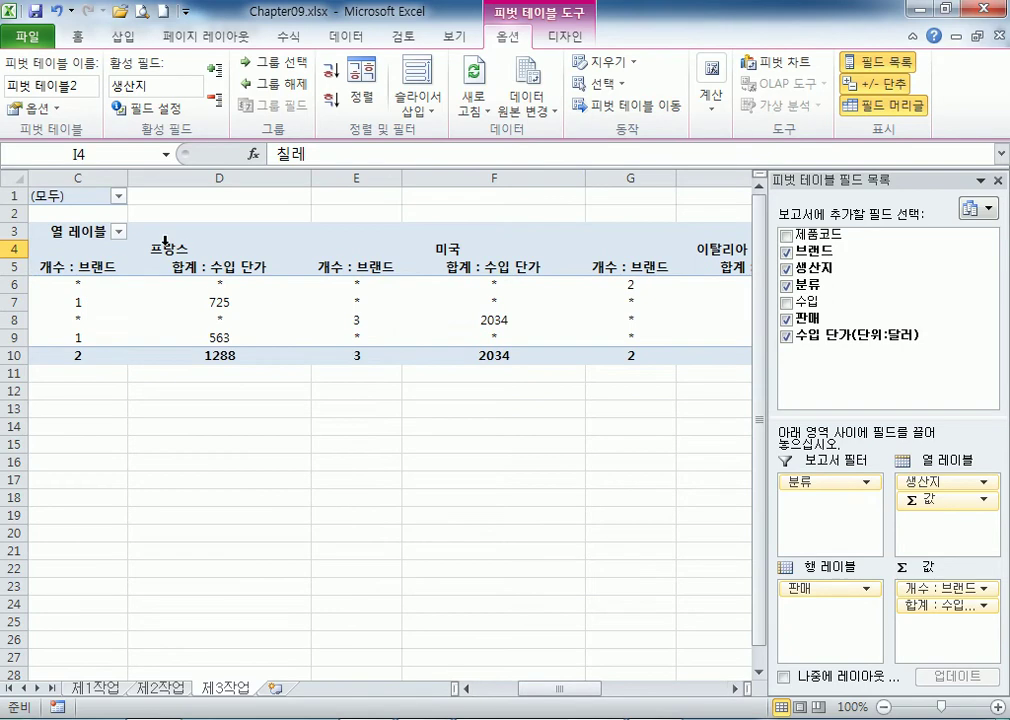
pyautogui.click(443, 248)
pyautogui.moveTo(557, 700); pyautogui.dragTo(604, 699)
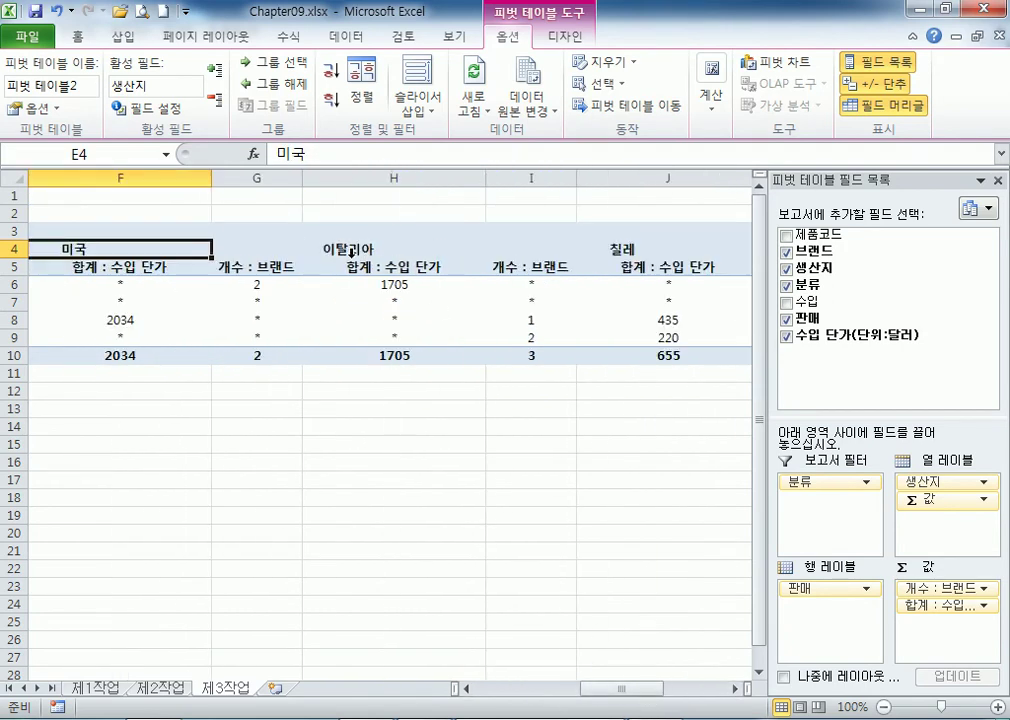
pyautogui.click(369, 250)
pyautogui.click(604, 248)
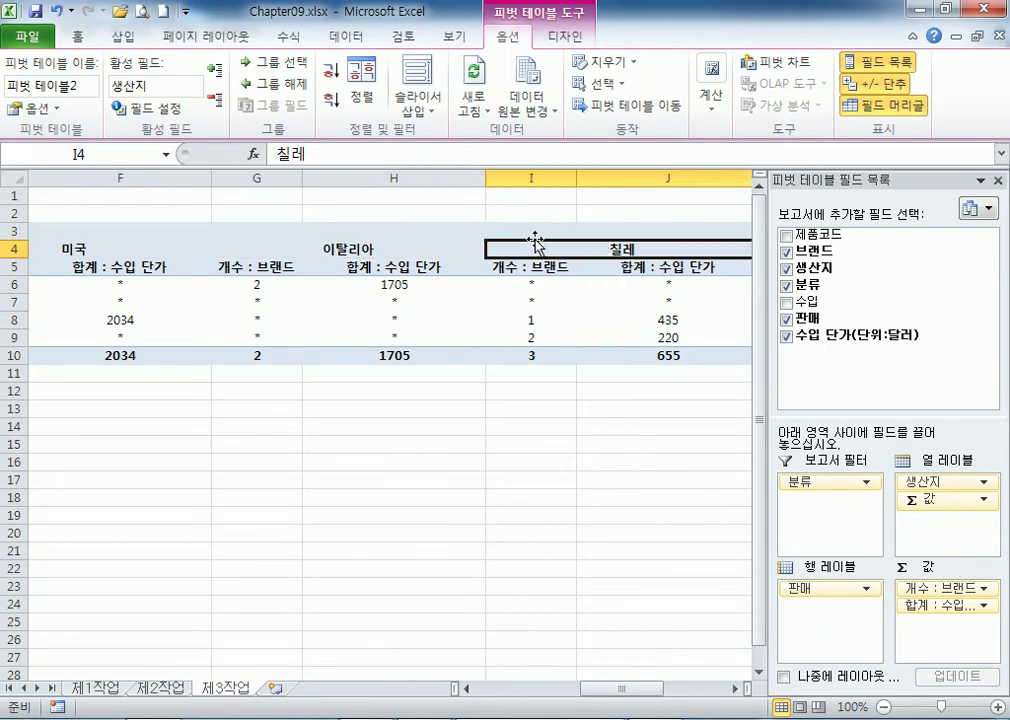
pyautogui.moveTo(536, 243); pyautogui.dragTo(253, 265)
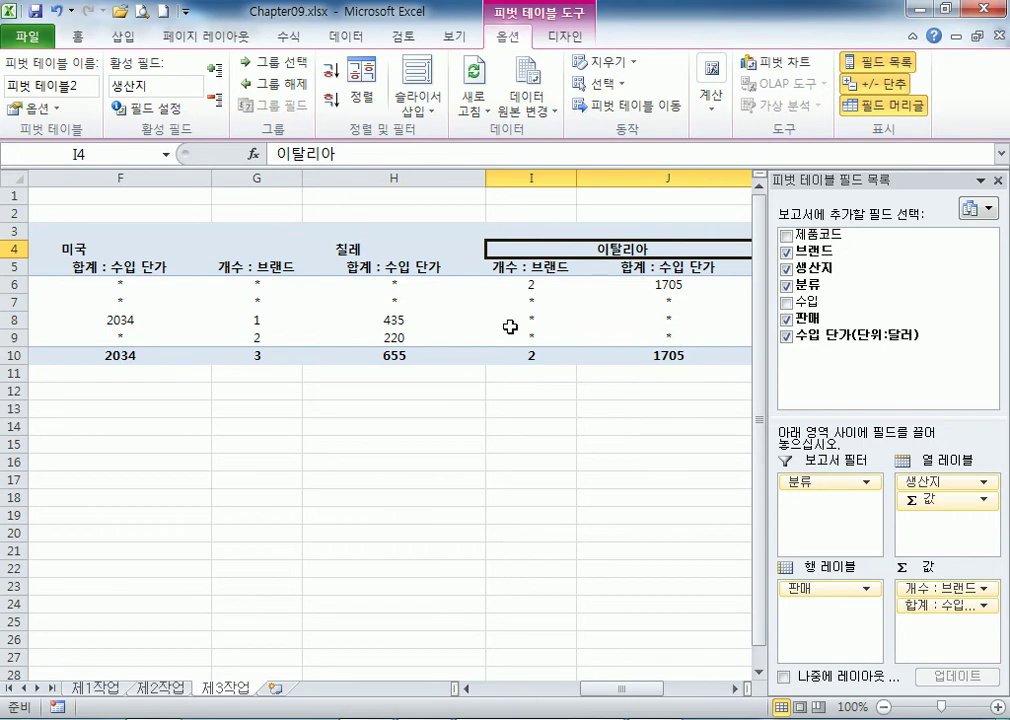
pyautogui.moveTo(508, 361)
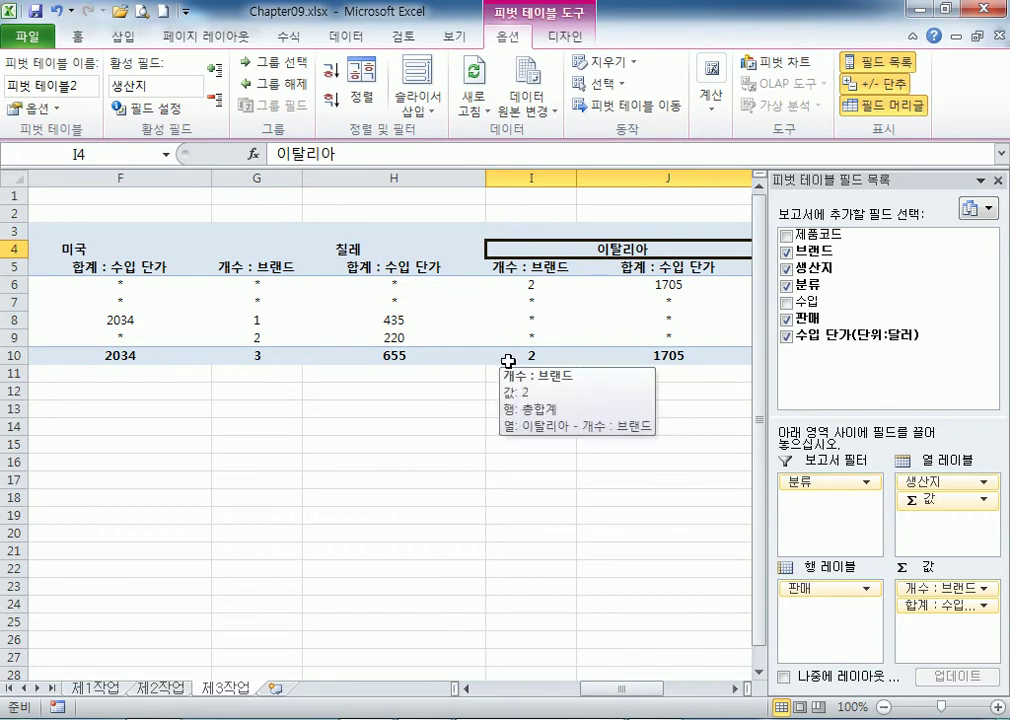
# Move the 이탈리아 columns ahead of 칠레 and return the 칠레 columns to their place ahead of 이탈리아.
pyautogui.click(352, 250)
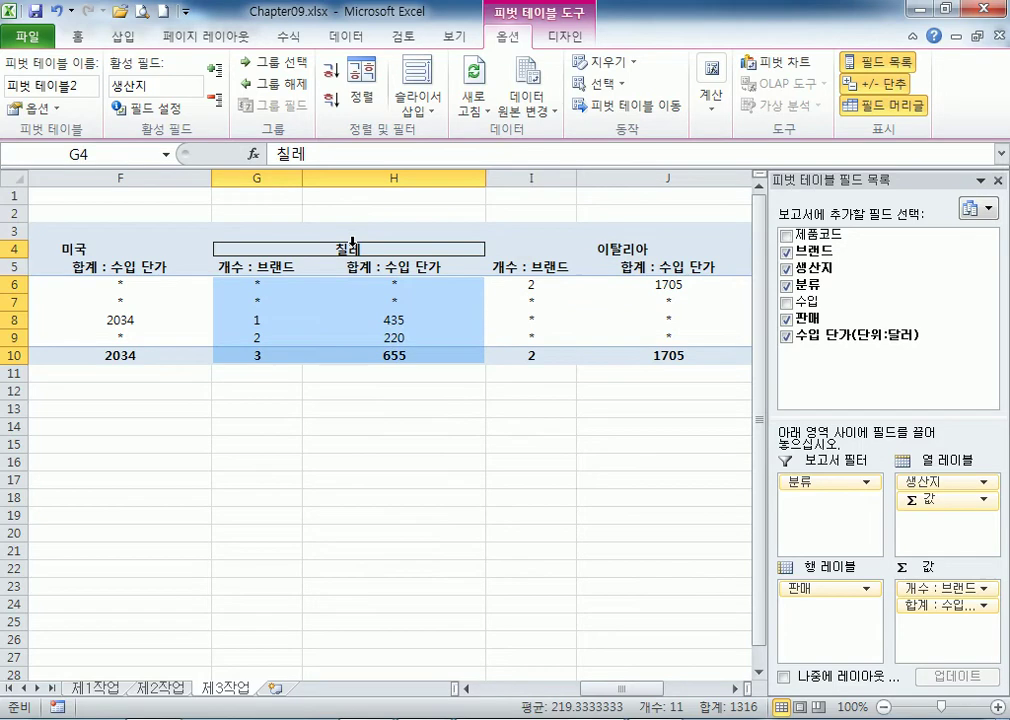
pyautogui.click(525, 250)
pyautogui.click(362, 250)
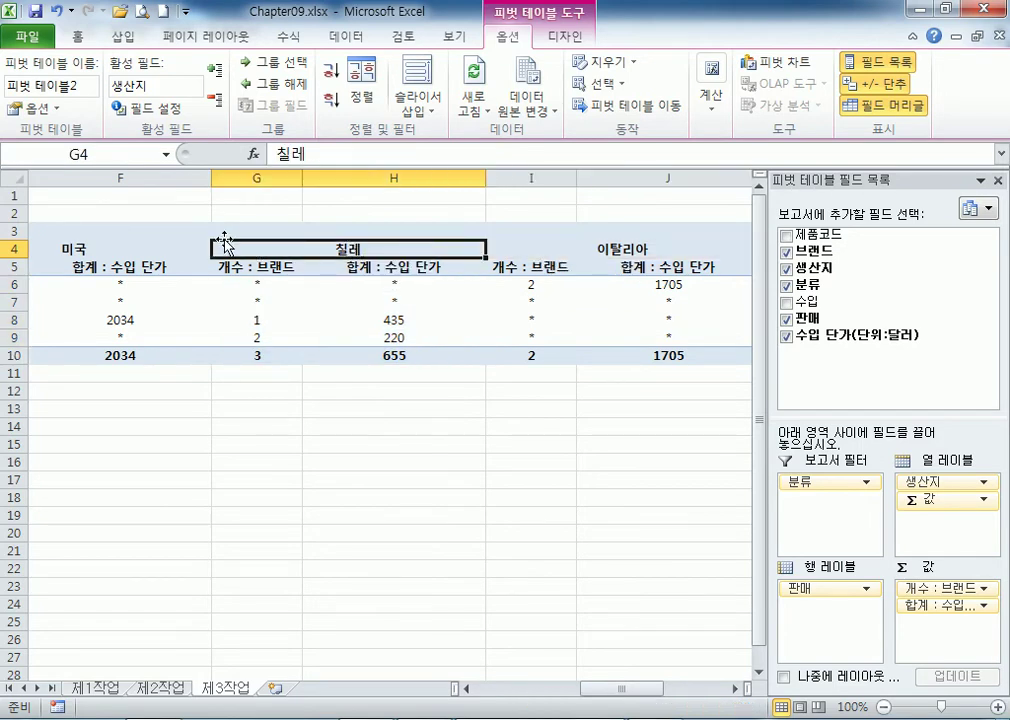
pyautogui.moveTo(300, 240); pyautogui.dragTo(390, 245)
pyautogui.click(624, 248)
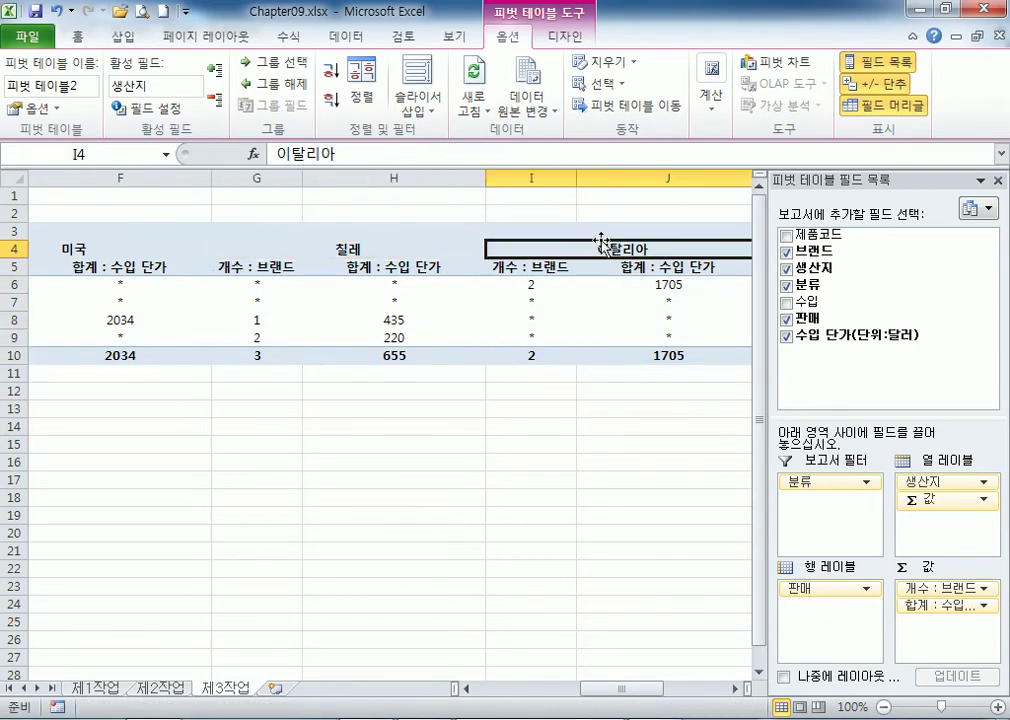
pyautogui.moveTo(601, 241); pyautogui.dragTo(305, 275)
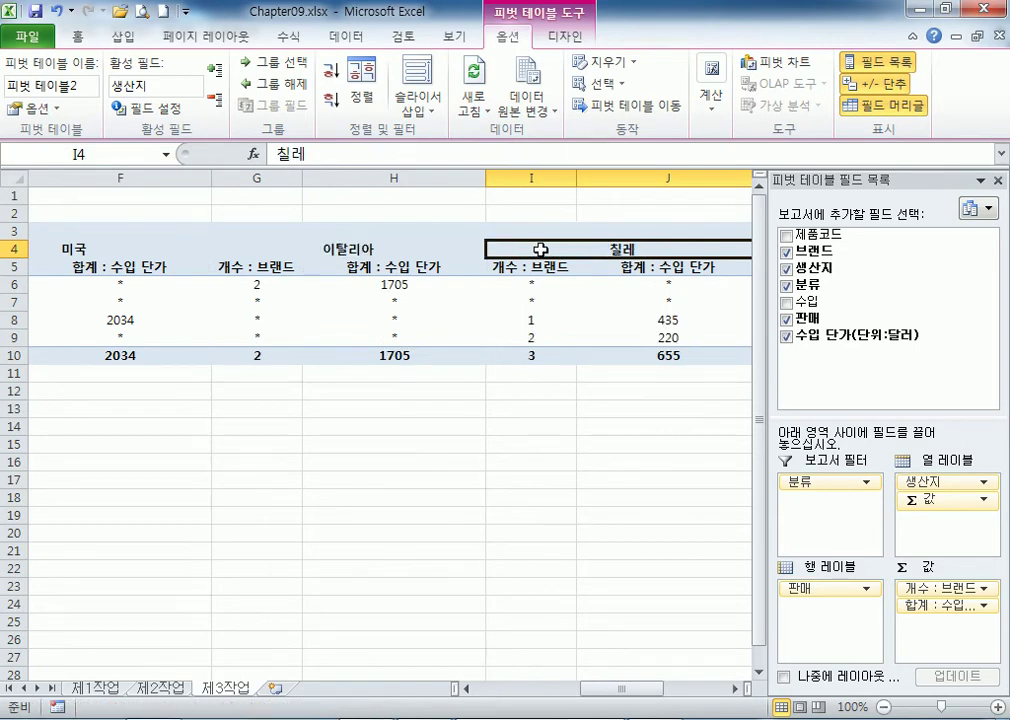
pyautogui.moveTo(551, 241); pyautogui.dragTo(230, 246)
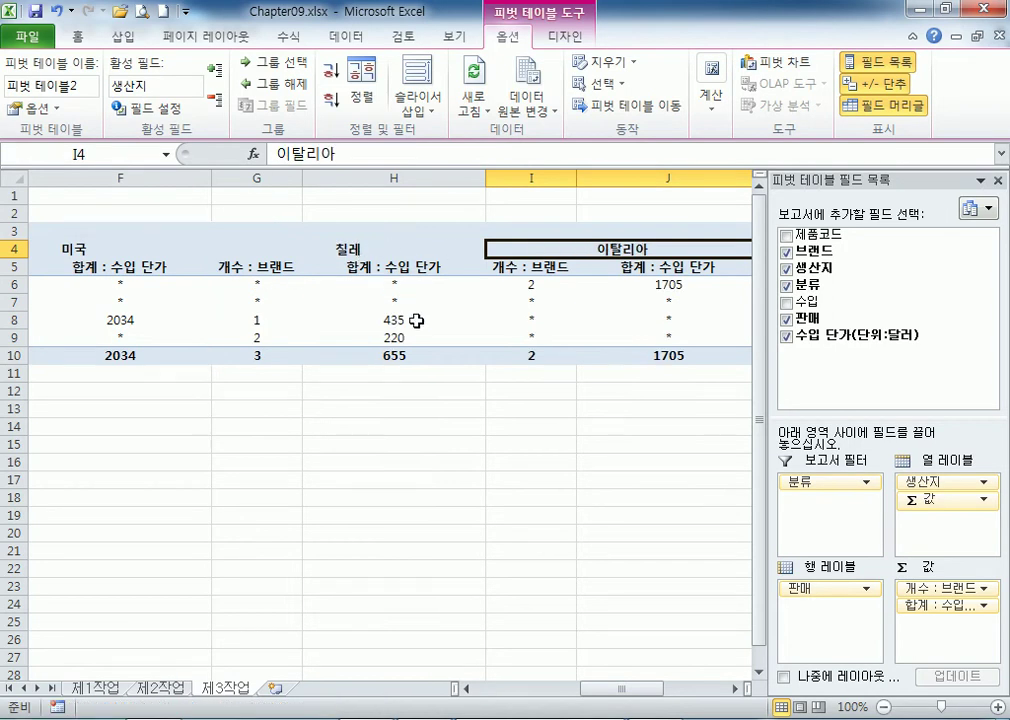
# Check the order of the 생산지 column headers across the pivot table, from 프랑스 to 이탈리아.
pyautogui.click(98, 248)
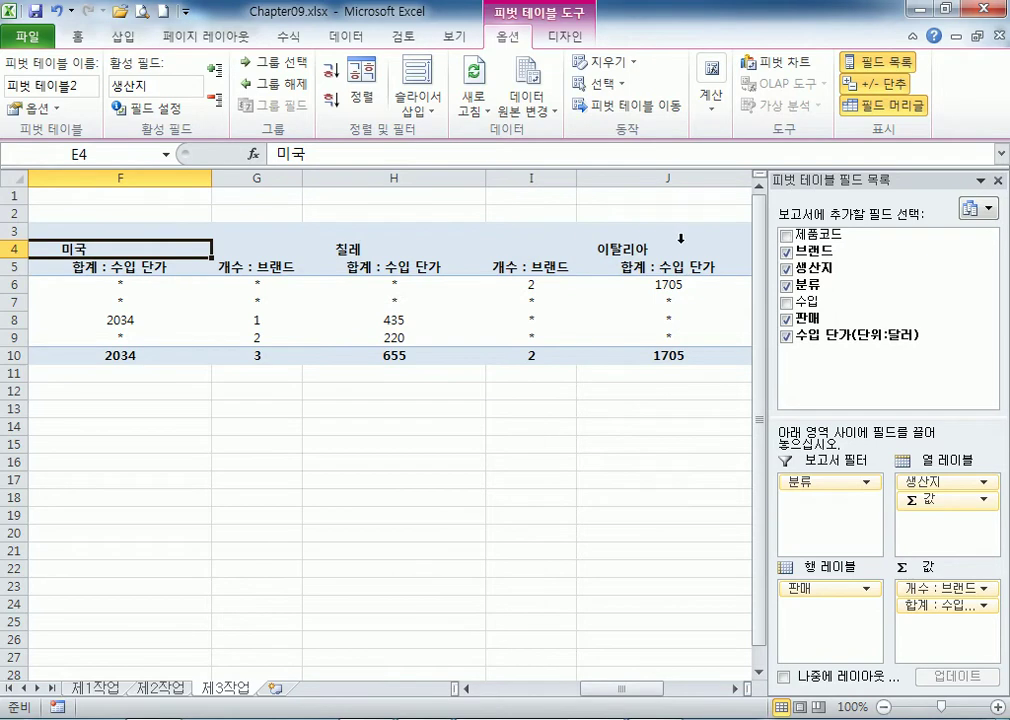
pyautogui.moveTo(604, 687); pyautogui.dragTo(560, 689)
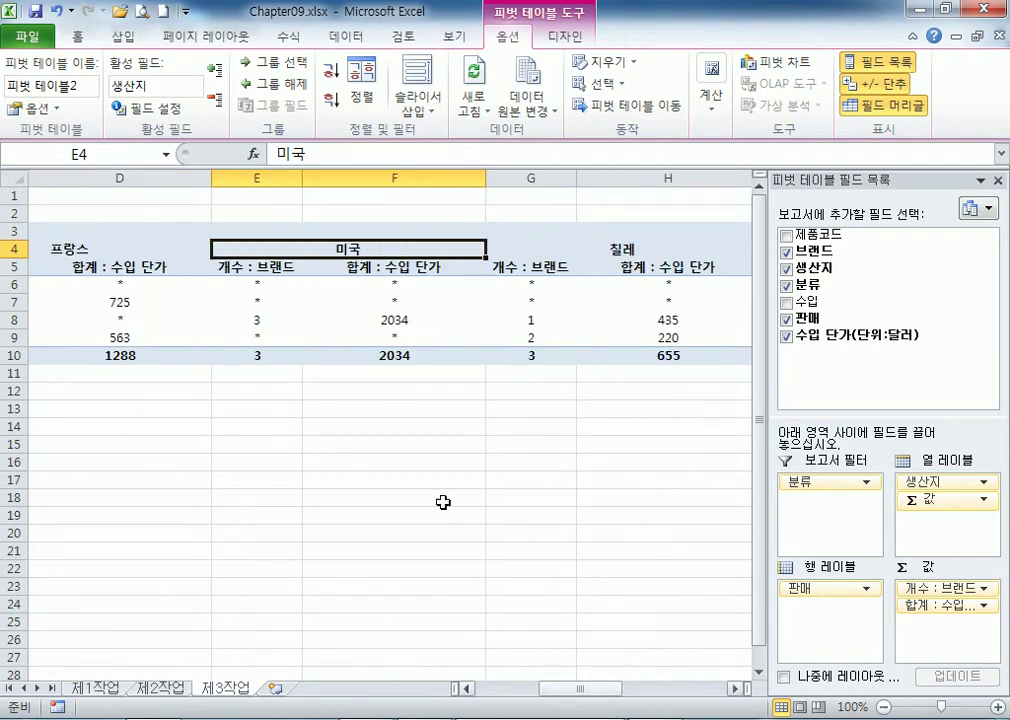
pyautogui.click(95, 250)
pyautogui.click(328, 248)
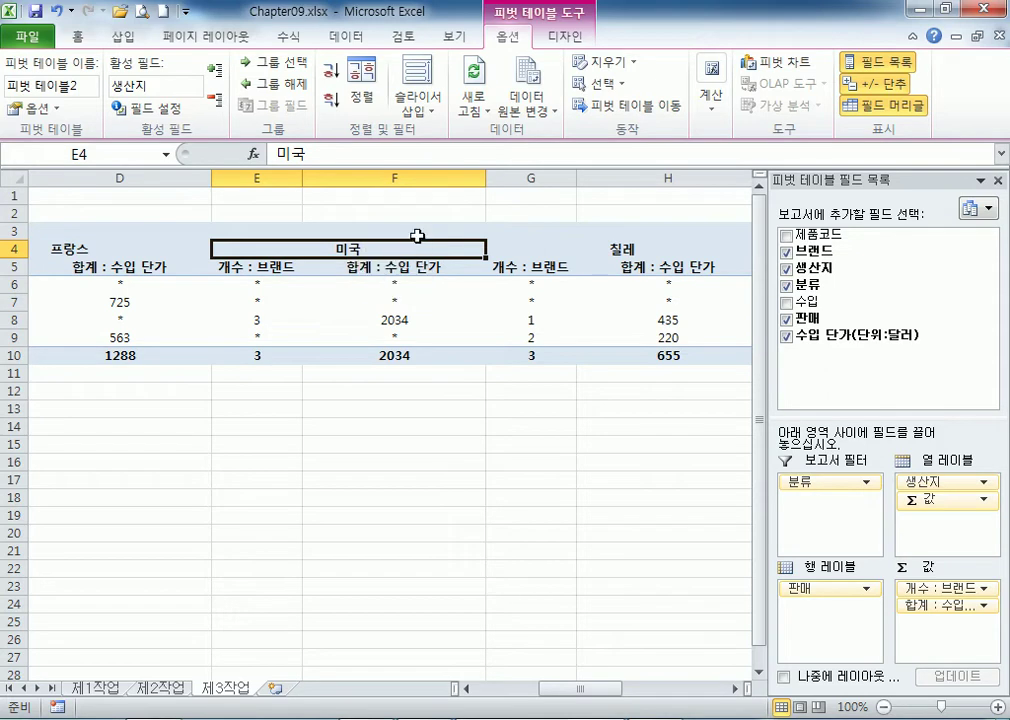
# Move the 미국 columns ahead of 프랑스 and return them to their place between 프랑스 and 칠레.
pyautogui.moveTo(417, 242); pyautogui.dragTo(240, 288)
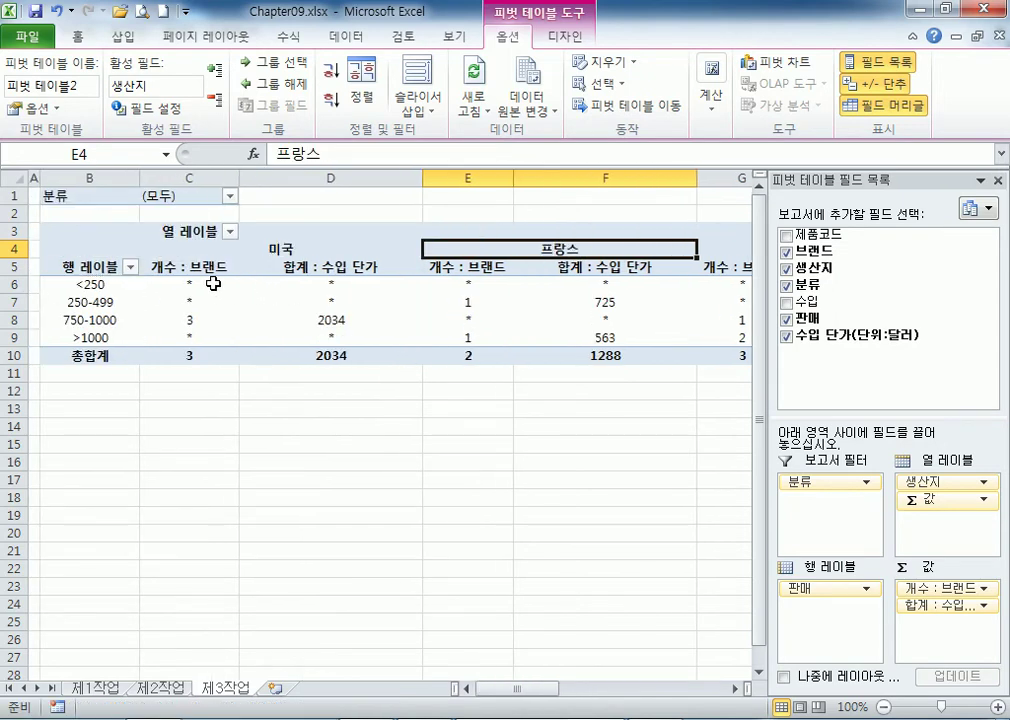
pyautogui.click(350, 248)
pyautogui.click(484, 242)
pyautogui.moveTo(484, 237); pyautogui.dragTo(224, 262)
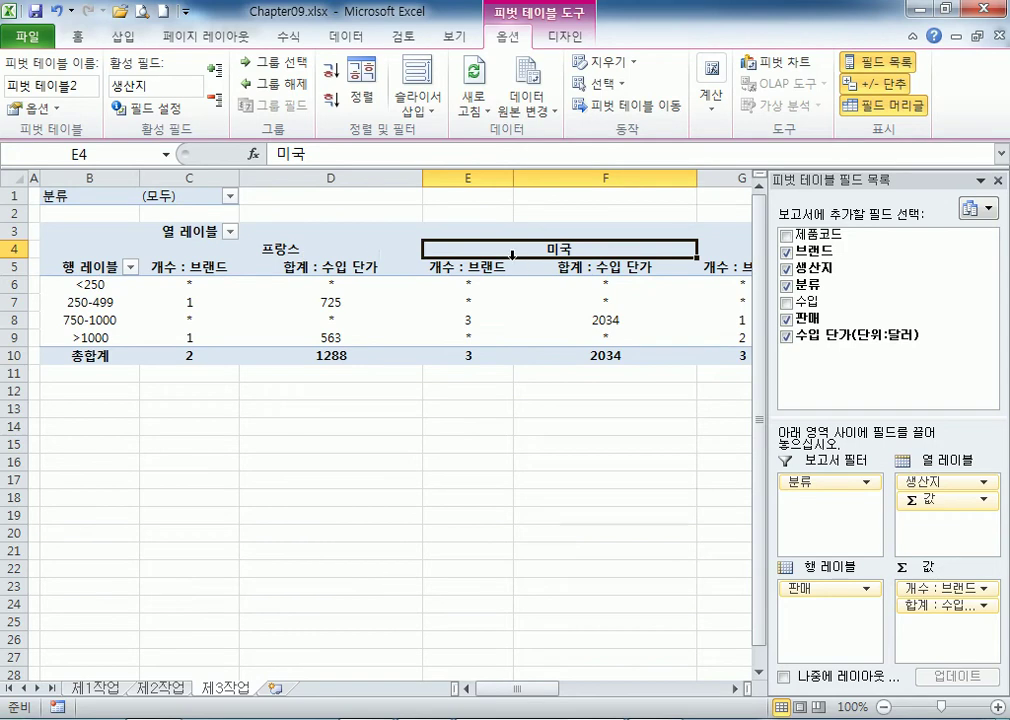
pyautogui.press('Down')
pyautogui.press('Left')
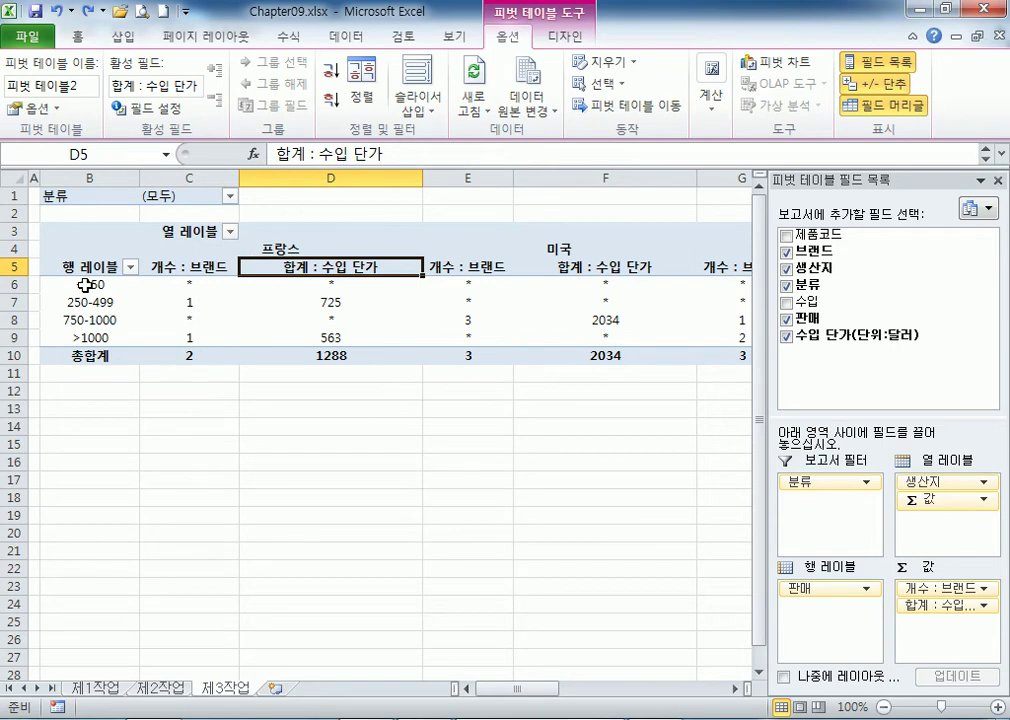
# Delete columns B through L on 제3작업 to remove the existing pivot table from the sheet.
pyautogui.moveTo(158, 280)
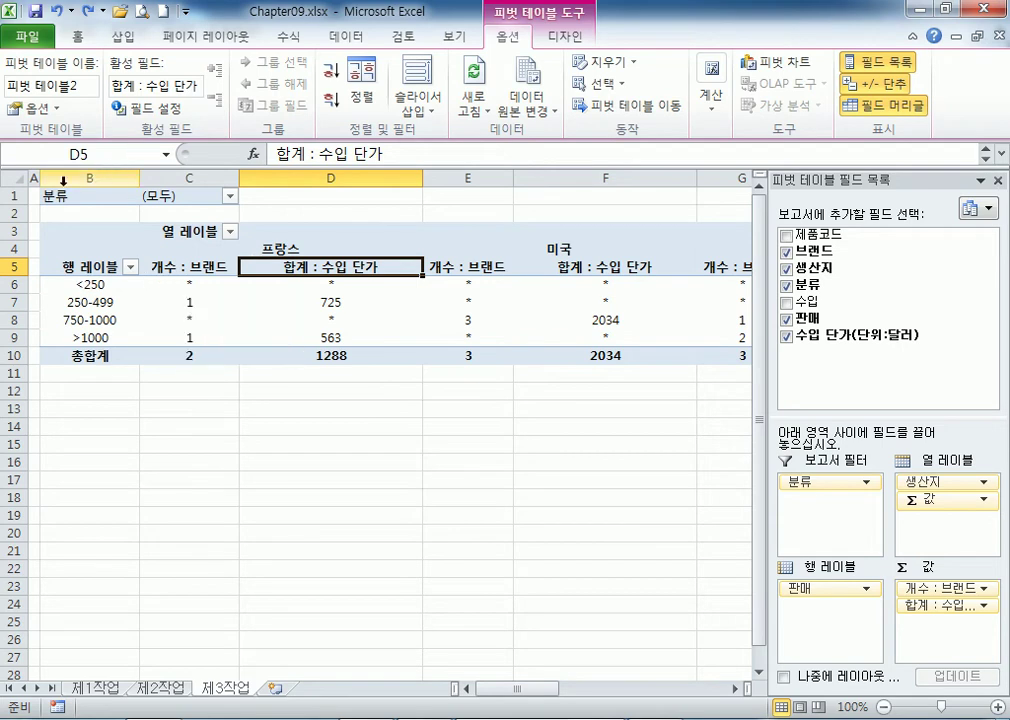
pyautogui.moveTo(50, 178); pyautogui.dragTo(646, 178)
pyautogui.rightClick(410, 228)
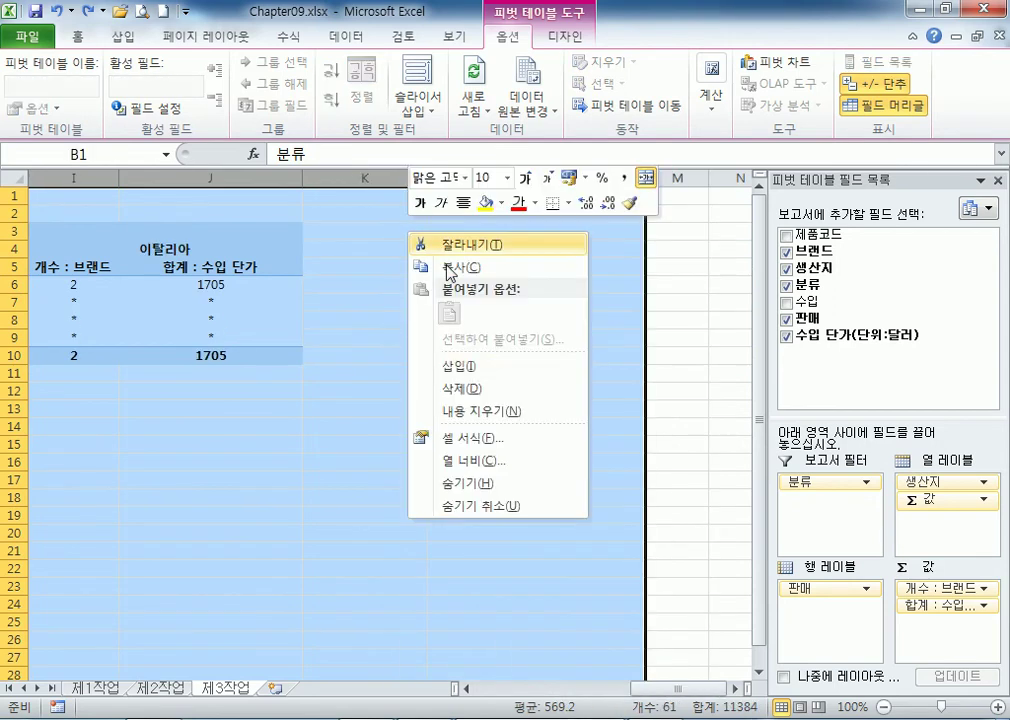
pyautogui.click(450, 383)
pyautogui.click(240, 434)
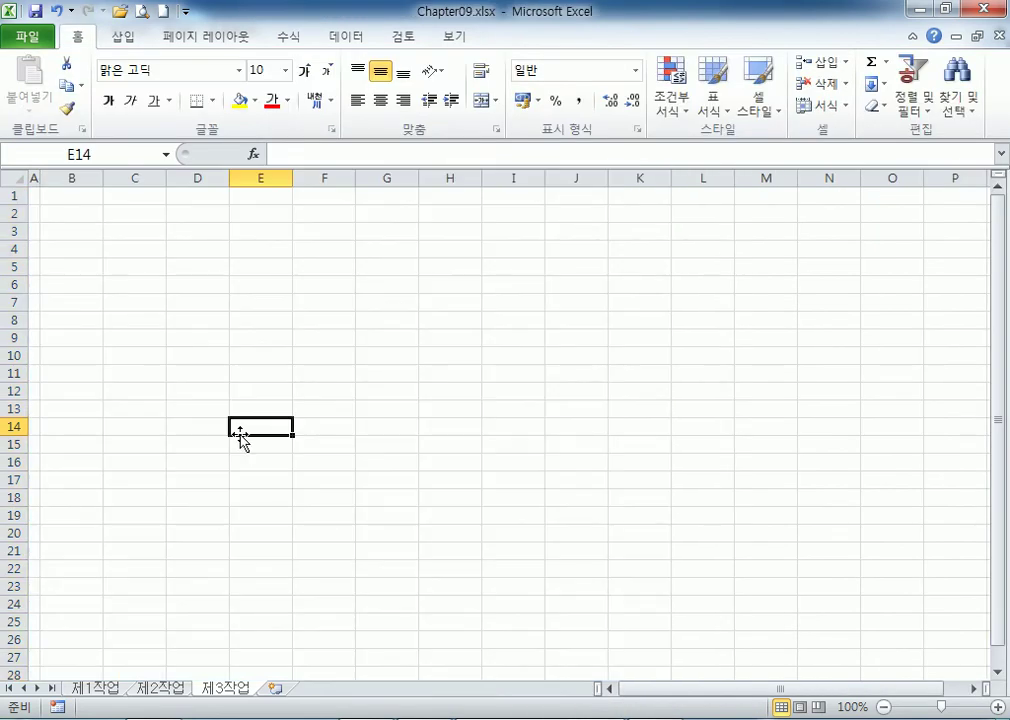
pyautogui.press('Home')
# Create a pivot table from range B5:H15 on 제1작업 and place it in the existing worksheet 제3작업 at cell B2.
pyautogui.click(100, 689)
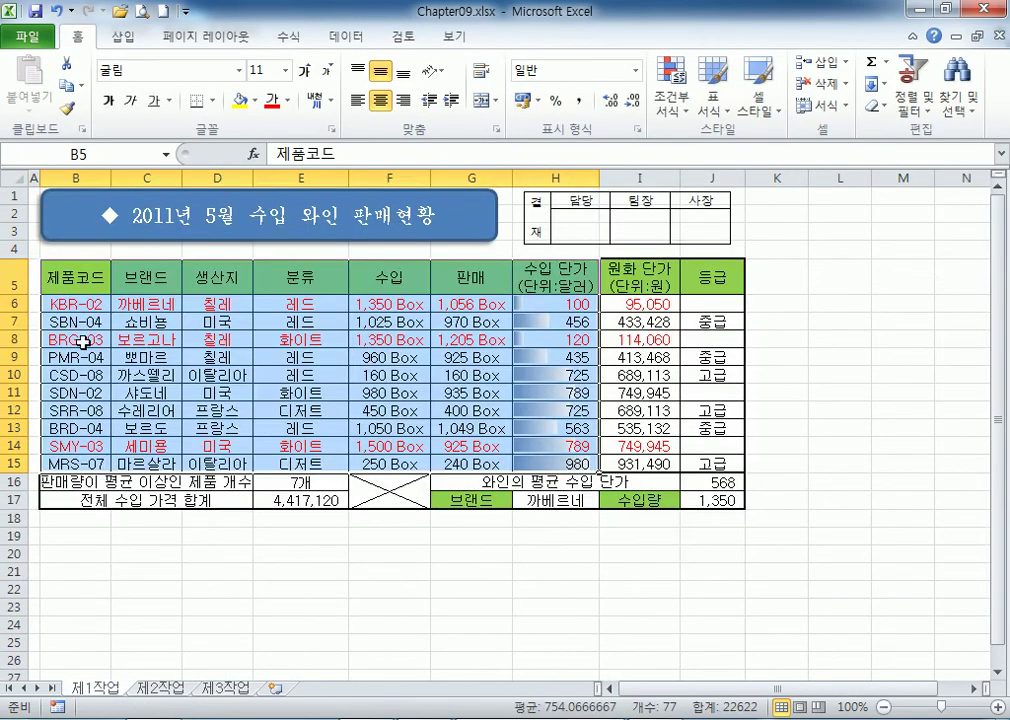
pyautogui.moveTo(72, 278); pyautogui.dragTo(558, 466)
pyautogui.click(122, 37)
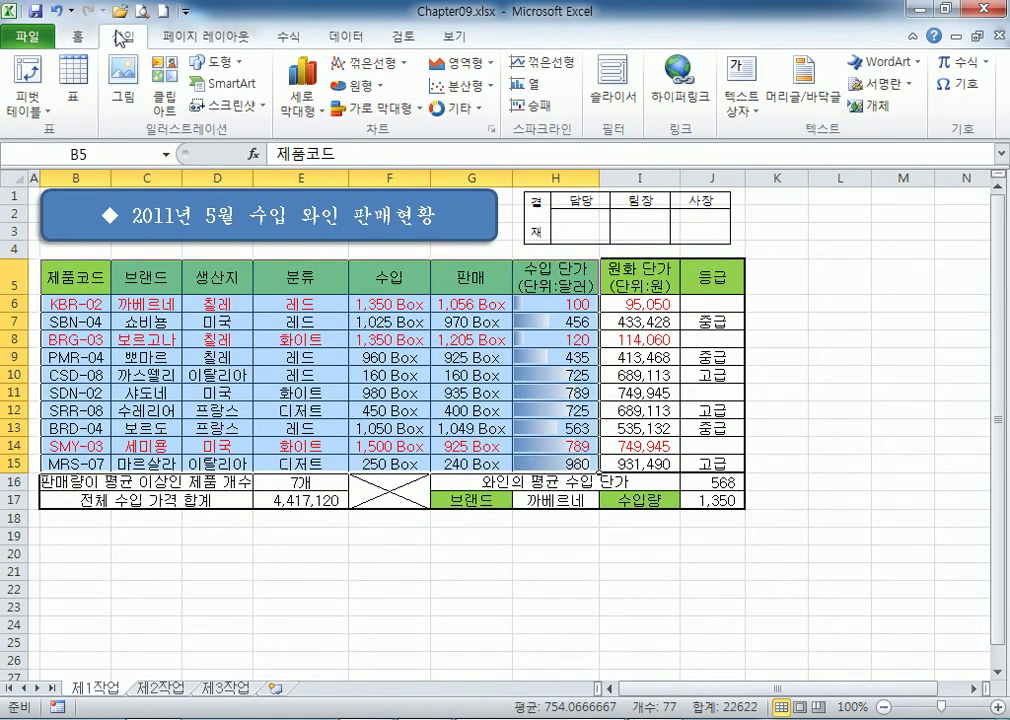
pyautogui.click(27, 100)
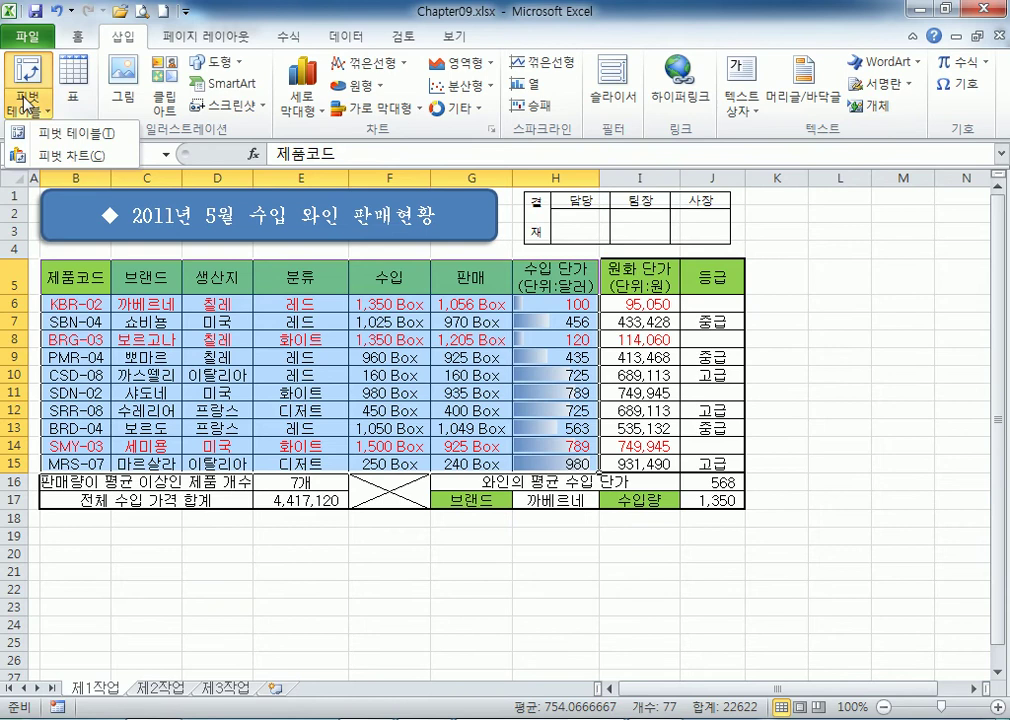
pyautogui.click(66, 134)
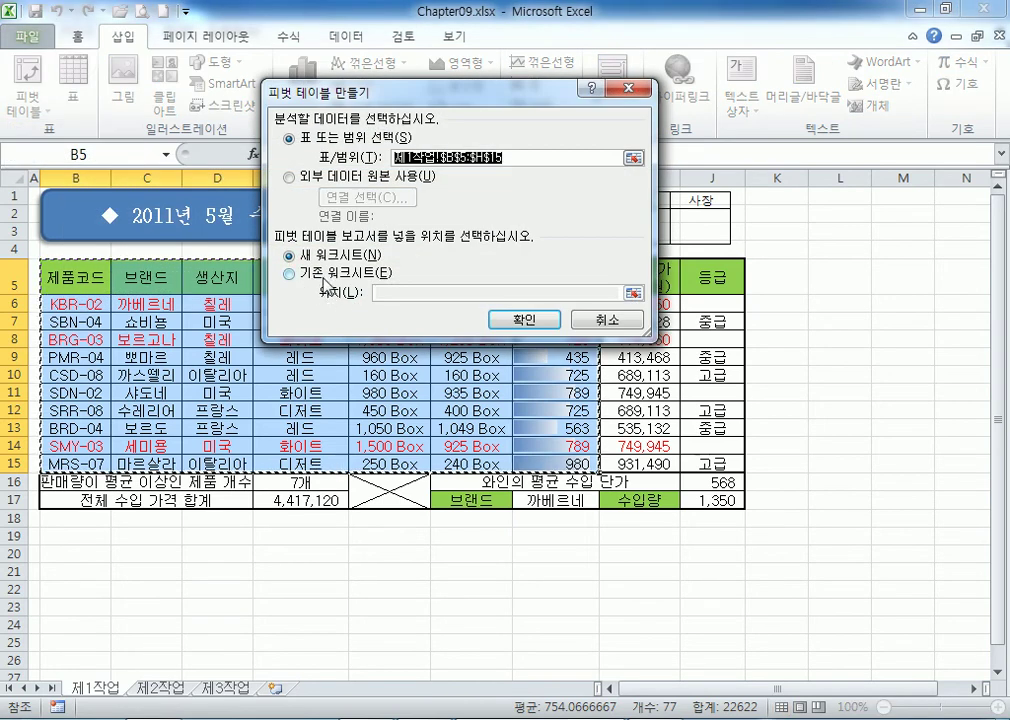
pyautogui.click(308, 276)
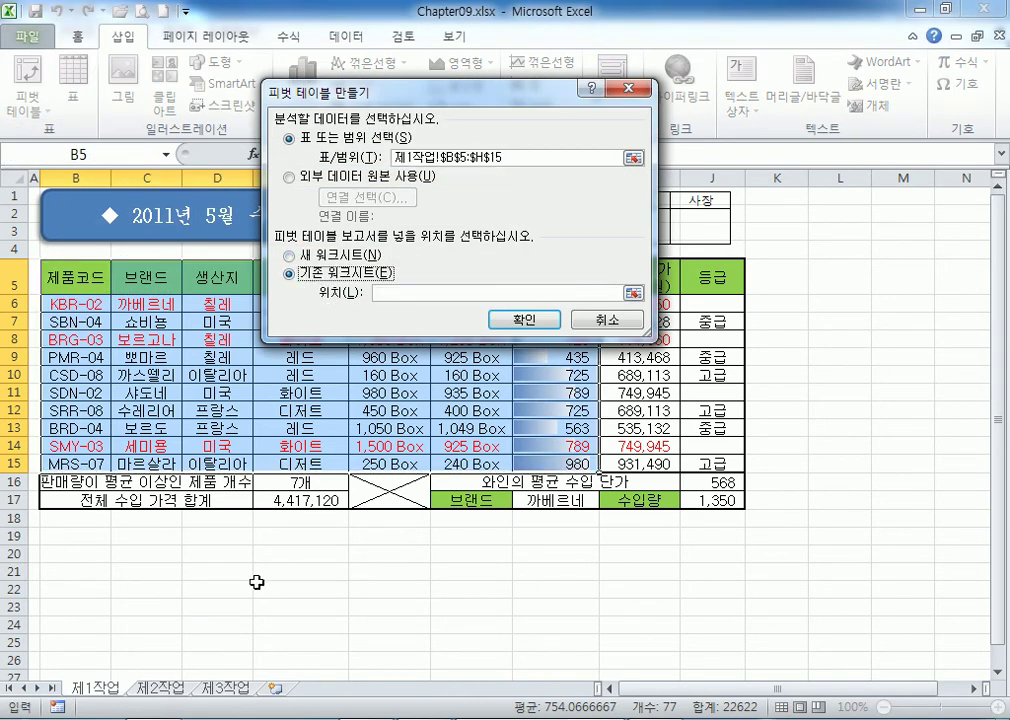
pyautogui.click(218, 690)
pyautogui.click(65, 212)
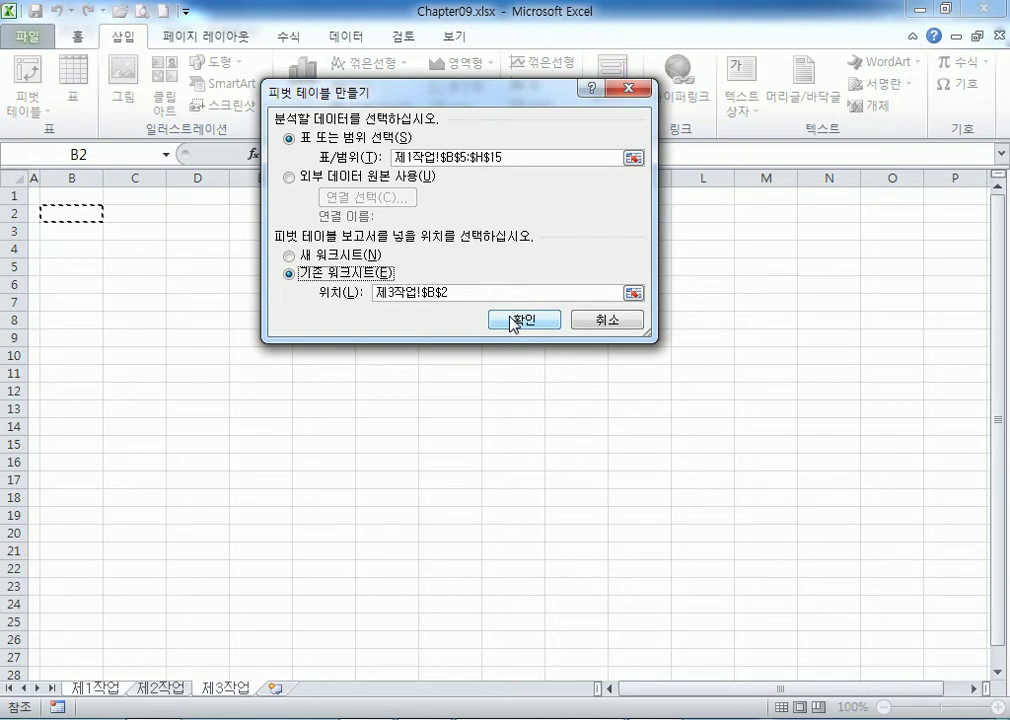
pyautogui.click(83, 229)
pyautogui.click(84, 215)
pyautogui.click(524, 320)
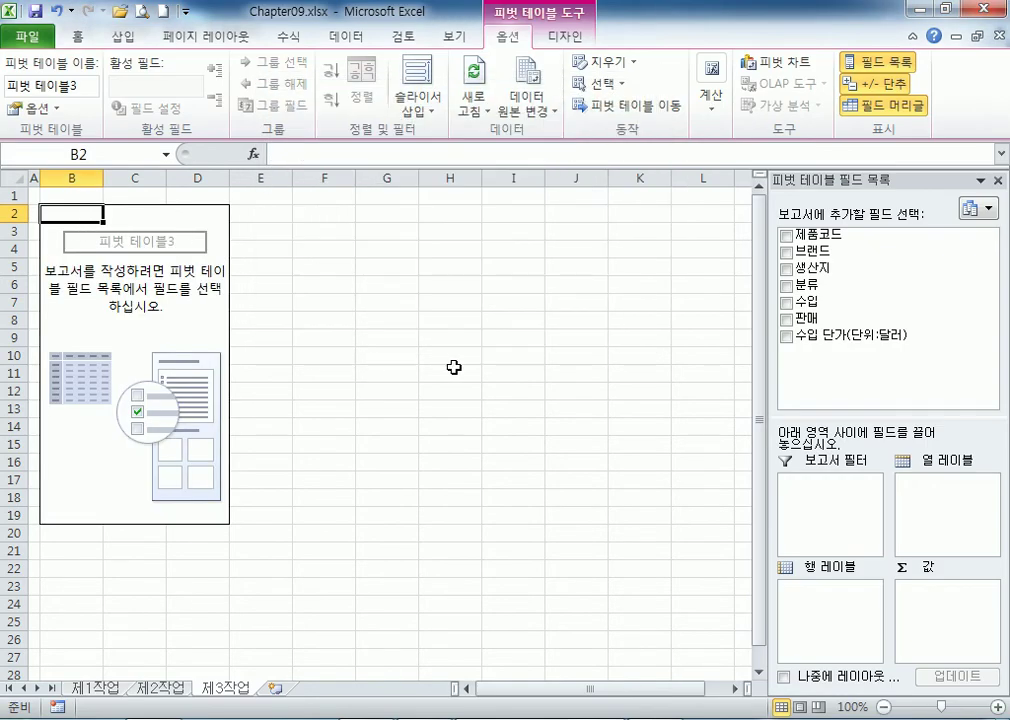
# Undock the pivot table field list over the sheet and add the 생산지 field to the column labels.
pyautogui.moveTo(823, 179); pyautogui.dragTo(475, 100)
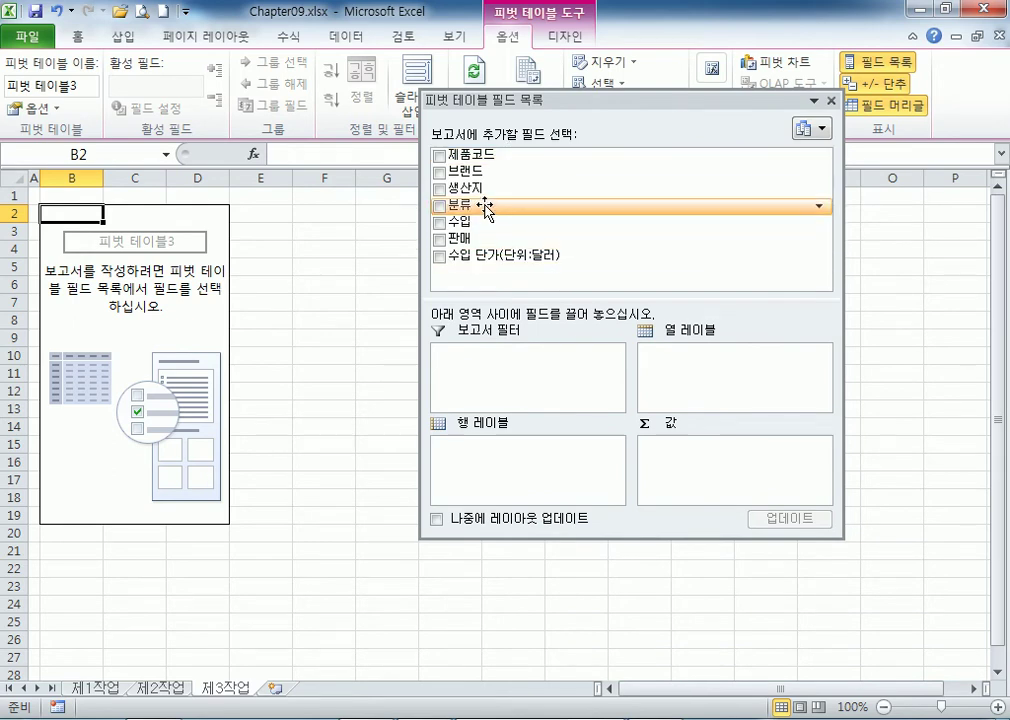
pyautogui.moveTo(465, 188); pyautogui.dragTo(692, 380)
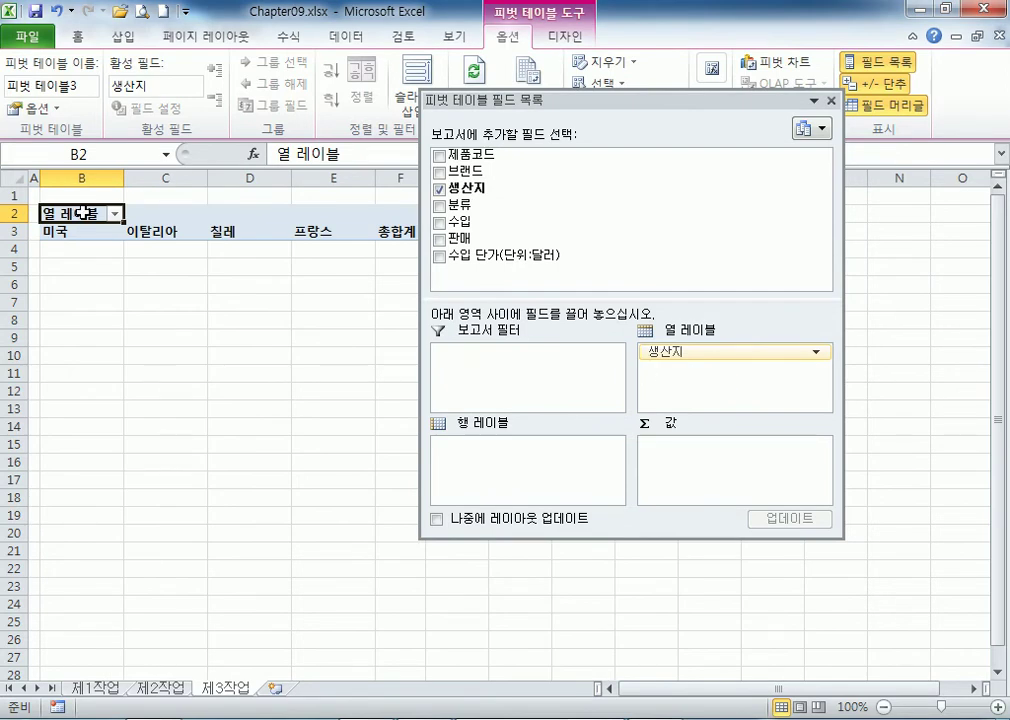
pyautogui.click(116, 215)
pyautogui.press('Escape')
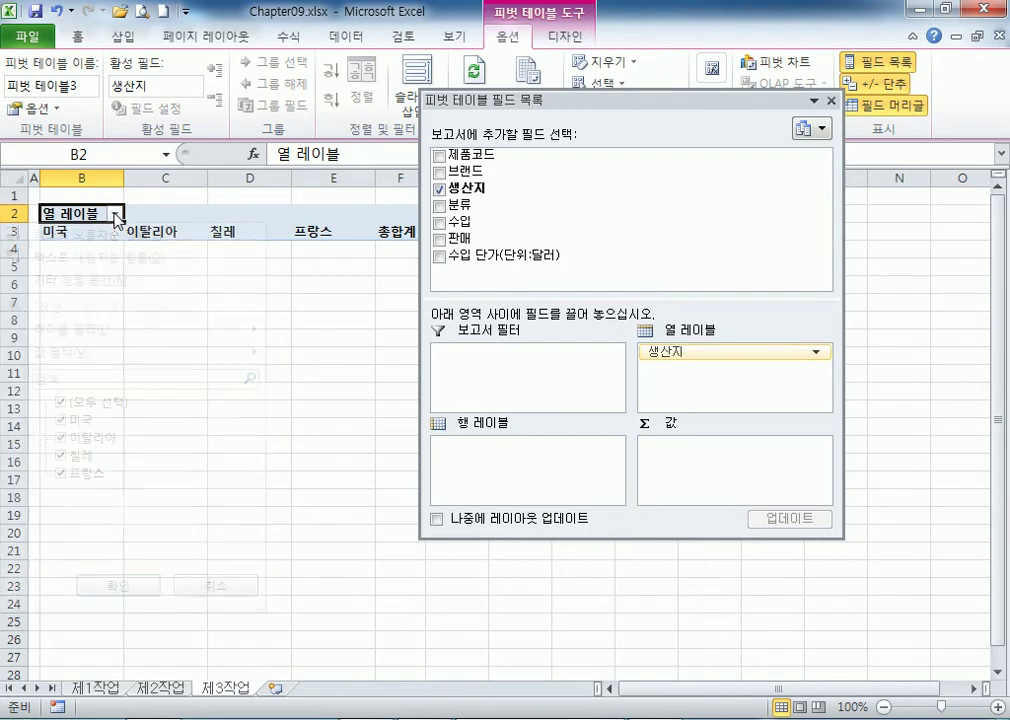
# Rename the column labels header in B2 to 생산지, and undo the renaming.
pyautogui.write('생산지')
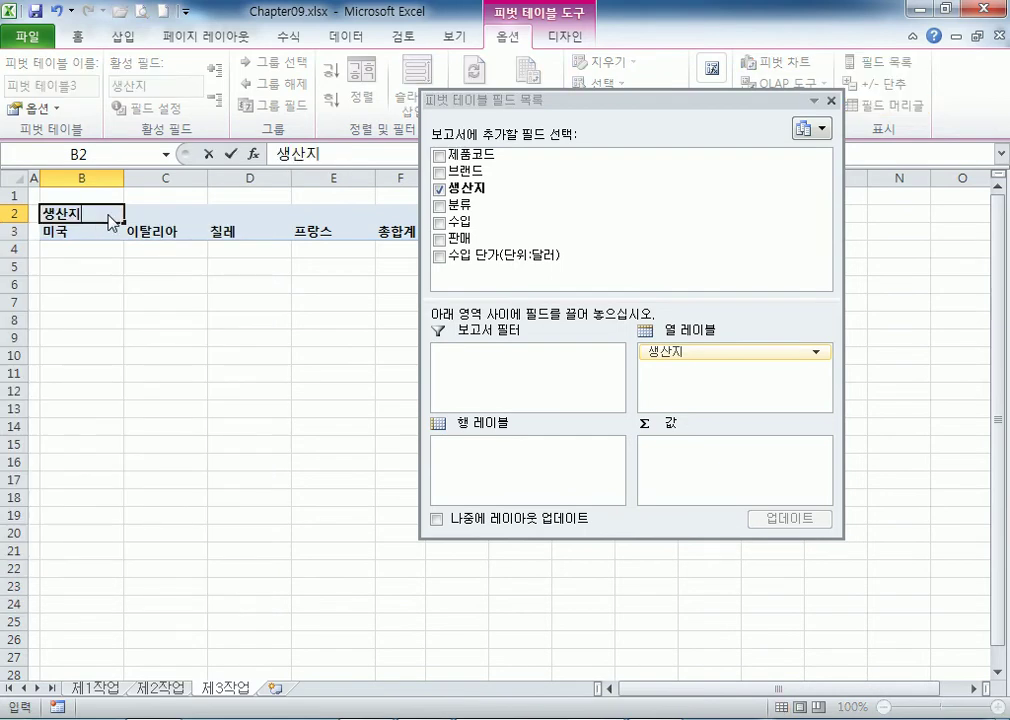
pyautogui.press('Return')
pyautogui.click(63, 213)
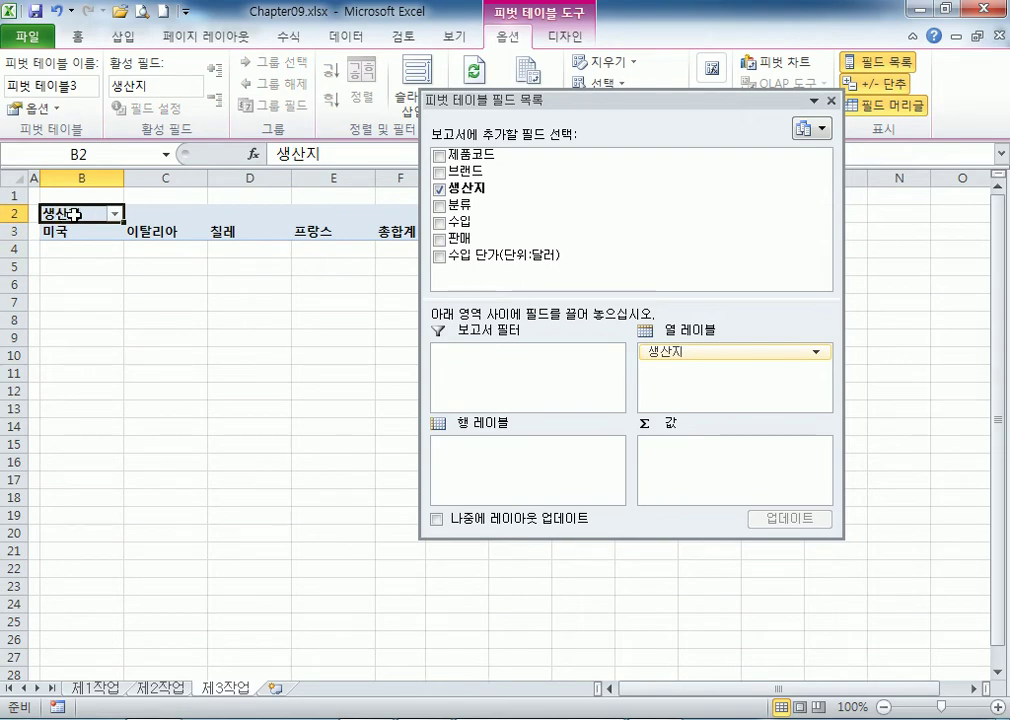
pyautogui.hotkey('ctrl', 'z')
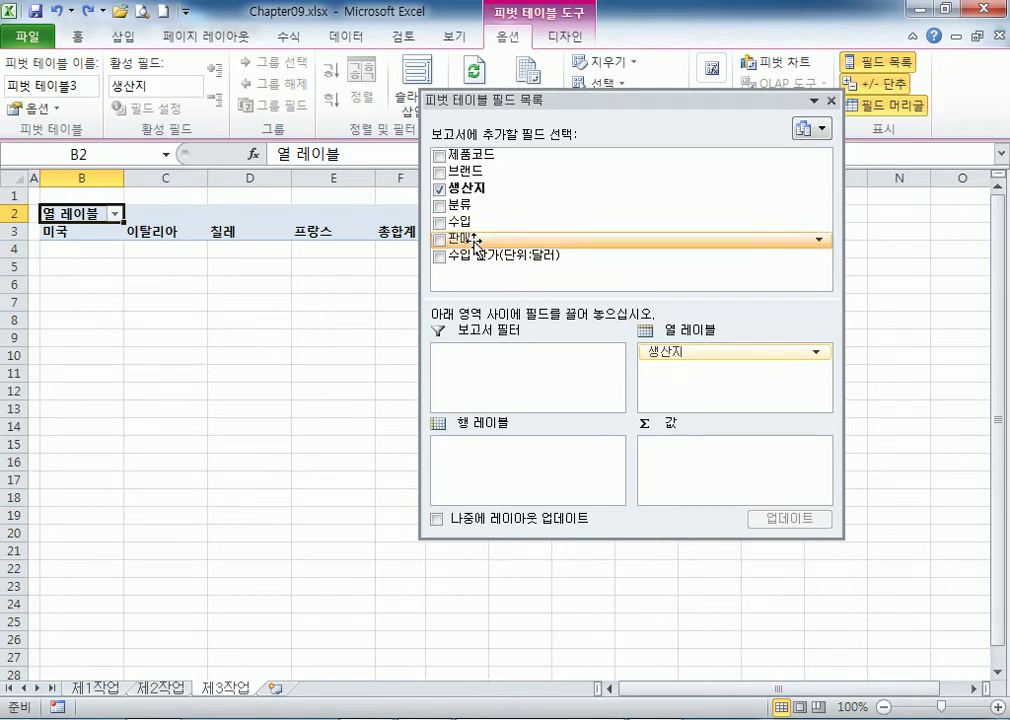
# Add the 판매 field to the row labels of the pivot table.
pyautogui.moveTo(474, 242); pyautogui.dragTo(512, 467)
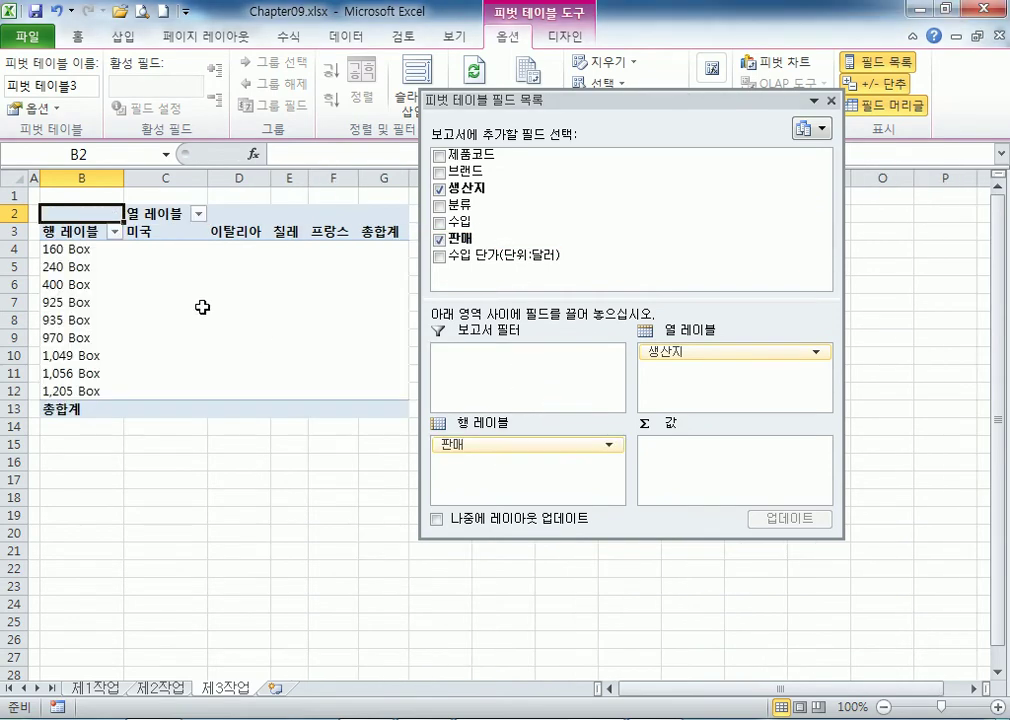
# Rename the row labels header in B3 to 판매, and undo the renaming.
pyautogui.doubleClick(75, 231)
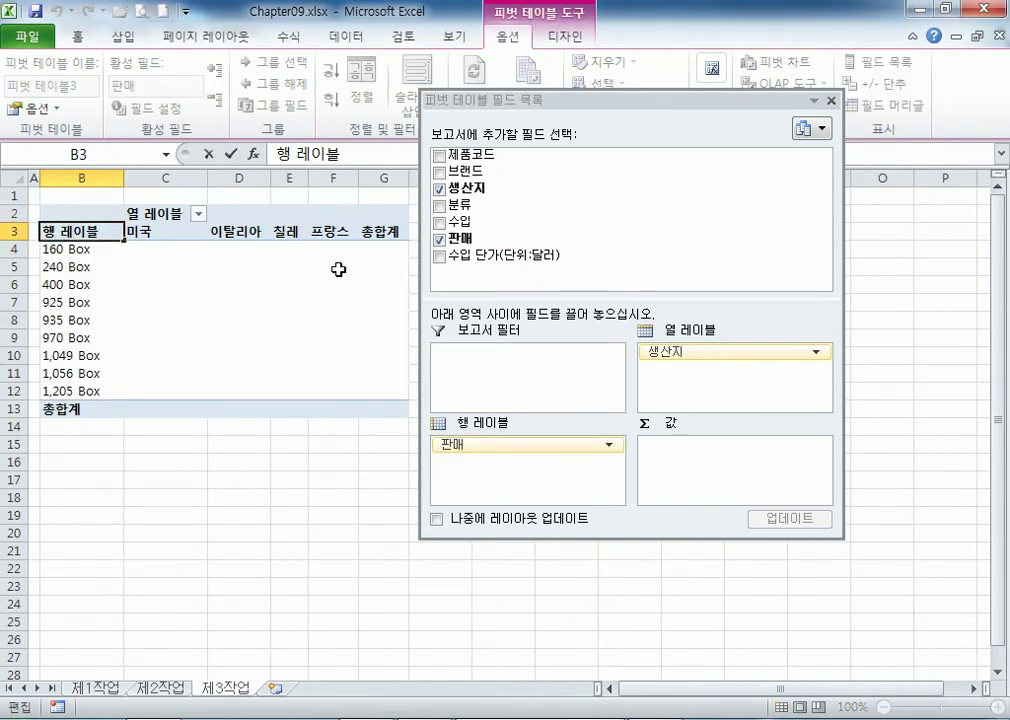
pyautogui.press('End')
pyautogui.hotkey('shift', 'Home')
pyautogui.write('ㅠㅏㄴㅇ')
pyautogui.press('BackSpace')
pyautogui.press('BackSpace')
pyautogui.press('BackSpace')
pyautogui.press('BackSpace')
pyautogui.write('판매')
pyautogui.press('Return')
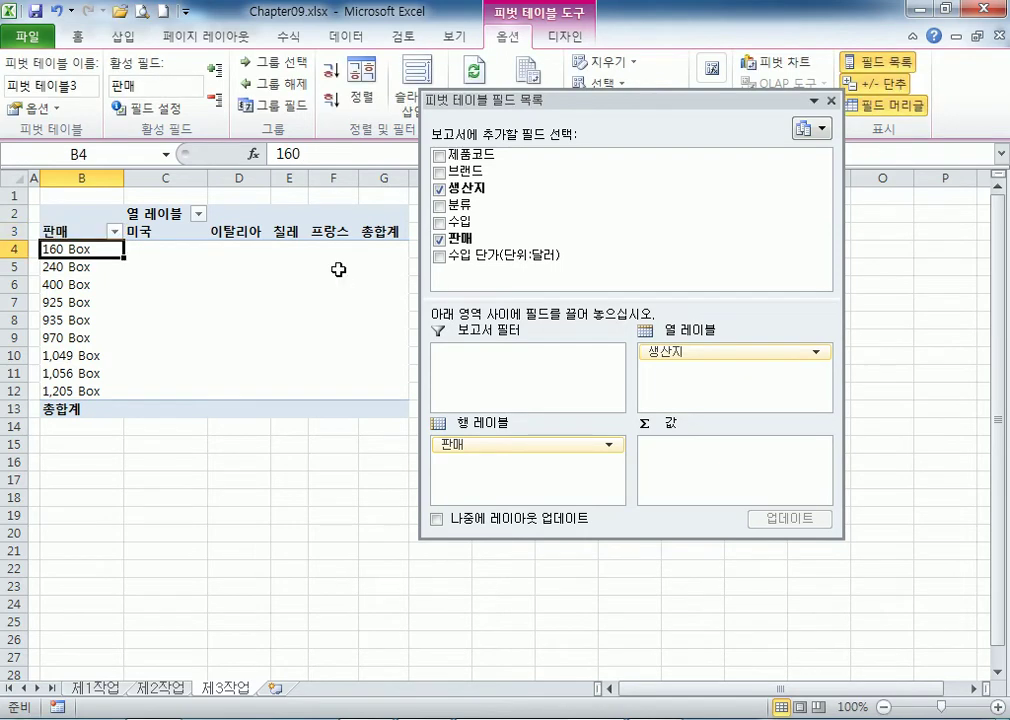
pyautogui.hotkey('ctrl', 'z')
# Add the 분류 field as the report filter of the pivot table and select its label cell.
pyautogui.click(101, 210)
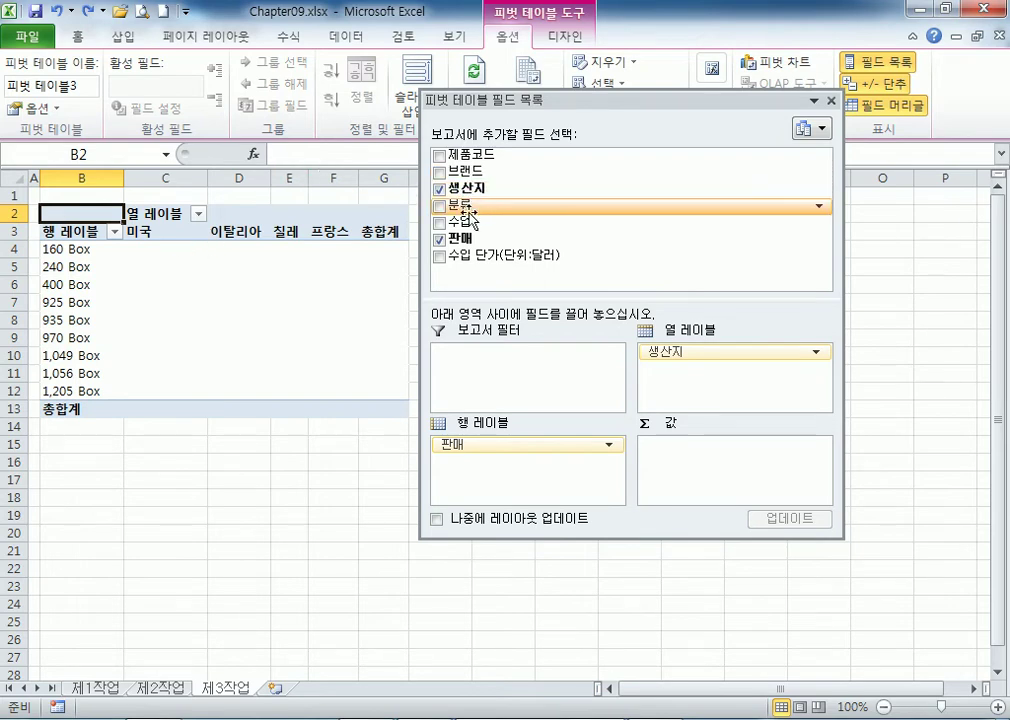
pyautogui.moveTo(472, 210); pyautogui.dragTo(532, 390)
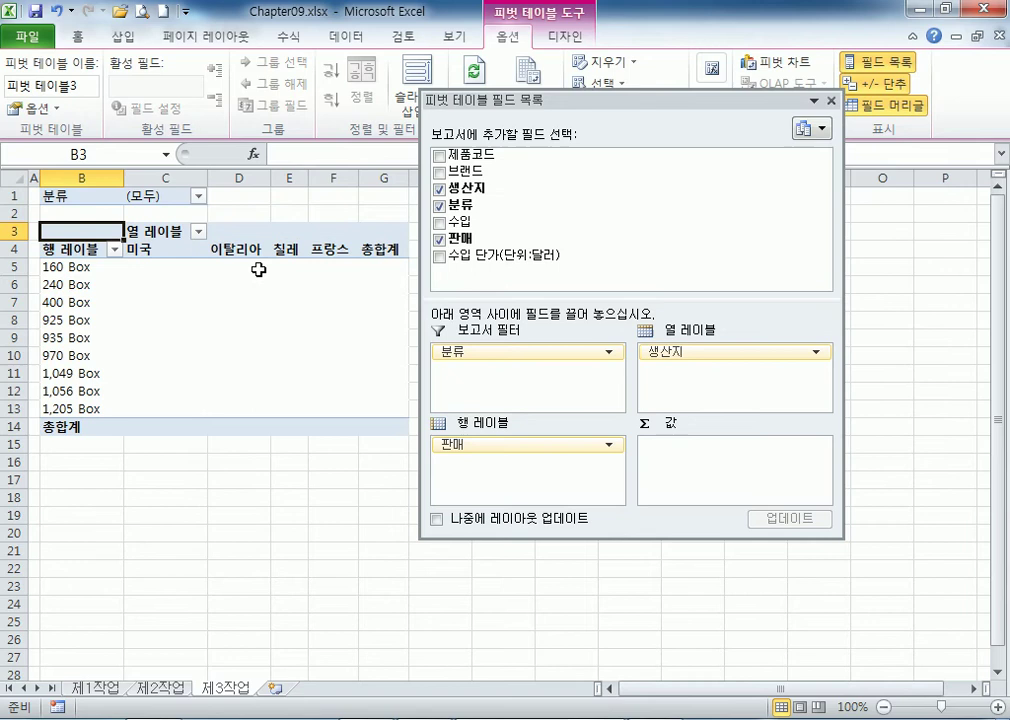
pyautogui.click(80, 194)
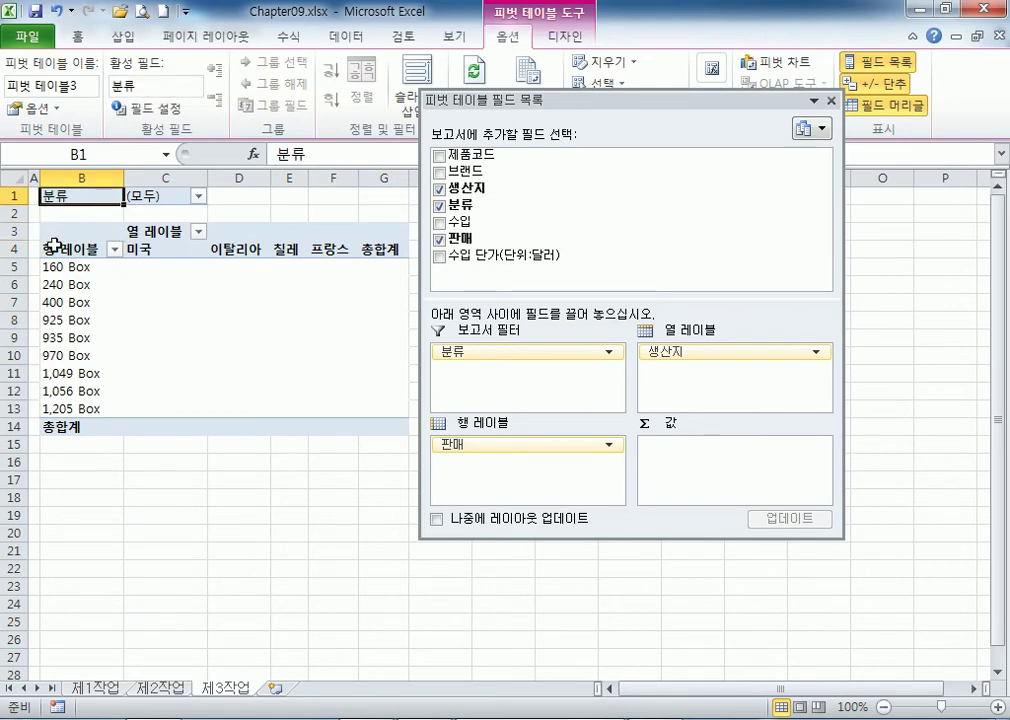
# Insert a blank row above row 1 so the 분류 report filter starts in cell B2.
pyautogui.click(7, 197)
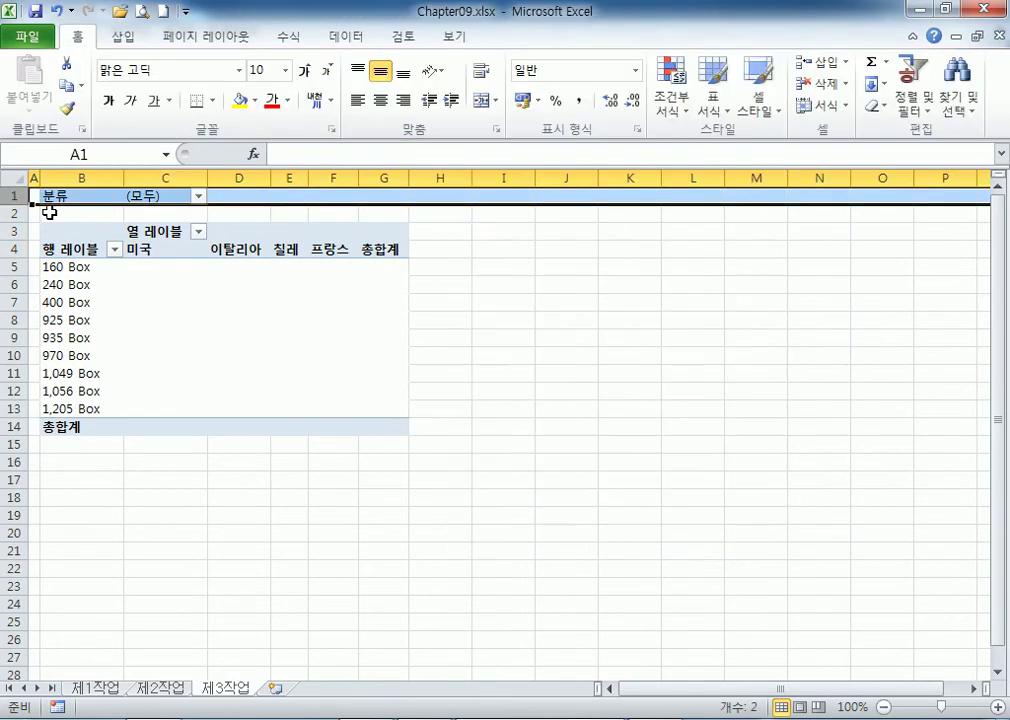
pyautogui.click(101, 236)
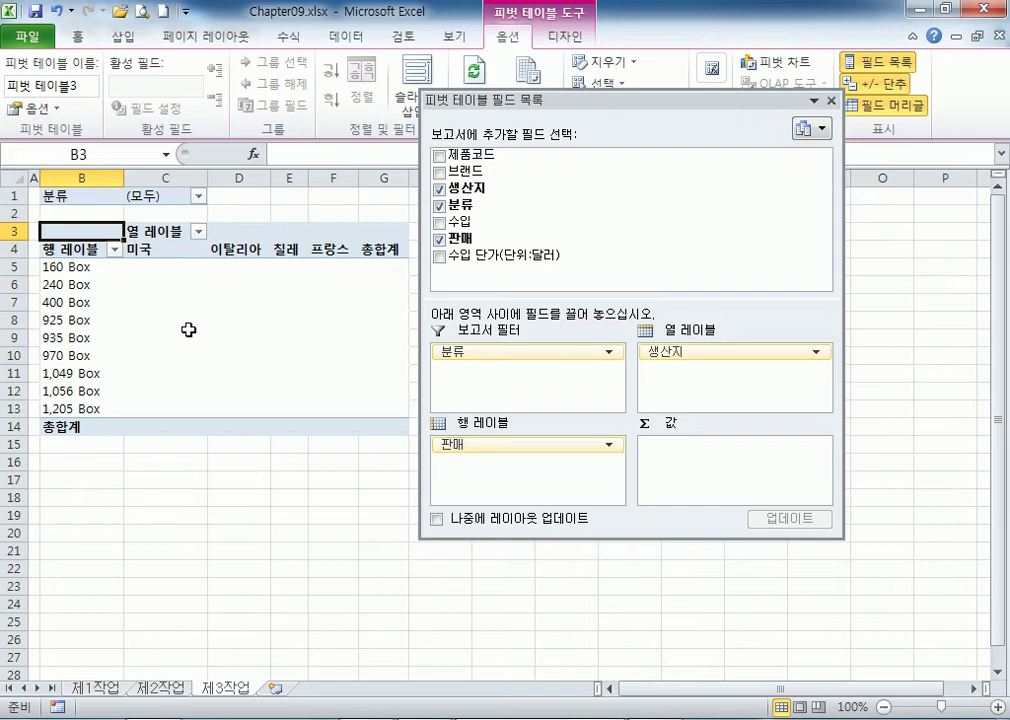
pyautogui.click(70, 197)
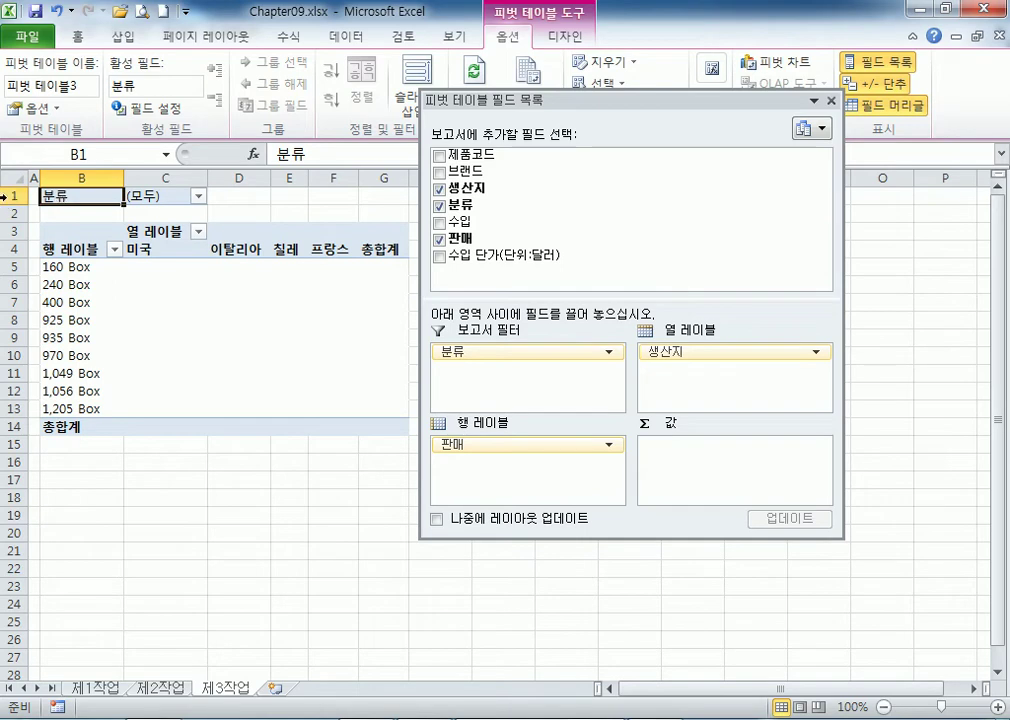
pyautogui.click(12, 196)
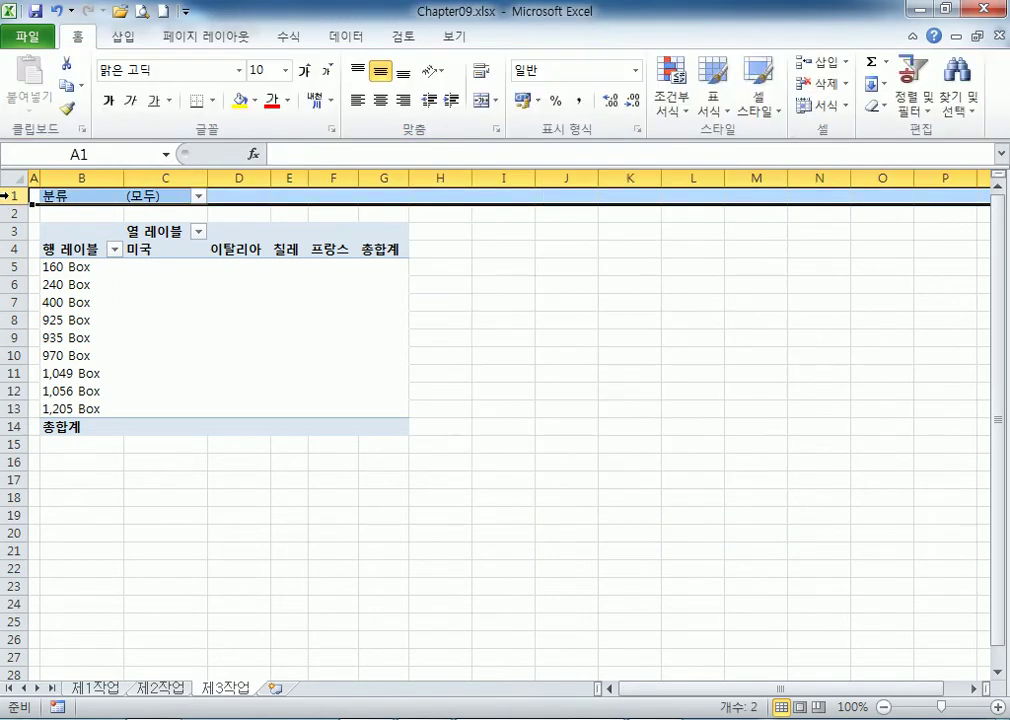
pyautogui.rightClick(14, 196)
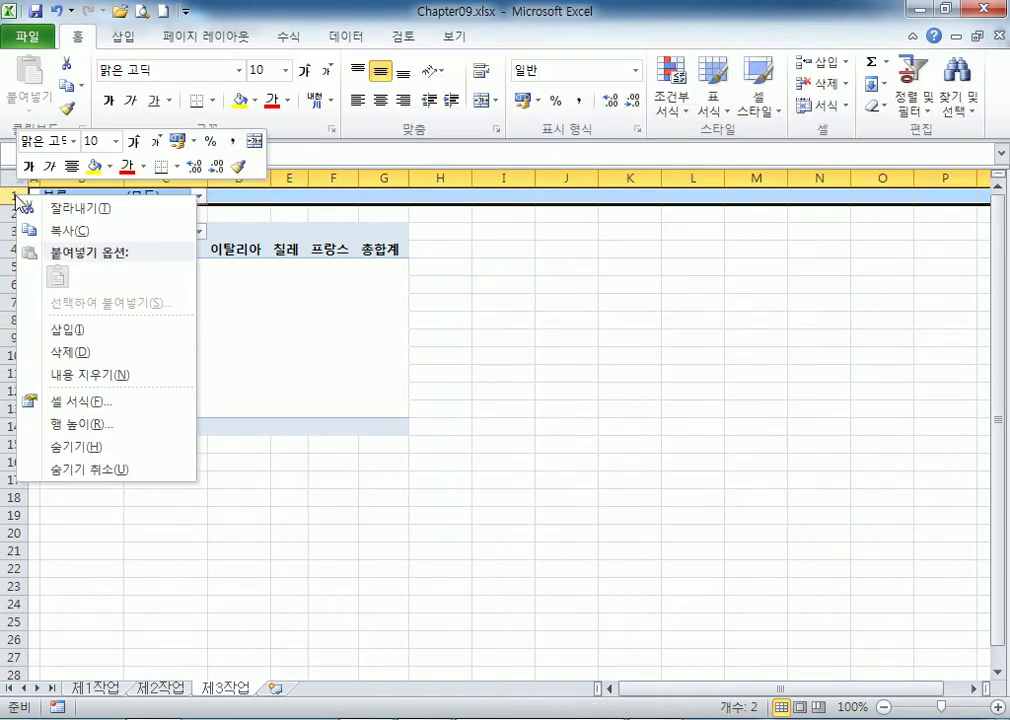
pyautogui.click(72, 330)
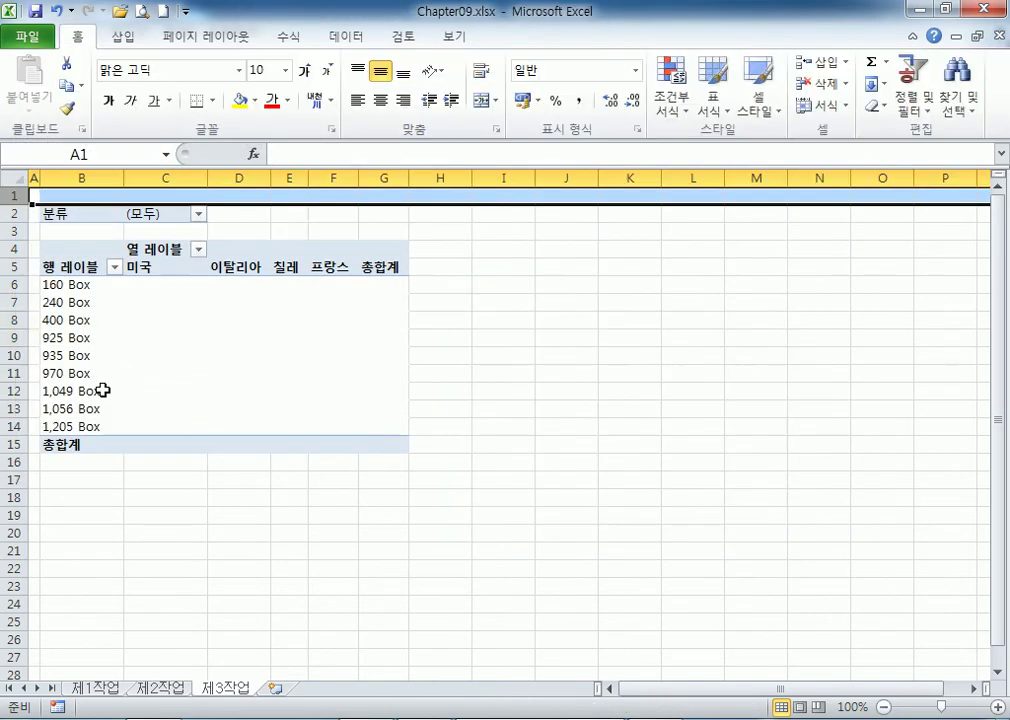
# Add 브랜드 and 수입 단가(단위:달러) to the pivot table's values area, moving the field list higher over the sheet.
pyautogui.click(163, 320)
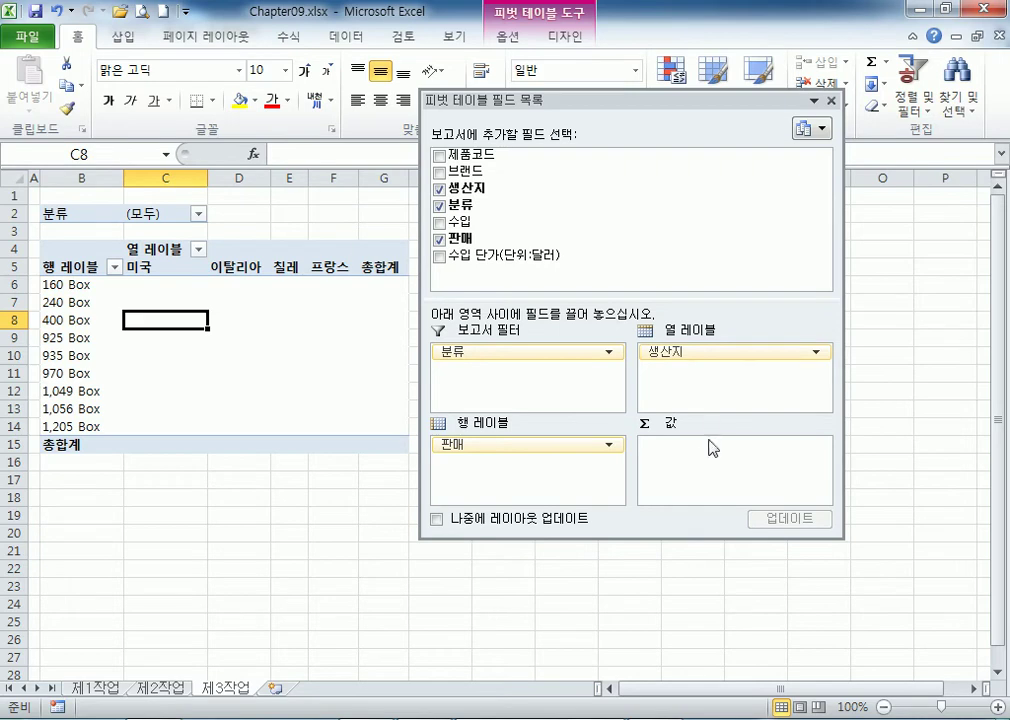
pyautogui.moveTo(600, 101); pyautogui.dragTo(597, 61)
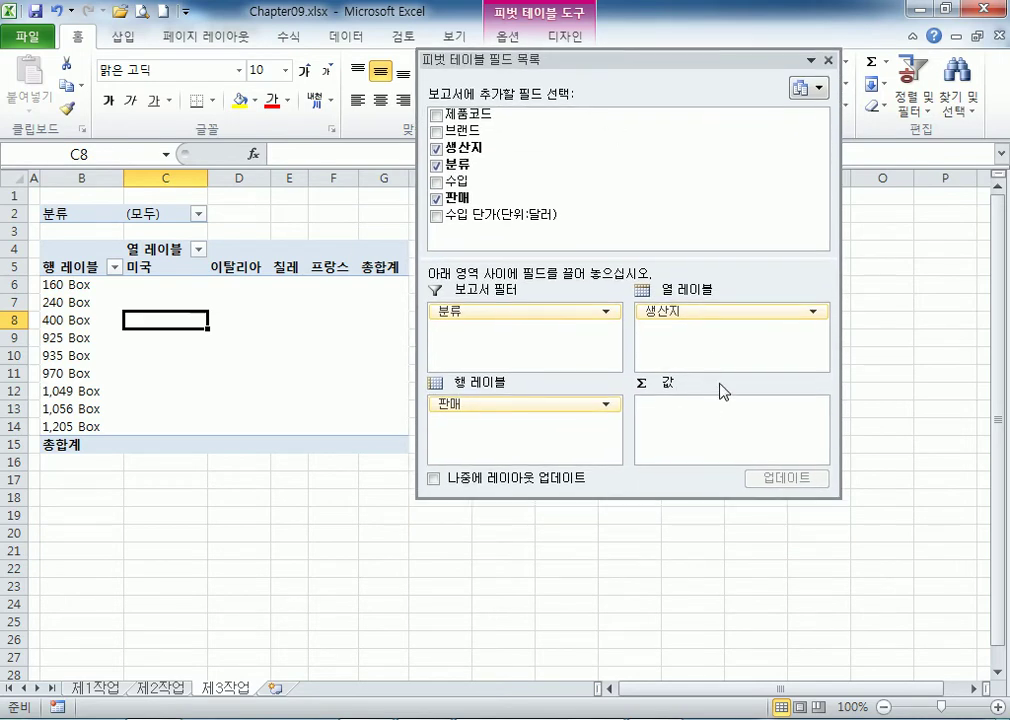
pyautogui.moveTo(462, 131); pyautogui.dragTo(677, 447)
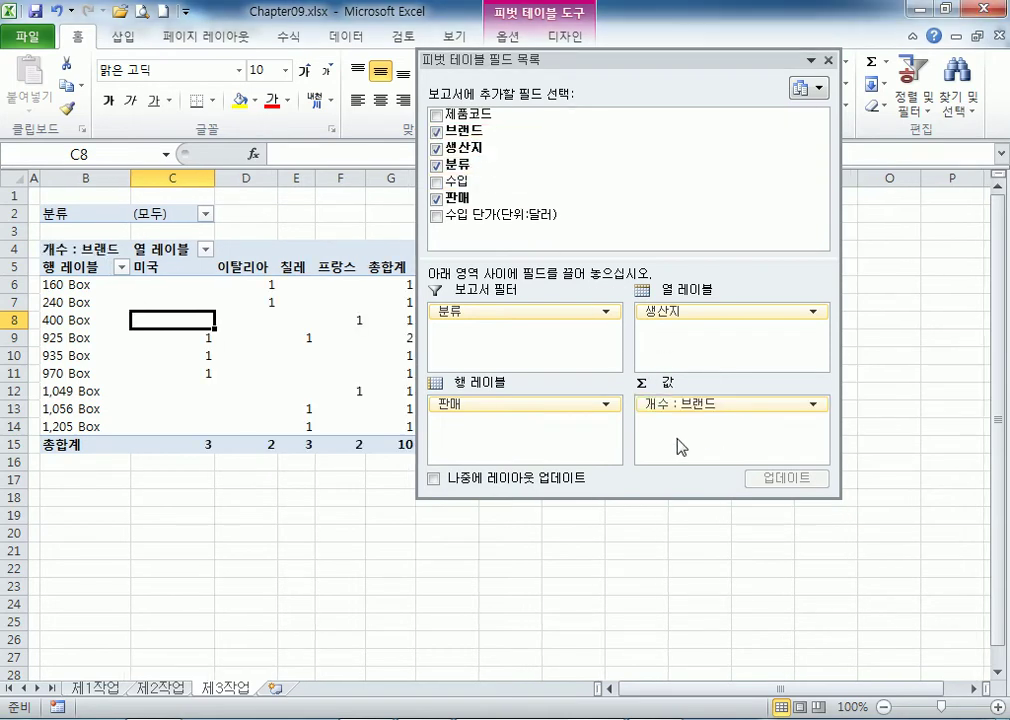
pyautogui.moveTo(486, 215); pyautogui.dragTo(690, 445)
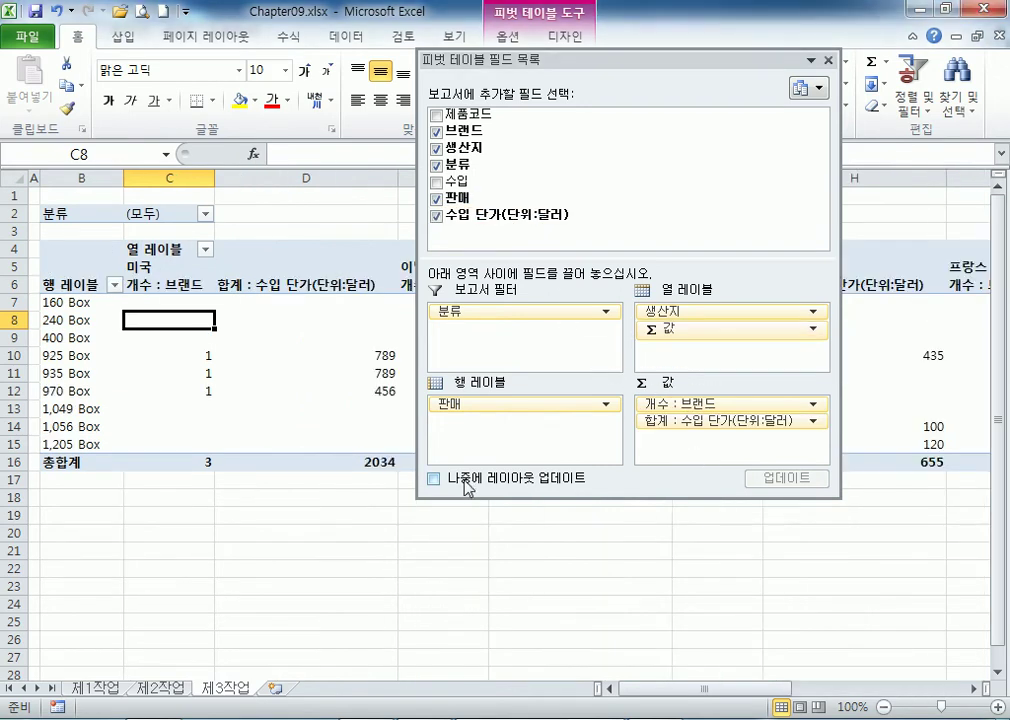
# Move the field list off the pivot table and compare its 브랜드 and 수입 단가 value headers with the source header on 제1작업.
pyautogui.moveTo(547, 68); pyautogui.dragTo(760, 150)
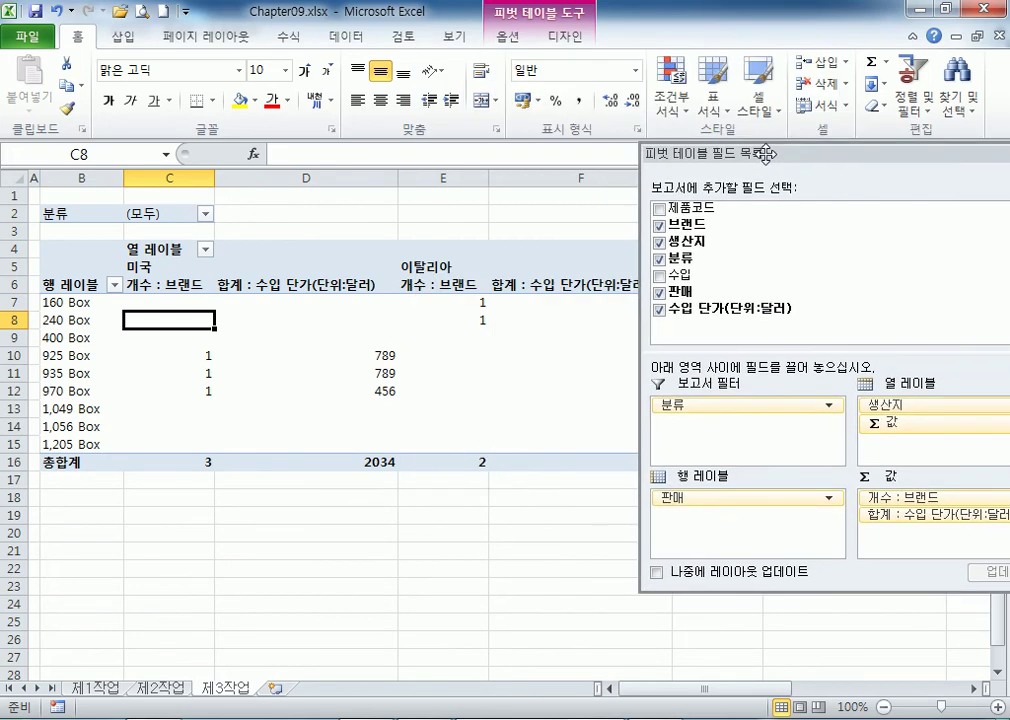
pyautogui.click(176, 284)
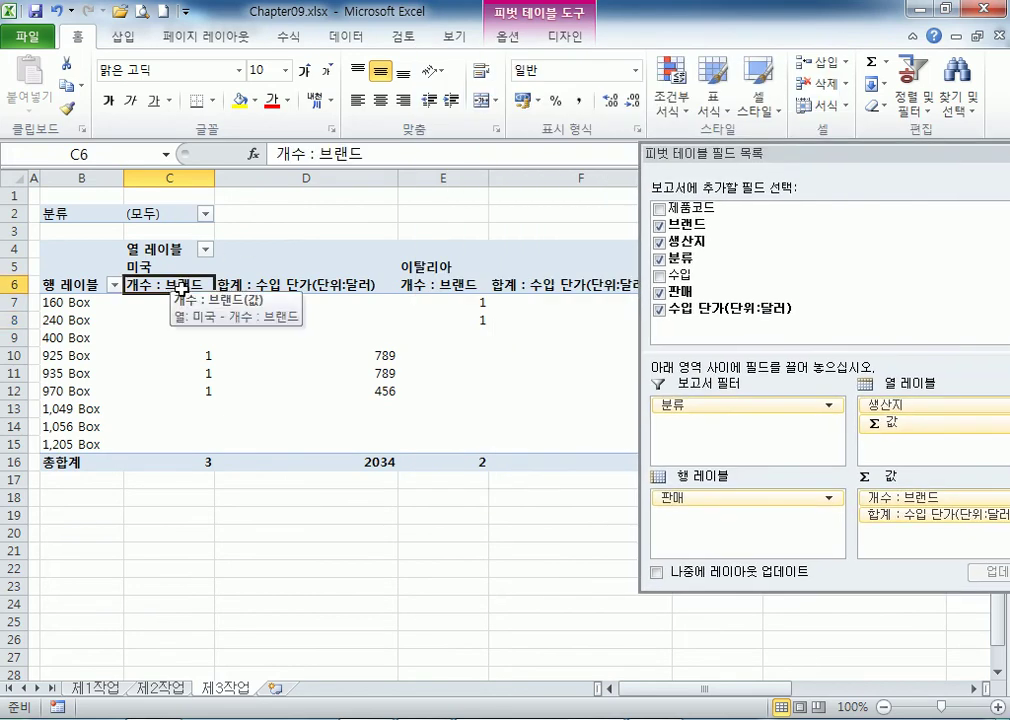
pyautogui.click(266, 284)
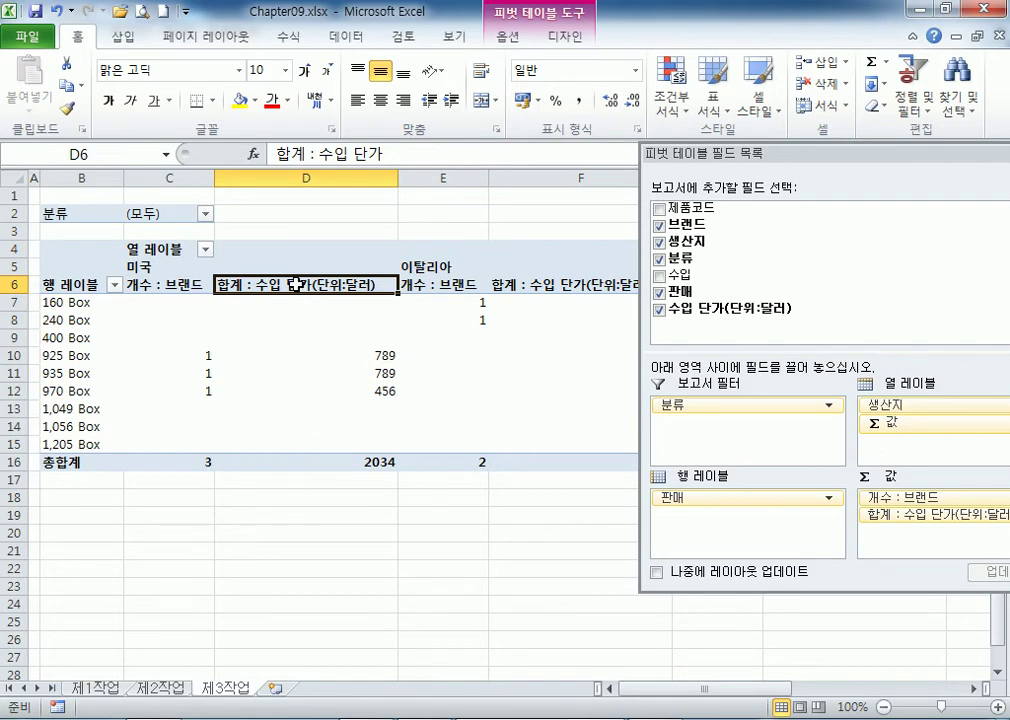
pyautogui.click(104, 677)
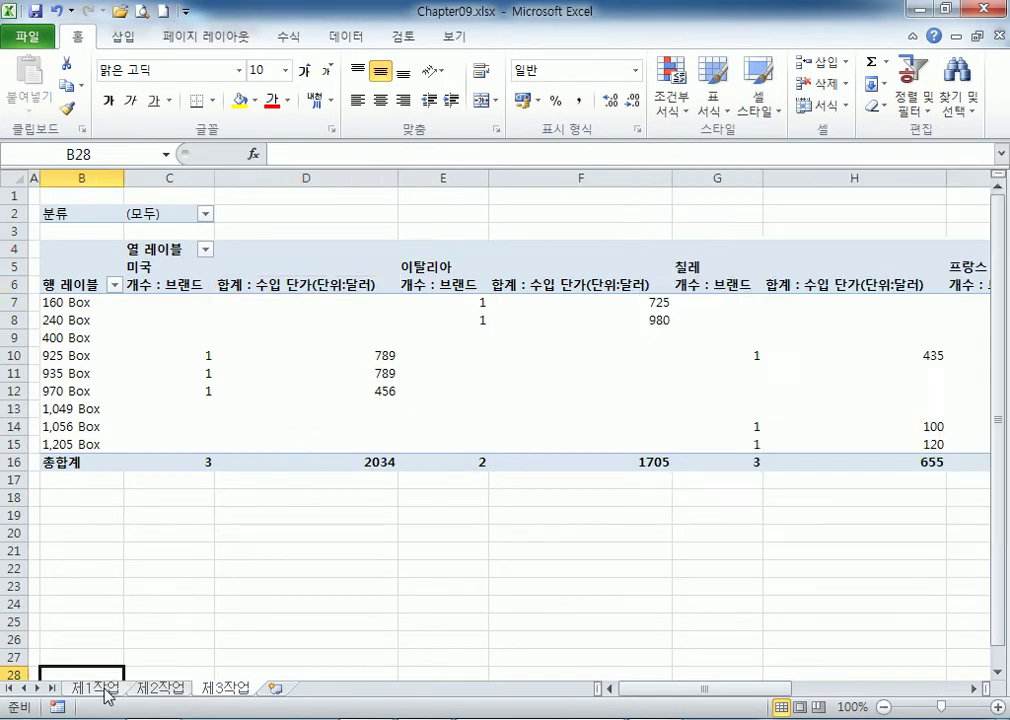
pyautogui.click(100, 688)
pyautogui.click(566, 285)
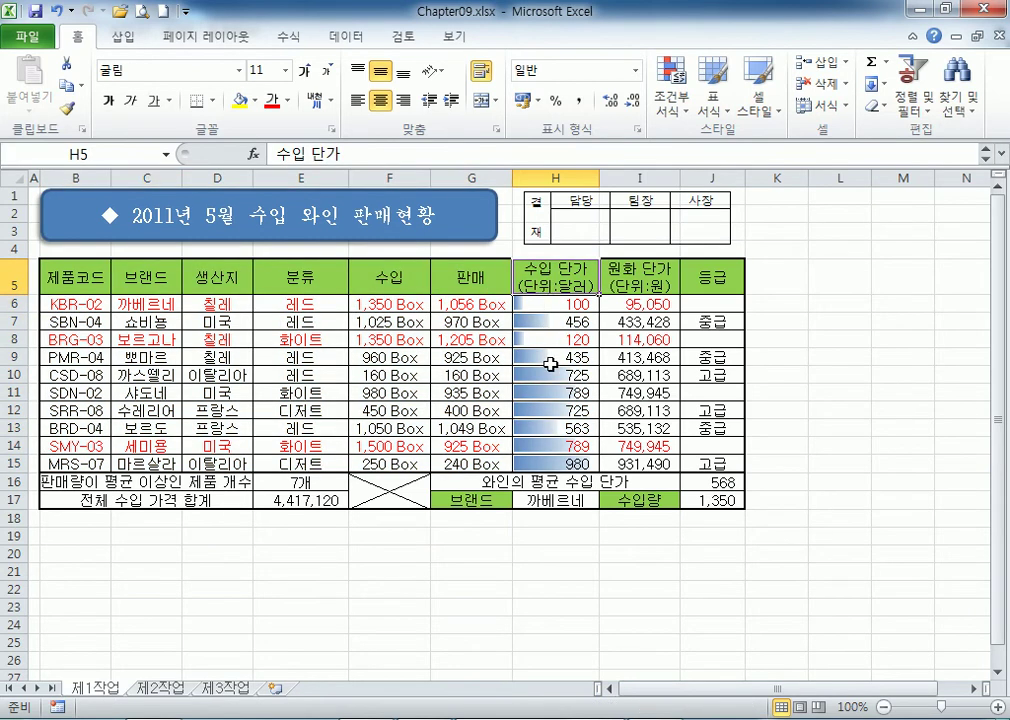
pyautogui.click(228, 688)
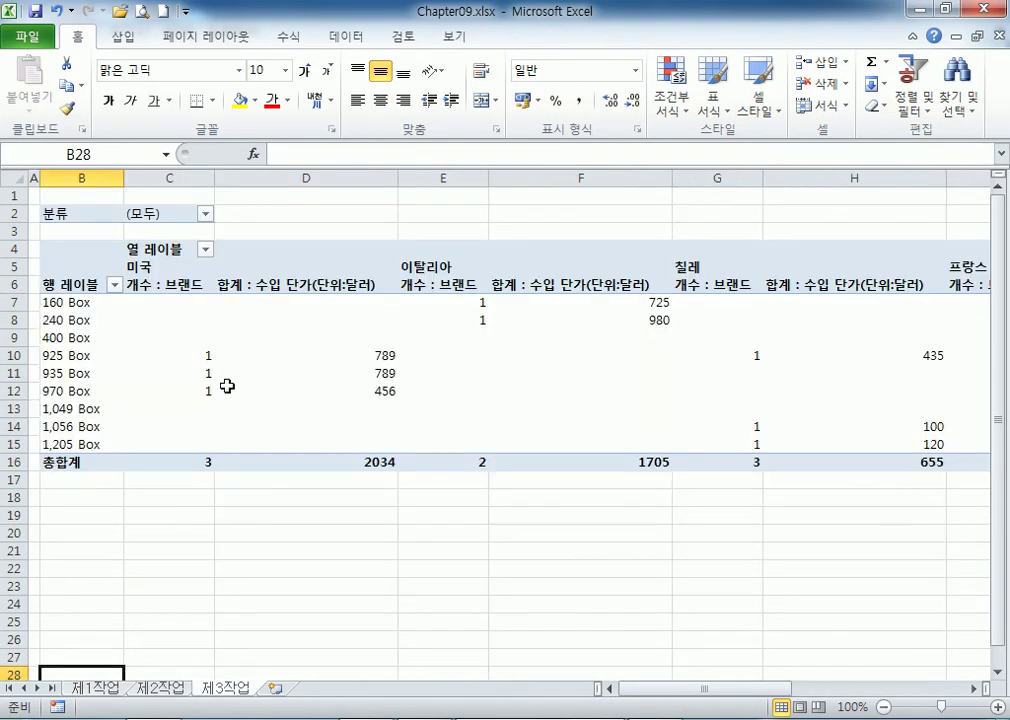
pyautogui.click(266, 289)
pyautogui.click(268, 290)
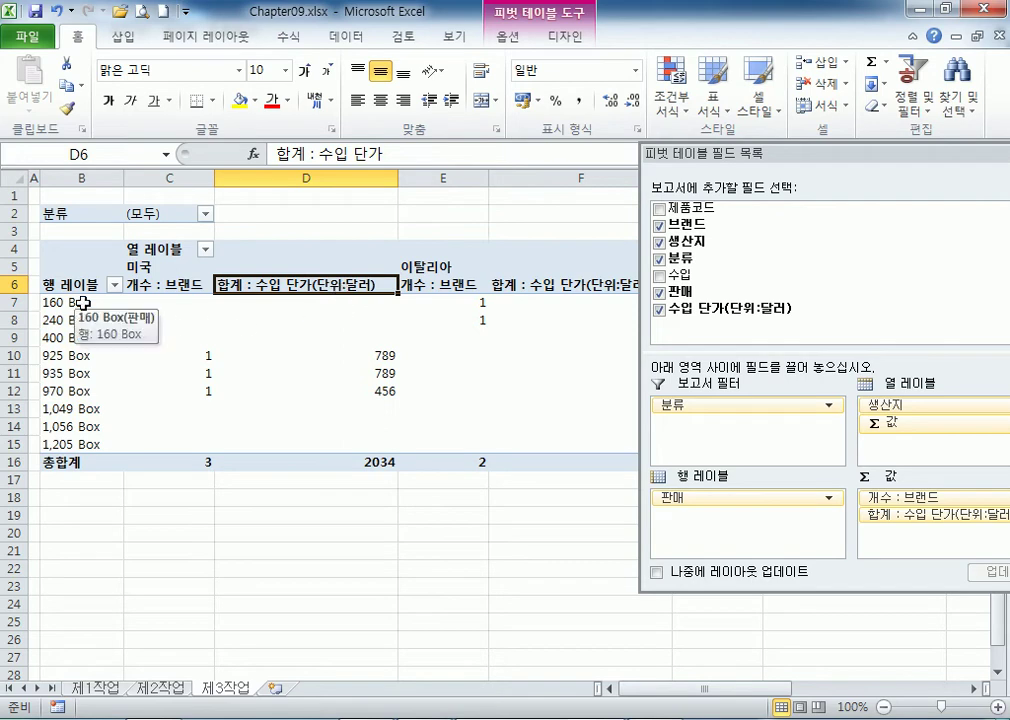
# Group the 판매 row labels of the pivot table, starting at 250 and ending at 1000, in intervals of 250.
pyautogui.click(50, 304)
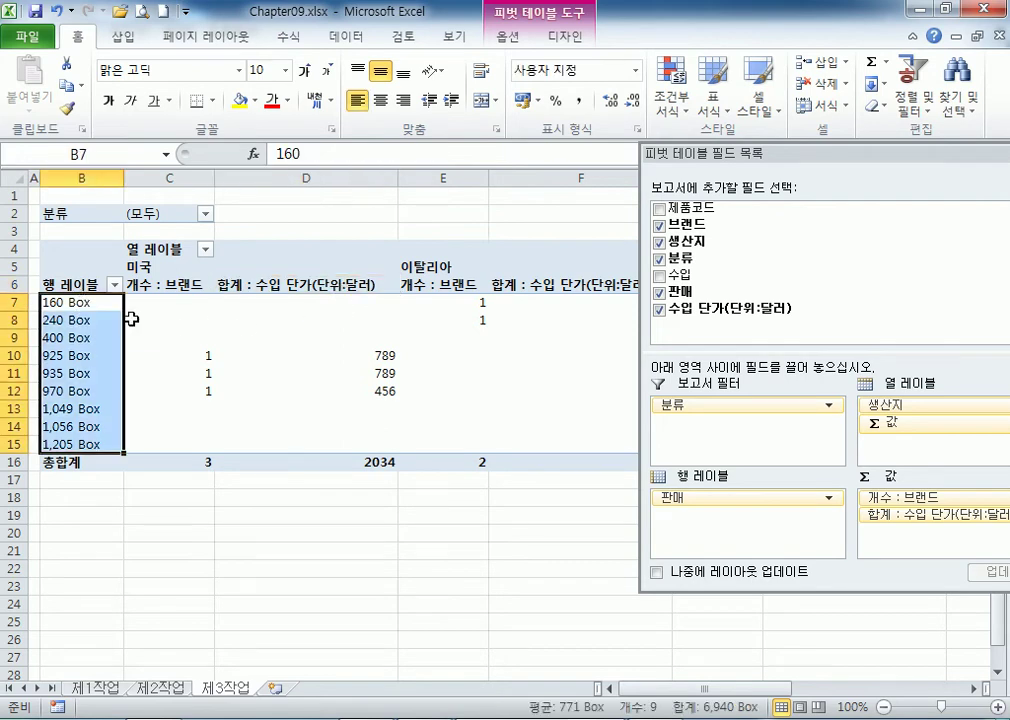
pyautogui.click(72, 301)
pyautogui.click(91, 321)
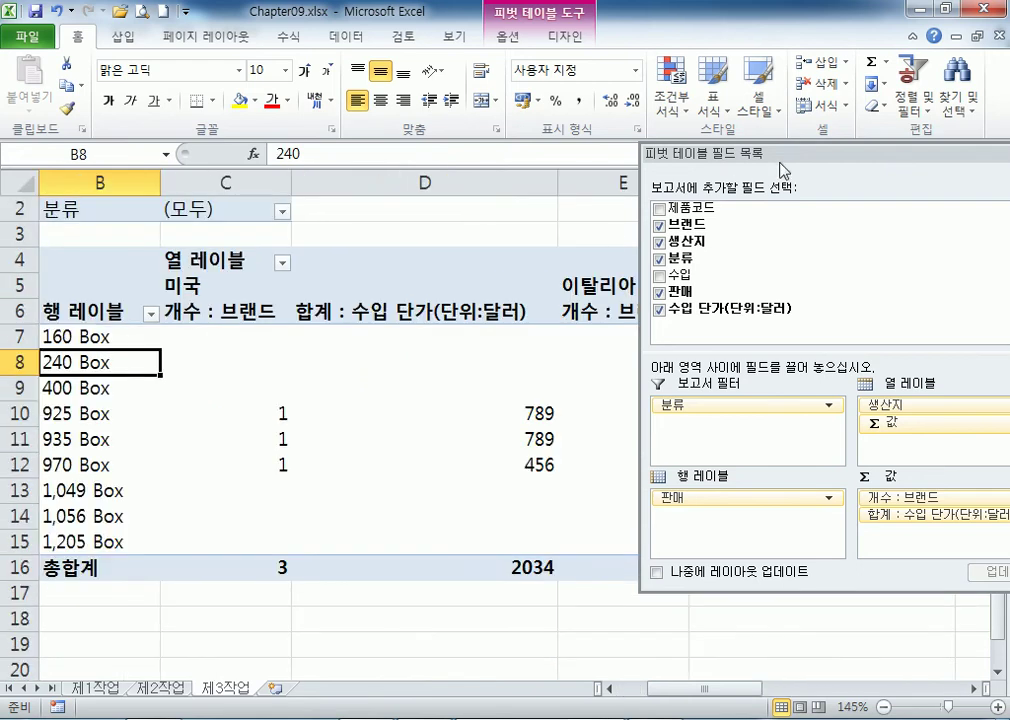
pyautogui.rightClick(112, 364)
pyautogui.click(163, 557)
pyautogui.moveTo(150, 472); pyautogui.dragTo(333, 266)
pyautogui.write('250')
pyautogui.press('Tab')
pyautogui.press('Tab')
pyautogui.write('10')
pyautogui.press('Tab')
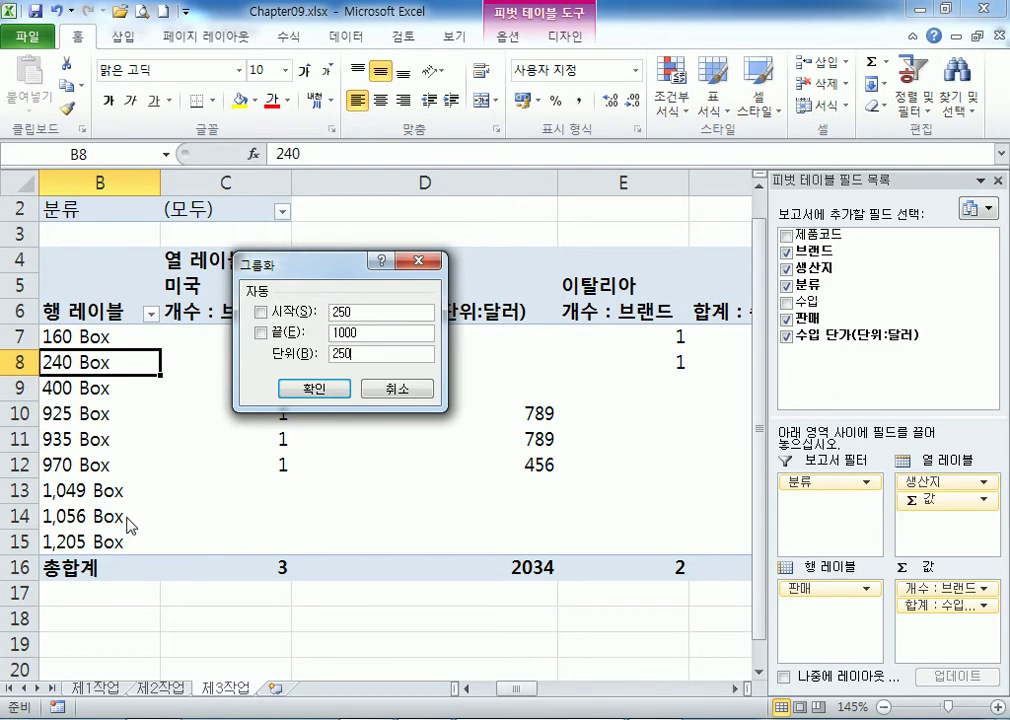
pyautogui.click(330, 388)
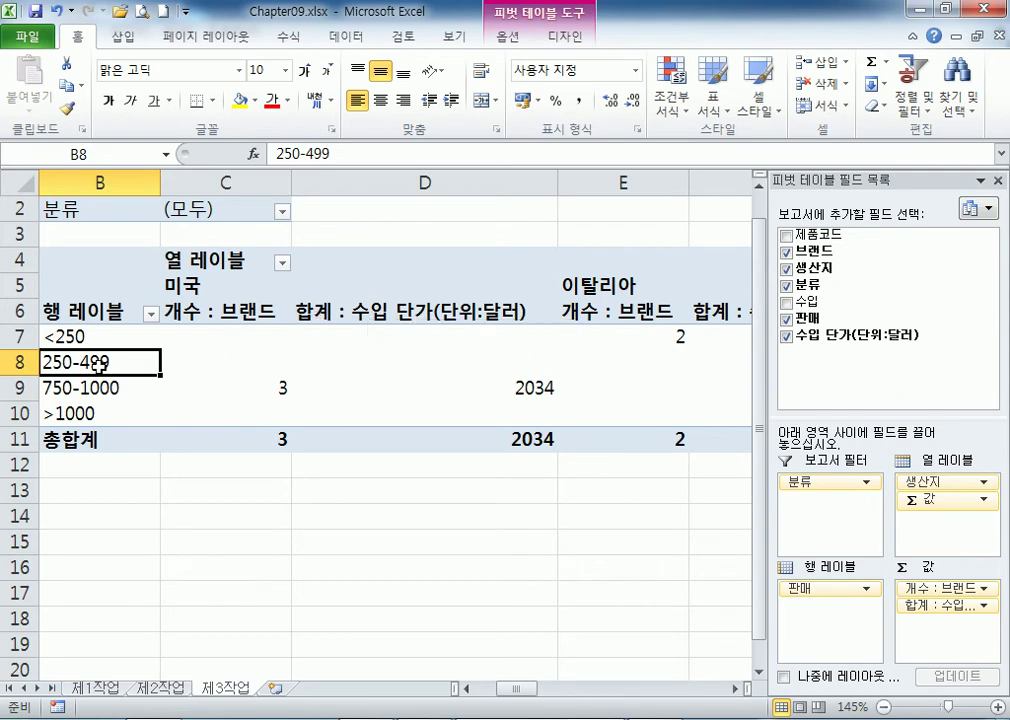
# In the pivot table options, merge and center the cells with labels and show empty cells as ***.
pyautogui.click(507, 40)
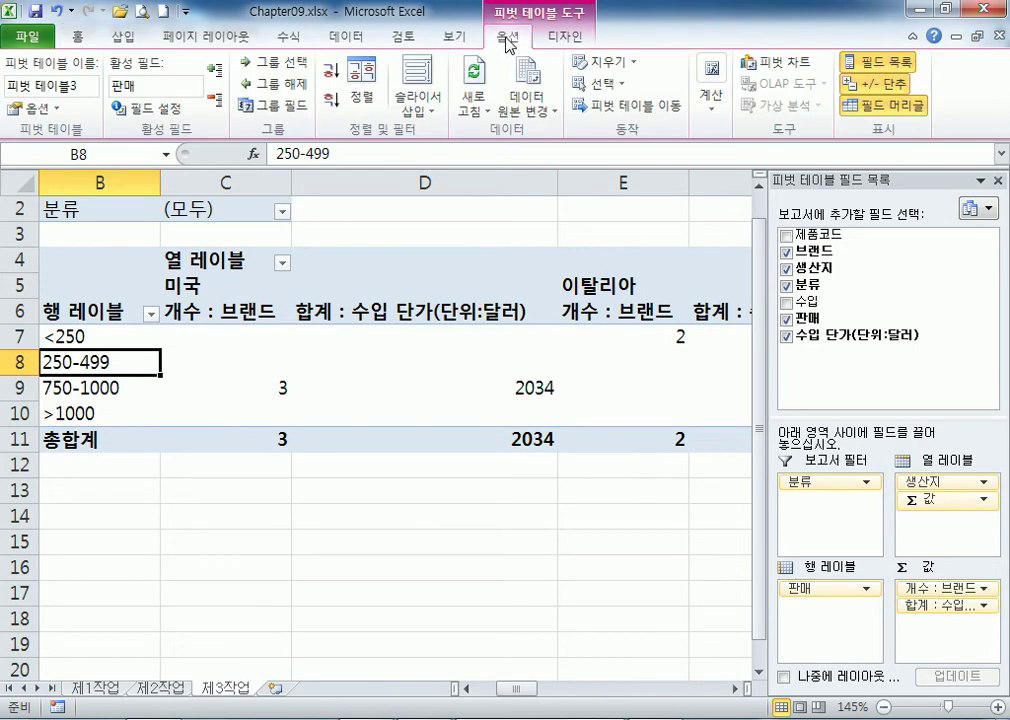
pyautogui.click(36, 111)
pyautogui.click(378, 110)
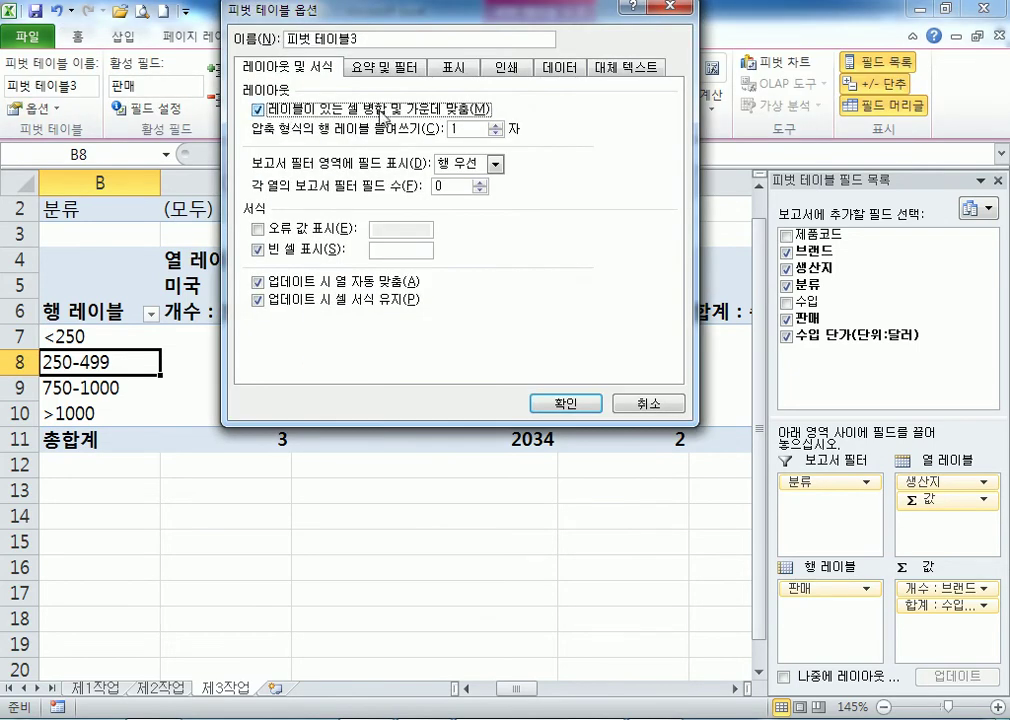
pyautogui.click(400, 250)
pyautogui.write('*')
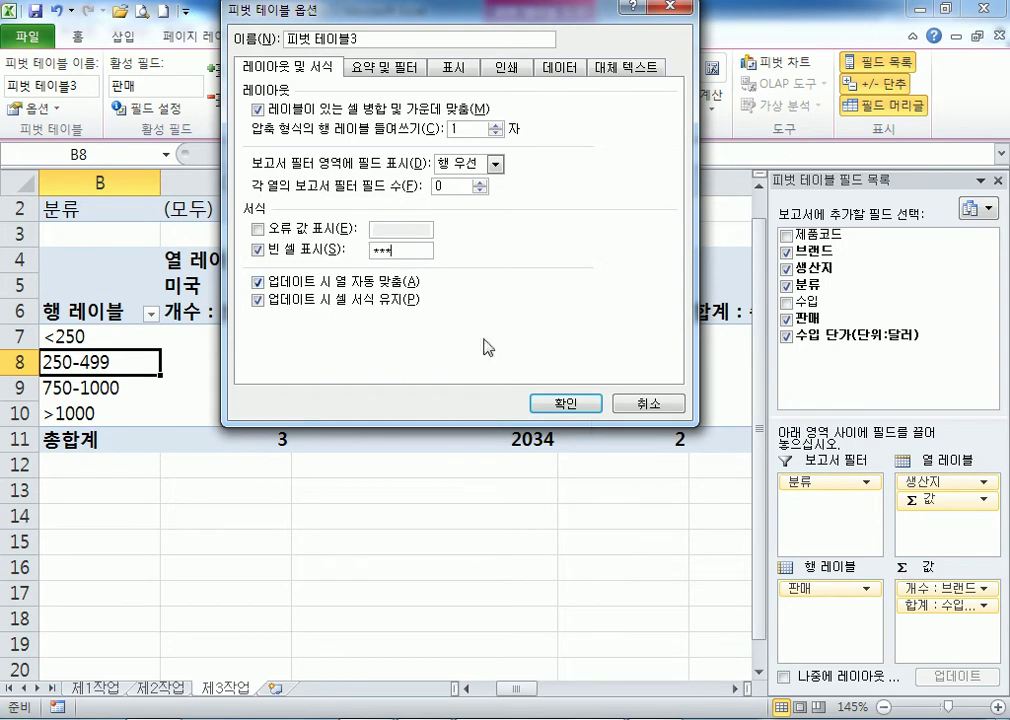
pyautogui.click(568, 404)
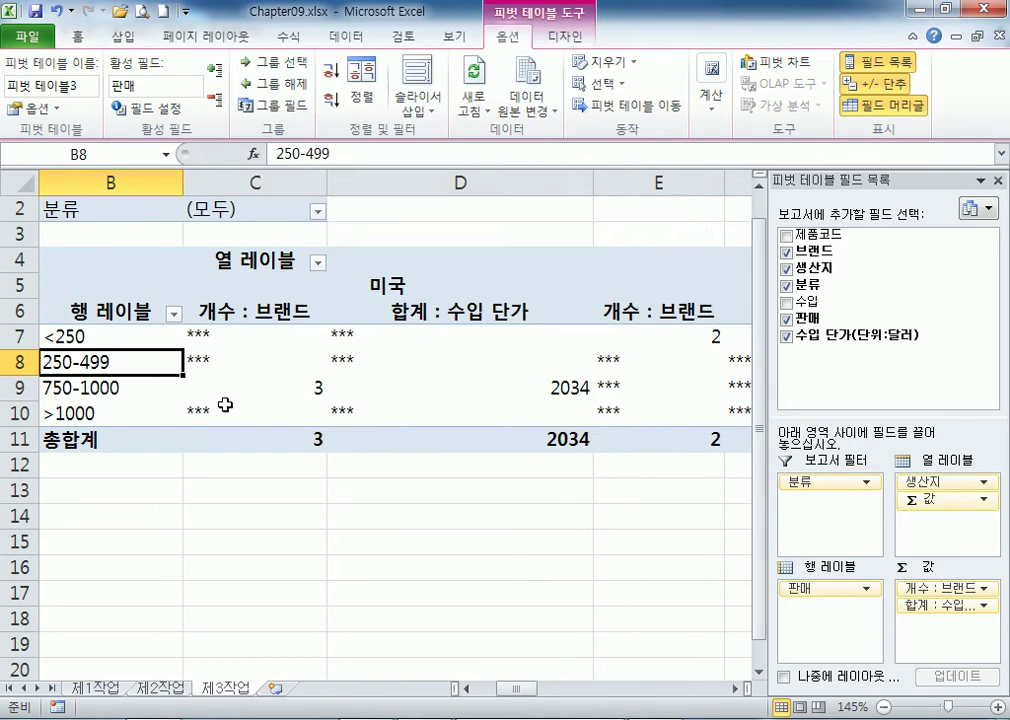
# Set the pivot table's empty-cell display to a single *.
pyautogui.click(33, 108)
pyautogui.write('*')
pyautogui.click(564, 404)
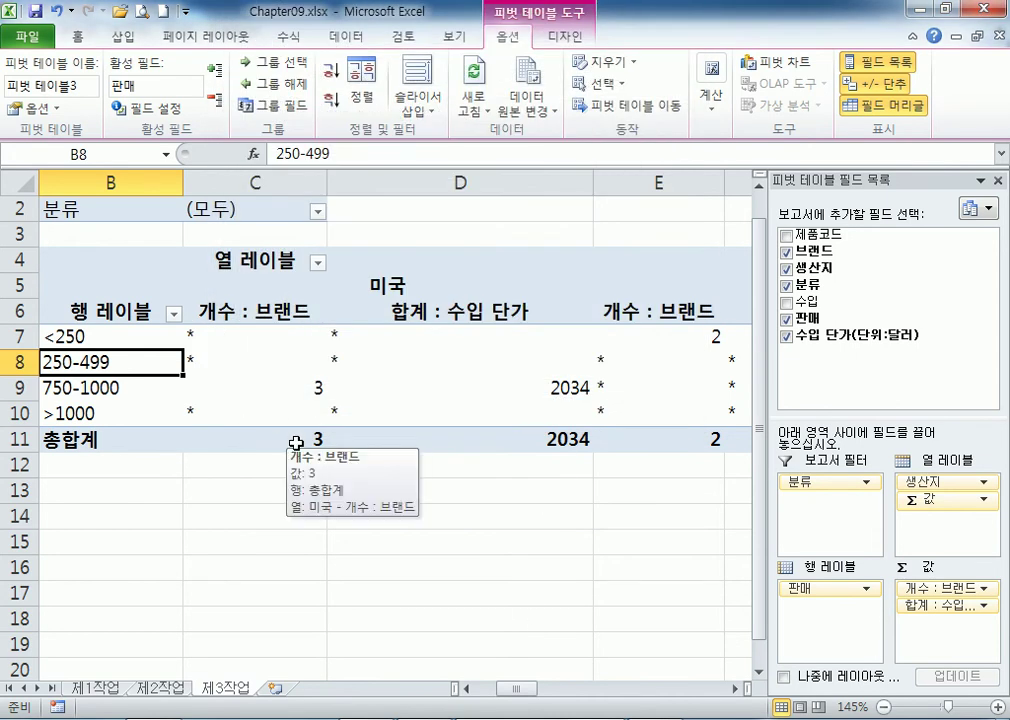
# Turn off the row grand totals of the pivot table, keep the column grand totals on, and check the table's last columns.
pyautogui.click(33, 108)
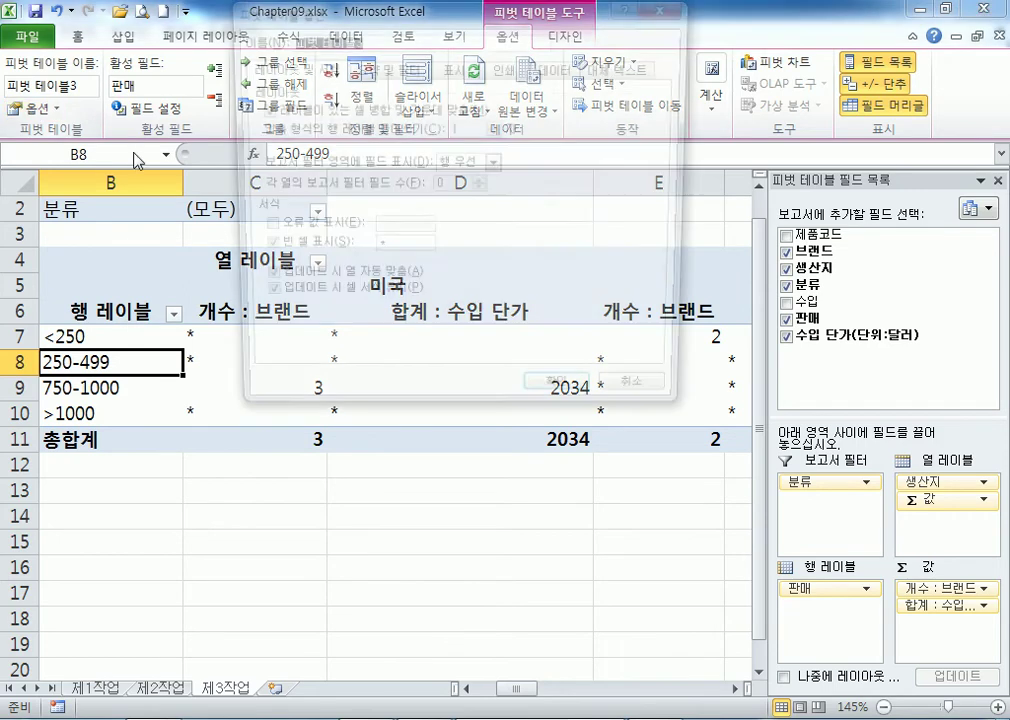
pyautogui.click(380, 75)
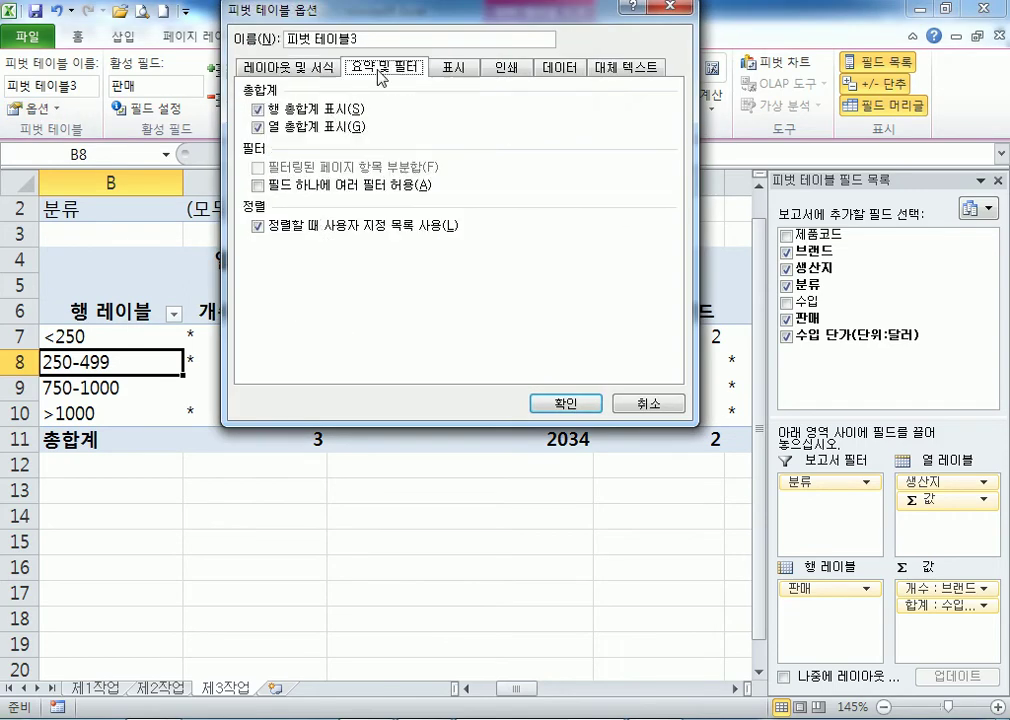
pyautogui.click(287, 128)
pyautogui.click(285, 108)
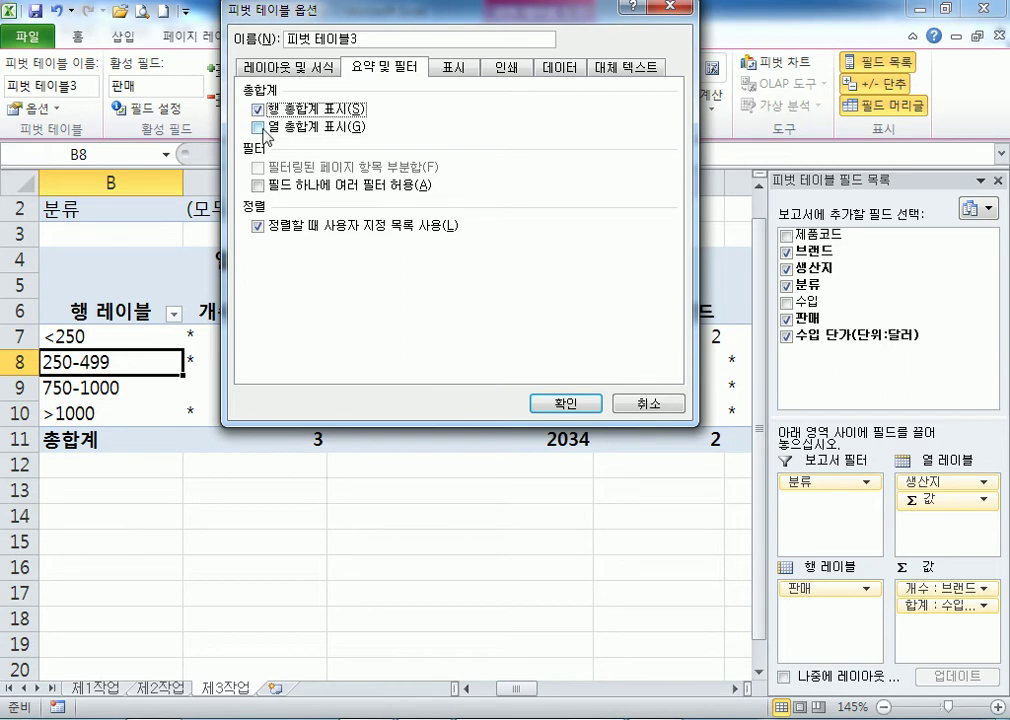
pyautogui.click(281, 130)
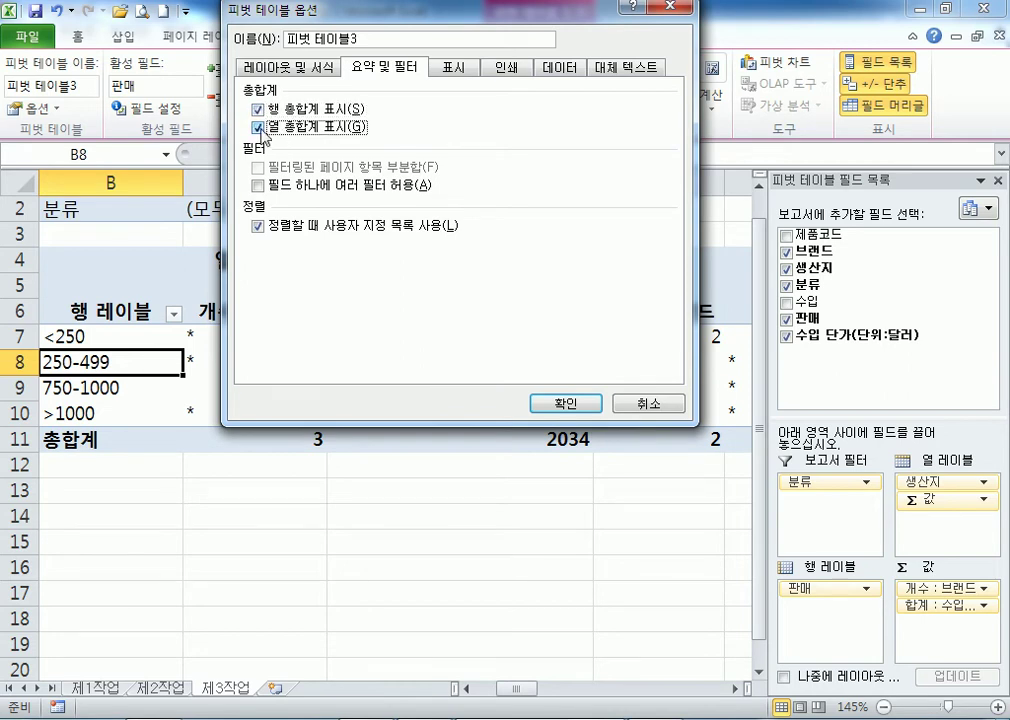
pyautogui.click(259, 127)
pyautogui.click(259, 127)
pyautogui.click(260, 108)
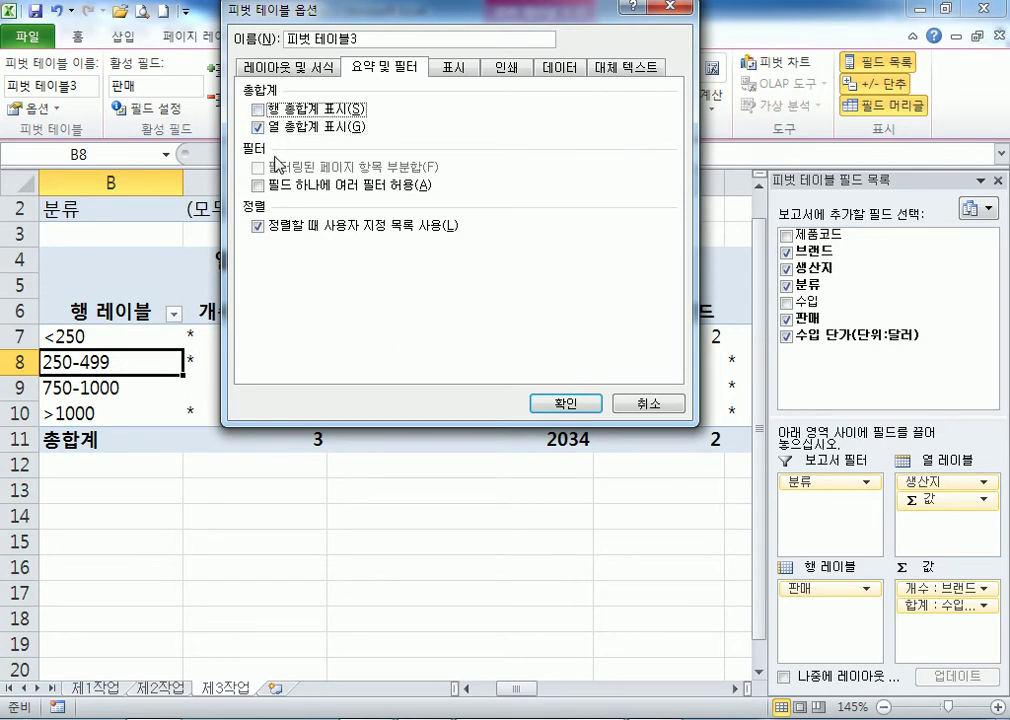
pyautogui.click(262, 127)
pyautogui.click(262, 127)
pyautogui.click(262, 110)
pyautogui.click(286, 112)
pyautogui.click(284, 113)
pyautogui.click(278, 115)
pyautogui.click(286, 113)
pyautogui.click(286, 113)
pyautogui.click(541, 406)
pyautogui.moveTo(508, 690); pyautogui.dragTo(682, 690)
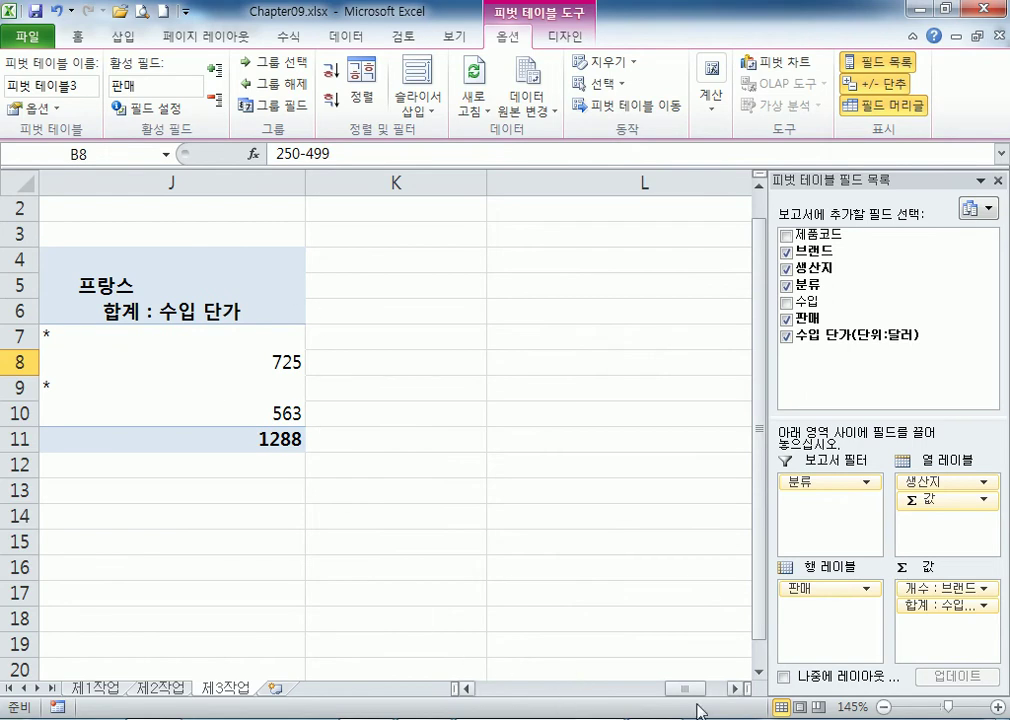
pyautogui.moveTo(688, 690); pyautogui.dragTo(207, 501)
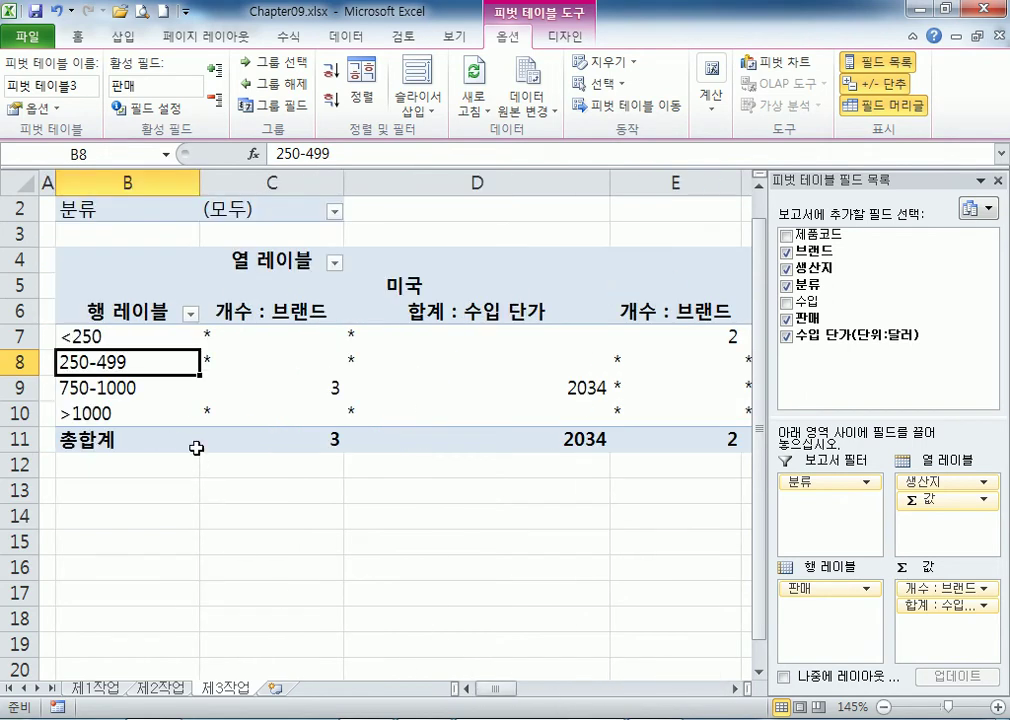
# Center the pivot table's row labels, values and 총합계 row in B7:J11 horizontally.
pyautogui.scroll(-3, 196, 451)
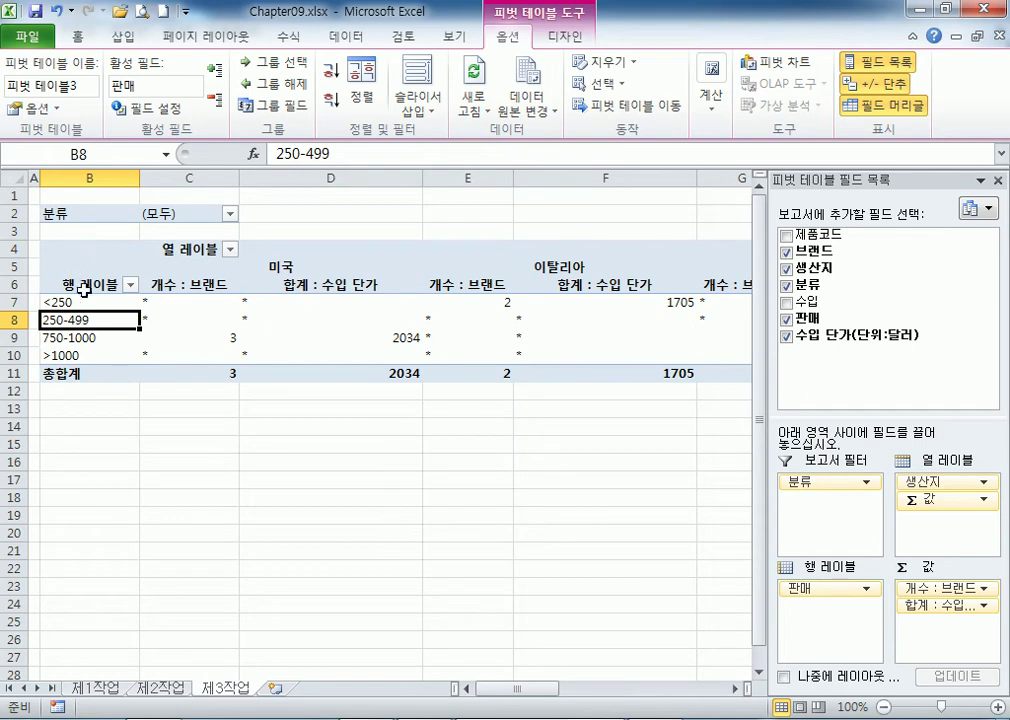
pyautogui.moveTo(75, 302); pyautogui.dragTo(465, 372)
pyautogui.click(78, 37)
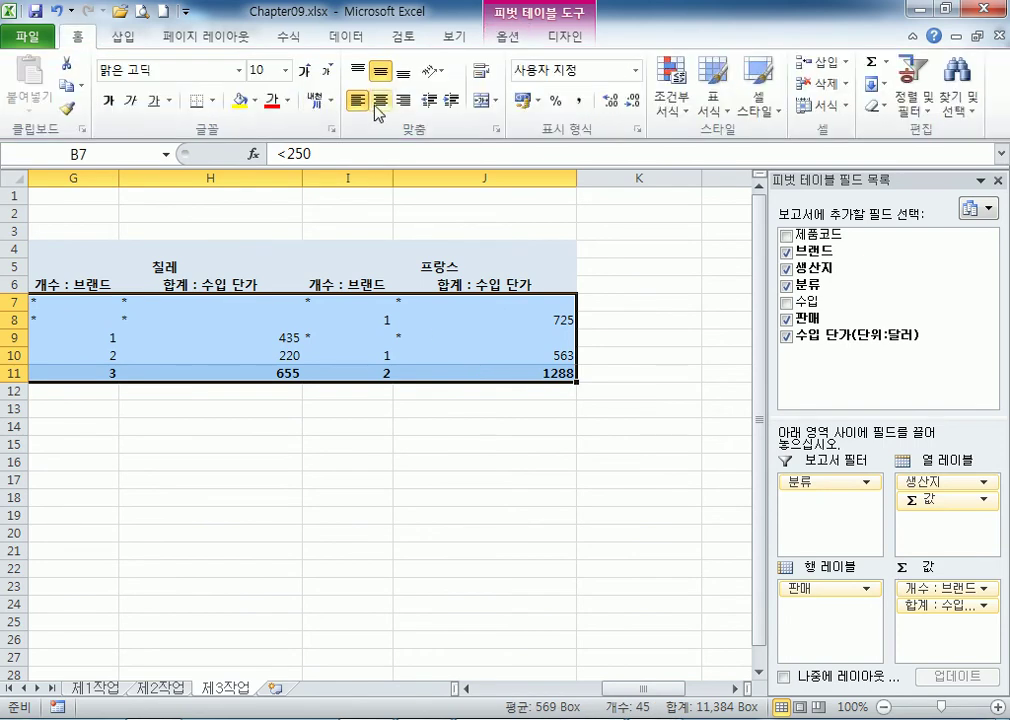
pyautogui.click(380, 101)
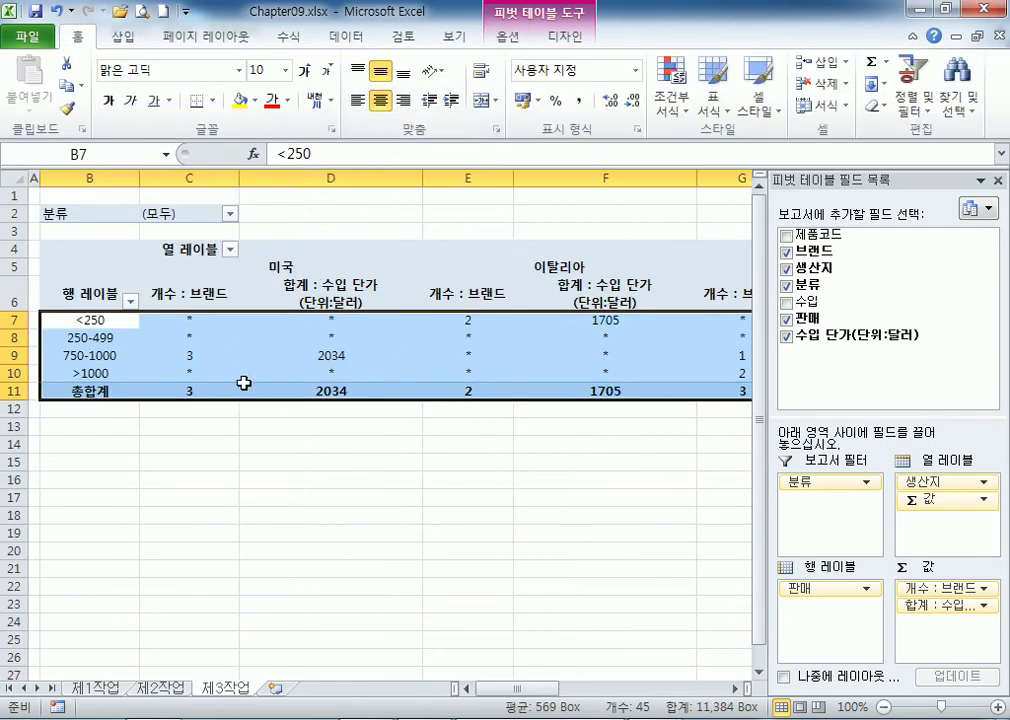
pyautogui.moveTo(244, 383)
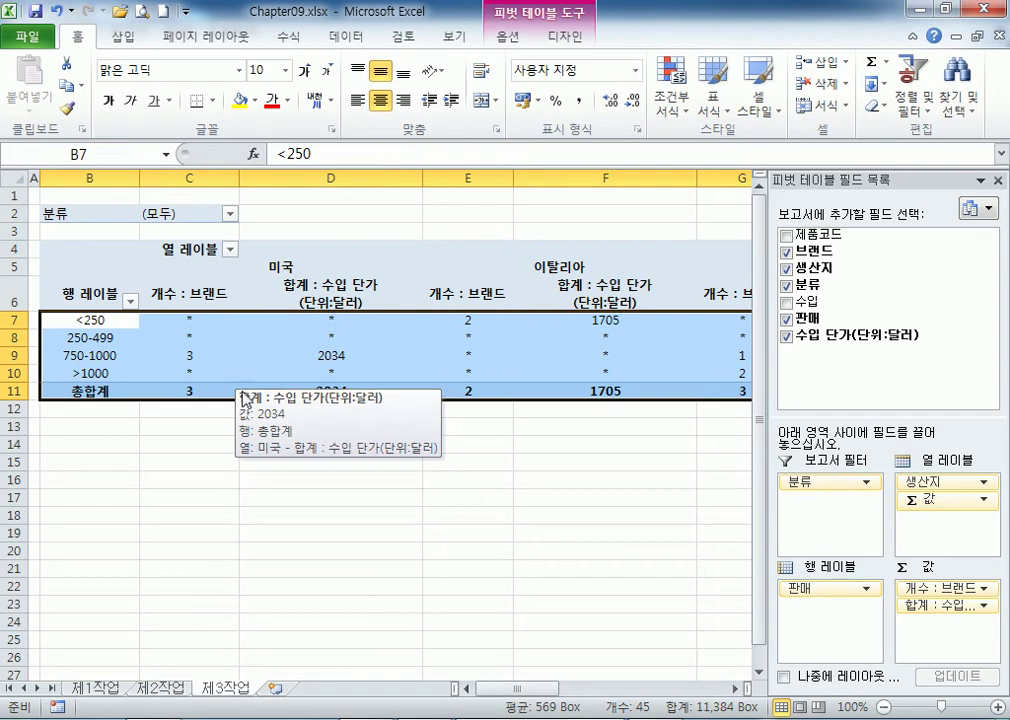
pyautogui.moveTo(191, 383)
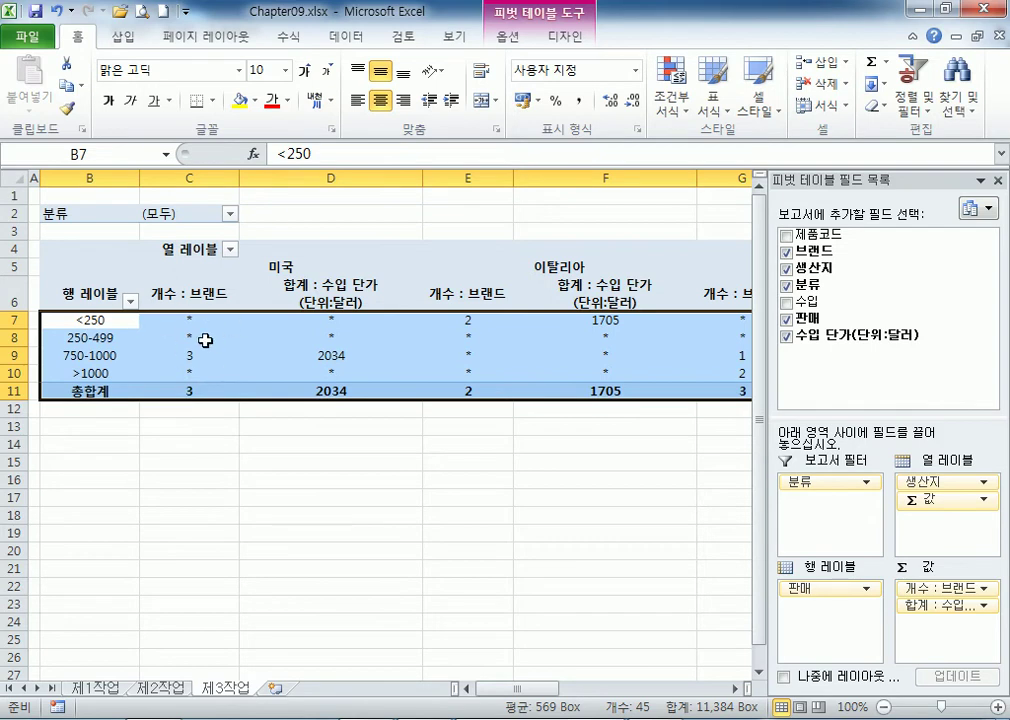
# Reorder the 생산지 columns by moving the 프랑스 group in front of 미국.
pyautogui.click(287, 268)
pyautogui.click(287, 268)
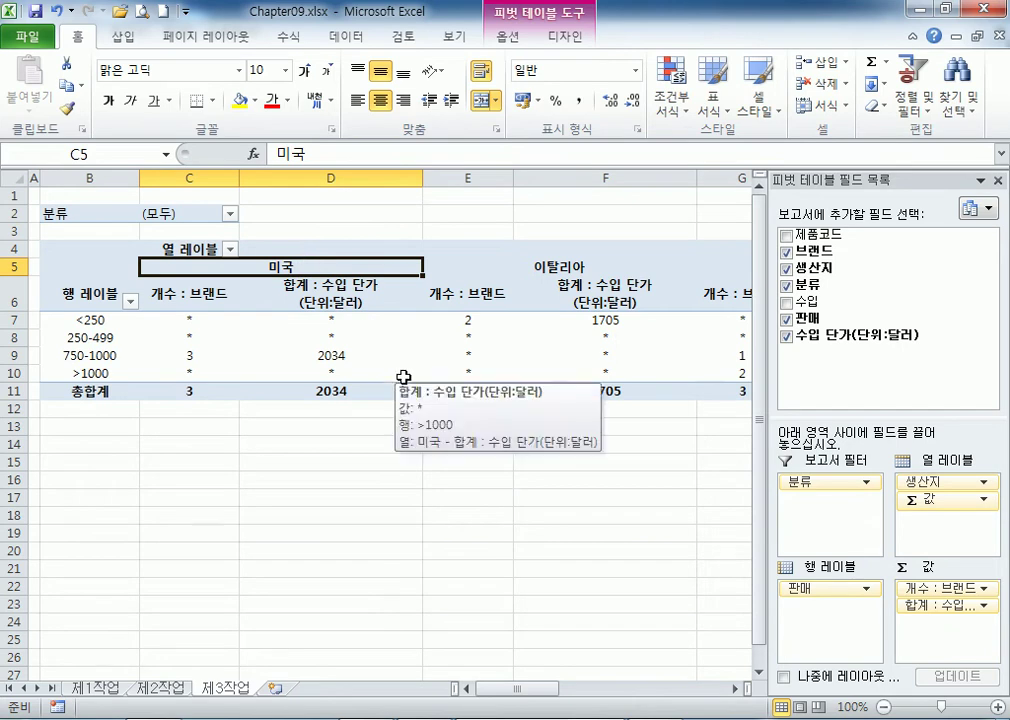
pyautogui.moveTo(532, 679); pyautogui.dragTo(617, 697)
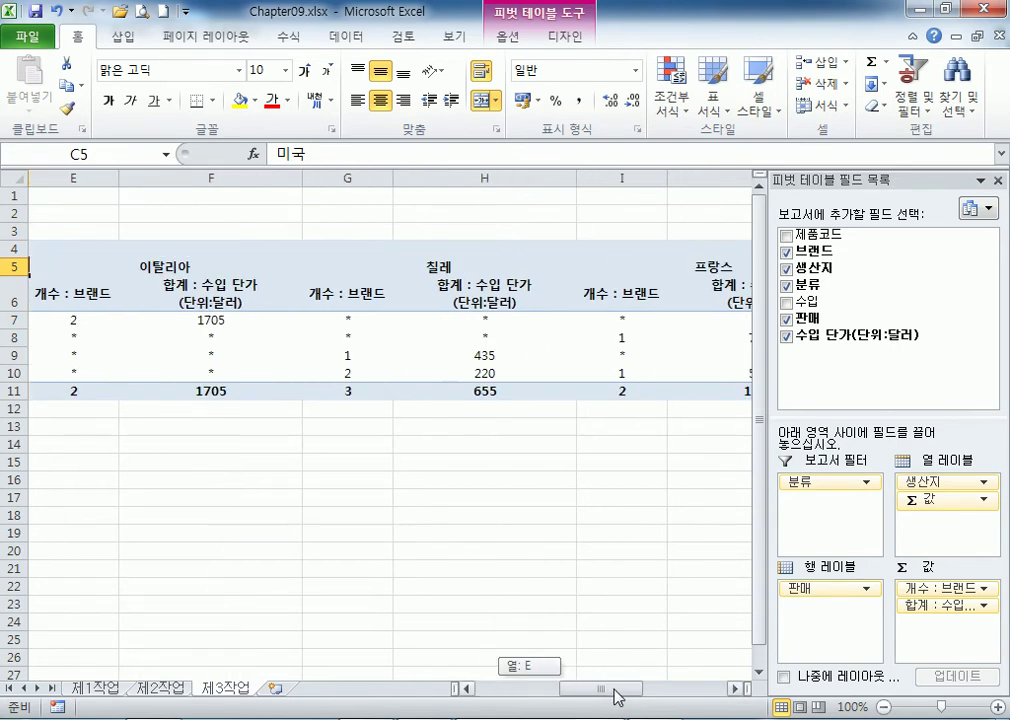
pyautogui.click(701, 263)
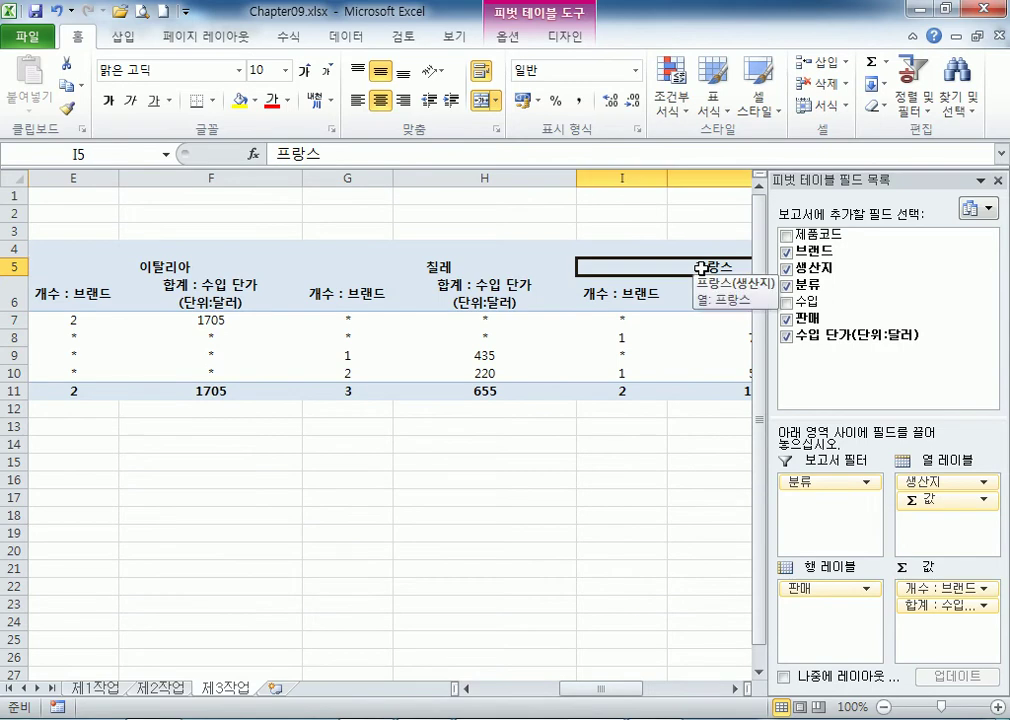
pyautogui.moveTo(701, 263); pyautogui.dragTo(142, 268)
pyautogui.click(294, 267)
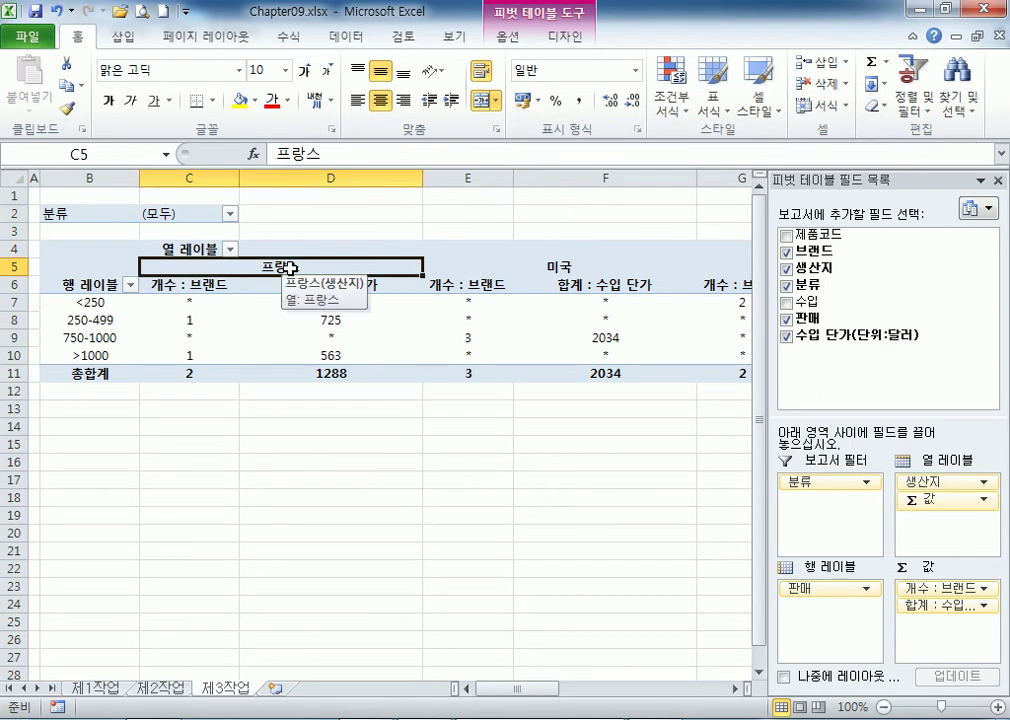
# Move the 칠레 column group in front of 이탈리아 in the pivot table.
pyautogui.click(556, 267)
pyautogui.moveTo(462, 690); pyautogui.dragTo(631, 688)
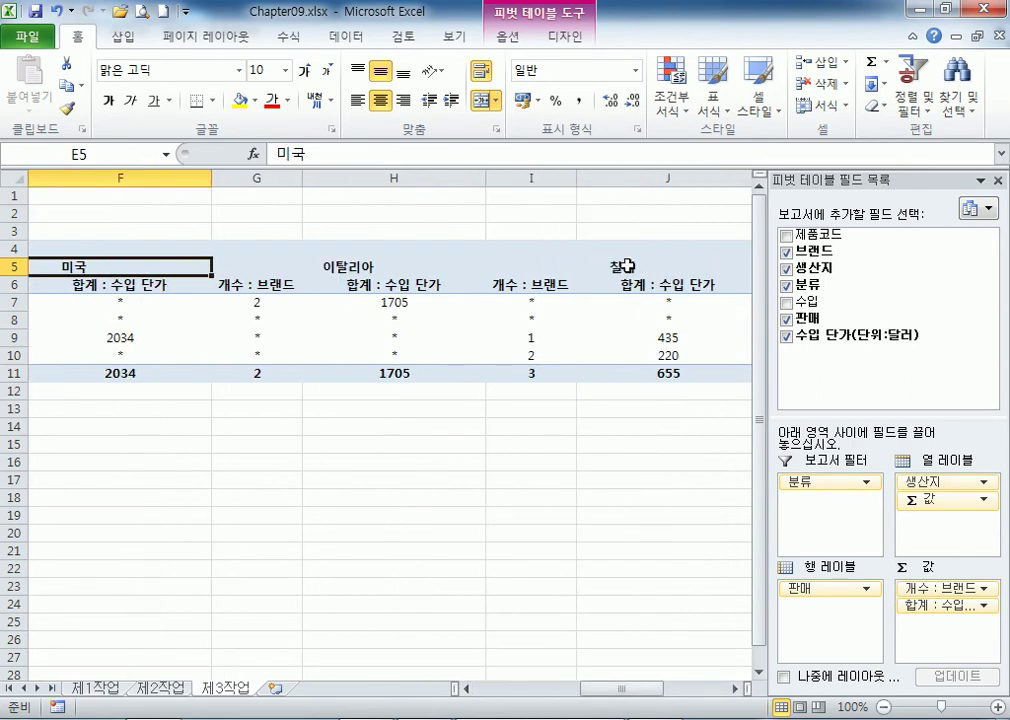
pyautogui.click(656, 265)
pyautogui.moveTo(566, 260); pyautogui.dragTo(292, 265)
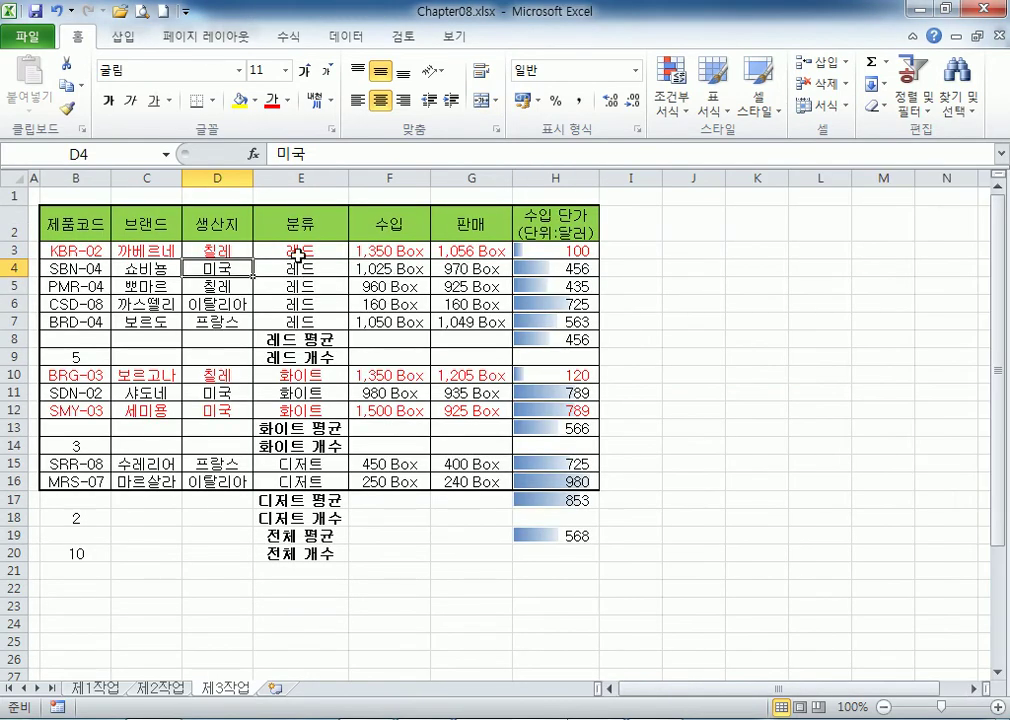
pyautogui.click(299, 251)
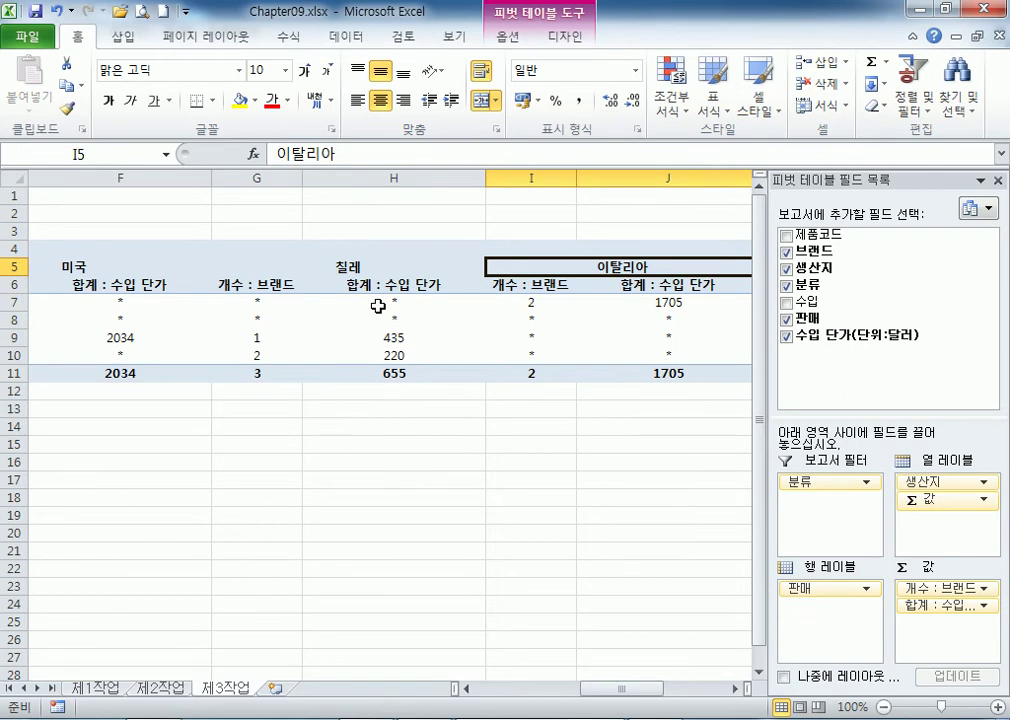
# Review the sort options of the pivot table's 생산지 field, including the additional automatic sort settings, without changing them.
pyautogui.click(378, 305)
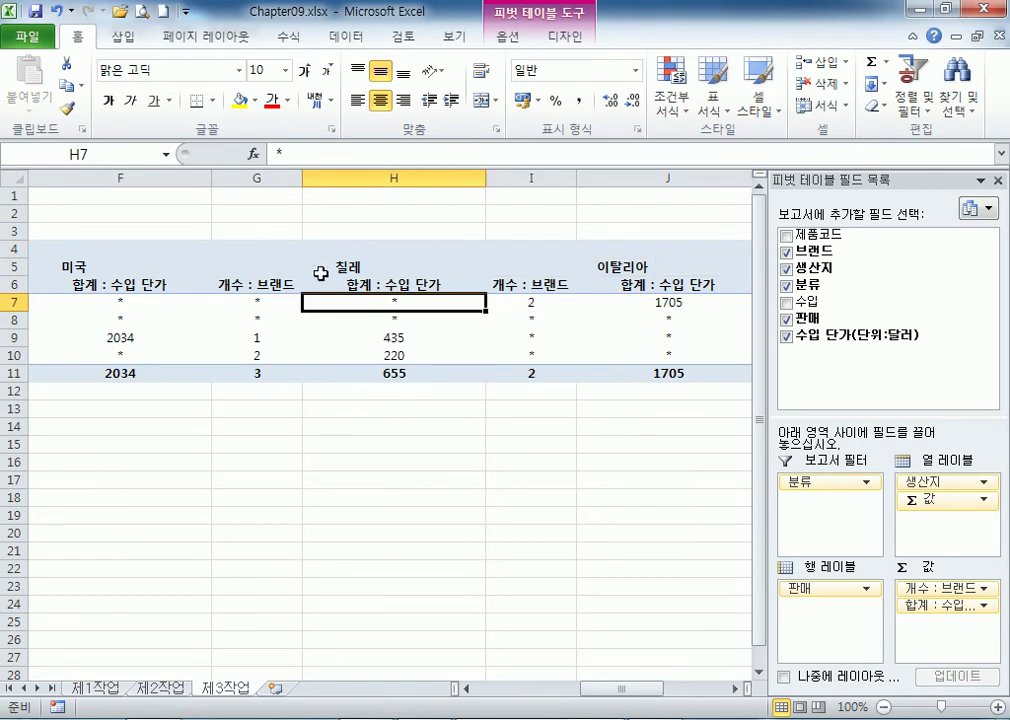
pyautogui.click(356, 266)
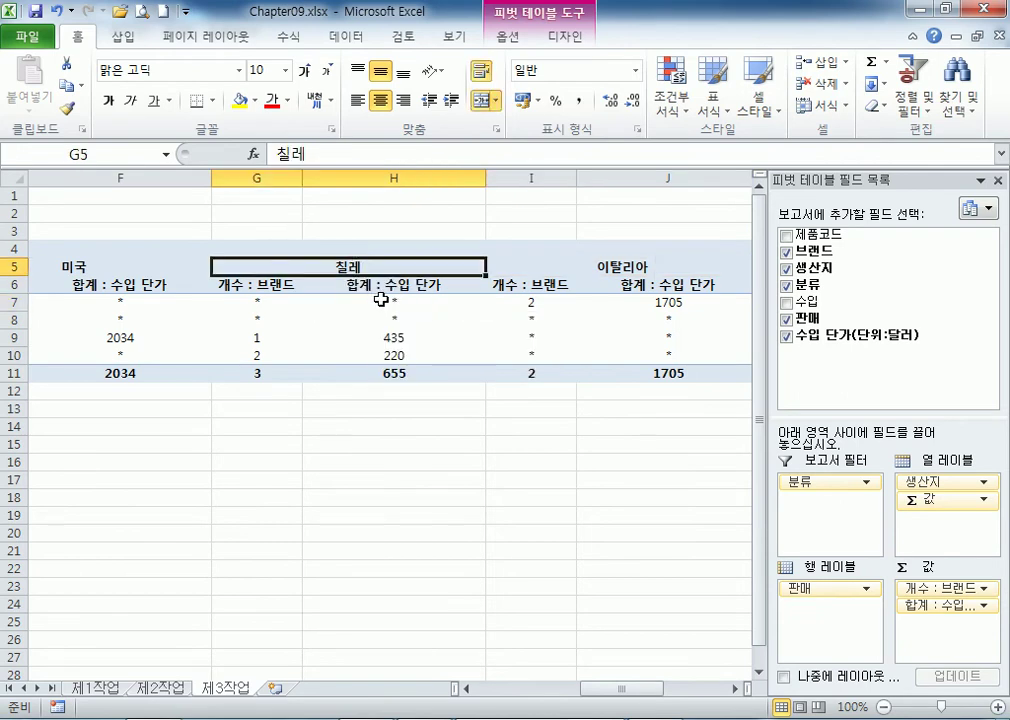
pyautogui.click(510, 38)
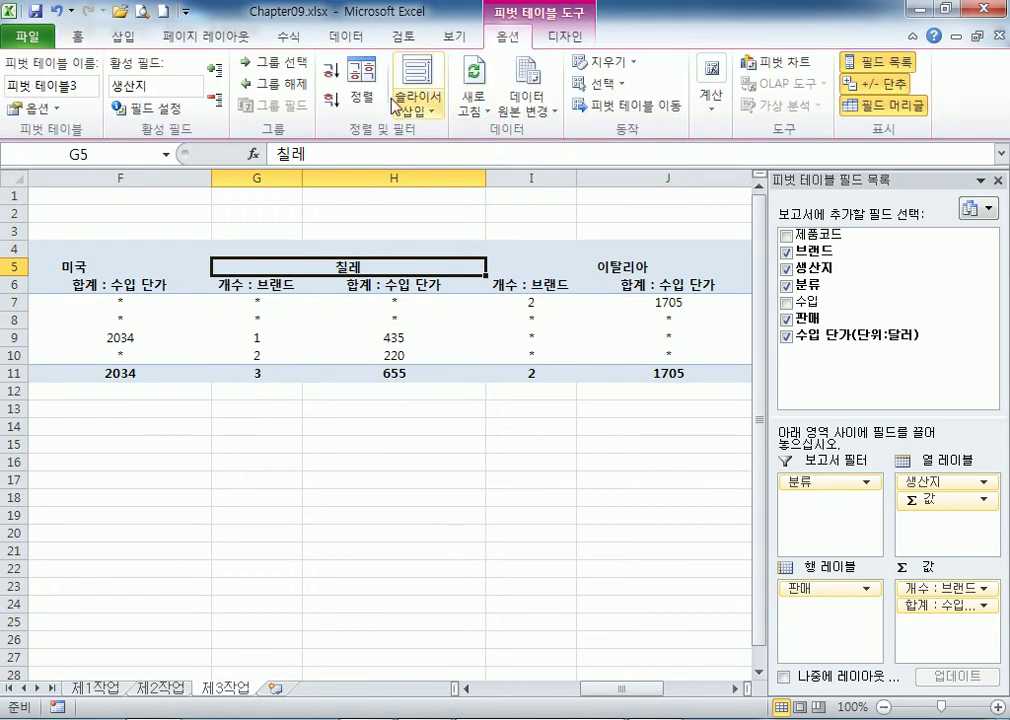
pyautogui.click(358, 100)
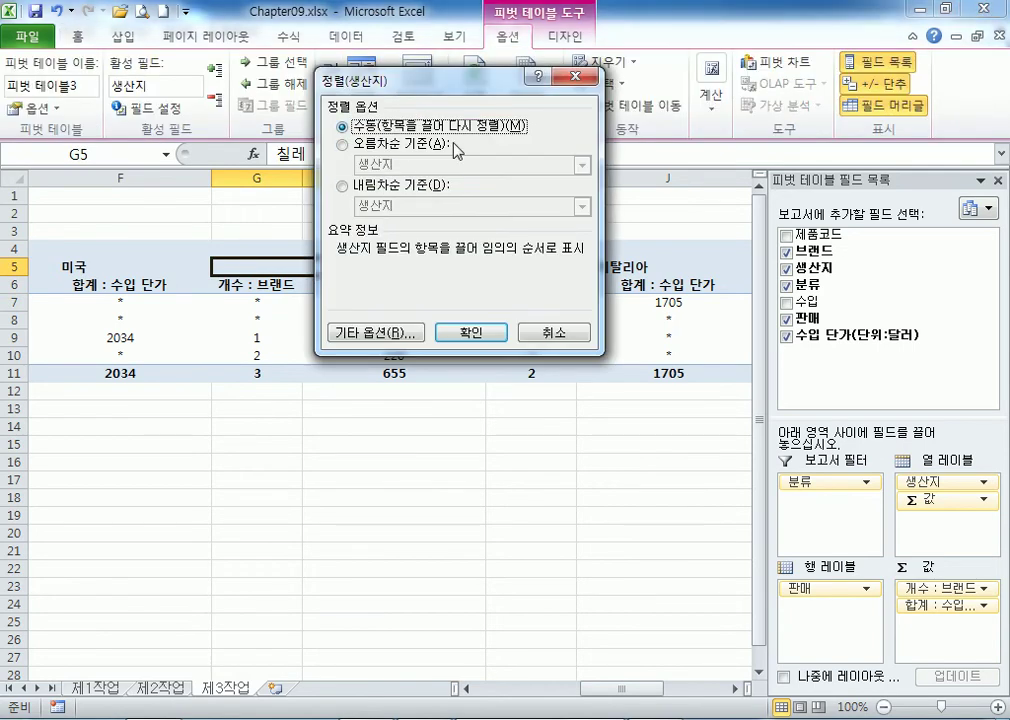
pyautogui.click(398, 334)
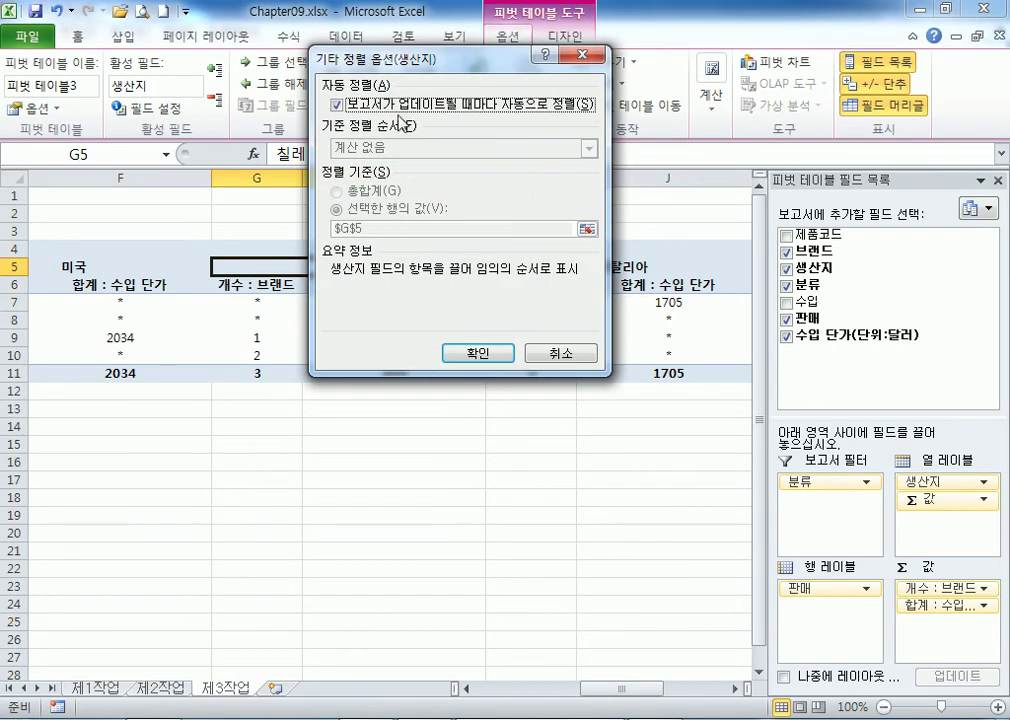
pyautogui.click(556, 370)
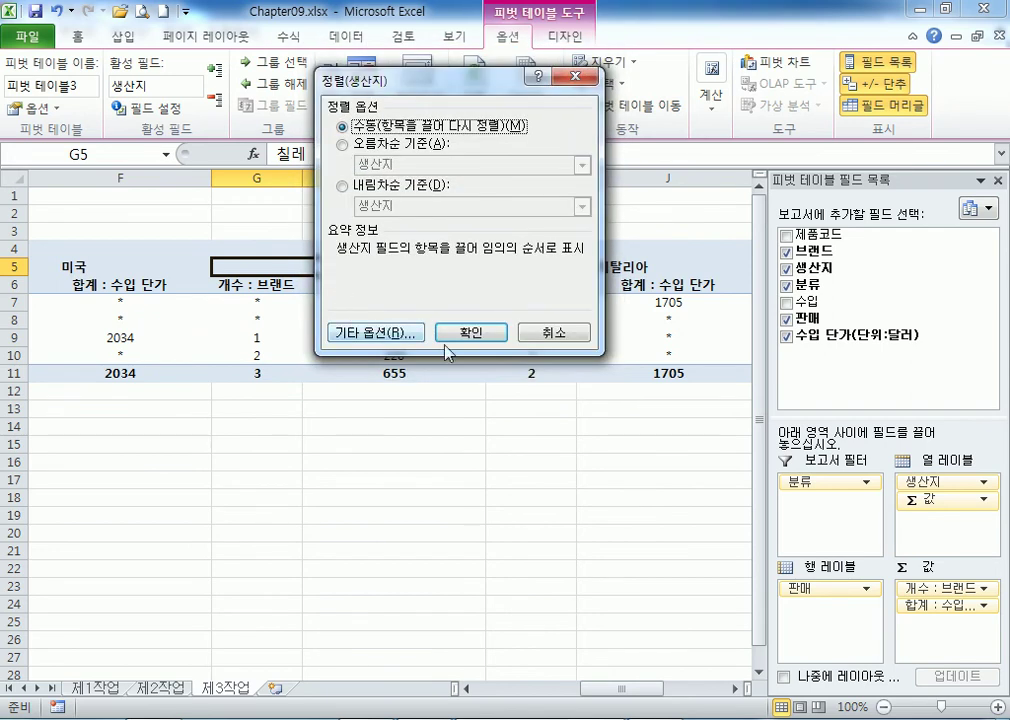
pyautogui.click(528, 338)
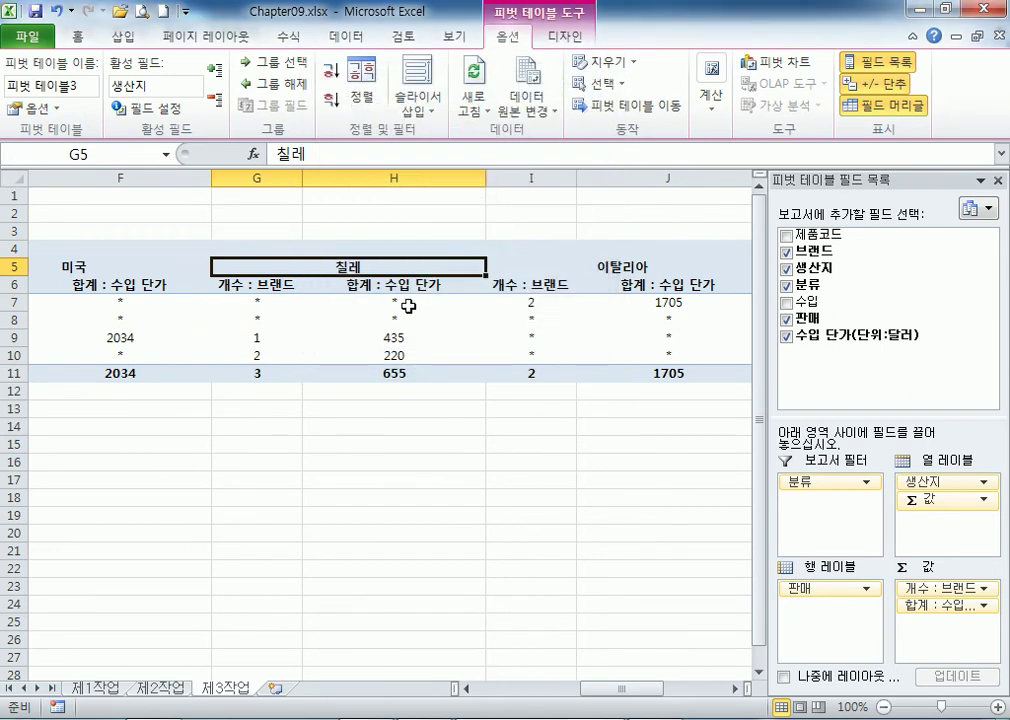
pyautogui.moveTo(409, 368)
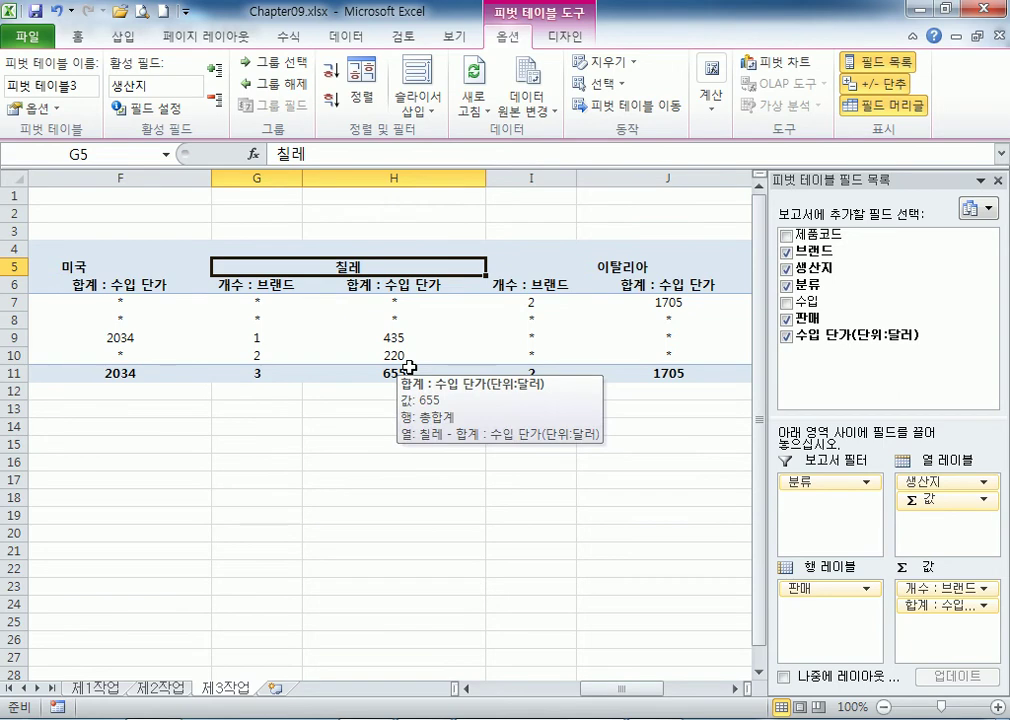
# Return to the start of the pivot table and examine the value field settings of 합계 : 수입 단가 for 프랑스.
pyautogui.press('Home')
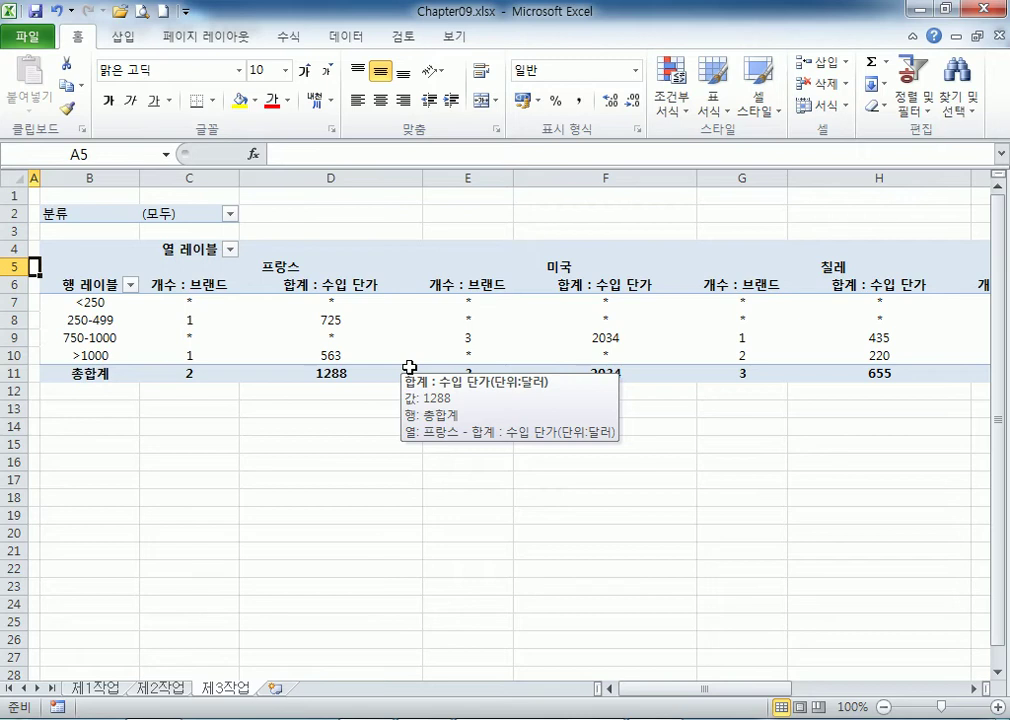
pyautogui.click(354, 285)
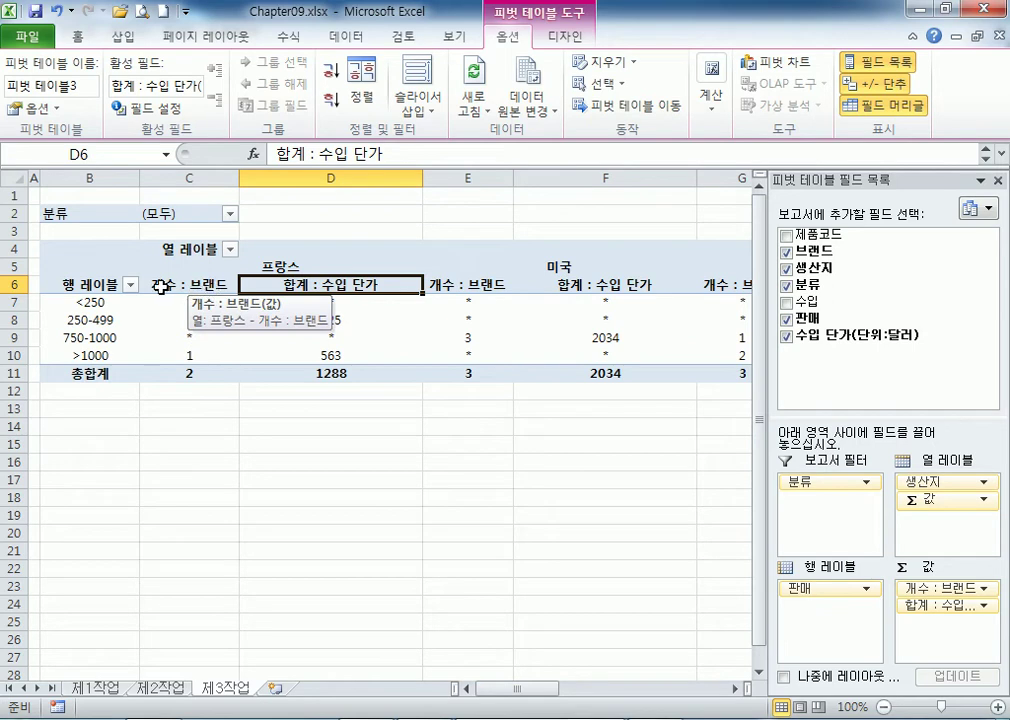
pyautogui.click(216, 292)
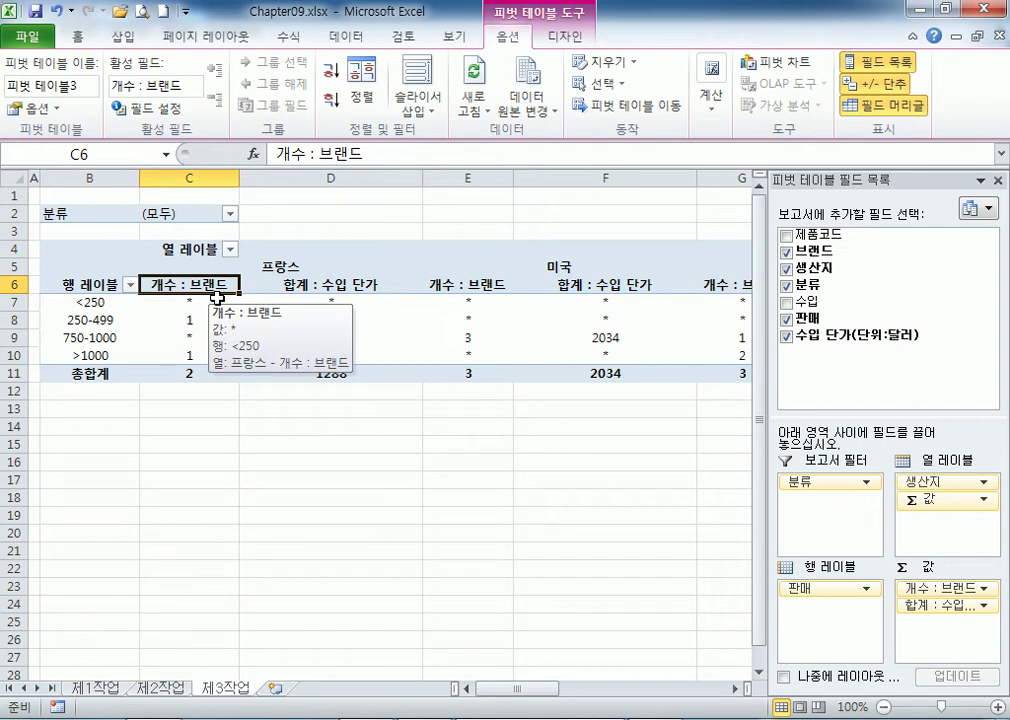
pyautogui.click(338, 285)
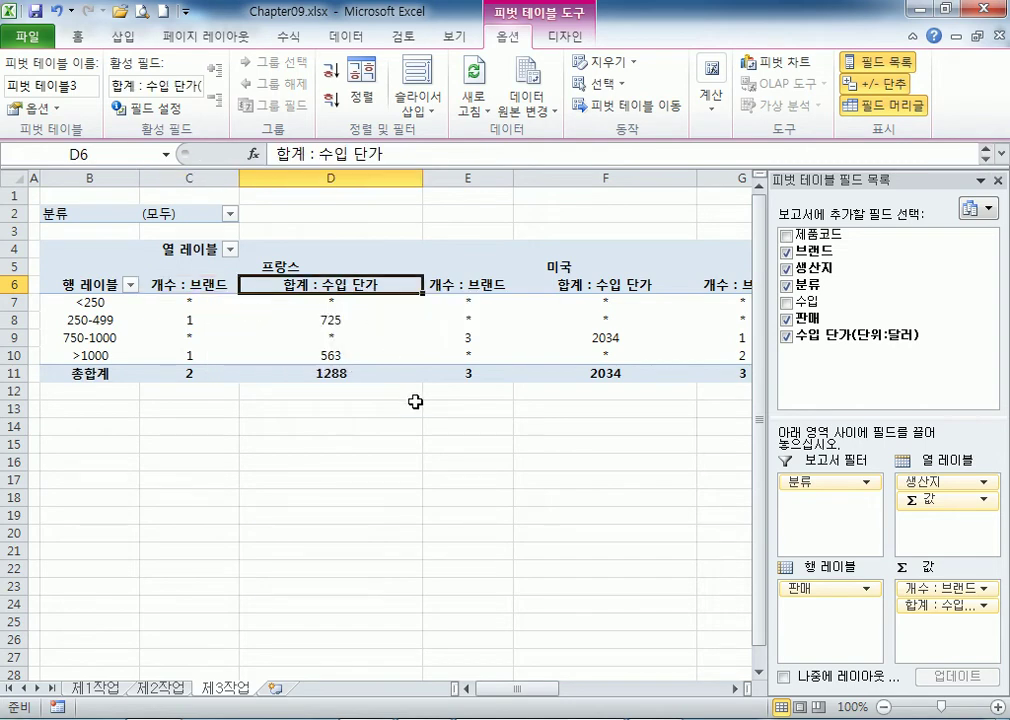
pyautogui.doubleClick(342, 287)
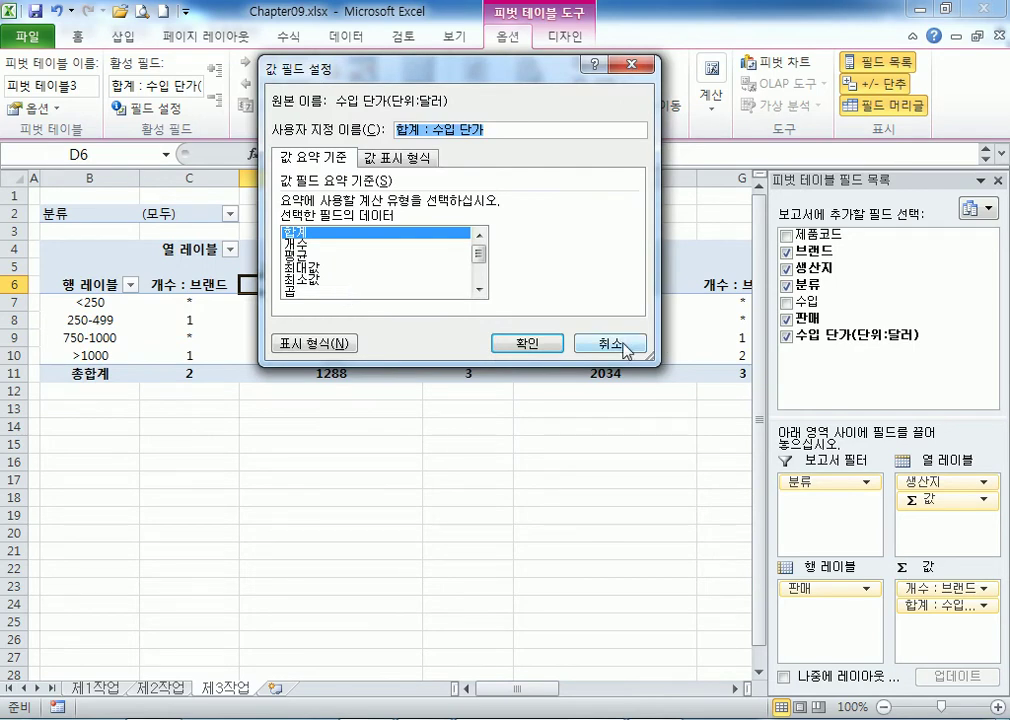
pyautogui.click(614, 345)
pyautogui.click(320, 307)
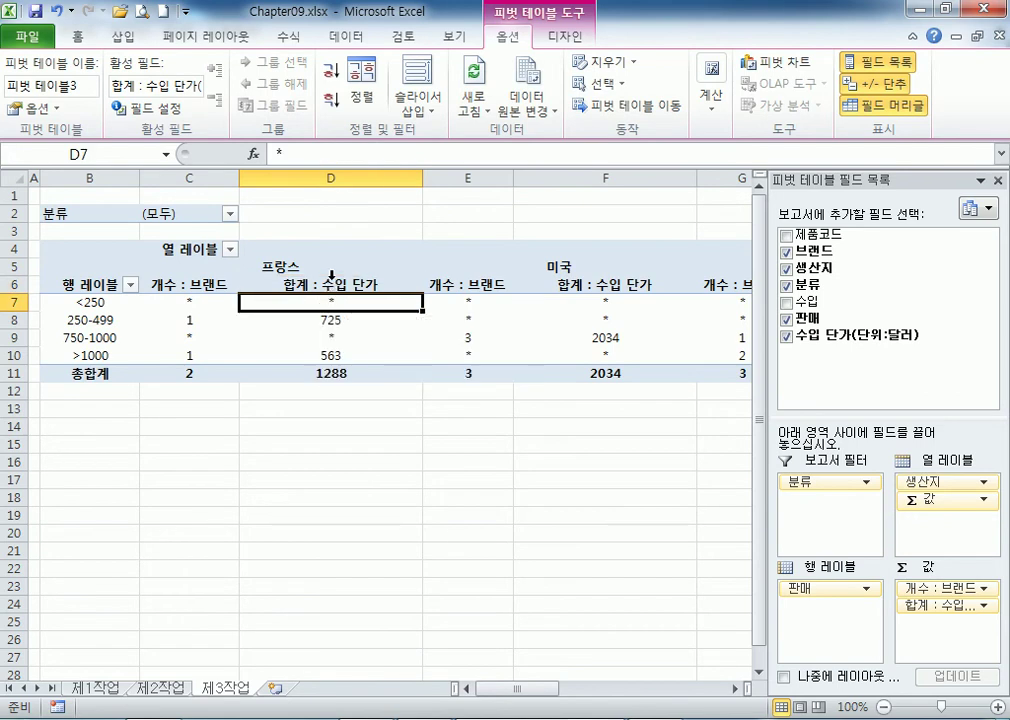
pyautogui.click(318, 286)
pyautogui.click(316, 286)
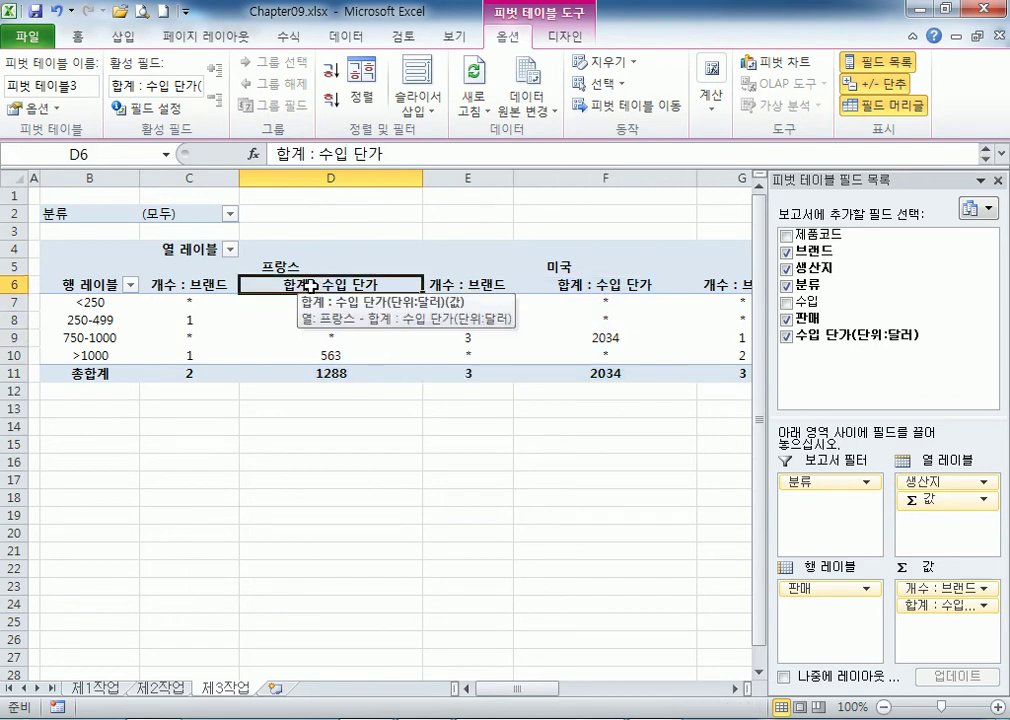
pyautogui.doubleClick(267, 286)
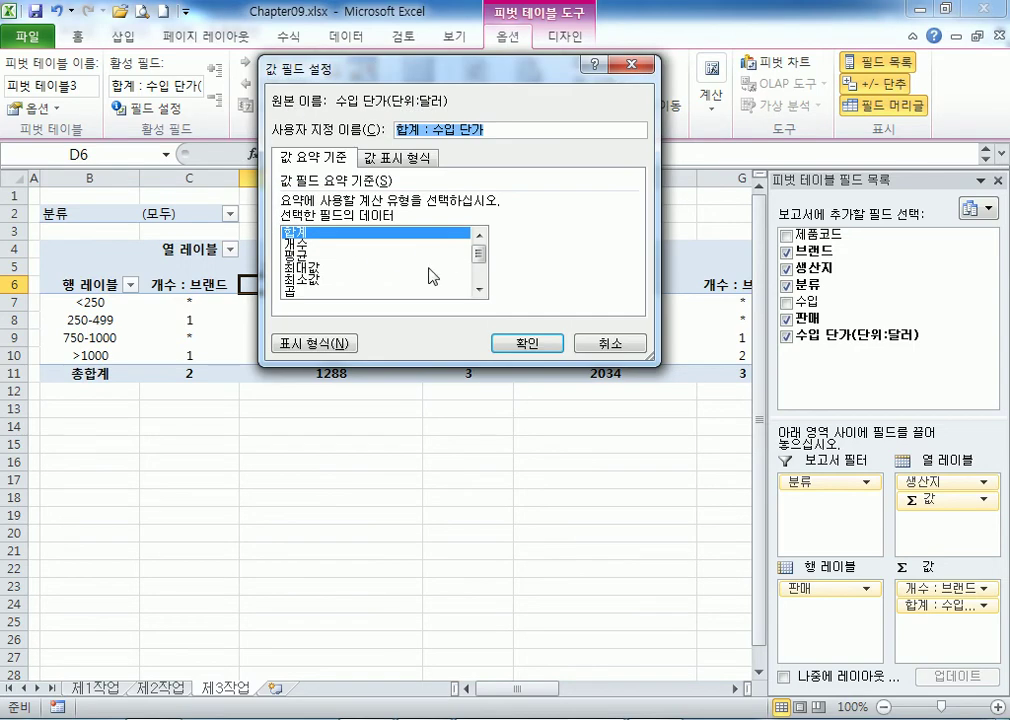
pyautogui.click(318, 257)
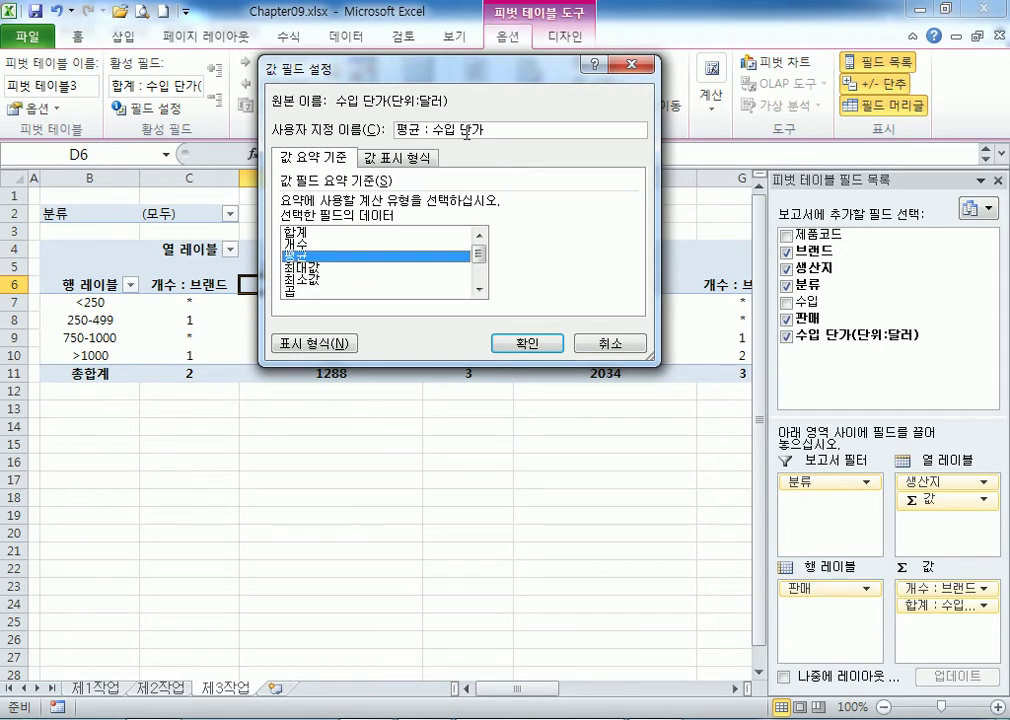
pyautogui.click(611, 343)
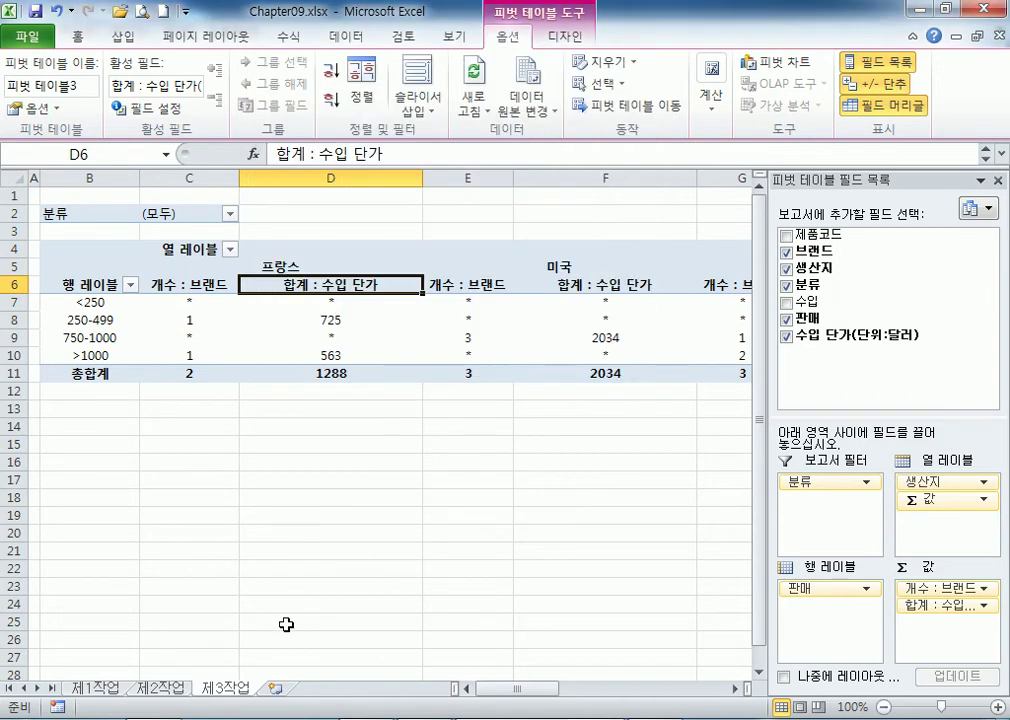
# Compare the 수입 단가 header on 제1작업 with the pivot table's value headers on 제3작업, enlarging the formula bar to two lines.
pyautogui.click(95, 688)
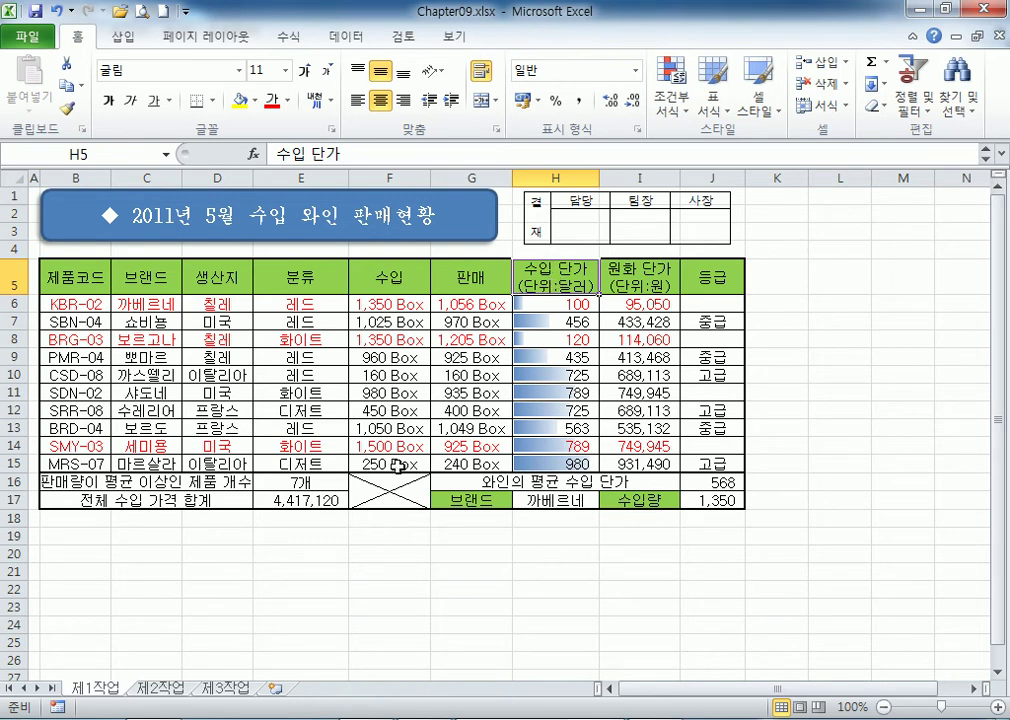
pyautogui.click(225, 688)
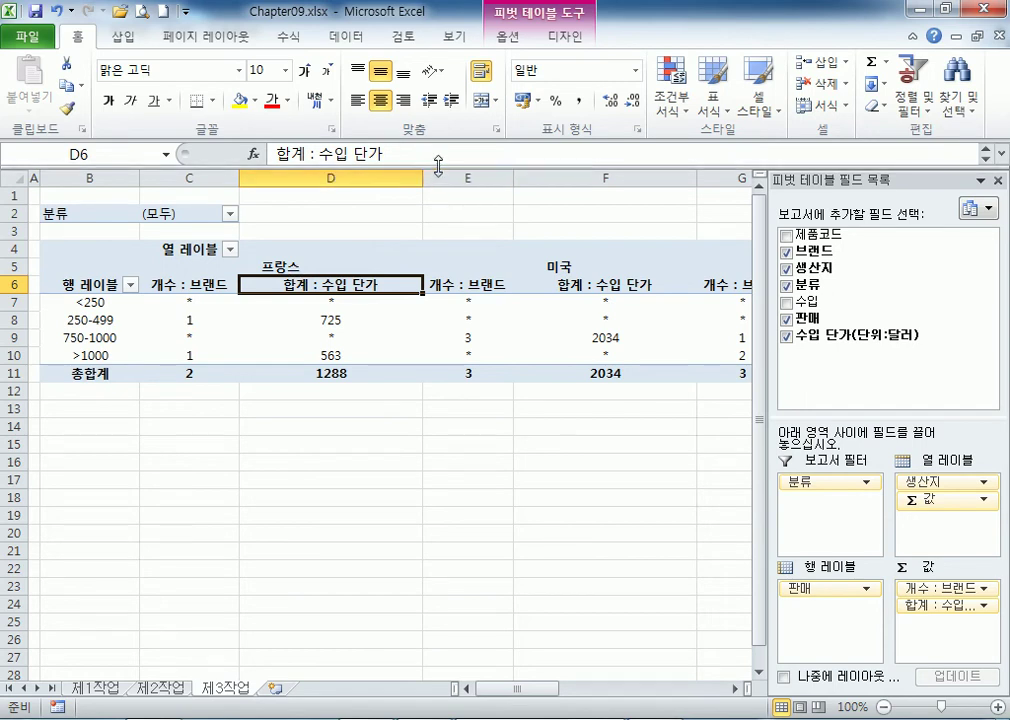
pyautogui.moveTo(438, 165); pyautogui.dragTo(436, 186)
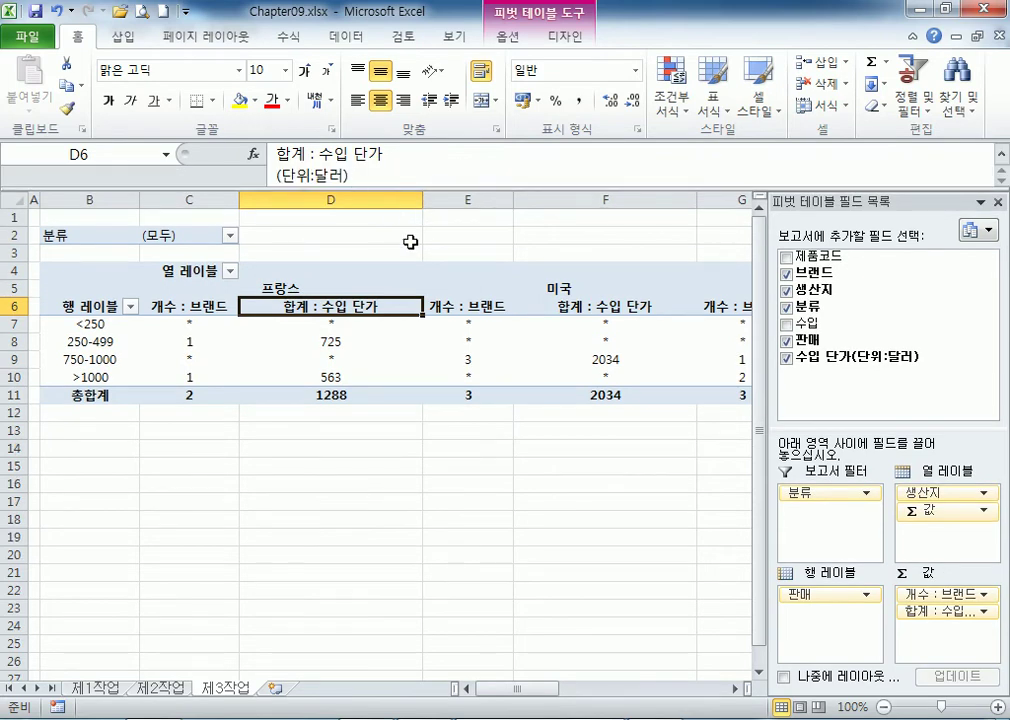
pyautogui.click(200, 305)
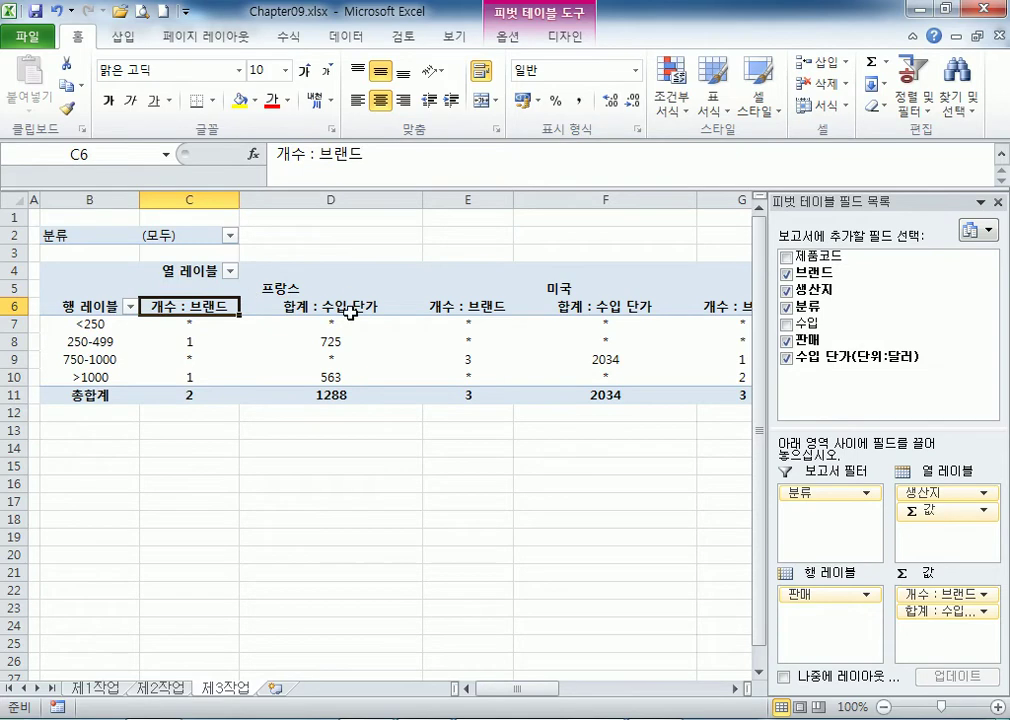
pyautogui.click(350, 312)
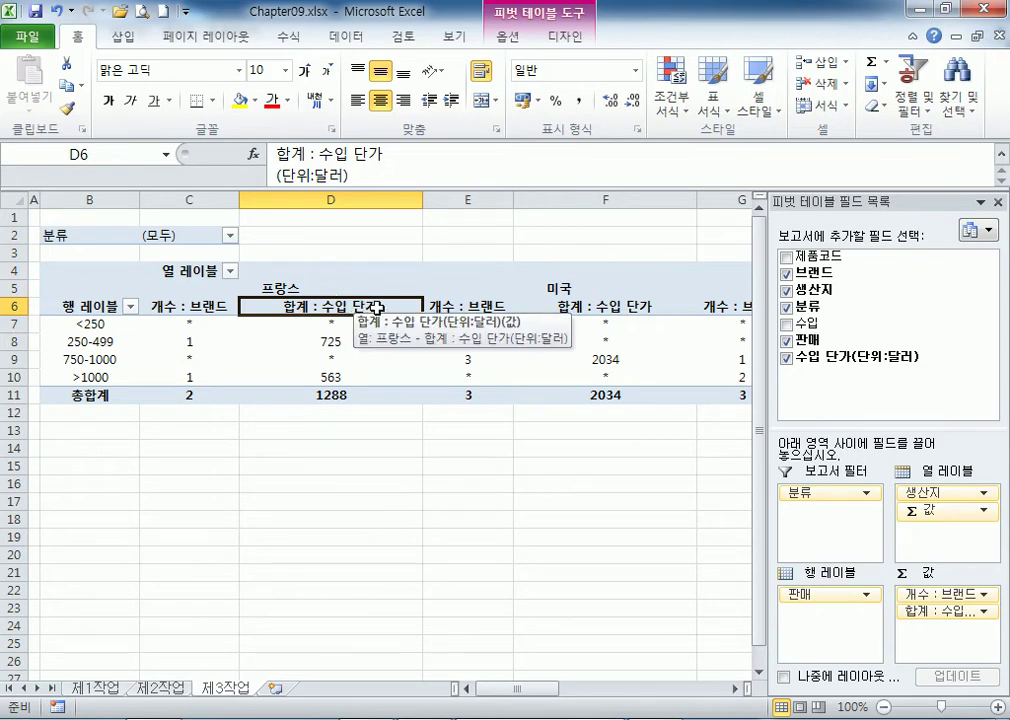
# Summarize the pivot table's 수입 단가 value field by 평균 and name it 평균 : 수입 단가.
pyautogui.doubleClick(376, 307)
pyautogui.click(296, 257)
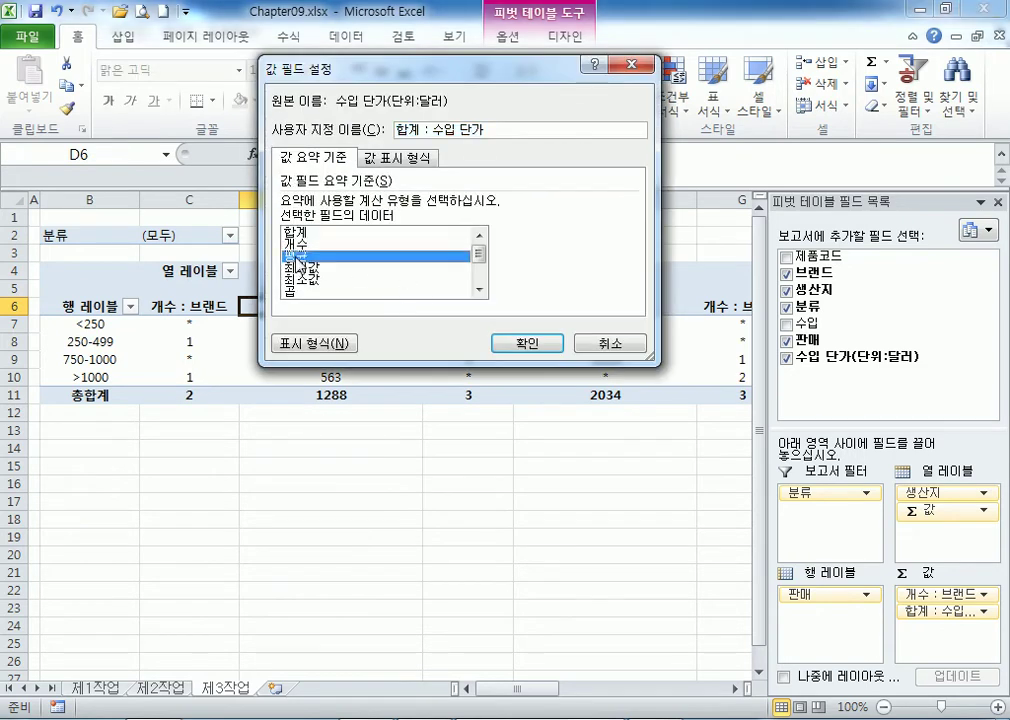
pyautogui.moveTo(498, 68); pyautogui.dragTo(567, 238)
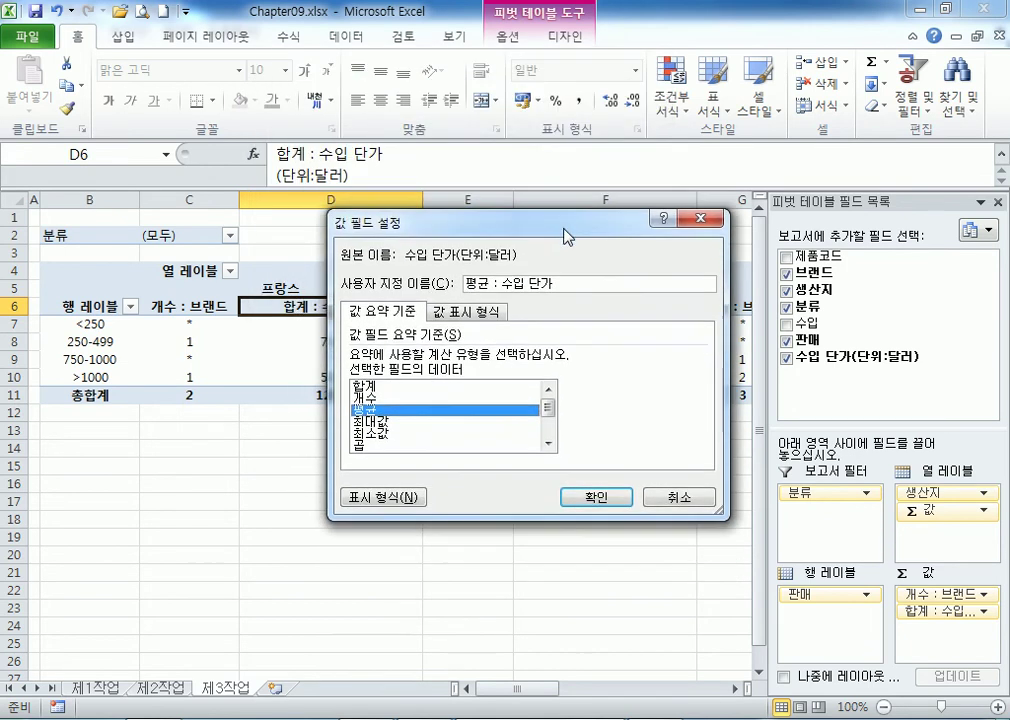
pyautogui.click(596, 508)
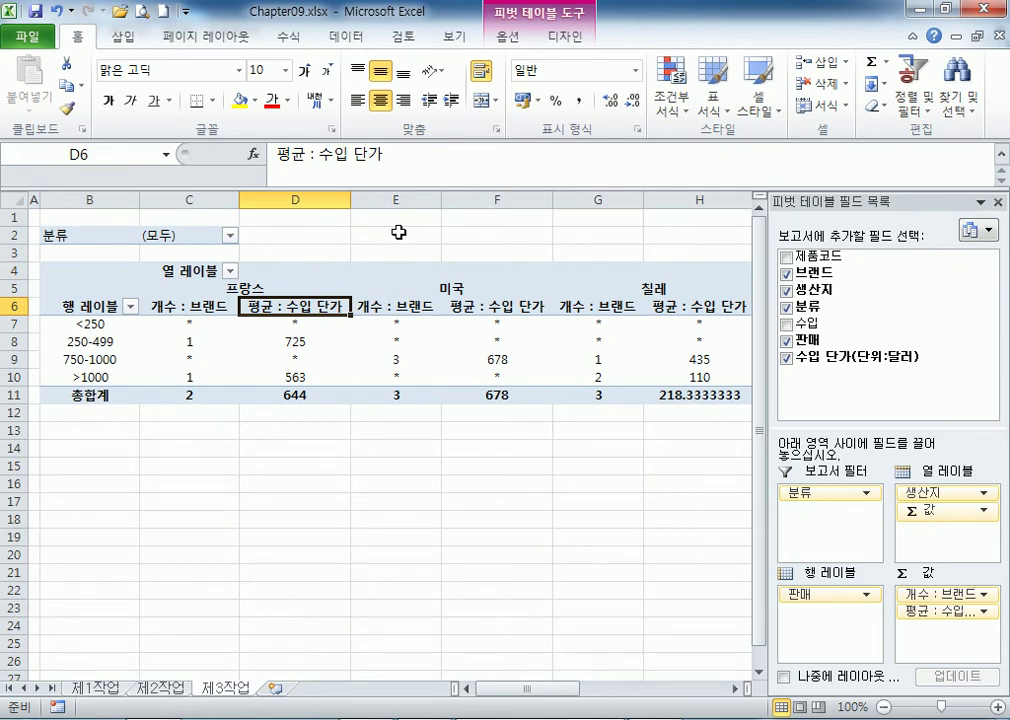
# Try 합계 as the calculation of the 수입 단가 value field, then reselect 평균 and apply it.
pyautogui.doubleClick(295, 305)
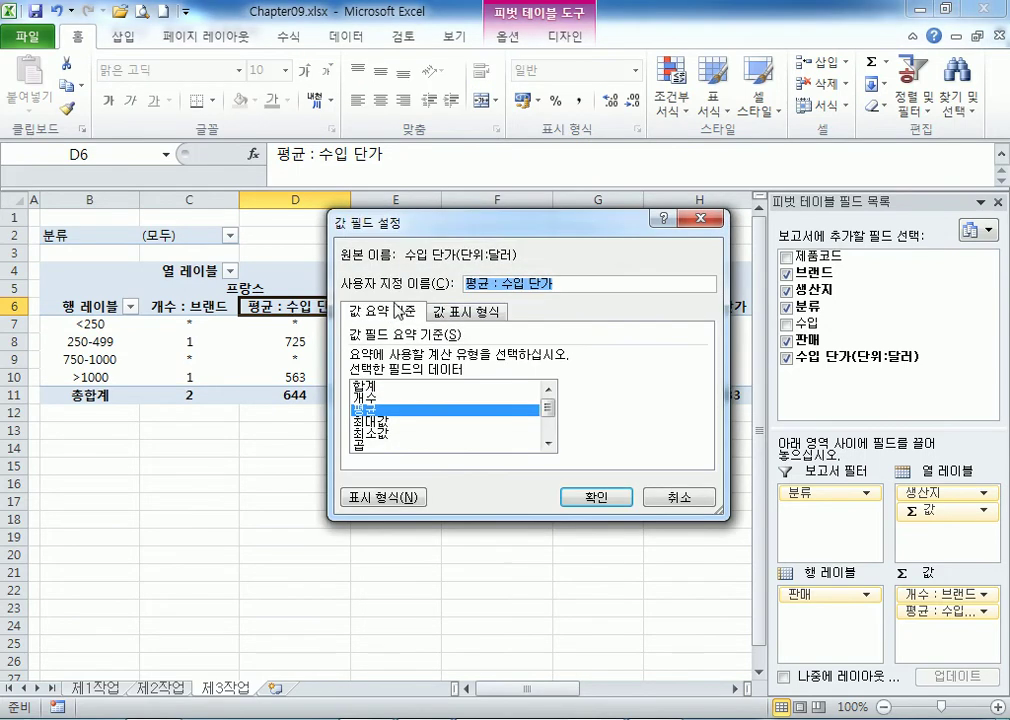
pyautogui.click(378, 387)
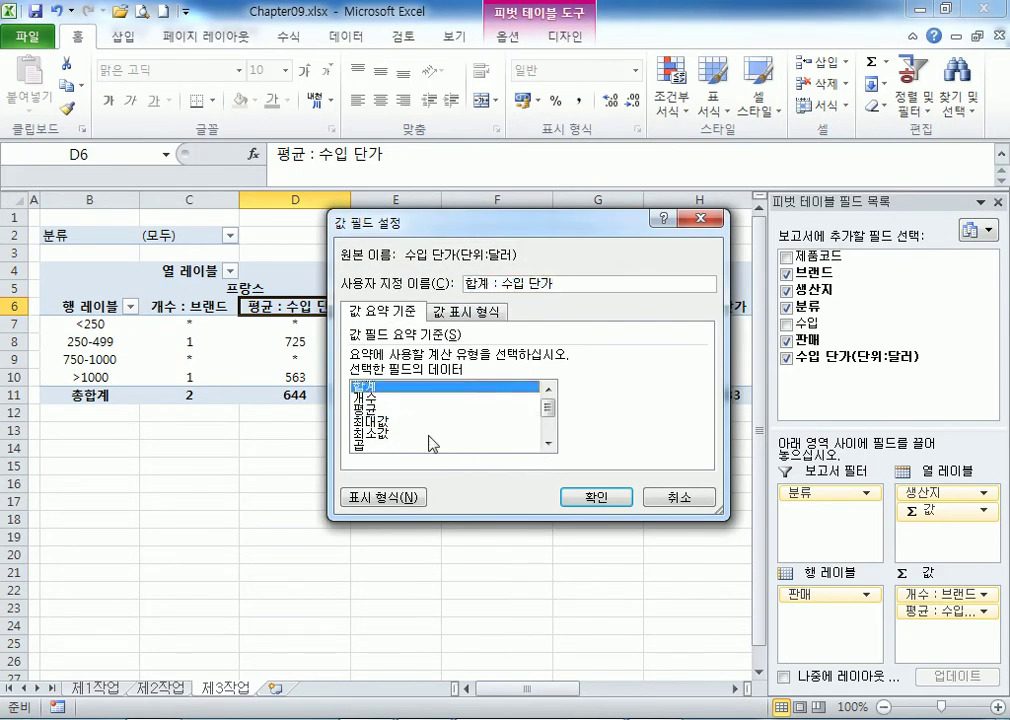
pyautogui.click(398, 408)
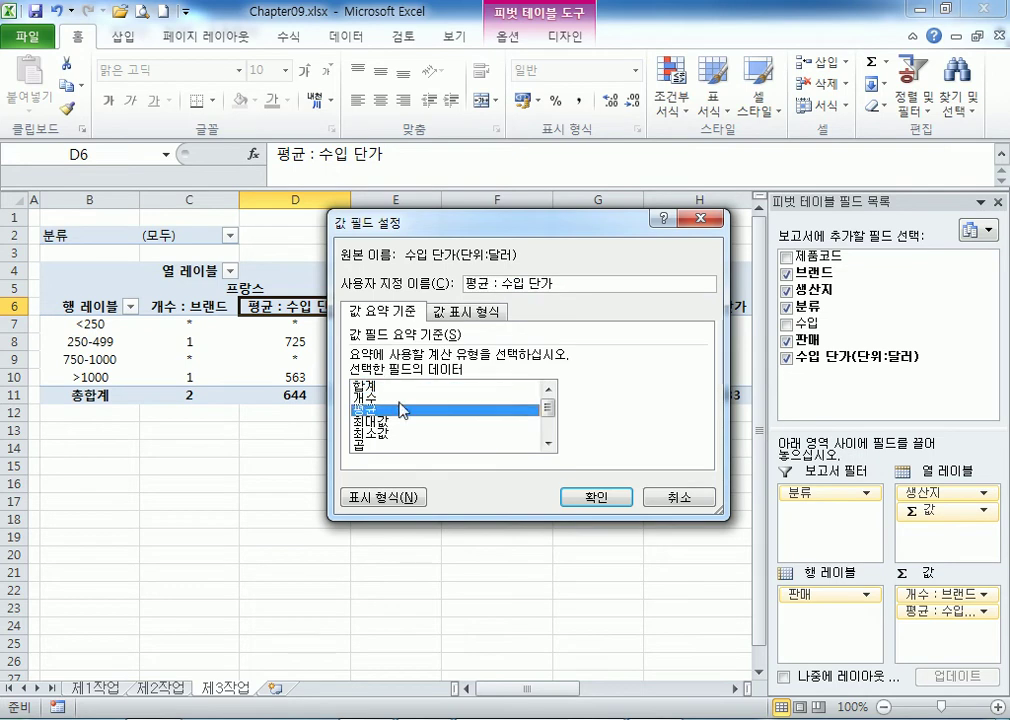
pyautogui.click(593, 495)
# Check the full name of the 평균 : 수입 단가 field and the 총합계 averages for 프랑스 and 칠레.
pyautogui.click(386, 158)
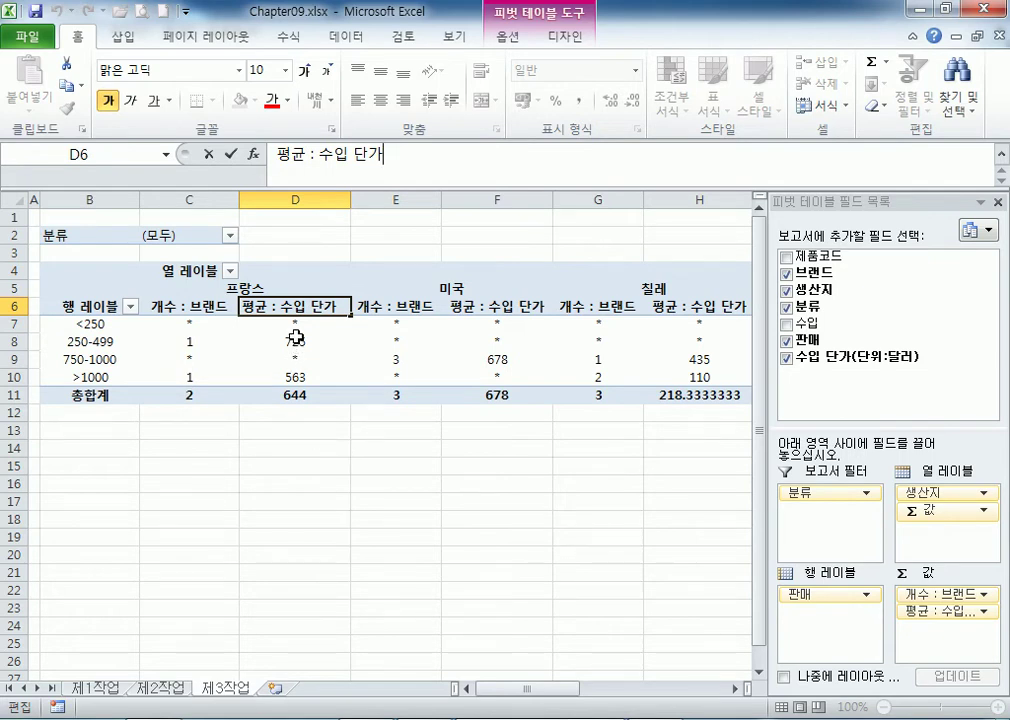
pyautogui.click(300, 396)
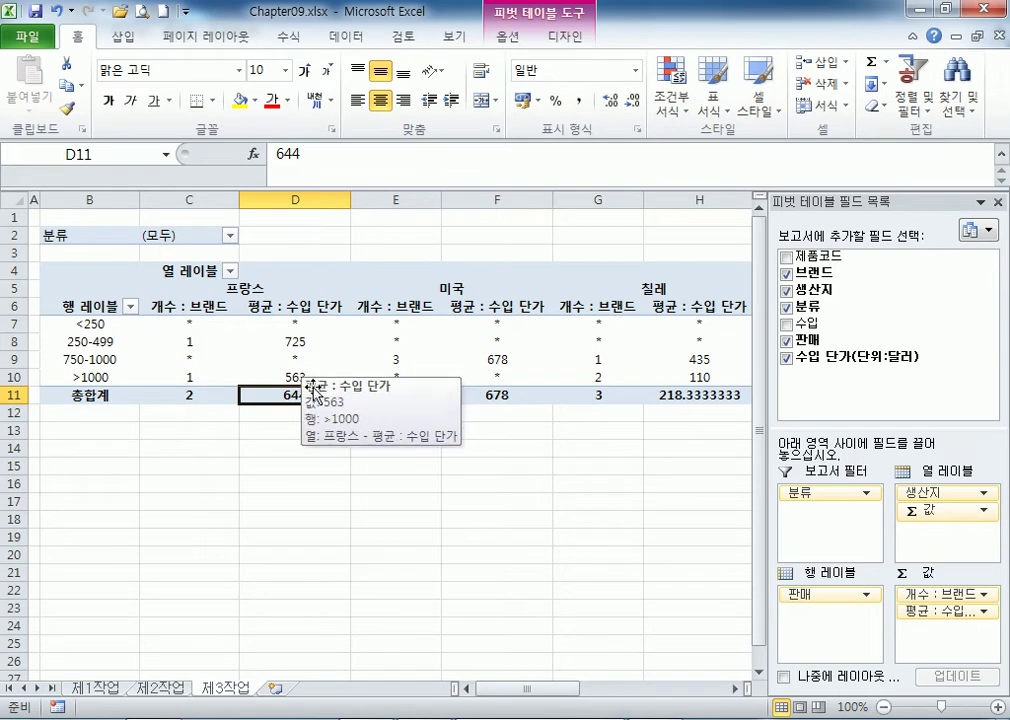
pyautogui.click(311, 378)
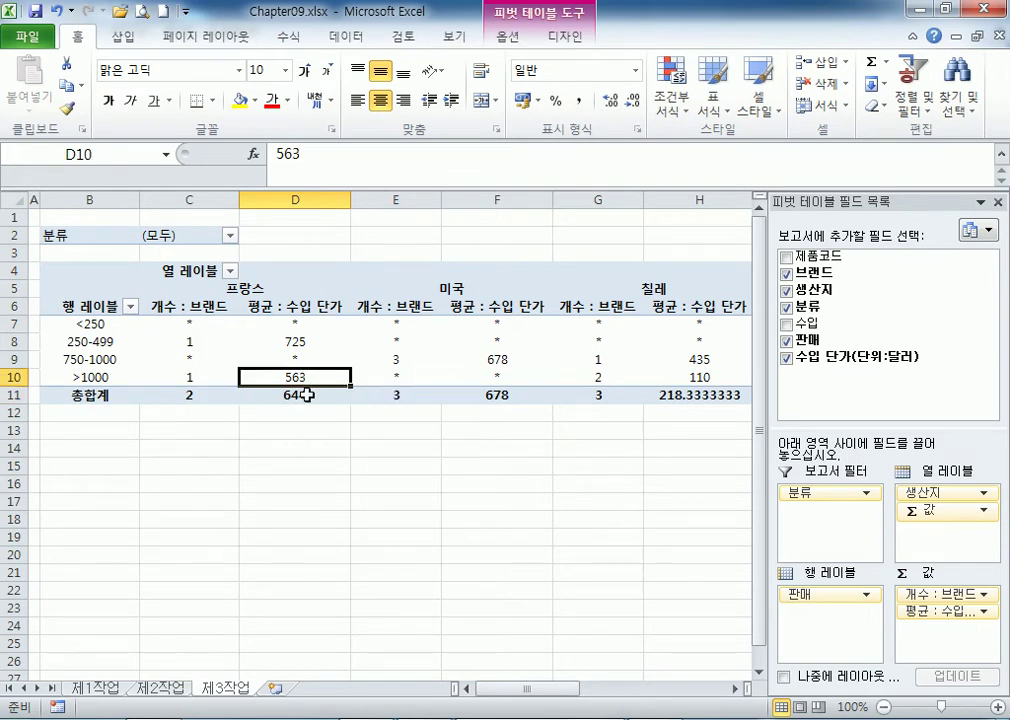
pyautogui.click(307, 395)
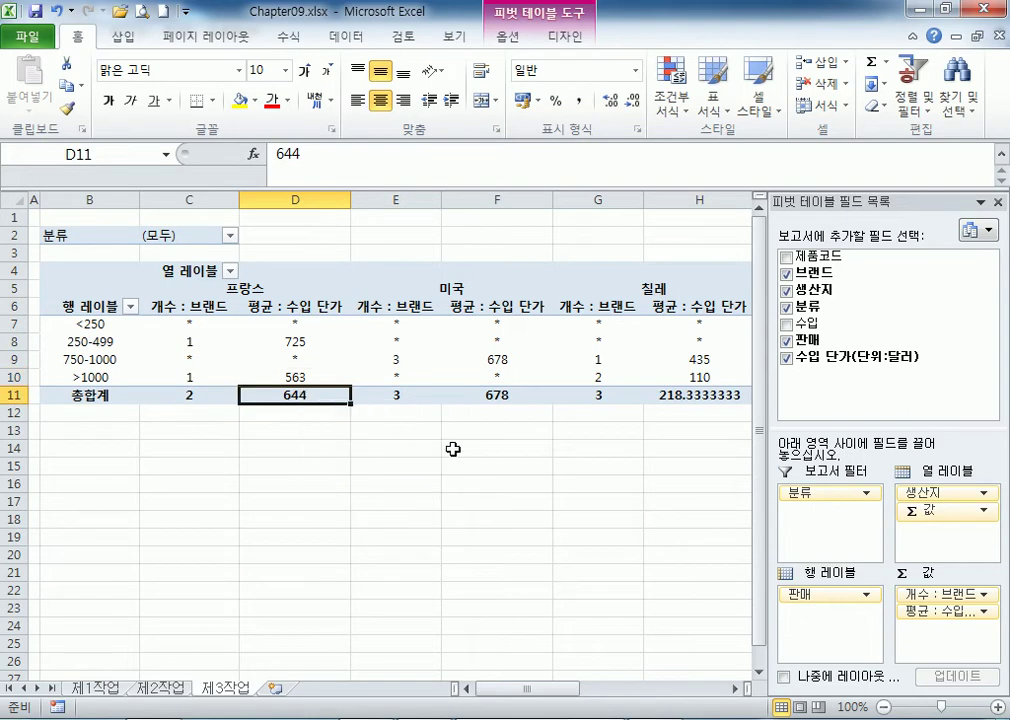
pyautogui.click(690, 395)
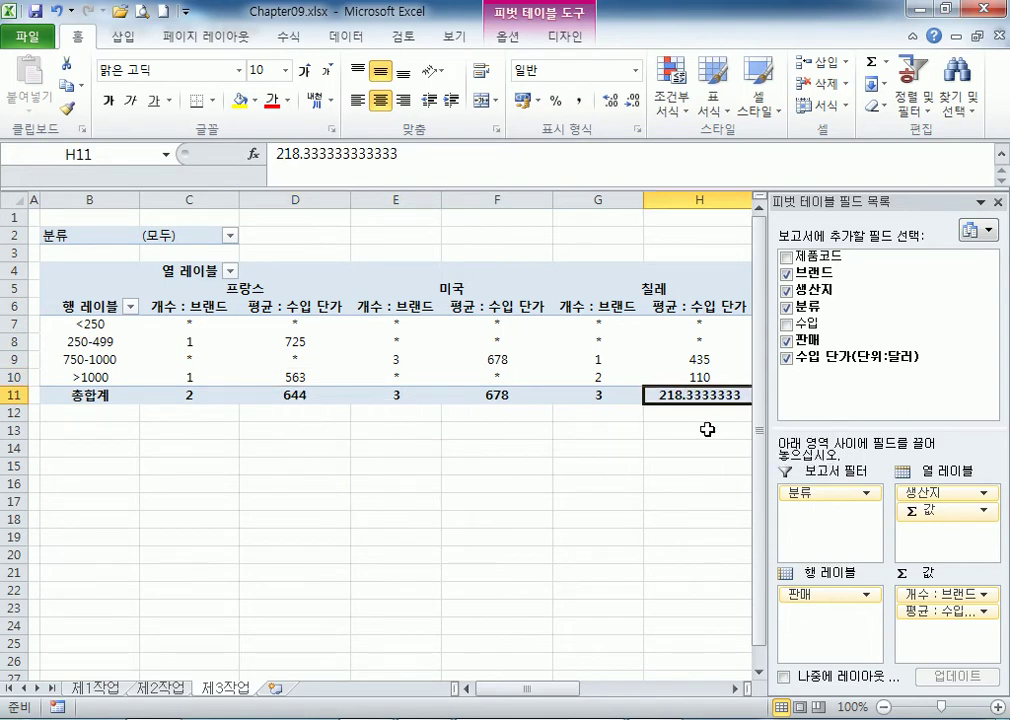
pyautogui.moveTo(201, 335)
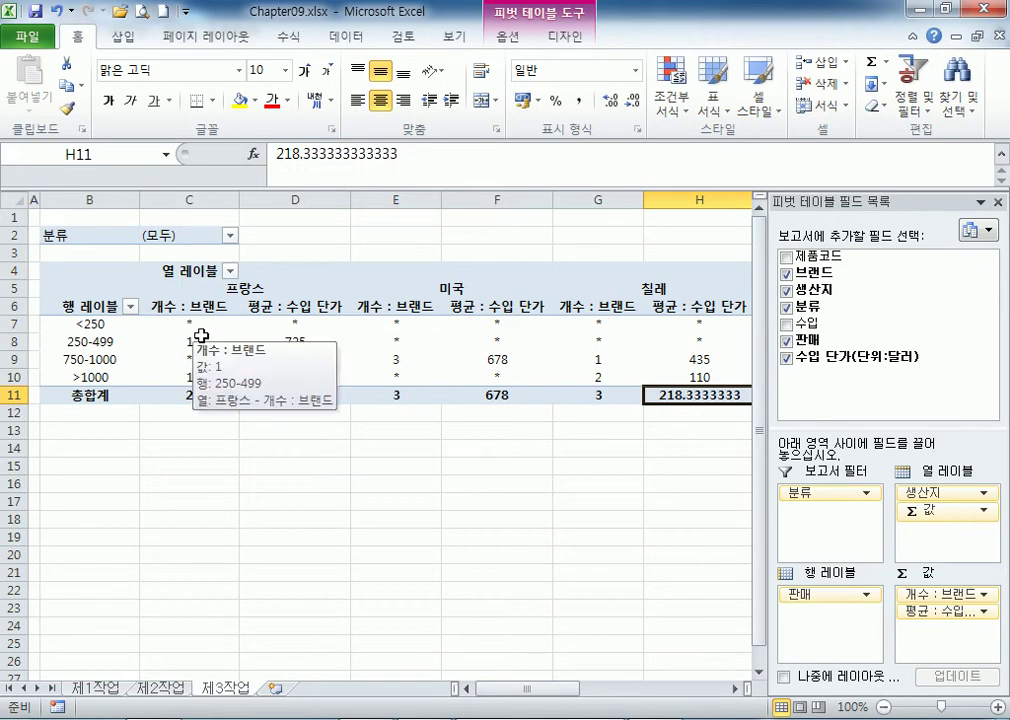
# Compare the 평균 : 수입 단가 columns and their 총합계 averages across all four 생산지 in the pivot table.
pyautogui.moveTo(289, 324); pyautogui.dragTo(285, 392)
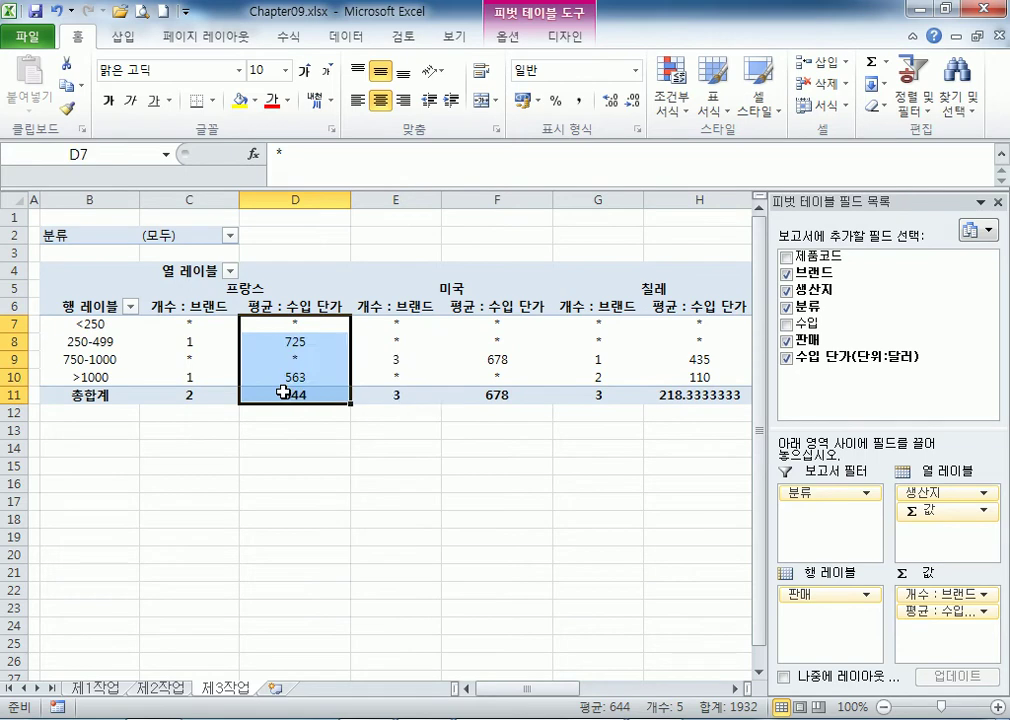
pyautogui.moveTo(497, 324); pyautogui.dragTo(492, 393)
pyautogui.moveTo(667, 327); pyautogui.dragTo(666, 395)
pyautogui.moveTo(530, 688); pyautogui.dragTo(613, 688)
pyautogui.moveTo(570, 325); pyautogui.dragTo(568, 395)
pyautogui.moveTo(376, 324); pyautogui.dragTo(372, 397)
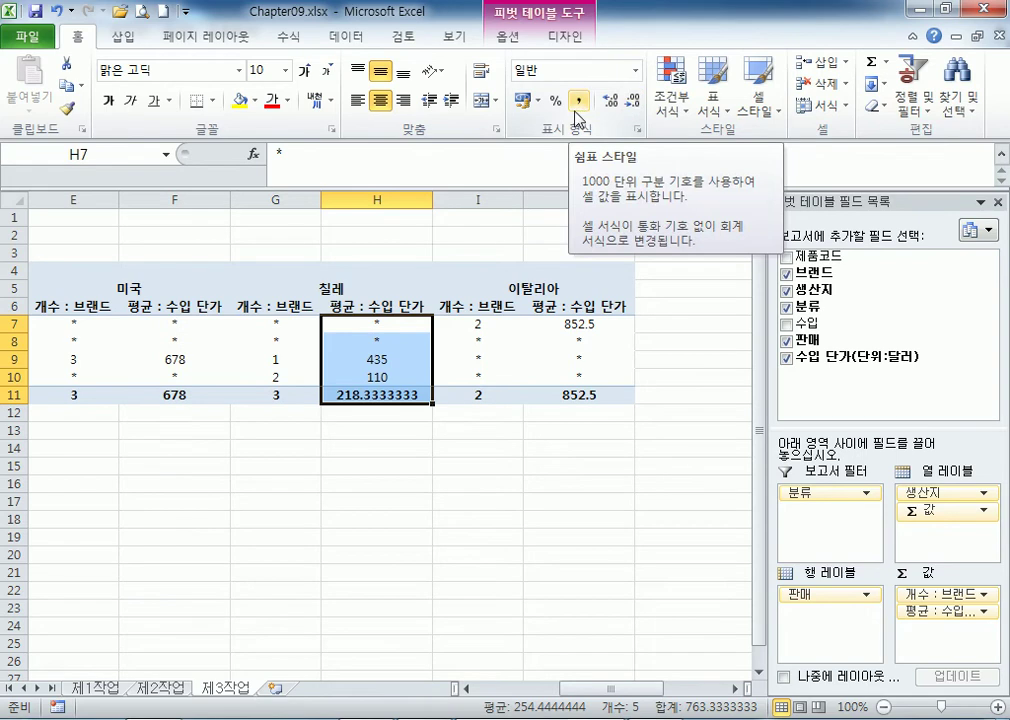
pyautogui.click(400, 394)
pyautogui.click(557, 394)
pyautogui.click(363, 394)
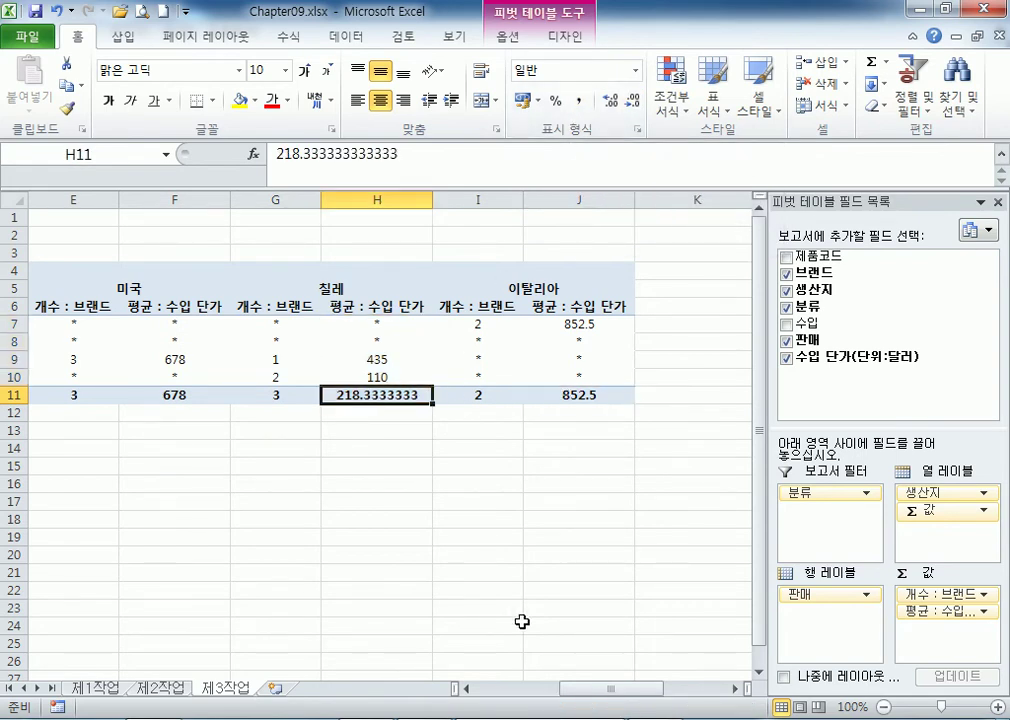
pyautogui.moveTo(590, 690); pyautogui.dragTo(505, 690)
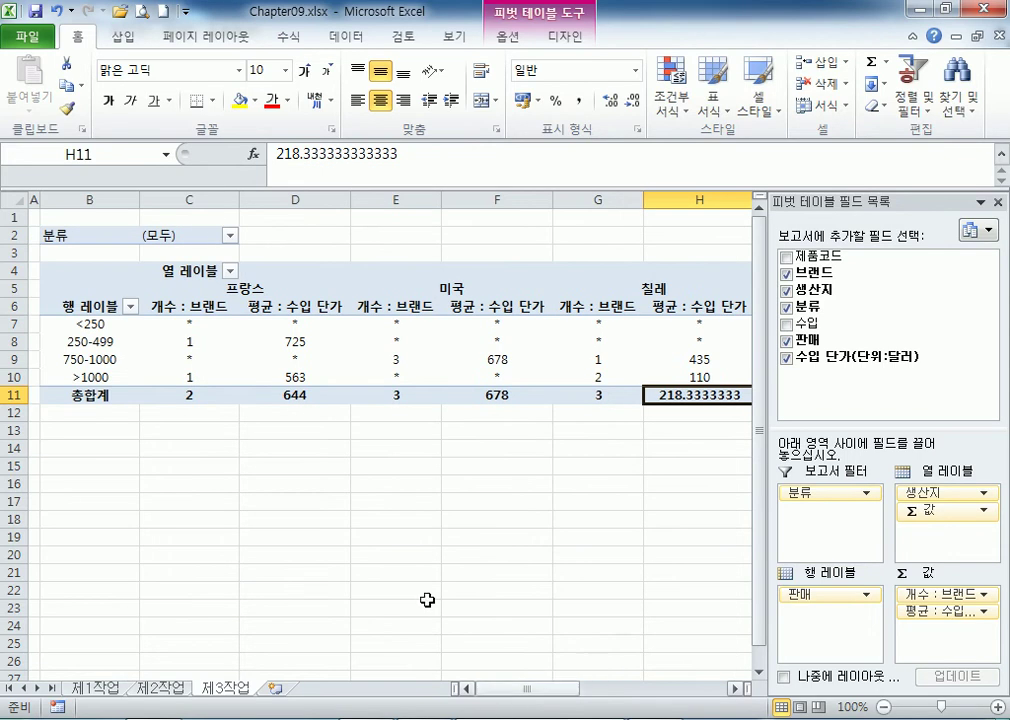
# Try to clear the 총합계 average of 수입 단가 for 프랑스.
pyautogui.click(289, 392)
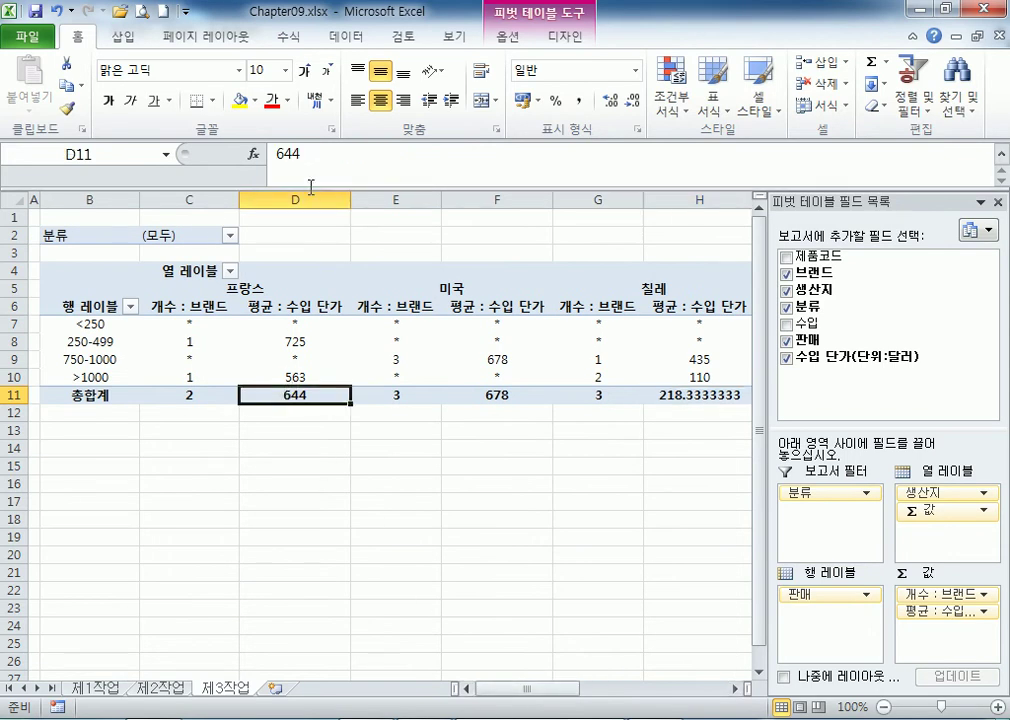
pyautogui.press('Delete')
pyautogui.press('Return')
# Shrink the formula bar to one line with the 프랑스 평균 : 수입 단가 header cell D6 selected.
pyautogui.click(397, 306)
pyautogui.click(316, 308)
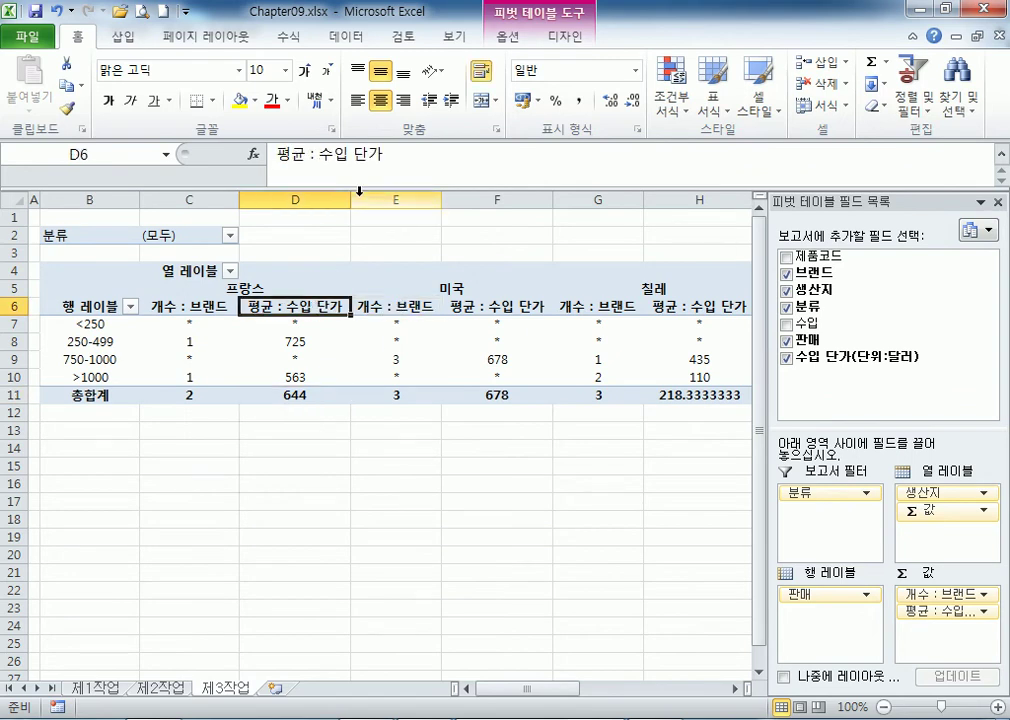
pyautogui.moveTo(362, 185); pyautogui.dragTo(362, 168)
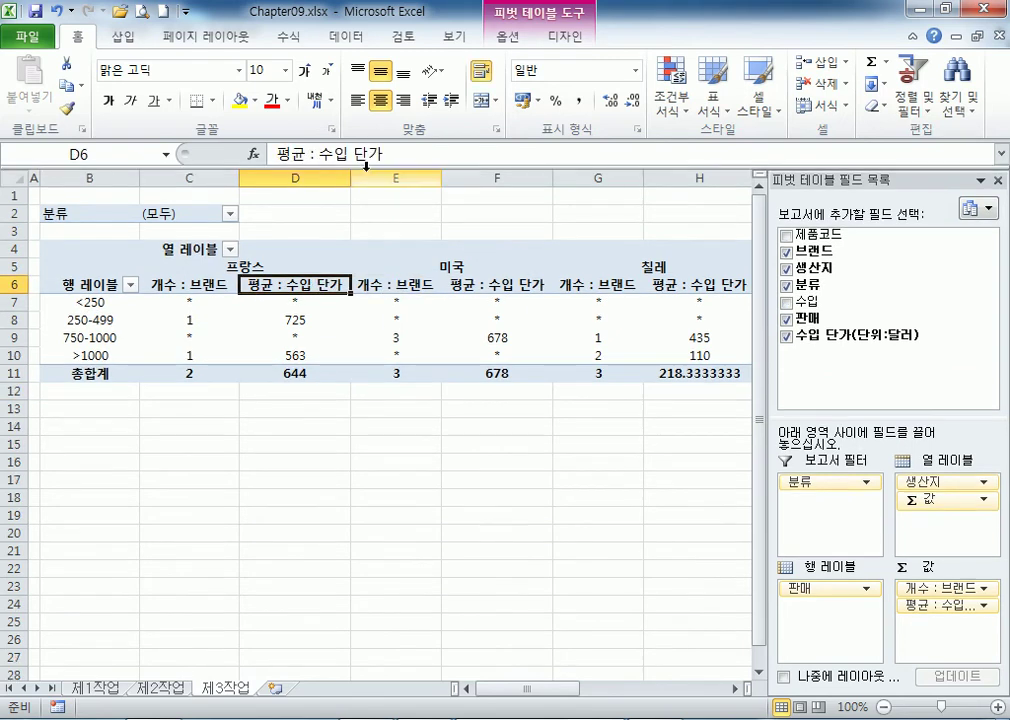
# Format the 평균 : 수입 단가 value field as 숫자 with 1 decimal place.
pyautogui.doubleClick(300, 284)
pyautogui.moveTo(454, 227); pyautogui.dragTo(514, 61)
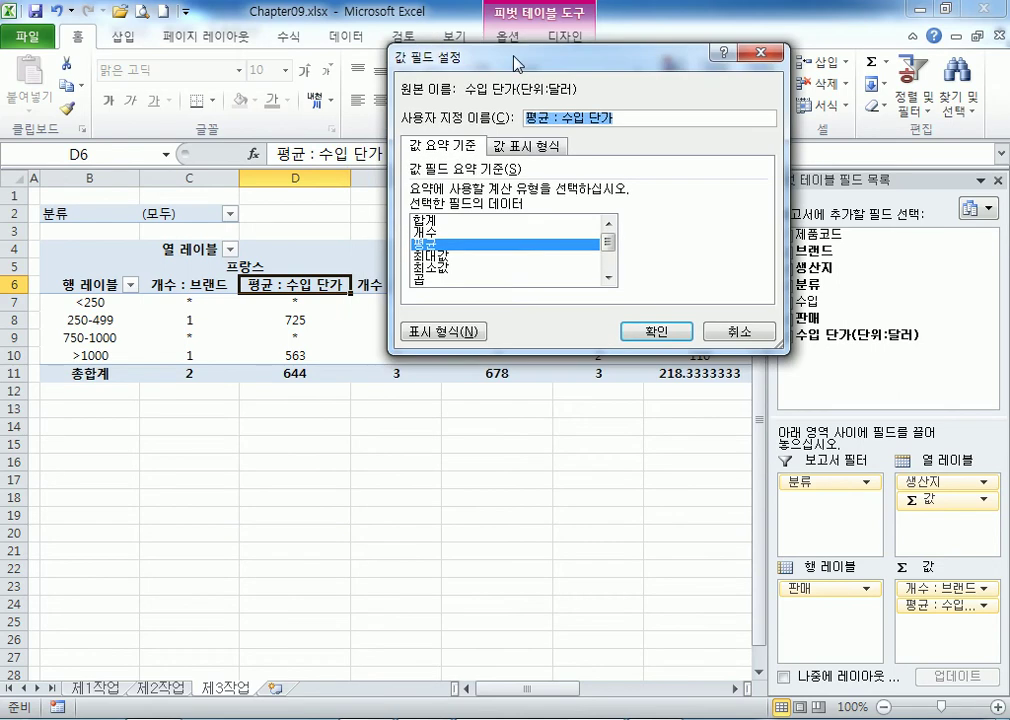
pyautogui.click(629, 113)
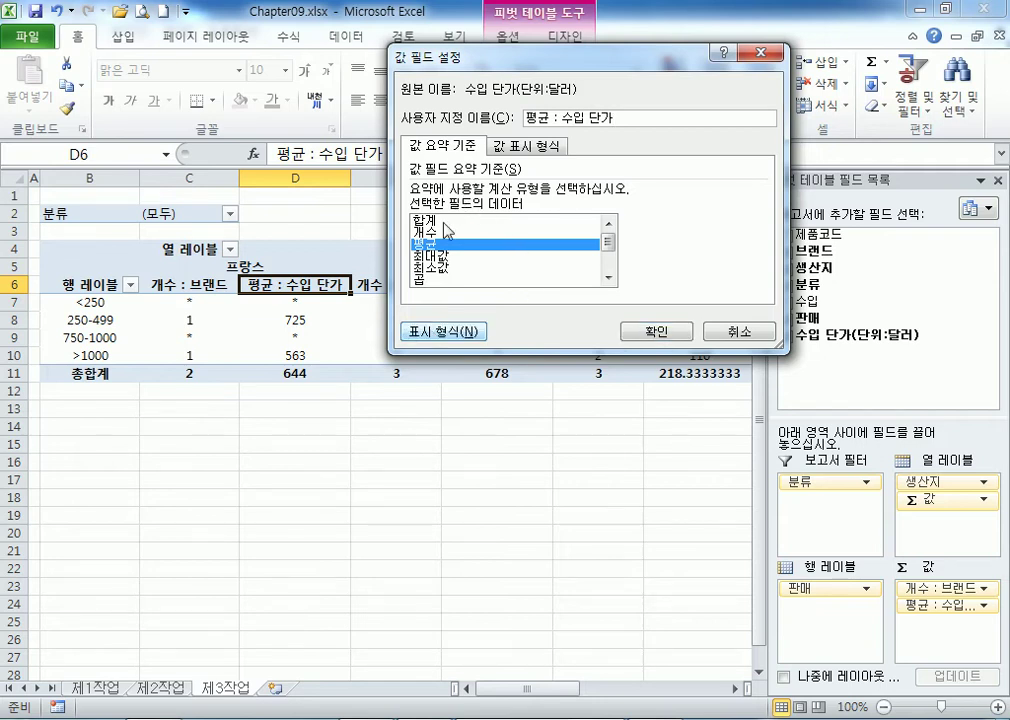
pyautogui.click(456, 334)
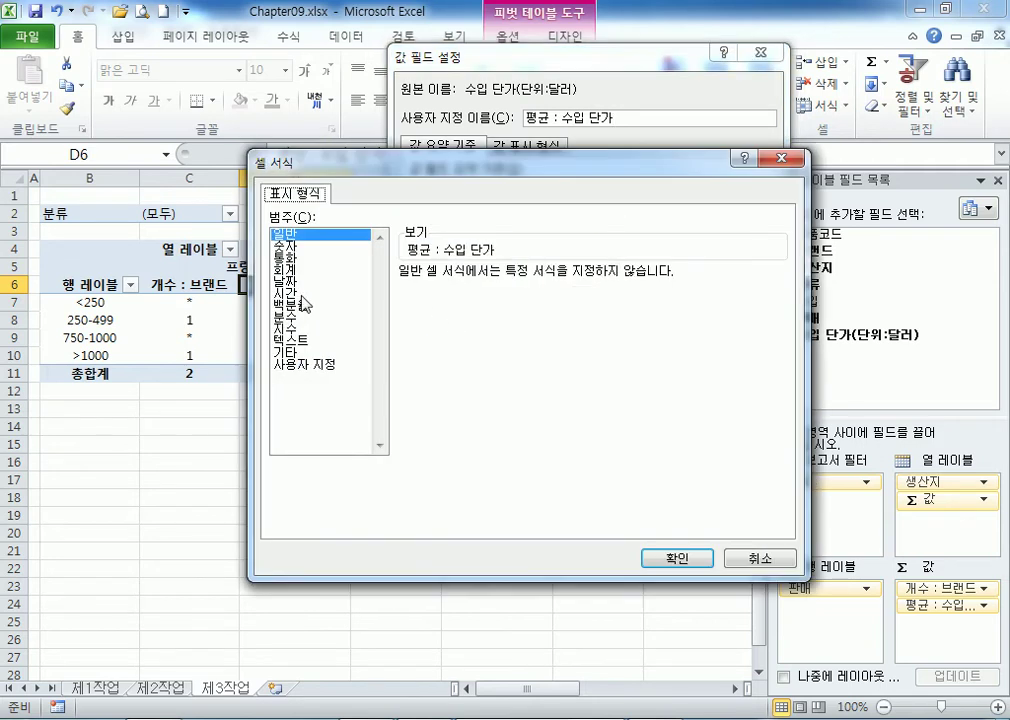
pyautogui.click(287, 246)
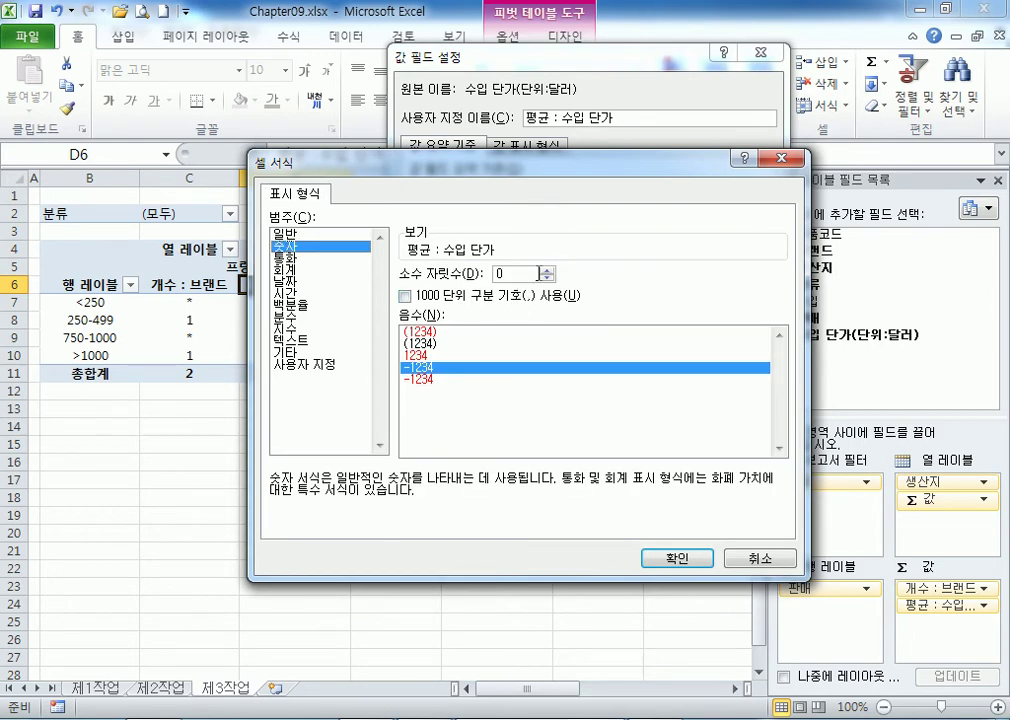
pyautogui.click(548, 270)
pyautogui.click(518, 273)
pyautogui.moveTo(518, 273); pyautogui.dragTo(504, 276)
pyautogui.click(672, 557)
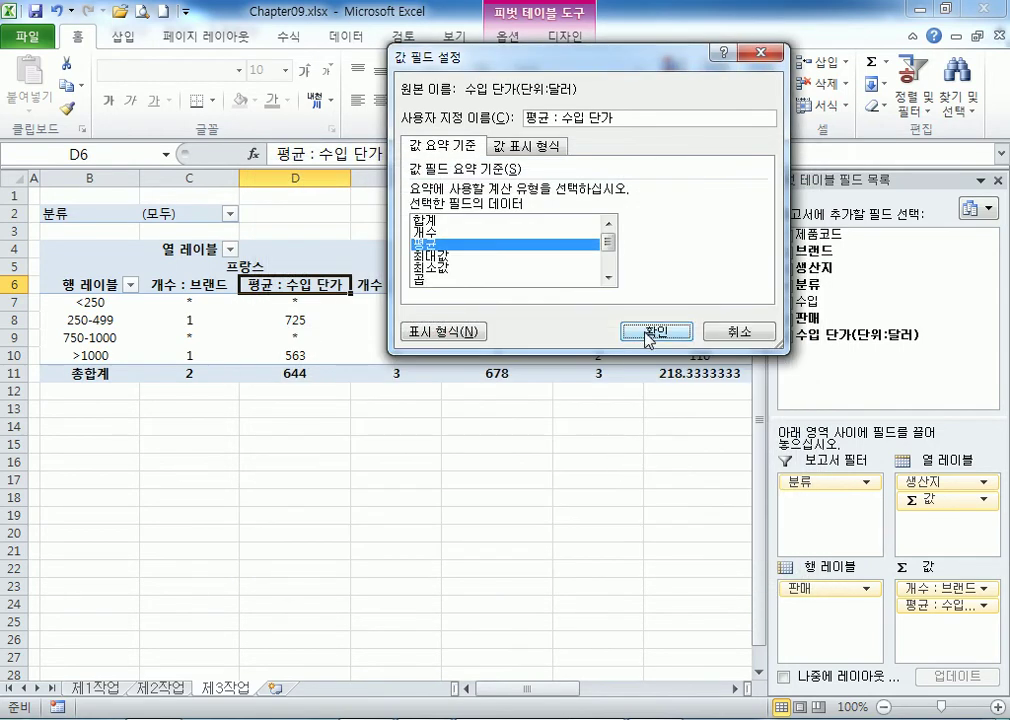
pyautogui.click(650, 334)
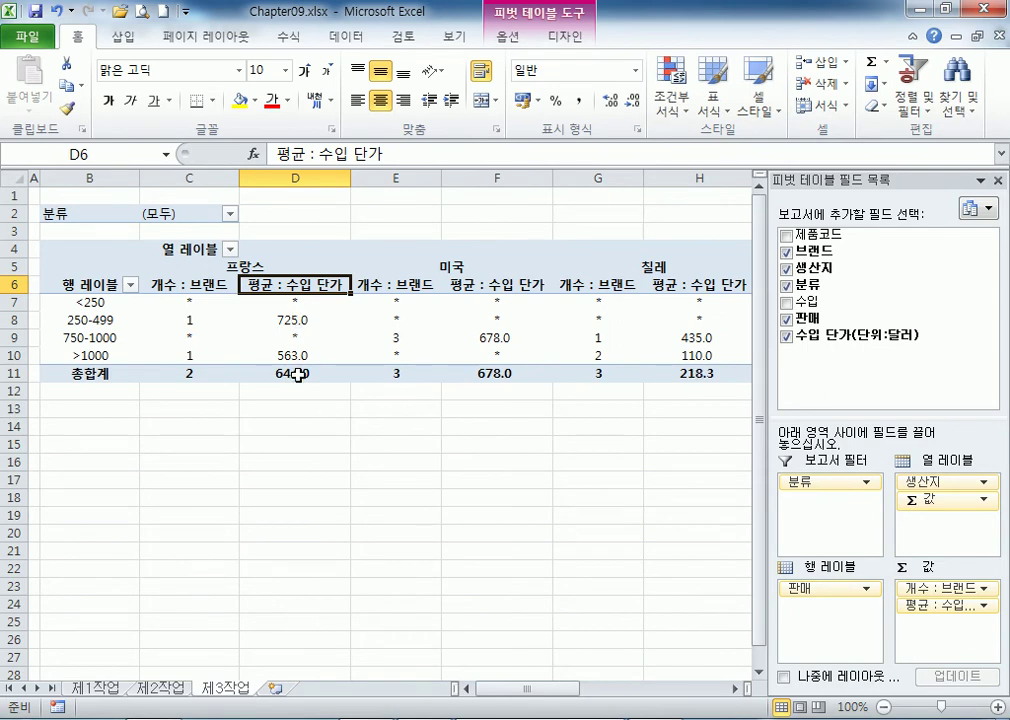
# Check the number format of the 평균 : 수입 단가 values for 프랑스 and 미국.
pyautogui.moveTo(422, 373)
pyautogui.moveTo(280, 300); pyautogui.dragTo(287, 380)
pyautogui.moveTo(471, 302); pyautogui.dragTo(490, 370)
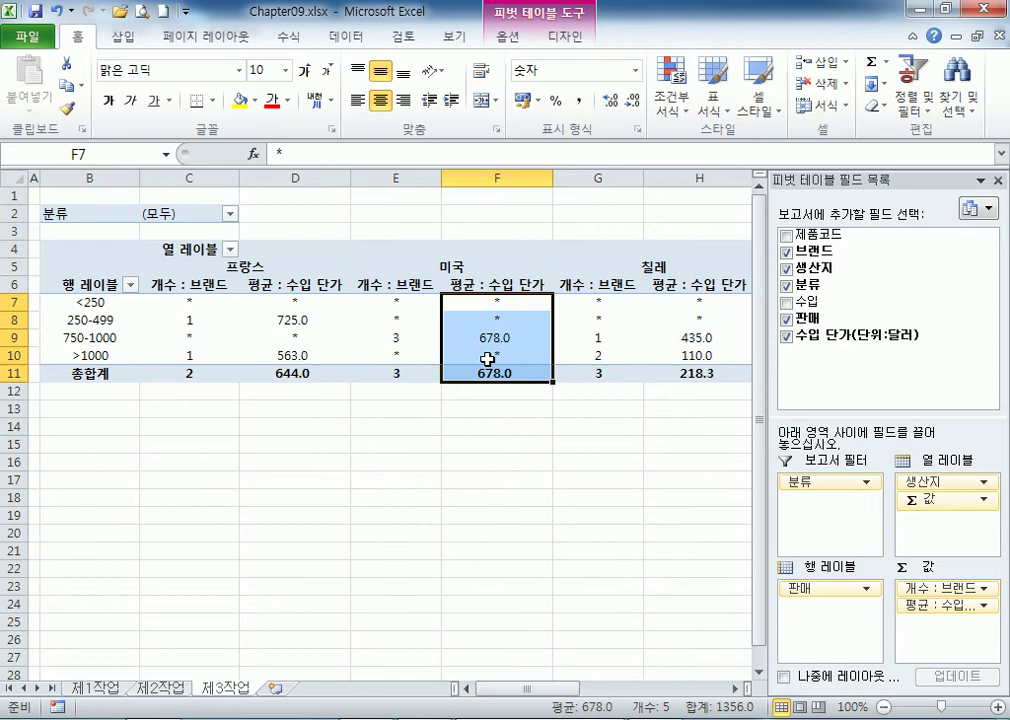
pyautogui.click(257, 352)
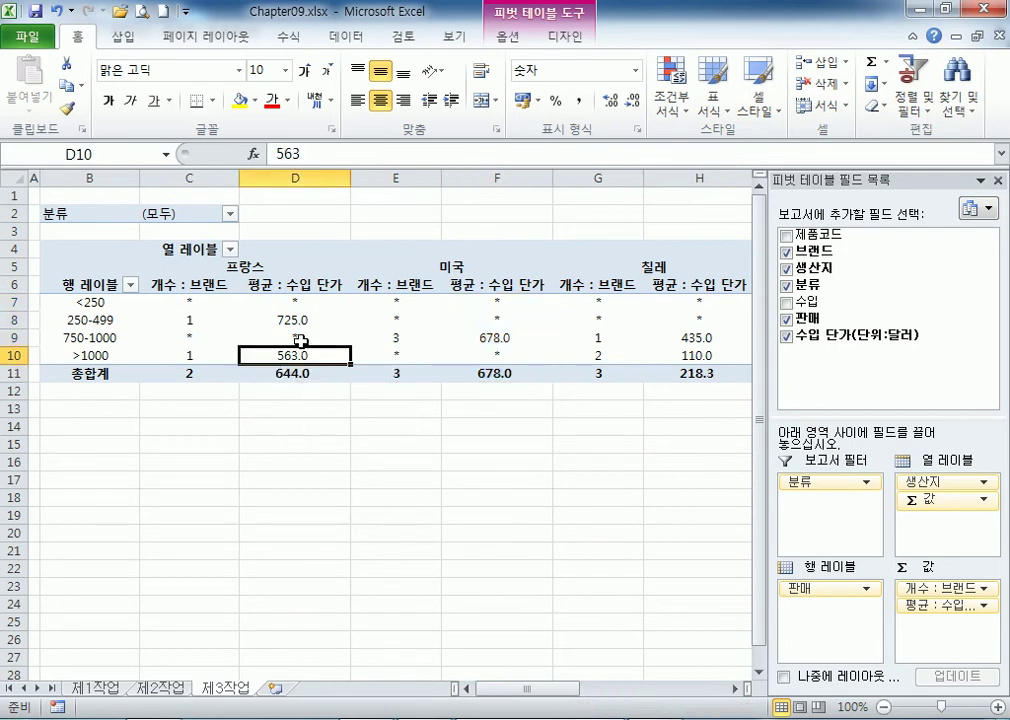
pyautogui.moveTo(303, 338)
# Compare the pivot table's 평균 : 수입 단가 header with the 수입 단가 header on 제1작업 and return to 제3작업.
pyautogui.click(316, 284)
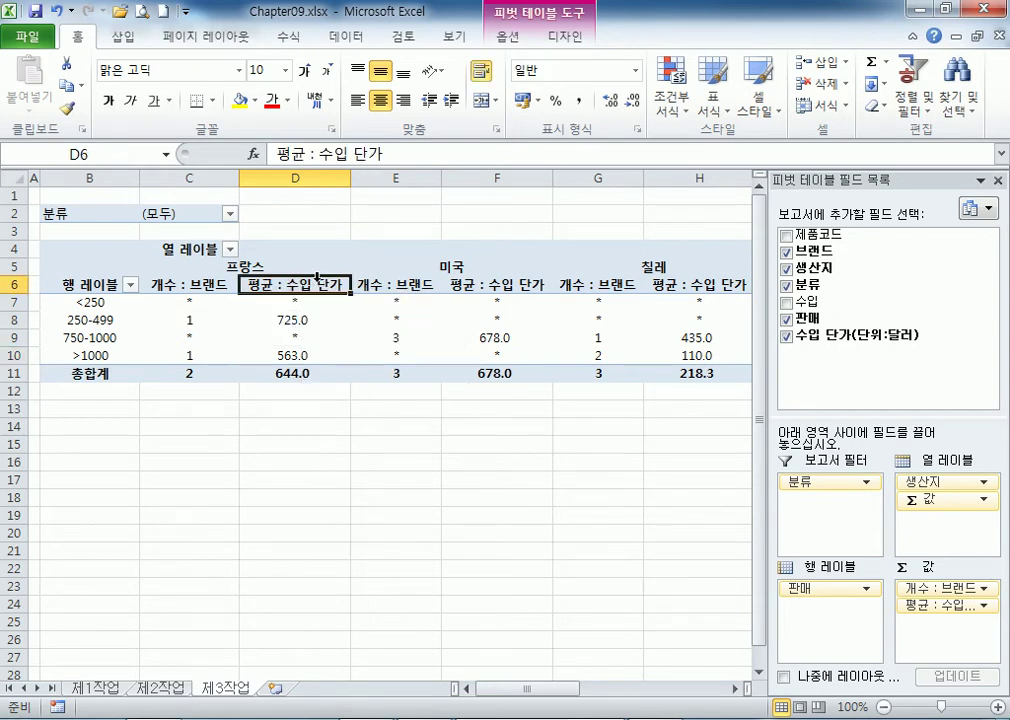
pyautogui.click(95, 688)
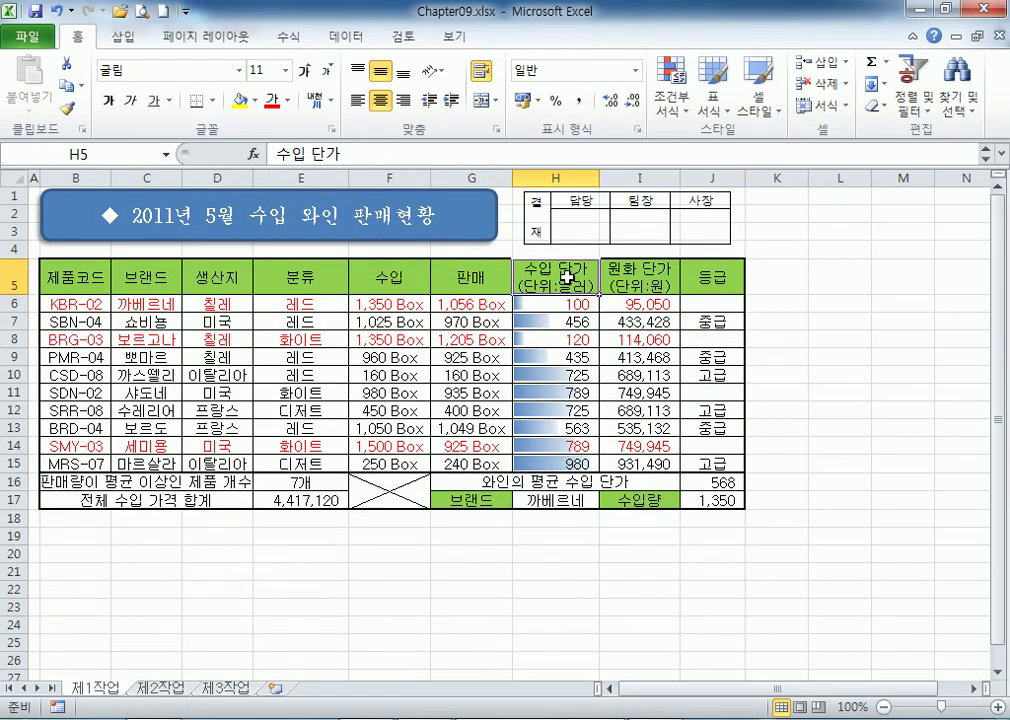
pyautogui.click(213, 688)
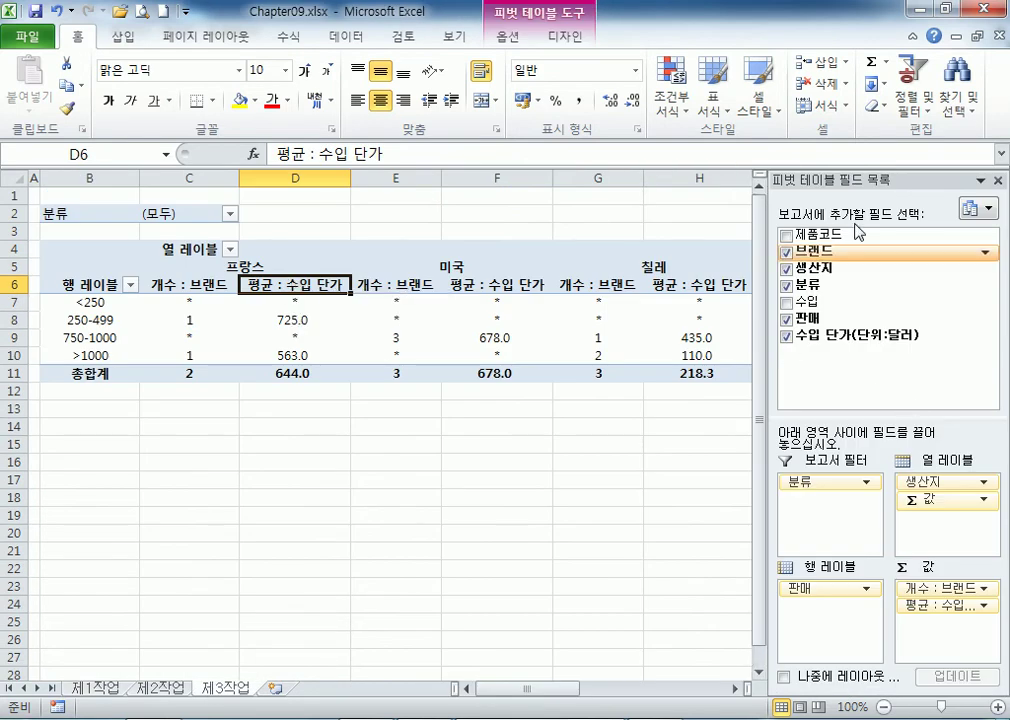
# Undock the pivot table field list and add the 수입 field to the values as a third value field.
pyautogui.moveTo(836, 180); pyautogui.dragTo(461, 118)
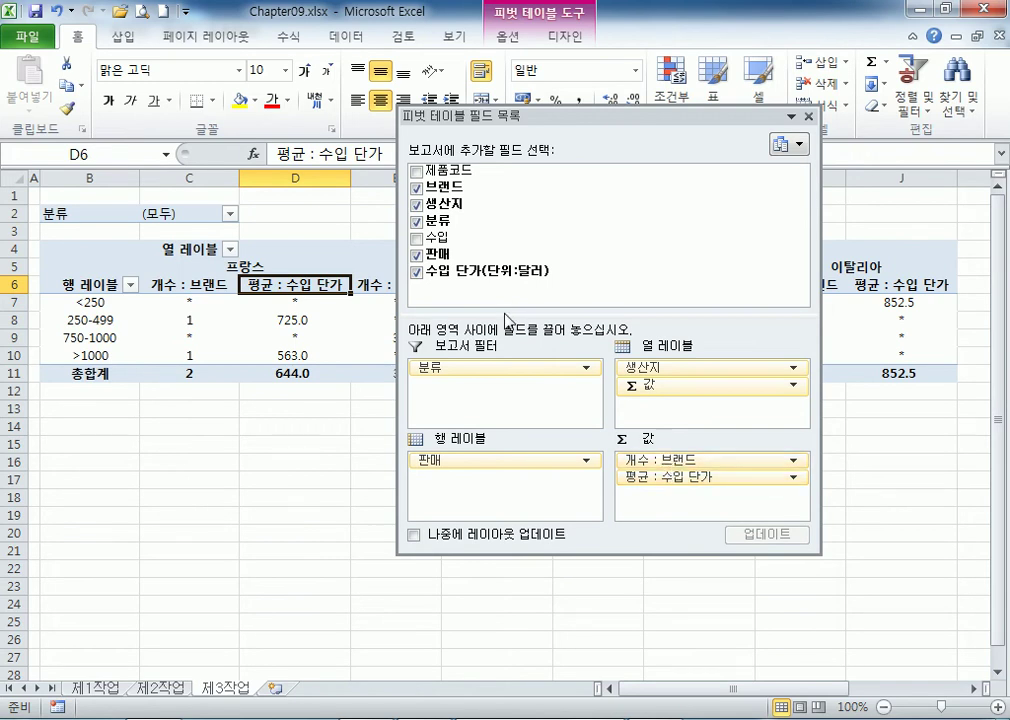
pyautogui.moveTo(437, 238); pyautogui.dragTo(657, 497)
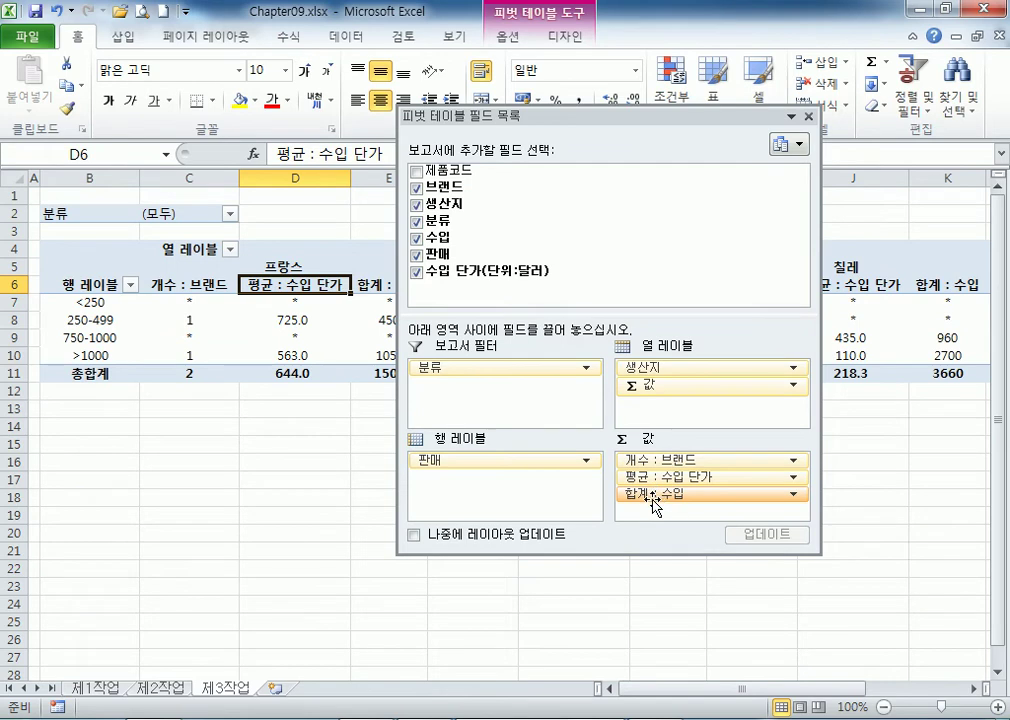
pyautogui.moveTo(440, 115); pyautogui.dragTo(576, 111)
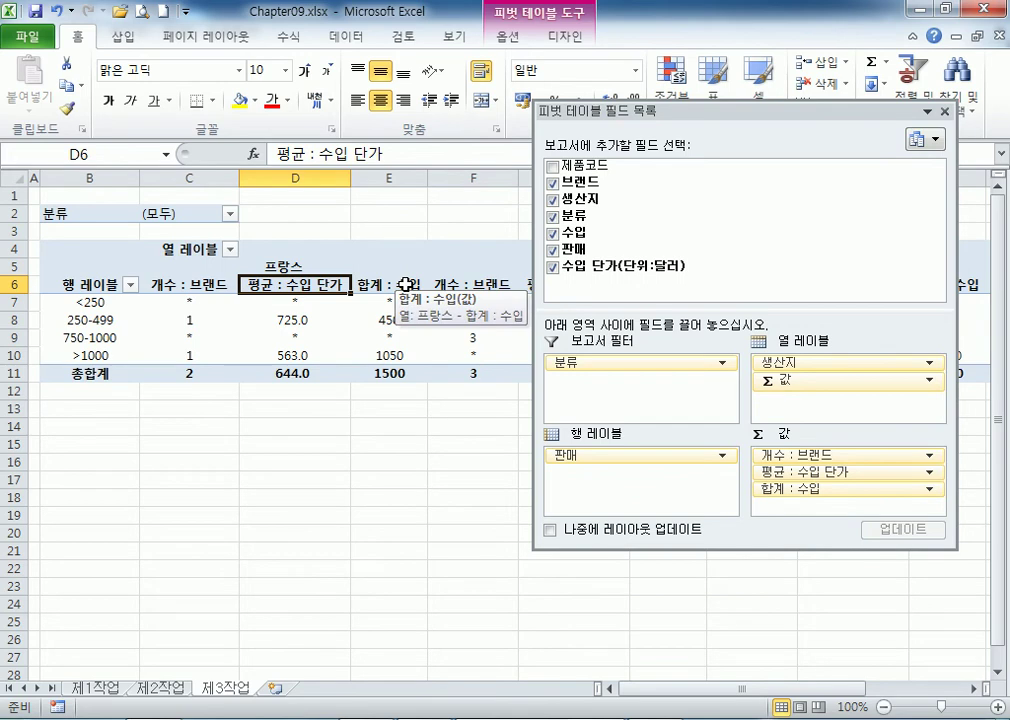
# Summarize the 수입 value field by 최대값 after trying 평균 and 개수.
pyautogui.doubleClick(405, 284)
pyautogui.click(437, 234)
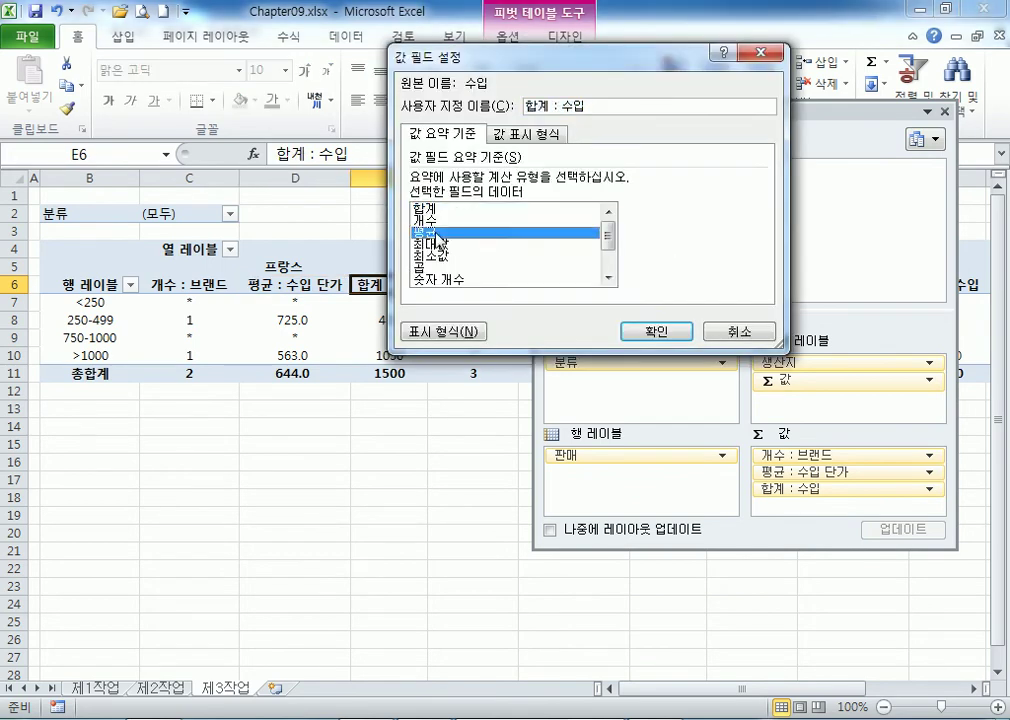
pyautogui.click(436, 220)
pyautogui.click(436, 244)
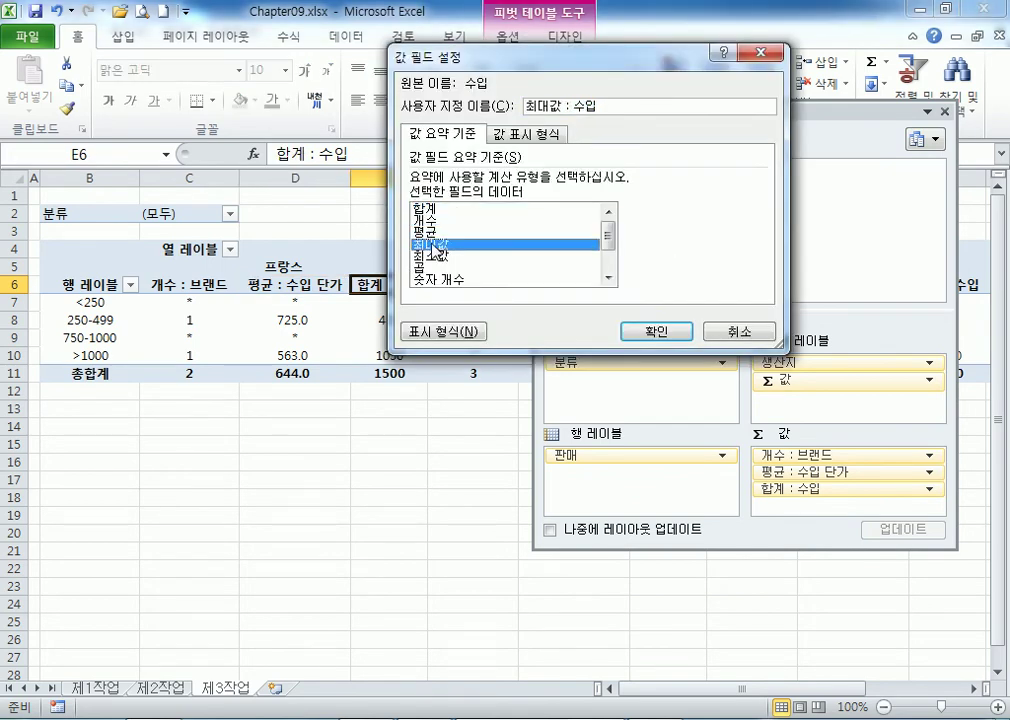
pyautogui.click(656, 331)
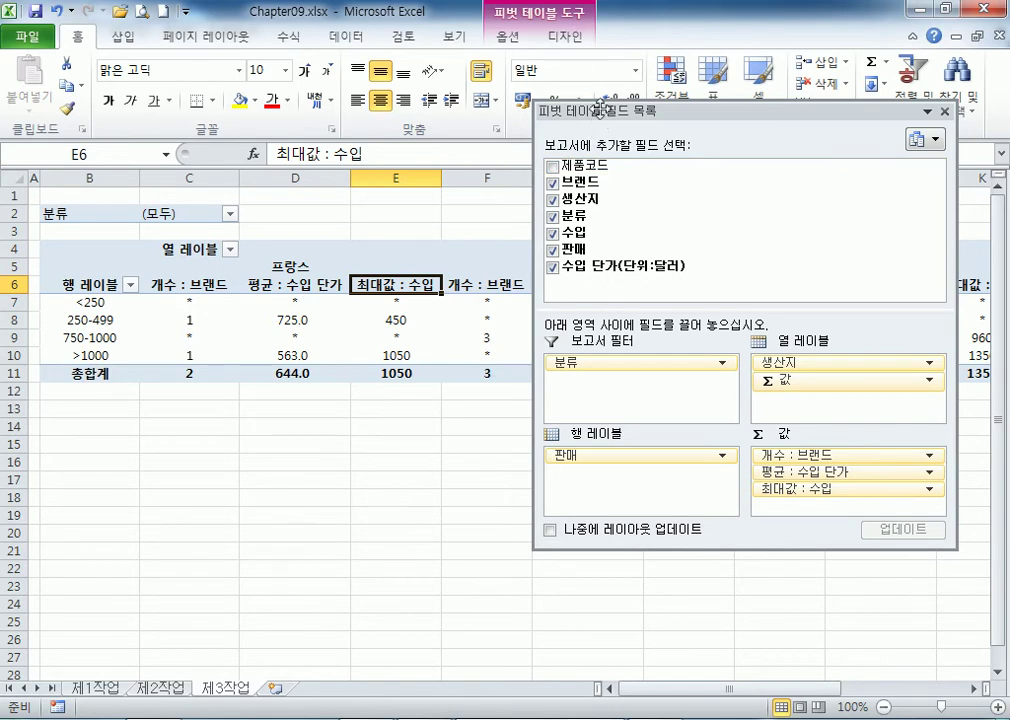
# Remove the 최대값 : 수입 value field from the pivot table.
pyautogui.moveTo(602, 114); pyautogui.dragTo(579, 29)
pyautogui.moveTo(797, 403); pyautogui.dragTo(353, 451)
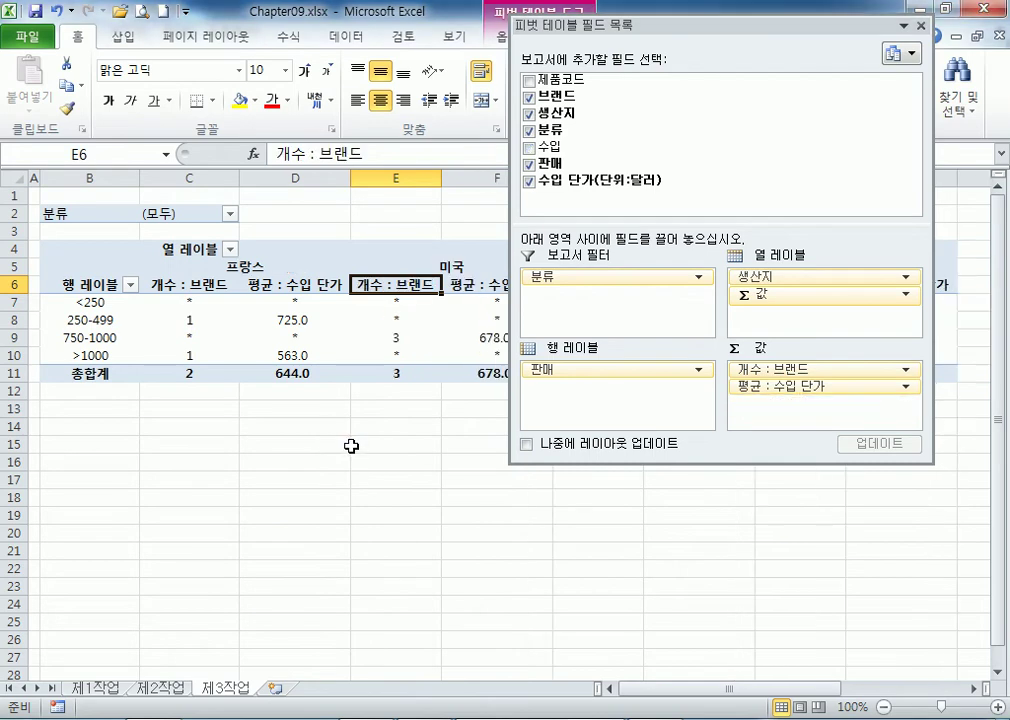
pyautogui.moveTo(800, 388); pyautogui.dragTo(745, 445)
# Dock the field list again, and try the comma style on value cells C7:J11 before undoing it.
pyautogui.click(295, 285)
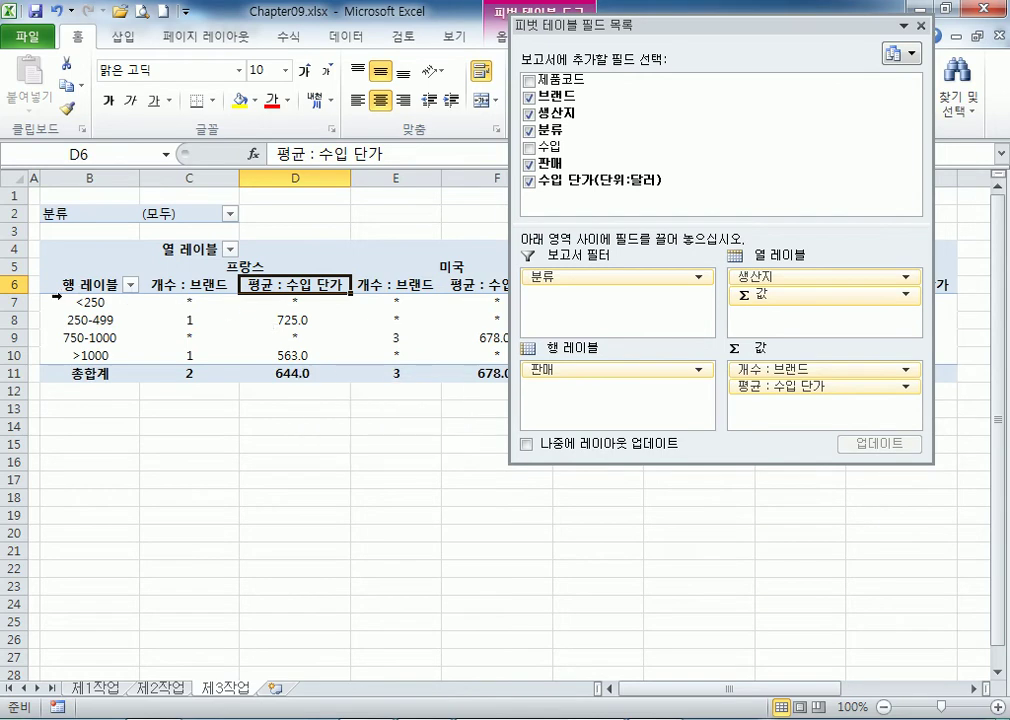
pyautogui.moveTo(150, 300); pyautogui.dragTo(752, 381)
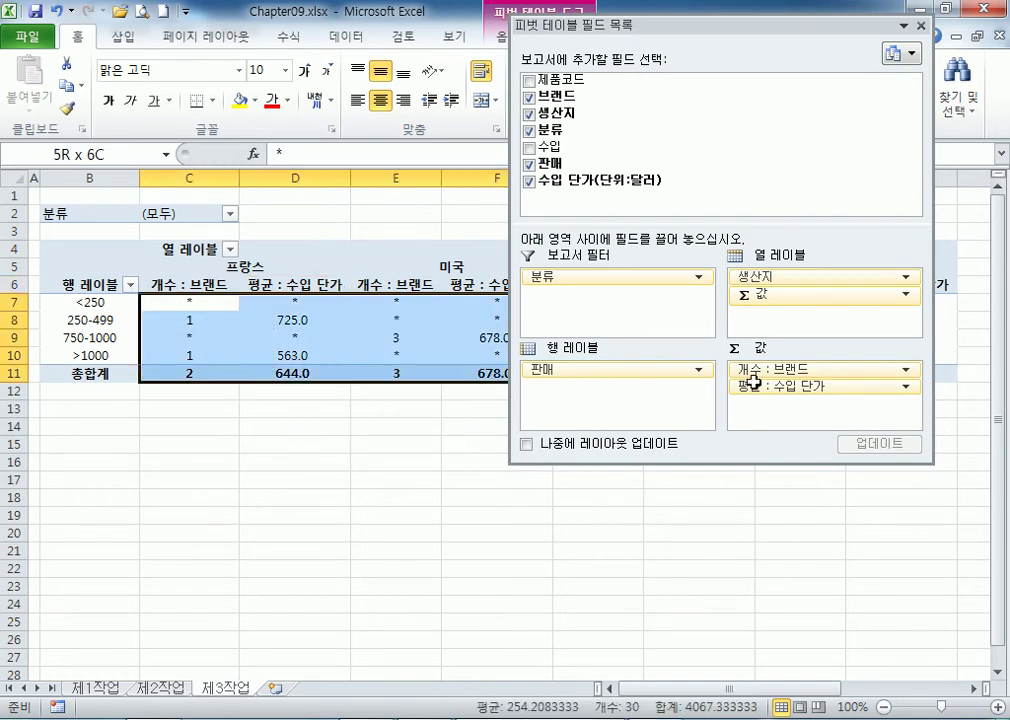
pyautogui.doubleClick(746, 30)
pyautogui.moveTo(209, 306); pyautogui.dragTo(385, 370)
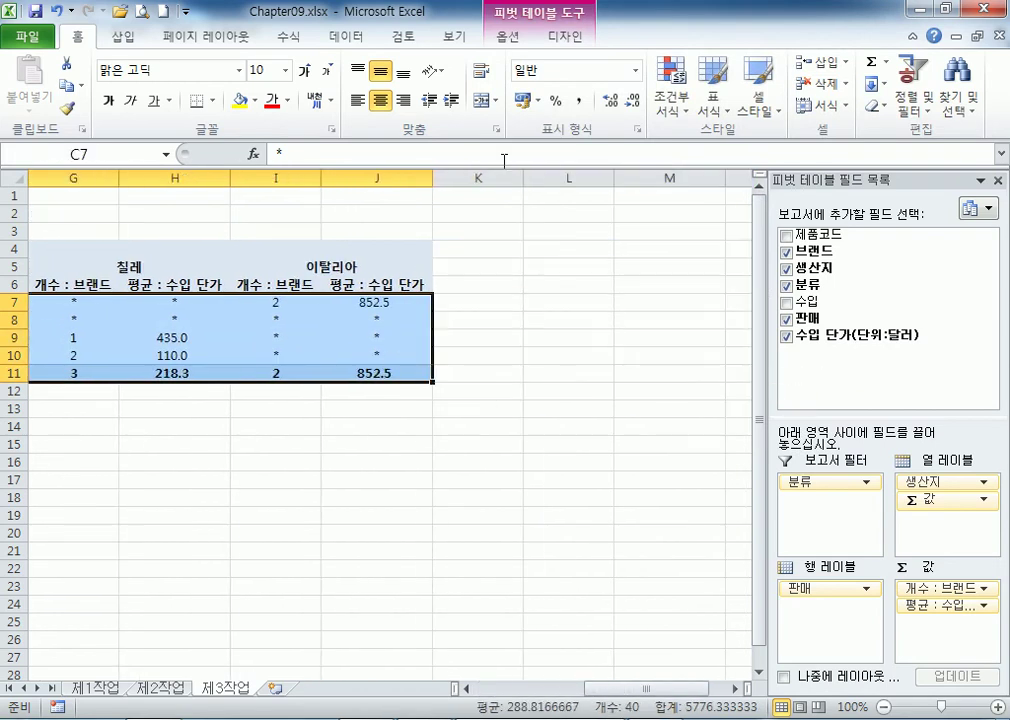
pyautogui.click(578, 103)
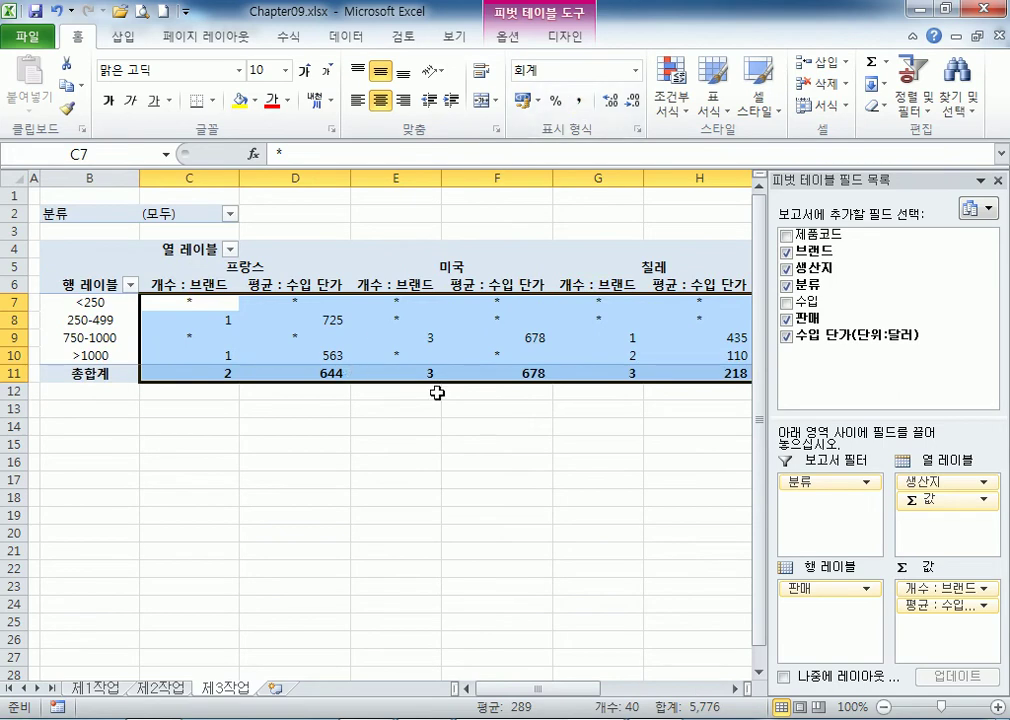
pyautogui.click(55, 11)
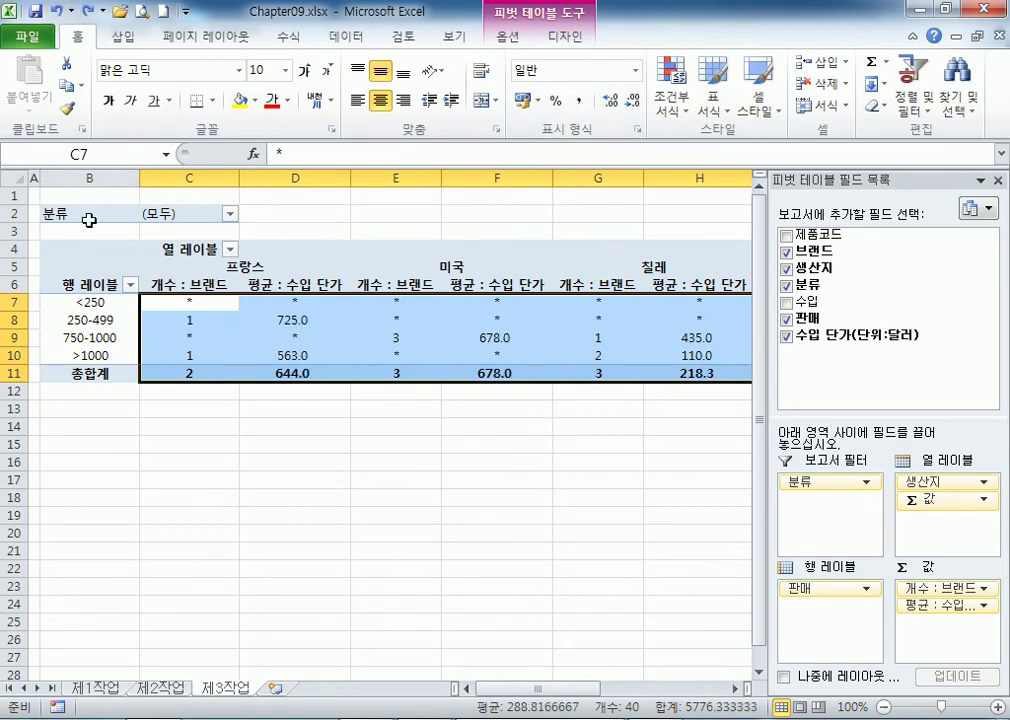
# Apply the 숫자 number format with 1 decimal place to the 평균 : 수입 단가 value field through its value field settings.
pyautogui.click(321, 285)
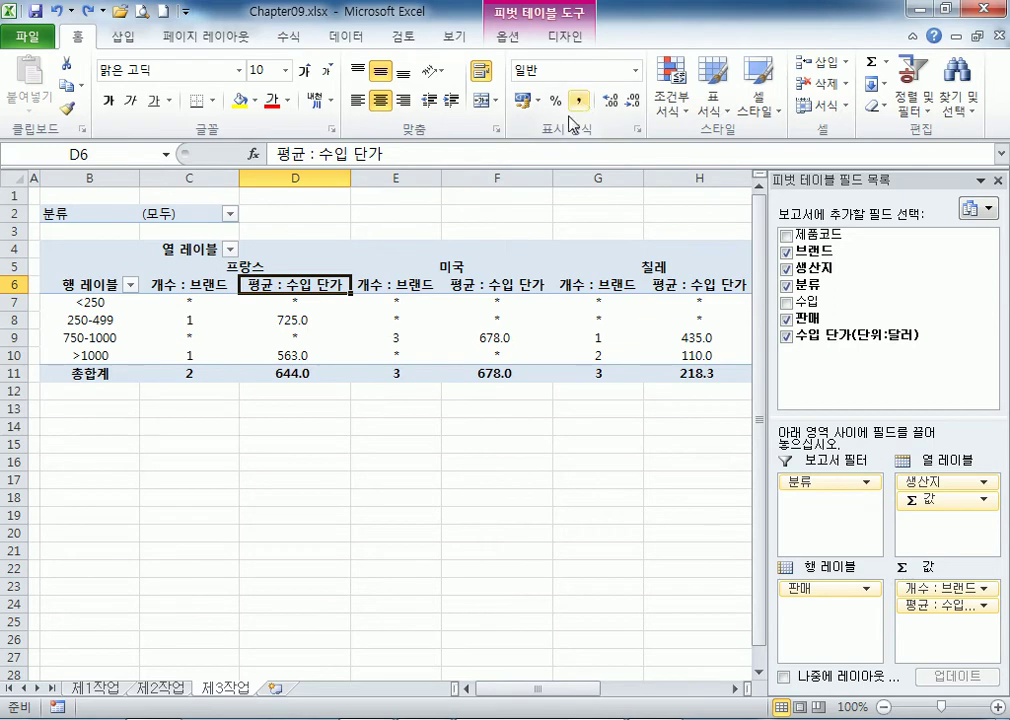
pyautogui.doubleClick(314, 285)
pyautogui.moveTo(395, 47); pyautogui.dragTo(400, 31)
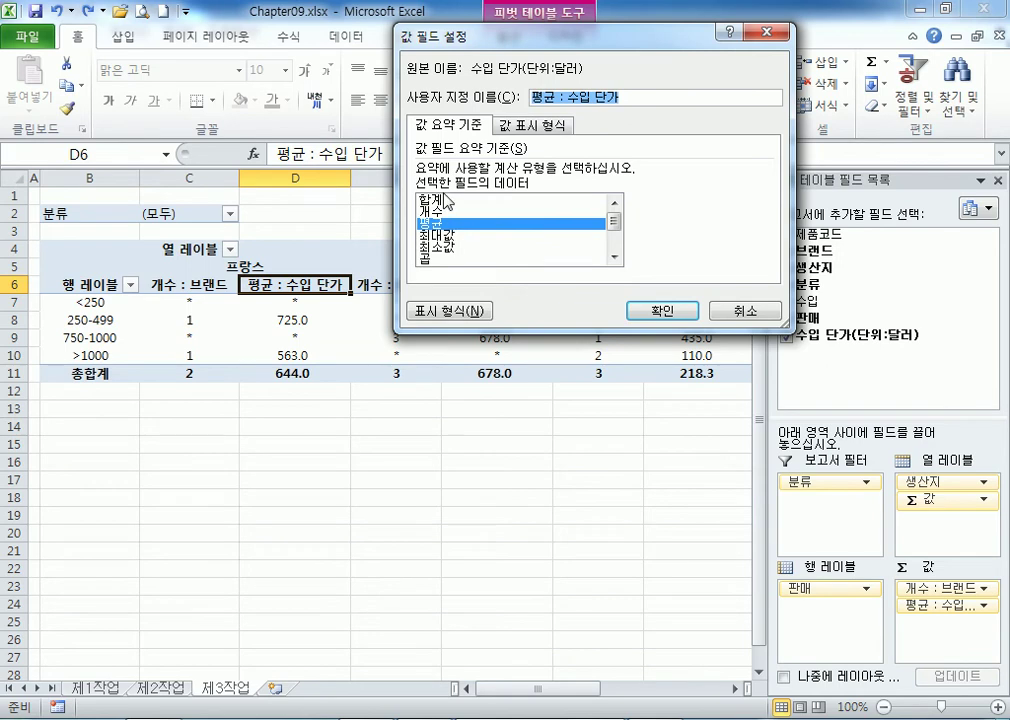
pyautogui.click(449, 311)
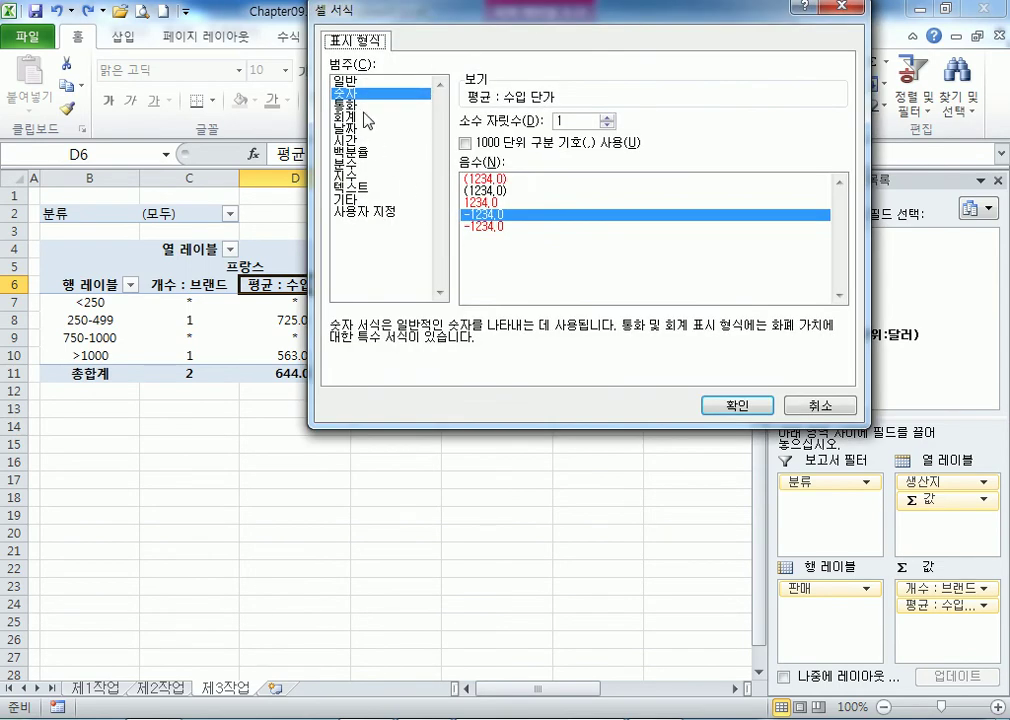
pyautogui.click(576, 122)
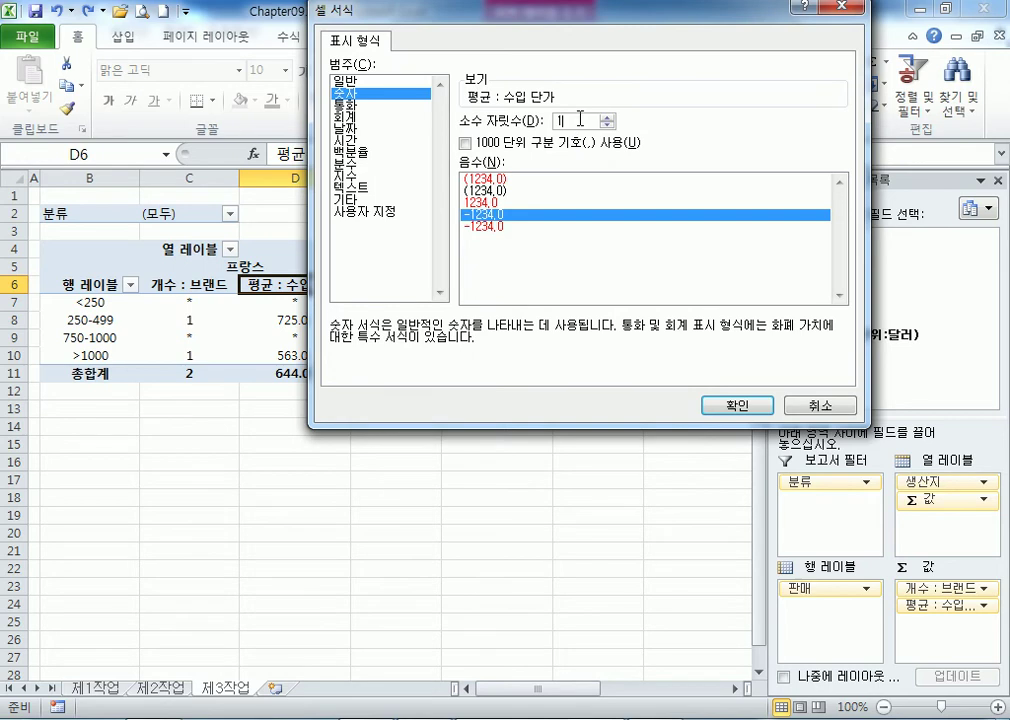
pyautogui.click(735, 405)
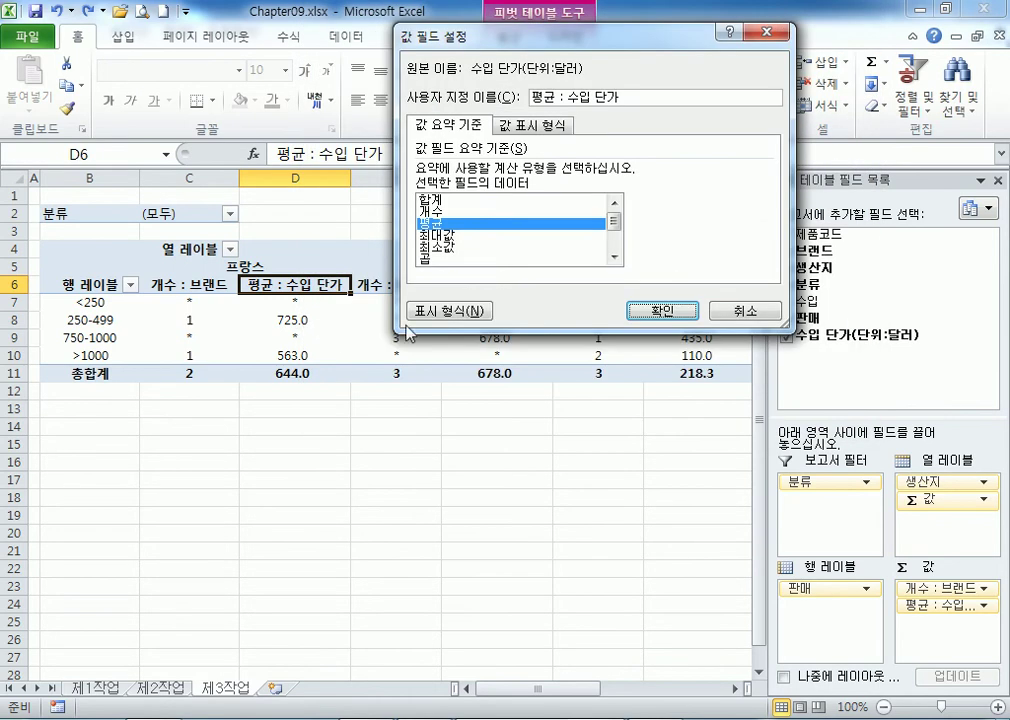
pyautogui.click(658, 311)
# Examine the finished pivot table across all 생산지 columns, including the 총합계 row, the area after column J and the 판매 group labels.
pyautogui.moveTo(575, 690); pyautogui.dragTo(600, 688)
pyautogui.click(490, 374)
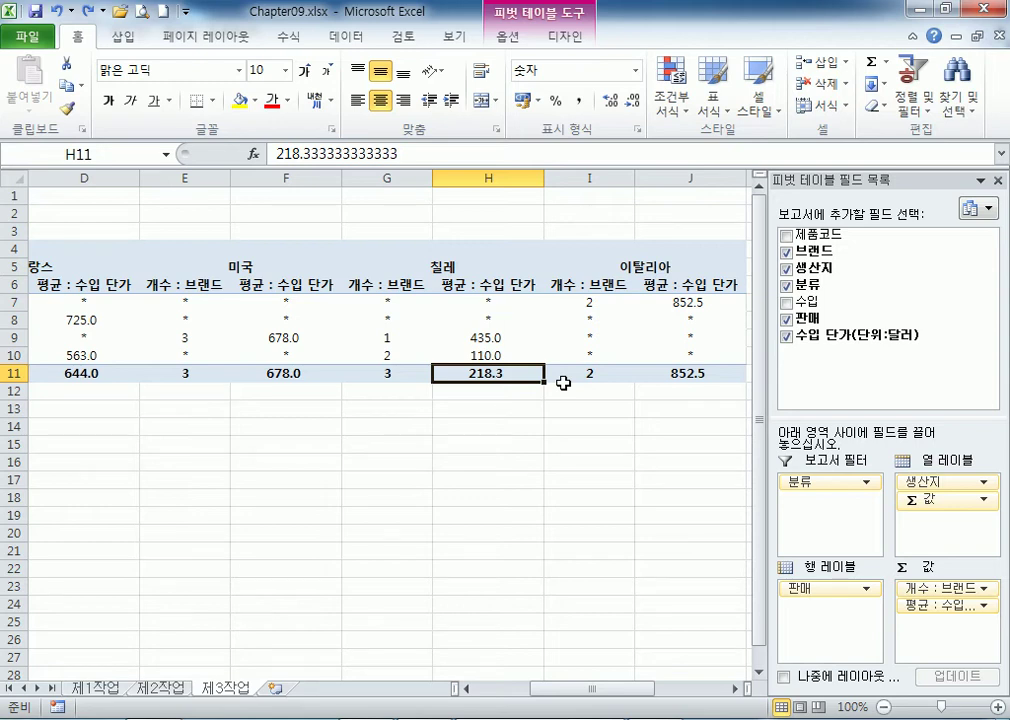
pyautogui.click(426, 446)
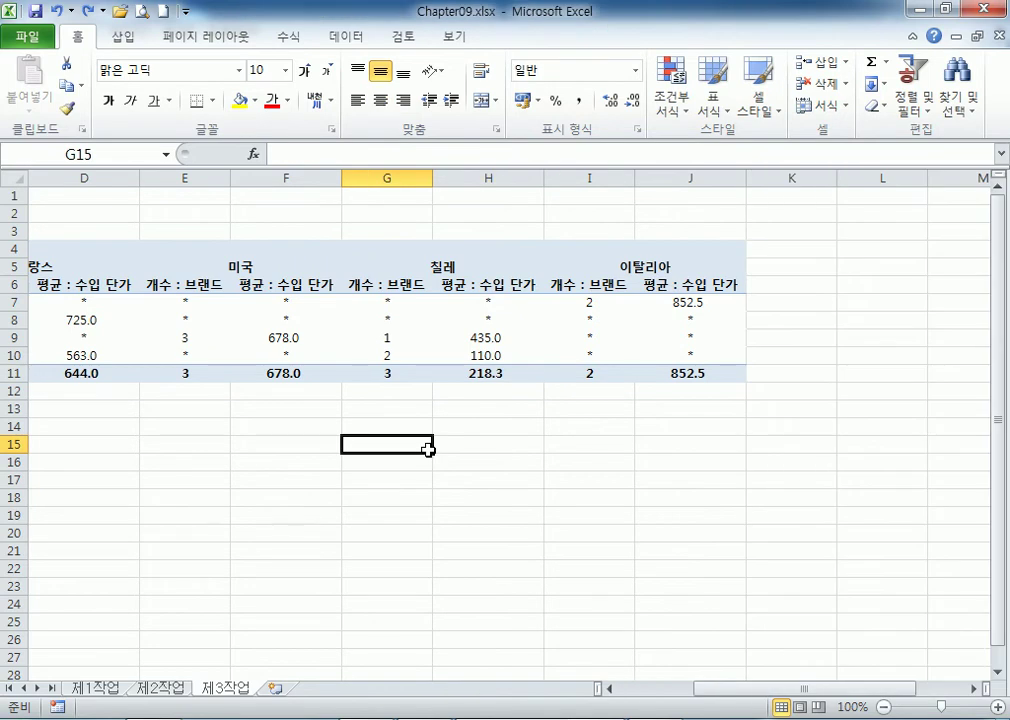
pyautogui.moveTo(699, 693); pyautogui.dragTo(590, 690)
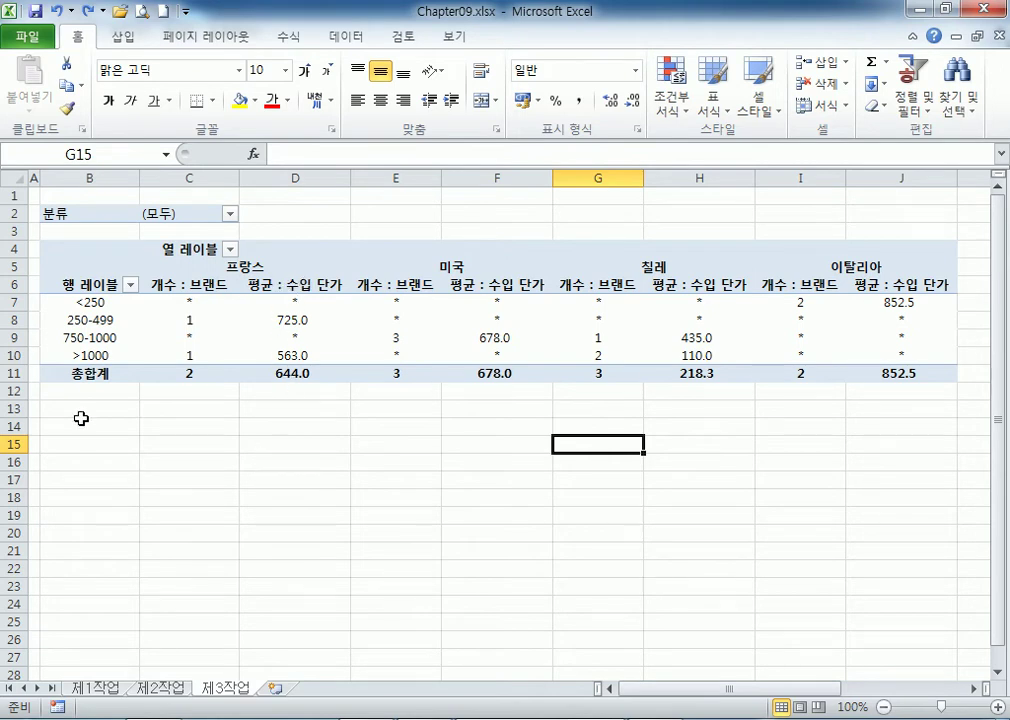
pyautogui.click(13, 373)
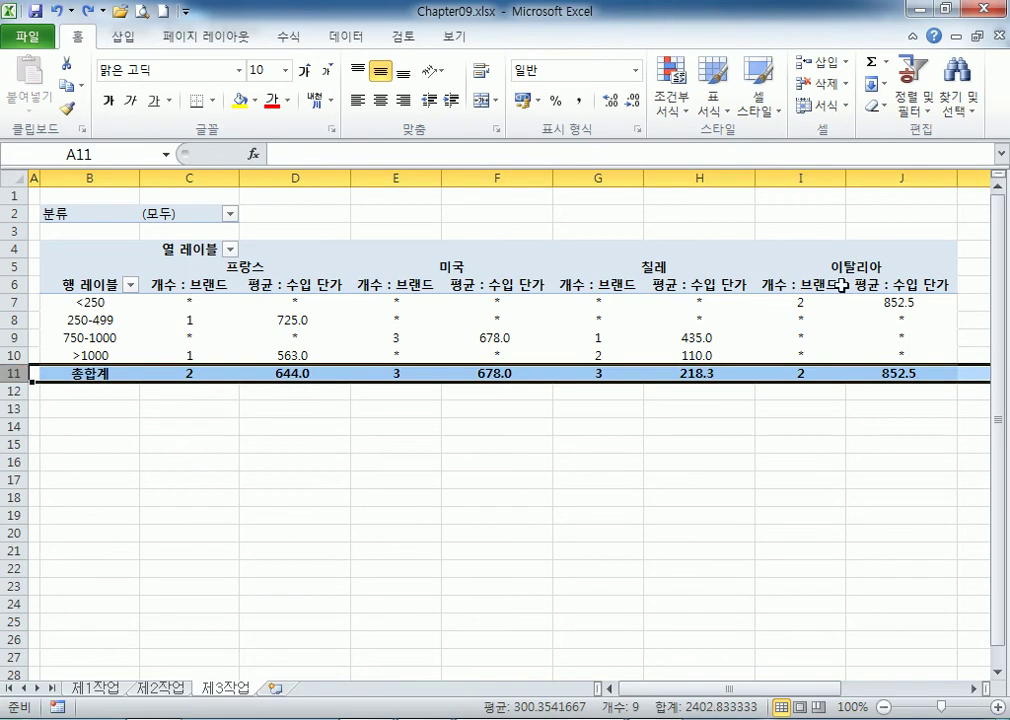
pyautogui.click(978, 176)
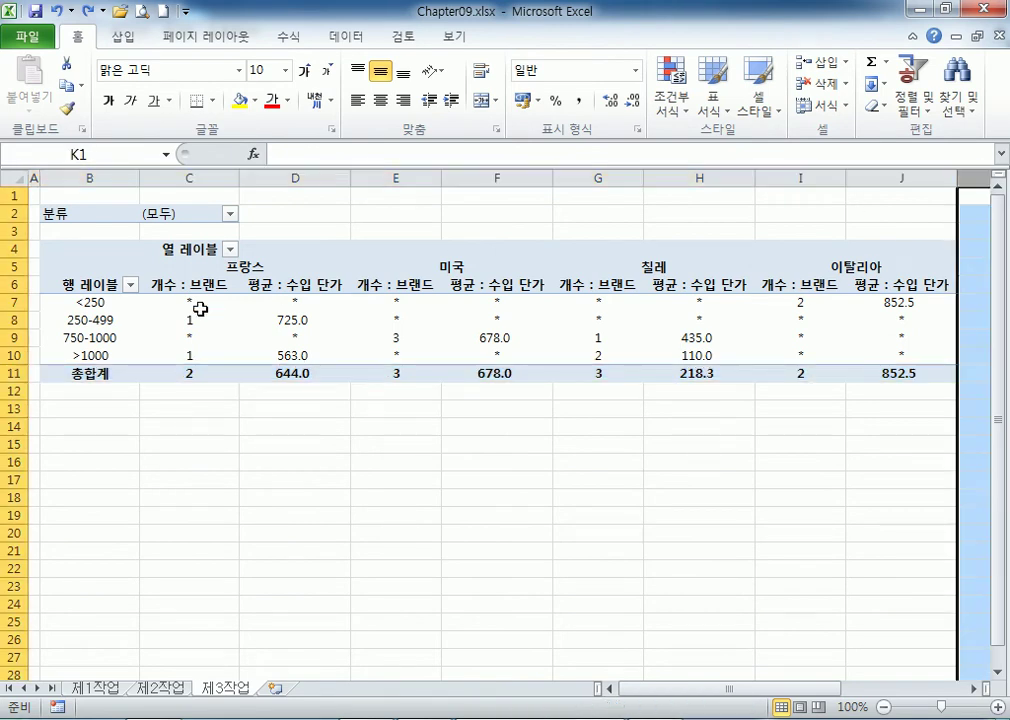
pyautogui.moveTo(88, 302); pyautogui.dragTo(86, 355)
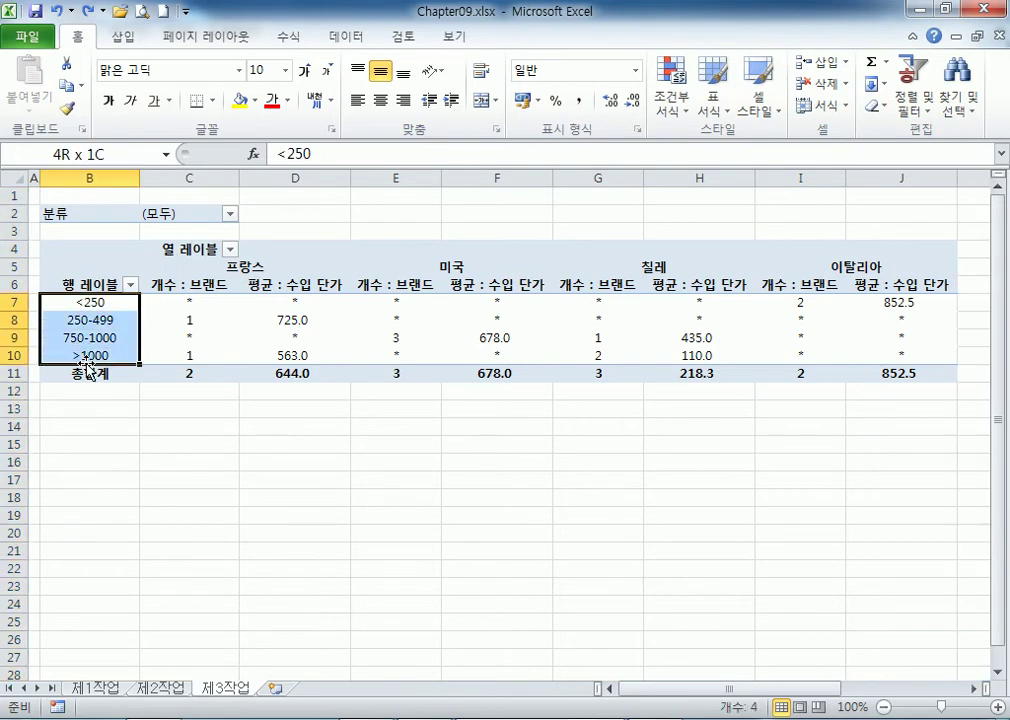
pyautogui.click(139, 431)
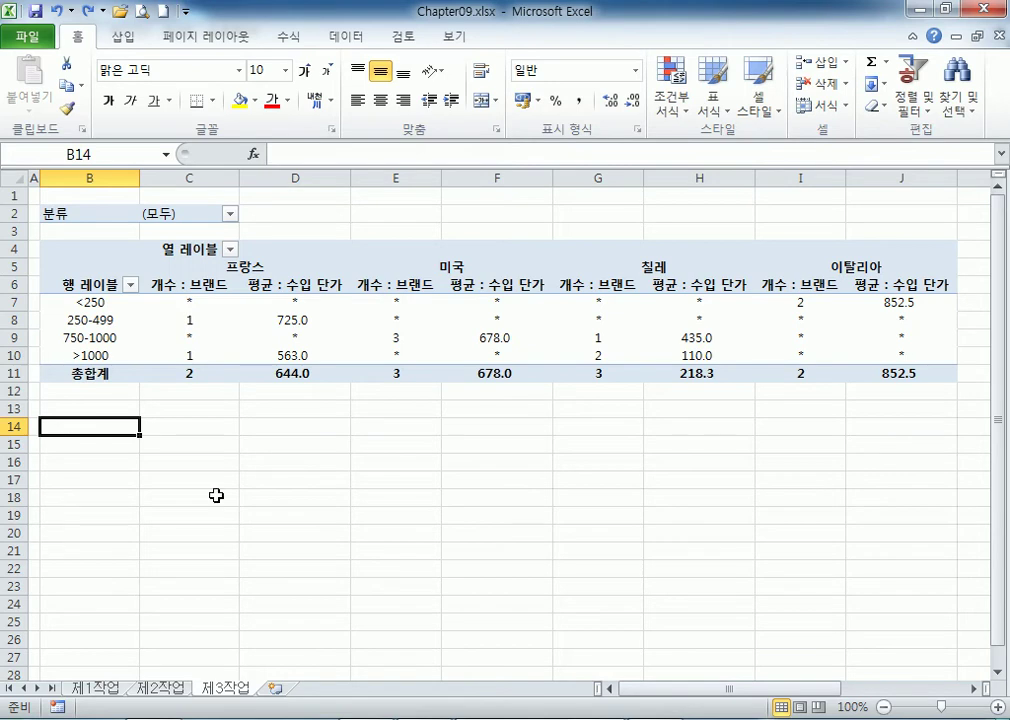
pyautogui.click(224, 320)
pyautogui.click(260, 357)
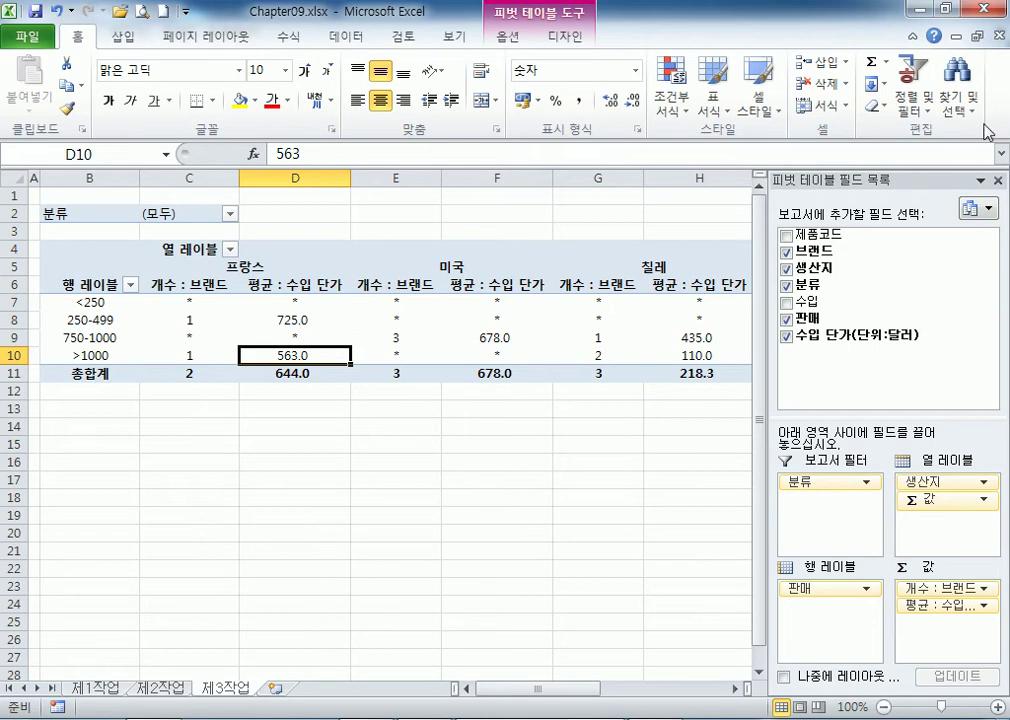
# Minimize the Excel, Adobe Reader and file browser windows to reach the desktop, and open the Windows 화면 해상도 settings.
pyautogui.click(927, 9)
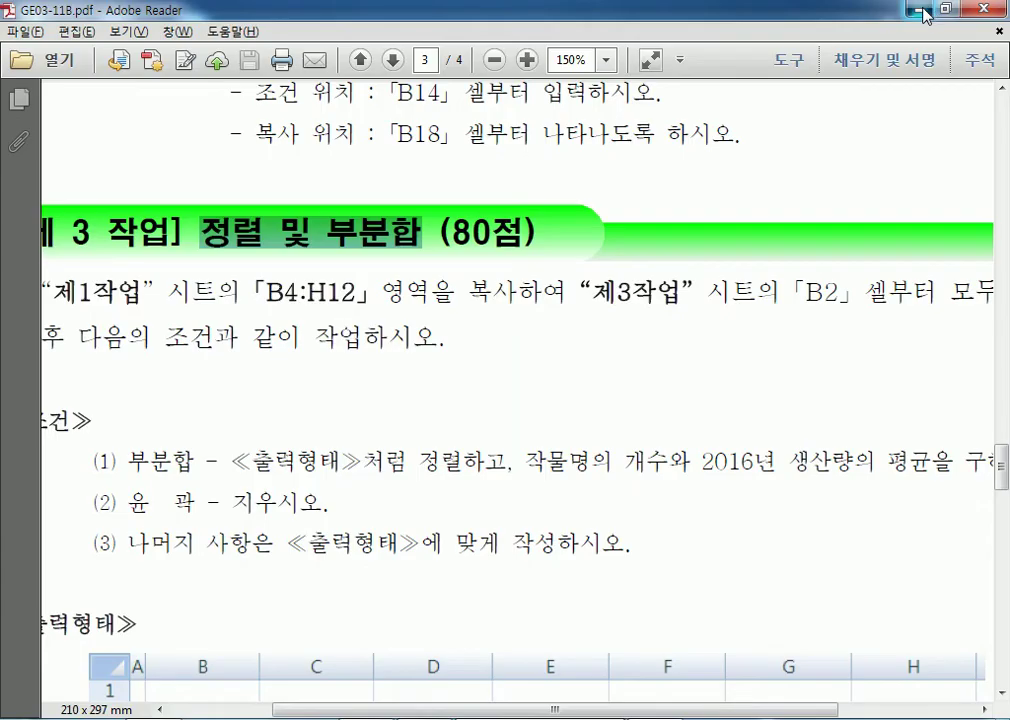
pyautogui.click(922, 12)
pyautogui.click(853, 20)
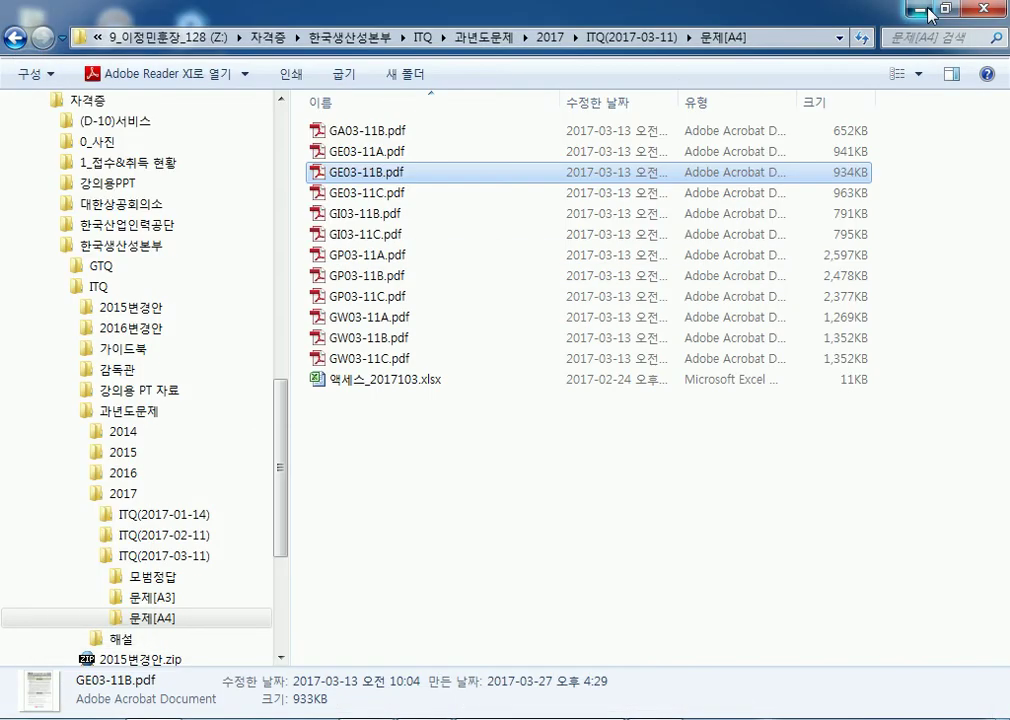
pyautogui.click(917, 12)
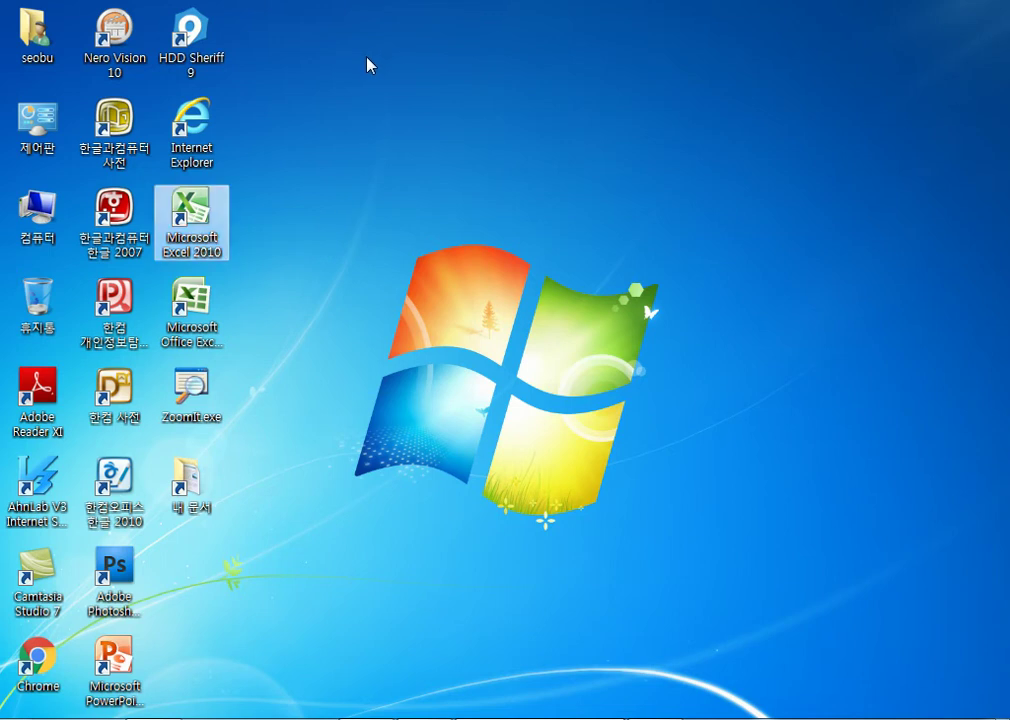
pyautogui.rightClick(366, 57)
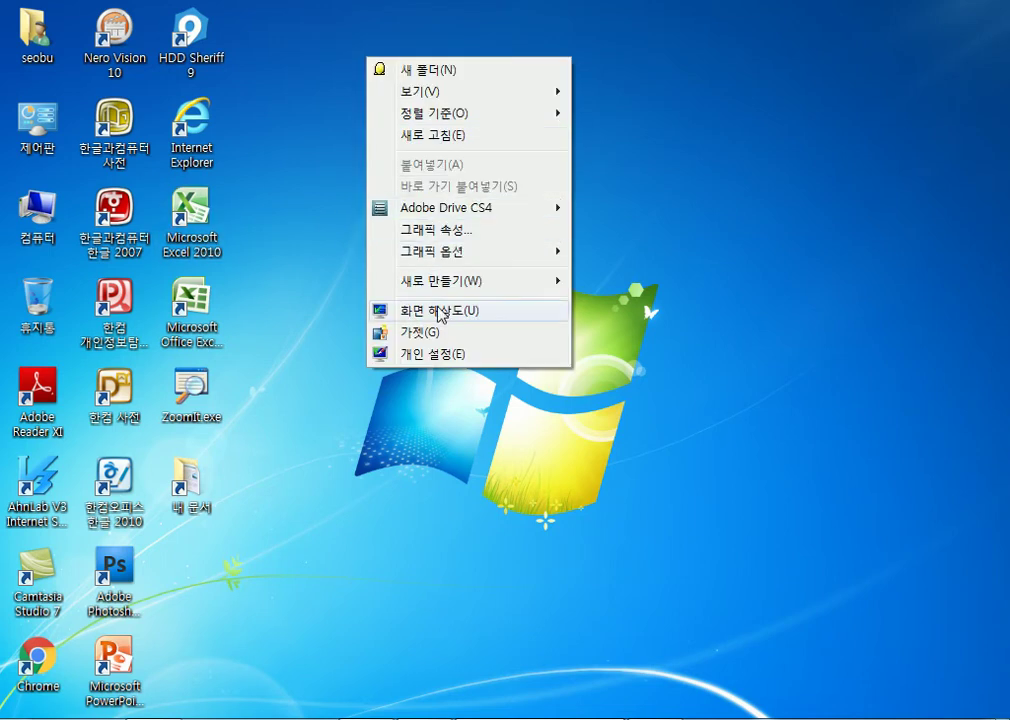
pyautogui.click(311, 83)
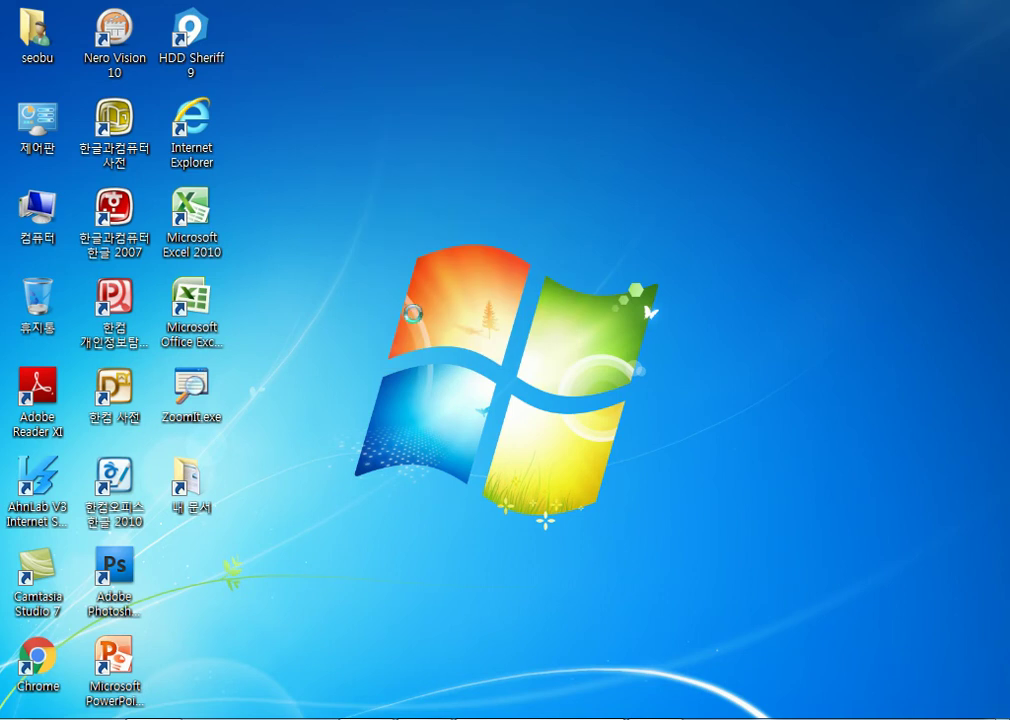
pyautogui.rightClick(309, 77)
pyautogui.click(399, 331)
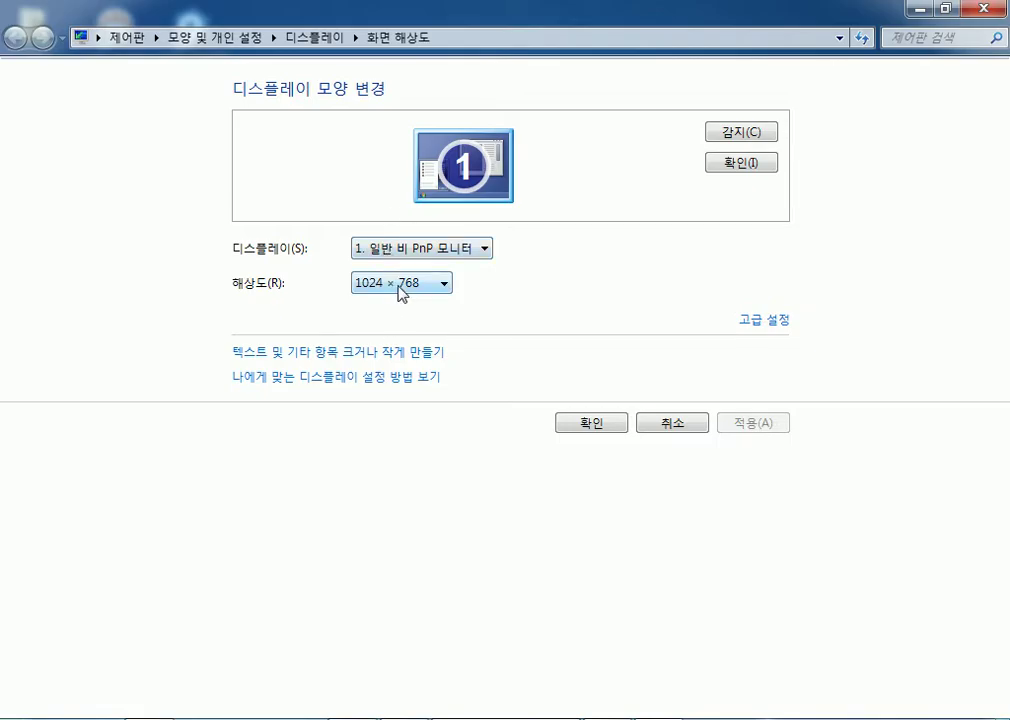
# Look through the display and resolution choices and the advanced adapter, monitor, troubleshooting and 색 관리 settings.
pyautogui.click(401, 289)
pyautogui.click(602, 268)
pyautogui.click(745, 322)
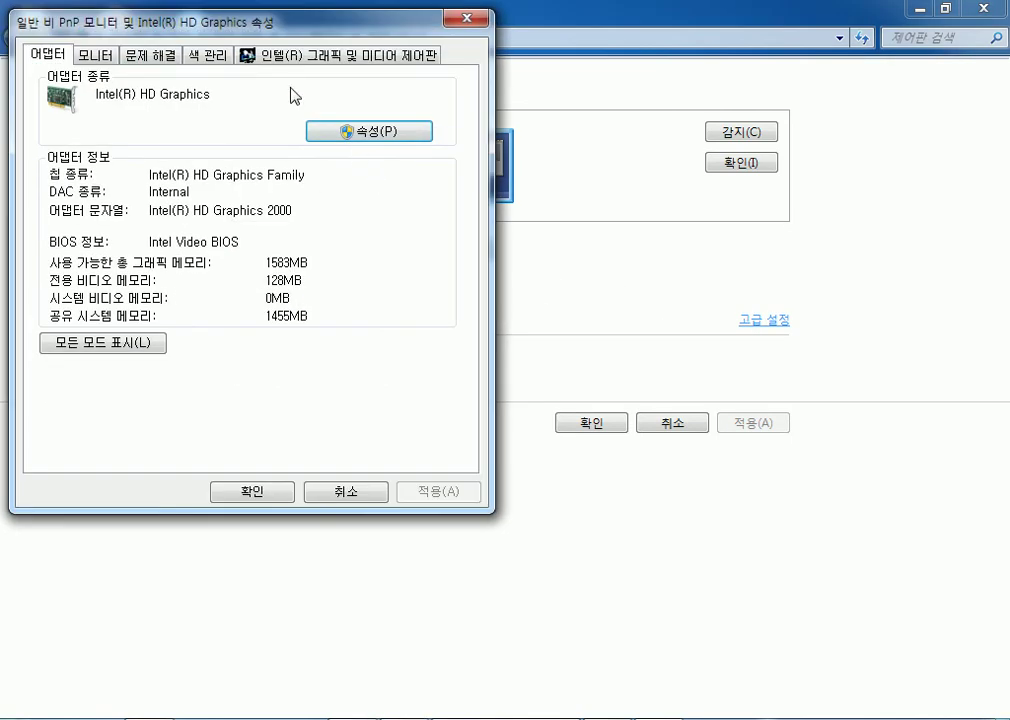
pyautogui.click(96, 53)
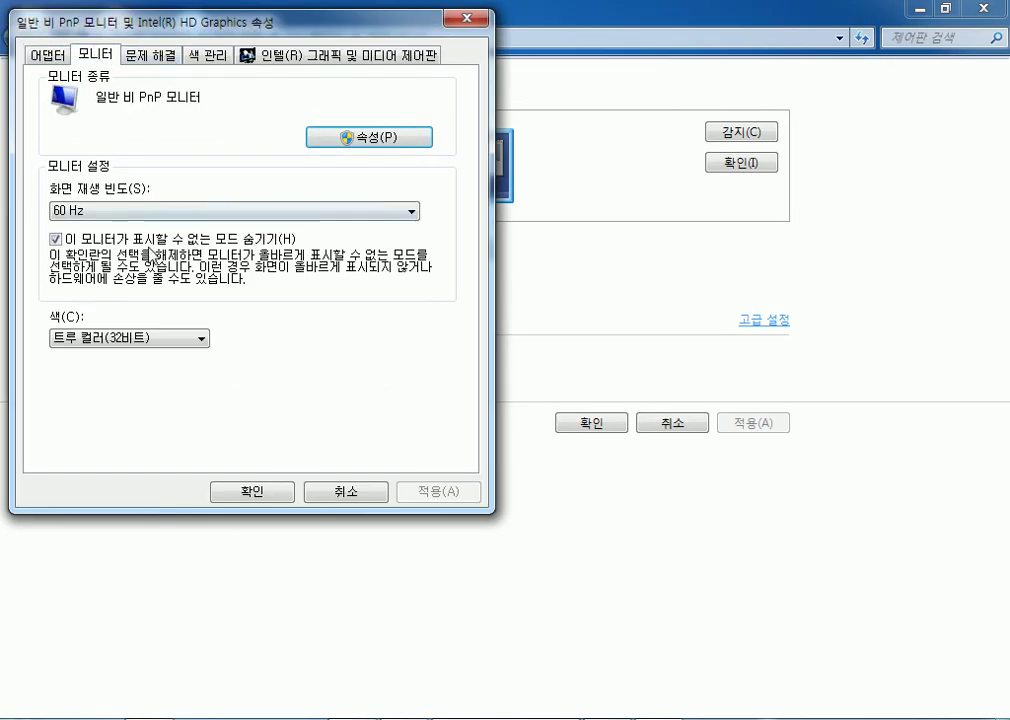
pyautogui.click(140, 55)
pyautogui.click(190, 55)
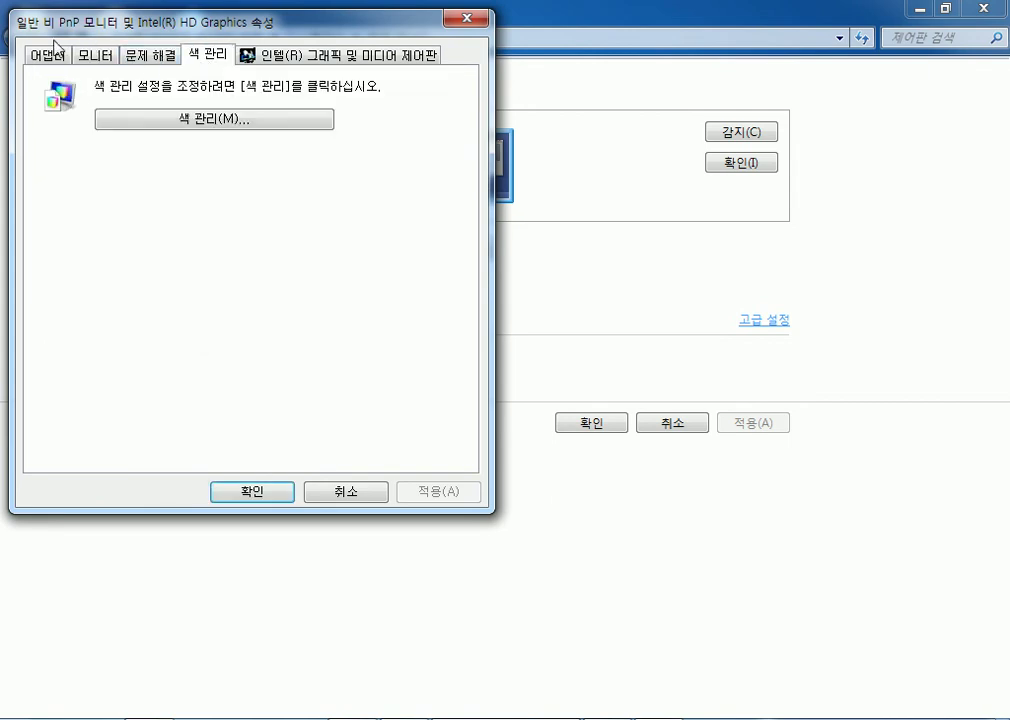
pyautogui.click(42, 53)
pyautogui.click(346, 492)
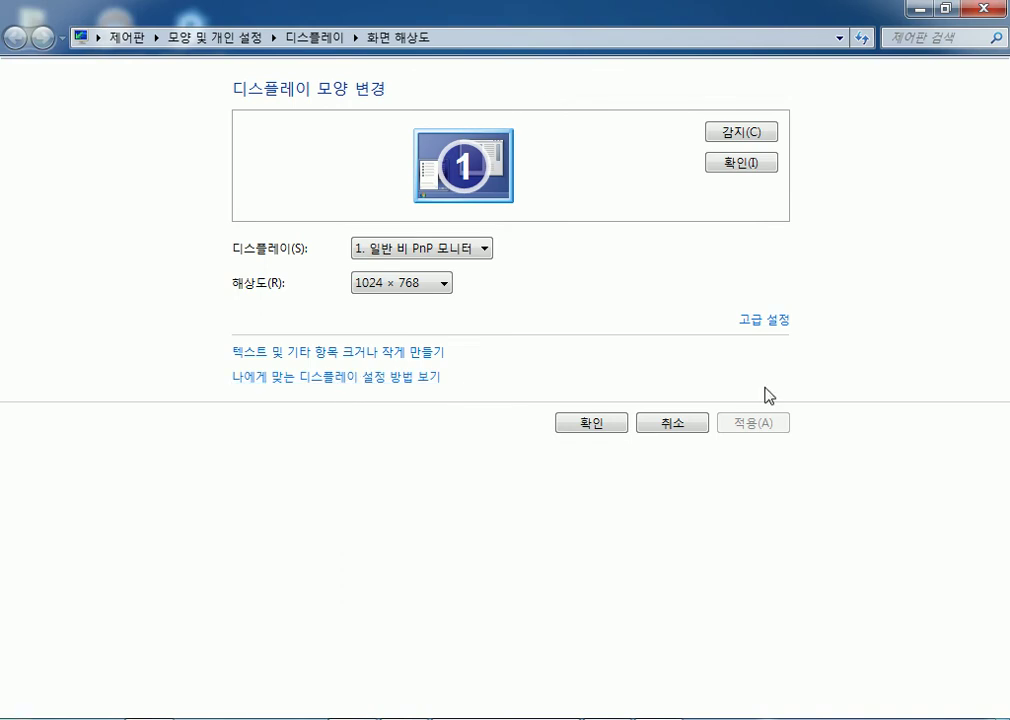
pyautogui.click(424, 250)
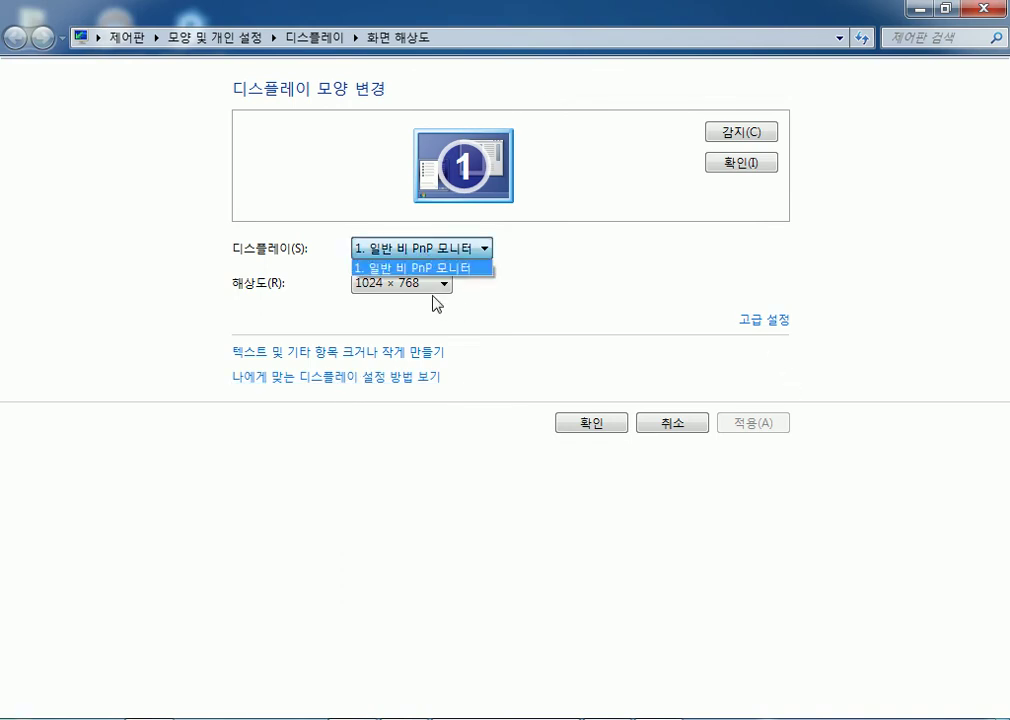
pyautogui.click(437, 284)
pyautogui.click(661, 318)
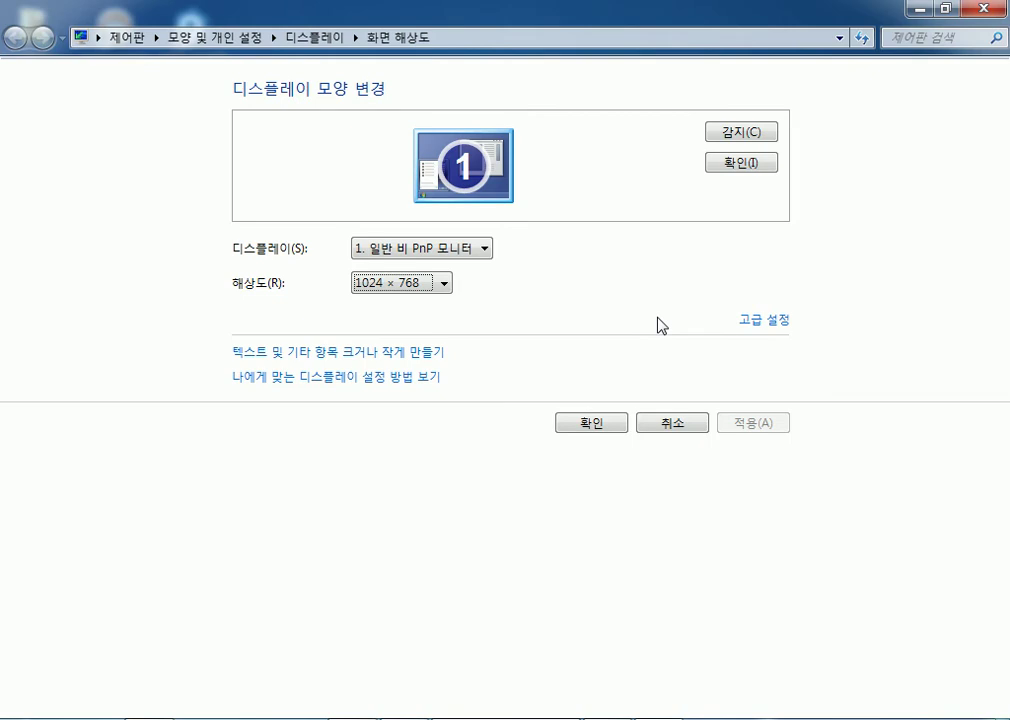
# Try the 90도로 회전 display rotation in the Intel graphics settings, then leave the screen resolution settings for the desktop.
pyautogui.click(742, 327)
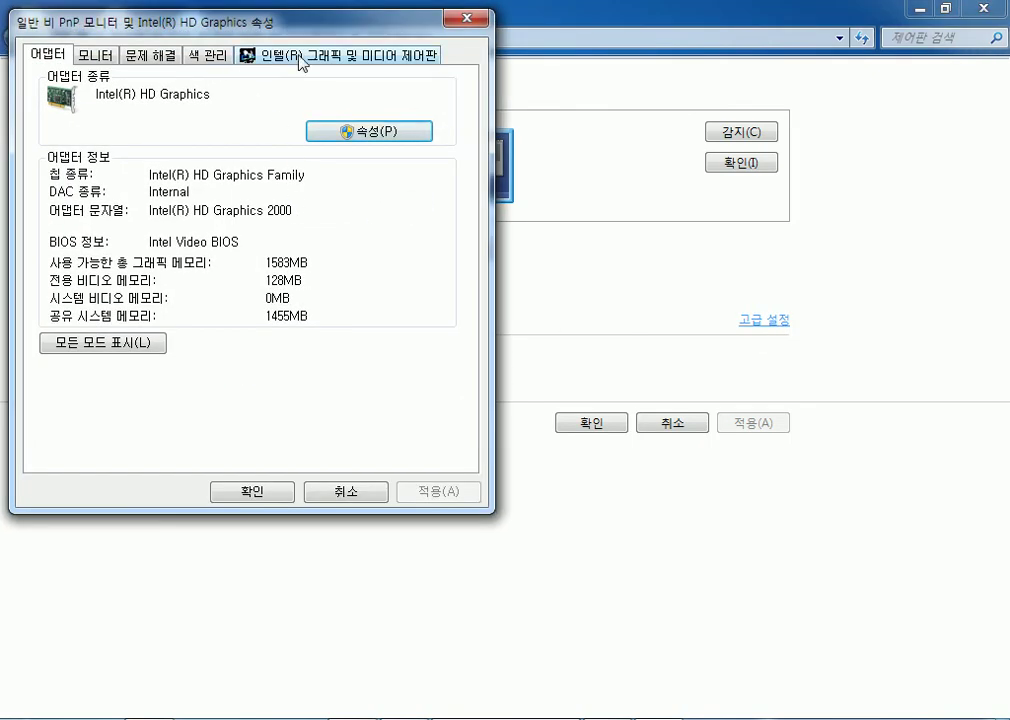
pyautogui.click(243, 56)
pyautogui.click(229, 246)
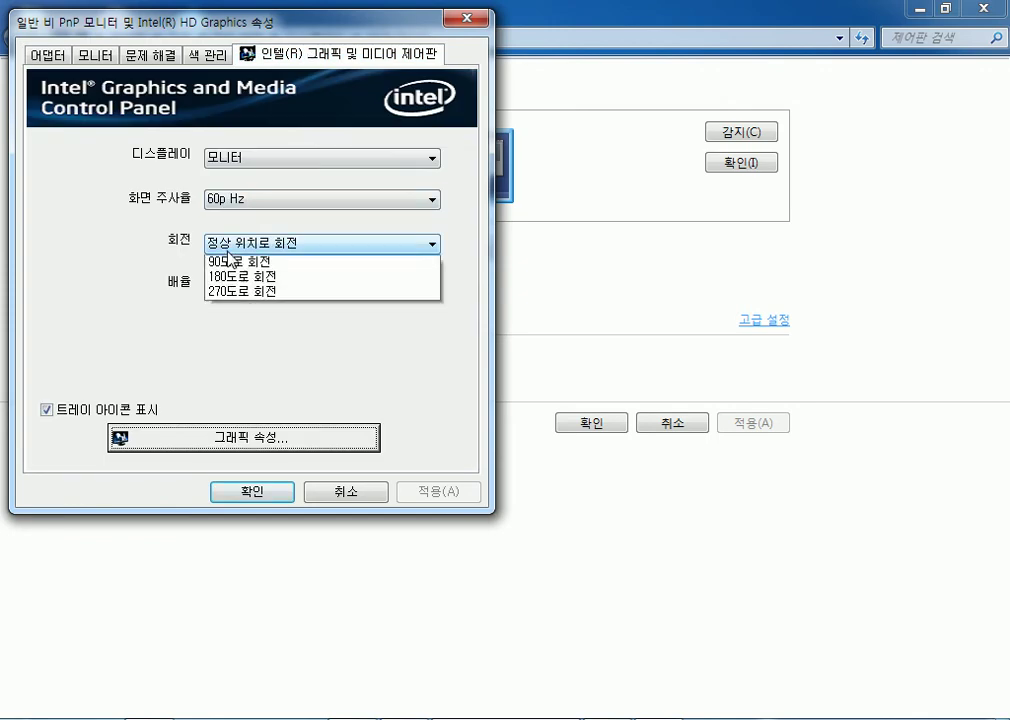
pyautogui.click(240, 280)
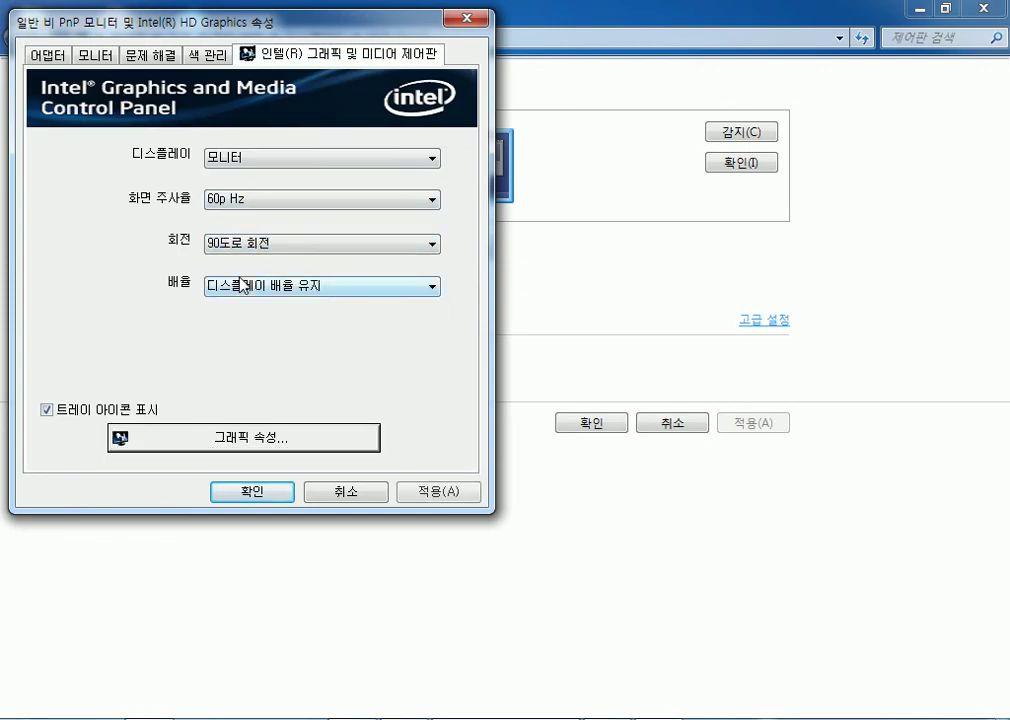
pyautogui.click(262, 491)
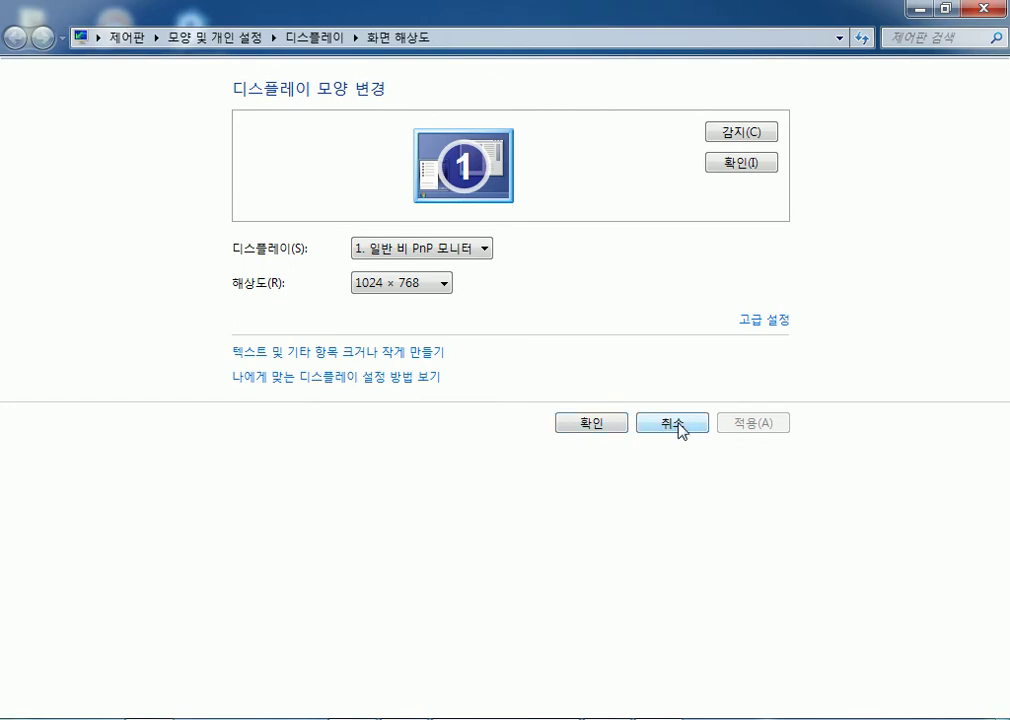
pyautogui.click(669, 425)
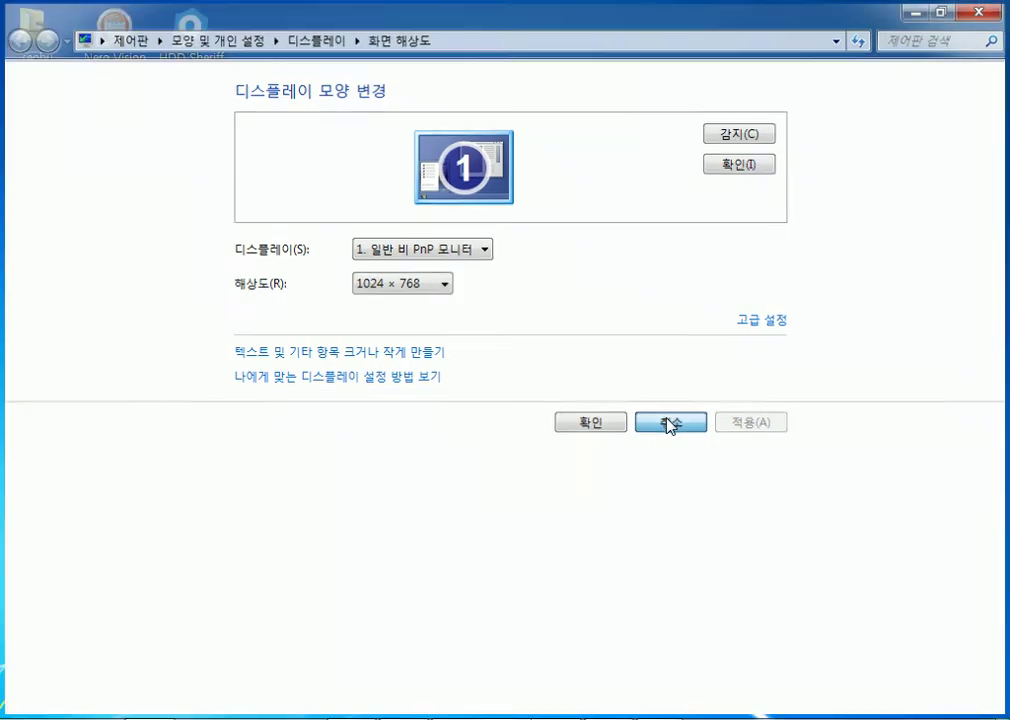
pyautogui.rightClick(376, 172)
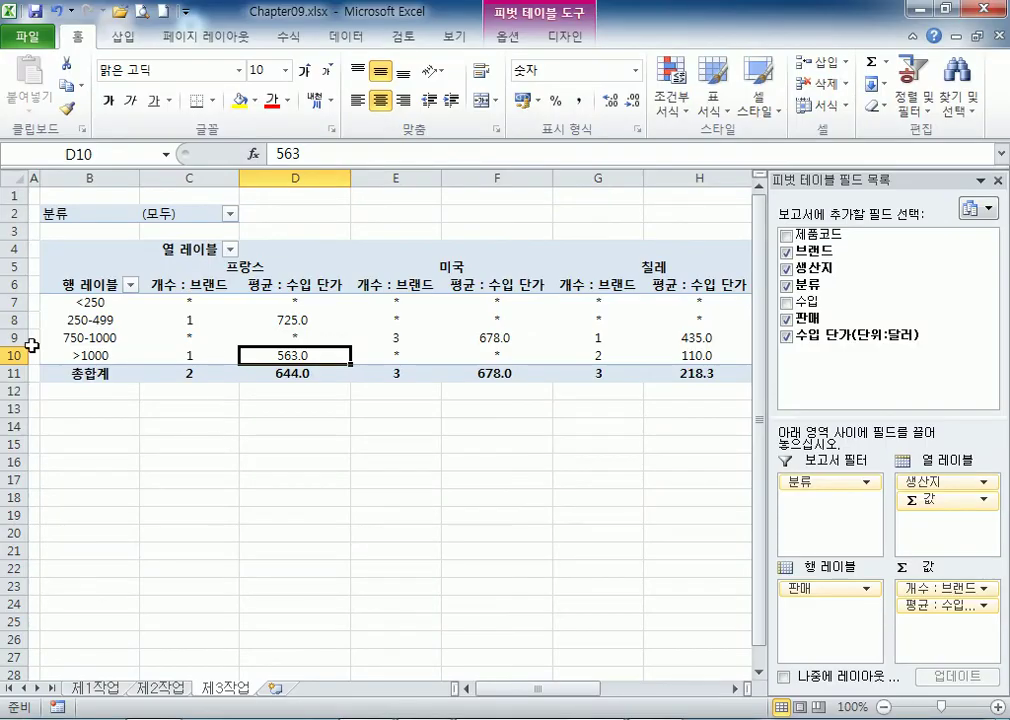
# In Chapter09.xlsx, hide the pivot table field list and bring up the pivot table's 옵션 commands.
pyautogui.click(401, 455)
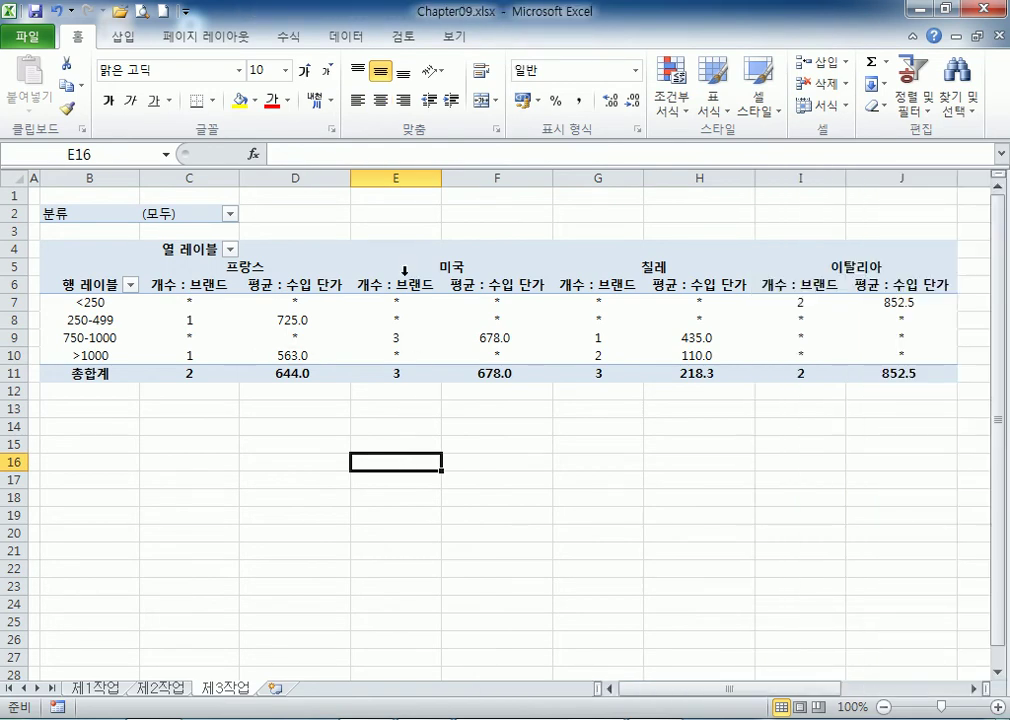
pyautogui.click(404, 270)
pyautogui.click(428, 318)
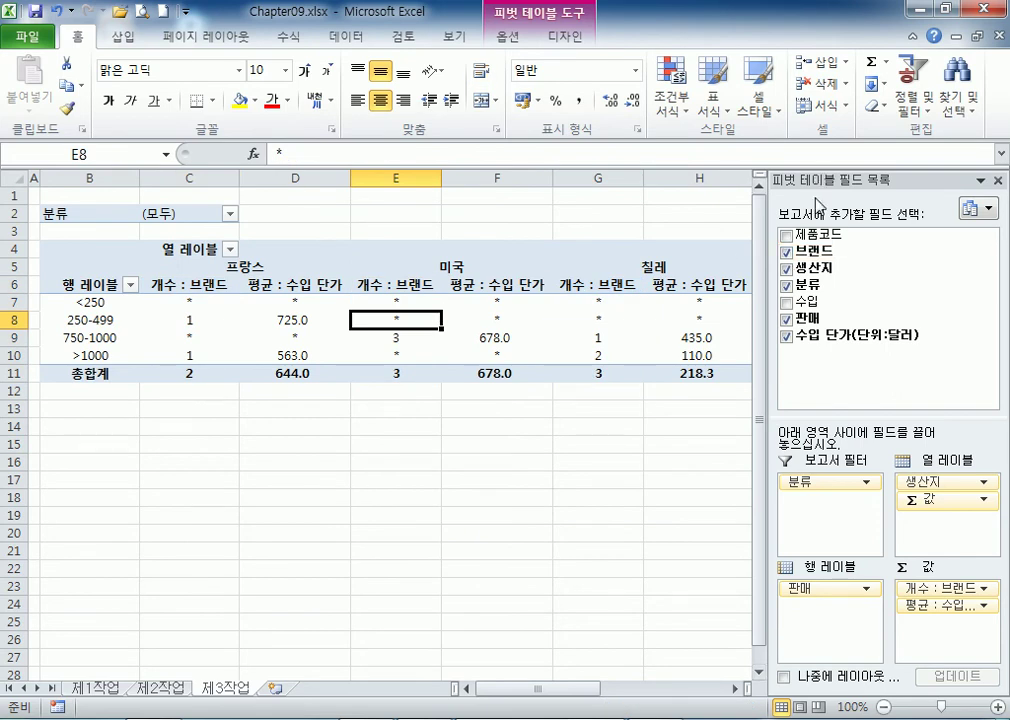
pyautogui.click(997, 180)
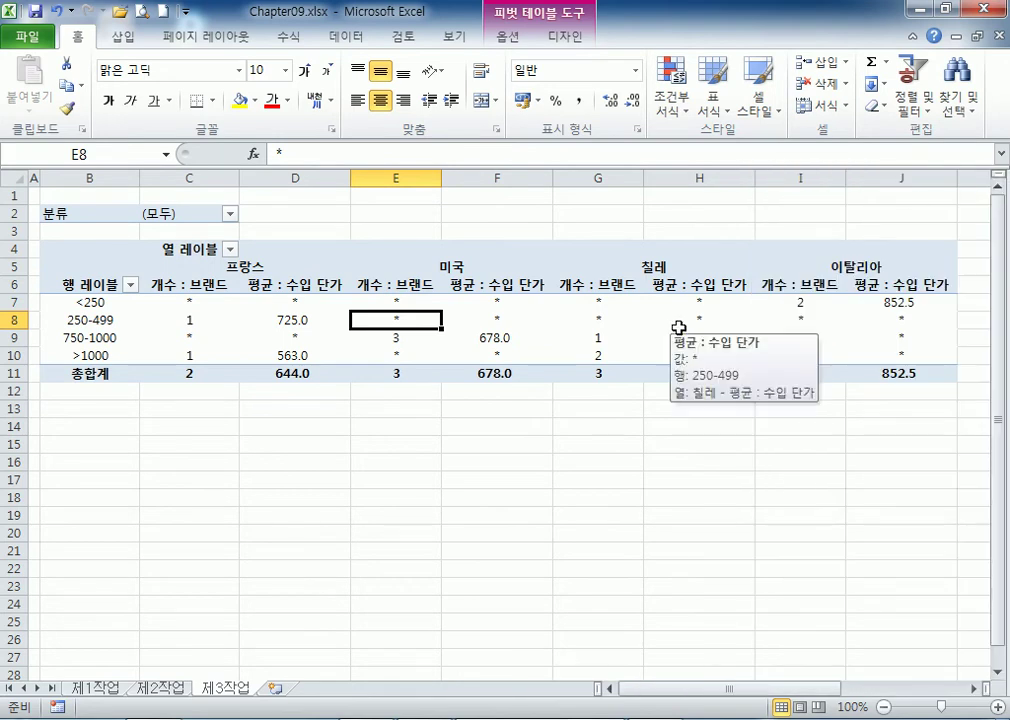
pyautogui.click(507, 41)
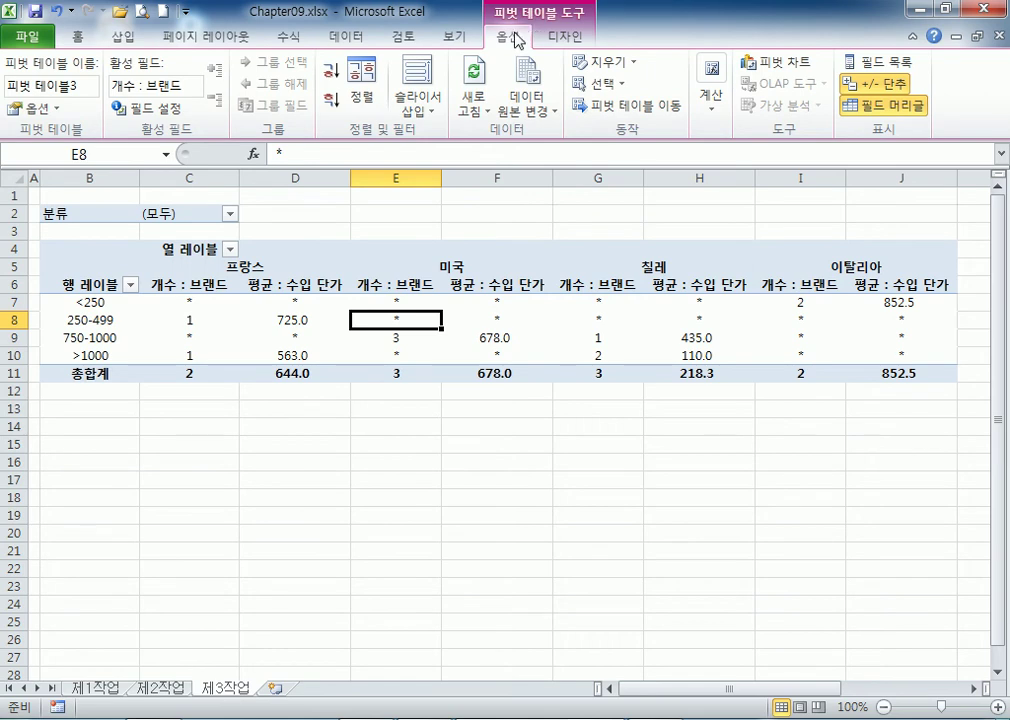
# Display the pivot table field list and detach it as a floating pane over the worksheet.
pyautogui.click(881, 66)
pyautogui.click(881, 66)
pyautogui.click(881, 66)
pyautogui.click(881, 66)
pyautogui.click(888, 66)
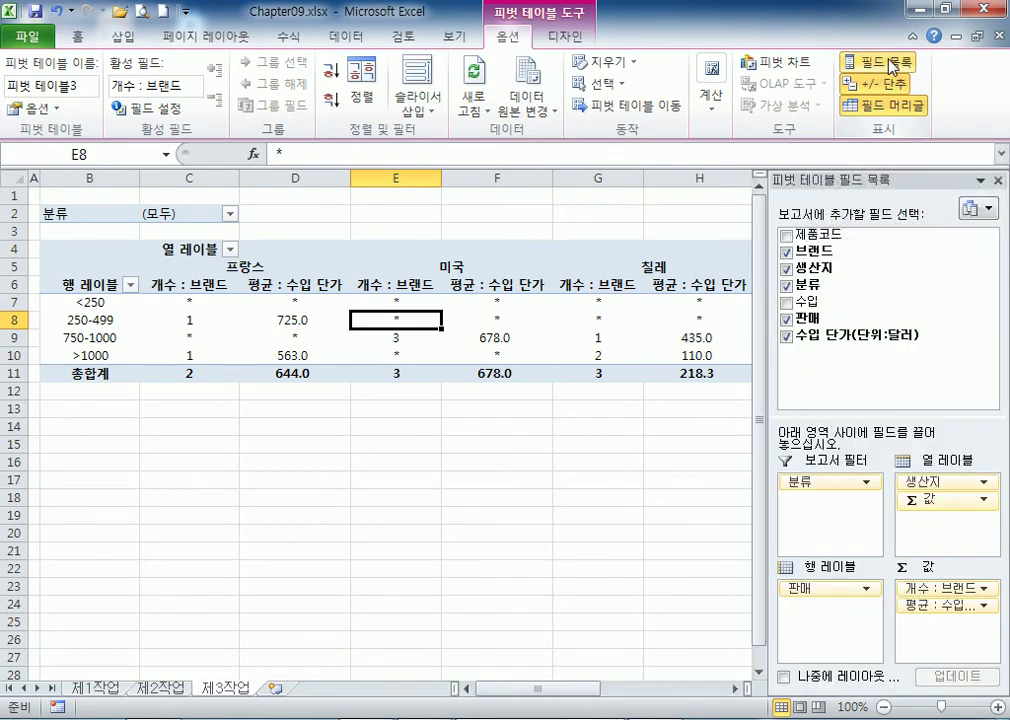
pyautogui.moveTo(754, 175); pyautogui.dragTo(420, 188)
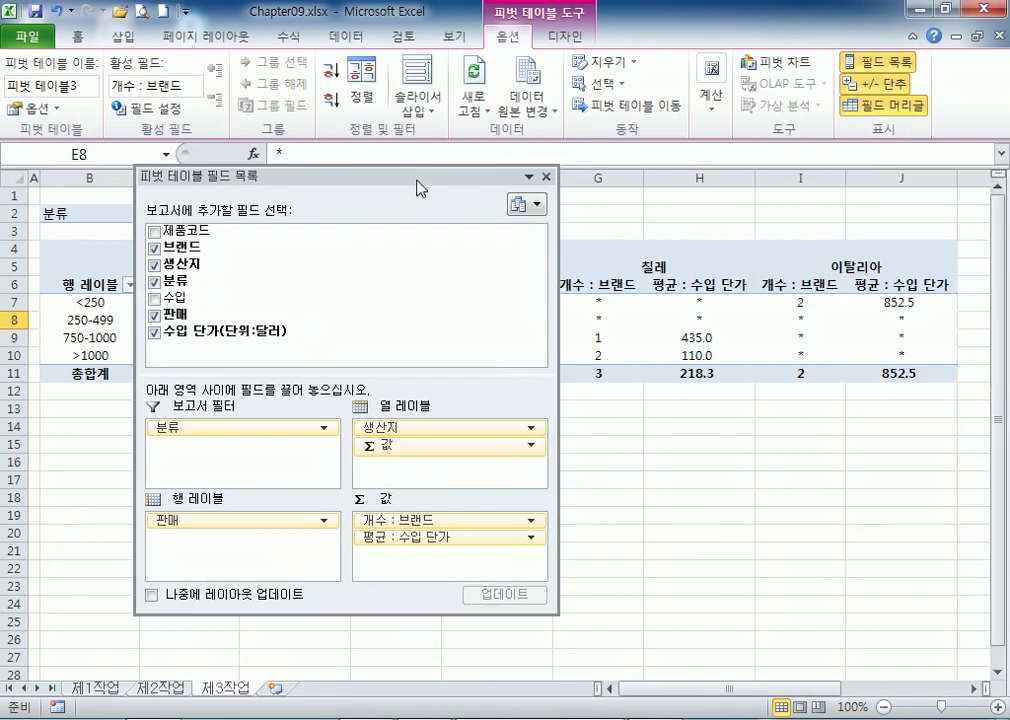
# Close and redisplay the floating field list, and compare its display with a cell selected outside and inside the pivot table.
pyautogui.click(546, 176)
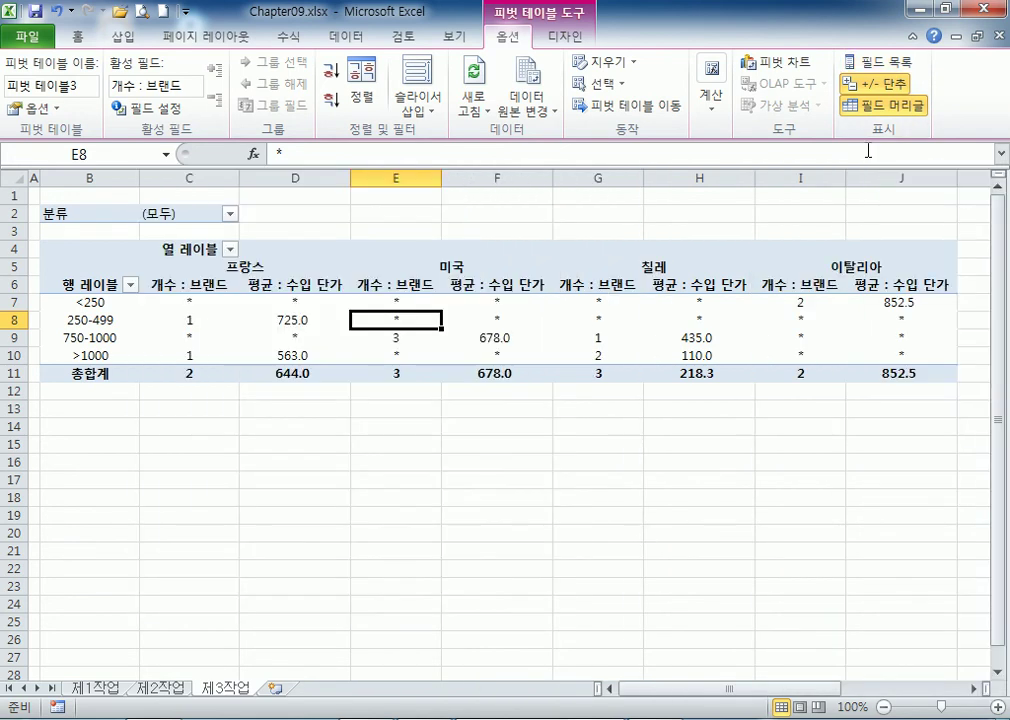
pyautogui.click(885, 62)
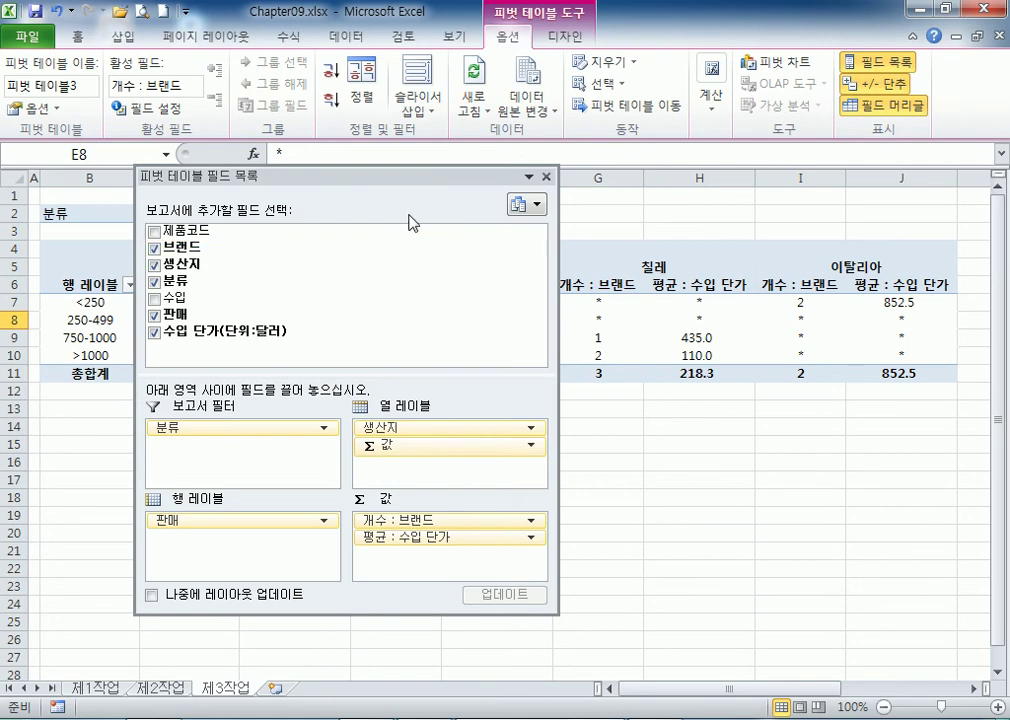
pyautogui.click(731, 488)
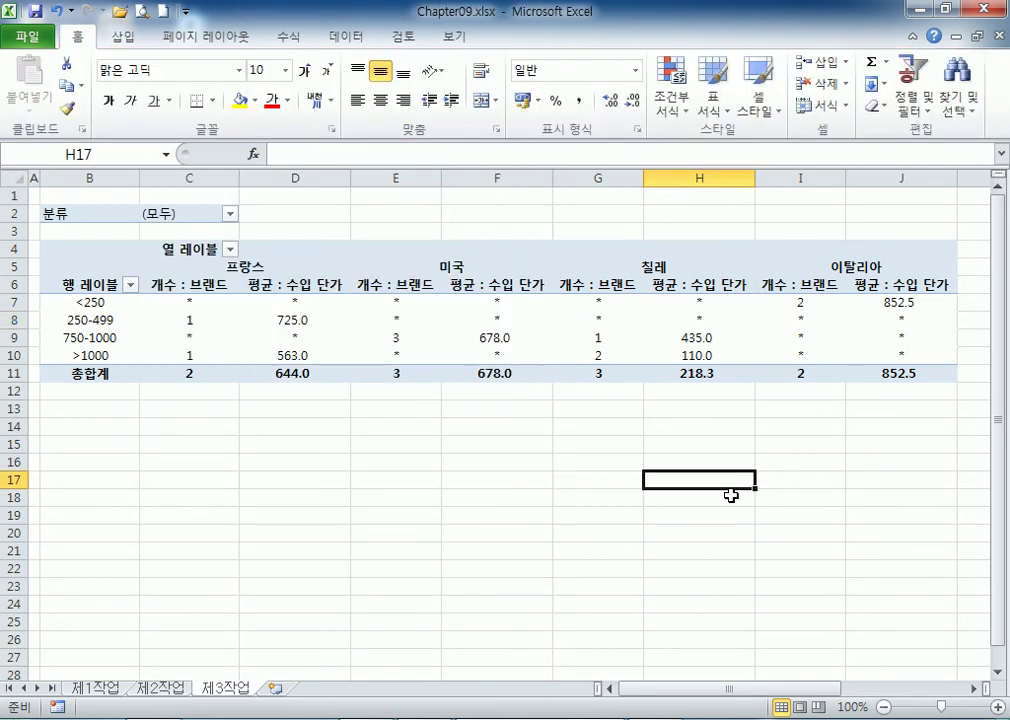
pyautogui.click(512, 313)
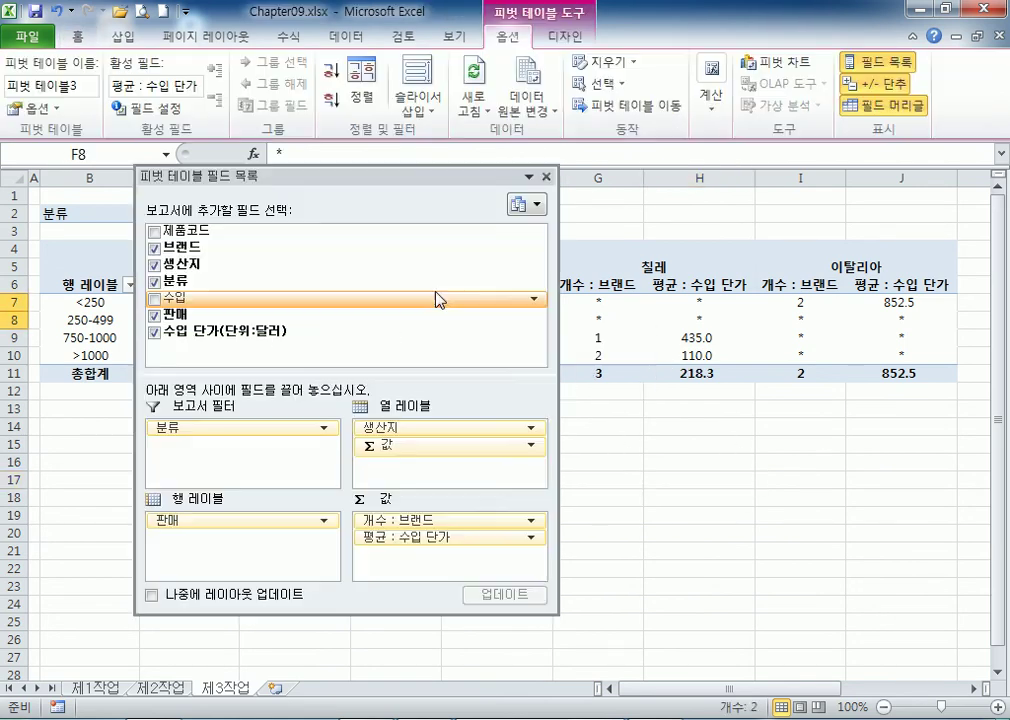
# Dock the floating pivot table field list beside the worksheet and select the 분류 filter label in B2.
pyautogui.doubleClick(324, 186)
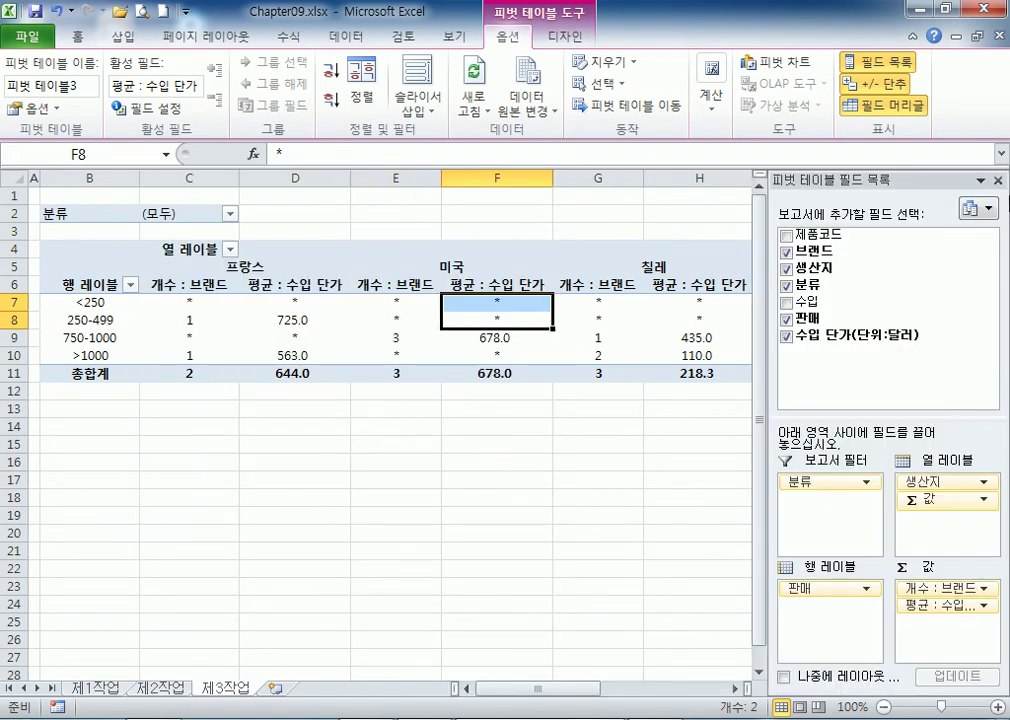
pyautogui.click(430, 350)
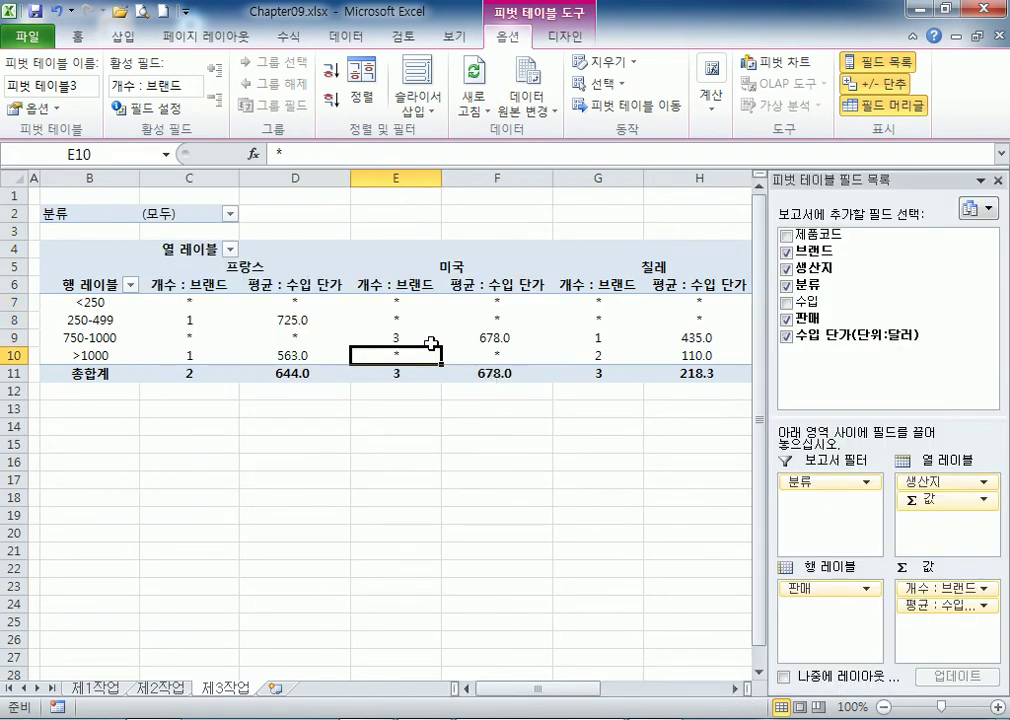
pyautogui.moveTo(431, 343)
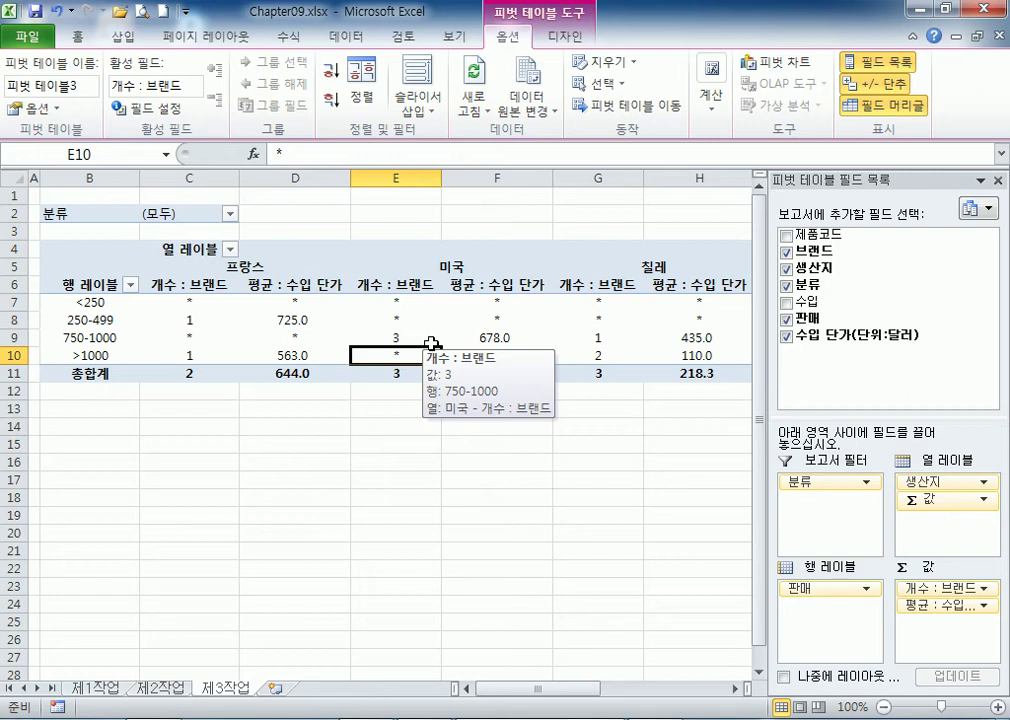
pyautogui.click(105, 217)
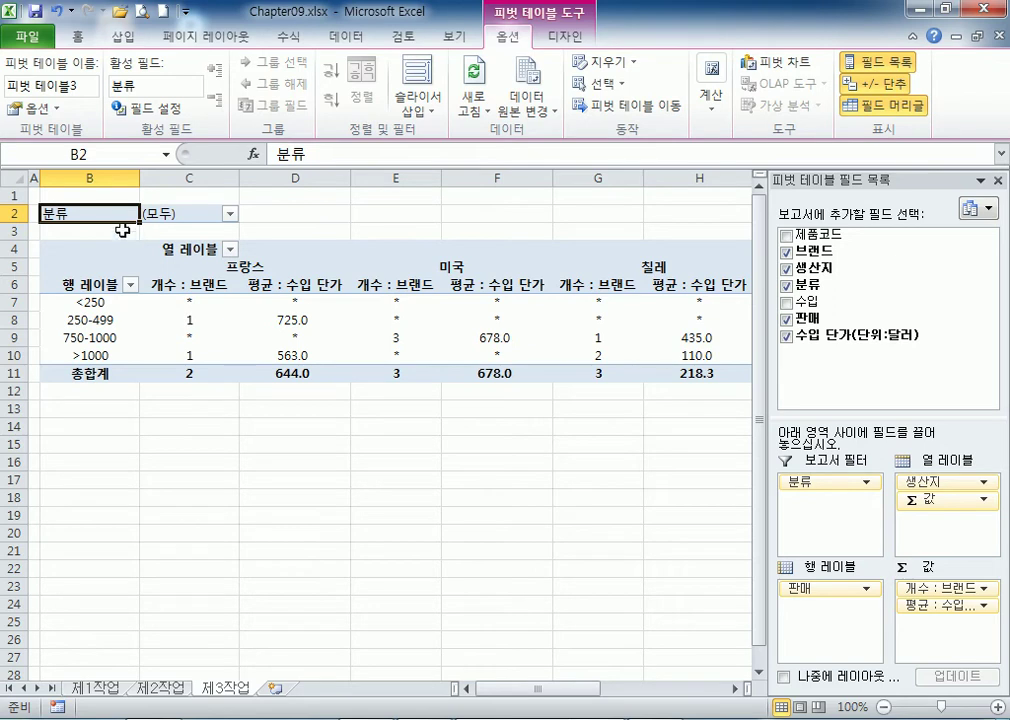
# Open Chapter10.xlsx from the Part 1 folder and select the wine data B5:H15 on 제1작업.
pyautogui.click(27, 37)
pyautogui.click(75, 131)
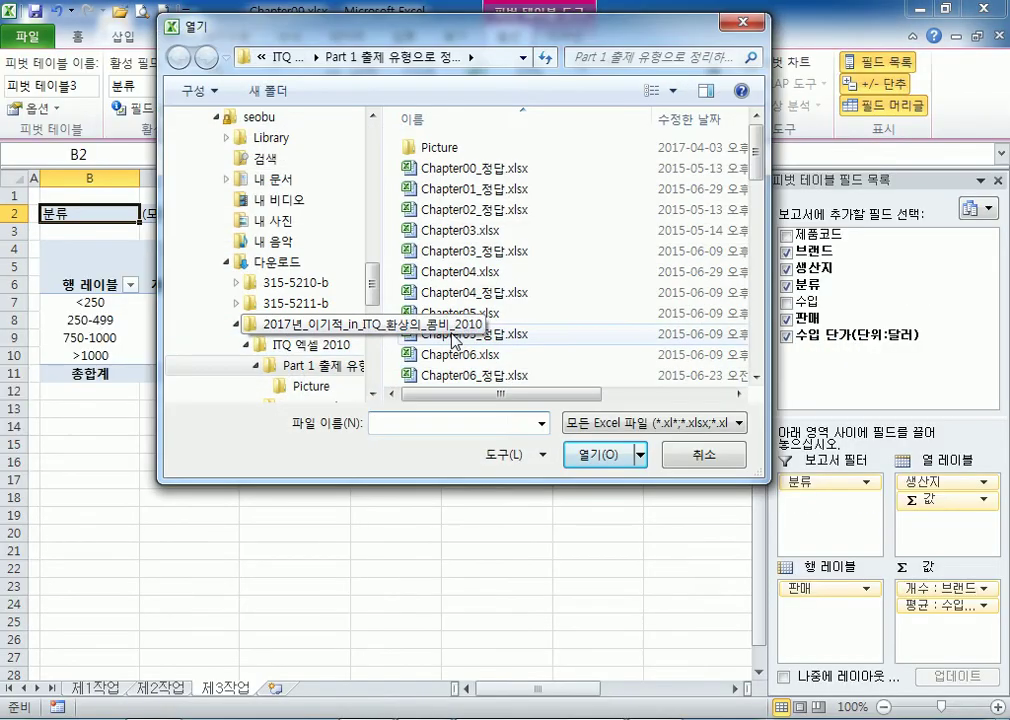
pyautogui.click(461, 375)
pyautogui.scroll(-4, 470, 330)
pyautogui.click(461, 273)
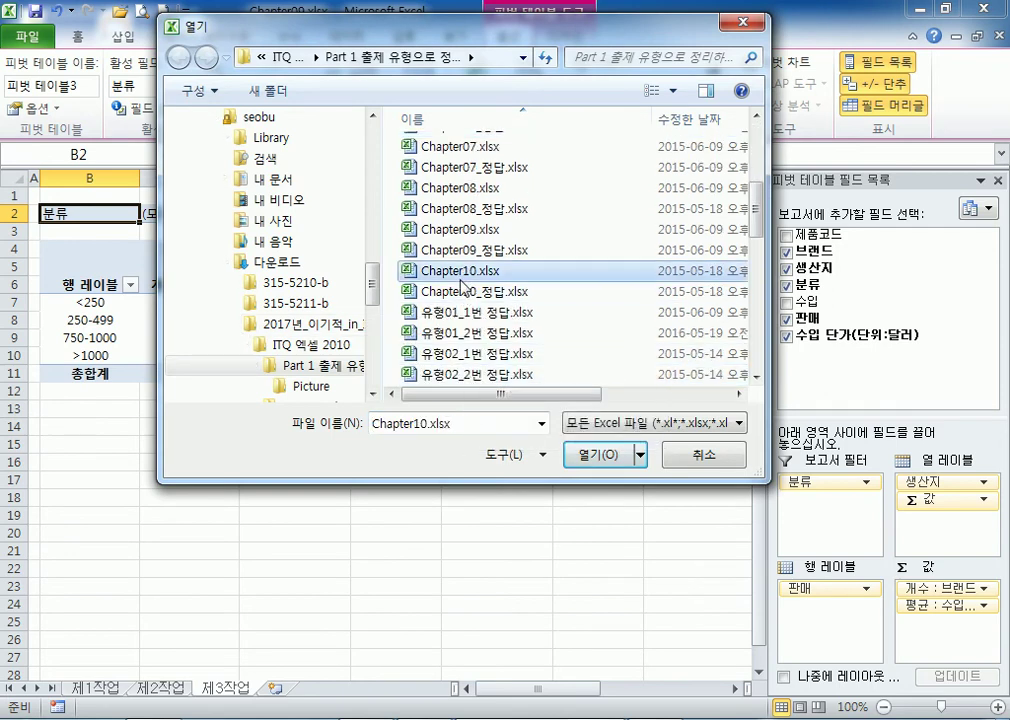
pyautogui.doubleClick(461, 280)
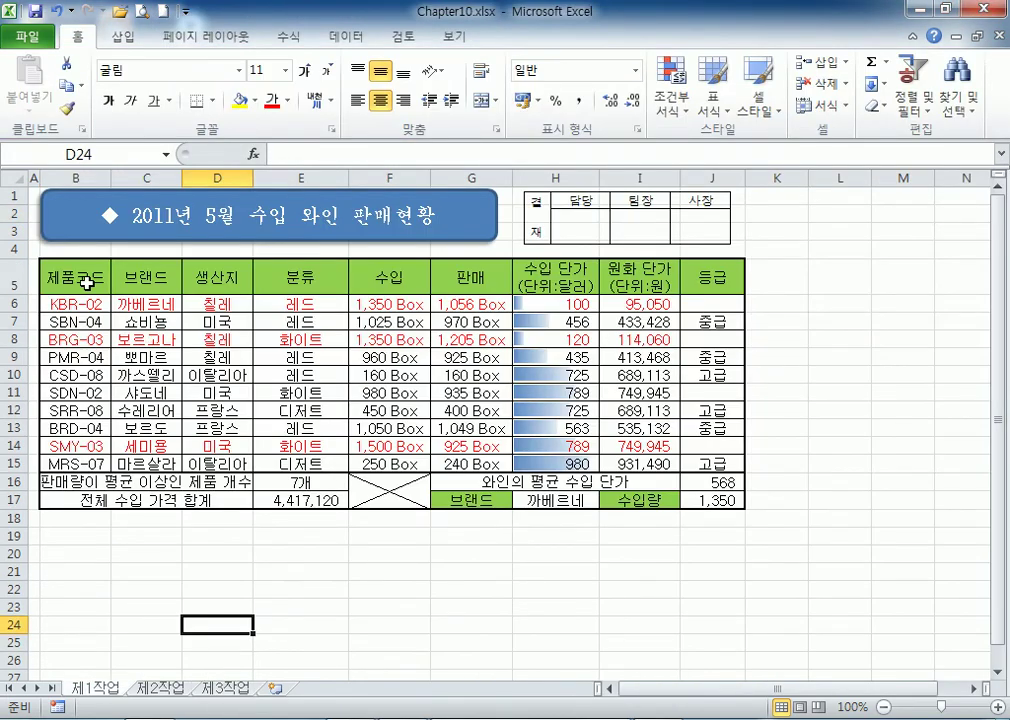
pyautogui.click(87, 284)
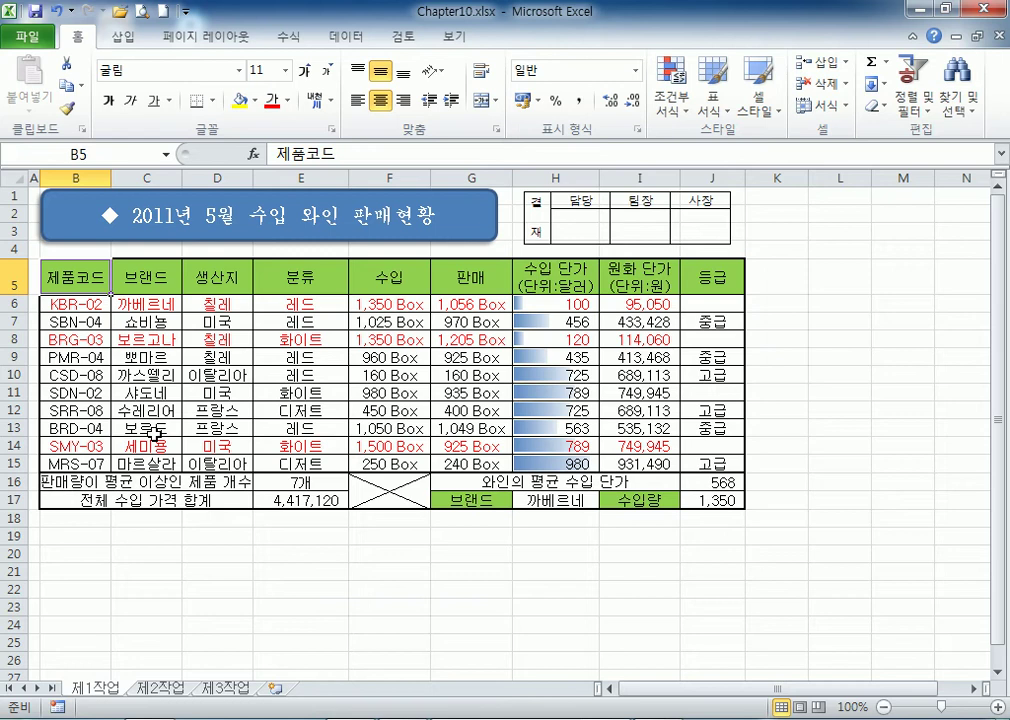
pyautogui.moveTo(545, 278); pyautogui.dragTo(86, 462)
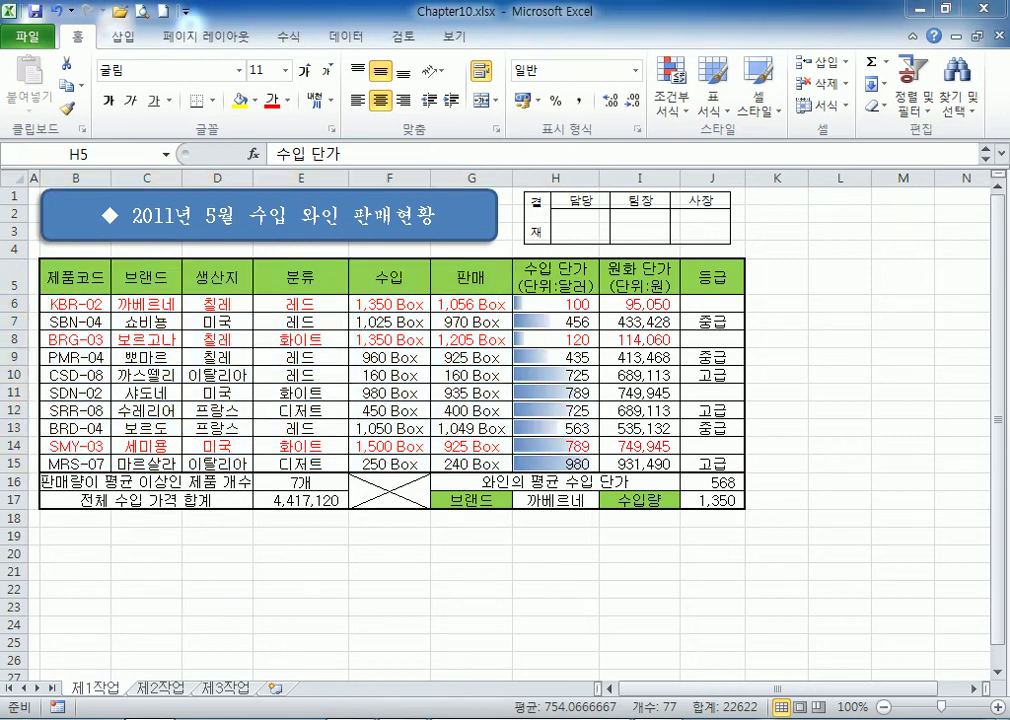
# Switch to the file browser and go to the ITQ 엑셀 2010 folder inside 2017년_이기적_in_ITQ_환상의_콤비_2010 under 다운로드.
pyautogui.hotkey('alt', 'Tab')
pyautogui.moveTo(280, 442); pyautogui.dragTo(283, 200)
pyautogui.scroll(-2, 281, 200)
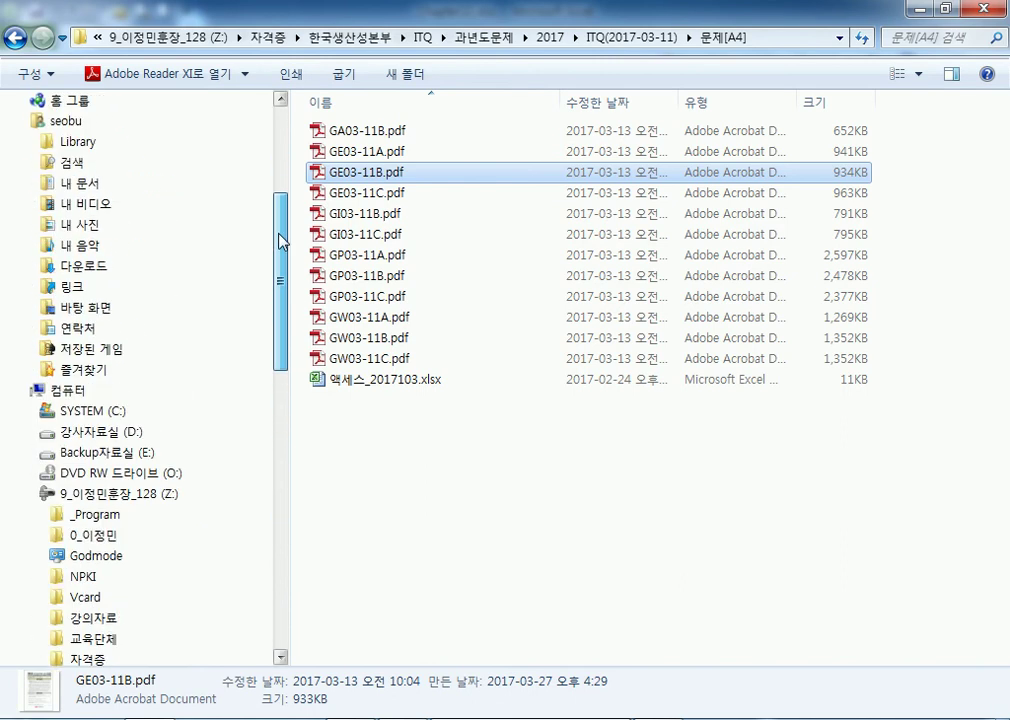
pyautogui.click(97, 428)
pyautogui.click(100, 131)
pyautogui.doubleClick(478, 176)
pyautogui.doubleClick(366, 137)
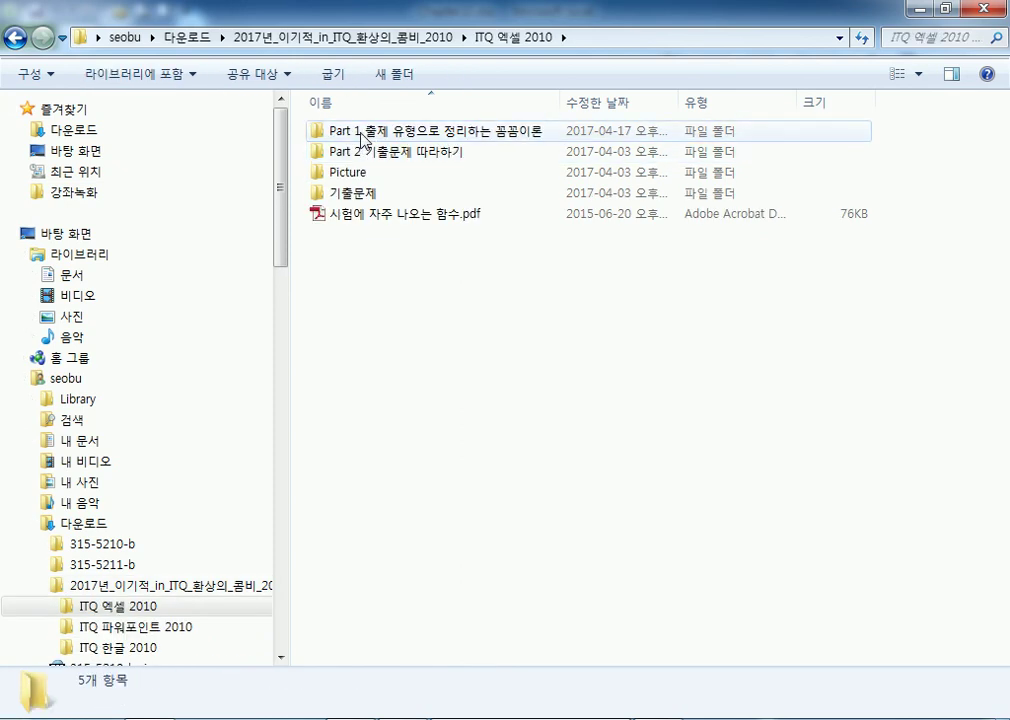
# Open the answer workbook Chapter10_정답.xlsx from the Part 1 출제 유형으로 정리하는 꼼꼼이론 folder.
pyautogui.doubleClick(340, 135)
pyautogui.scroll(-4, 428, 430)
pyautogui.doubleClick(380, 281)
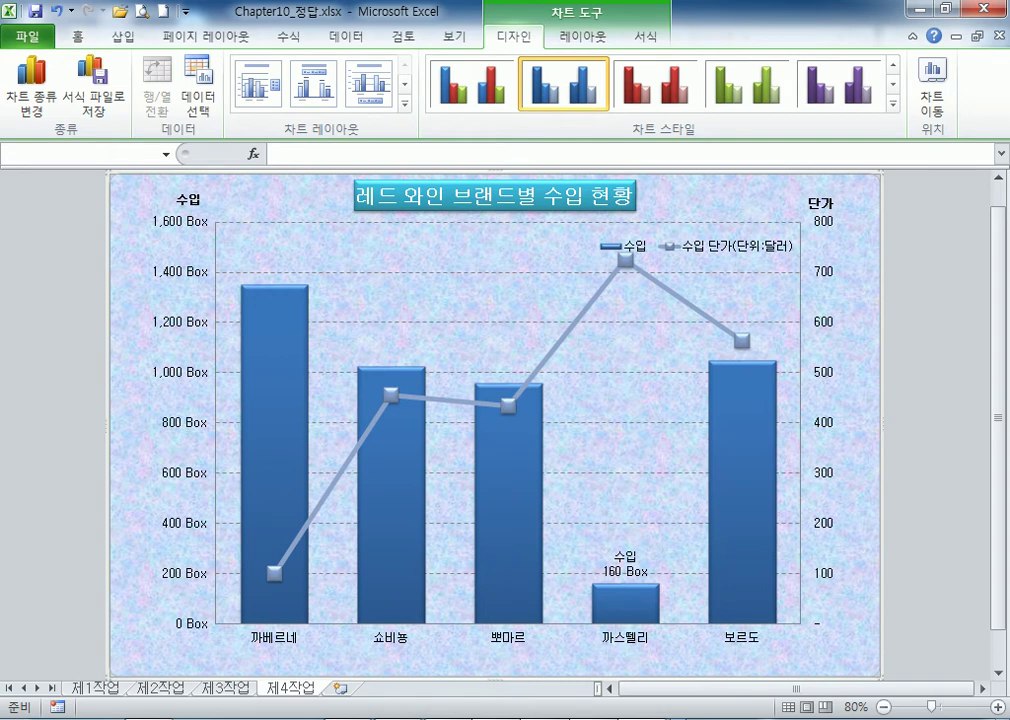
# Examine the legend and the 수입 and 단가 axis labels of the 제4작업 chart, and return to Chapter10.xlsx.
pyautogui.click(626, 248)
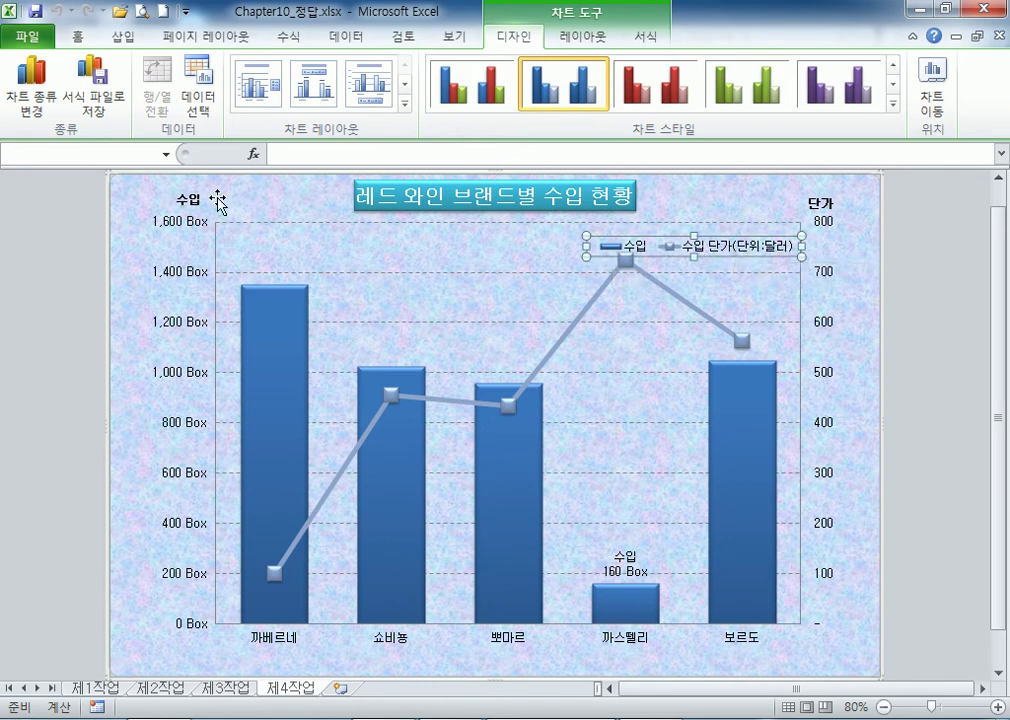
pyautogui.click(177, 199)
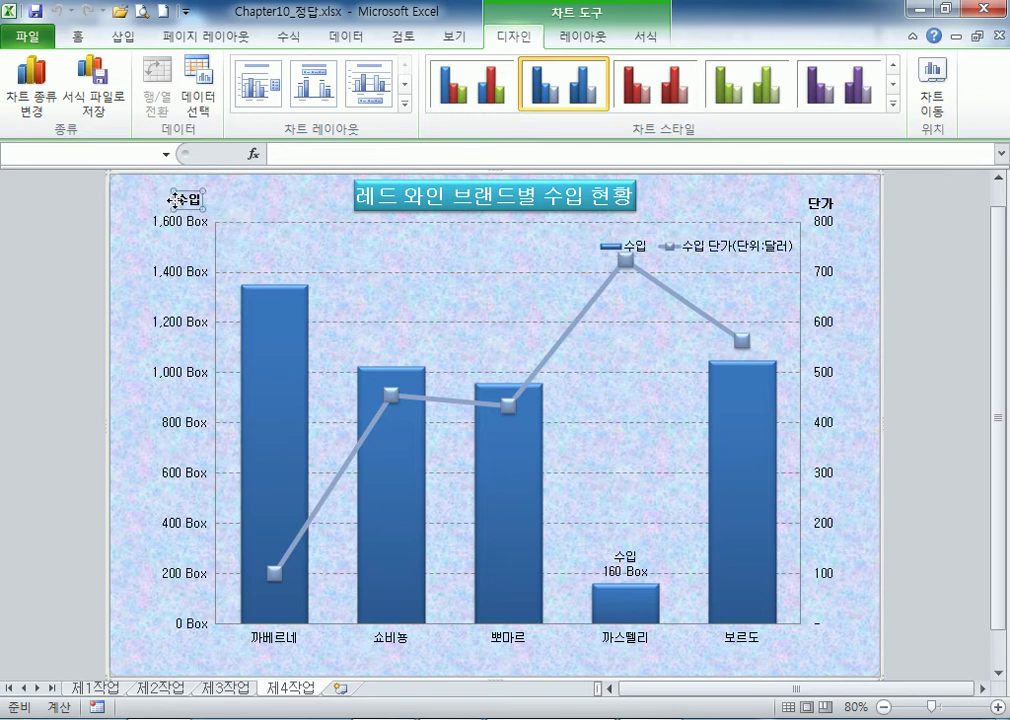
pyautogui.click(824, 207)
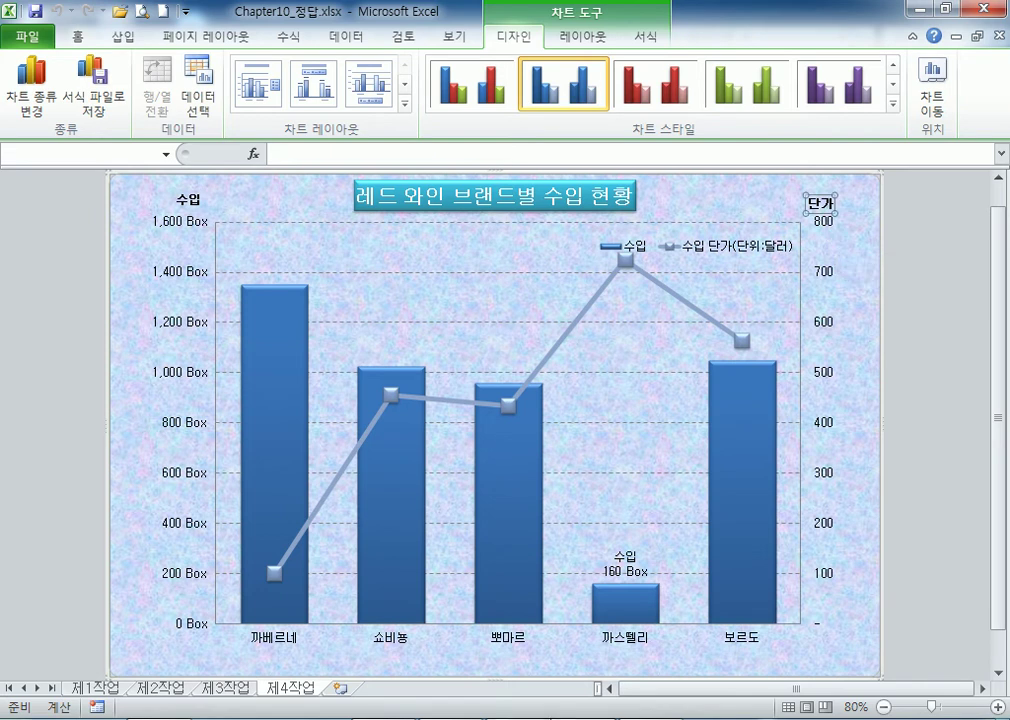
pyautogui.click(440, 609)
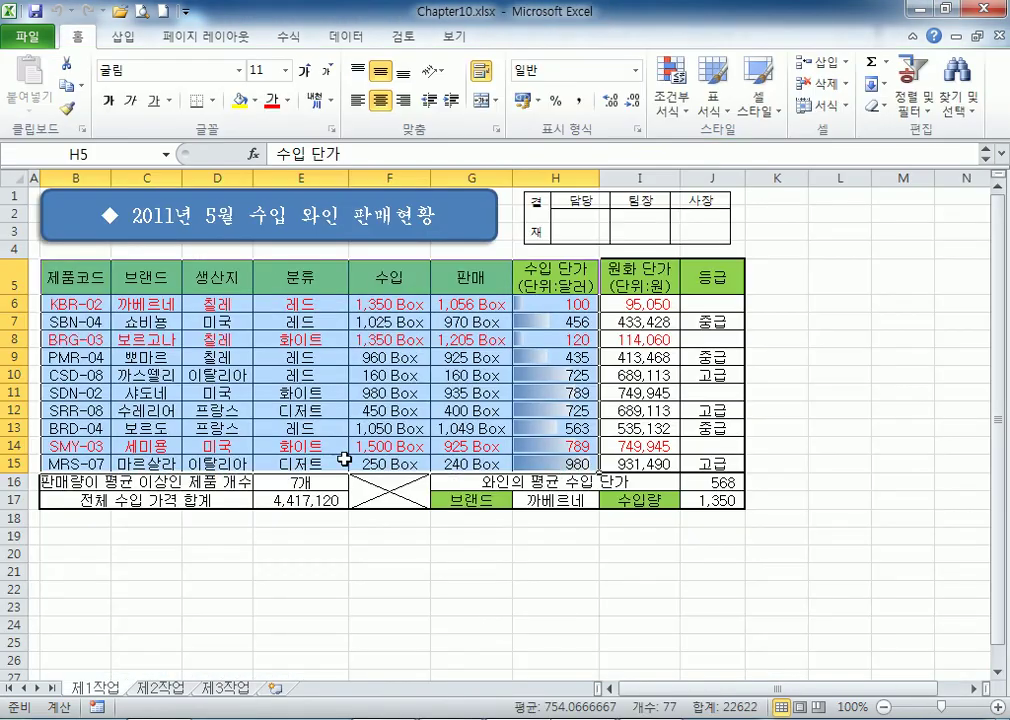
# Compare the 브랜드, 수입 and 수입 단가 data on sheet 제1작업 with the finished chart on sheet 제4작업 of Chapter10_정답.xlsx.
pyautogui.moveTo(392, 282); pyautogui.dragTo(388, 445)
pyautogui.moveTo(561, 268); pyautogui.dragTo(555, 465)
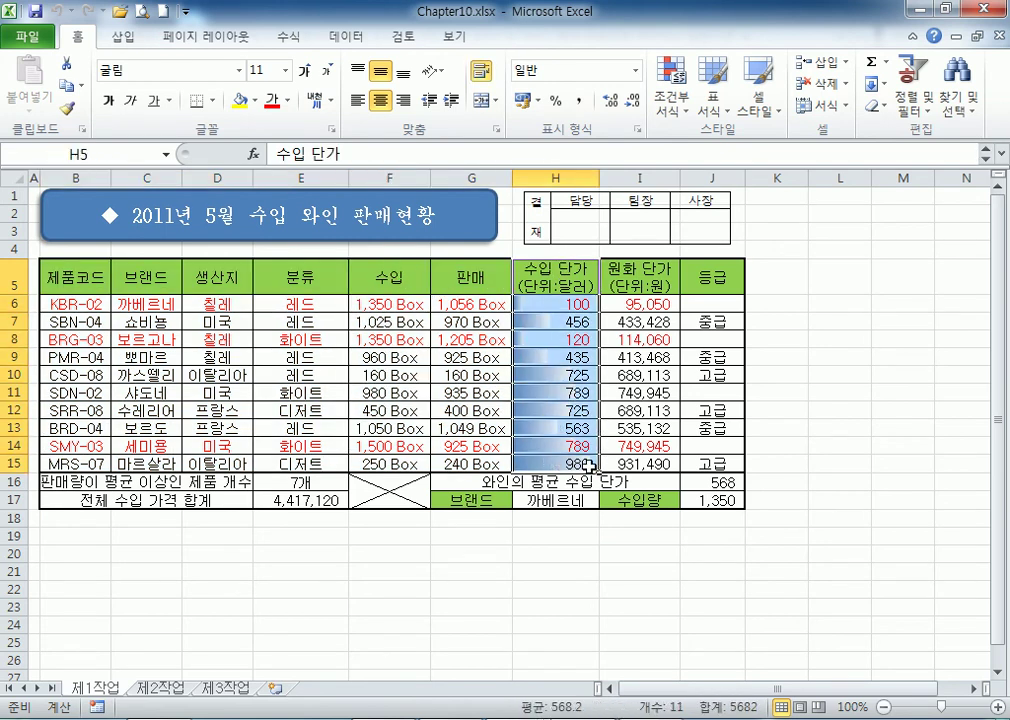
pyautogui.rightClick(584, 718)
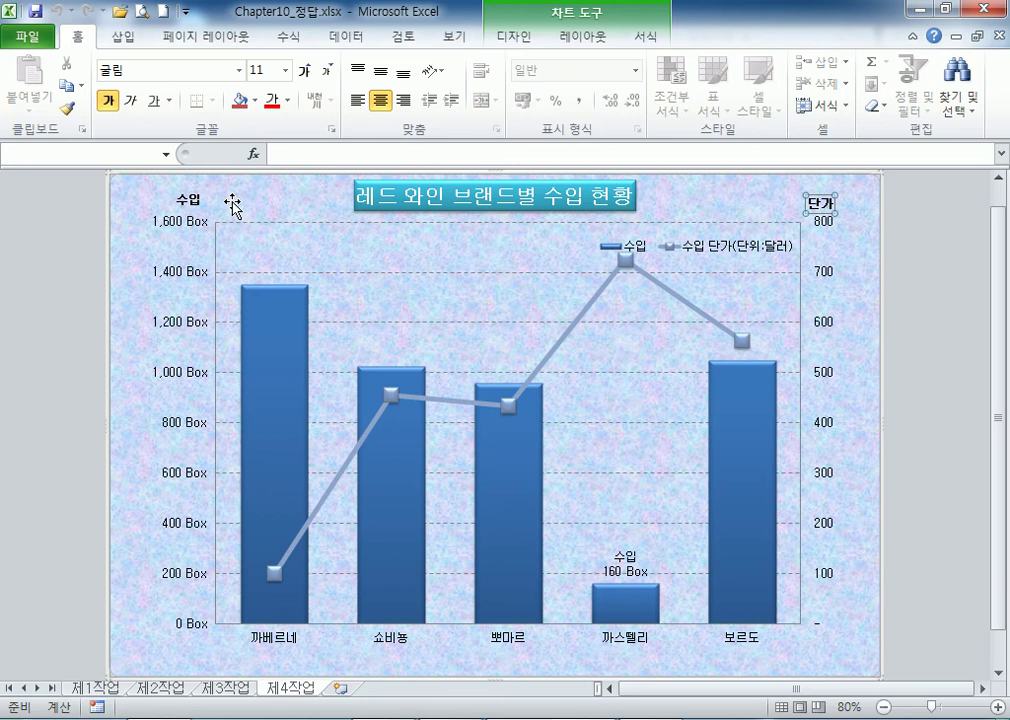
pyautogui.click(193, 199)
pyautogui.click(760, 253)
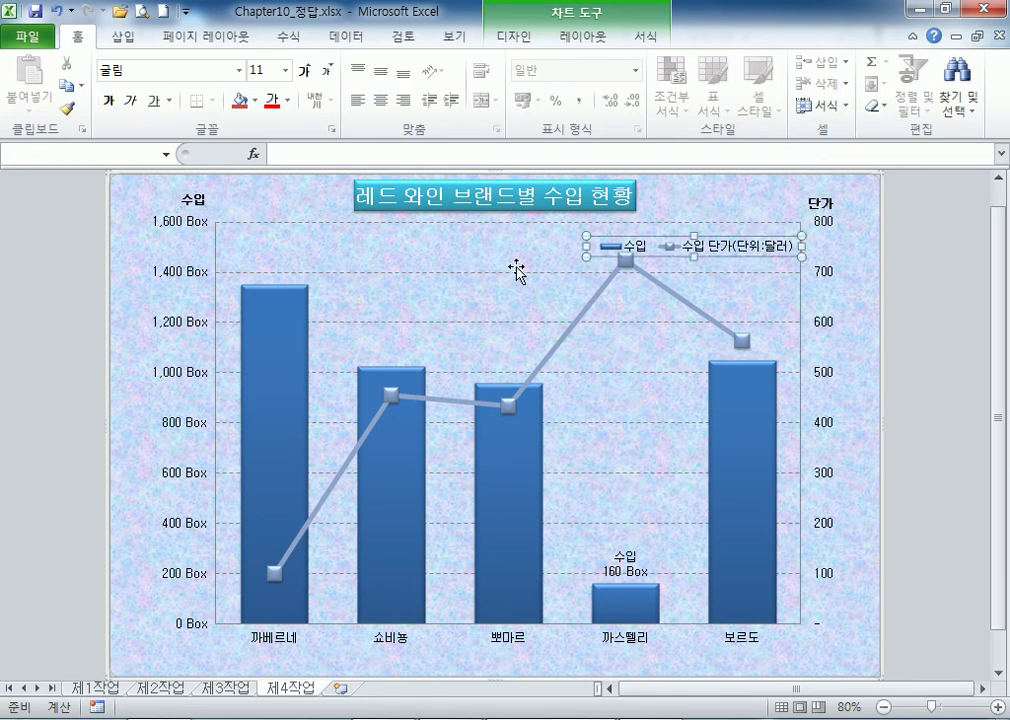
pyautogui.scroll(-1, 334, 536)
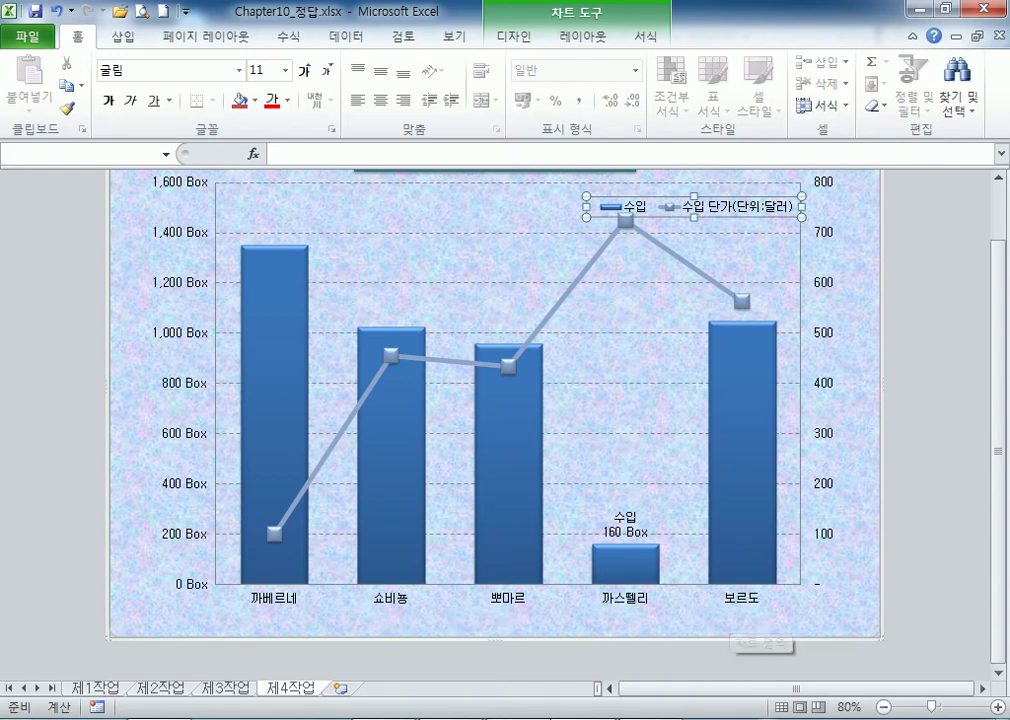
pyautogui.hotkey('alt', 'Tab')
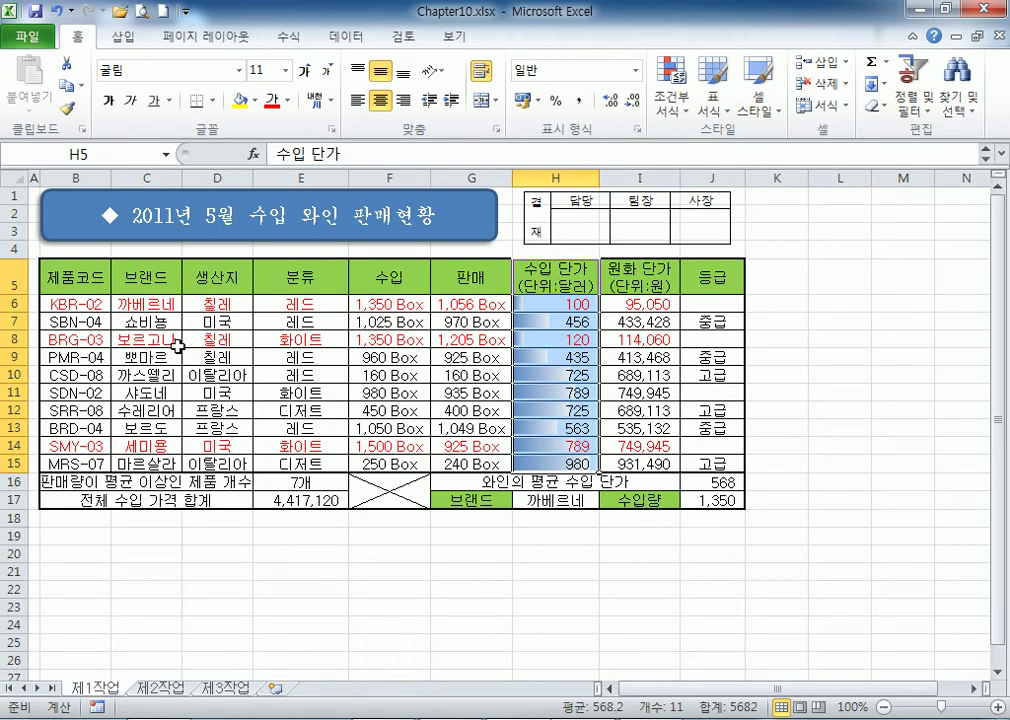
pyautogui.moveTo(145, 303); pyautogui.dragTo(133, 463)
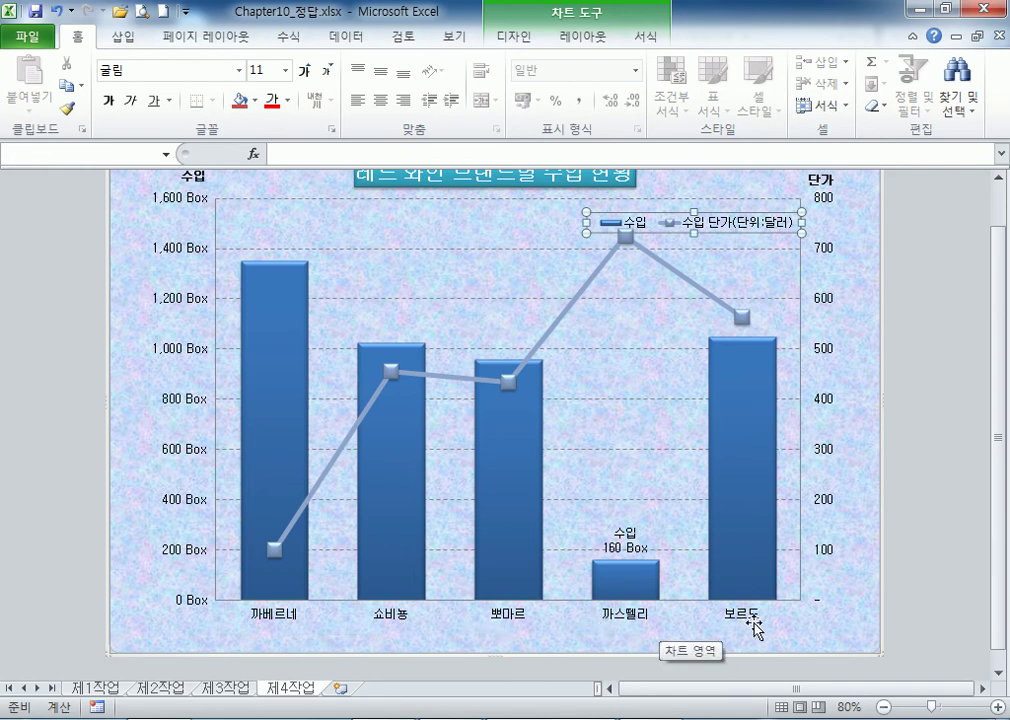
pyautogui.scroll(1, 342, 510)
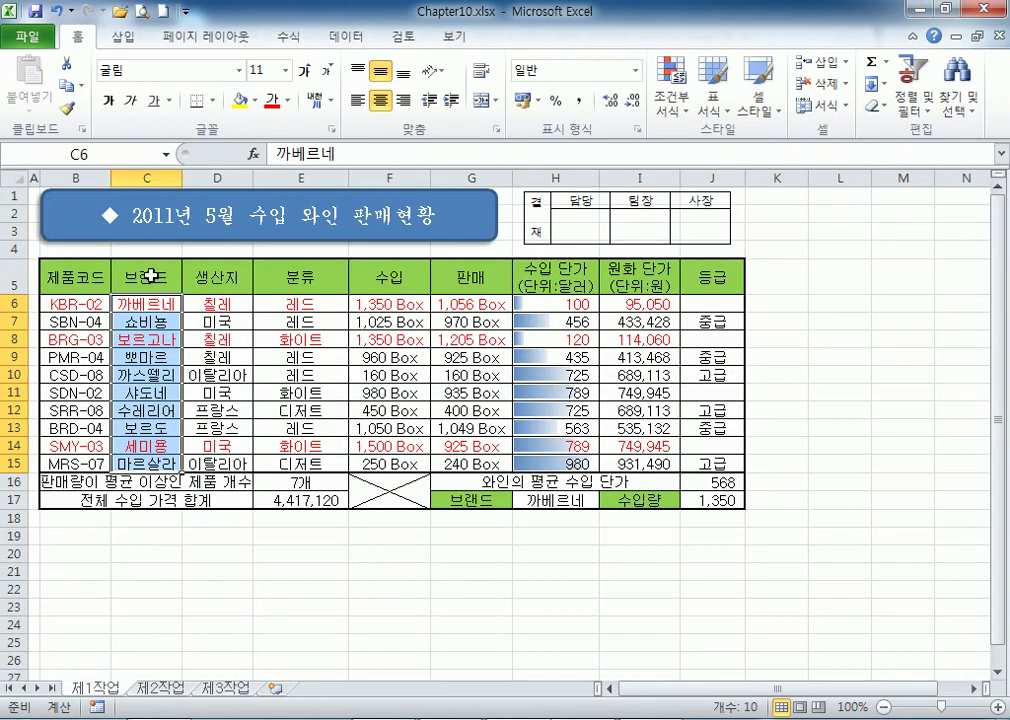
# Select the 브랜드 header and the brand names of the 레드 wines in C5:C7, C9:C10 and C13.
pyautogui.click(148, 276)
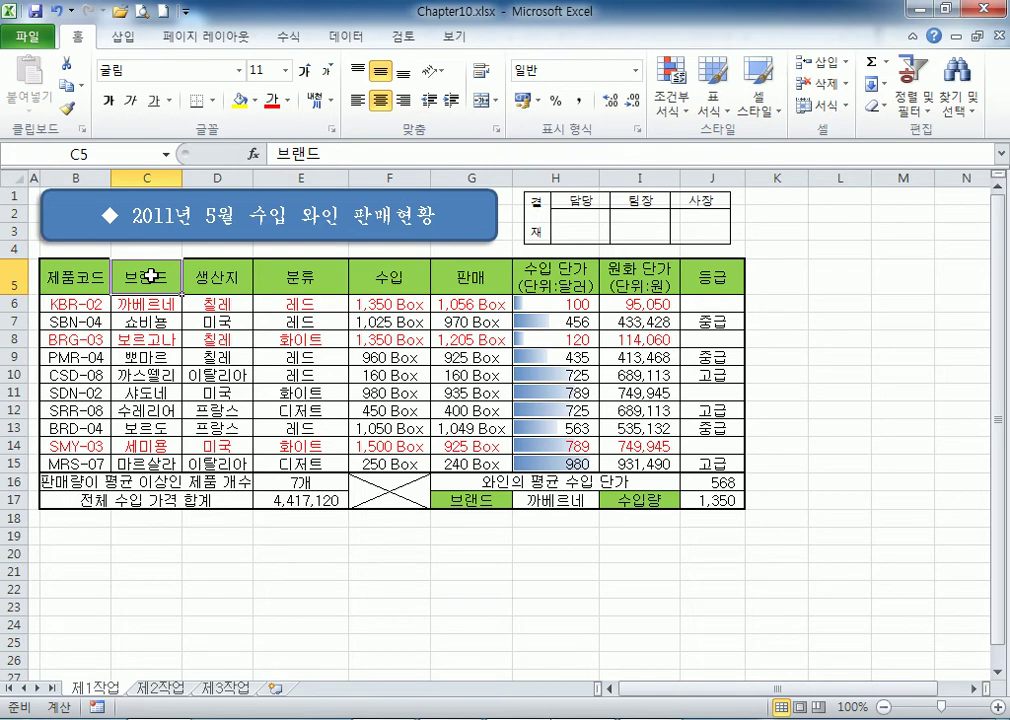
pyautogui.moveTo(148, 276); pyautogui.dragTo(146, 303)
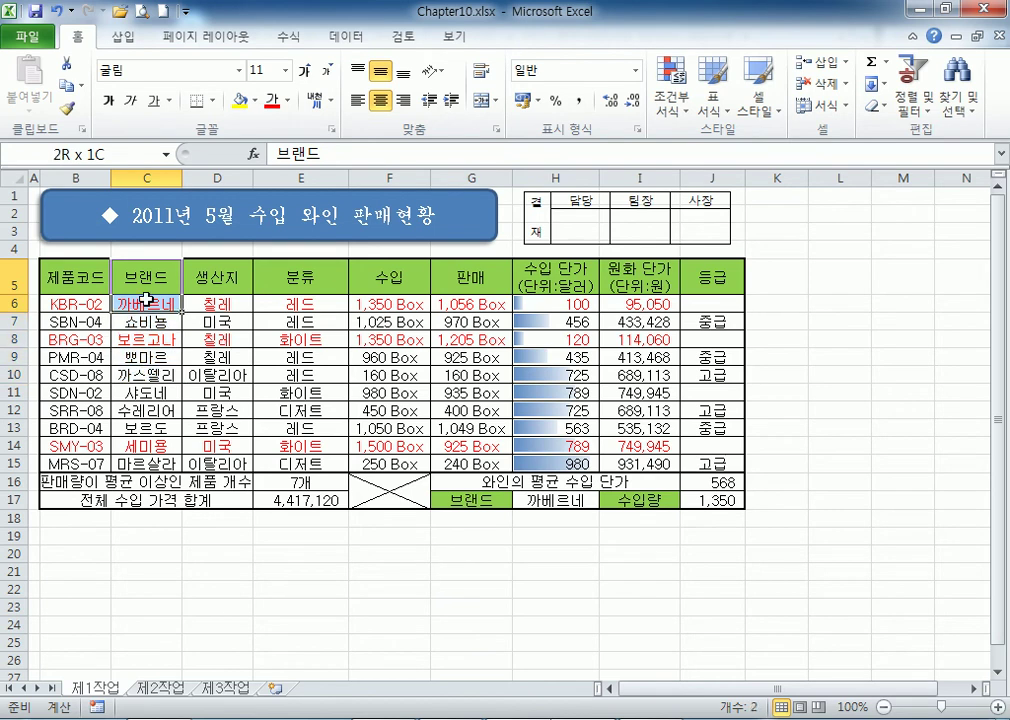
pyautogui.moveTo(147, 300); pyautogui.dragTo(141, 324)
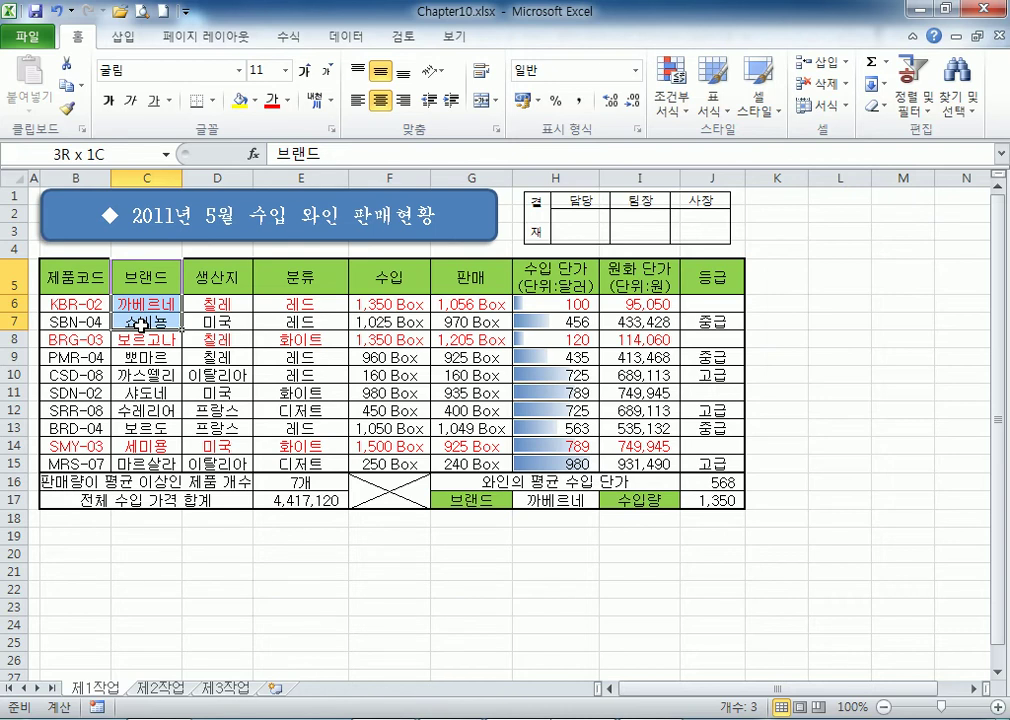
pyautogui.moveTo(150, 280); pyautogui.dragTo(145, 319)
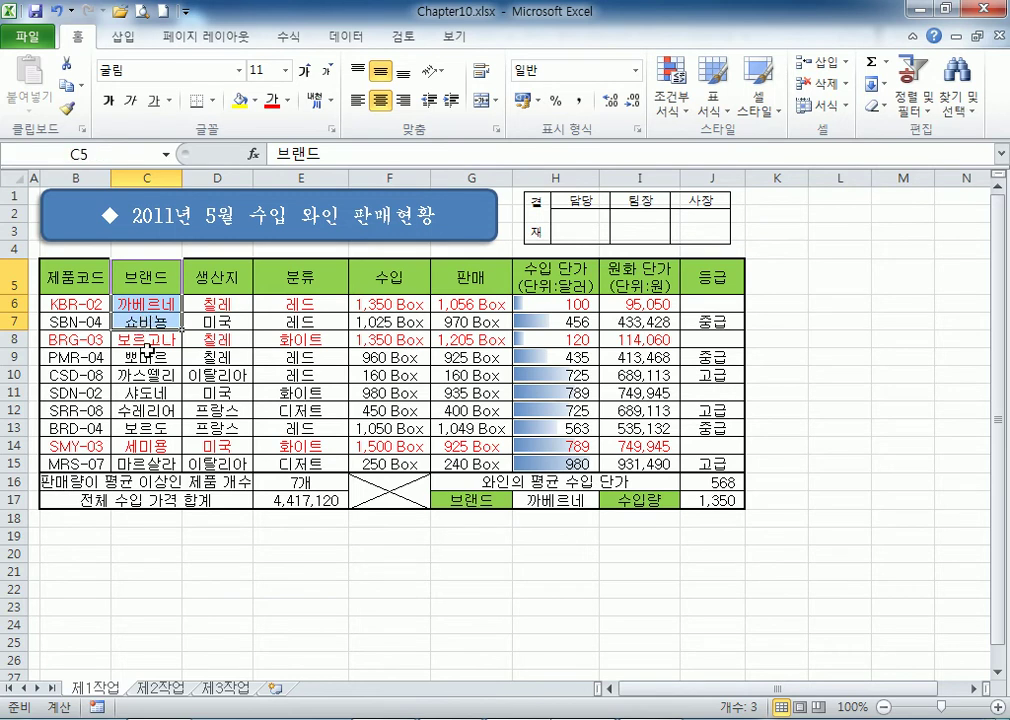
pyautogui.keyDown('ctrl'); pyautogui.click(166, 357); pyautogui.keyUp('ctrl')
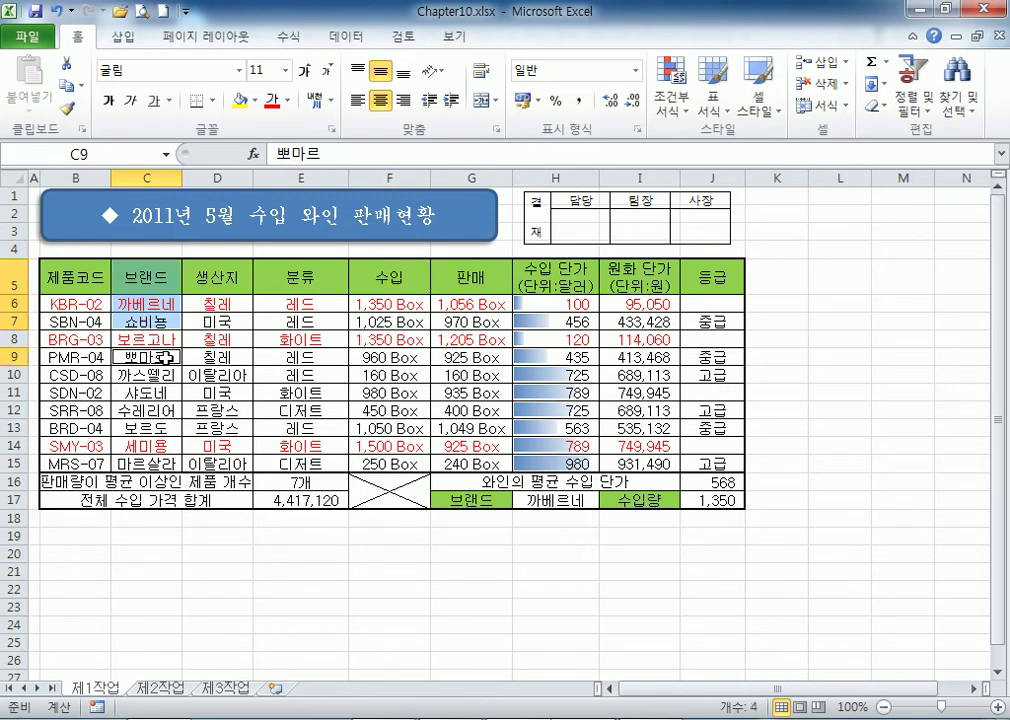
pyautogui.moveTo(166, 357); pyautogui.dragTo(161, 380)
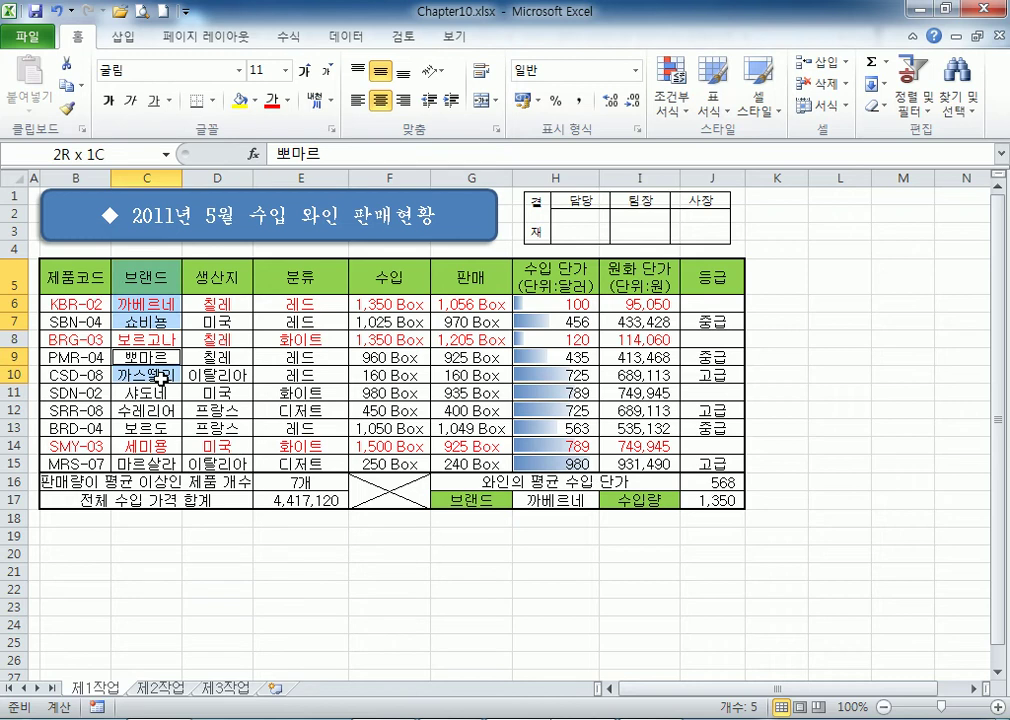
pyautogui.moveTo(161, 380); pyautogui.dragTo(161, 380)
pyautogui.keyDown('ctrl'); pyautogui.click(147, 428); pyautogui.keyUp('ctrl')
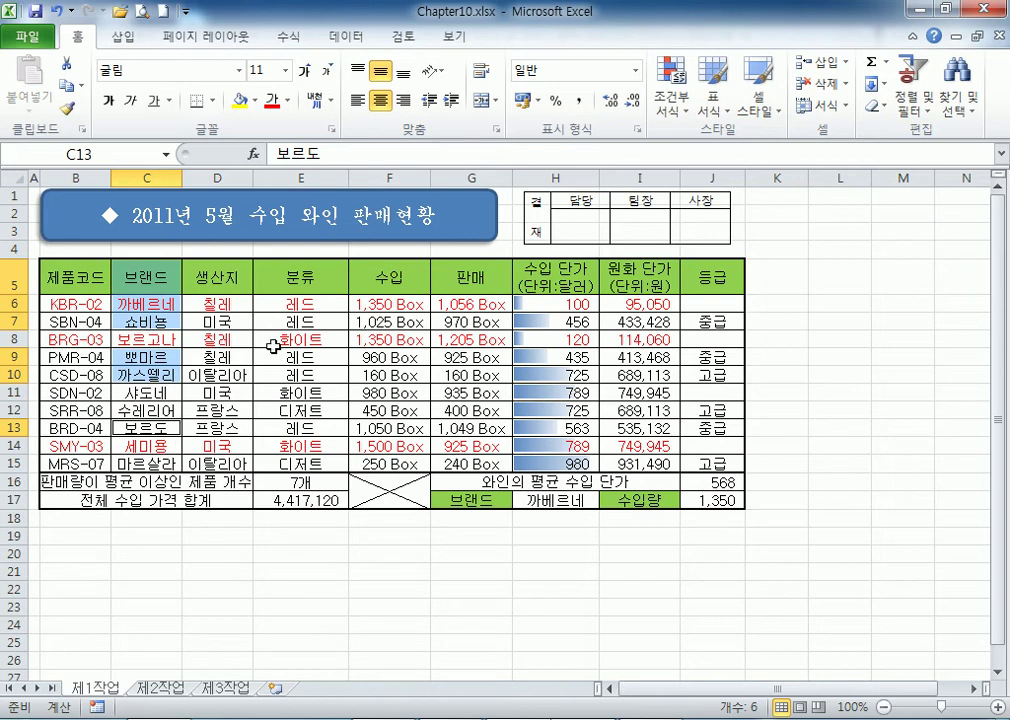
# Extend the selection with the 레드 rows of 수입 (F5:F7, F9:F10, F13) and 수입 단가 (H5:H7, H9:H10, H13), including headers.
pyautogui.moveTo(388, 276); pyautogui.dragTo(361, 372)
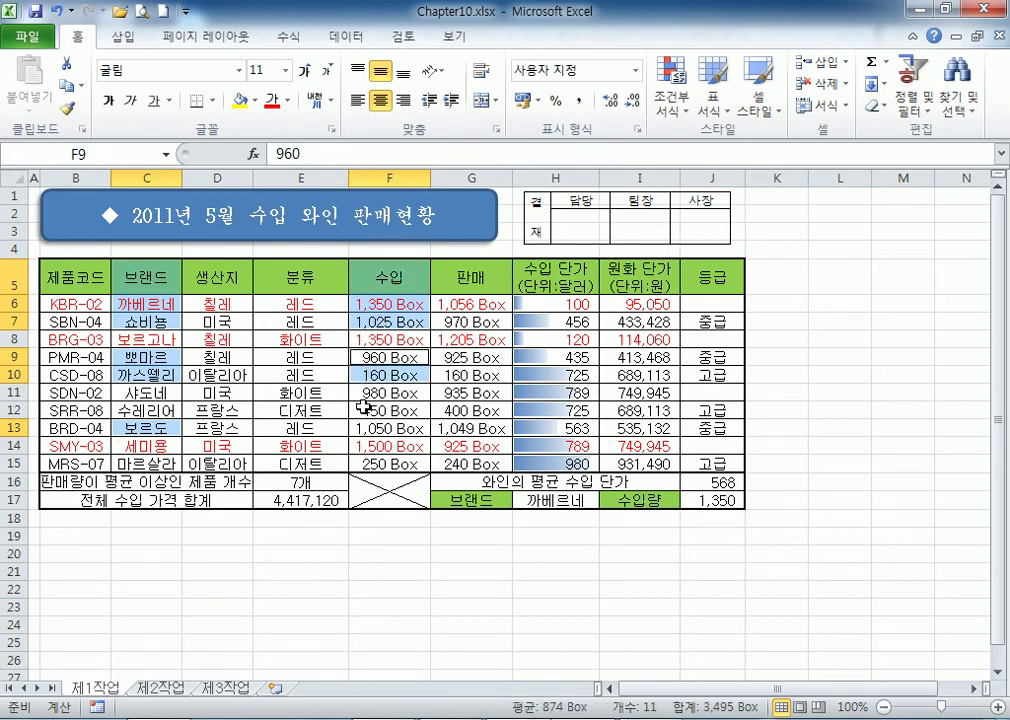
pyautogui.keyDown('ctrl'); pyautogui.click(367, 428); pyautogui.keyUp('ctrl')
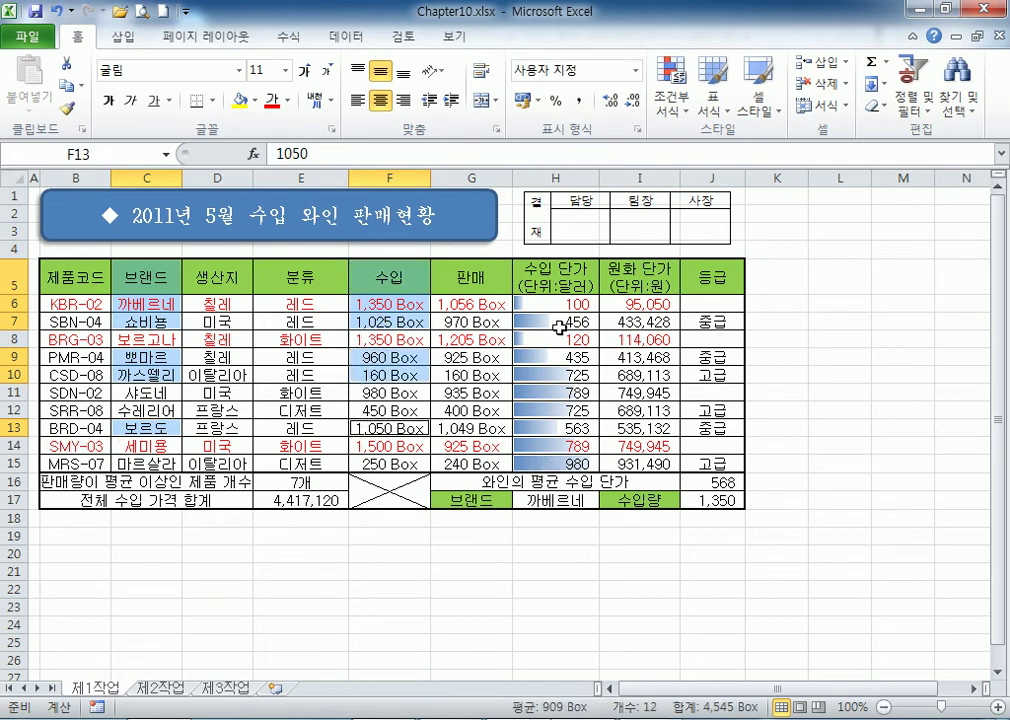
pyautogui.moveTo(556, 279); pyautogui.dragTo(531, 378)
pyautogui.keyDown('ctrl'); pyautogui.click(527, 428); pyautogui.keyUp('ctrl')
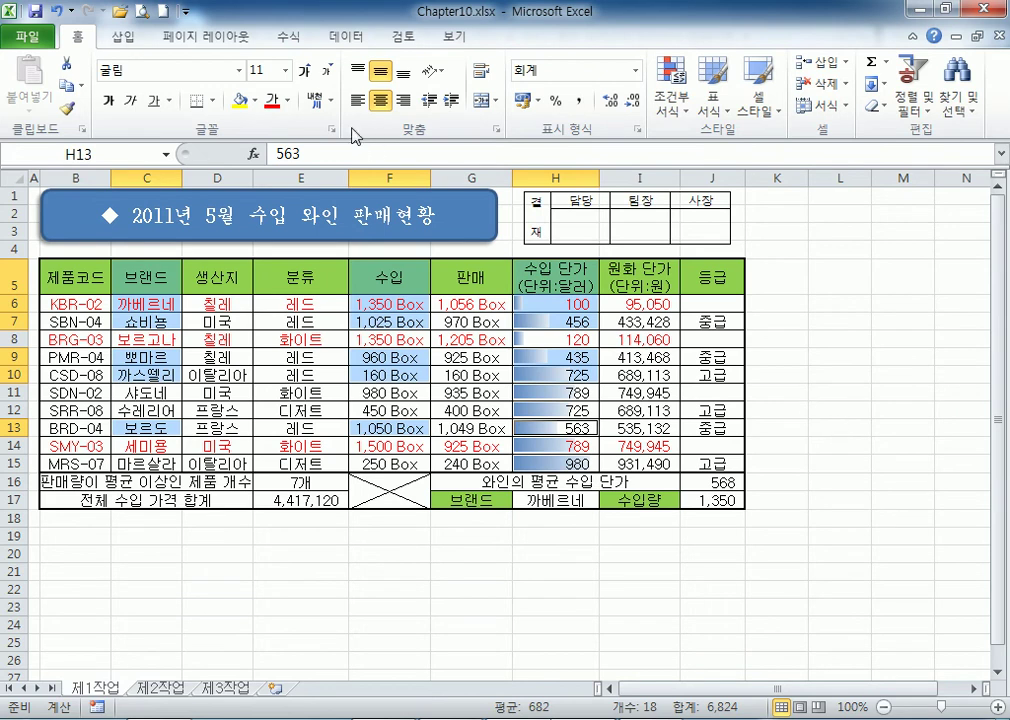
# Insert a 2-D clustered column chart from the selected cells and delete it again.
pyautogui.click(125, 40)
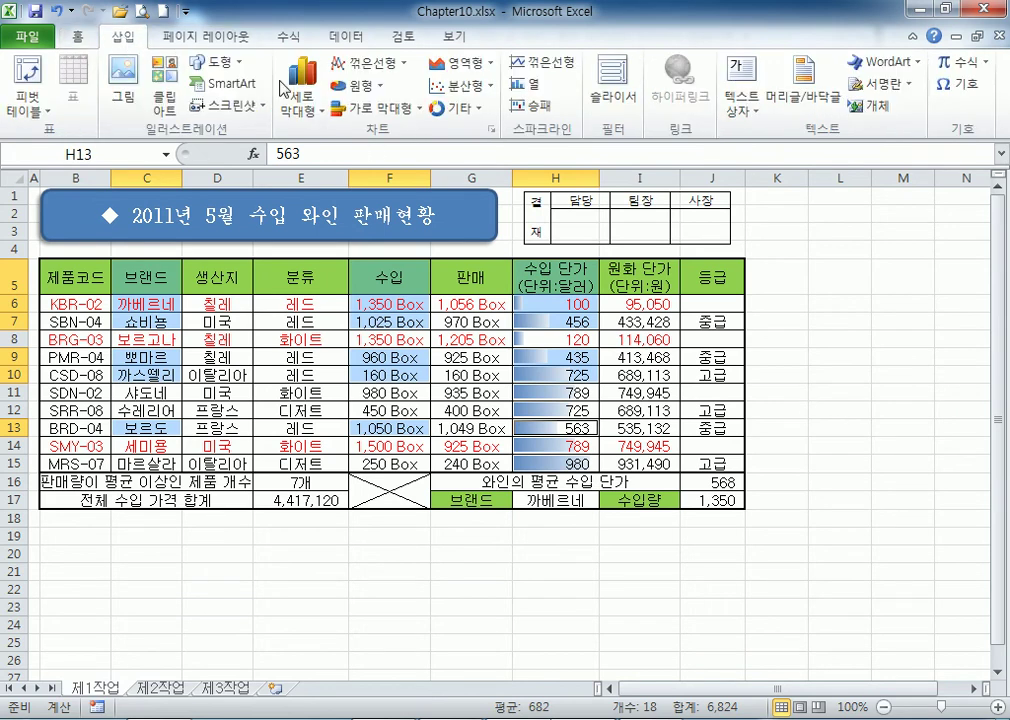
pyautogui.click(305, 108)
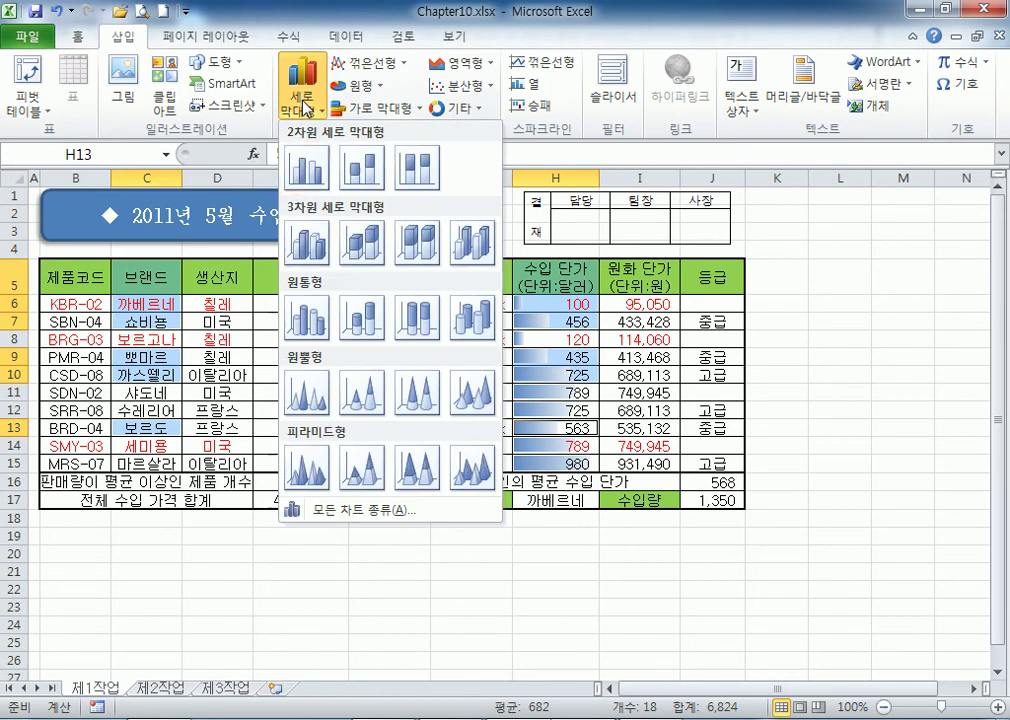
pyautogui.click(302, 172)
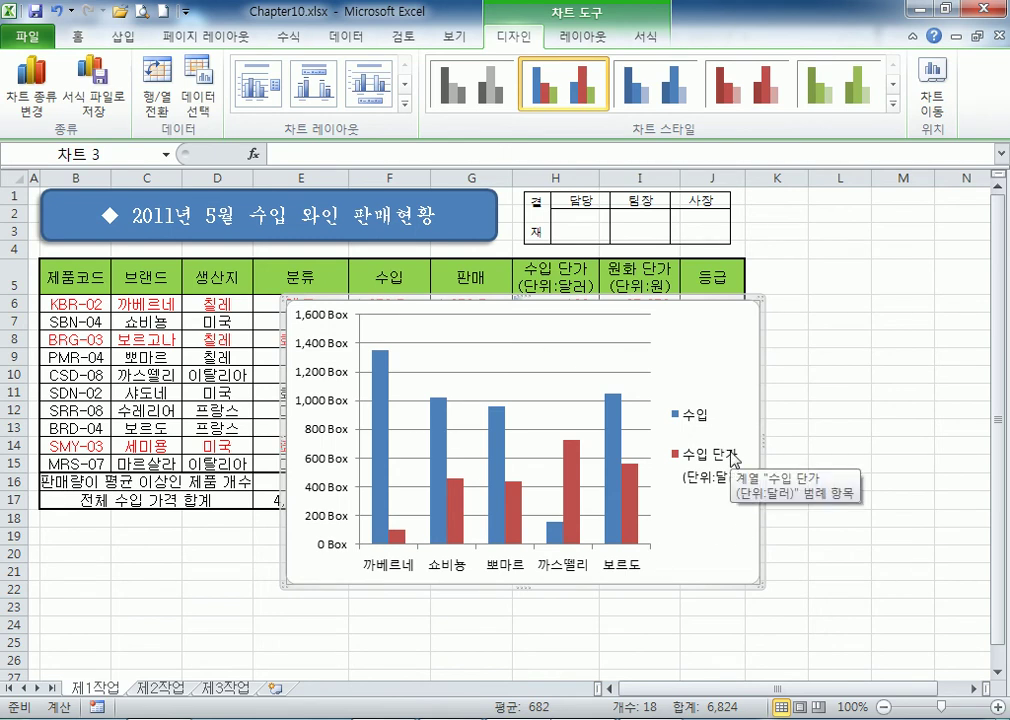
pyautogui.press('Delete')
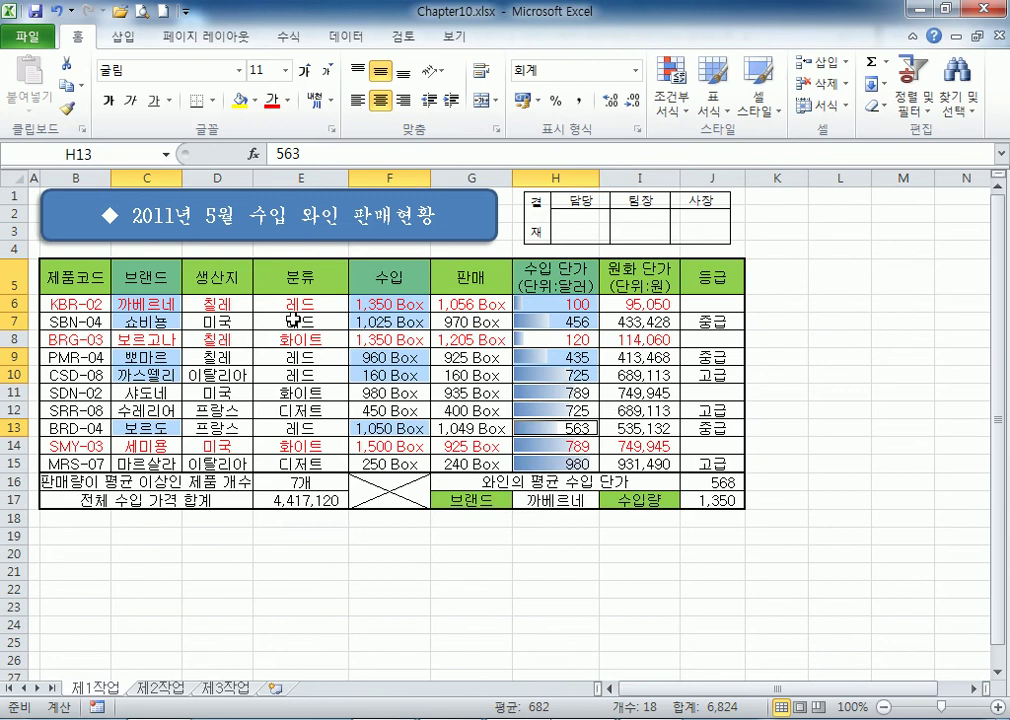
# Reselect only the 브랜드 header and the 레드 wine brand names in C5:C7, C9:C10 and C13.
pyautogui.click(143, 282)
pyautogui.keyDown('ctrl'); pyautogui.scroll(4, 143, 282); pyautogui.keyUp('ctrl')
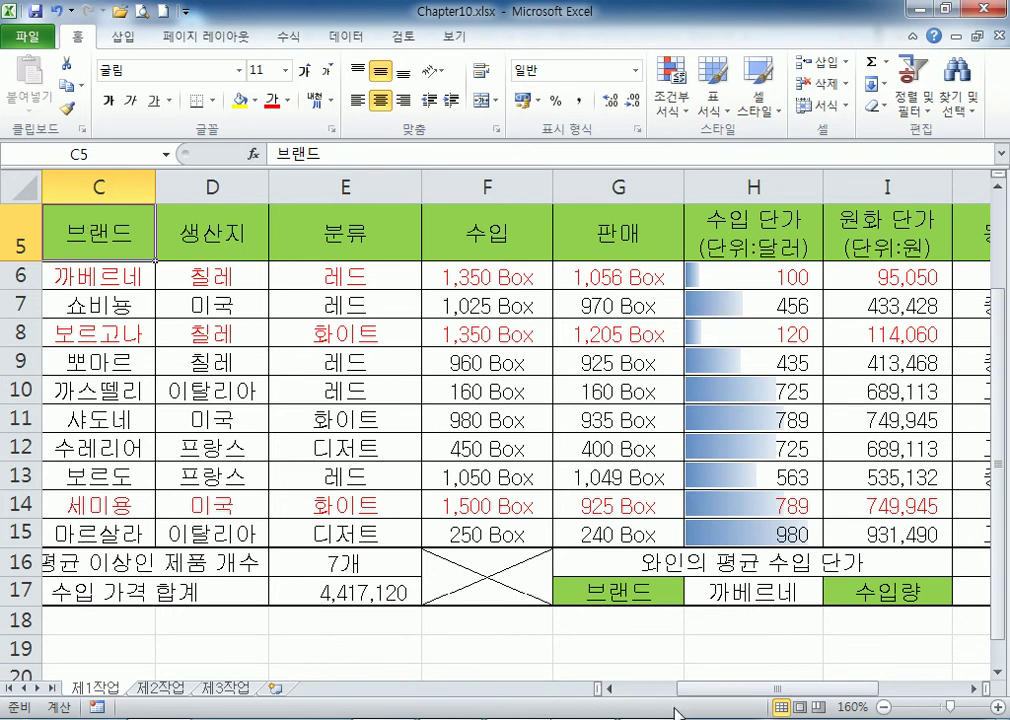
pyautogui.click(607, 688)
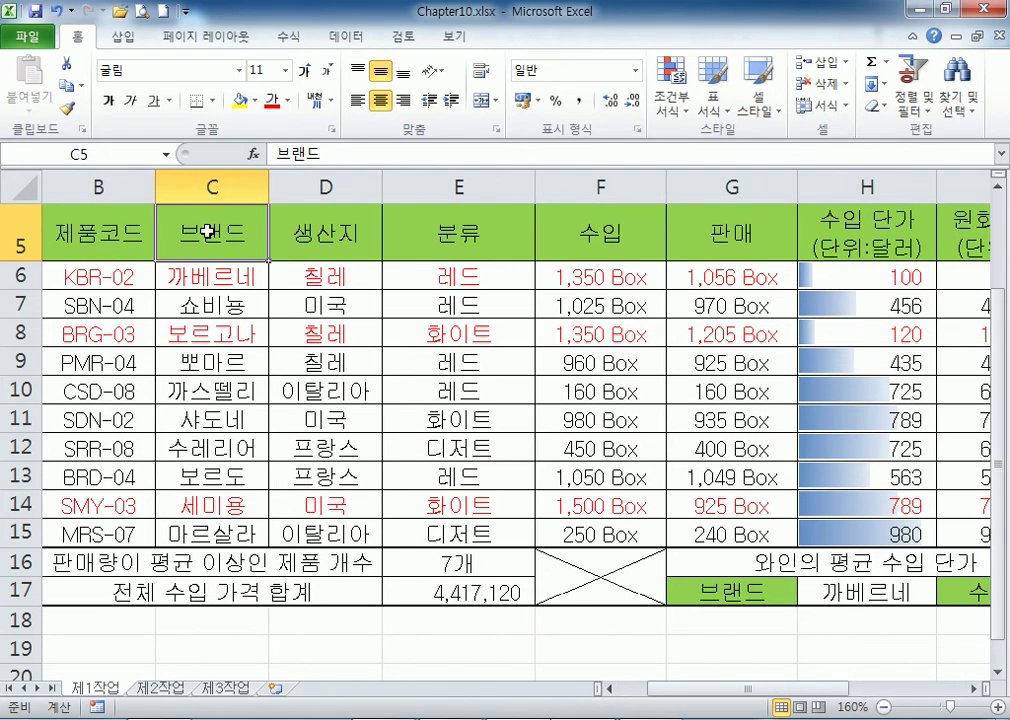
pyautogui.moveTo(207, 232); pyautogui.dragTo(205, 310)
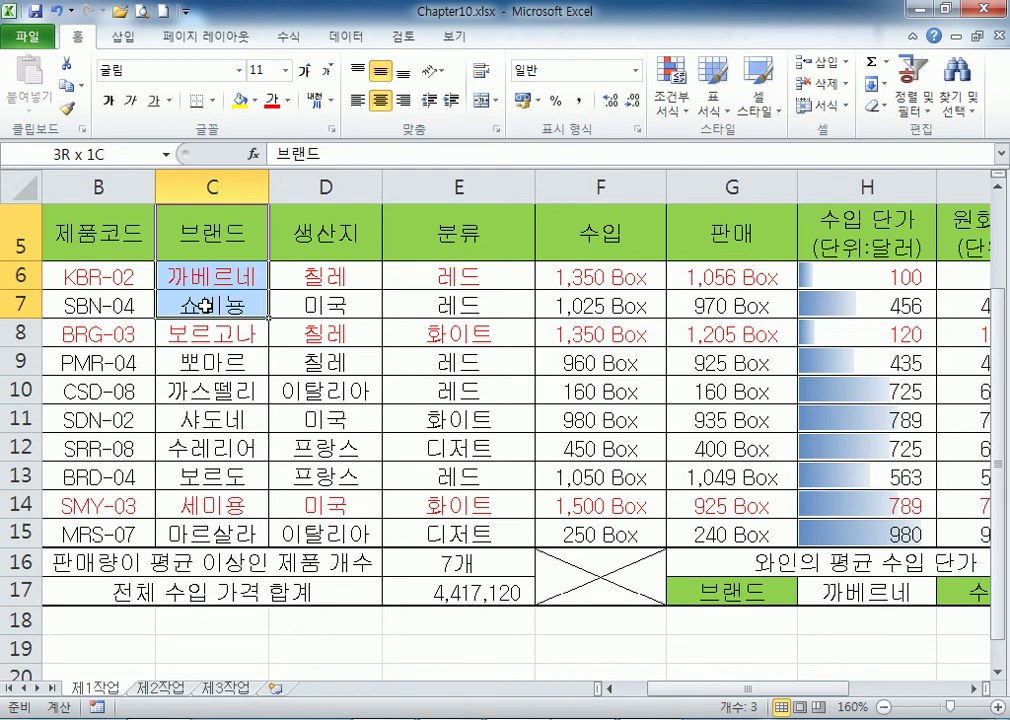
pyautogui.moveTo(205, 310); pyautogui.dragTo(210, 312)
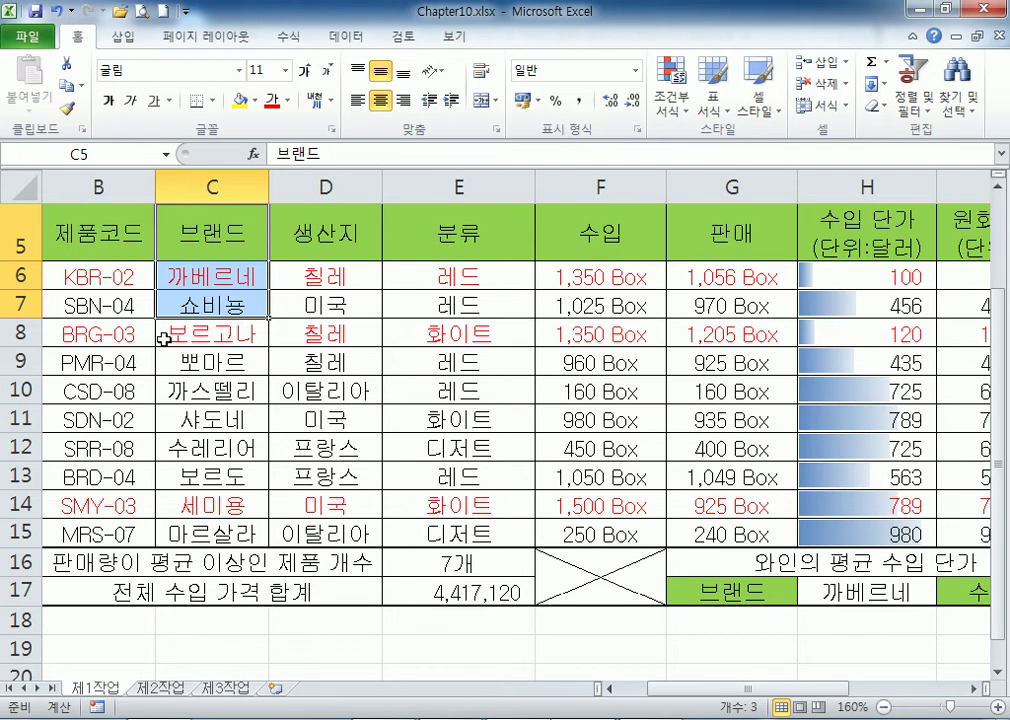
pyautogui.moveTo(203, 361); pyautogui.dragTo(203, 393)
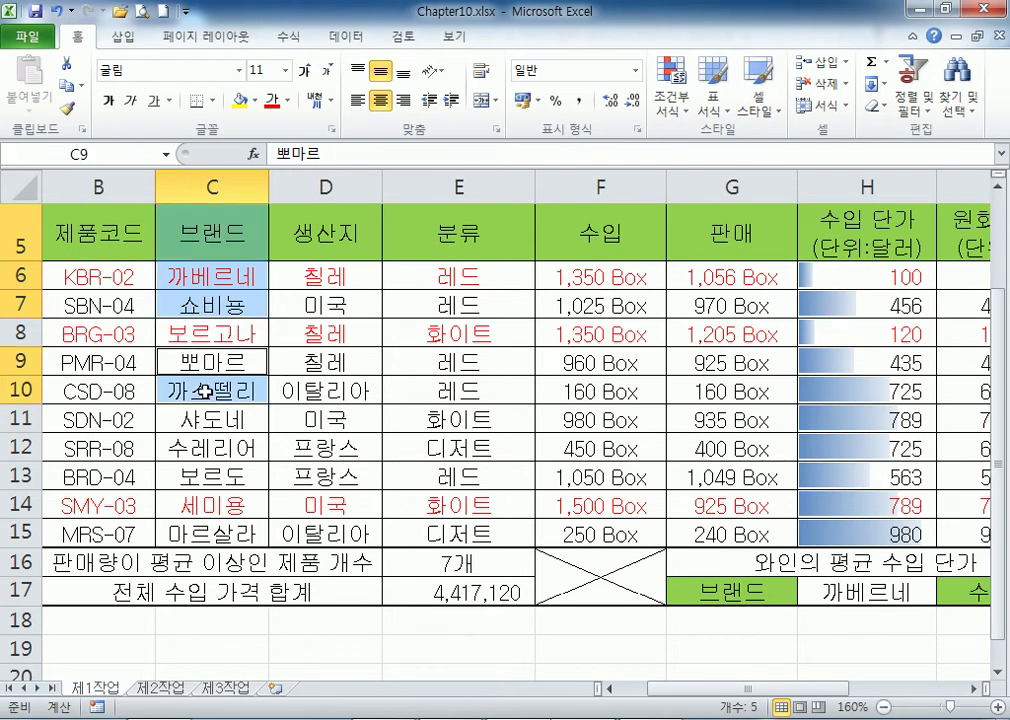
pyautogui.keyDown('ctrl'); pyautogui.click(203, 474); pyautogui.keyUp('ctrl')
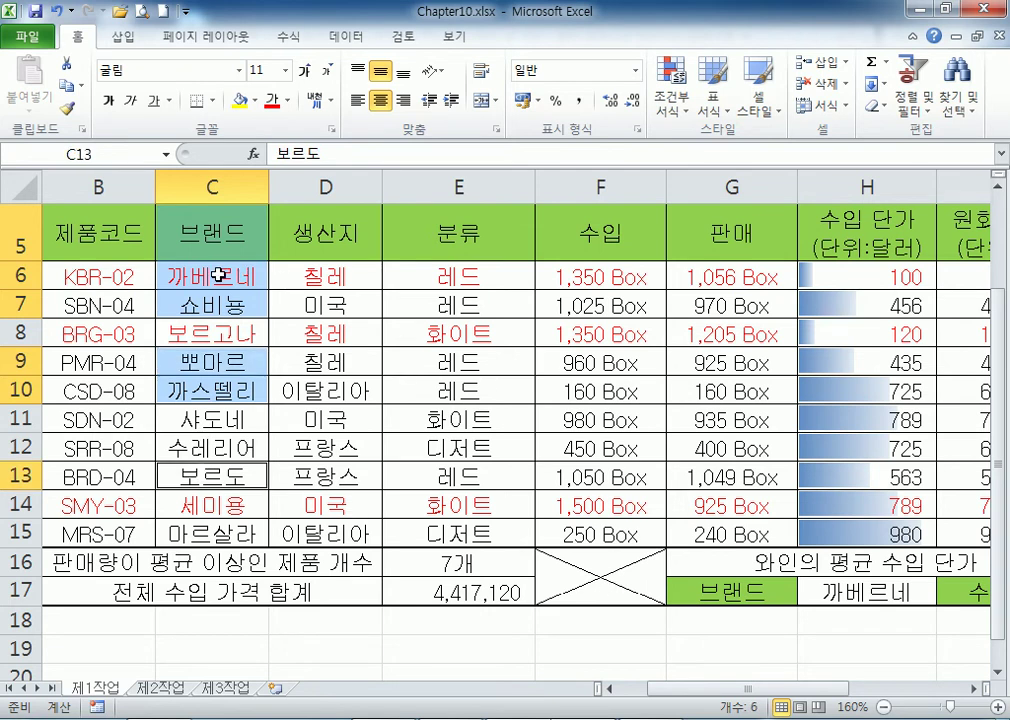
# Add the 수입 header and the 레드 wine import quantities in F5:F7, F9:F10 and F13 to the selection.
pyautogui.keyDown('ctrl'); pyautogui.click(609, 231); pyautogui.keyUp('ctrl')
pyautogui.moveTo(609, 231); pyautogui.dragTo(597, 299)
pyautogui.moveTo(622, 365); pyautogui.dragTo(613, 386)
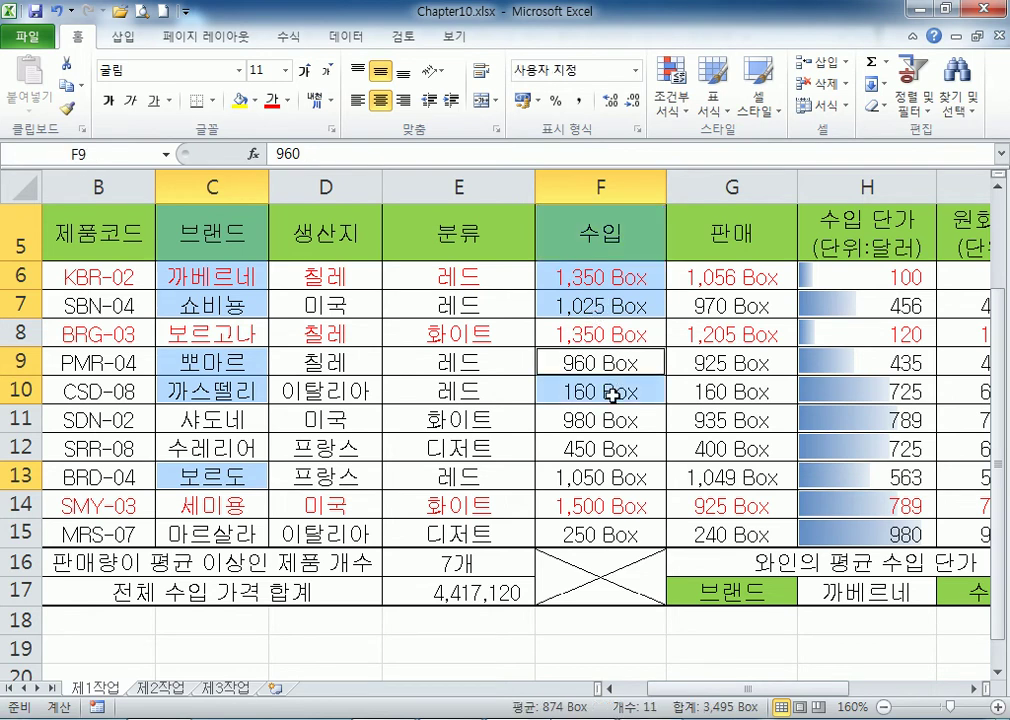
pyautogui.keyDown('ctrl'); pyautogui.click(600, 477); pyautogui.keyUp('ctrl')
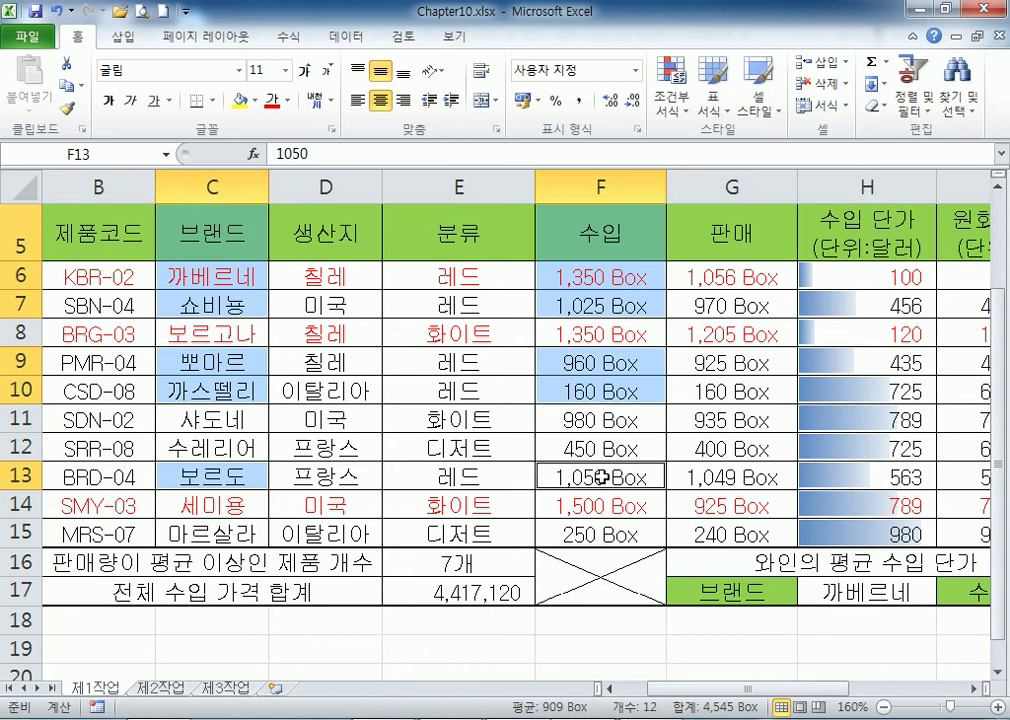
# Add the 수입 단가 header and the 레드 wine unit prices in H5:H7, H9:H10 and H13 to the selection.
pyautogui.moveTo(847, 225); pyautogui.dragTo(831, 302)
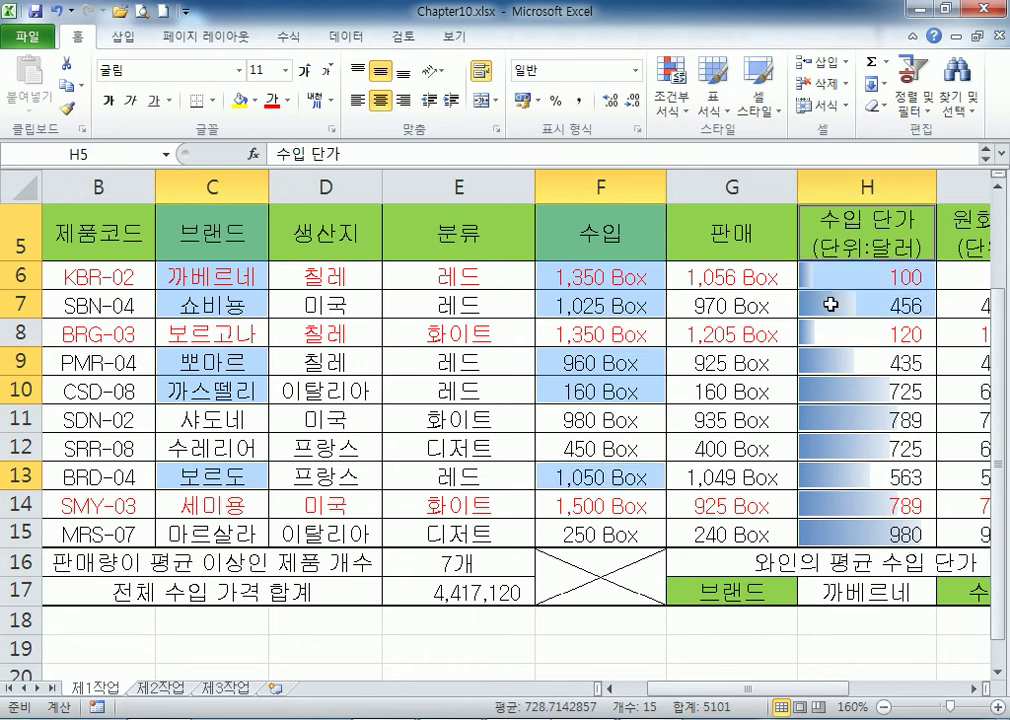
pyautogui.moveTo(825, 357); pyautogui.dragTo(822, 391)
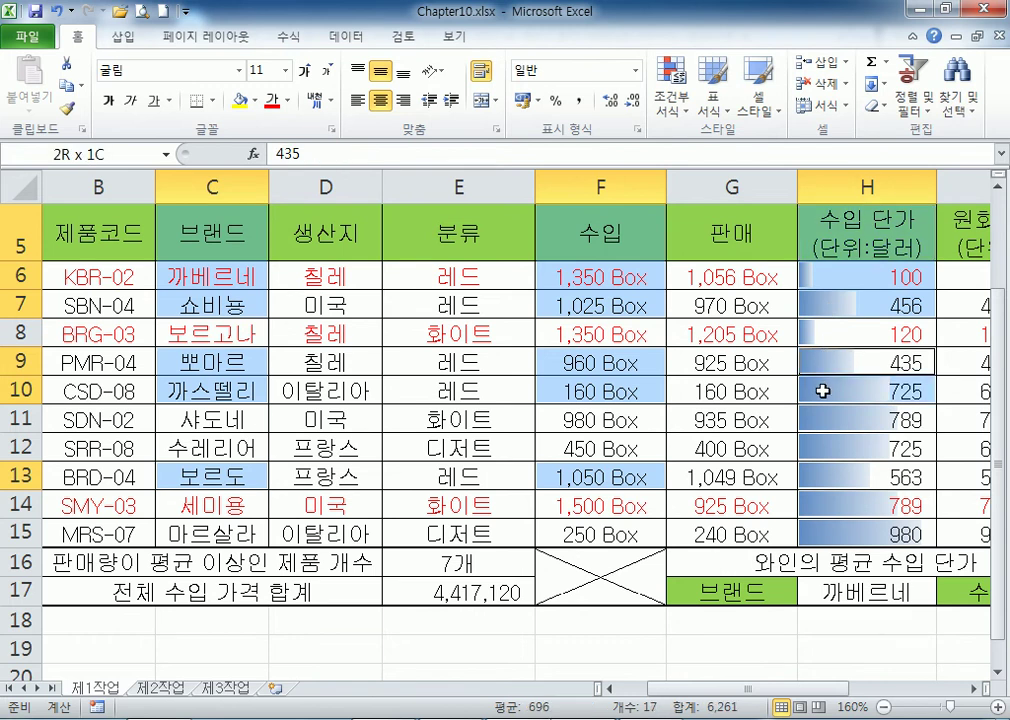
pyautogui.keyDown('ctrl'); pyautogui.click(826, 472); pyautogui.keyUp('ctrl')
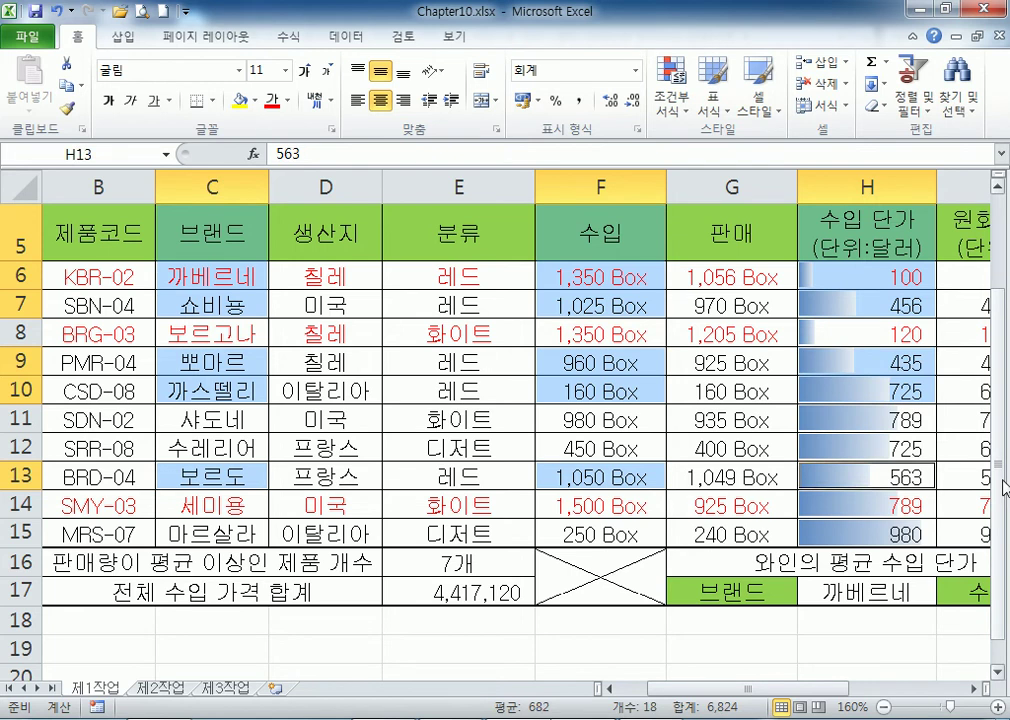
# Check the selected cells in the 브랜드, 수입 and 수입 단가 columns one by one, keeping the selection.
pyautogui.press('Return')
pyautogui.hotkey('shift', 'Return')
pyautogui.hotkey('shift', 'Return')
pyautogui.hotkey('shift', 'Return')
pyautogui.hotkey('shift', 'Return')
pyautogui.hotkey('shift', 'Return')
pyautogui.hotkey('shift', 'Return')
pyautogui.hotkey('shift', 'Return')
pyautogui.hotkey('shift', 'Return')
pyautogui.hotkey('shift', 'Return')
pyautogui.hotkey('shift', 'Return')
pyautogui.hotkey('shift', 'Return')
pyautogui.hotkey('shift', 'Return')
pyautogui.hotkey('shift', 'Return')
pyautogui.hotkey('shift', 'Return')
pyautogui.hotkey('shift', 'Return')
pyautogui.hotkey('shift', 'Return')
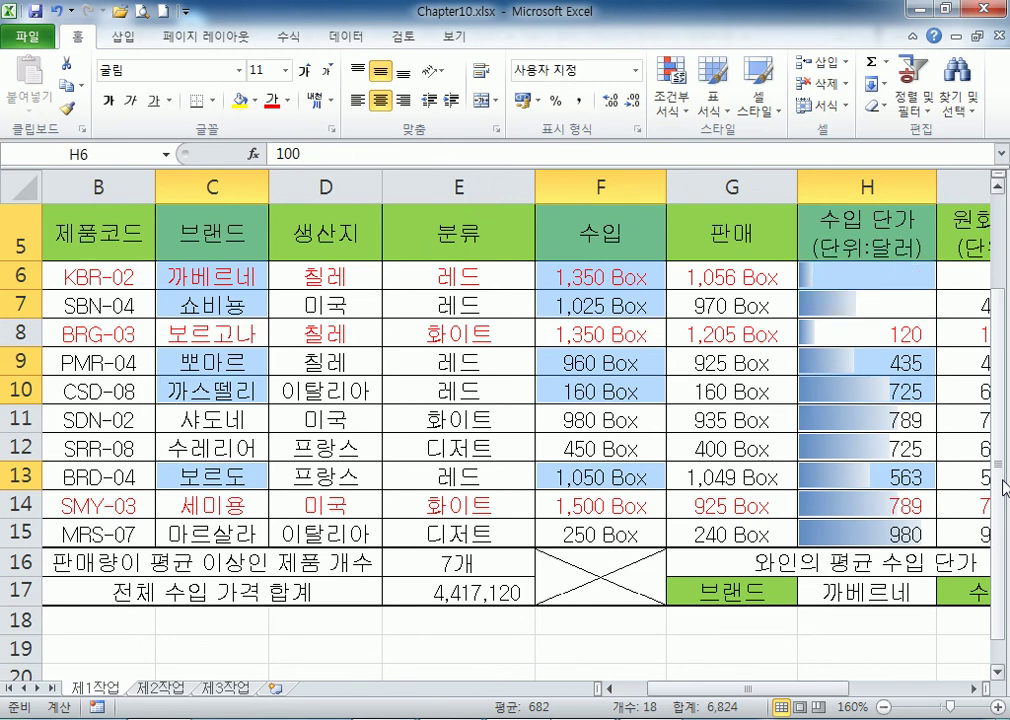
pyautogui.hotkey('shift', 'Return')
pyautogui.hotkey('shift', 'Return')
pyautogui.scroll(-4, 312, 350)
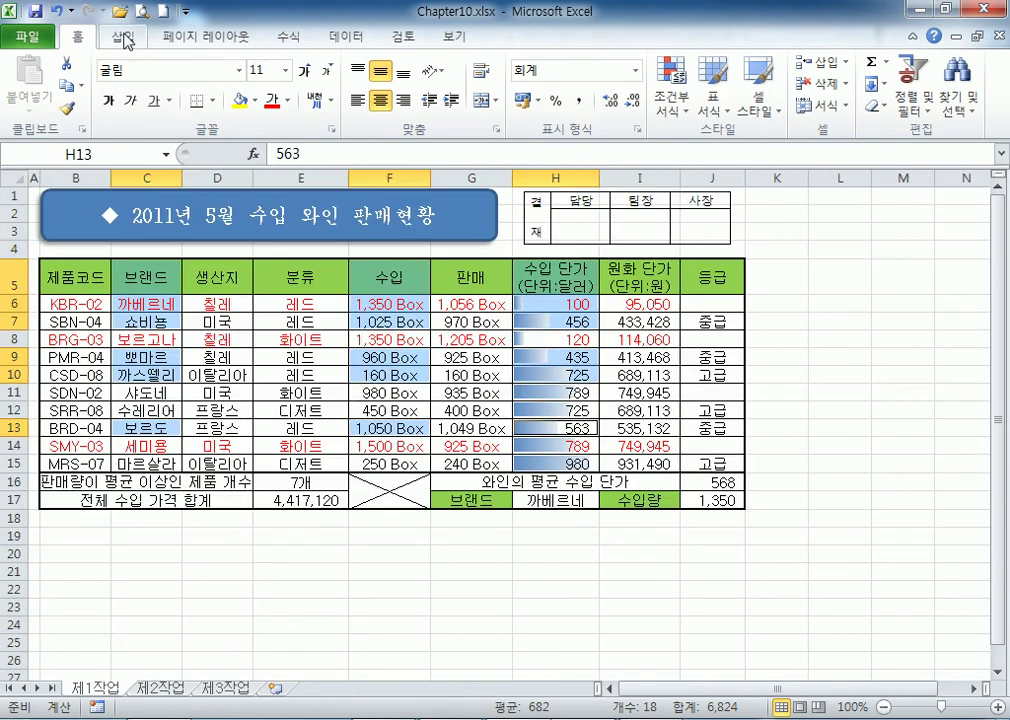
# Insert a 2-D clustered column chart from the selected brand, 수입 and 수입 단가 cells.
pyautogui.click(125, 37)
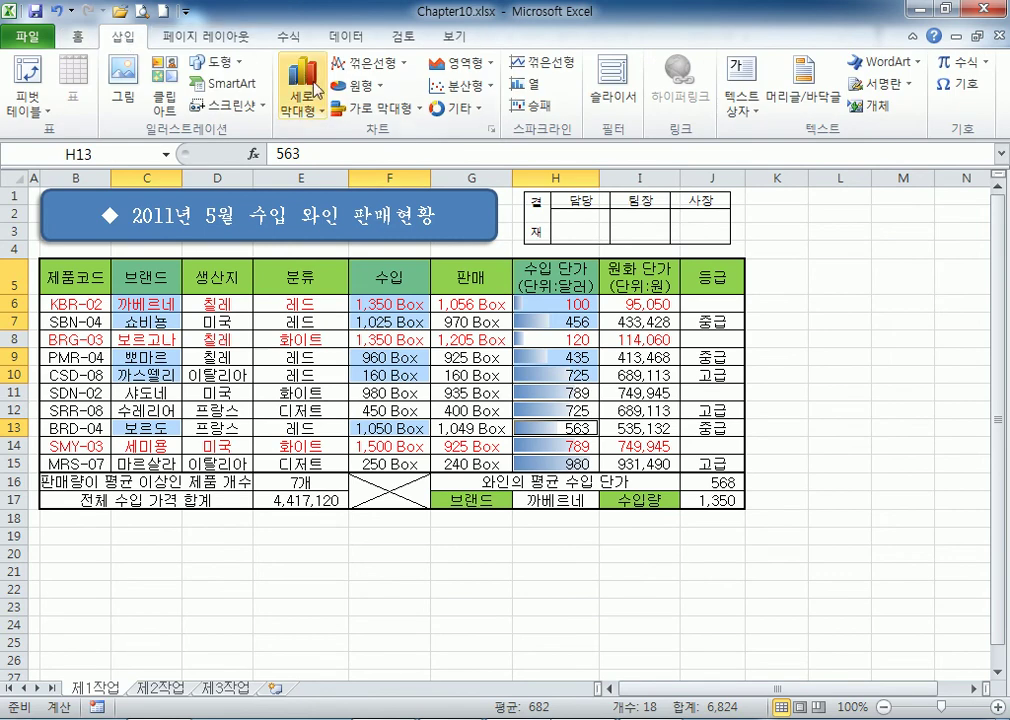
pyautogui.click(316, 89)
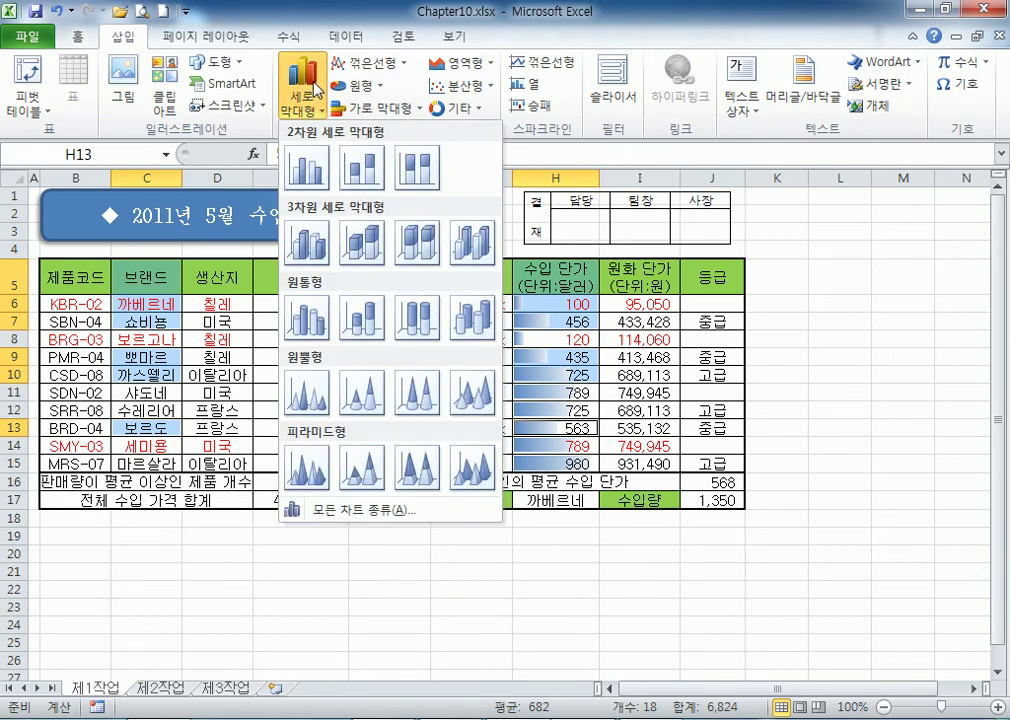
pyautogui.click(300, 165)
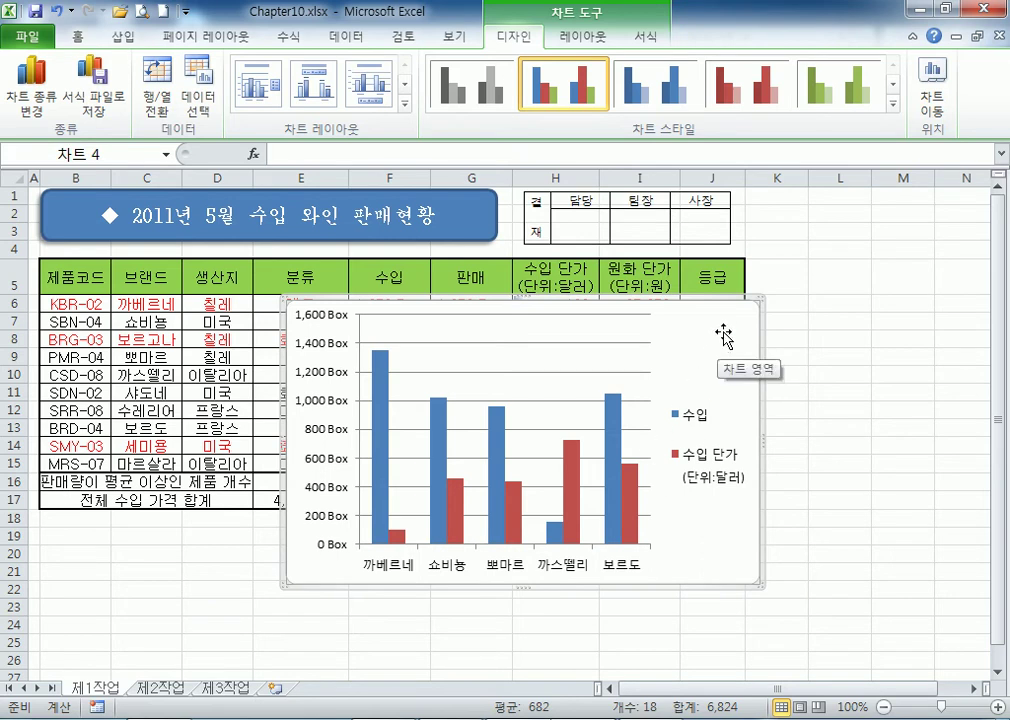
# Reposition the new chart on the 제1작업 sheet so it lies over the columns from 분류 to 등급.
pyautogui.click(829, 332)
pyautogui.click(746, 345)
pyautogui.scroll(-1, 765, 348)
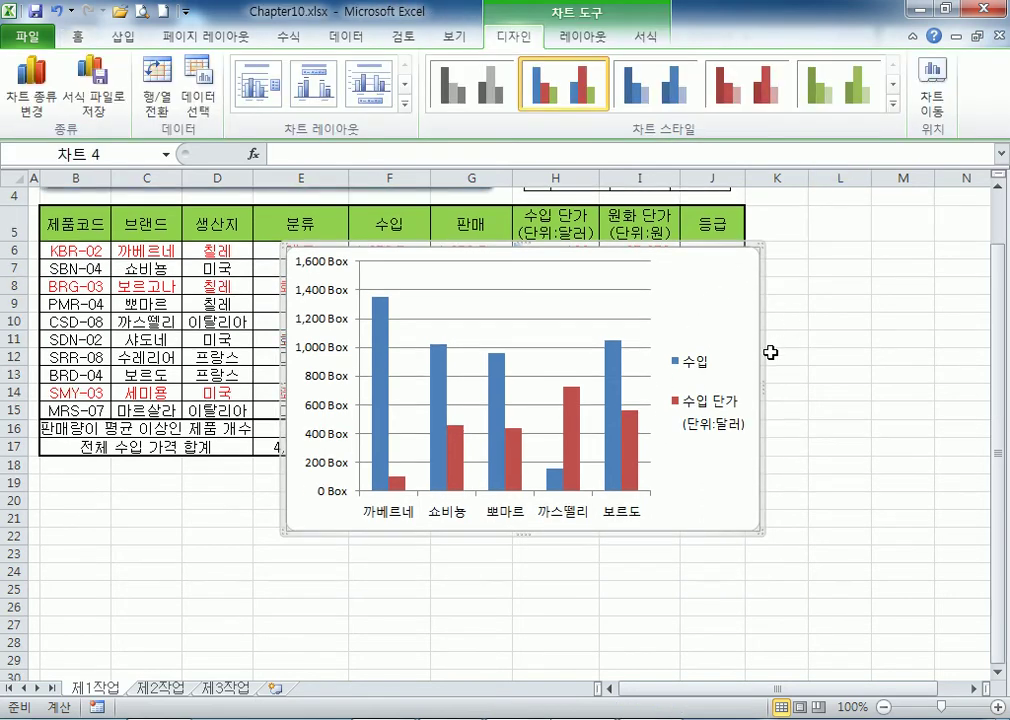
pyautogui.moveTo(724, 292); pyautogui.dragTo(669, 343)
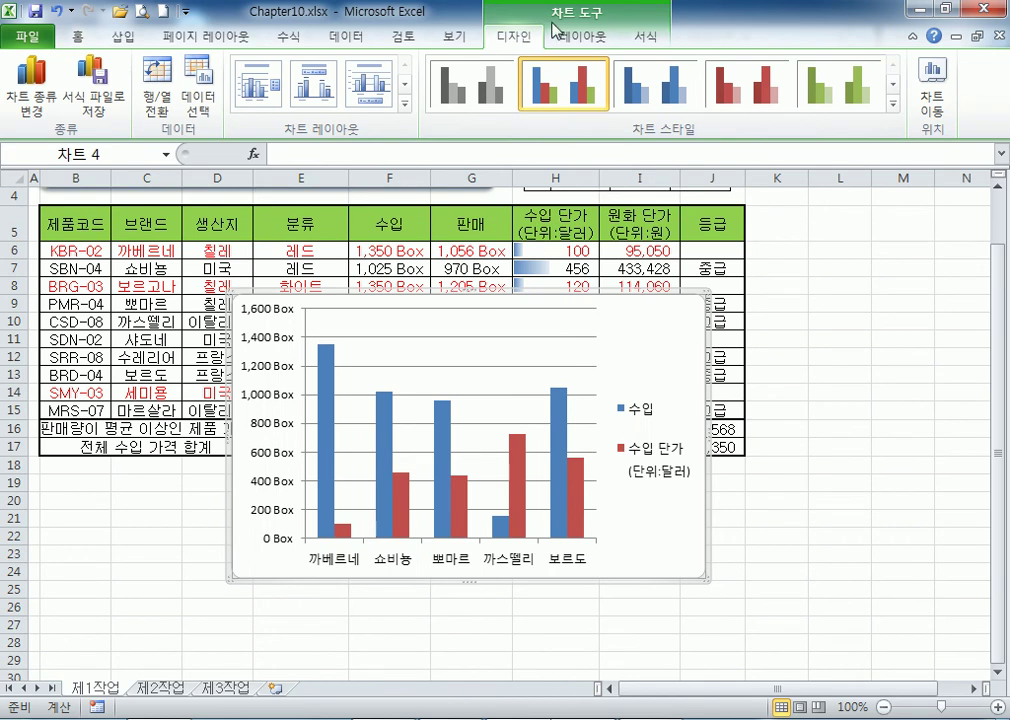
pyautogui.moveTo(657, 352); pyautogui.dragTo(576, 416)
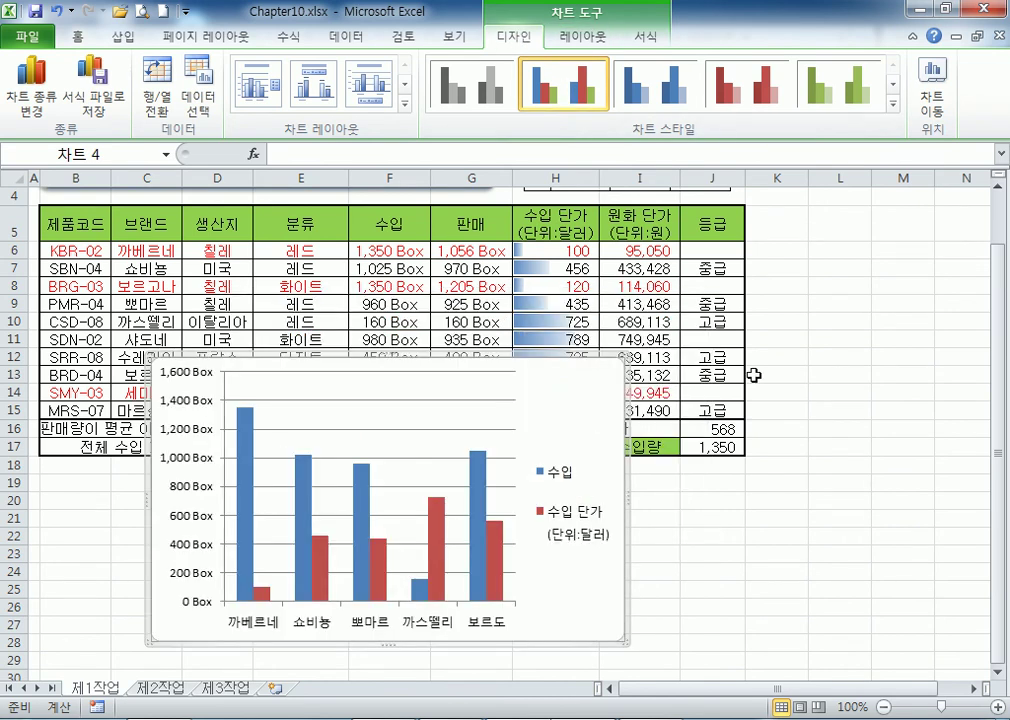
pyautogui.click(834, 332)
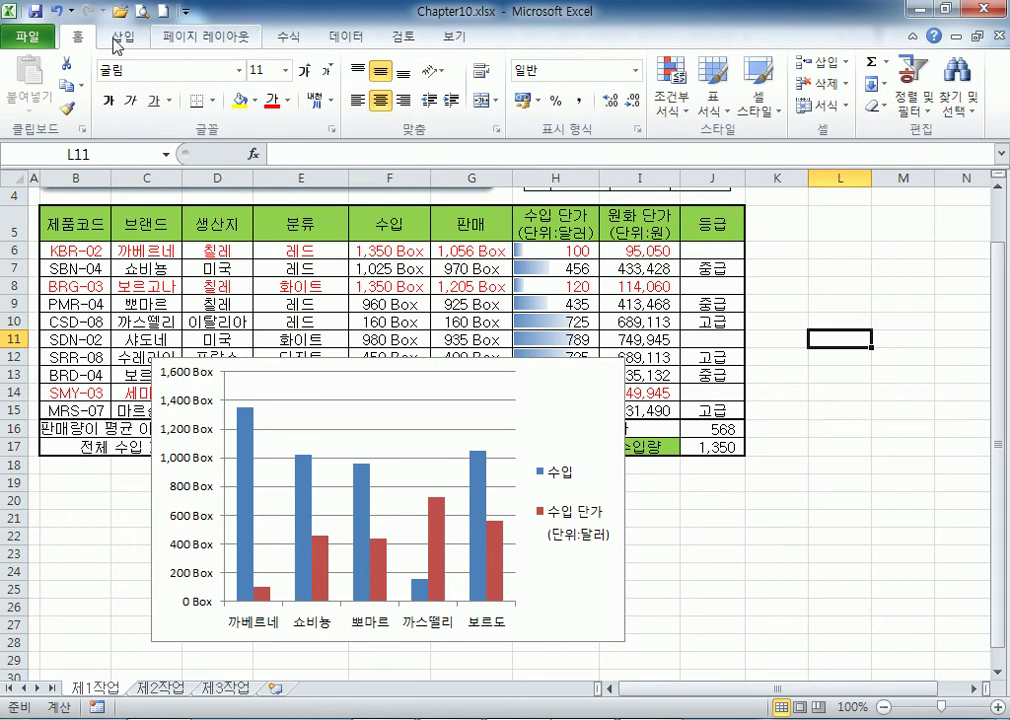
pyautogui.click(563, 416)
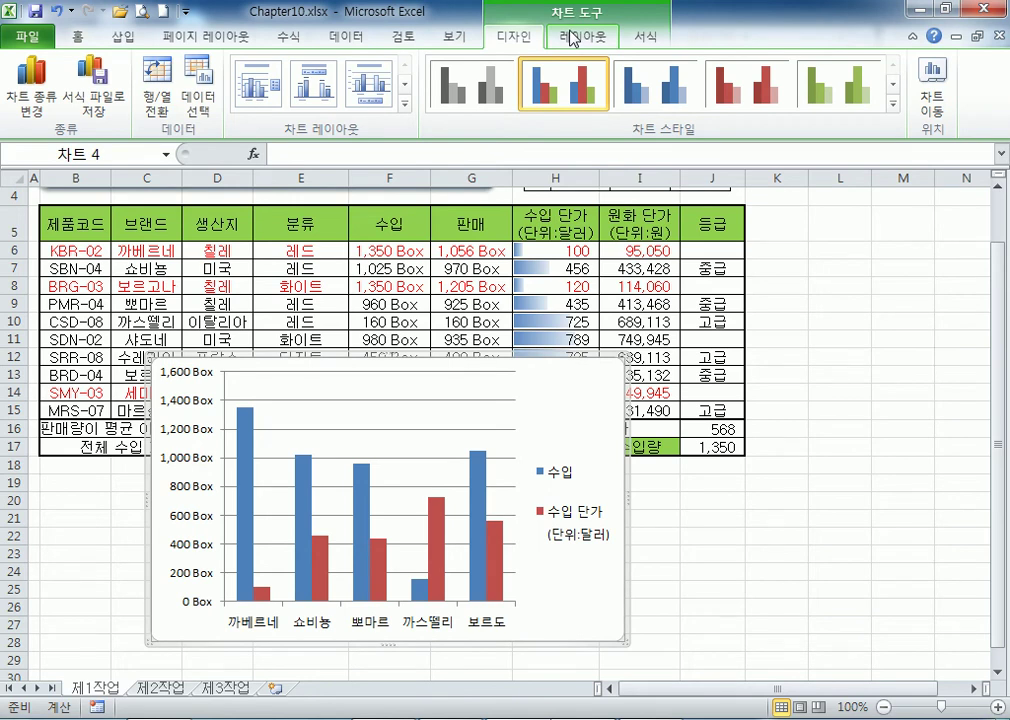
pyautogui.moveTo(565, 388); pyautogui.dragTo(739, 255)
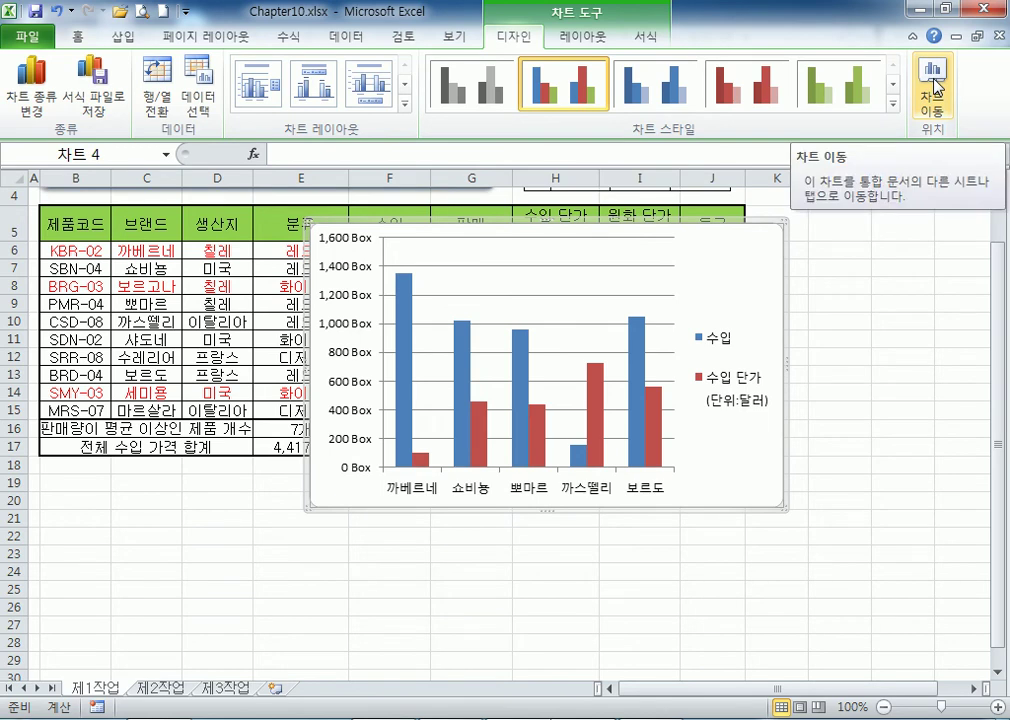
# Move the chart to a new chart sheet named 제4작업.
pyautogui.rightClick(760, 245)
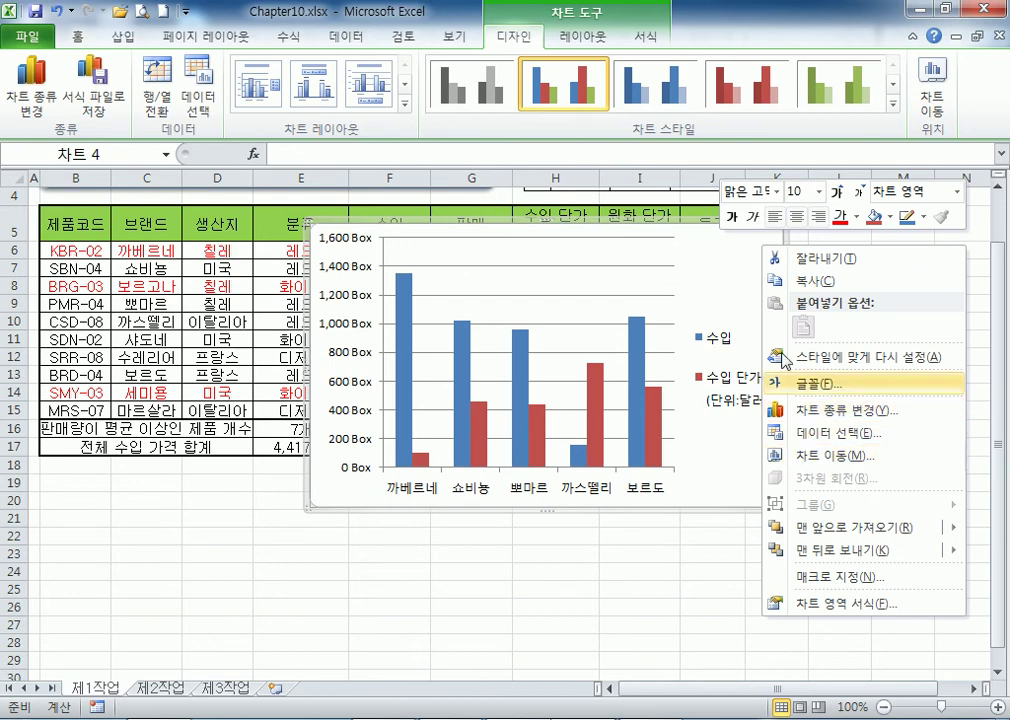
pyautogui.click(726, 266)
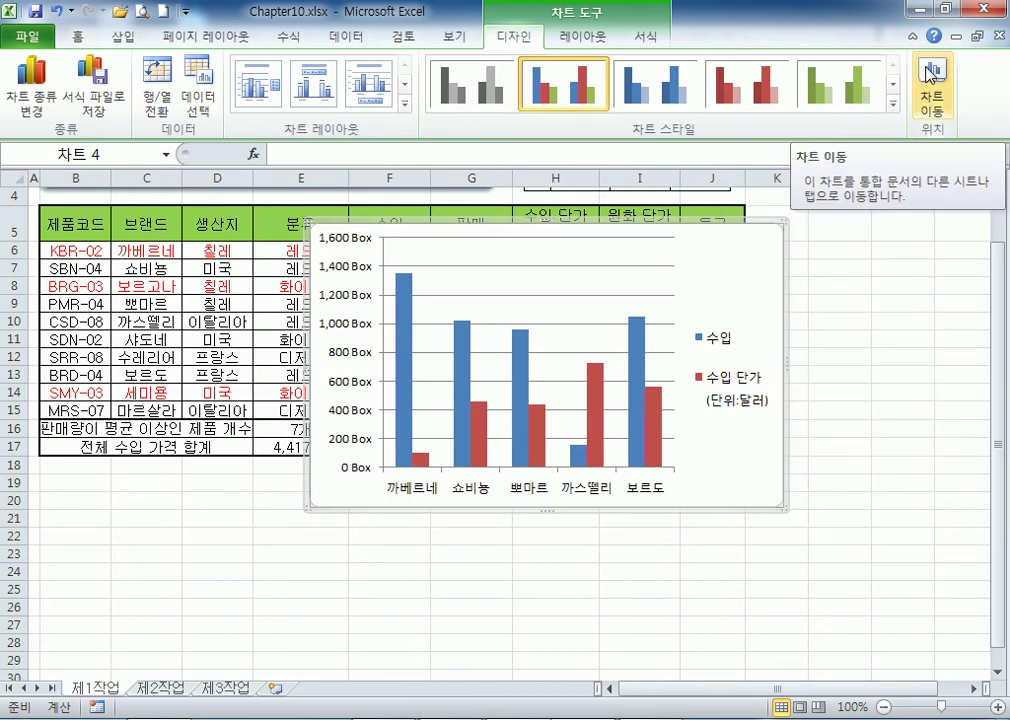
pyautogui.click(930, 76)
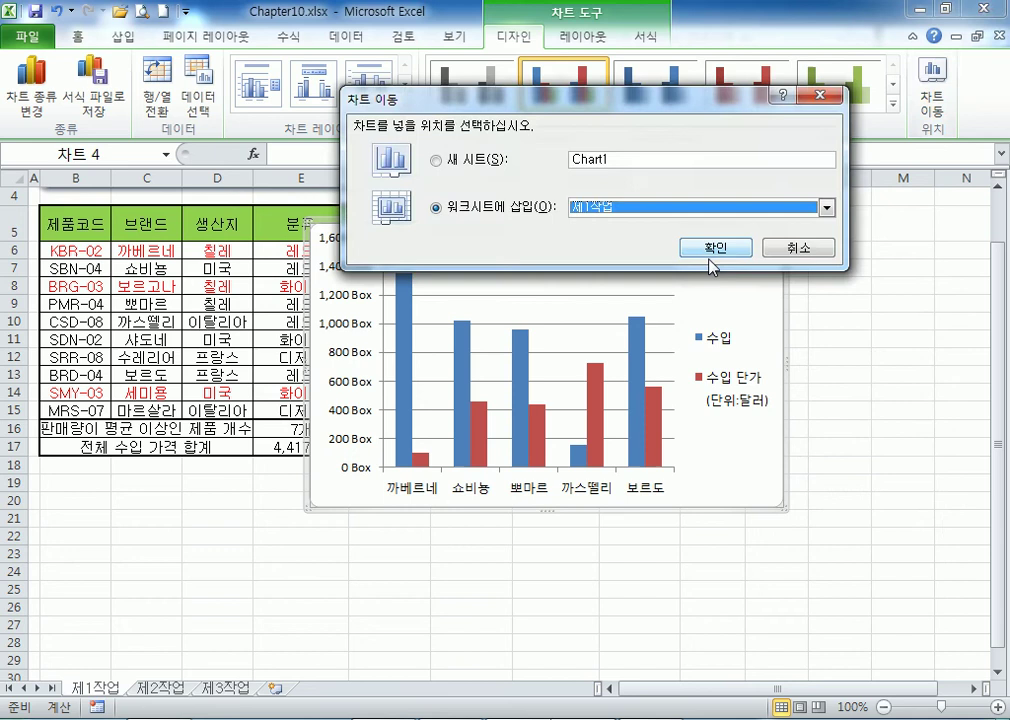
pyautogui.doubleClick(633, 159)
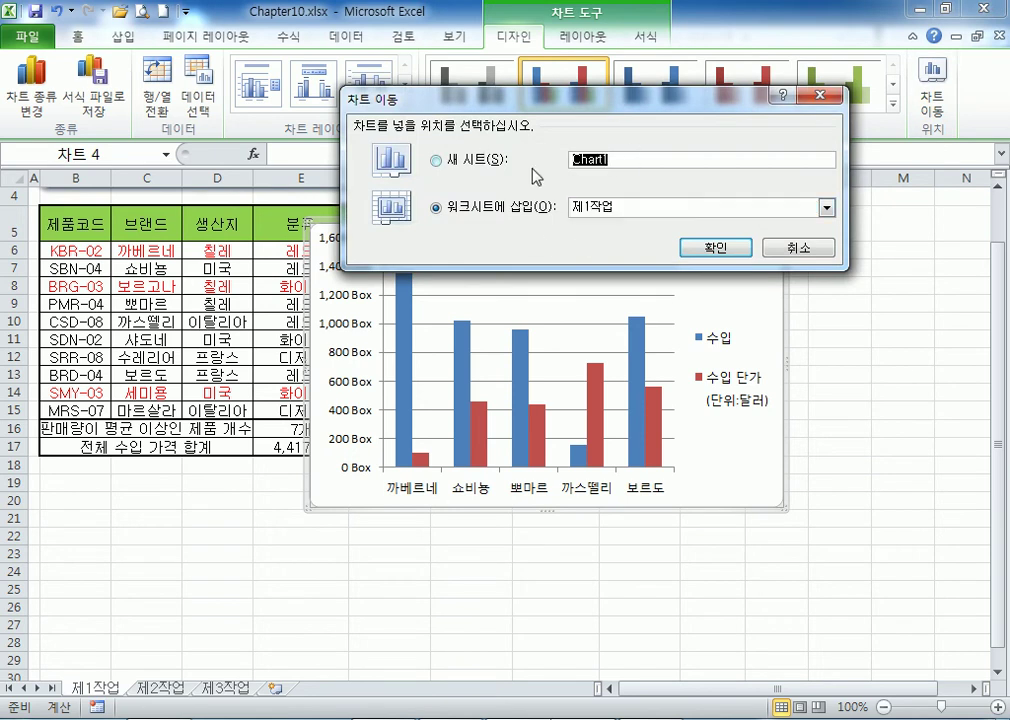
pyautogui.write('제')
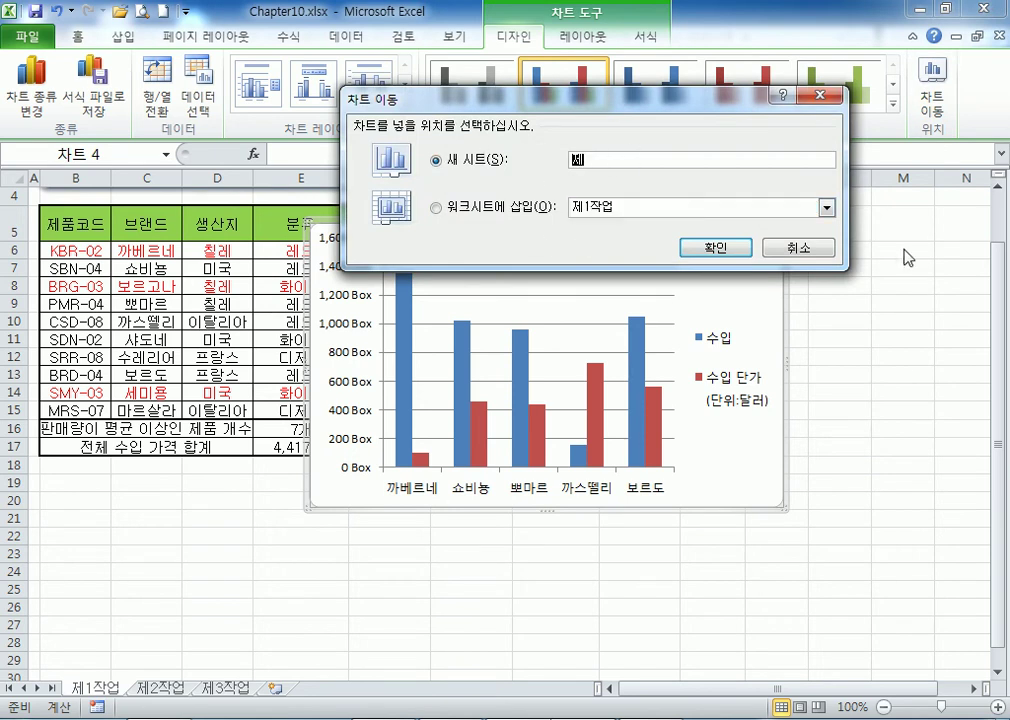
pyautogui.write('4작어')
pyautogui.click(622, 208)
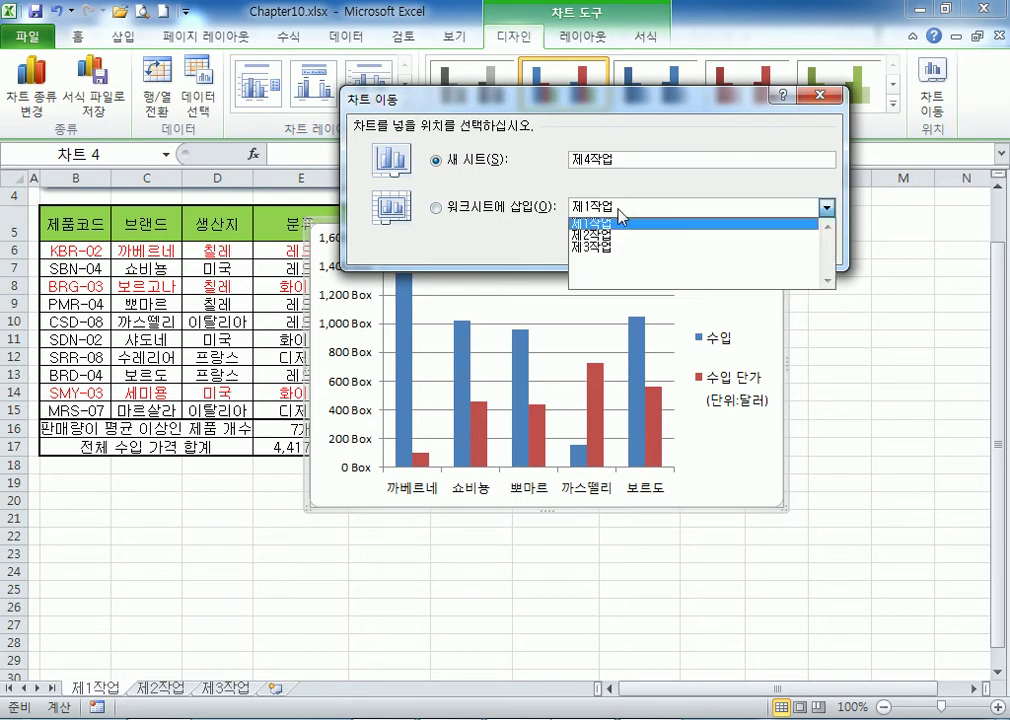
pyautogui.press('Escape')
pyautogui.hotkey('alt', 's')
pyautogui.press('Tab')
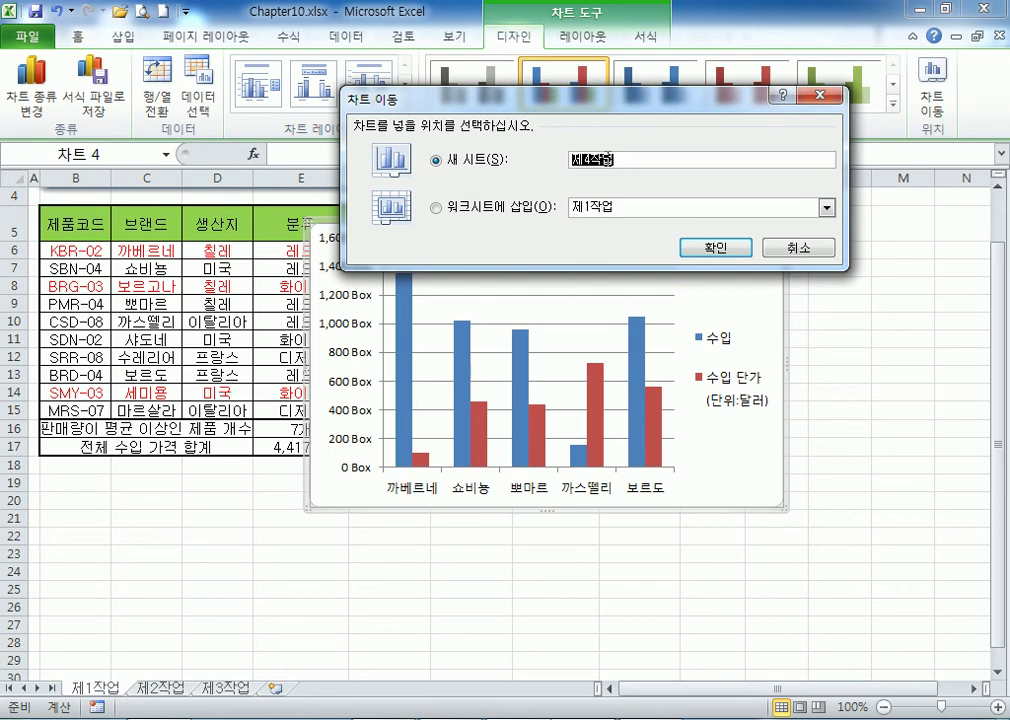
pyautogui.click(718, 250)
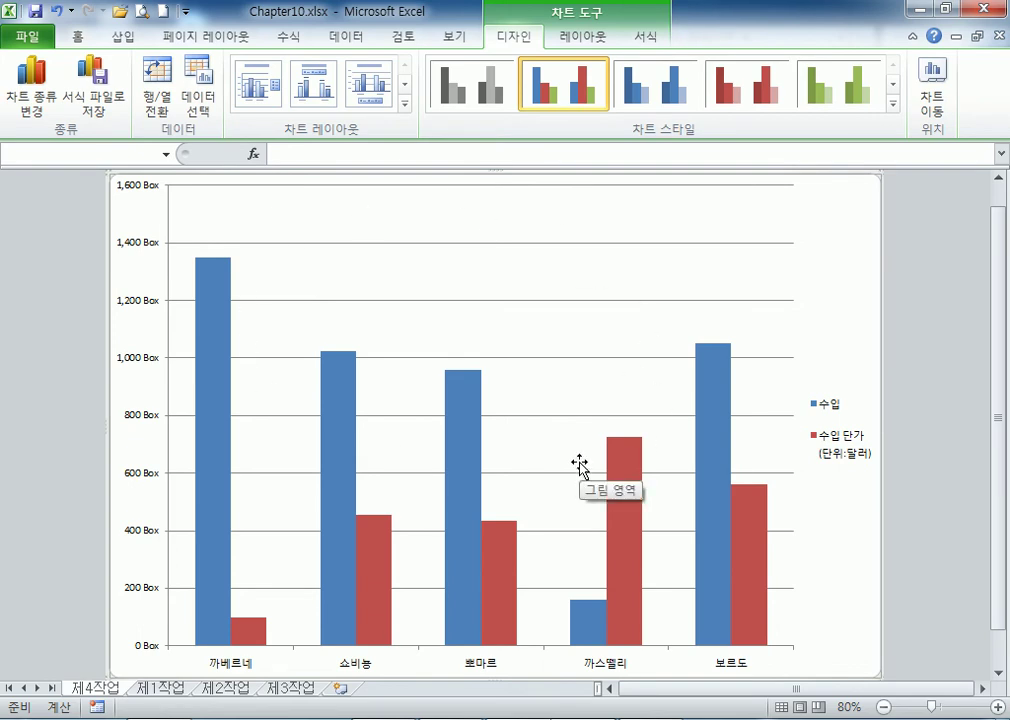
# Move the chart back into the 제1작업 worksheet as an embedded object.
pyautogui.click(934, 85)
pyautogui.click(545, 212)
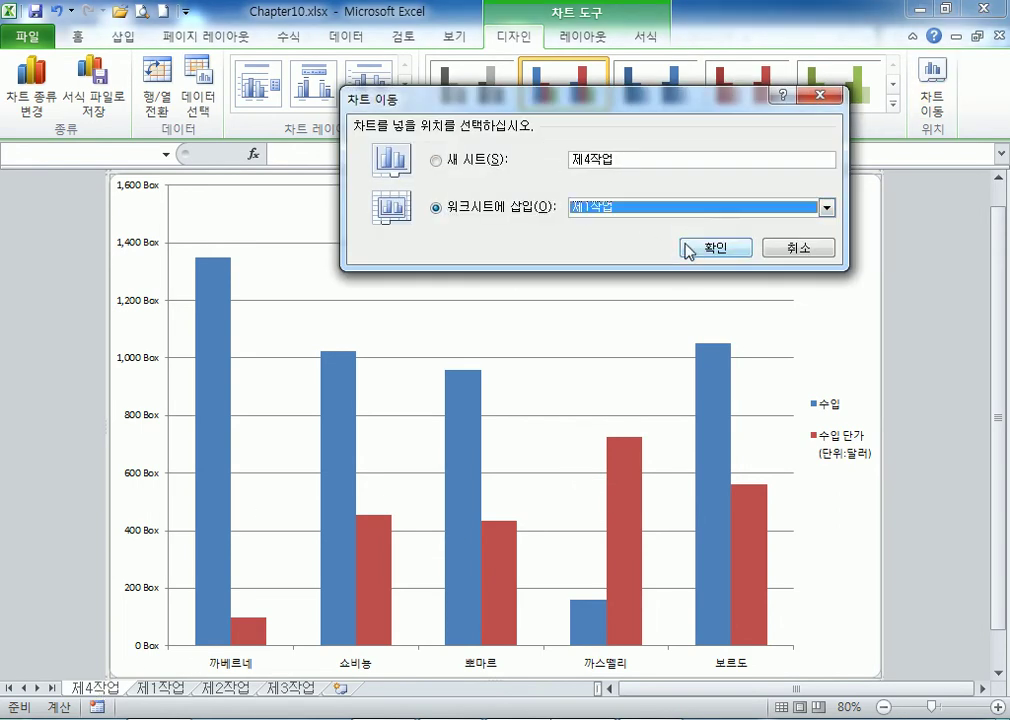
pyautogui.click(688, 248)
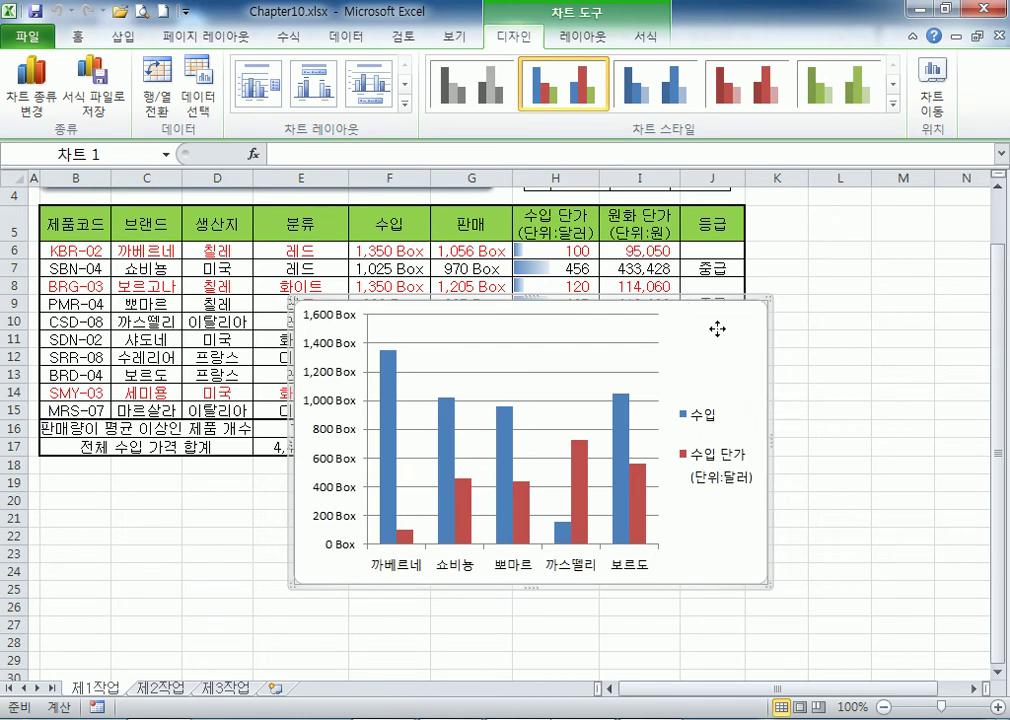
# Move the embedded chart from 제1작업 to a new chart sheet named 제4작업.
pyautogui.click(930, 125)
pyautogui.moveTo(624, 162); pyautogui.dragTo(575, 163)
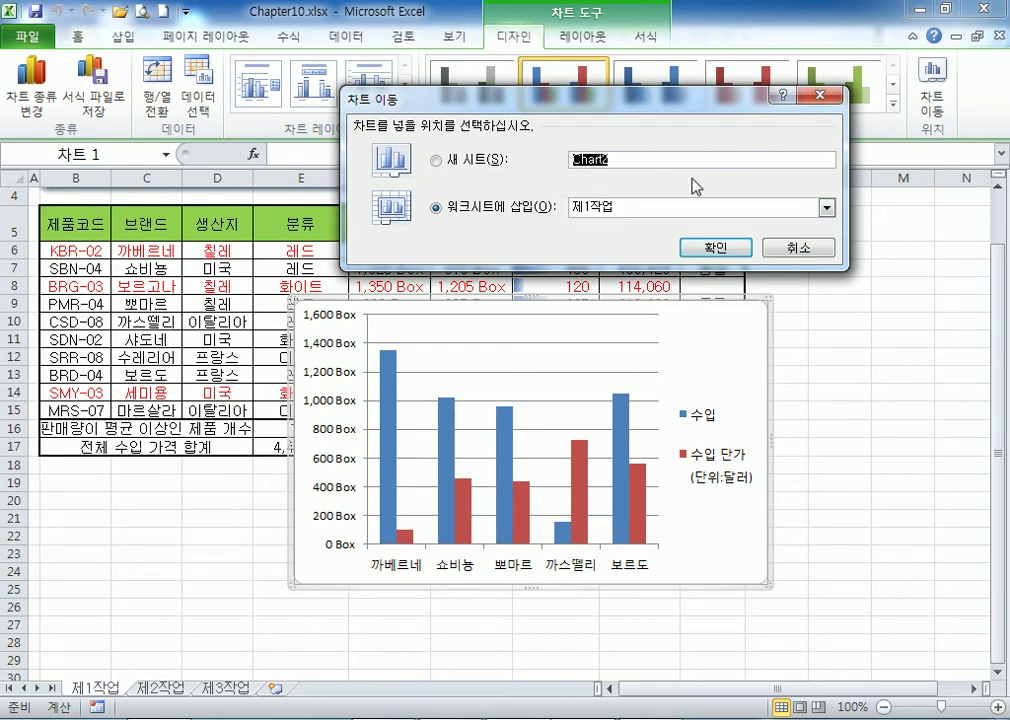
pyautogui.write('제4ㅊ')
pyautogui.write('ㅏㅌ')
pyautogui.write('업')
pyautogui.click(710, 245)
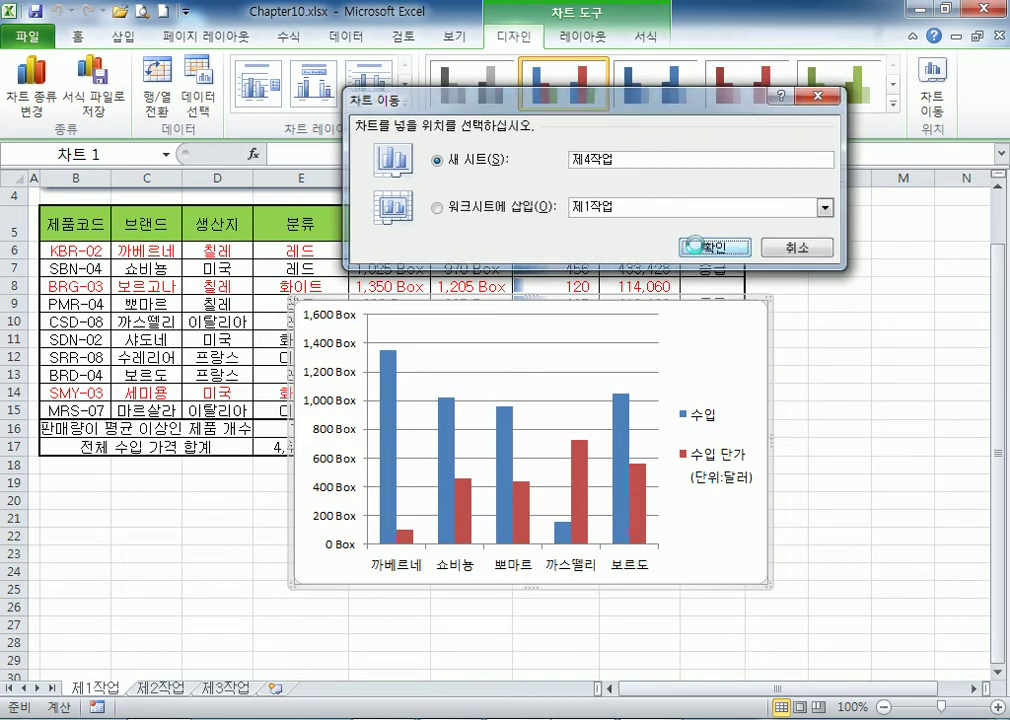
# Switch to GE03-11B.pdf in Adobe Reader and read the 제4작업 chart conditions, output example and sheet-order note on page 4.
pyautogui.moveTo(612, 562)
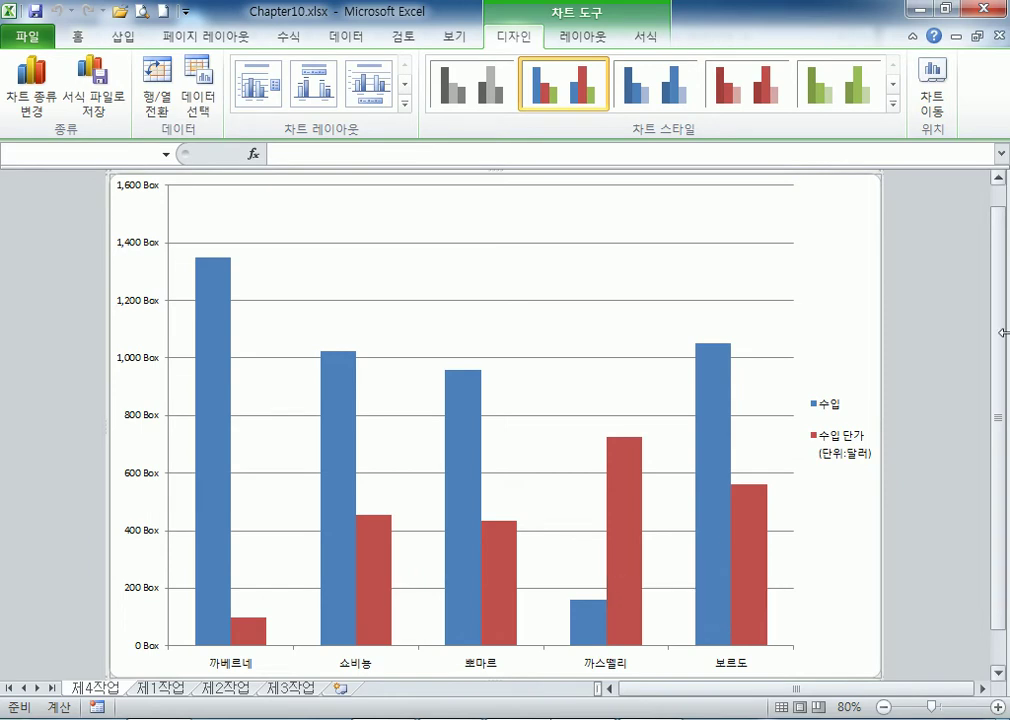
pyautogui.click(944, 9)
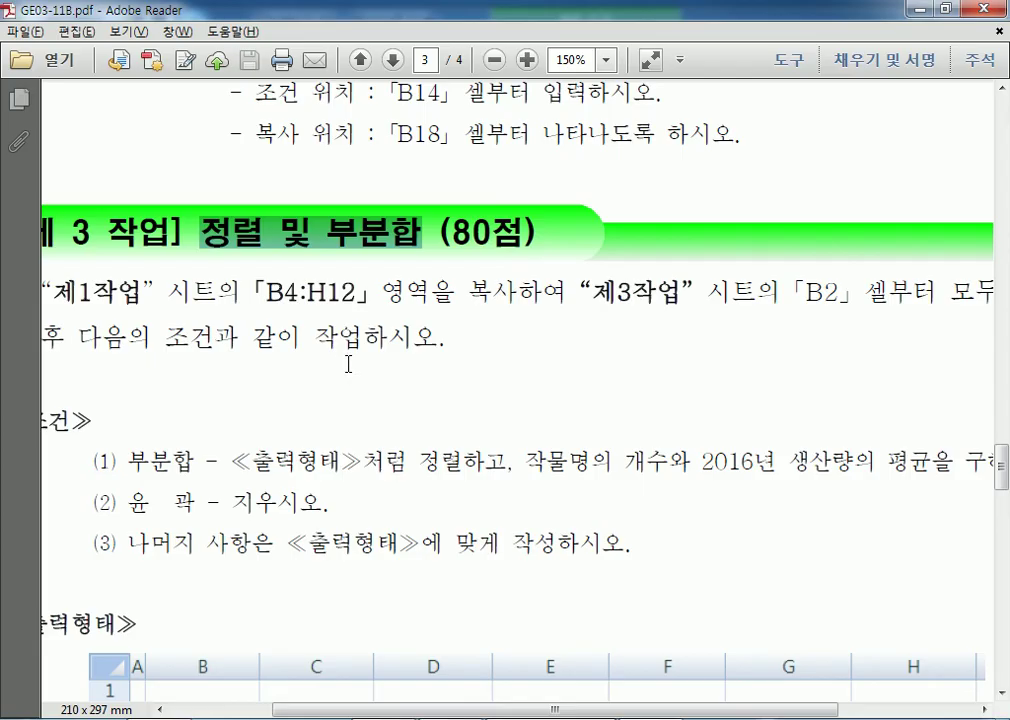
pyautogui.scroll(-1, 399, 476)
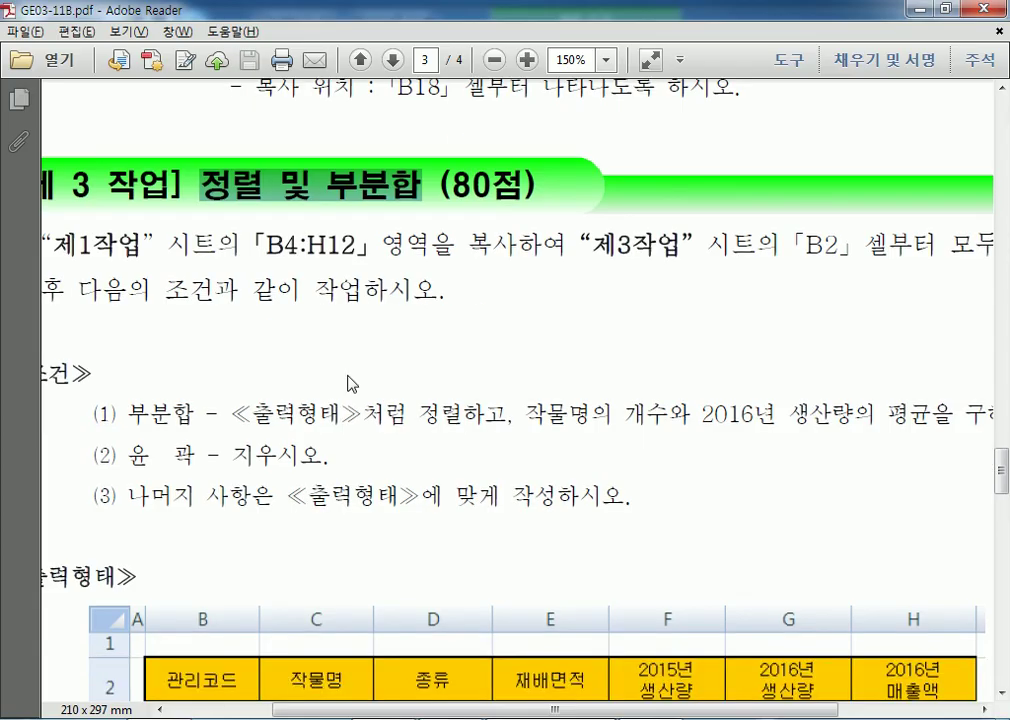
pyautogui.scroll(-2, 353, 385)
pyautogui.scroll(-10, 360, 380)
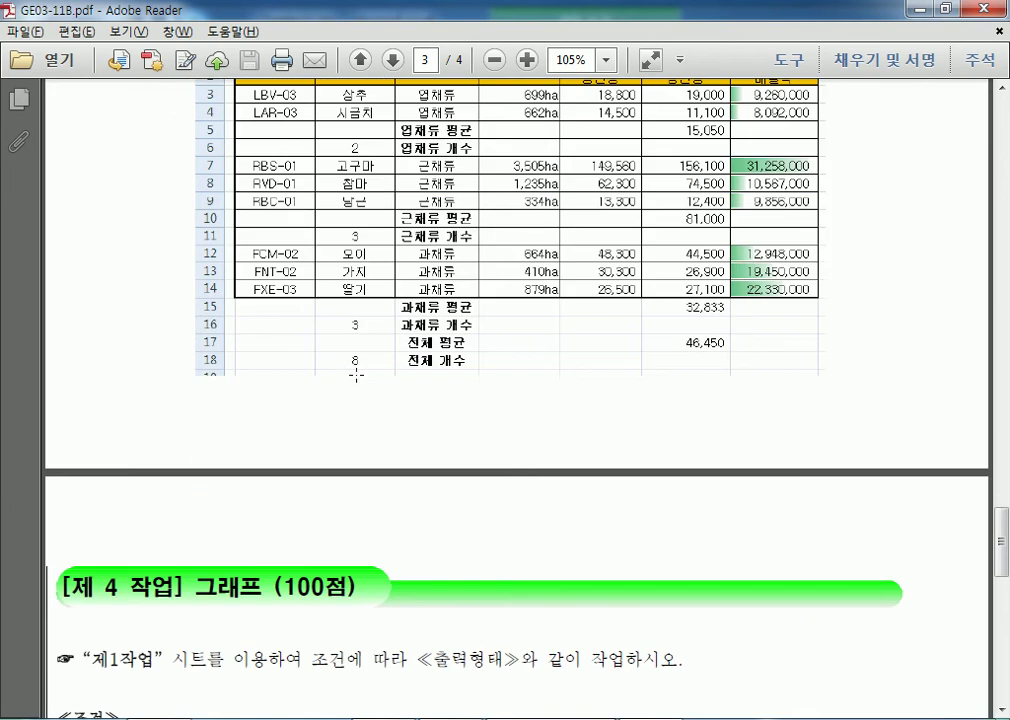
pyautogui.scroll(-8, 370, 369)
pyautogui.scroll(6, 174, 228)
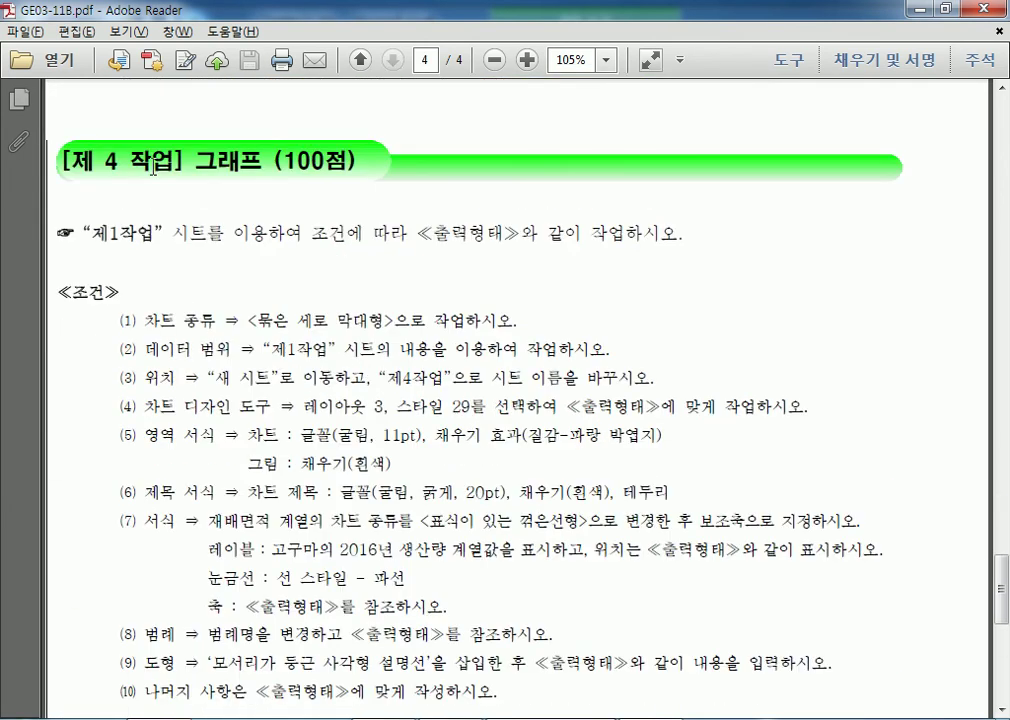
pyautogui.scroll(-1, 370, 310)
pyautogui.moveTo(272, 301); pyautogui.dragTo(390, 301)
pyautogui.moveTo(267, 330); pyautogui.dragTo(458, 330)
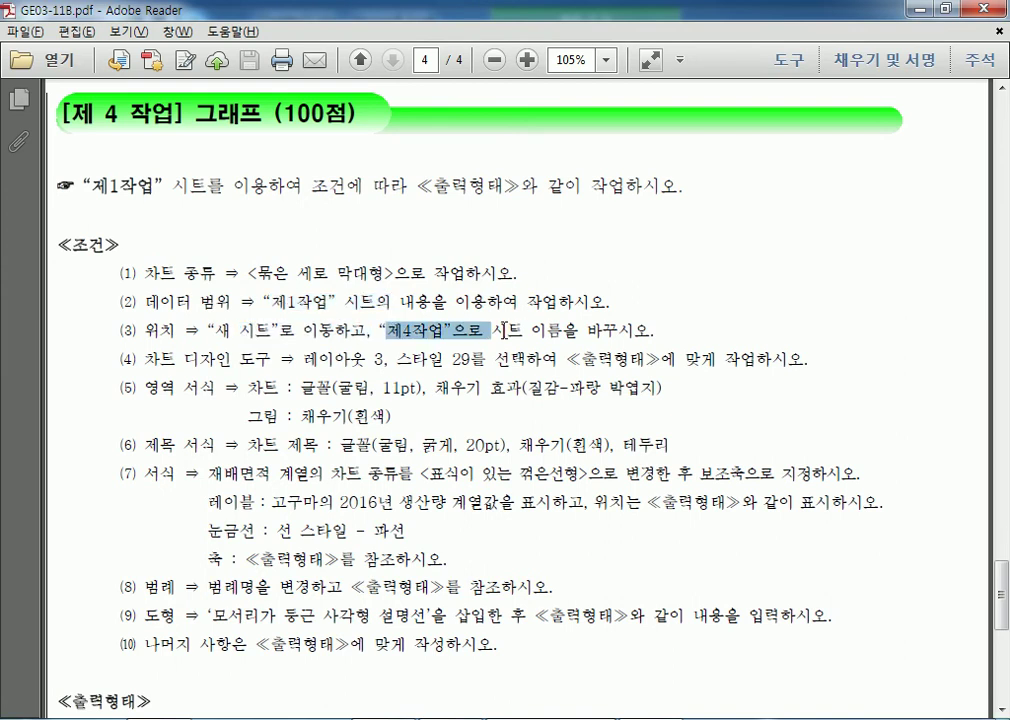
pyautogui.moveTo(529, 330); pyautogui.dragTo(655, 330)
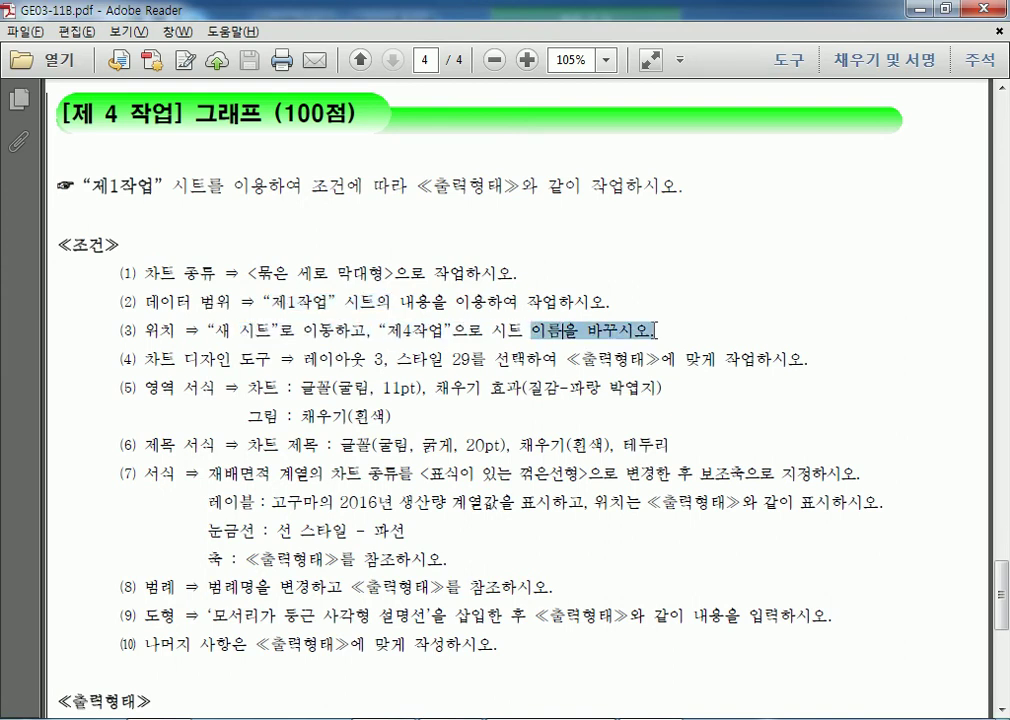
pyautogui.scroll(-10, 512, 340)
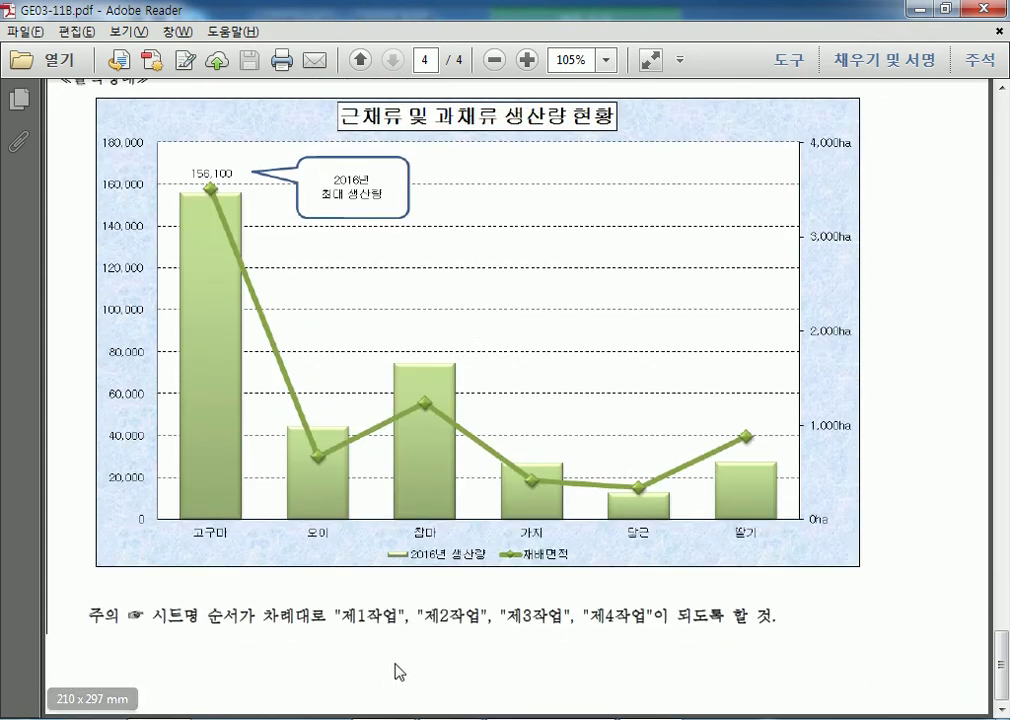
pyautogui.moveTo(207, 615); pyautogui.dragTo(727, 607)
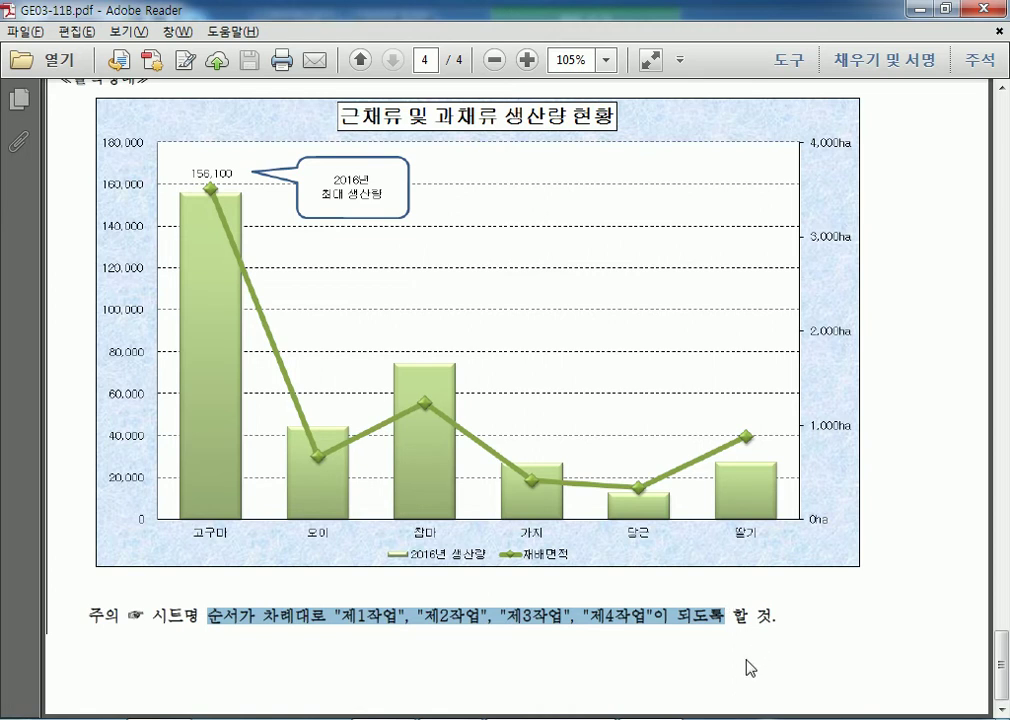
# Switch back to Excel and close the answer workbook Chapter10_정답.xlsx, leaving Chapter10.xlsx open.
pyautogui.hotkey('alt', 'Tab')
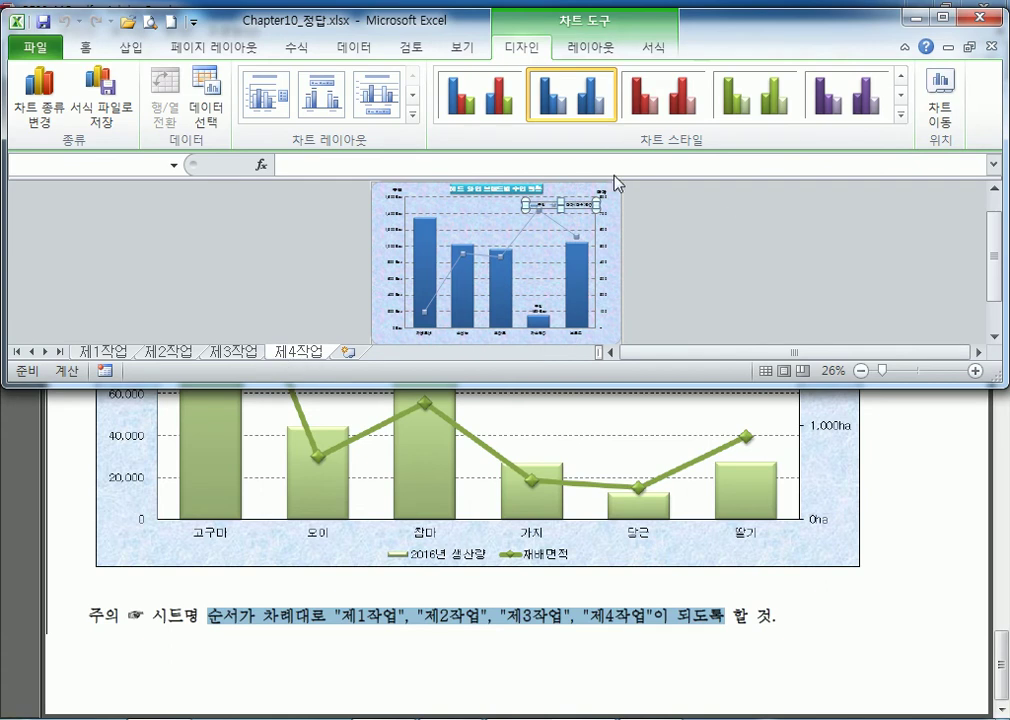
pyautogui.click(983, 18)
pyautogui.click(591, 406)
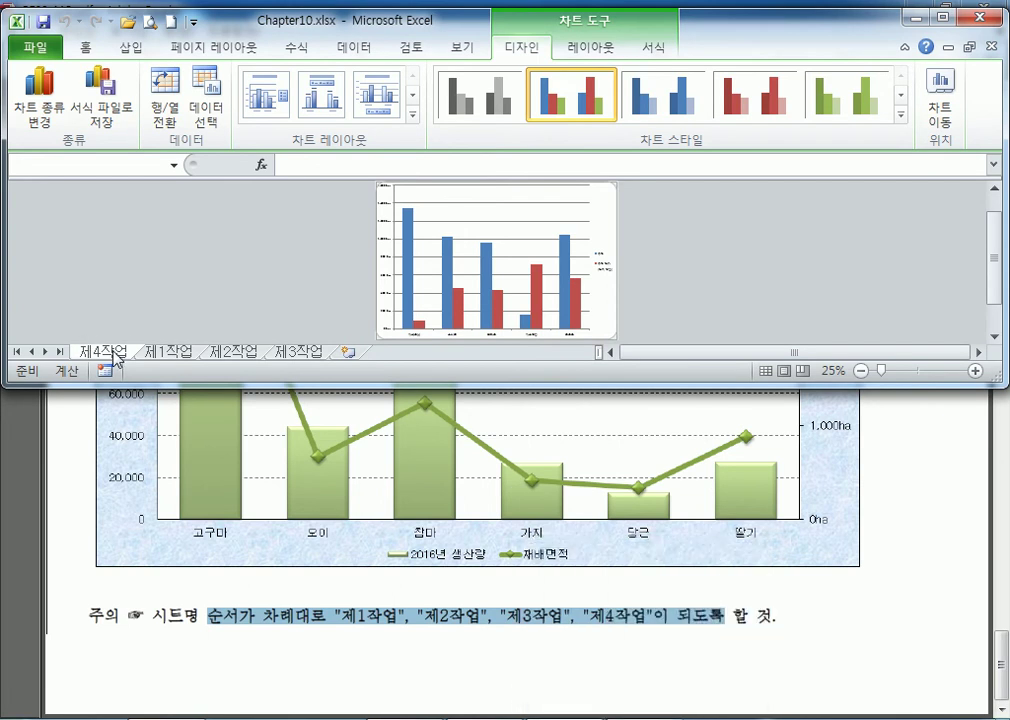
# Check the sheet order in Chapter10.xlsx by viewing 제1작업, 제2작업 and 제3작업, ending on 제1작업.
pyautogui.click(170, 353)
pyautogui.click(228, 353)
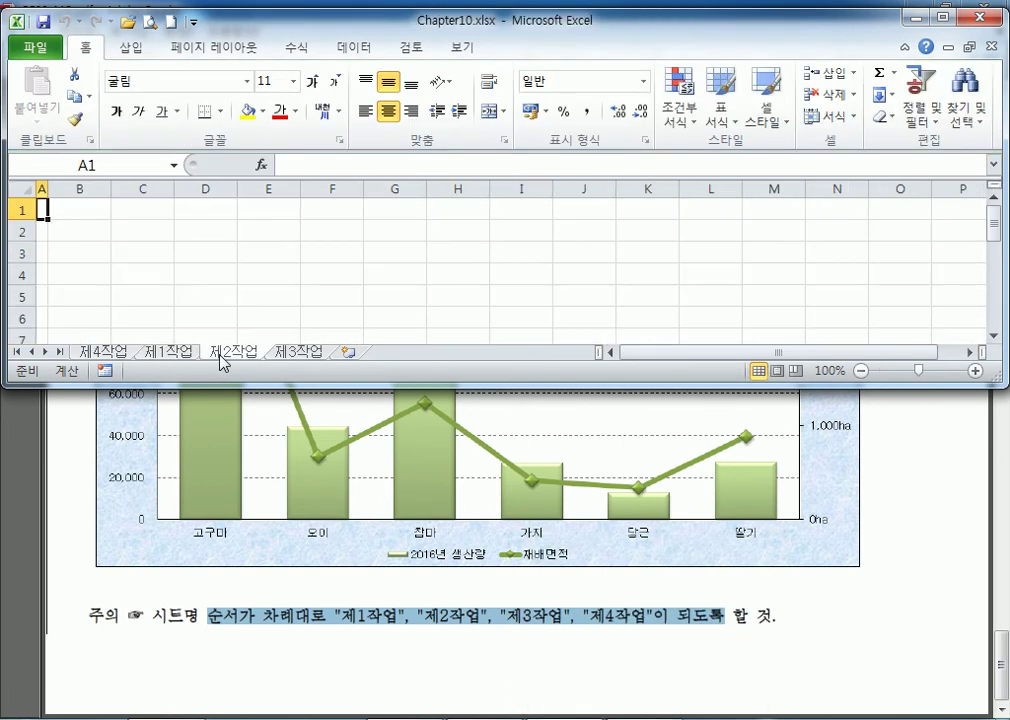
pyautogui.click(280, 353)
pyautogui.click(165, 353)
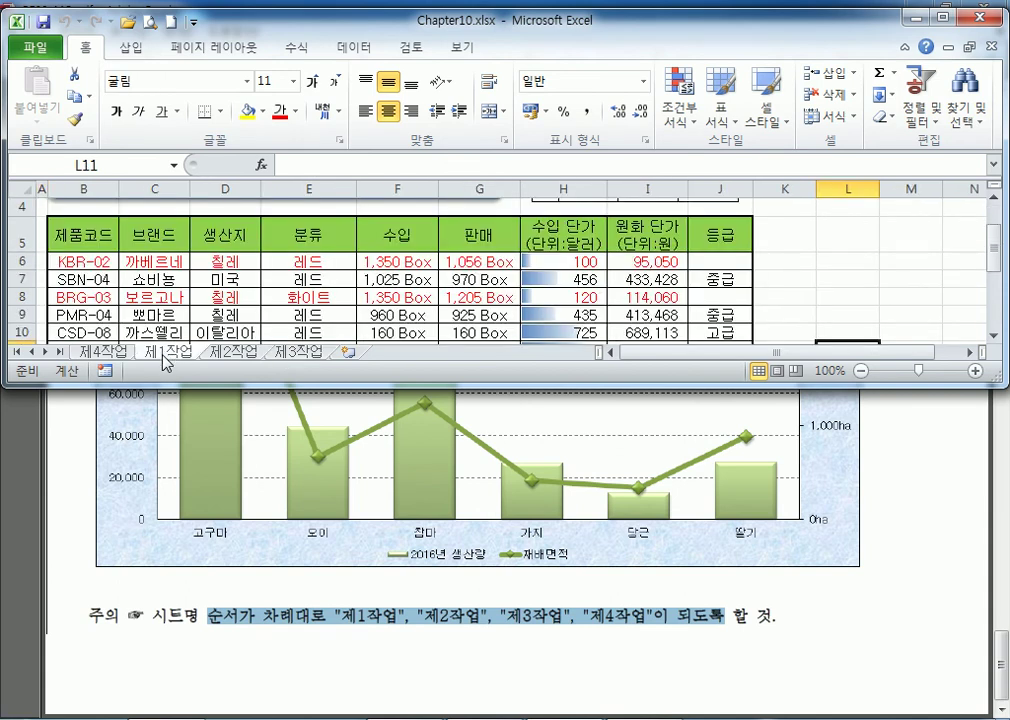
pyautogui.click(135, 46)
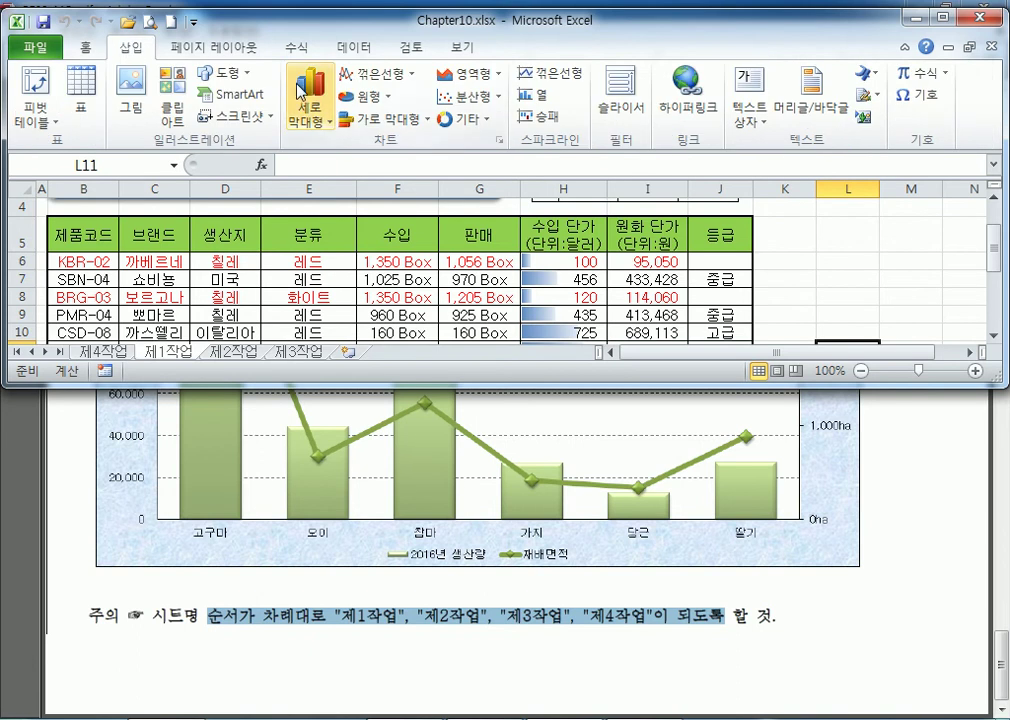
# Move the 제4작업 chart sheet behind 제3작업 so the order runs 제1작업 to 제4작업.
pyautogui.click(118, 352)
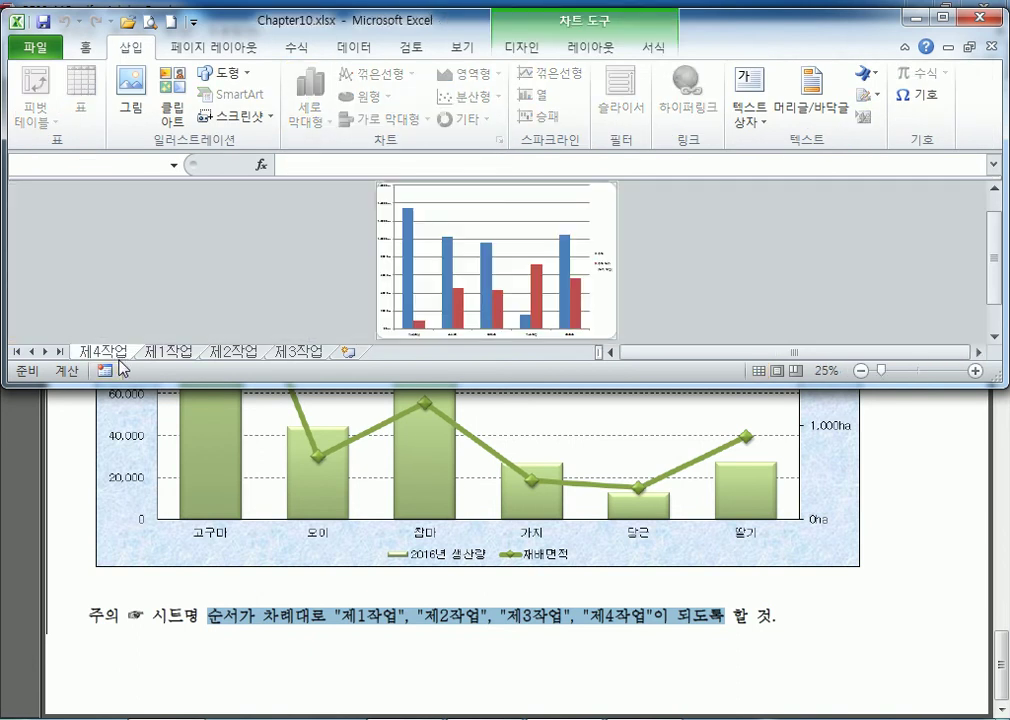
pyautogui.click(165, 352)
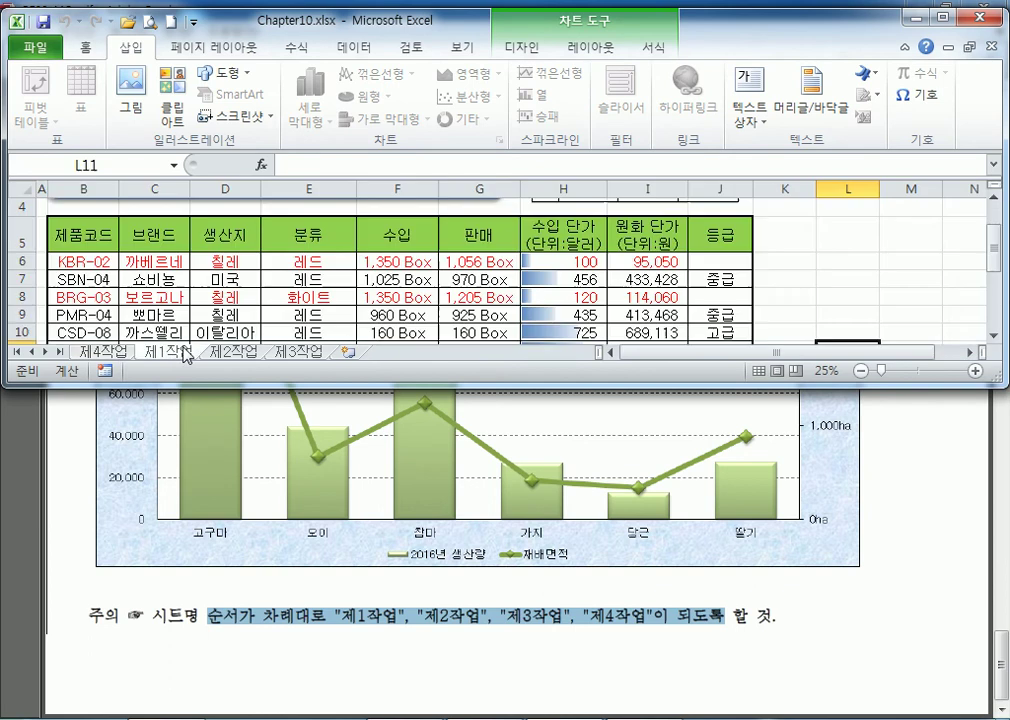
pyautogui.click(118, 352)
pyautogui.moveTo(118, 352)
pyautogui.mouseDown()
pyautogui.moveTo(105, 357)
pyautogui.moveTo(345, 348)
pyautogui.mouseUp()
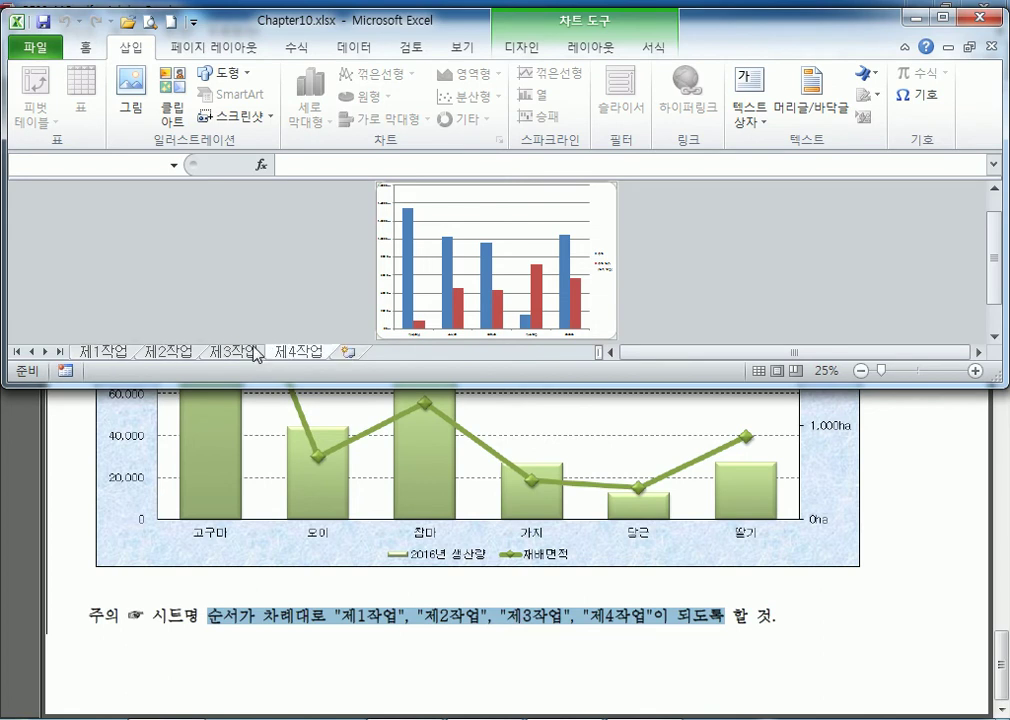
pyautogui.click(124, 355)
pyautogui.click(298, 353)
# Switch to GE03-11B.pdf in Adobe Reader, reread the sheet-order note on page 4, and return to the maximized Excel window.
pyautogui.click(525, 632)
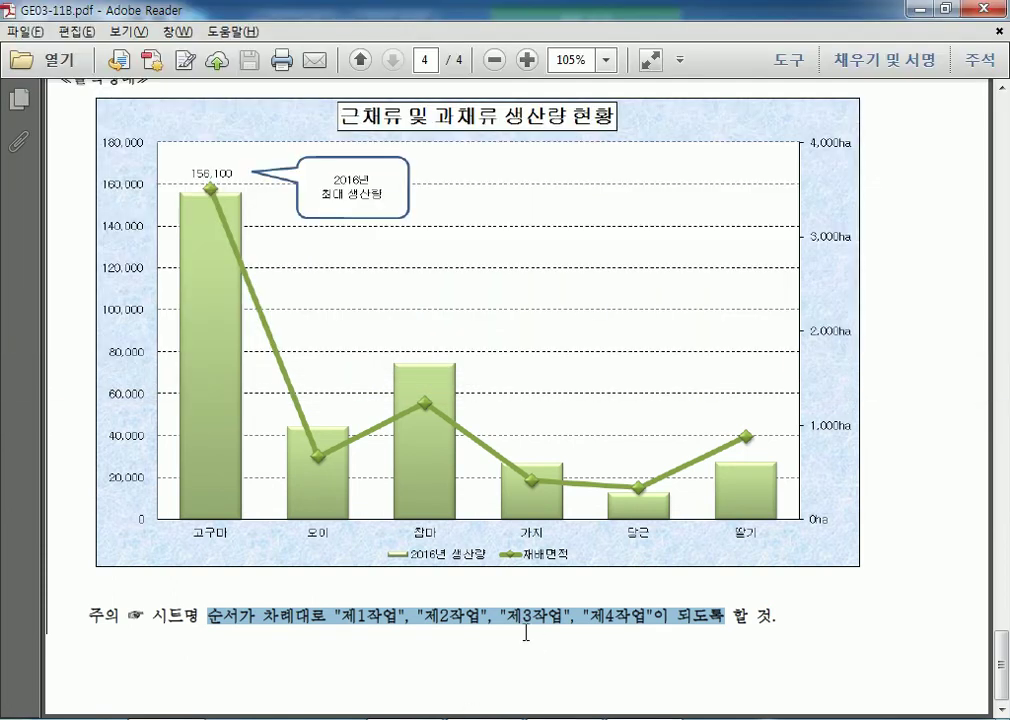
pyautogui.click(940, 14)
pyautogui.moveTo(462, 686); pyautogui.dragTo(462, 316)
pyautogui.scroll(-8, 500, 210)
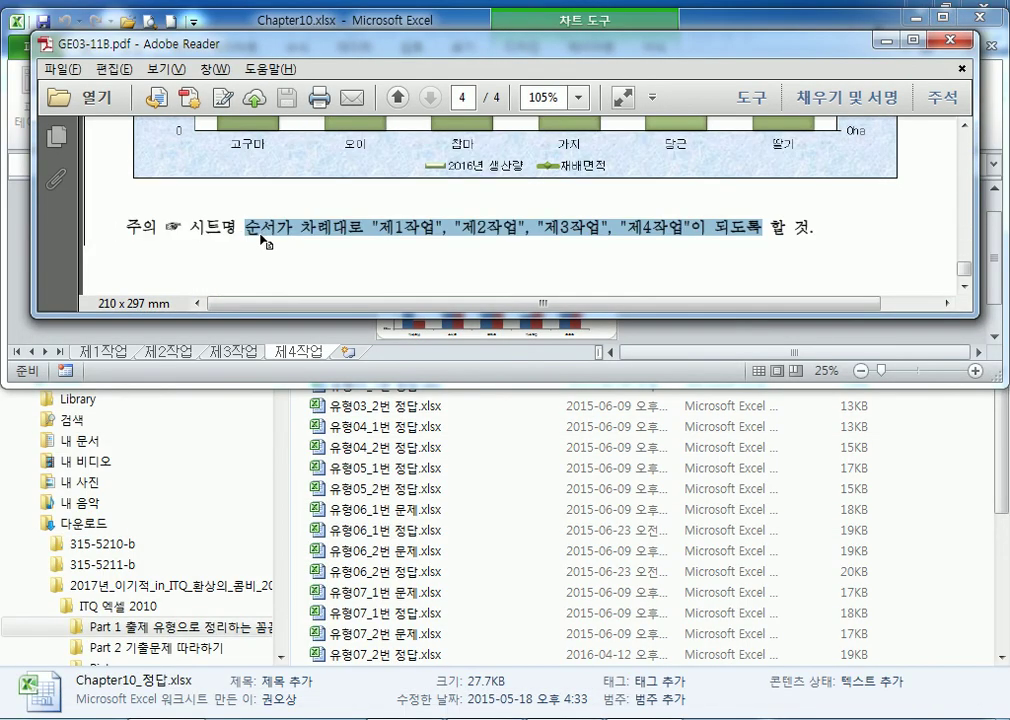
pyautogui.click(271, 241)
pyautogui.moveTo(379, 220); pyautogui.dragTo(665, 242)
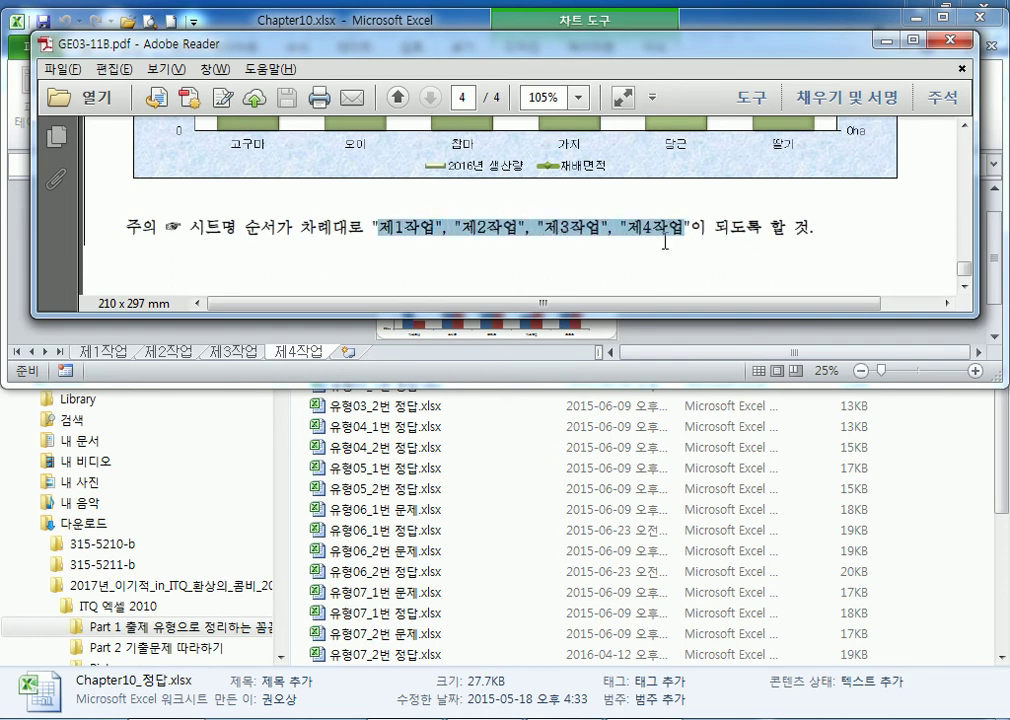
pyautogui.click(349, 264)
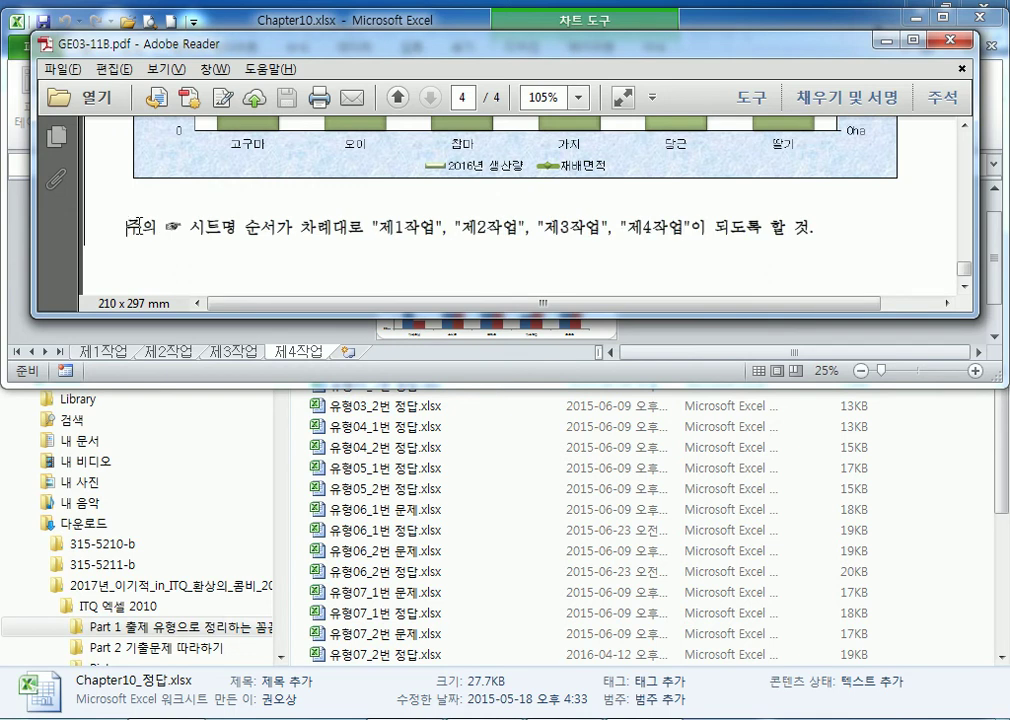
pyautogui.moveTo(125, 226); pyautogui.dragTo(245, 234)
pyautogui.click(254, 236)
pyautogui.click(913, 40)
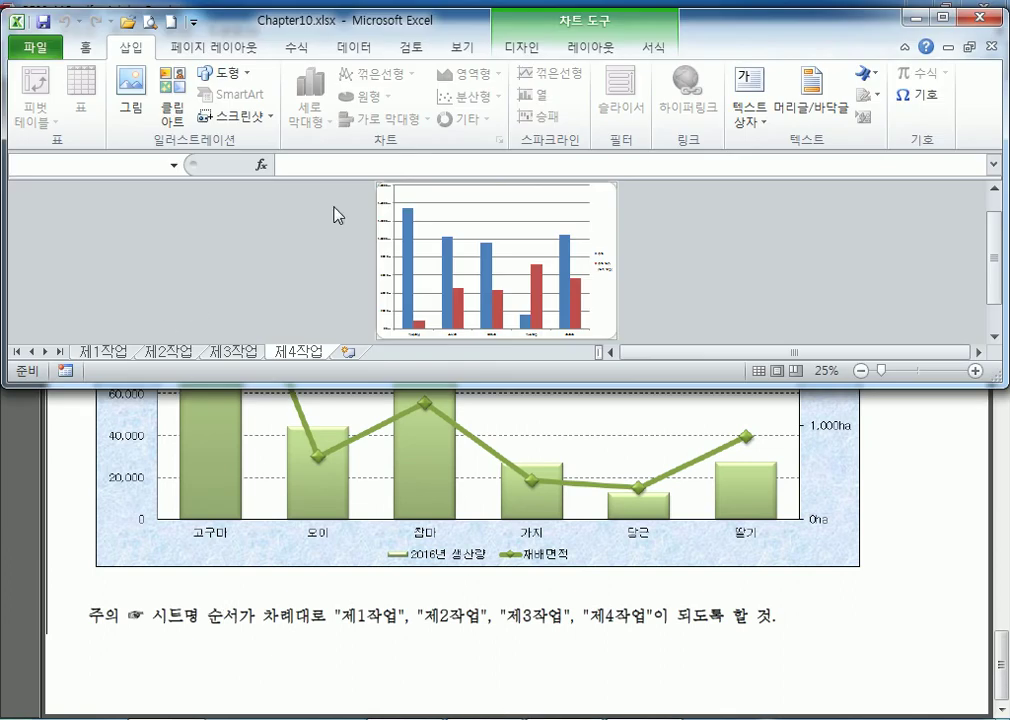
pyautogui.click(942, 16)
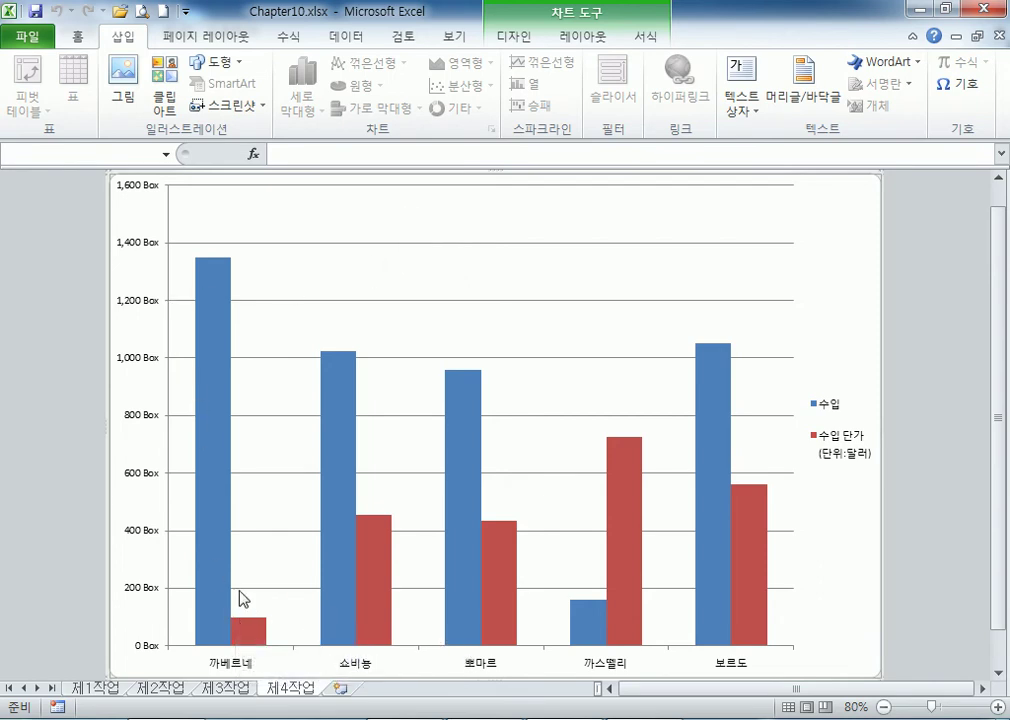
pyautogui.moveTo(219, 541)
pyautogui.doubleClick(841, 240)
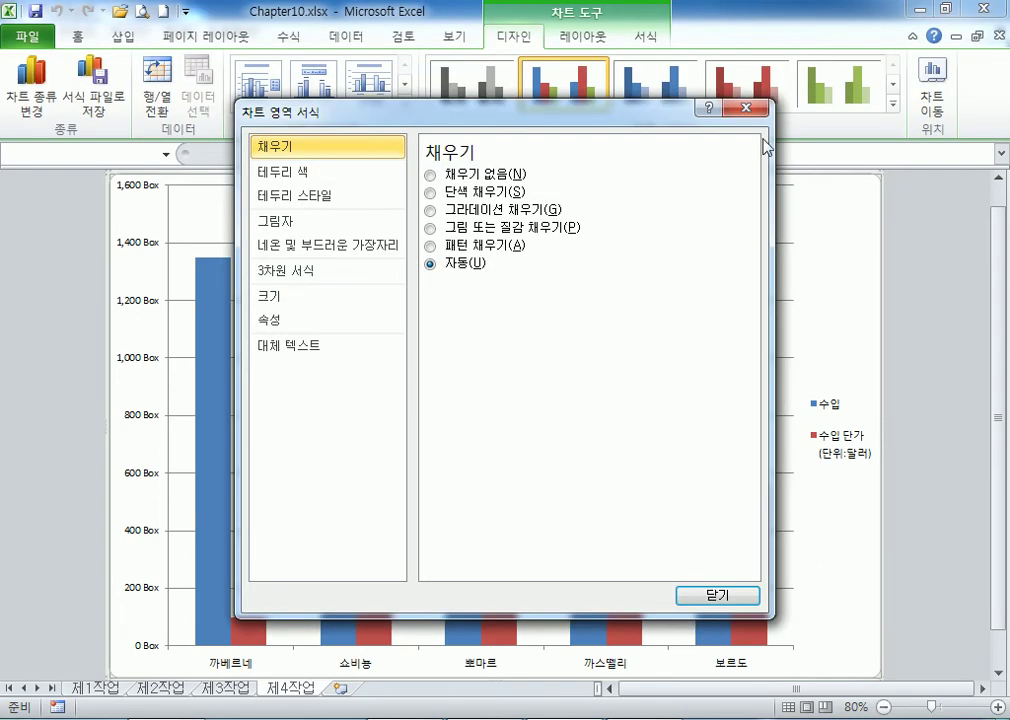
pyautogui.click(748, 109)
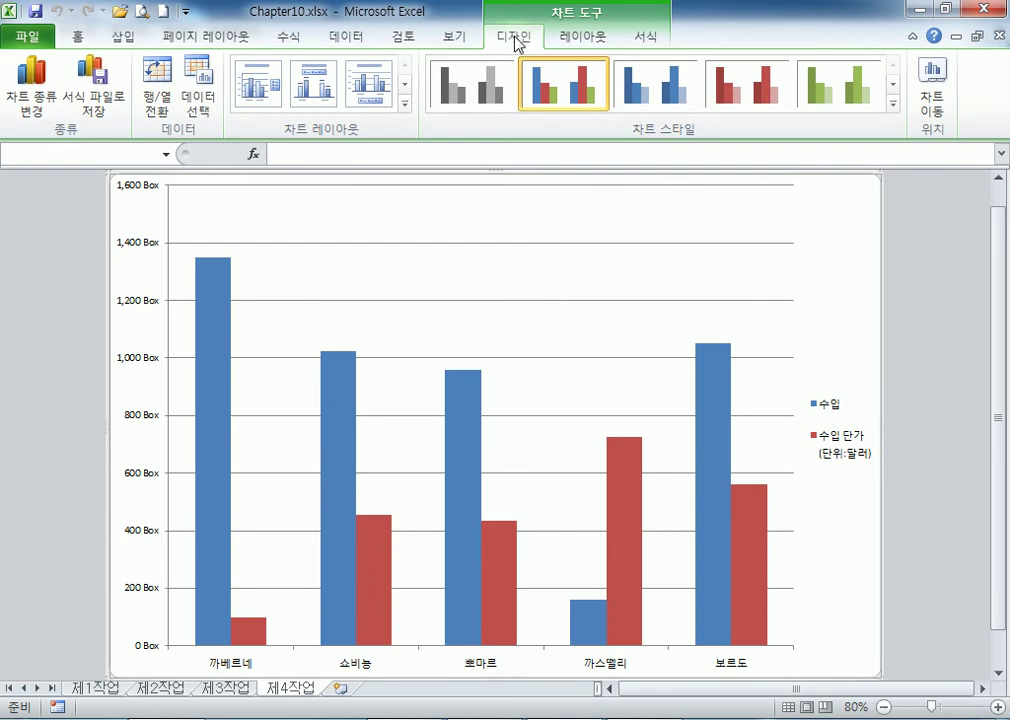
pyautogui.click(588, 40)
pyautogui.click(648, 40)
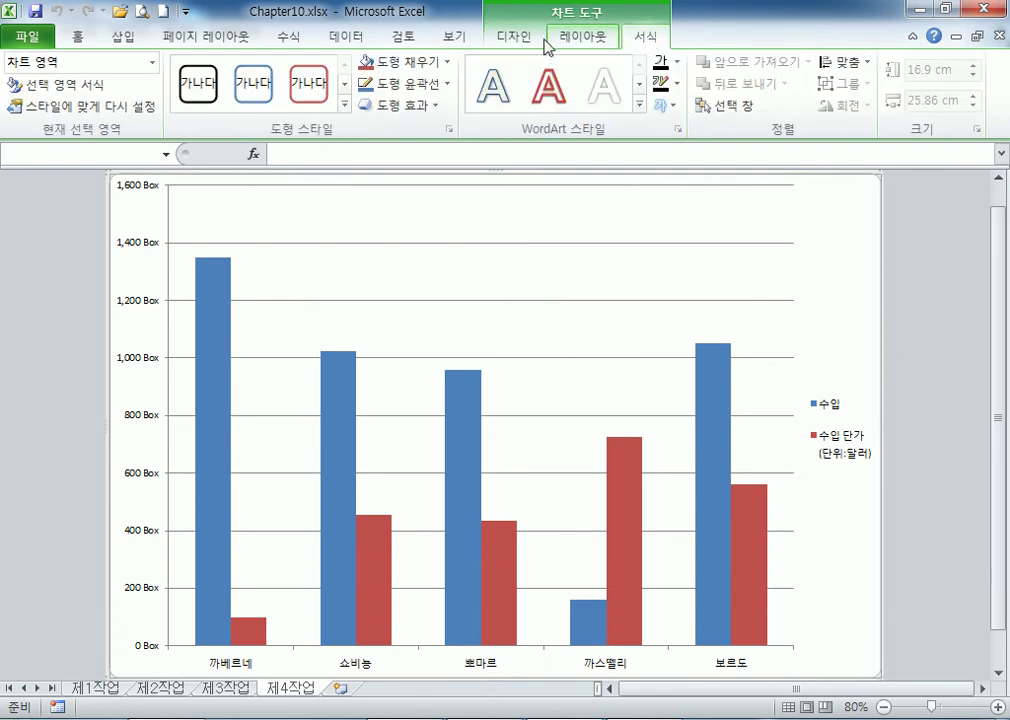
# Apply 레이아웃 3 to the chart and the blue bevelled chart style in the gallery's fourth row, third column.
pyautogui.click(532, 42)
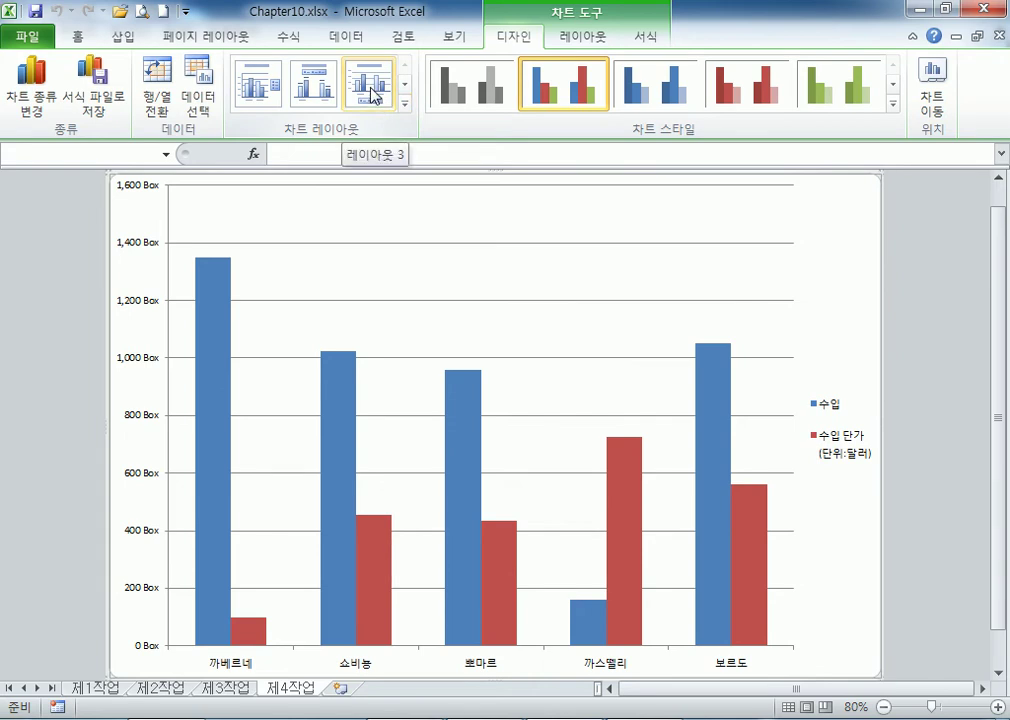
pyautogui.click(403, 105)
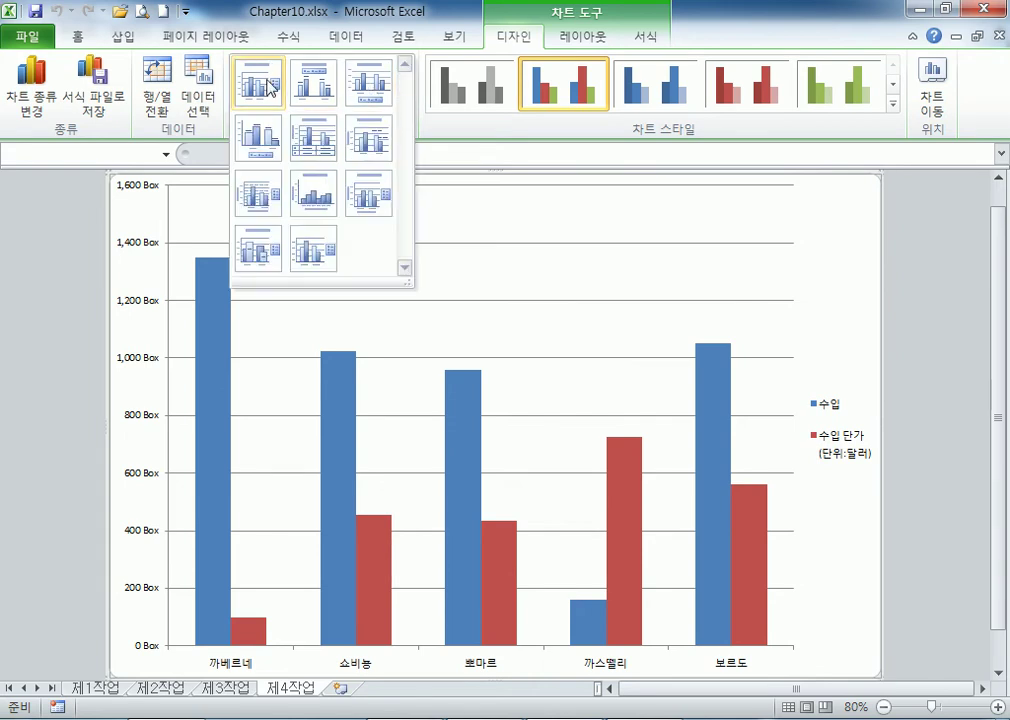
pyautogui.click(389, 80)
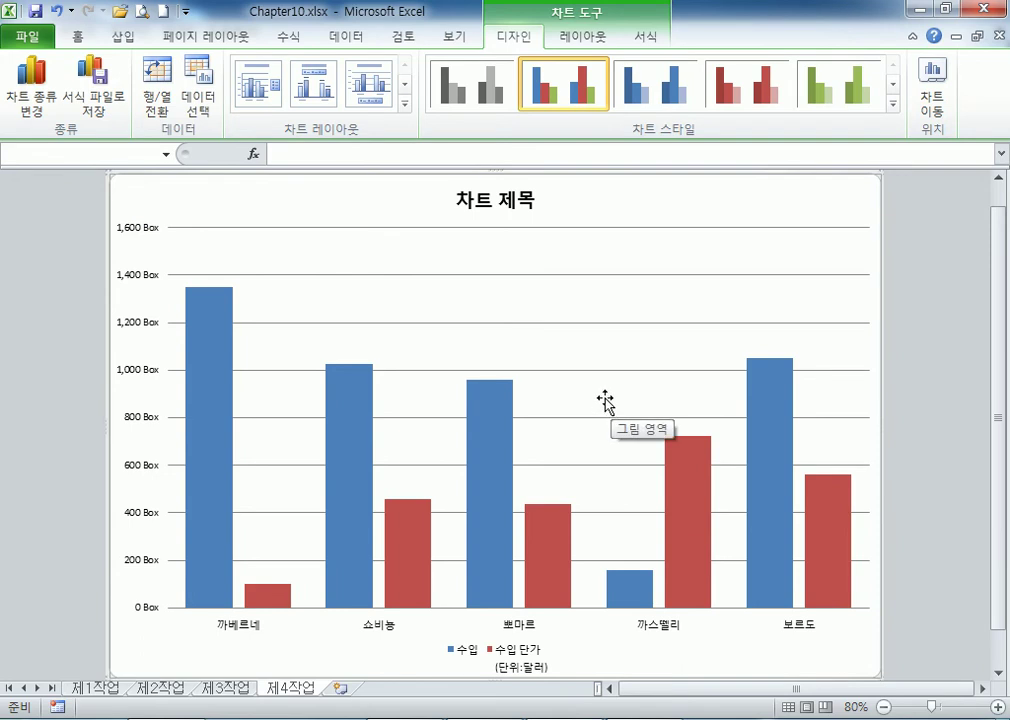
pyautogui.click(892, 104)
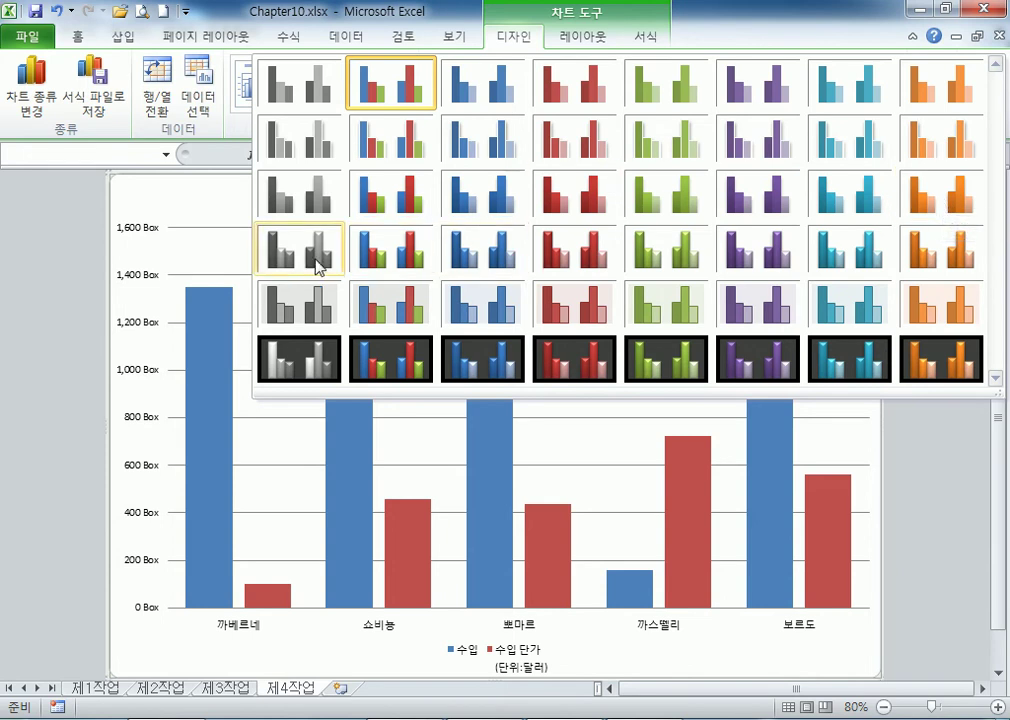
pyautogui.click(477, 262)
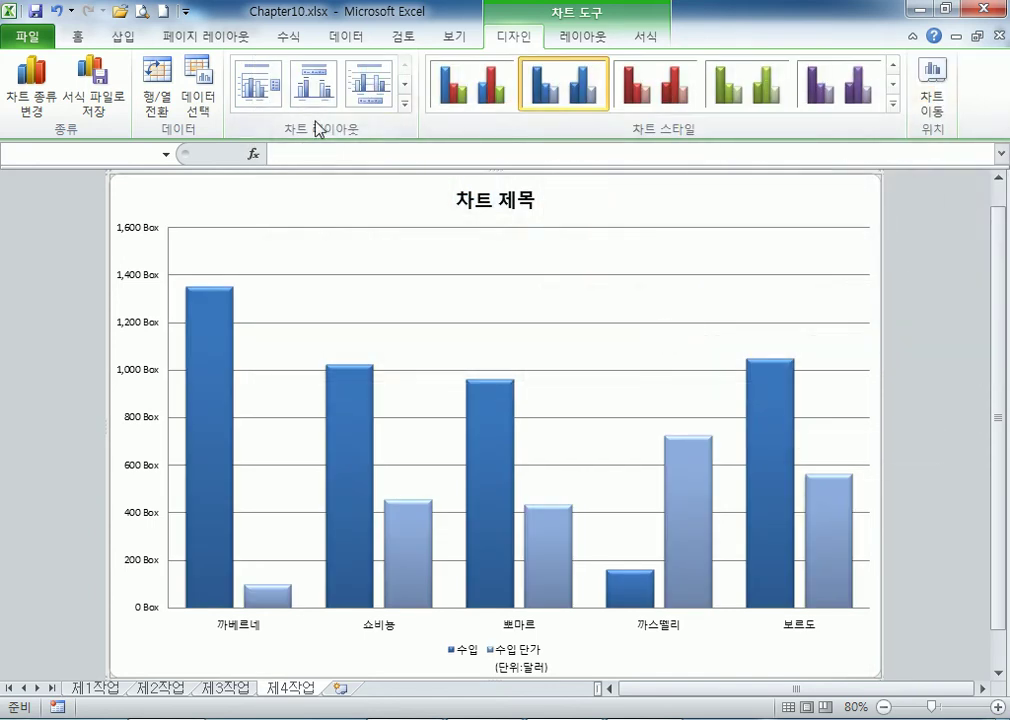
pyautogui.click(405, 104)
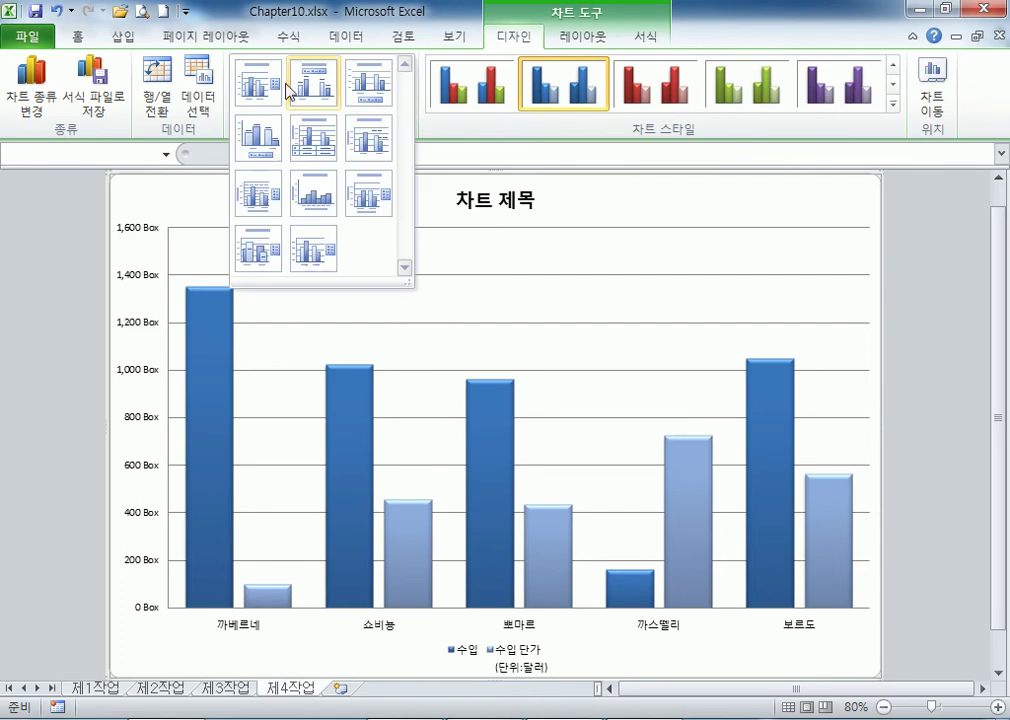
pyautogui.click(357, 80)
pyautogui.click(893, 104)
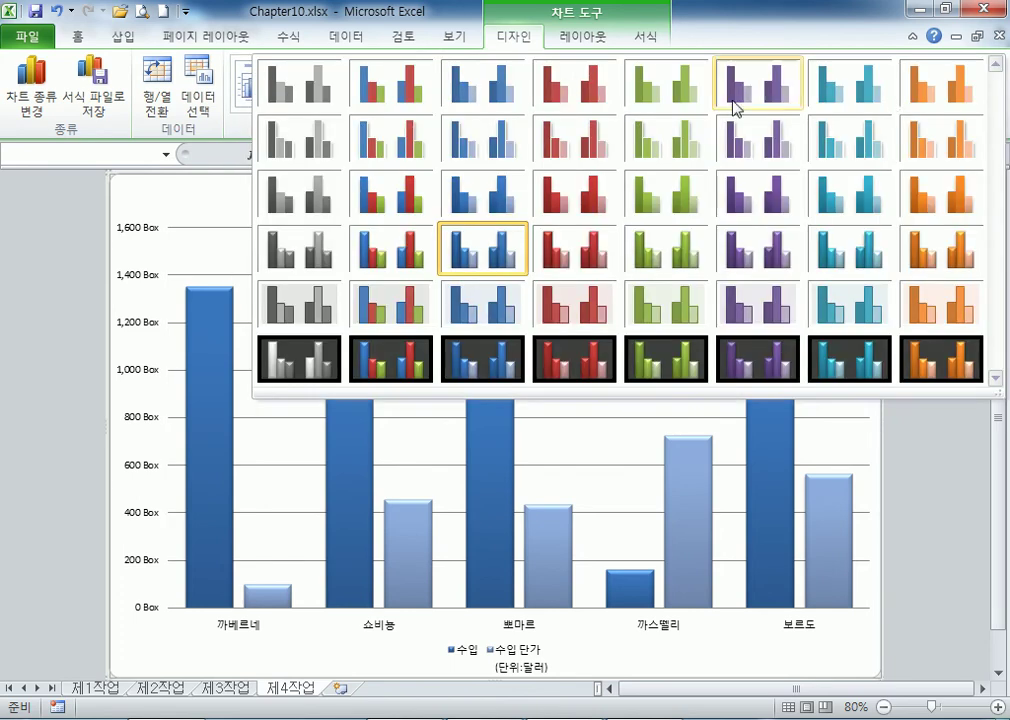
pyautogui.click(491, 243)
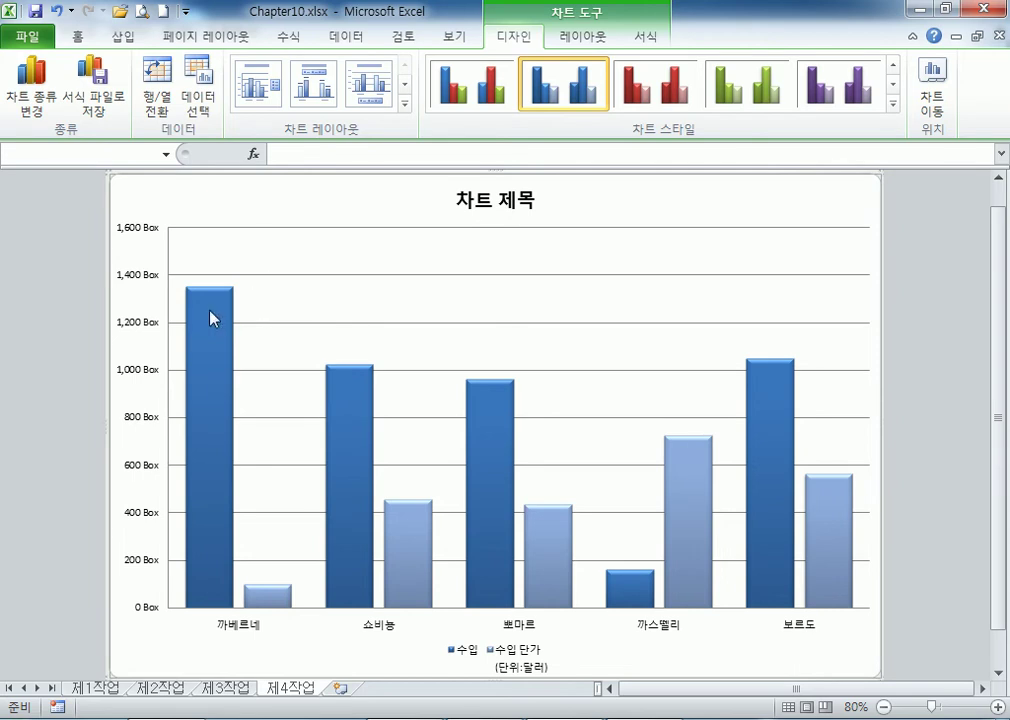
pyautogui.moveTo(210, 320)
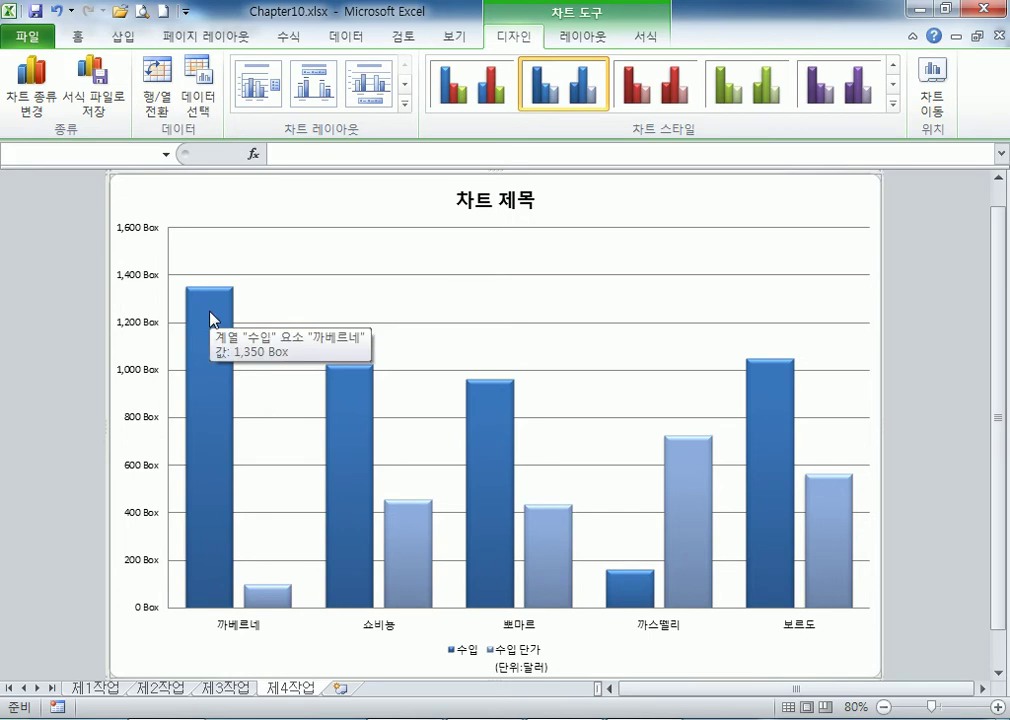
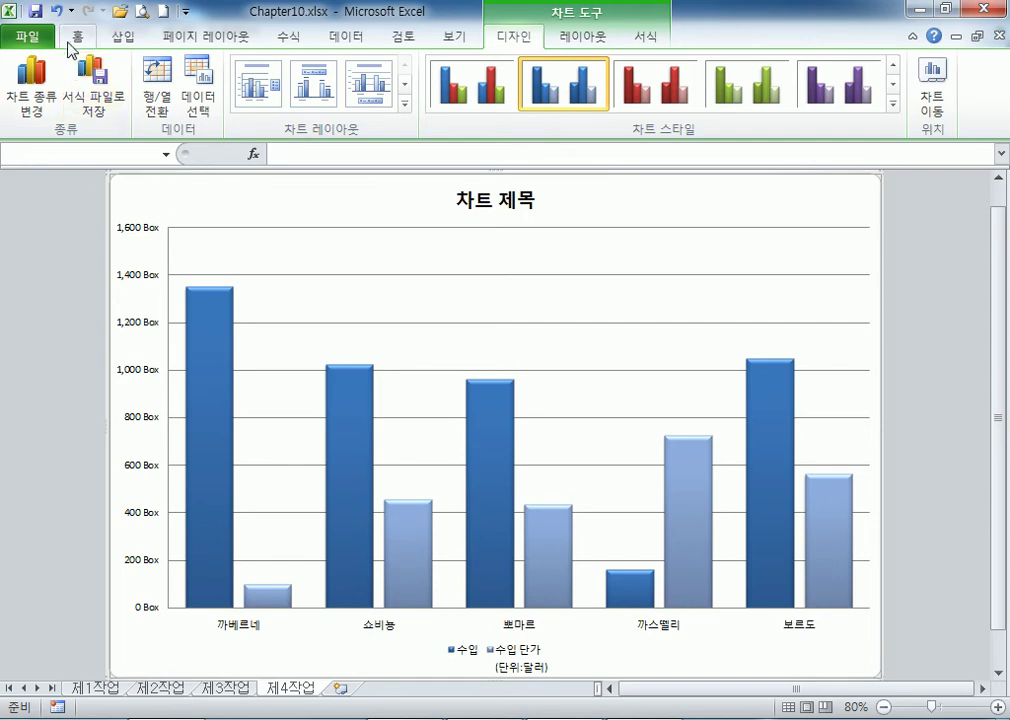
# Set the font of the whole chart area to 굴림 at size 11.
pyautogui.click(78, 37)
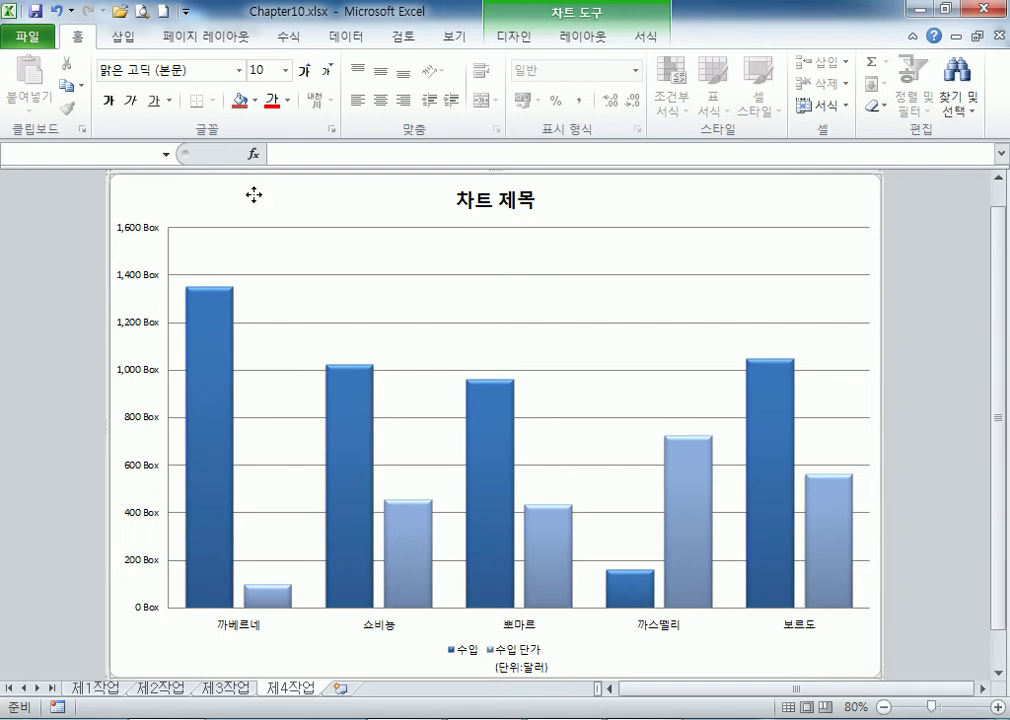
pyautogui.click(239, 70)
pyautogui.scroll(-10, 198, 350)
pyautogui.scroll(-20, 200, 352)
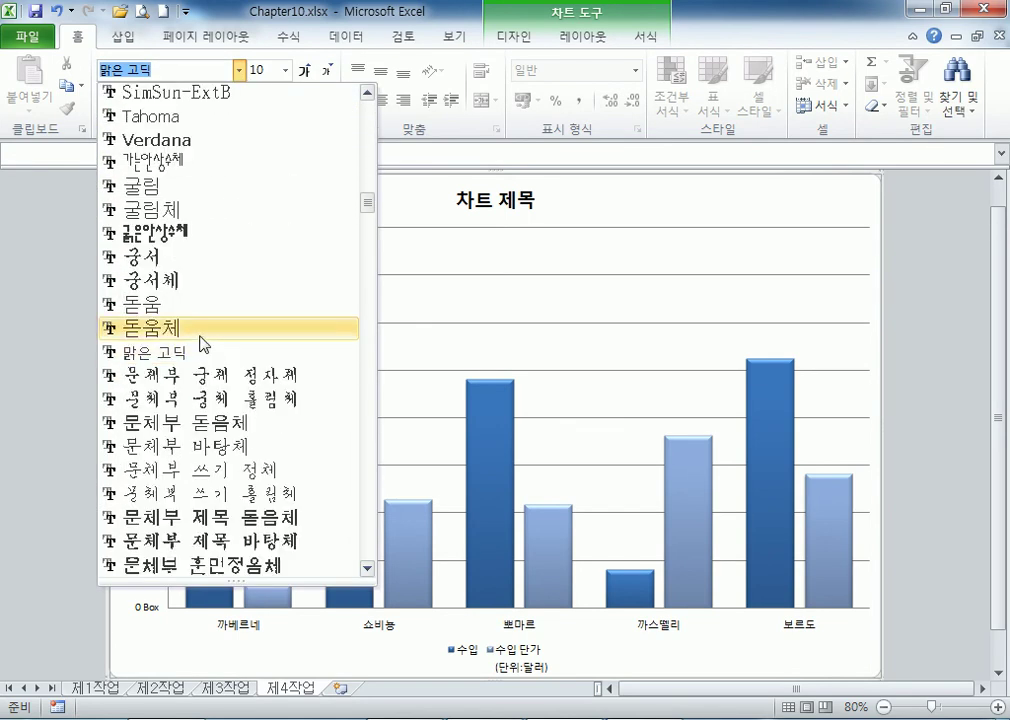
pyautogui.click(150, 185)
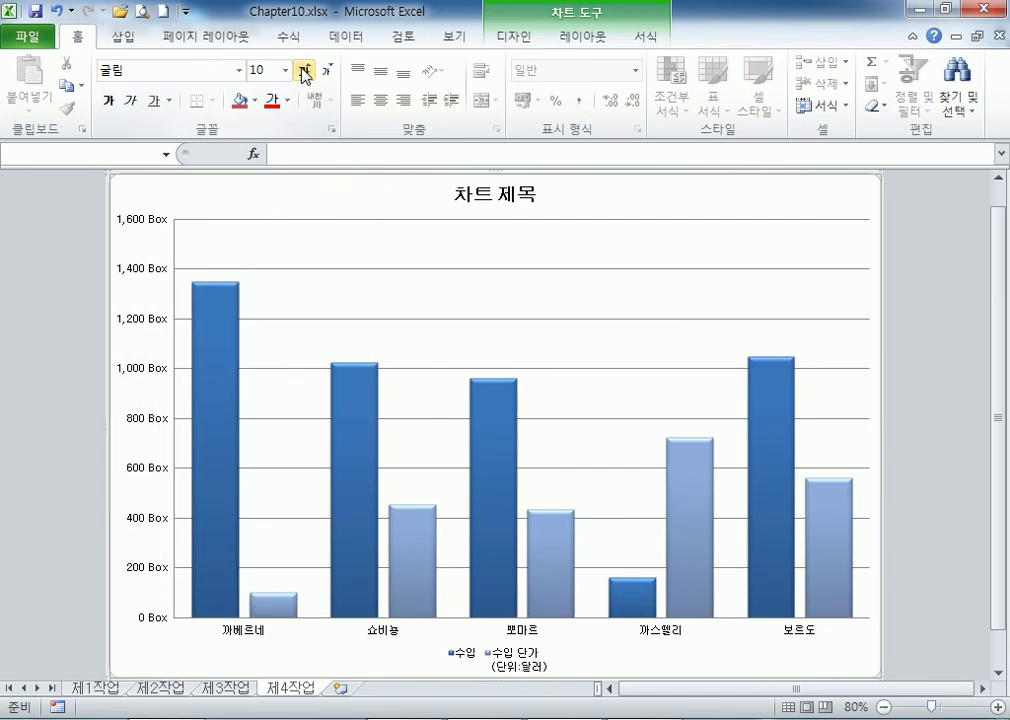
pyautogui.click(303, 70)
pyautogui.click(303, 70)
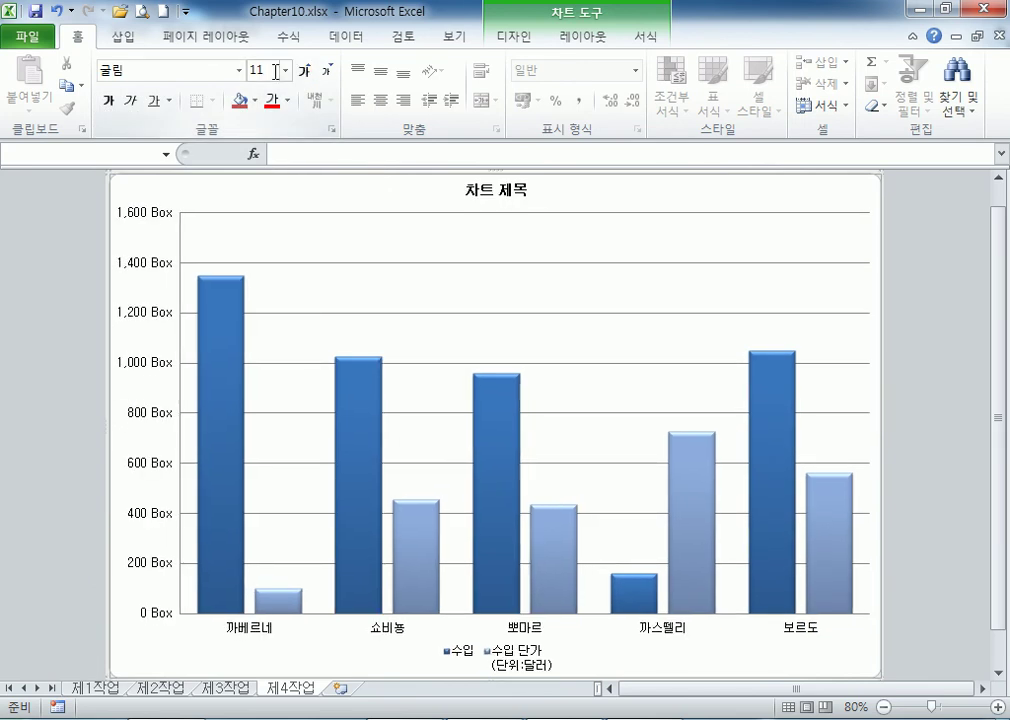
pyautogui.click(286, 70)
pyautogui.click(262, 172)
# Try a picture or texture fill on the chart area, and set the fill back to none.
pyautogui.click(513, 38)
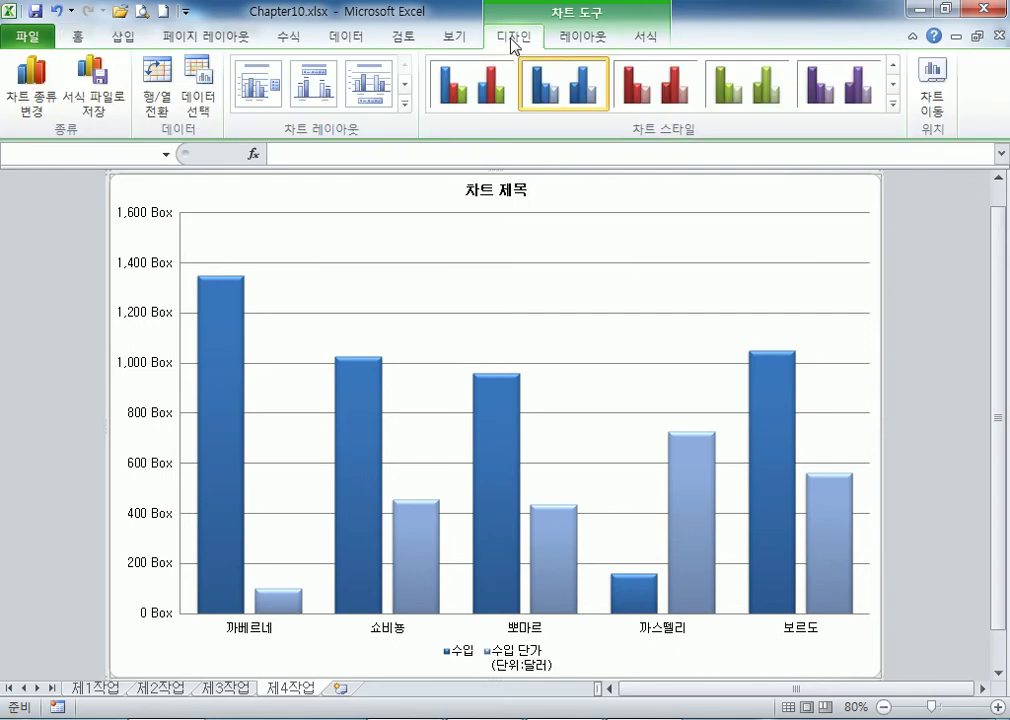
pyautogui.click(575, 42)
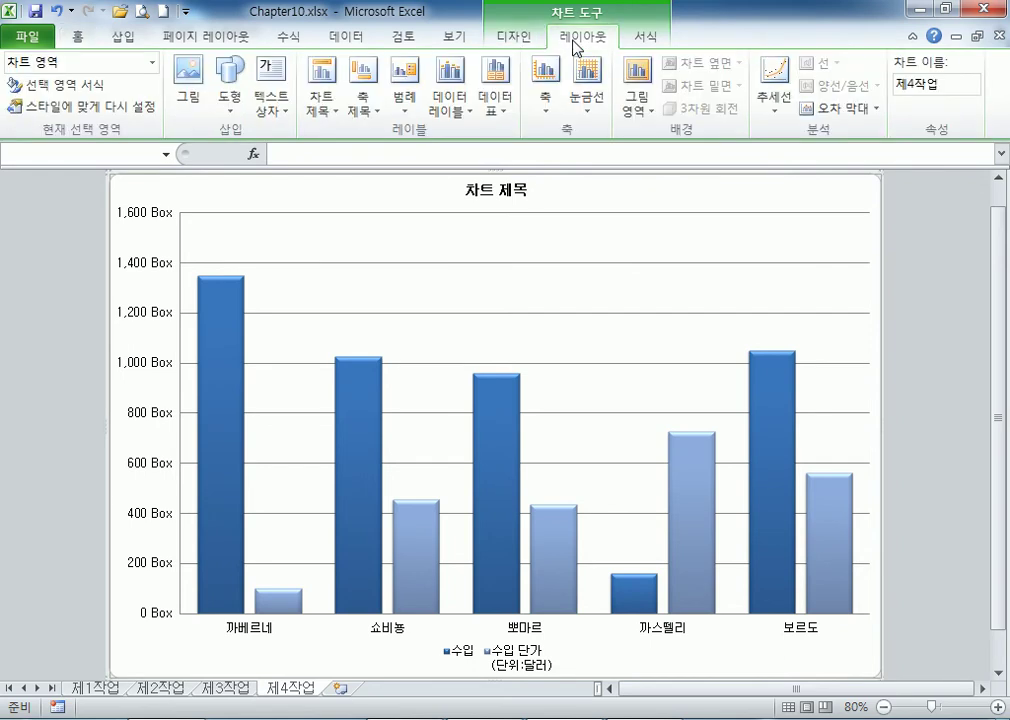
pyautogui.click(641, 45)
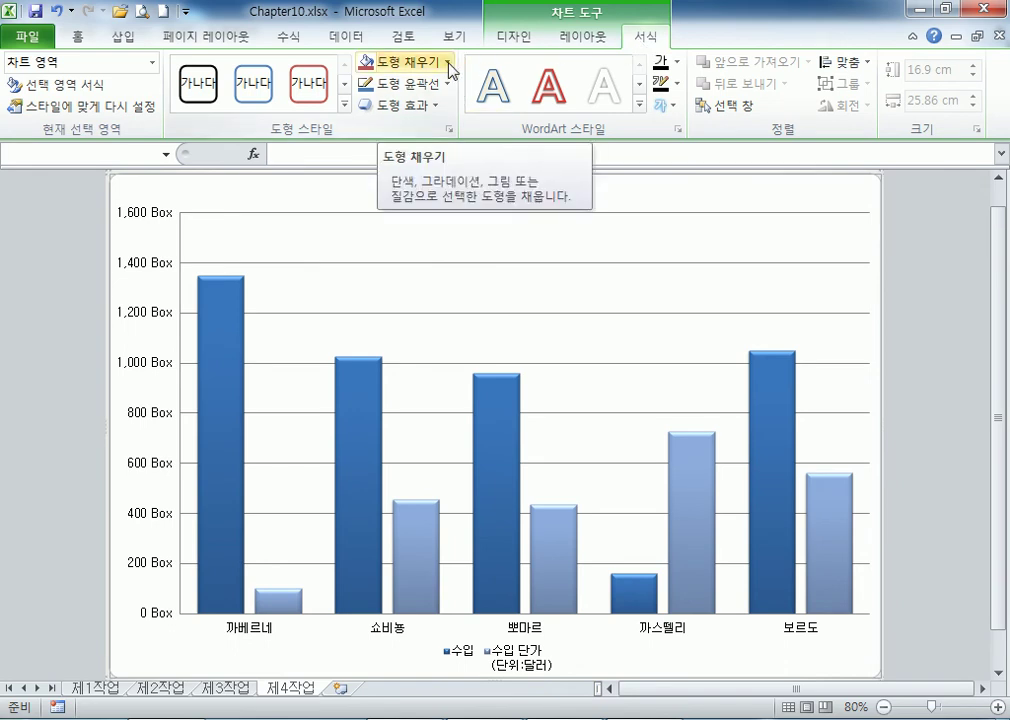
pyautogui.doubleClick(287, 199)
pyautogui.click(745, 108)
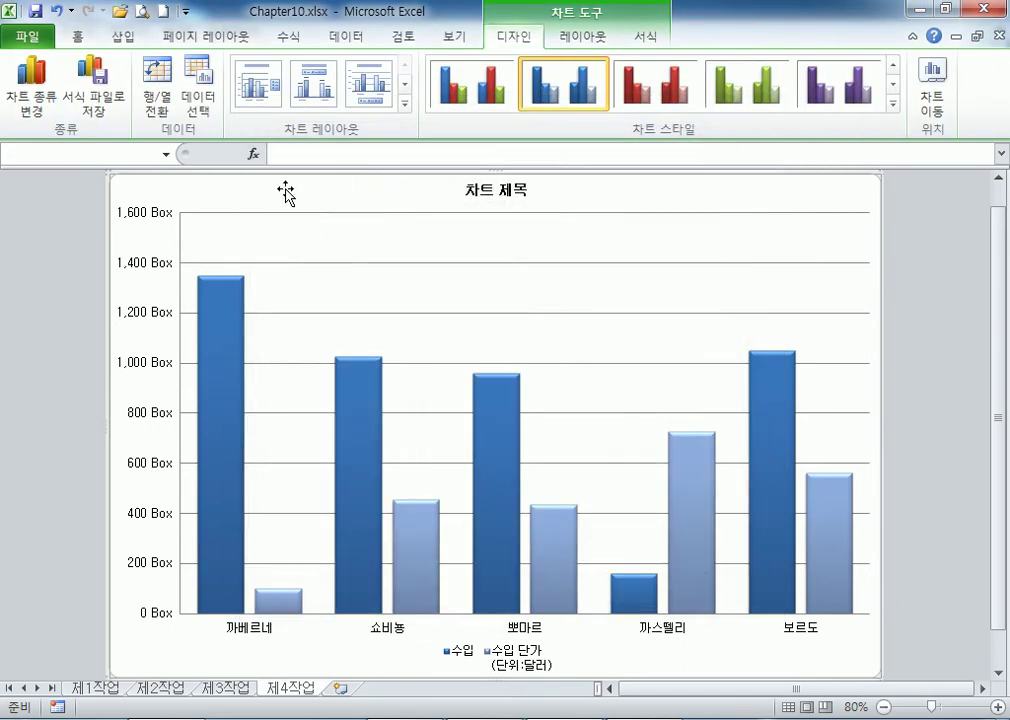
pyautogui.doubleClick(271, 195)
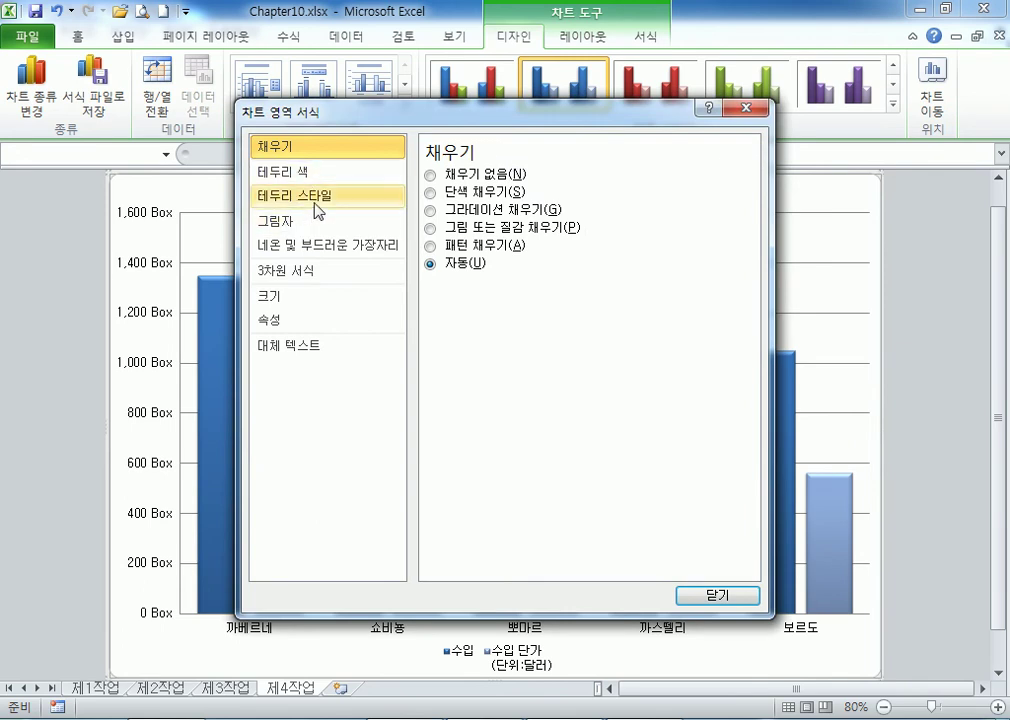
pyautogui.click(431, 229)
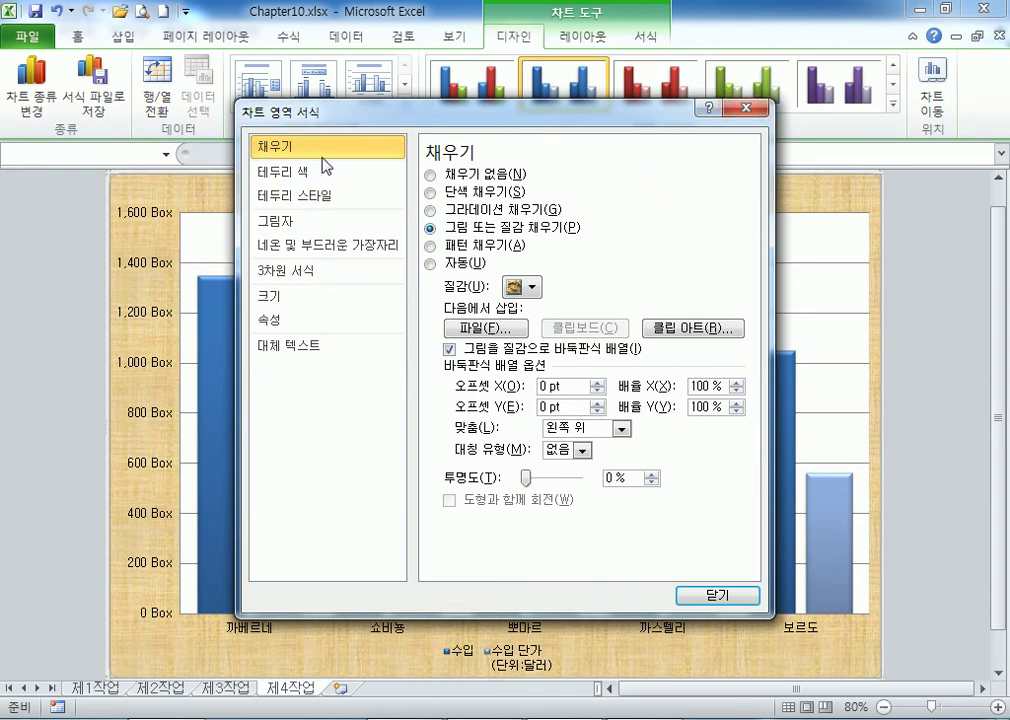
pyautogui.click(431, 174)
pyautogui.press('Escape')
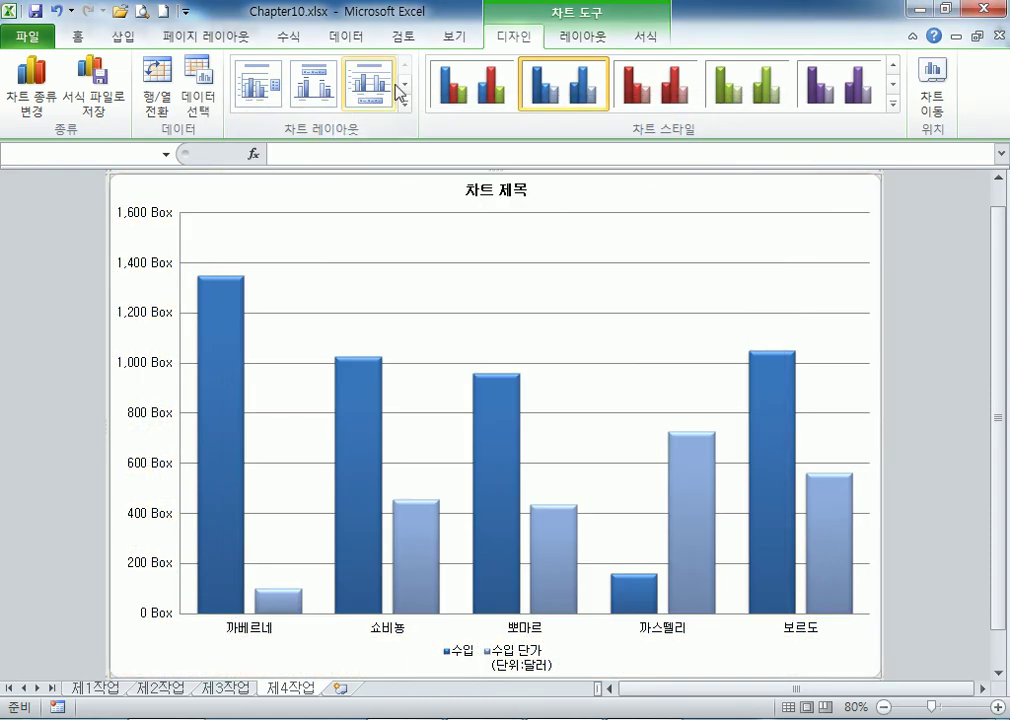
# Try the mottled pink-and-blue texture fill on the chart area, and undo it.
pyautogui.click(641, 40)
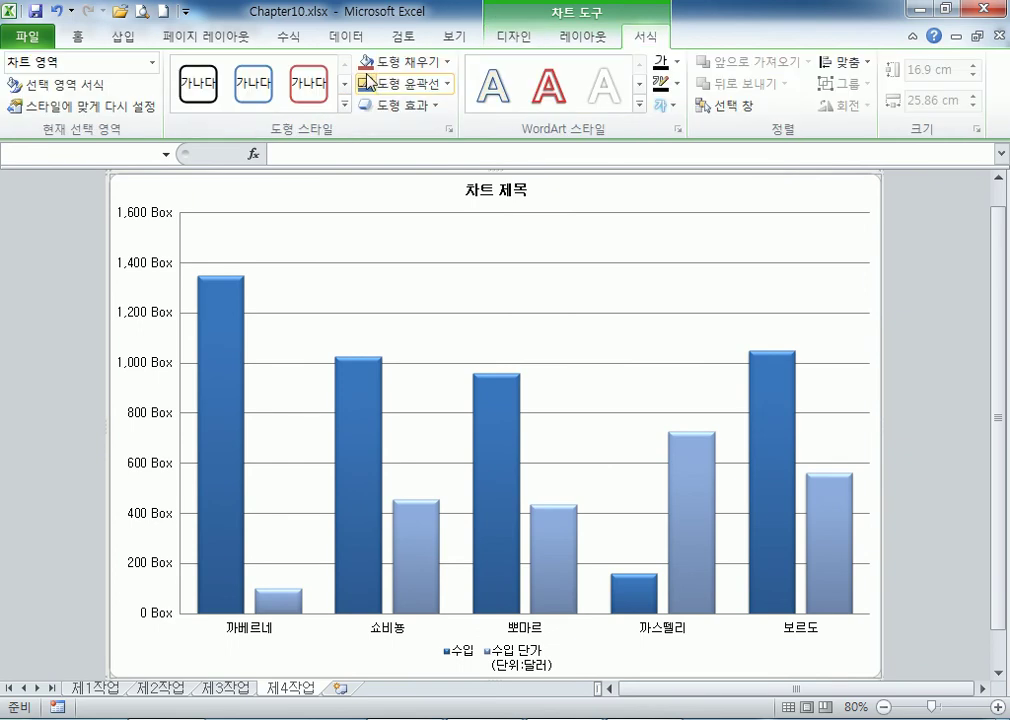
pyautogui.click(445, 62)
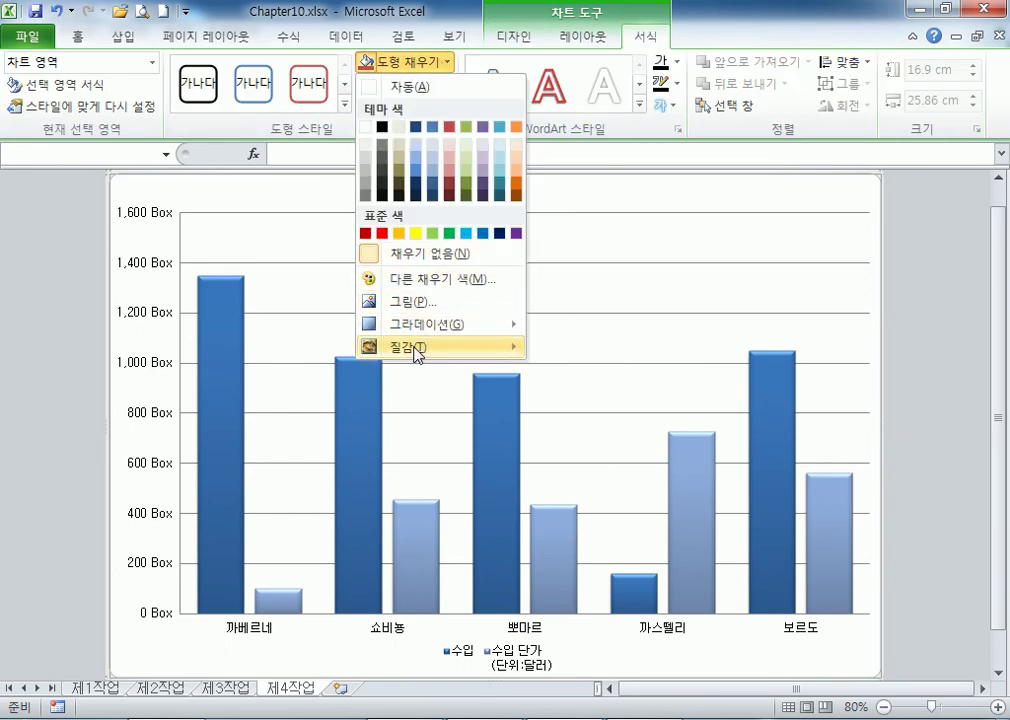
pyautogui.moveTo(417, 352)
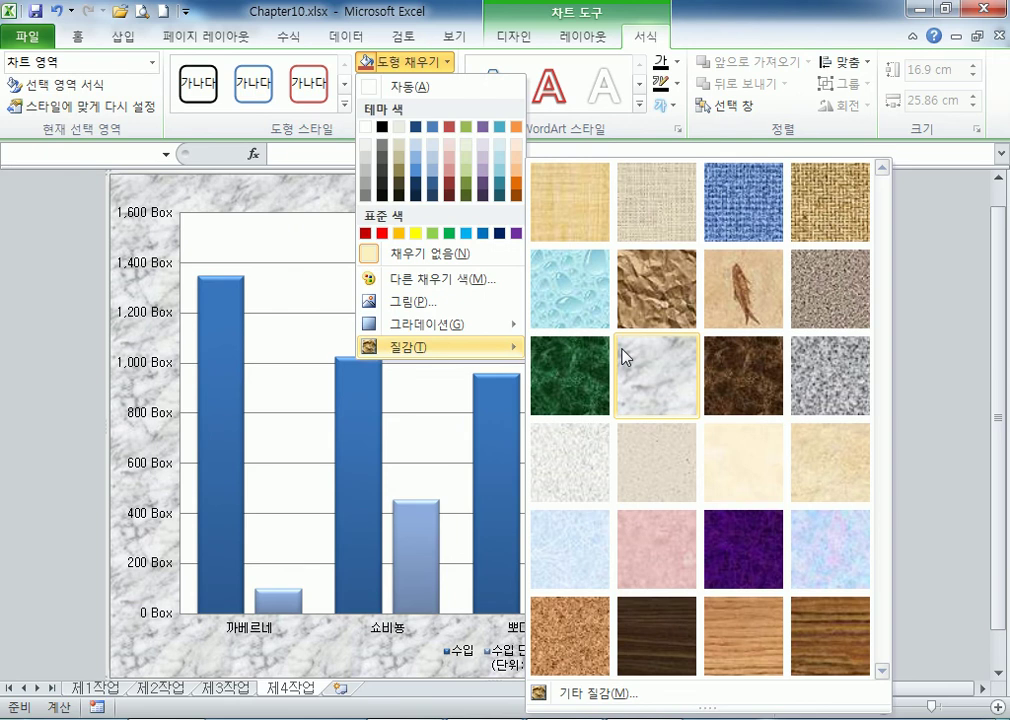
pyautogui.click(836, 577)
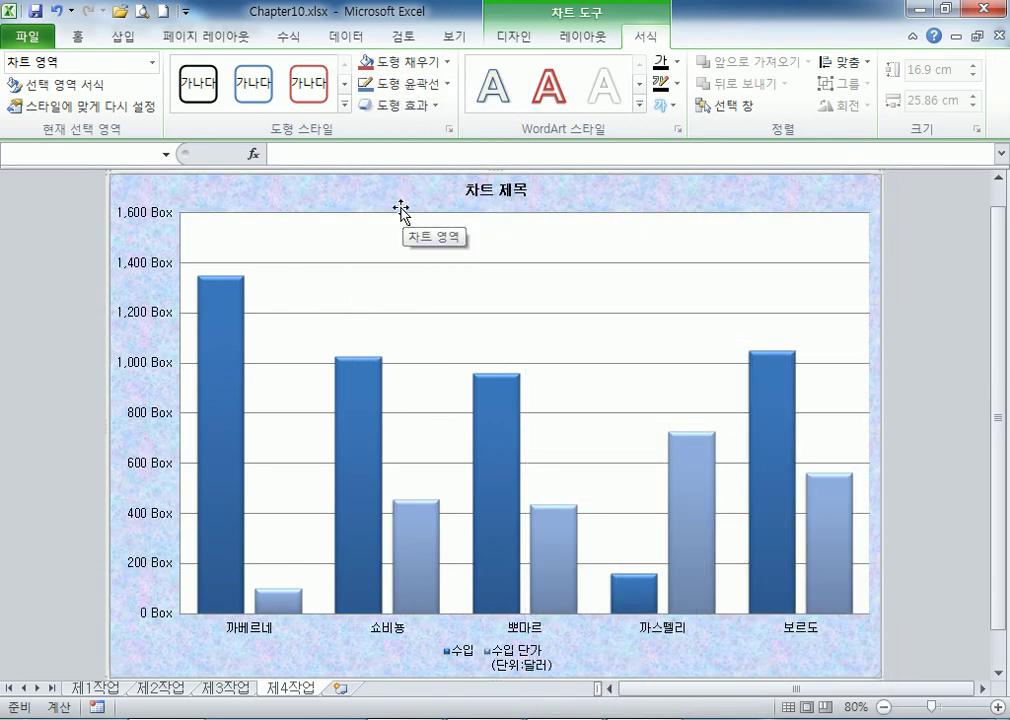
pyautogui.click(57, 11)
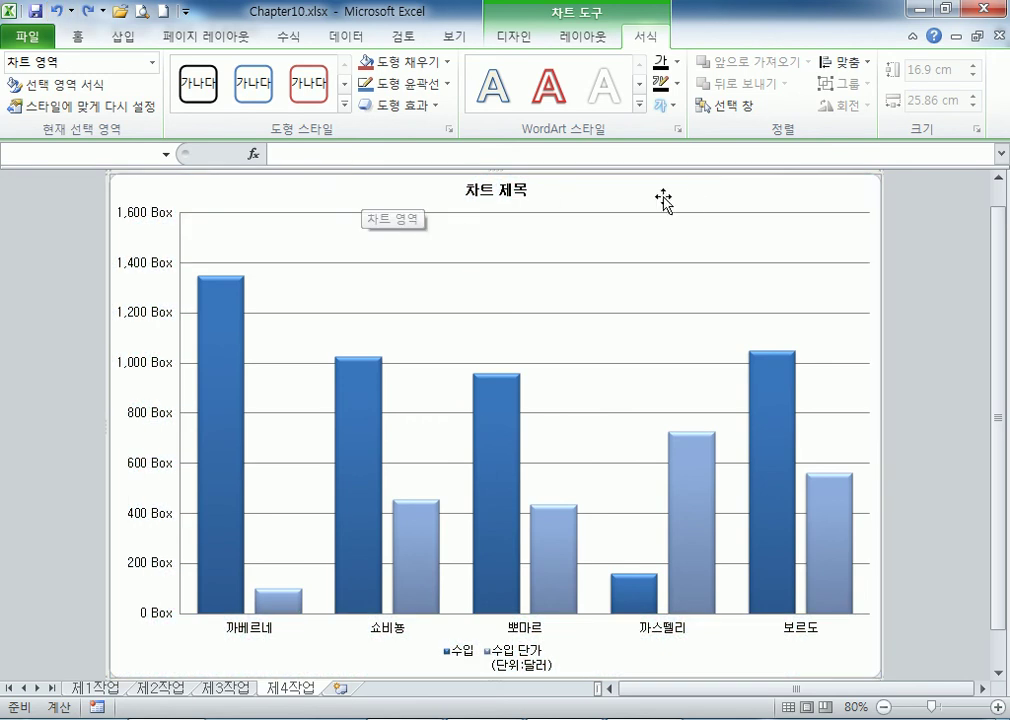
pyautogui.doubleClick(210, 190)
pyautogui.moveTo(470, 118); pyautogui.dragTo(636, 72)
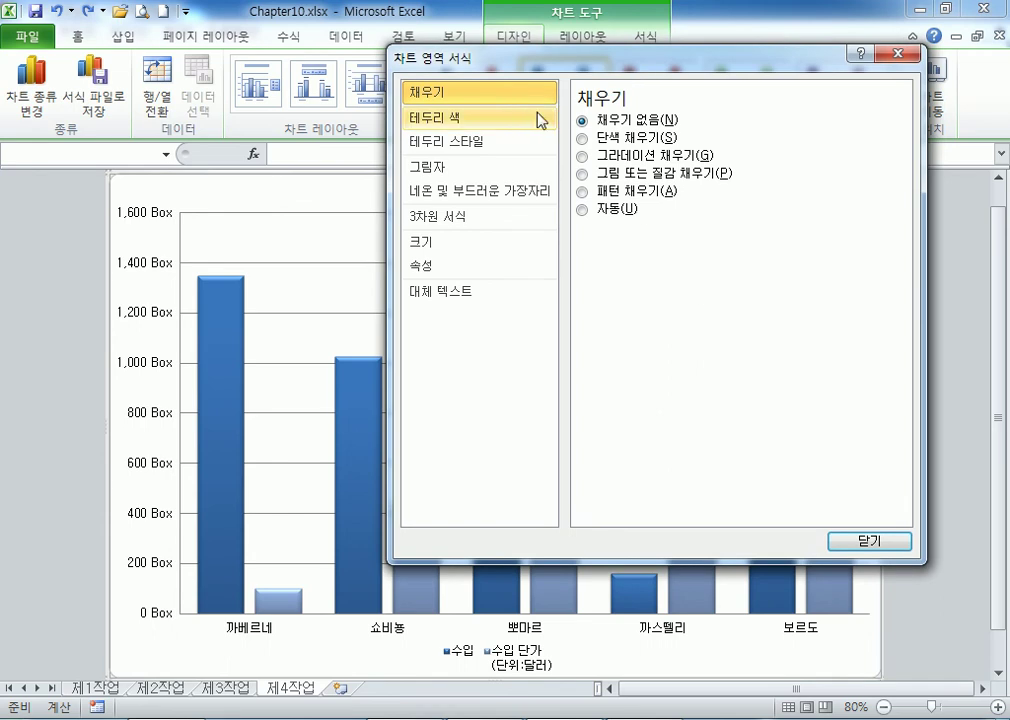
pyautogui.click(891, 63)
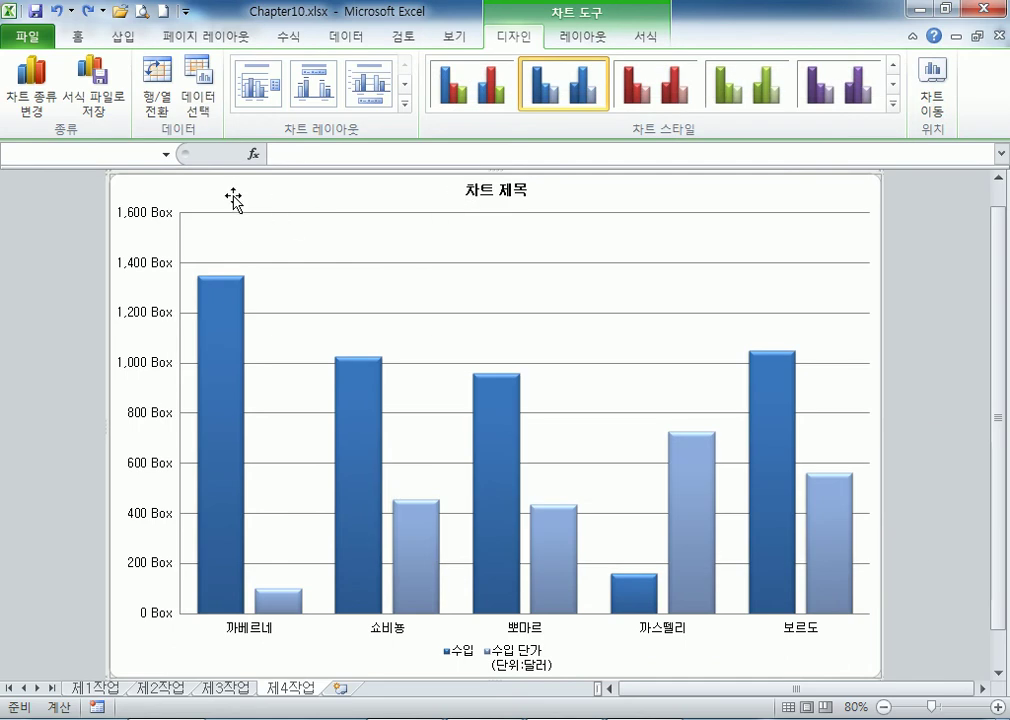
pyautogui.doubleClick(311, 195)
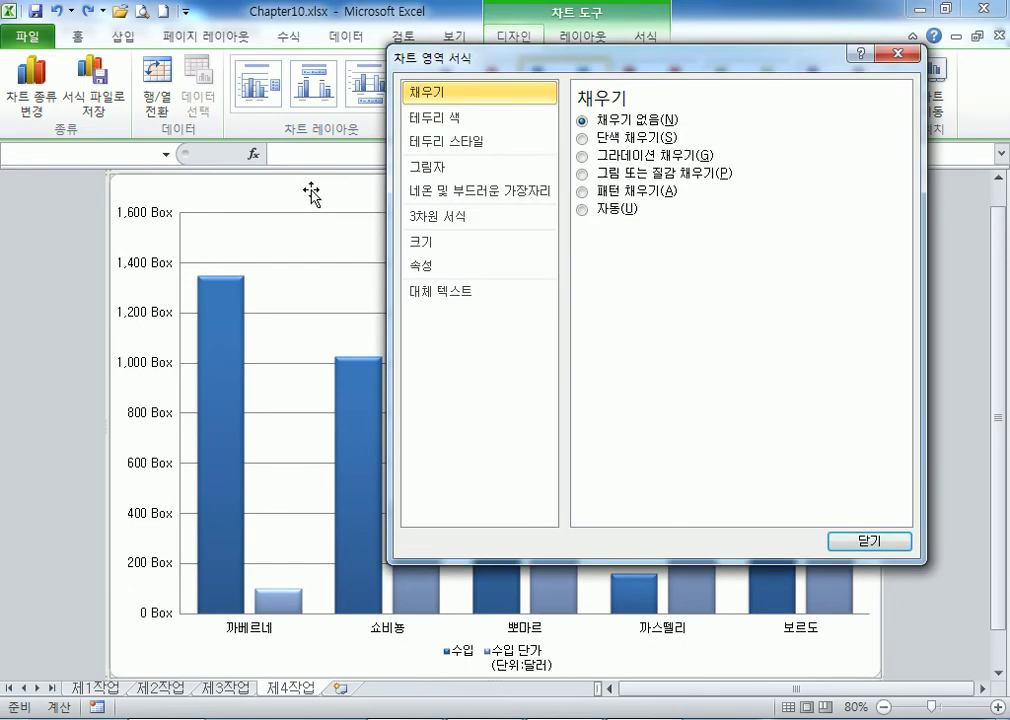
pyautogui.click(897, 55)
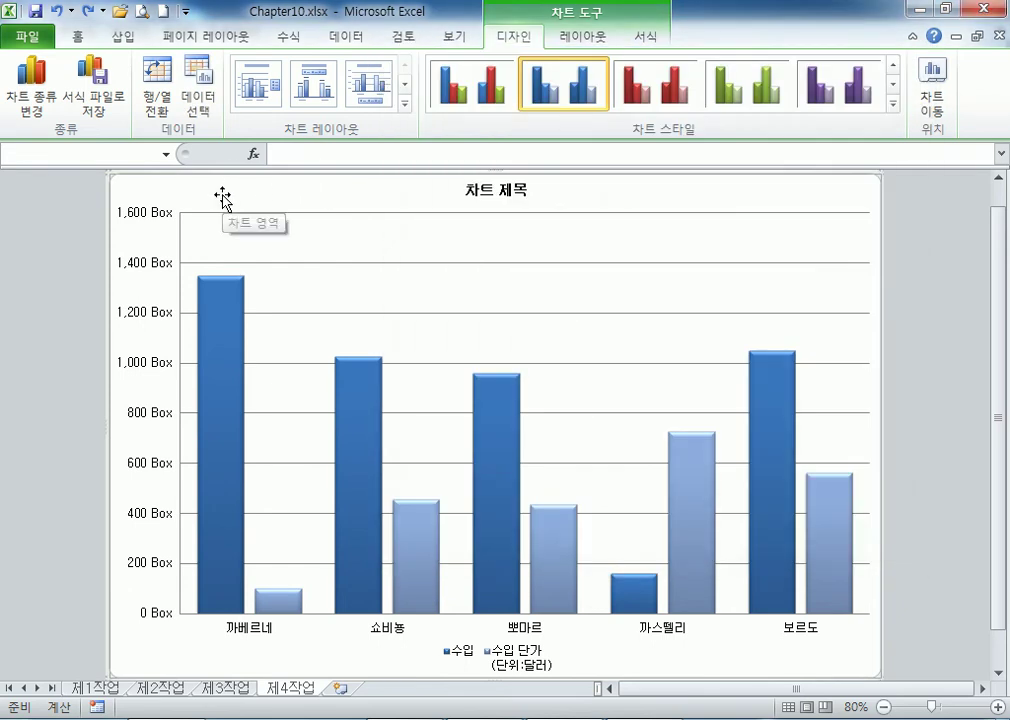
# Fill the chart area with the mottled pink-and-blue texture, using the picture or texture fill in the chart area formatting.
pyautogui.doubleClick(222, 198)
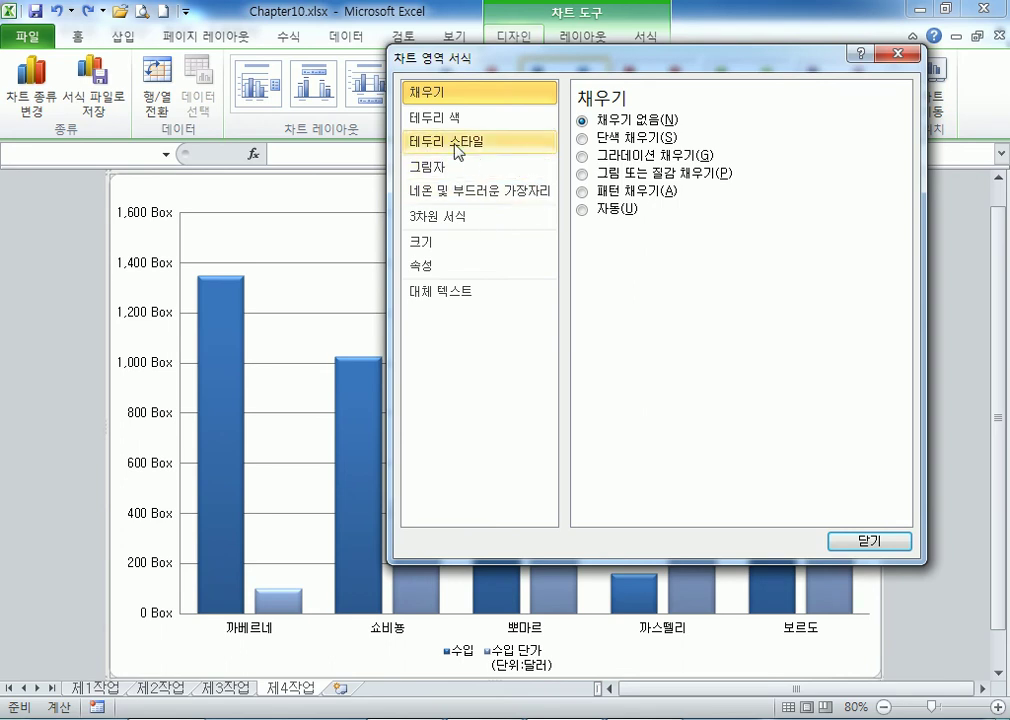
pyautogui.click(581, 175)
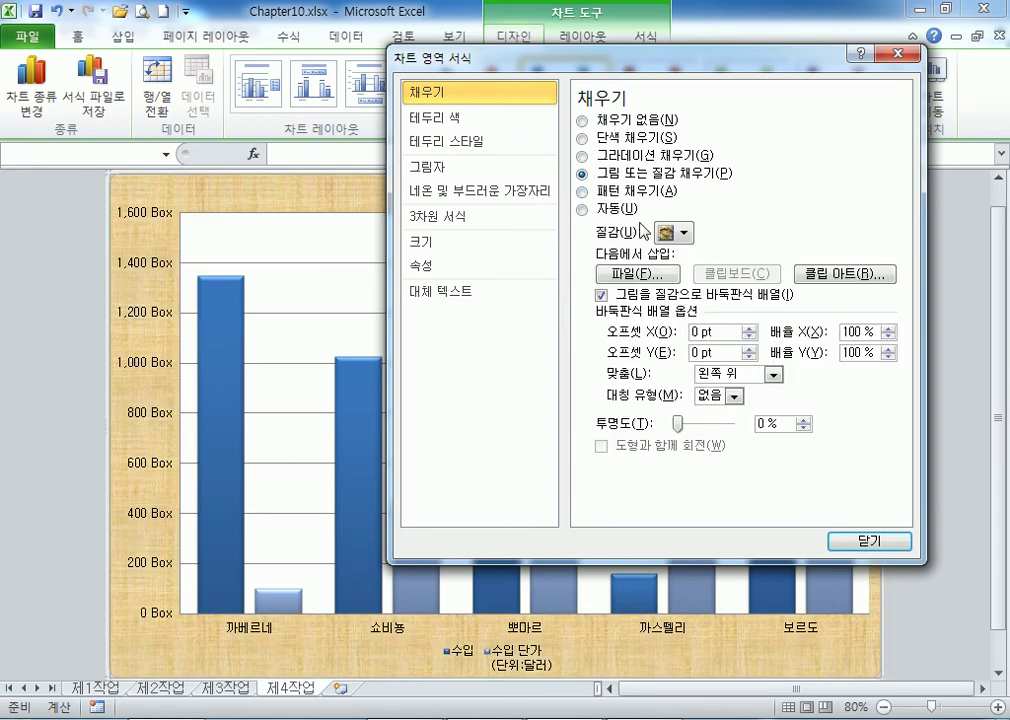
pyautogui.click(684, 234)
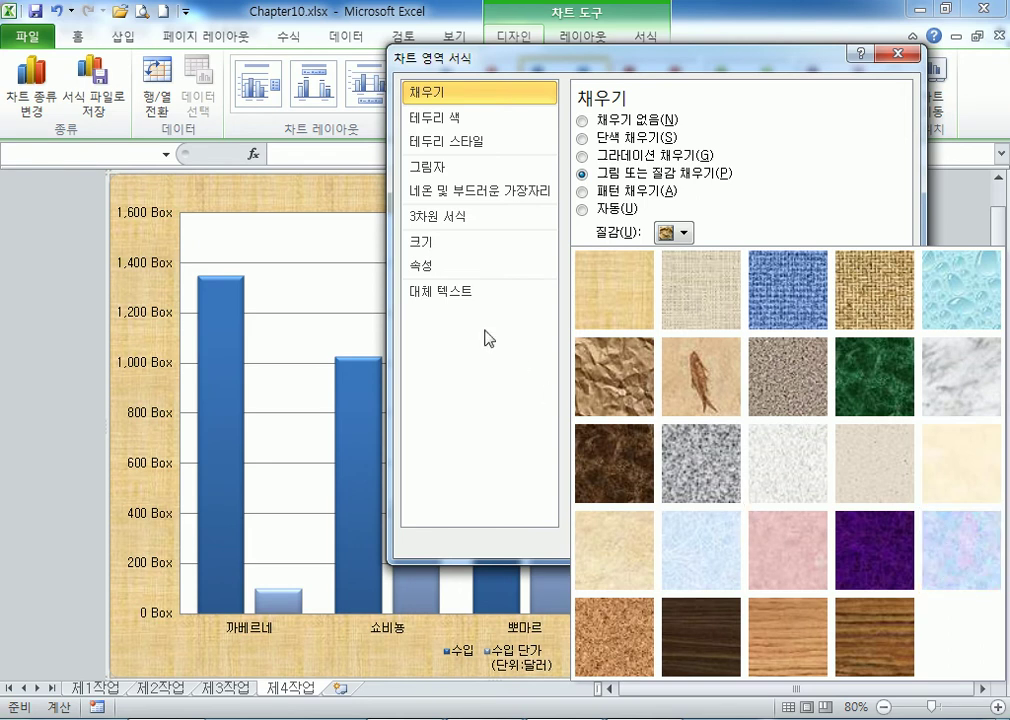
pyautogui.click(700, 550)
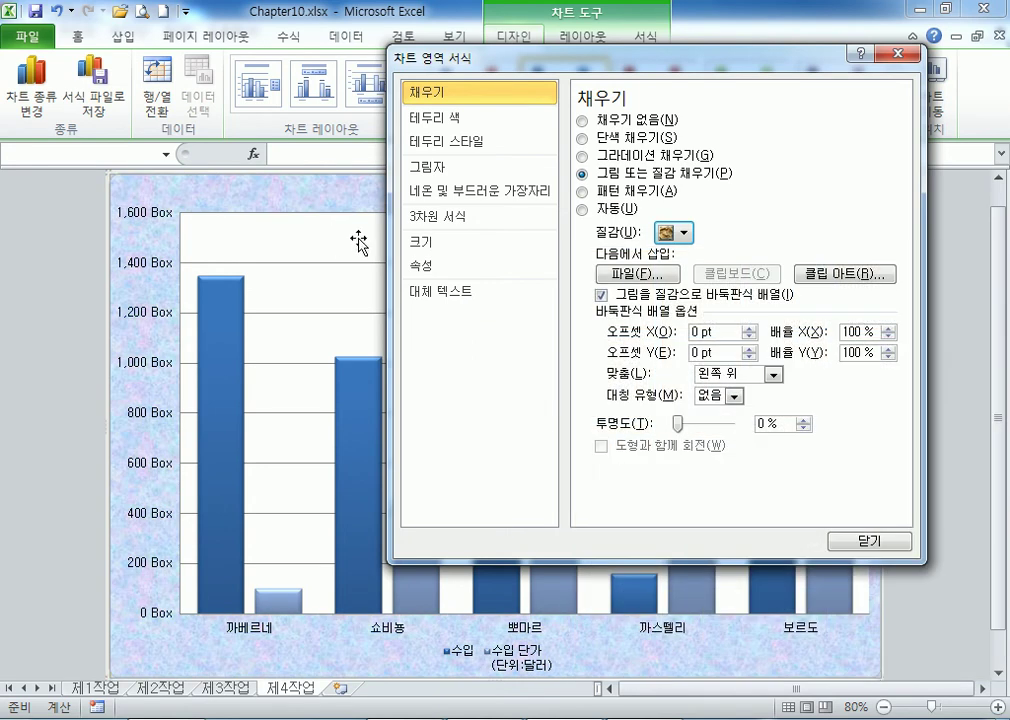
pyautogui.click(862, 538)
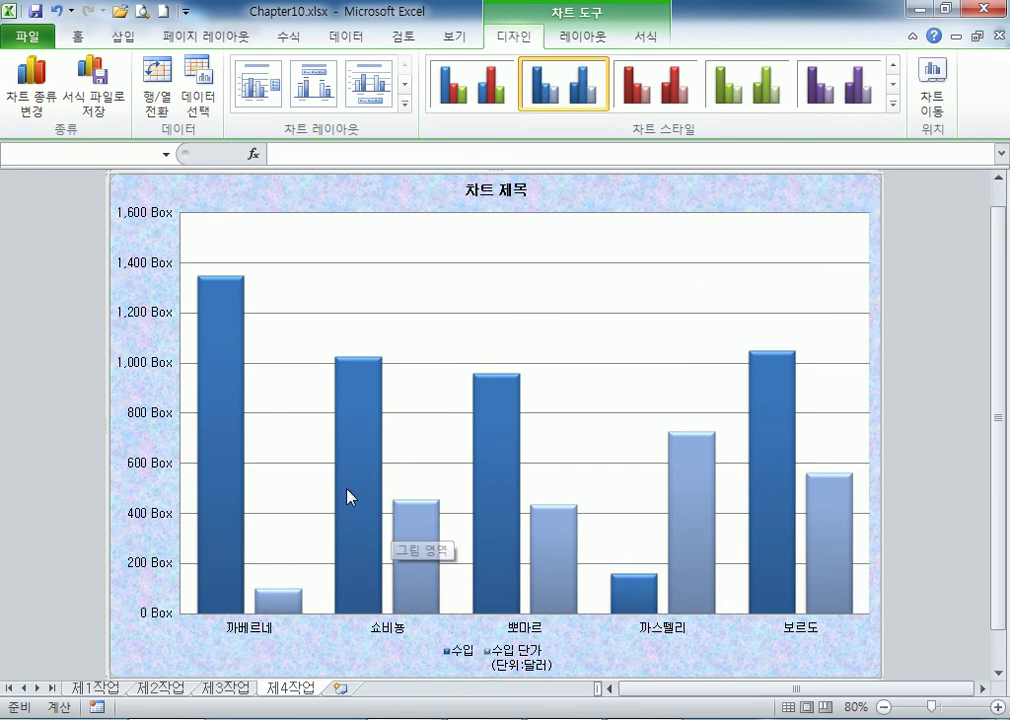
pyautogui.click(318, 247)
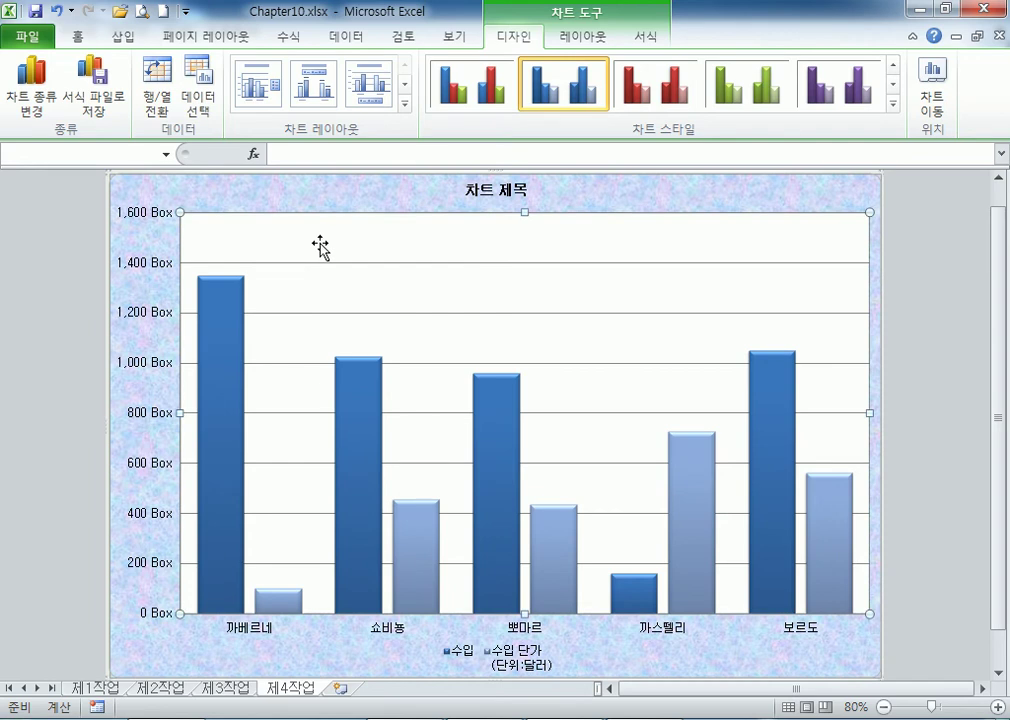
pyautogui.click(237, 316)
pyautogui.click(356, 282)
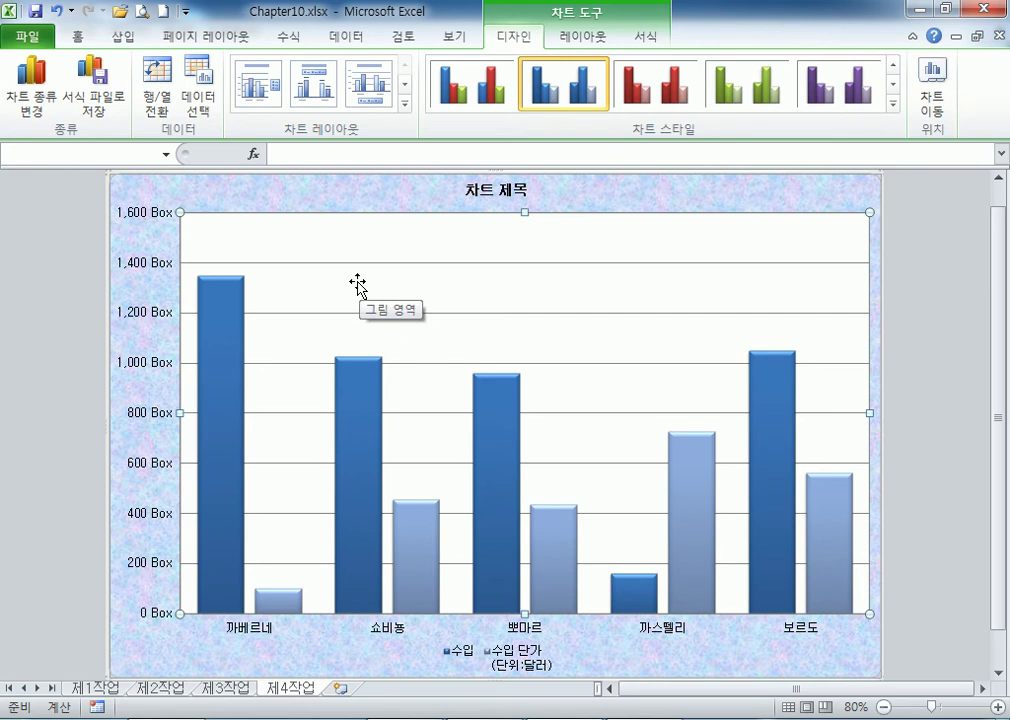
pyautogui.doubleClick(356, 281)
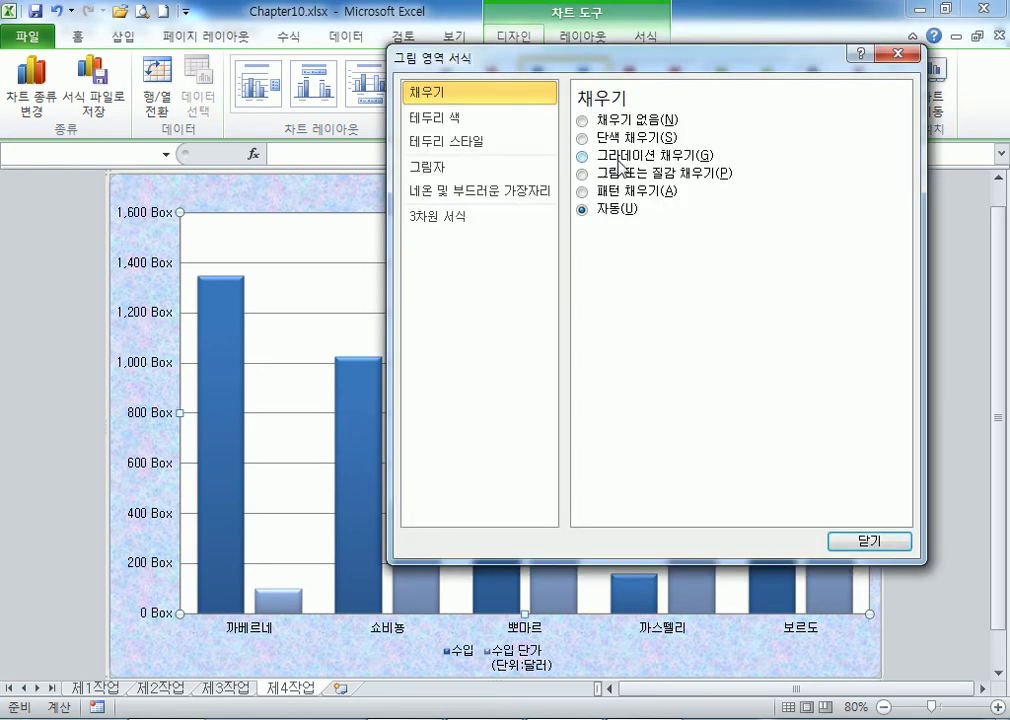
pyautogui.click(897, 53)
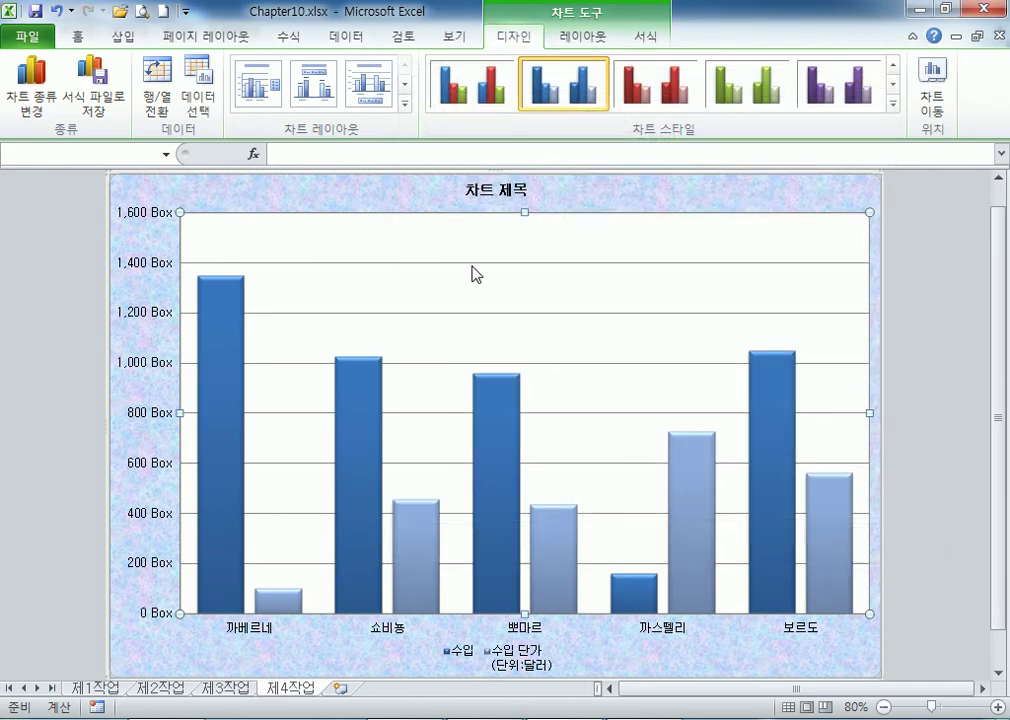
pyautogui.doubleClick(351, 286)
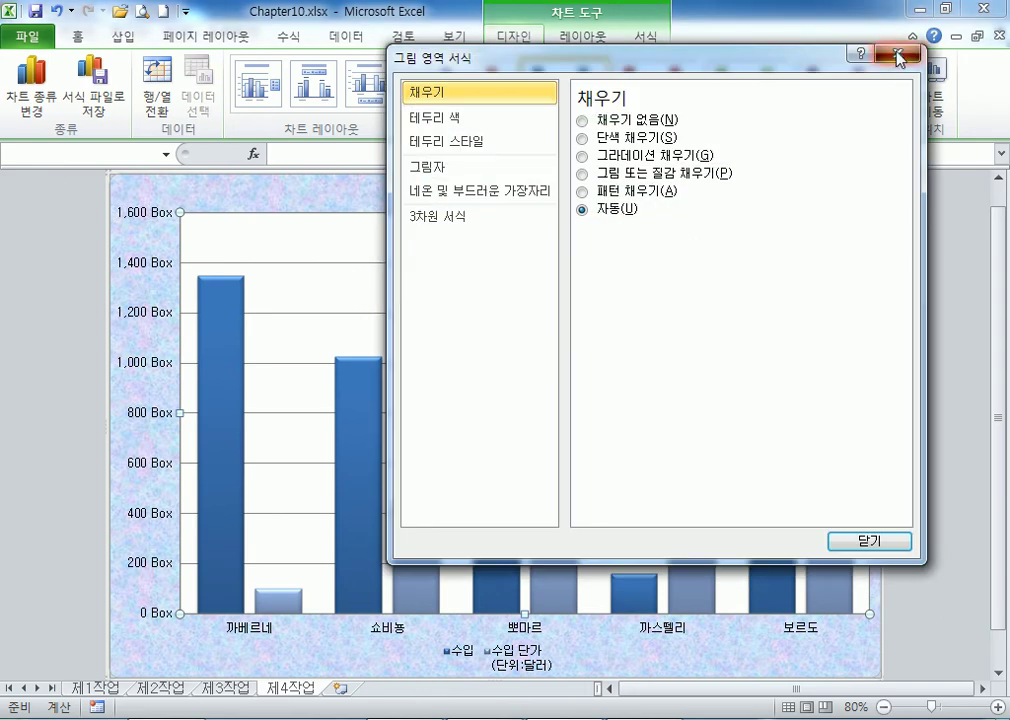
pyautogui.click(897, 51)
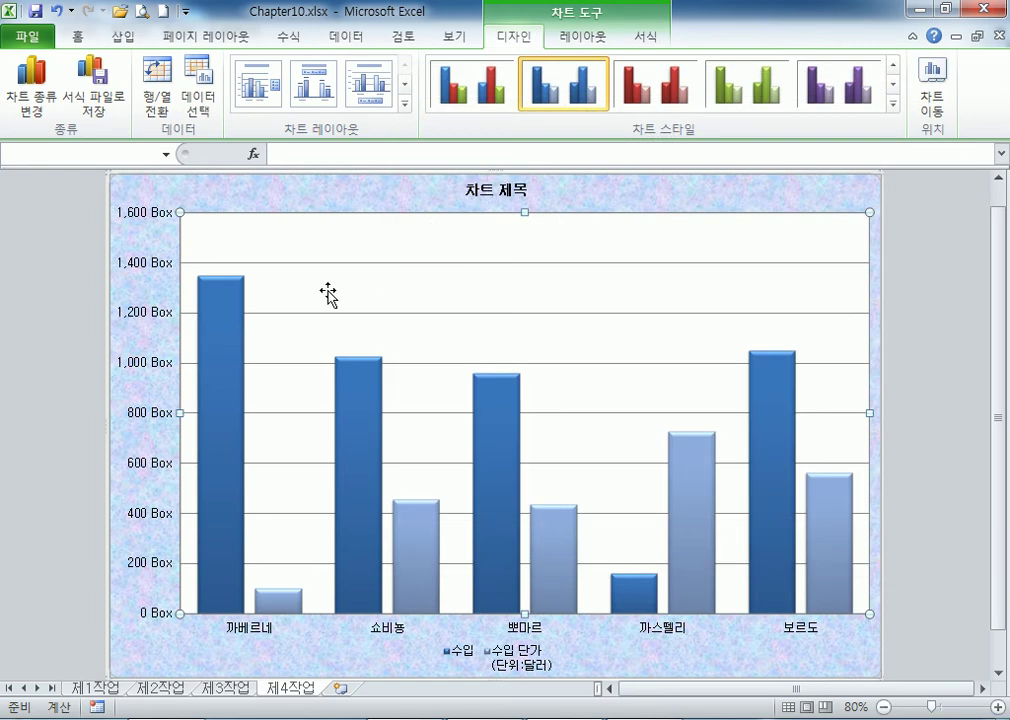
# Try a solid white fill on the plot area, and set its fill to none (채우기 없음).
pyautogui.doubleClick(328, 293)
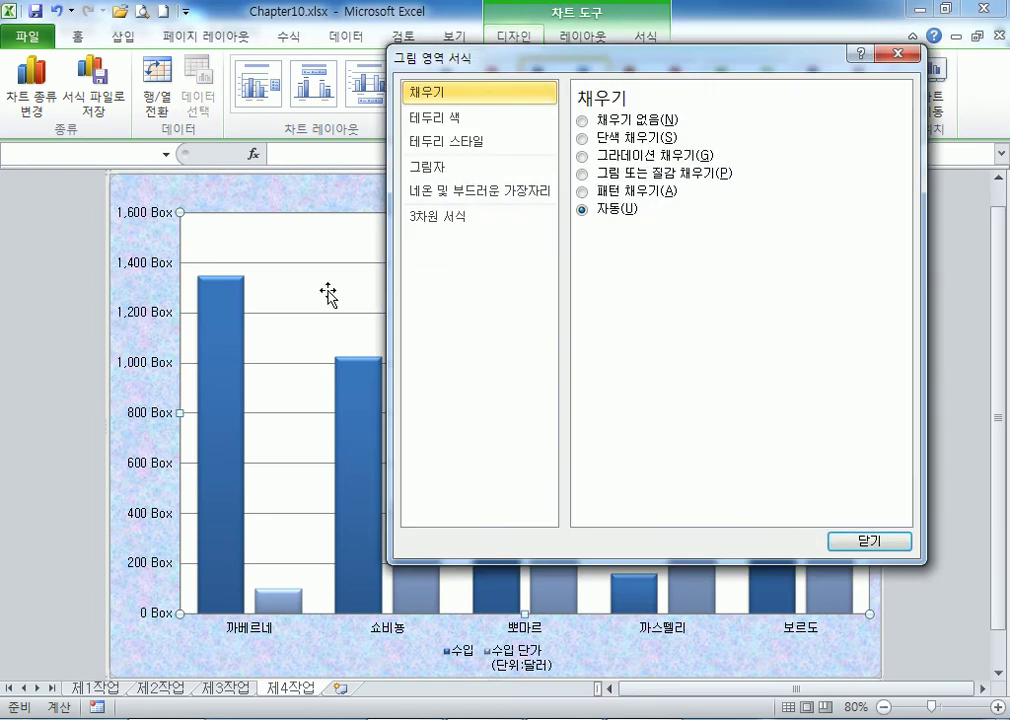
pyautogui.click(582, 121)
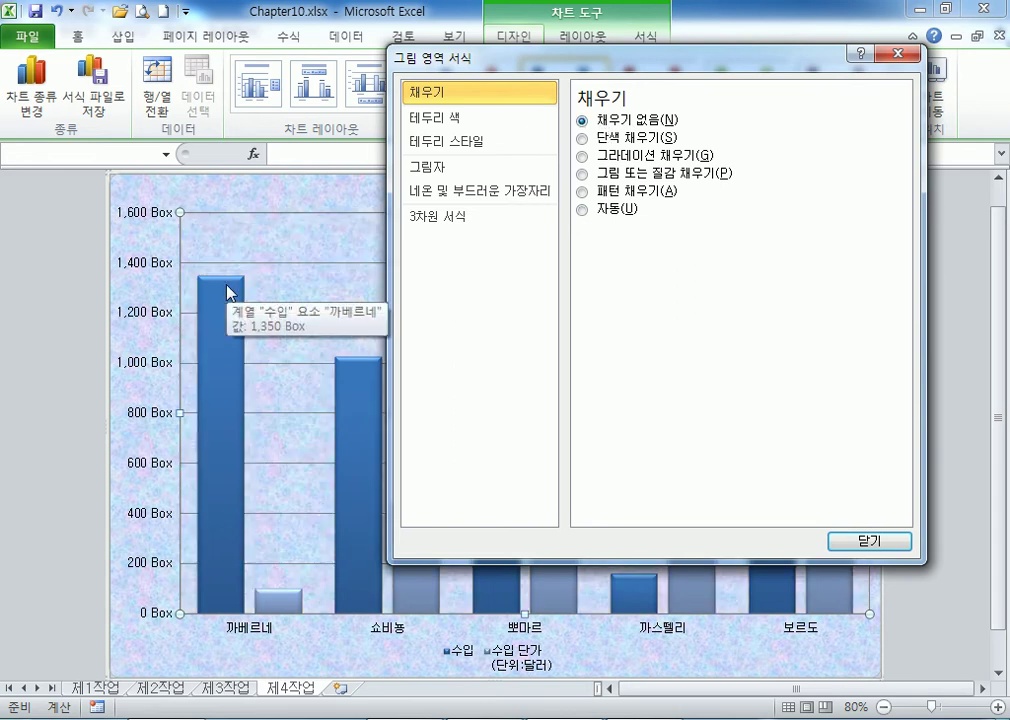
pyautogui.click(613, 137)
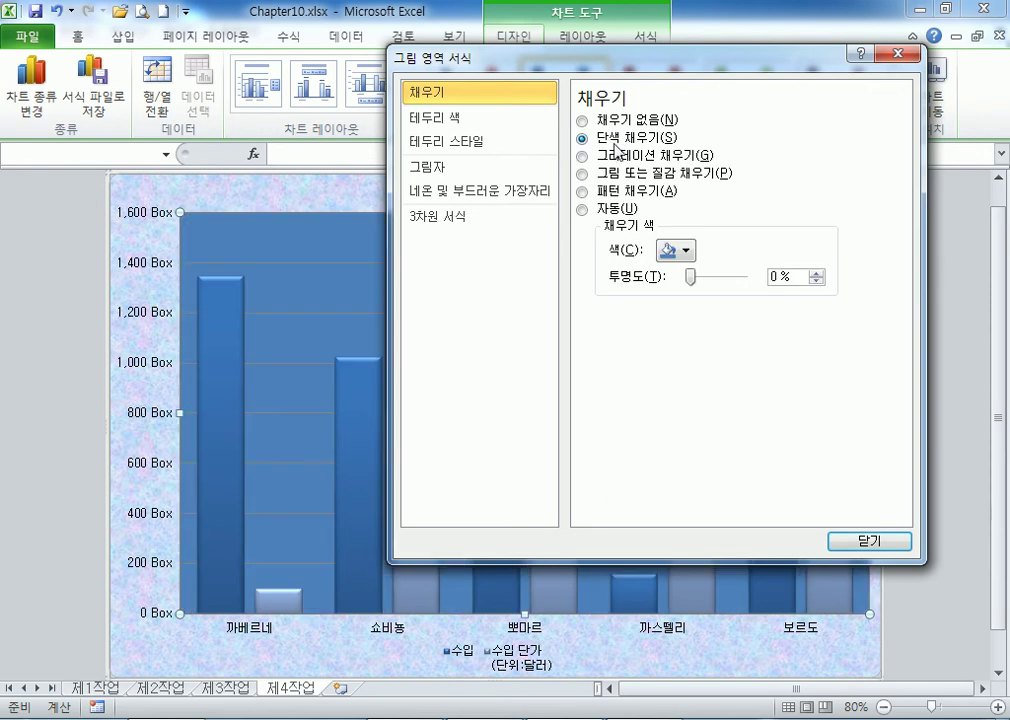
pyautogui.click(667, 252)
pyautogui.click(667, 290)
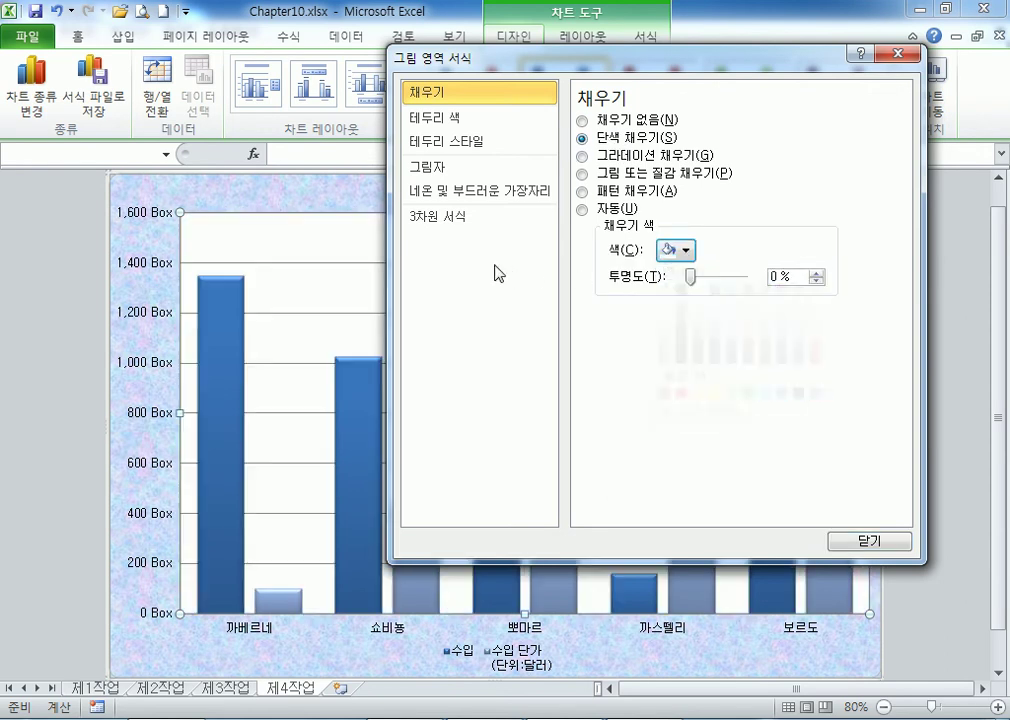
pyautogui.click(607, 127)
pyautogui.click(868, 540)
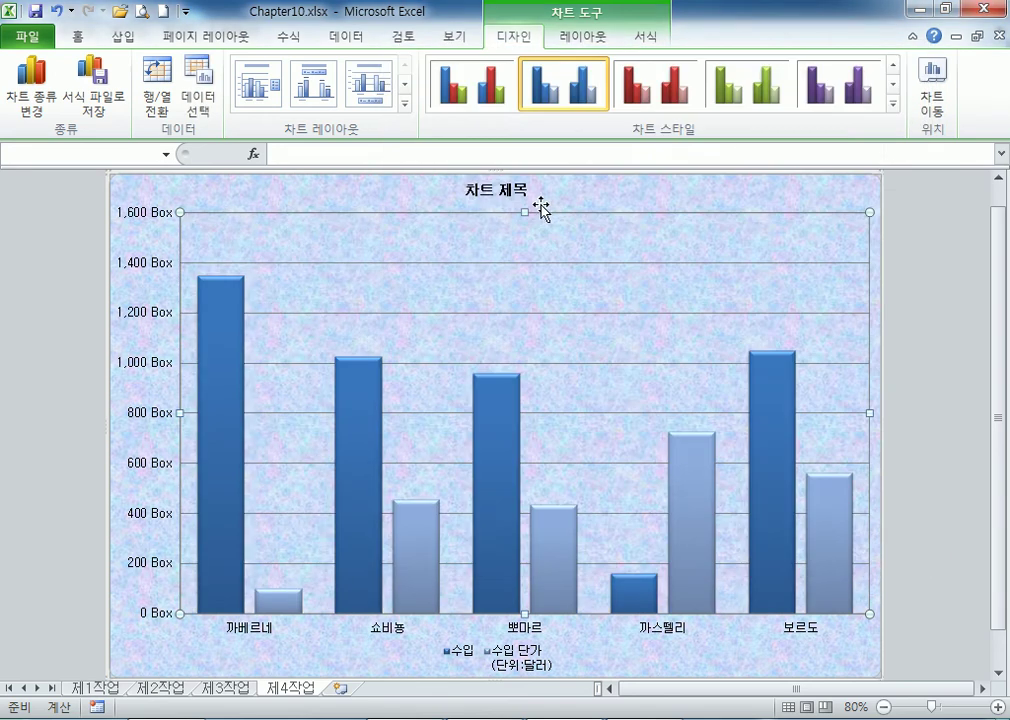
pyautogui.click(717, 196)
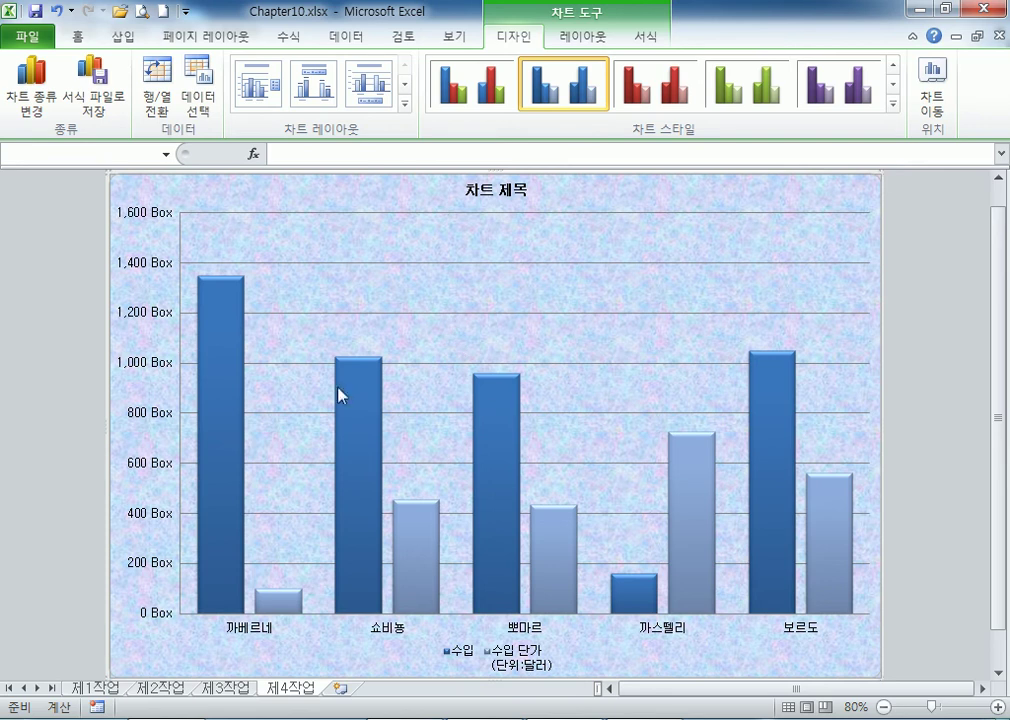
# Set the font size of the chart title to 20.
pyautogui.moveTo(517, 489)
pyautogui.click(527, 190)
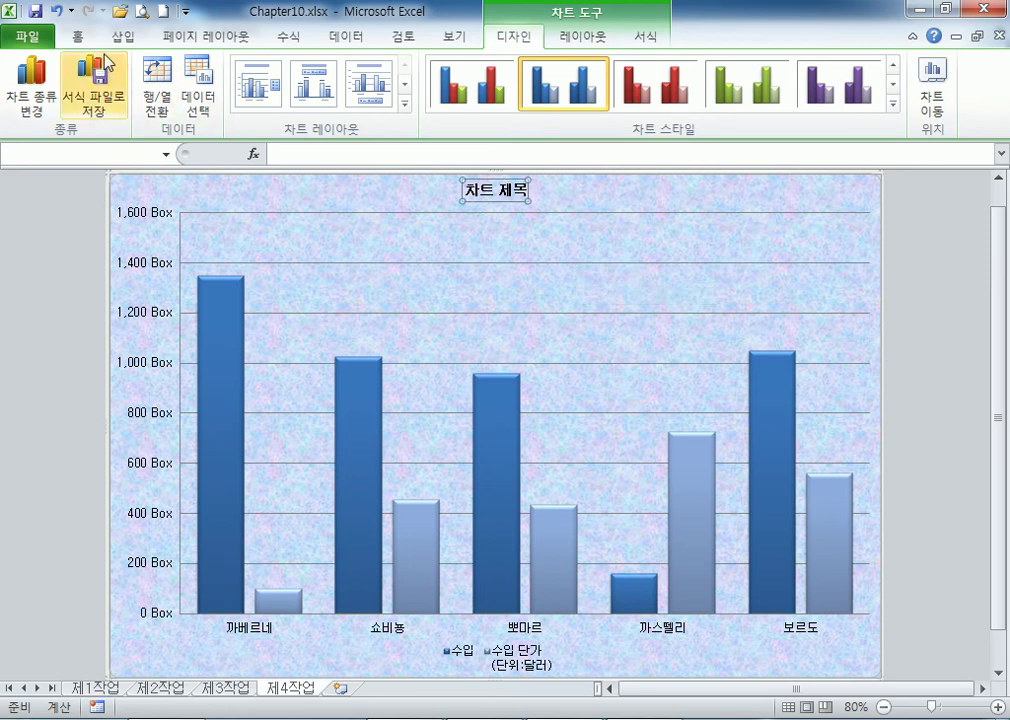
pyautogui.click(79, 37)
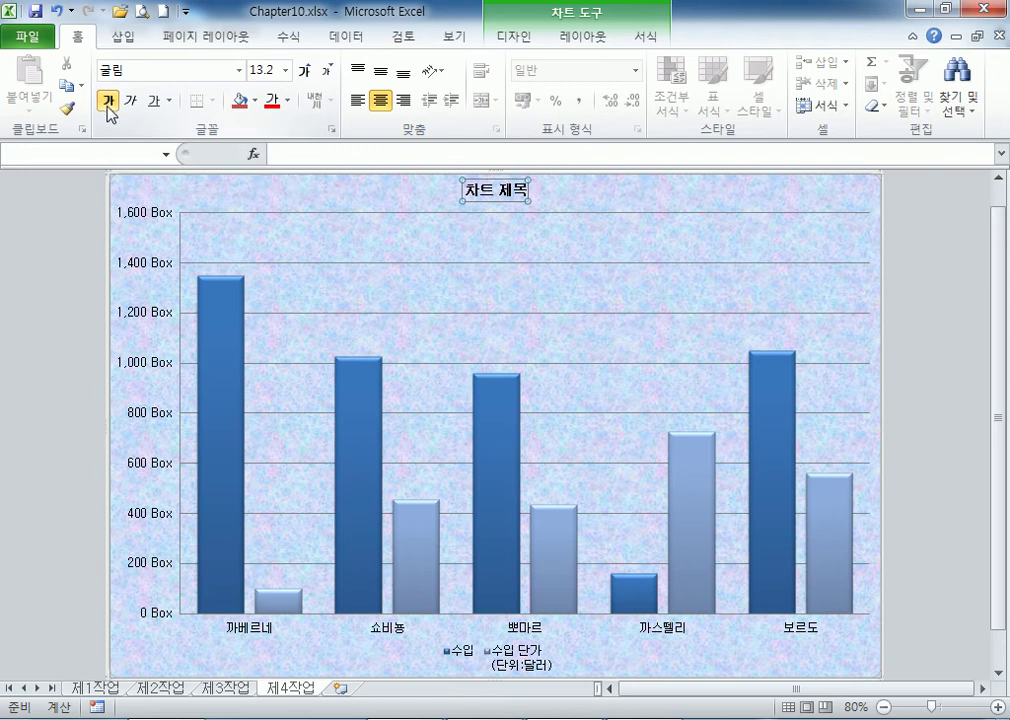
pyautogui.click(286, 72)
pyautogui.click(265, 264)
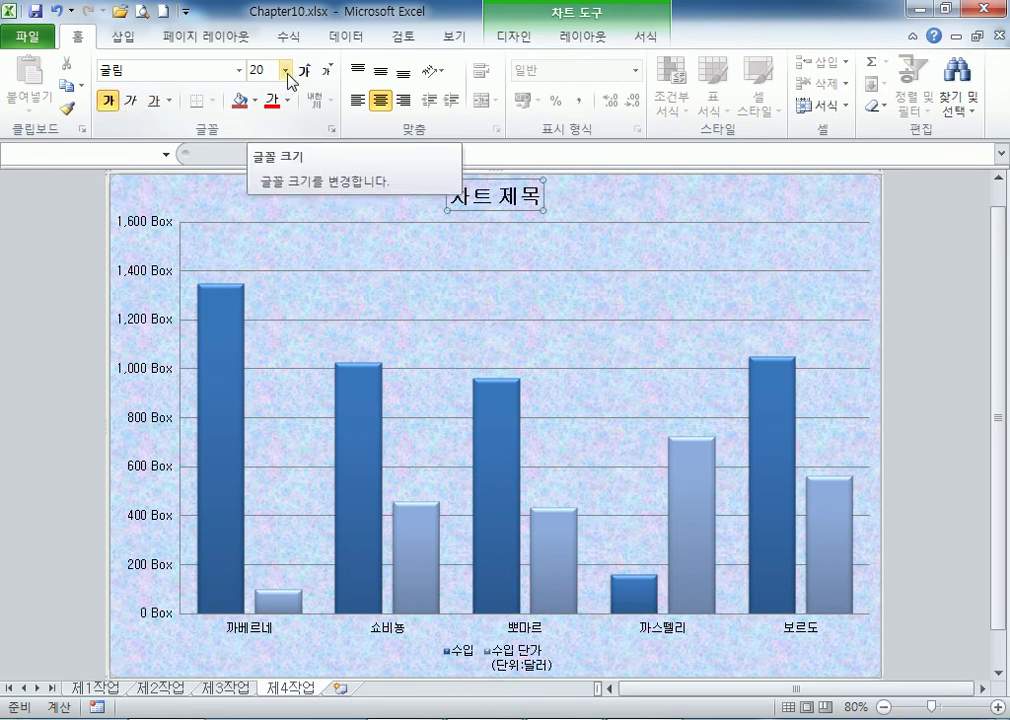
pyautogui.click(506, 199)
pyautogui.doubleClick(528, 200)
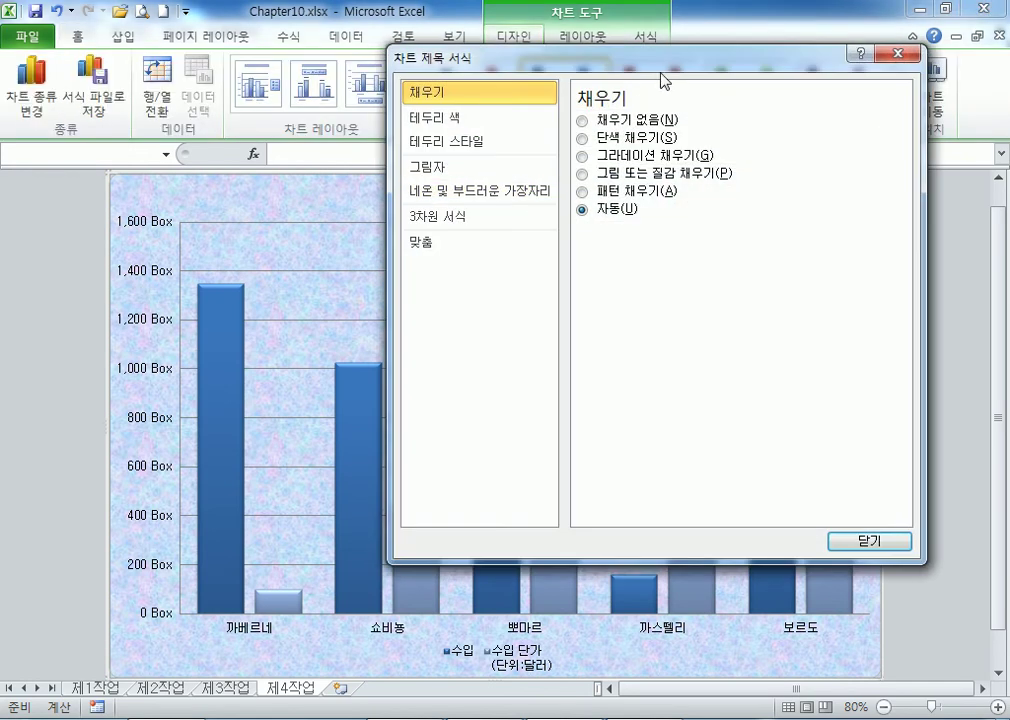
pyautogui.click(886, 60)
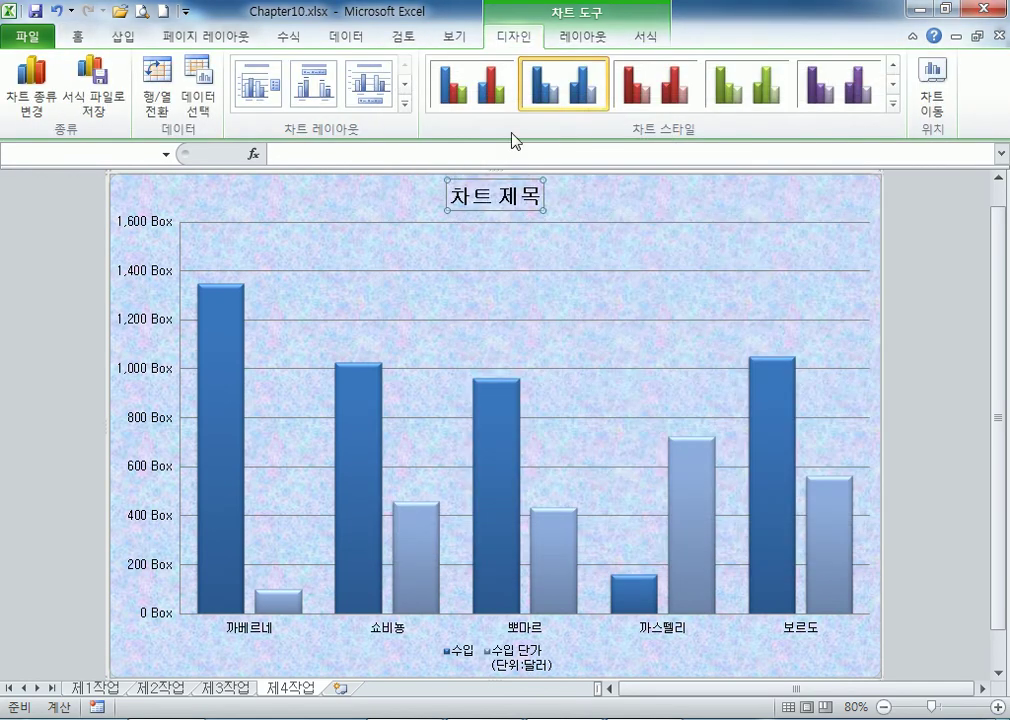
# Apply the glossy aqua (바다색, 강조 5) shape style from the last row of styles to the chart title.
pyautogui.click(582, 42)
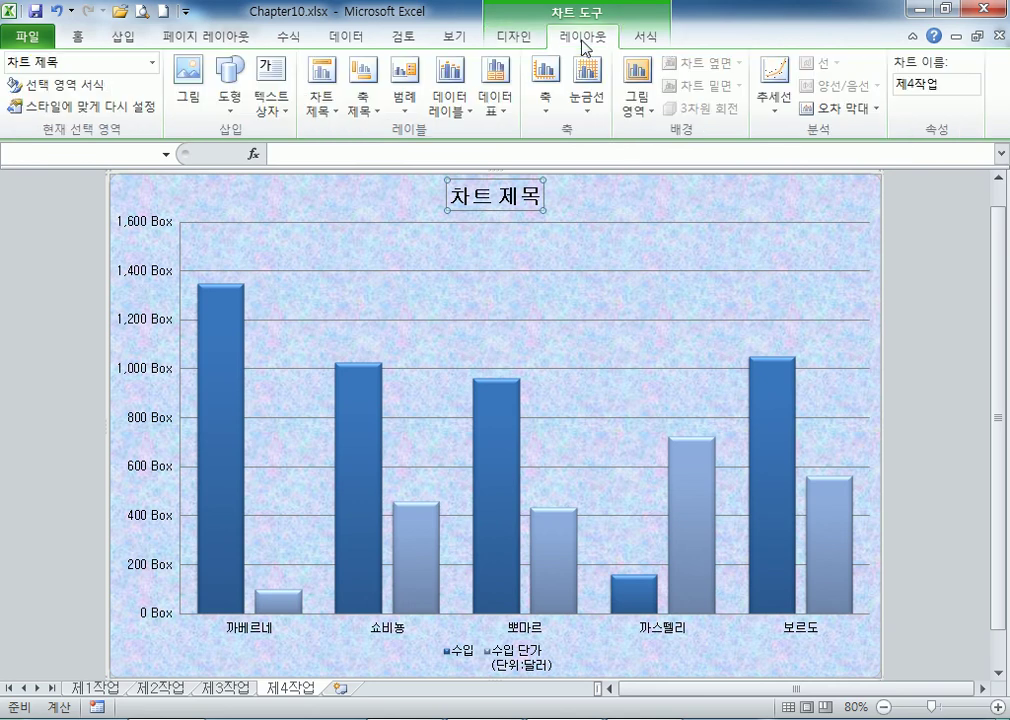
pyautogui.click(645, 42)
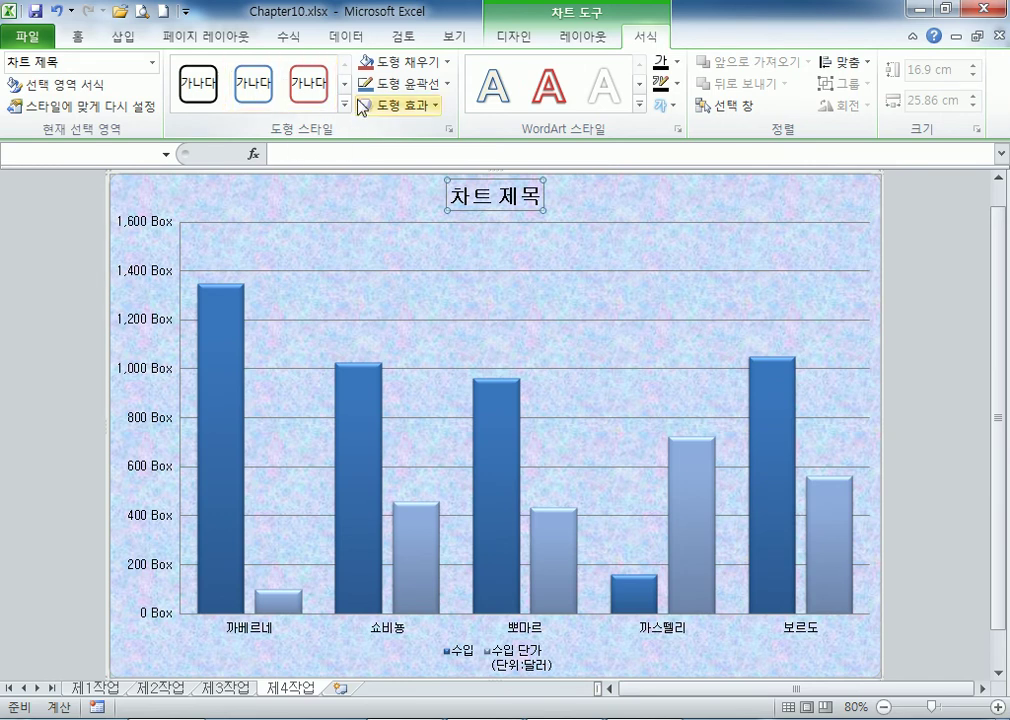
pyautogui.doubleClick(497, 188)
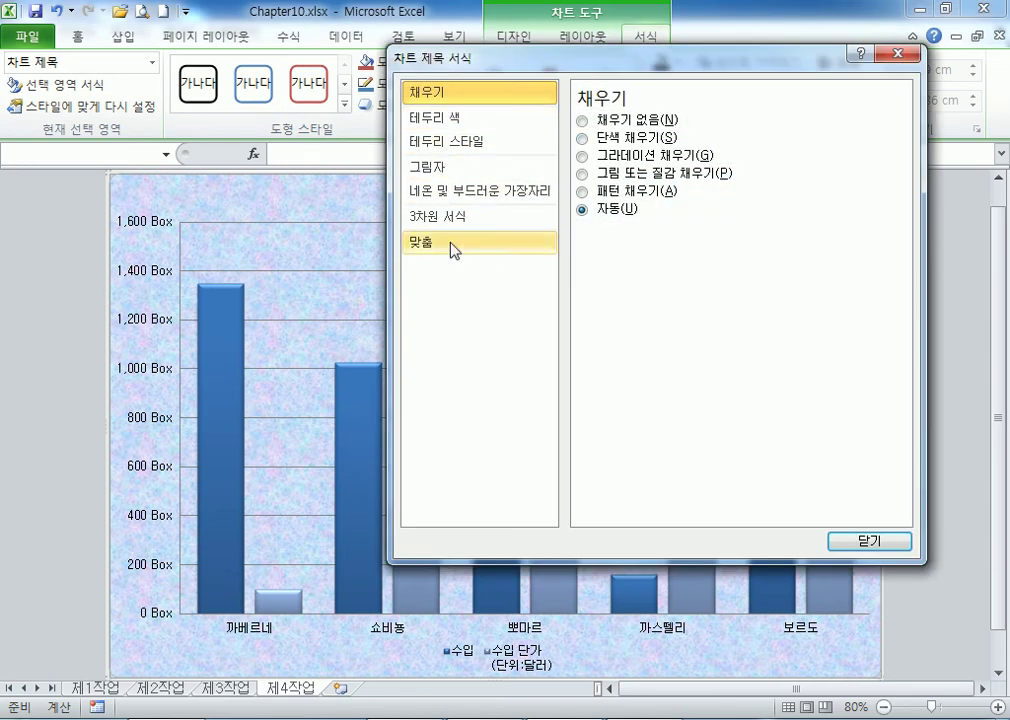
pyautogui.click(898, 52)
pyautogui.click(345, 104)
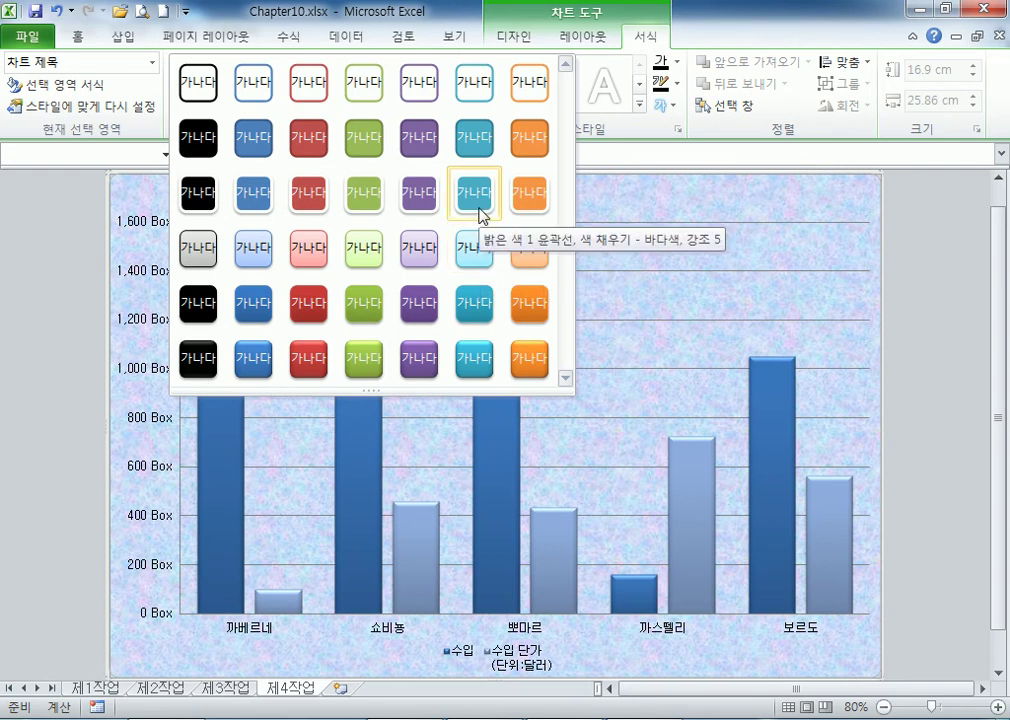
pyautogui.click(477, 366)
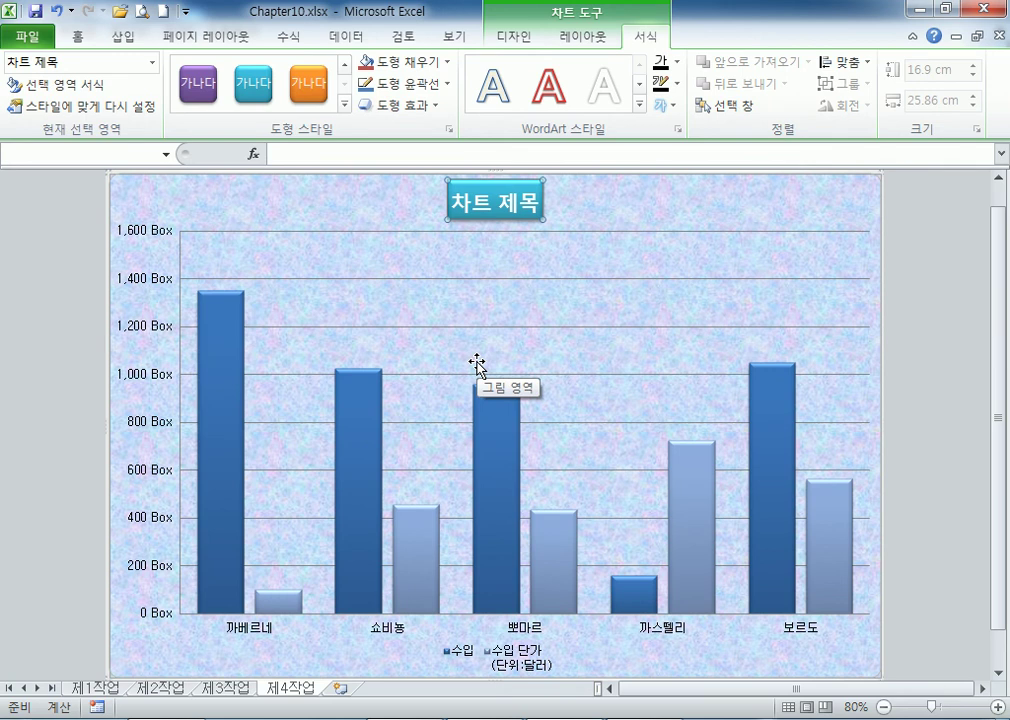
# Replace the chart title text with "레드 와인 브랜드별 수입 현황".
pyautogui.press('F2')
pyautogui.write('레드 와인 브랜드별')
pyautogui.press('Escape')
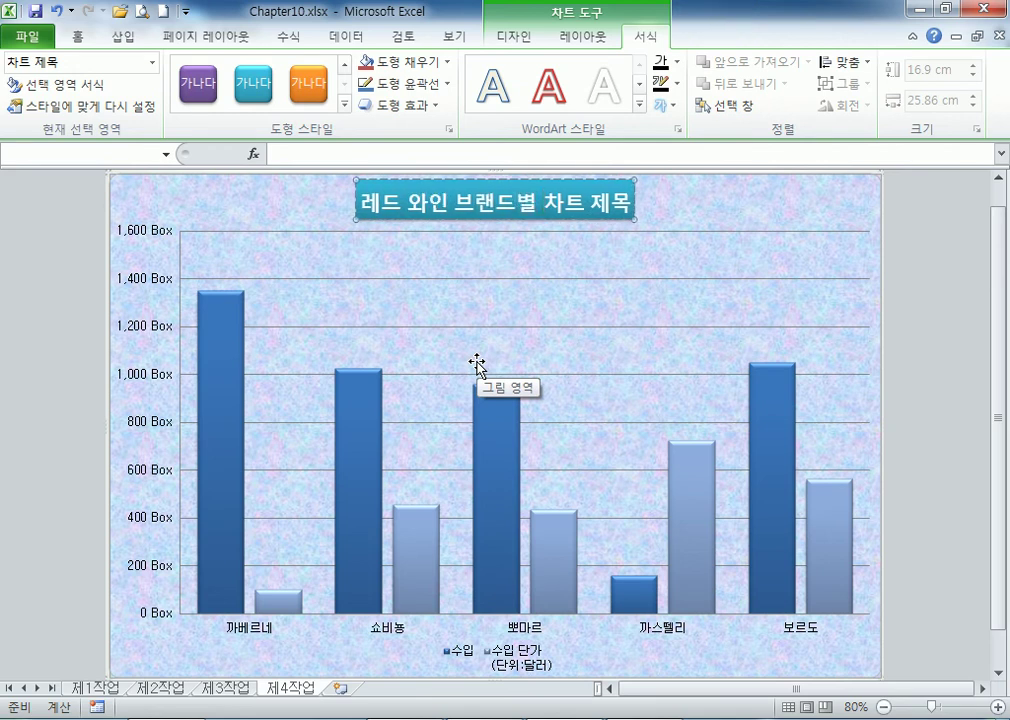
pyautogui.write('수입 현황')
pyautogui.press('Delete')
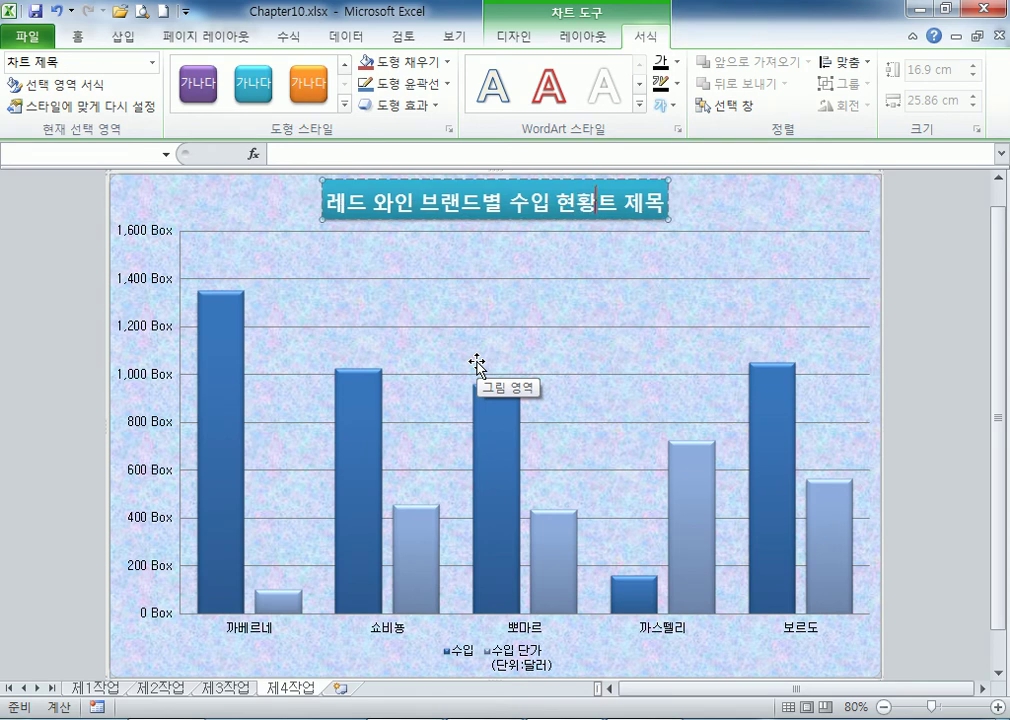
pyautogui.press('Delete')
pyautogui.press('Delete')
pyautogui.press('Delete')
pyautogui.press('Delete')
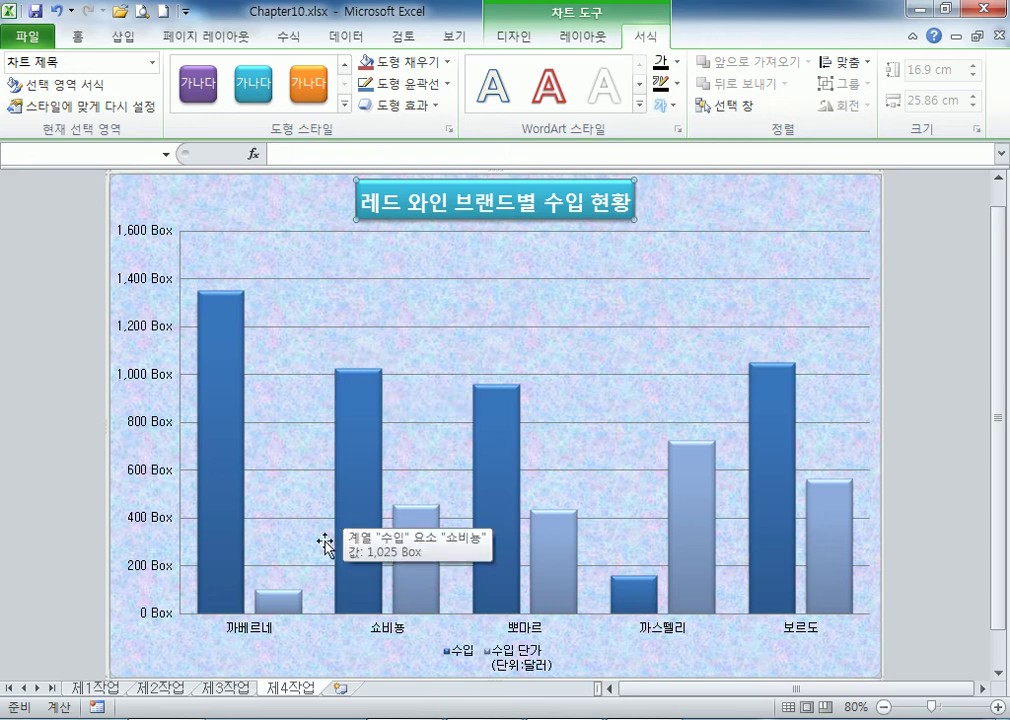
pyautogui.click(224, 479)
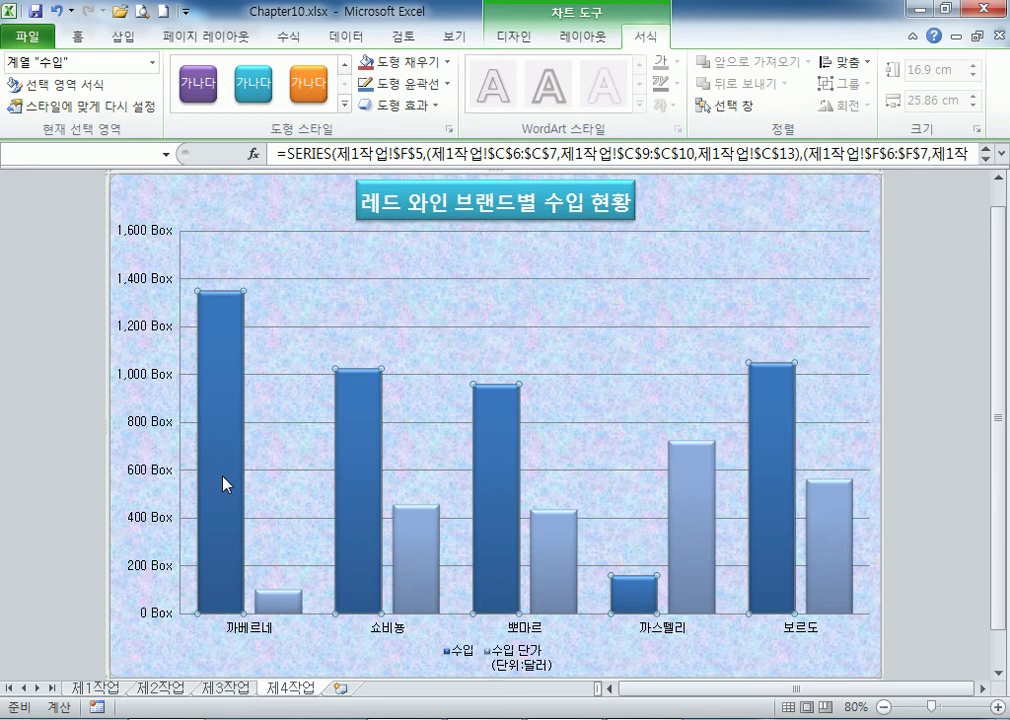
pyautogui.click(272, 601)
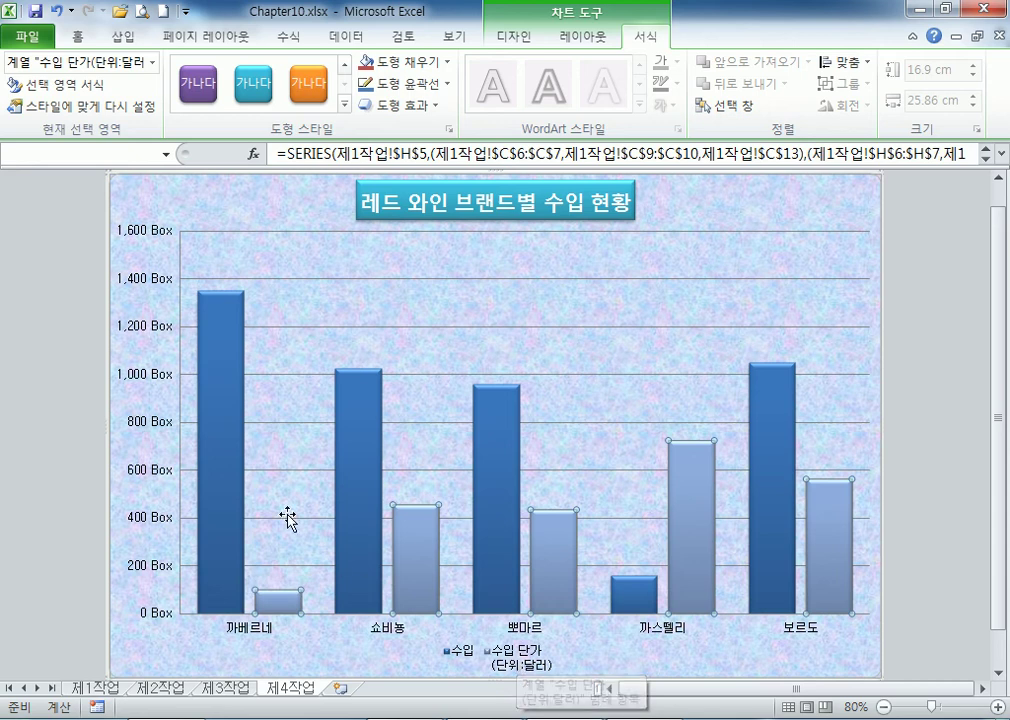
pyautogui.click(214, 377)
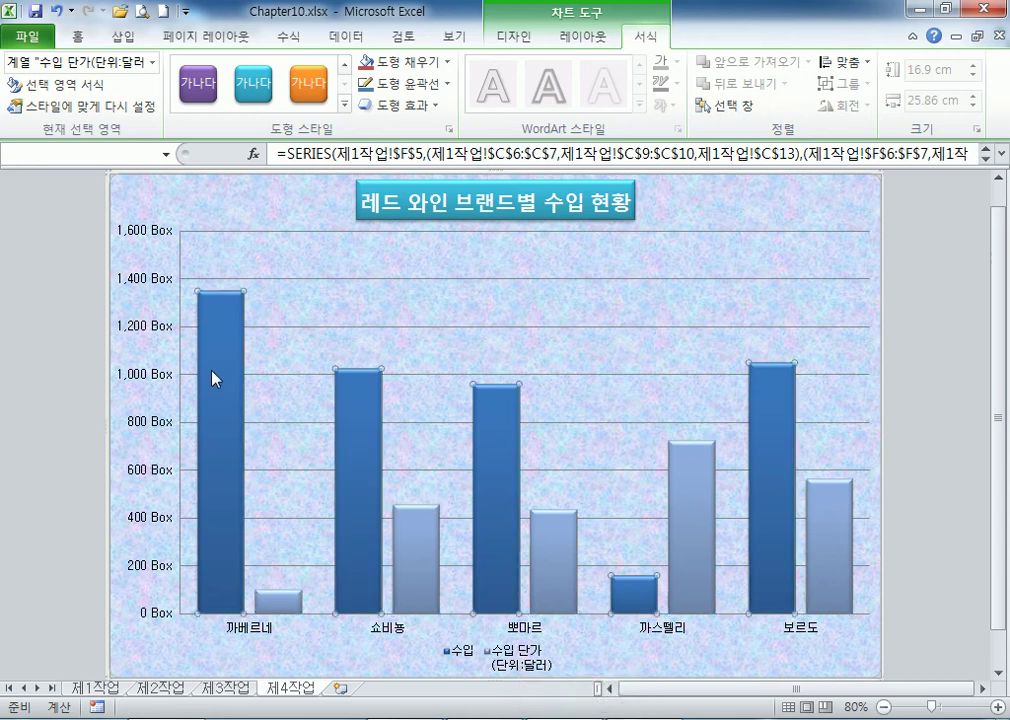
pyautogui.click(272, 605)
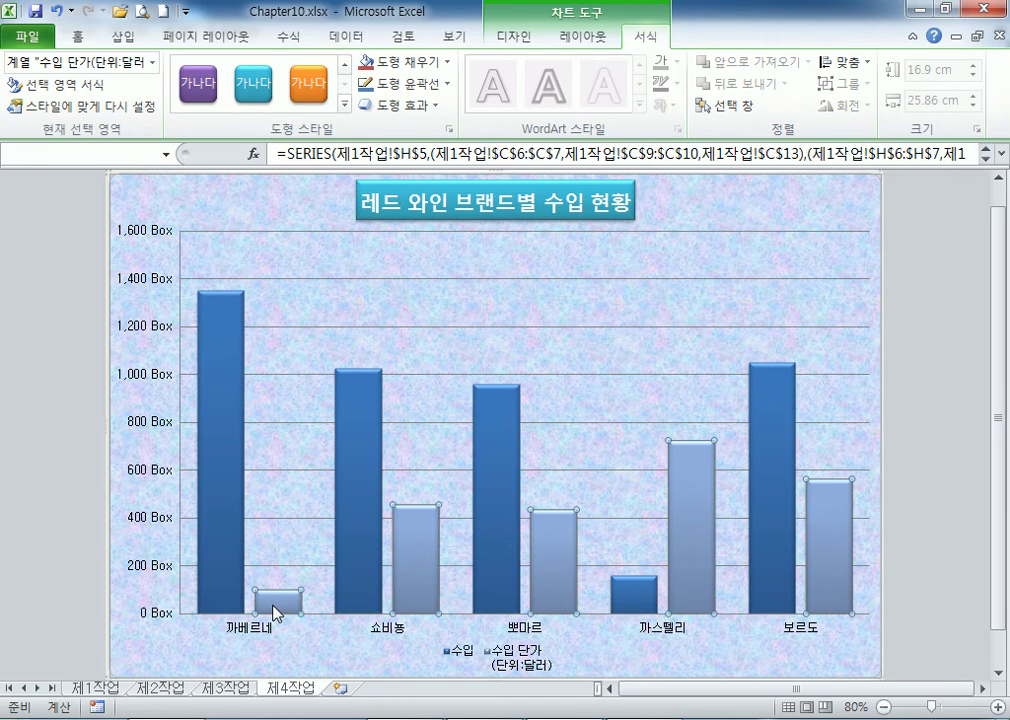
pyautogui.doubleClick(275, 607)
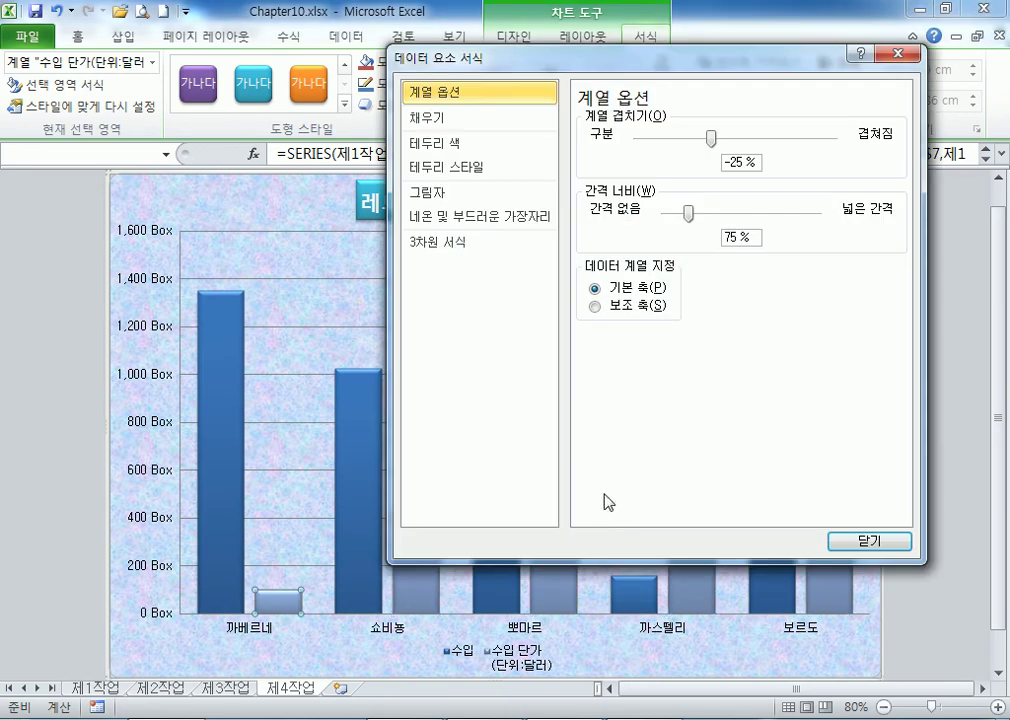
pyautogui.click(890, 541)
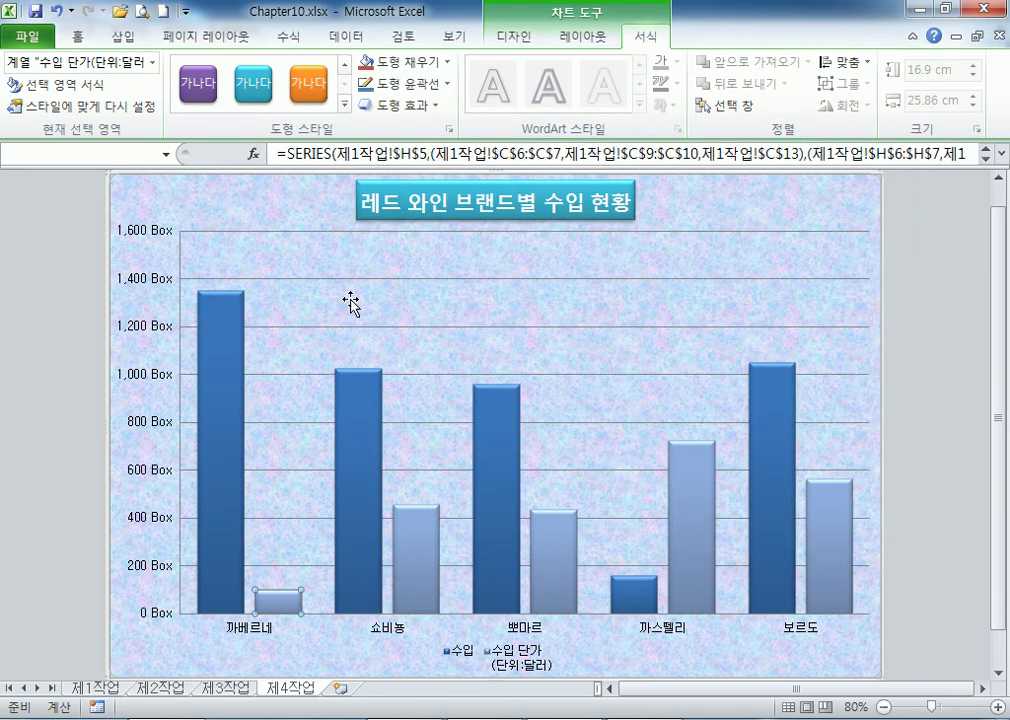
pyautogui.click(285, 586)
pyautogui.click(228, 332)
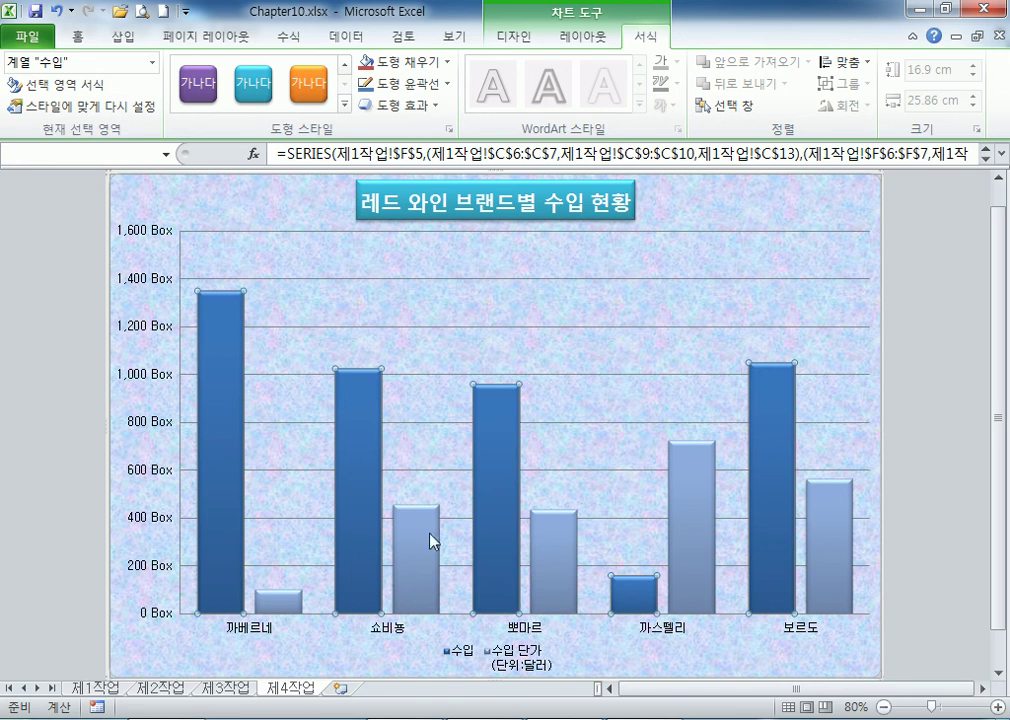
# Try assigning the 수입 단가(단위:달러) series to the secondary axis (보조 축), and undo it.
pyautogui.moveTo(428, 541)
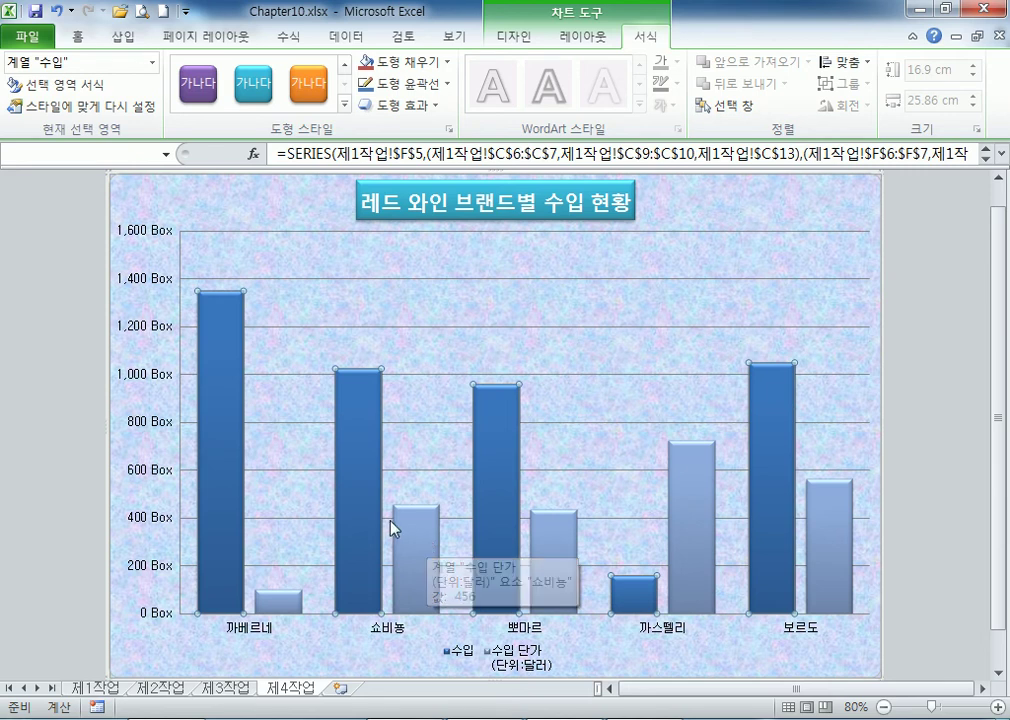
pyautogui.doubleClick(417, 532)
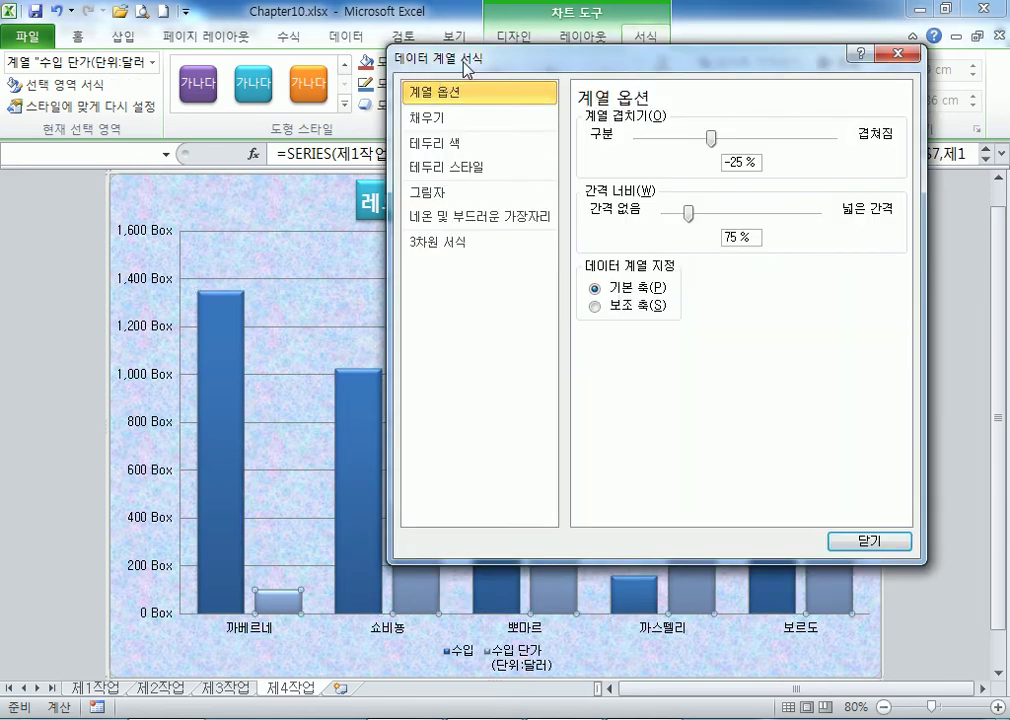
pyautogui.click(596, 307)
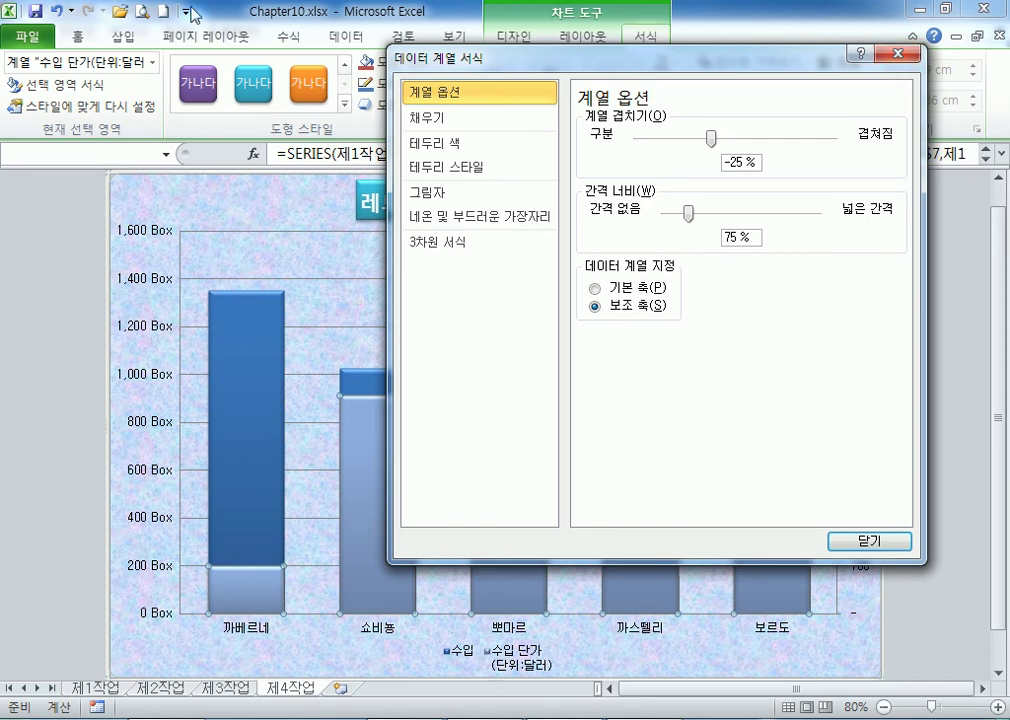
pyautogui.click(55, 11)
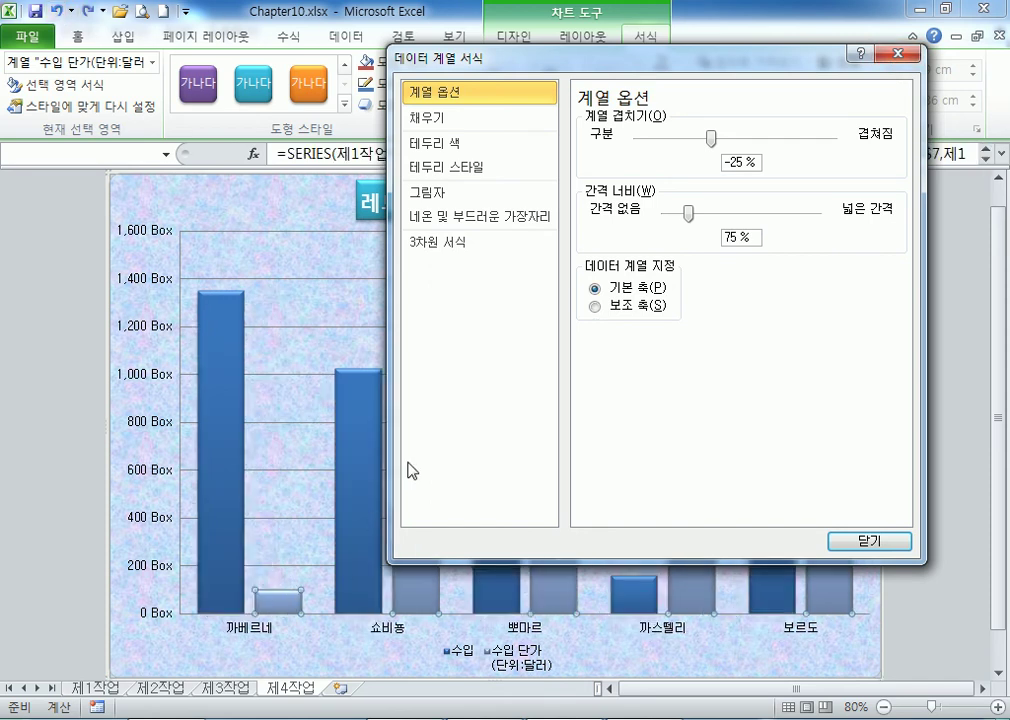
pyautogui.moveTo(530, 55); pyautogui.dragTo(698, 193)
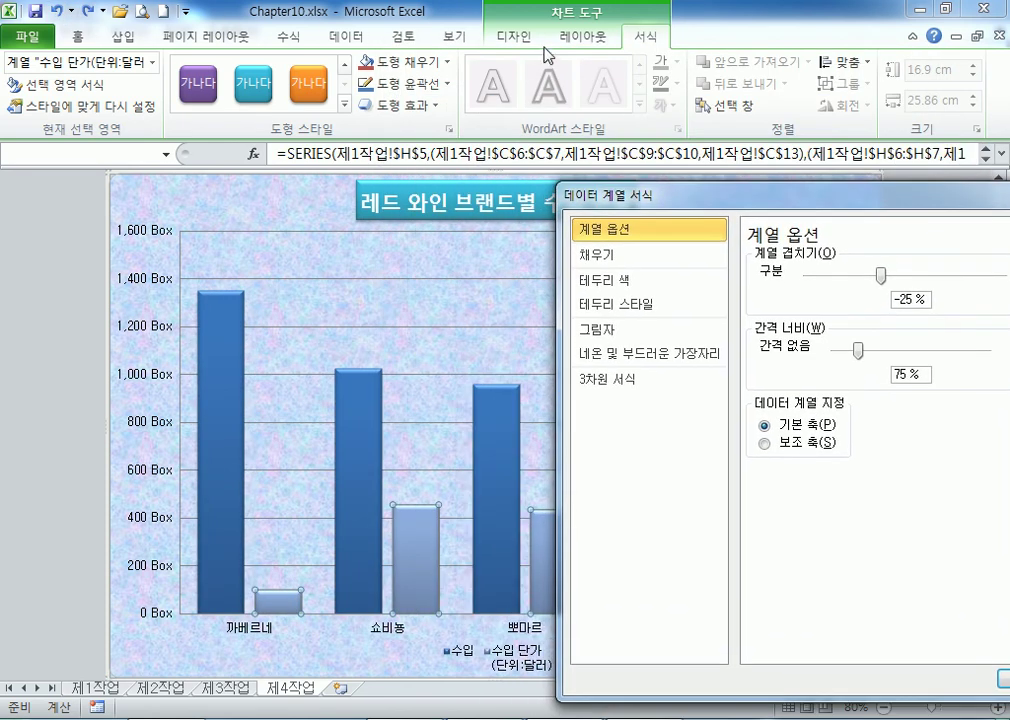
pyautogui.click(530, 38)
pyautogui.click(33, 90)
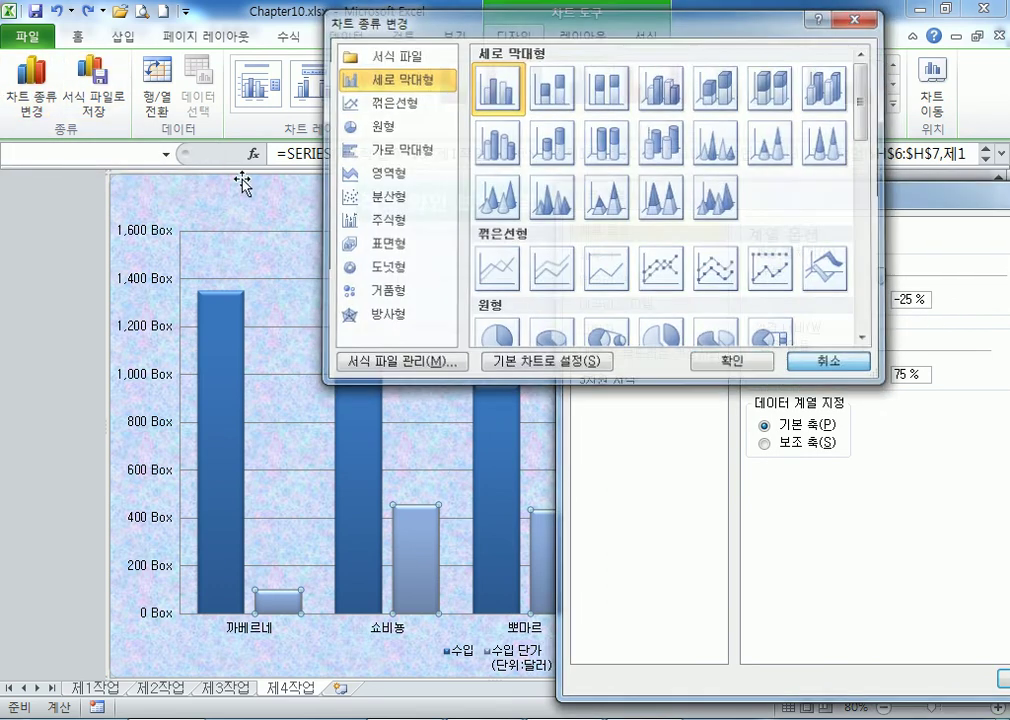
pyautogui.click(842, 367)
# Plot the 수입 단가(단위:달러) data series on the secondary axis (보조 축).
pyautogui.moveTo(590, 196); pyautogui.dragTo(505, 48)
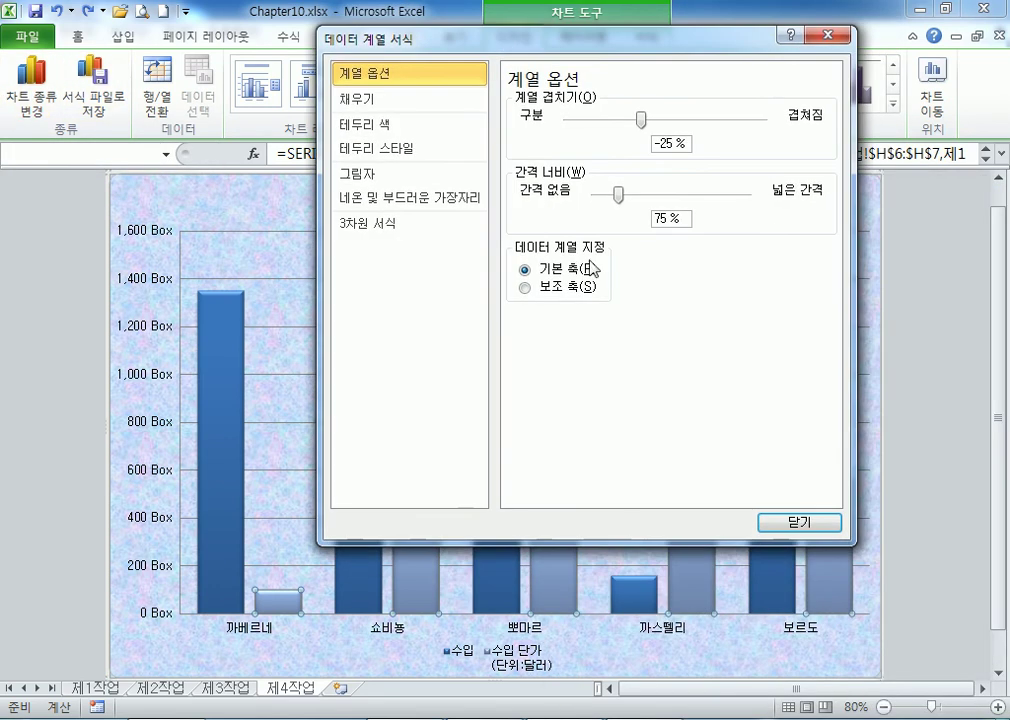
pyautogui.click(525, 287)
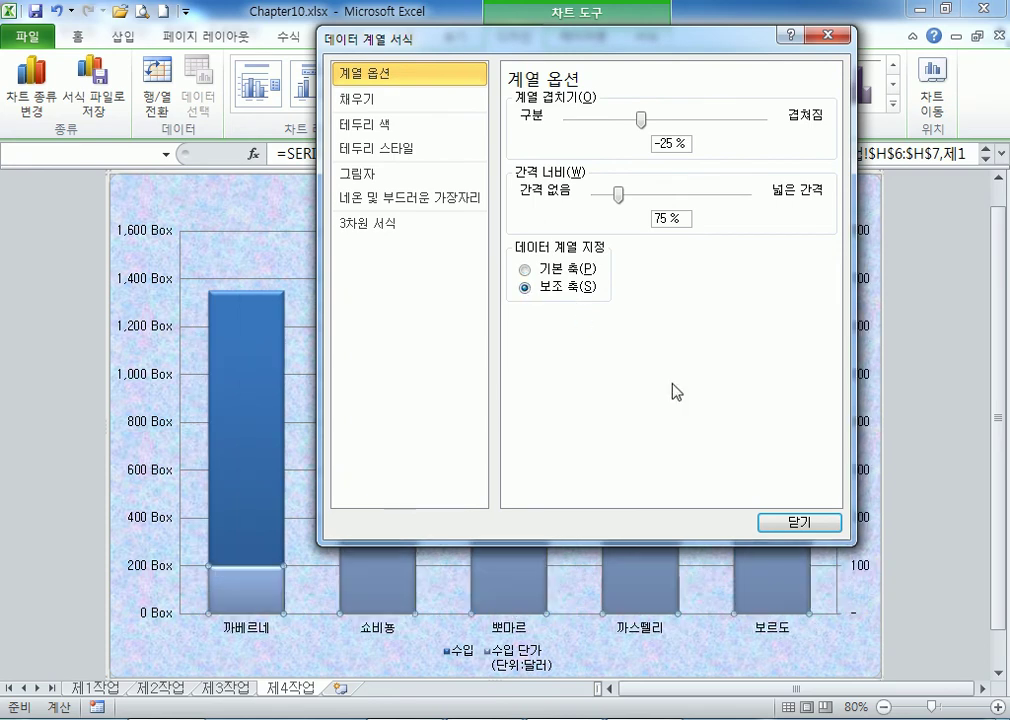
pyautogui.moveTo(402, 45); pyautogui.dragTo(374, 71)
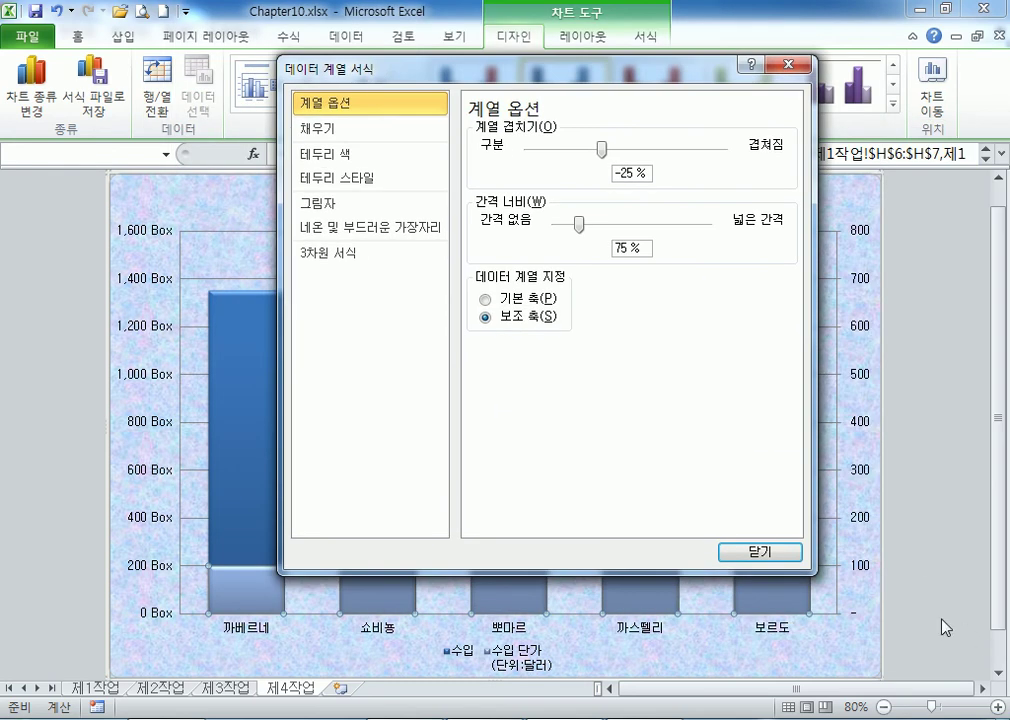
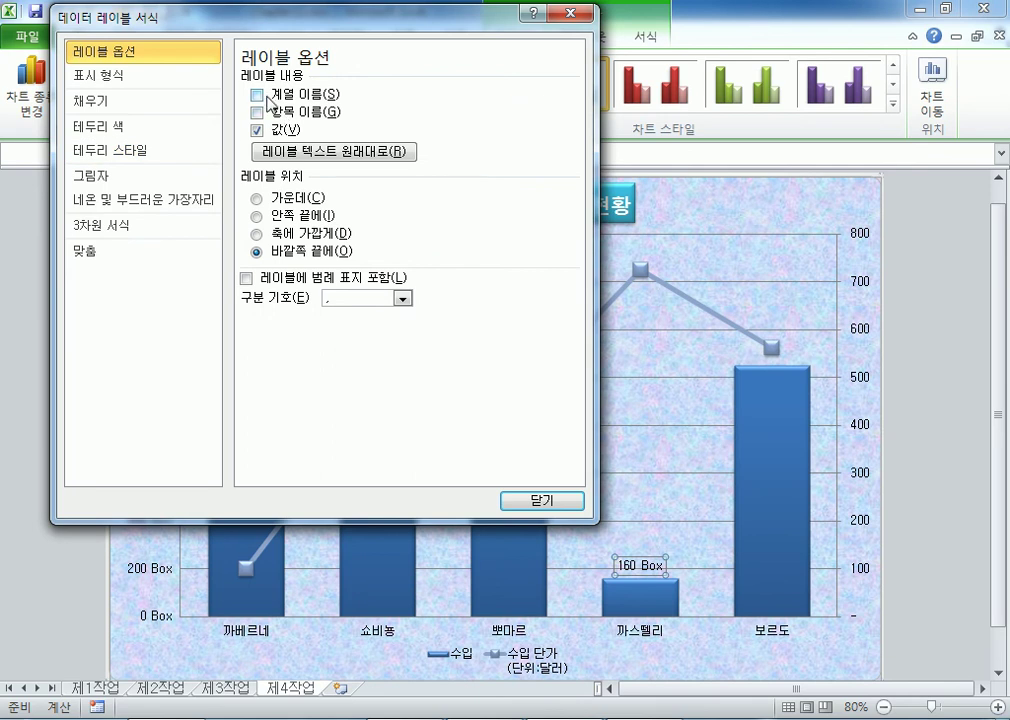
# Add the series name to the 까스뗄리 data label of the 수입 series, separated by a new line (줄 바꿈).
pyautogui.click(258, 96)
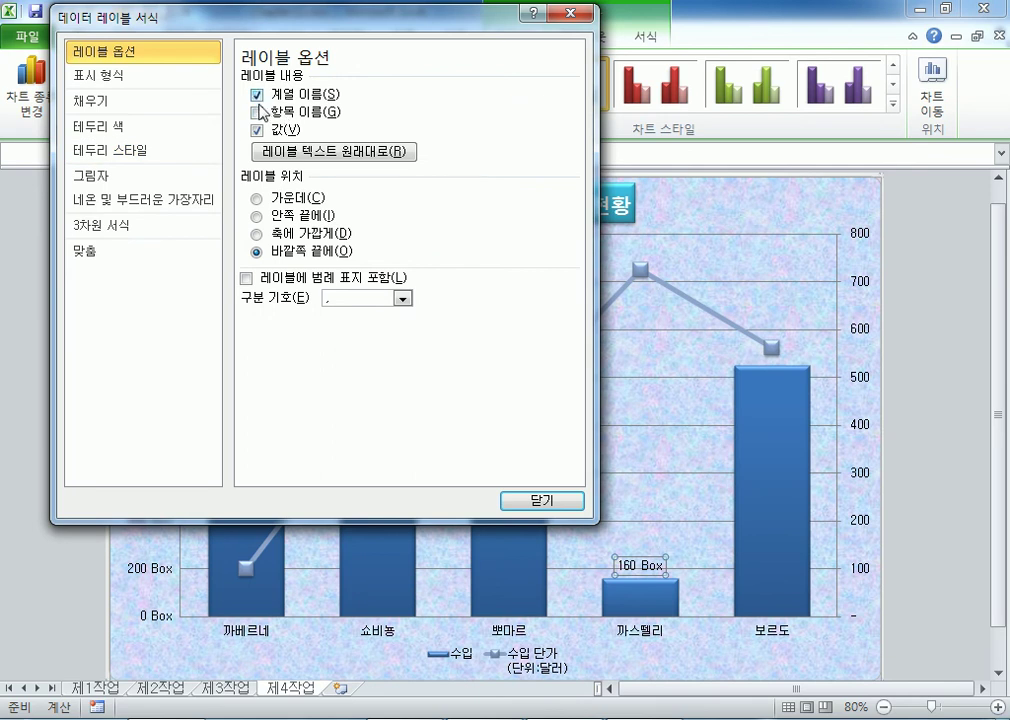
pyautogui.click(392, 298)
pyautogui.click(392, 364)
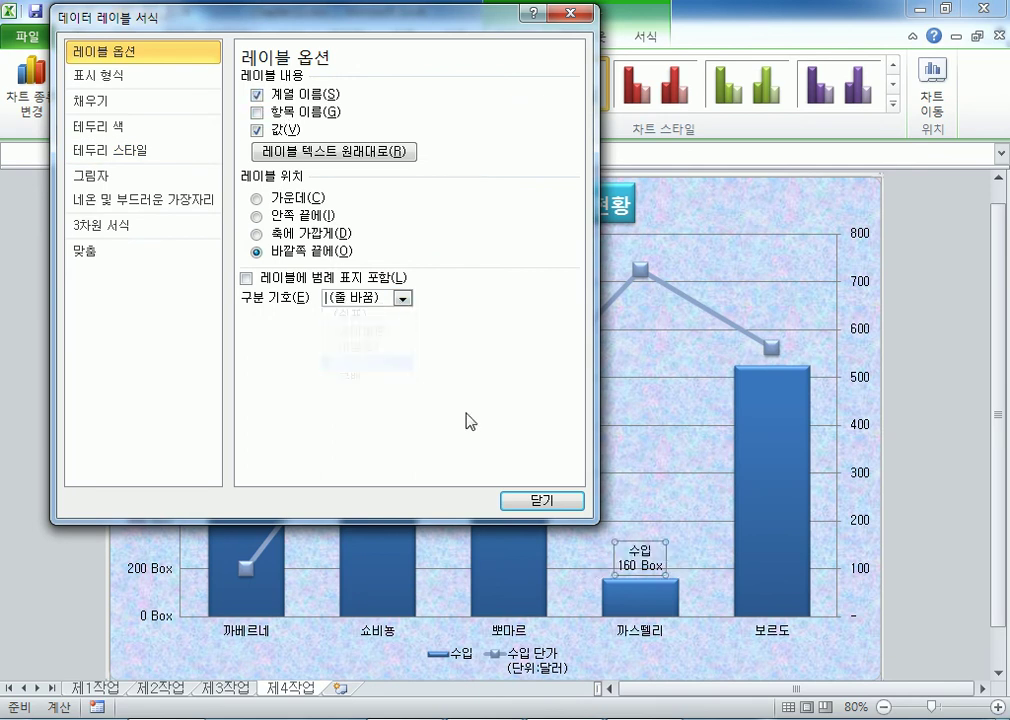
pyautogui.click(538, 499)
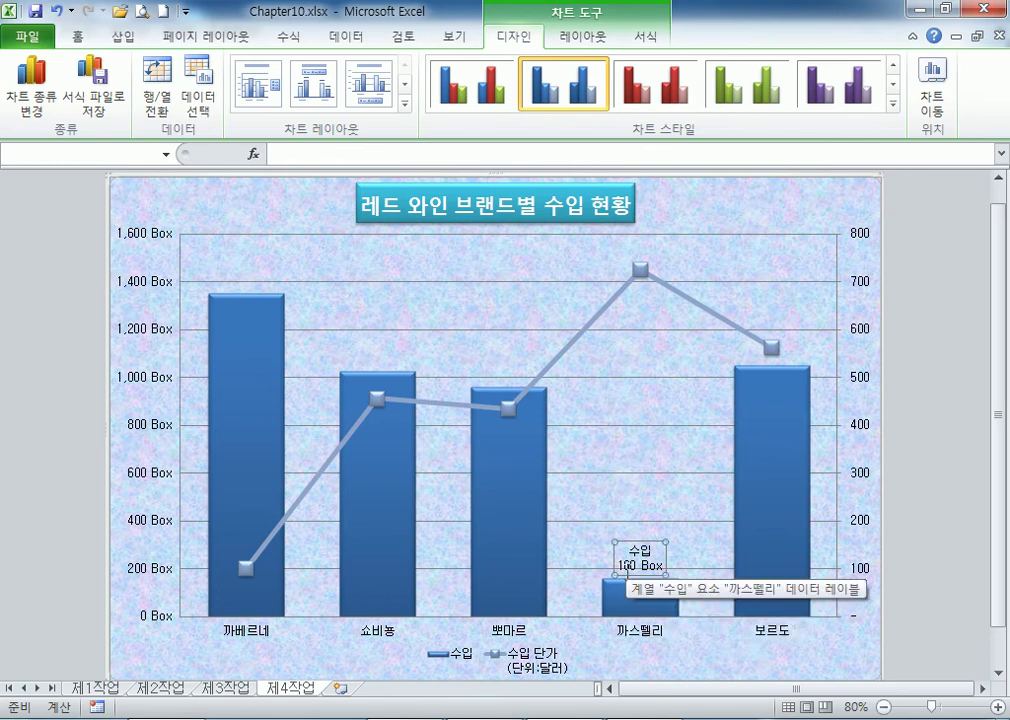
pyautogui.click(385, 465)
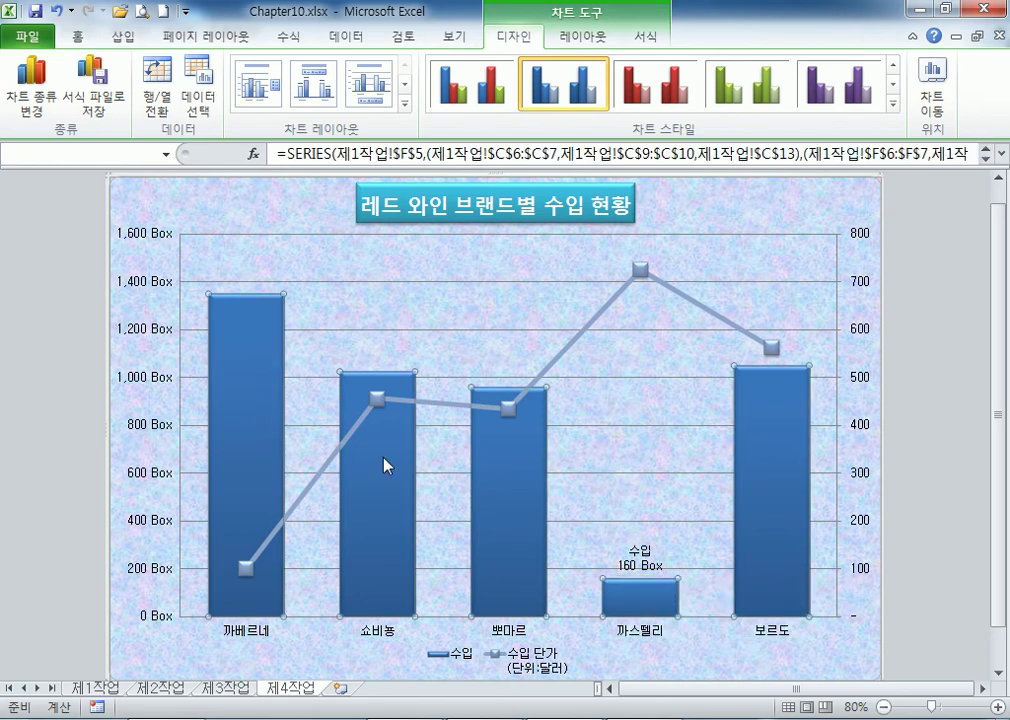
pyautogui.click(492, 477)
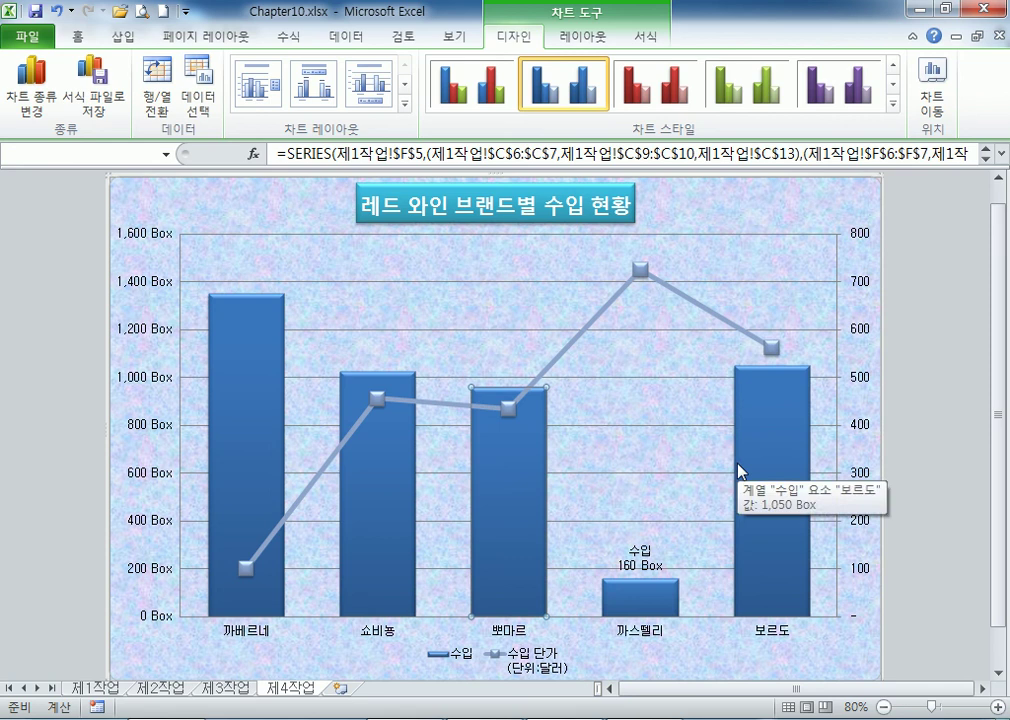
pyautogui.click(275, 220)
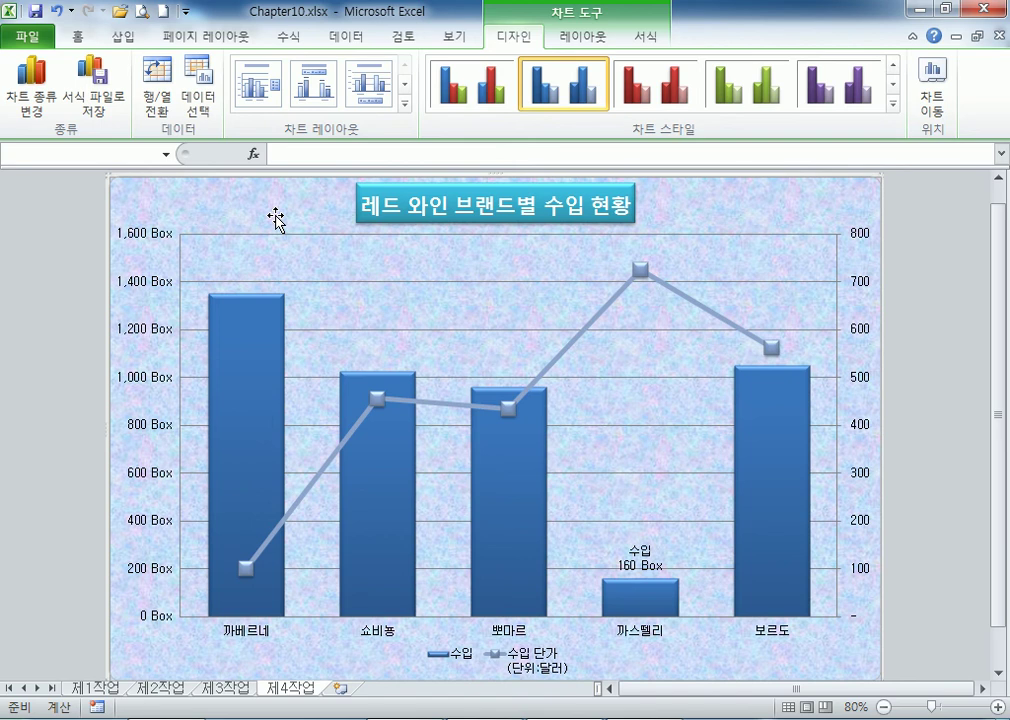
pyautogui.click(354, 283)
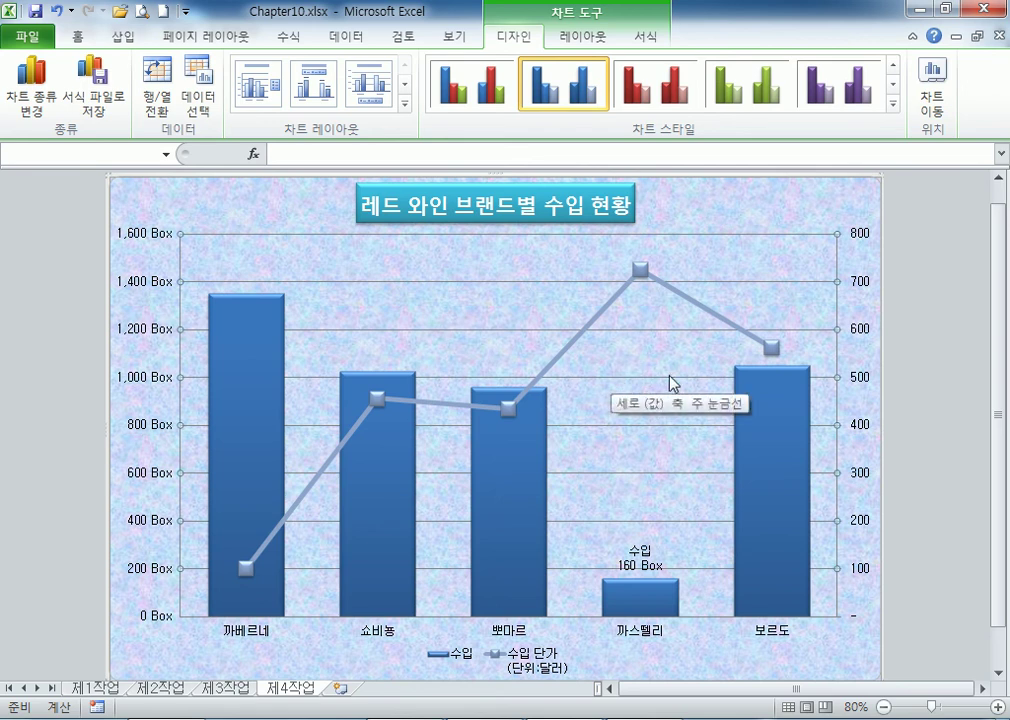
pyautogui.click(487, 289)
pyautogui.doubleClick(487, 289)
pyautogui.moveTo(354, 23); pyautogui.dragTo(654, 27)
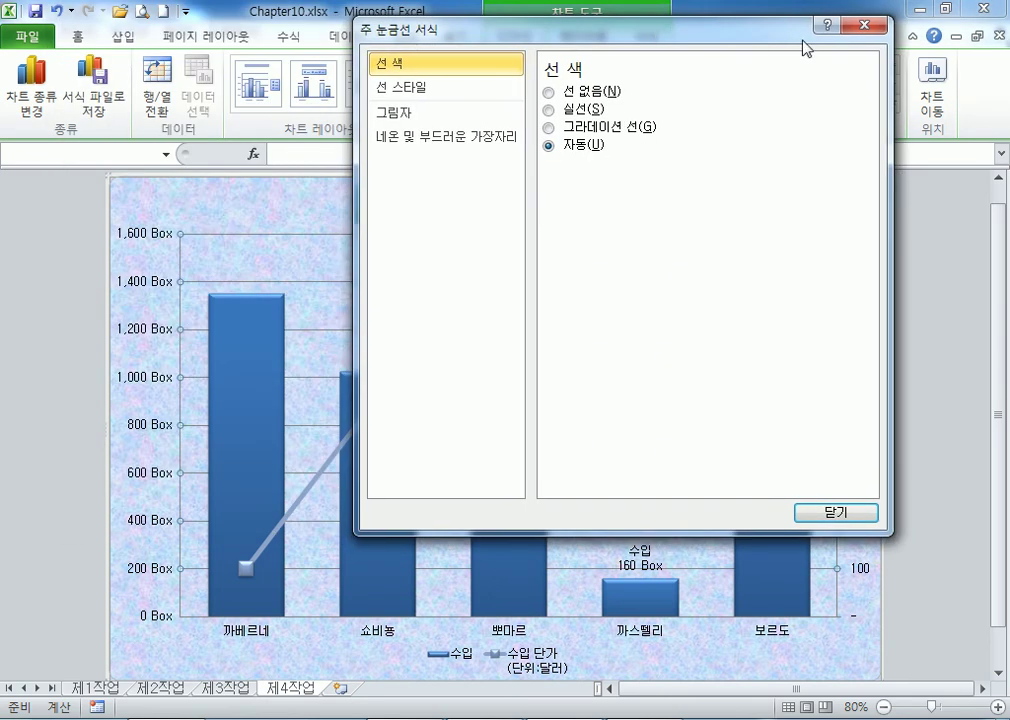
pyautogui.press('Escape')
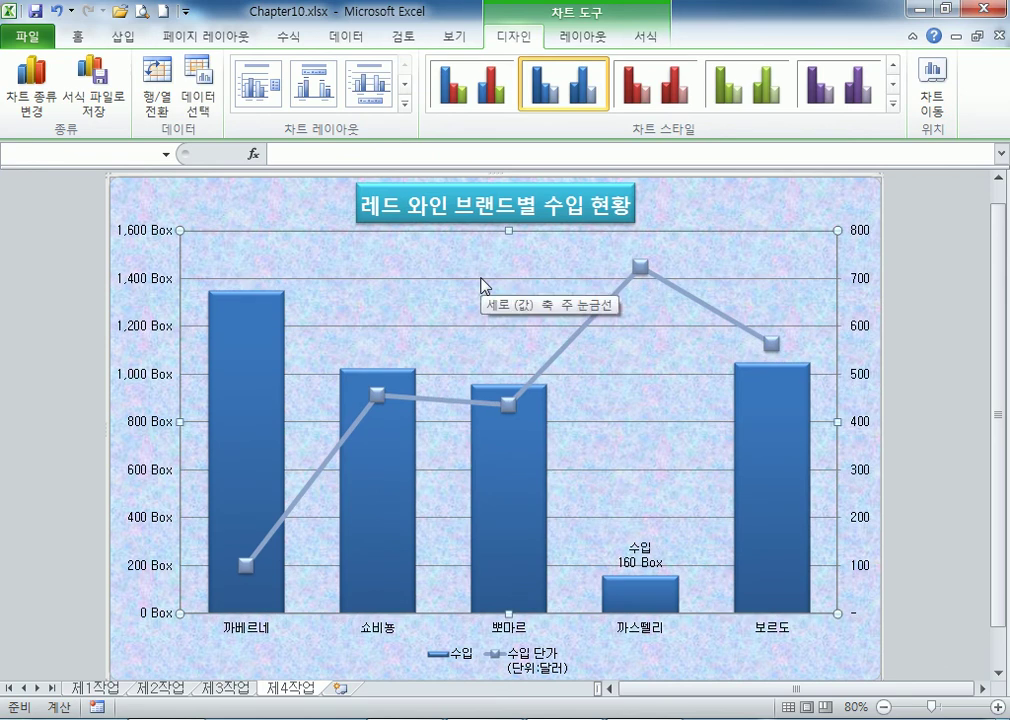
pyautogui.moveTo(514, 308); pyautogui.dragTo(514, 311)
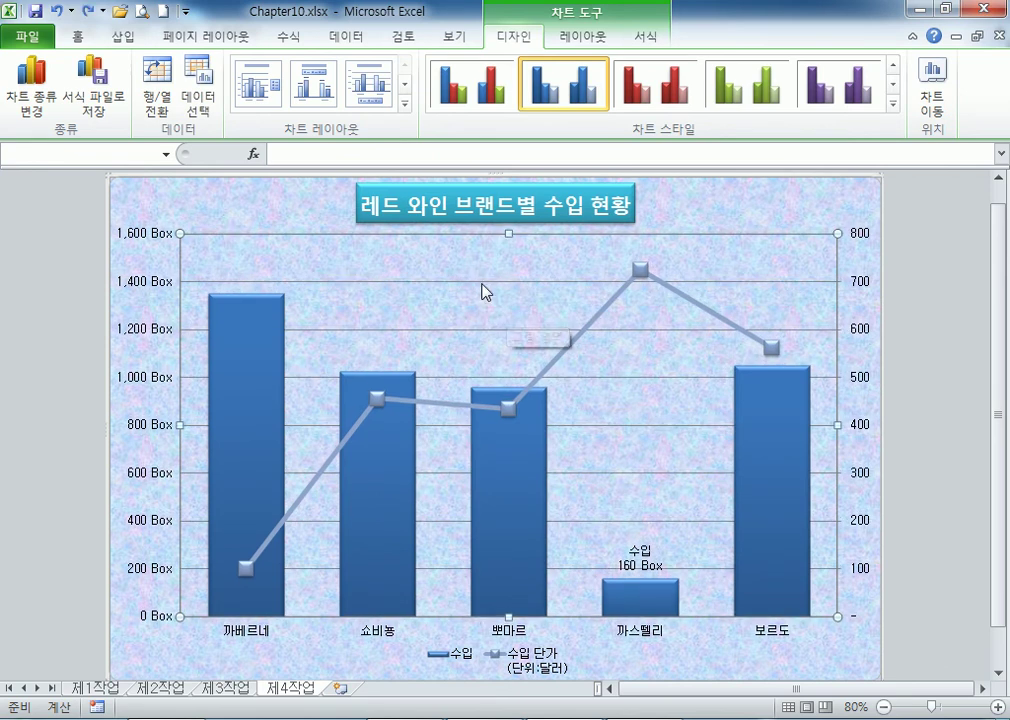
# Format the vertical axis major gridlines (주 눈금선) with the short dashed line as their dash type (대시 종류).
pyautogui.doubleClick(480, 289)
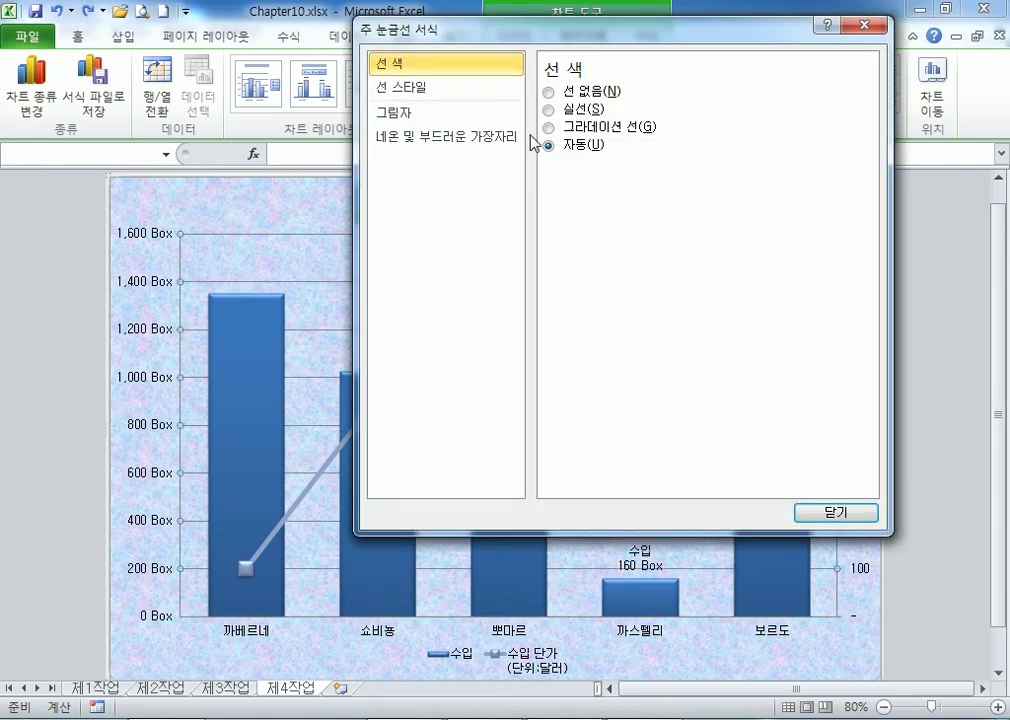
pyautogui.click(865, 28)
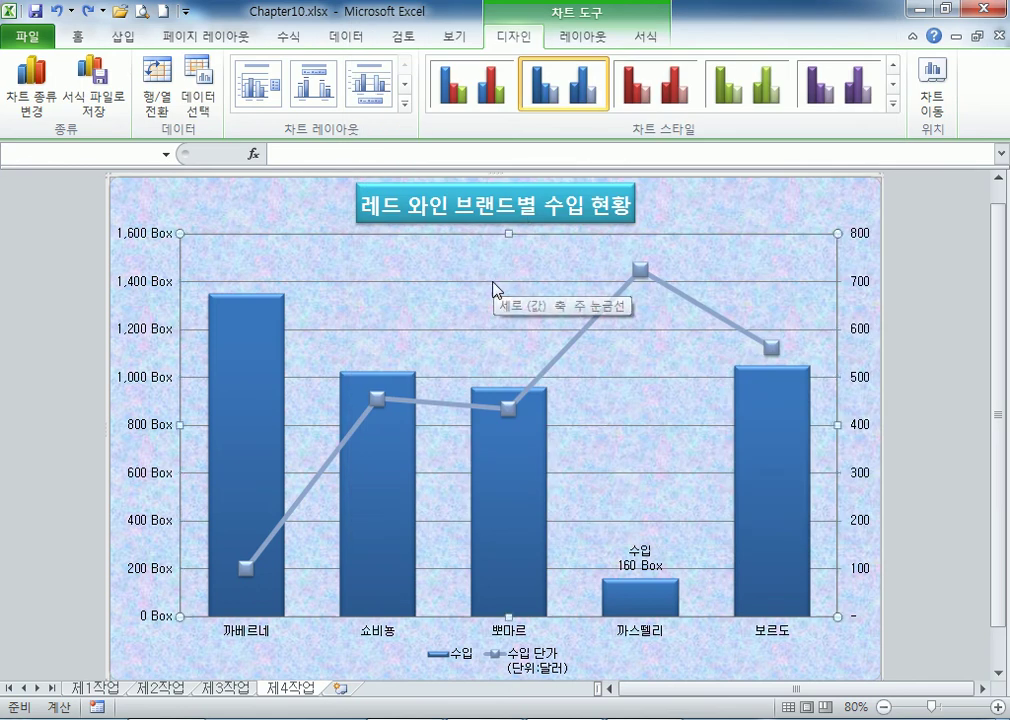
pyautogui.click(494, 281)
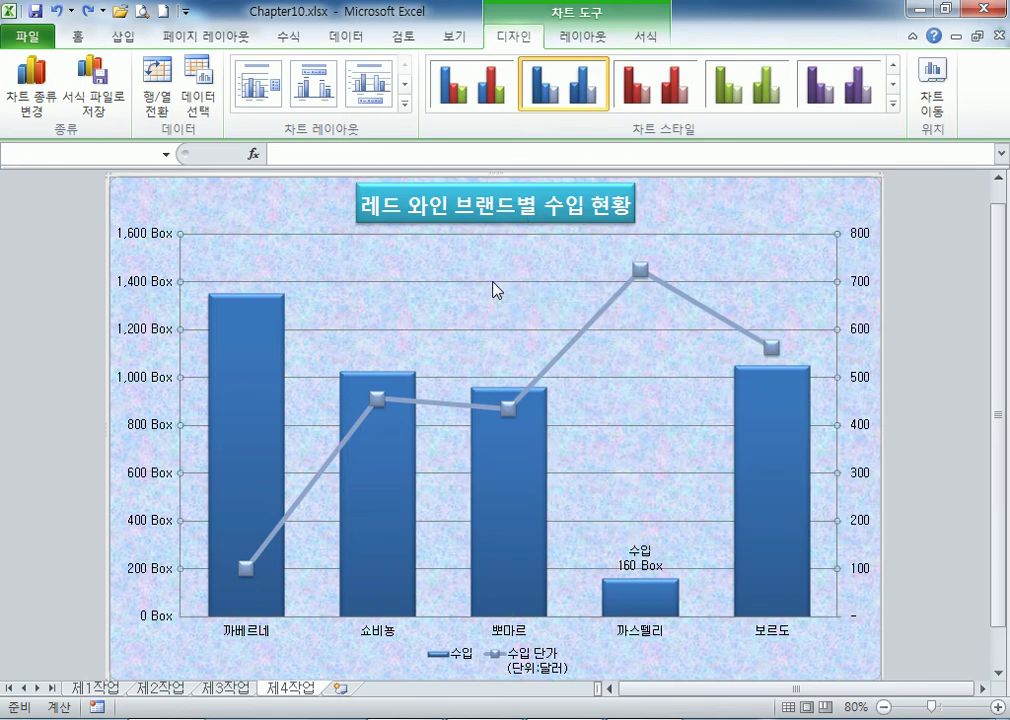
pyautogui.doubleClick(494, 289)
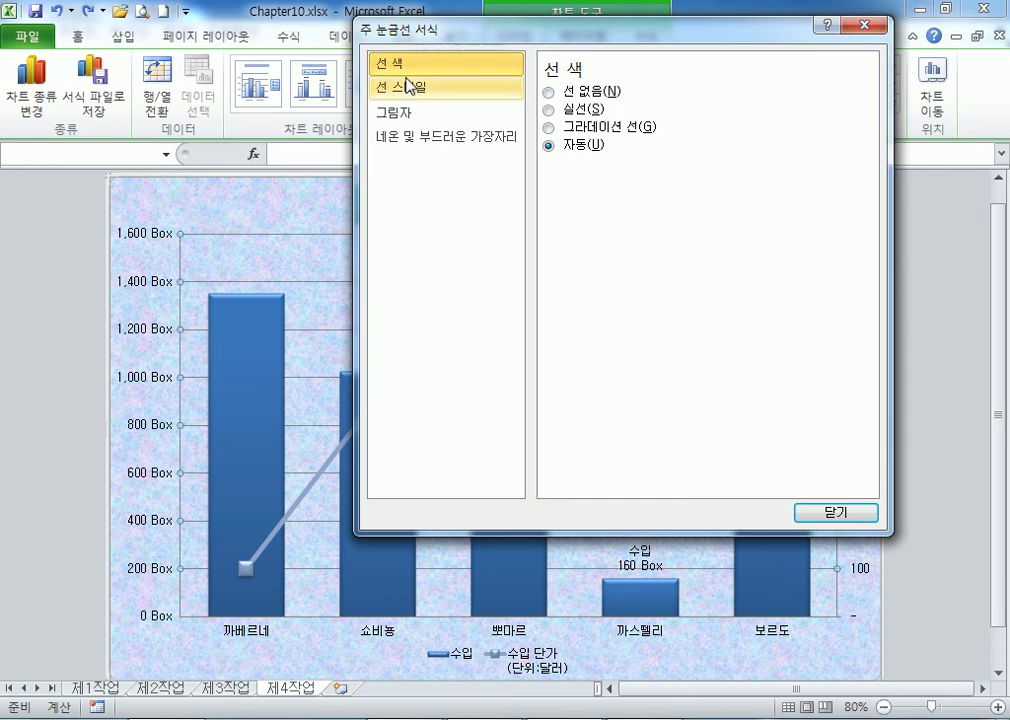
pyautogui.click(399, 92)
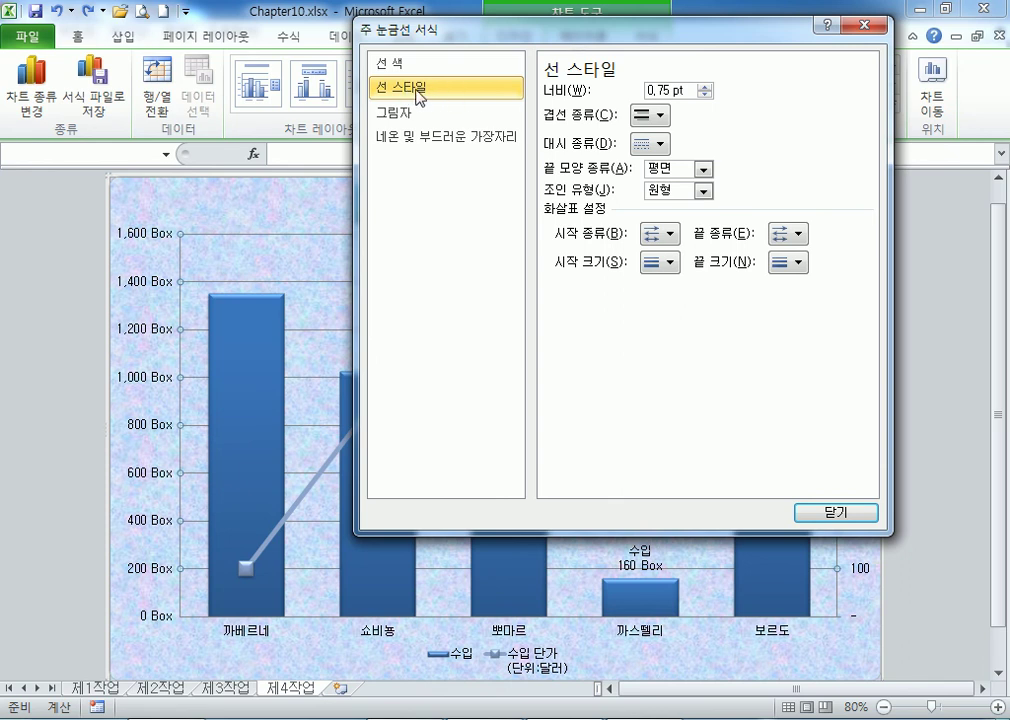
pyautogui.click(662, 145)
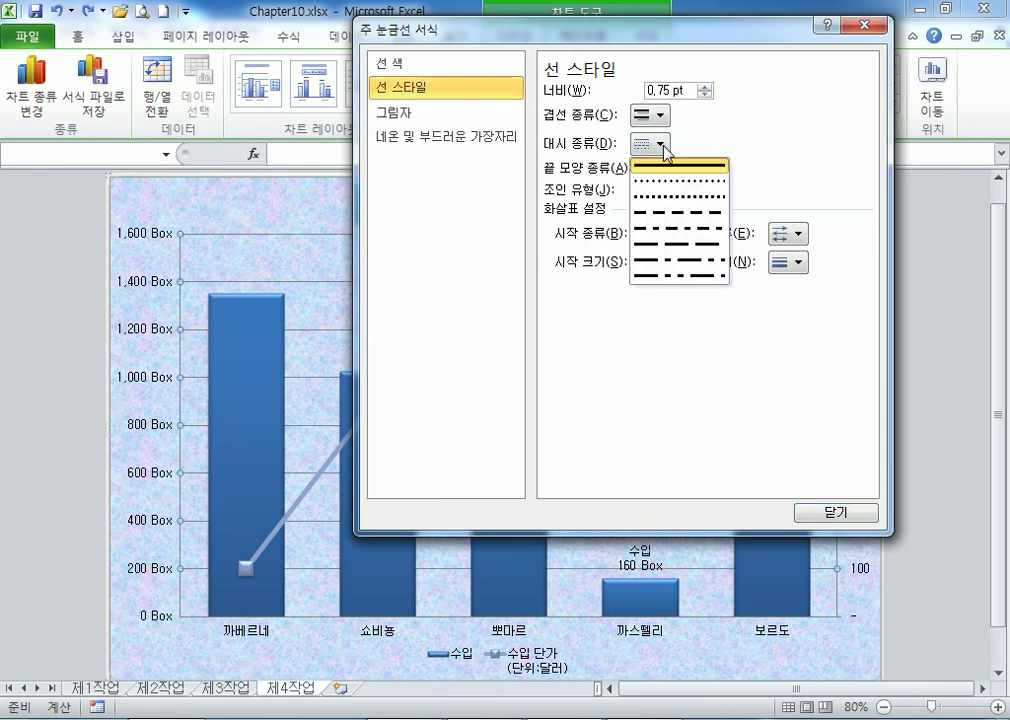
pyautogui.click(674, 213)
pyautogui.click(655, 145)
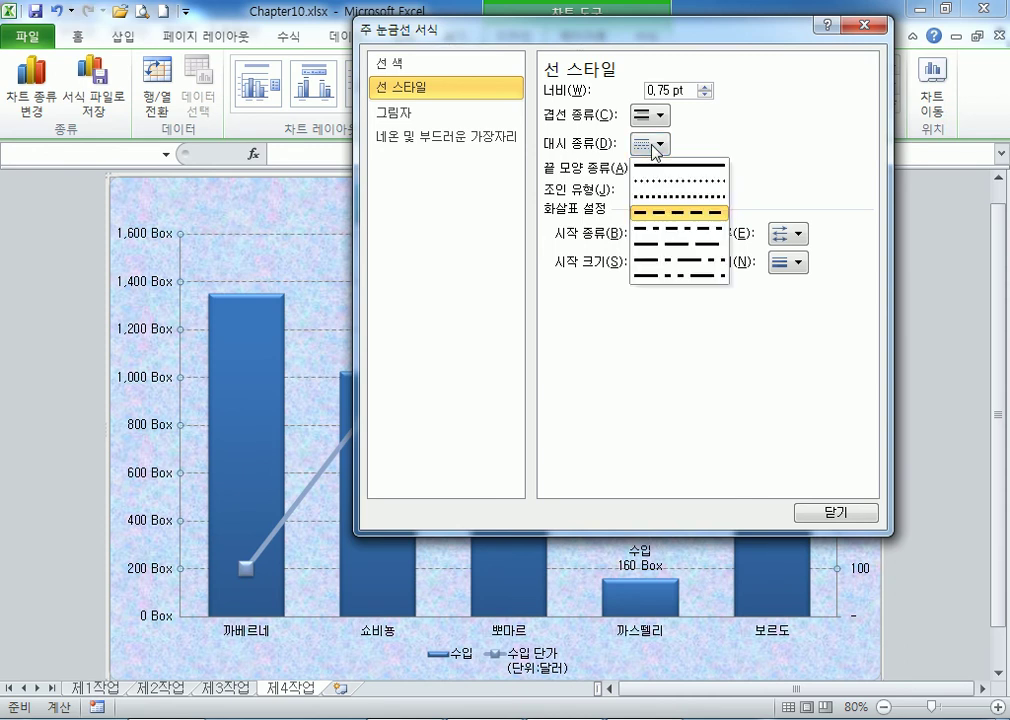
pyautogui.click(674, 214)
pyautogui.click(836, 514)
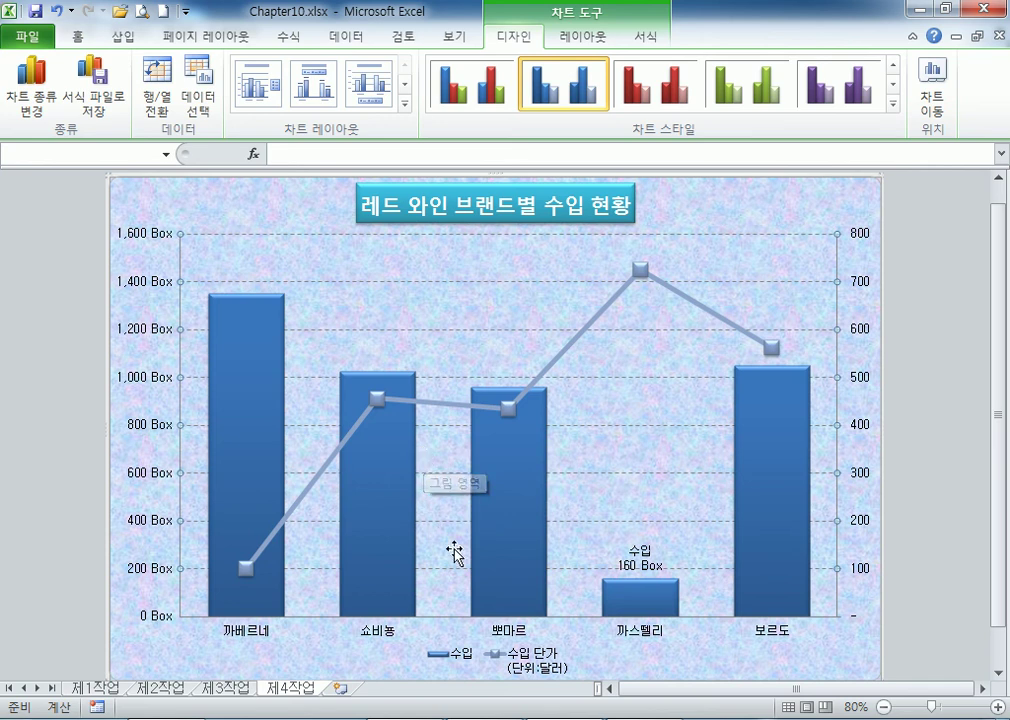
# Try moving the legend into the upper right of the plot area, and undo the move.
pyautogui.click(533, 676)
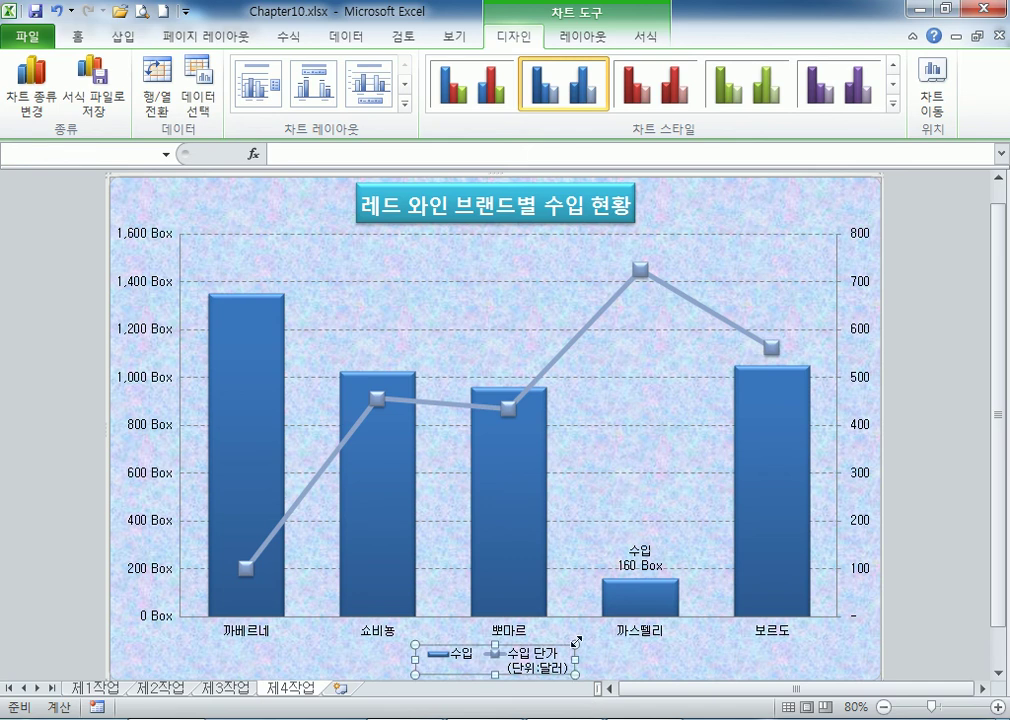
pyautogui.click(600, 670)
pyautogui.click(558, 666)
pyautogui.moveTo(558, 652); pyautogui.dragTo(742, 243)
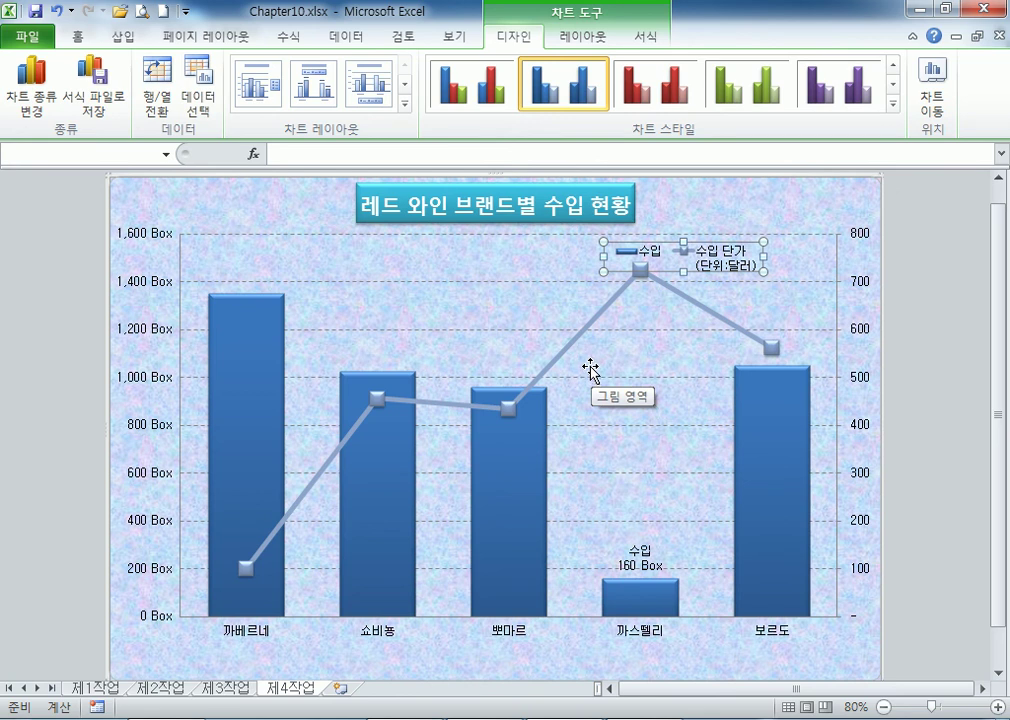
pyautogui.hotkey('ctrl', 'z')
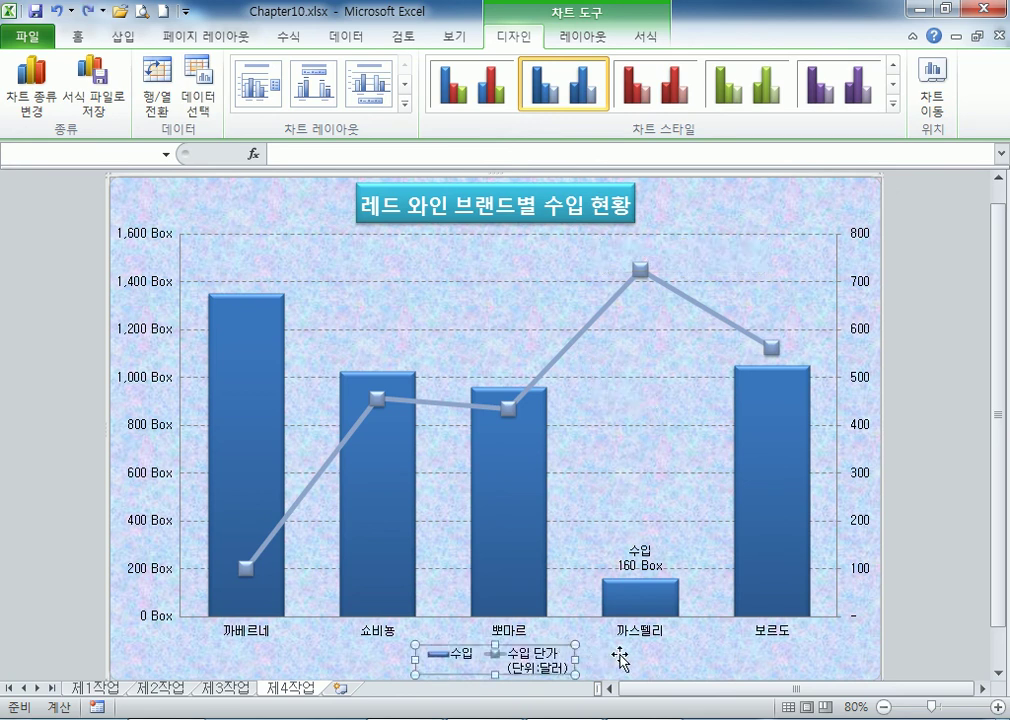
# Try the 위쪽 and 오른쪽 legend positions, and set the legend position back to 아래쪽.
pyautogui.doubleClick(541, 656)
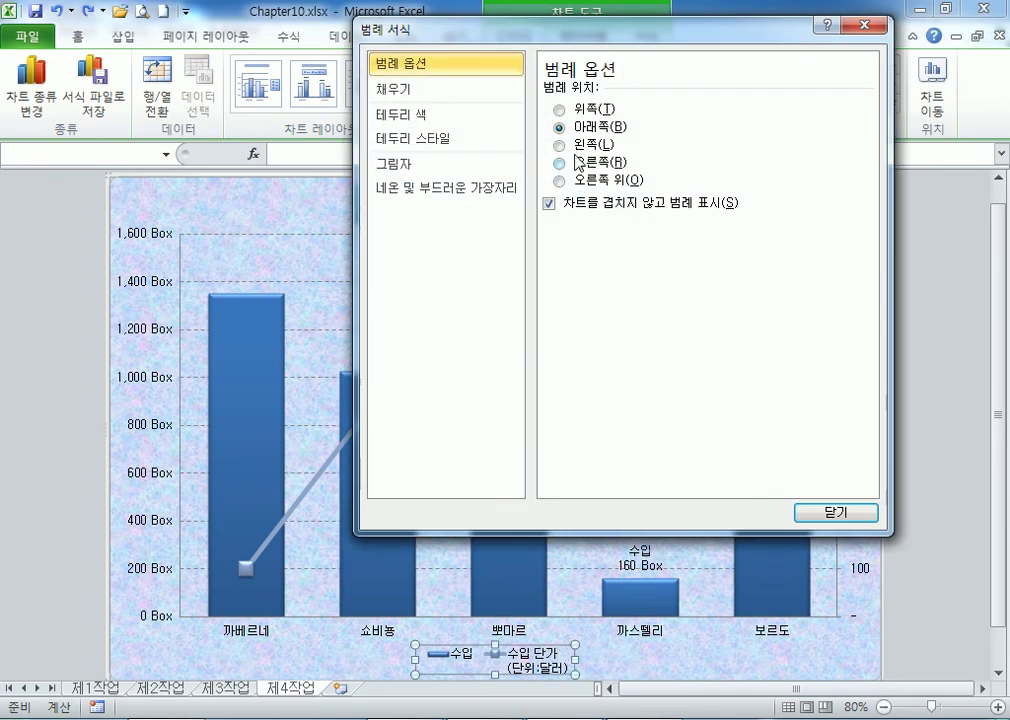
pyautogui.click(594, 108)
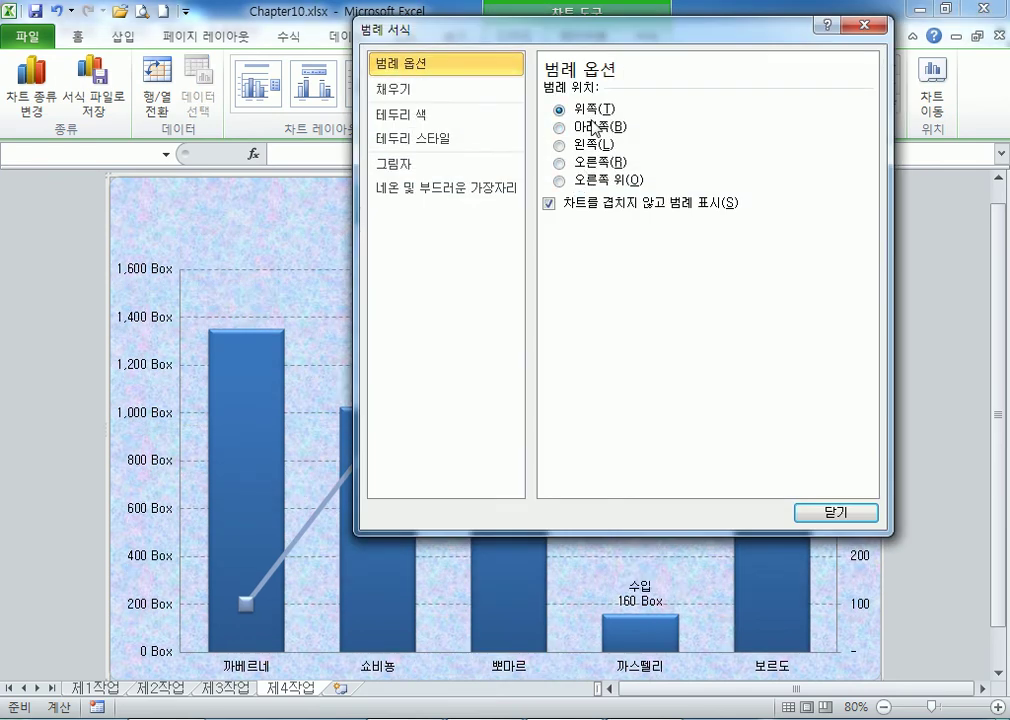
pyautogui.moveTo(497, 27); pyautogui.dragTo(156, 209)
pyautogui.click(300, 246)
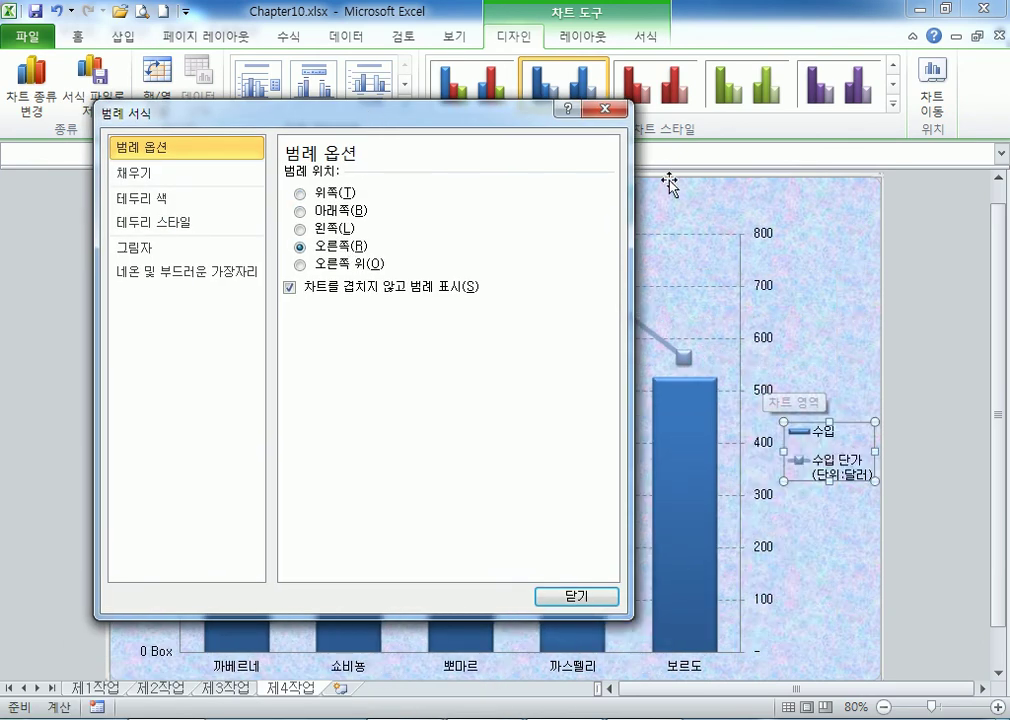
pyautogui.click(318, 211)
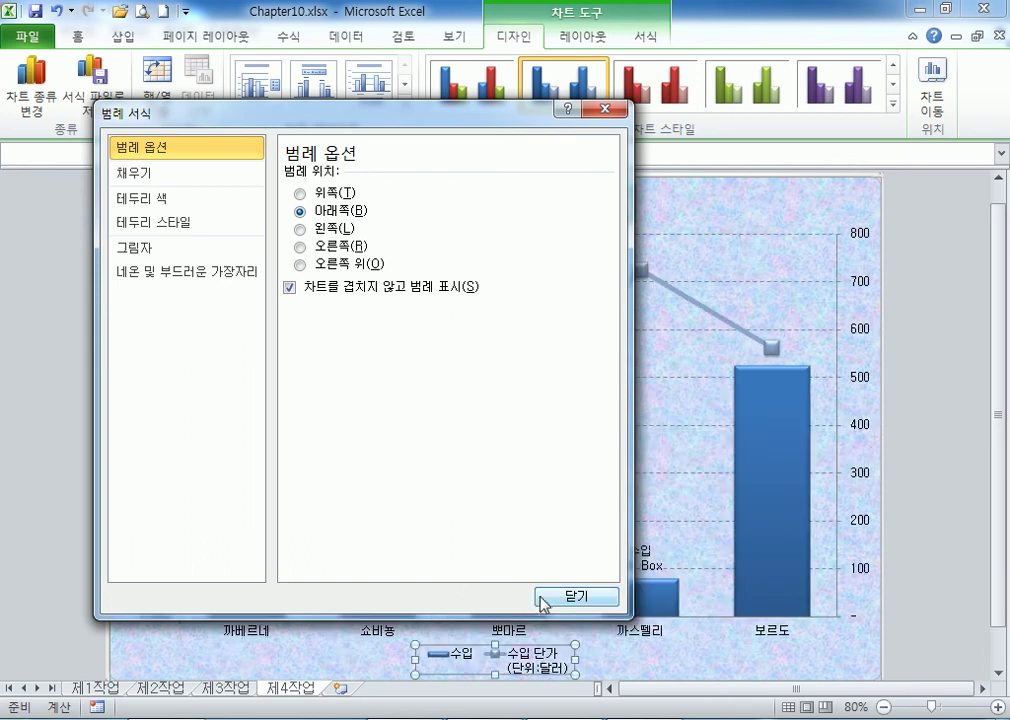
pyautogui.click(575, 597)
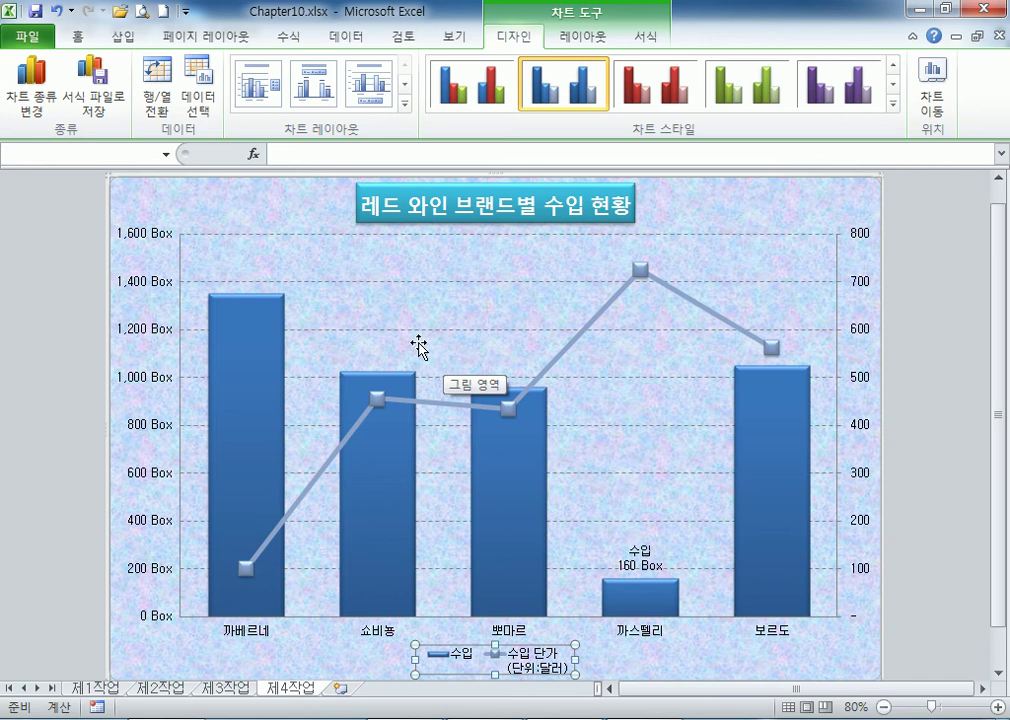
pyautogui.click(367, 217)
pyautogui.click(308, 240)
pyautogui.click(266, 204)
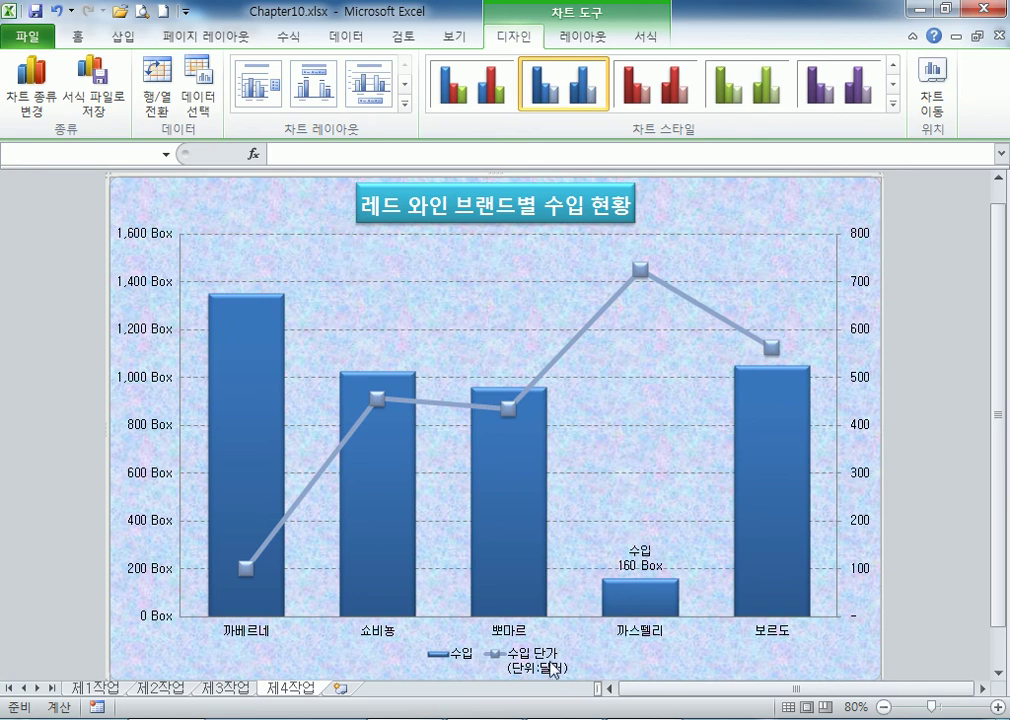
# Preview the legend under the chart title with the 위쪽 position, and restore the 아래쪽 position.
pyautogui.doubleClick(515, 662)
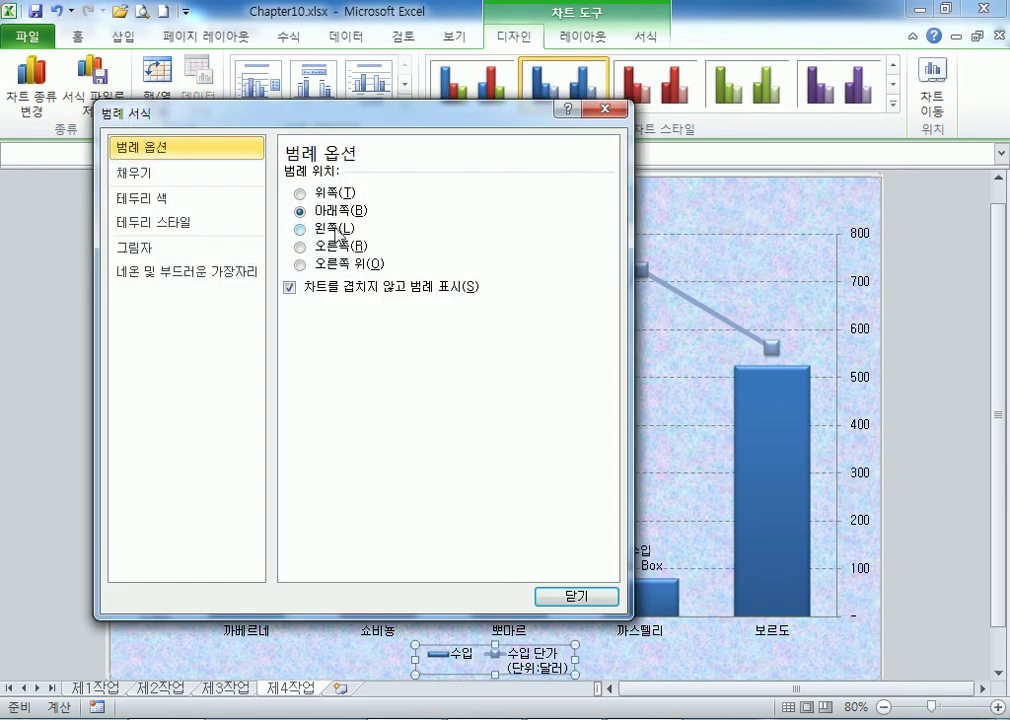
pyautogui.click(299, 192)
pyautogui.moveTo(302, 103); pyautogui.dragTo(514, 406)
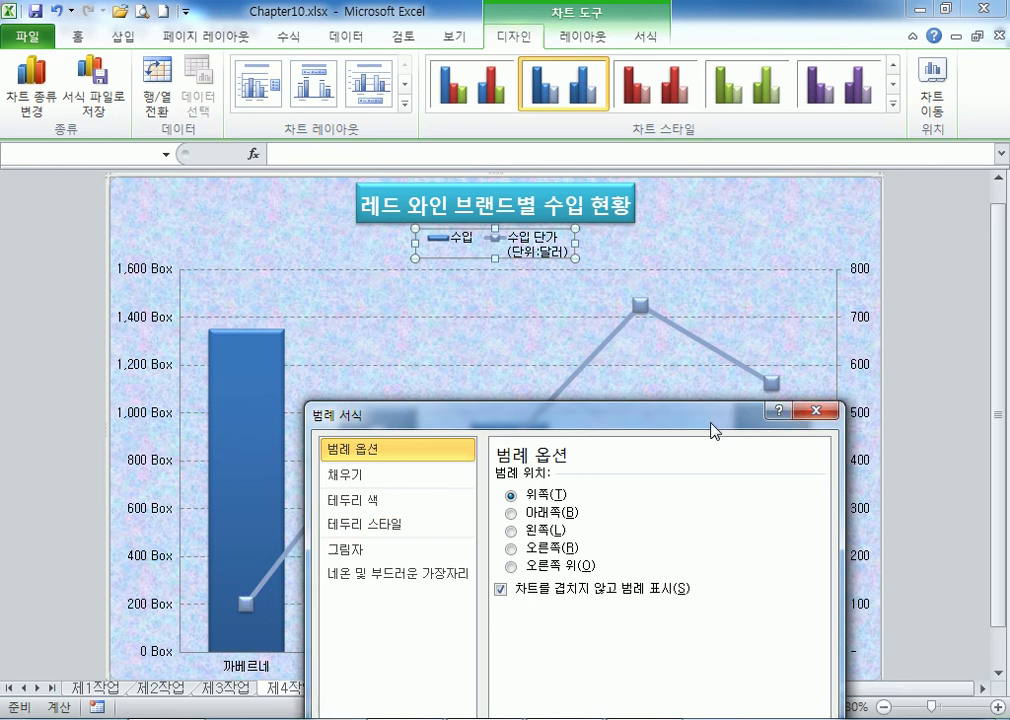
pyautogui.click(511, 512)
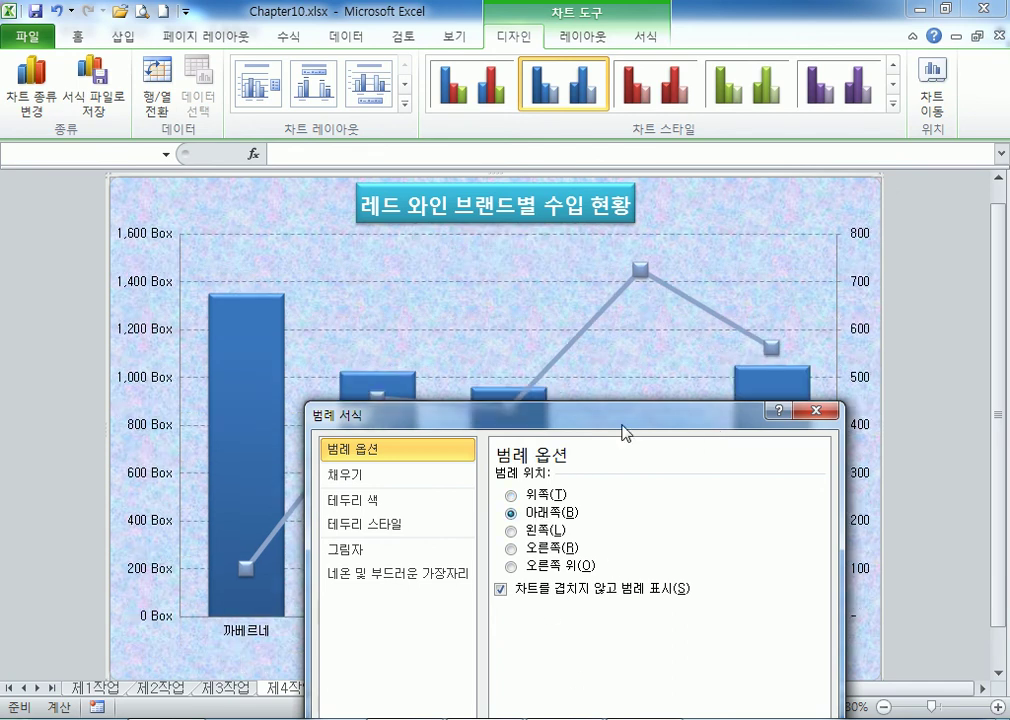
pyautogui.moveTo(622, 425); pyautogui.dragTo(705, 139)
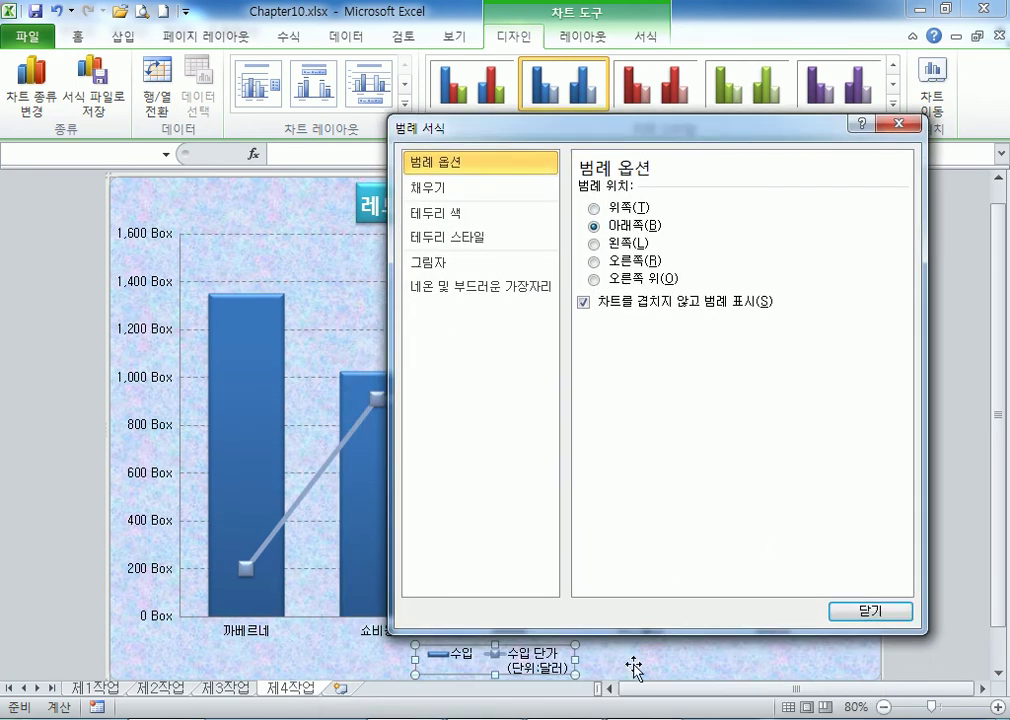
pyautogui.click(834, 614)
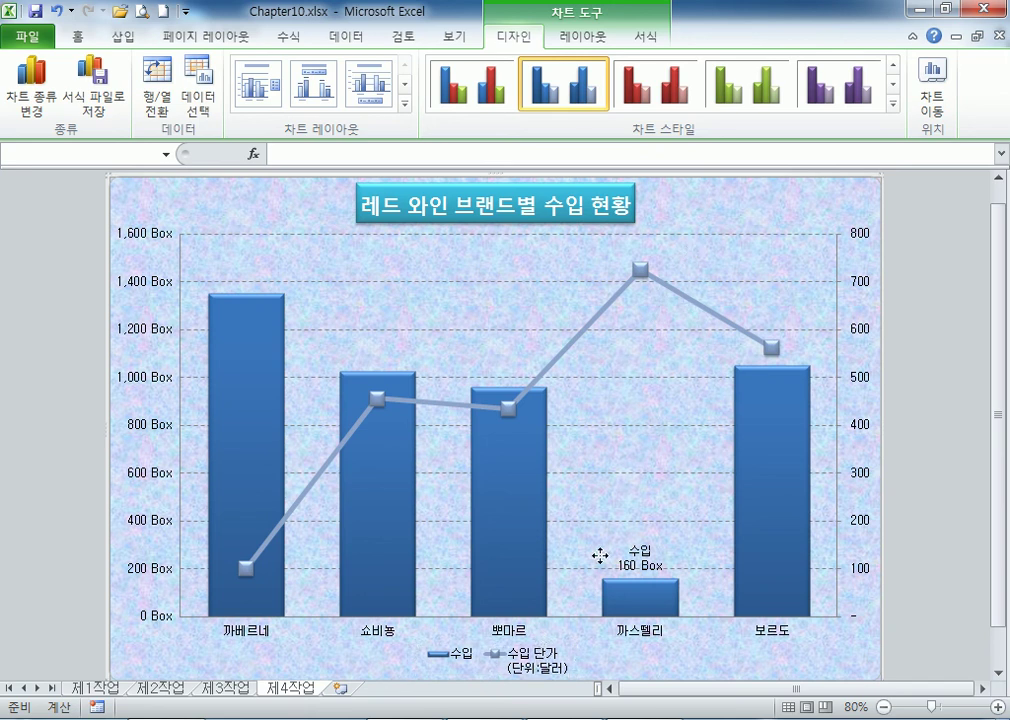
# Move the legend freely into the upper right of the plot area, above the 까스뗄리 and 보르도 columns.
pyautogui.click(505, 658)
pyautogui.moveTo(505, 658)
pyautogui.mouseDown()
pyautogui.moveTo(622, 470)
pyautogui.moveTo(733, 250)
pyautogui.mouseUp()
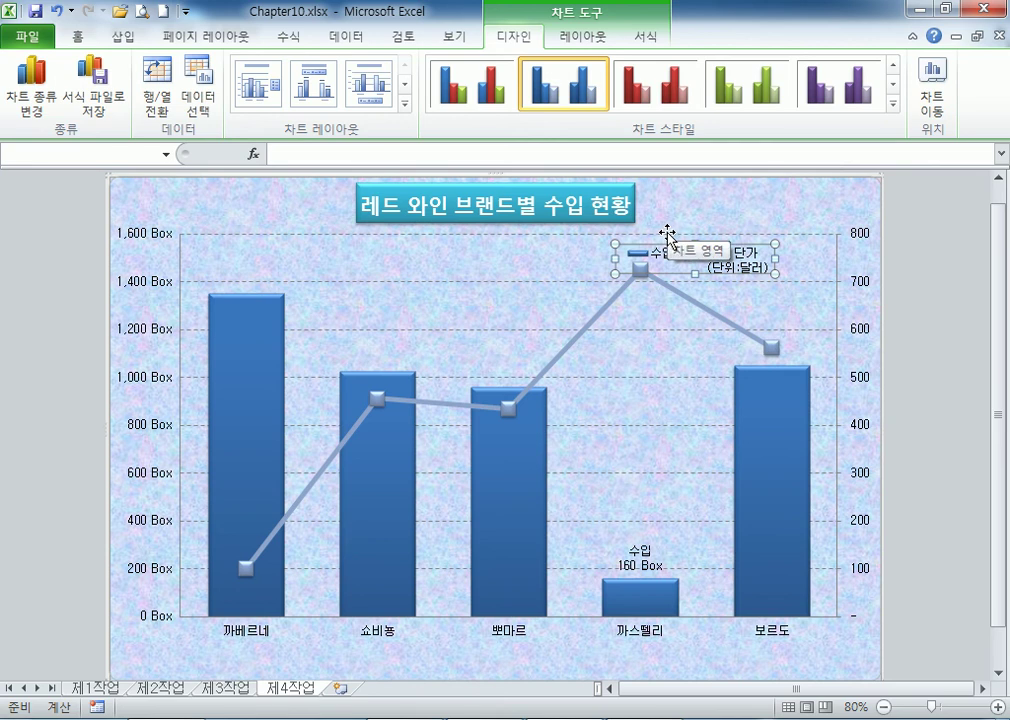
pyautogui.click(203, 106)
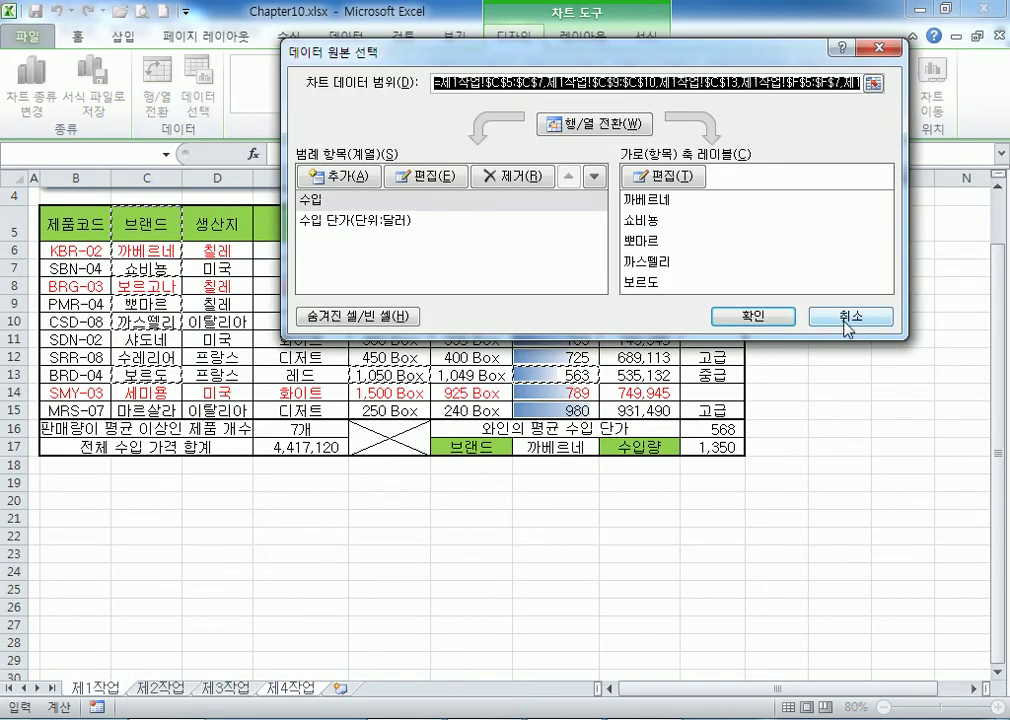
pyautogui.click(780, 318)
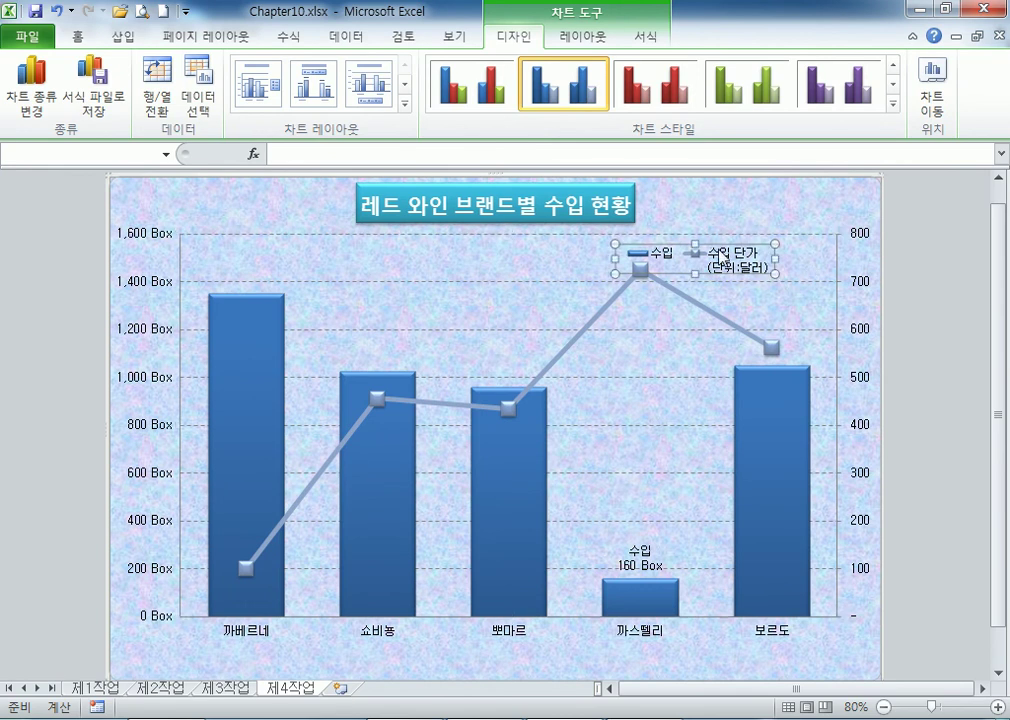
pyautogui.click(490, 268)
pyautogui.click(721, 216)
# Try to rename the 수입 단가(단위:달러) data series as 수입단가(단위:달러).
pyautogui.click(207, 108)
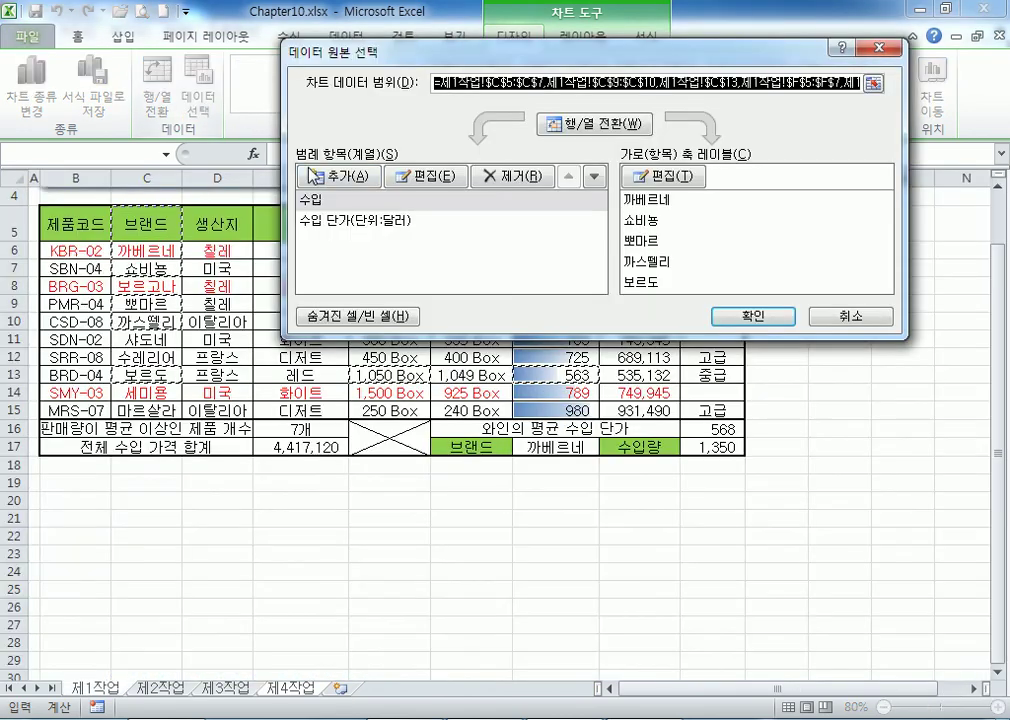
pyautogui.click(330, 230)
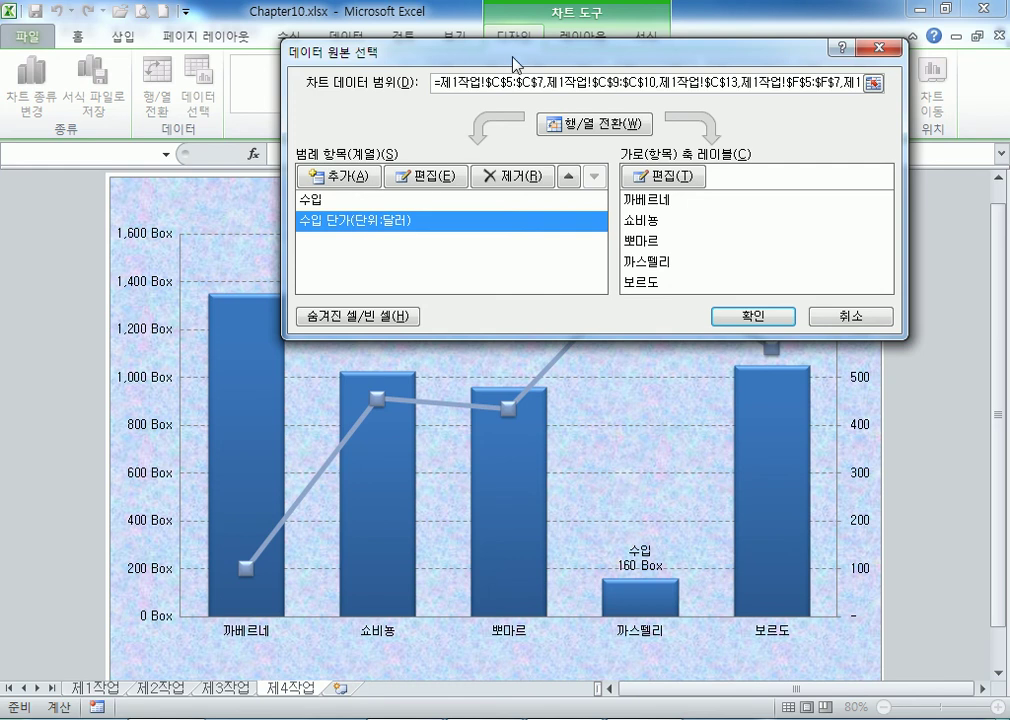
pyautogui.moveTo(514, 60); pyautogui.dragTo(361, 24)
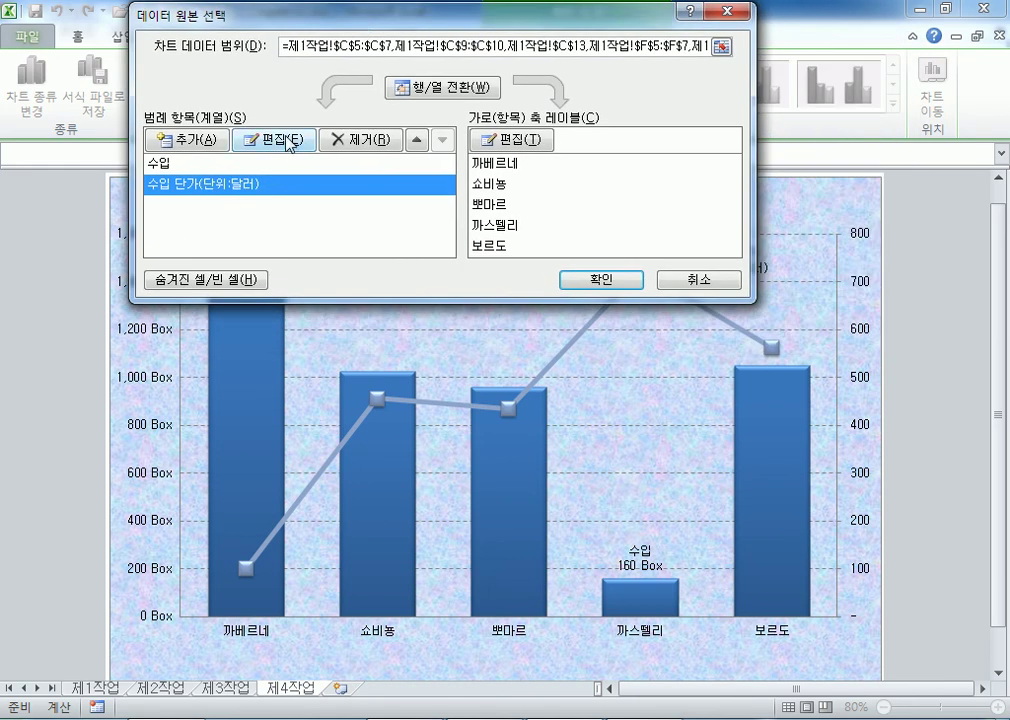
pyautogui.click(245, 140)
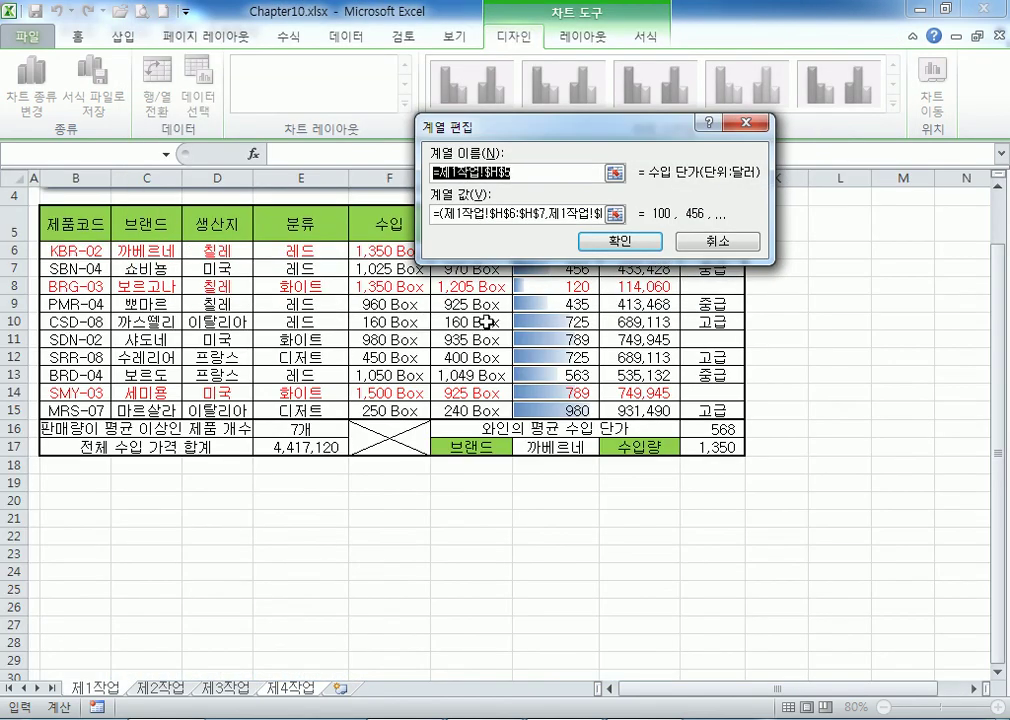
pyautogui.click(618, 241)
pyautogui.click(200, 190)
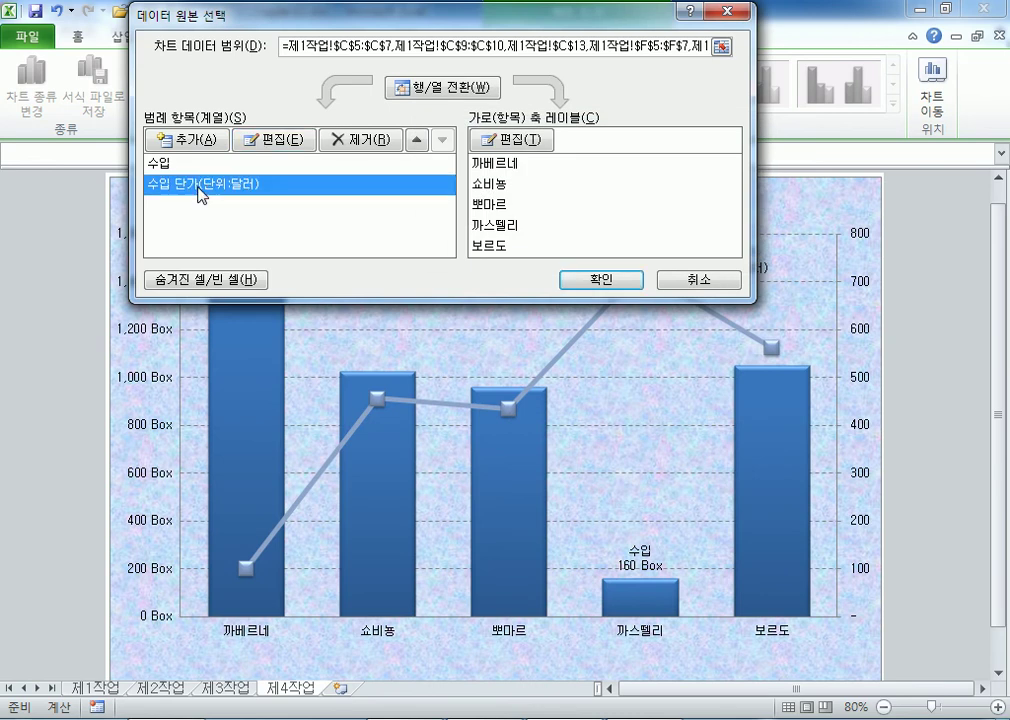
pyautogui.click(272, 140)
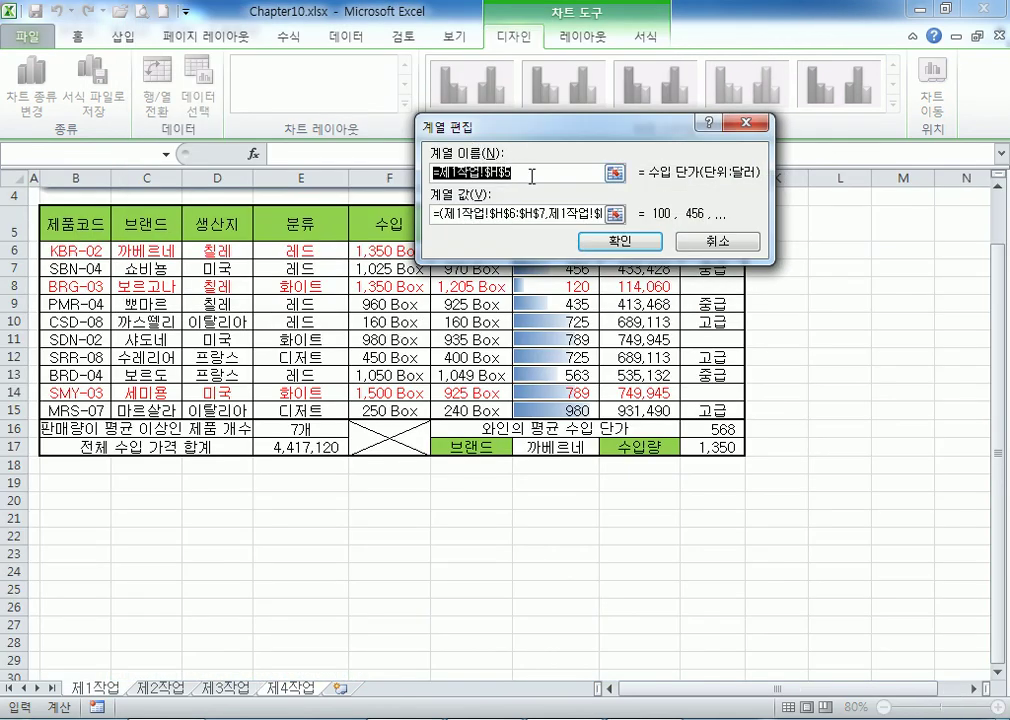
pyautogui.write('수입단ㄱ')
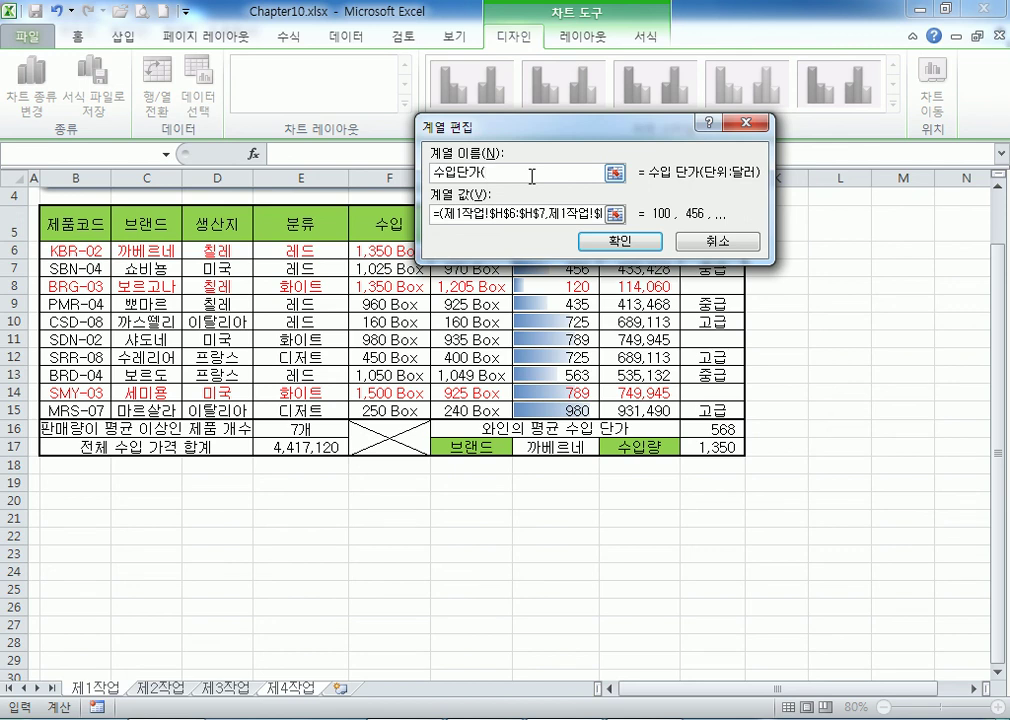
pyautogui.write('(단ㅇ')
pyautogui.moveTo(577, 132); pyautogui.dragTo(788, 141)
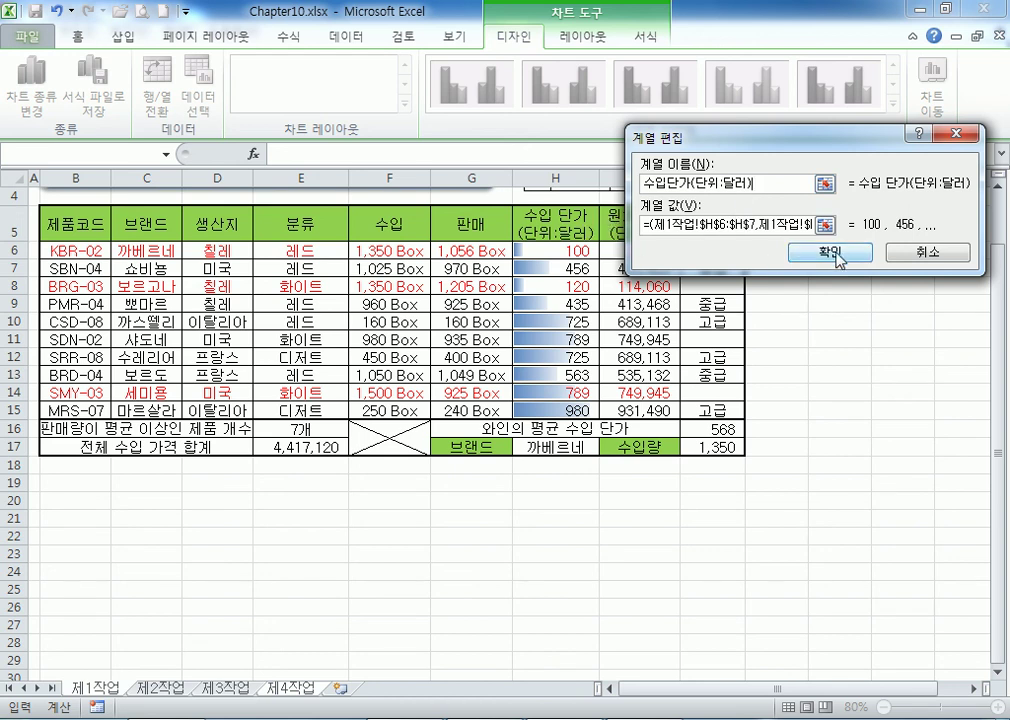
pyautogui.click(712, 252)
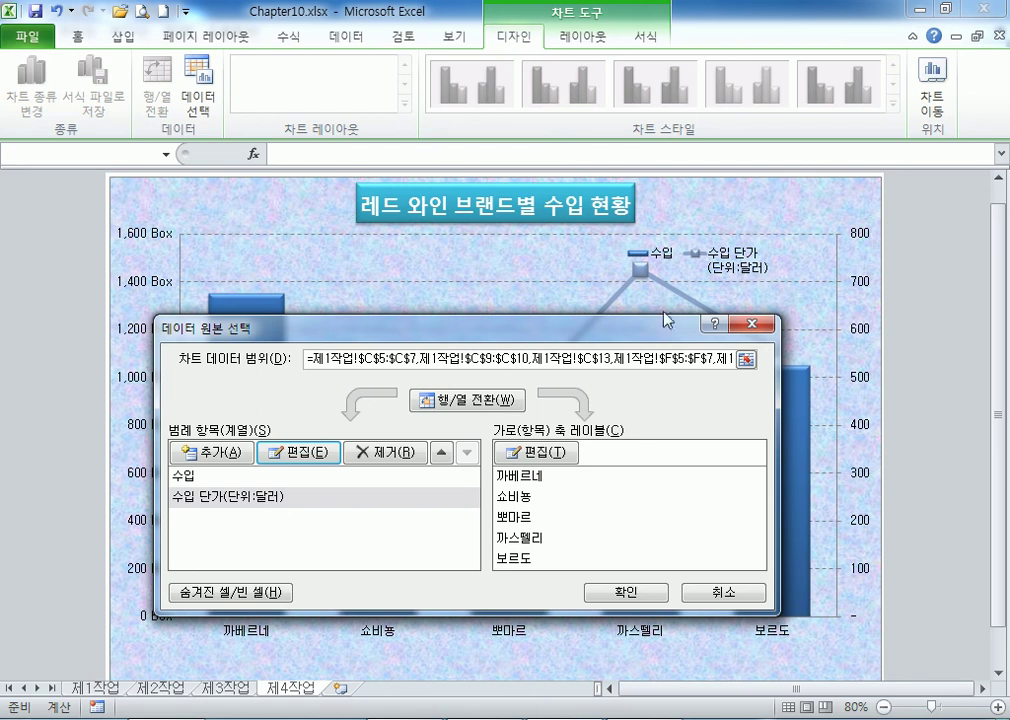
# Replace the unit price series' cell-based name with 수입단가(단위:달러) in the chart's data source.
pyautogui.moveTo(590, 326); pyautogui.dragTo(455, 93)
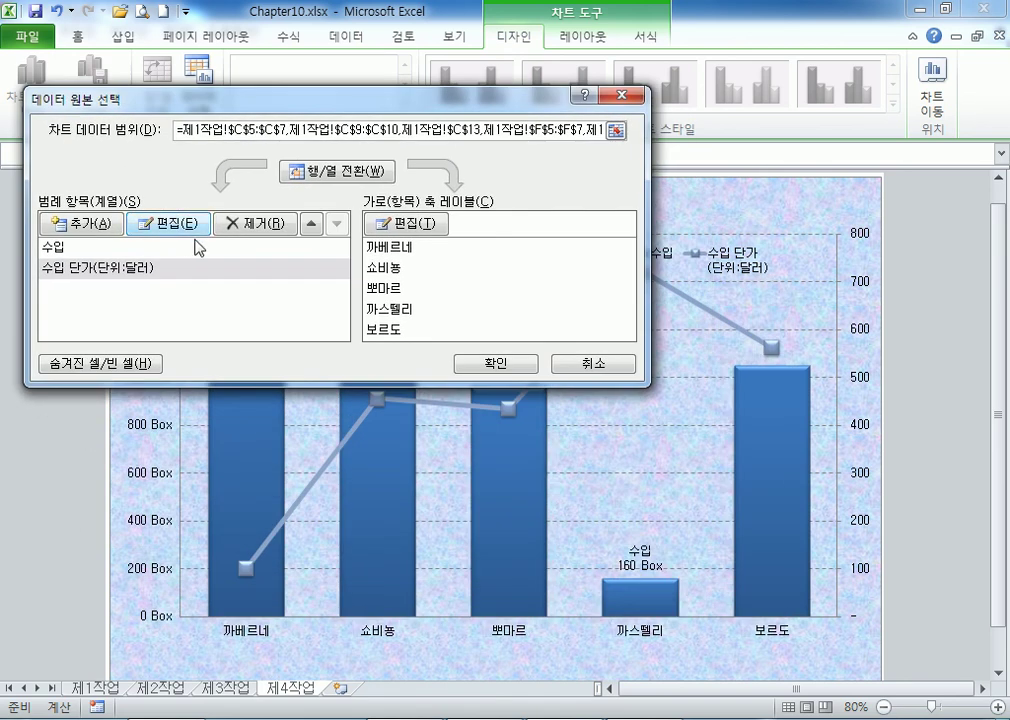
pyautogui.click(79, 270)
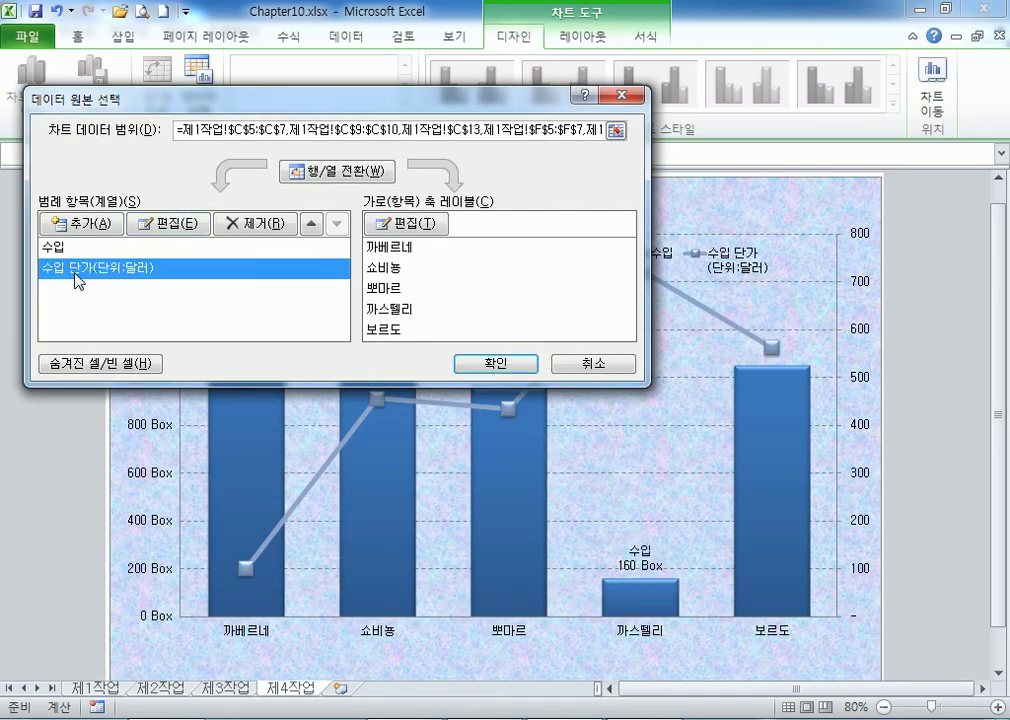
pyautogui.click(168, 224)
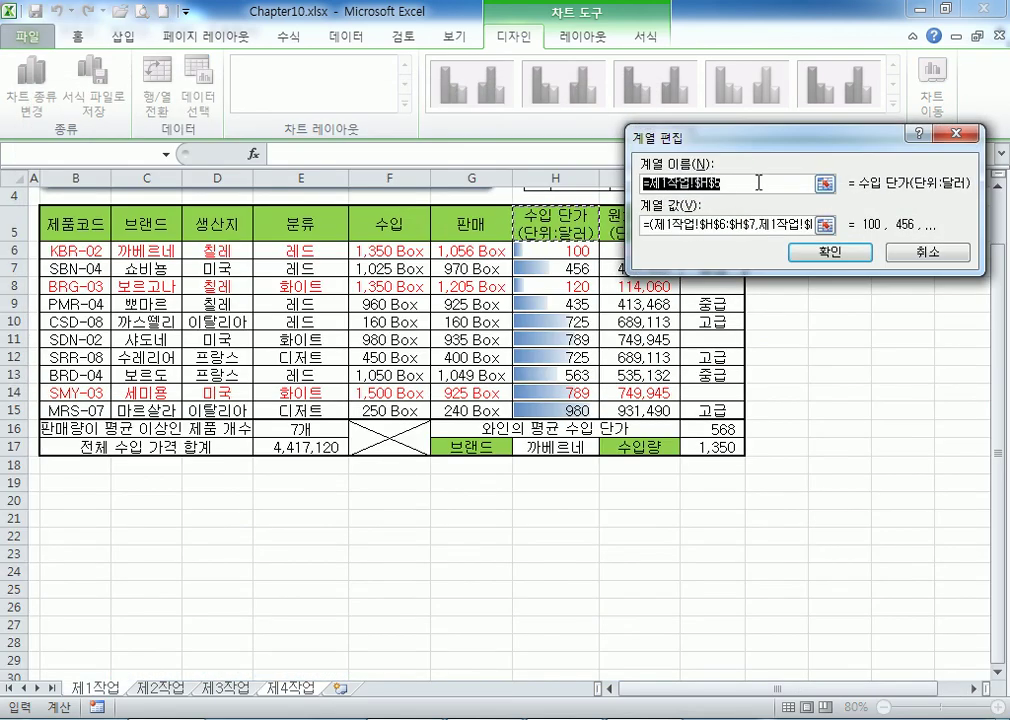
pyautogui.write('수입단')
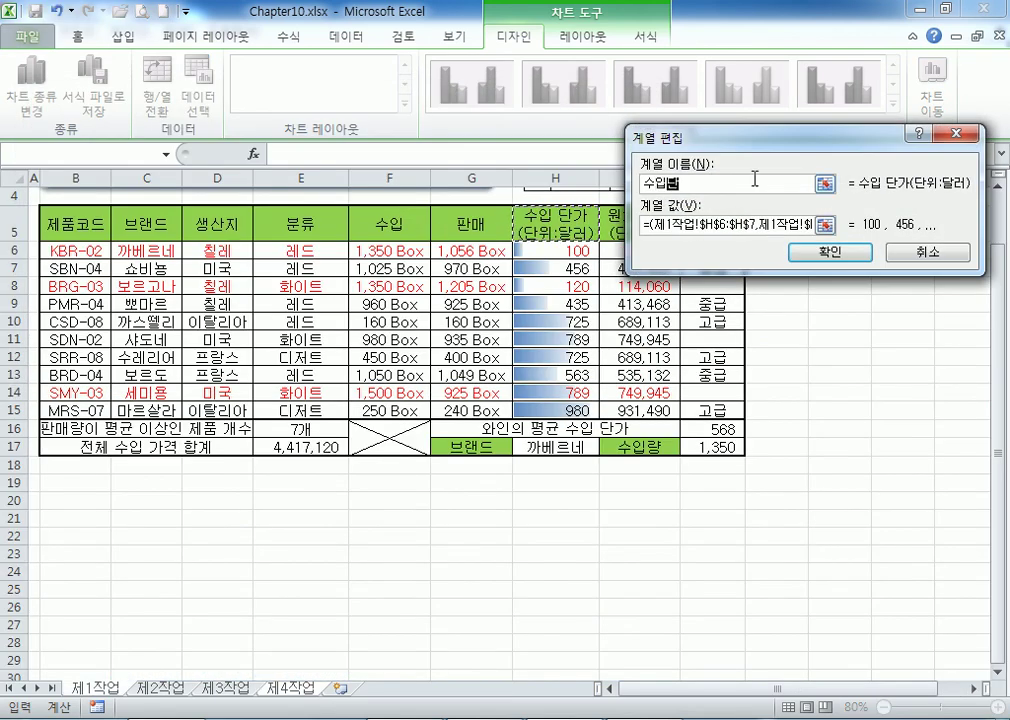
pyautogui.write('가(단위:달러')
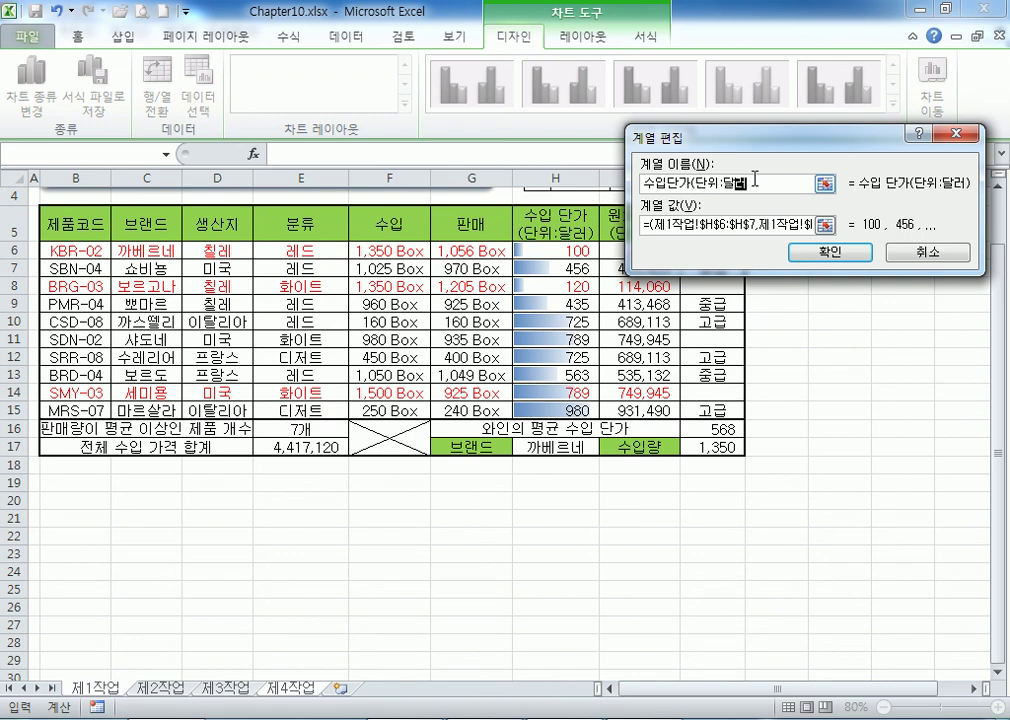
pyautogui.click(815, 251)
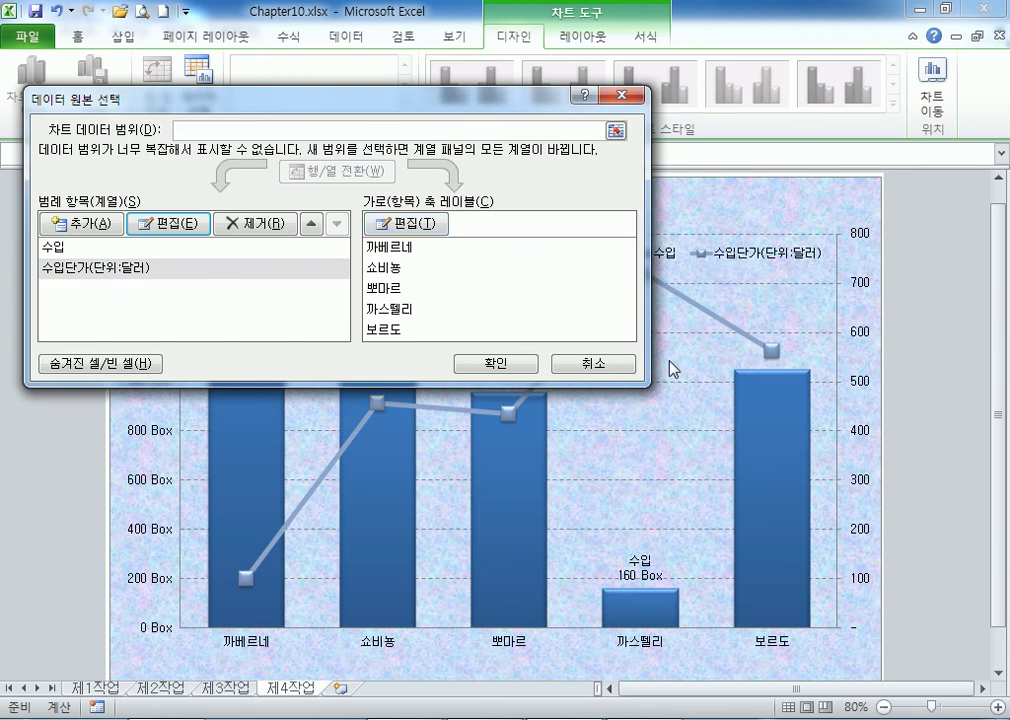
pyautogui.click(483, 366)
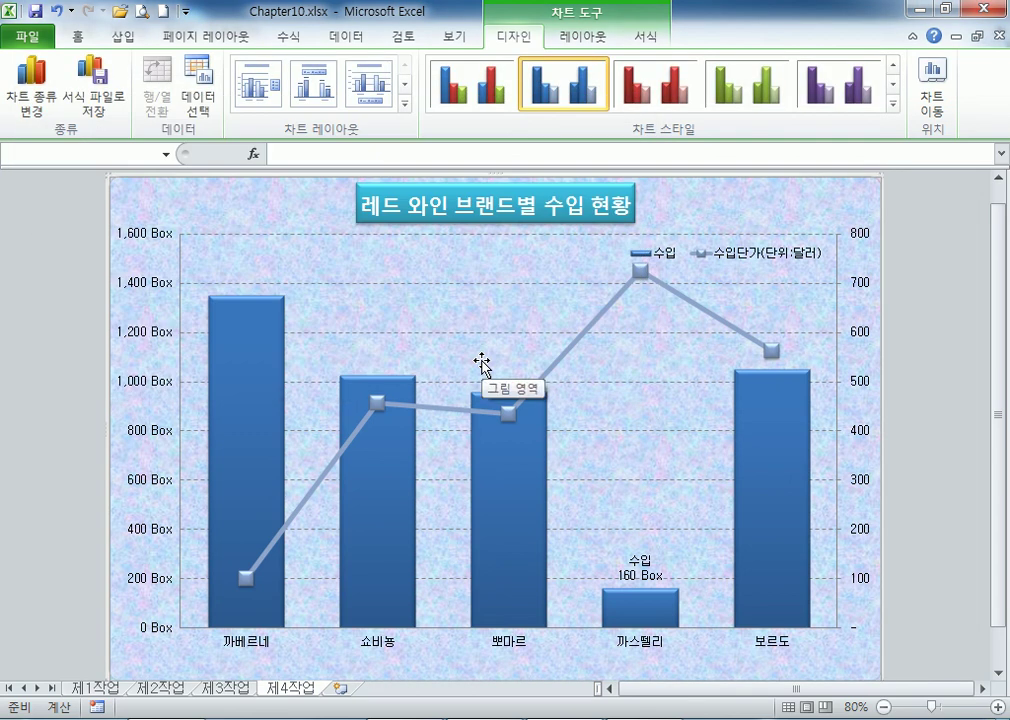
pyautogui.click(724, 258)
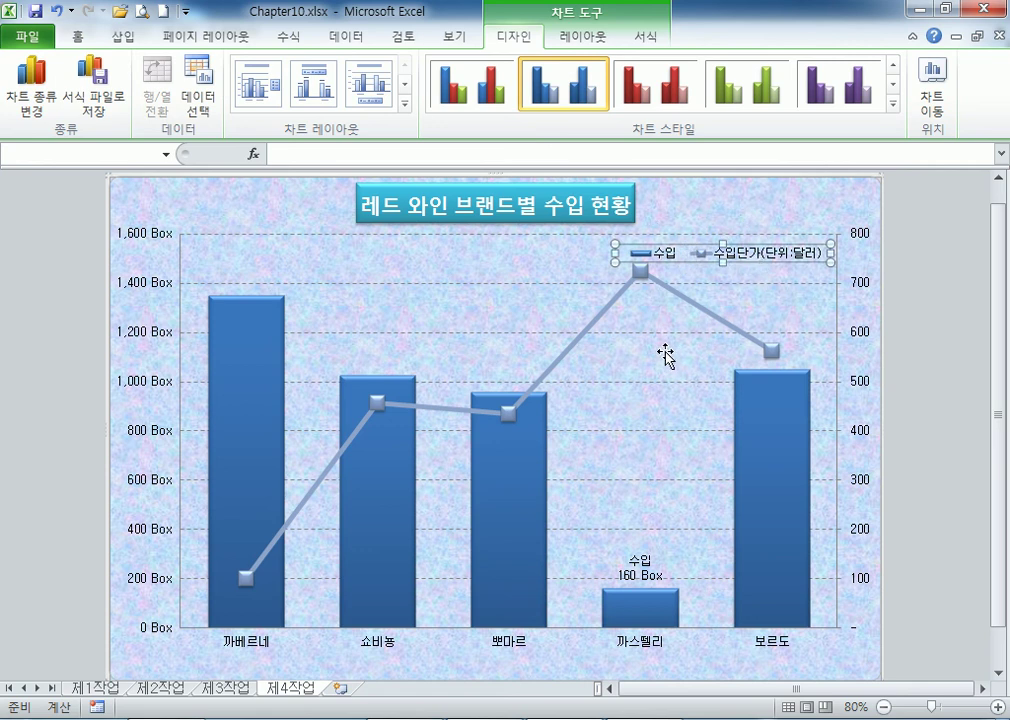
pyautogui.click(258, 207)
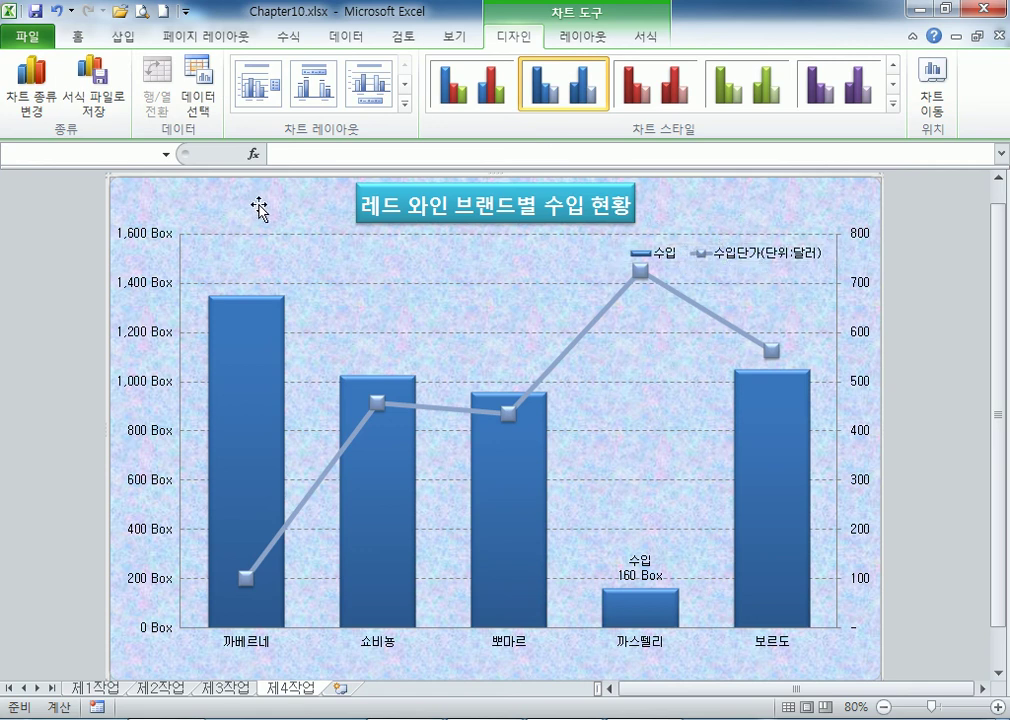
# Add horizontal axis titles (가로 제목) to both the primary and the secondary vertical axis of the chart.
pyautogui.click(142, 205)
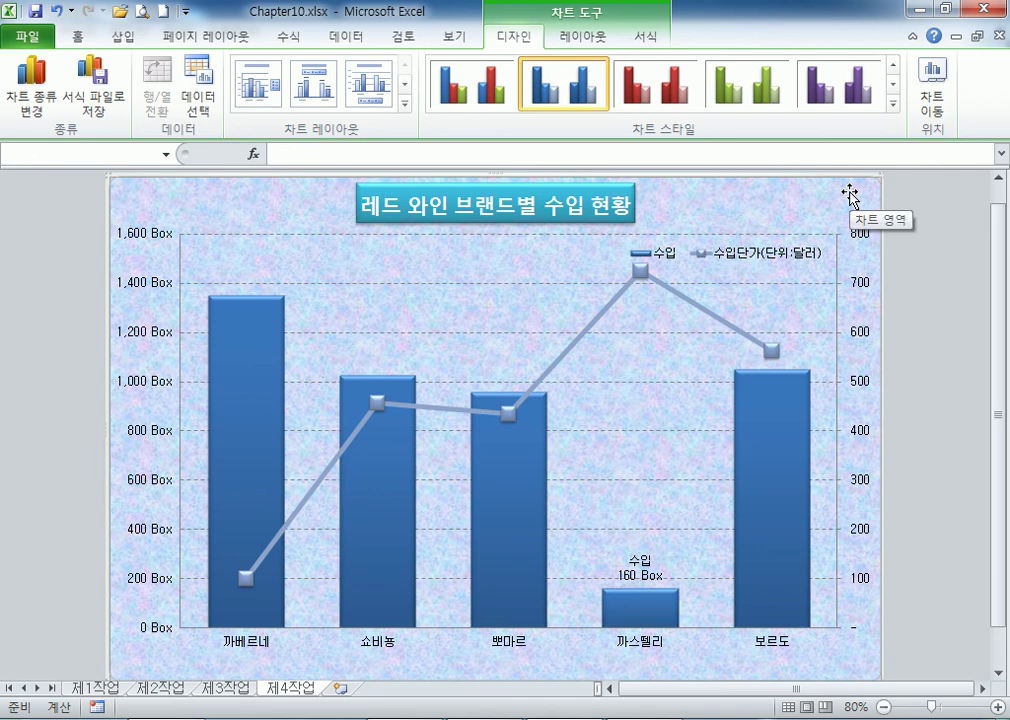
pyautogui.click(569, 42)
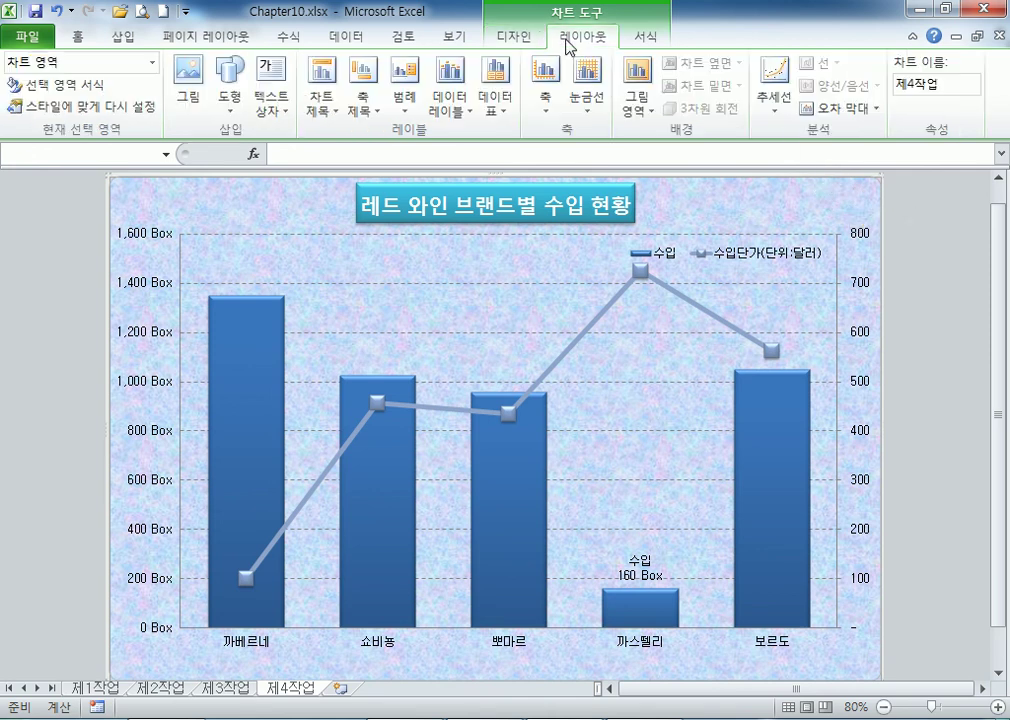
pyautogui.click(366, 118)
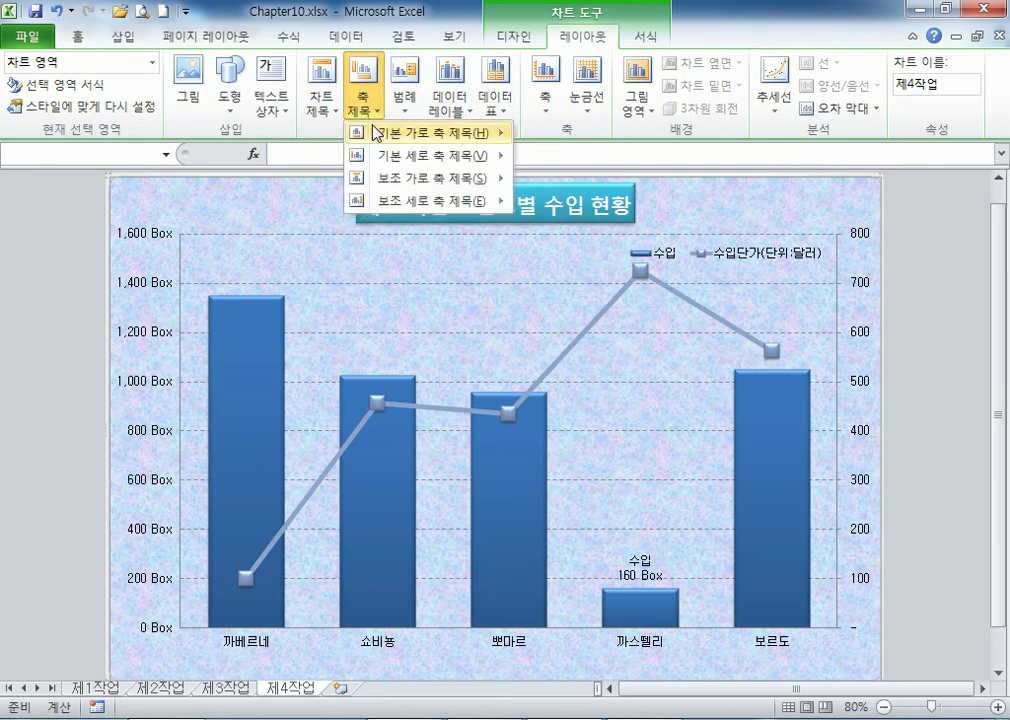
pyautogui.moveTo(379, 137)
pyautogui.moveTo(382, 160)
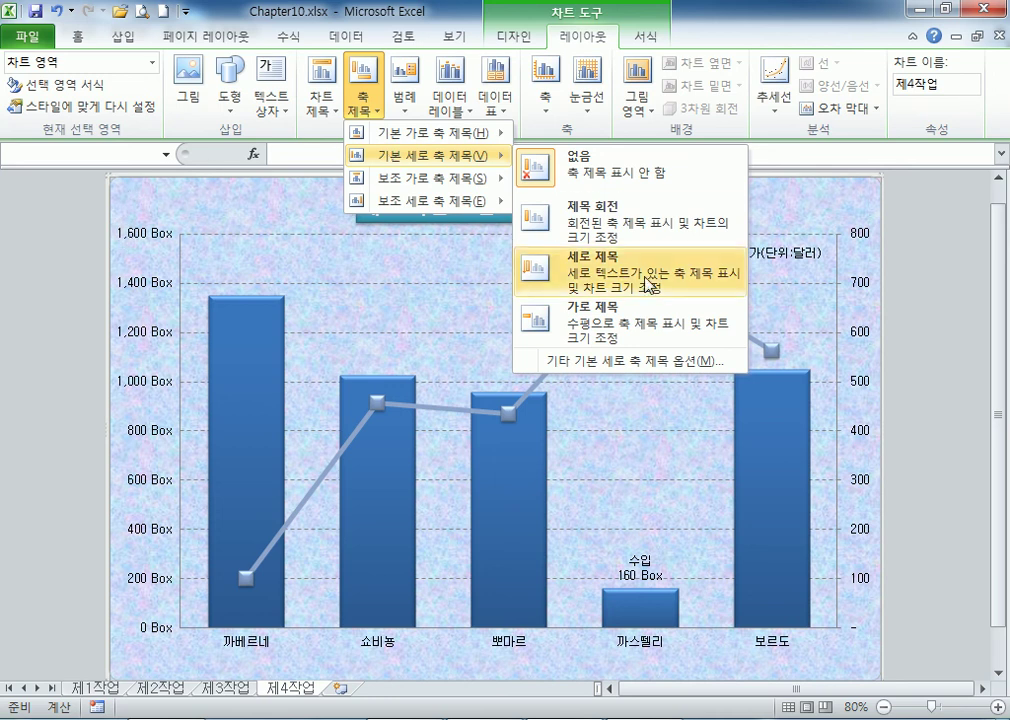
pyautogui.click(583, 313)
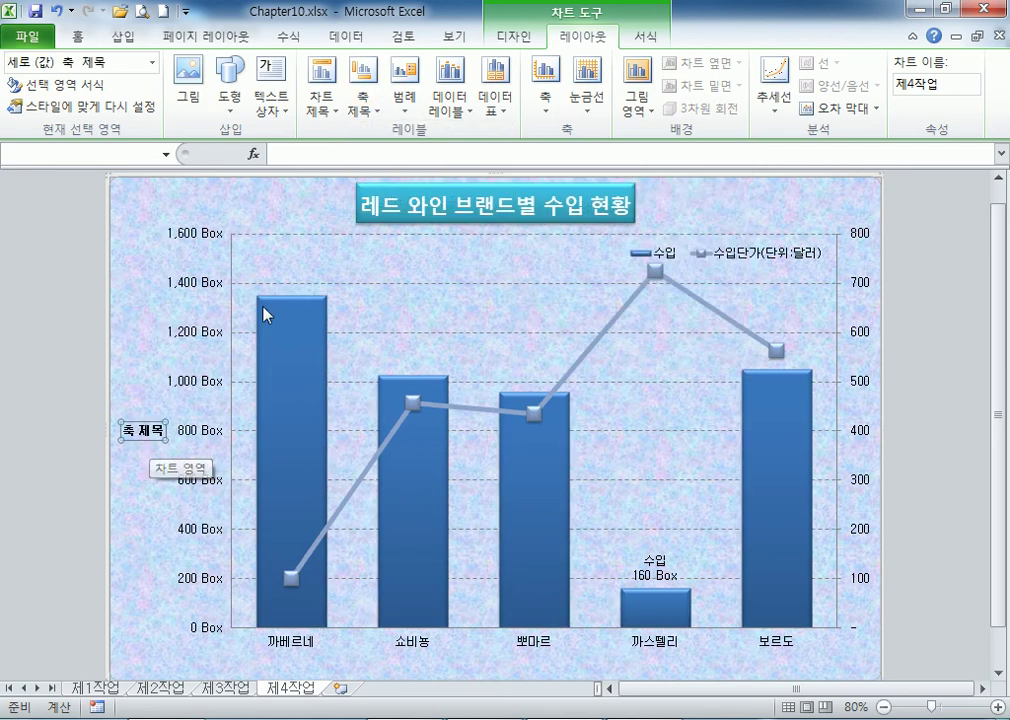
pyautogui.click(365, 104)
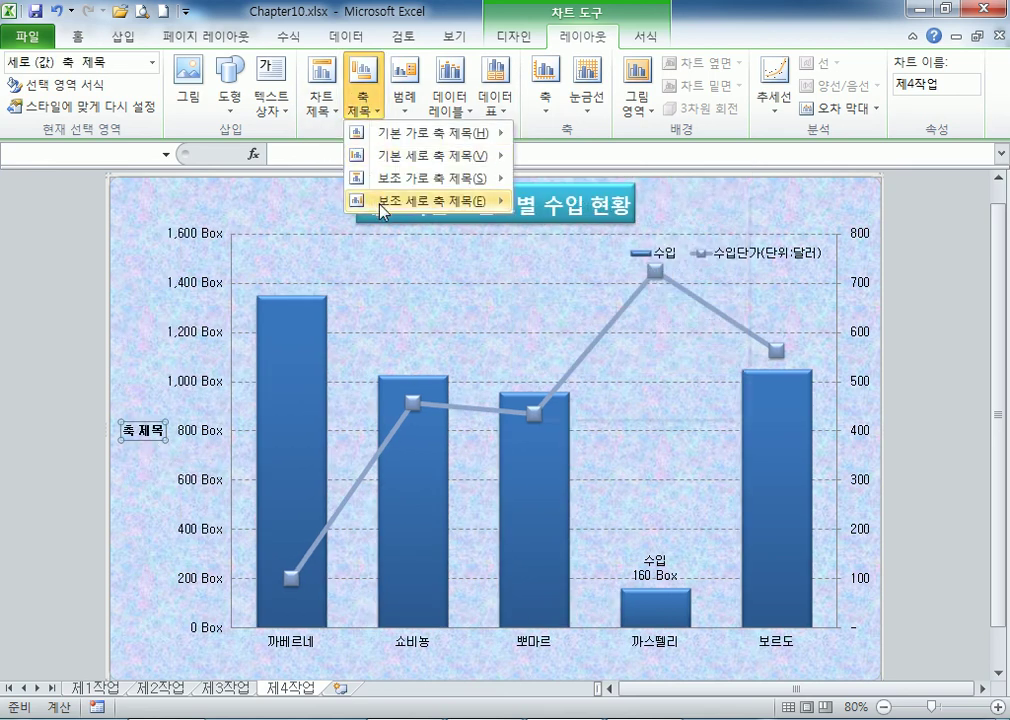
pyautogui.moveTo(365, 200)
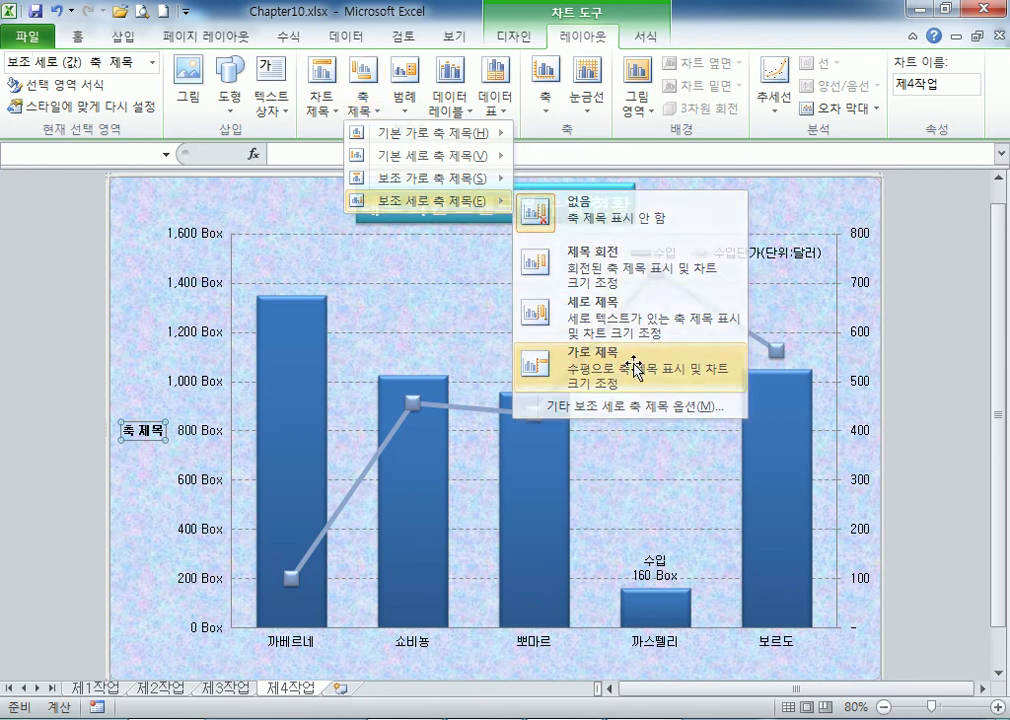
pyautogui.click(637, 372)
# Set the primary vertical axis title text to 수입.
pyautogui.click(148, 430)
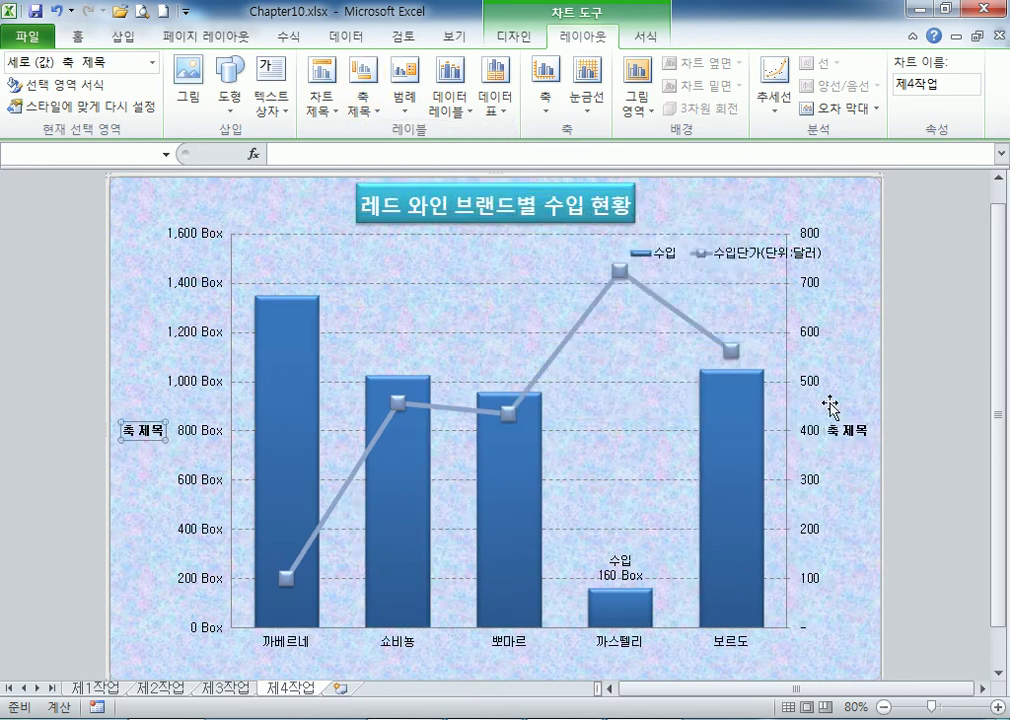
pyautogui.click(836, 429)
pyautogui.click(135, 440)
pyautogui.write('ㅅ')
pyautogui.write('수입')
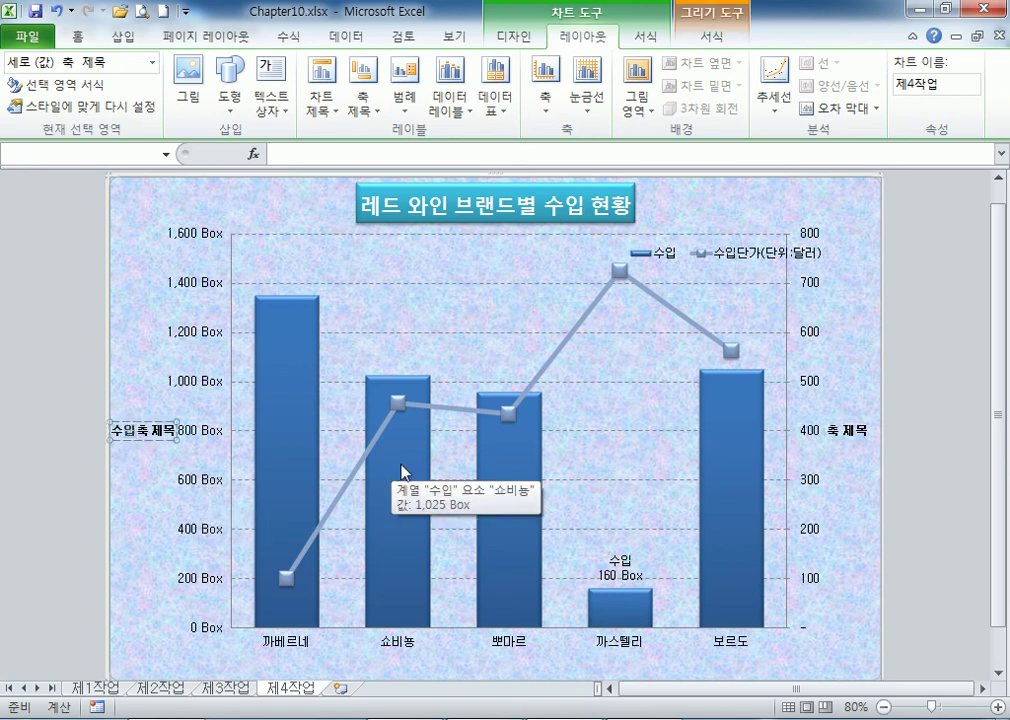
pyautogui.press('Return')
# Set the secondary vertical axis title text to 단가.
pyautogui.click(862, 431)
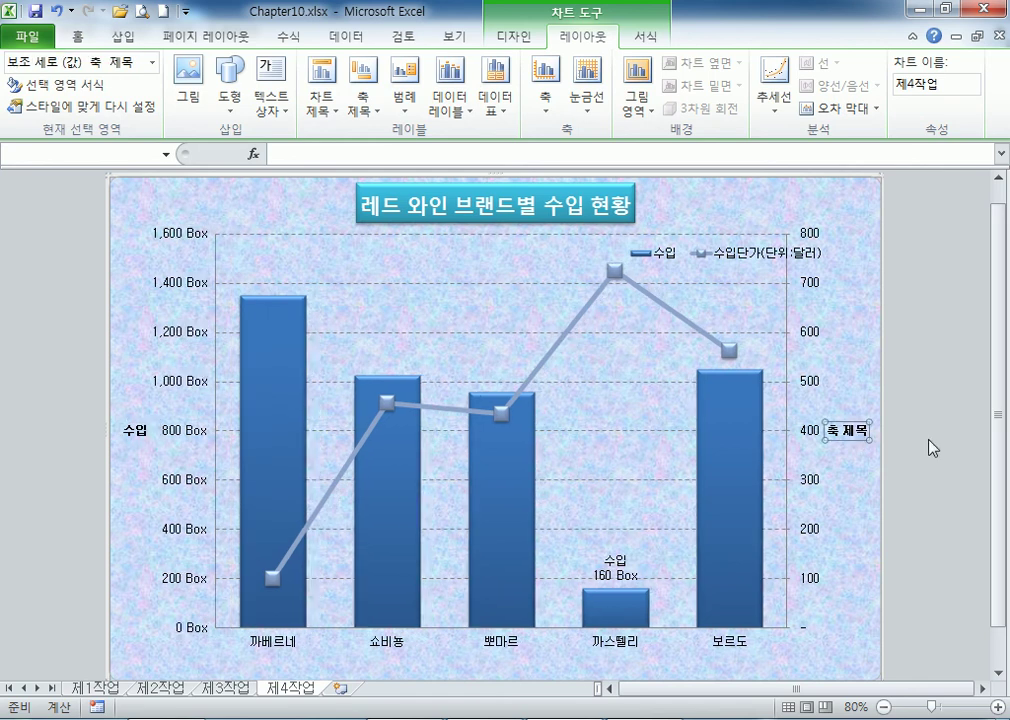
pyautogui.write('단ㄱㅏ')
pyautogui.press('Delete')
pyautogui.press('Delete')
pyautogui.press('Delete')
pyautogui.press('Delete')
pyautogui.press('Return')
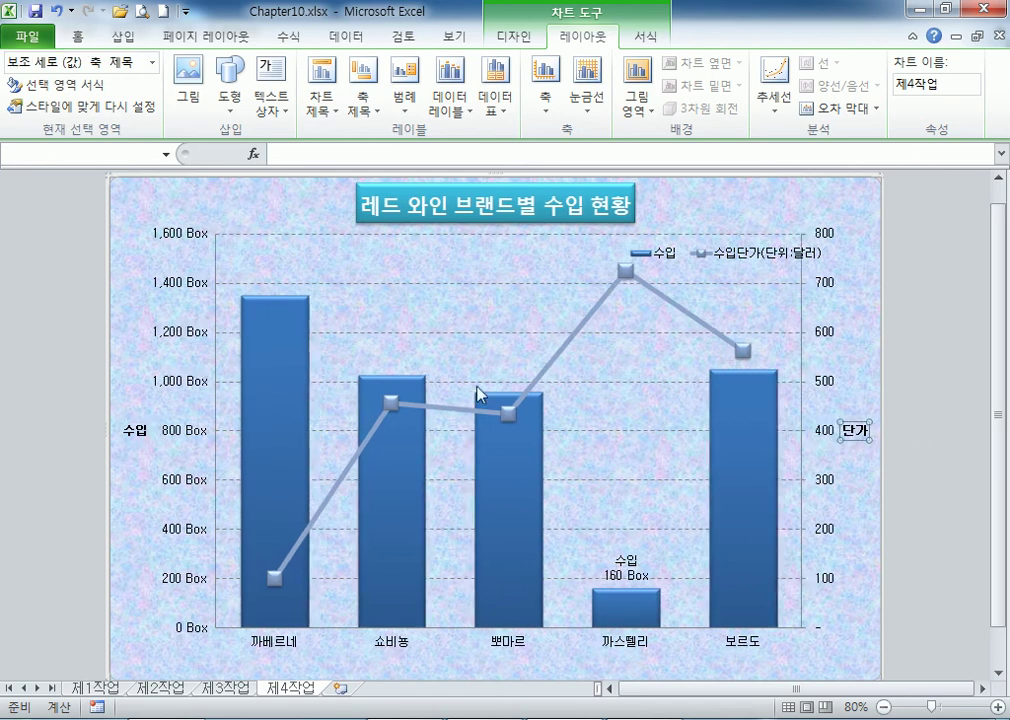
# Move the 수입 and 단가 axis titles above the top values of their respective vertical axes.
pyautogui.click(137, 433)
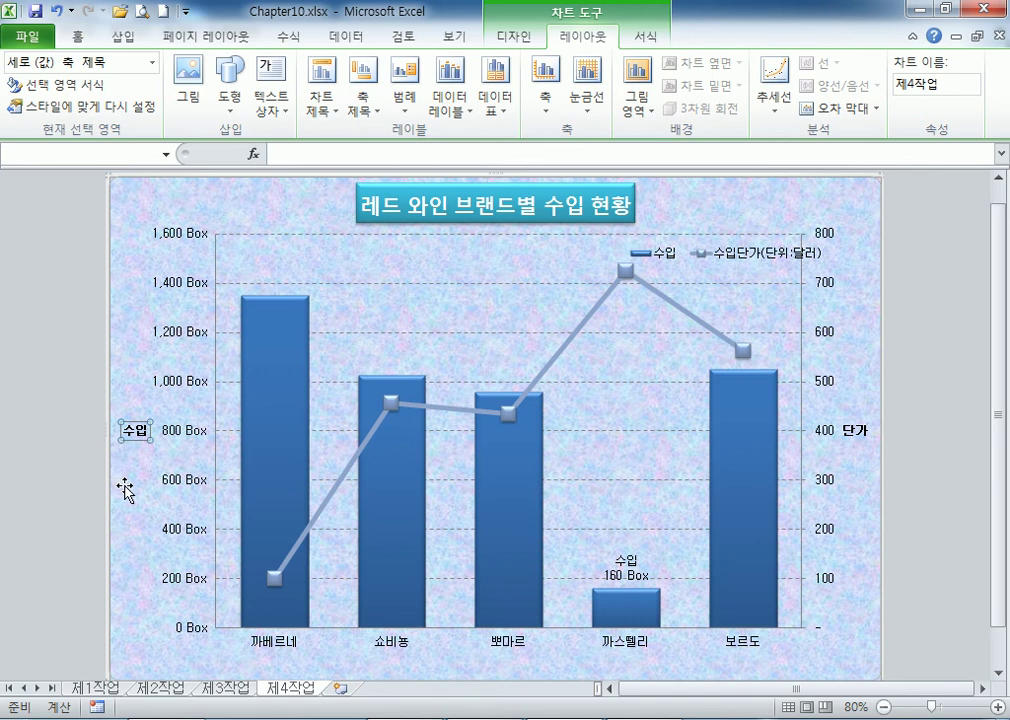
pyautogui.click(137, 448)
pyautogui.moveTo(137, 448); pyautogui.dragTo(177, 214)
pyautogui.click(852, 432)
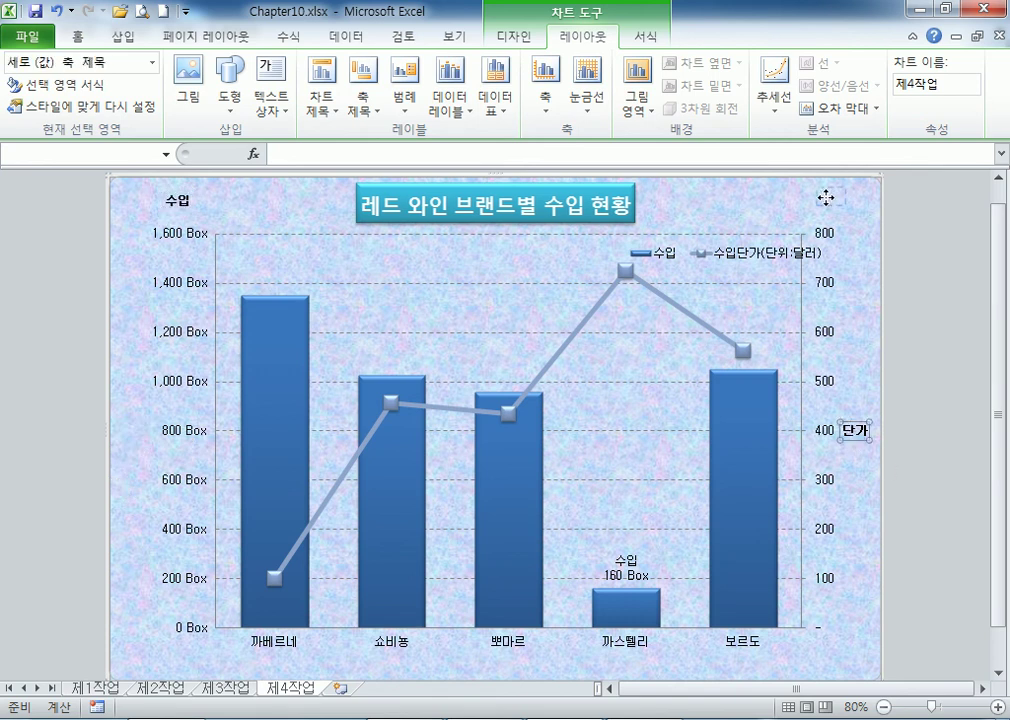
pyautogui.moveTo(815, 199); pyautogui.dragTo(817, 199)
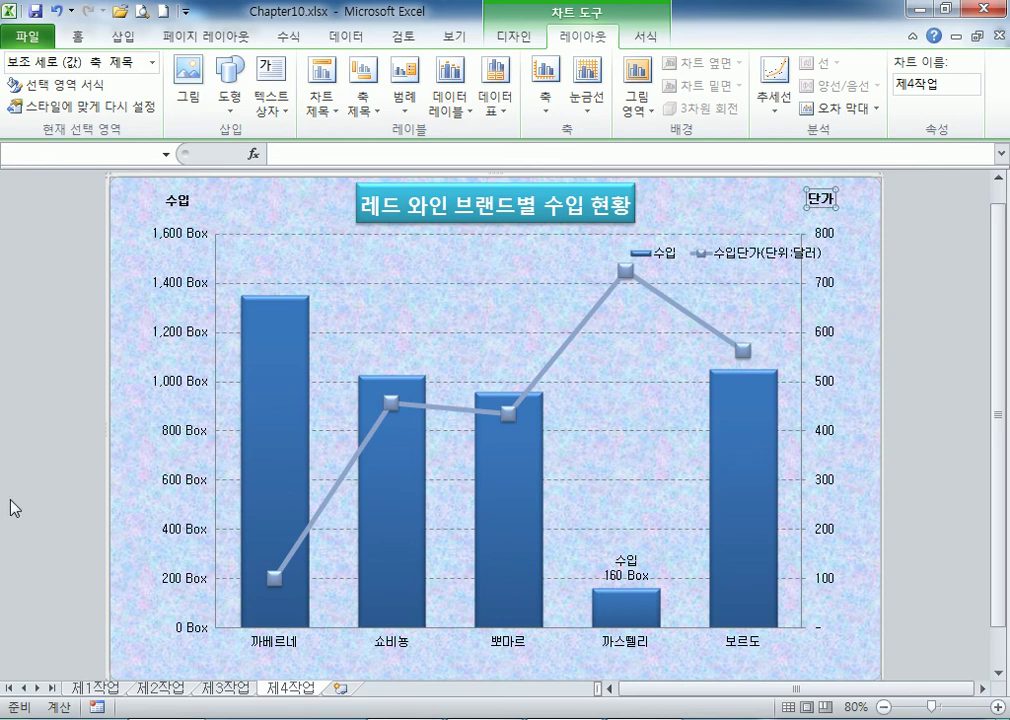
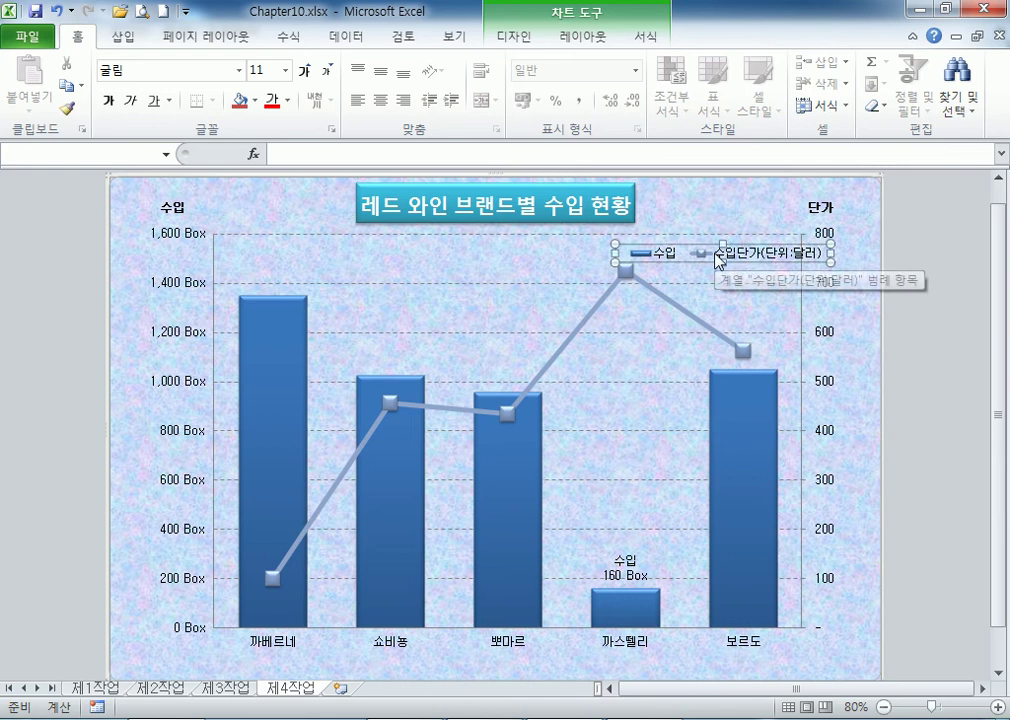
# Shift the legend left so it fits inside the upper-right corner of the plot area, and deselect the chart.
pyautogui.moveTo(851, 262); pyautogui.dragTo(751, 261)
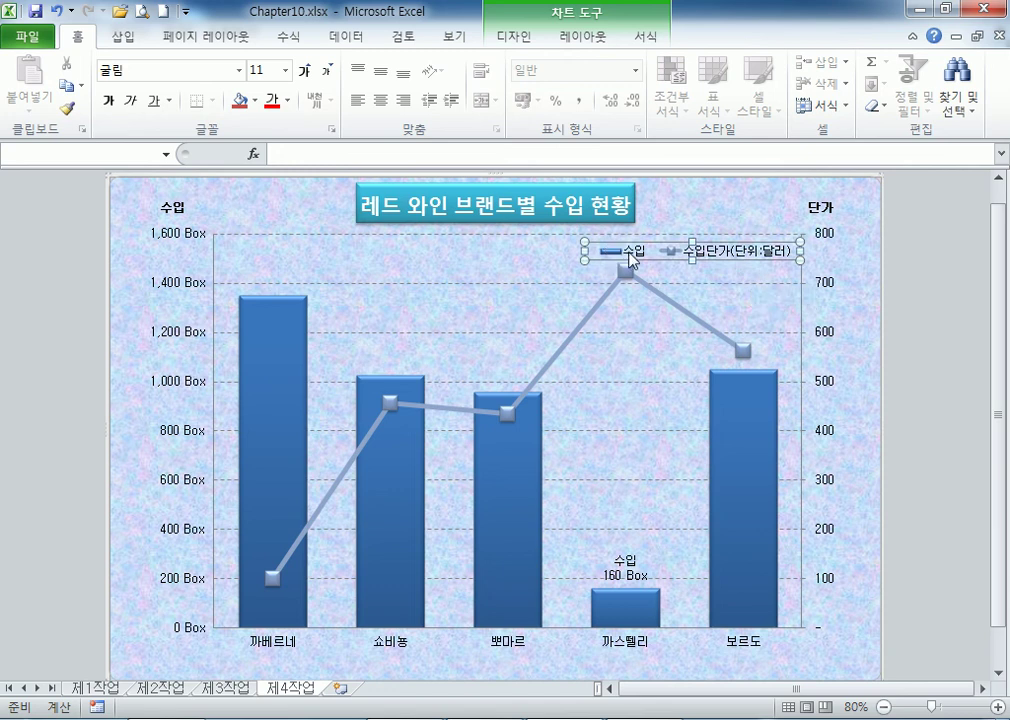
pyautogui.click(935, 339)
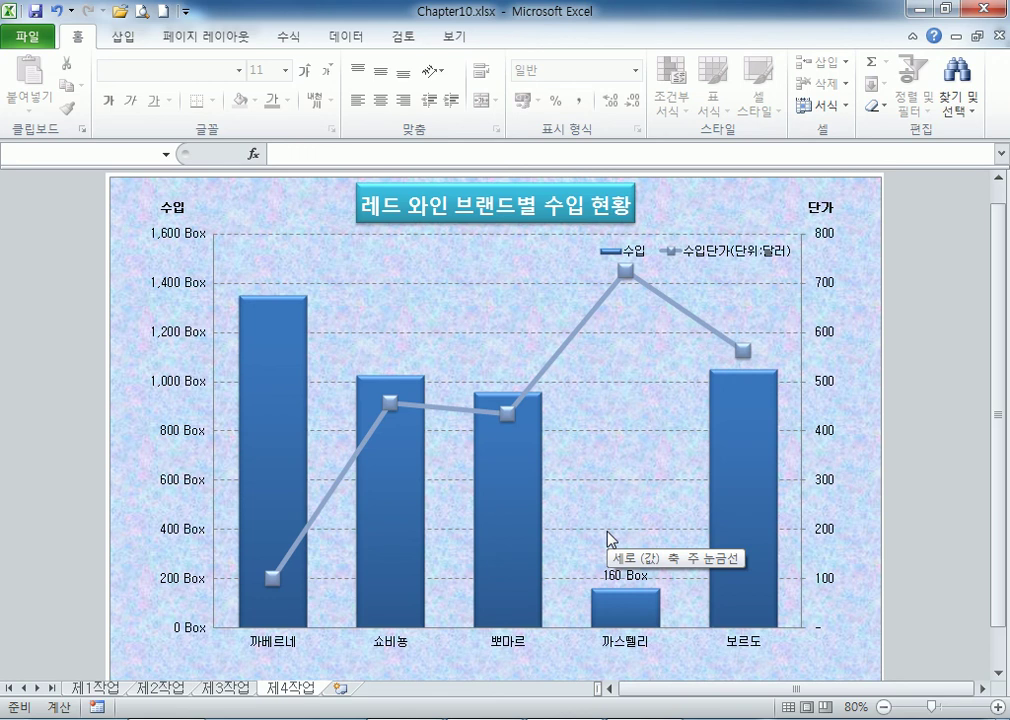
# Open the 제1작업 sheet containing the source wine table.
pyautogui.click(80, 689)
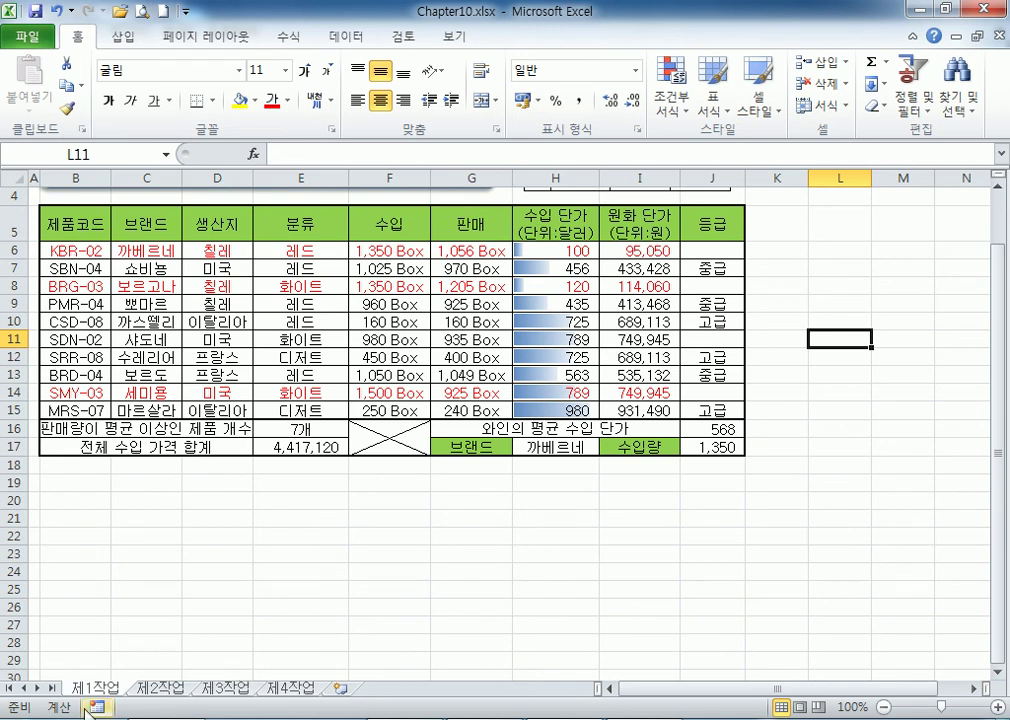
pyautogui.moveTo(149, 222); pyautogui.dragTo(130, 322)
pyautogui.keyDown('ctrl'); pyautogui.click(135, 375); pyautogui.keyUp('ctrl')
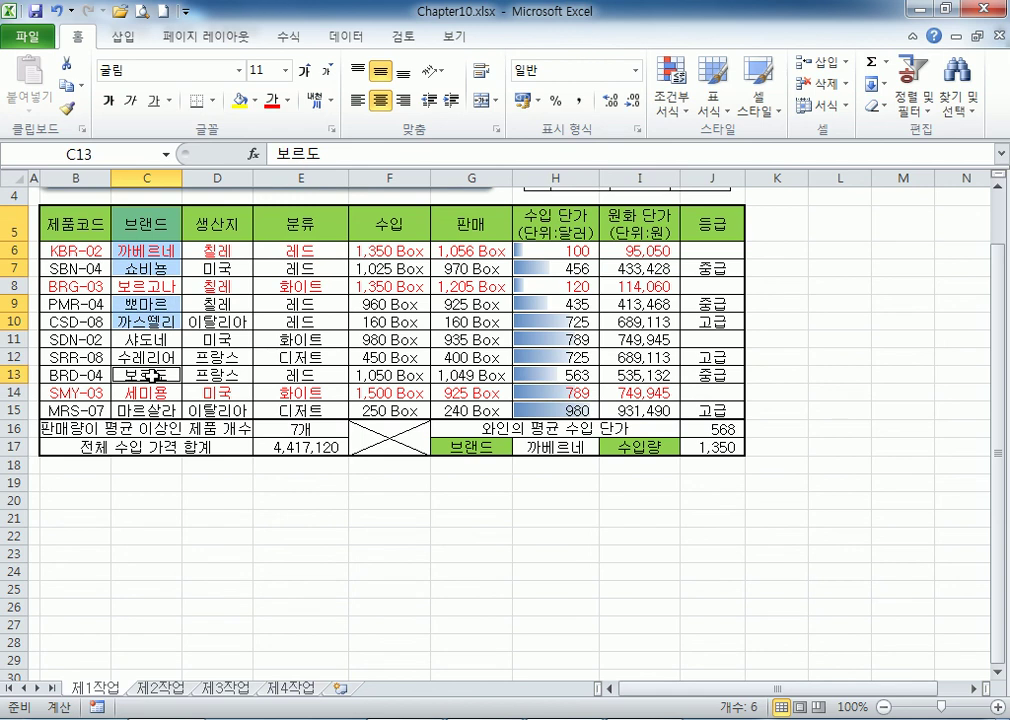
pyautogui.moveTo(376, 220); pyautogui.dragTo(373, 270)
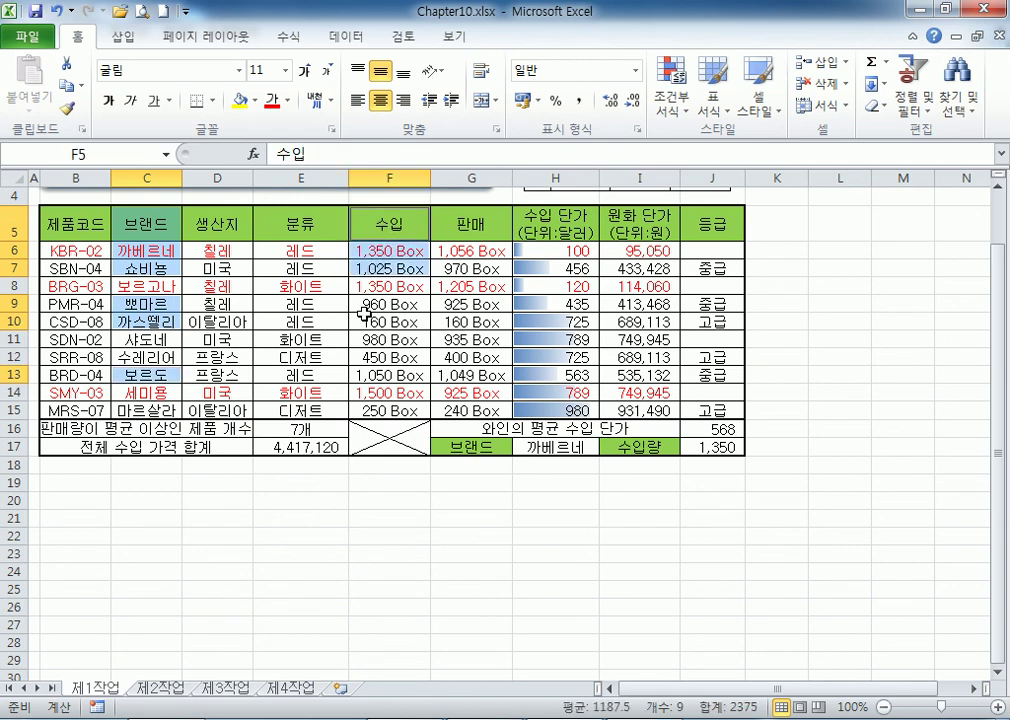
pyautogui.keyDown('ctrl'); pyautogui.click(367, 322); pyautogui.keyUp('ctrl')
# Select the 브랜드, 수입 and 수입 단가 headers together with their cells in rows 6, 7, 9, 10 and 13.
pyautogui.moveTo(140, 222); pyautogui.dragTo(138, 324)
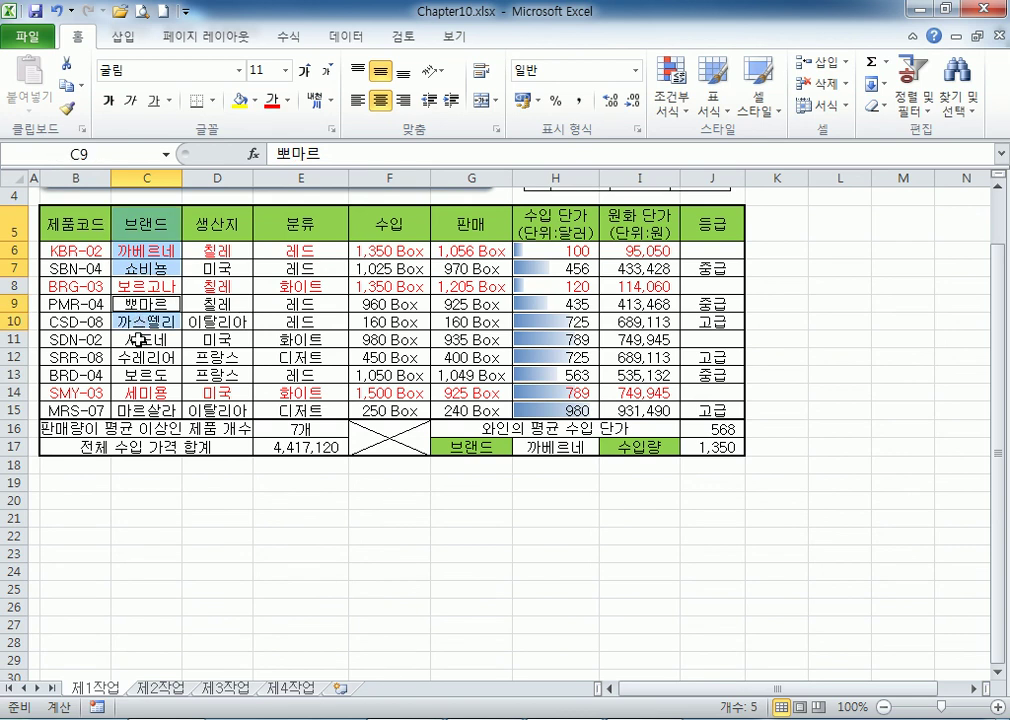
pyautogui.keyDown('ctrl'); pyautogui.click(144, 376); pyautogui.keyUp('ctrl')
pyautogui.moveTo(386, 222); pyautogui.dragTo(383, 322)
pyautogui.keyDown('ctrl'); pyautogui.click(383, 375); pyautogui.keyUp('ctrl')
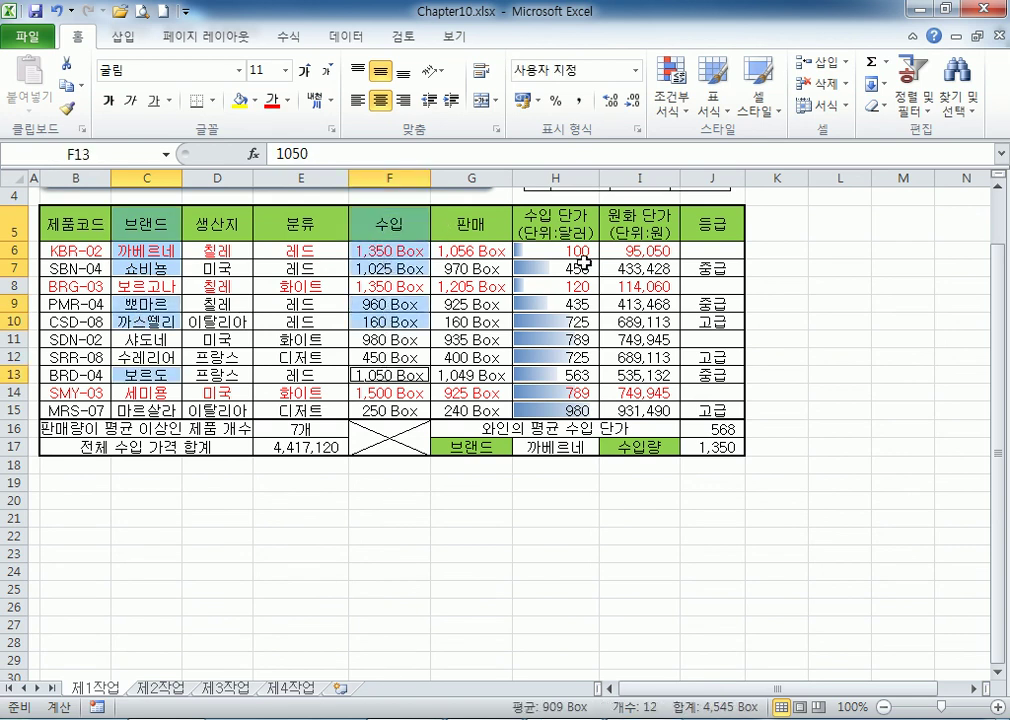
pyautogui.moveTo(555, 214); pyautogui.dragTo(523, 322)
pyautogui.keyDown('ctrl'); pyautogui.click(536, 376); pyautogui.keyUp('ctrl')
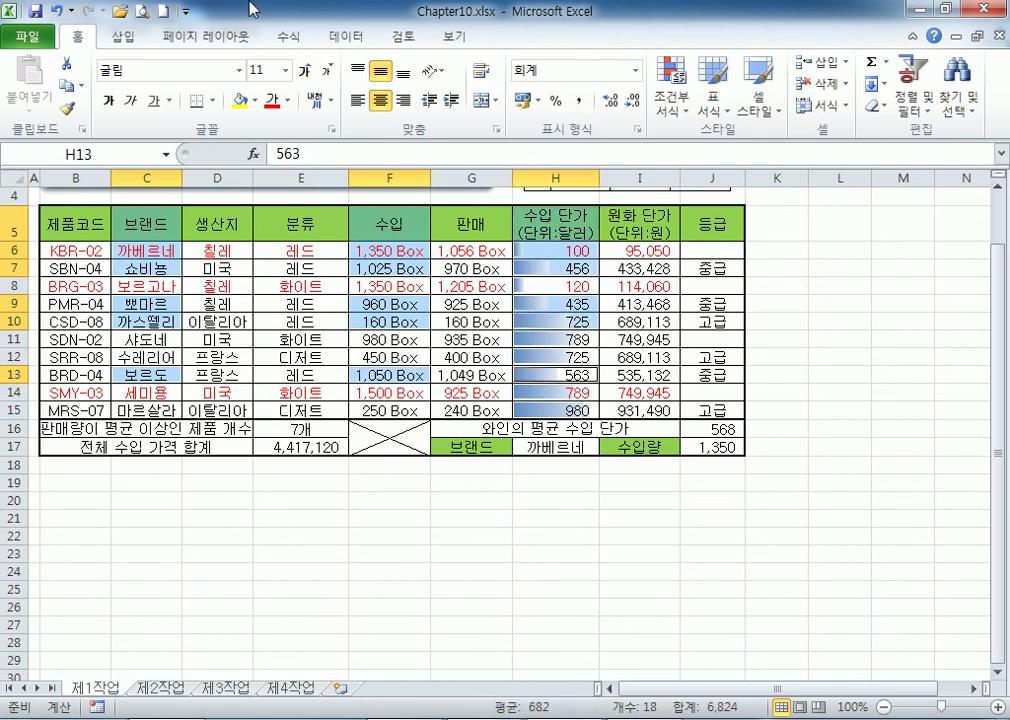
# Insert a 2-D clustered column chart from the selected cells.
pyautogui.click(123, 37)
pyautogui.click(310, 106)
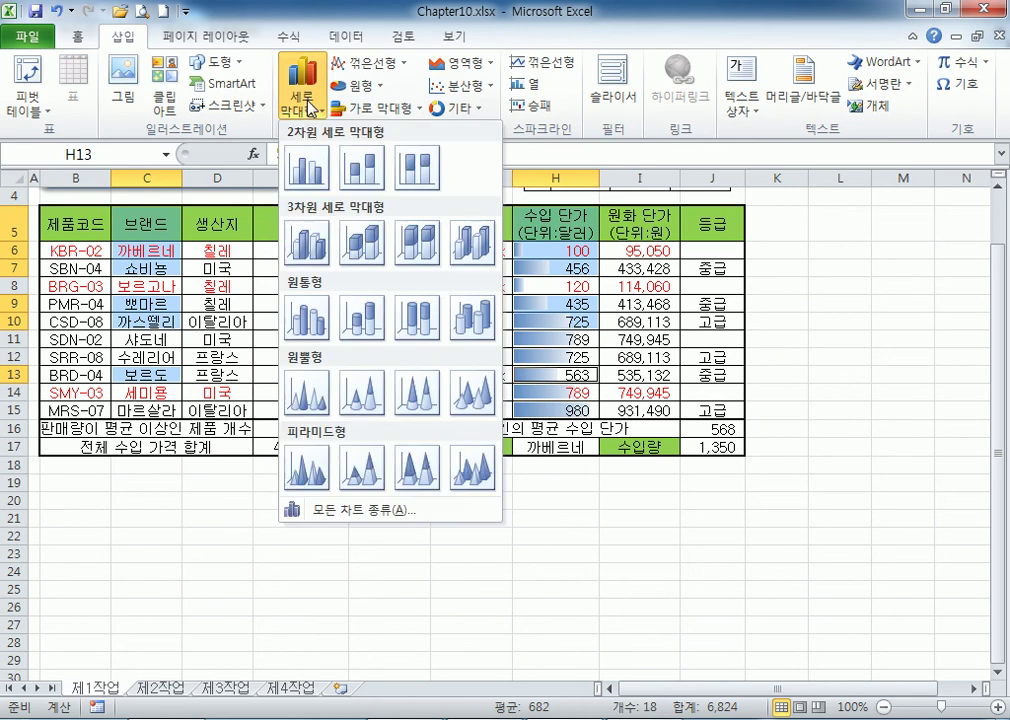
pyautogui.click(306, 166)
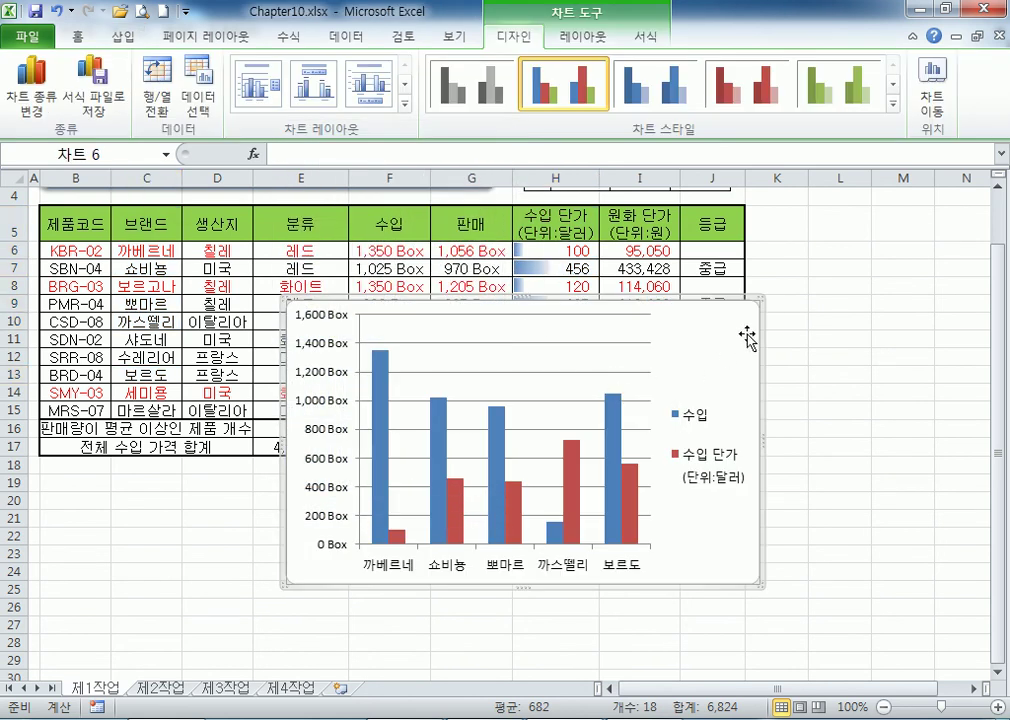
# Move the new column chart to its own new sheet named 제5작업.
pyautogui.click(938, 112)
pyautogui.moveTo(372, 205); pyautogui.dragTo(318, 207)
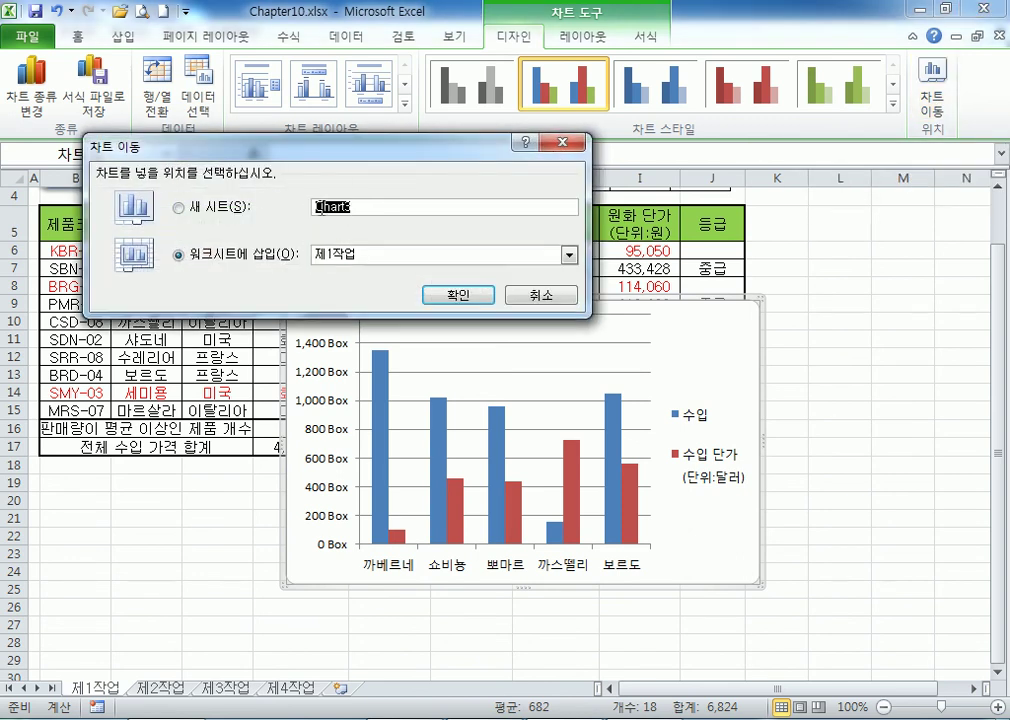
pyautogui.click(207, 214)
pyautogui.click(401, 205)
pyautogui.doubleClick(401, 205)
pyautogui.write('제4ㅈ')
pyautogui.press('BackSpace')
pyautogui.write('작업')
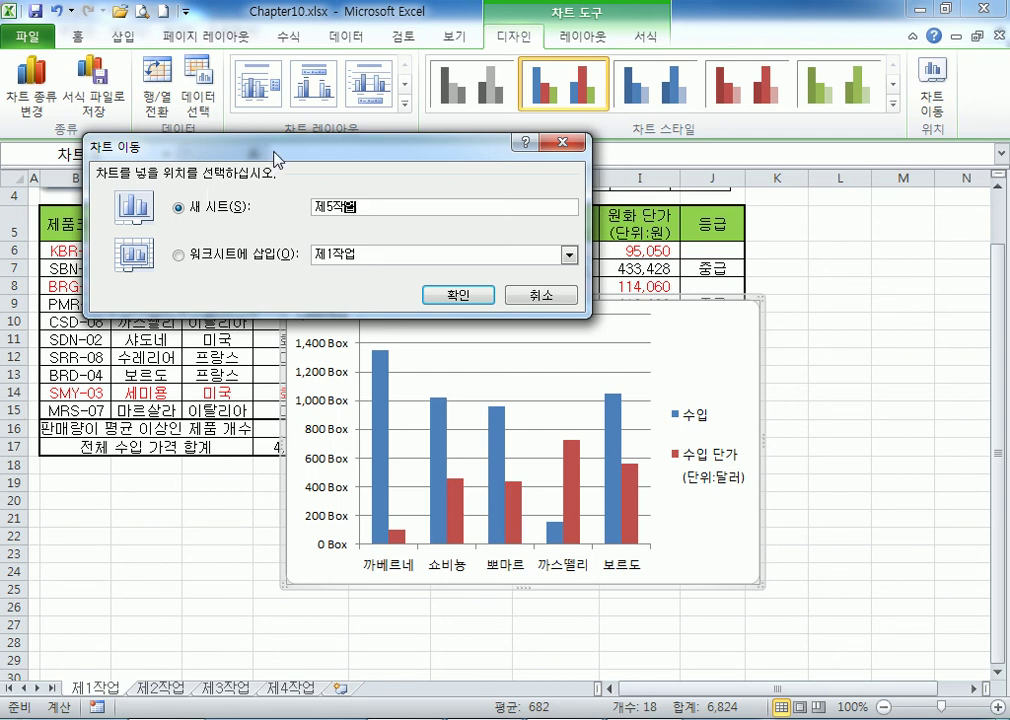
pyautogui.click(436, 294)
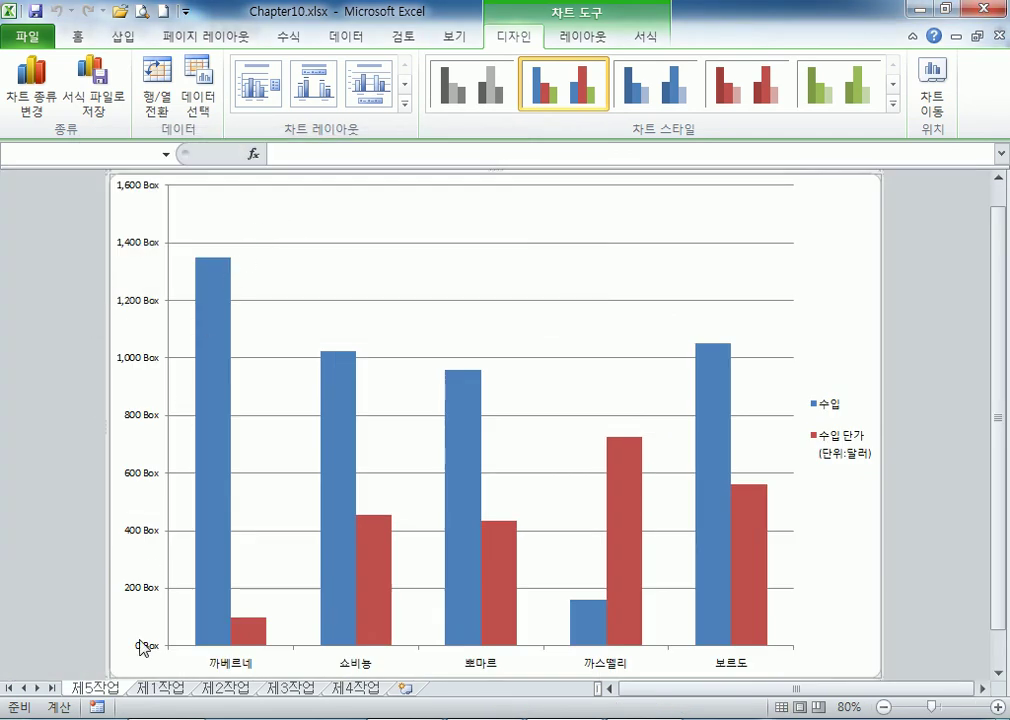
# Shrink the workbook window, place the 제5작업 sheet after 제4작업, and maximize the window again.
pyautogui.click(945, 9)
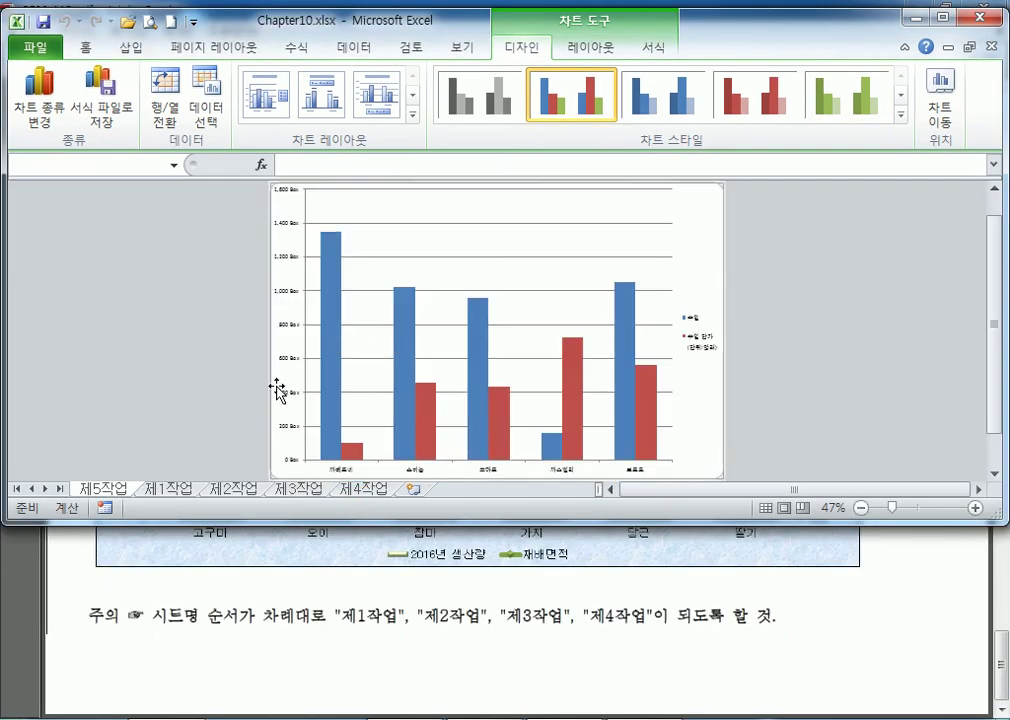
pyautogui.scroll(-1, 278, 391)
pyautogui.moveTo(106, 494); pyautogui.dragTo(413, 492)
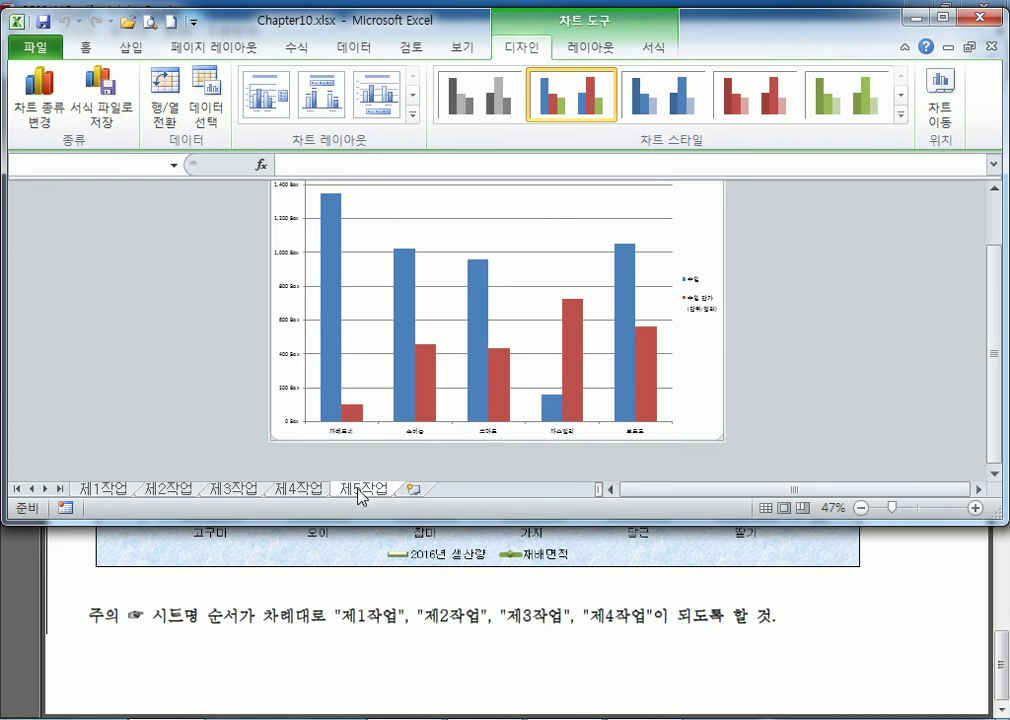
pyautogui.click(942, 17)
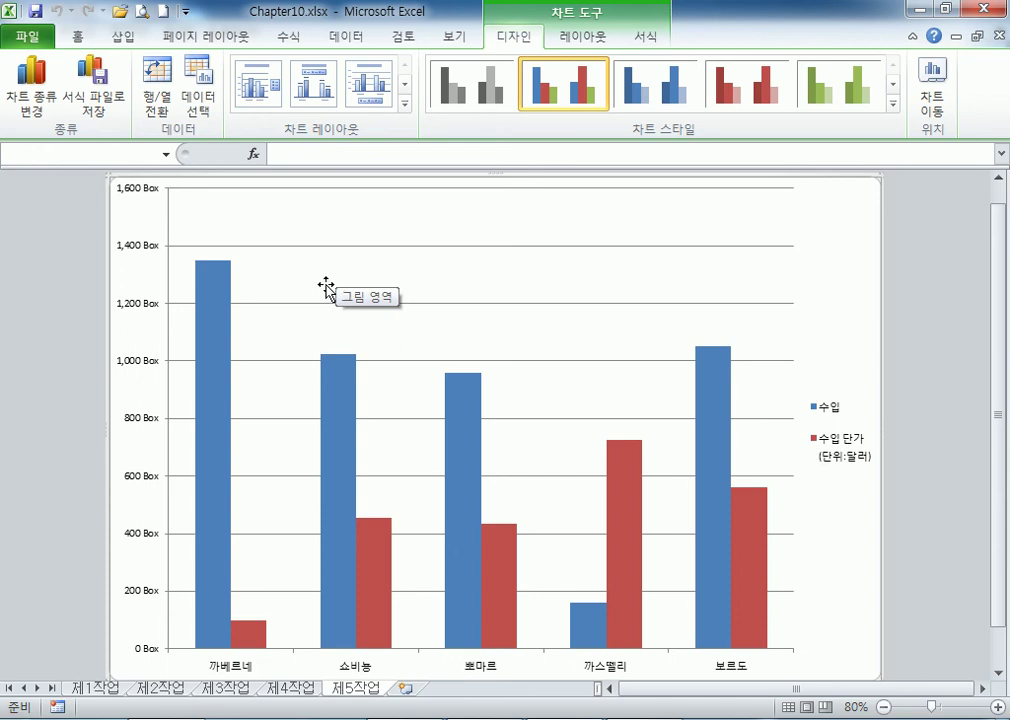
pyautogui.click(110, 690)
pyautogui.click(122, 36)
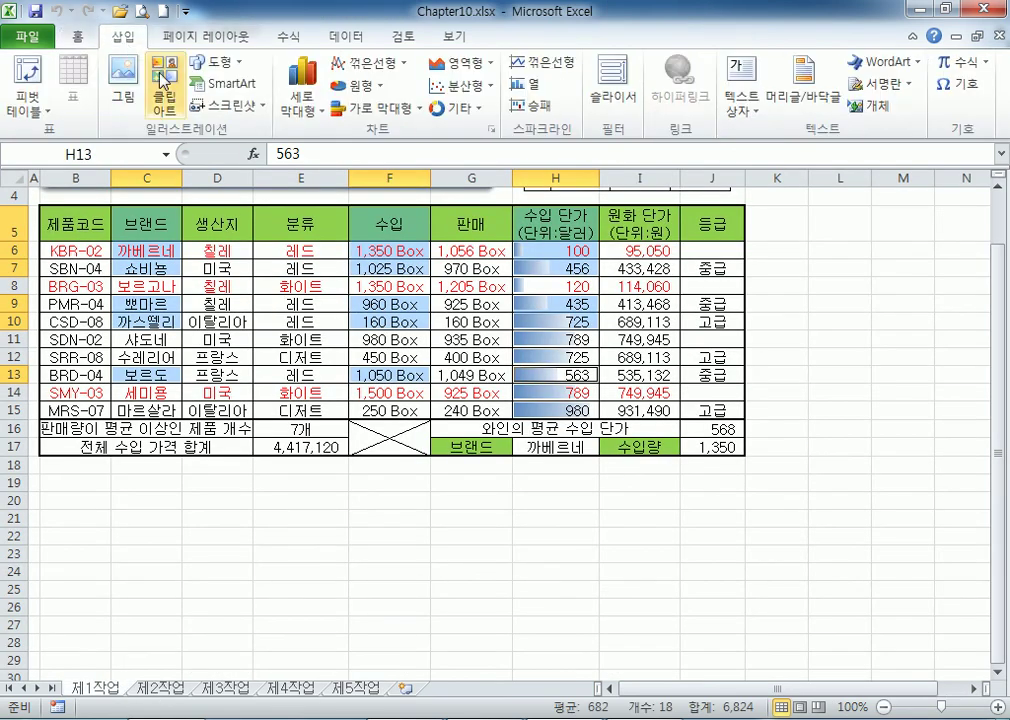
pyautogui.click(302, 88)
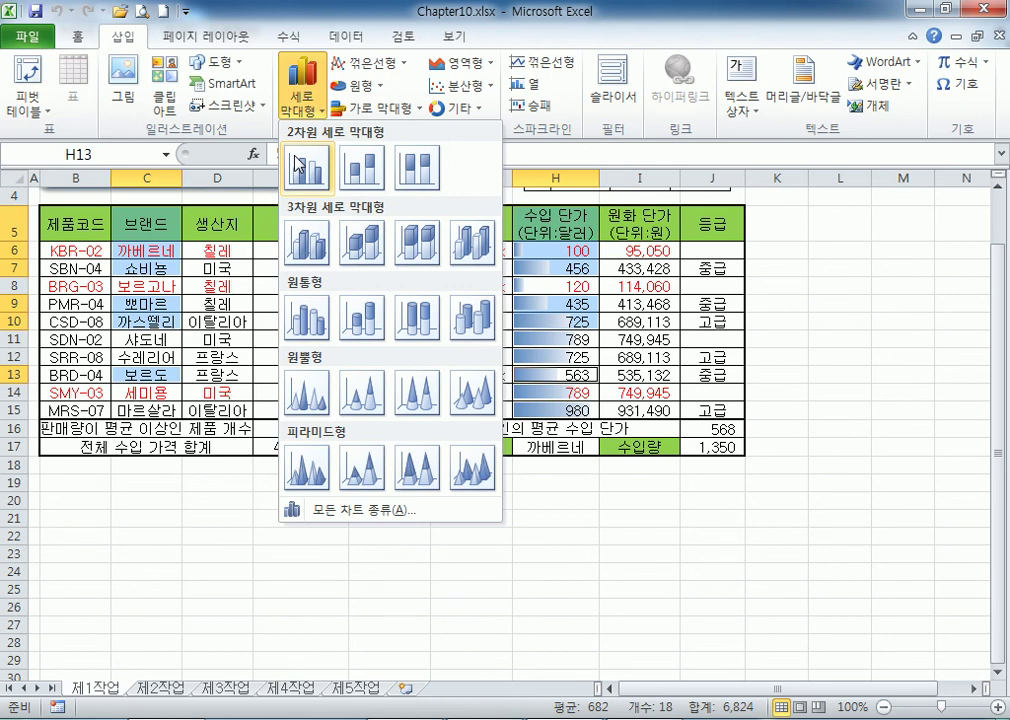
pyautogui.click(357, 697)
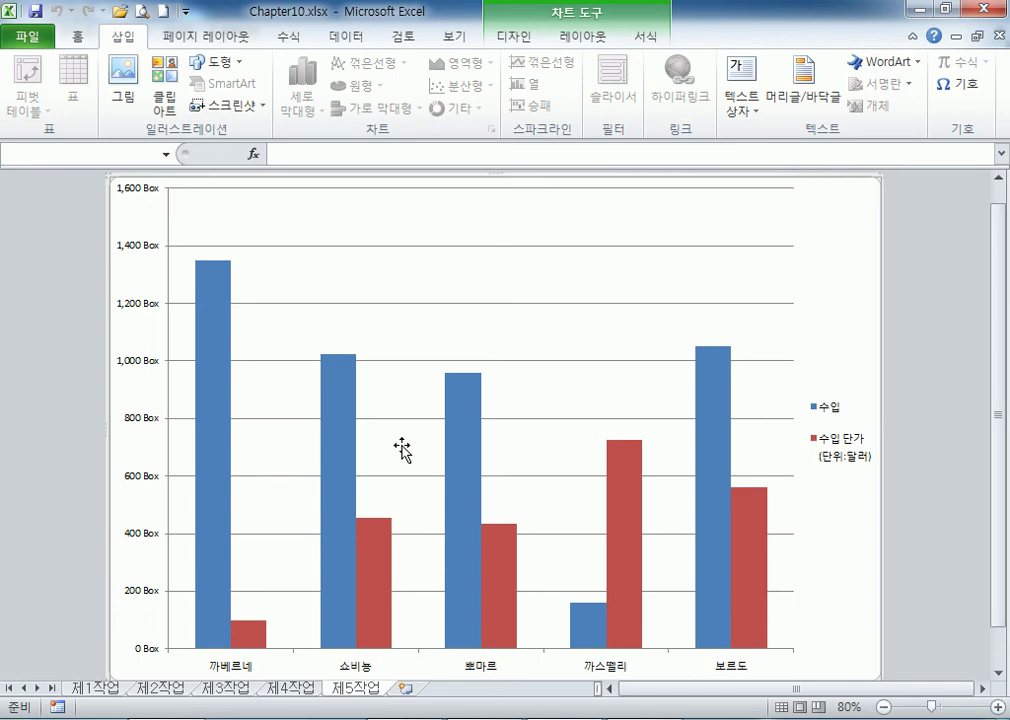
pyautogui.click(85, 688)
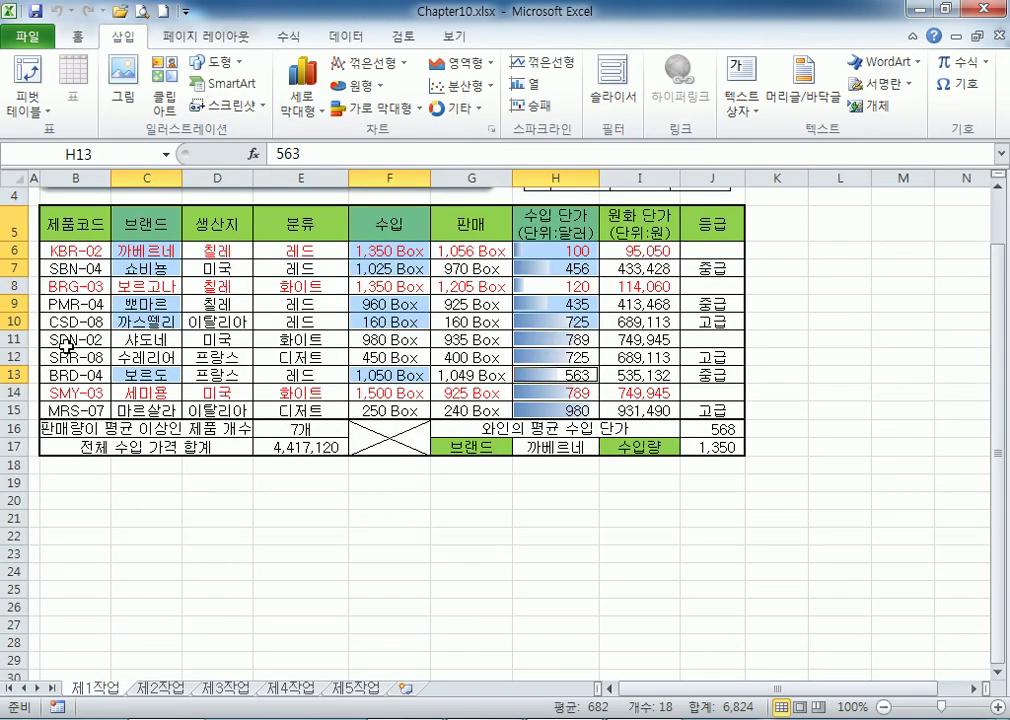
pyautogui.click(352, 688)
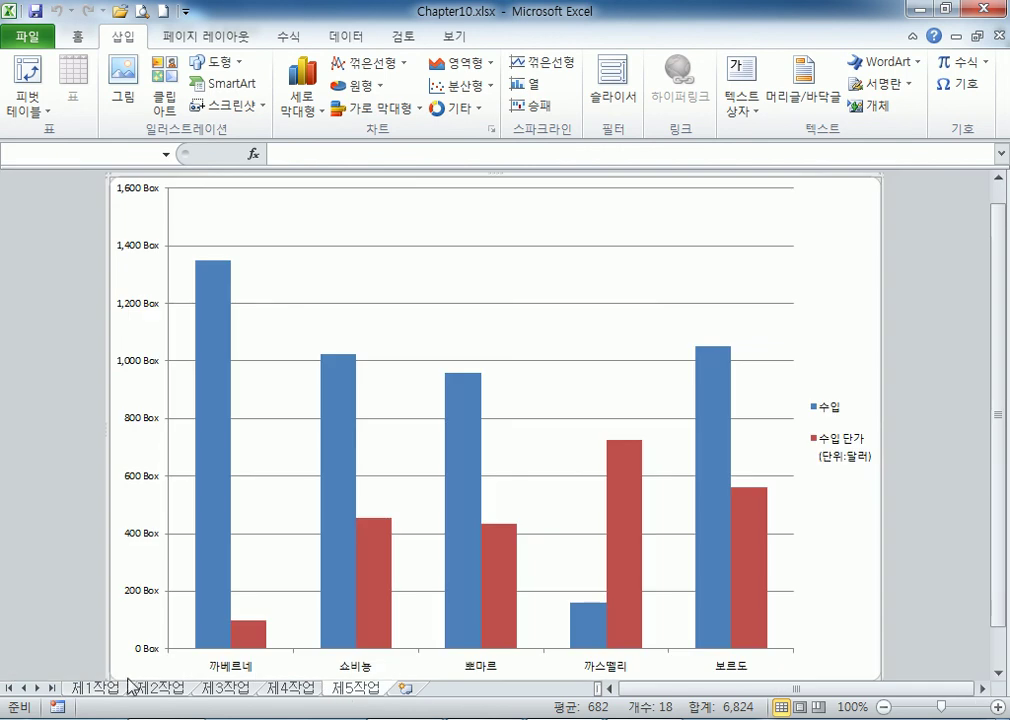
# Try reordering the sheets so that 제4작업 comes before 제1작업, and switch among the sheets to compare their order.
pyautogui.moveTo(68, 690); pyautogui.dragTo(66, 689)
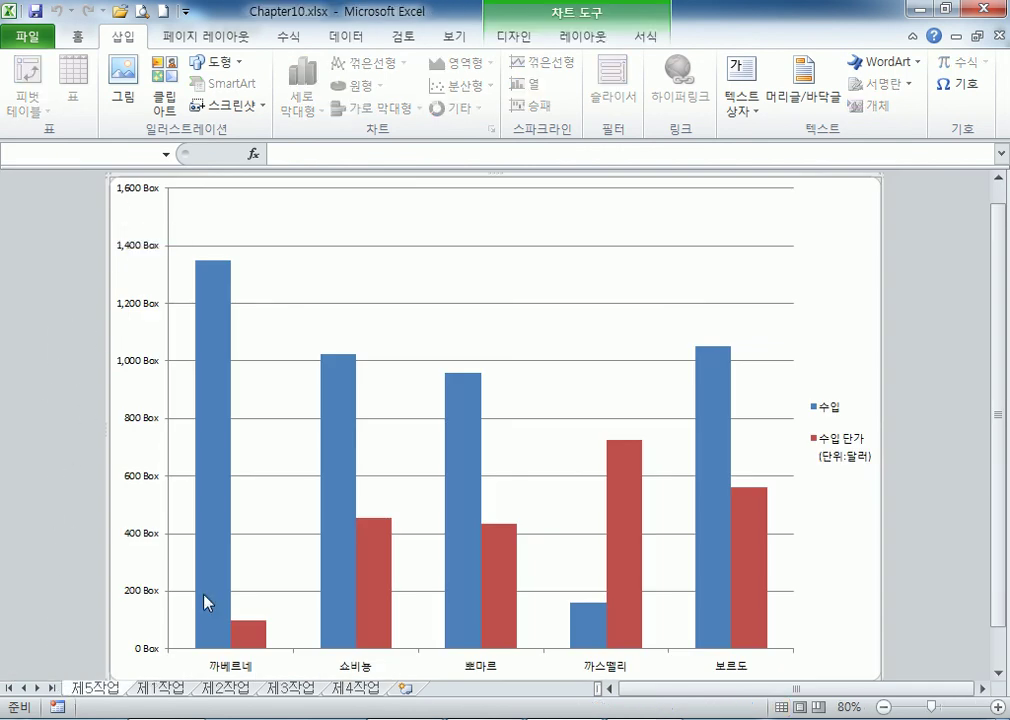
pyautogui.moveTo(86, 690)
pyautogui.mouseDown()
pyautogui.moveTo(367, 688)
pyautogui.moveTo(72, 697)
pyautogui.mouseUp()
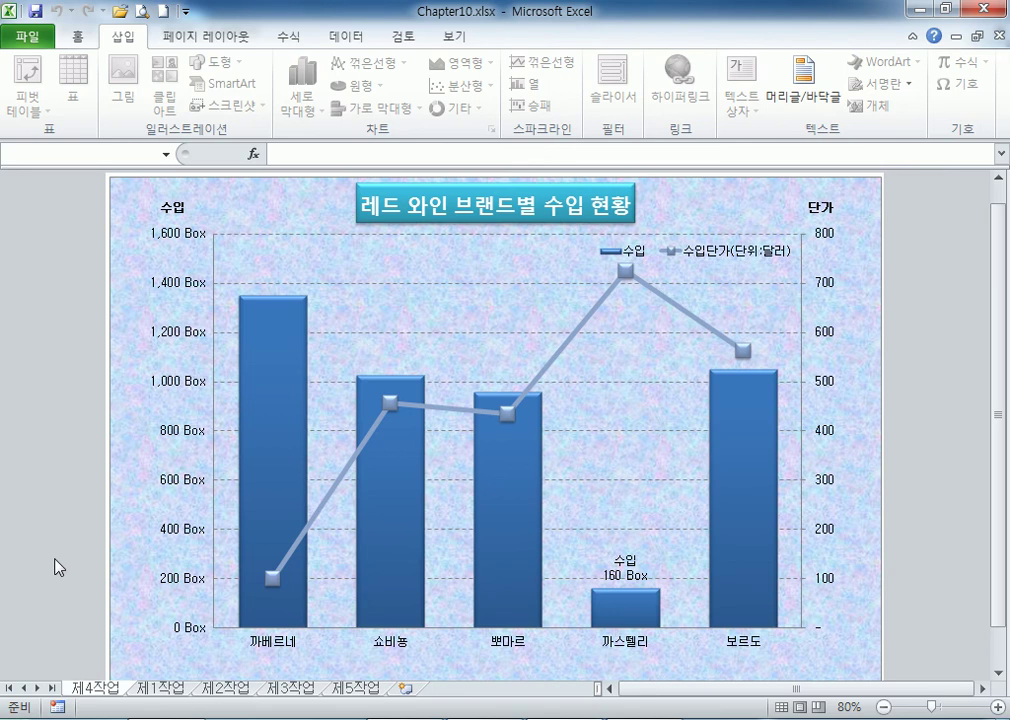
pyautogui.click(148, 689)
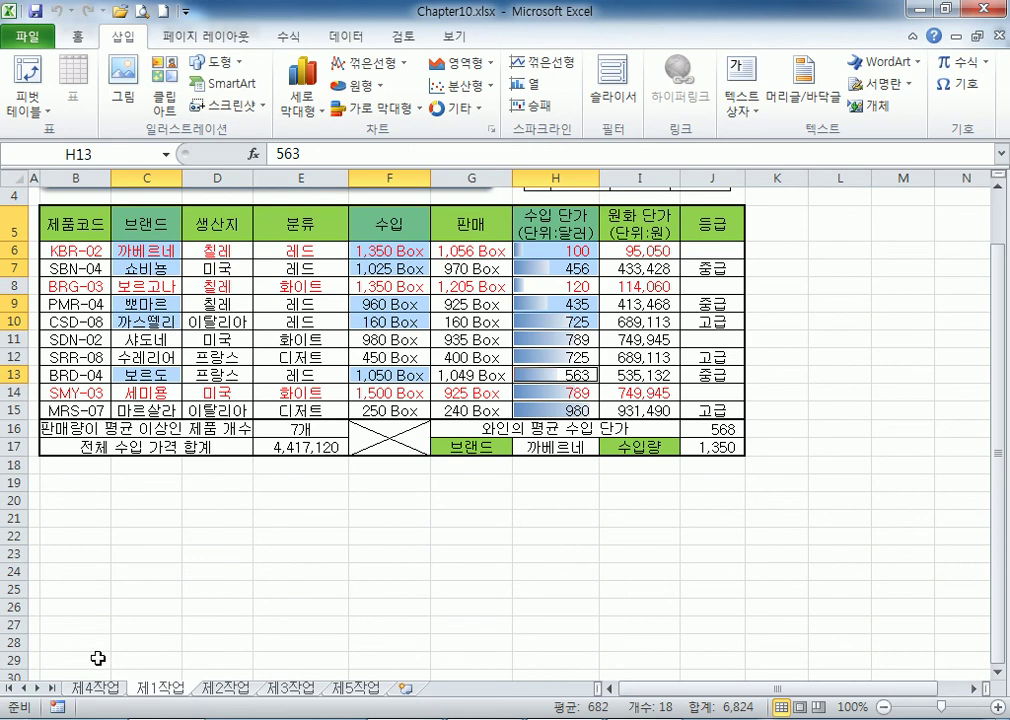
pyautogui.click(95, 688)
pyautogui.click(155, 689)
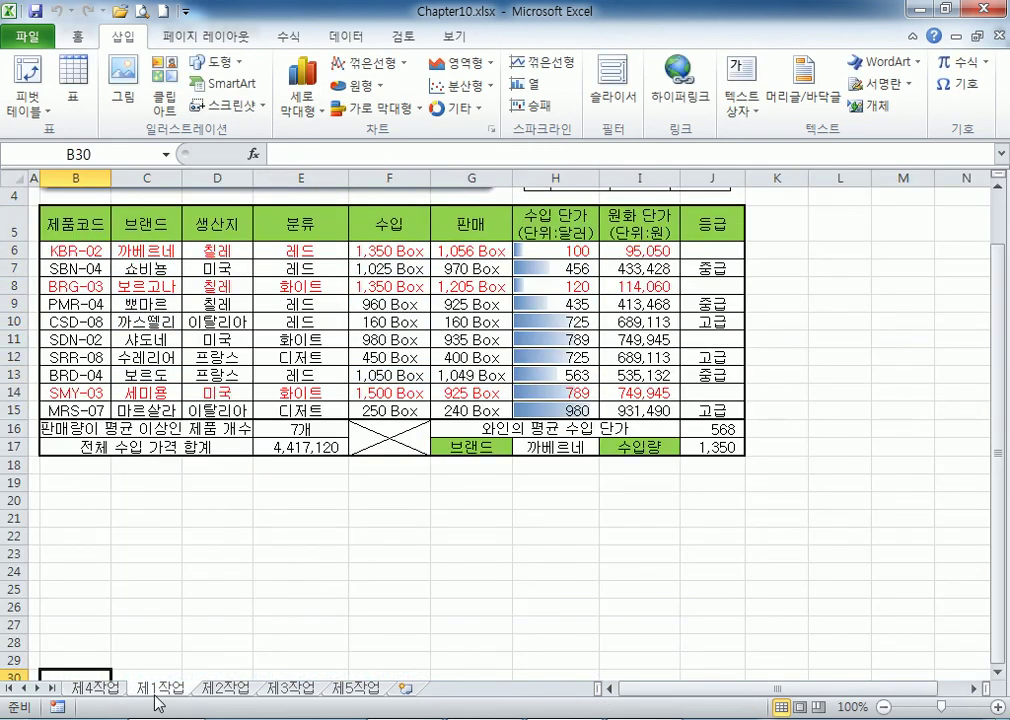
pyautogui.click(95, 688)
pyautogui.click(155, 689)
pyautogui.click(110, 692)
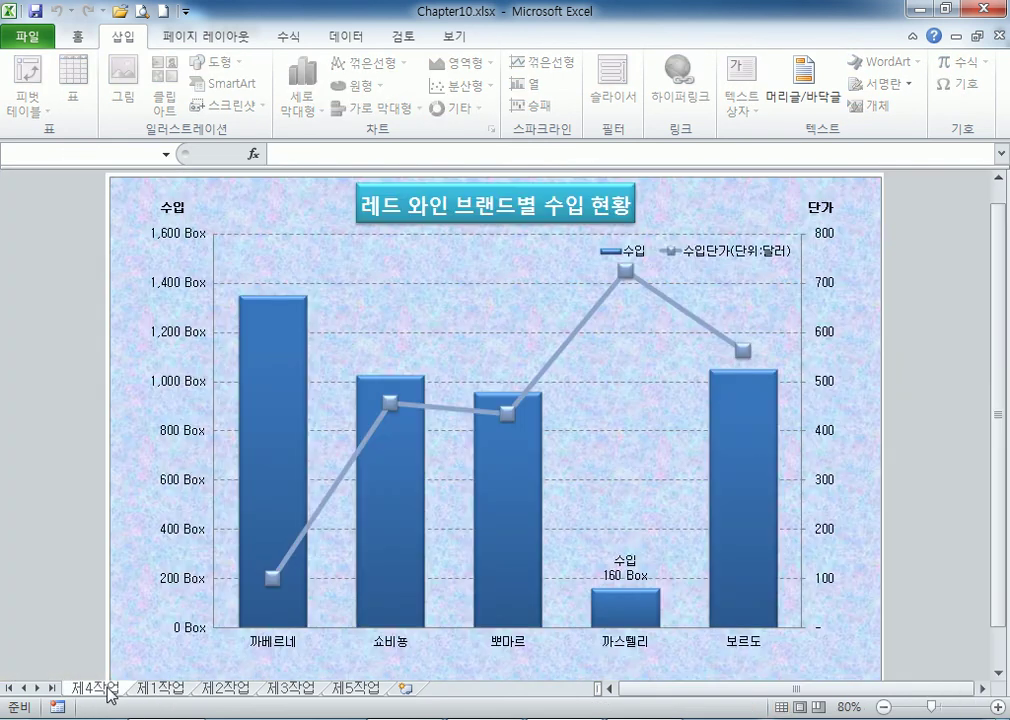
pyautogui.click(142, 690)
pyautogui.click(210, 690)
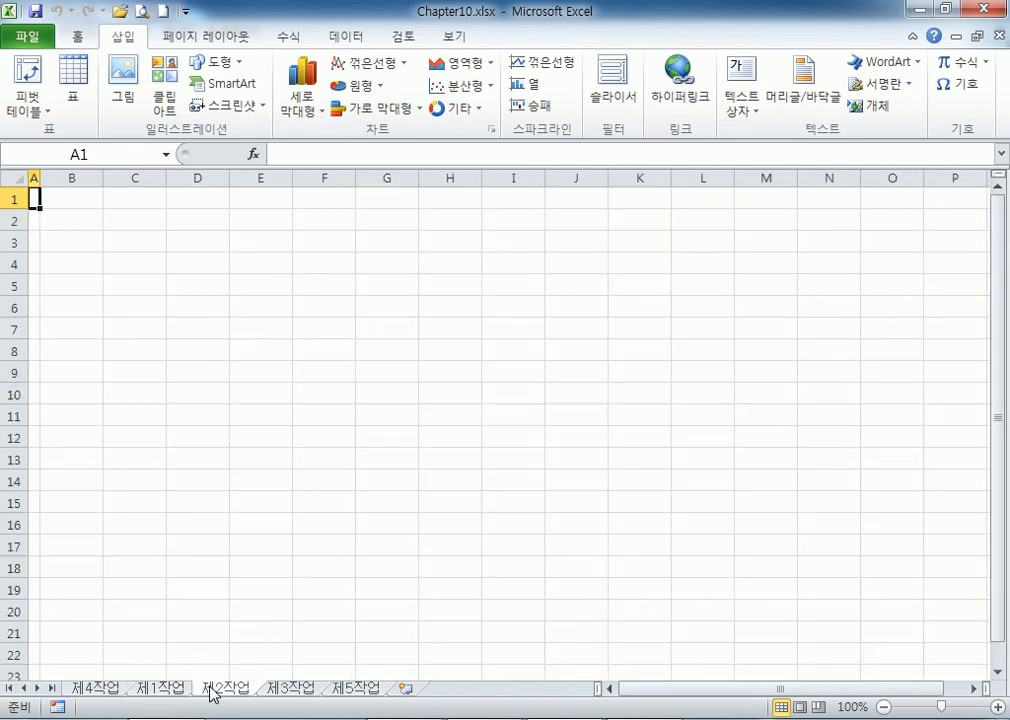
# Move the 제4작업 sheet back between 제3작업 and 제5작업, and open the 제5작업 sheet.
pyautogui.moveTo(105, 690)
pyautogui.mouseDown()
pyautogui.moveTo(334, 702)
pyautogui.moveTo(340, 692)
pyautogui.mouseUp()
pyautogui.click(360, 690)
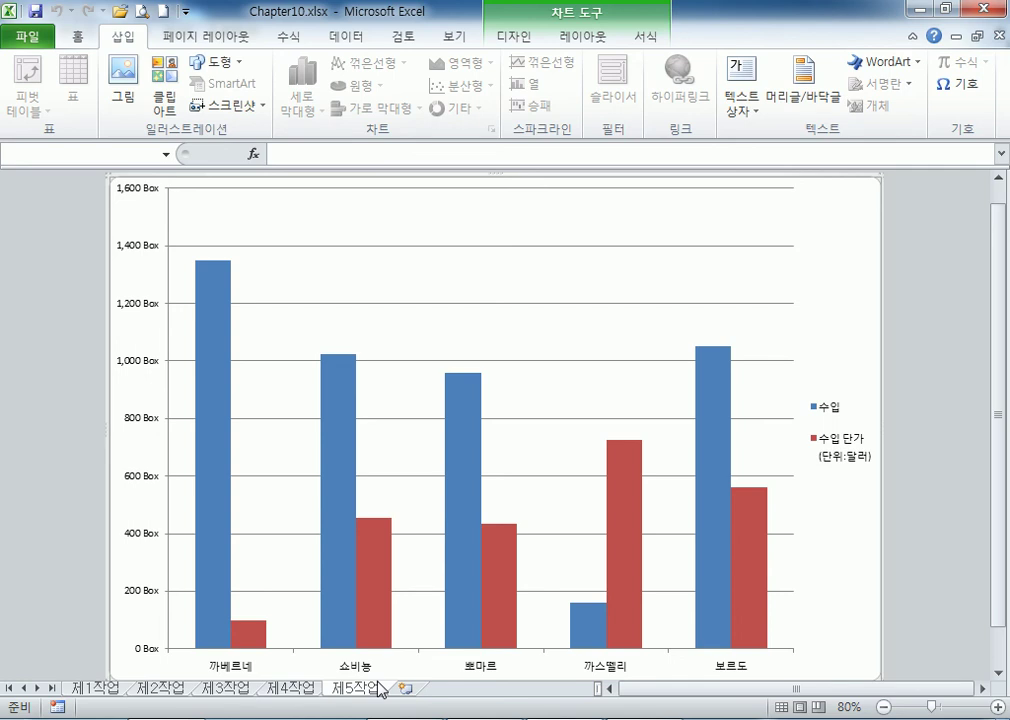
# Apply the preset chart layout with a title above and legend below, and the blue bevelled chart style.
pyautogui.click(521, 42)
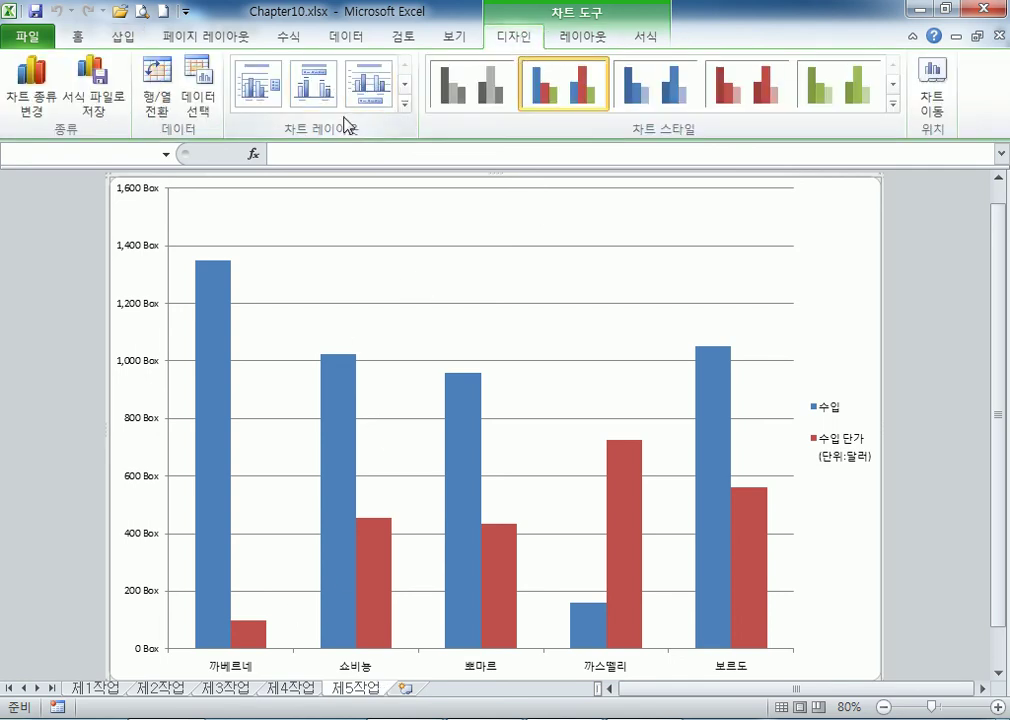
pyautogui.click(384, 88)
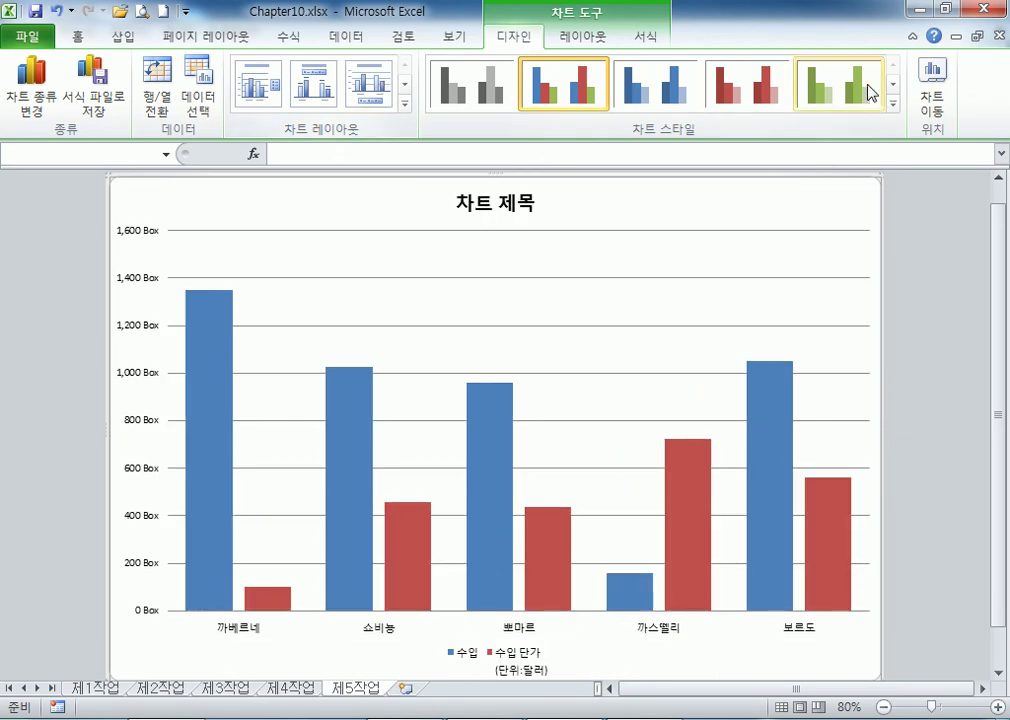
pyautogui.click(893, 103)
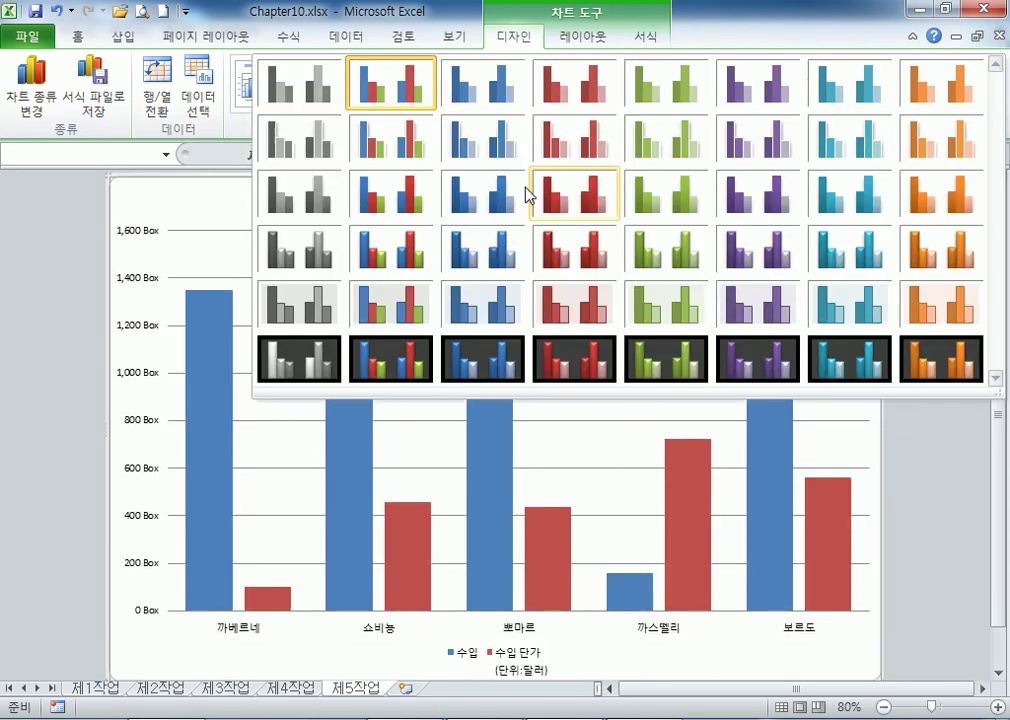
pyautogui.click(489, 249)
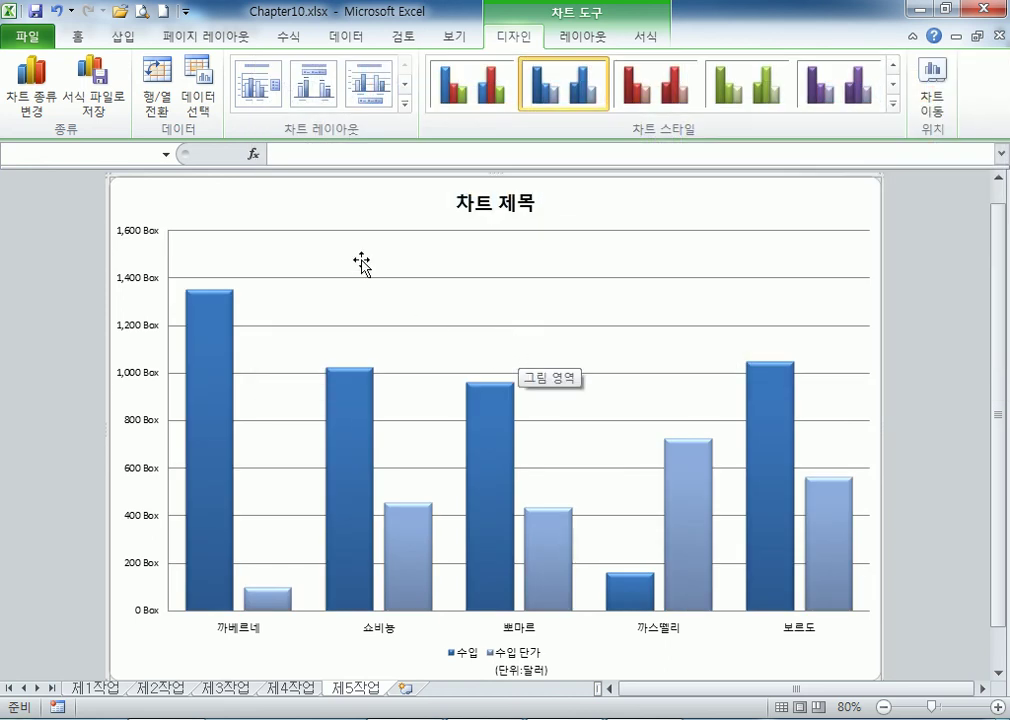
# Set the whole chart's font to 굴림 at size 11.
pyautogui.click(76, 37)
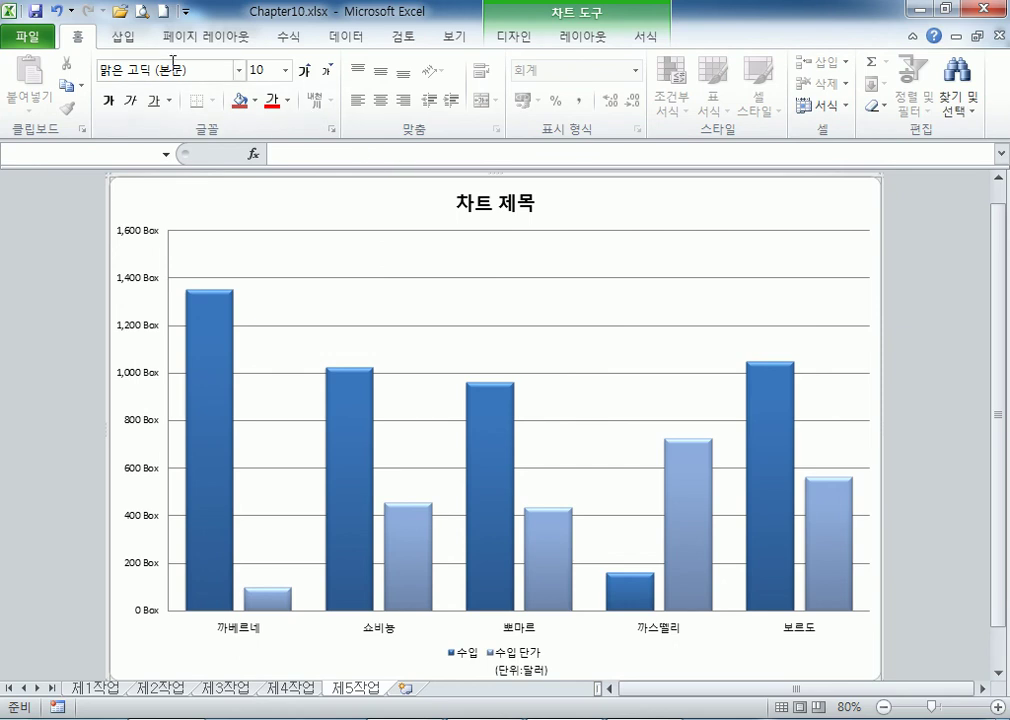
pyautogui.click(239, 70)
pyautogui.click(219, 230)
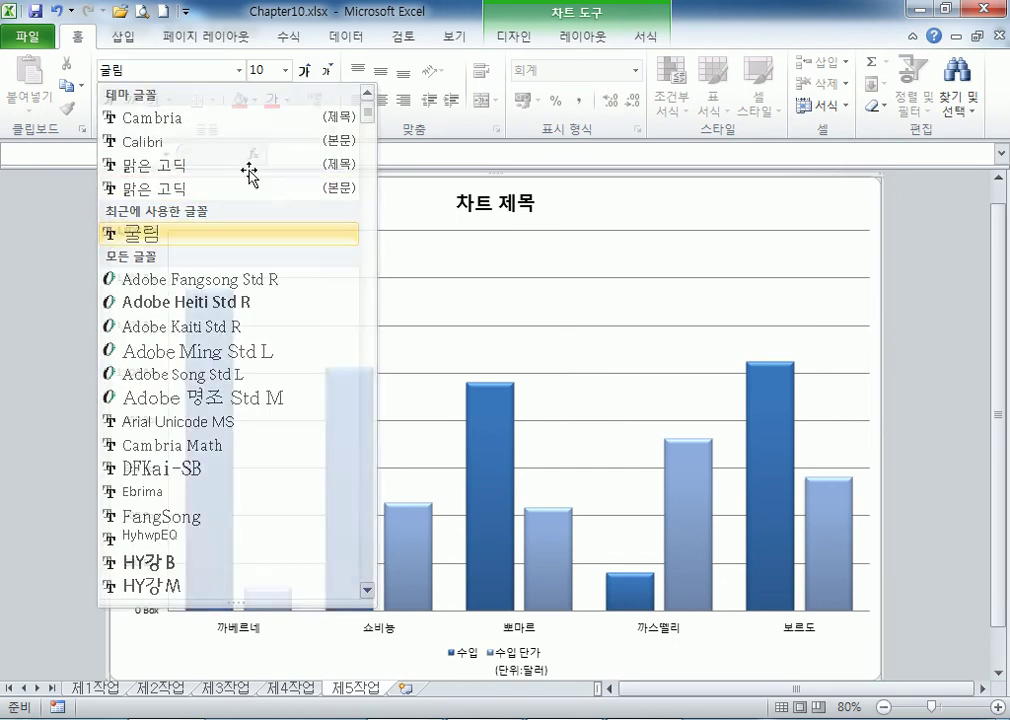
pyautogui.click(305, 72)
pyautogui.click(306, 72)
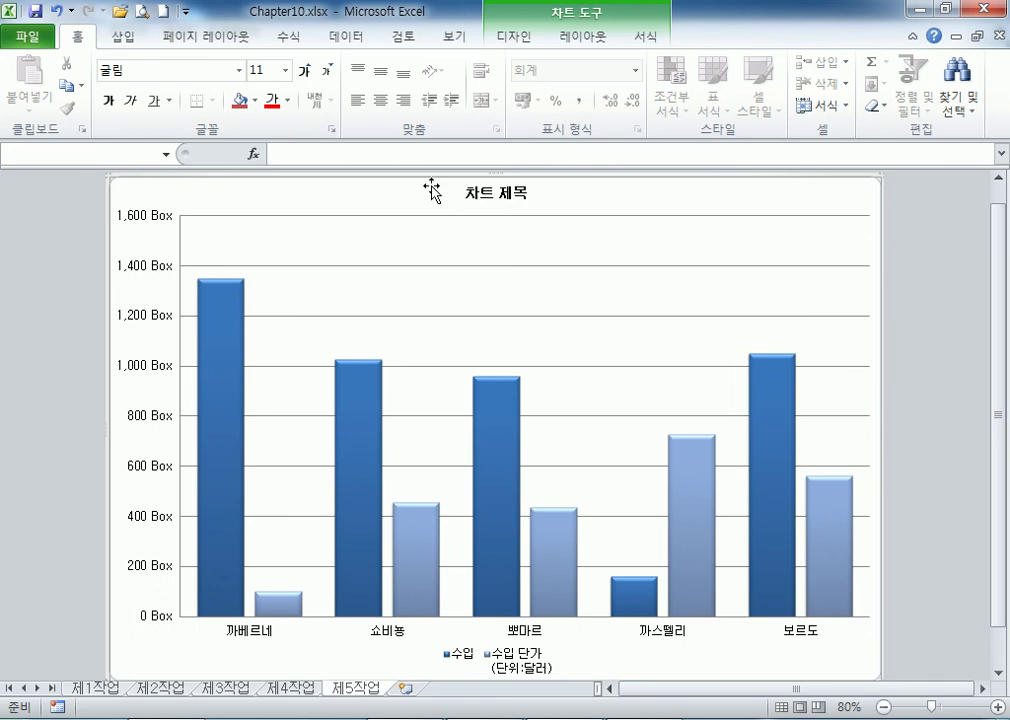
pyautogui.click(644, 38)
pyautogui.click(446, 64)
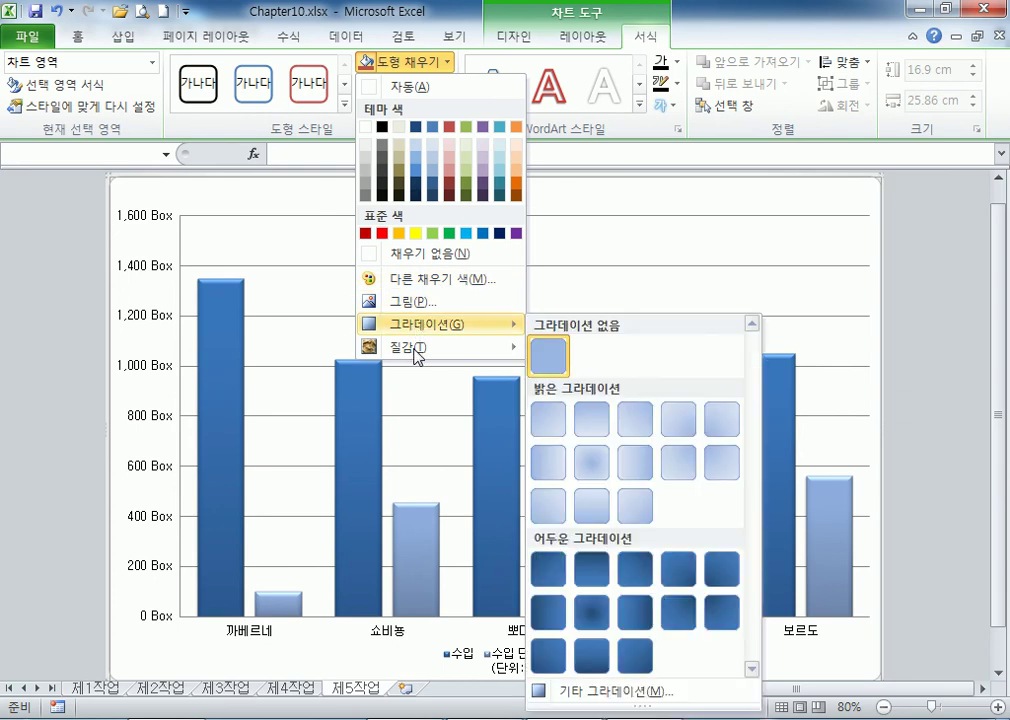
pyautogui.moveTo(462, 354)
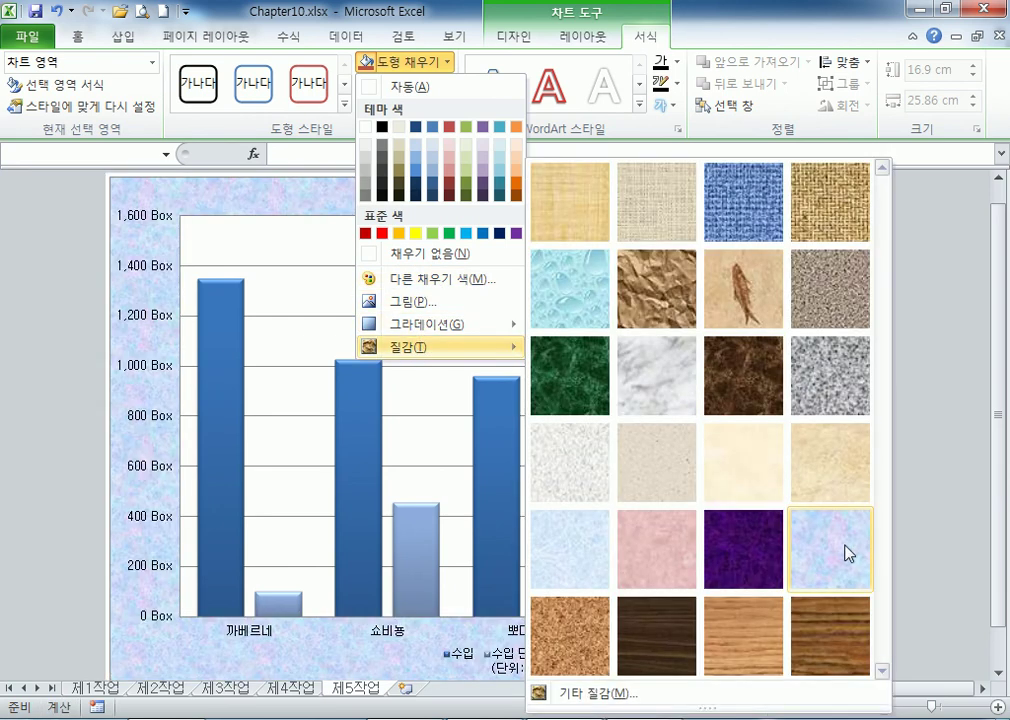
pyautogui.click(274, 205)
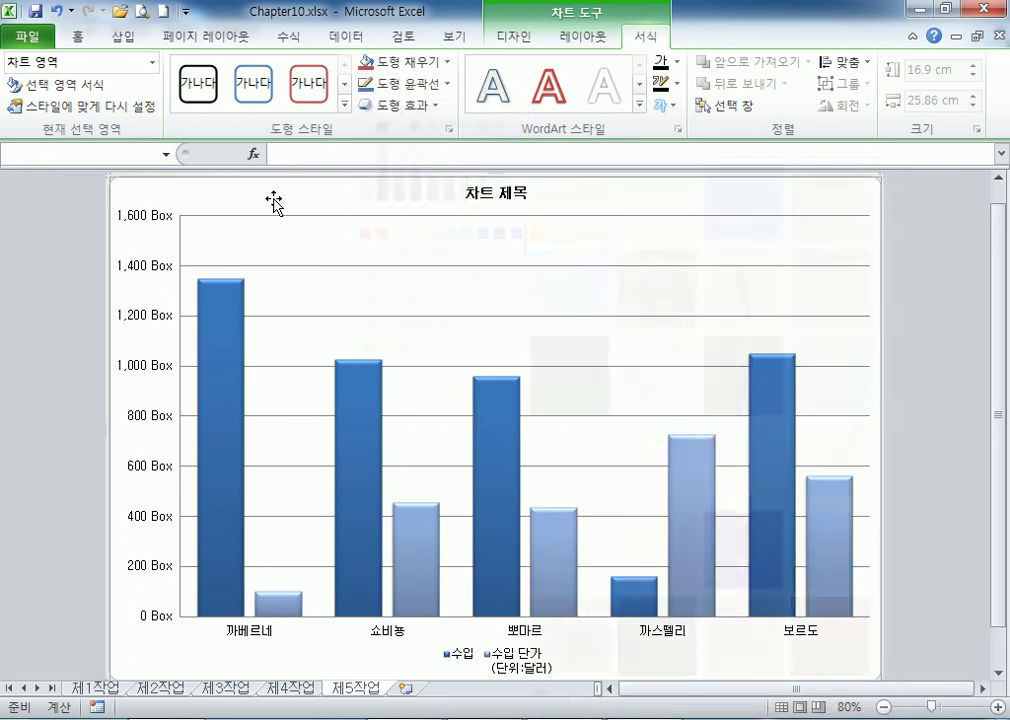
# Fill the chart area with the mottled pink-and-blue preset texture.
pyautogui.doubleClick(272, 200)
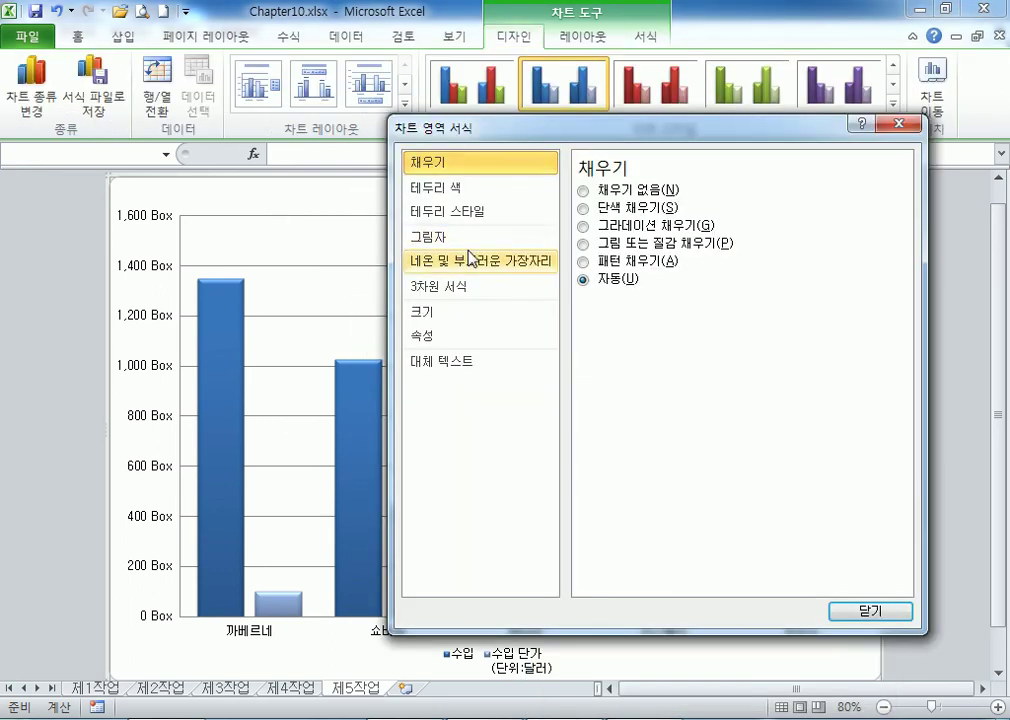
pyautogui.click(583, 243)
pyautogui.click(686, 304)
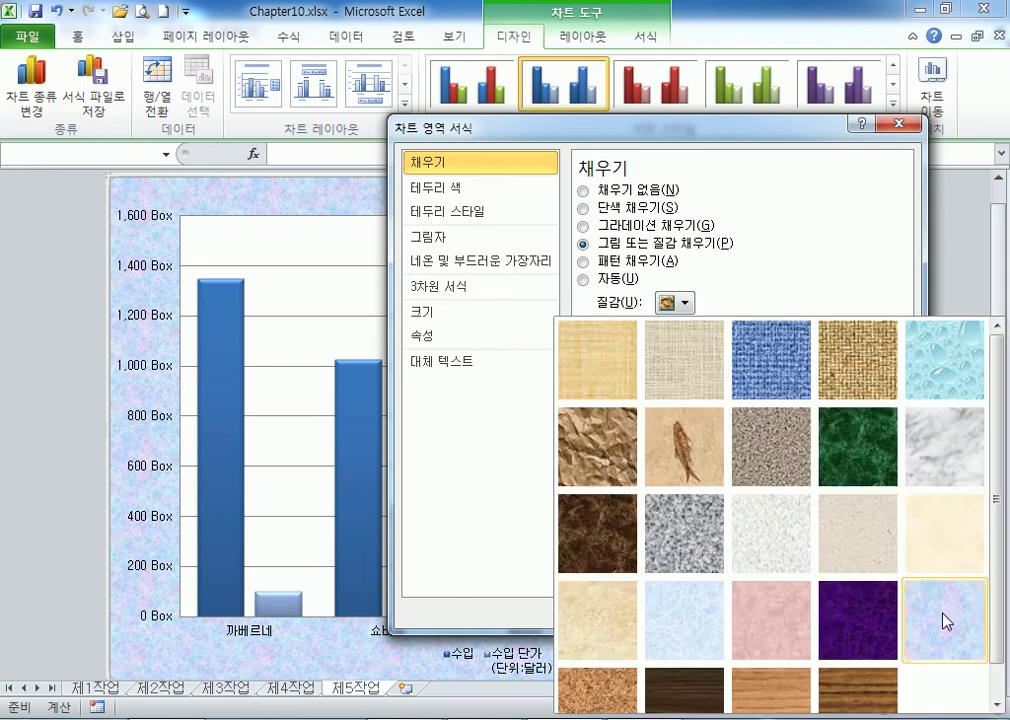
pyautogui.click(497, 316)
pyautogui.click(900, 610)
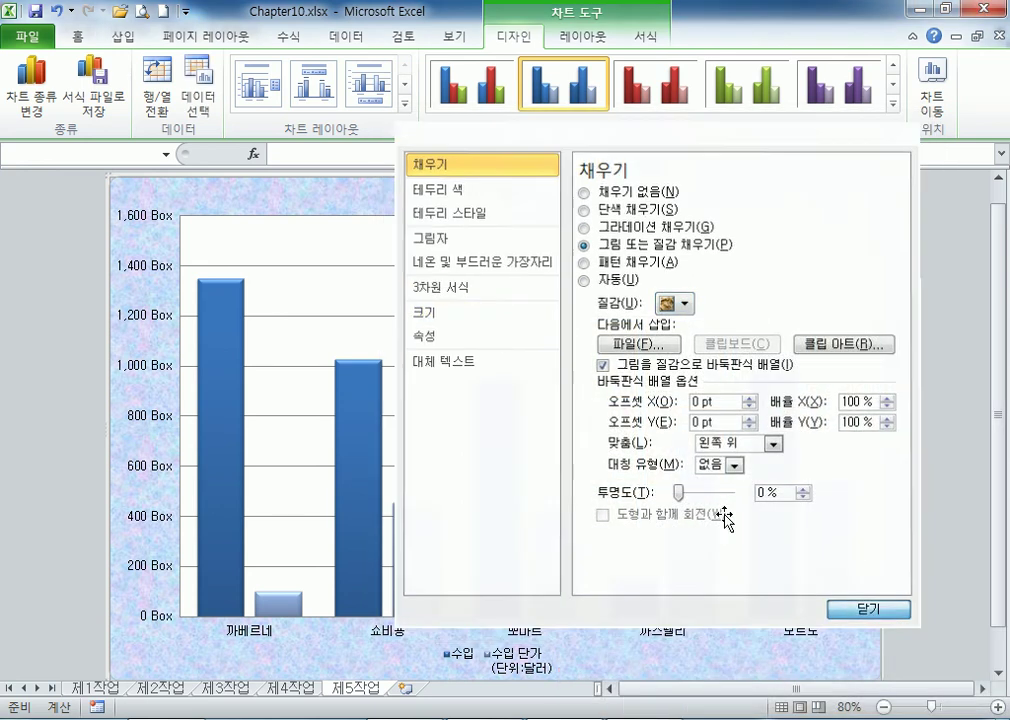
# Set the plot area to no fill (채우기 없음) so the chart area's texture shows through.
pyautogui.doubleClick(610, 198)
pyautogui.moveTo(485, 129); pyautogui.dragTo(508, 141)
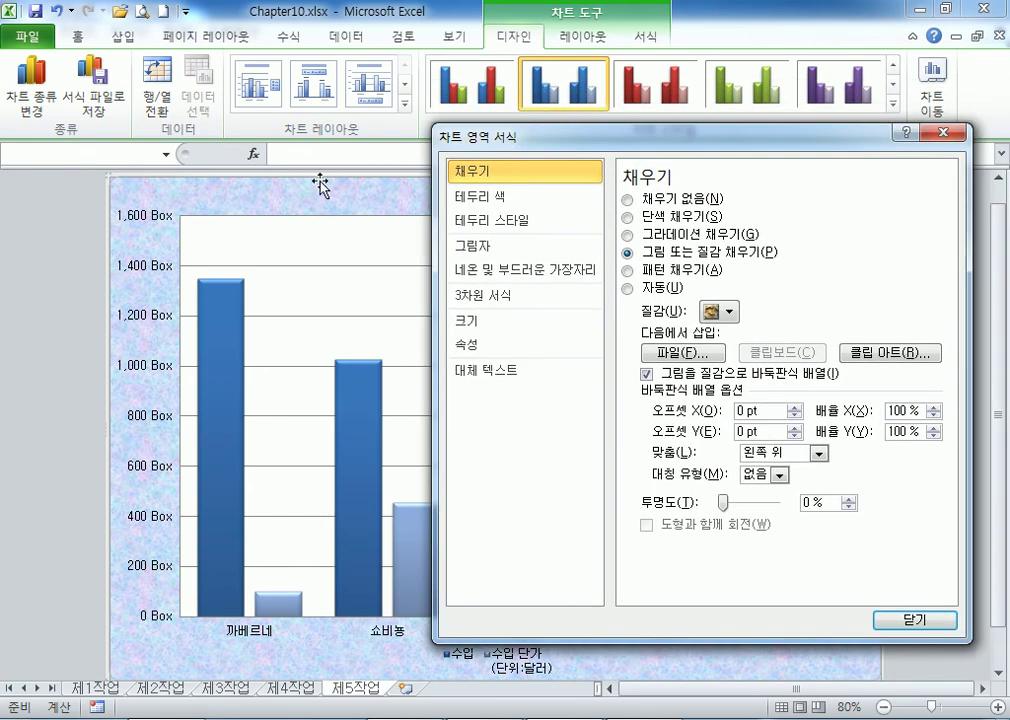
pyautogui.click(296, 242)
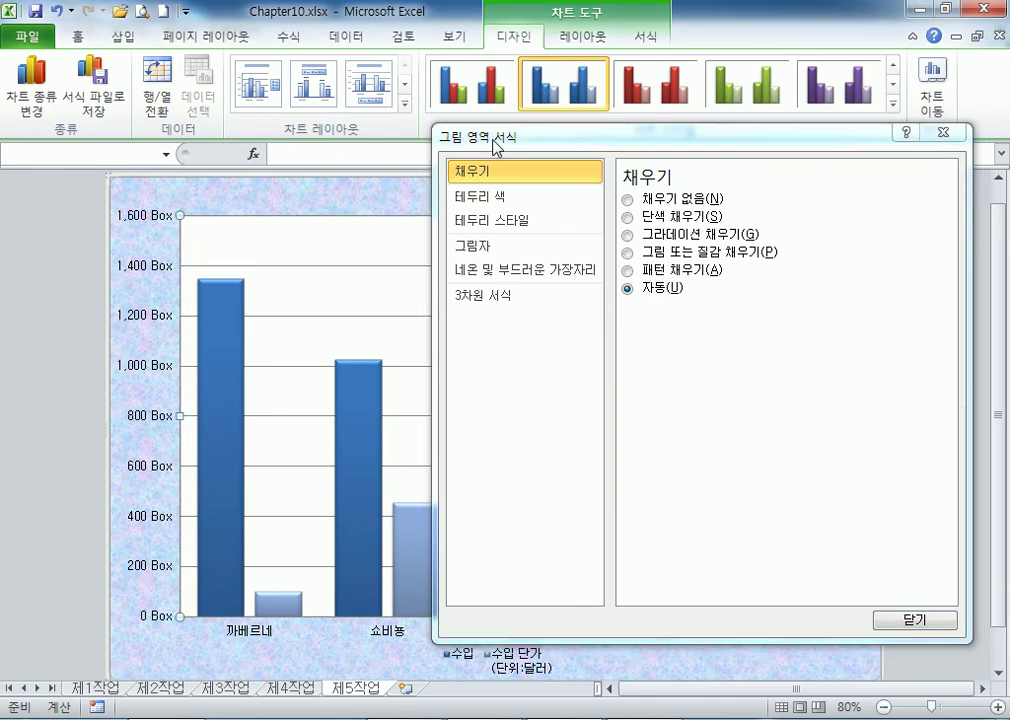
pyautogui.moveTo(494, 148); pyautogui.dragTo(628, 169)
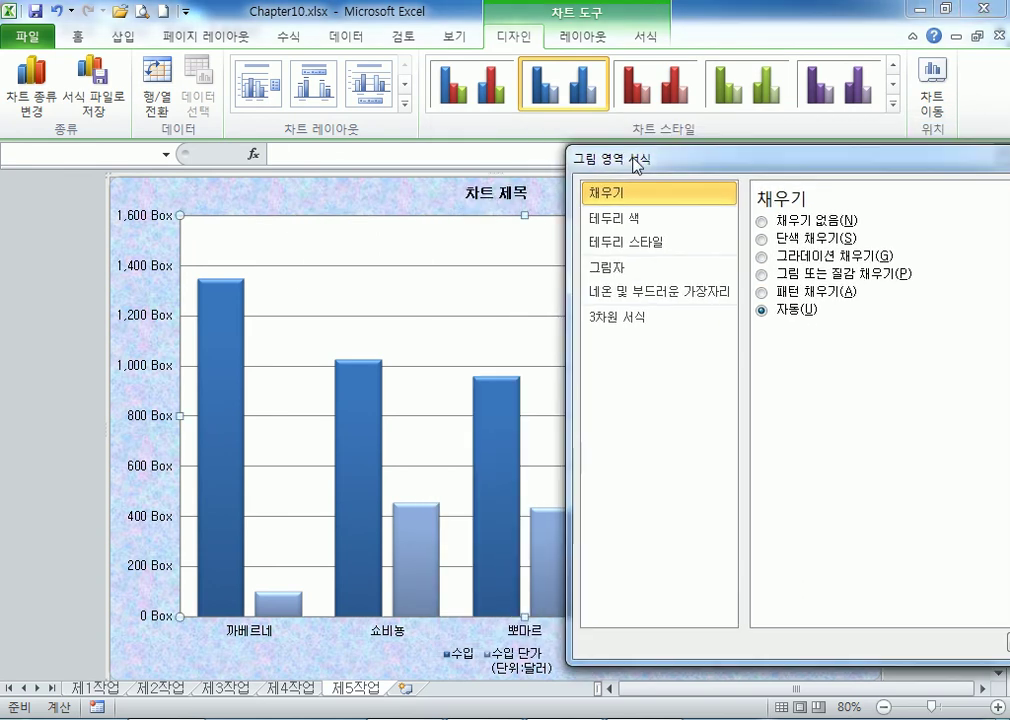
pyautogui.click(497, 193)
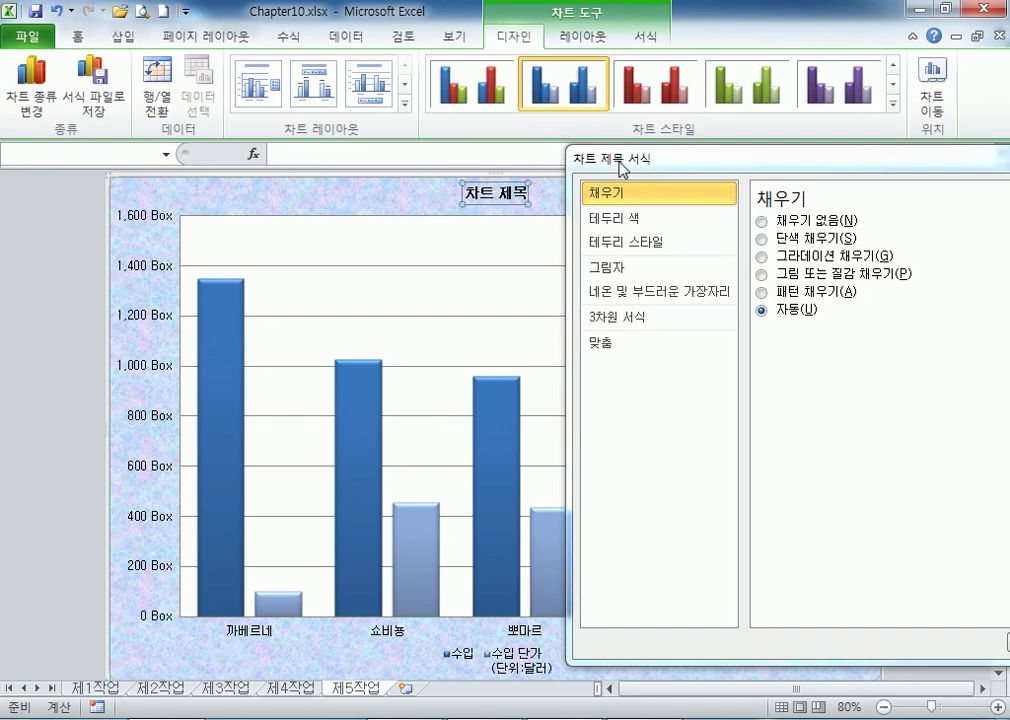
pyautogui.click(356, 242)
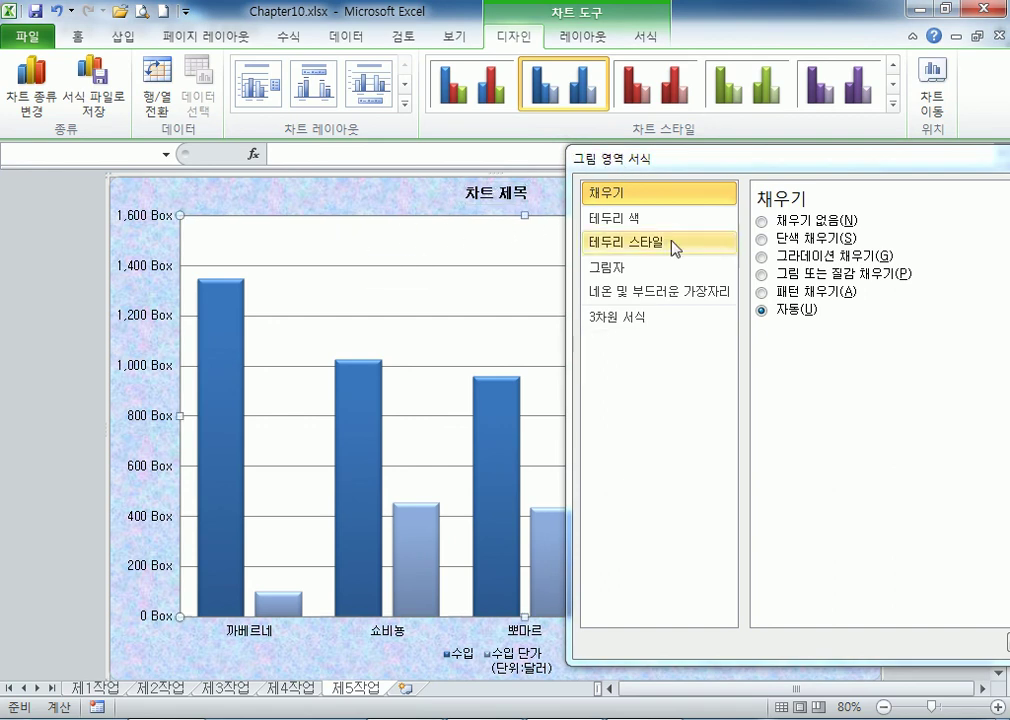
pyautogui.click(798, 224)
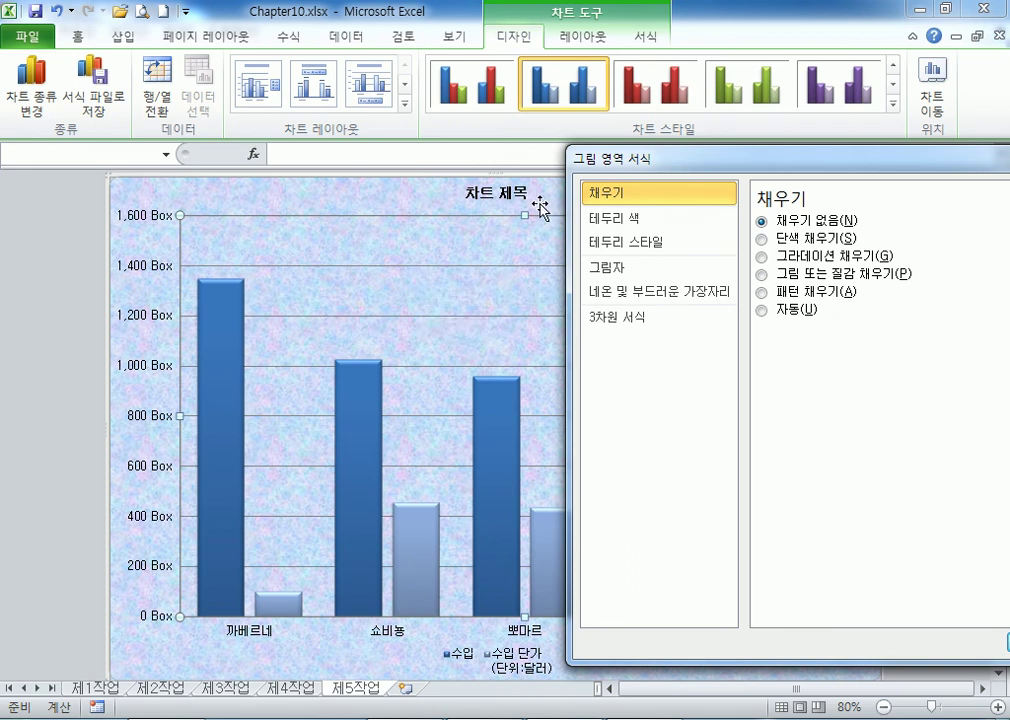
# Set the chart title's font size to 20.
pyautogui.click(494, 192)
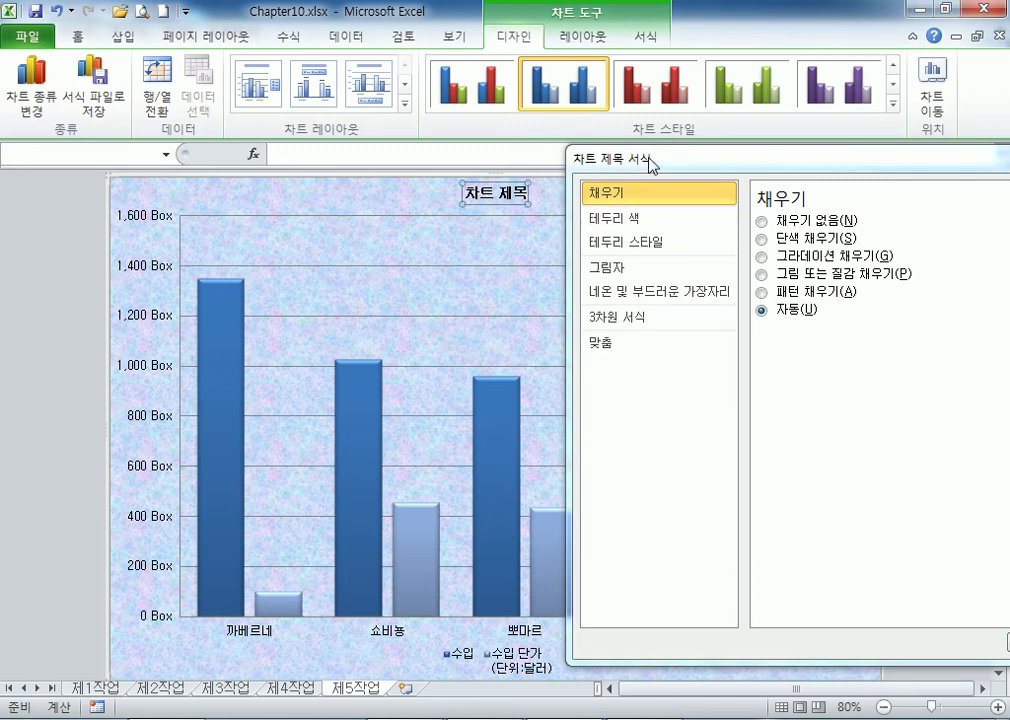
pyautogui.moveTo(624, 163); pyautogui.dragTo(910, 358)
pyautogui.click(96, 40)
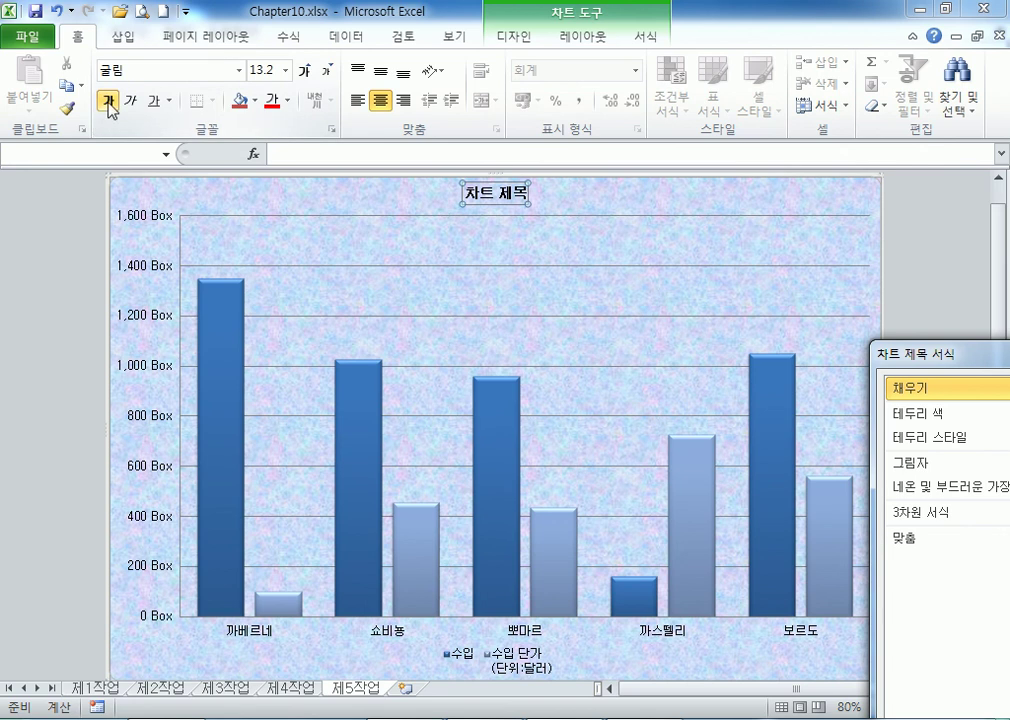
pyautogui.click(286, 70)
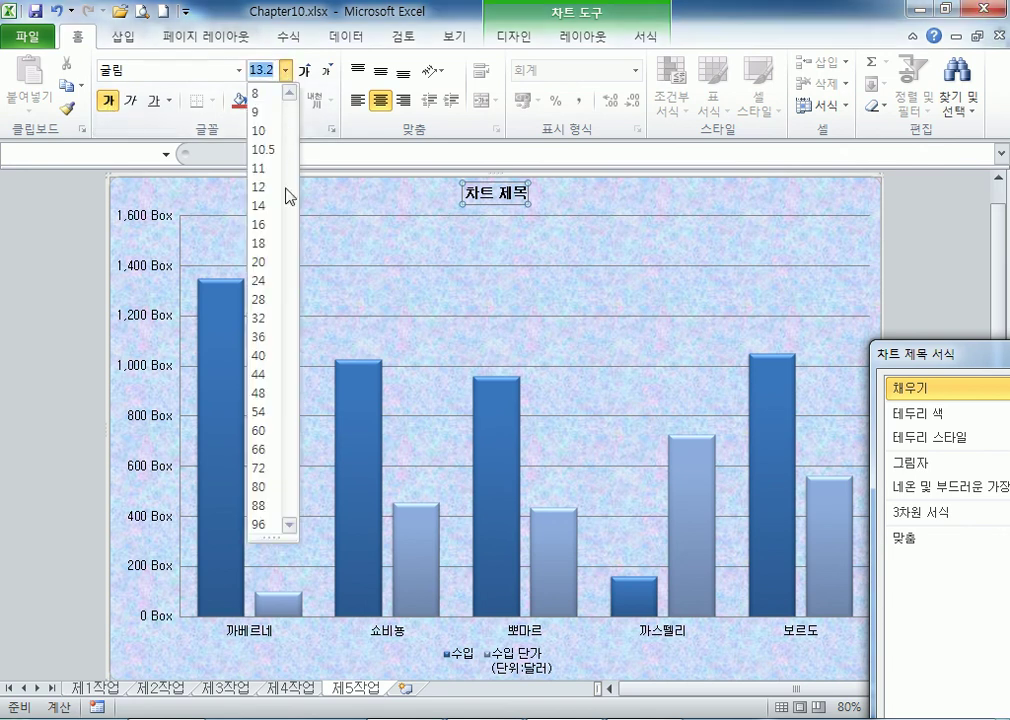
pyautogui.click(264, 262)
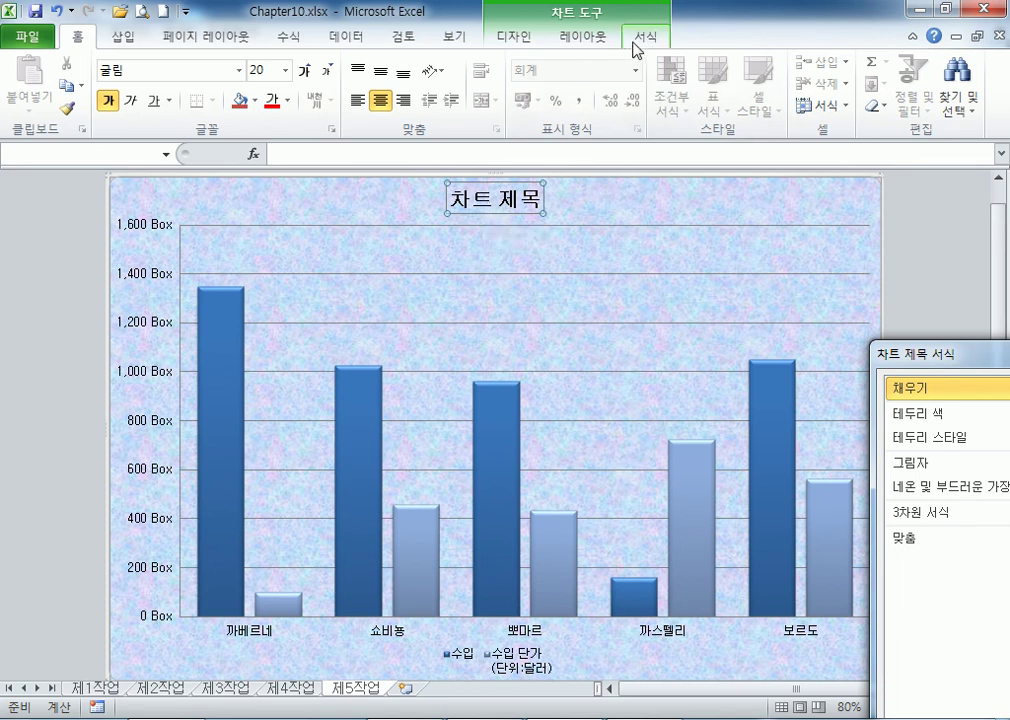
# Apply the glossy turquoise preset shape style with white text to the chart title.
pyautogui.click(600, 39)
pyautogui.click(648, 38)
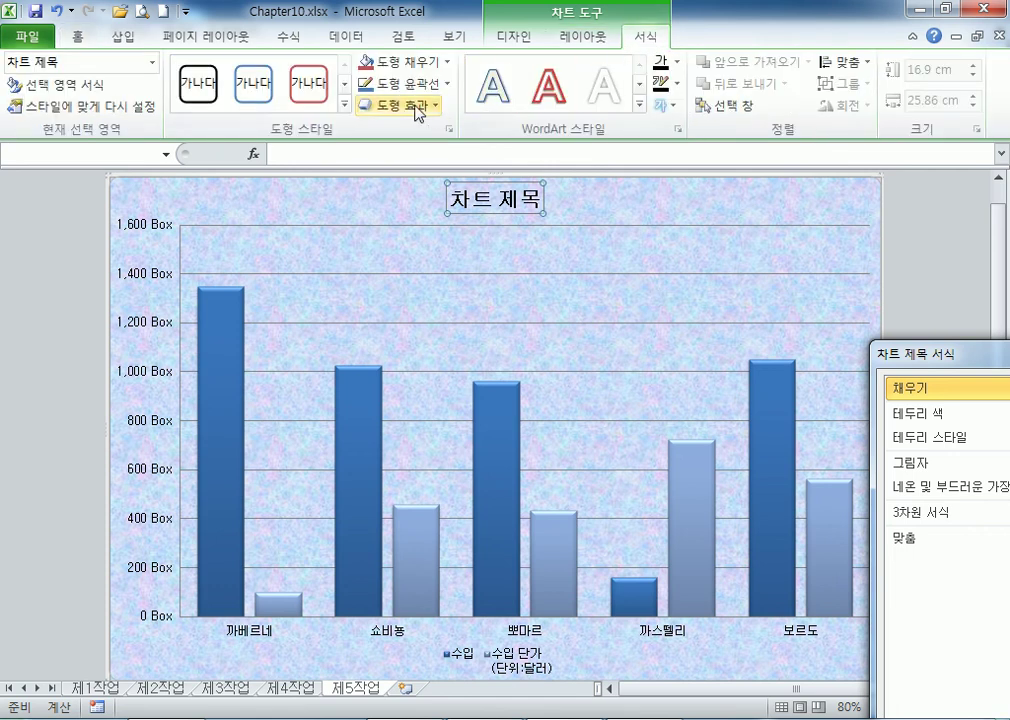
pyautogui.click(344, 104)
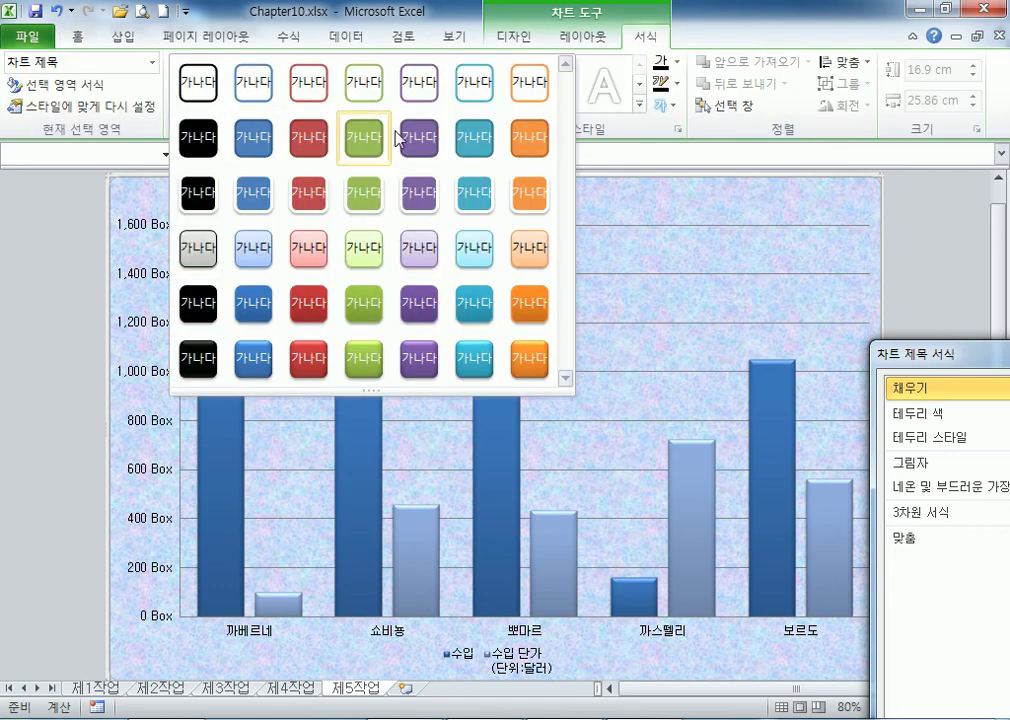
pyautogui.click(471, 355)
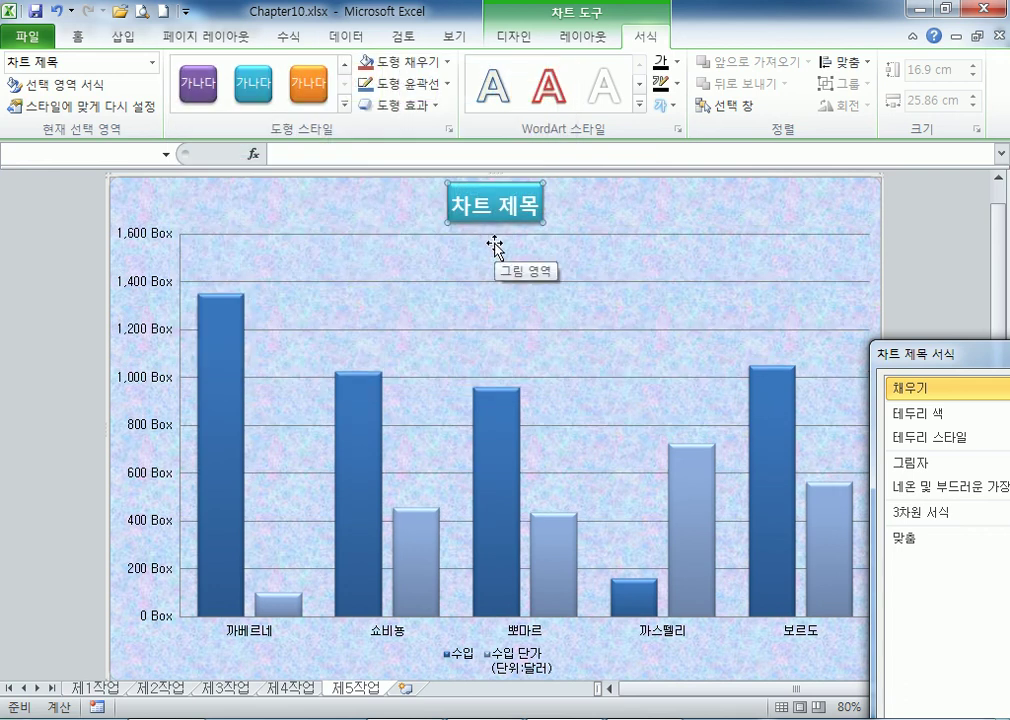
# Replace the placeholder chart title with "레드 와인 브랜드별 수입 현황".
pyautogui.write('레드 왕')
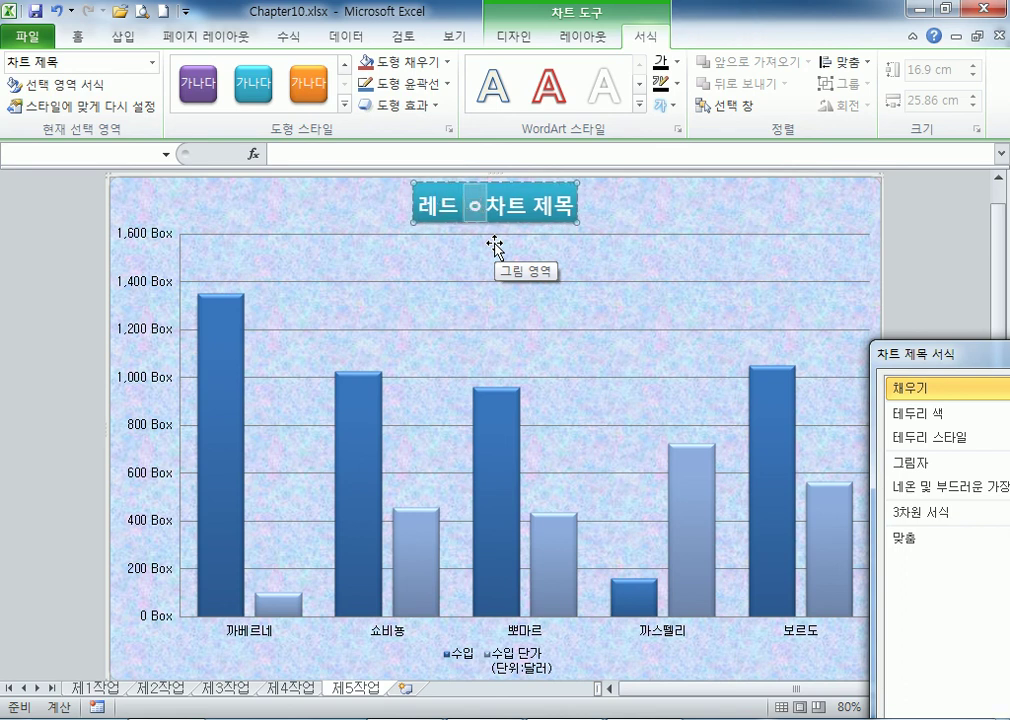
pyautogui.write('ㅣㄴ 브랜드')
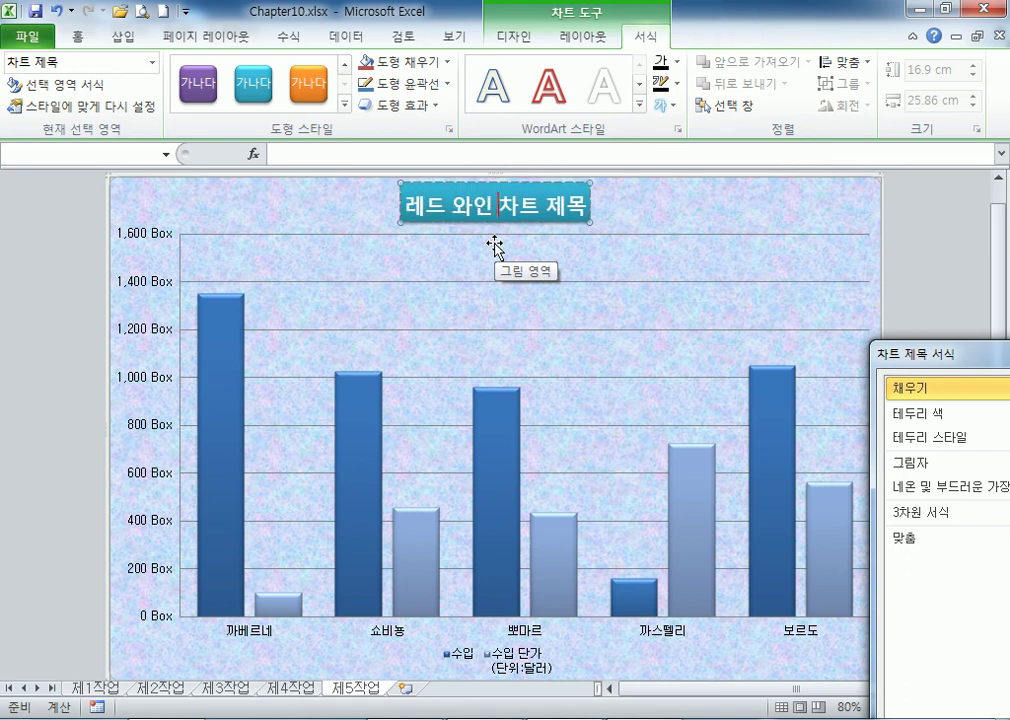
pyautogui.write('별 수입 현호')
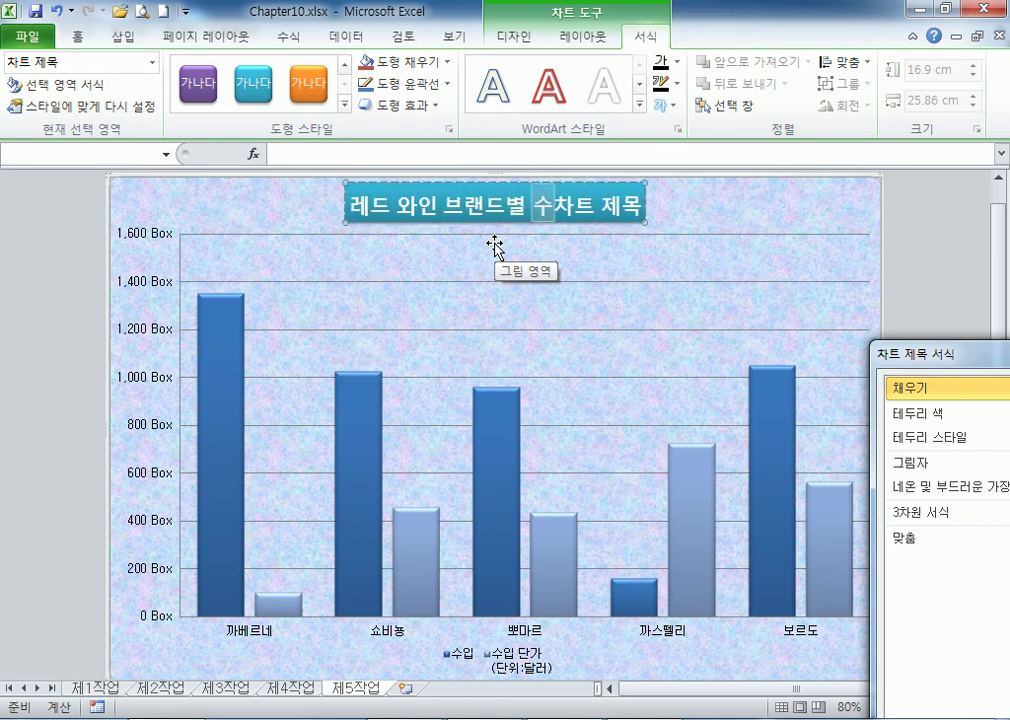
pyautogui.write('ㅏㅇ')
pyautogui.press('Delete')
pyautogui.press('Delete')
pyautogui.press('Delete')
pyautogui.press('Delete')
pyautogui.press('Delete')
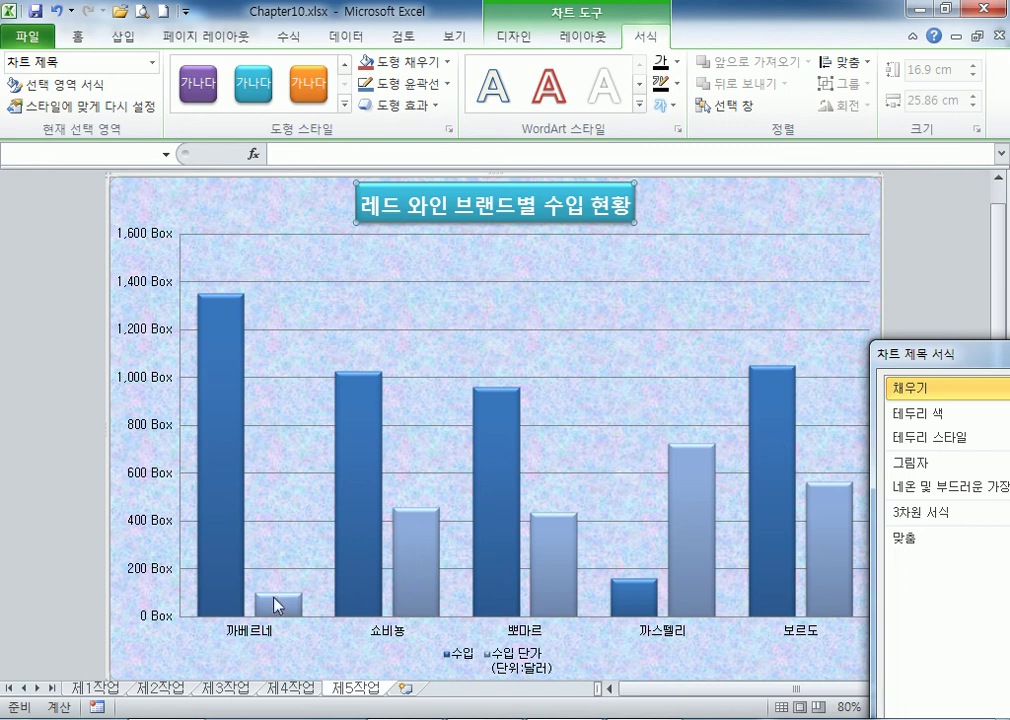
# Change the 수입 단가 series to a line chart with markers.
pyautogui.click(420, 565)
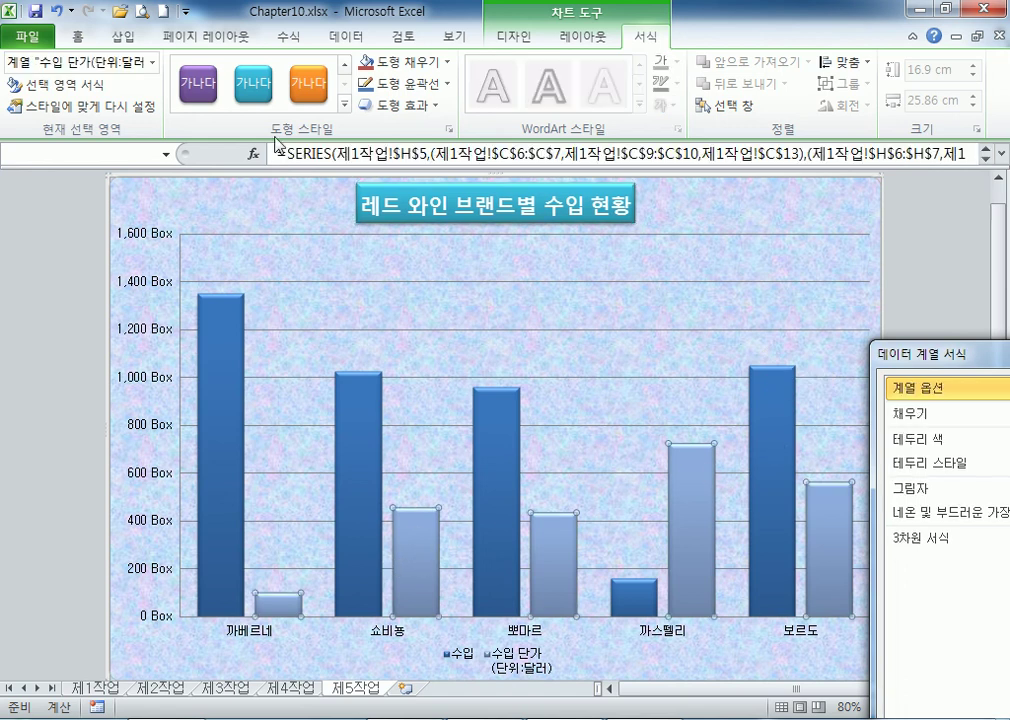
pyautogui.click(497, 38)
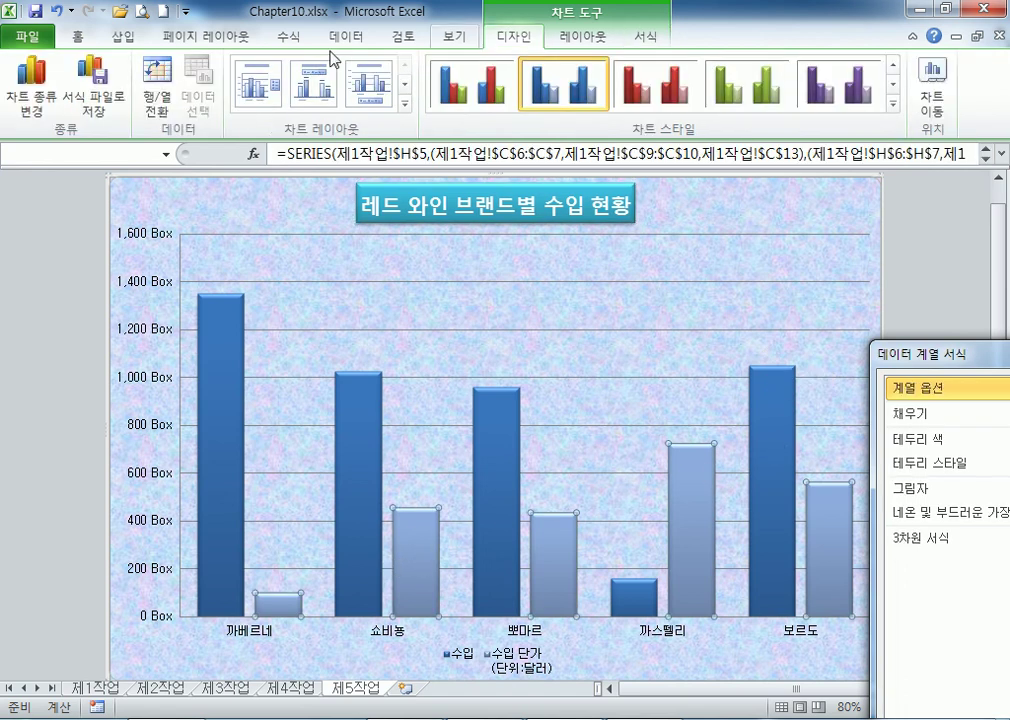
pyautogui.click(40, 92)
pyautogui.click(626, 265)
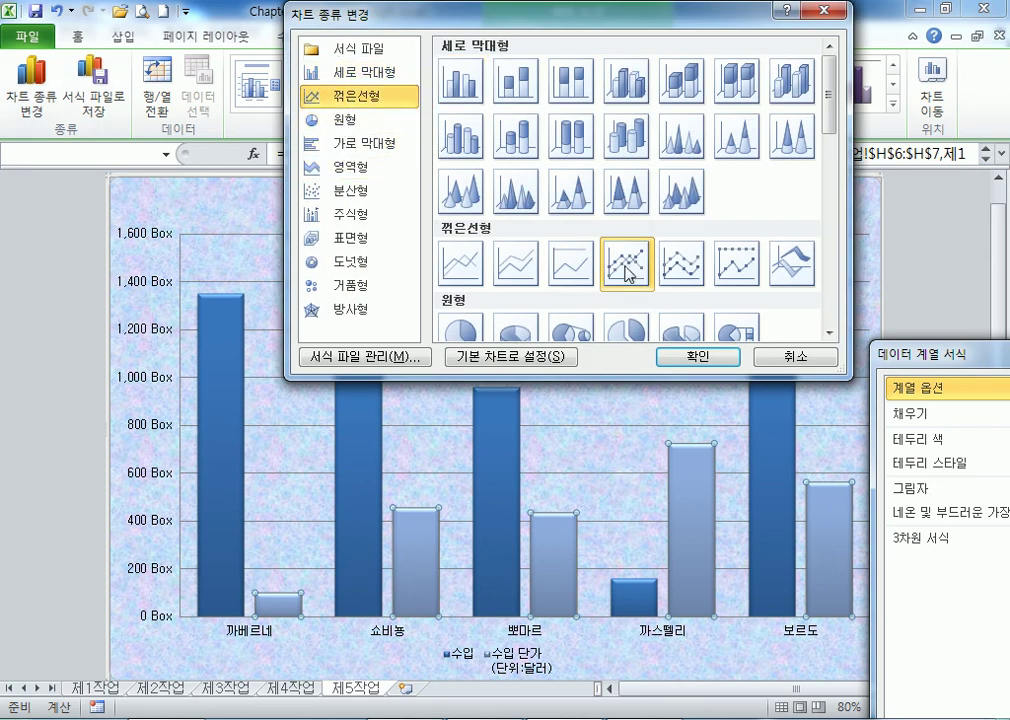
pyautogui.click(675, 356)
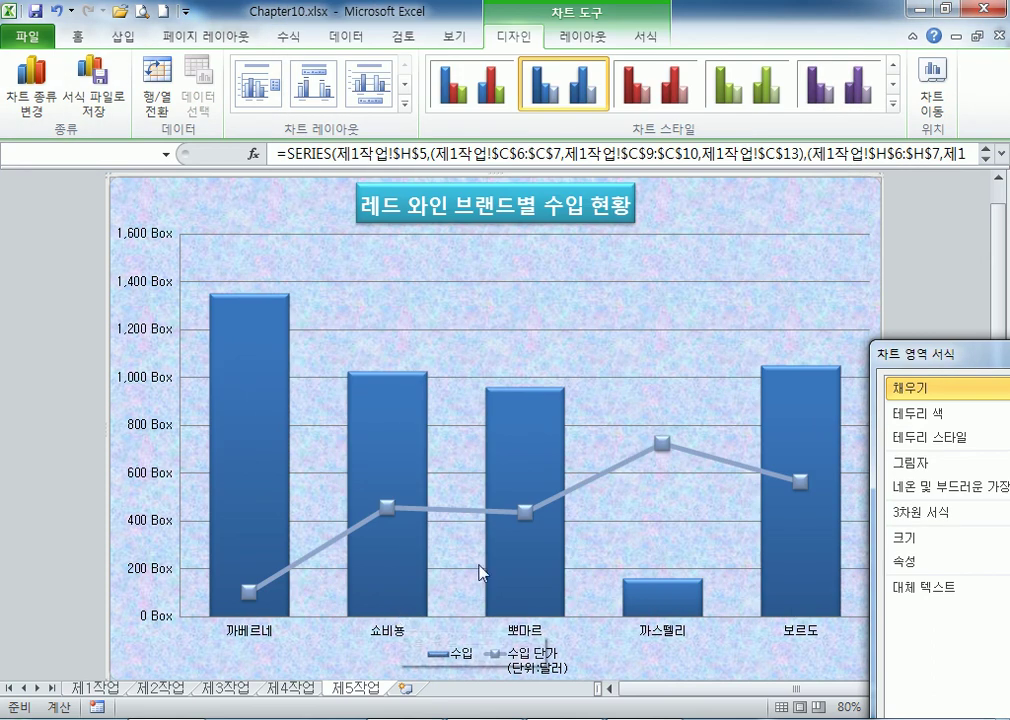
# Plot the 수입 단가 line series on the secondary axis (보조 축).
pyautogui.click(482, 517)
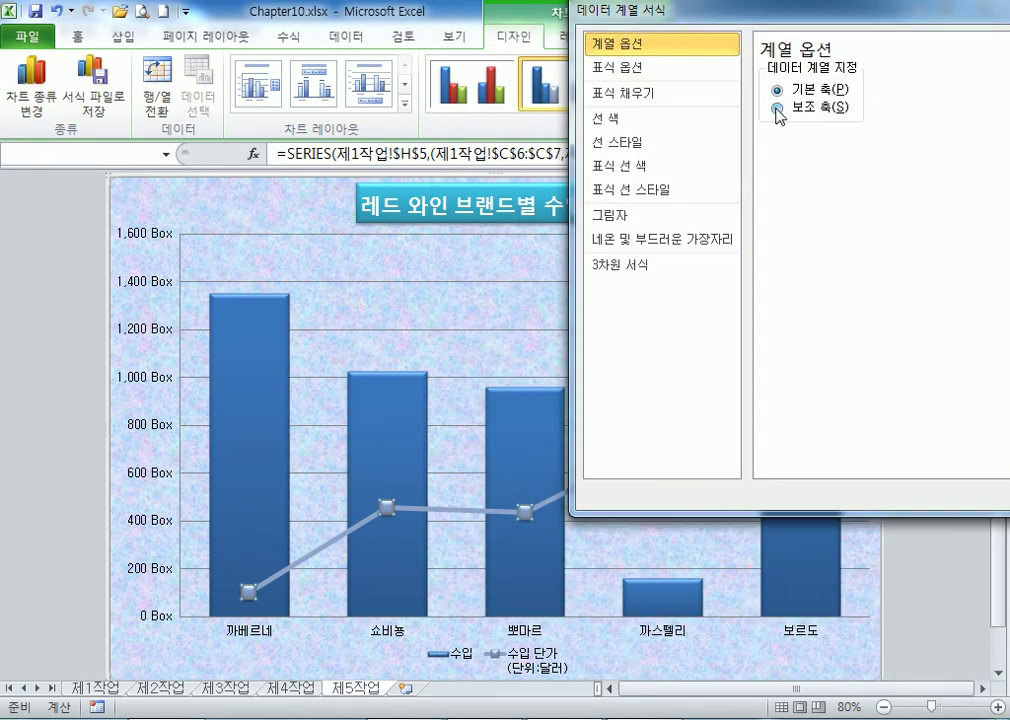
pyautogui.click(778, 107)
pyautogui.moveTo(619, 25); pyautogui.dragTo(324, 61)
pyautogui.click(780, 52)
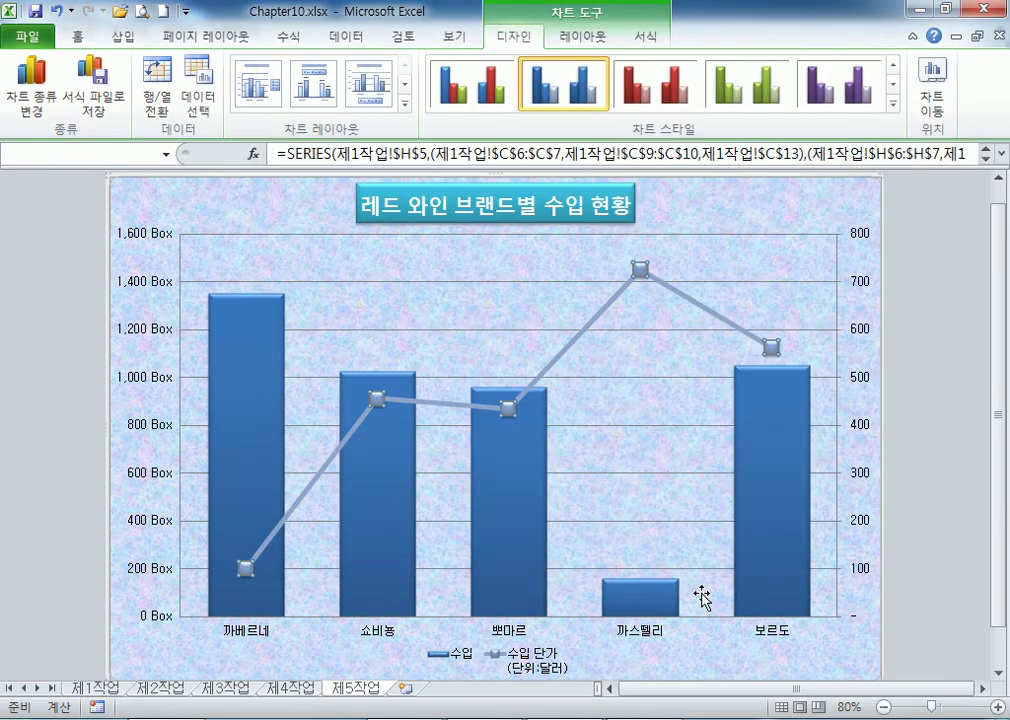
pyautogui.click(648, 604)
pyautogui.click(647, 603)
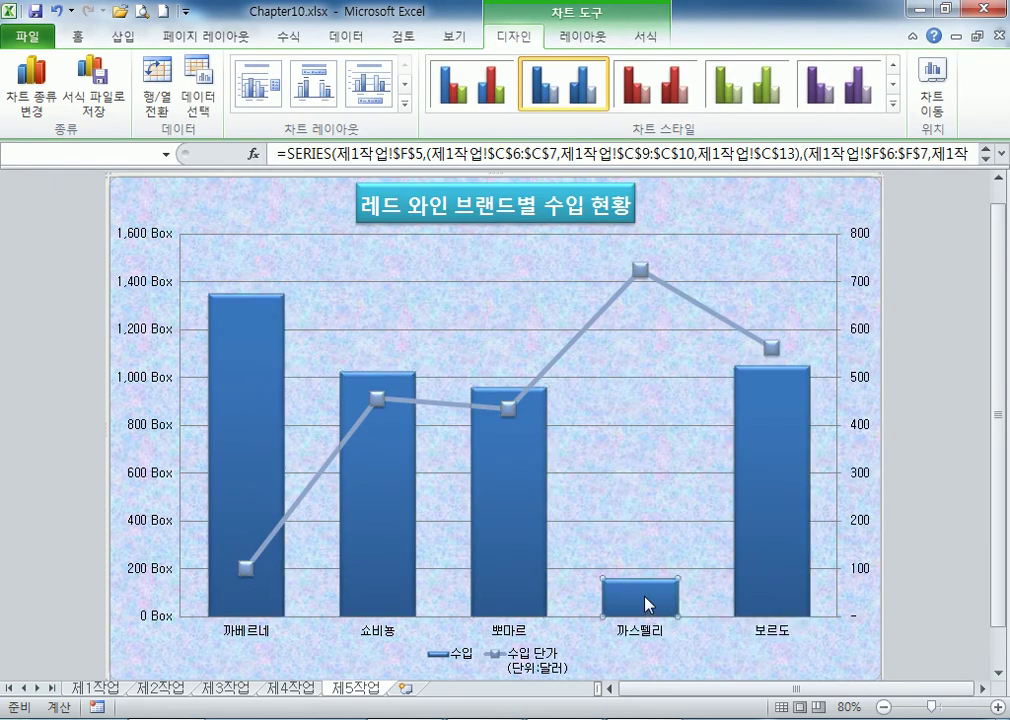
# Change the dash type of the vertical value axis's major gridlines to a dashed line.
pyautogui.click(466, 281)
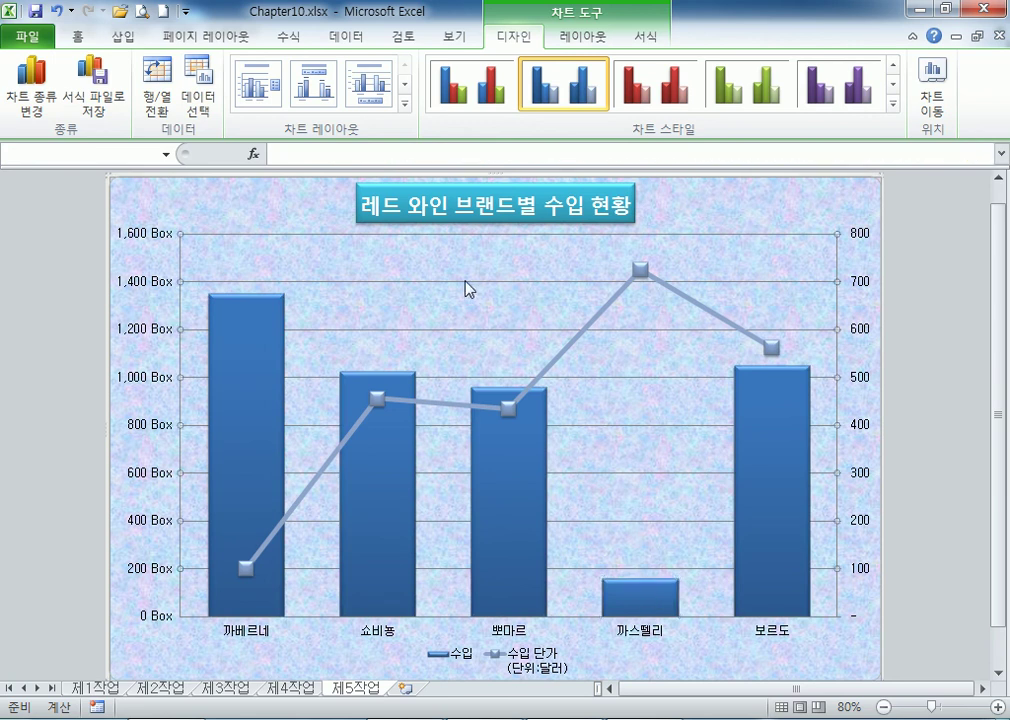
pyautogui.doubleClick(466, 286)
pyautogui.click(332, 116)
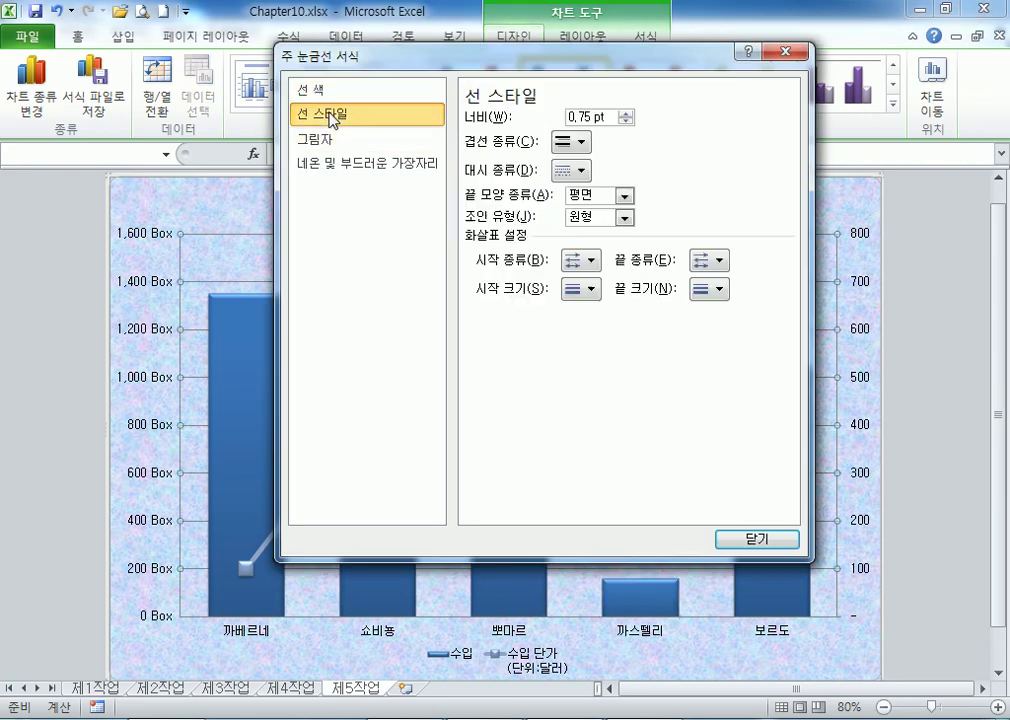
pyautogui.click(567, 172)
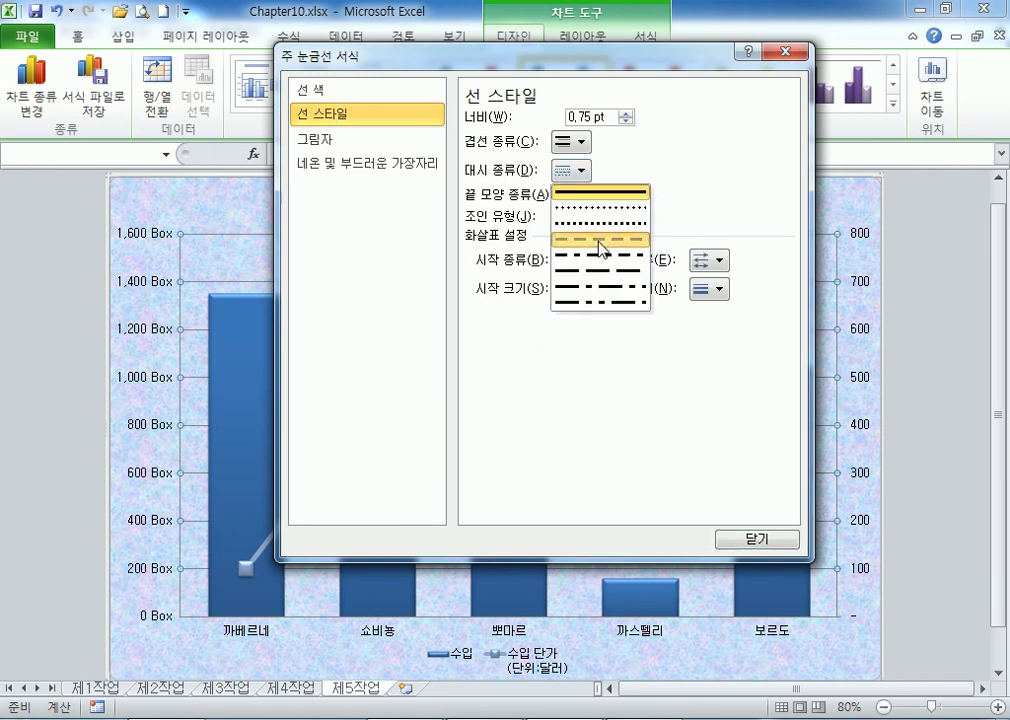
pyautogui.click(600, 248)
pyautogui.click(755, 540)
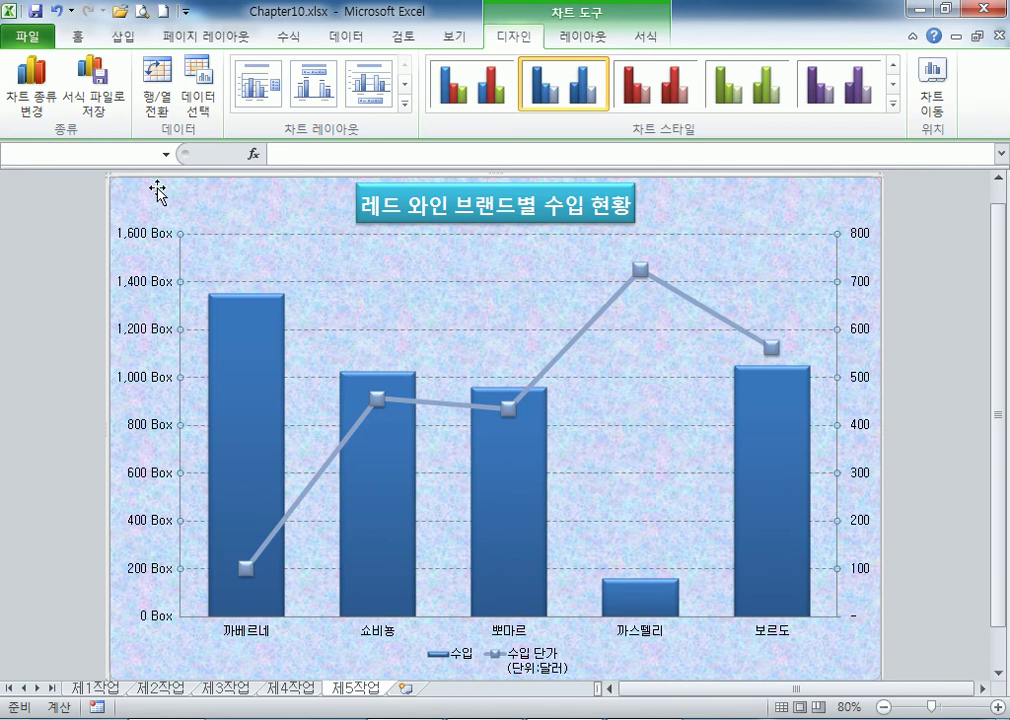
# Add horizontal axis titles (가로 제목) to the secondary and primary vertical axes.
pyautogui.click(582, 36)
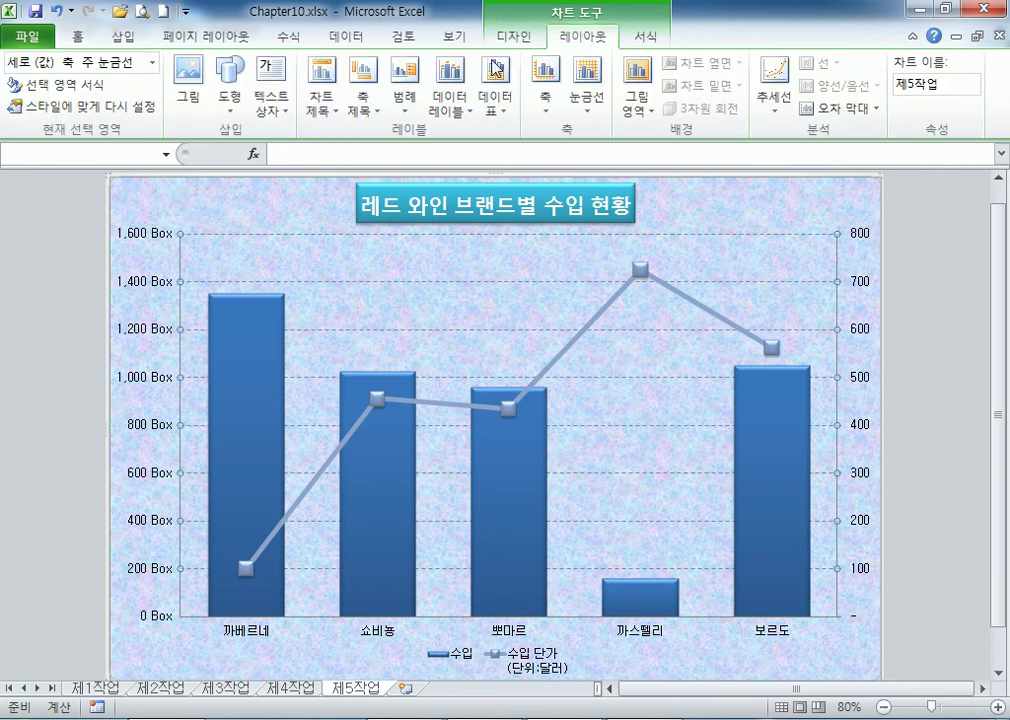
pyautogui.click(375, 124)
pyautogui.moveTo(375, 200)
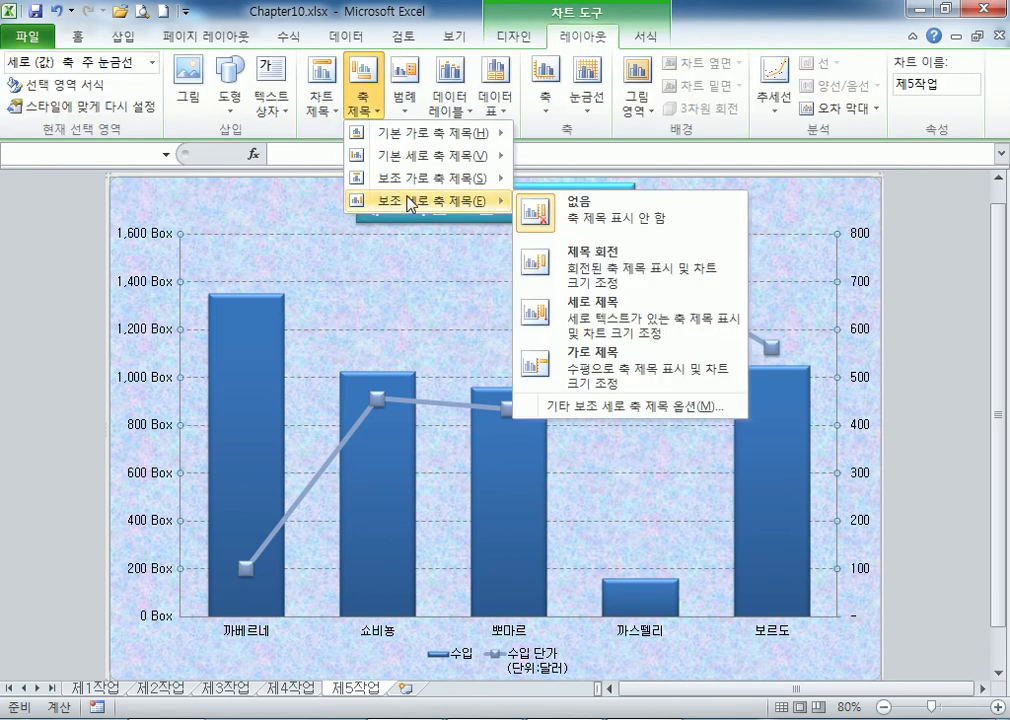
pyautogui.click(600, 364)
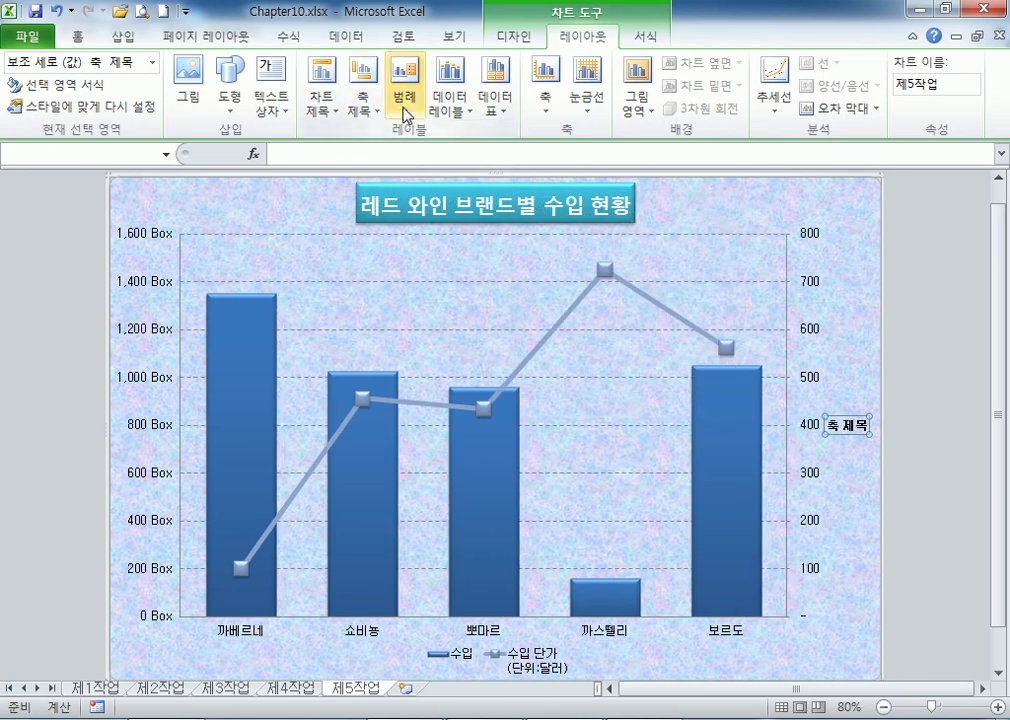
pyautogui.click(363, 100)
pyautogui.moveTo(430, 156)
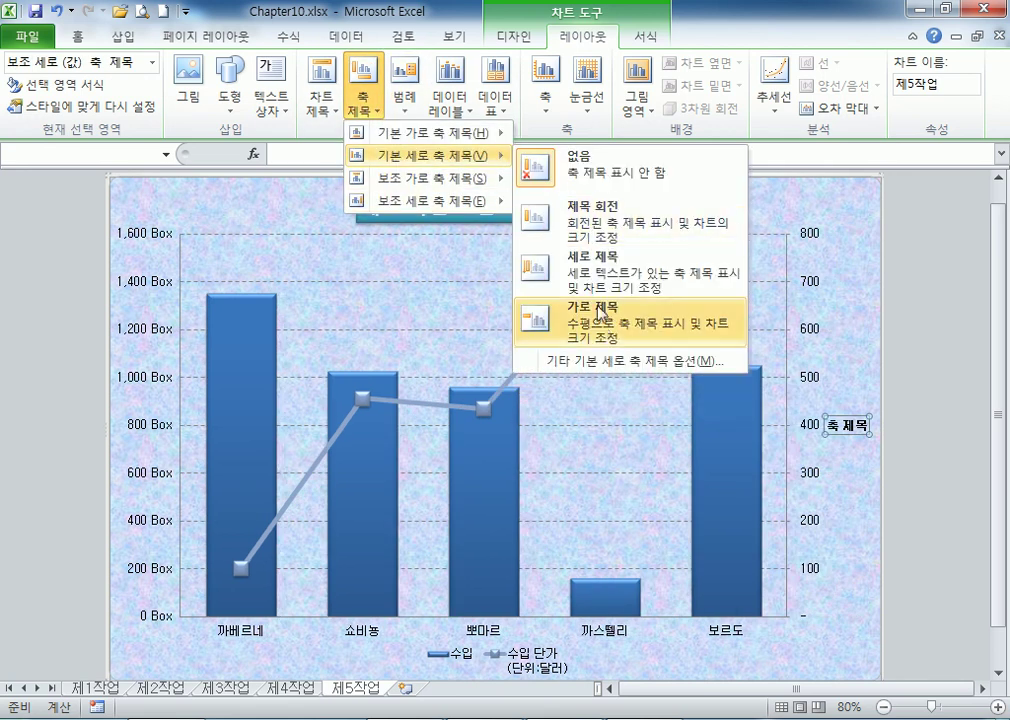
pyautogui.click(536, 320)
# Set the primary vertical axis title to "수입" and the secondary vertical axis title to "단가".
pyautogui.click(150, 425)
pyautogui.write('수')
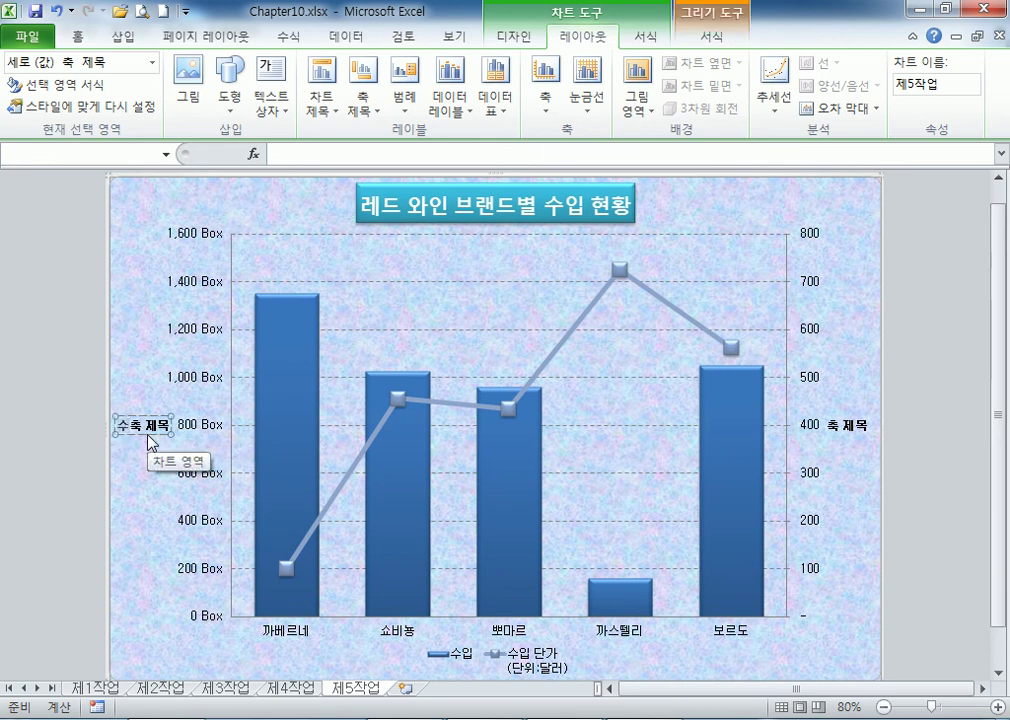
pyautogui.write('입')
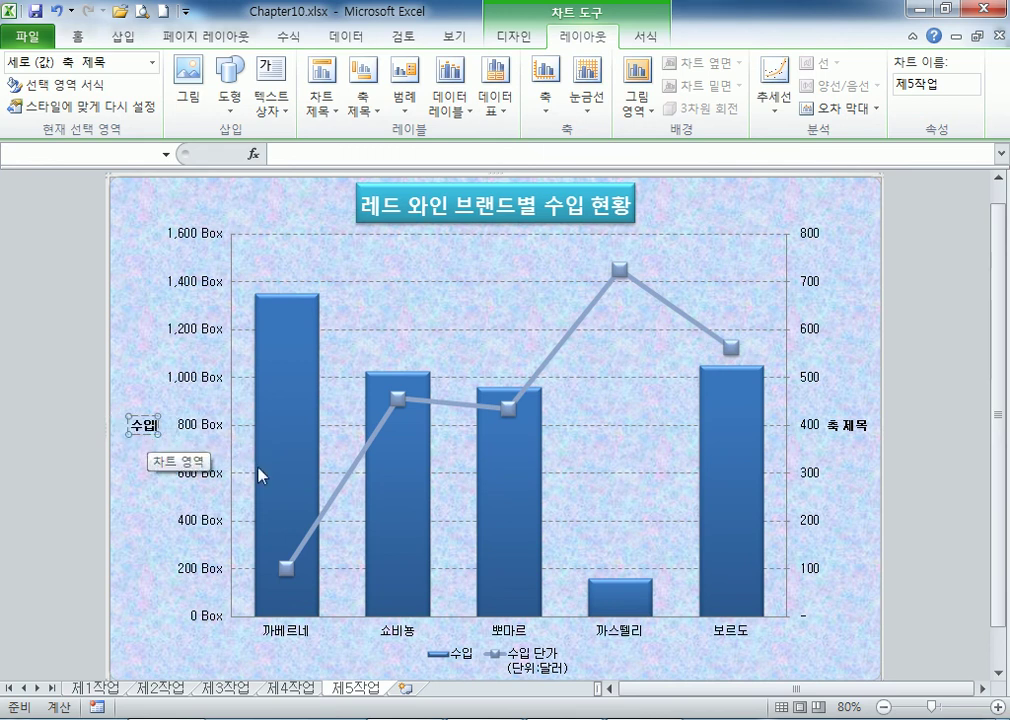
pyautogui.click(857, 430)
pyautogui.click(857, 430)
pyautogui.write('다ㄴ가')
pyautogui.press('Return')
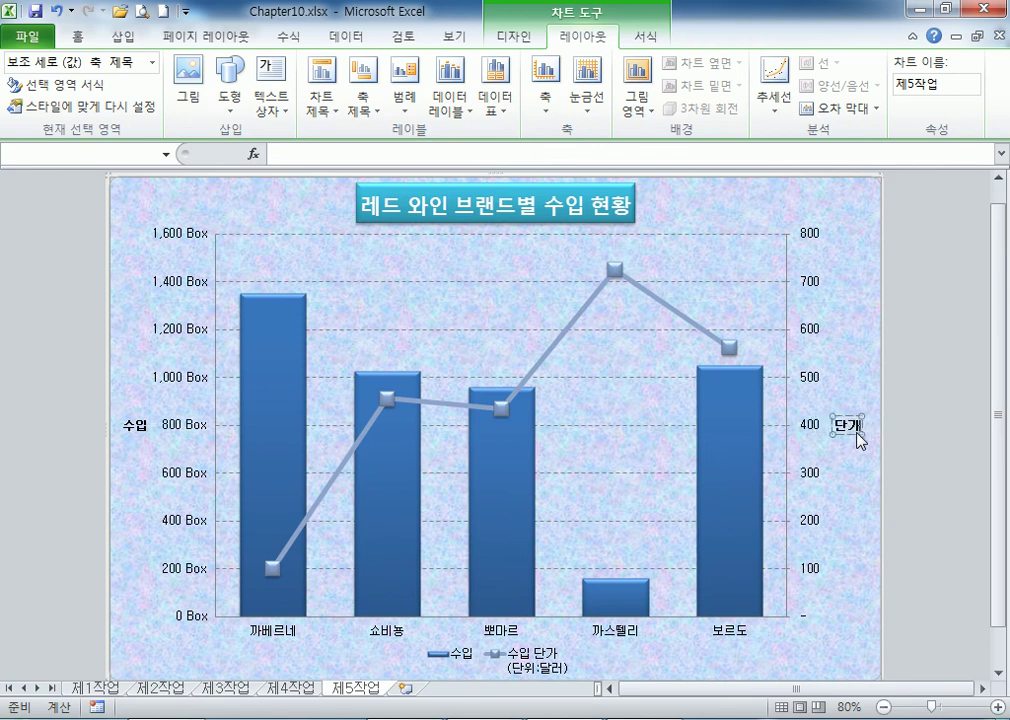
# Move the 수입 and 단가 axis titles above their axes and the legend into the plot area's upper right.
pyautogui.click(135, 425)
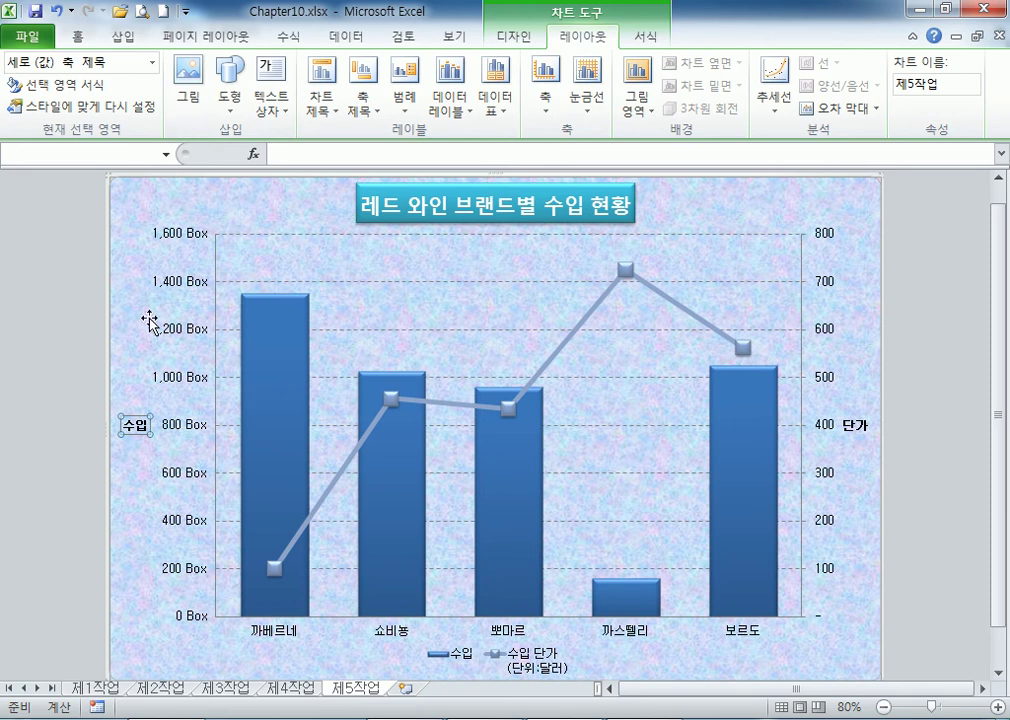
pyautogui.moveTo(142, 425); pyautogui.dragTo(181, 206)
pyautogui.moveTo(857, 440); pyautogui.dragTo(818, 211)
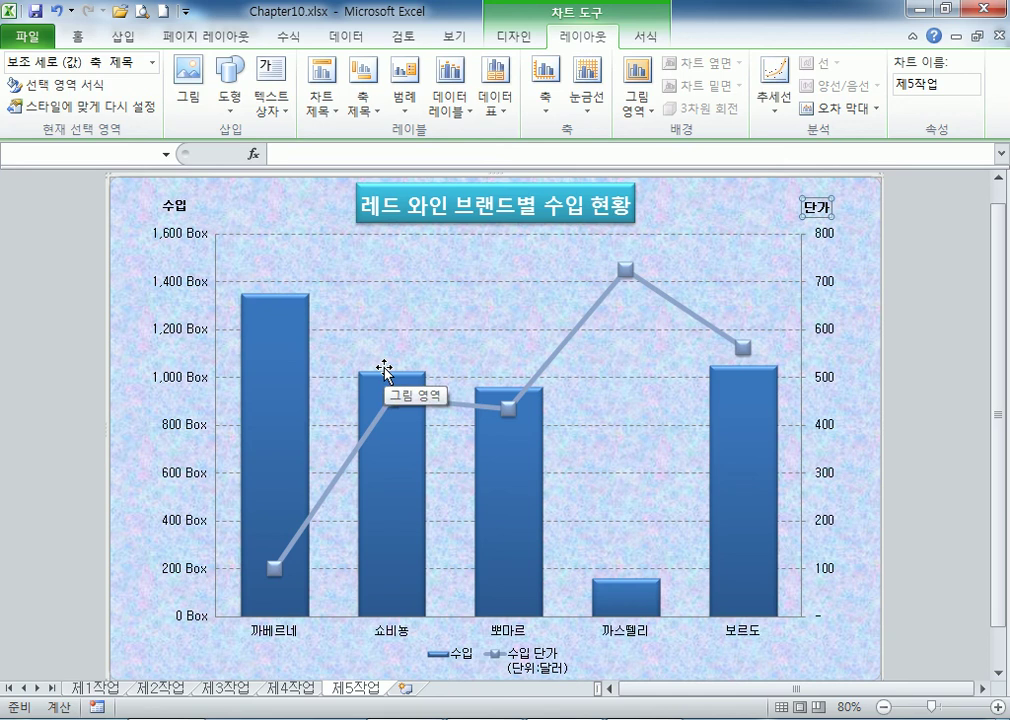
pyautogui.click(512, 666)
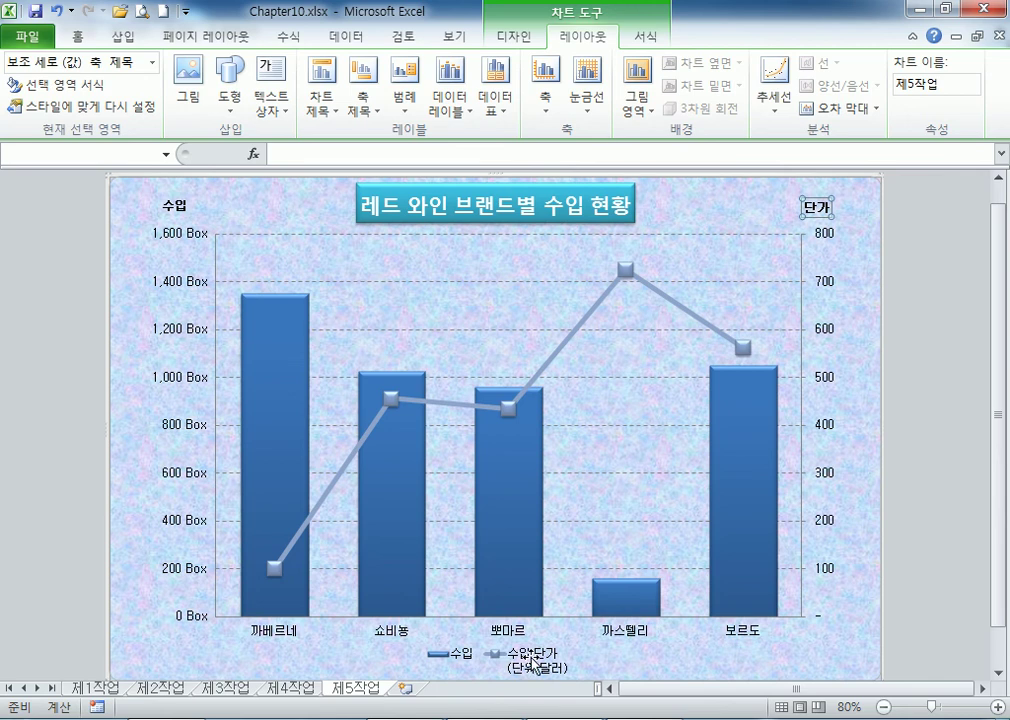
pyautogui.moveTo(710, 289); pyautogui.dragTo(701, 252)
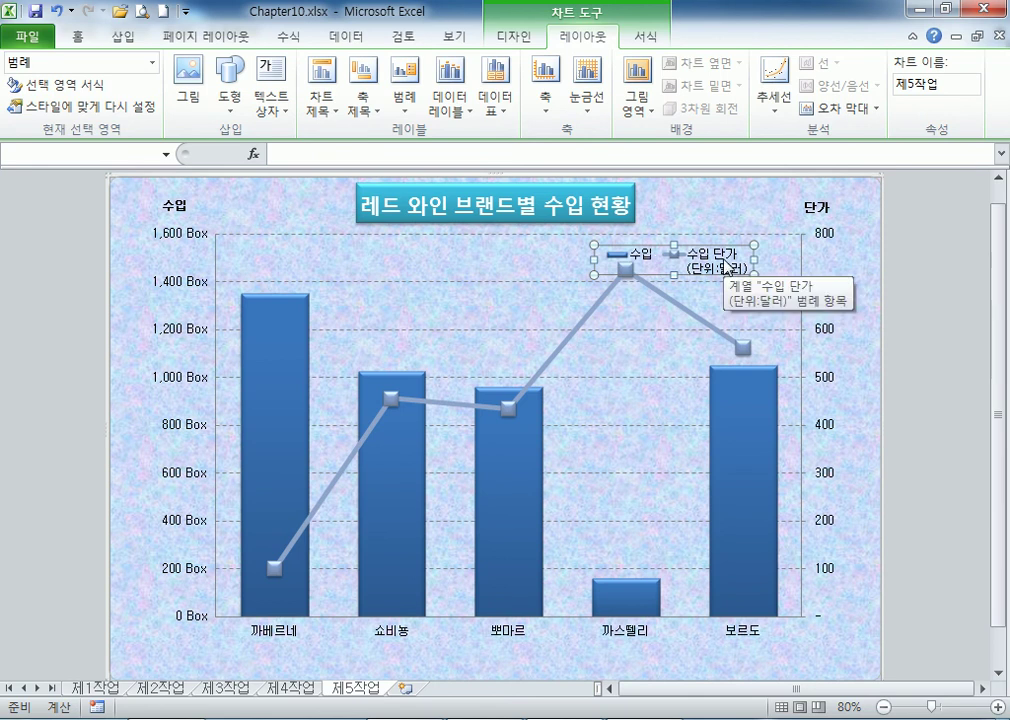
# Rename the 수입 단가 series as the single-line text "수입 단가(단위:달러)" and shift the legend back inside the plot area.
pyautogui.click(530, 40)
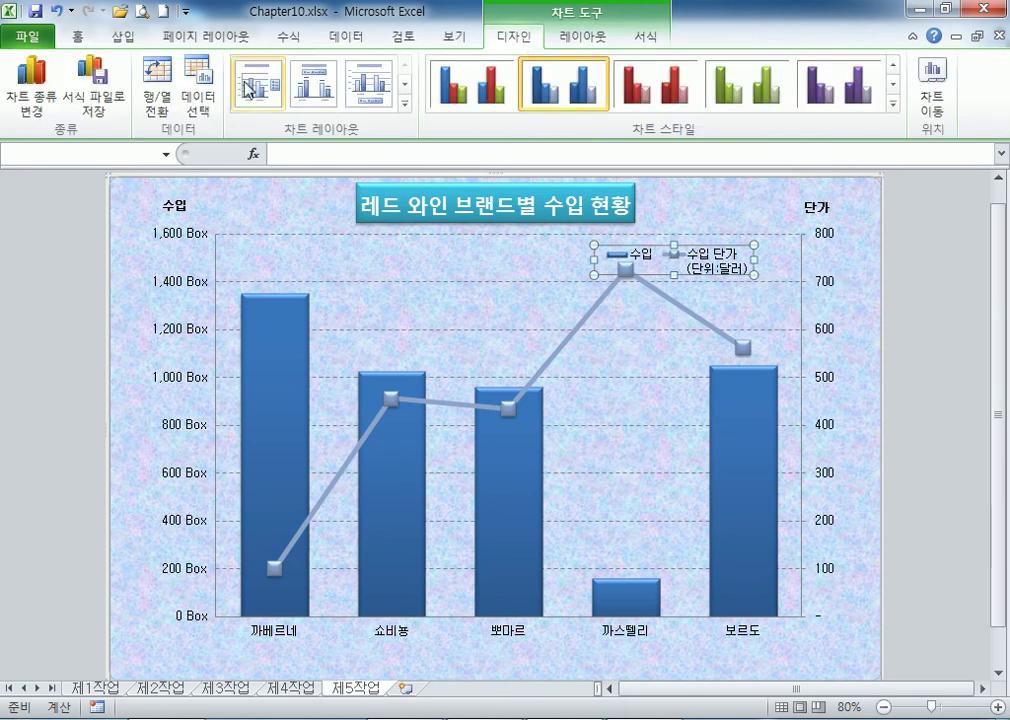
pyautogui.click(195, 88)
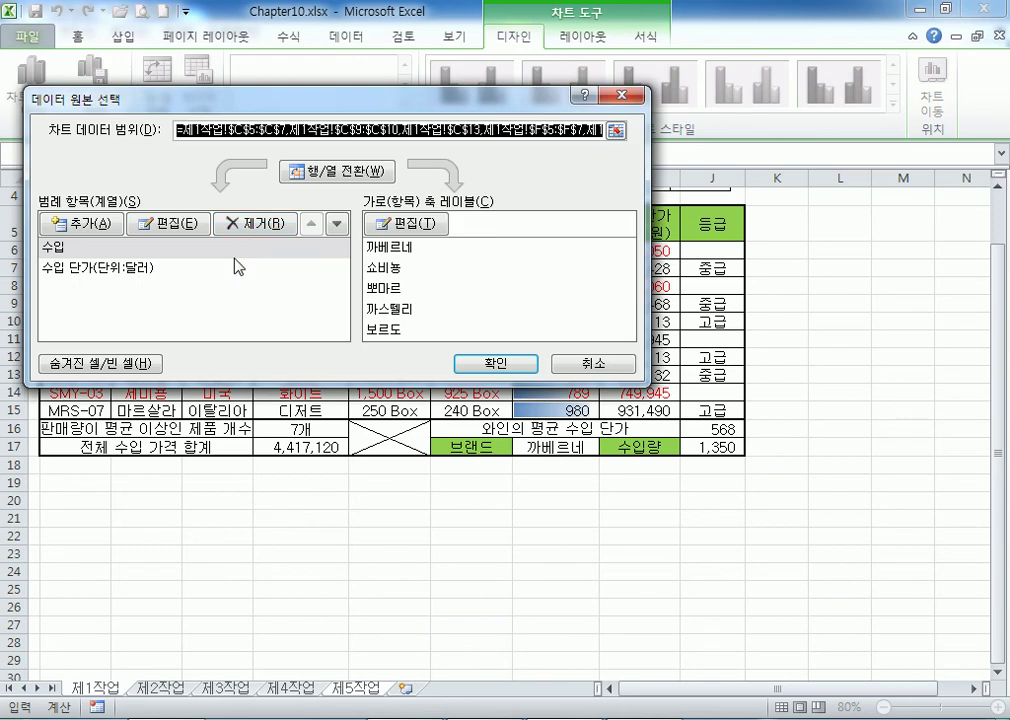
pyautogui.click(133, 268)
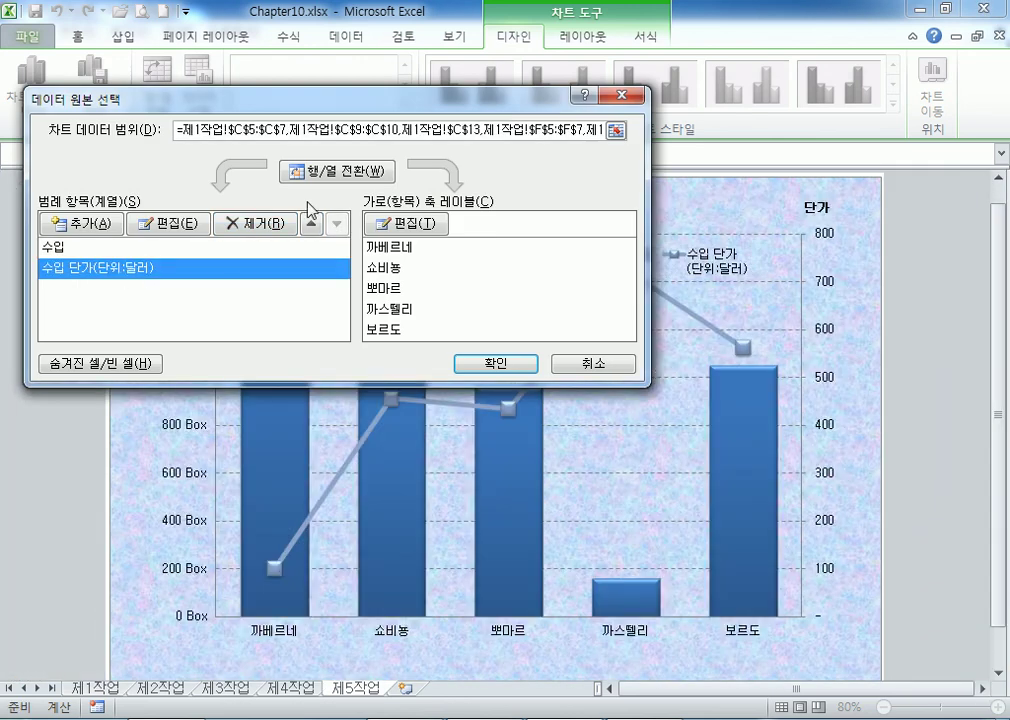
pyautogui.click(155, 225)
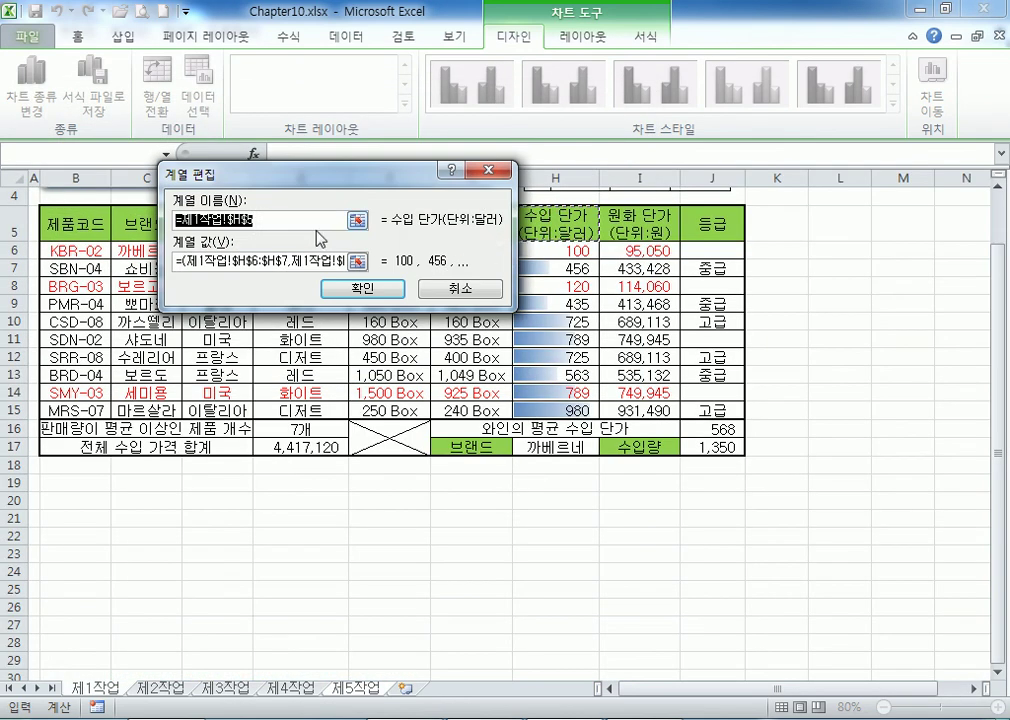
pyautogui.moveTo(418, 168); pyautogui.dragTo(376, 174)
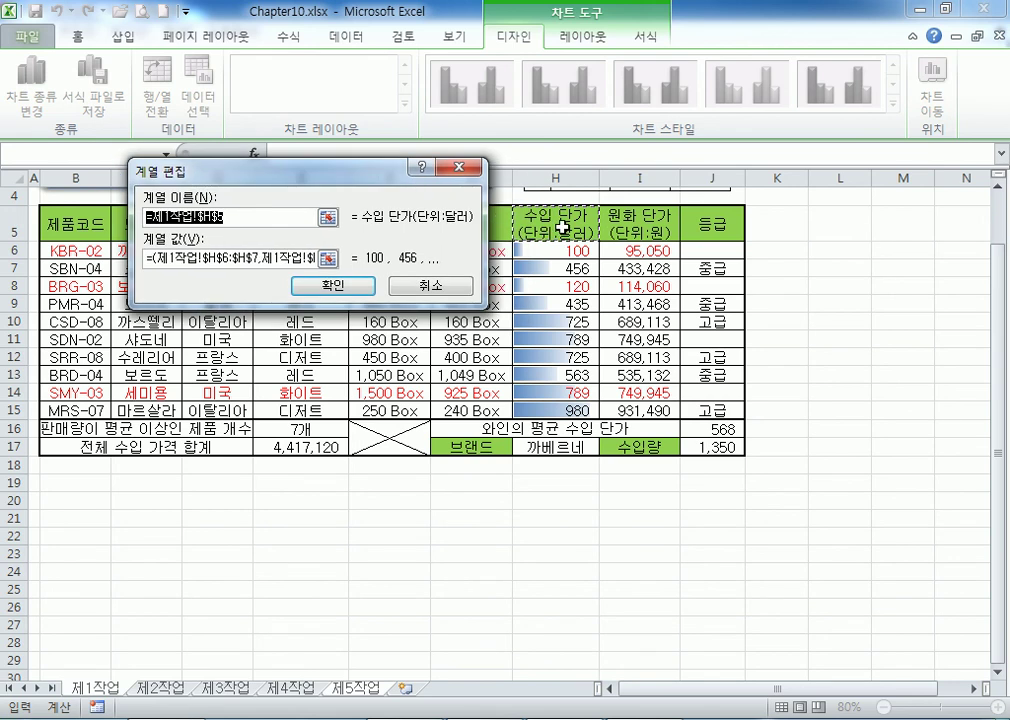
pyautogui.write('ㅅ')
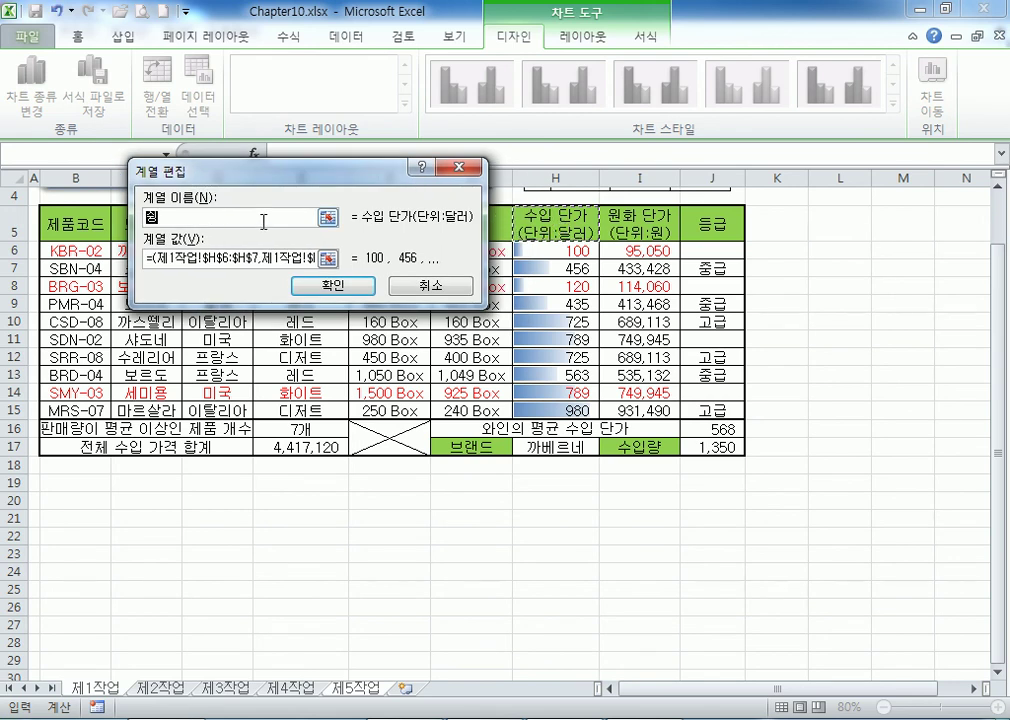
pyautogui.write('수입단가')
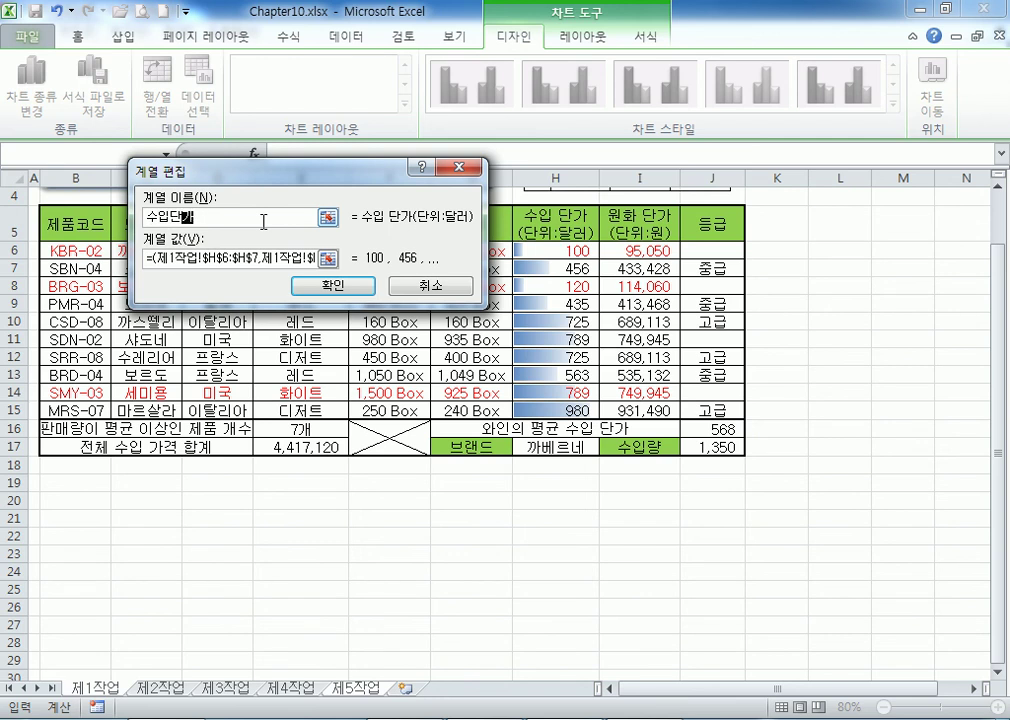
pyautogui.write('+')
pyautogui.press('Up')
pyautogui.click(169, 216)
pyautogui.moveTo(196, 216); pyautogui.dragTo(395, 228)
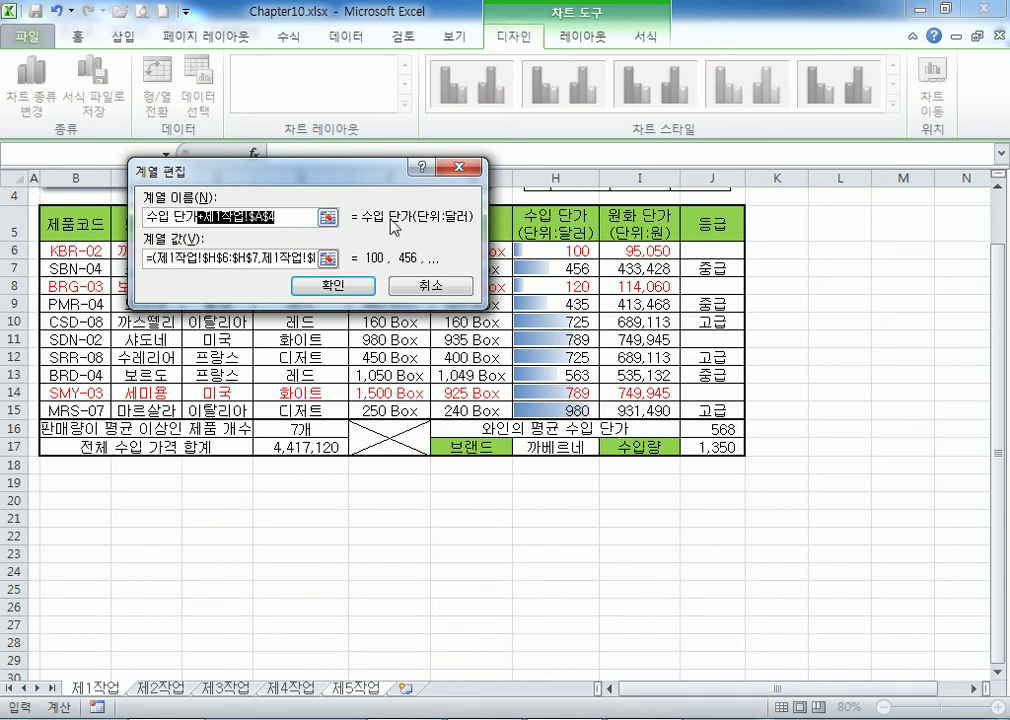
pyautogui.press('BackSpace')
pyautogui.write('(단ㅇ')
pyautogui.write('위:달러)')
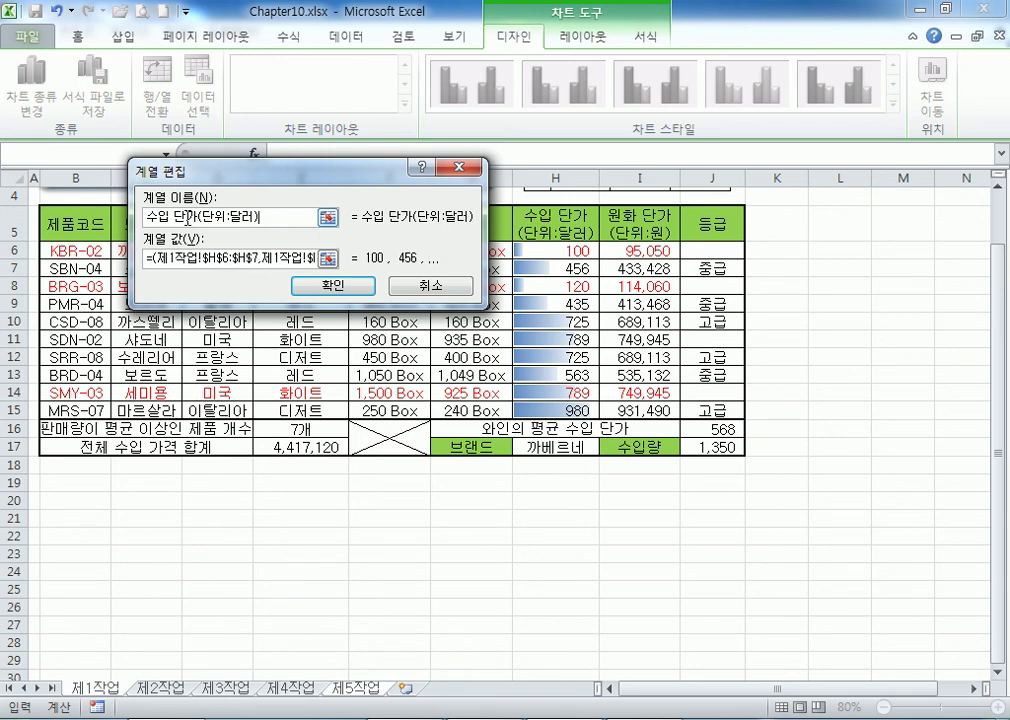
pyautogui.click(336, 287)
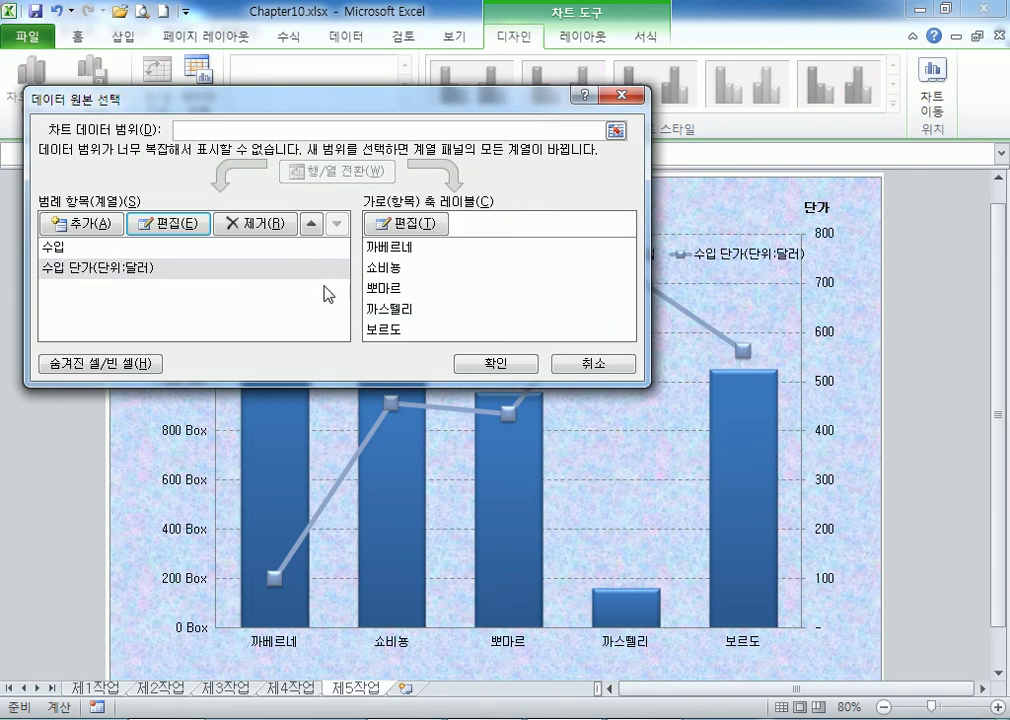
pyautogui.click(530, 358)
pyautogui.moveTo(765, 268); pyautogui.dragTo(725, 265)
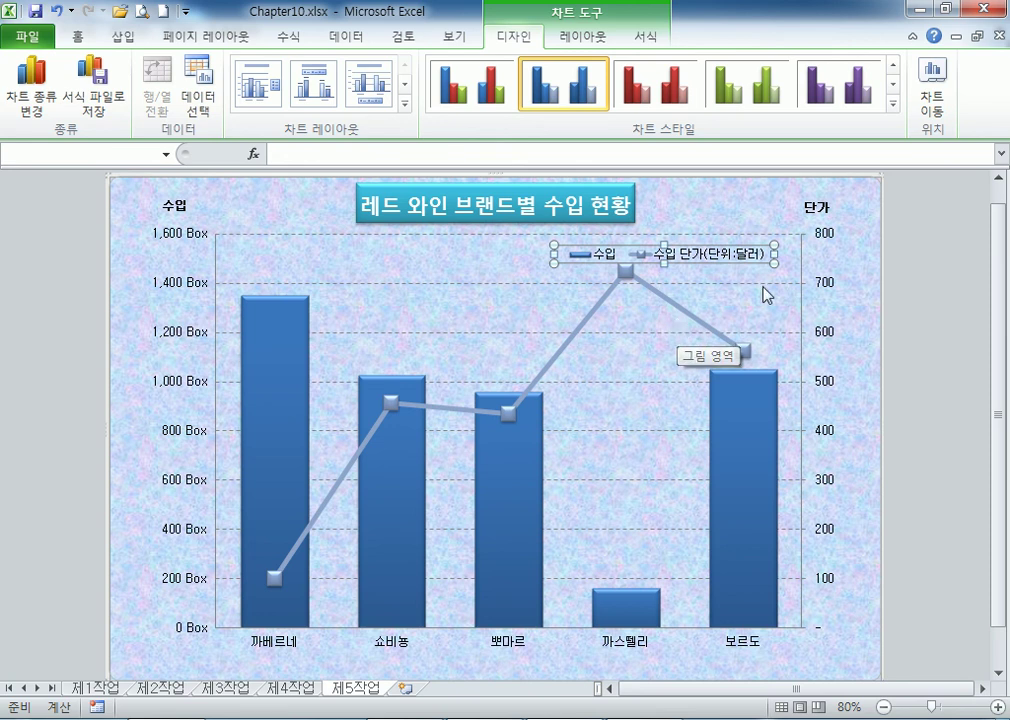
# Add a data label to only the 까스뗄리 column of the 수입 series.
pyautogui.click(635, 617)
pyautogui.click(633, 618)
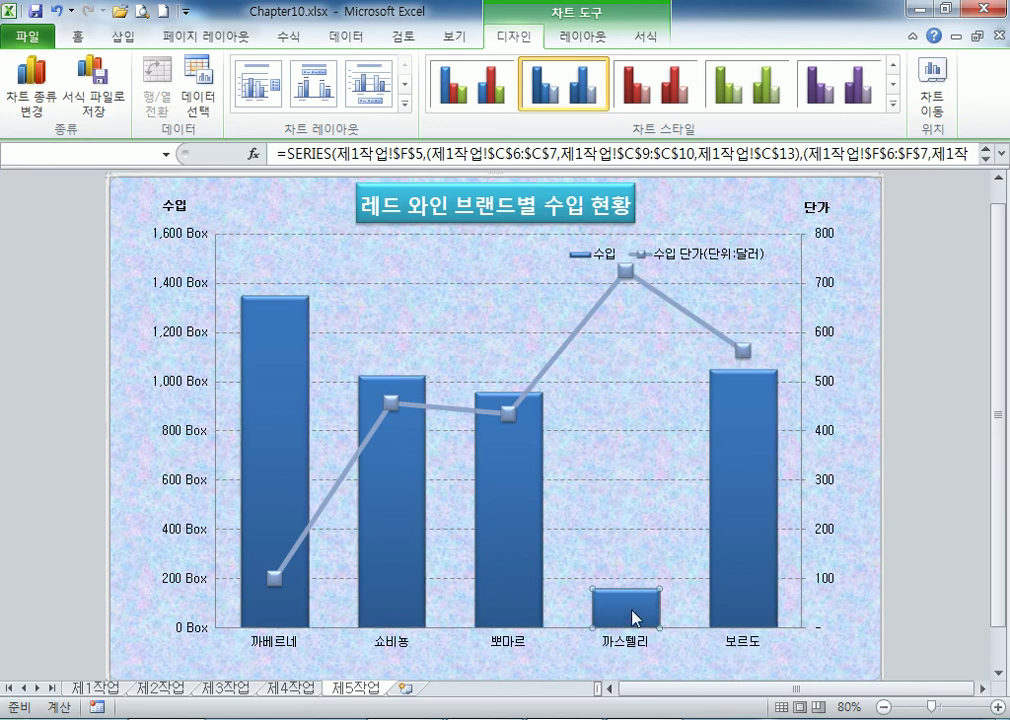
pyautogui.rightClick(633, 617)
pyautogui.click(712, 550)
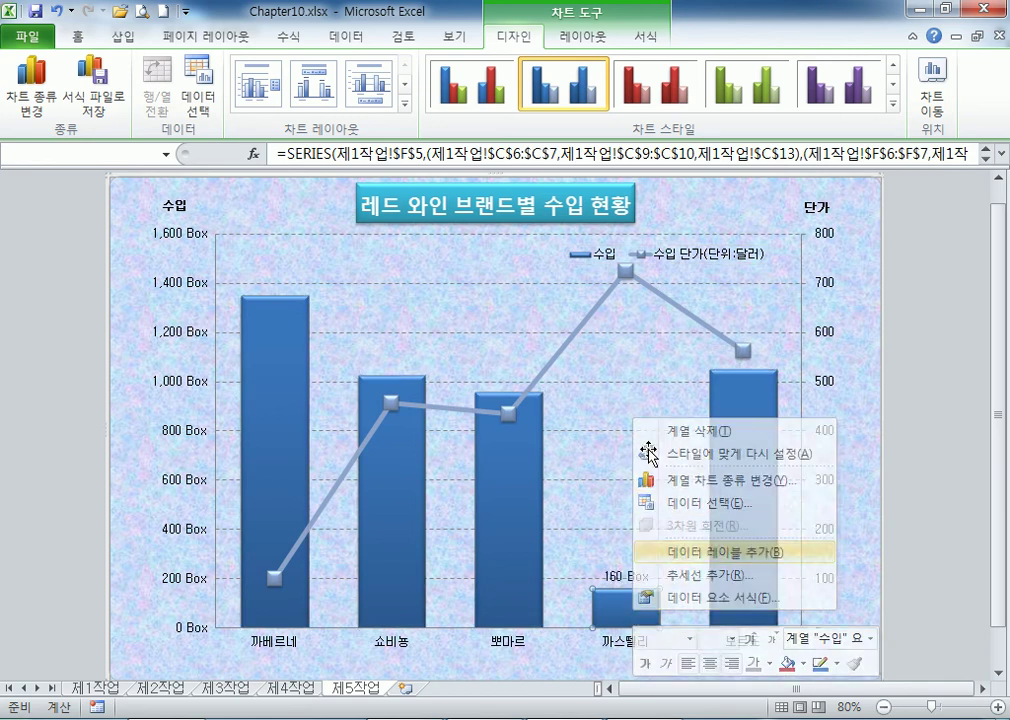
# Show the series name with the value in the 까스뗄리 data label, separated by a line break (줄 바꿈).
pyautogui.click(947, 12)
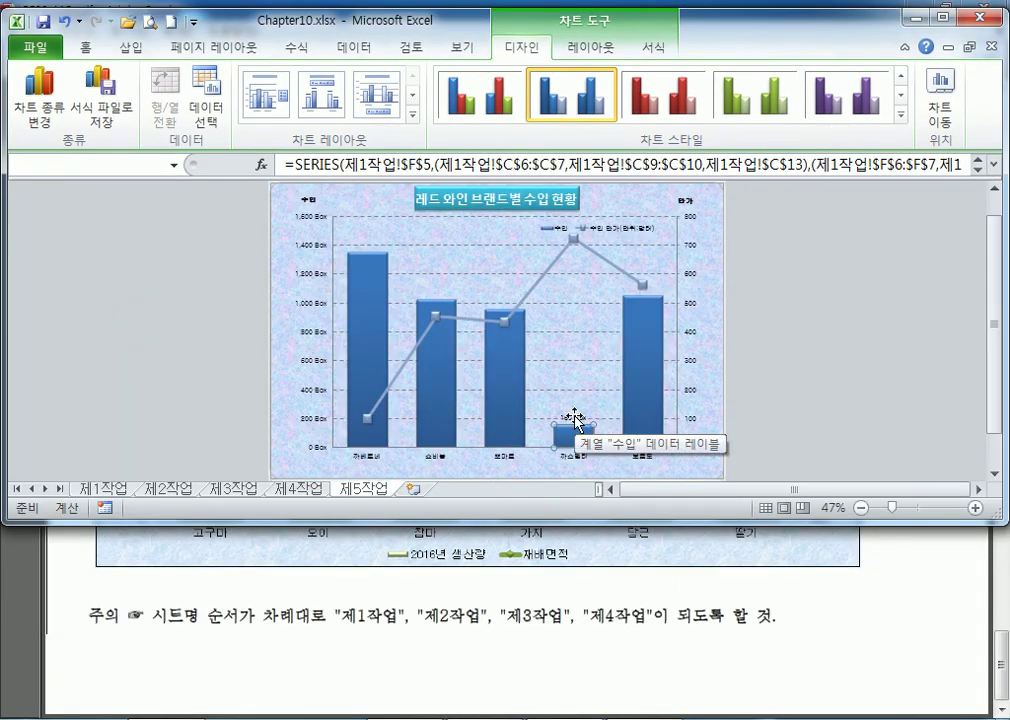
pyautogui.click(575, 418)
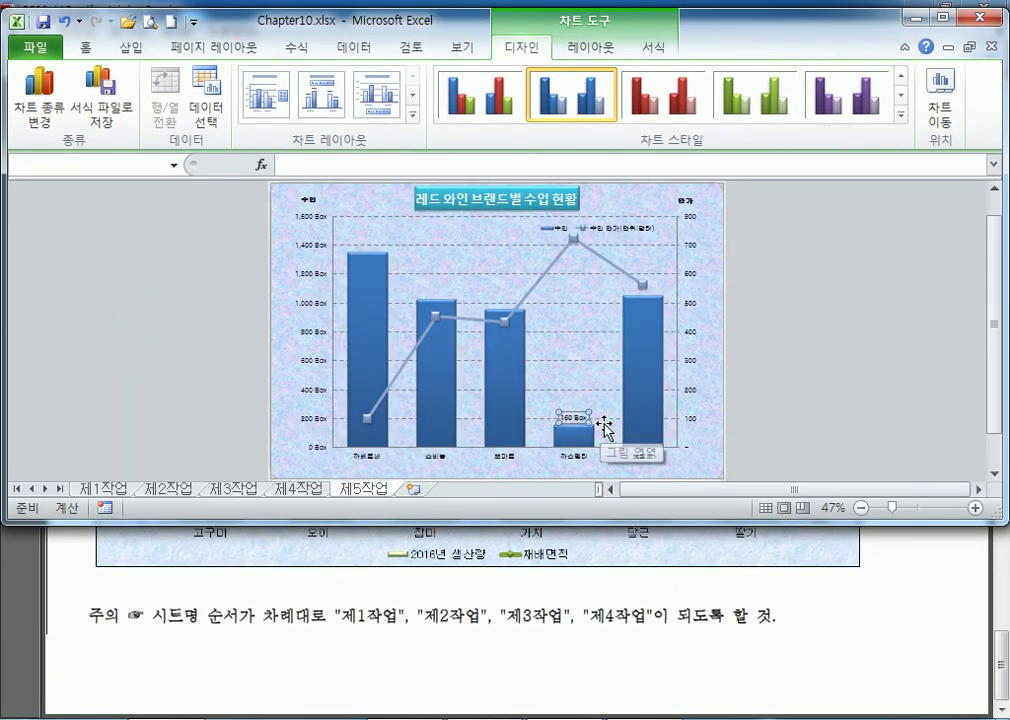
pyautogui.doubleClick(603, 425)
pyautogui.click(477, 132)
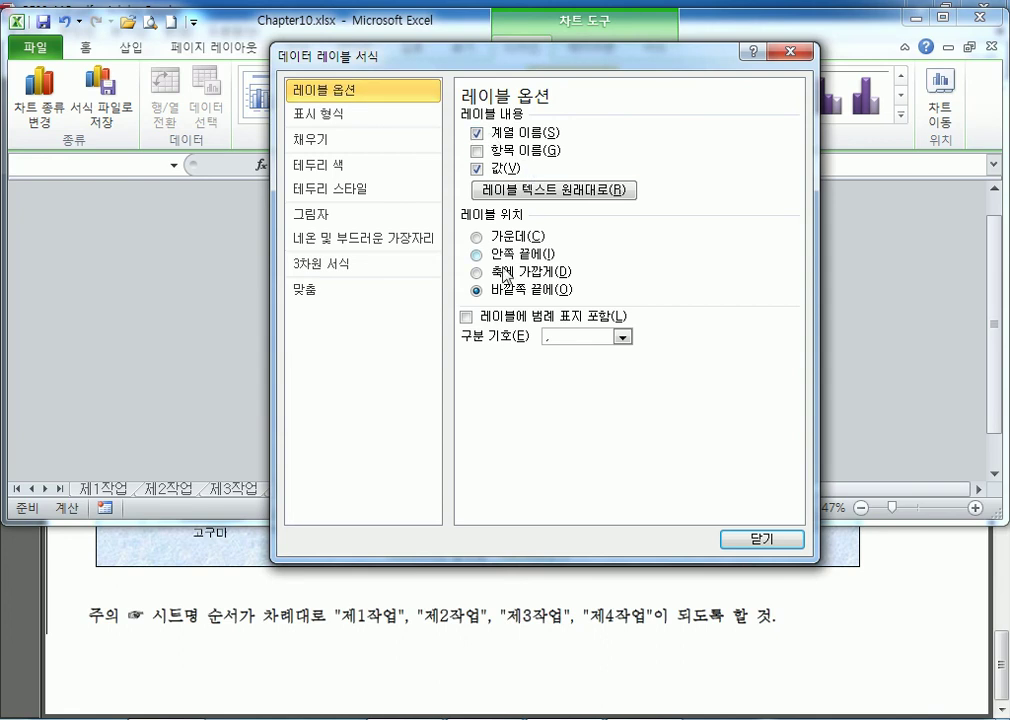
pyautogui.click(622, 337)
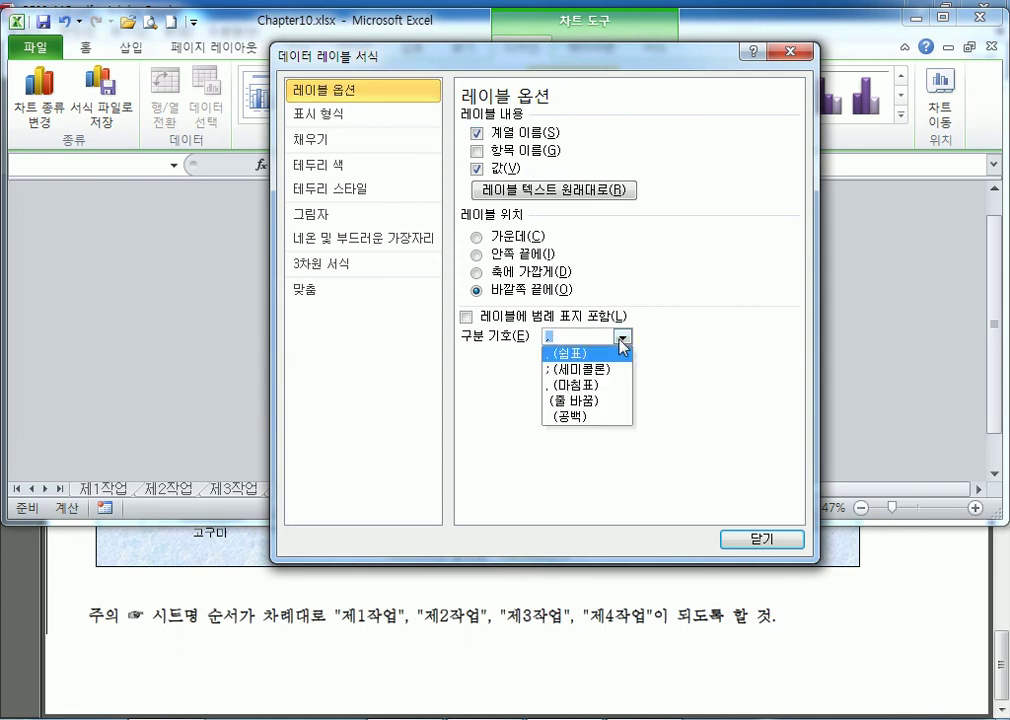
pyautogui.click(575, 400)
pyautogui.click(761, 539)
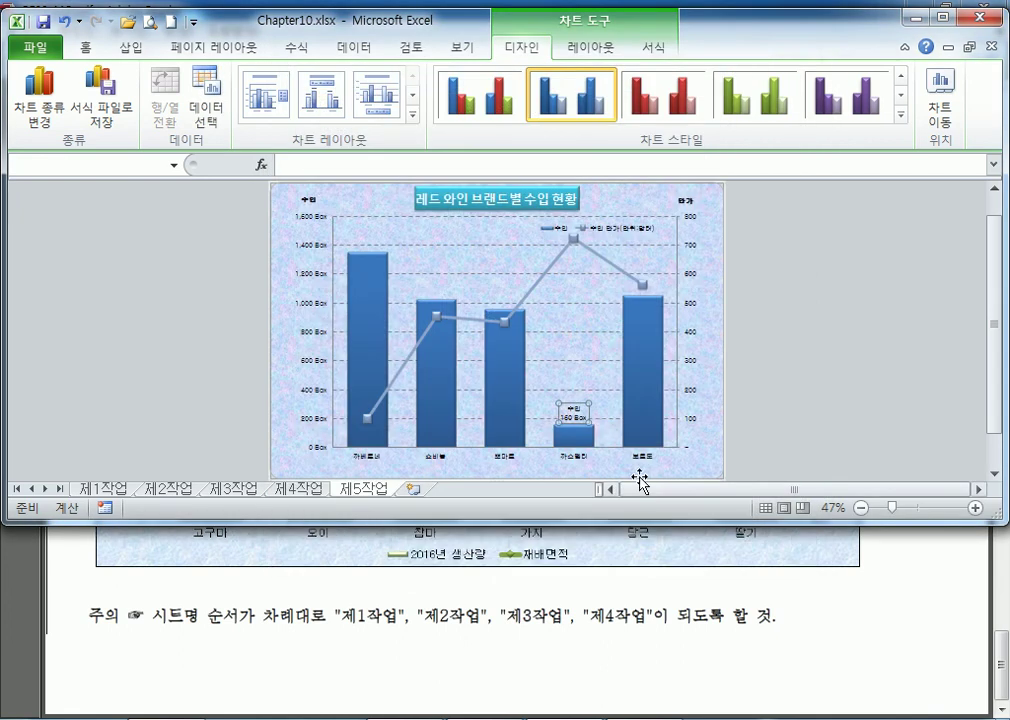
# Examine the 까스뗄리 data label up close and the layout of the whole chart.
pyautogui.scroll(5, 590, 445)
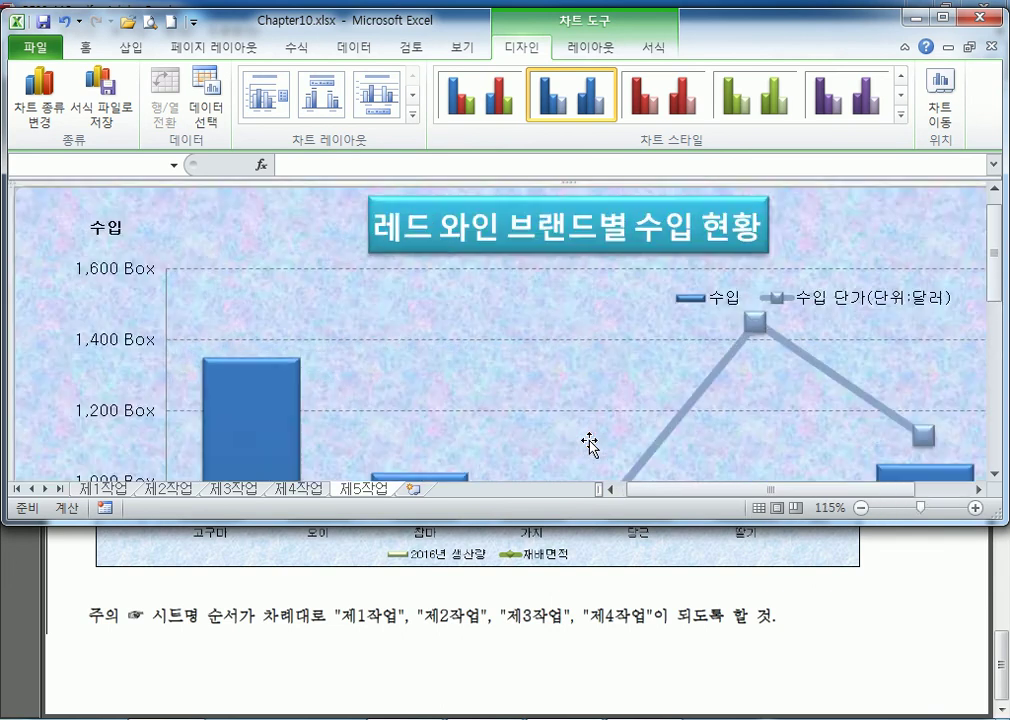
pyautogui.scroll(-8, 590, 445)
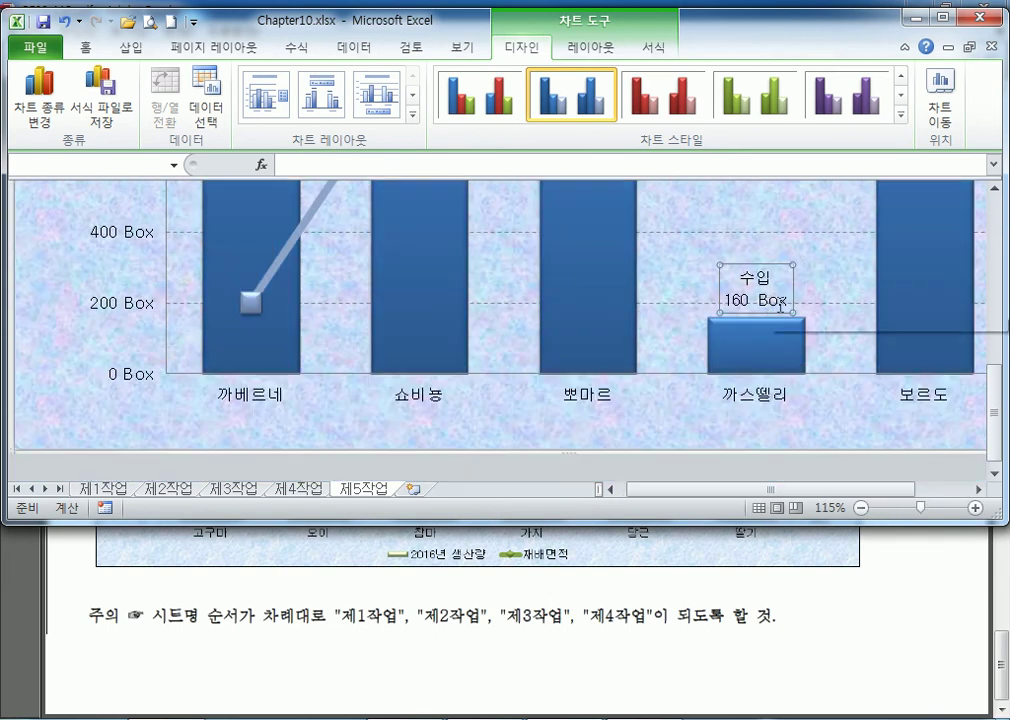
pyautogui.moveTo(757, 328)
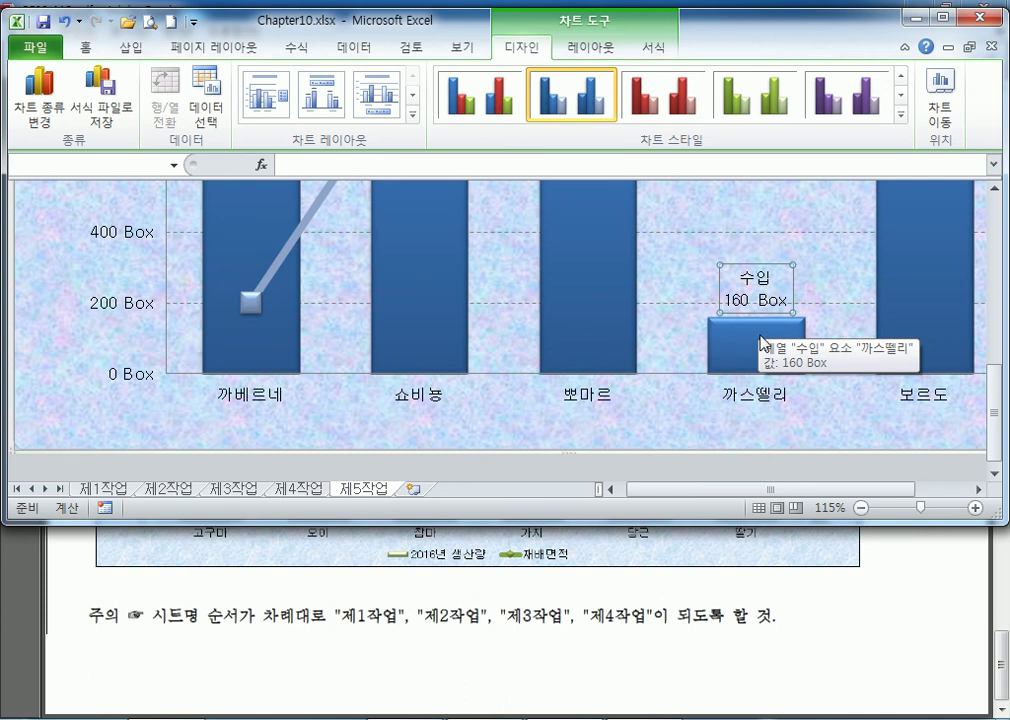
pyautogui.click(942, 17)
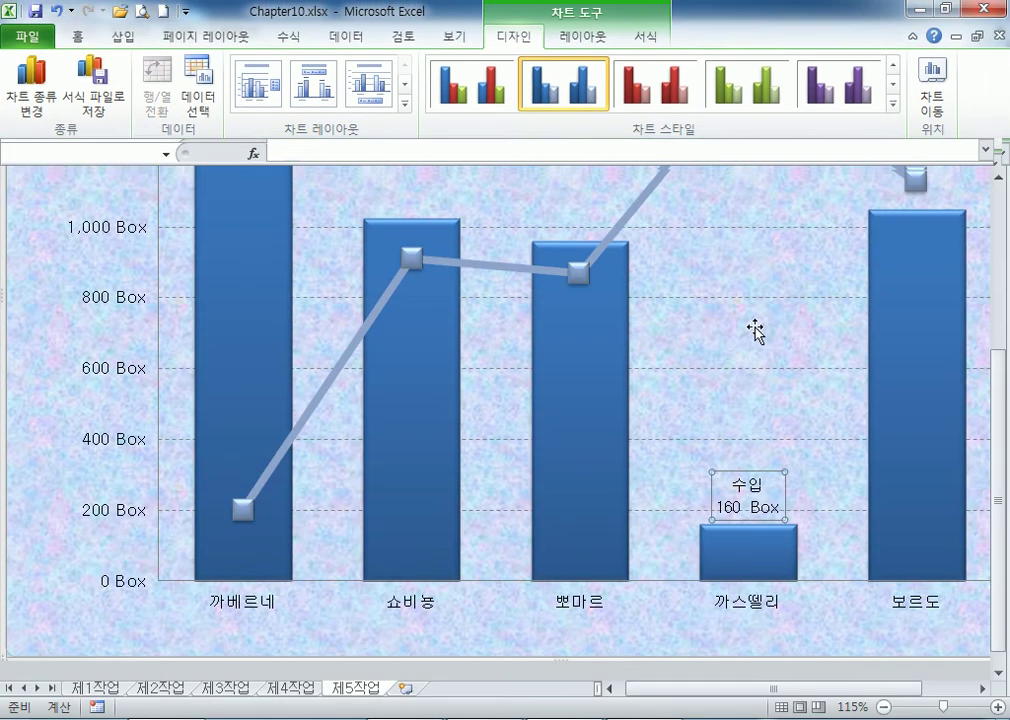
pyautogui.click(50, 472)
pyautogui.scroll(-4, 50, 472)
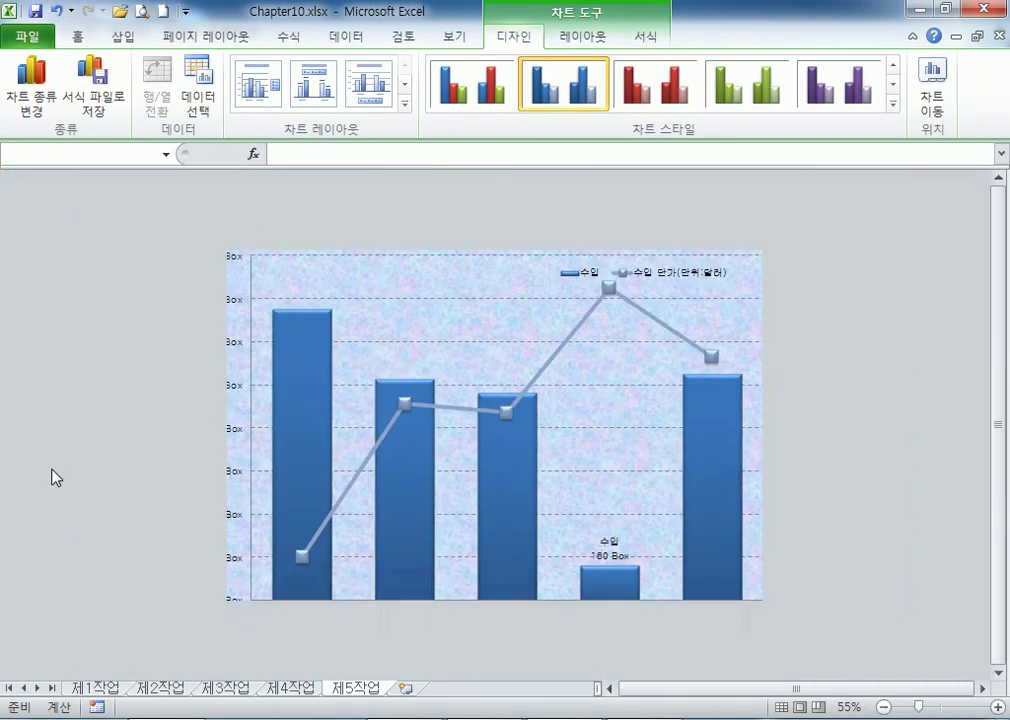
pyautogui.scroll(2, 51, 477)
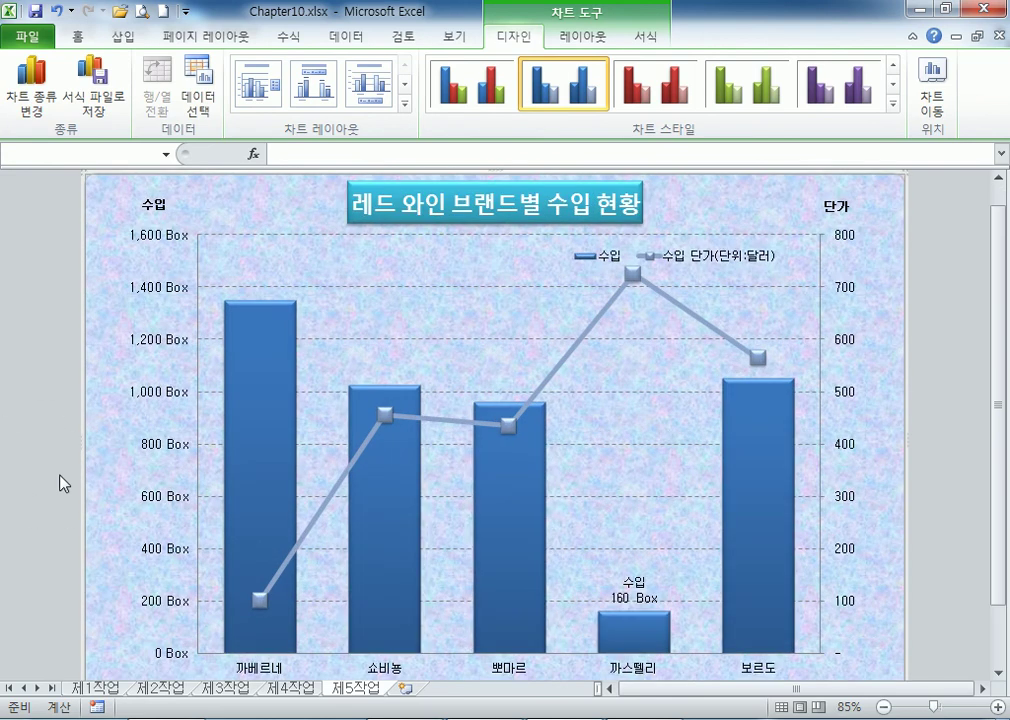